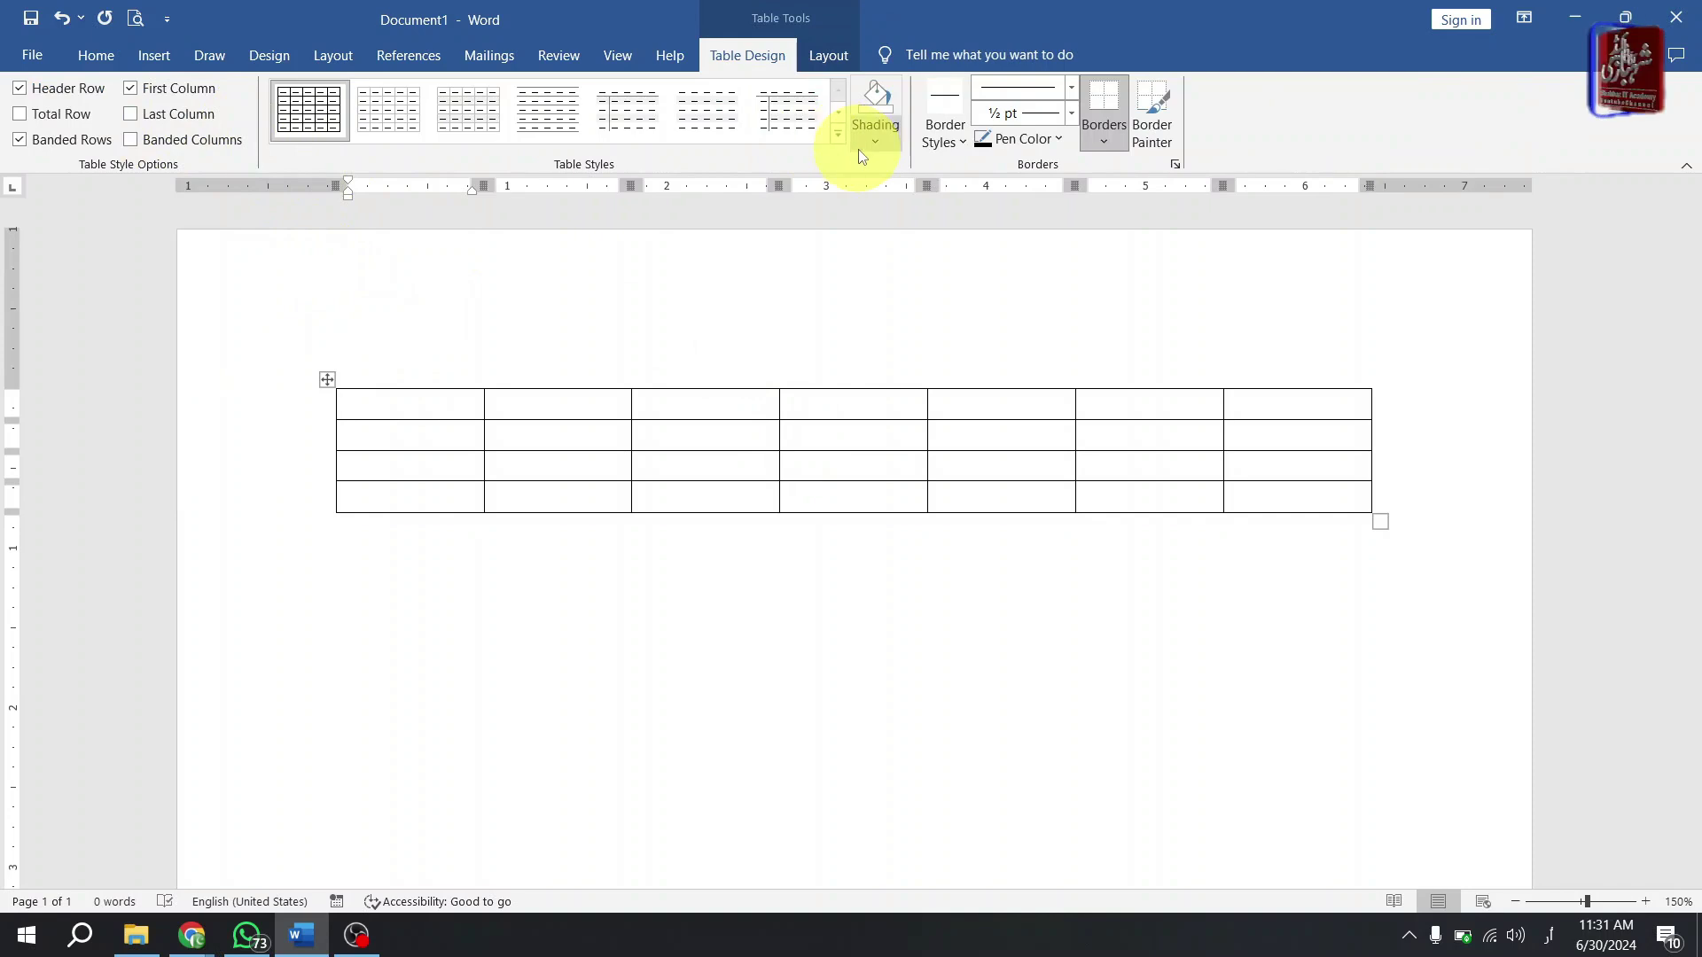
- Insert an empty paragraph above the blank table at the start of the document
left_click(873, 140)
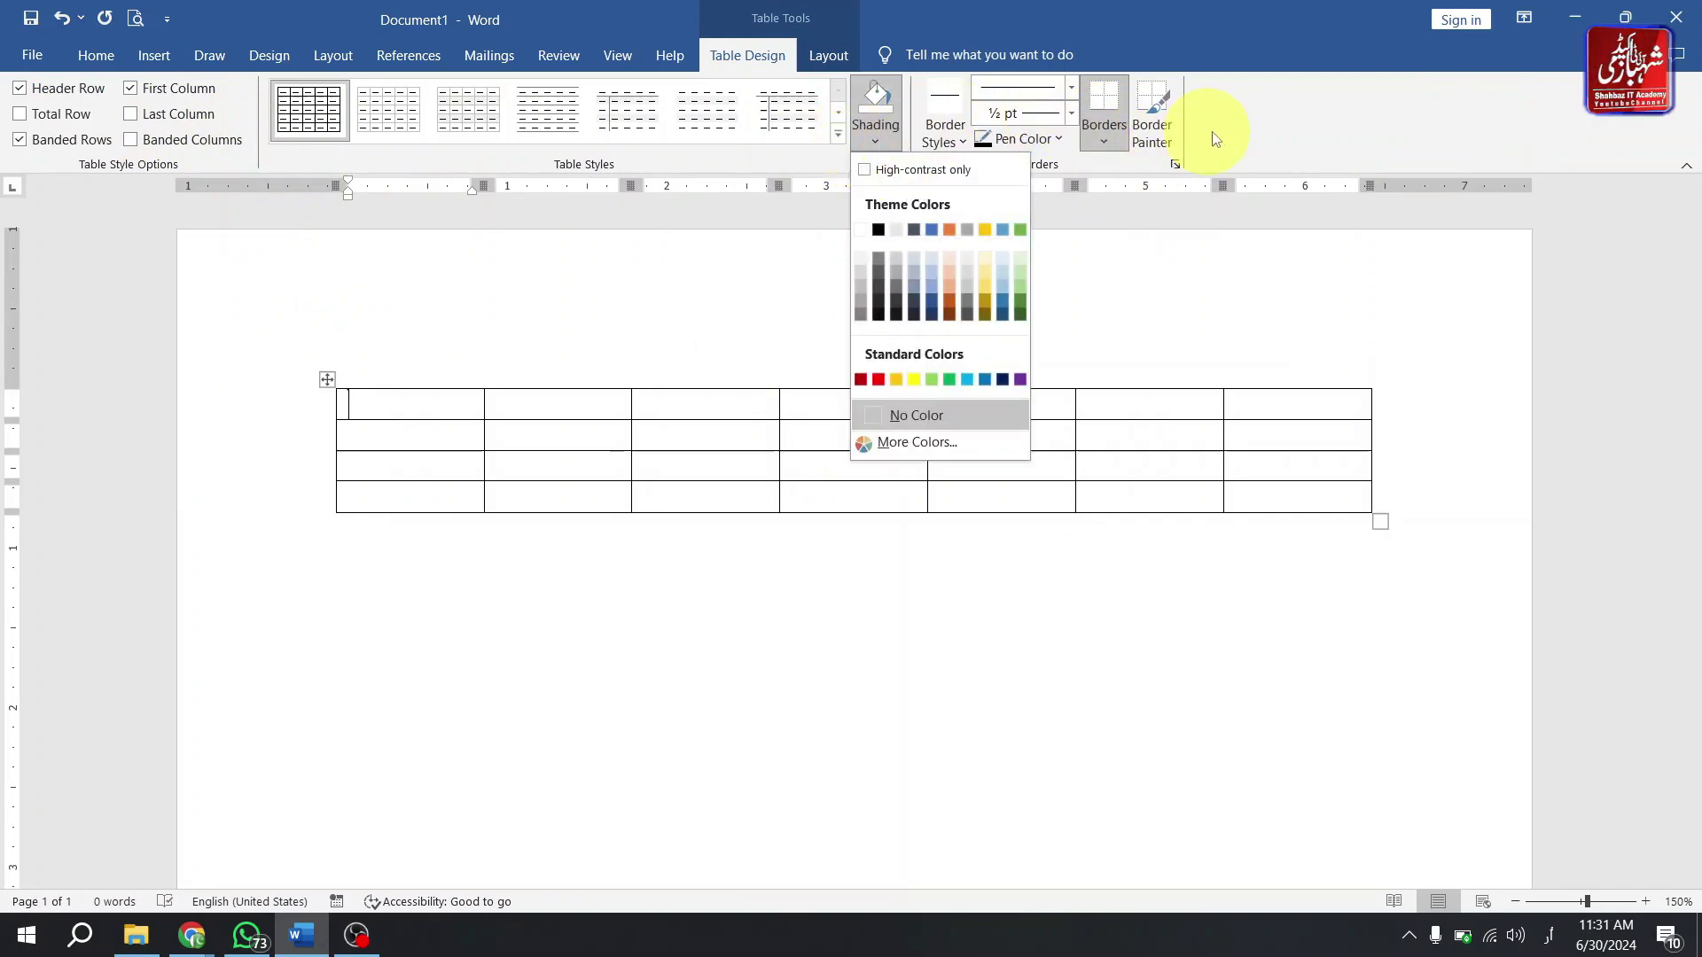
left_click(1269, 130)
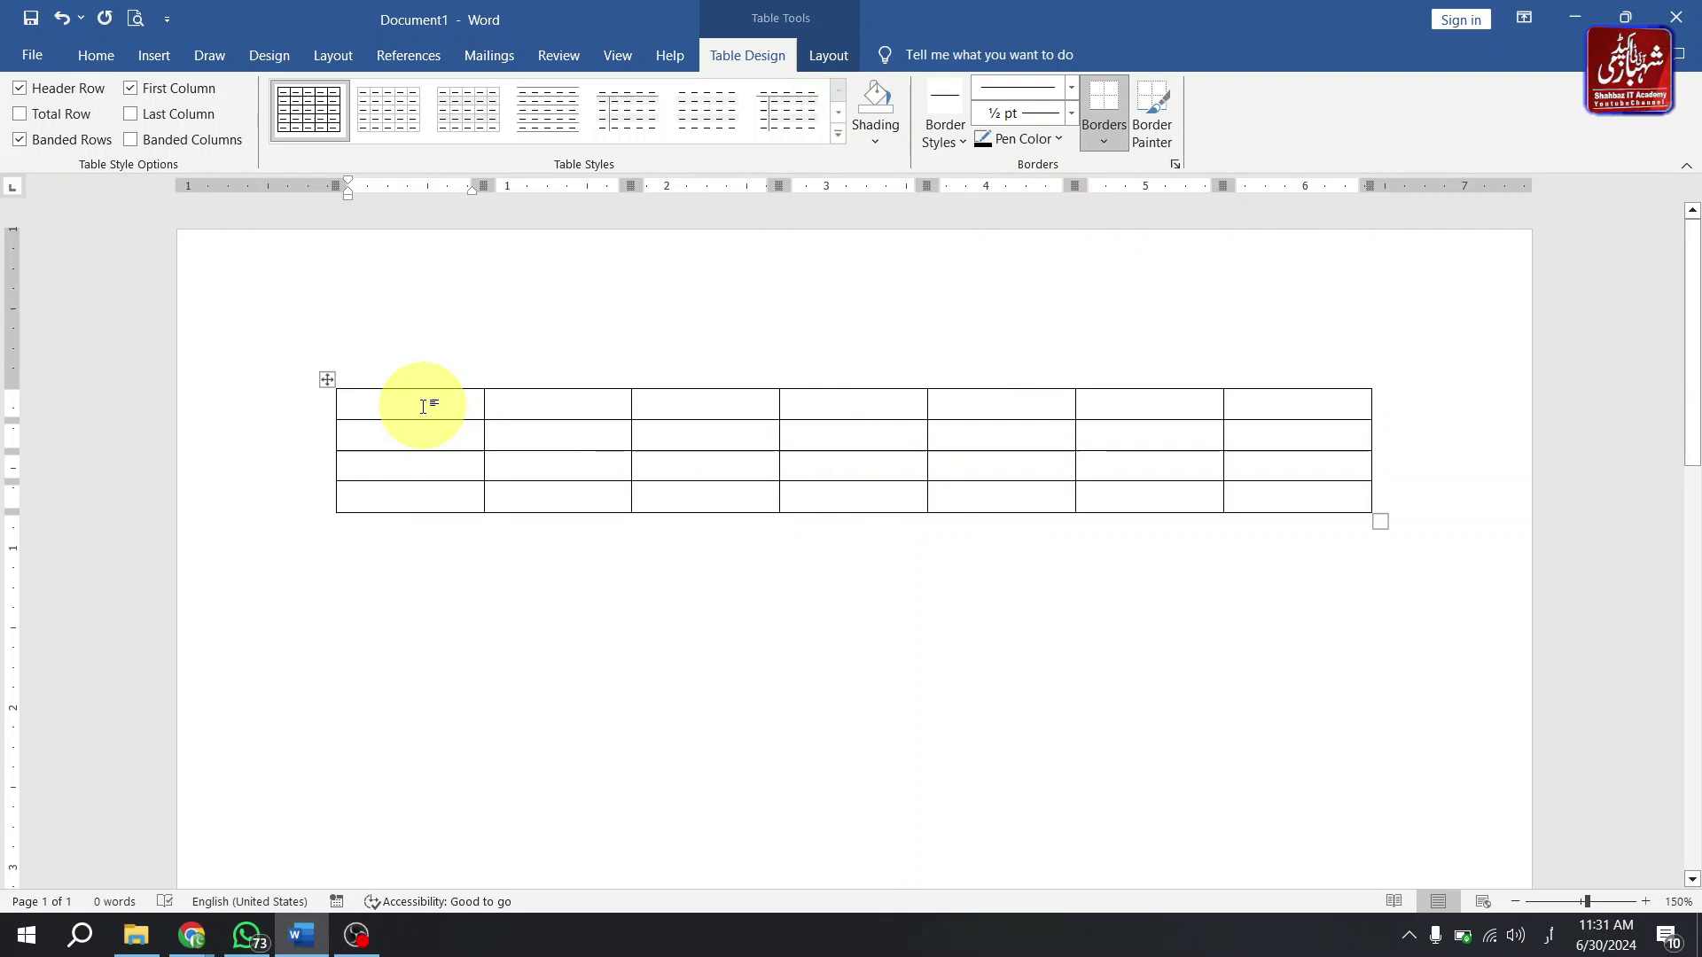
key("Return")
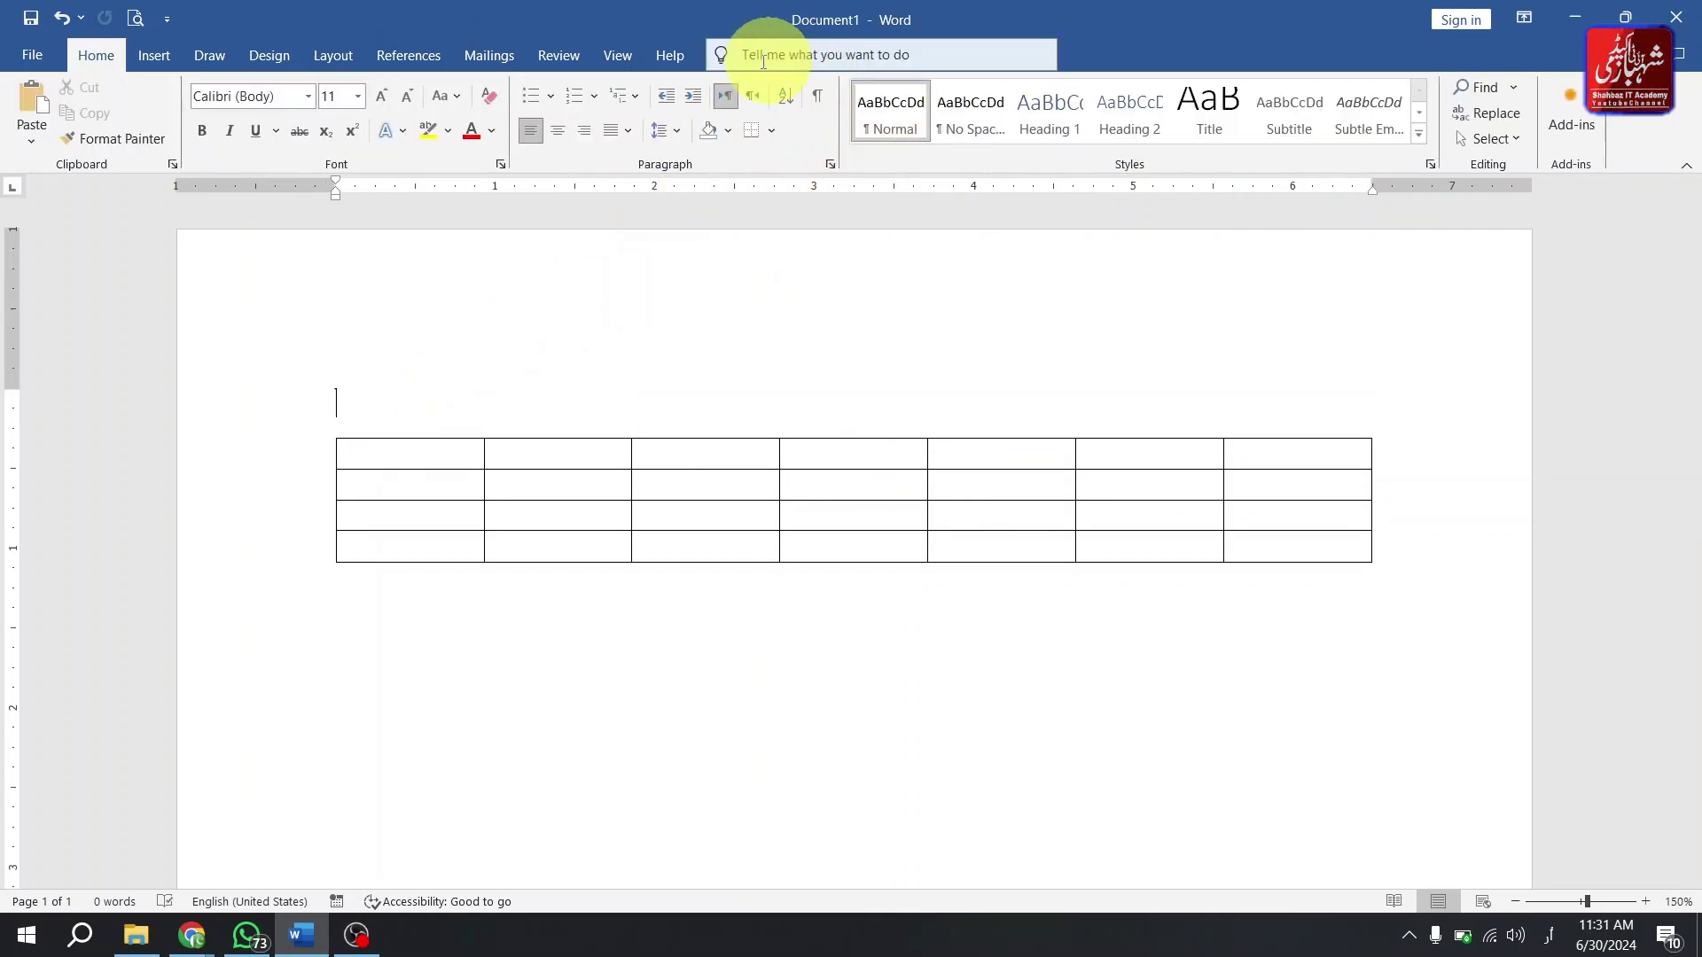
left_click(804, 454)
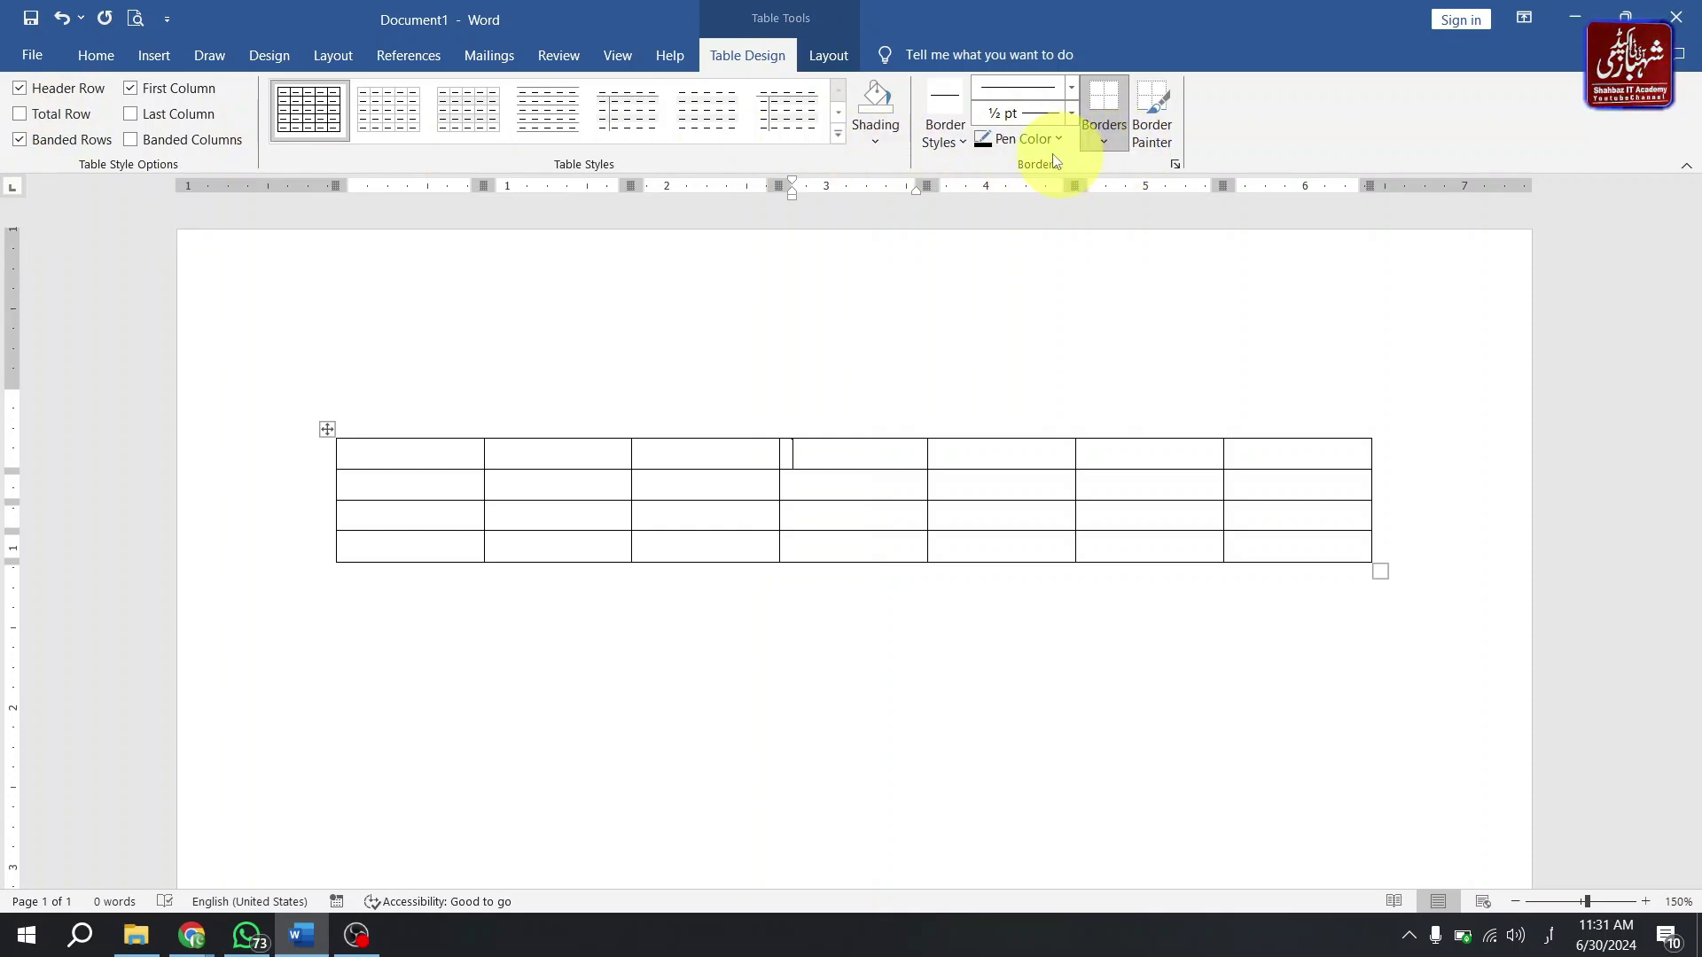
left_click(824, 56)
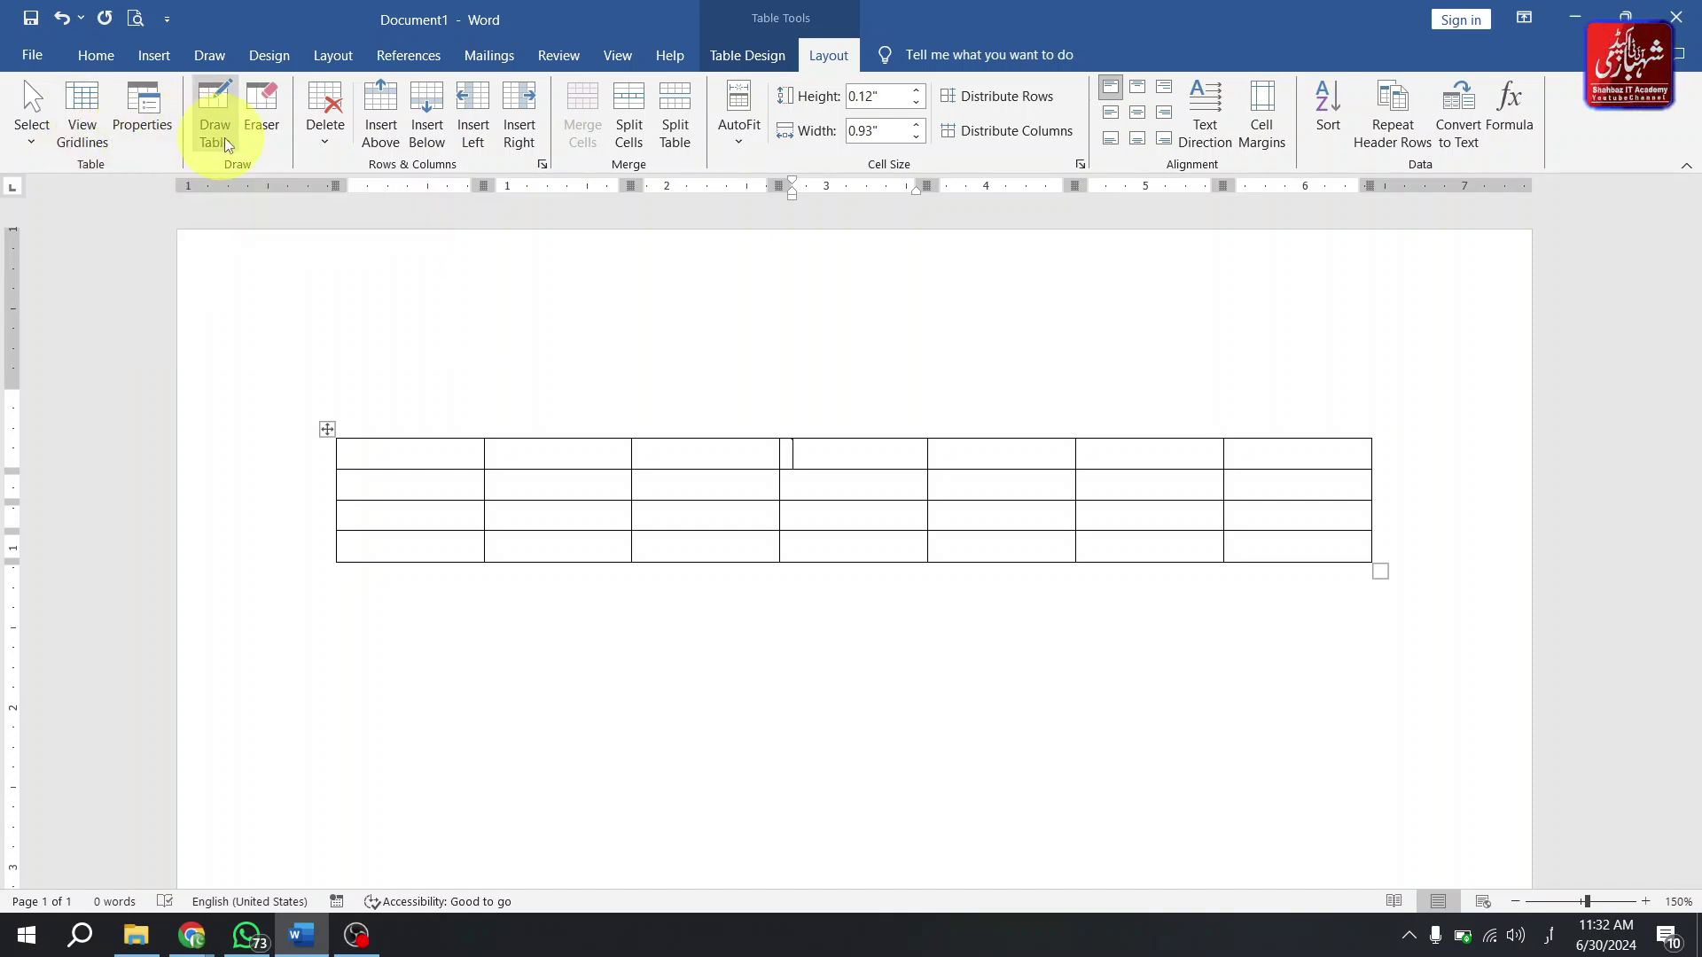
left_click(317, 144)
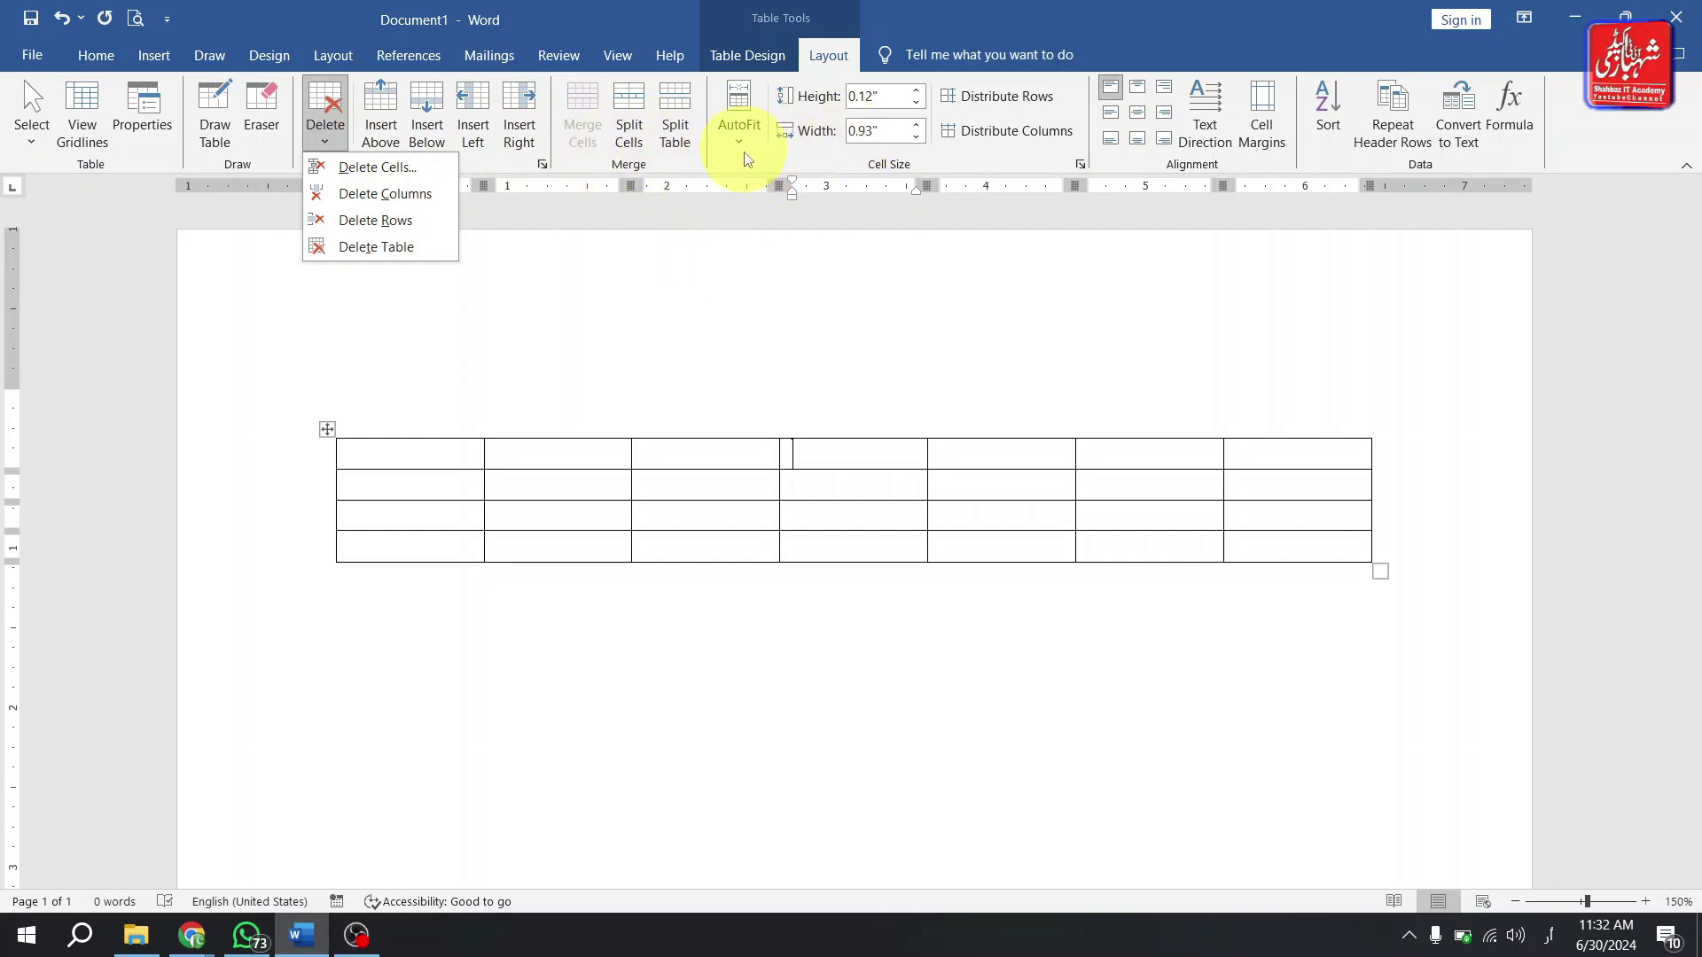
left_click(760, 461)
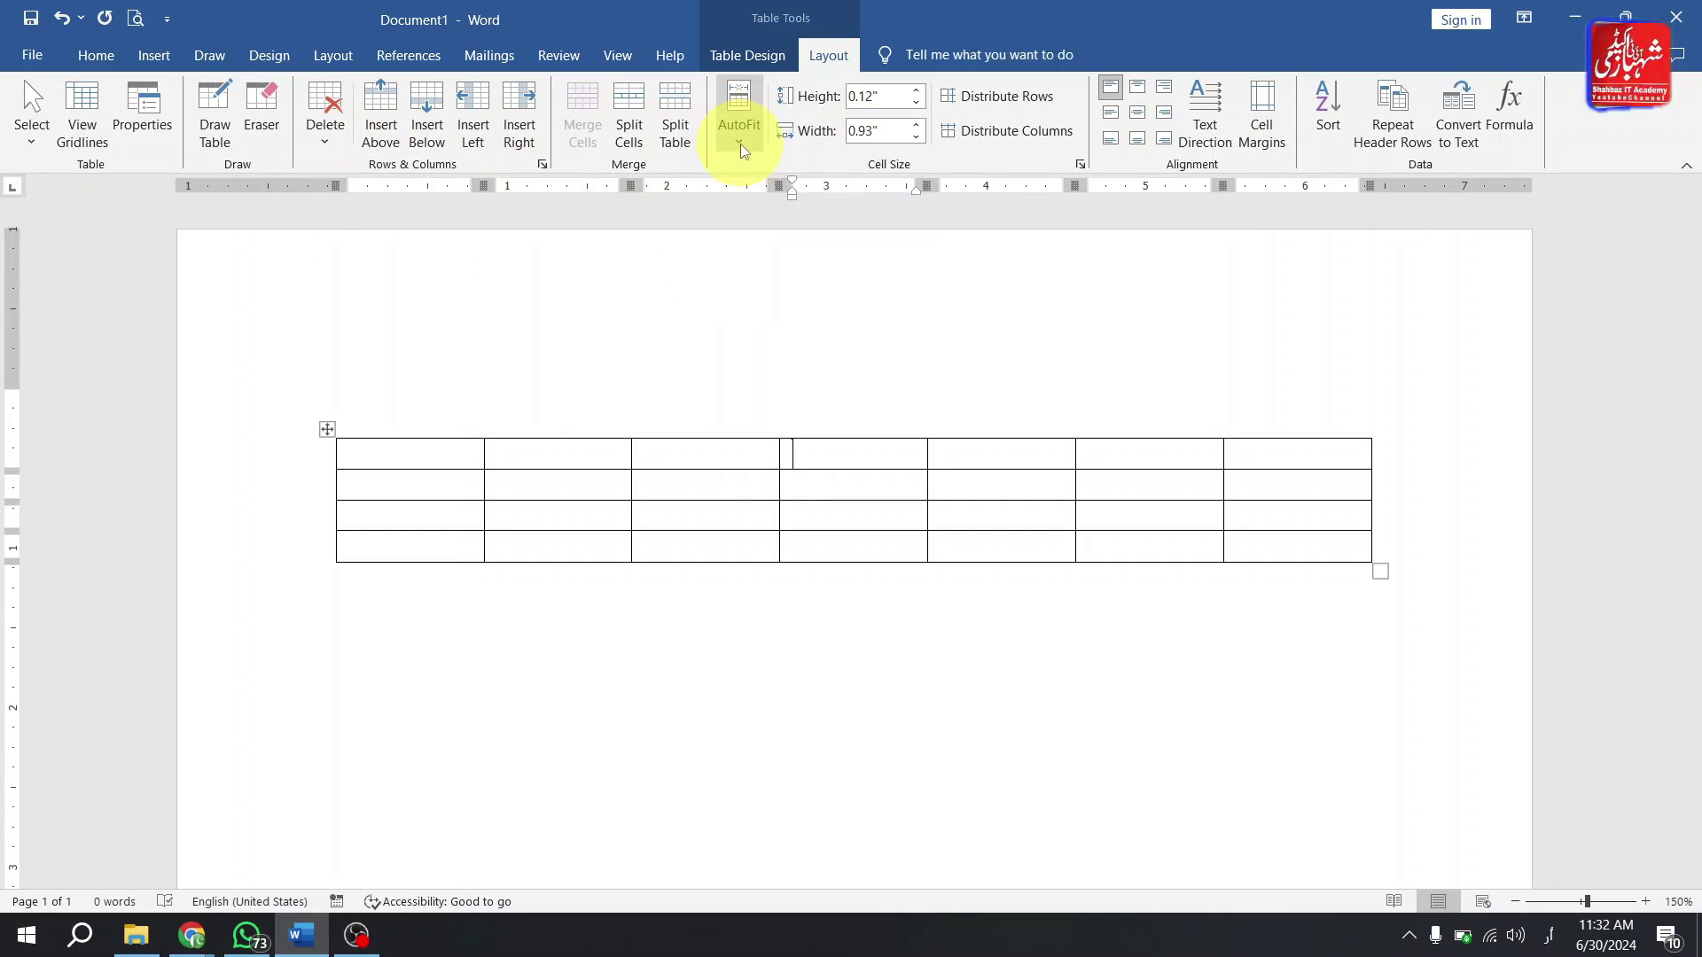
key("super+plus")
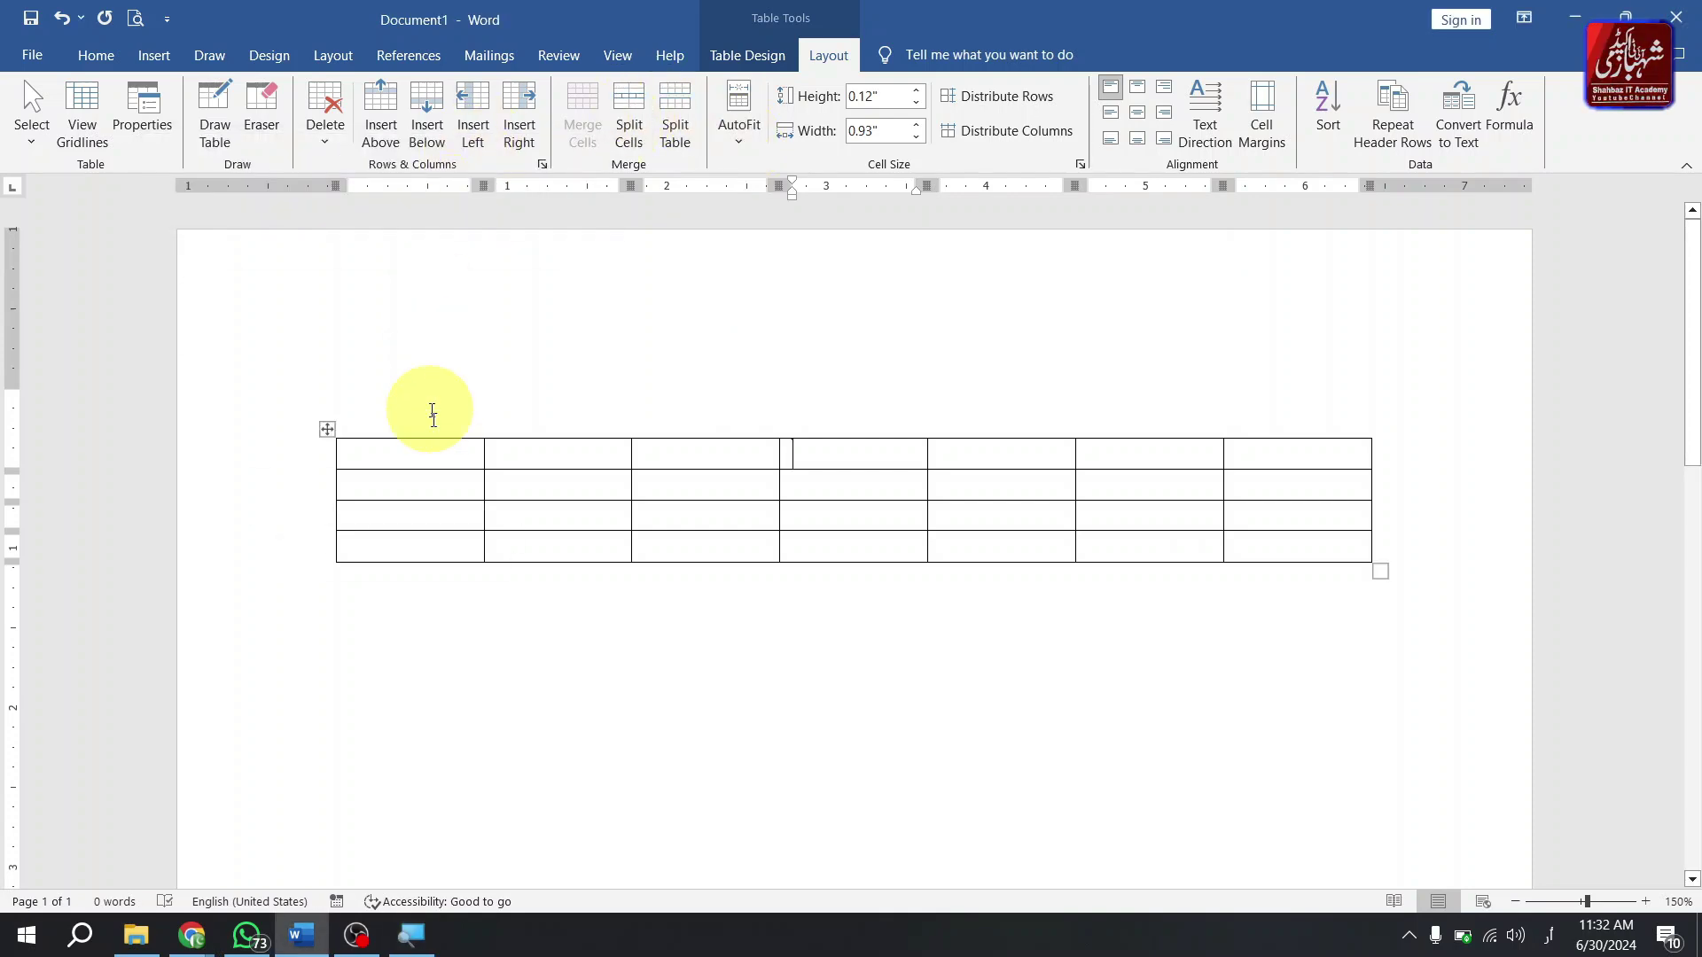
left_click(434, 452)
type("ص")
scroll(415, 432, "up", 14)
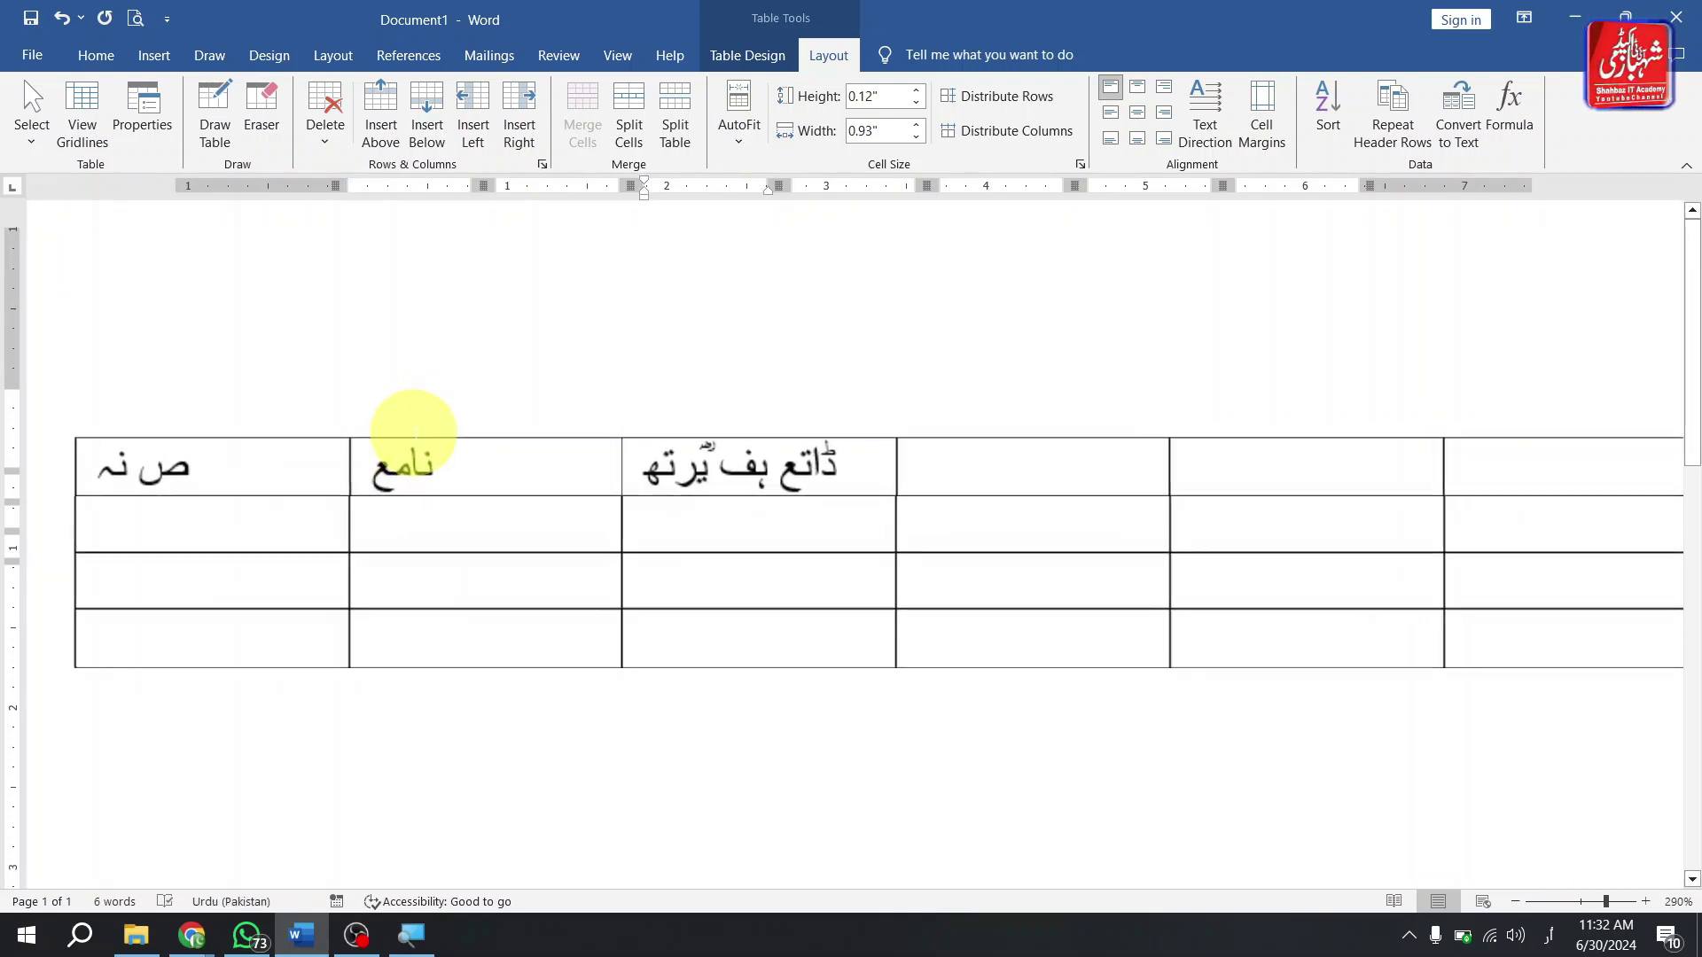
scroll(415, 432, "up", 3)
key("shift+Tab")
key("shift+Tab")
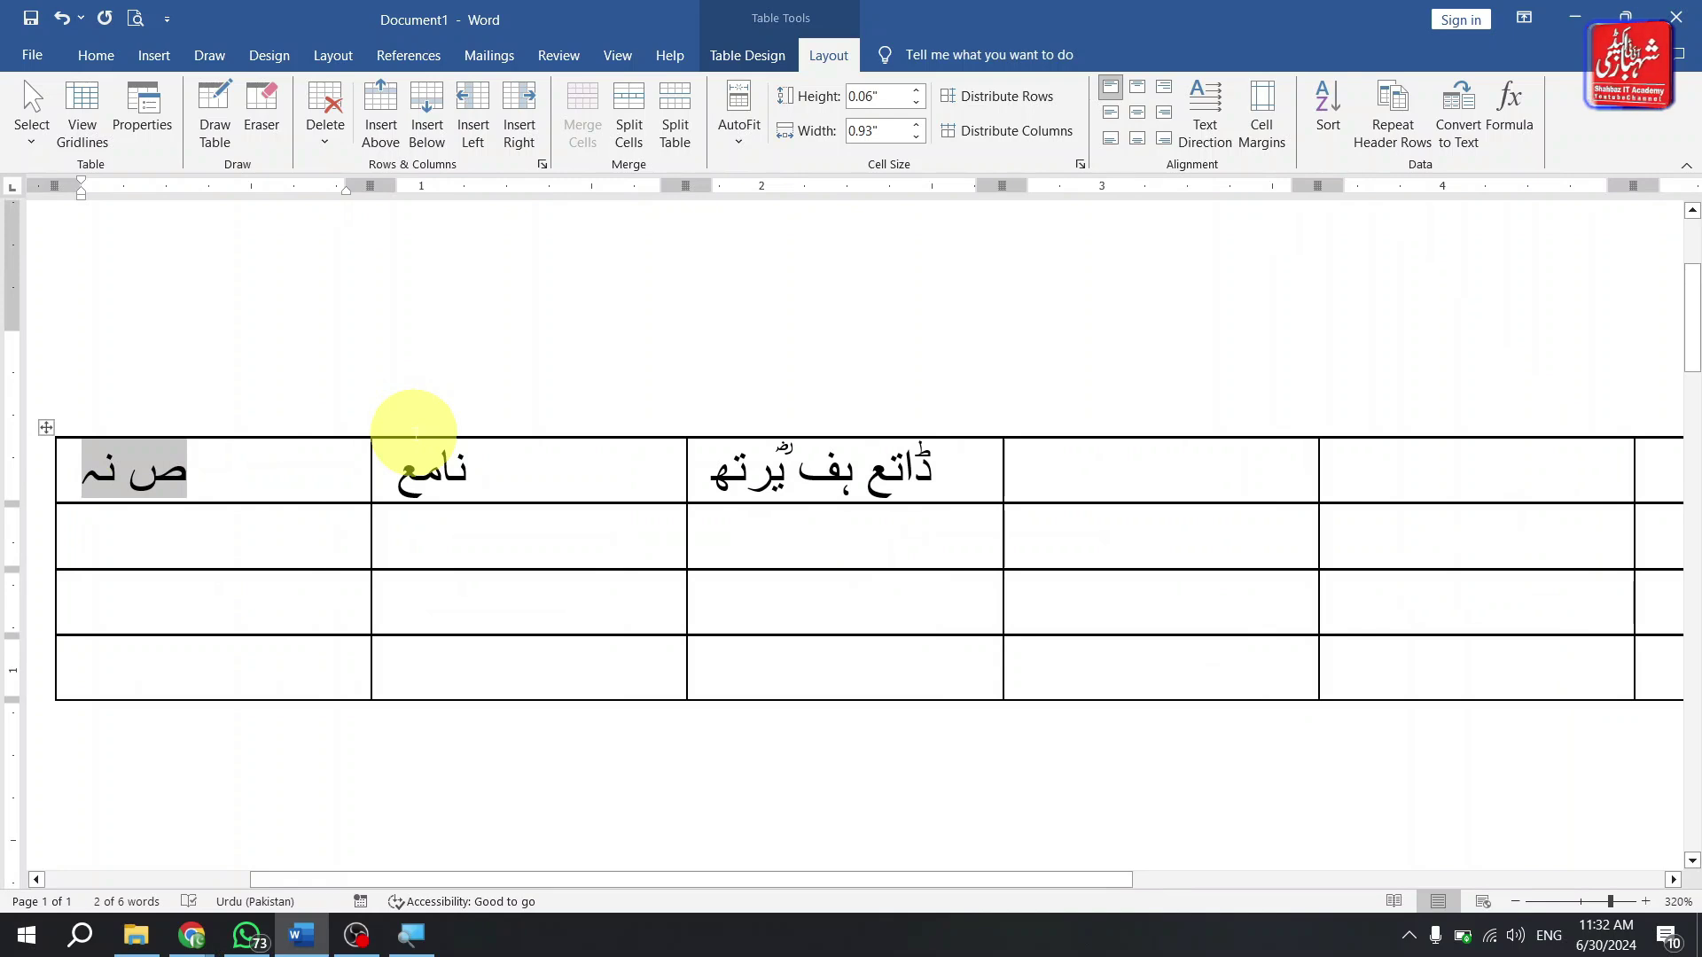
type("Nam")
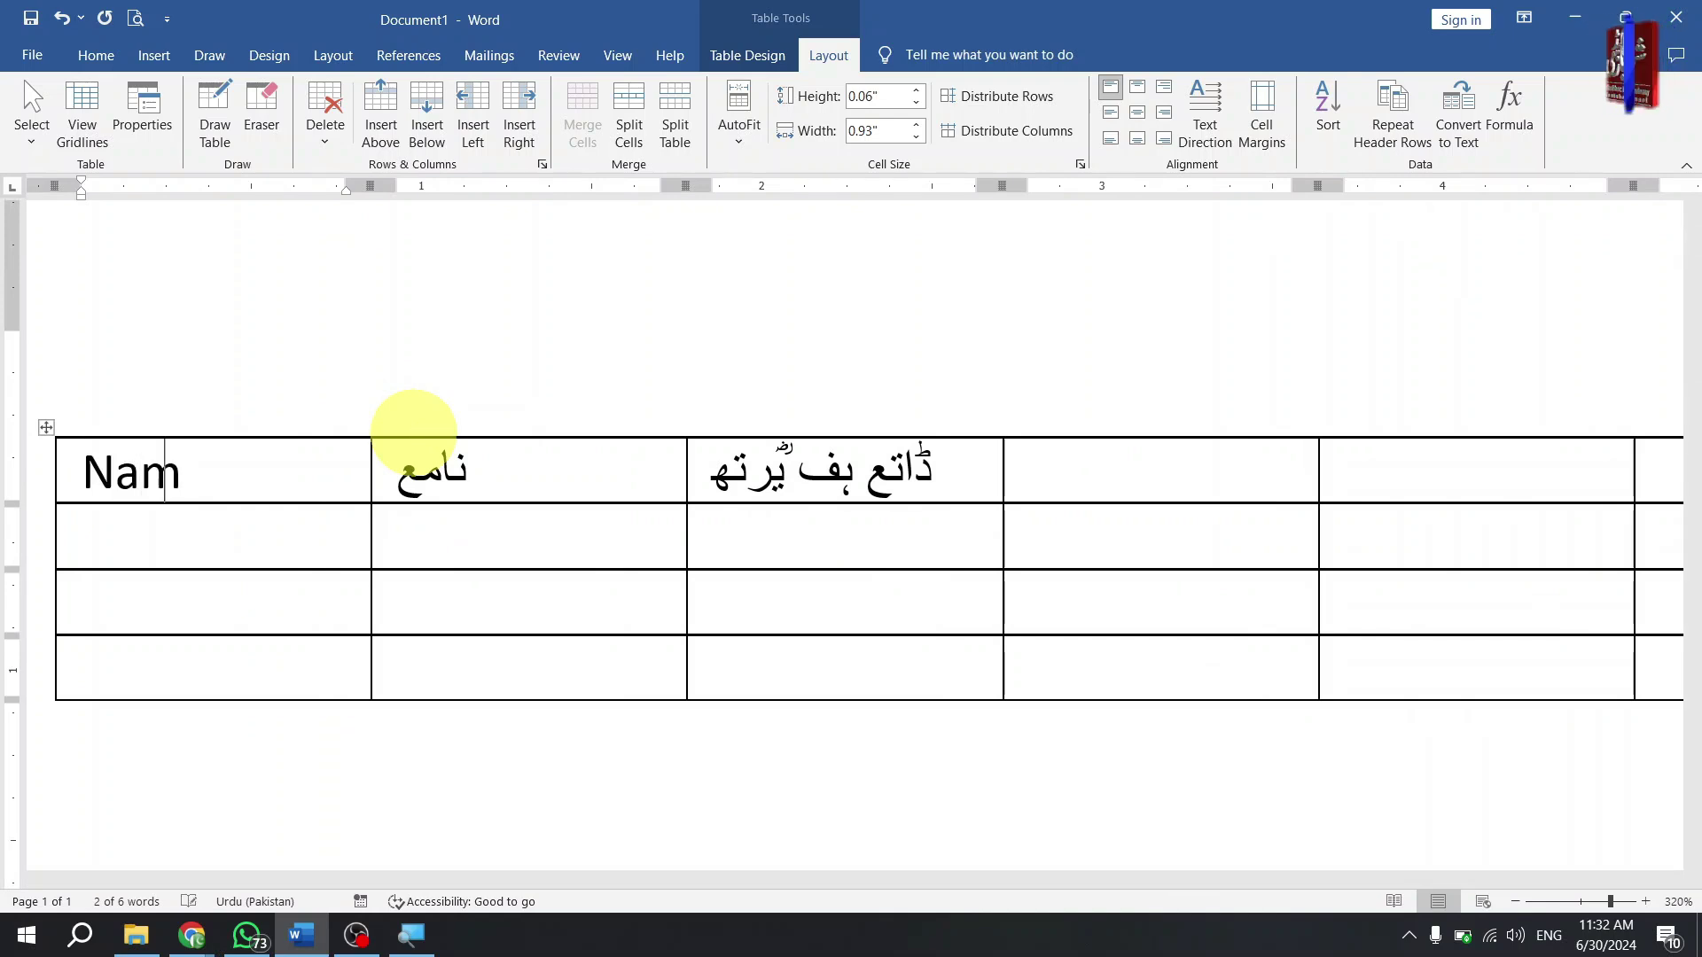
key("BackSpace")
key("BackSpace")
key("BackSpace")
- Enter the headings S No, Name and DOB in the first three cells of the table's header row
scroll(414, 432, "down", 2)
type("S No")
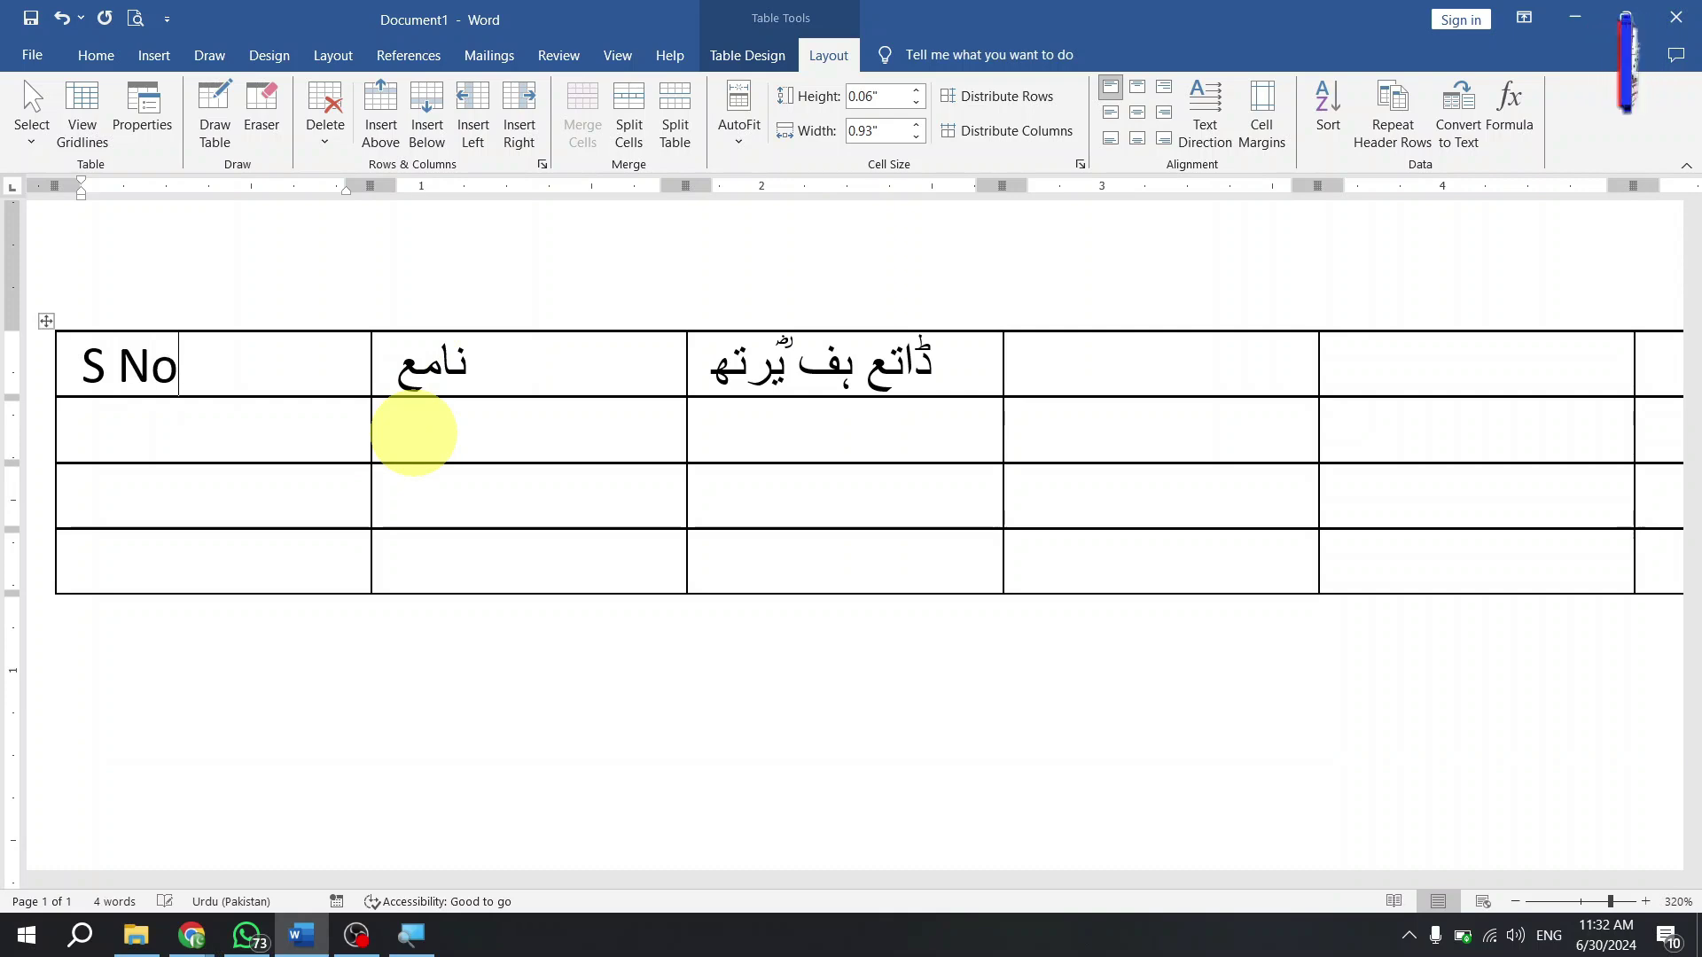
key("Tab")
type("N ame")
key("Tab")
key("shift+Tab")
type("Name")
key("Tab")
type("DOB")
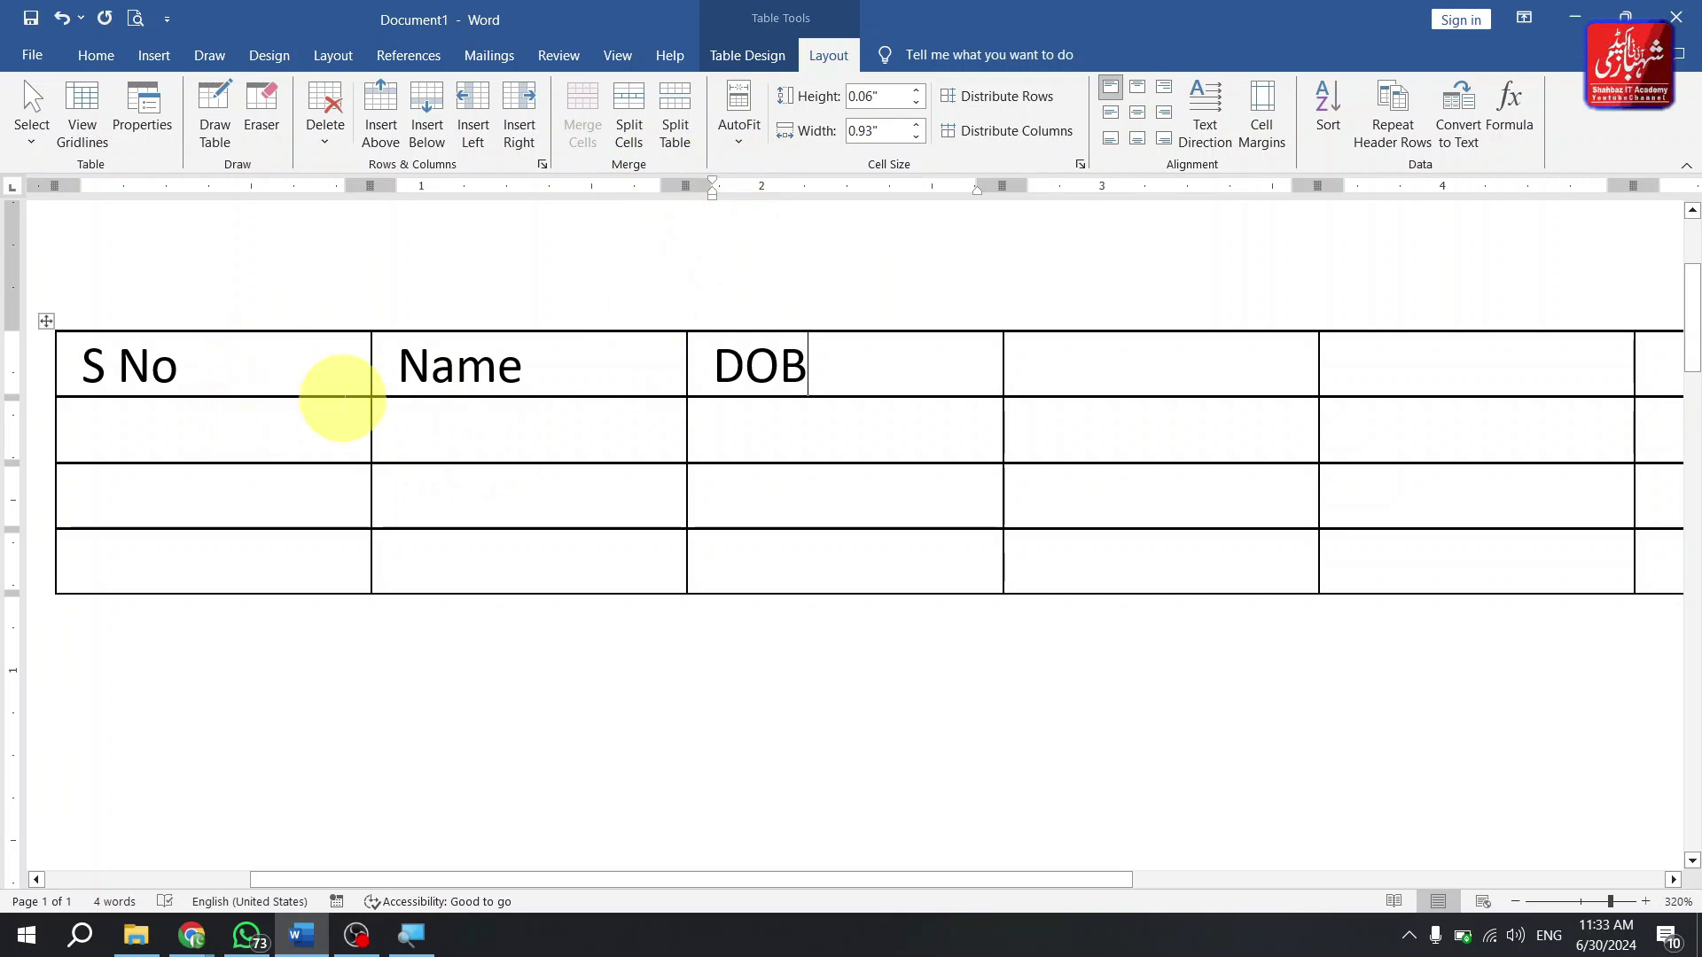
left_click_drag(236, 361, 238, 551)
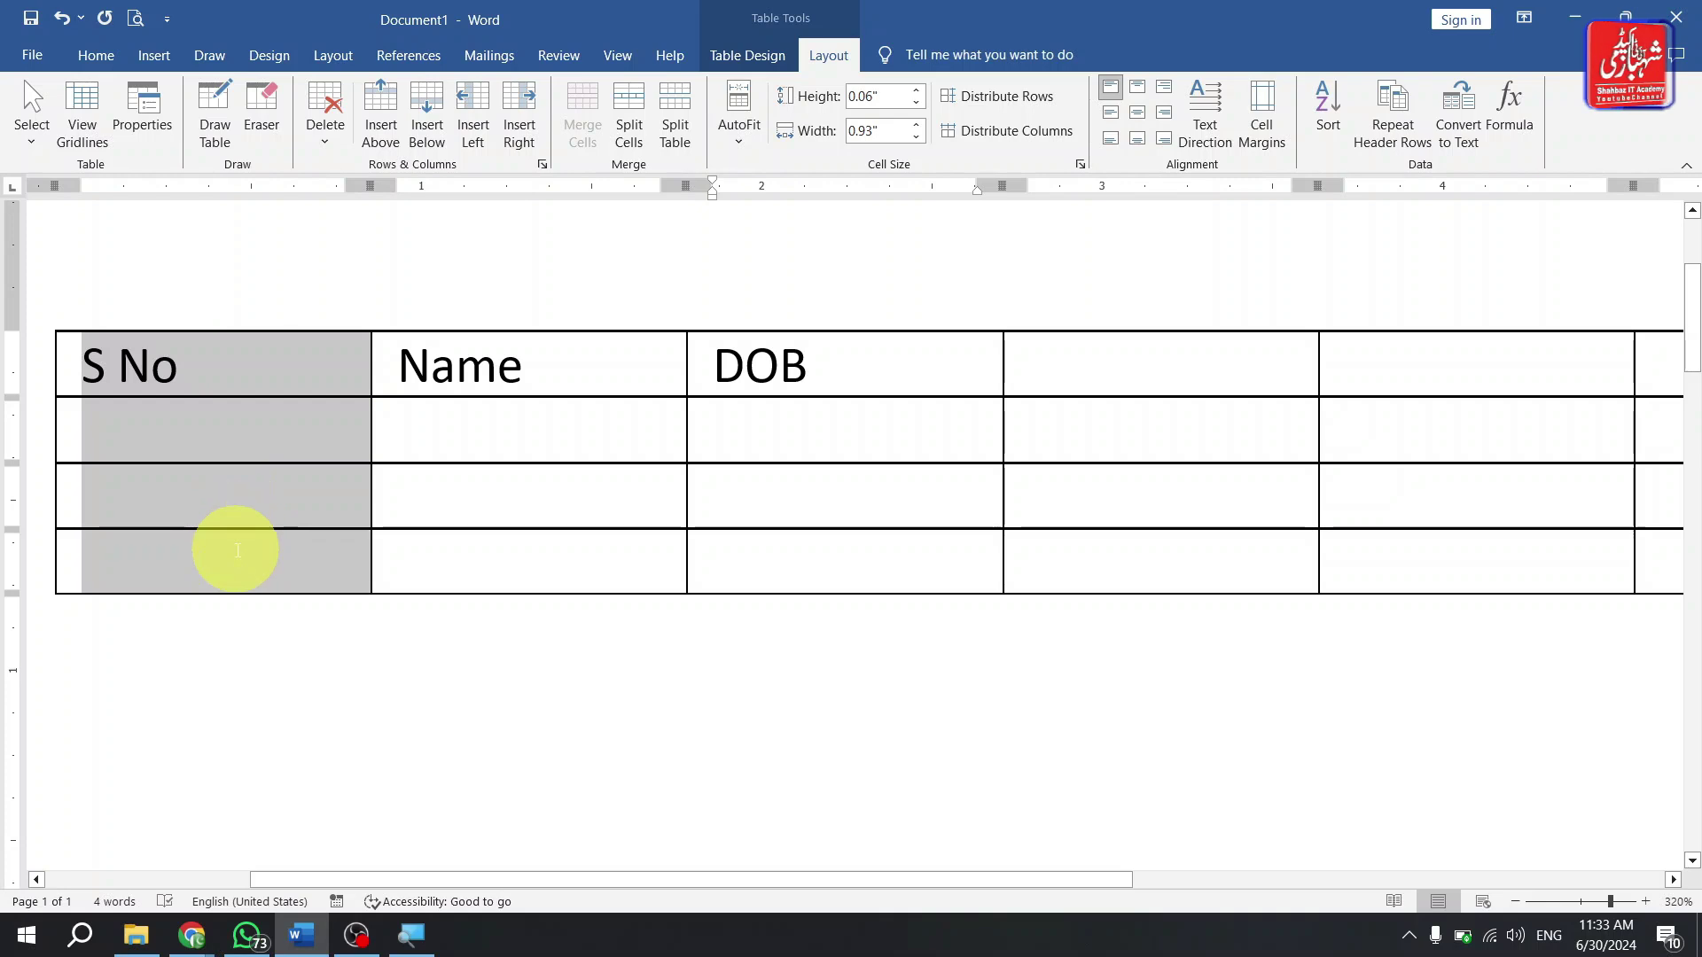
left_click(247, 359)
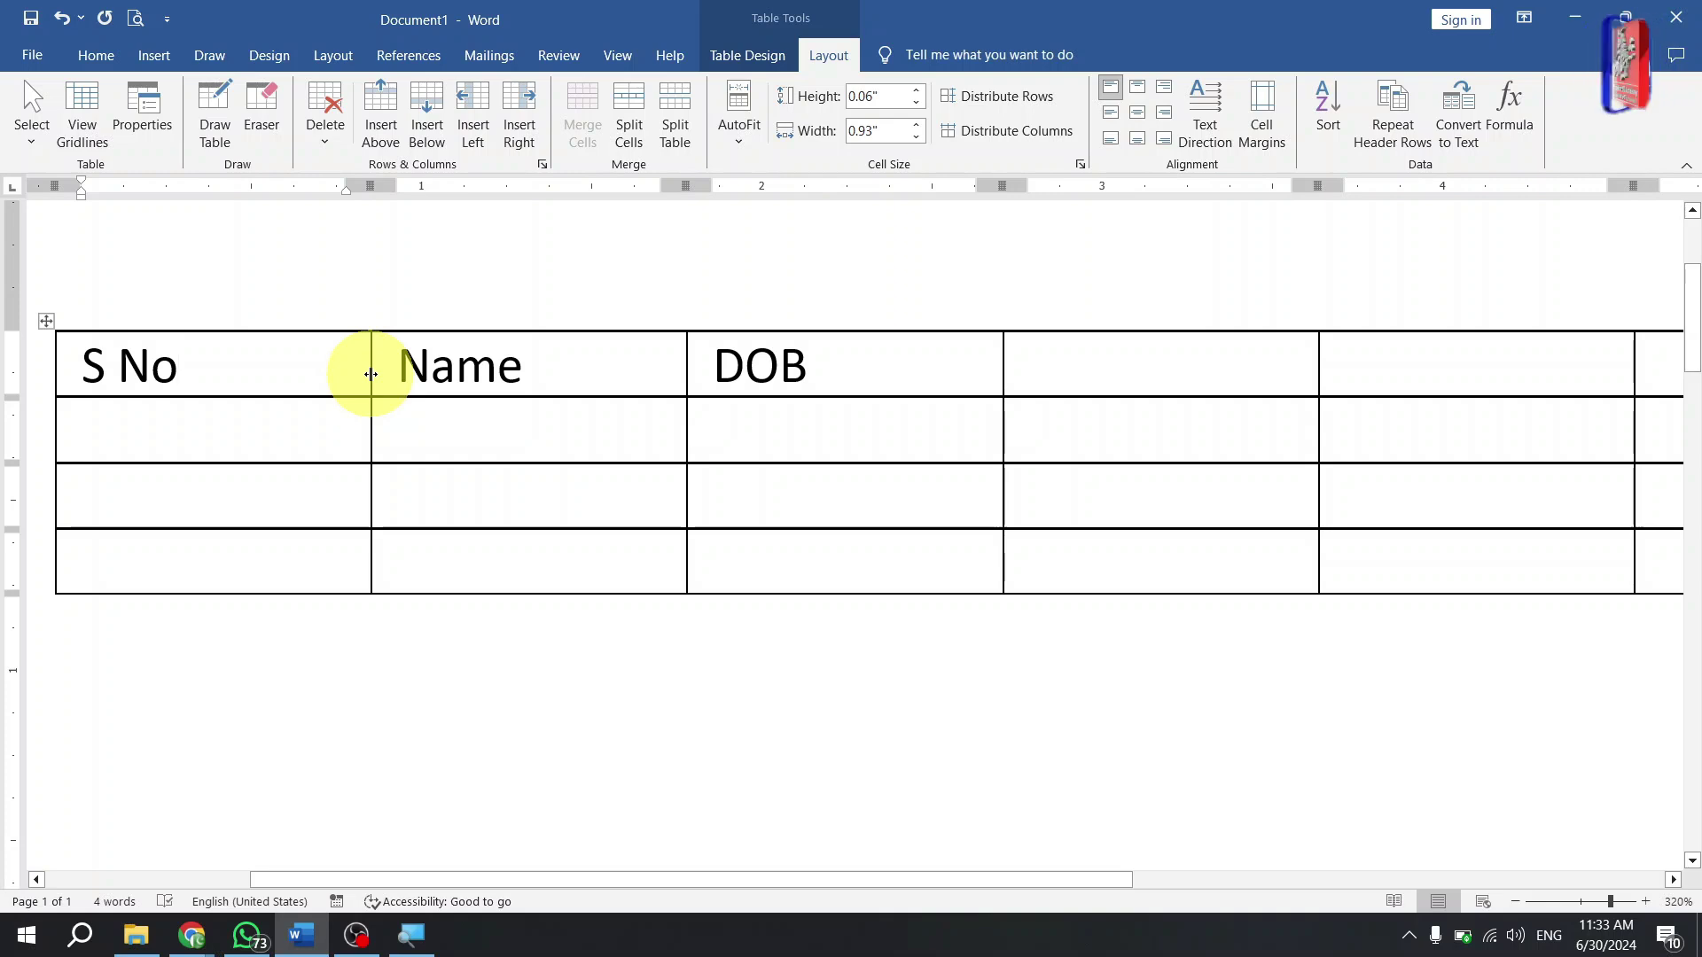
key("alt+equal")
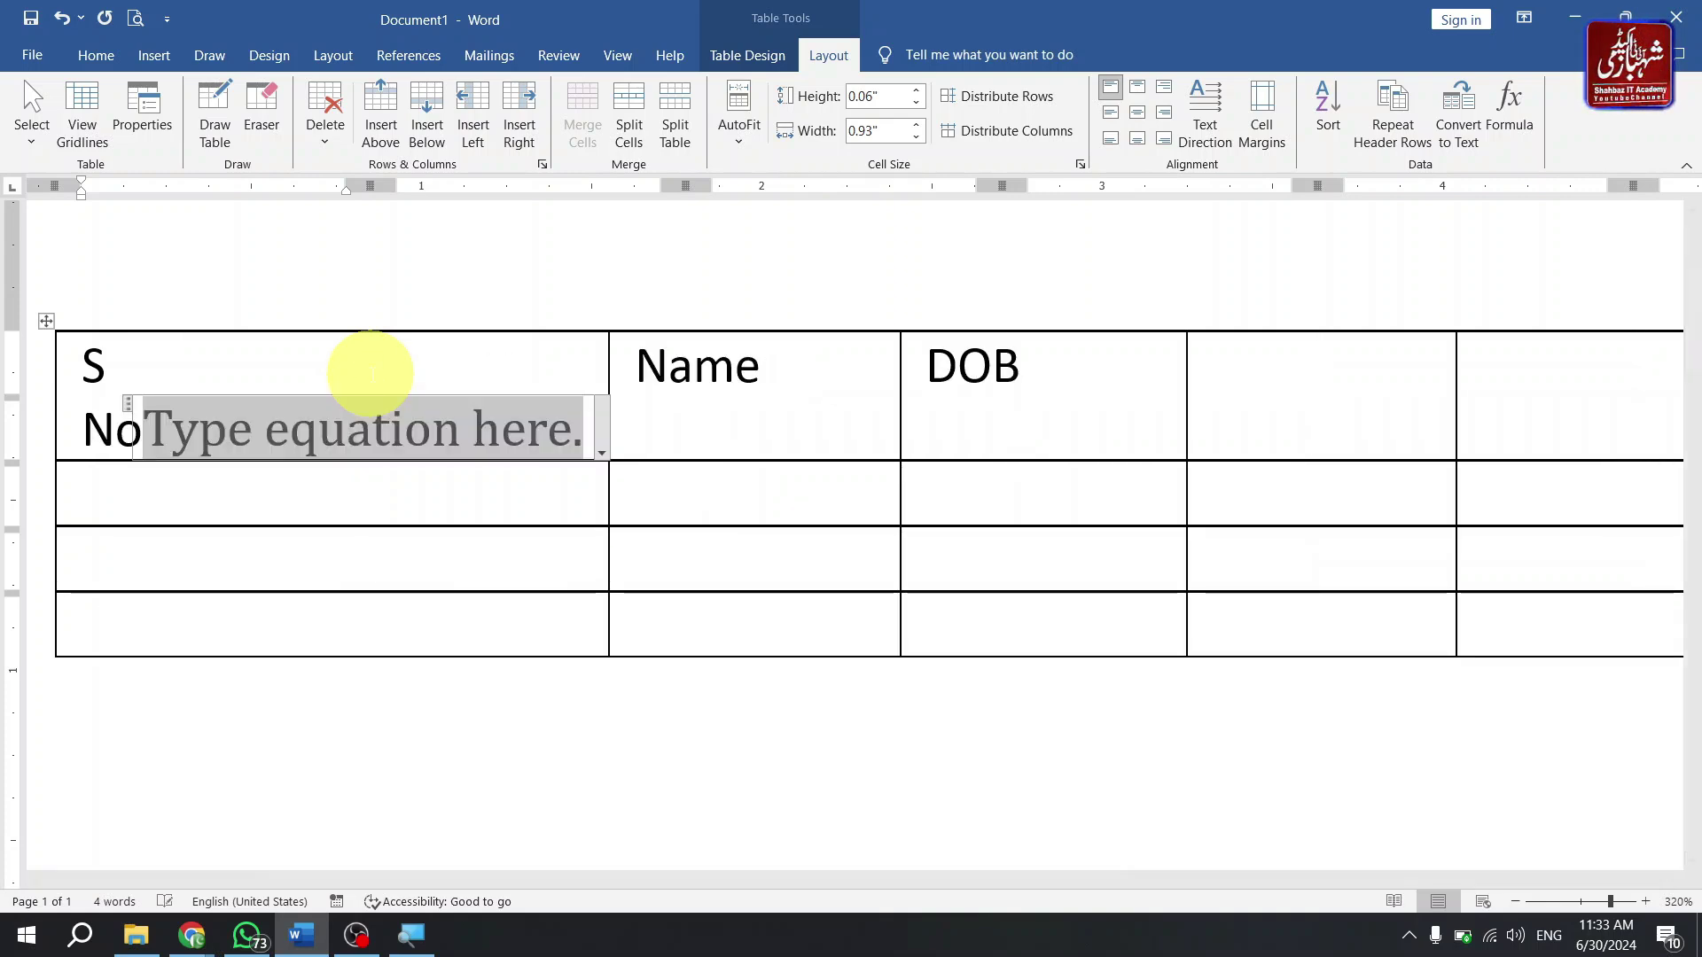
key("ctrl+z")
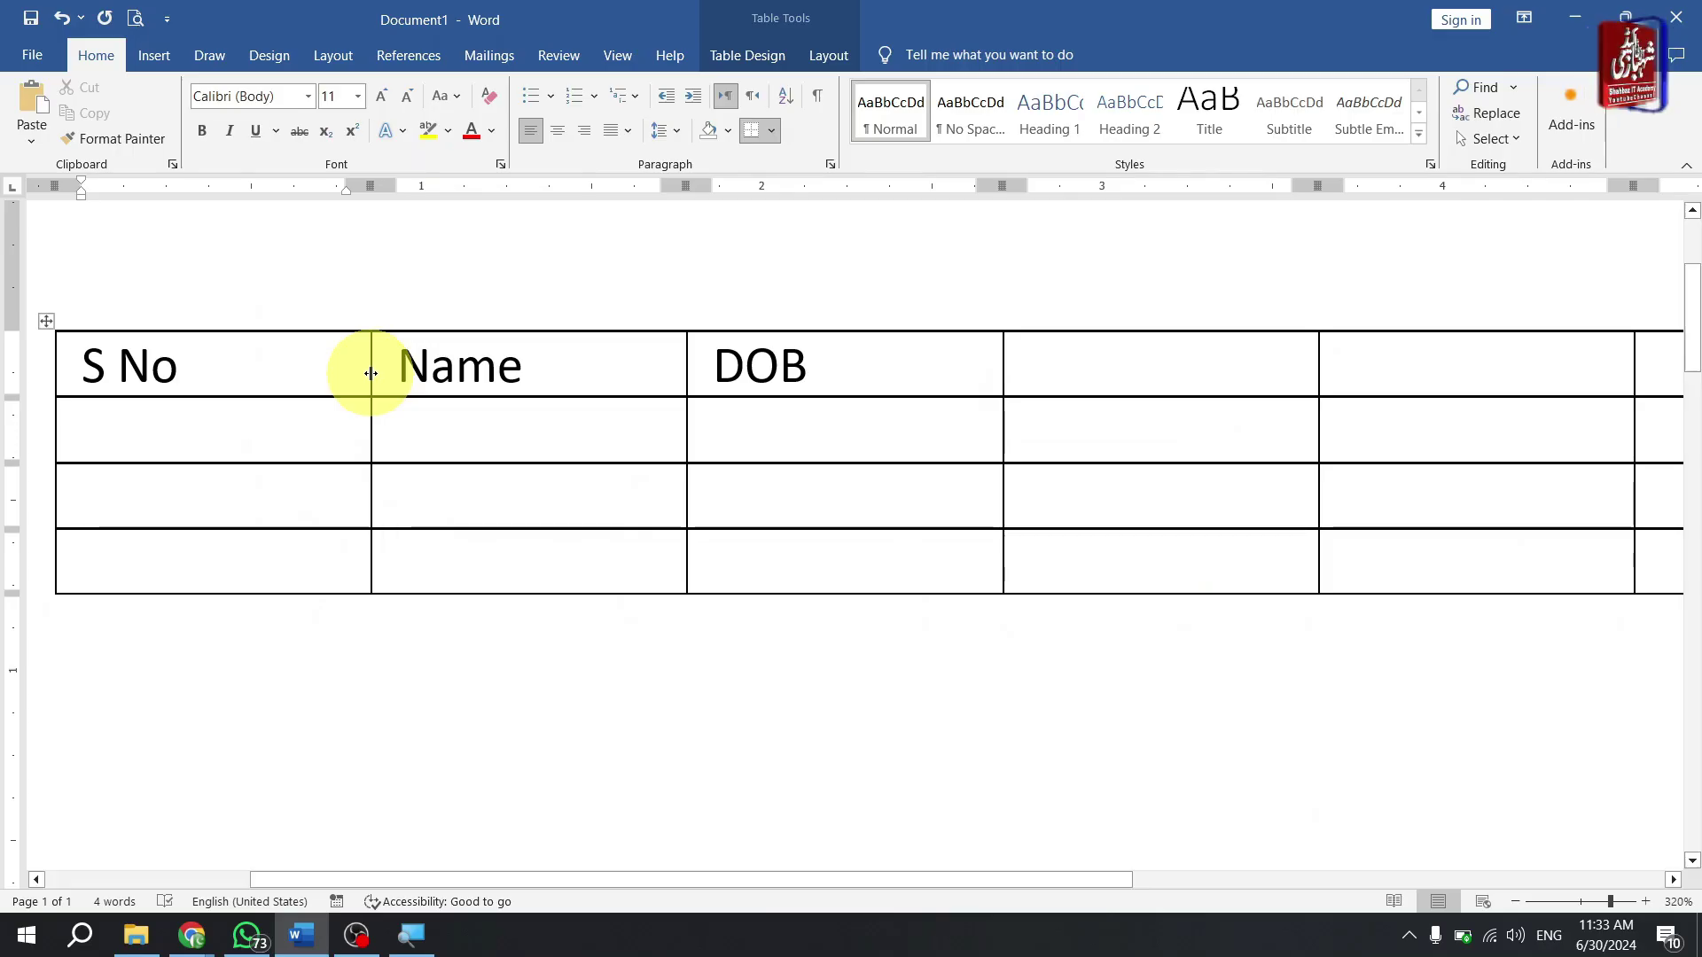
- Narrow the S No column slightly by shifting the border it shares with the Name column
left_click_drag(371, 373, 334, 366)
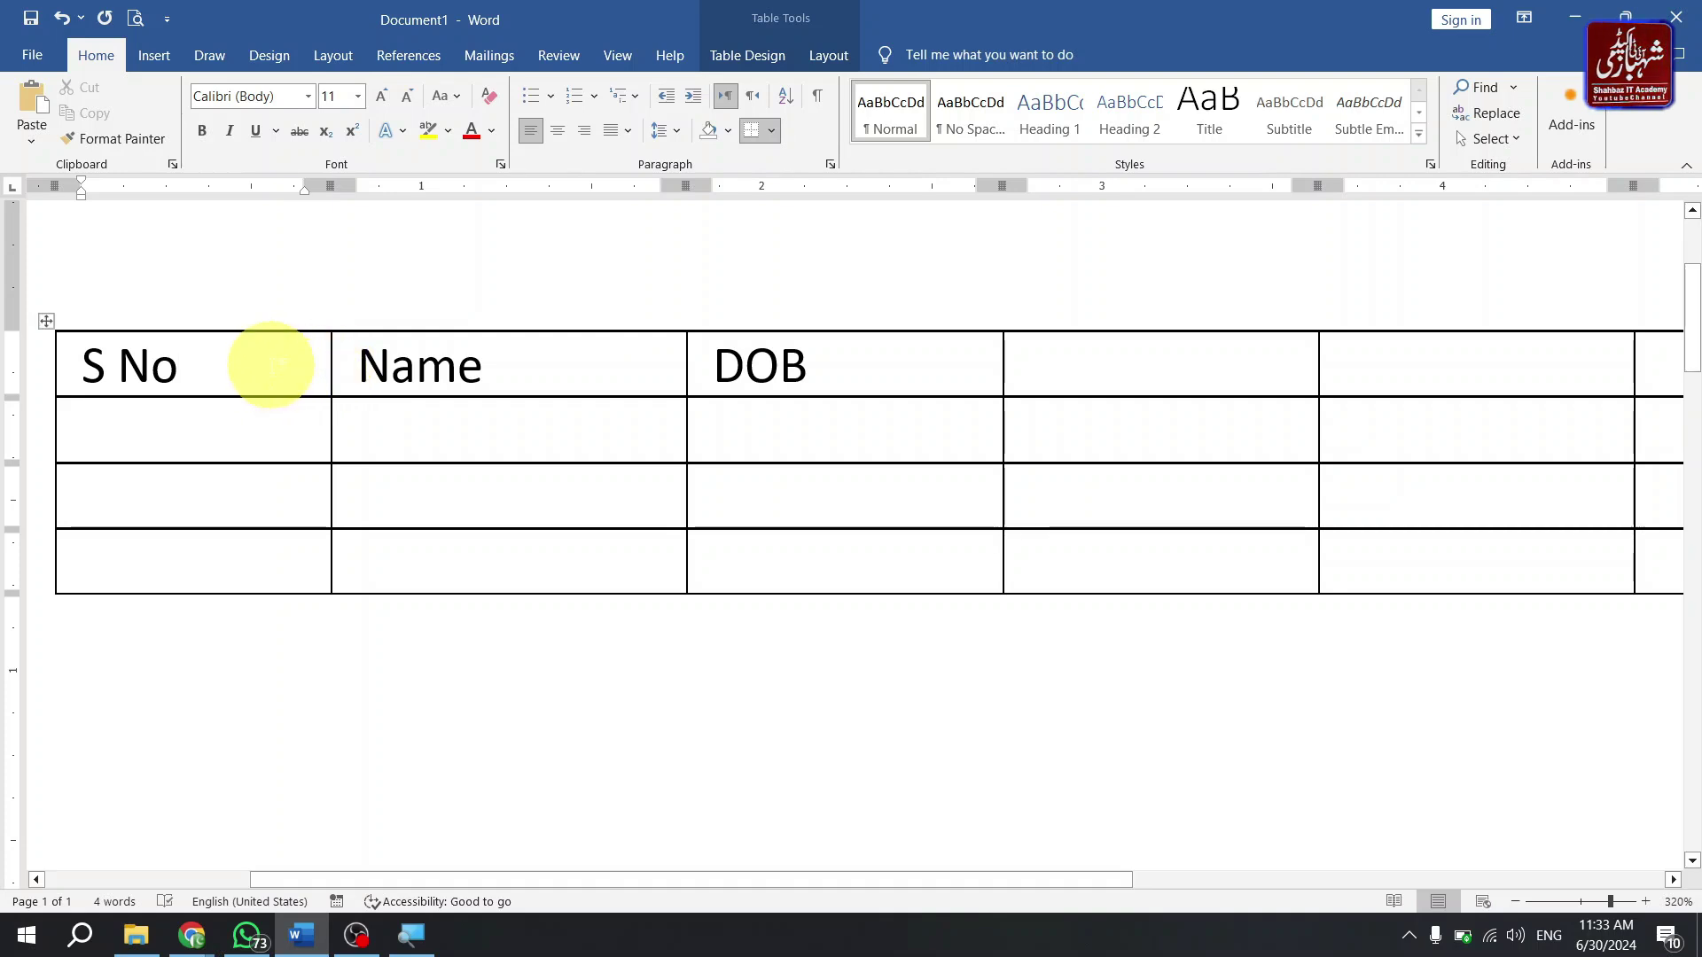
left_click_drag(273, 369, 279, 541)
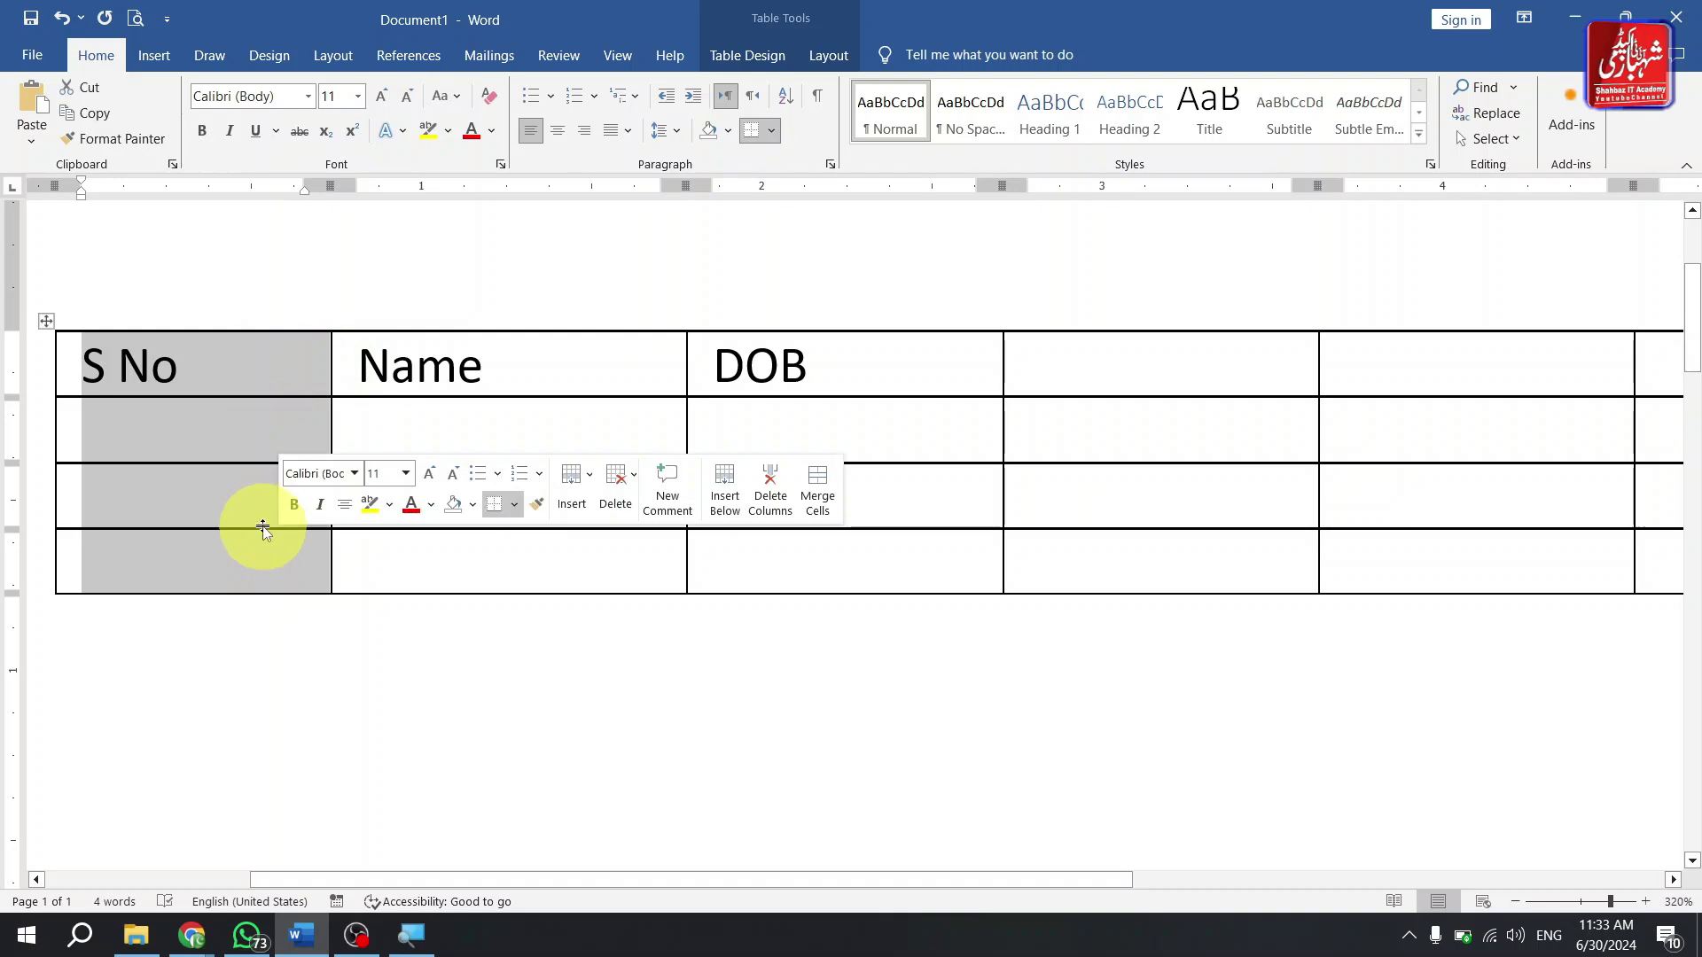
left_click_drag(228, 379, 250, 545)
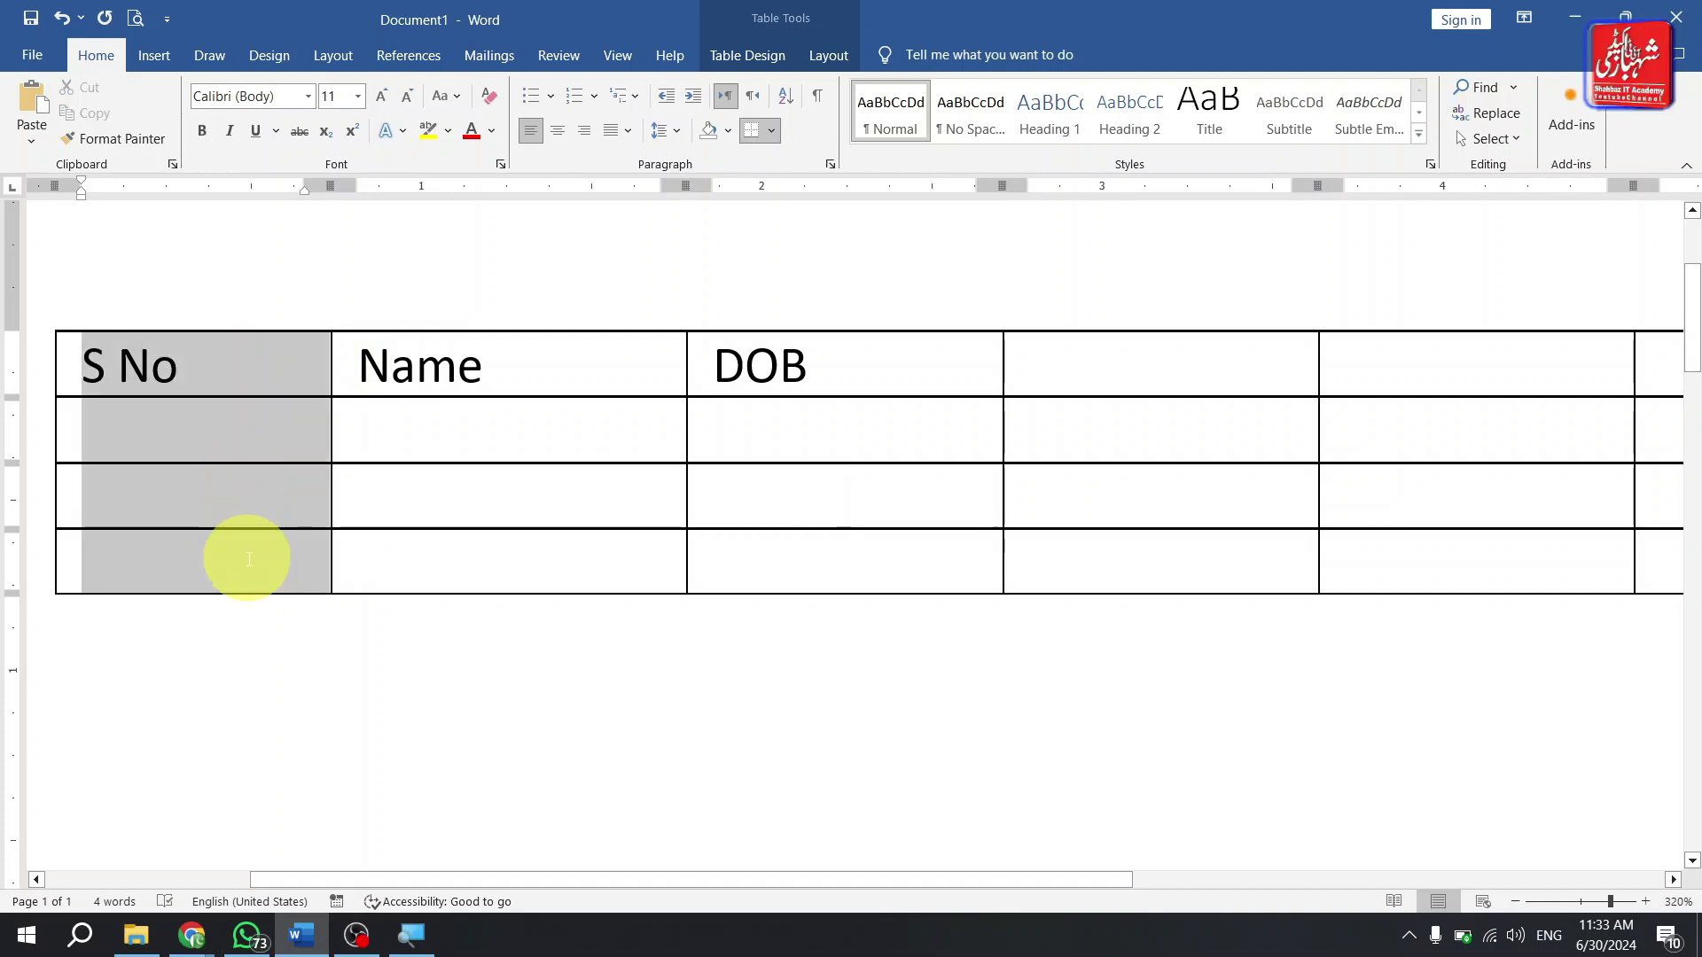
left_click(247, 366)
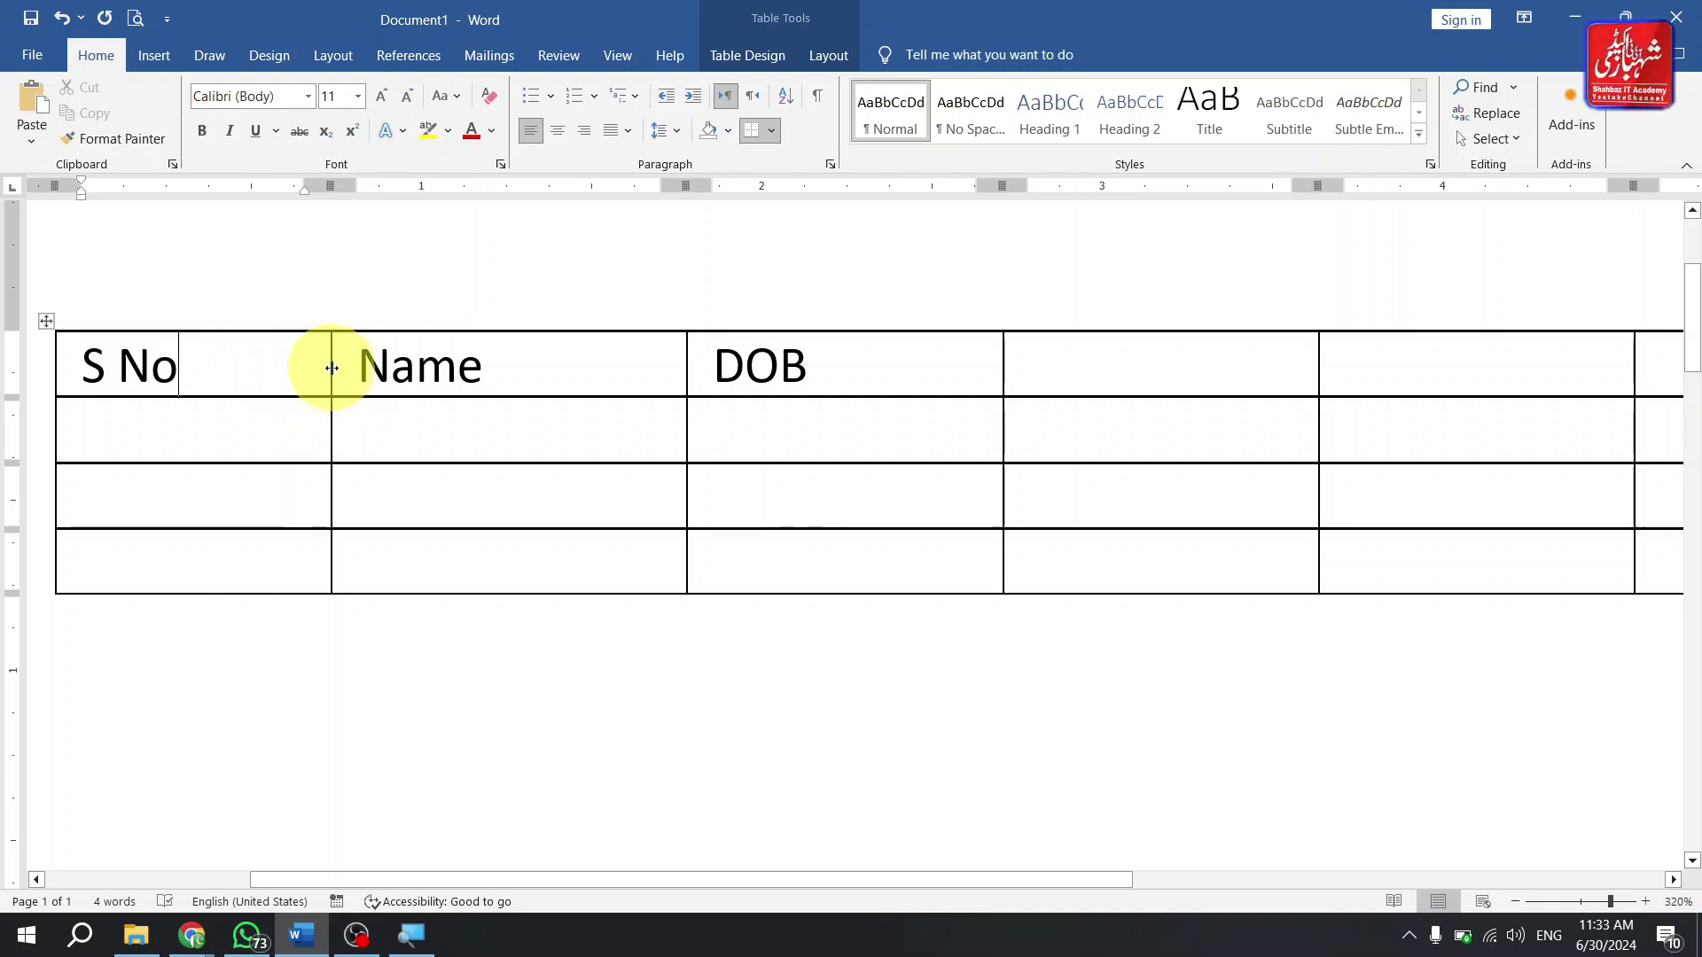
- Try narrowing the S No, Name and DOB columns to fit their headings, and undo these width changes
left_click_drag(331, 368, 229, 367)
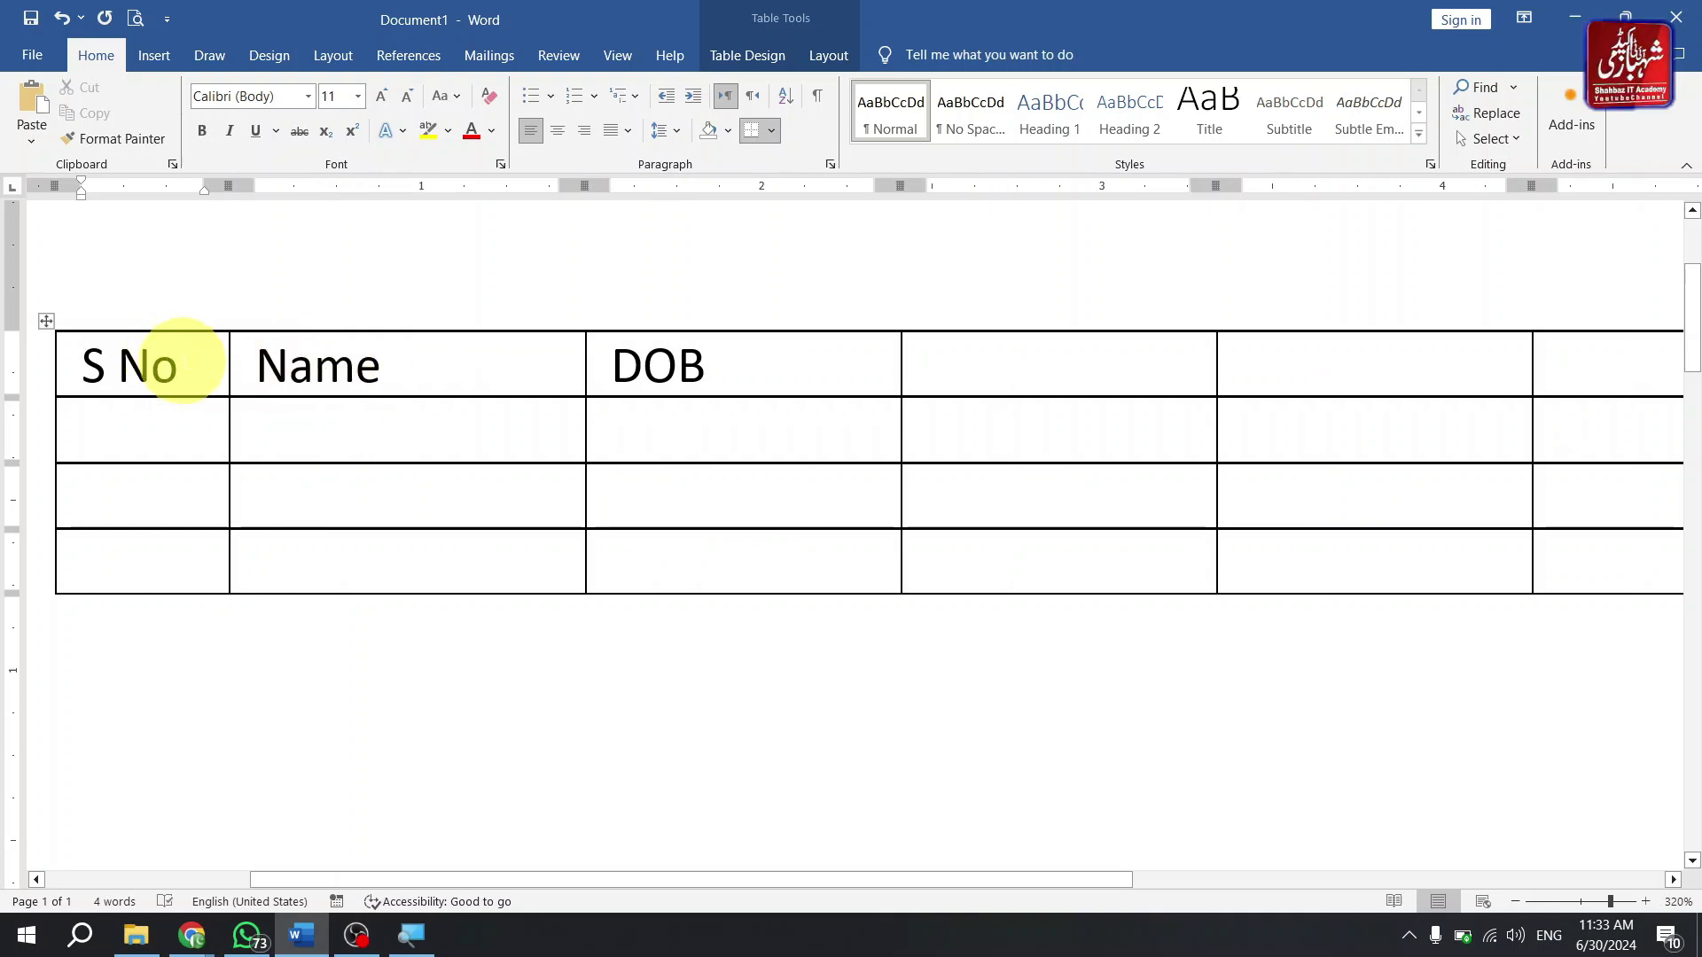
left_click_drag(181, 363, 76, 364)
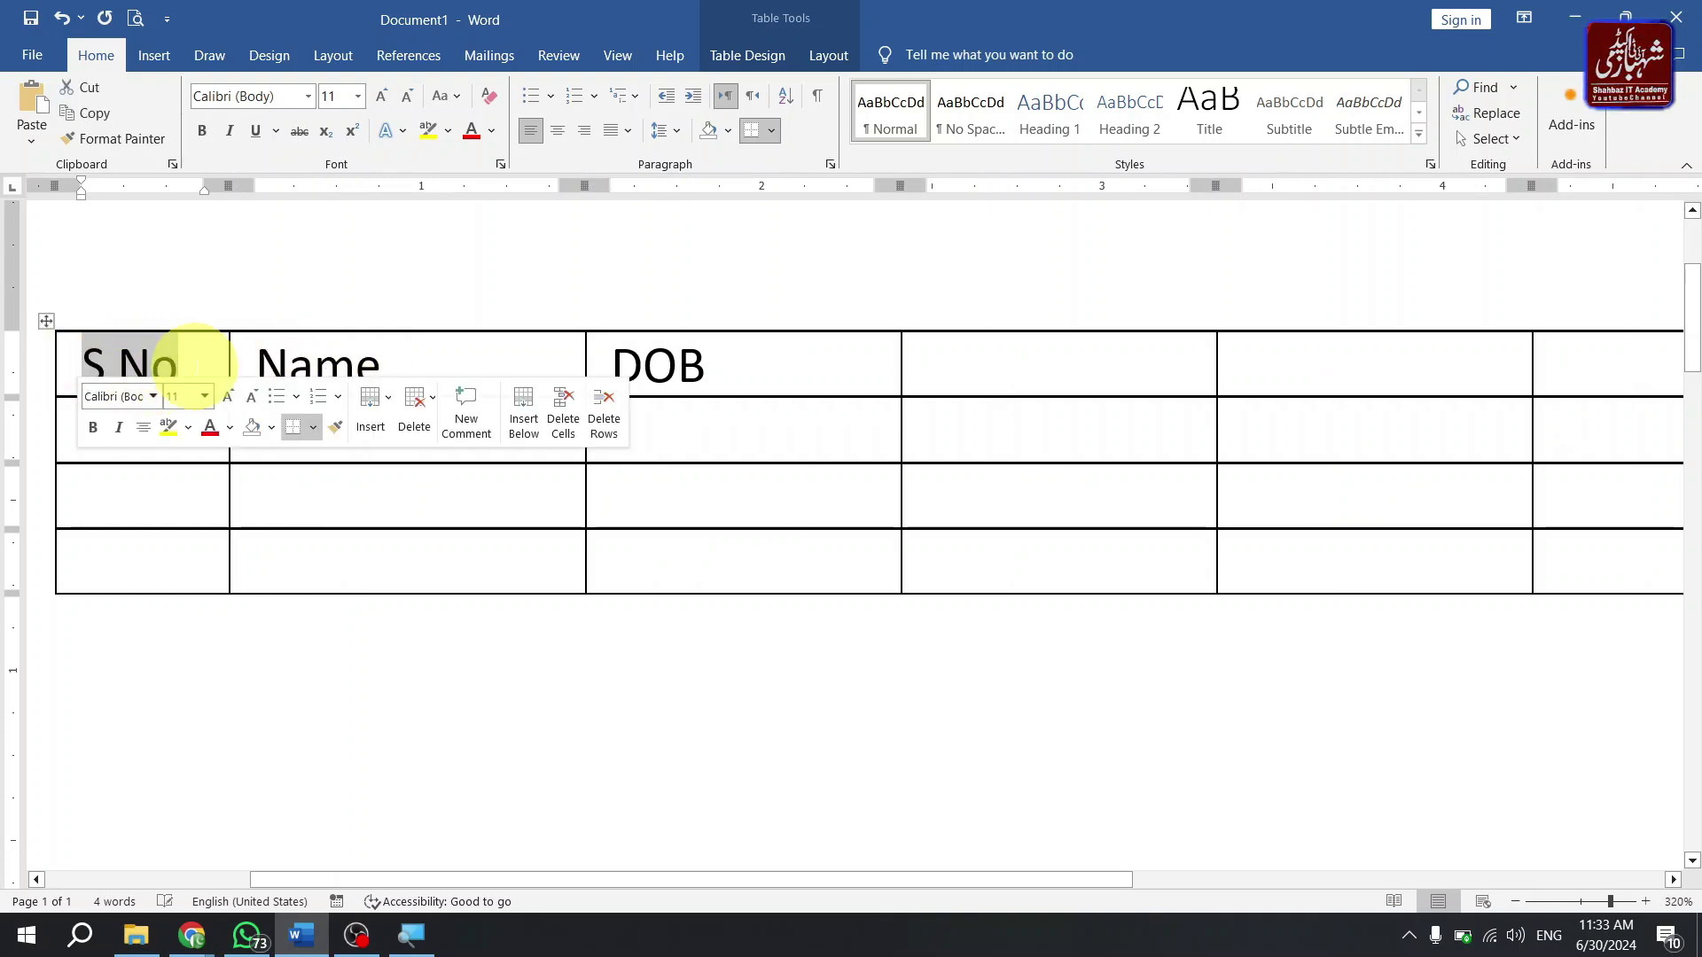
left_click(356, 365)
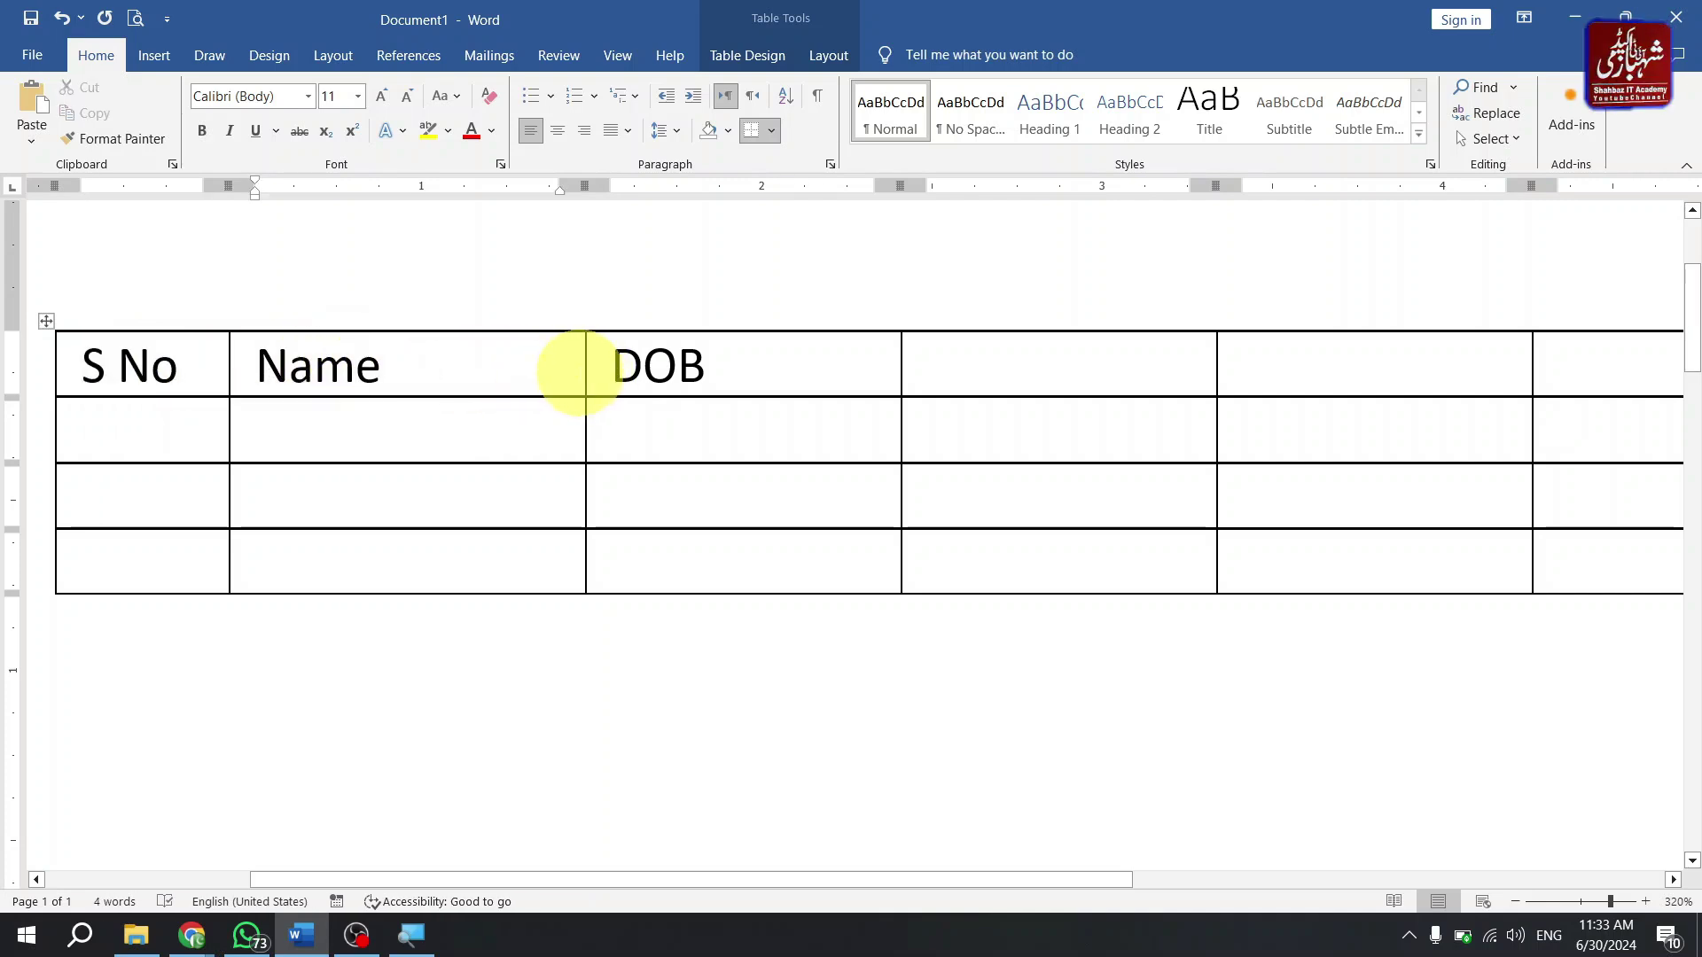
left_click_drag(585, 369, 431, 369)
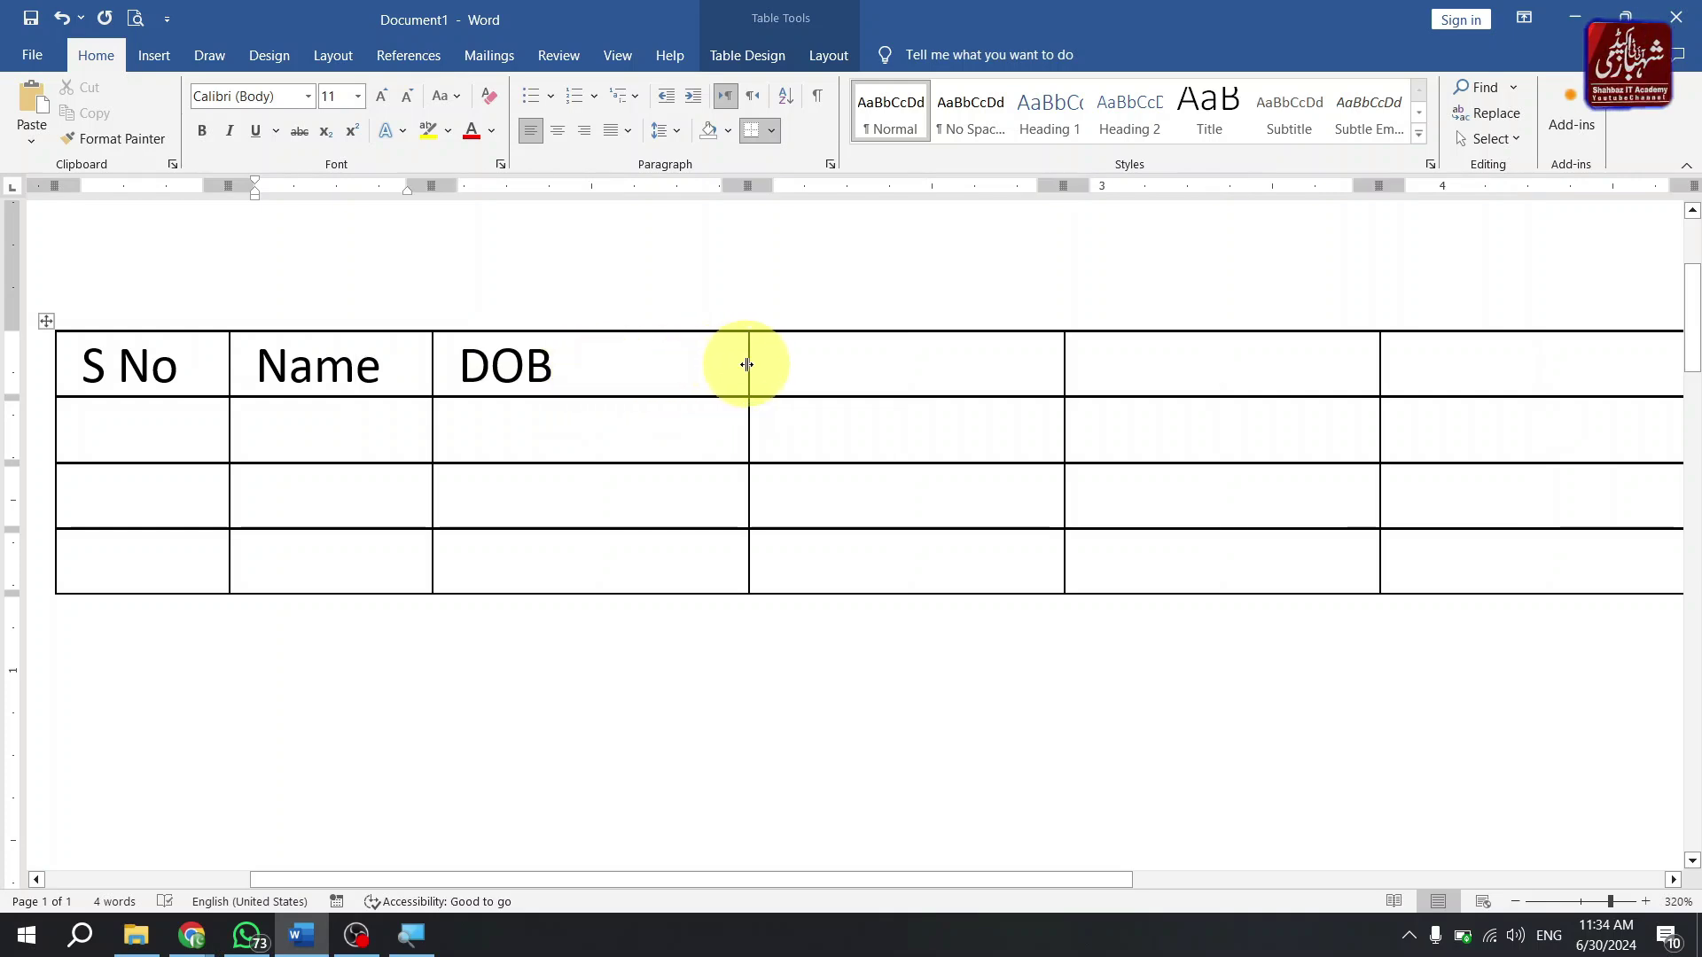
left_click_drag(749, 364, 604, 364)
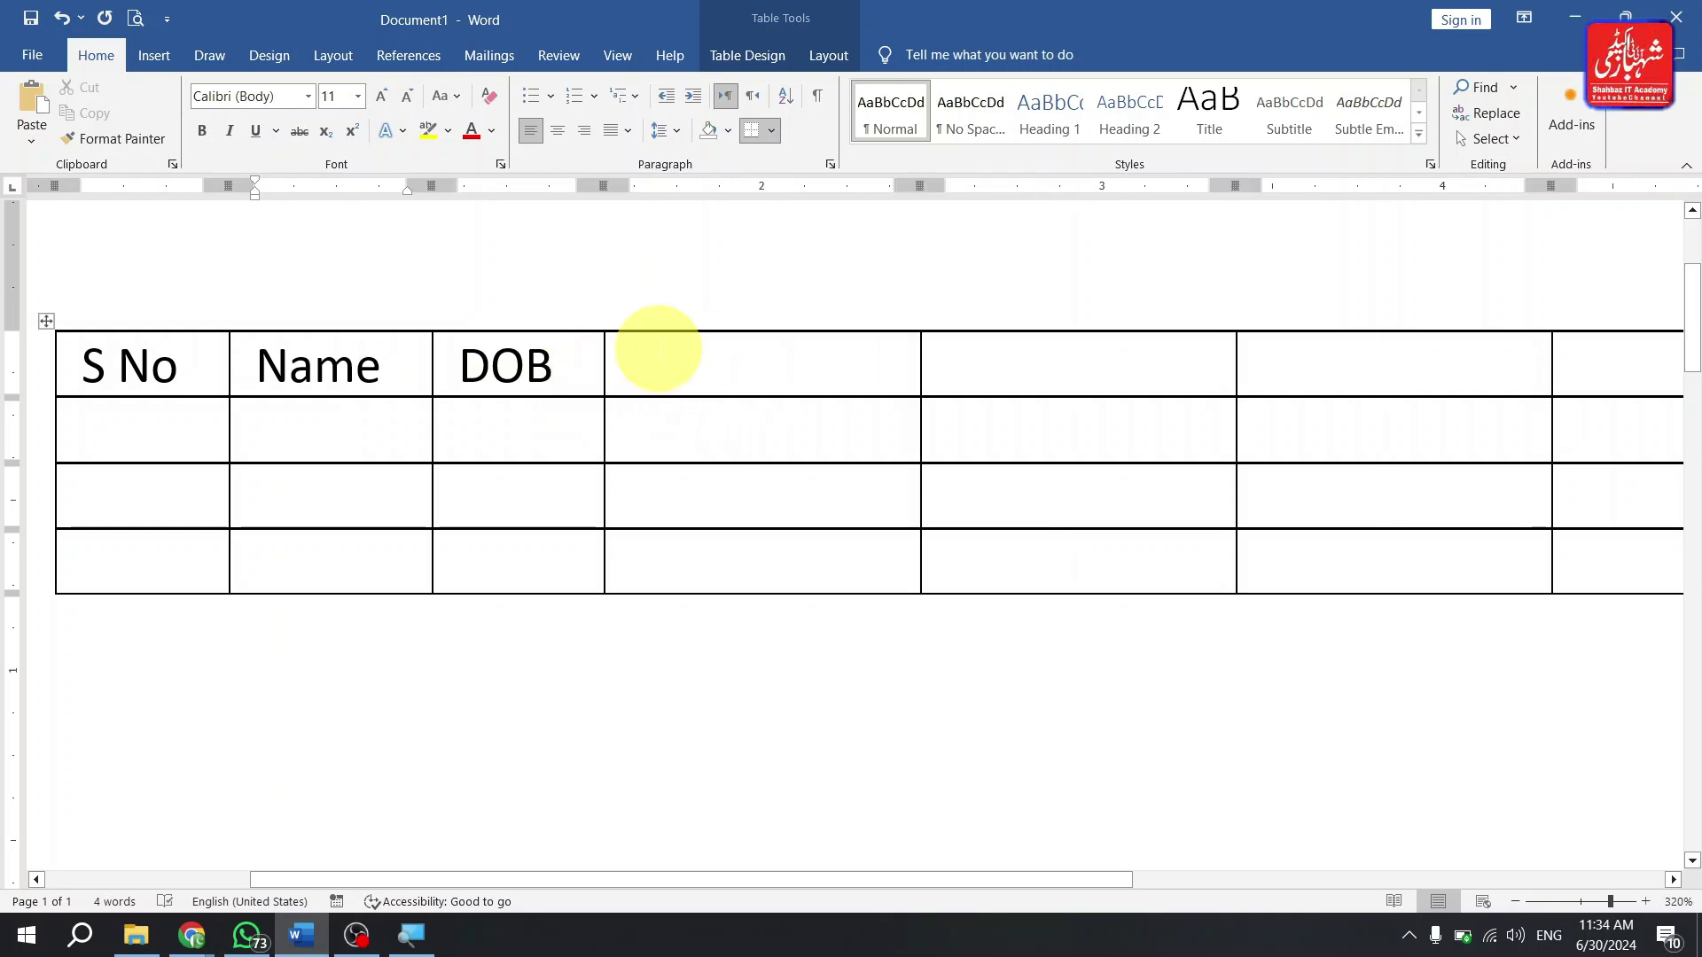
key("ctrl+z")
key("ctrl+z")
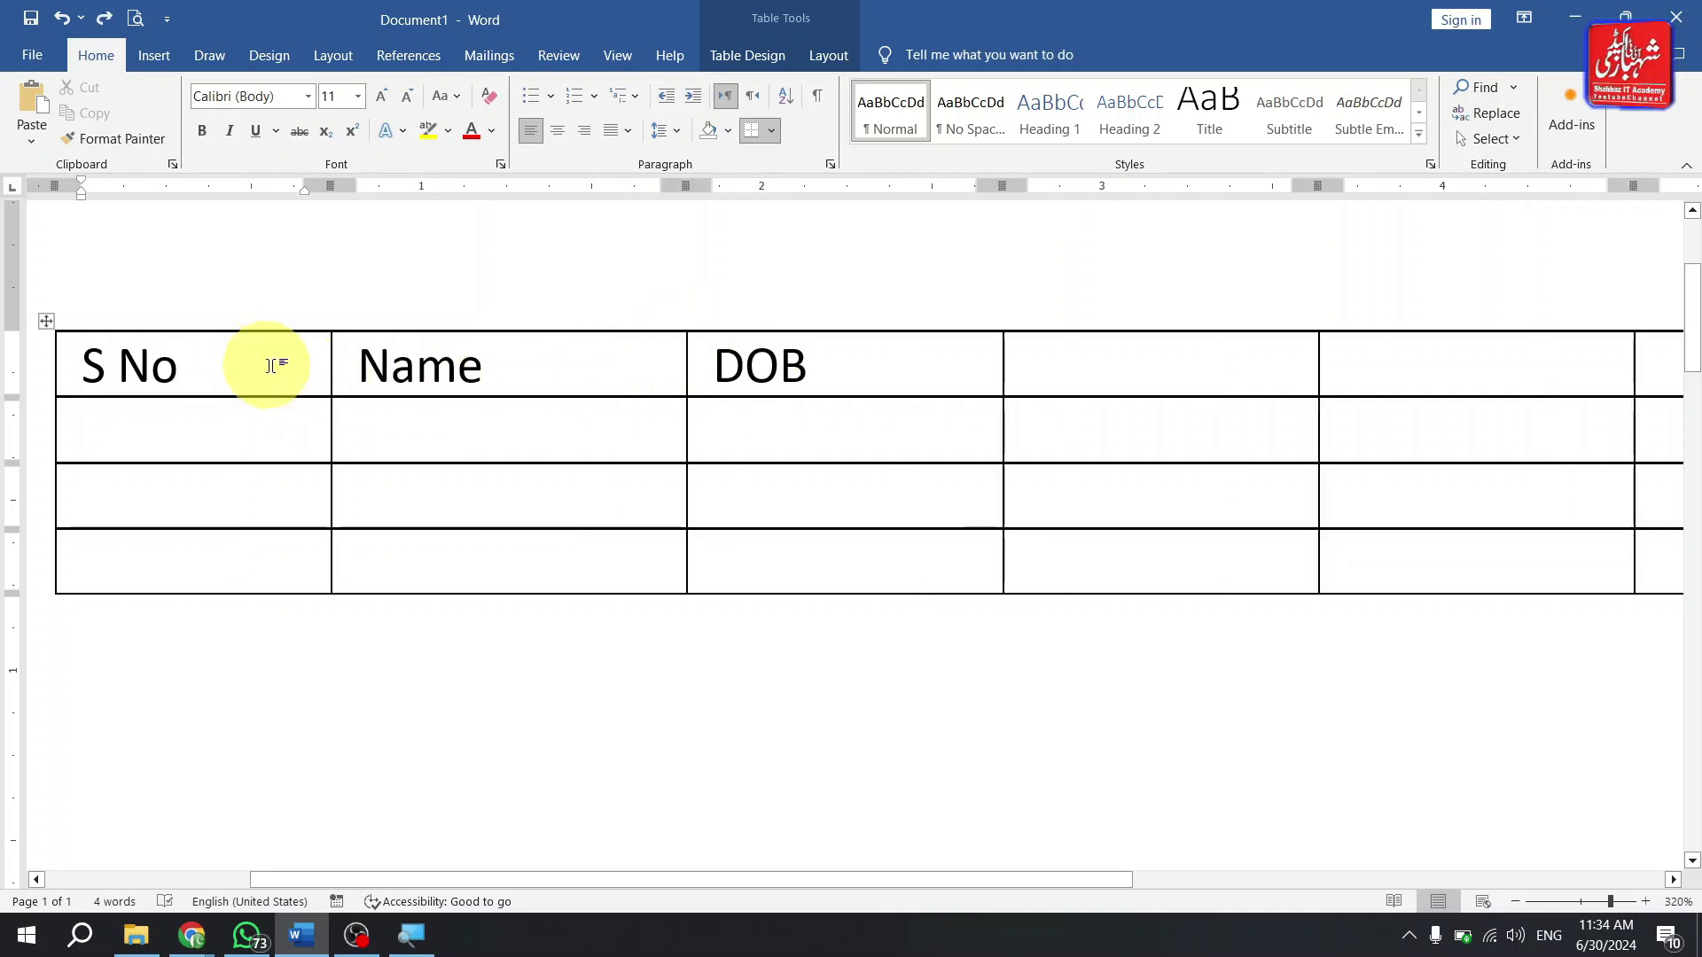
- Enter the headings Gender, Class, Marks and Remarks in the remaining cells of the header row
scroll(981, 377, "down", 6, "ctrl")
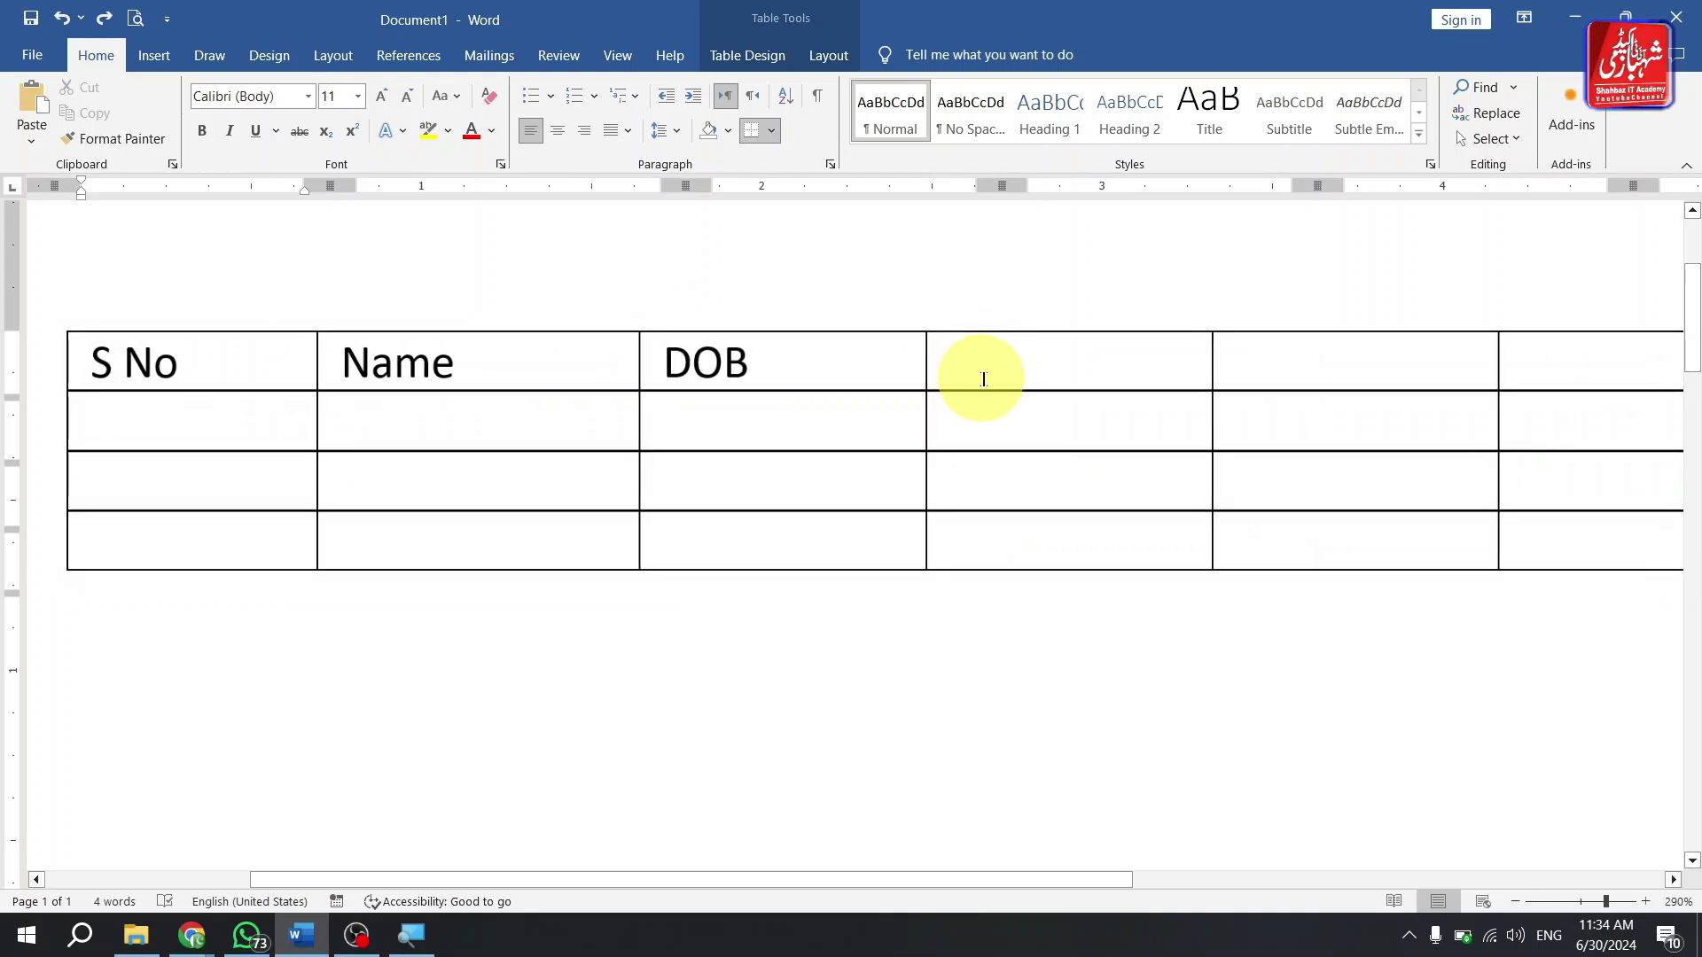
left_click(988, 373)
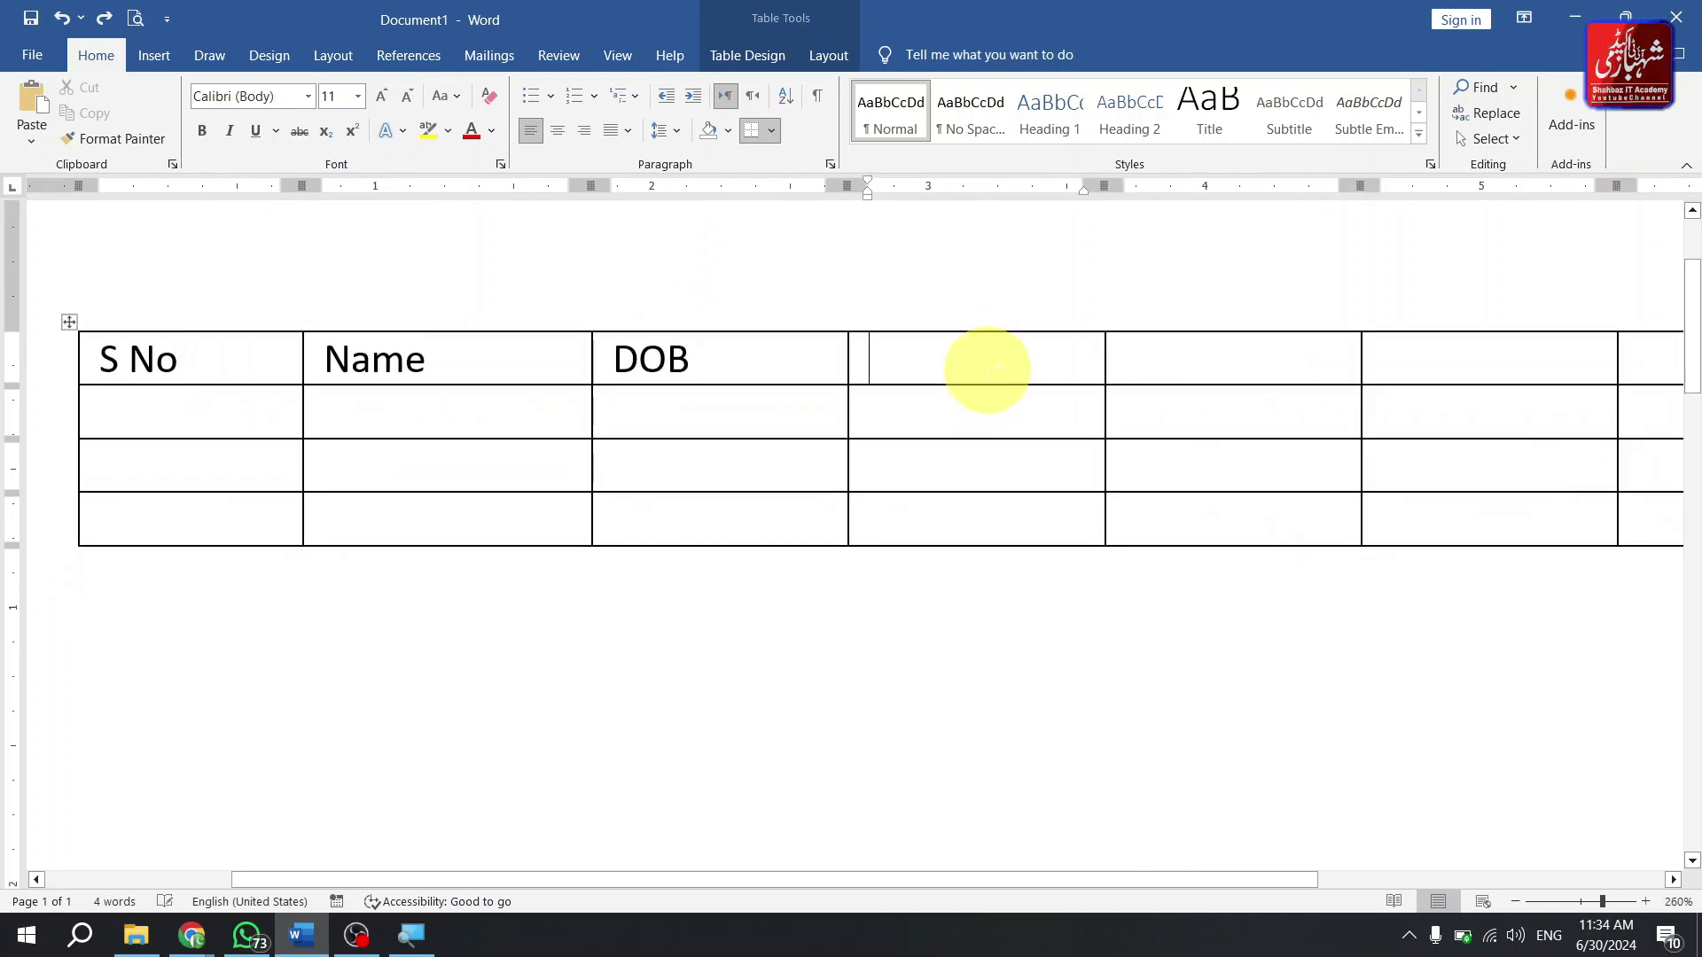
type("Gender")
key("Tab")
type("Class")
key("Tab")
type("M")
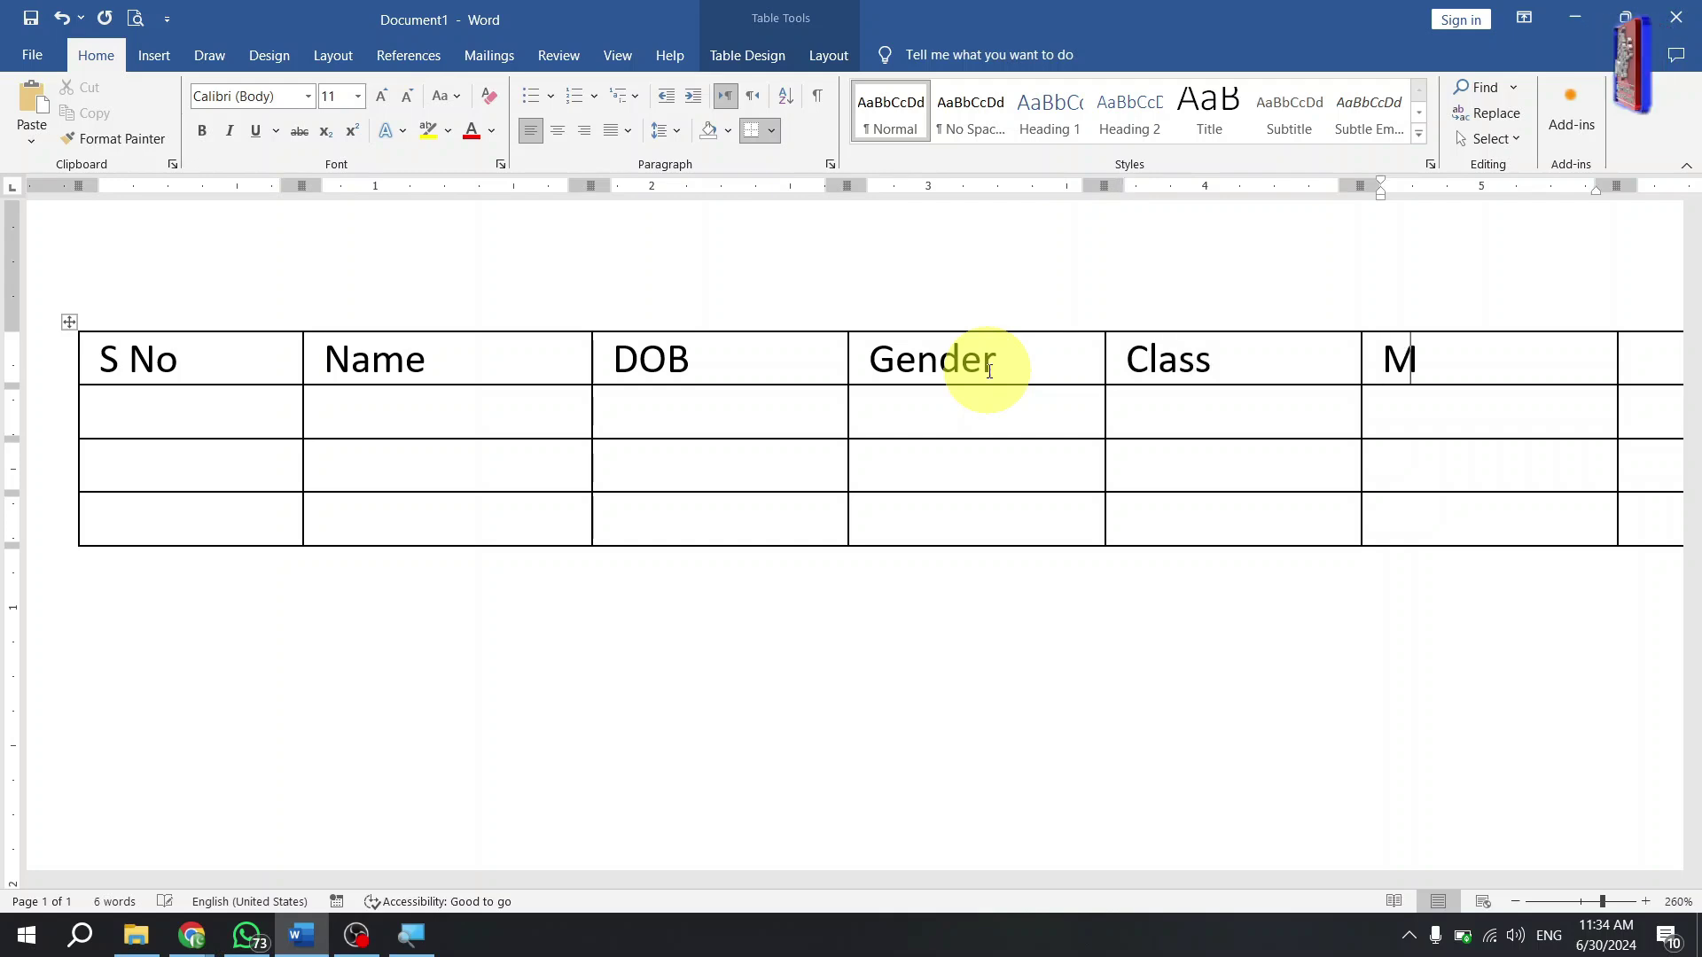
type("arks")
key("Tab")
type("Remarks")
scroll(843, 404, "down", 7, "ctrl")
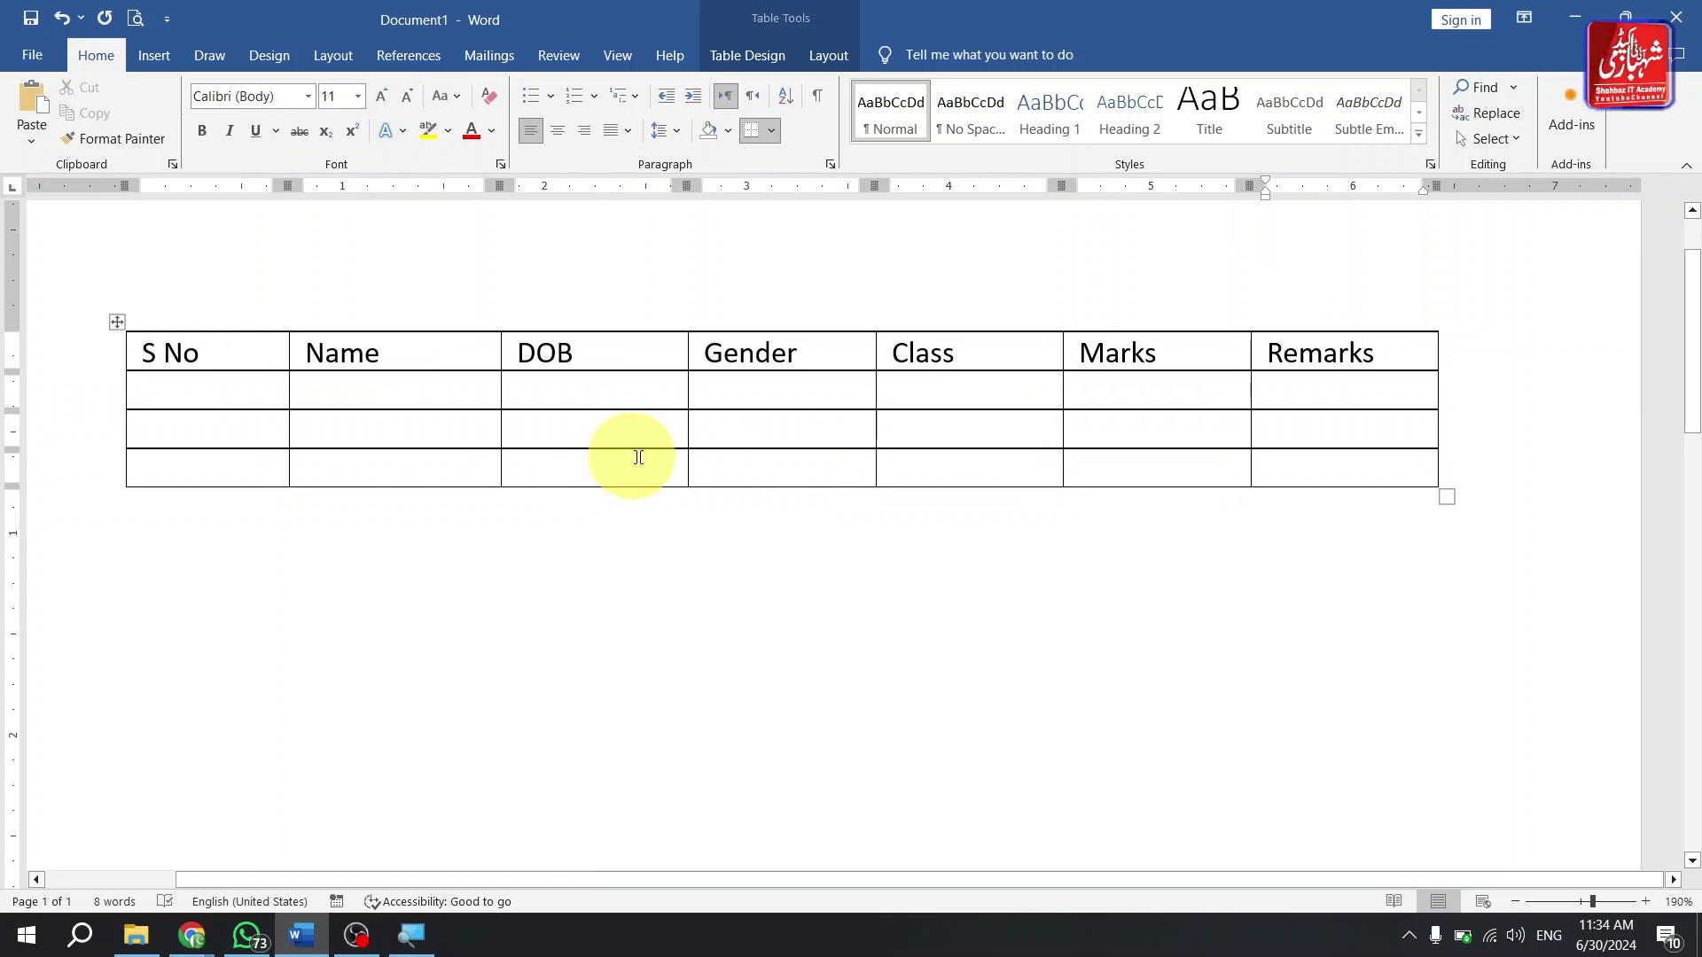
- Apply AutoFit Contents to the whole table so the column widths match their text
left_click(114, 321)
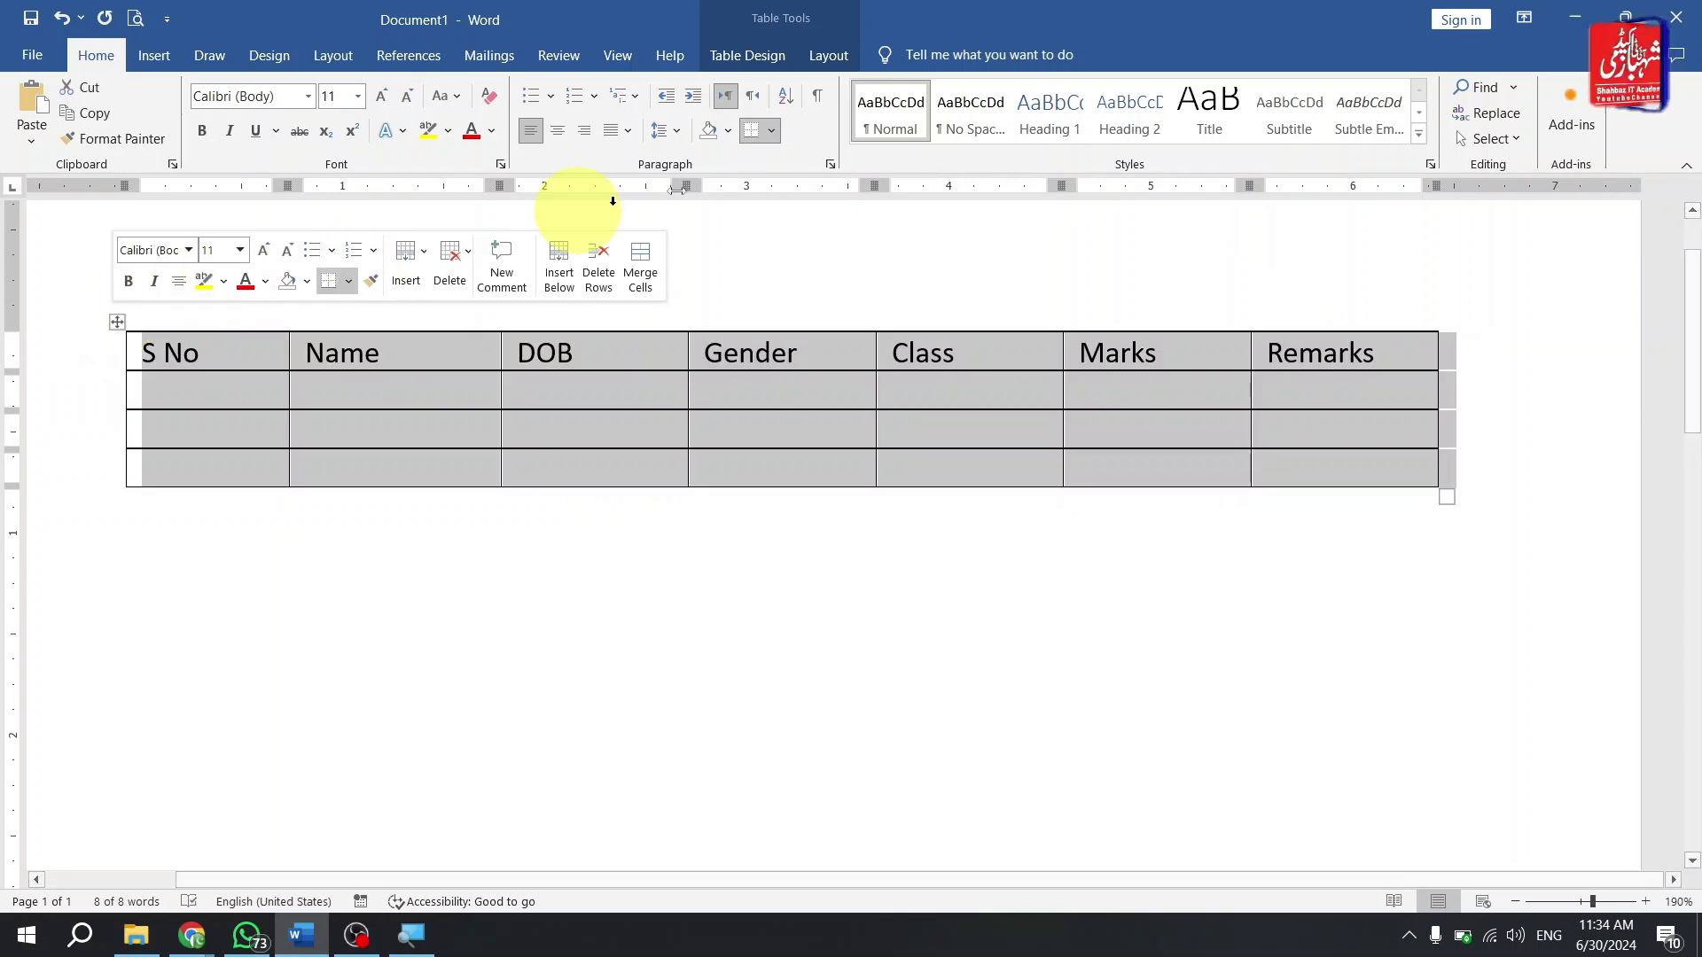
left_click(828, 55)
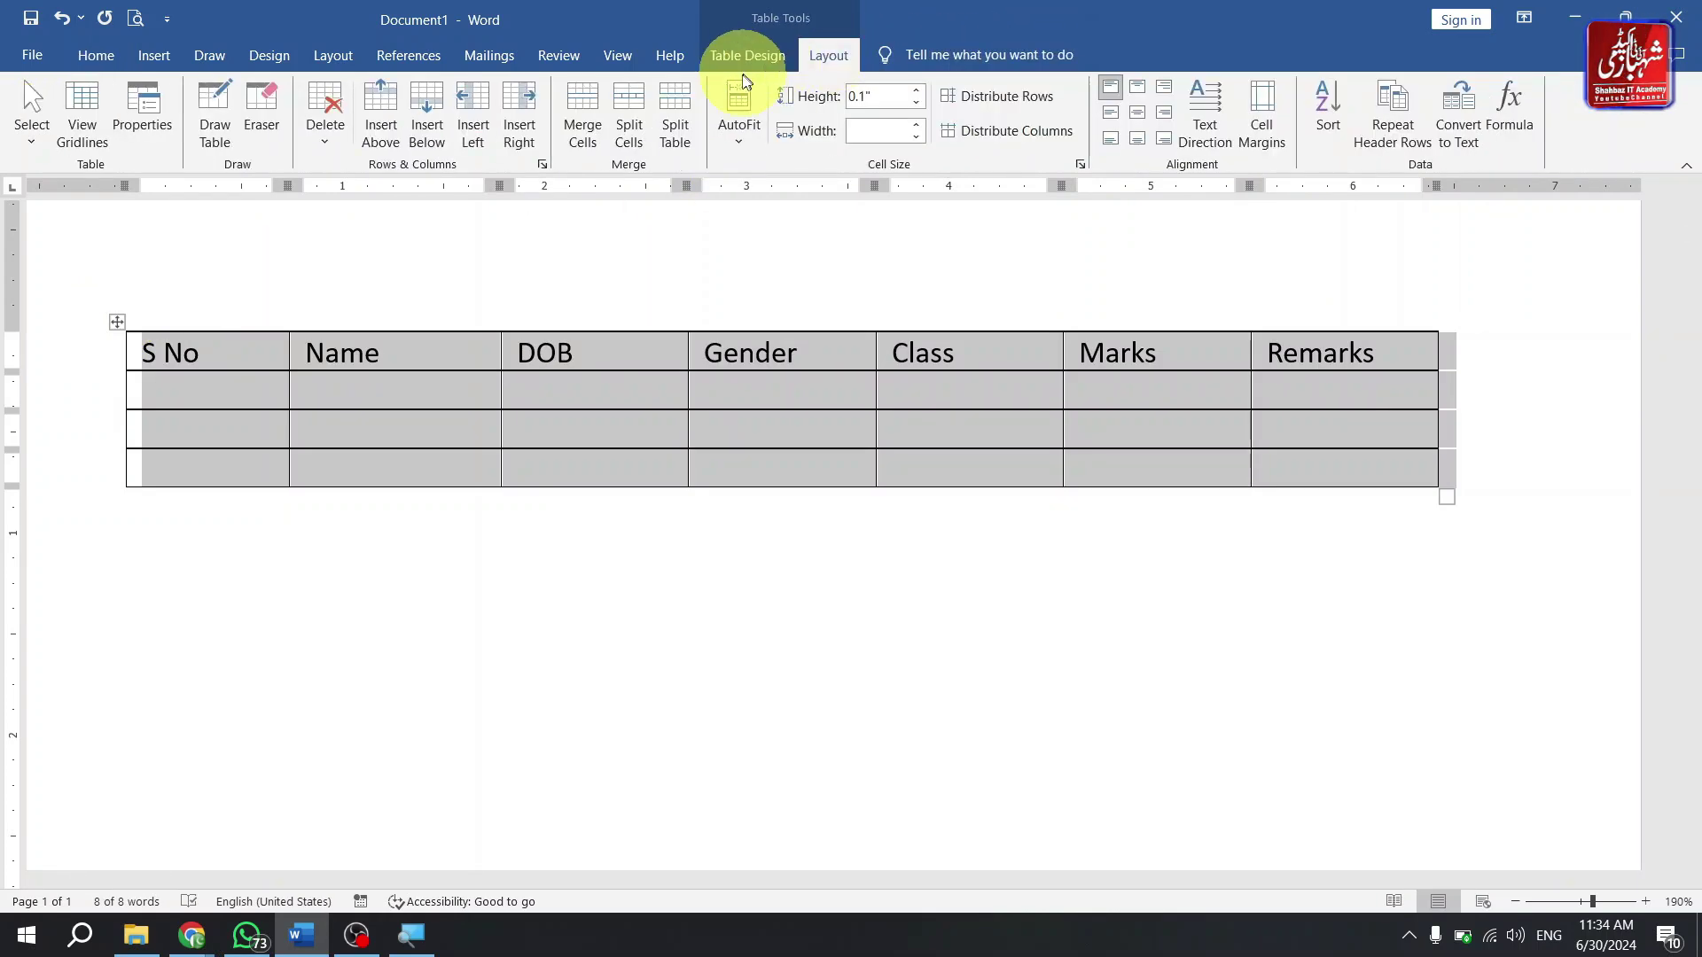
left_click(732, 142)
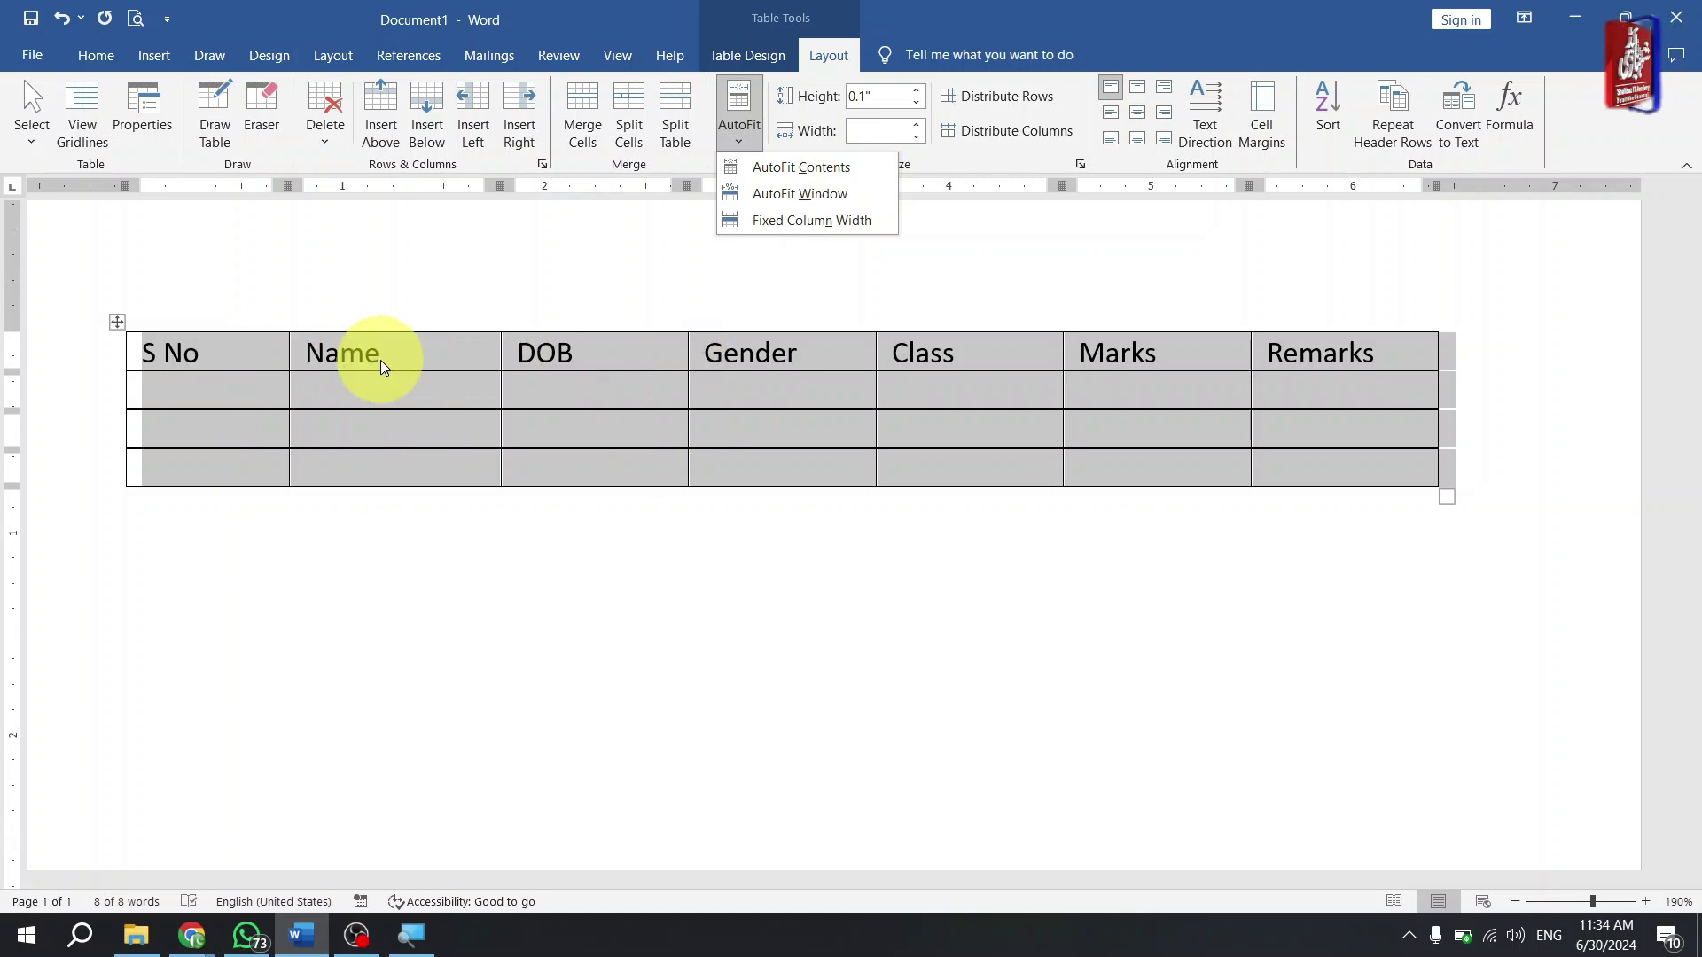
left_click(825, 181)
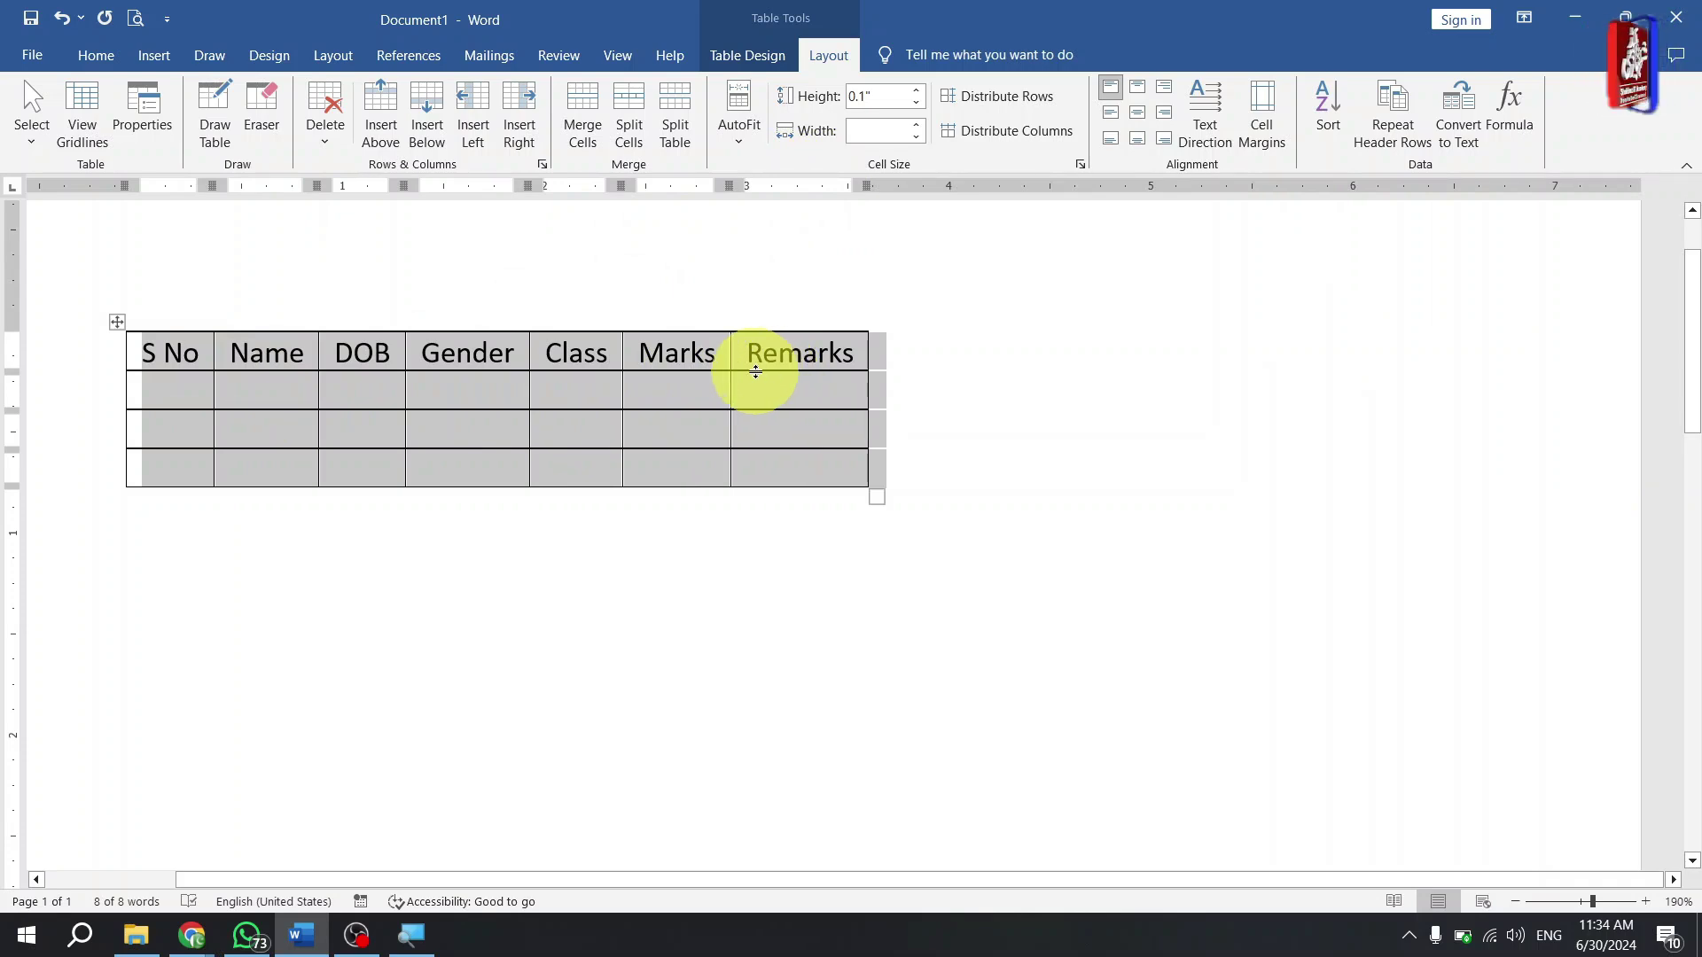
- Undo the AutoFit Contents change and apply AutoFit Window to the whole table instead
key("ctrl+z")
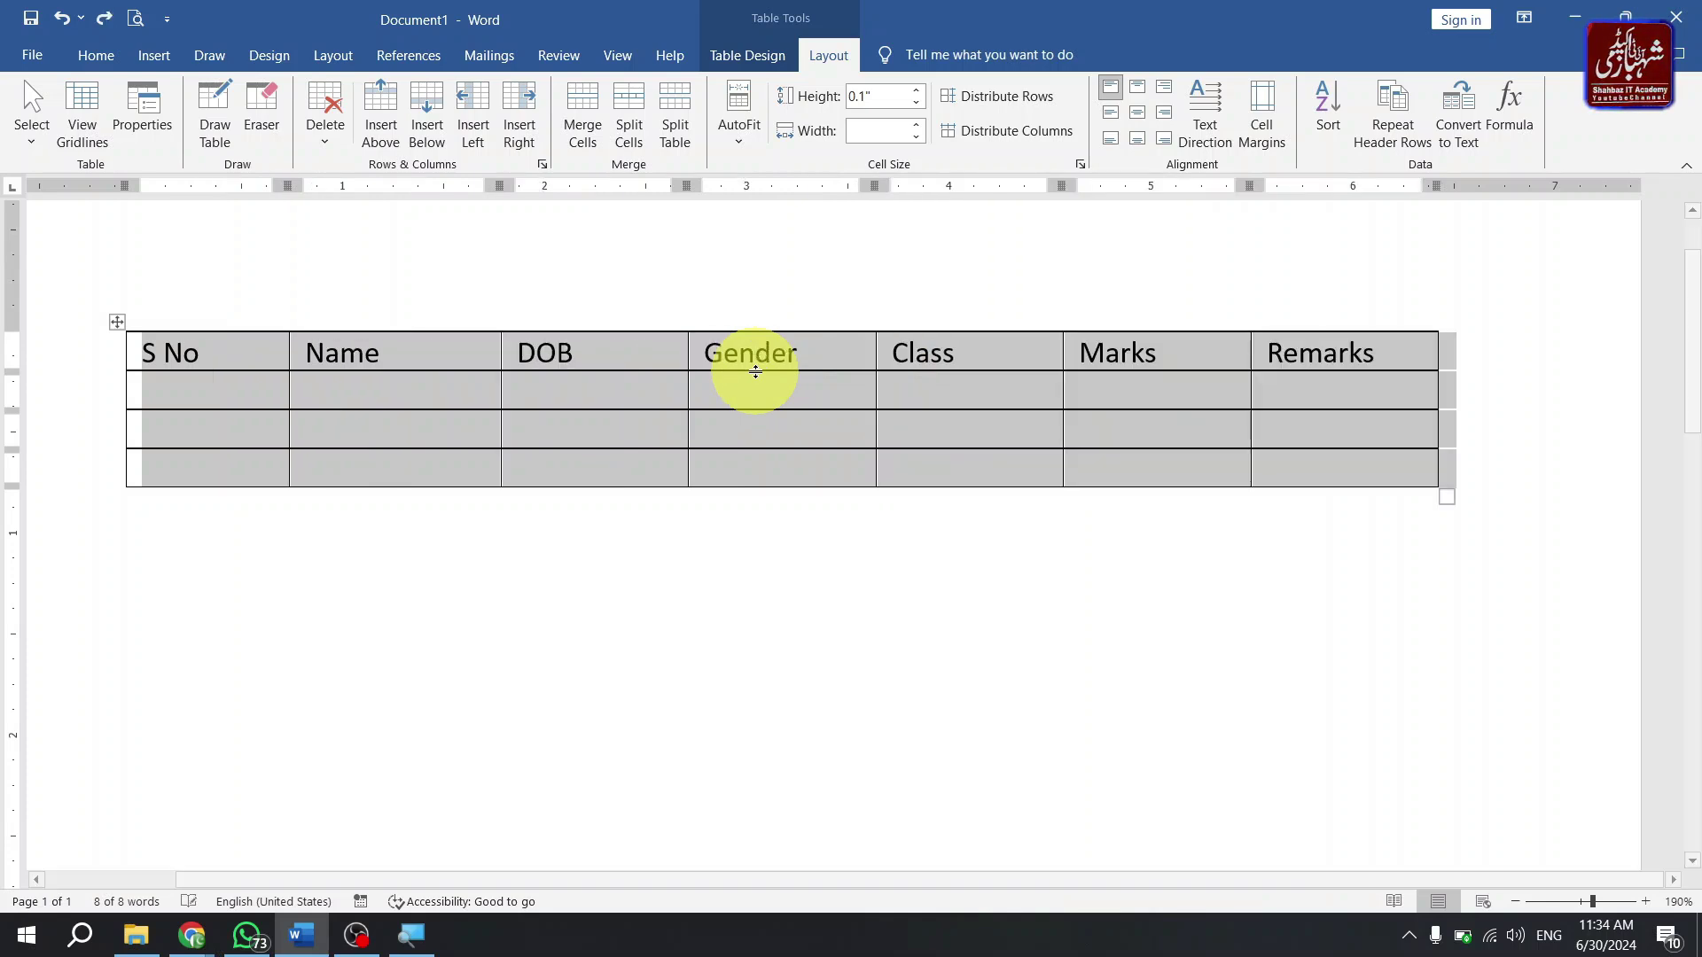
left_click(735, 131)
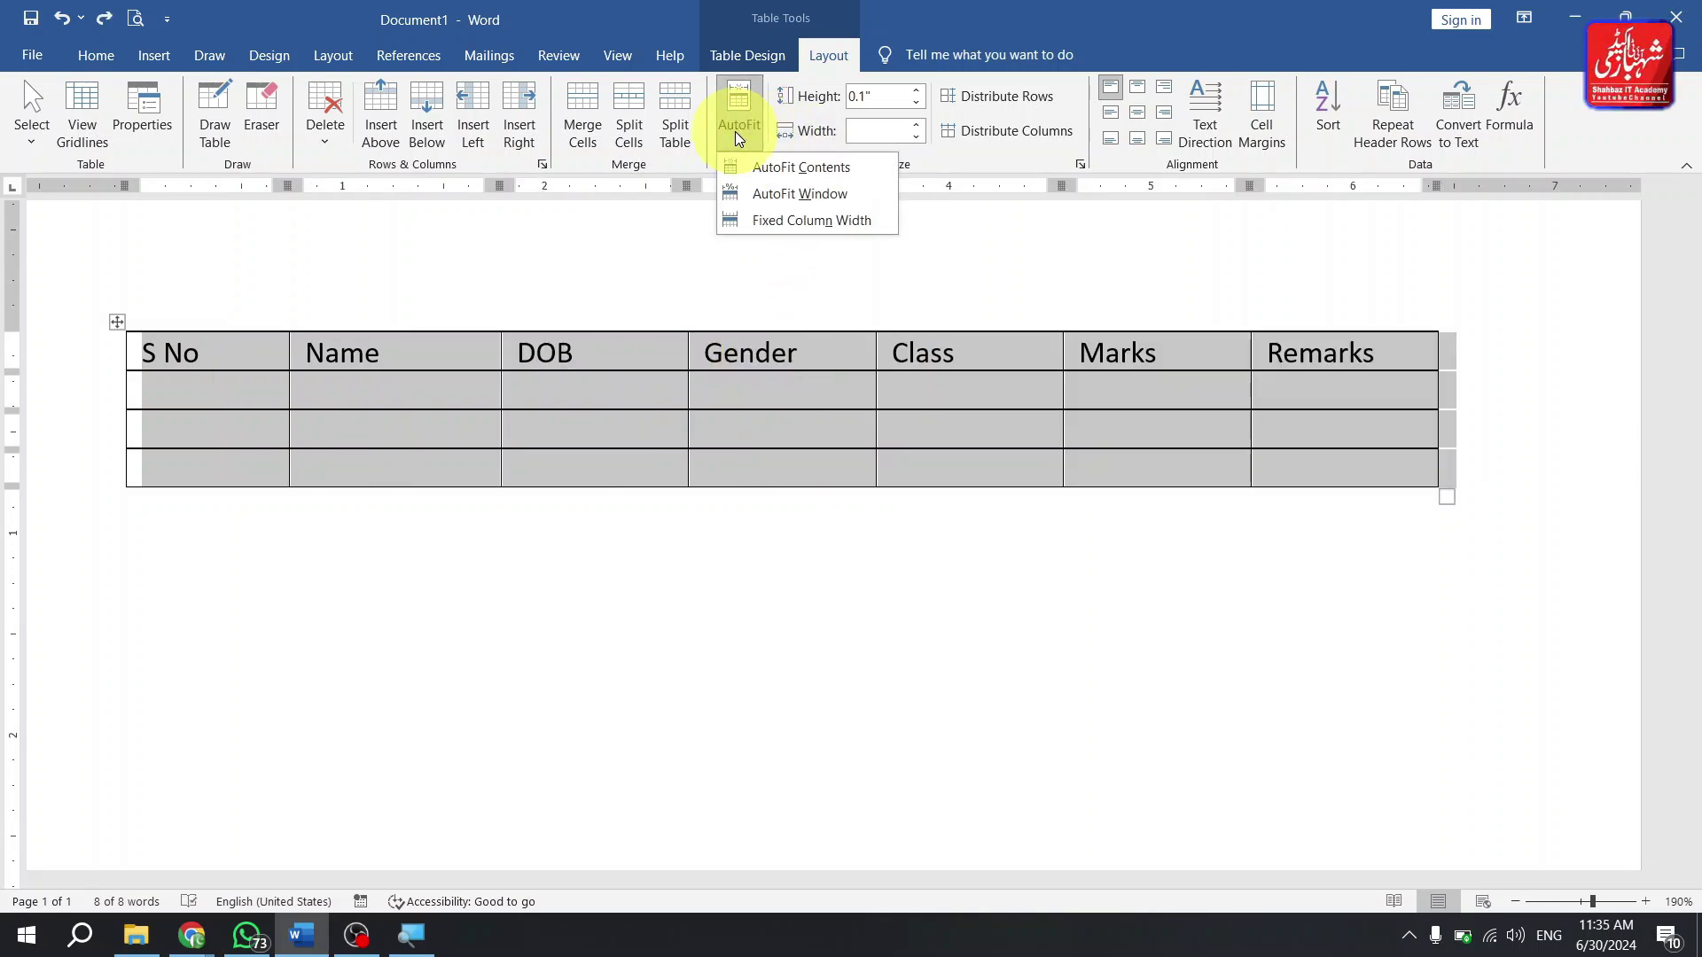
left_click(800, 193)
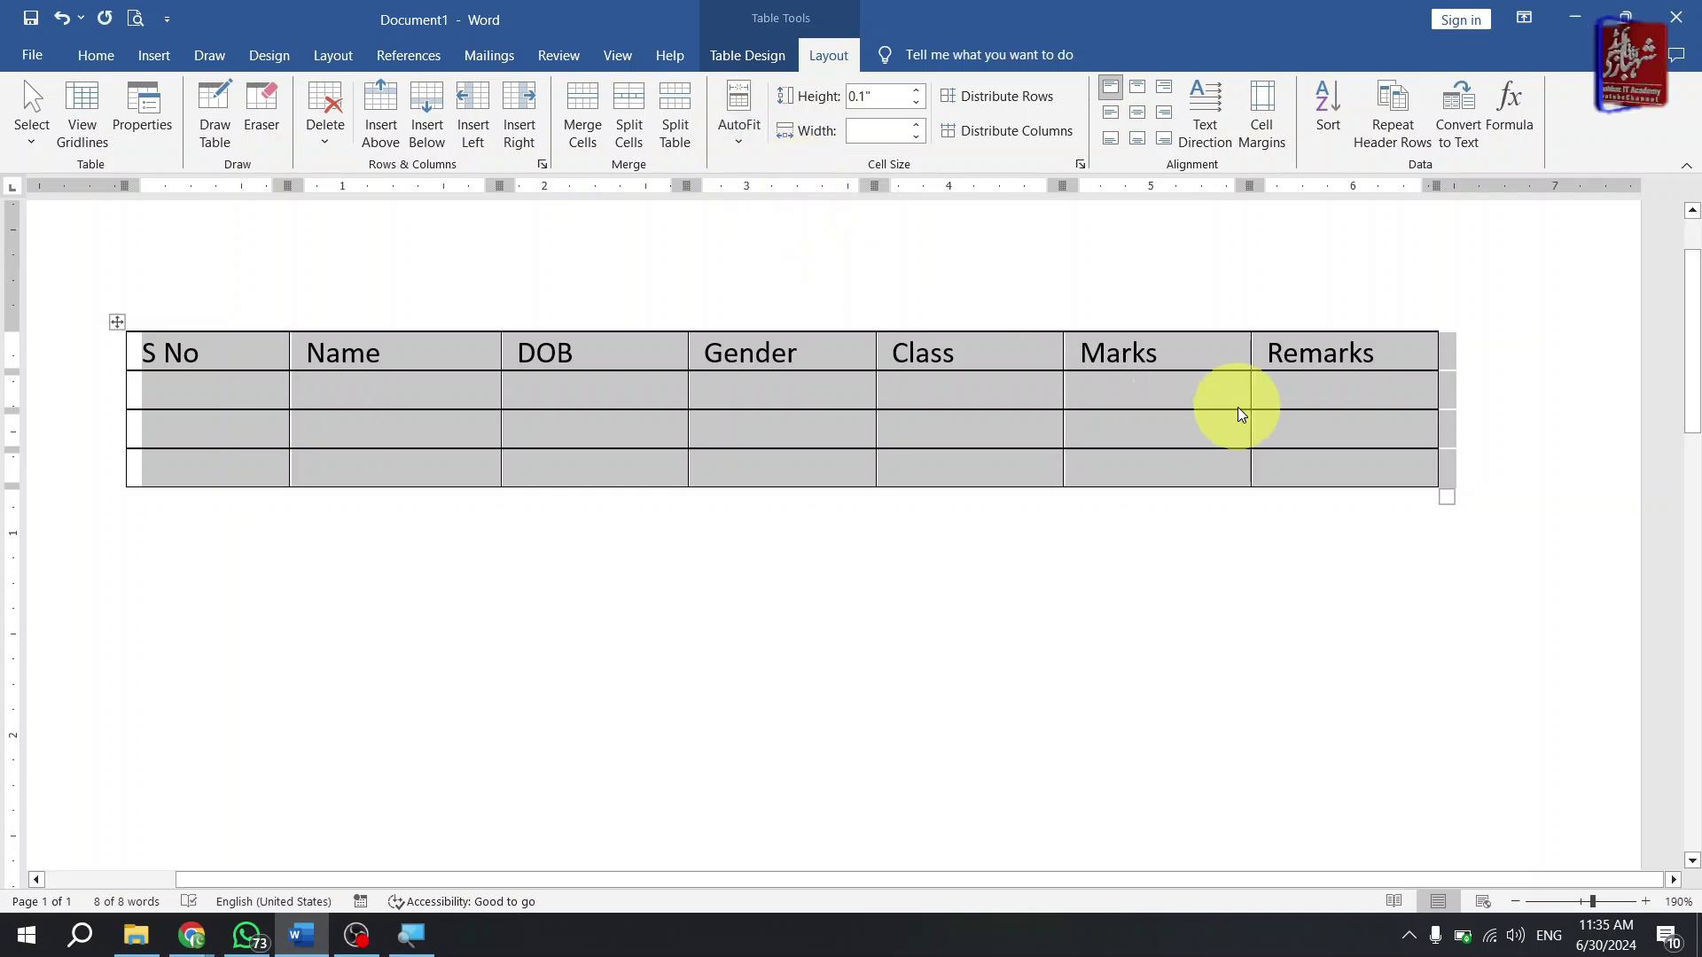
scroll(1237, 406, "down", 5, "ctrl")
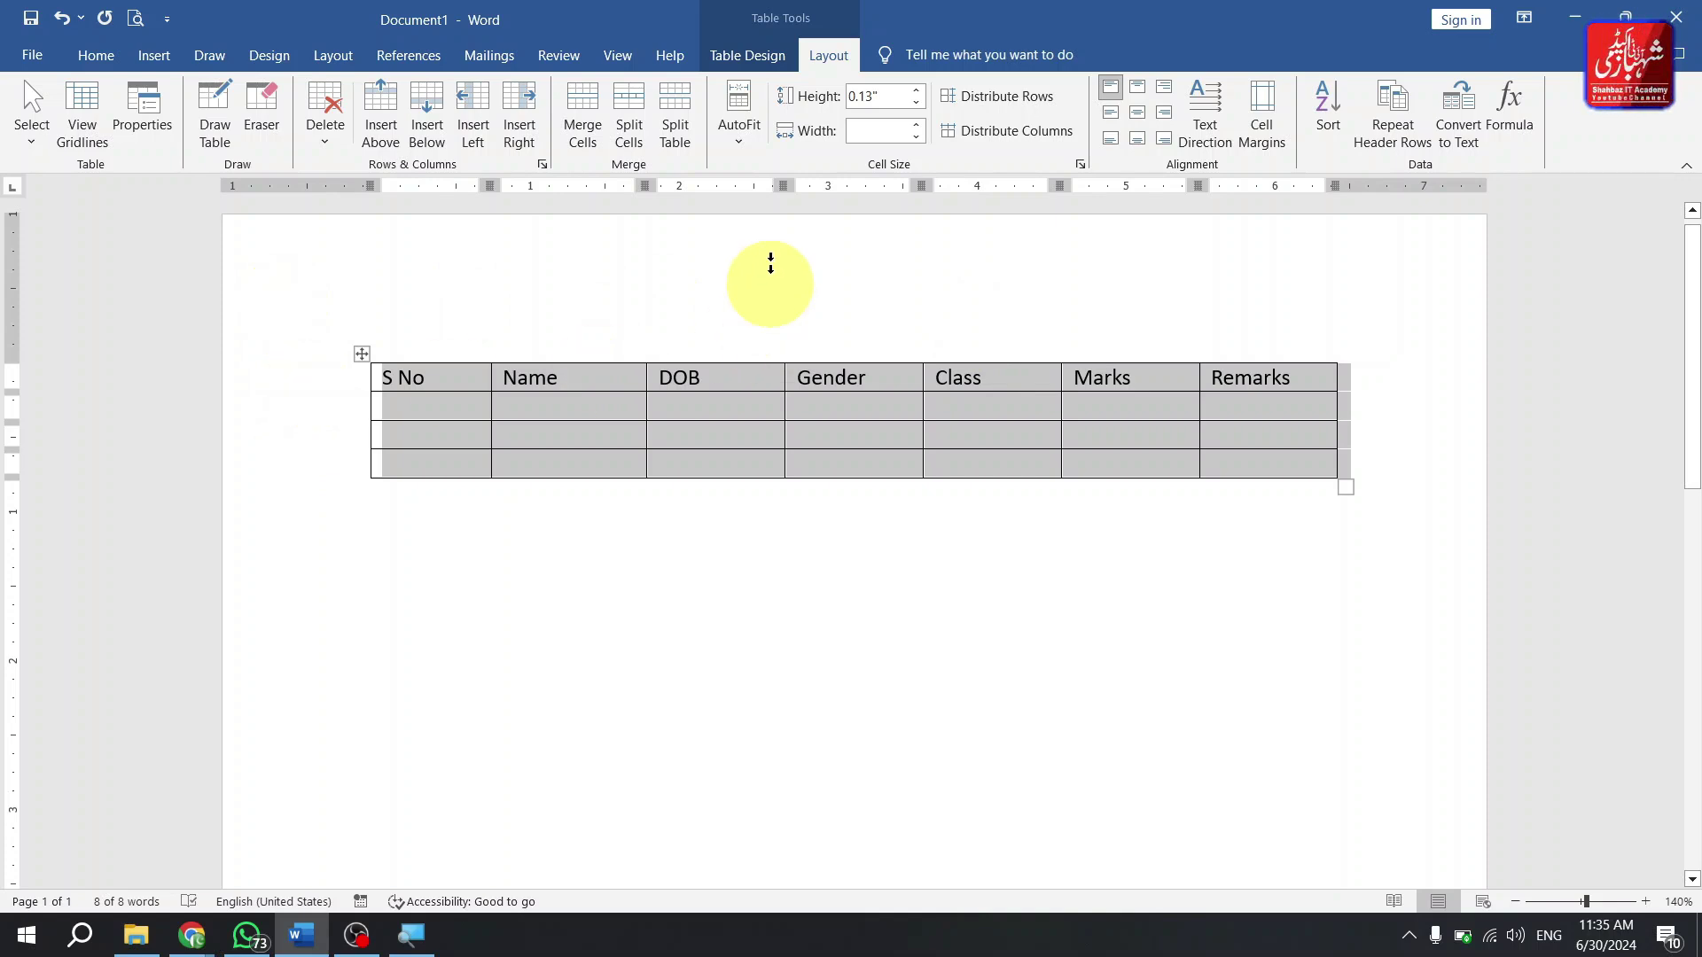
- Apply Fixed Column Width to the whole table, then deselect it
left_click(737, 142)
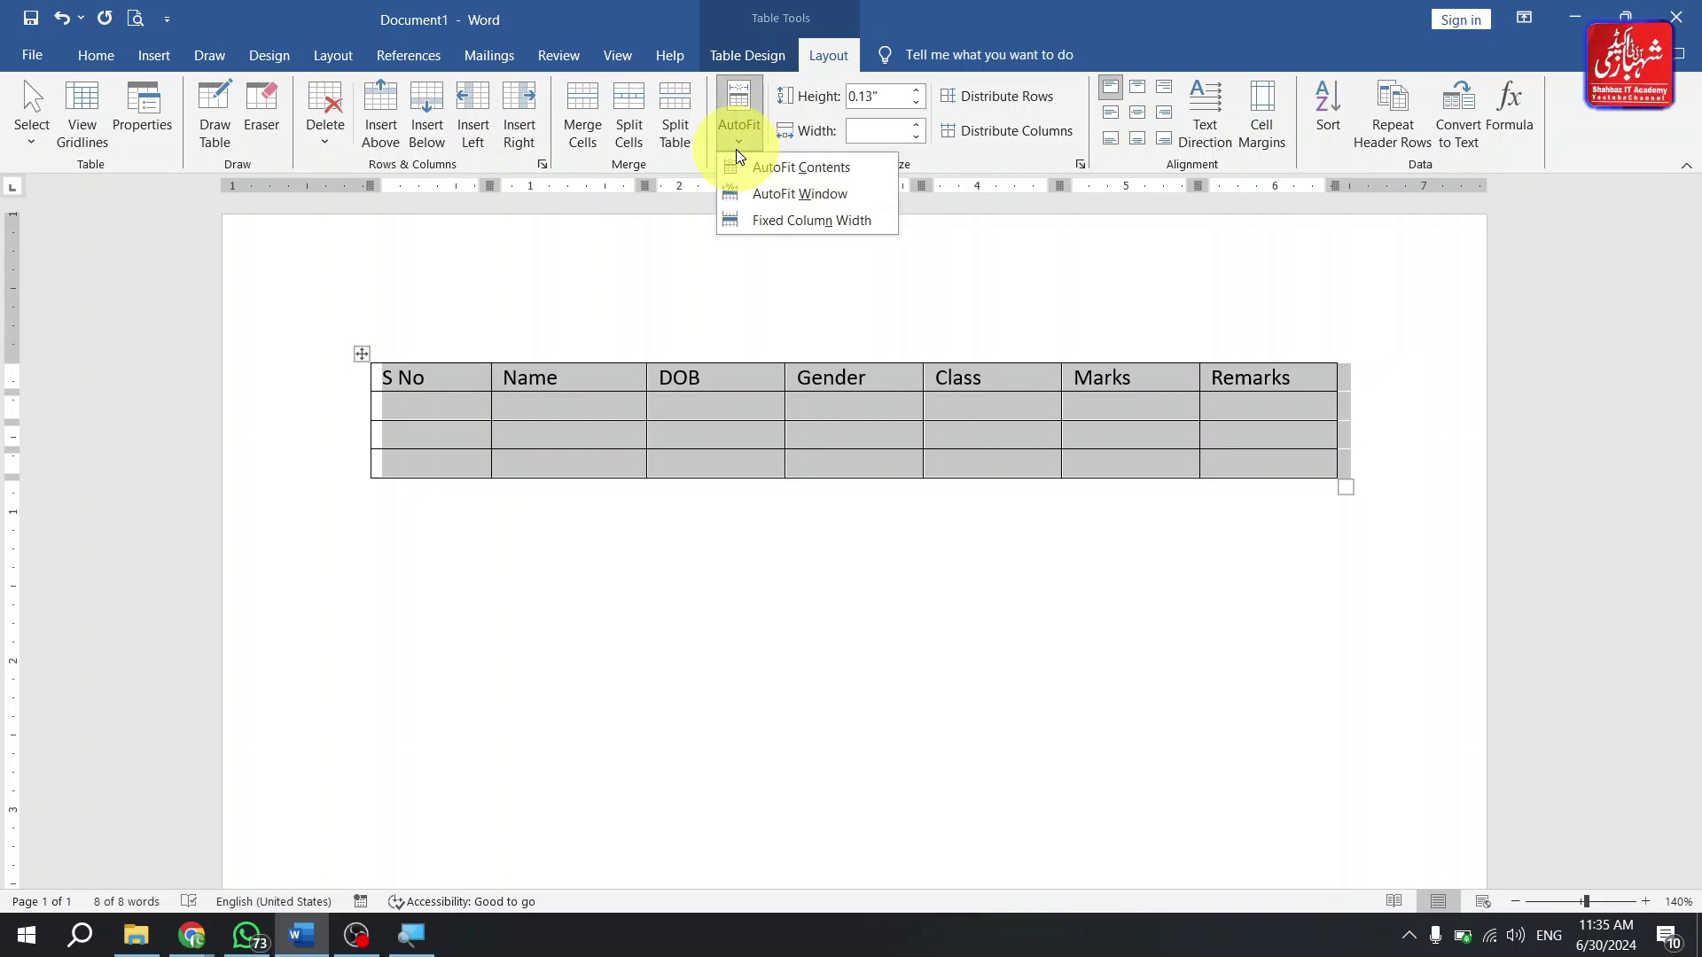
left_click(776, 222)
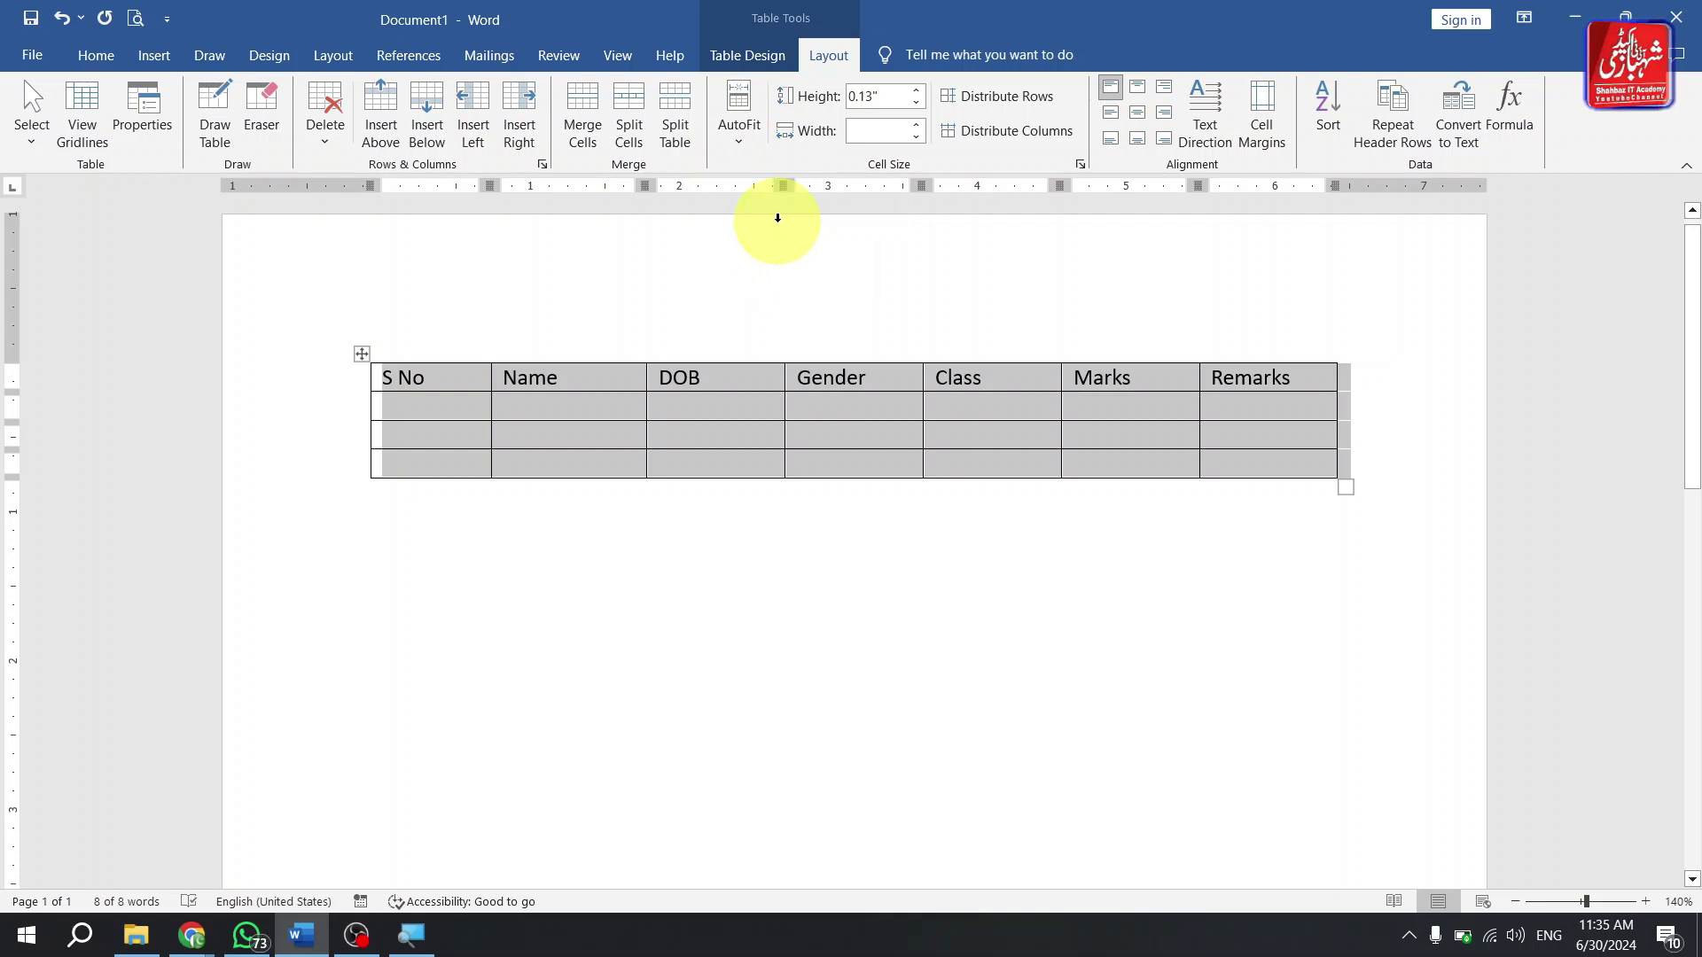
left_click(874, 373)
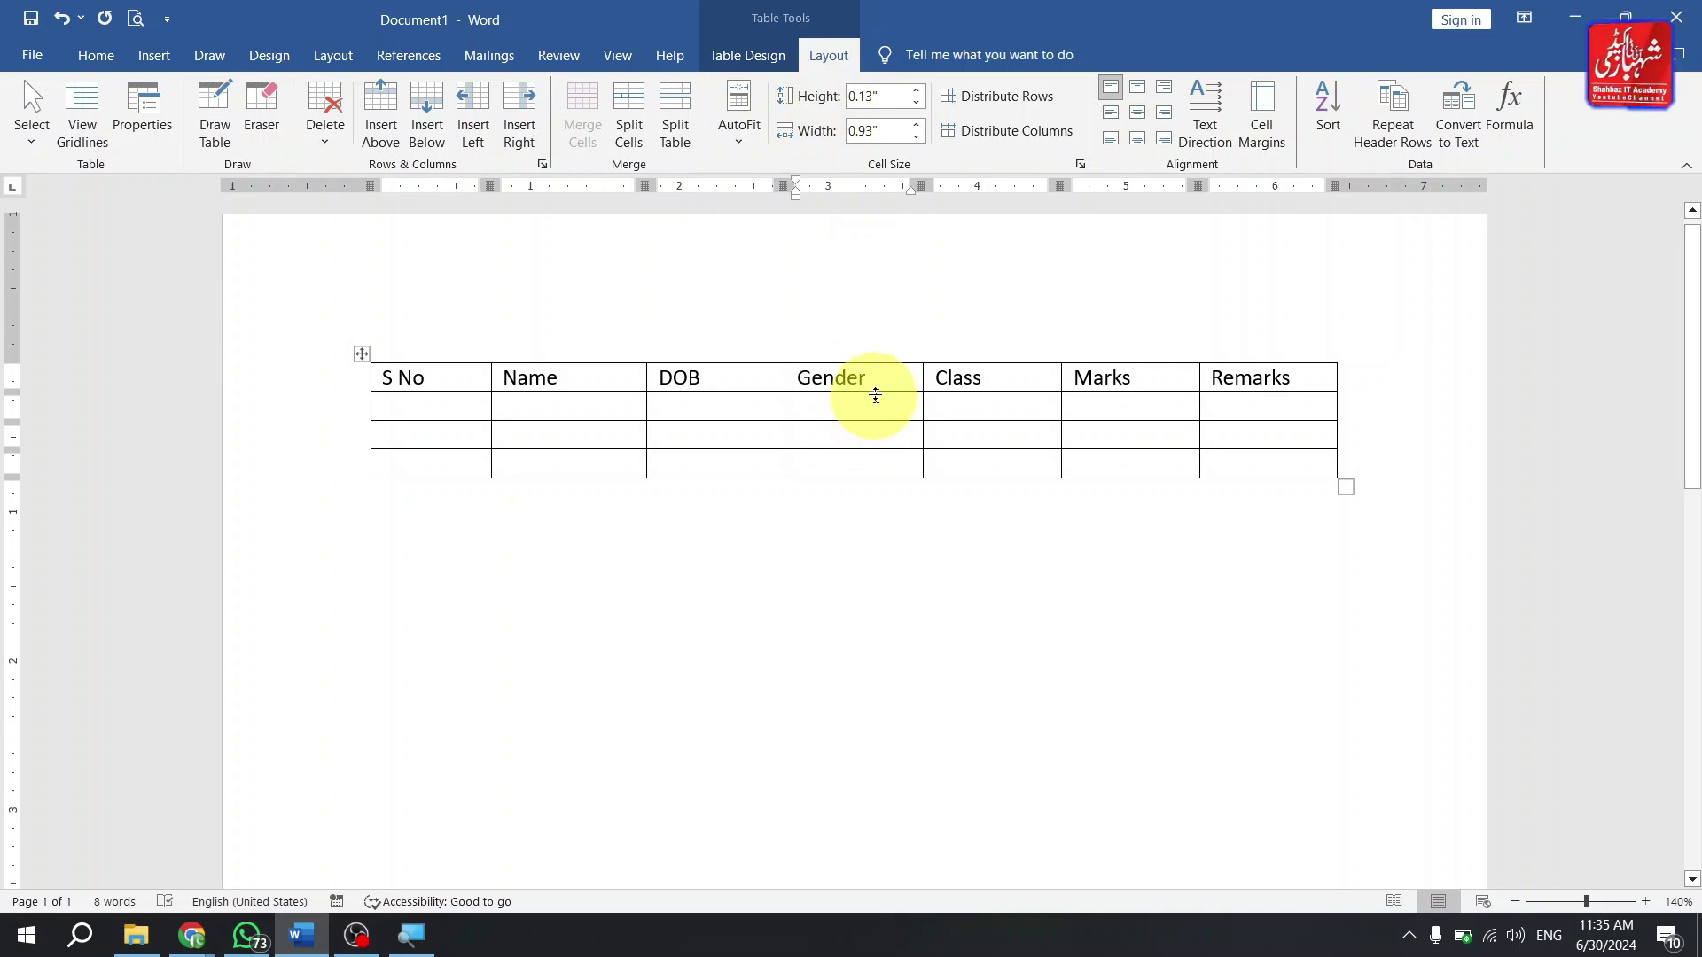
- Widen the Gender column slightly by shifting the border it shares with the DOB column
left_click_drag(873, 391, 778, 417)
key("ctrl+z")
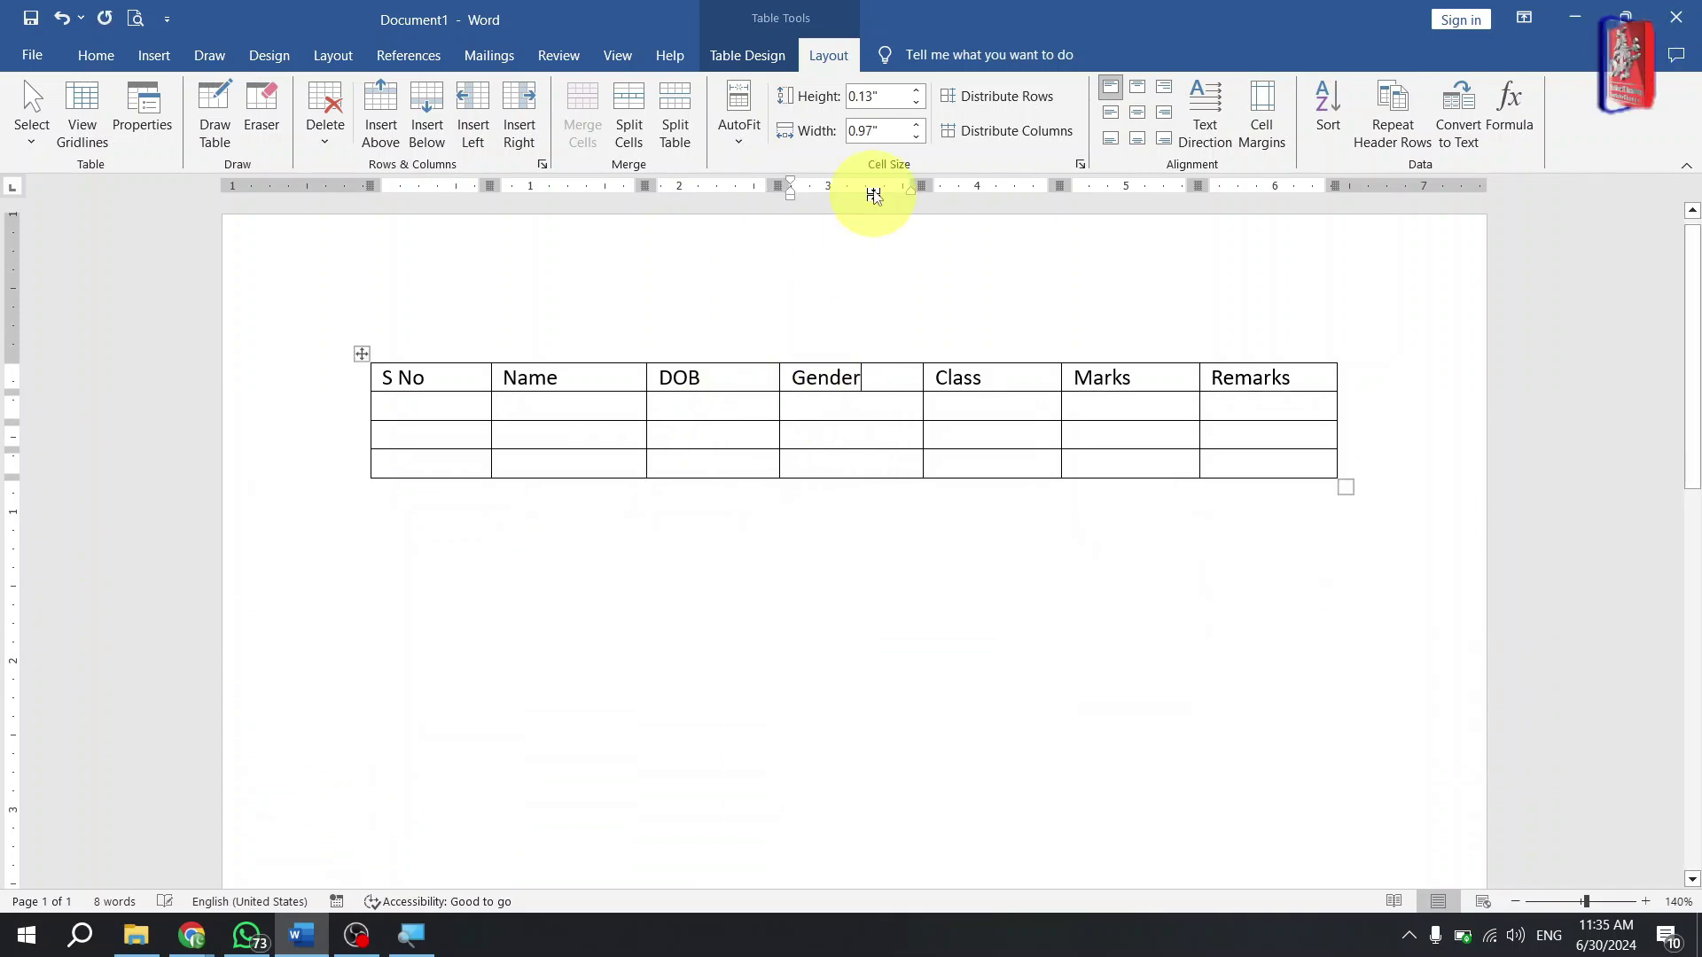
left_click(737, 135)
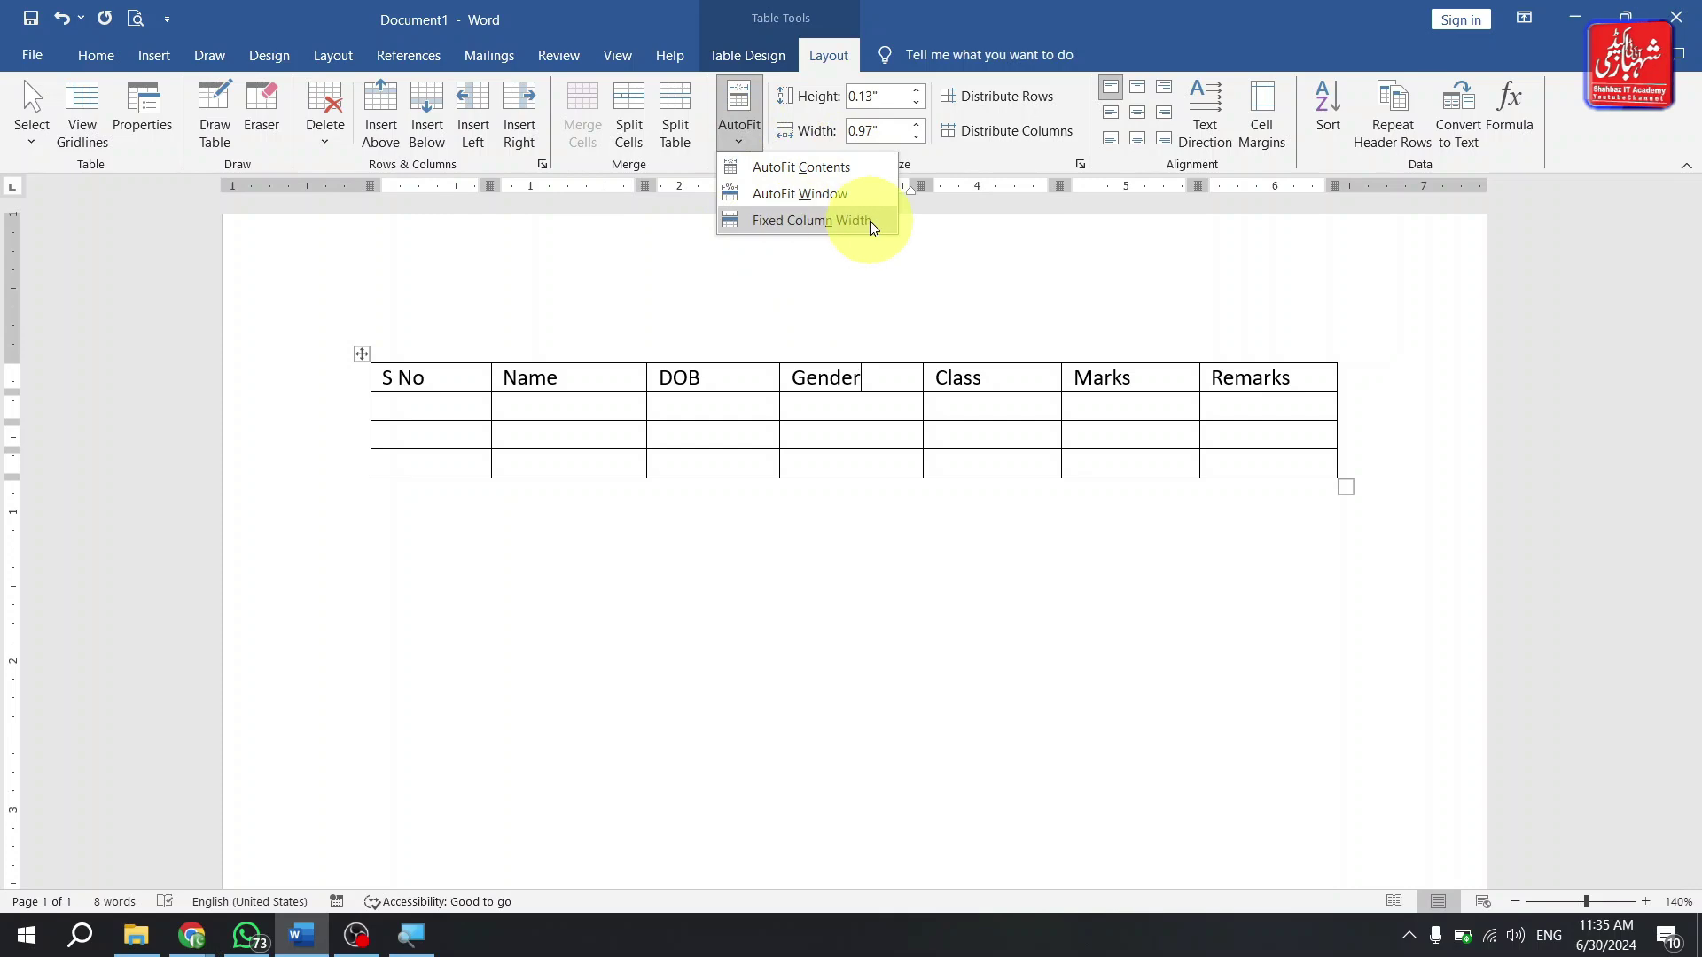
left_click(478, 403)
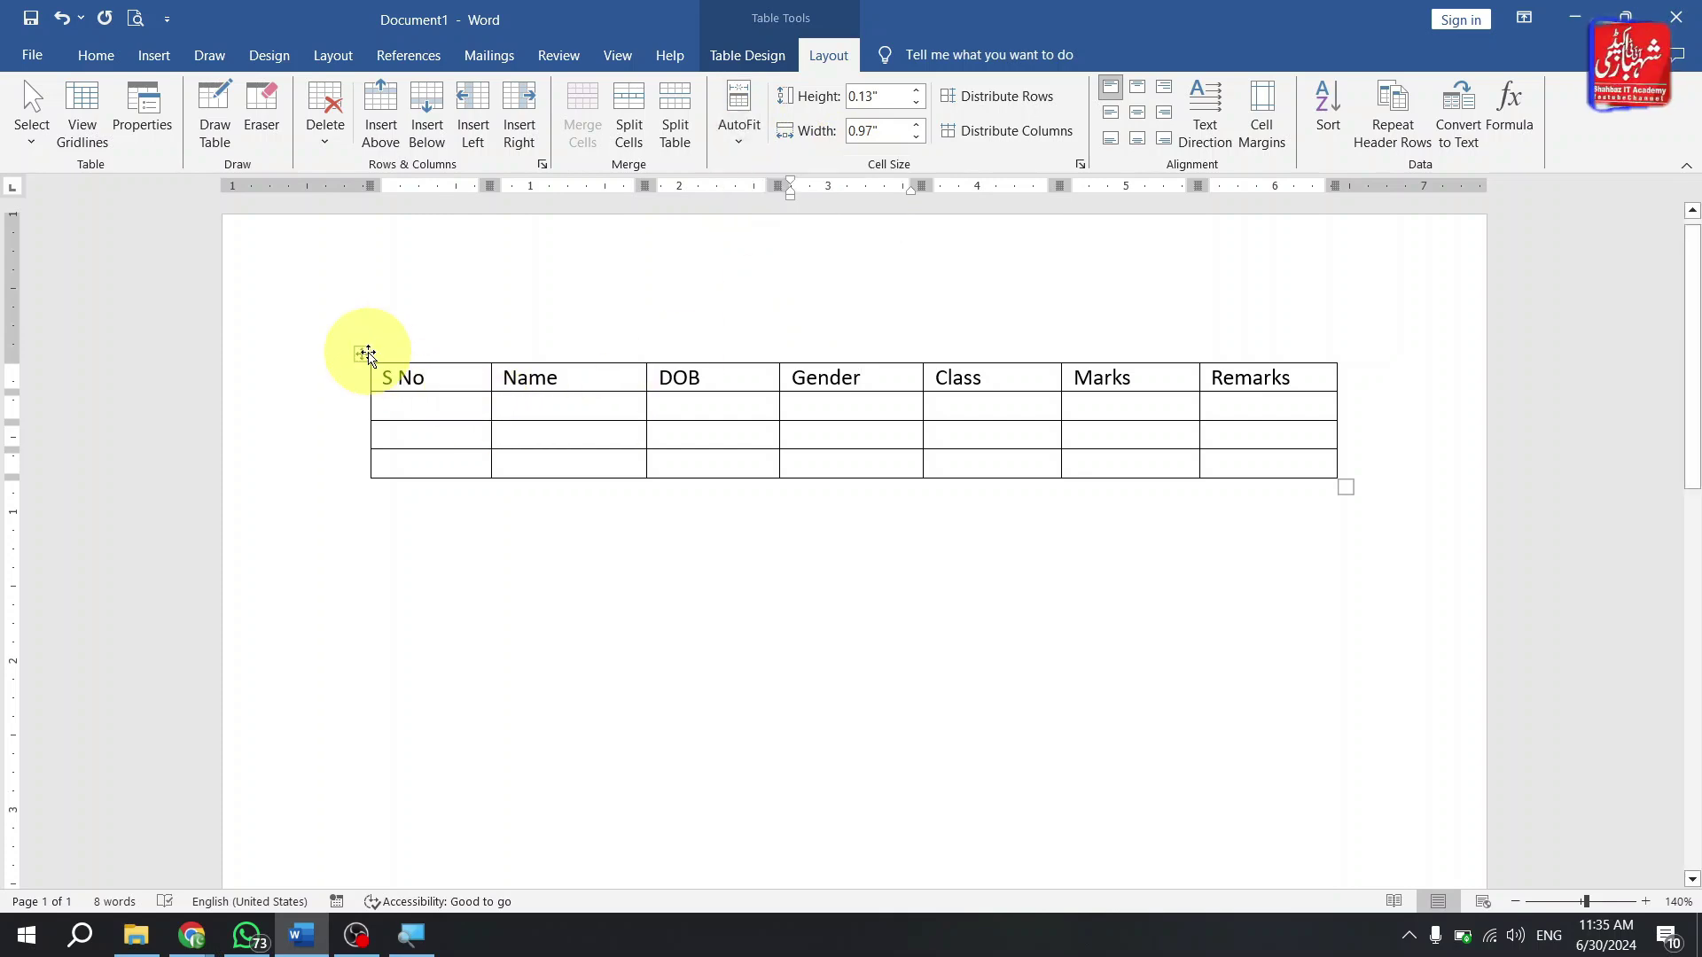
- Apply Fixed Column Width to the whole table and set all its columns to a width of 2"
left_click(365, 354)
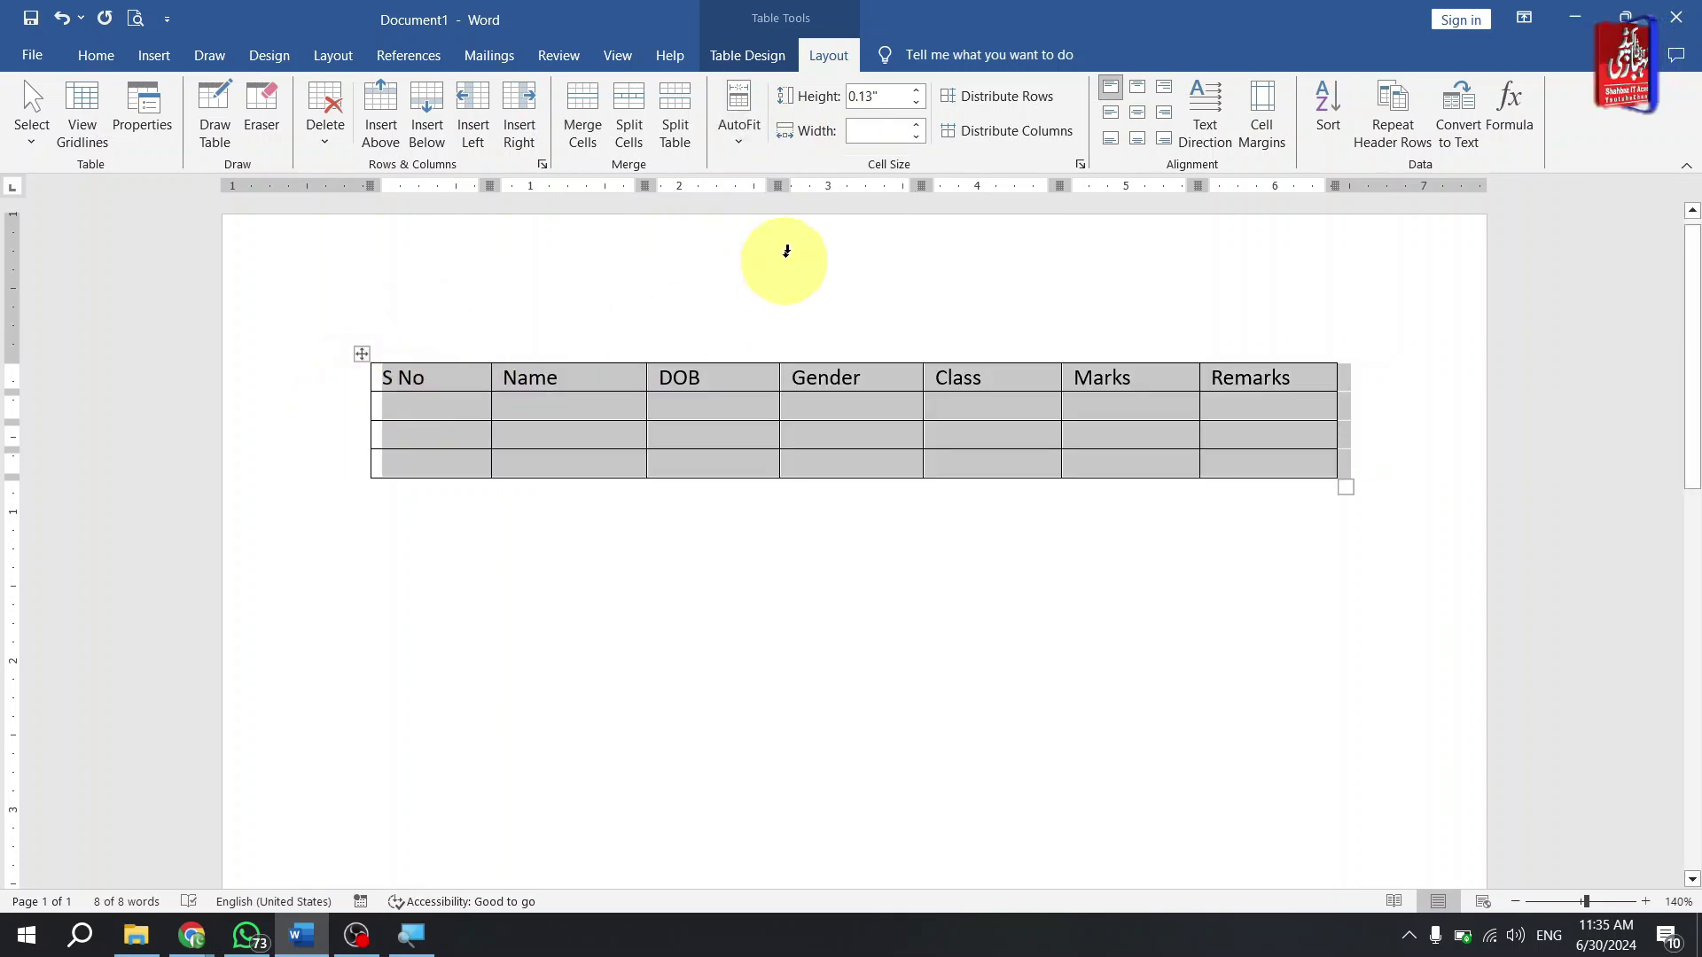
left_click(739, 129)
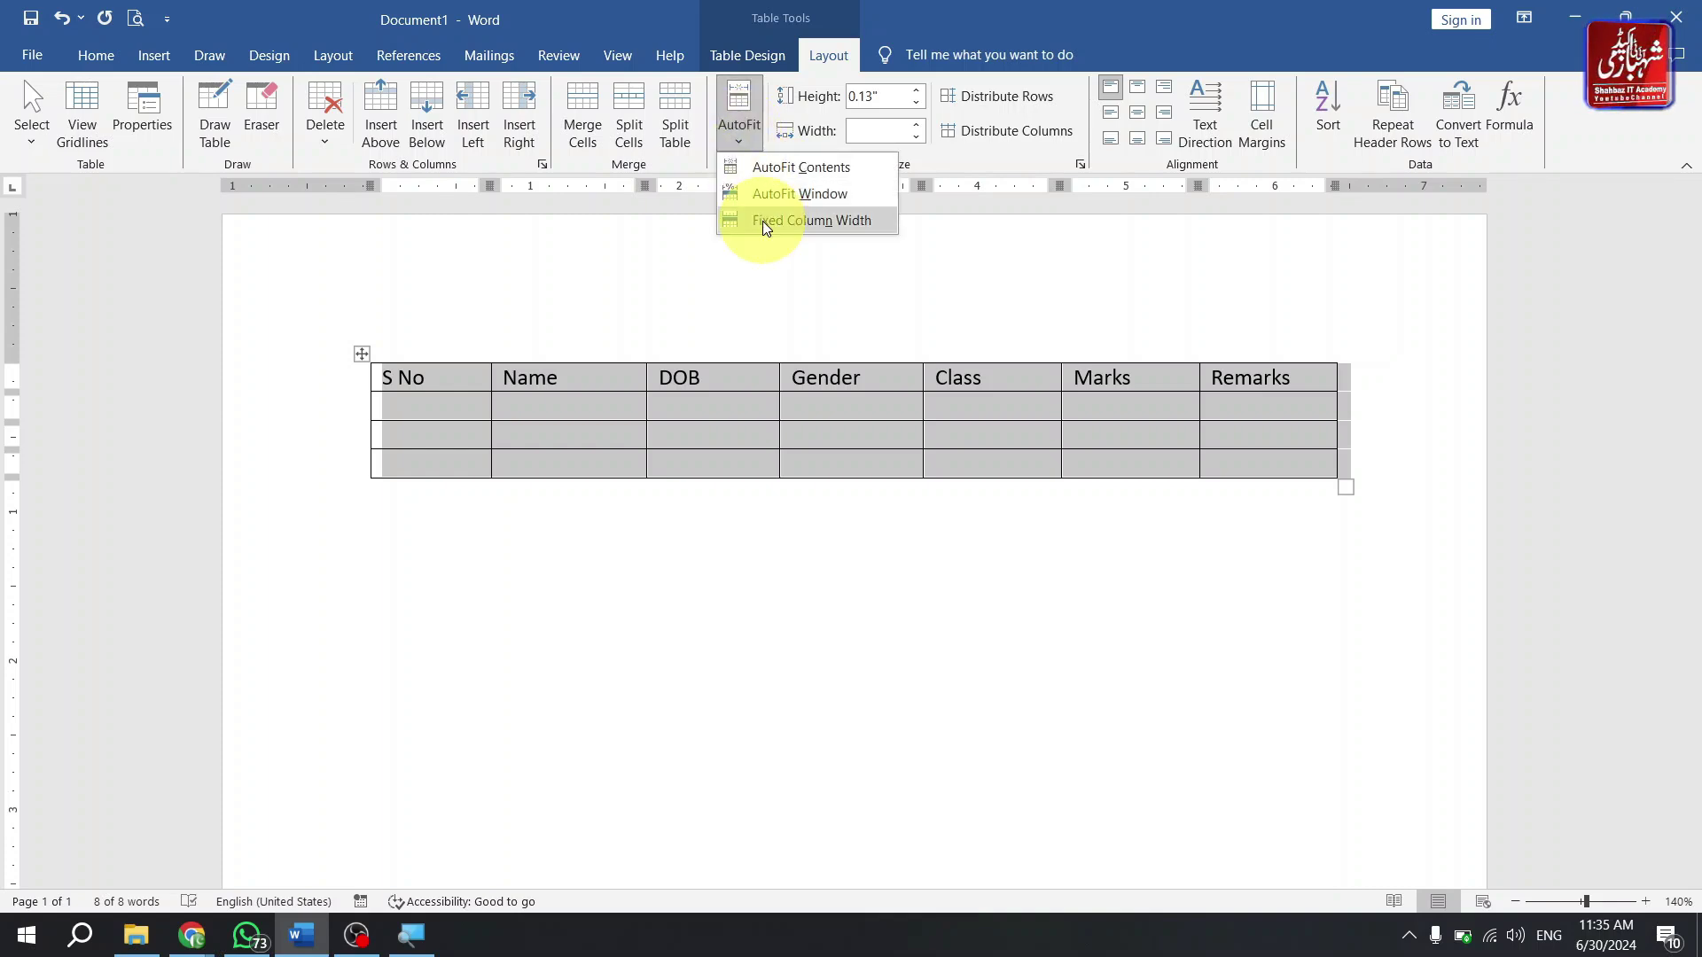
left_click(763, 221)
left_click(887, 137)
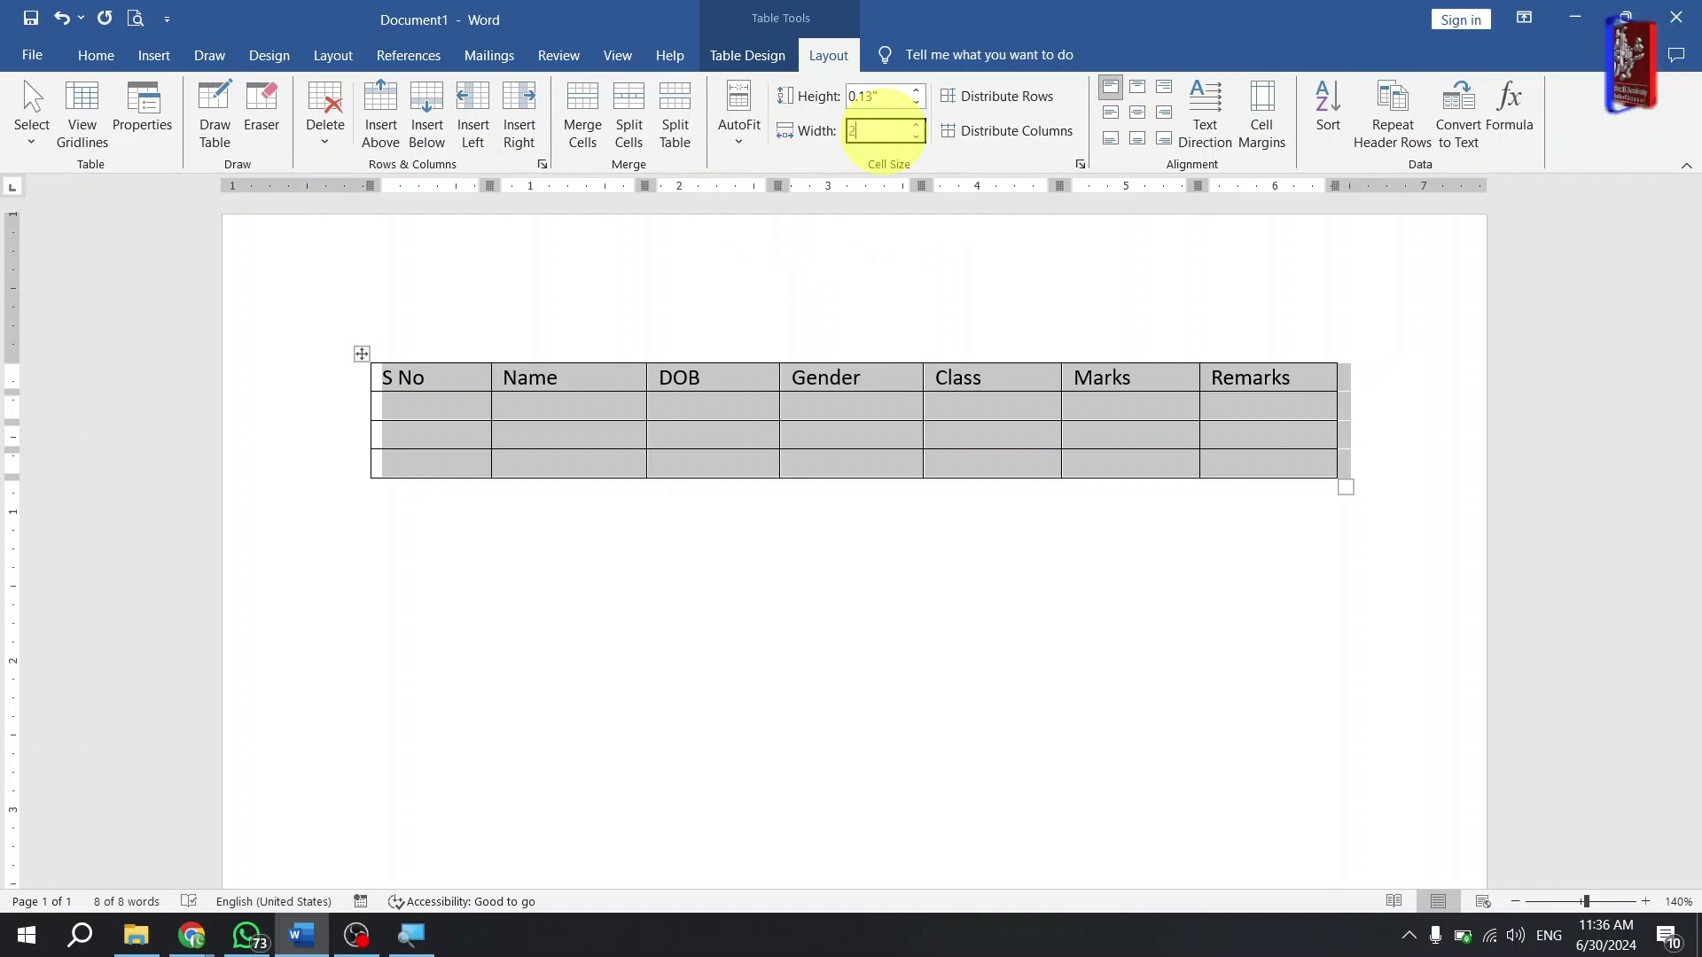
type("2")
key("Return")
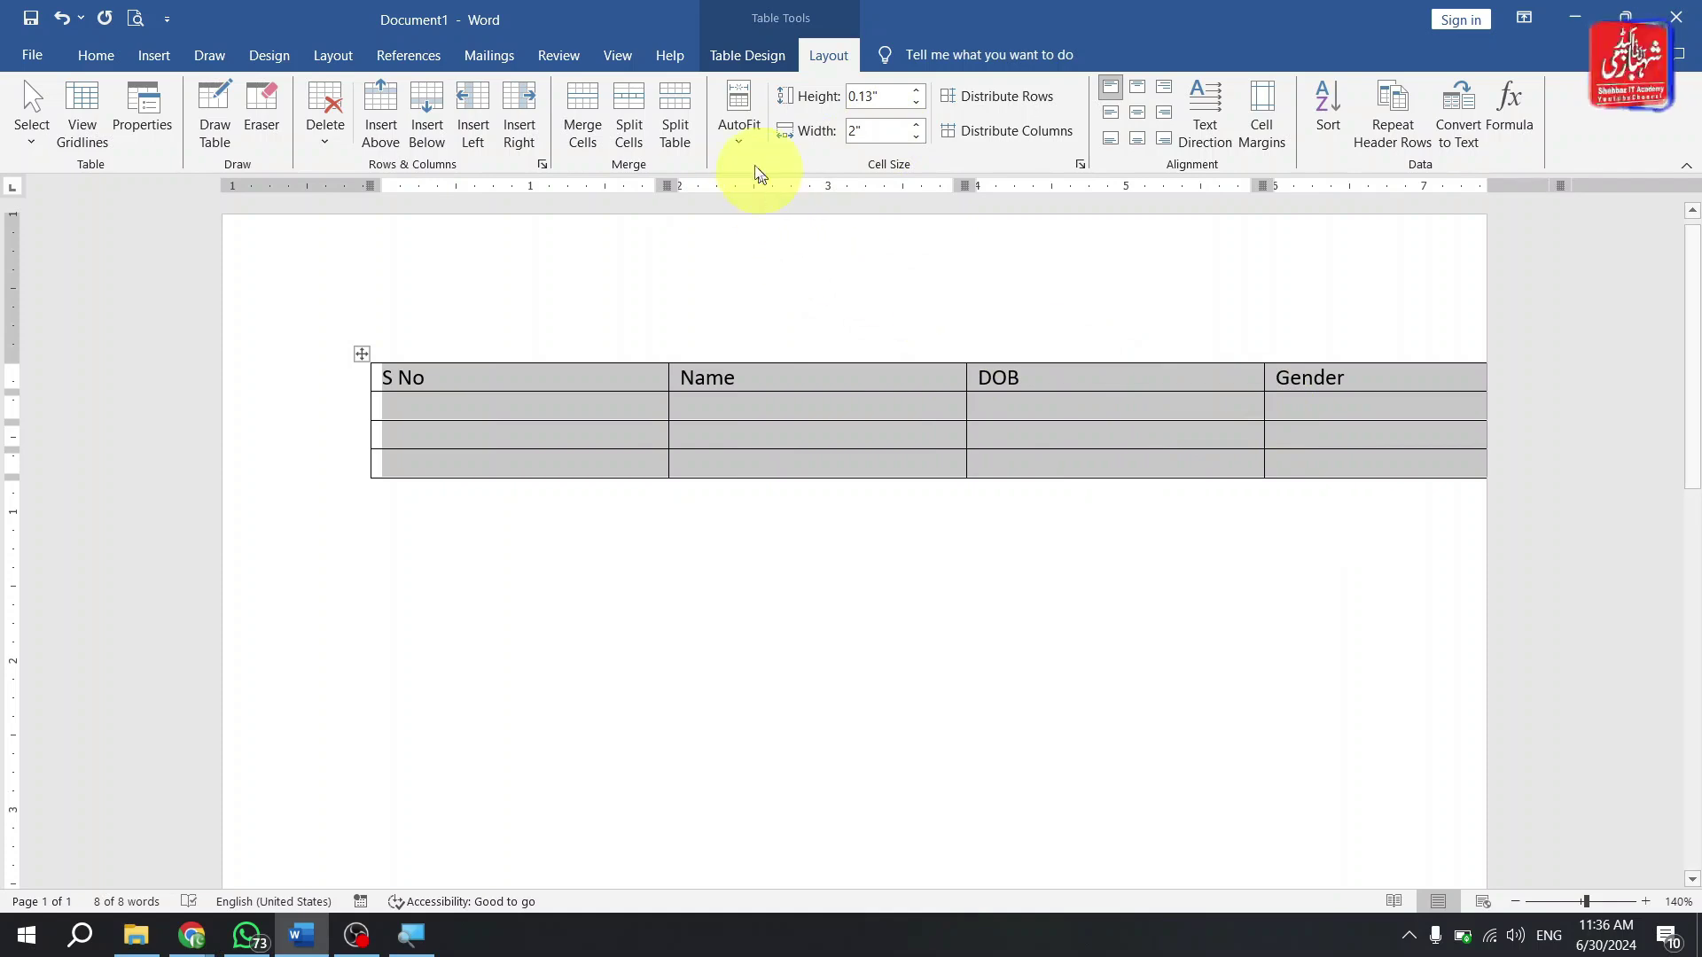
- Reapply Fixed Column Width to the selected table with its 2" columns
left_click(743, 145)
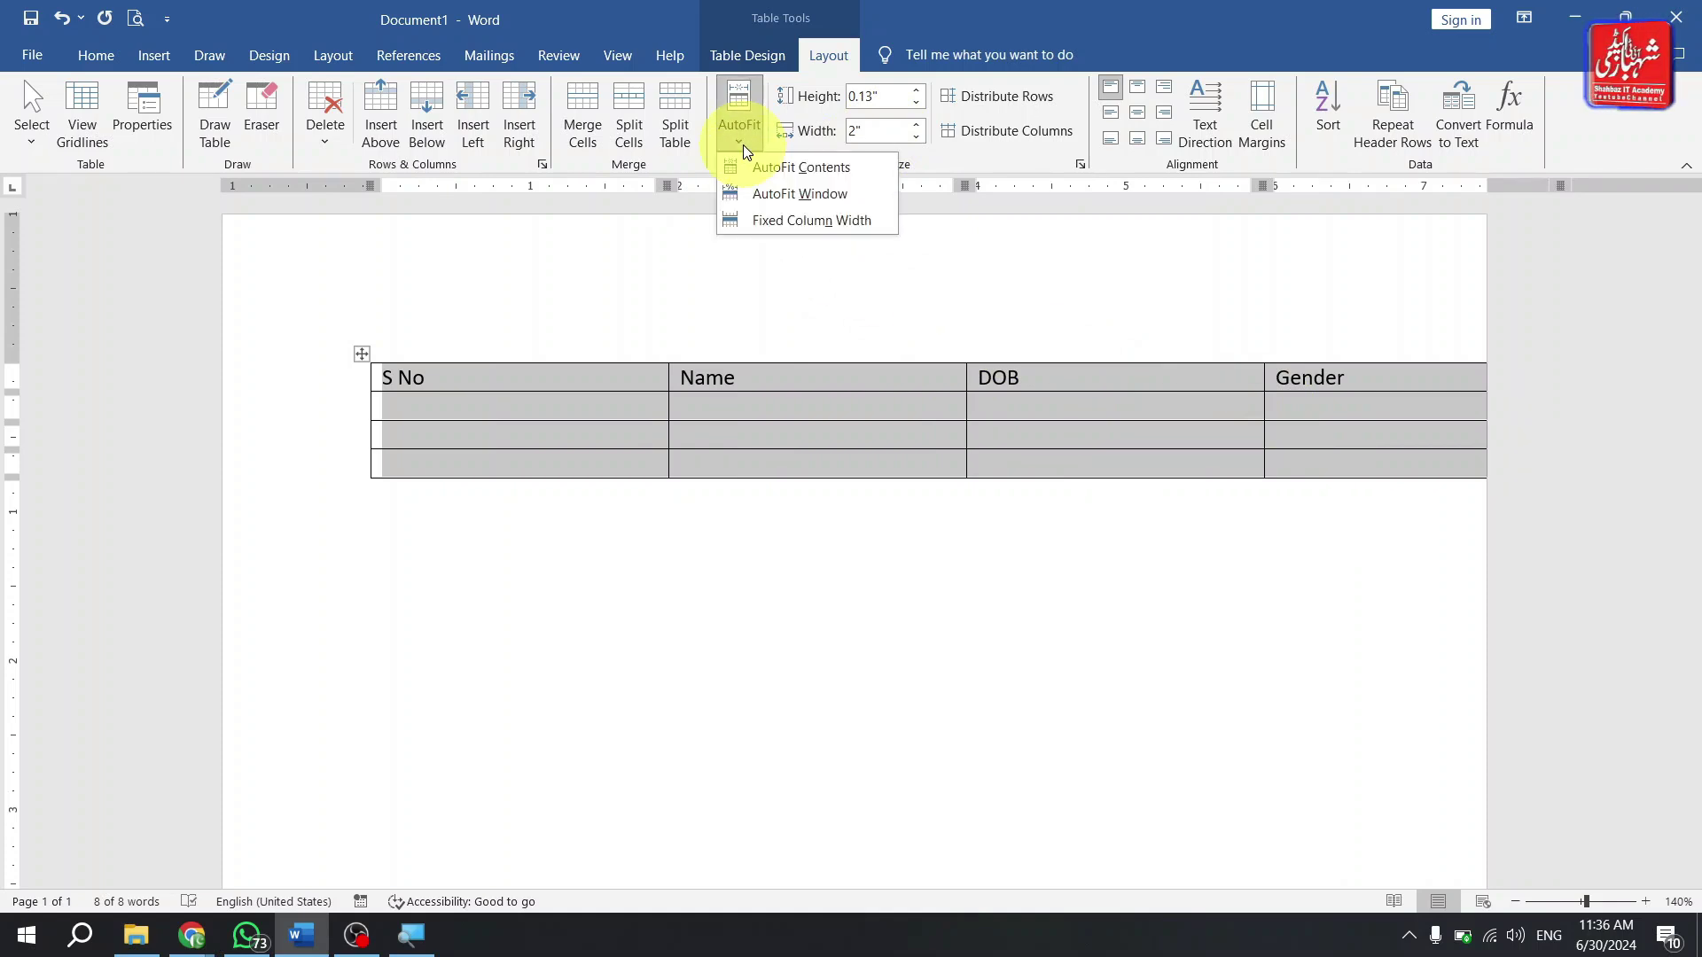
left_click(779, 220)
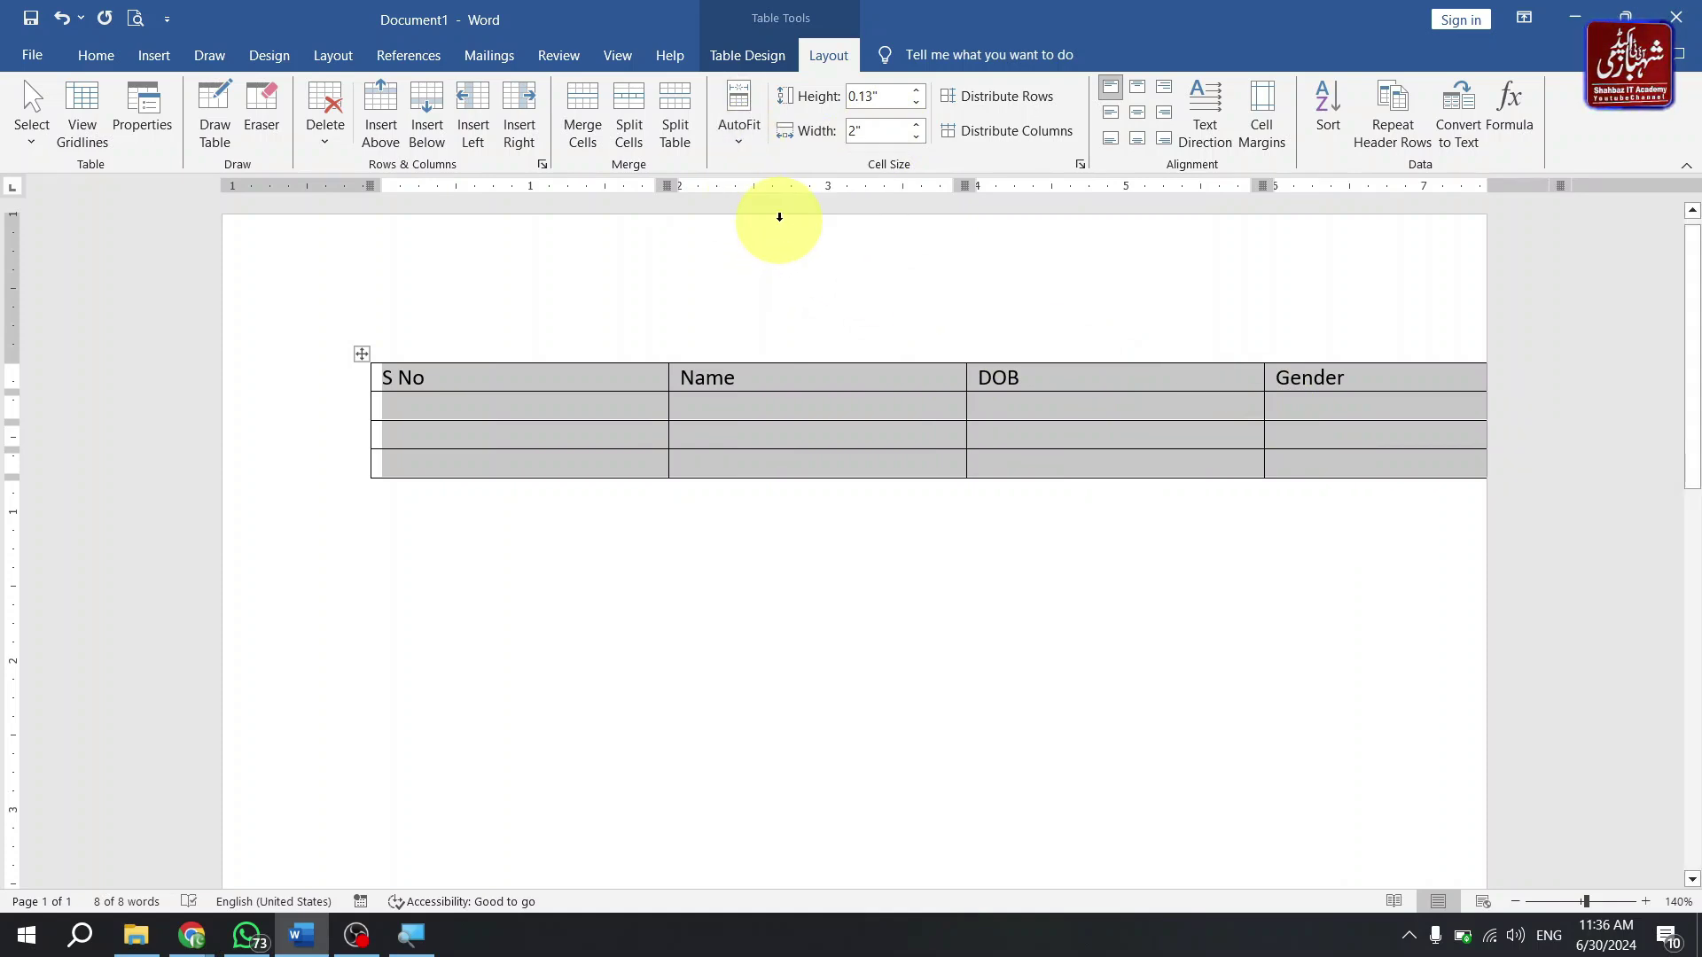
left_click(741, 145)
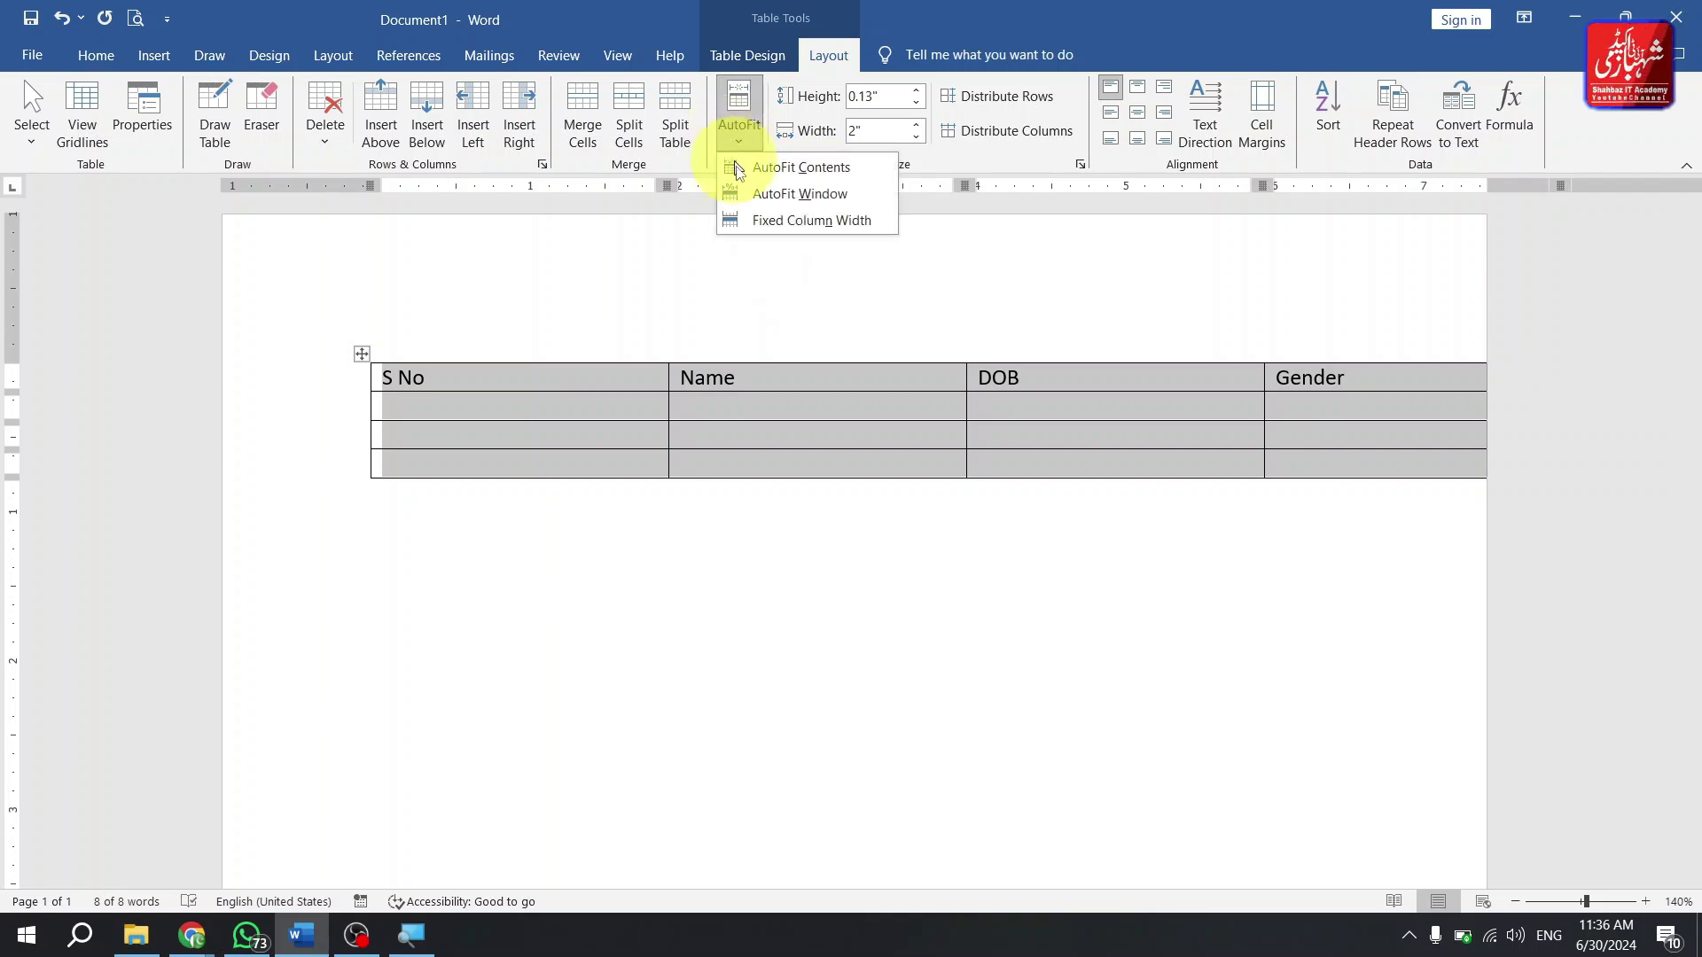
left_click(785, 220)
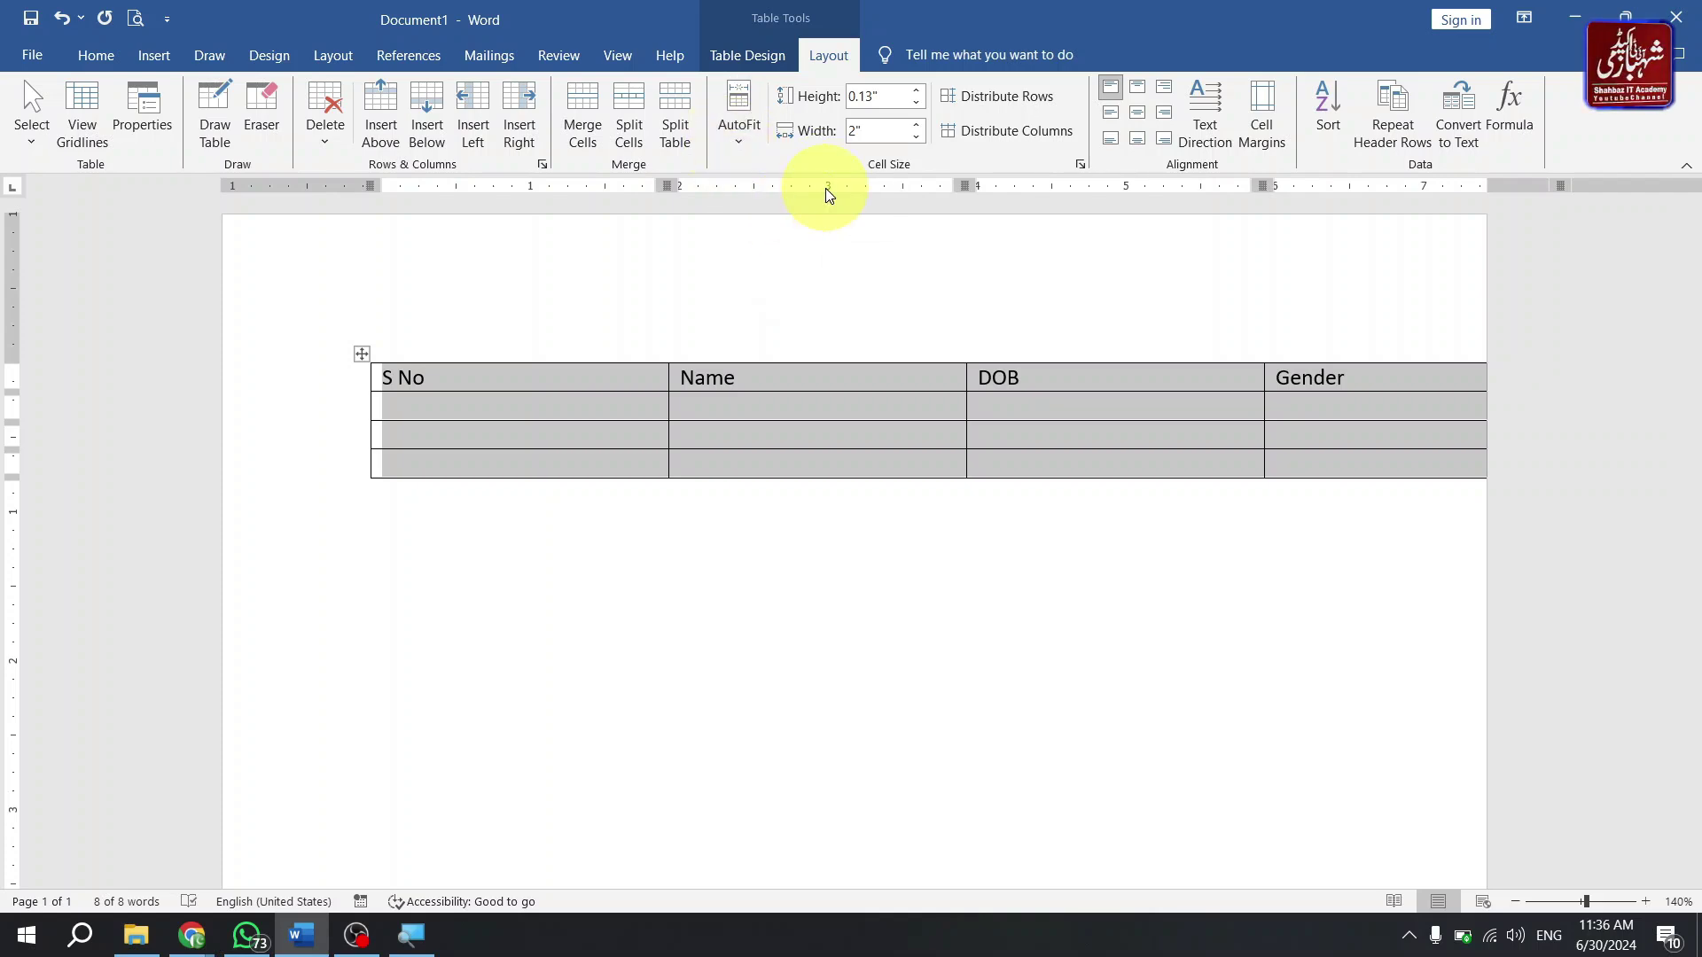
- Undo the stray text edits in the table and the 2" column width setting
key("BackSpace")
key("ctrl+z")
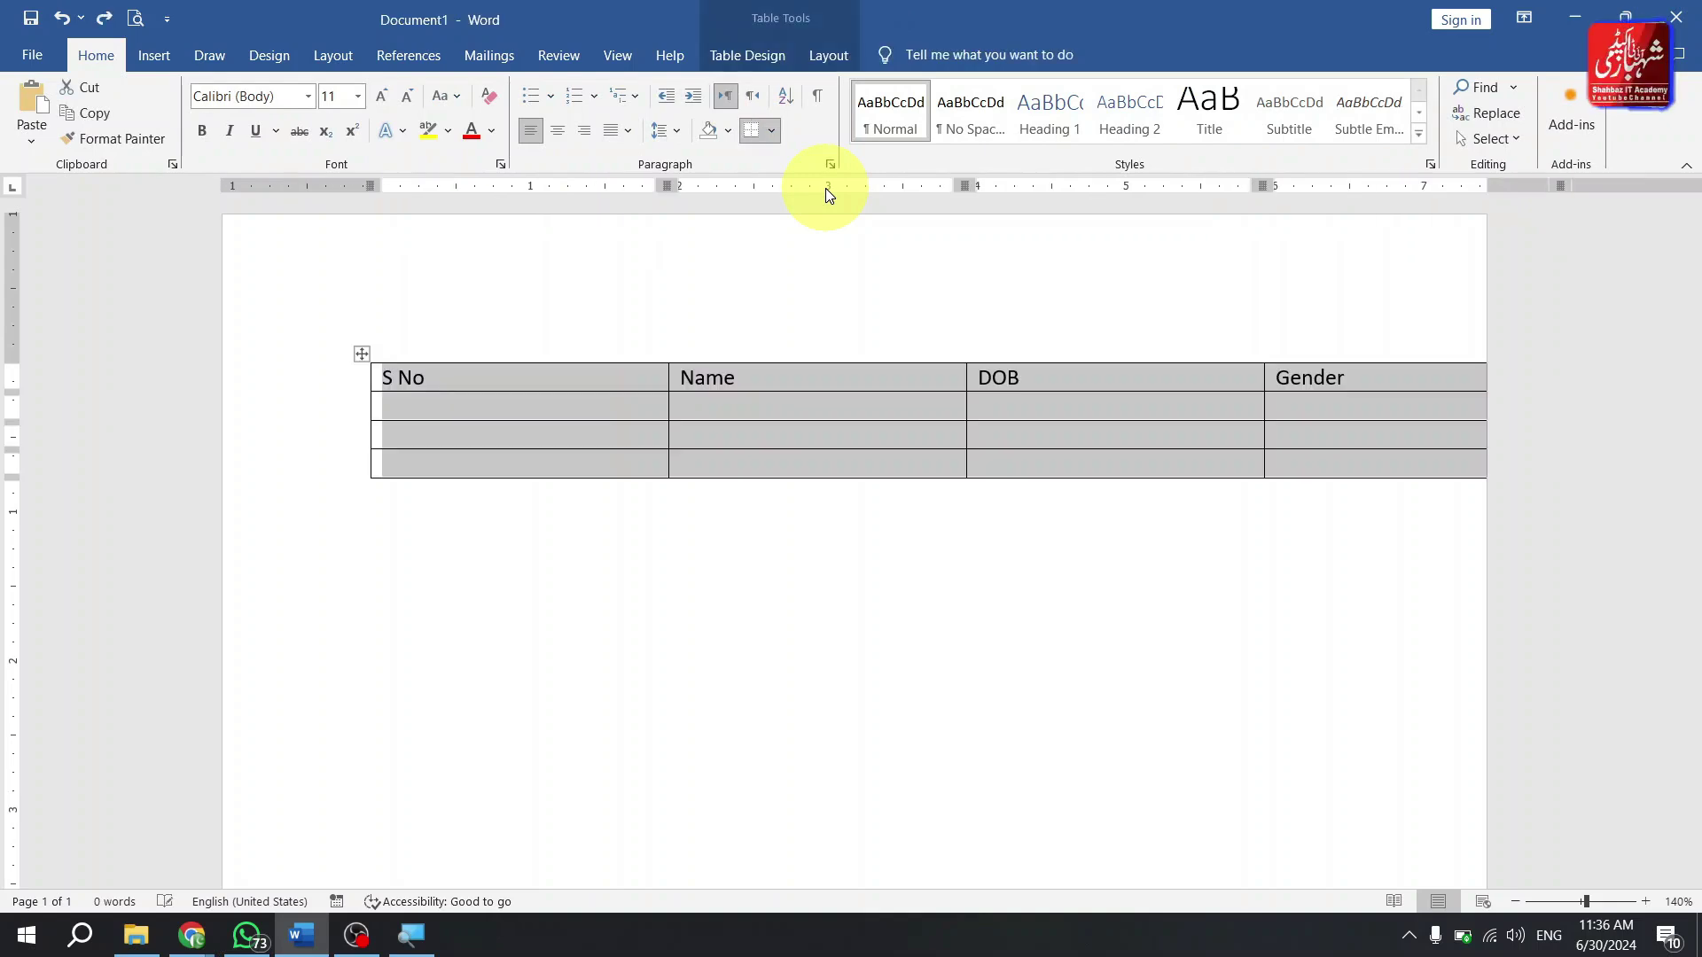
type("z")
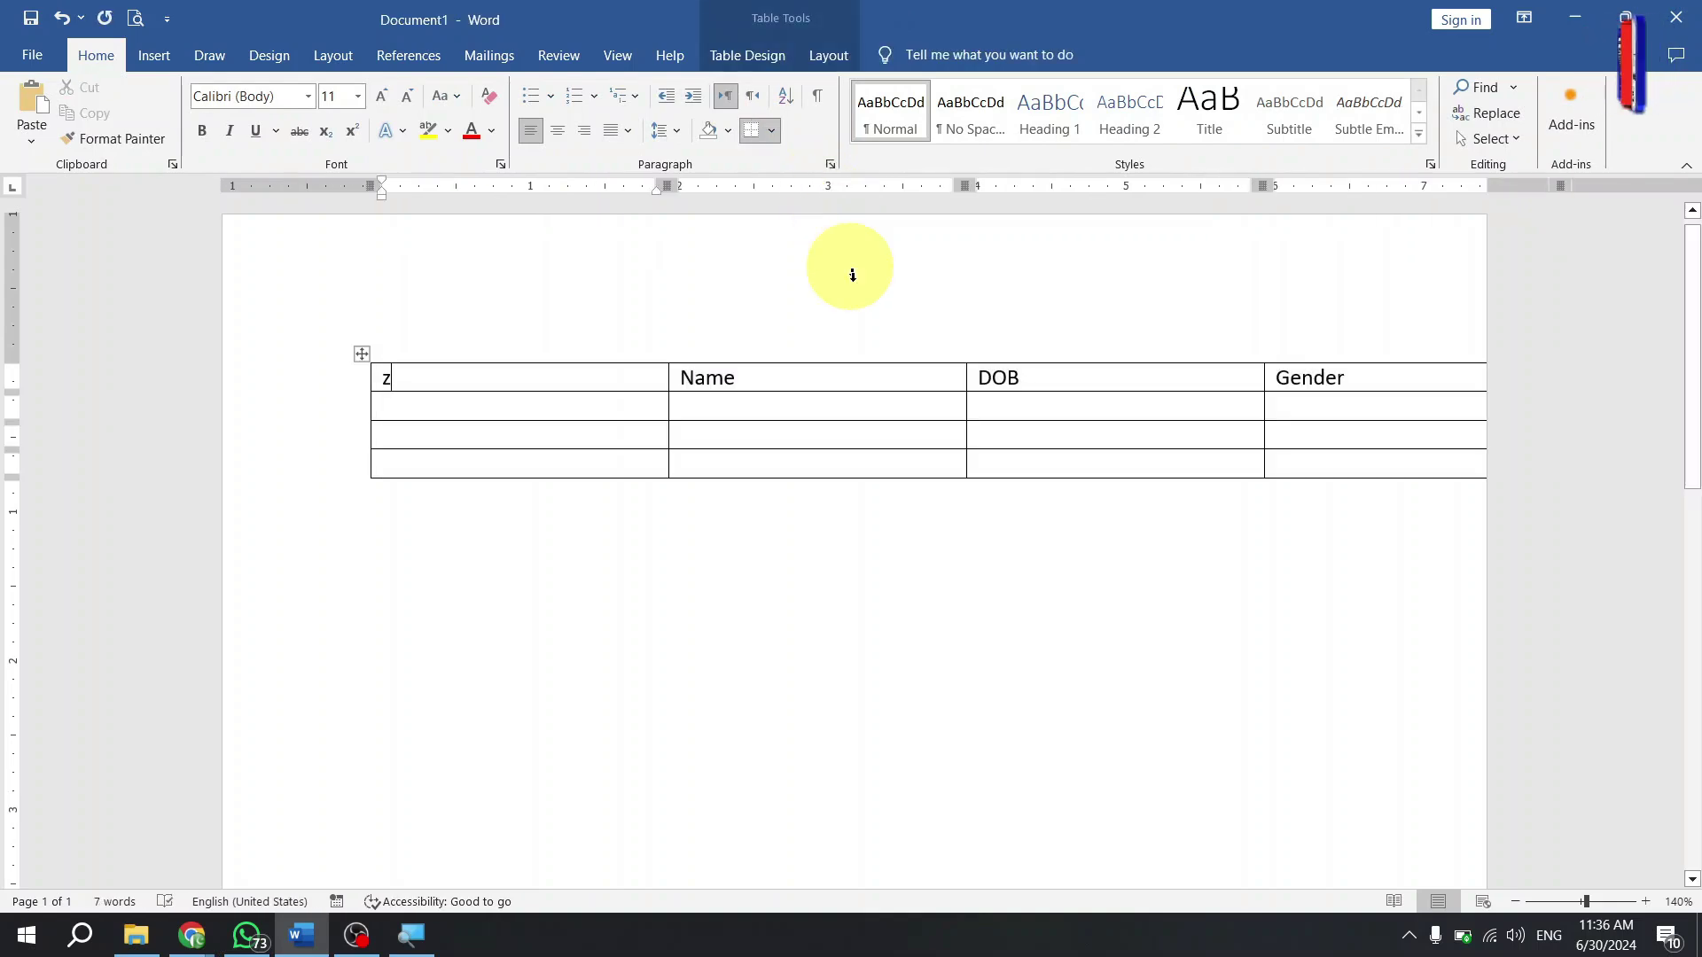
key("ctrl+z")
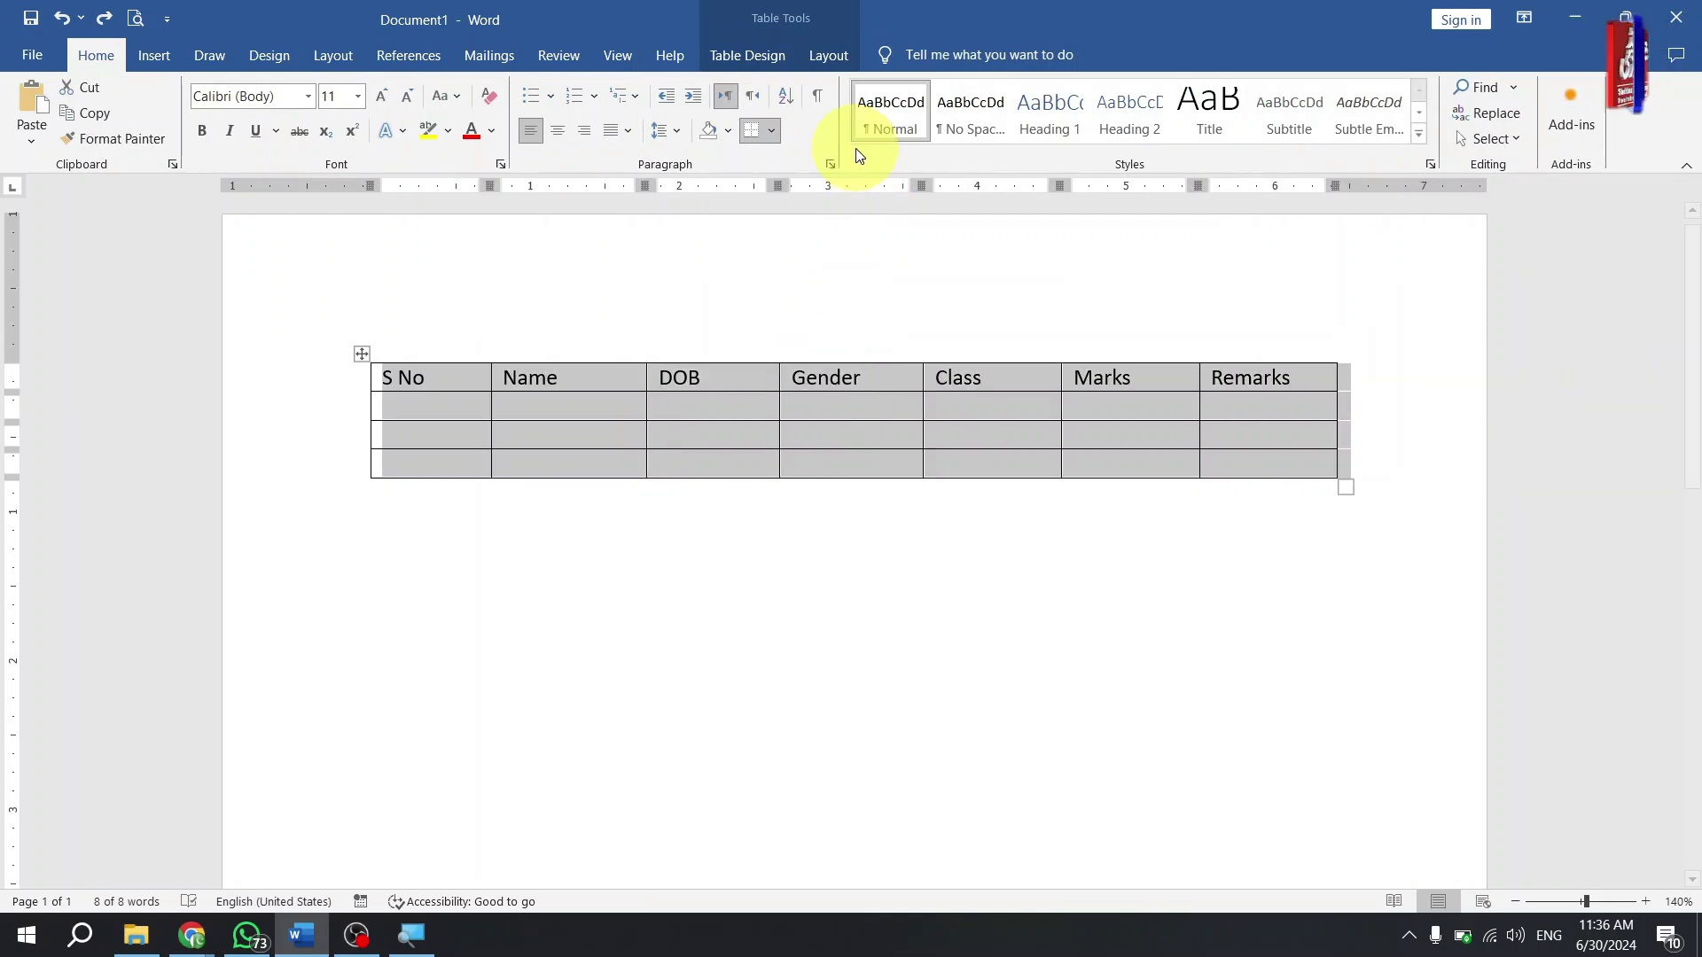
- Apply Fixed Column Width to the selected table and set all its columns to a width of 0.5"
left_click(834, 54)
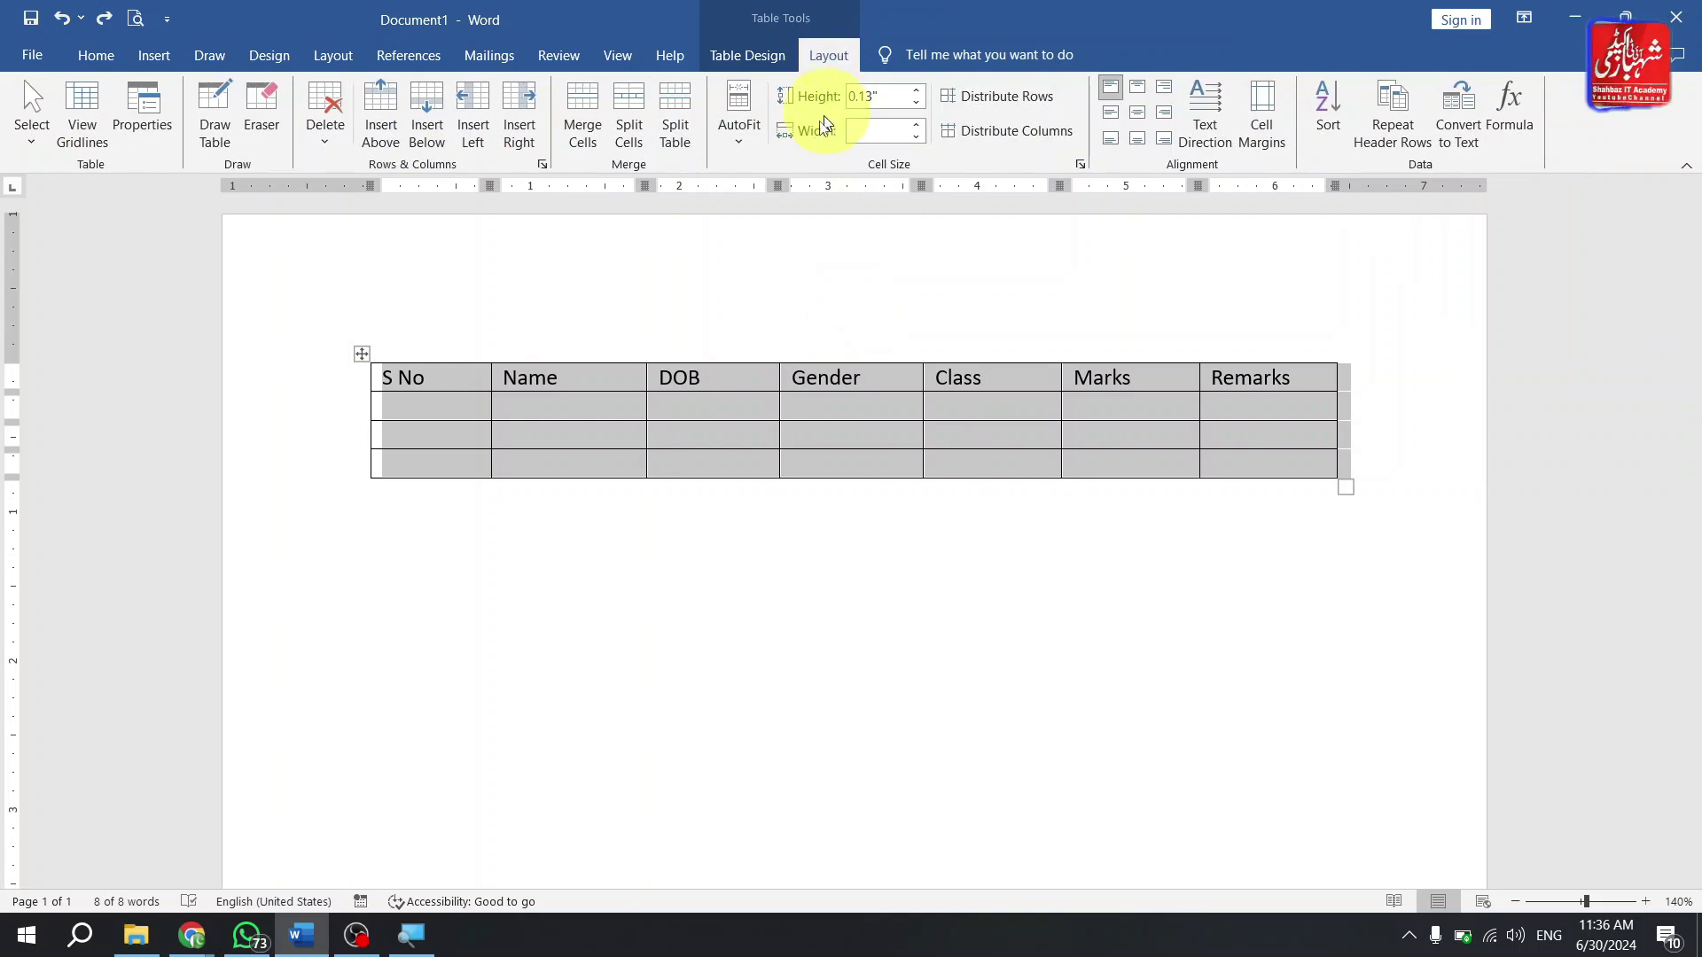
left_click(742, 133)
left_click(763, 209)
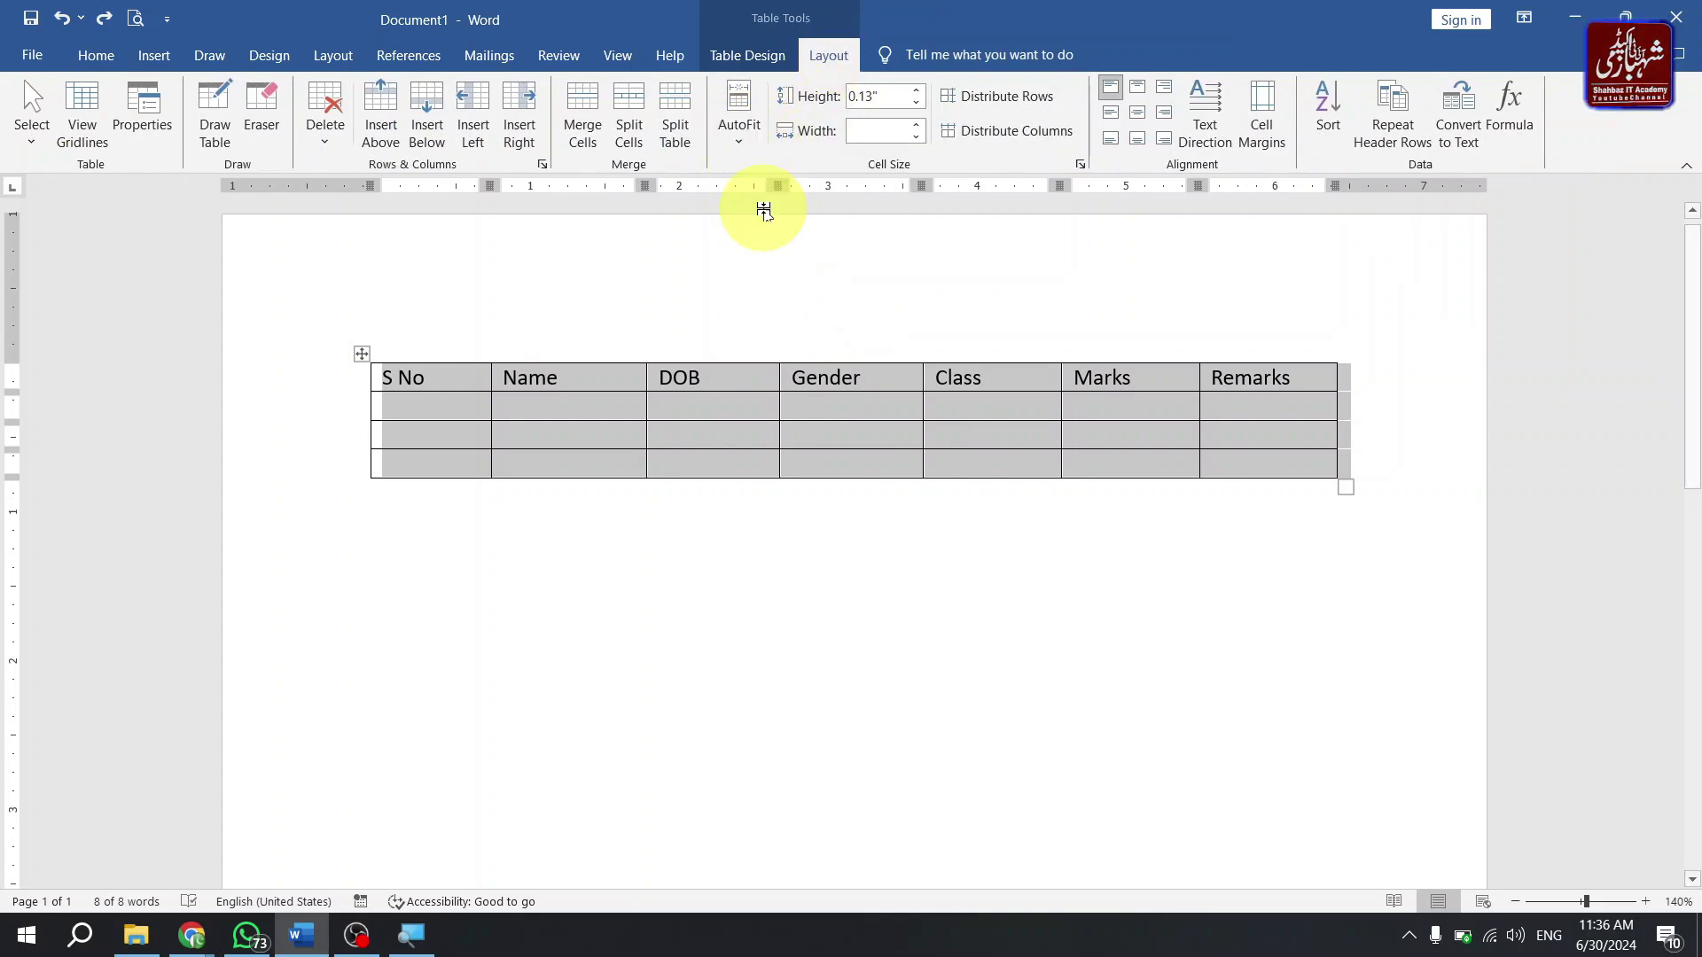
left_click(864, 135)
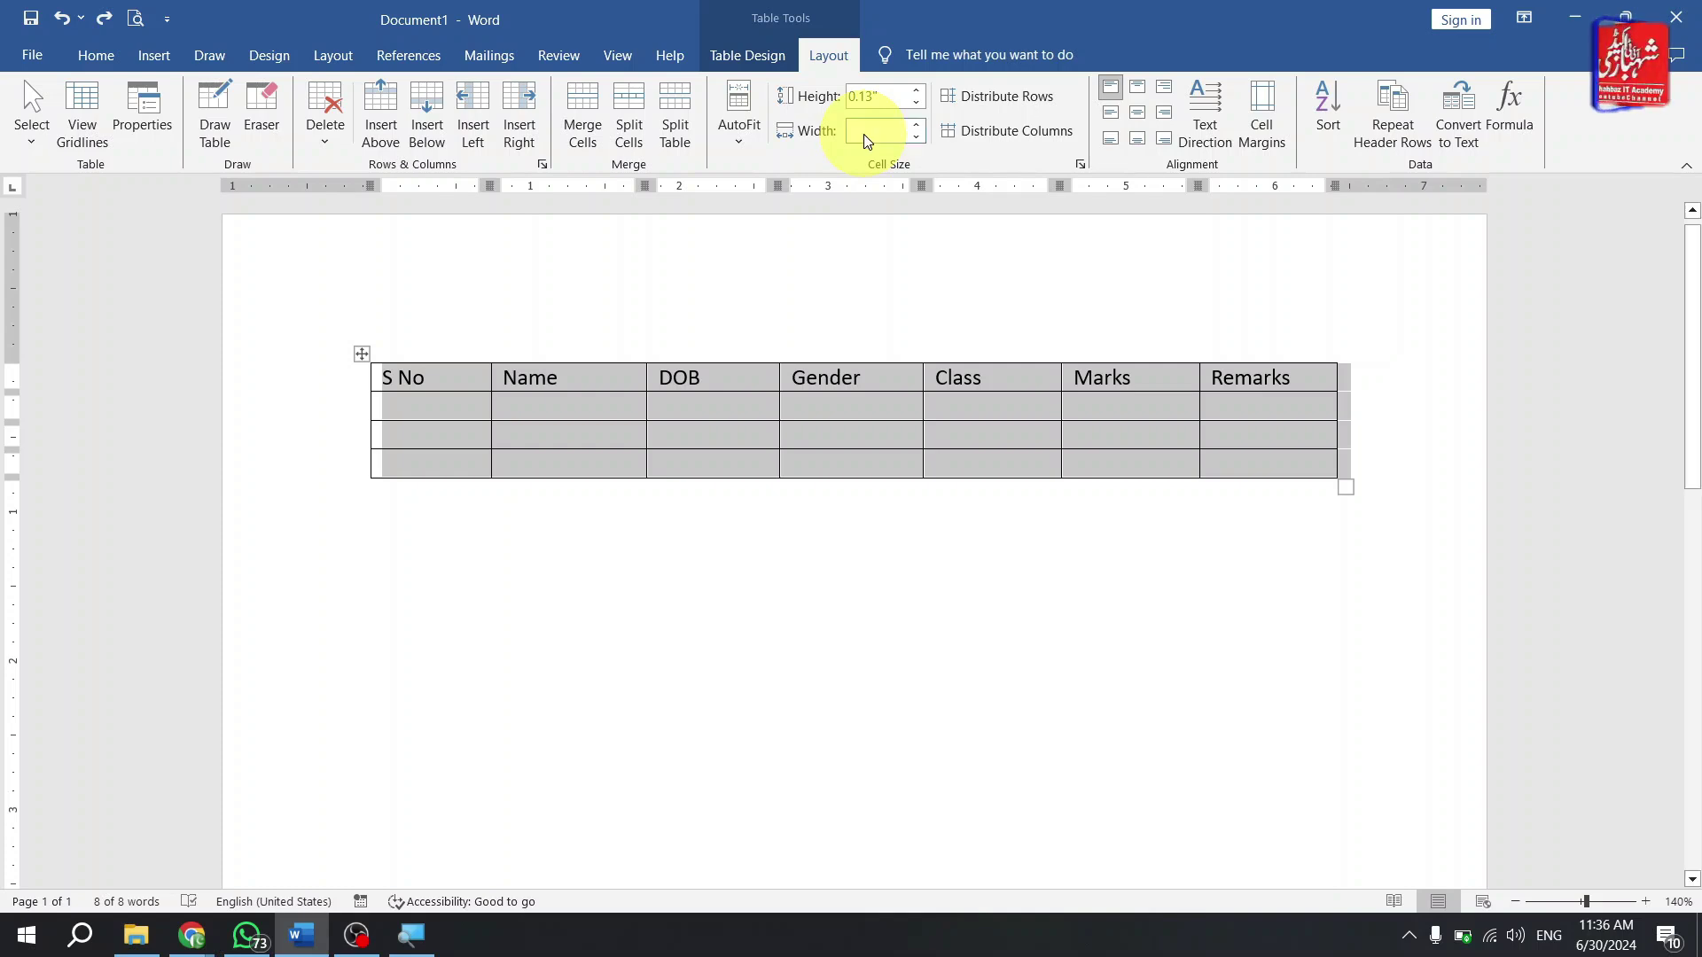
key("Return")
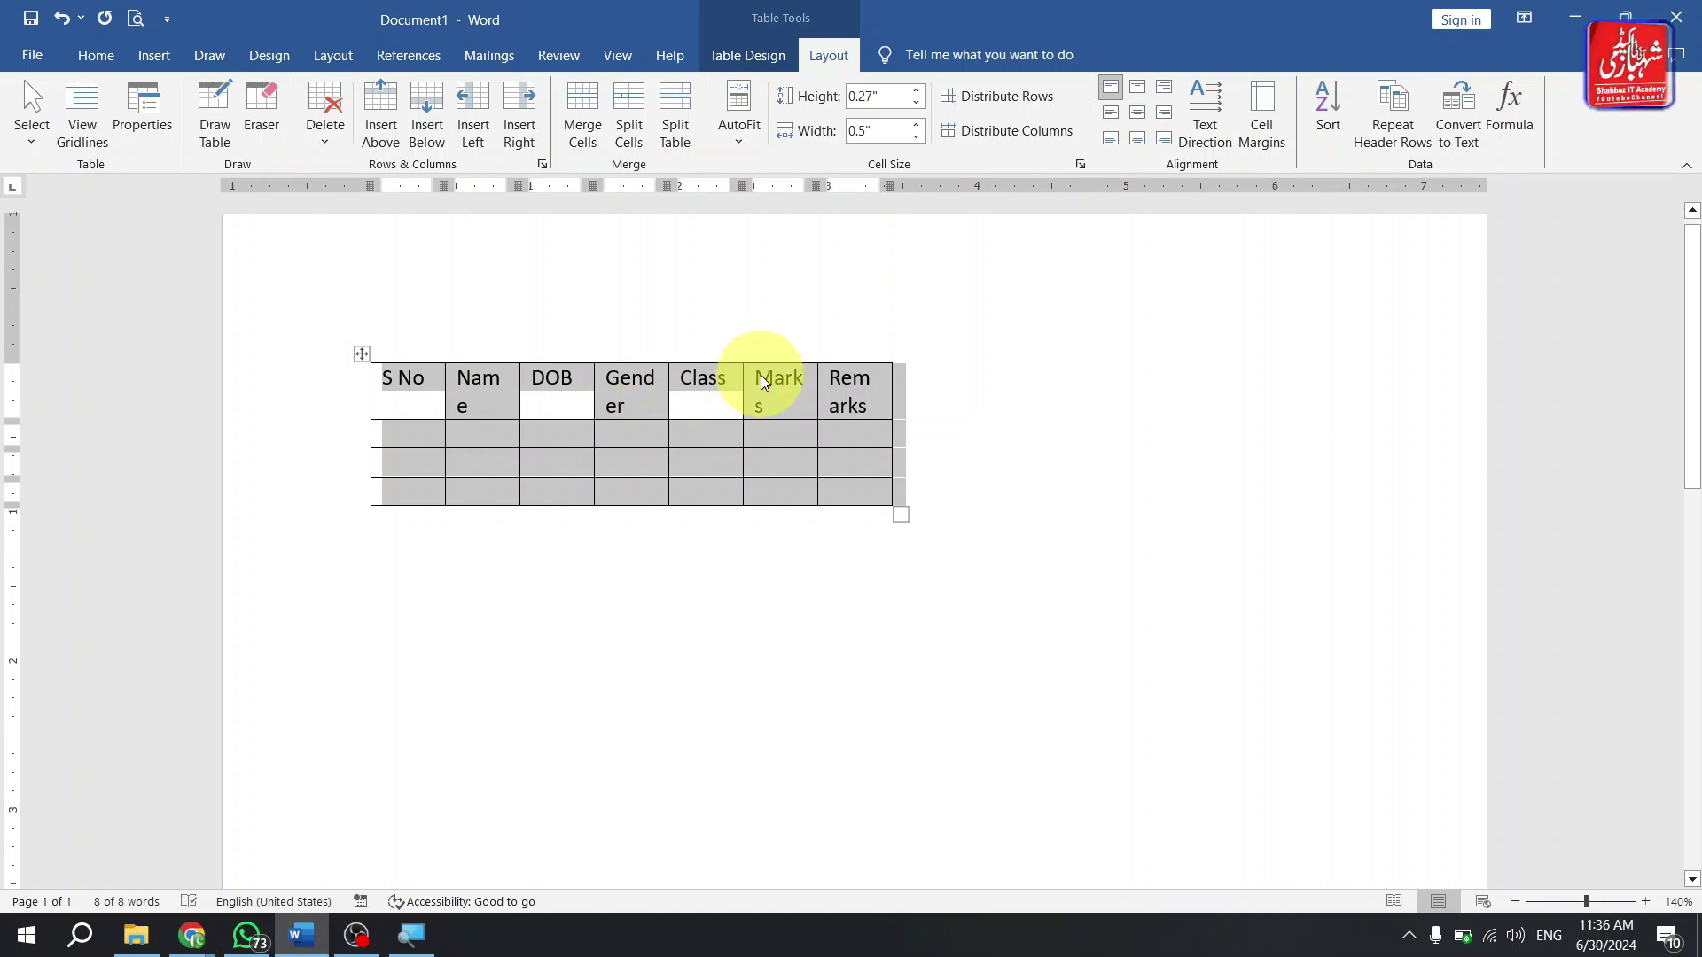
left_click(796, 409)
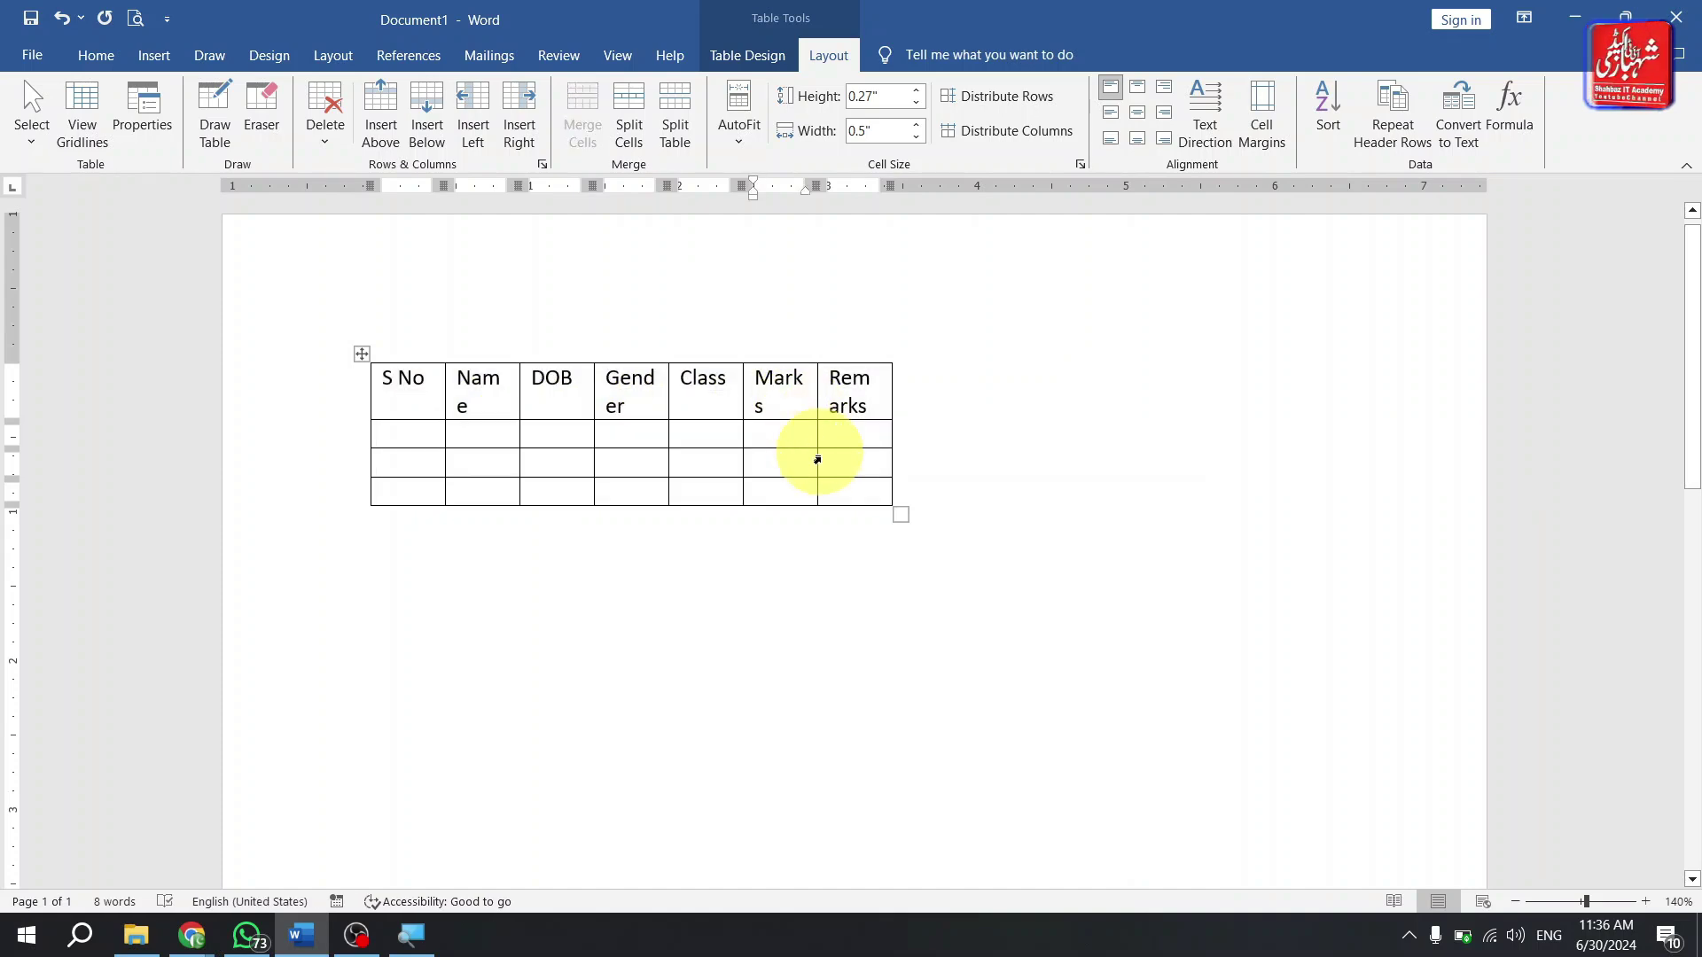
- Insert a second table with six columns and three rows below the student table, and select all of it
left_click(735, 571)
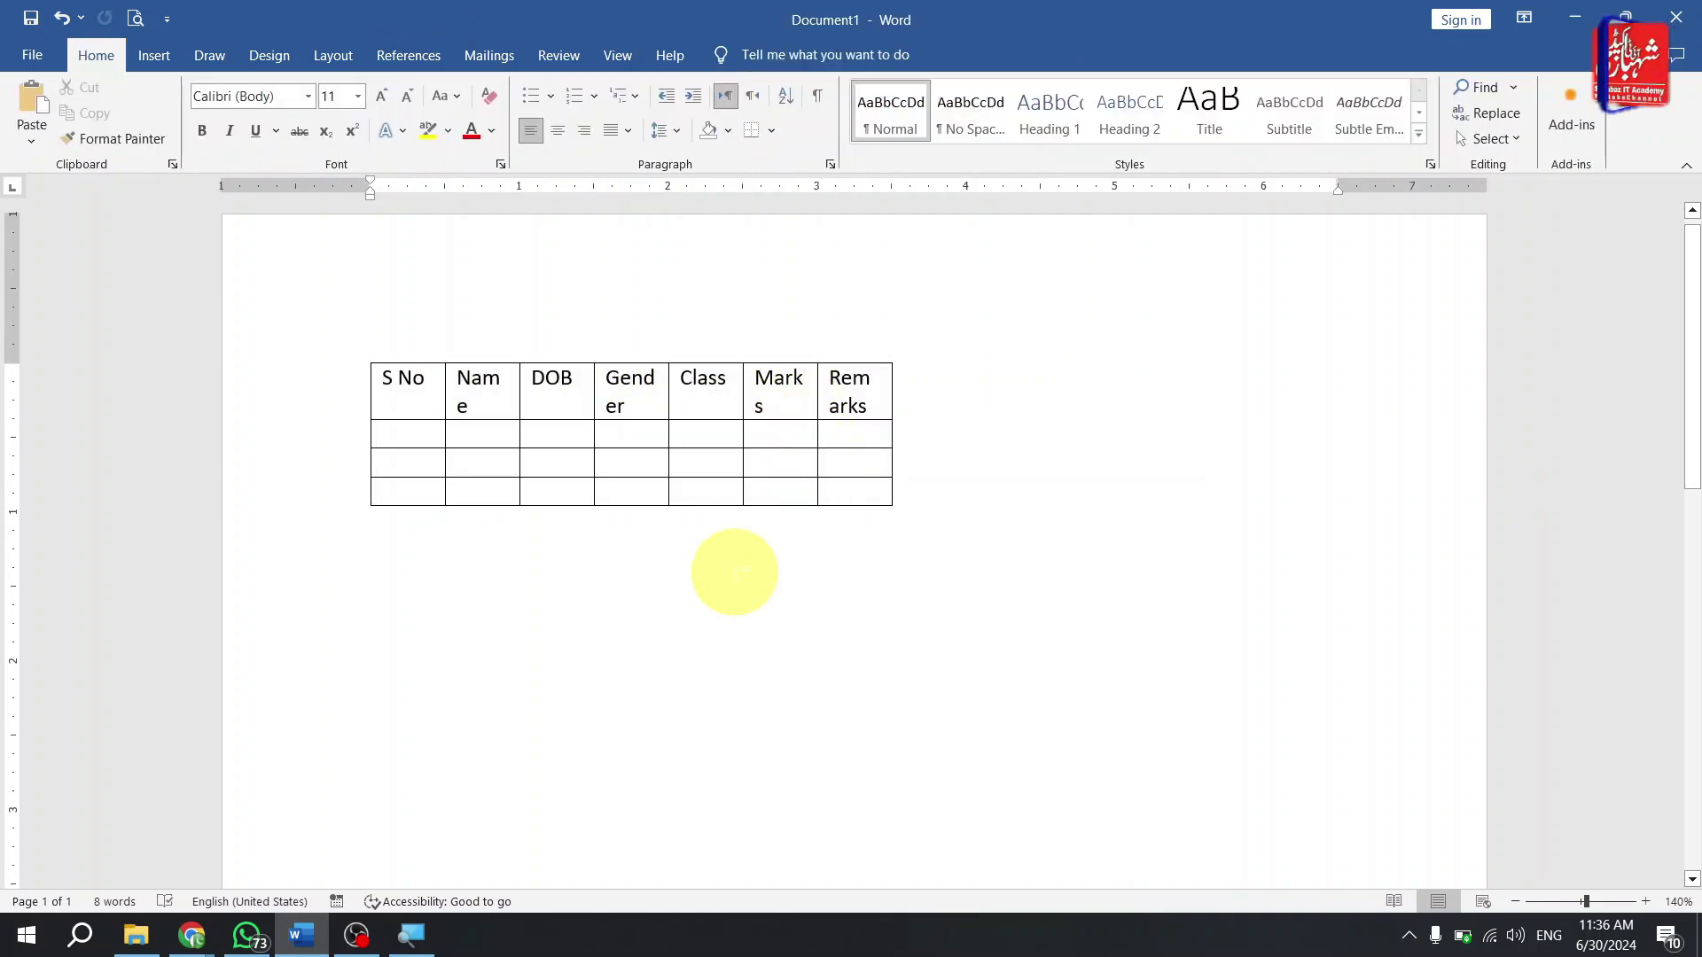
key("Return")
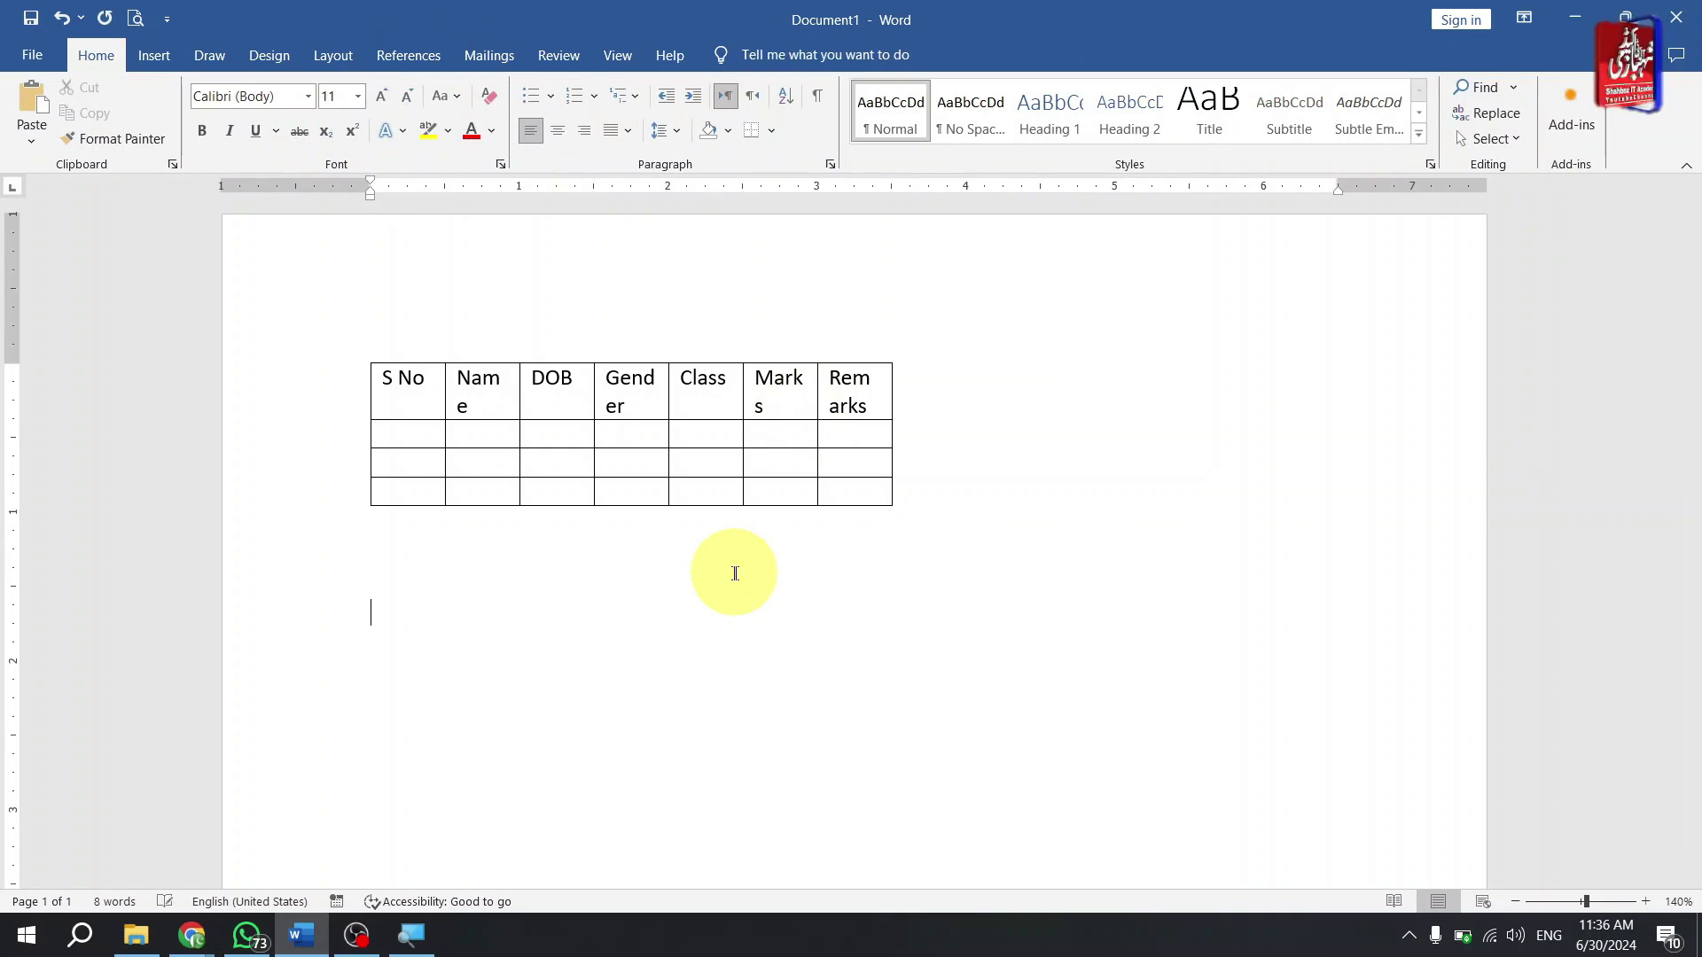
left_click(169, 62)
left_click(182, 117)
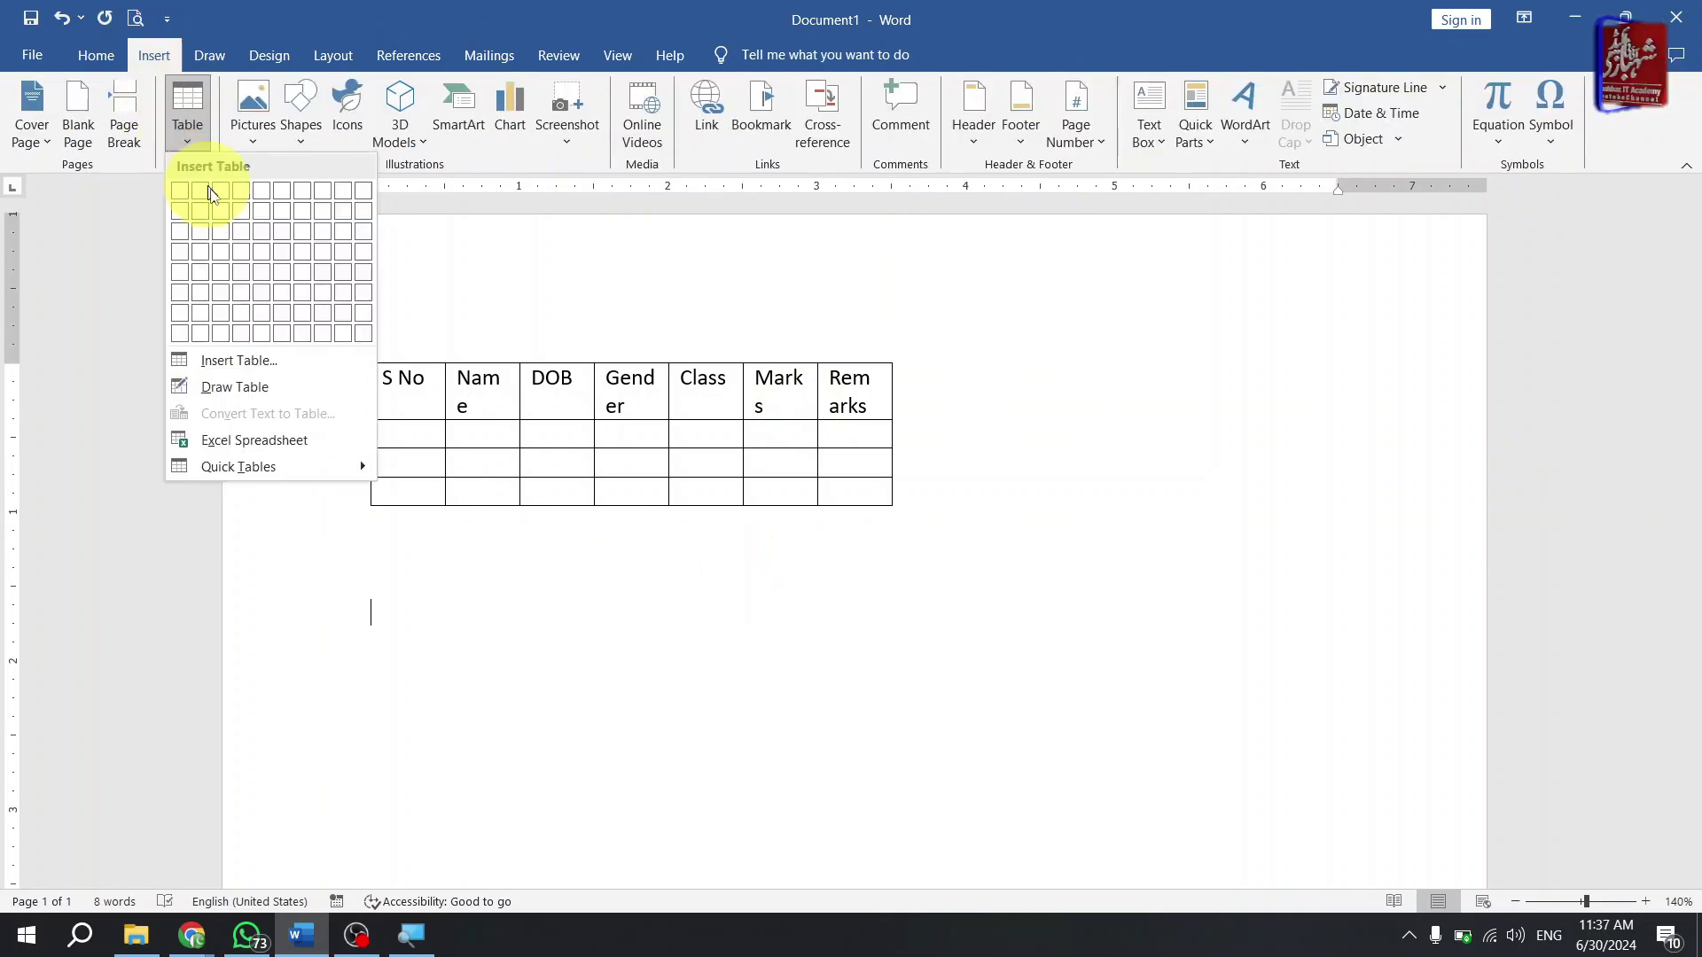
left_click(276, 239)
left_click(361, 591)
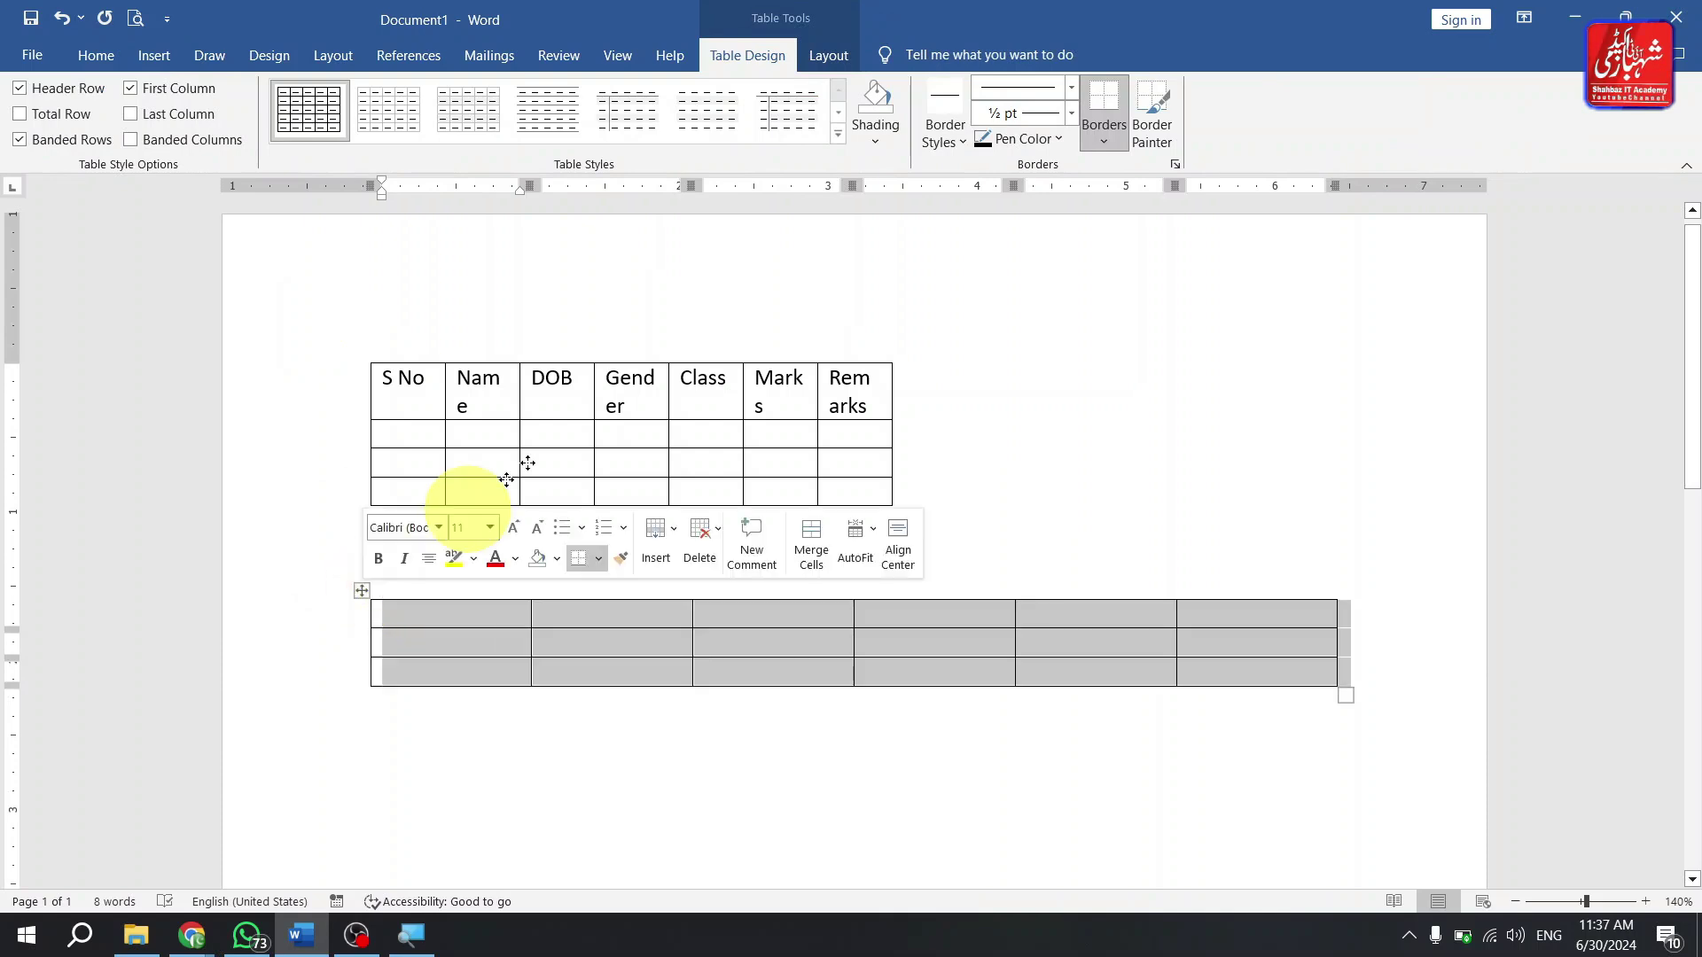
- Apply Fixed Column Width to the new six-column table
left_click(849, 61)
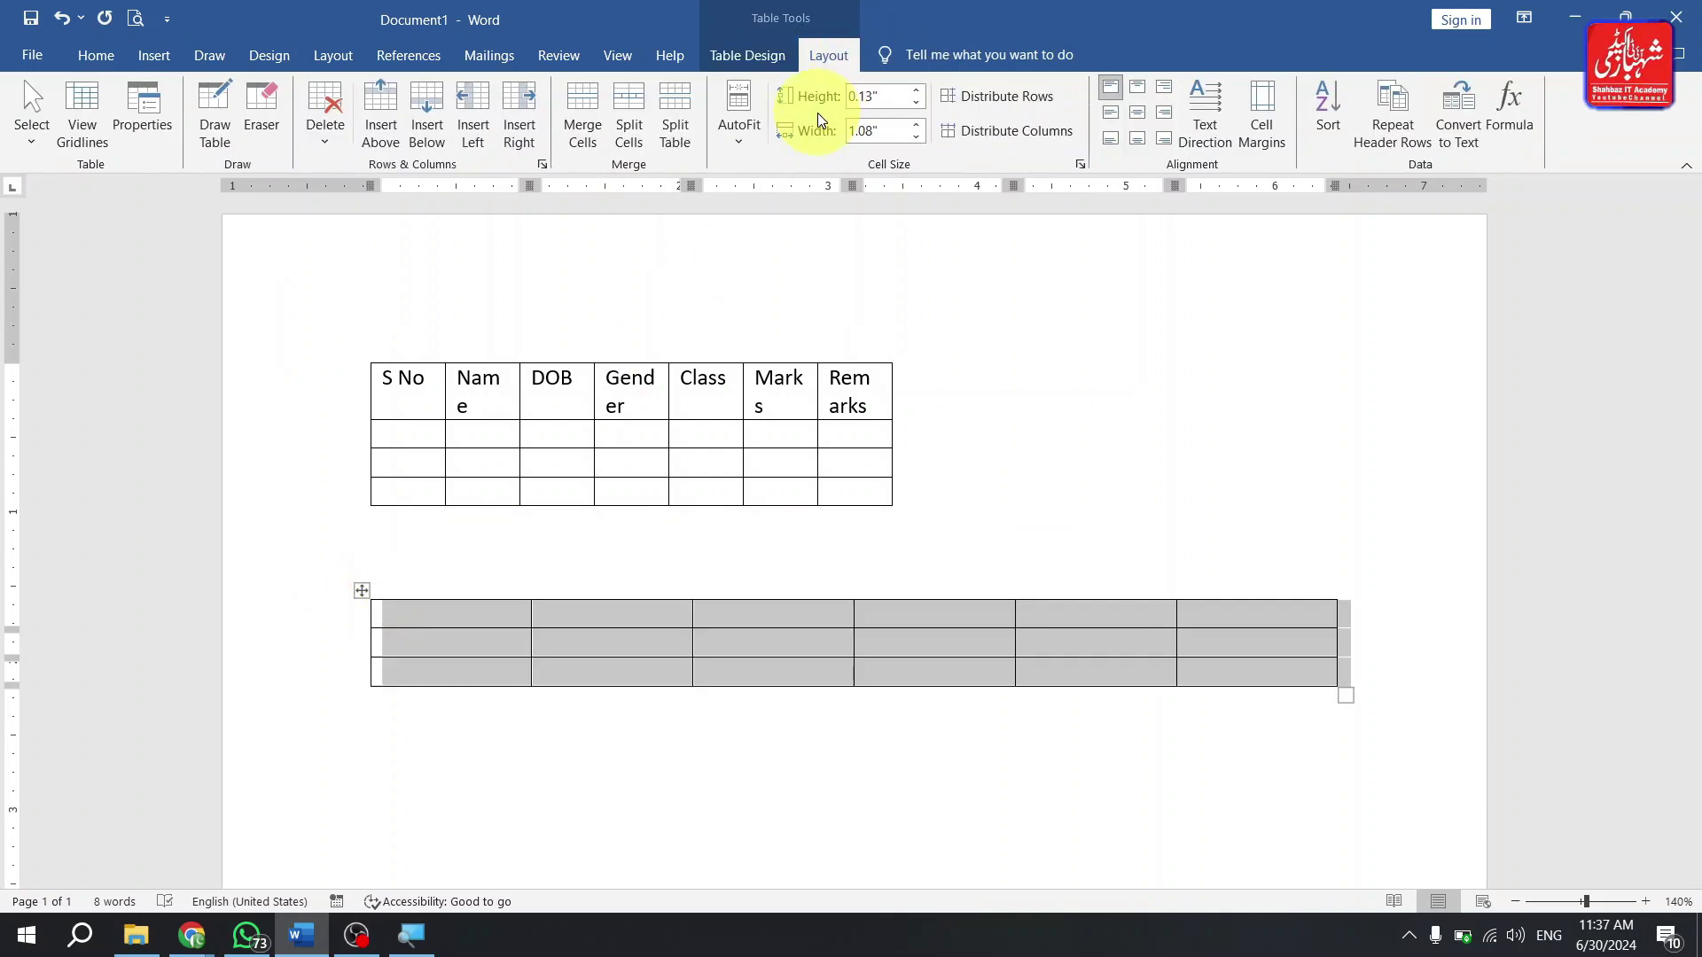
left_click(747, 147)
left_click(758, 212)
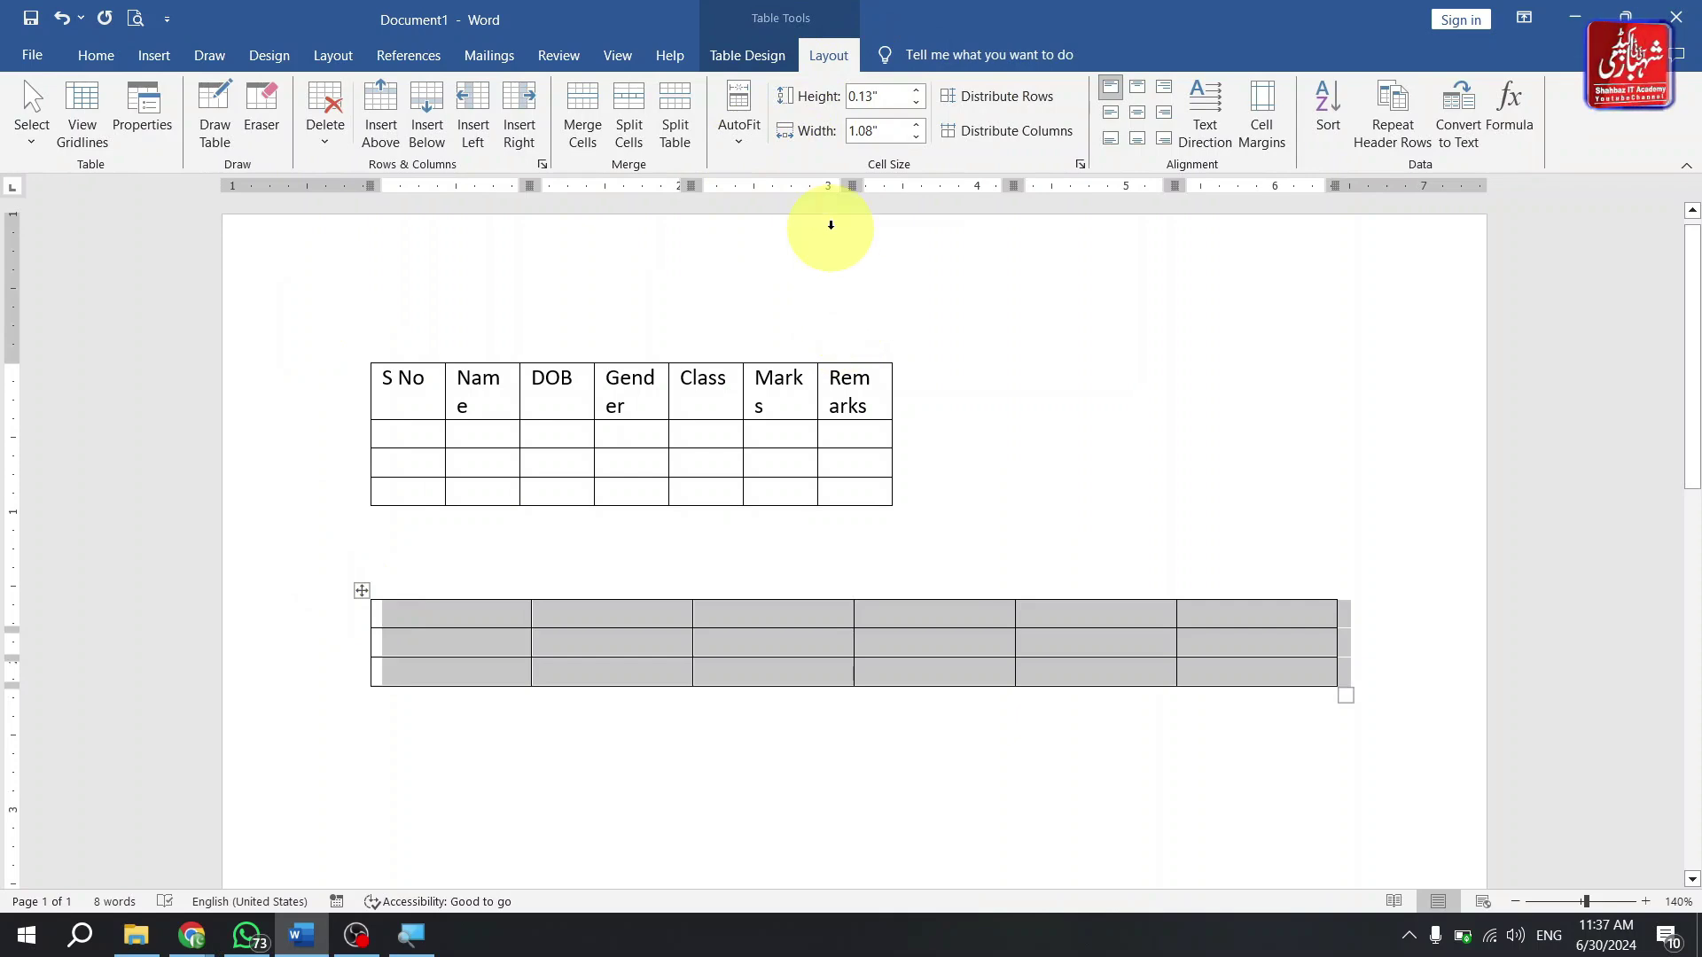
- Undo the second table, the 0.5" column width and the shift of the border between DOB and Gender
key("ctrl+z")
key("ctrl+z")
key("ctrl+z")
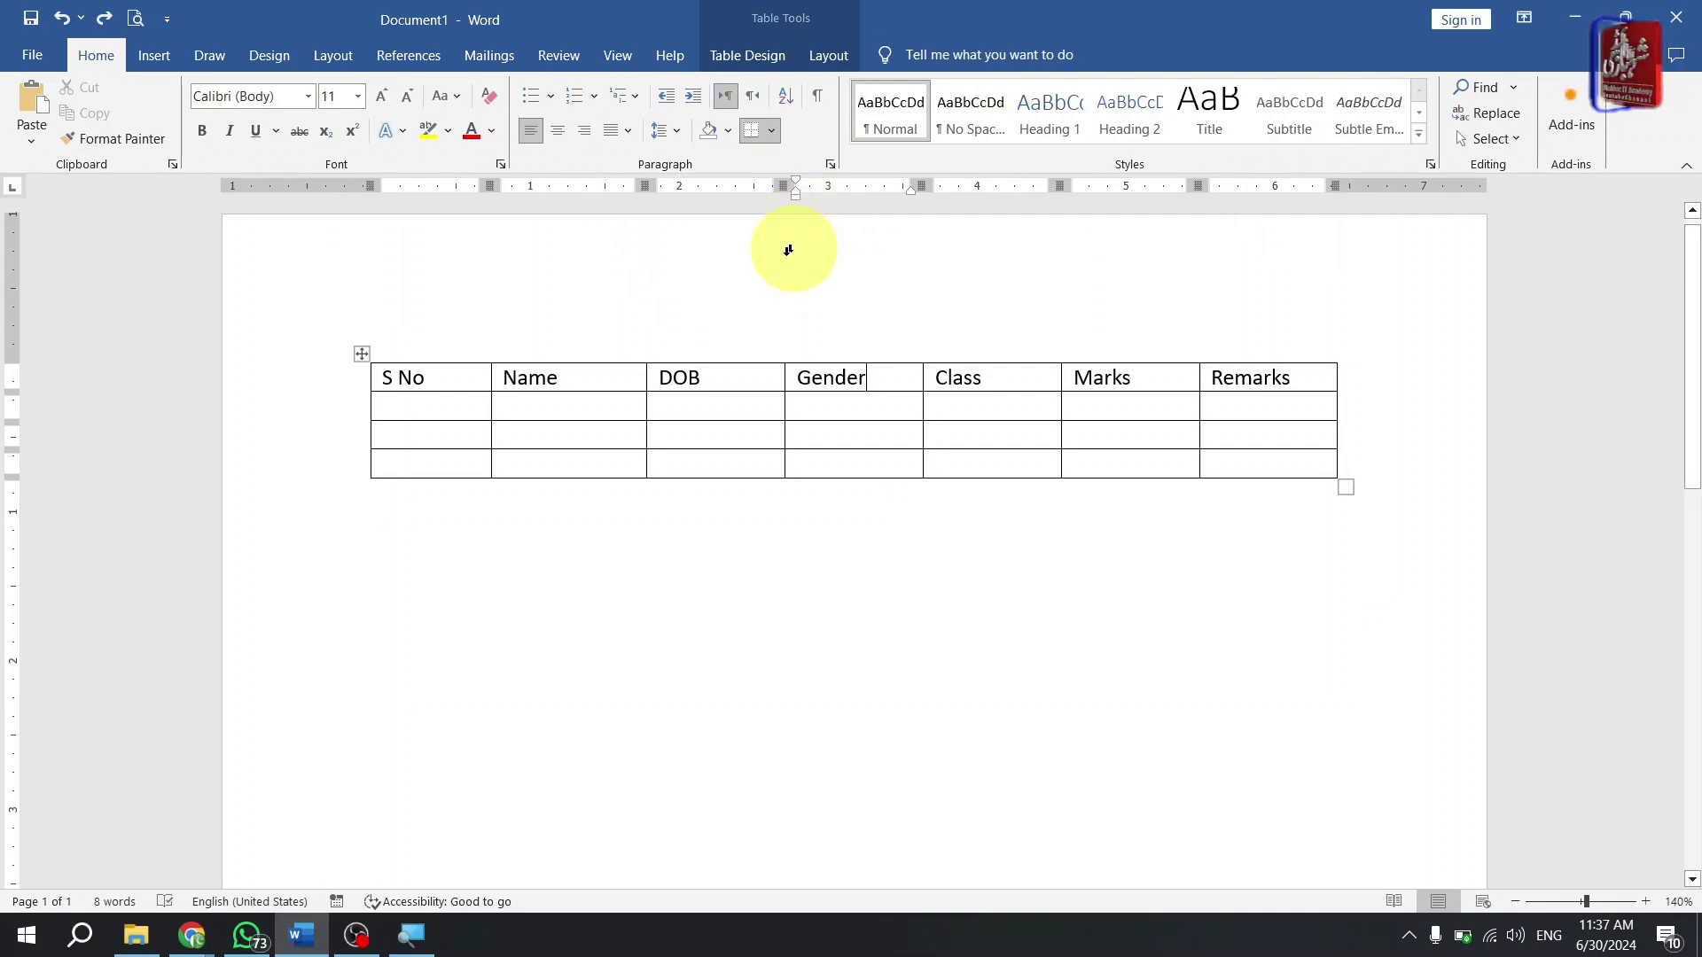
left_click(343, 377)
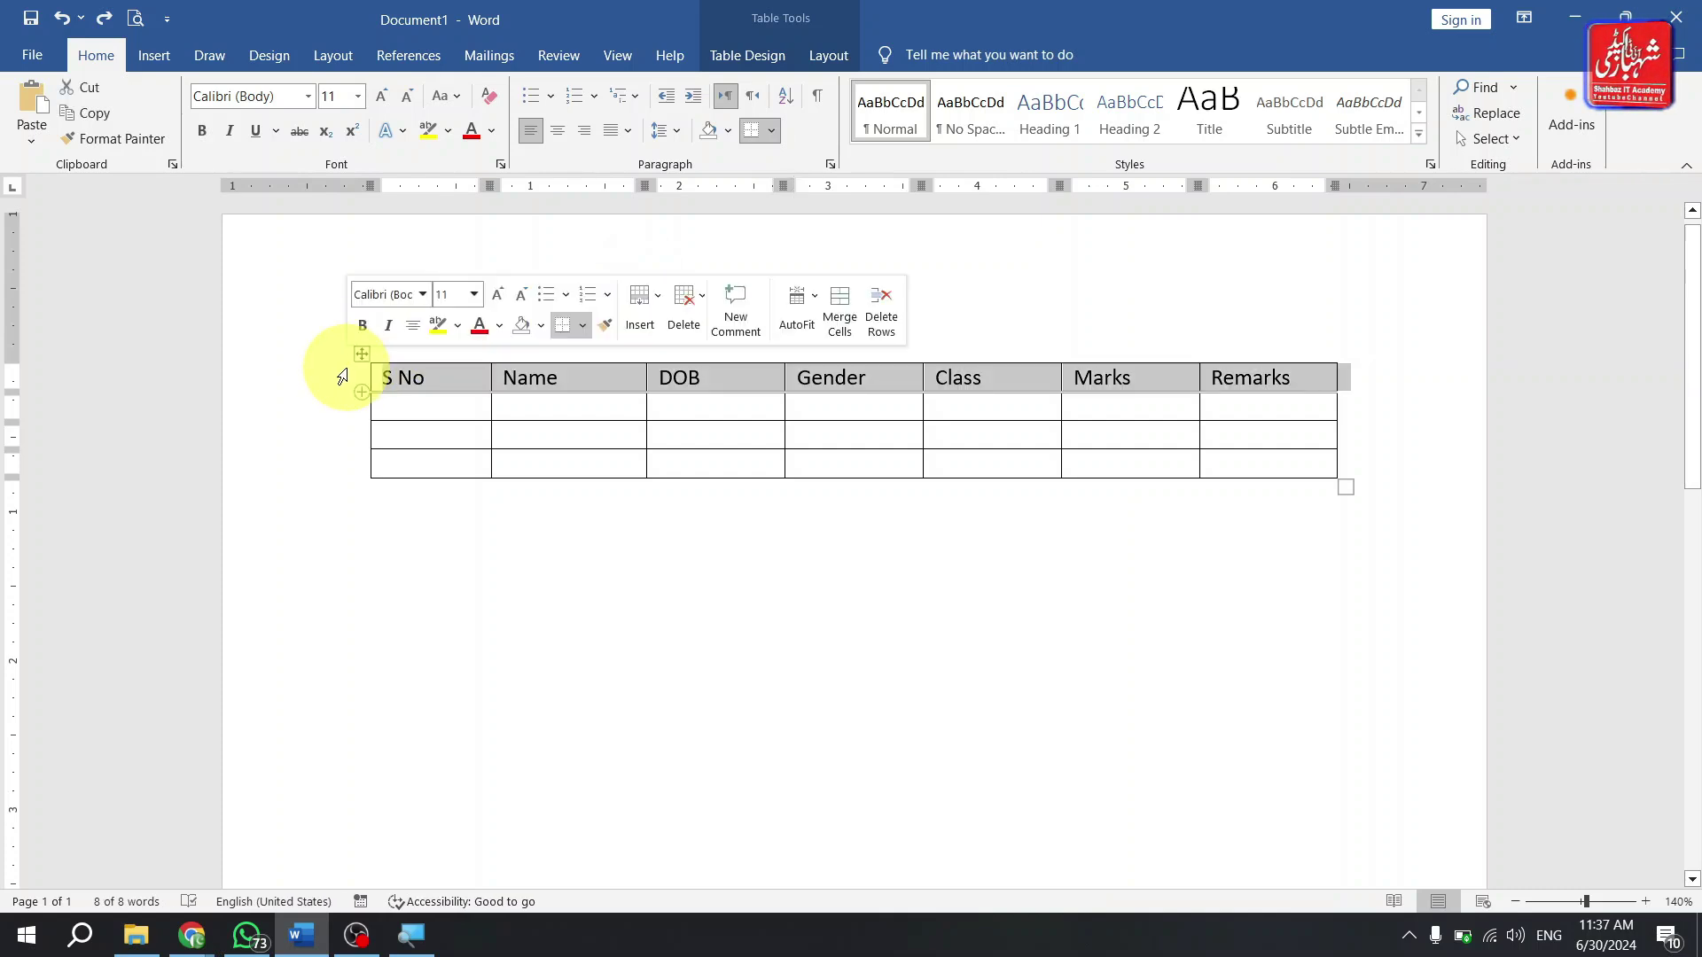
left_click(551, 464)
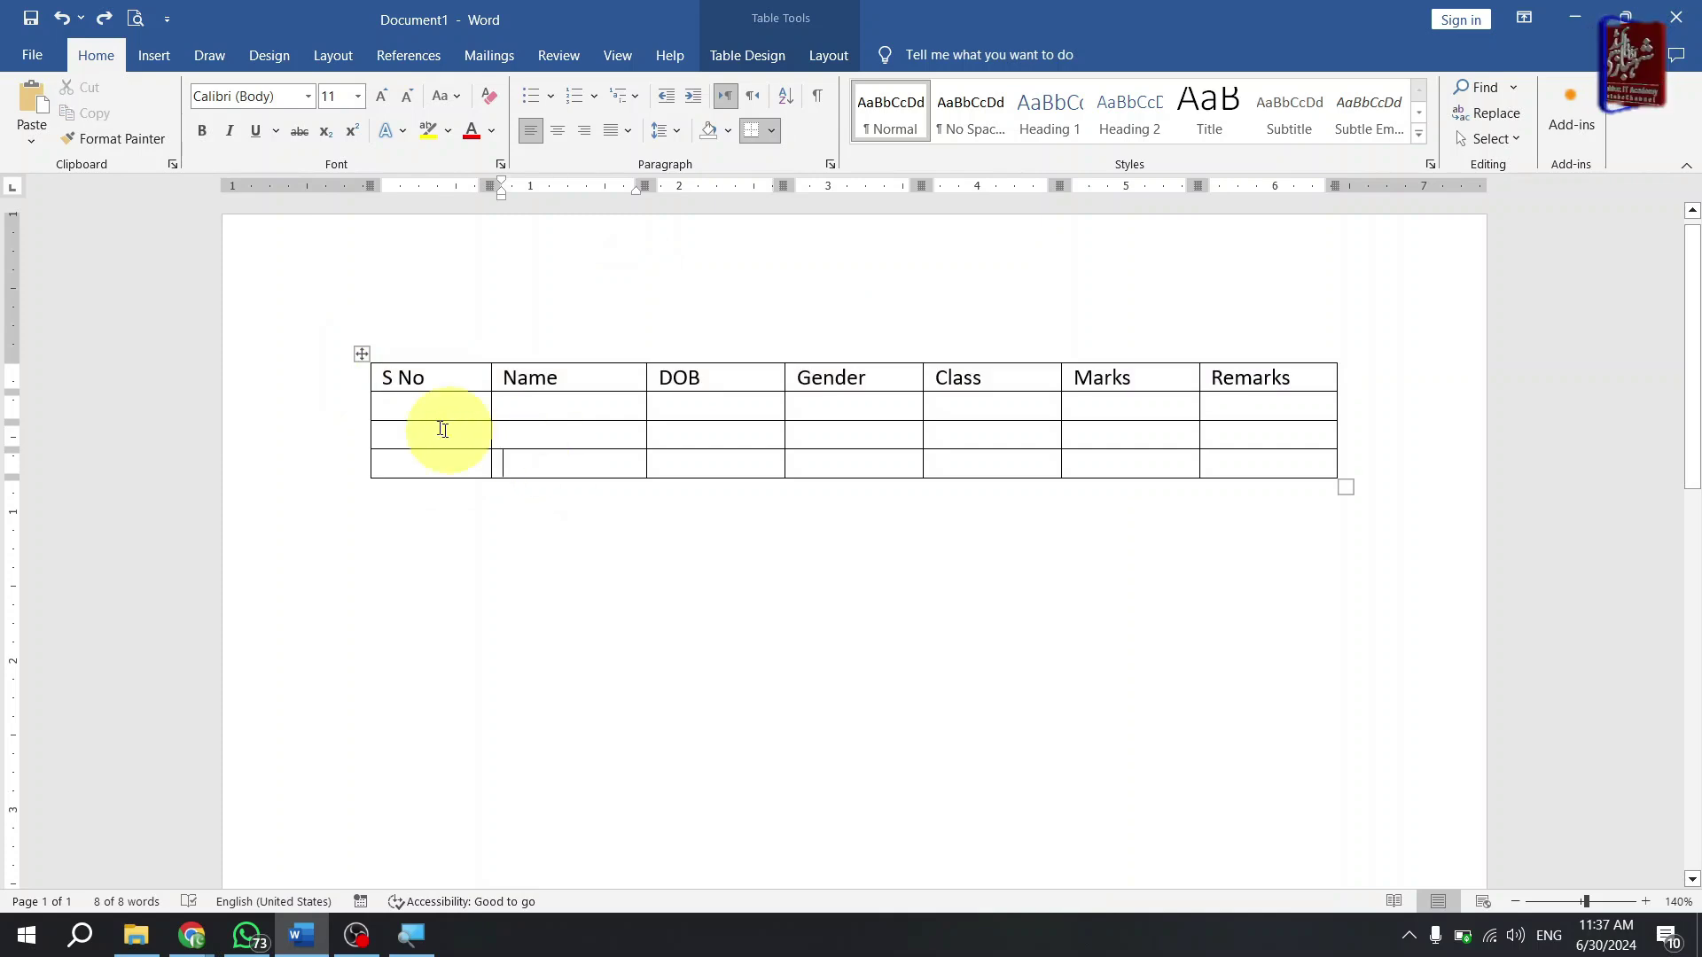
- Centre the header row's text horizontally and vertically and increase the row's height to about 0.37"
left_click(343, 390)
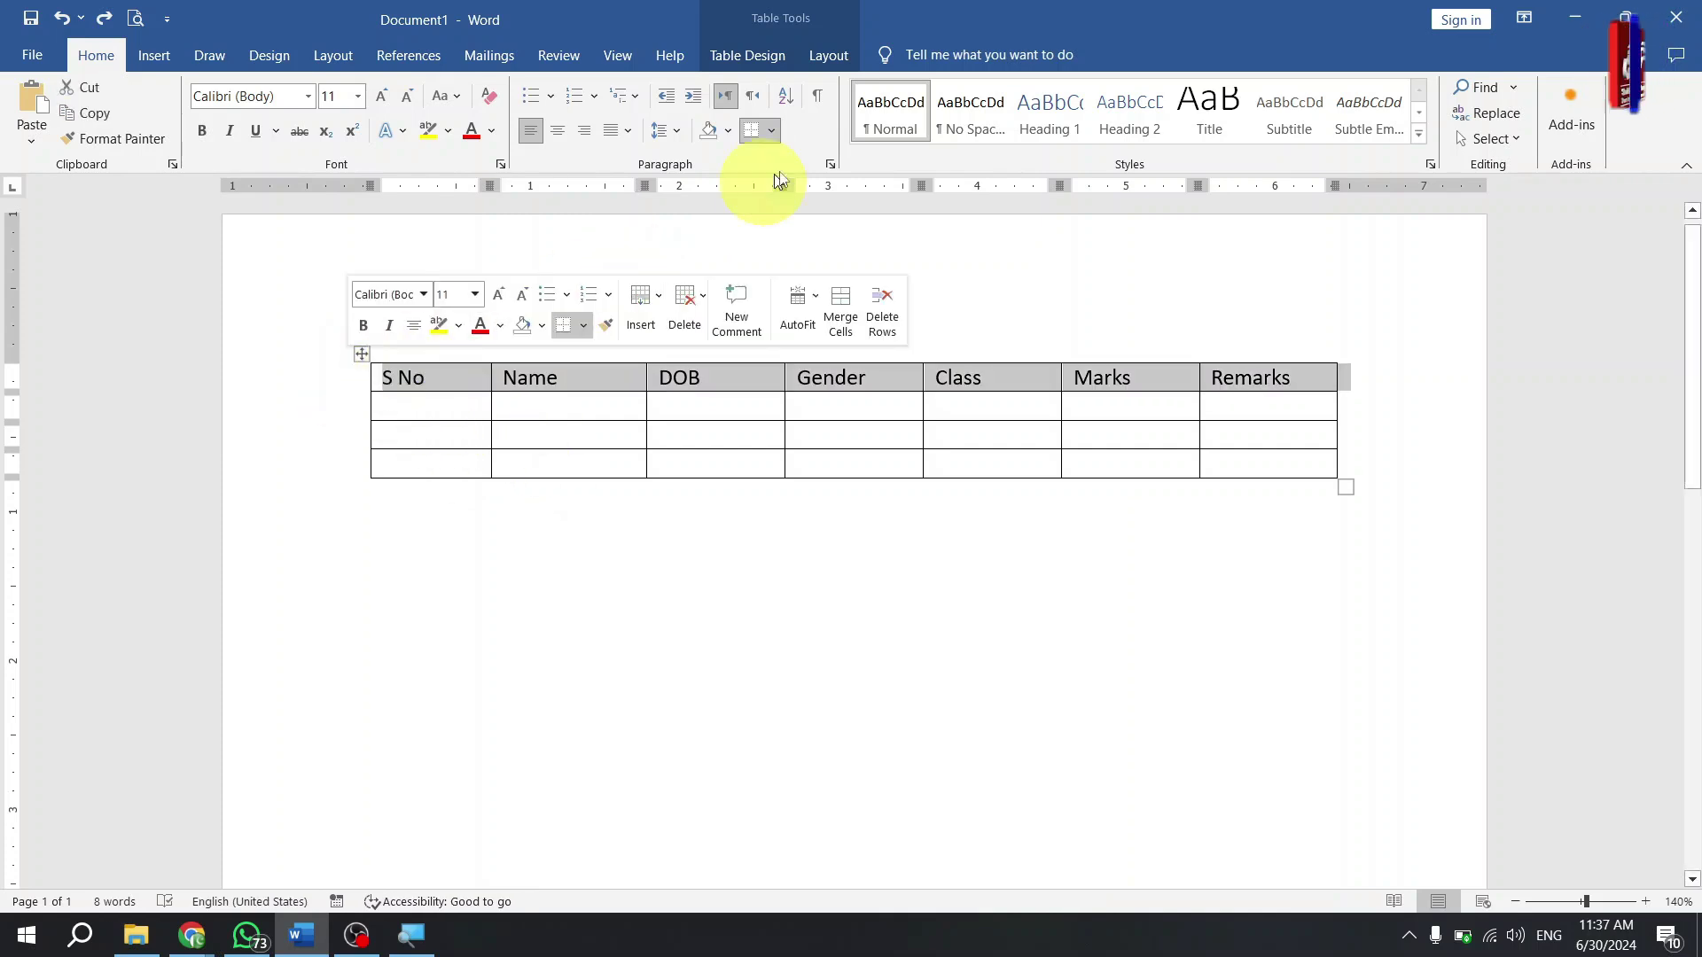
left_click(839, 57)
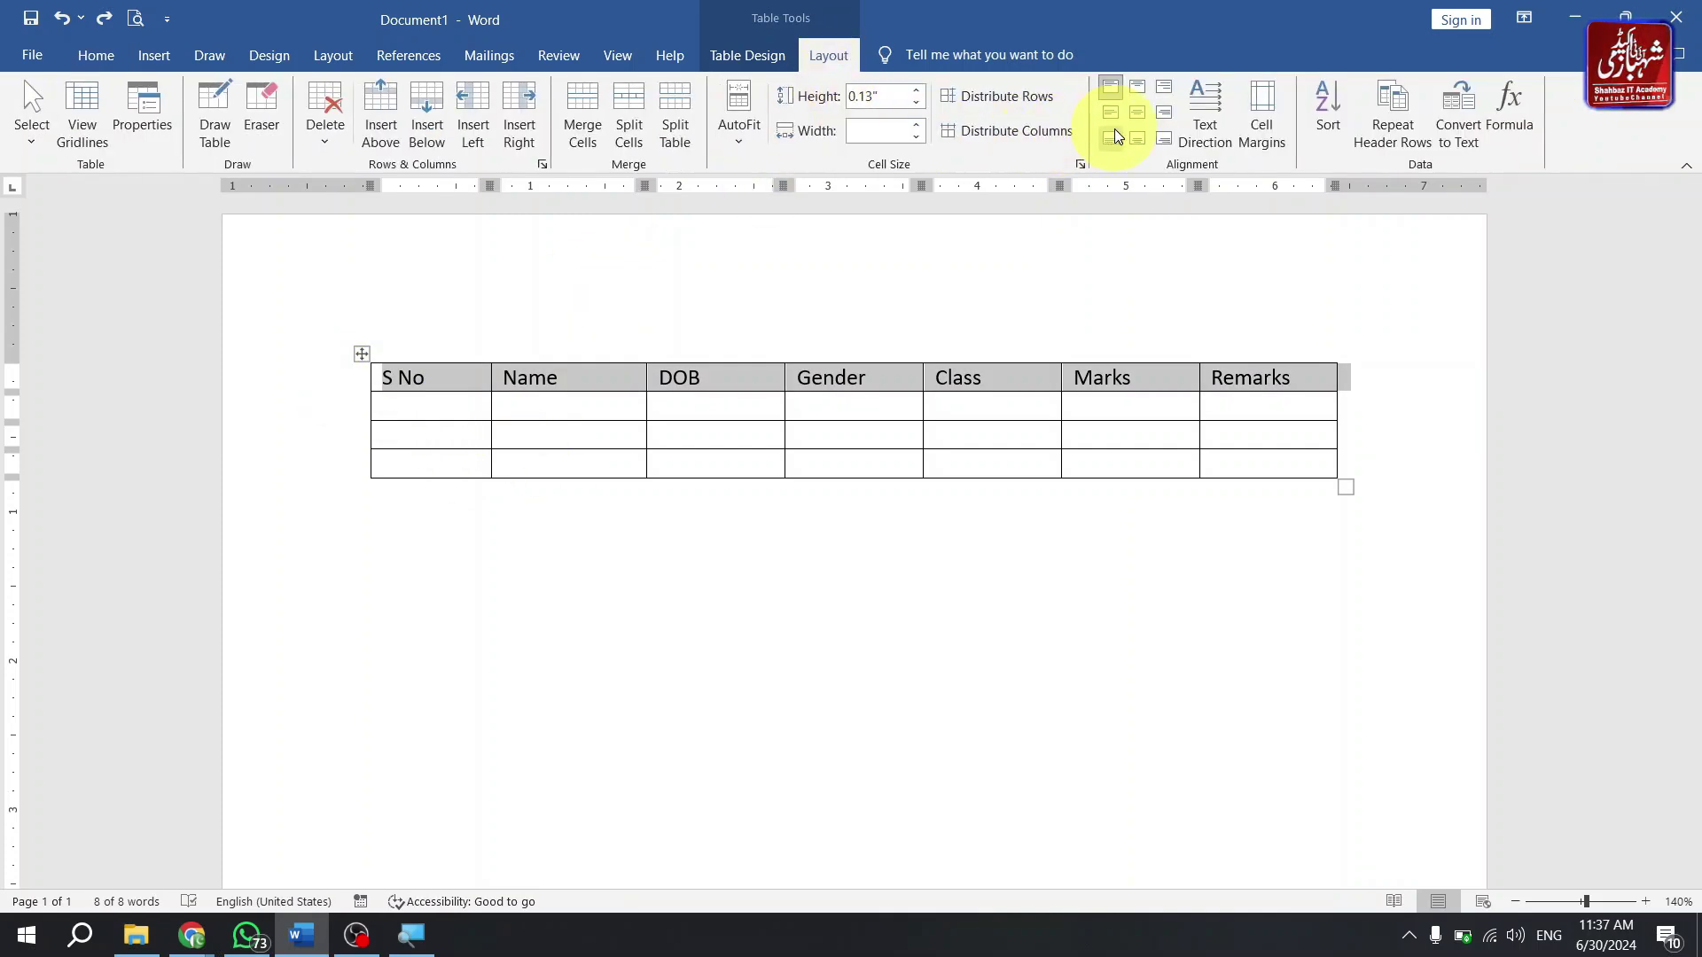
left_click(1135, 87)
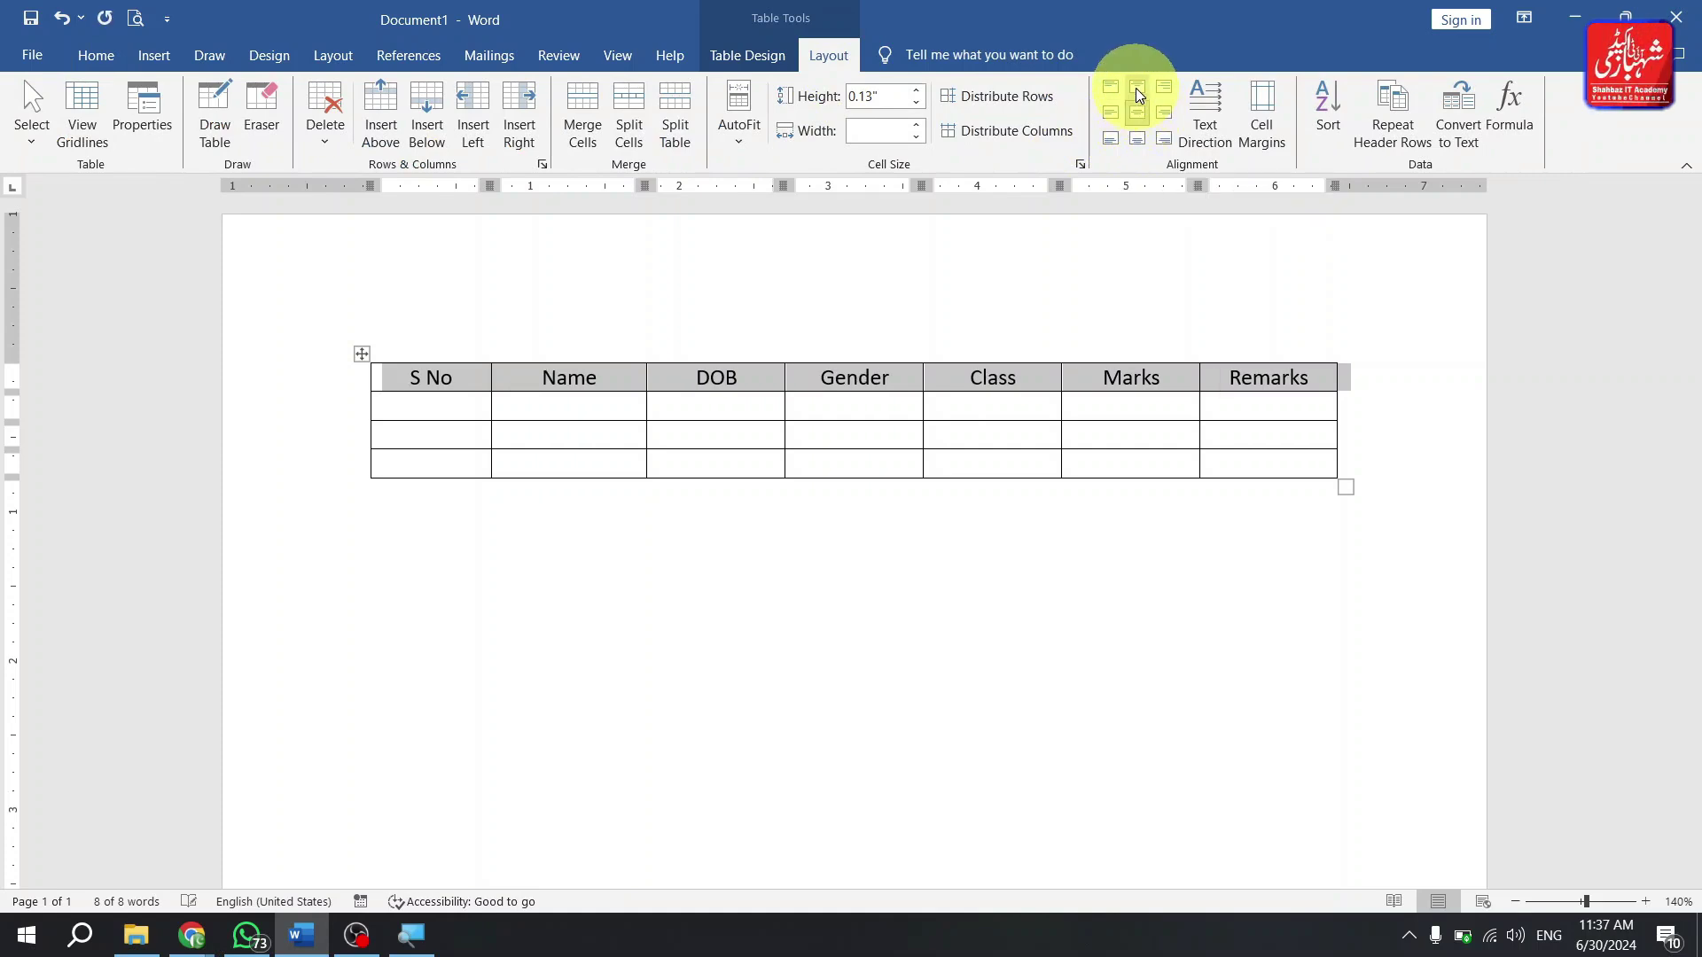
left_click(1137, 113)
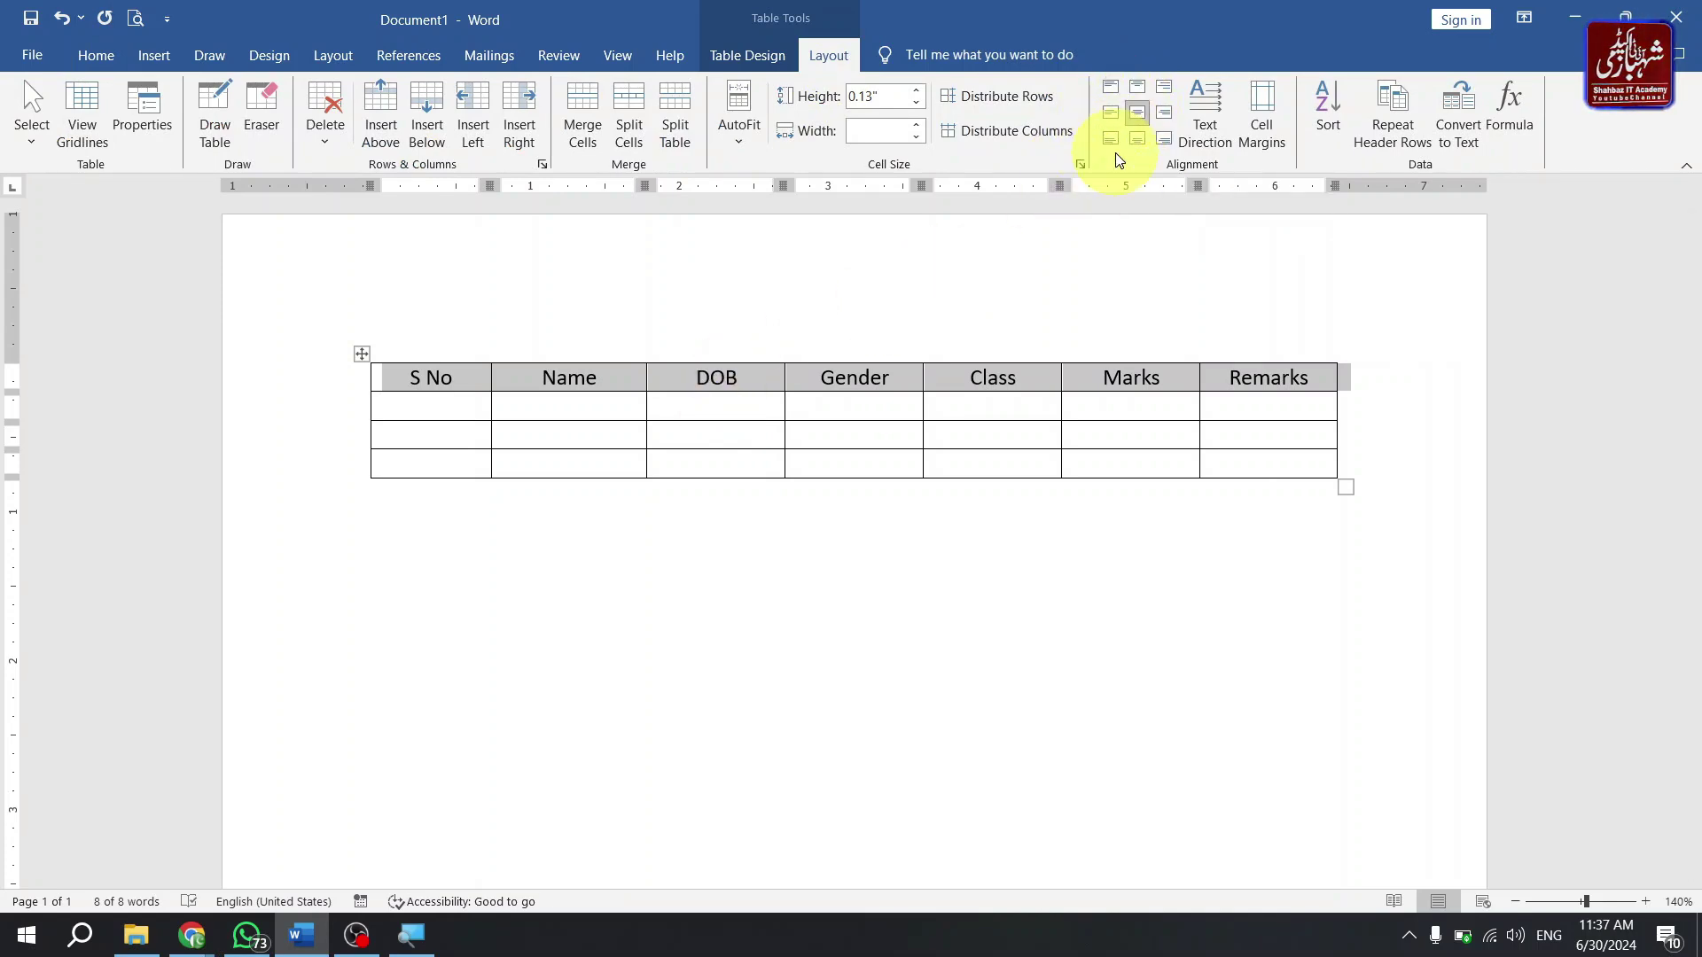
left_click_drag(742, 391, 763, 421)
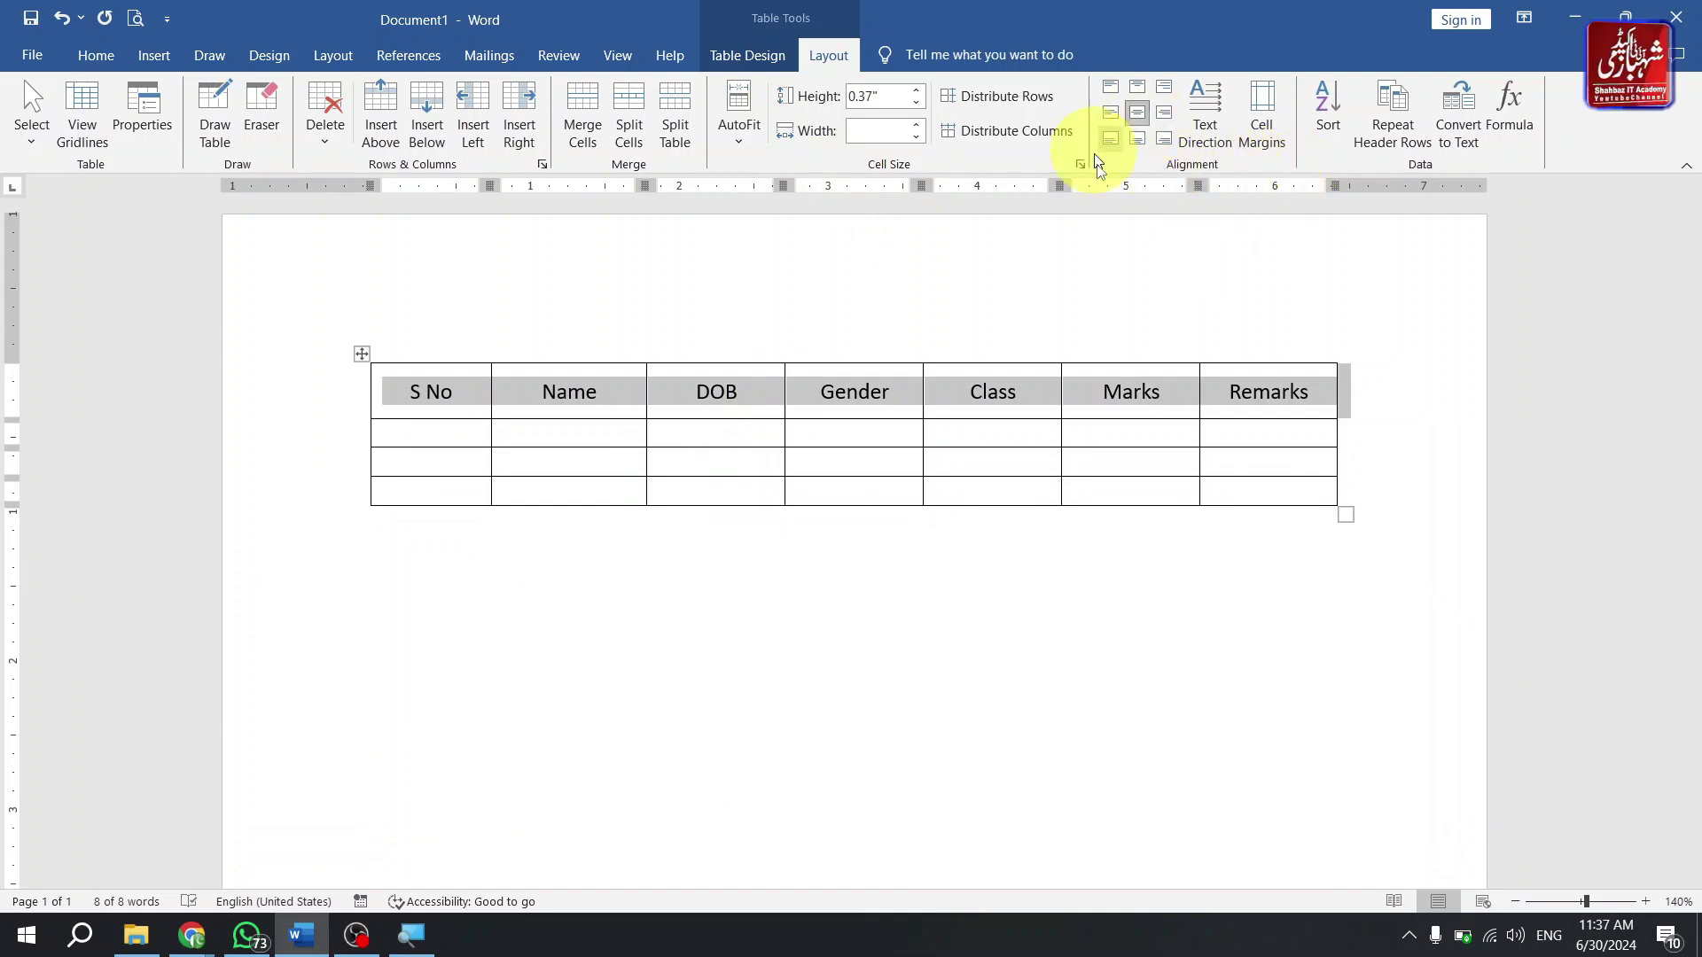
left_click(1138, 120)
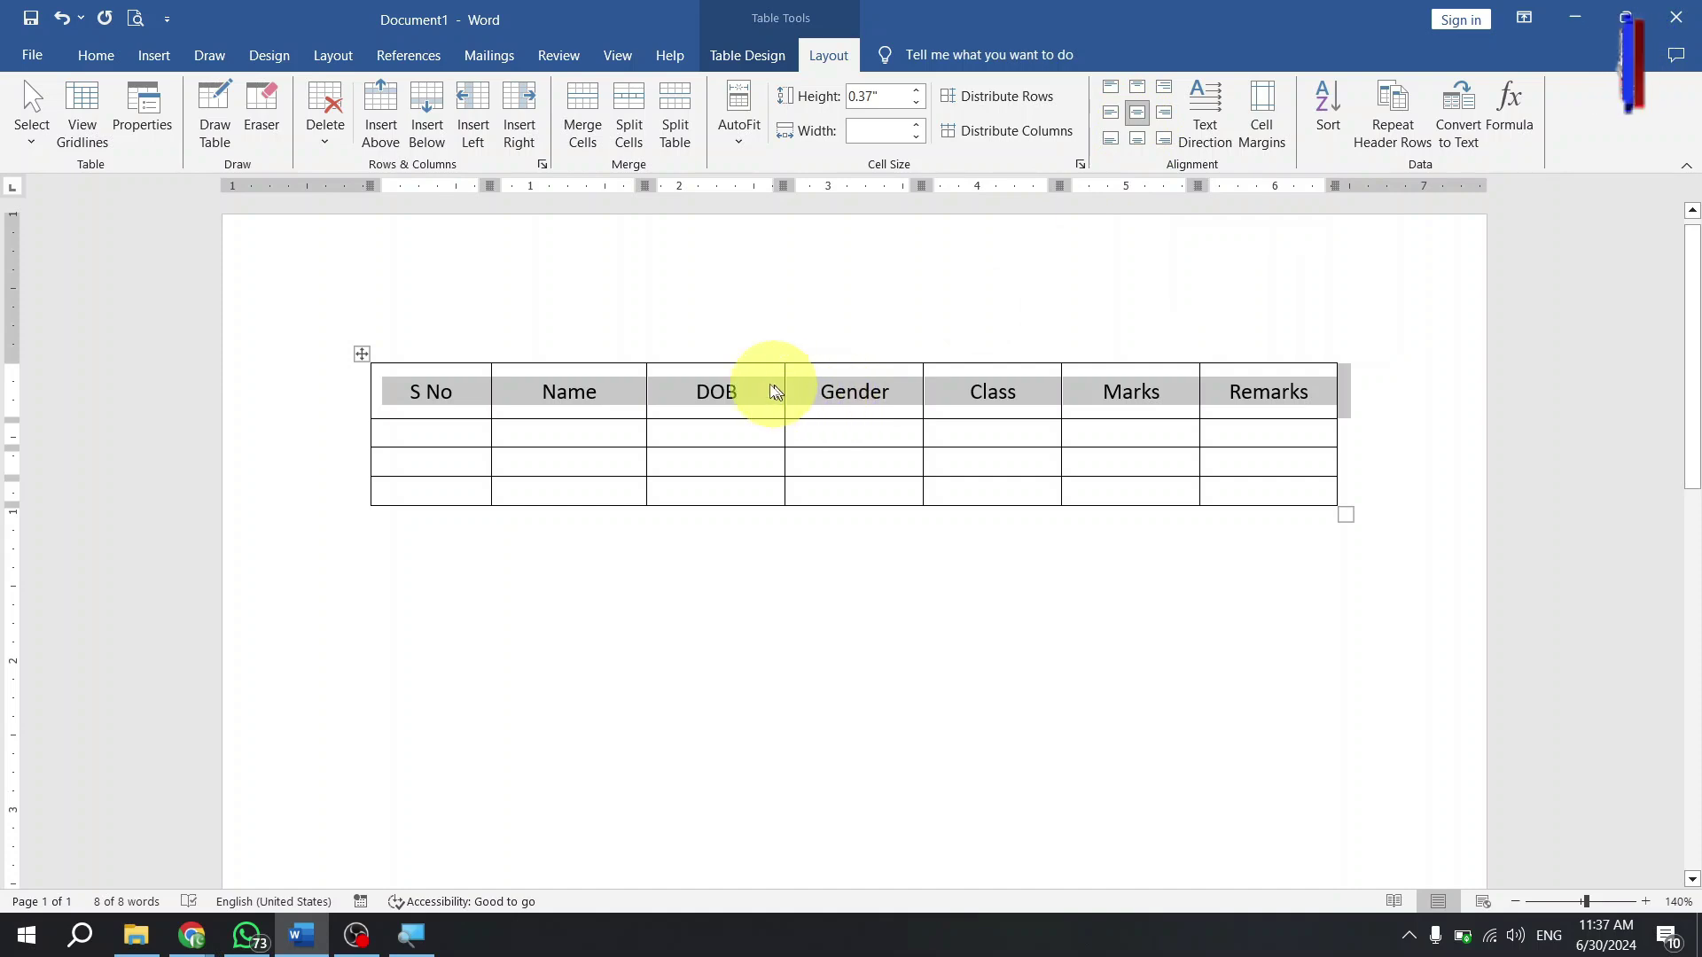
- Apply Fixed Column Width to the table with the header row selected, and place the cursor in the DOB cell
left_click(741, 150)
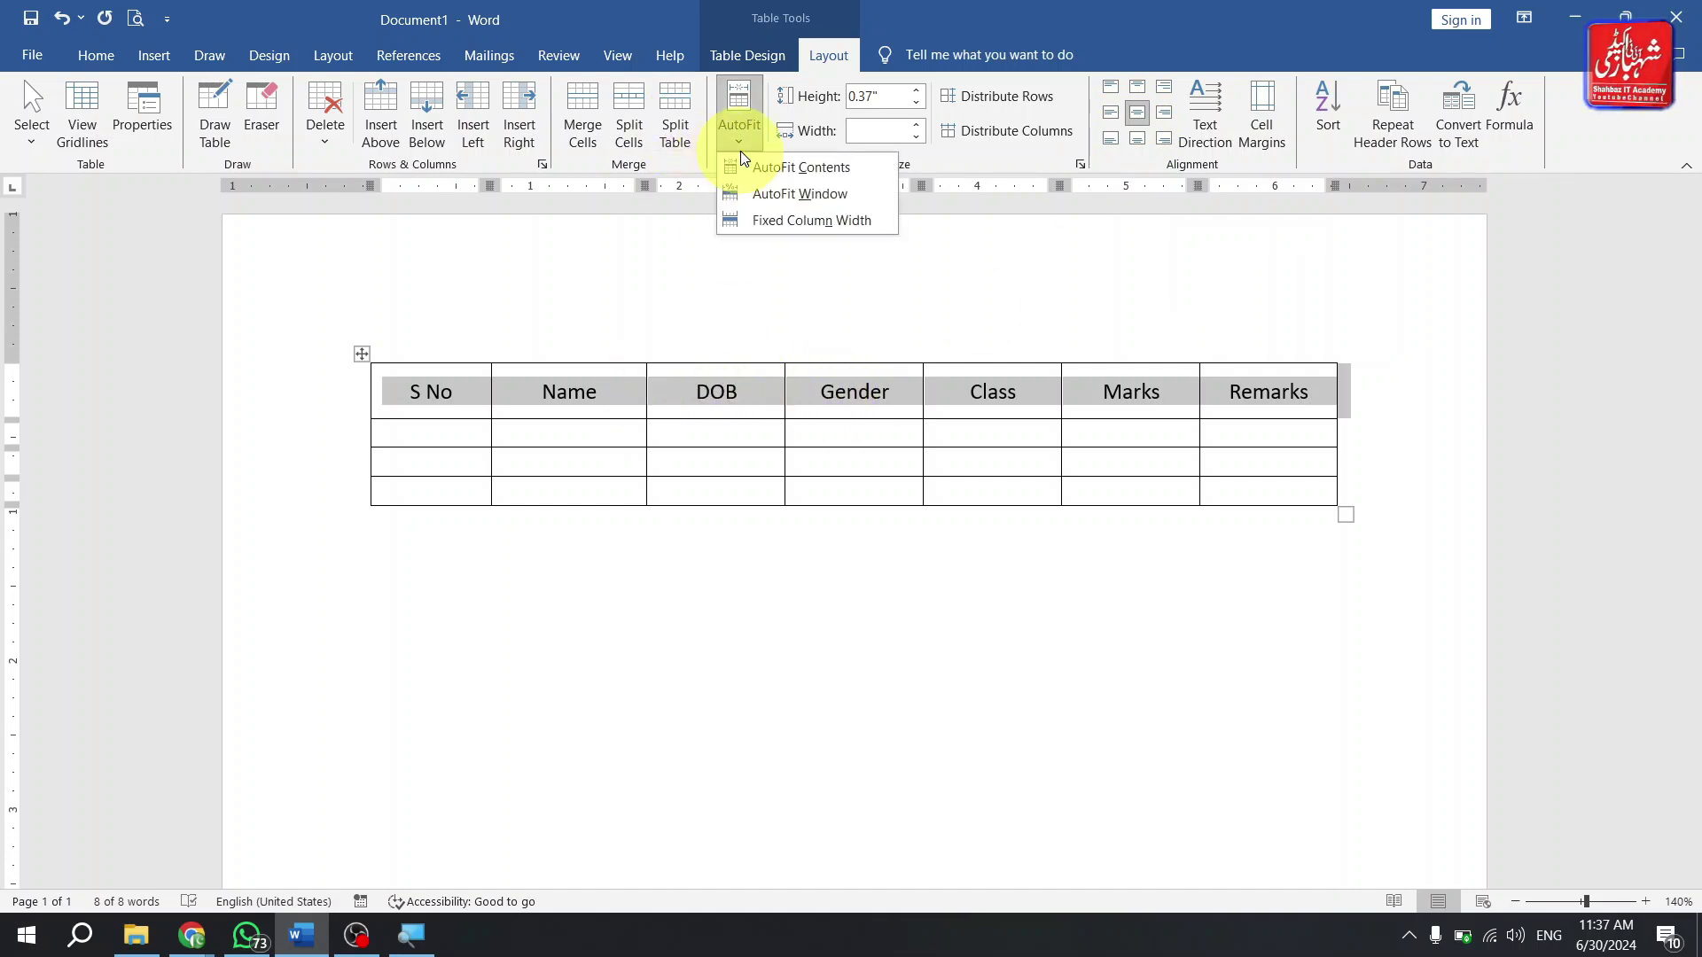
left_click(817, 220)
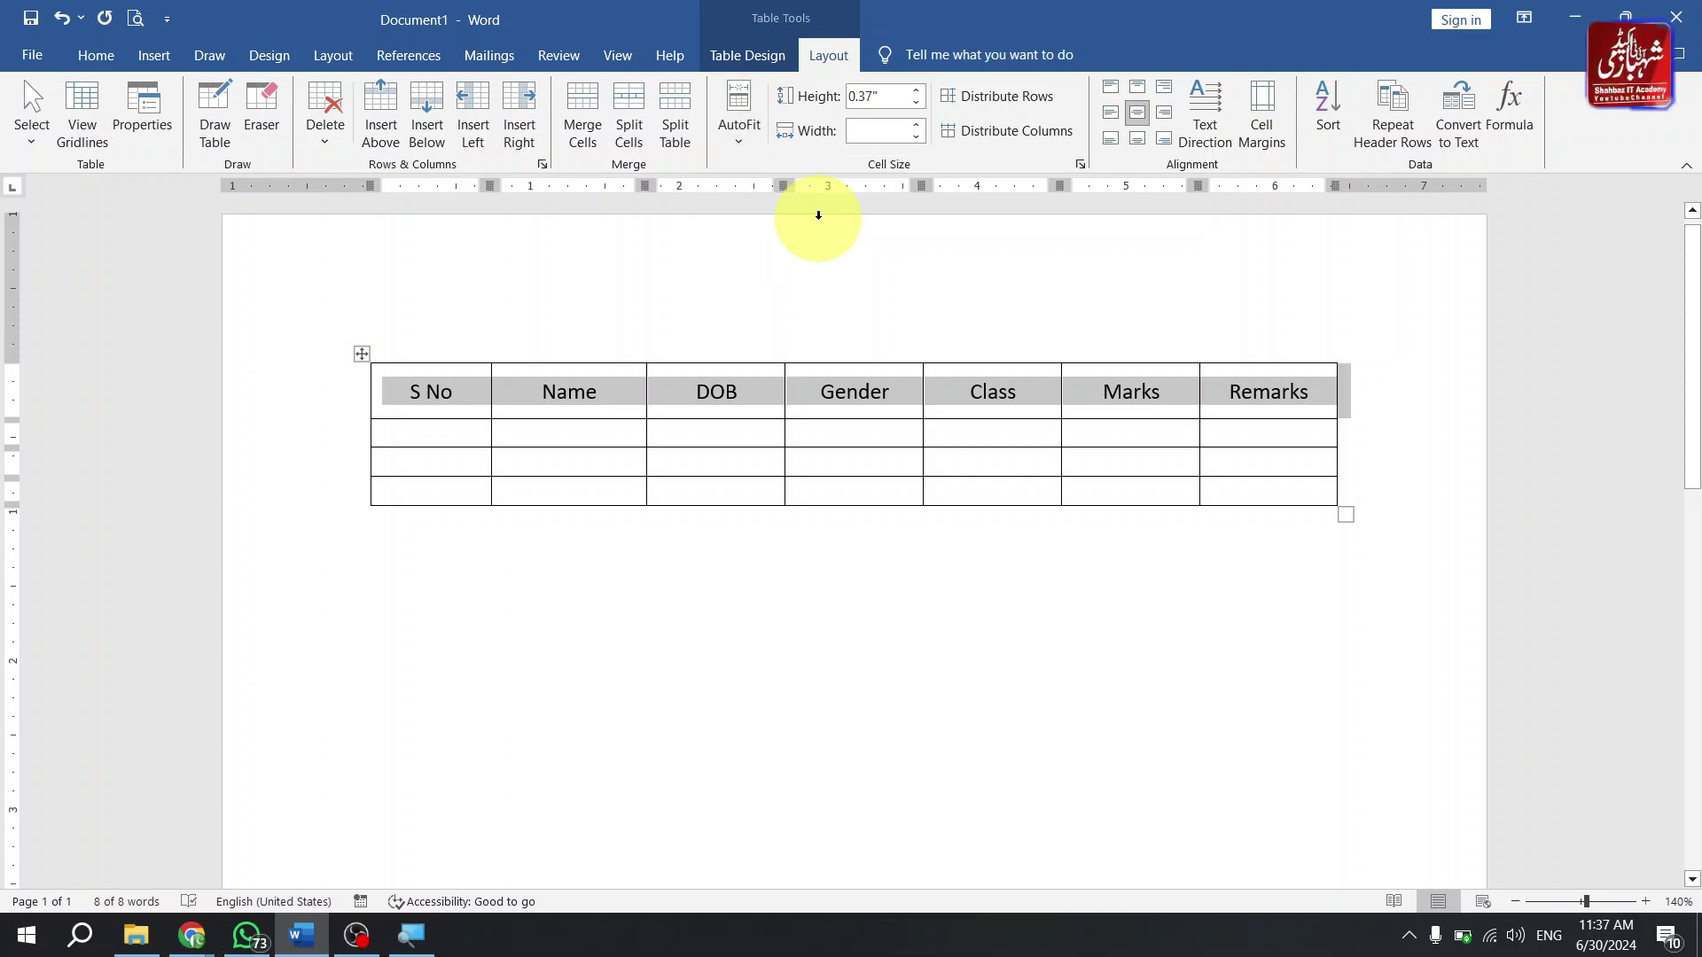
left_click(752, 140)
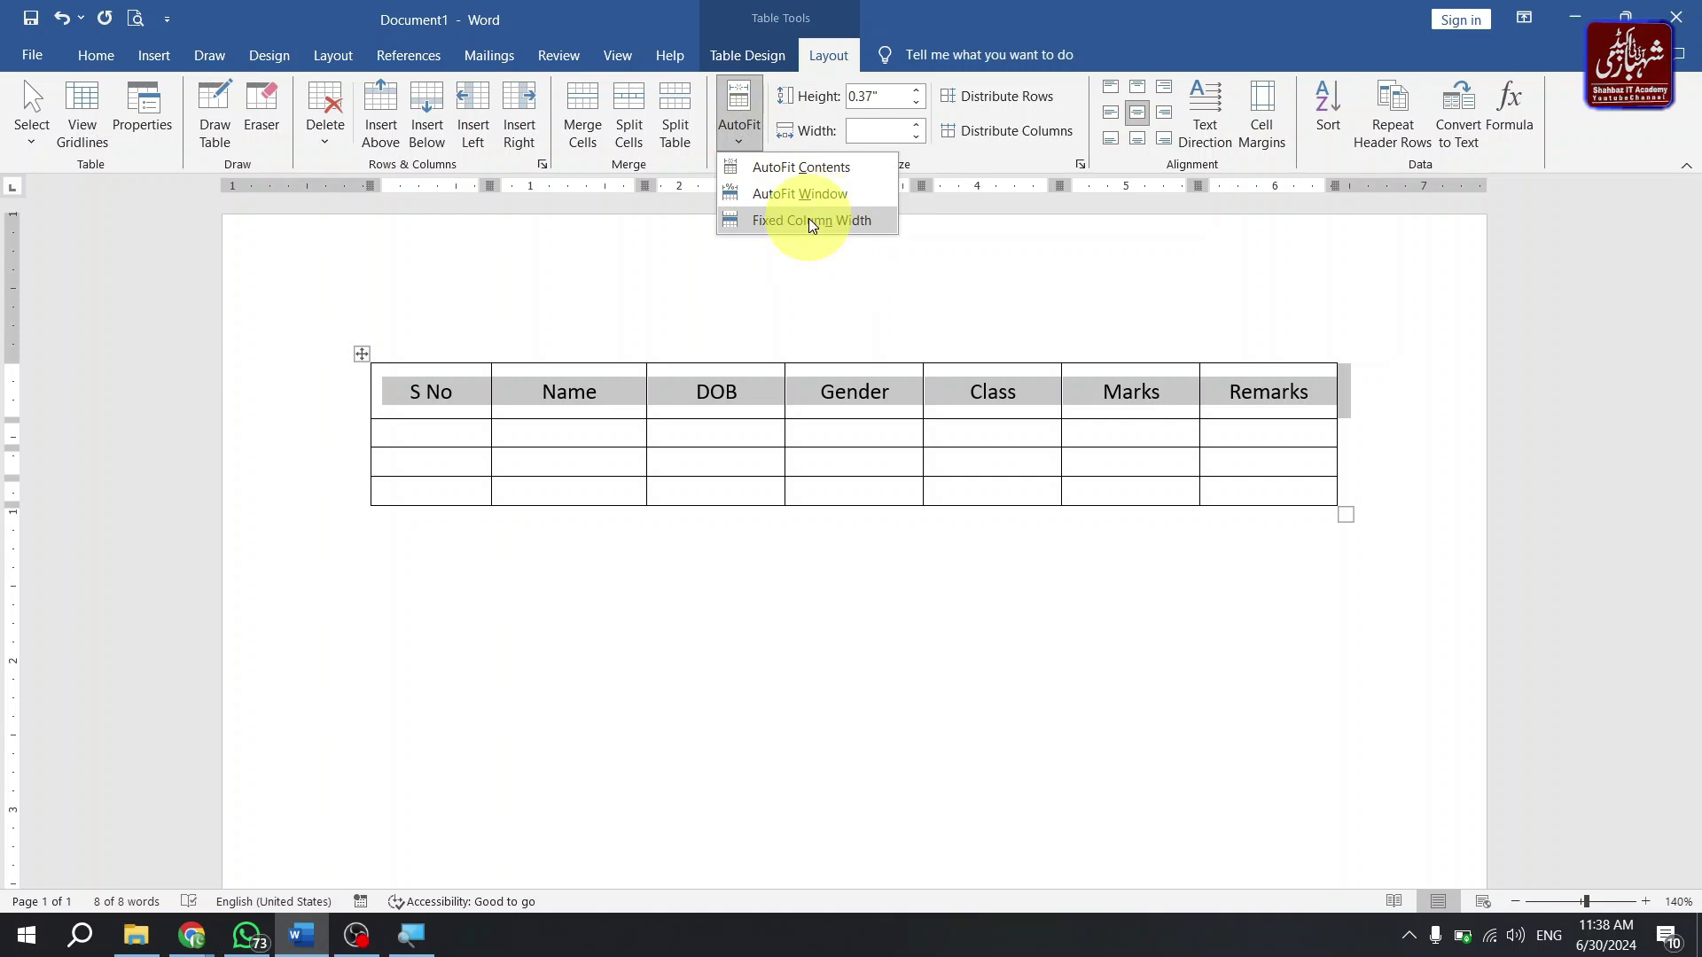
left_click(715, 392)
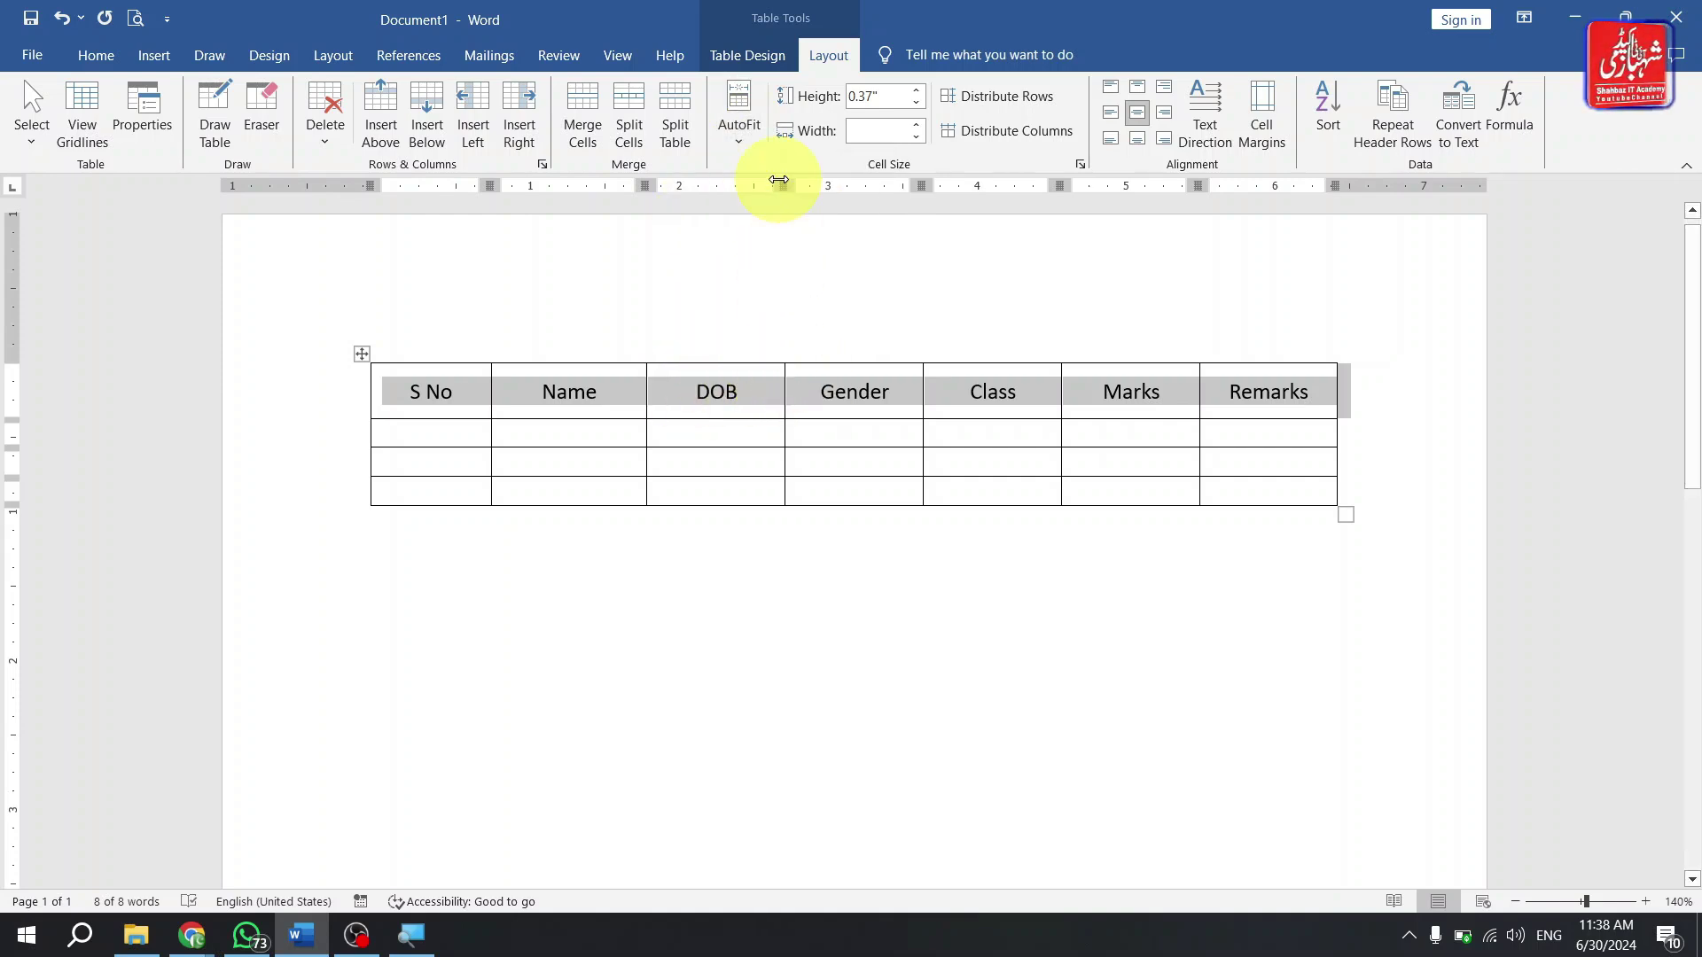
left_click(865, 127)
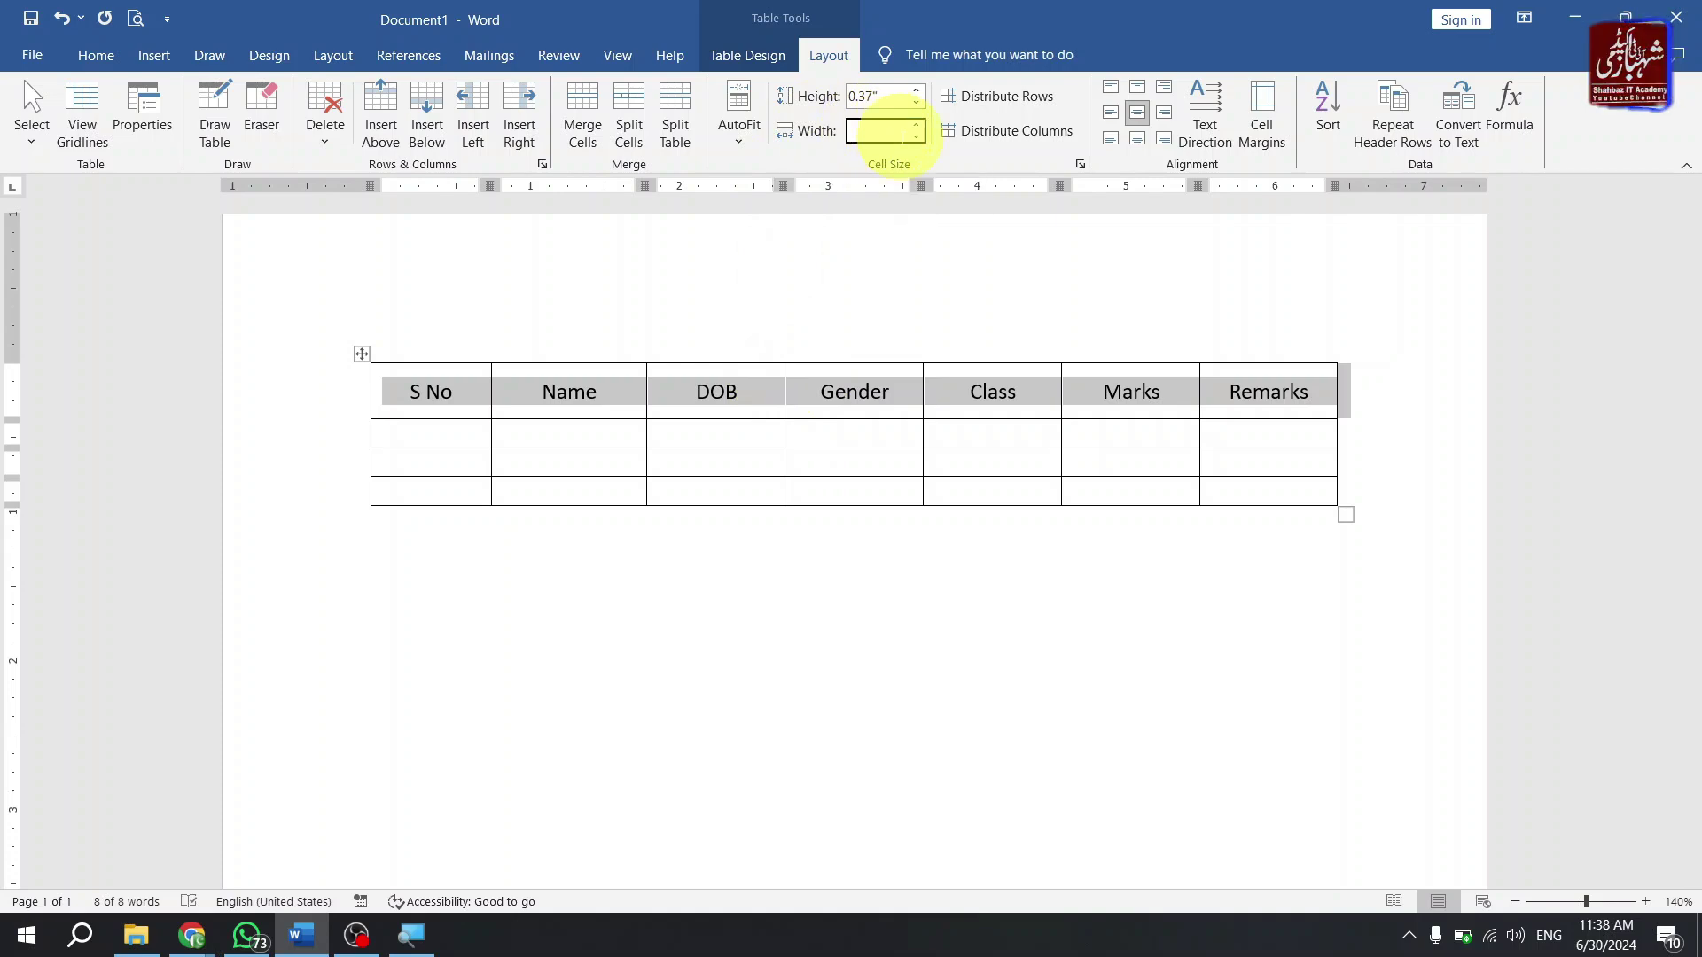
left_click(711, 388)
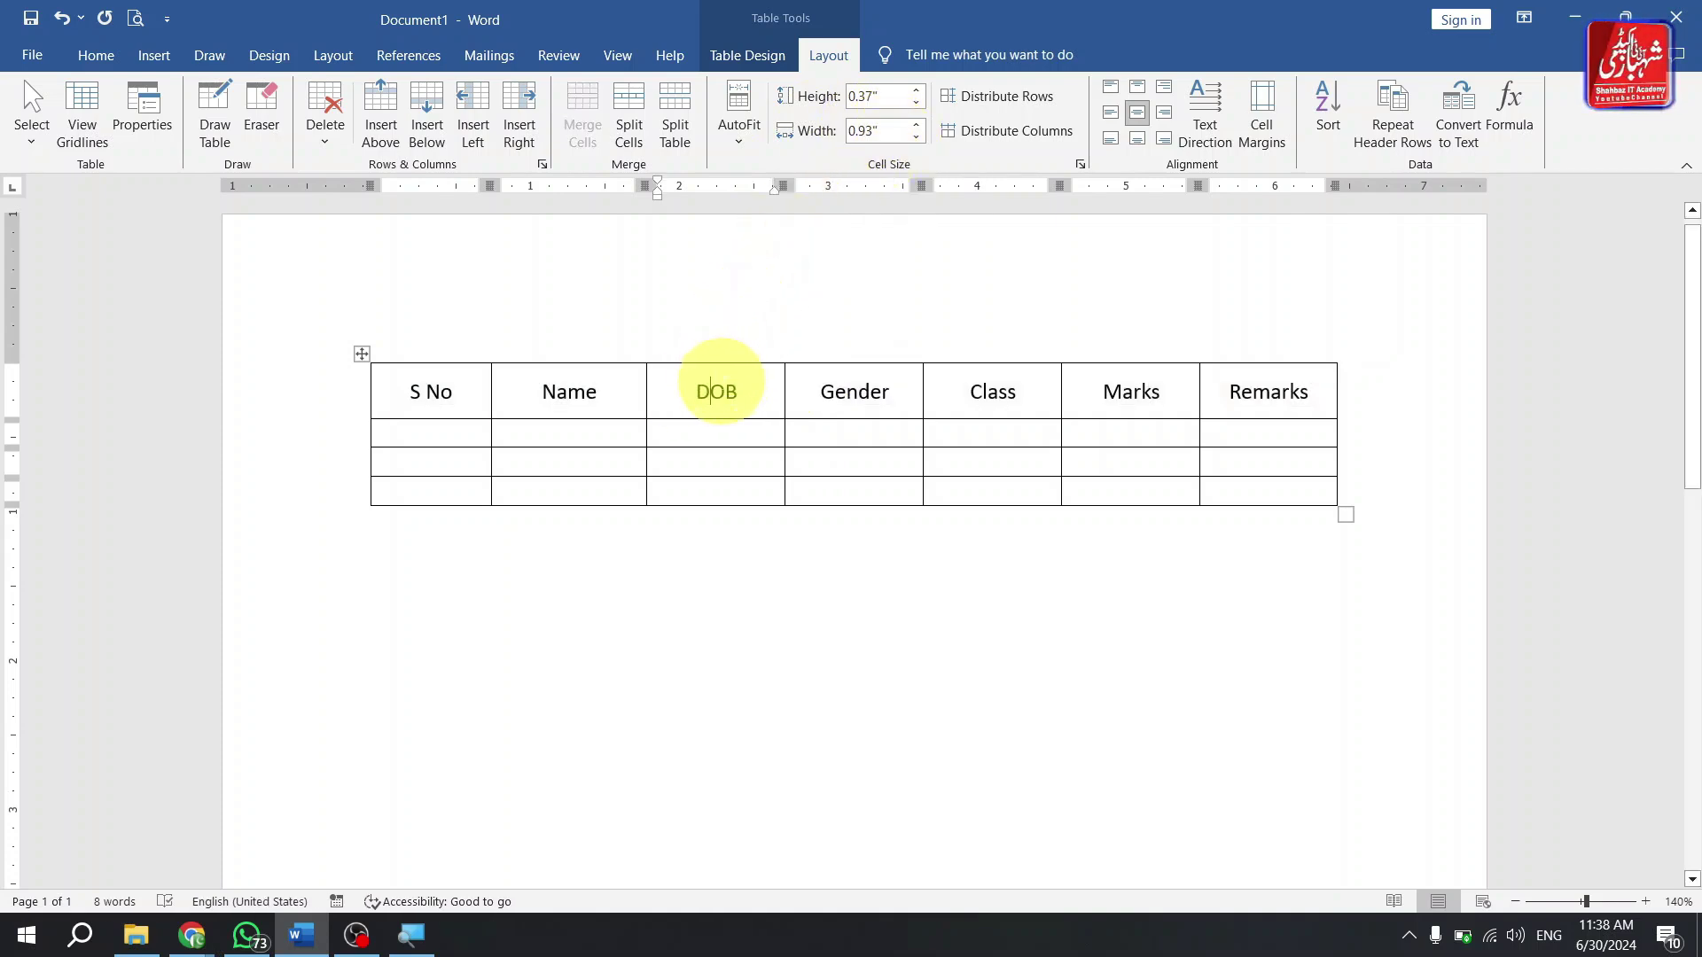
- Fit the DOB column to its text and shift its border with Gender to narrow it to about 0.45"
double_click(782, 385)
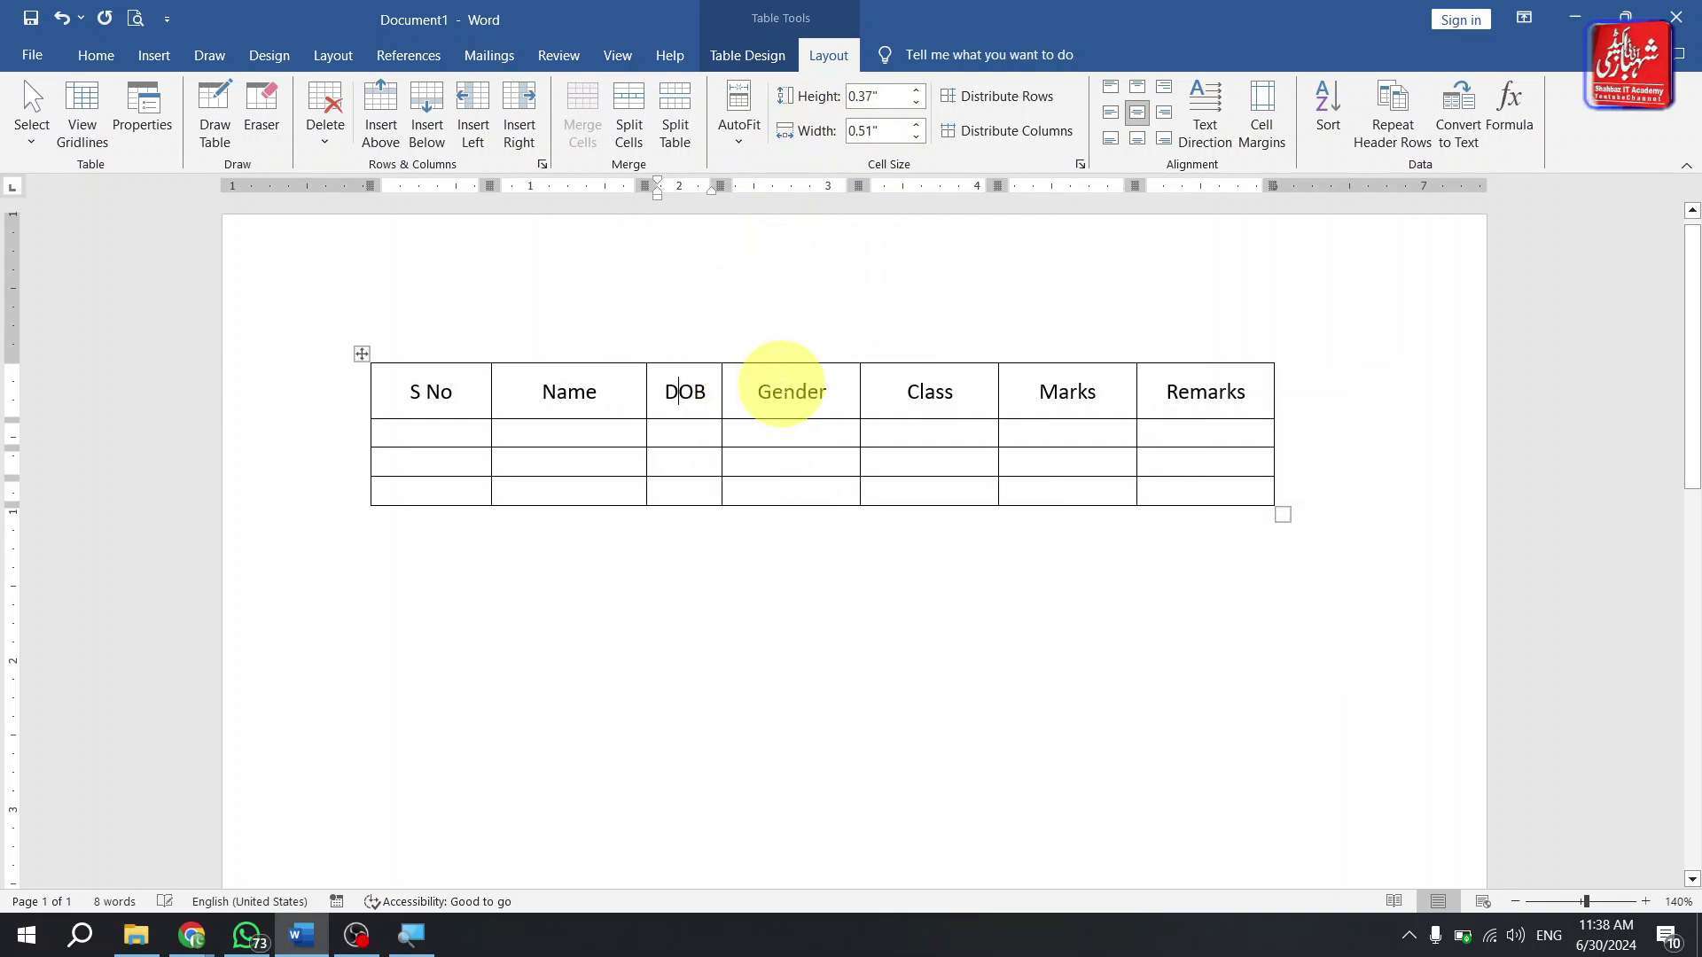
left_click(706, 391)
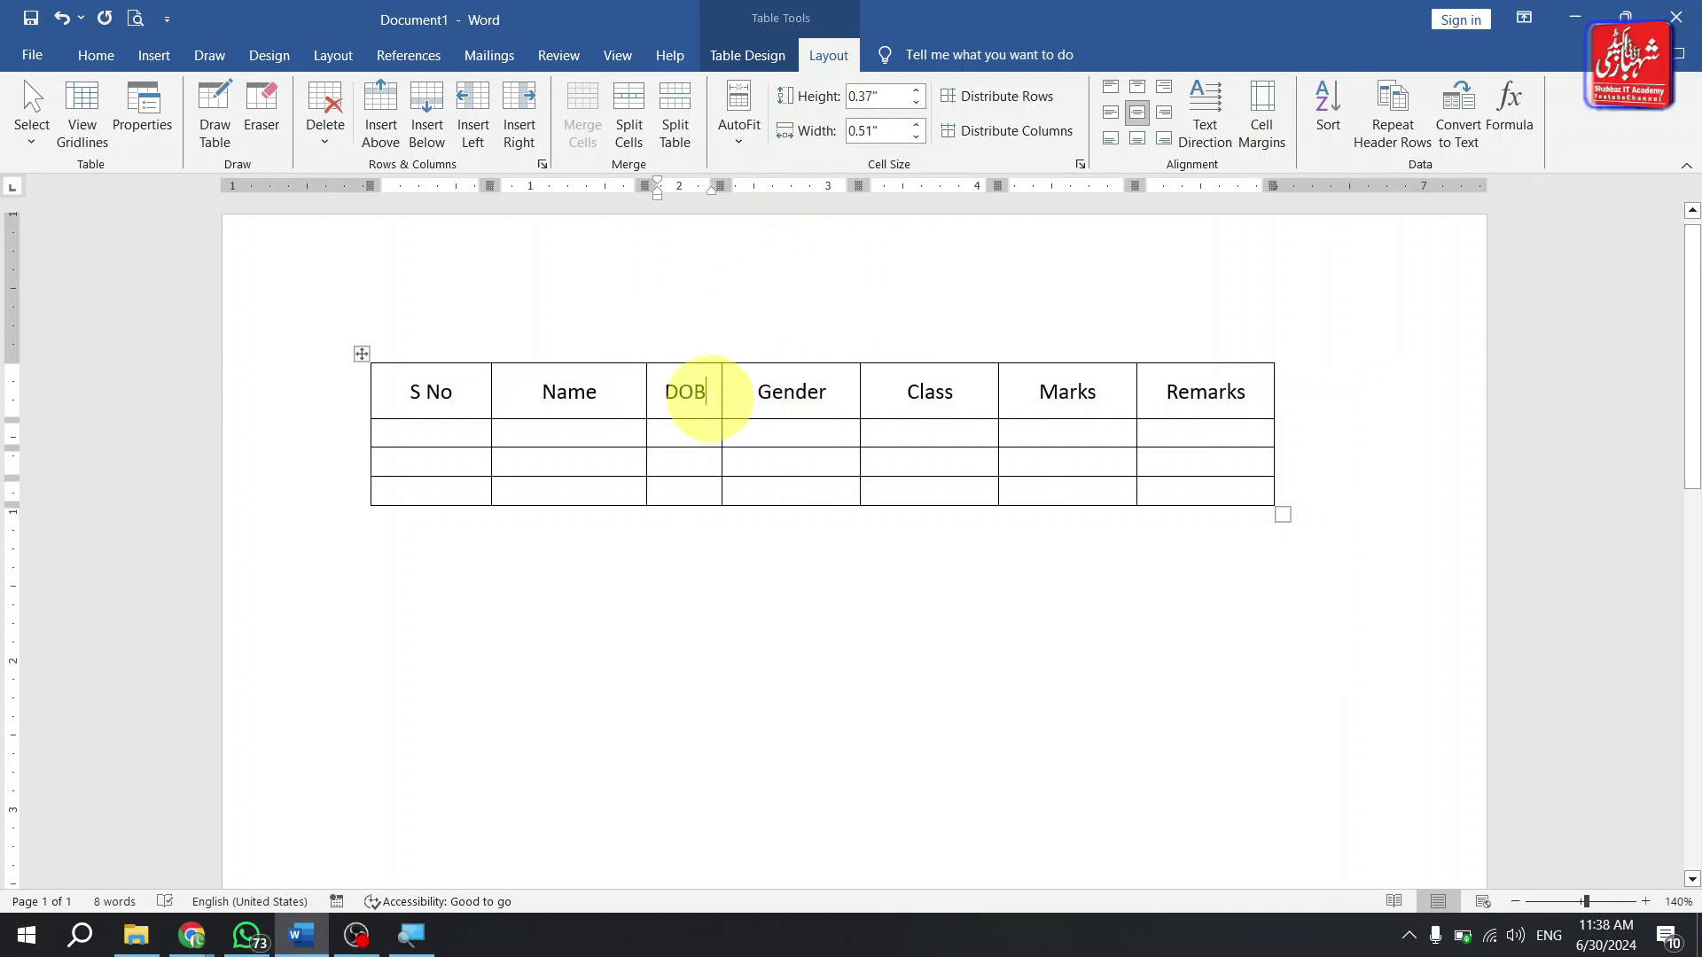
left_click_drag(707, 391, 754, 392)
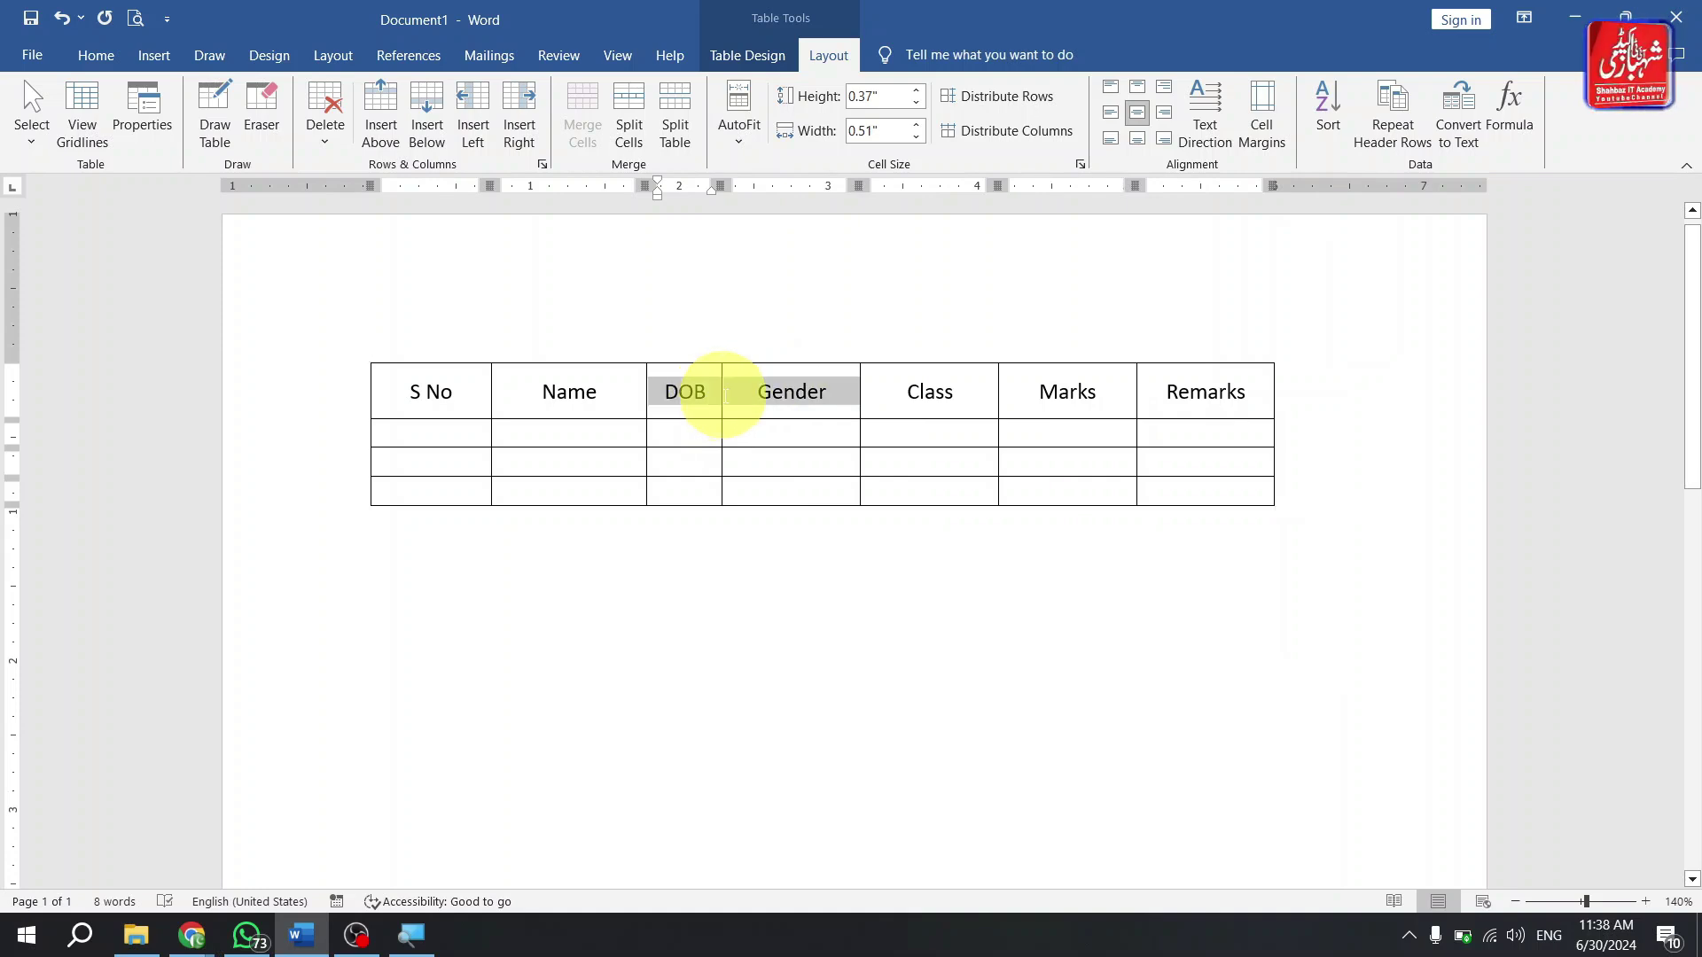
left_click(651, 401)
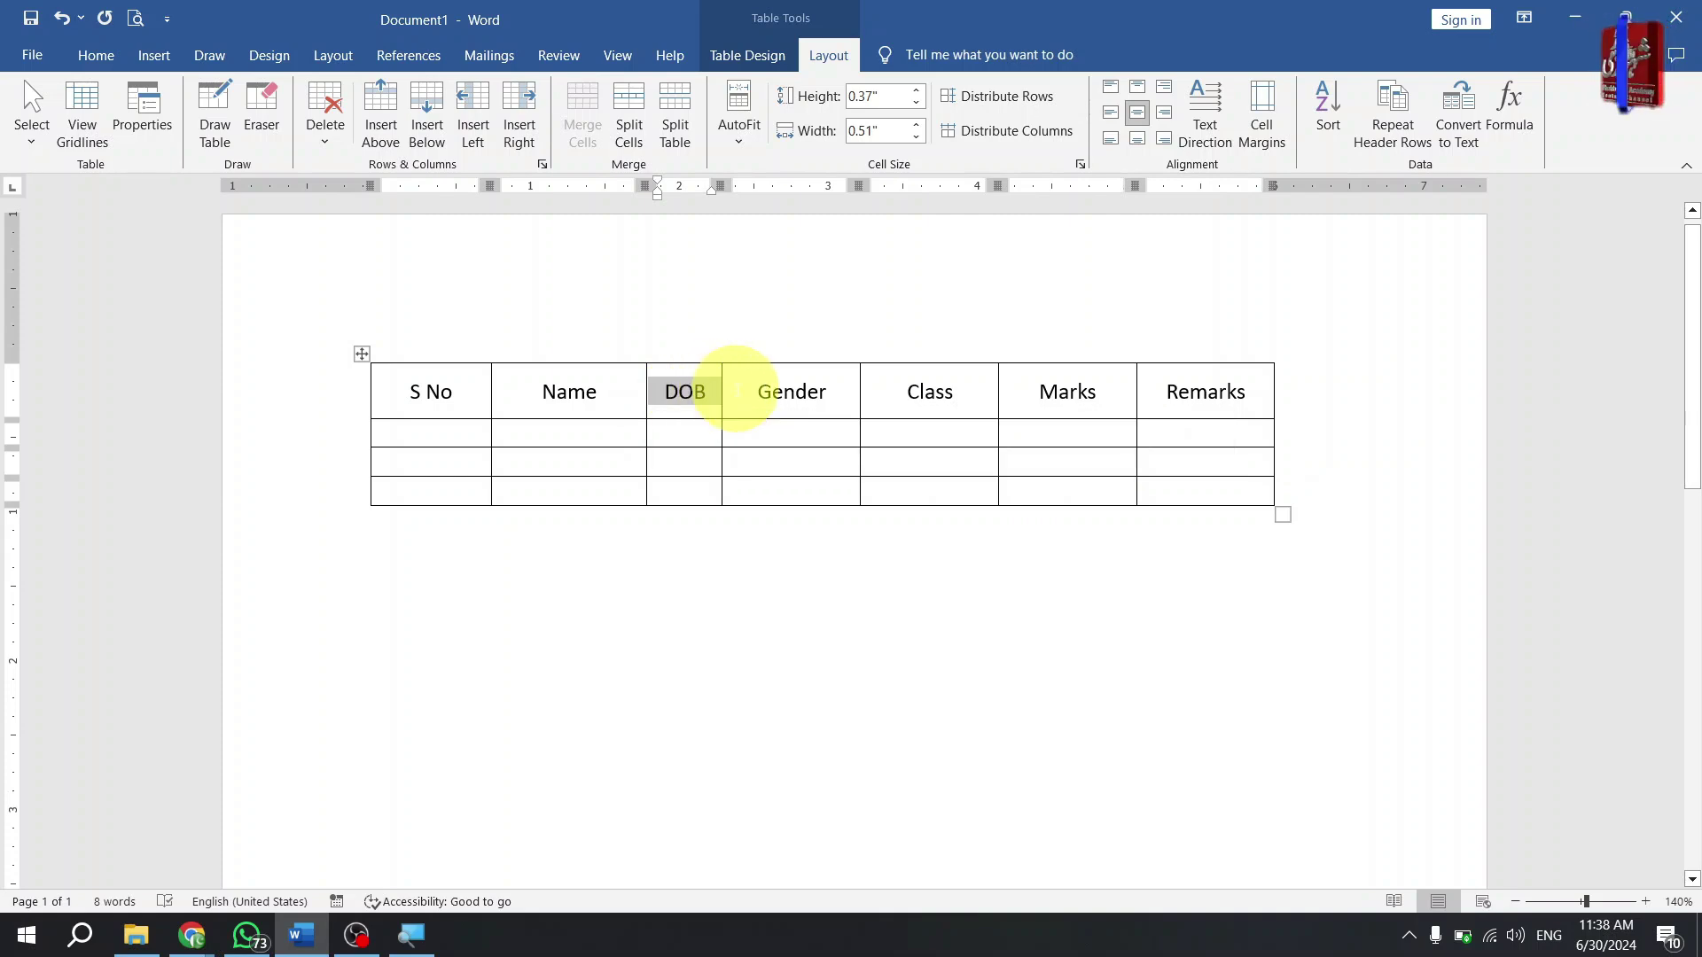
left_click(738, 392)
left_click_drag(722, 404, 714, 403)
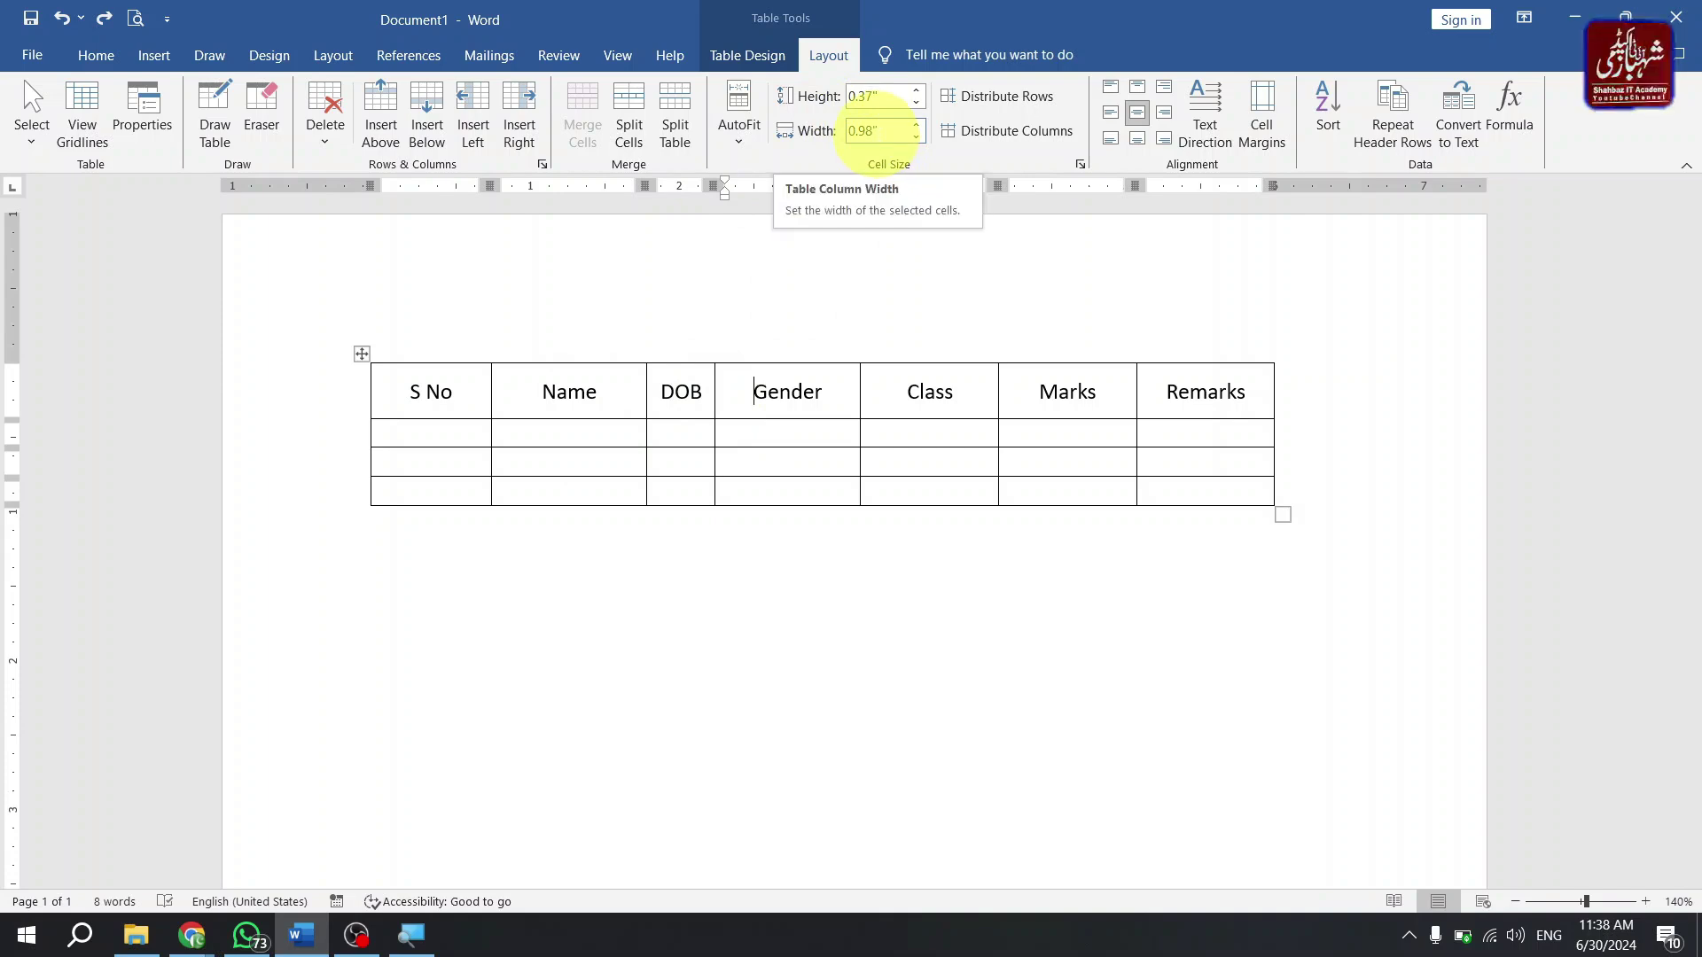
- Set the Gender column's width to 0.96"
left_click(877, 132)
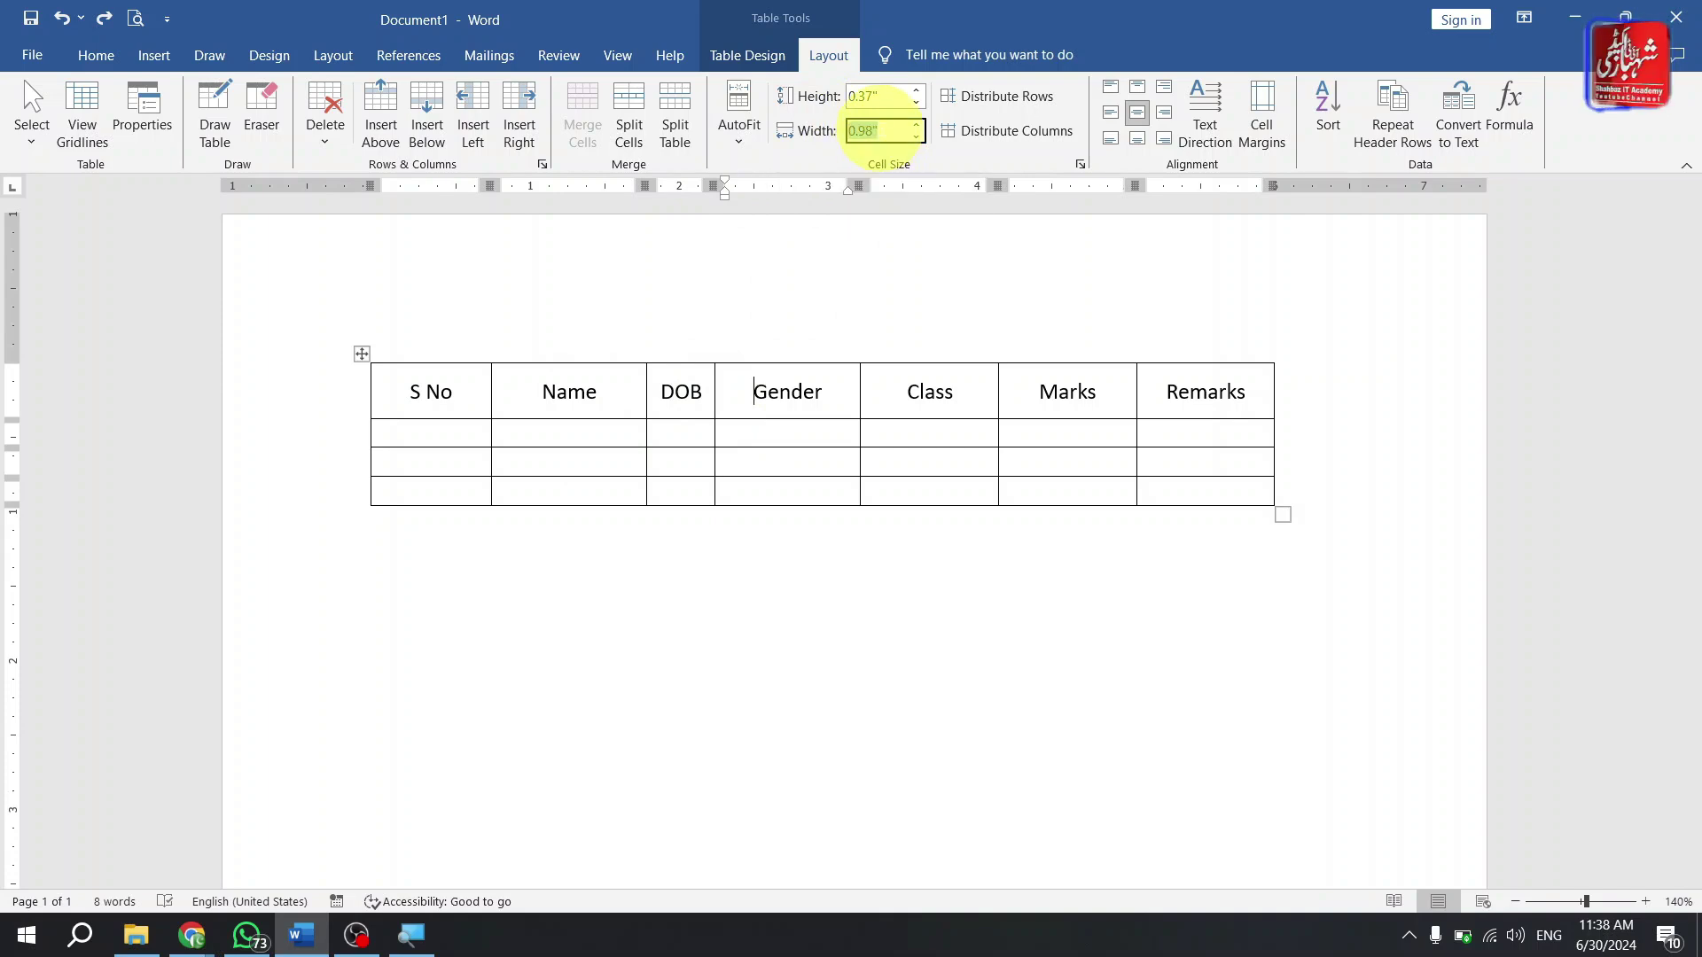
key("BackSpace")
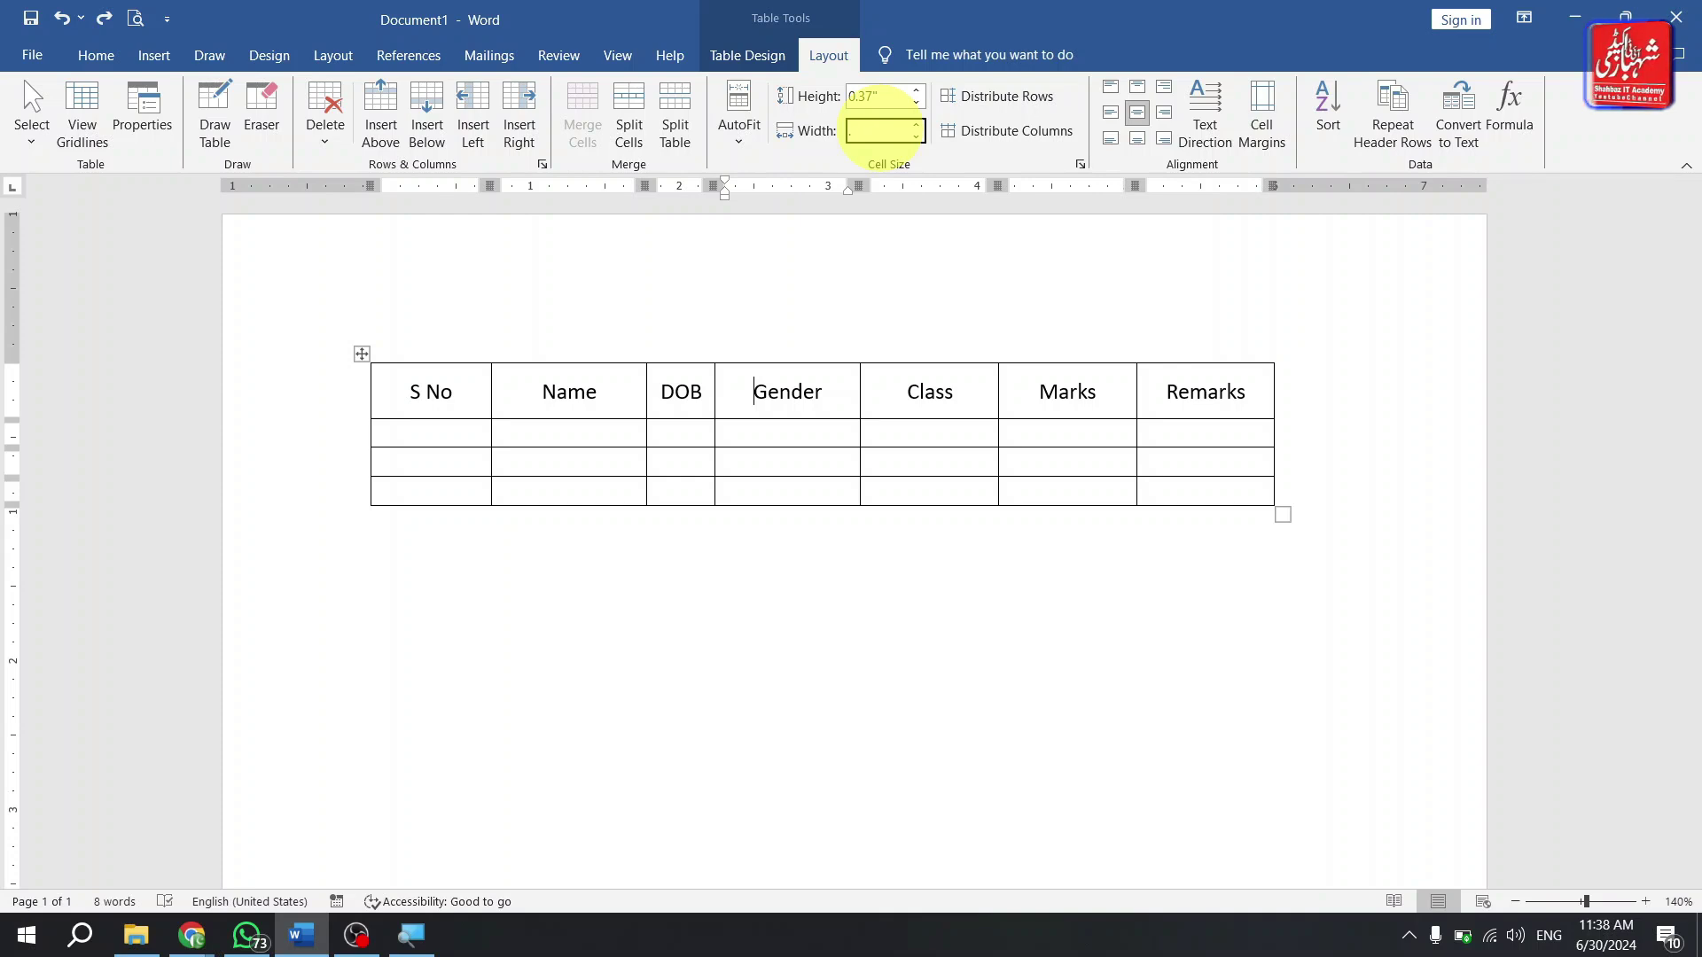
type(".96")
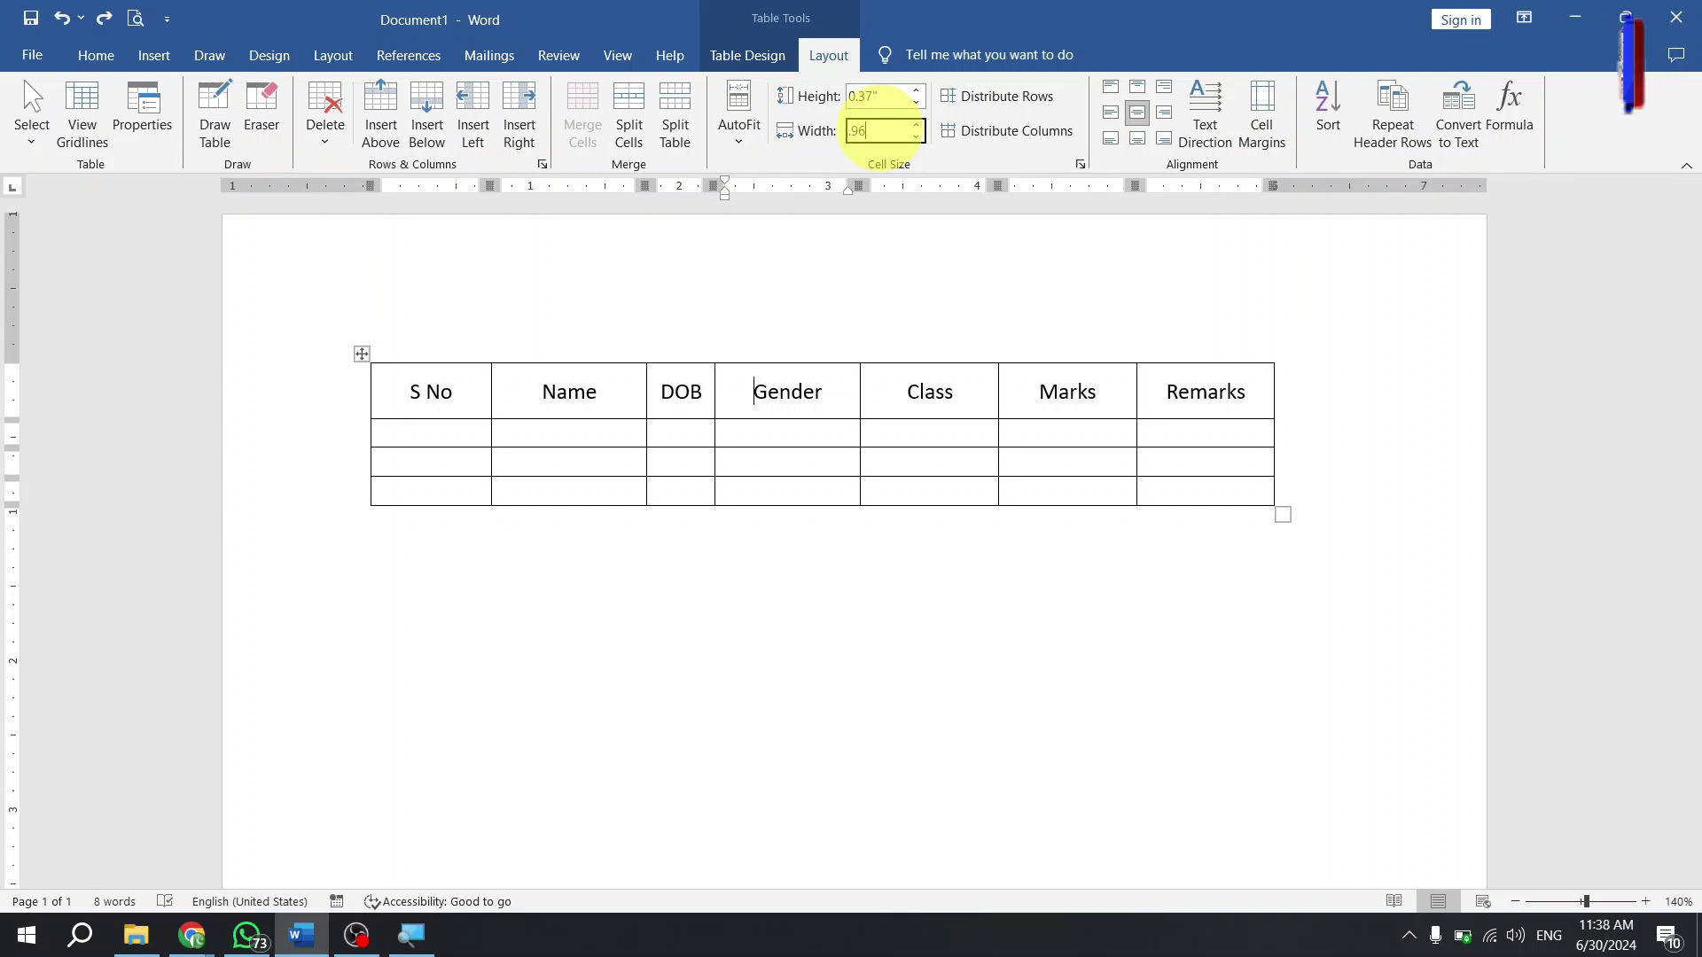
key("Return")
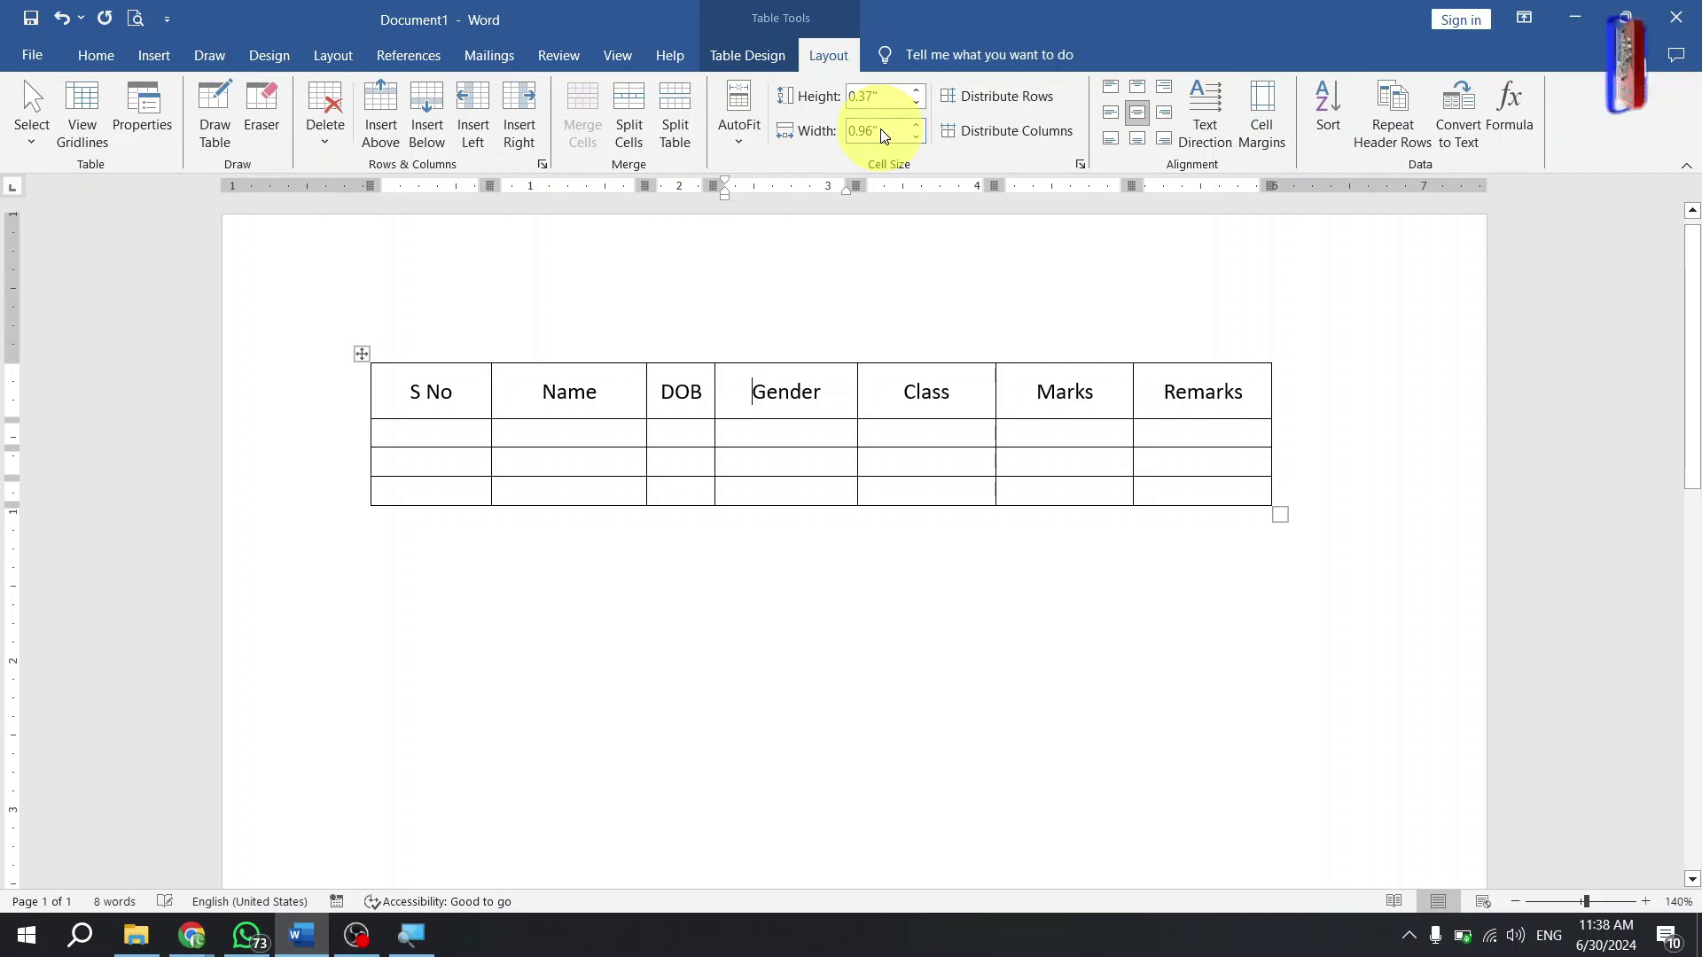
- Try a much narrower width for the DOB column and undo the change
left_click(694, 355)
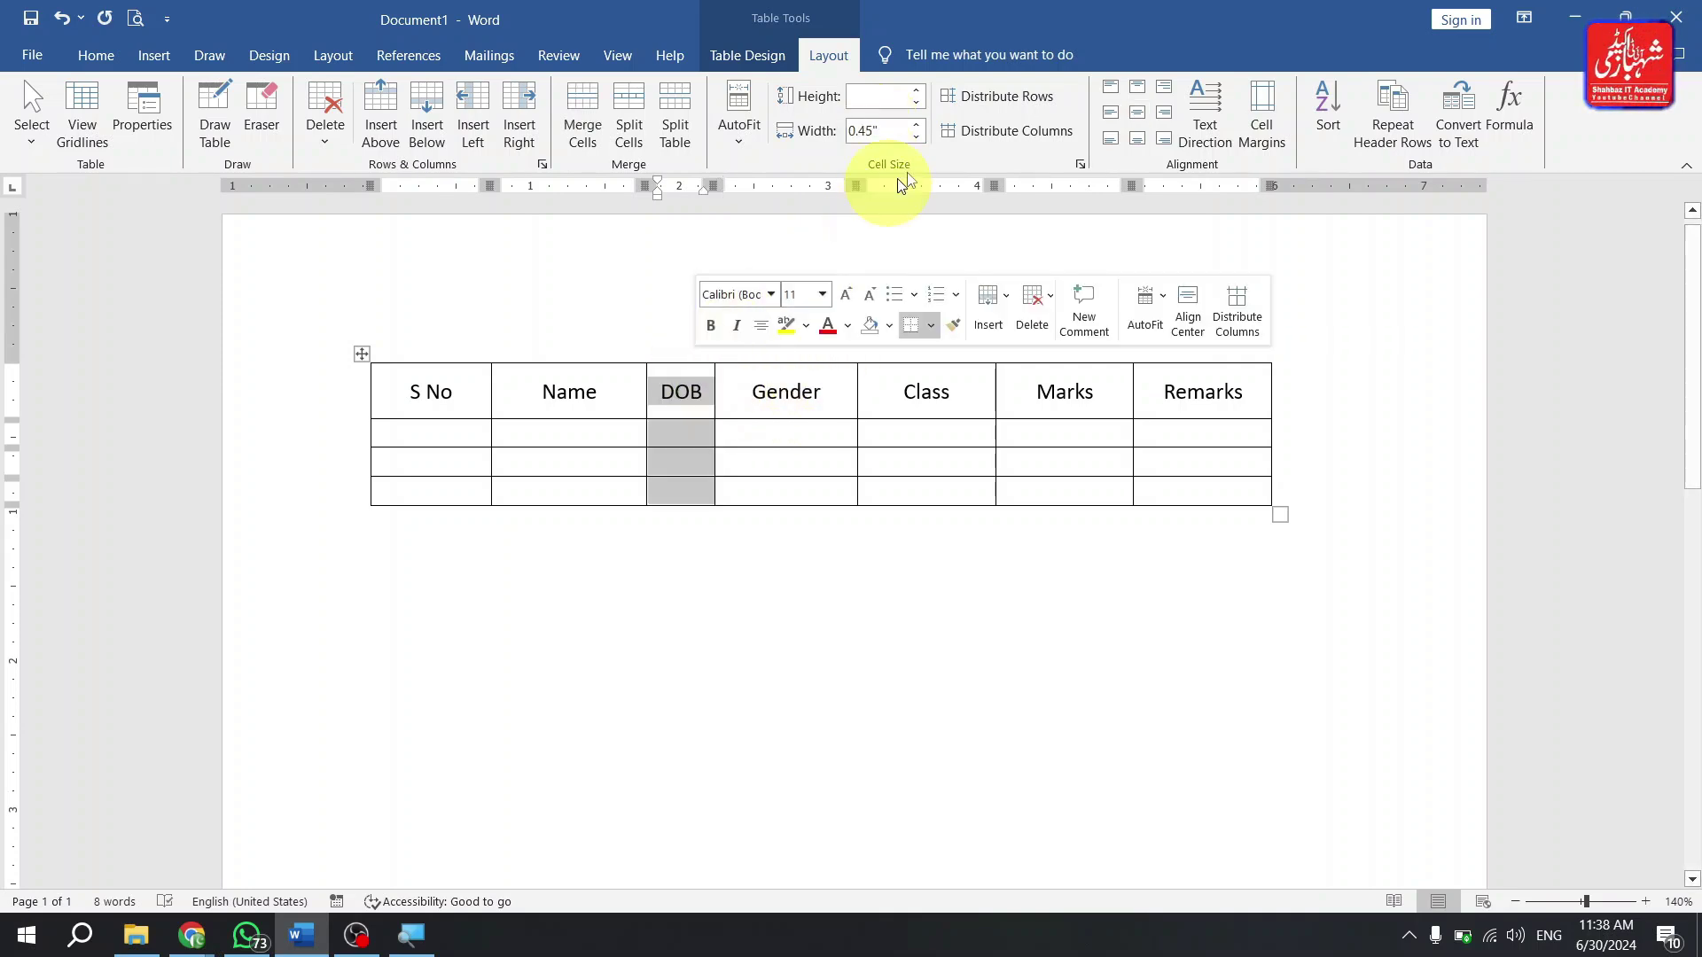
left_click(889, 133)
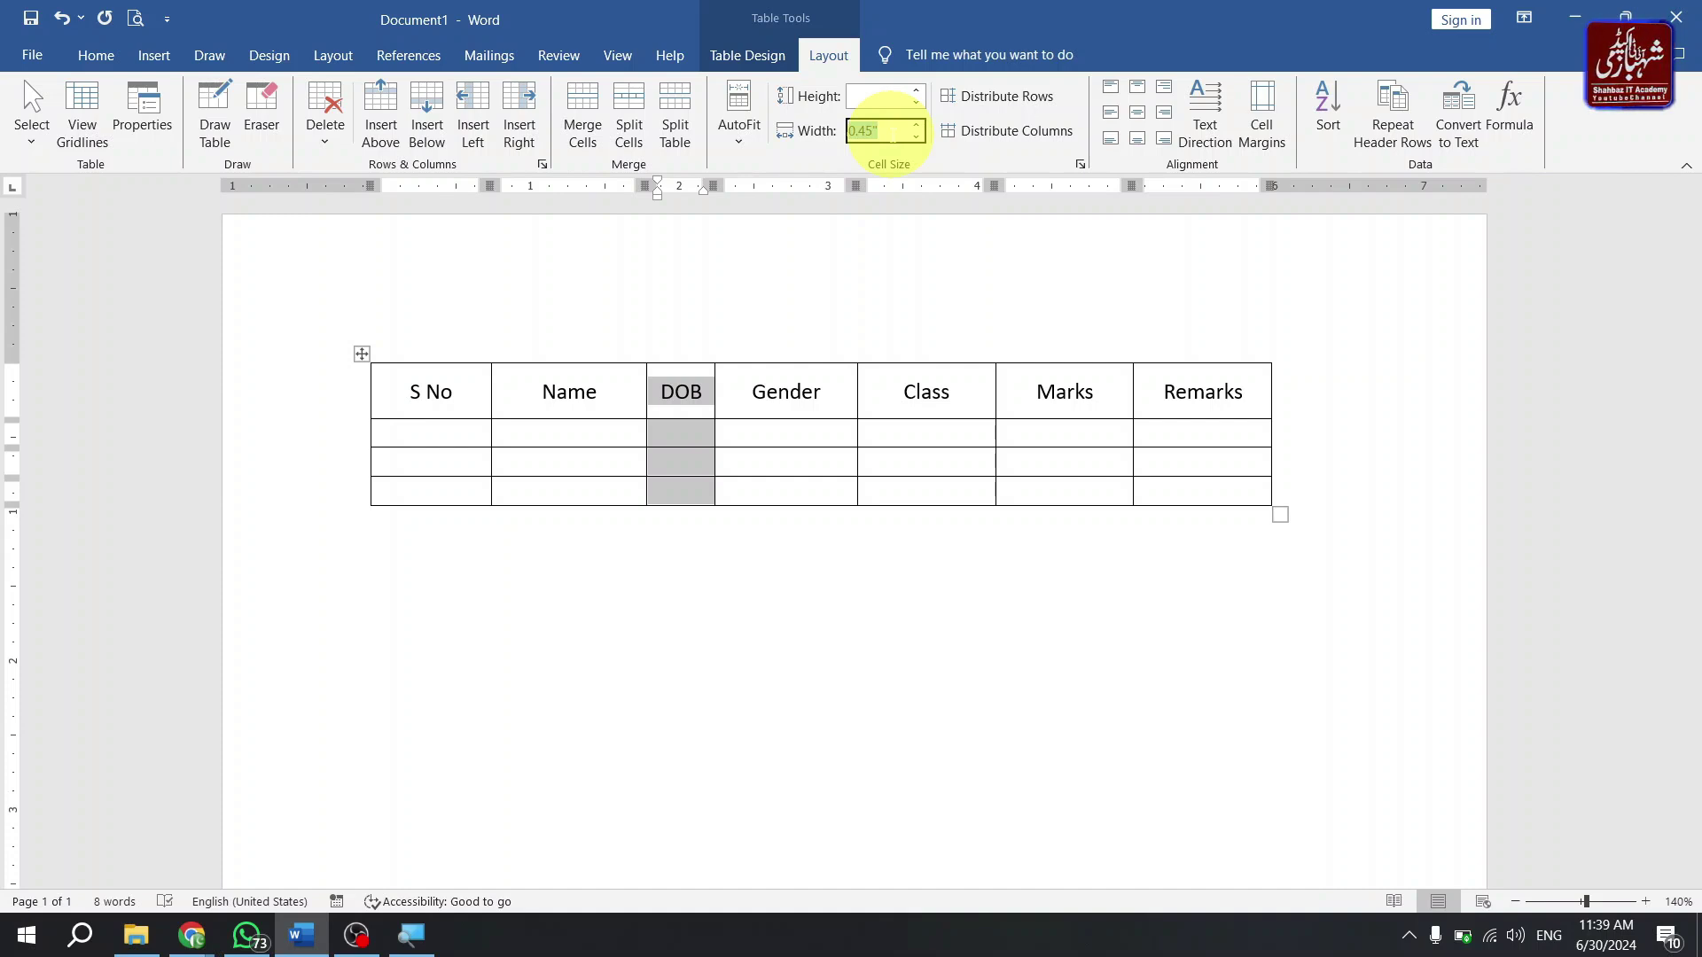
key("BackSpace")
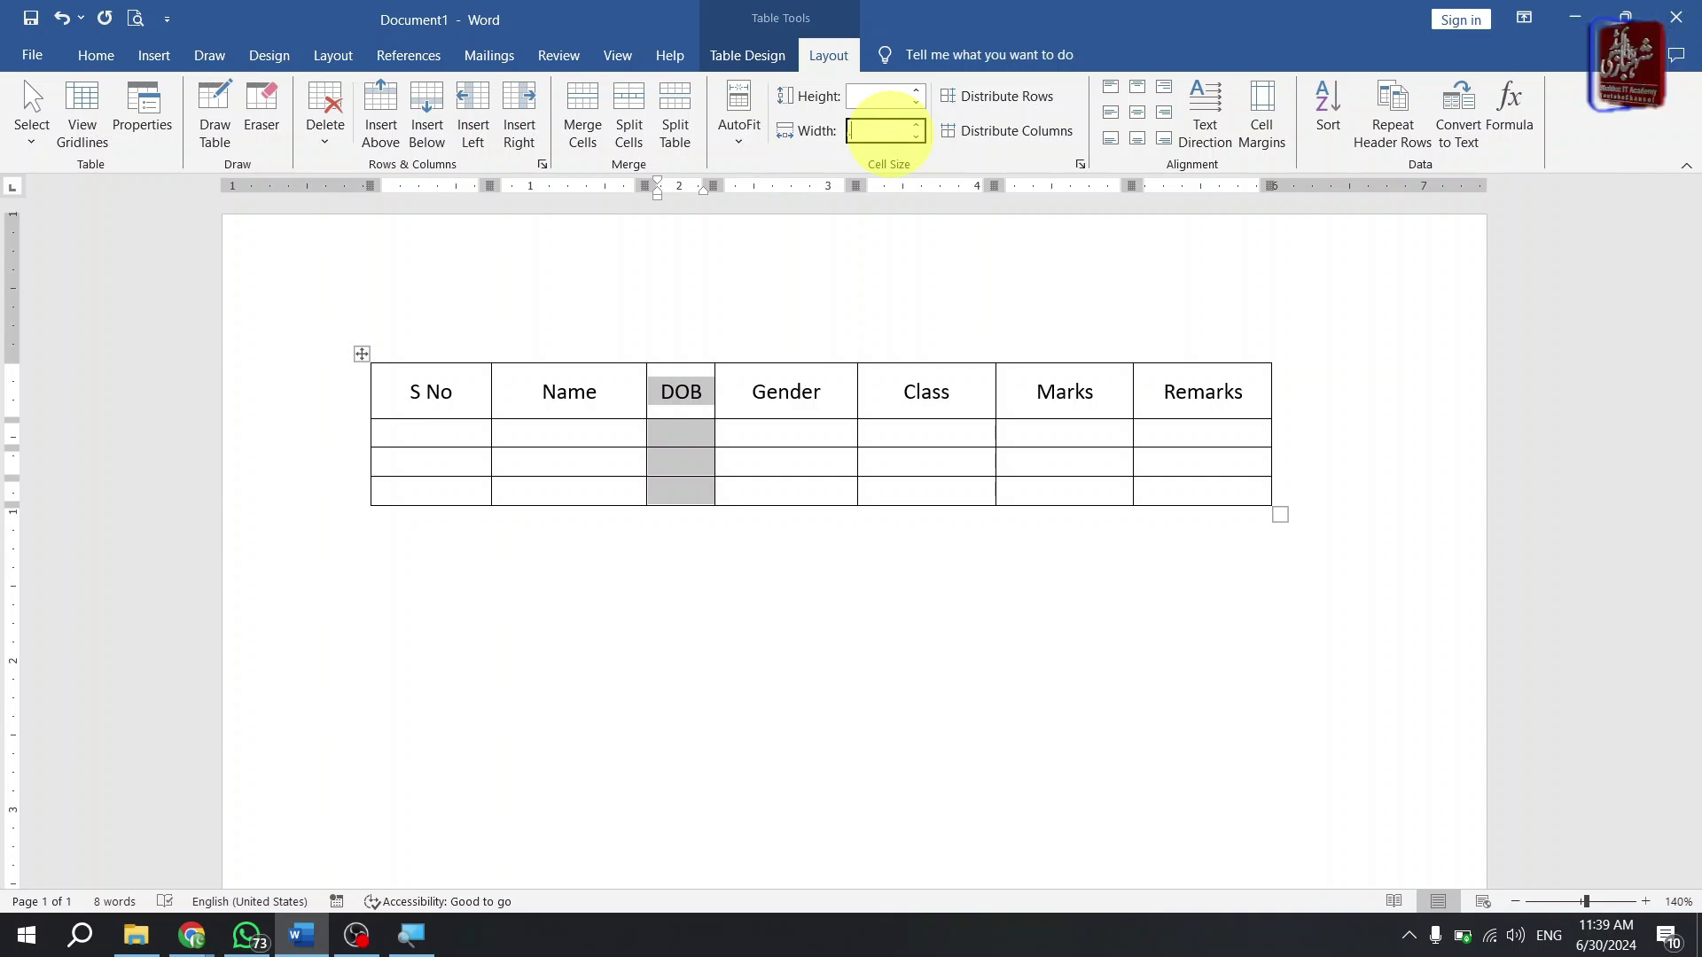
left_click(786, 393)
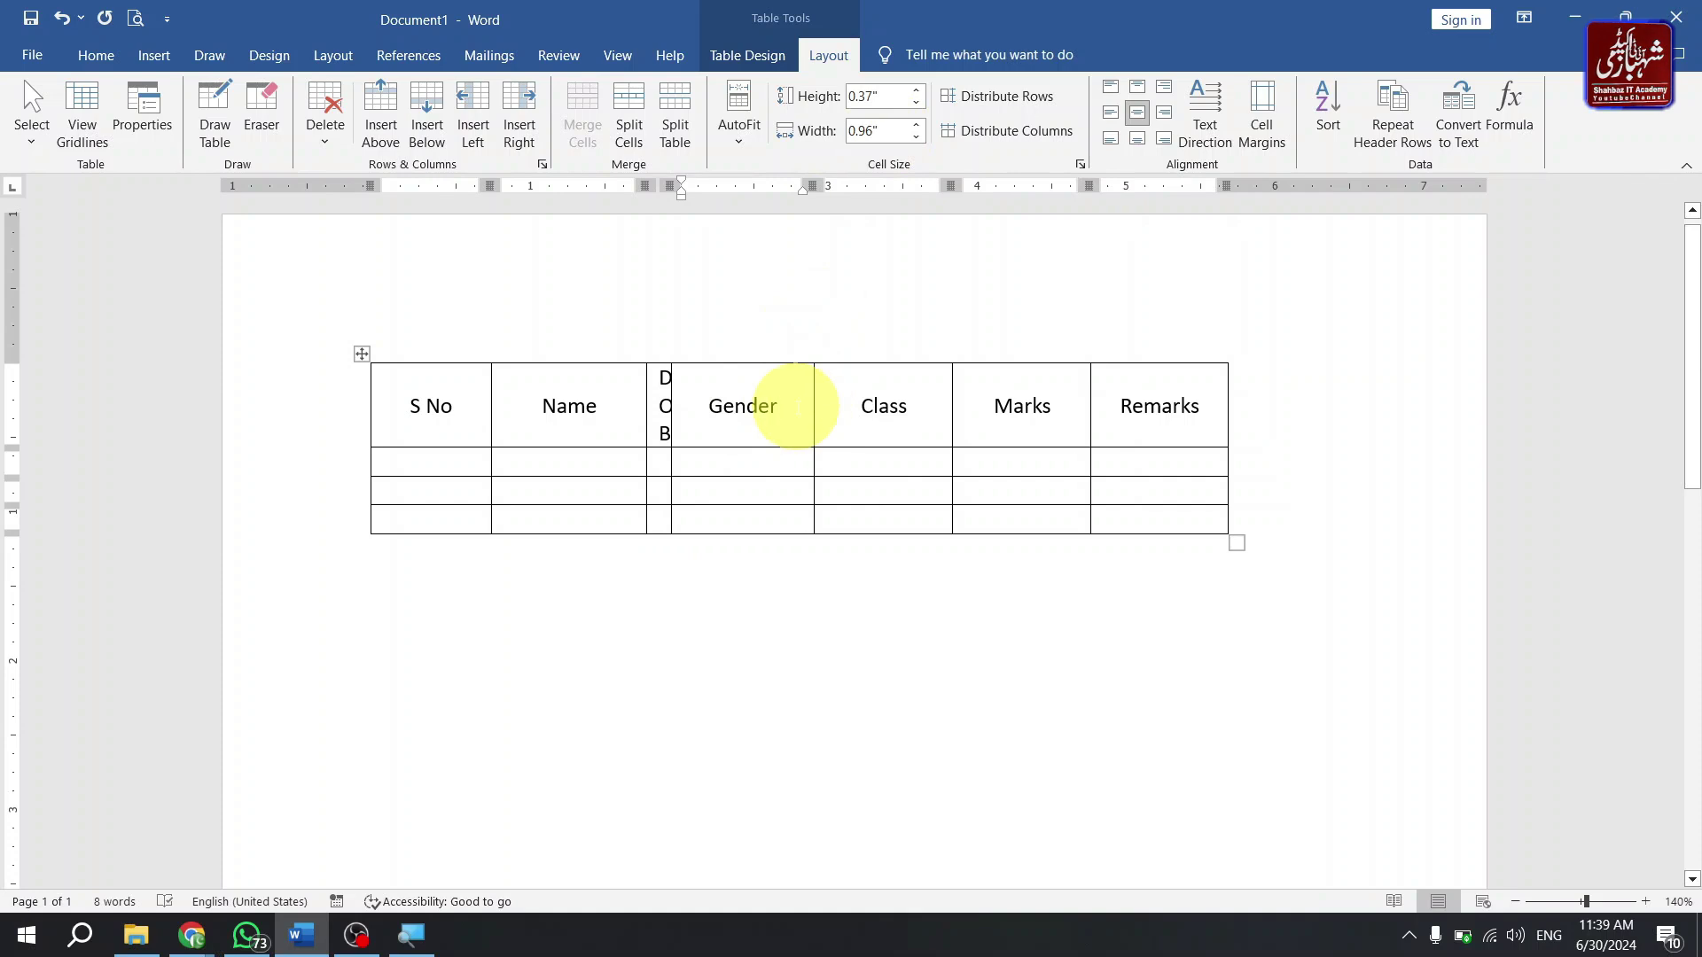
key("ctrl+z")
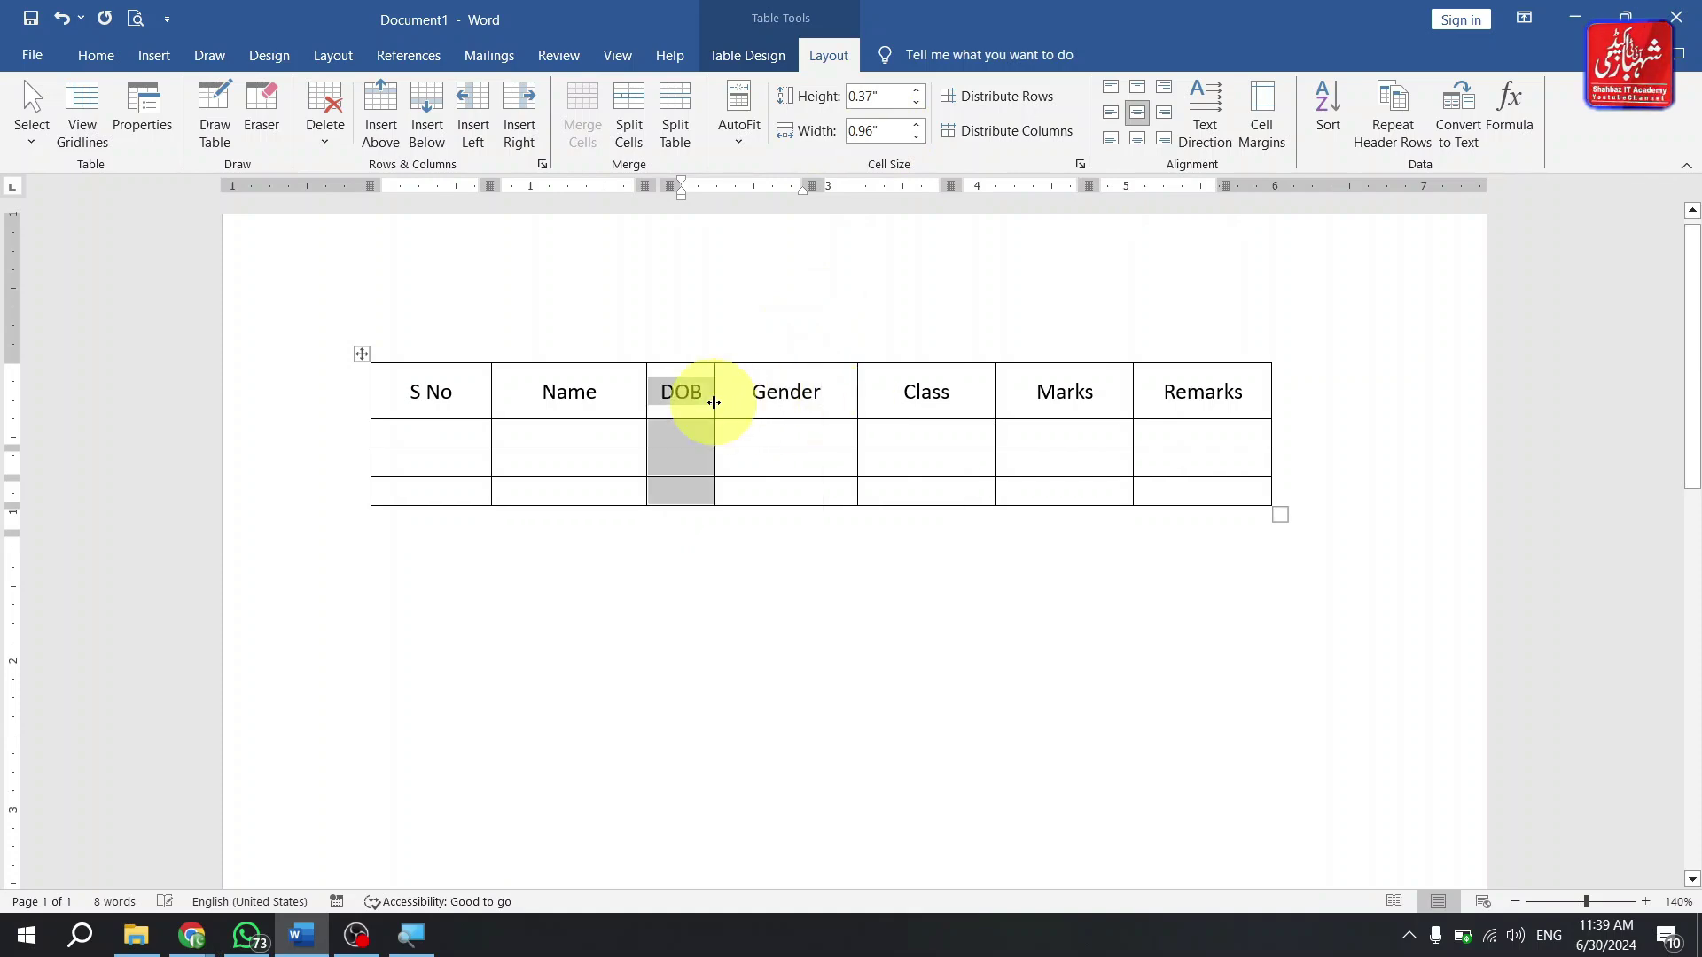
- Select the whole DOB column and set its width to 0.3"
left_click(676, 395)
left_click(688, 373)
left_click(686, 361)
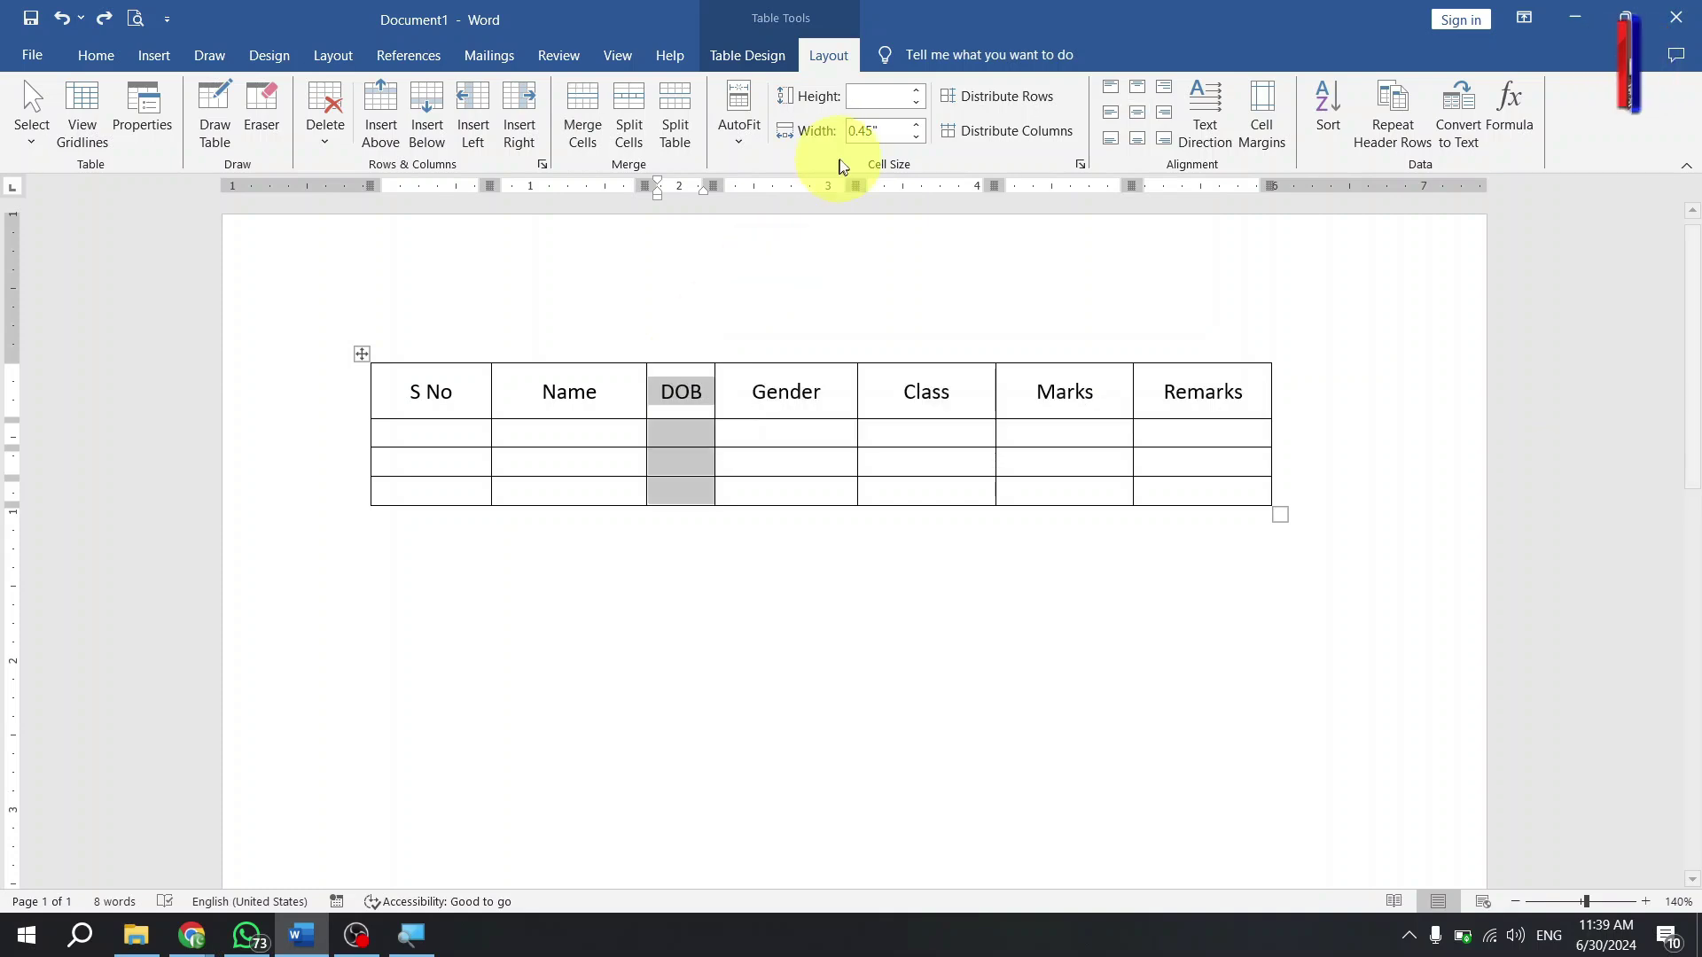
left_click(891, 131)
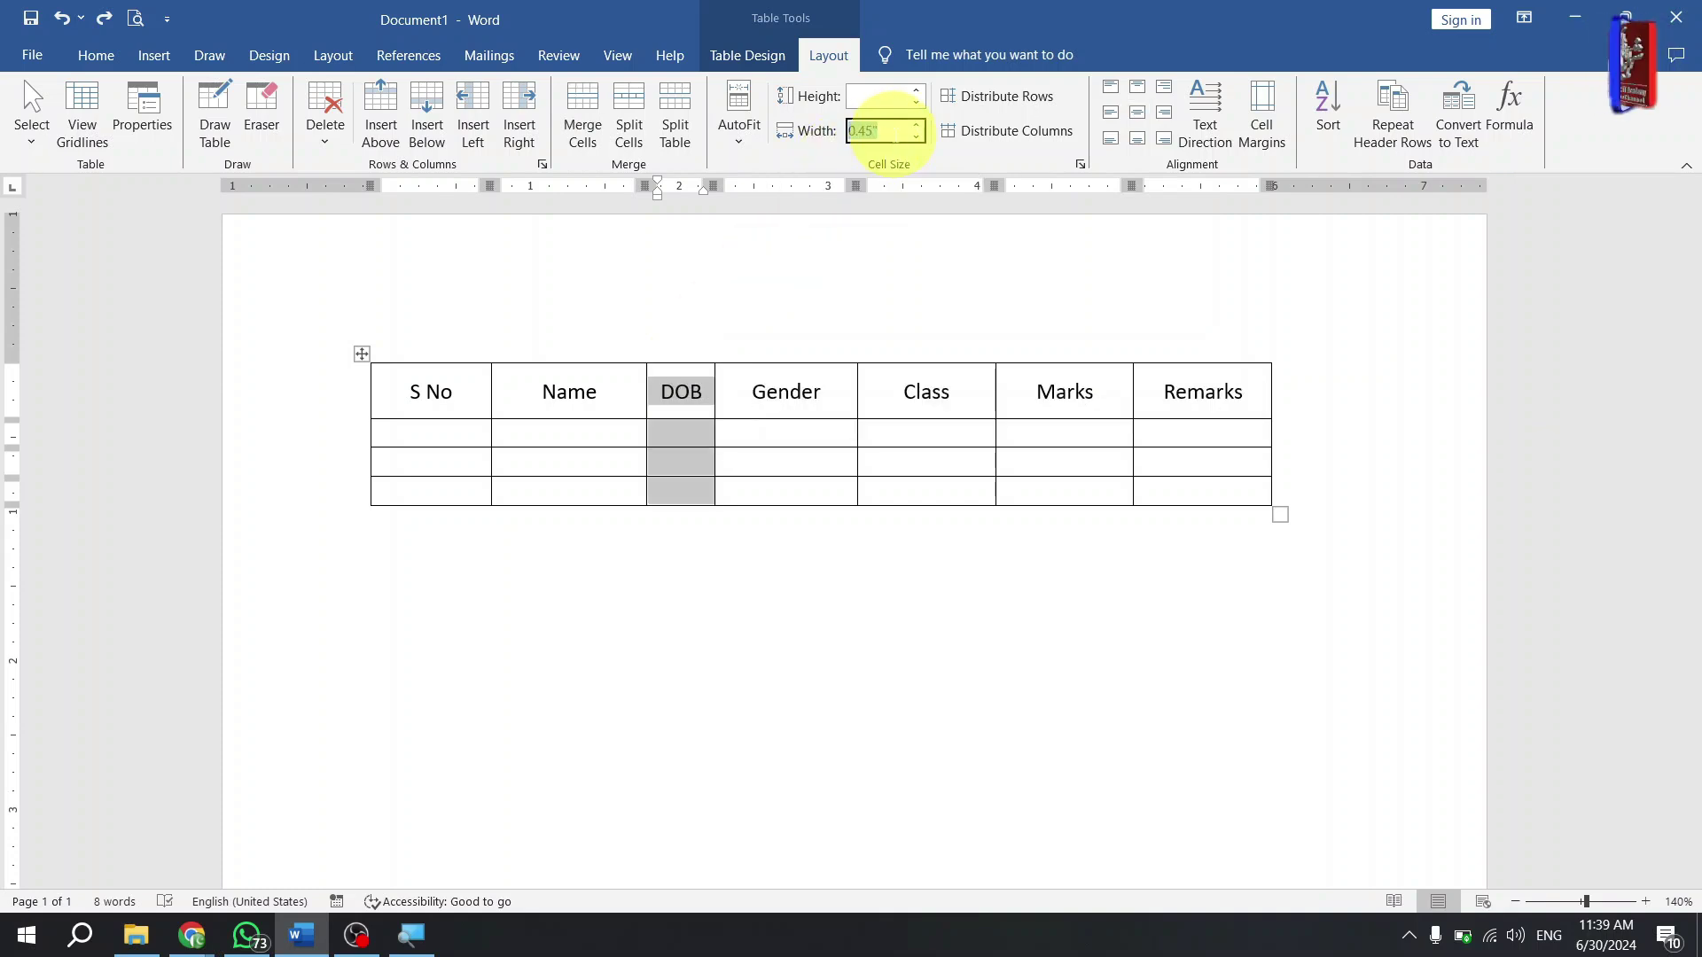
key("BackSpace")
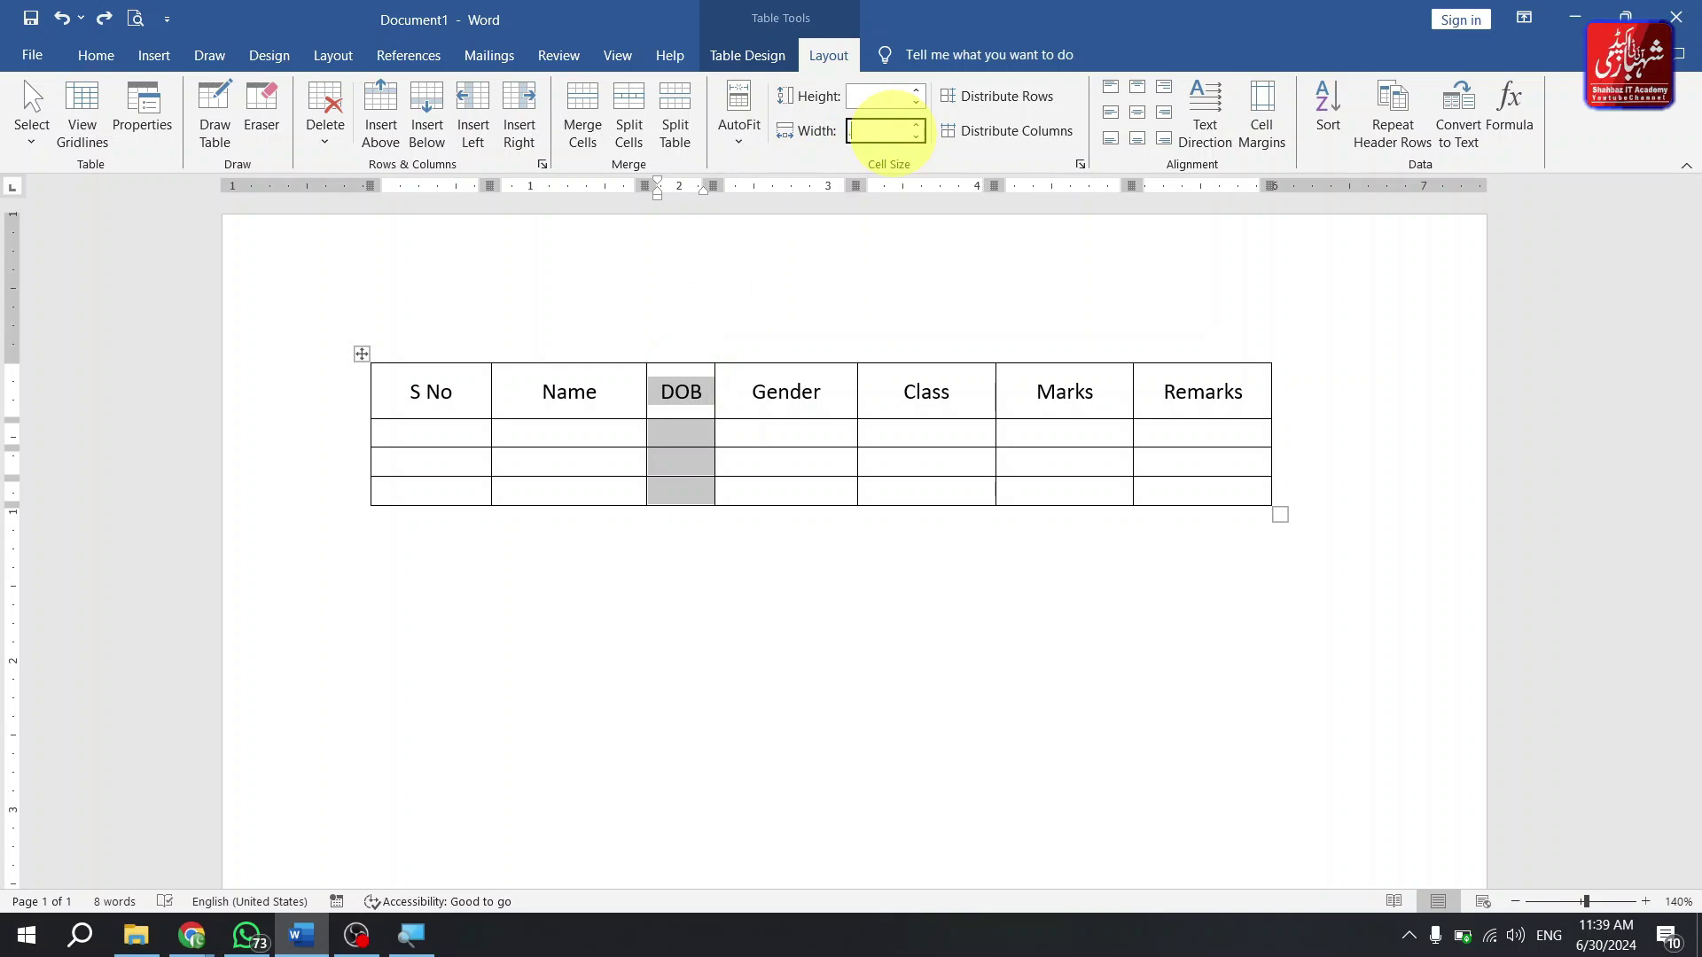
type("3")
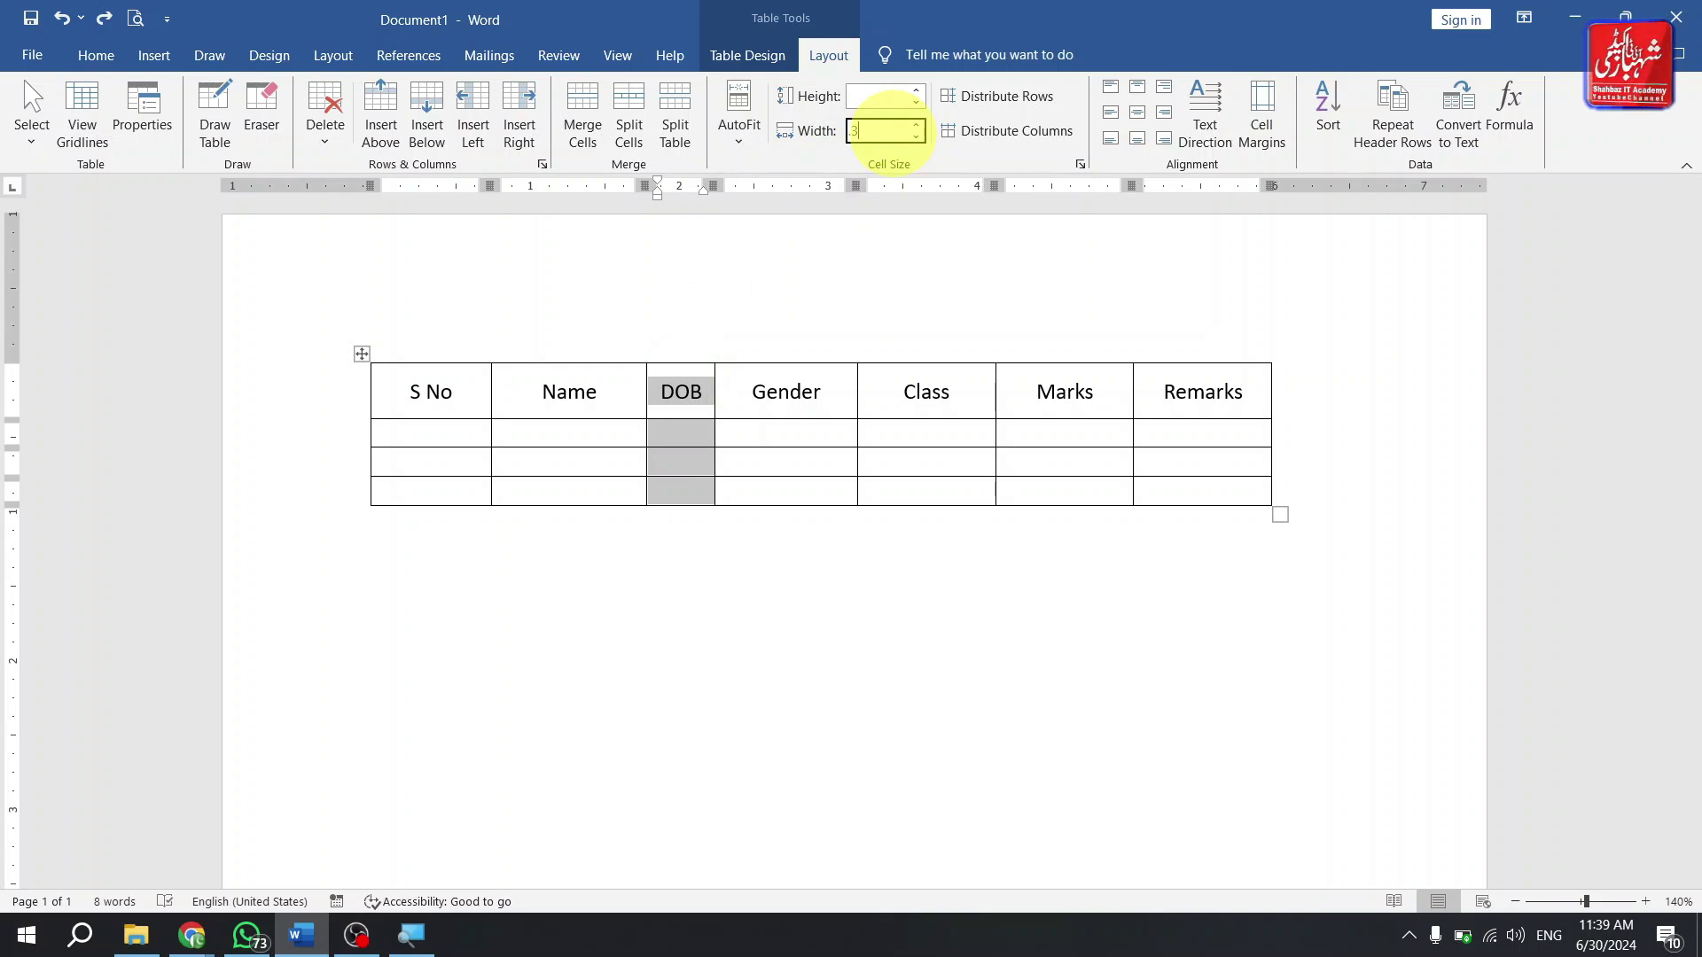
key("Return")
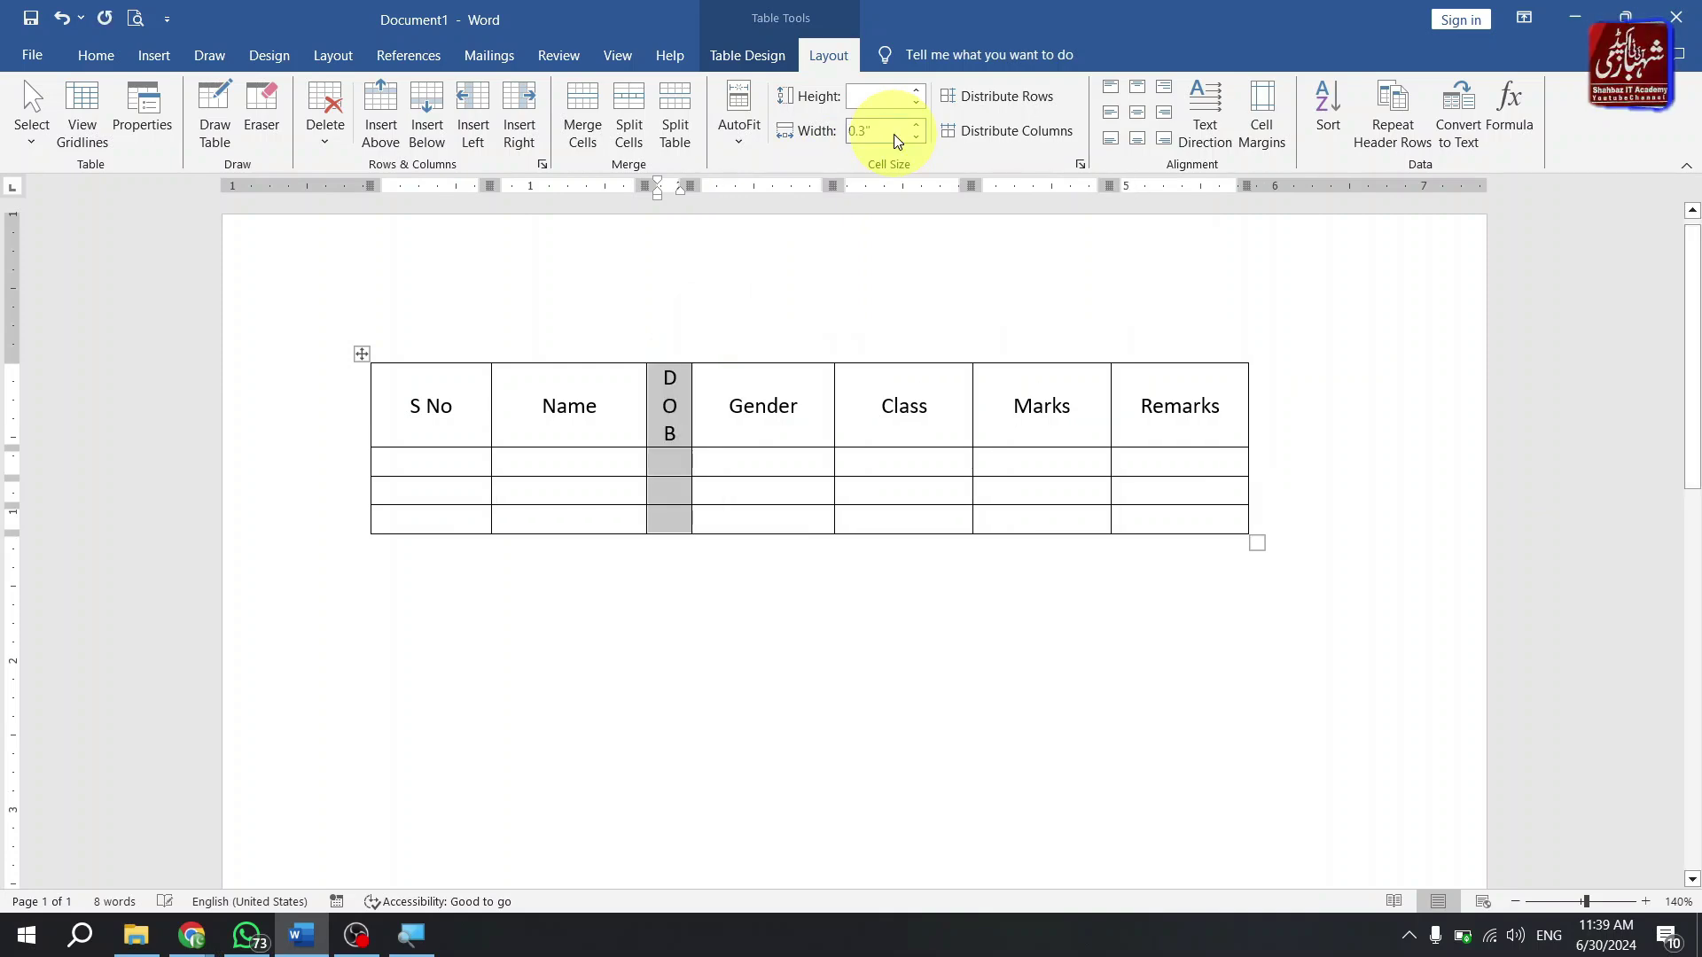
- Widen the selected DOB column to 0.35" and further to 0.36"
left_click(889, 131)
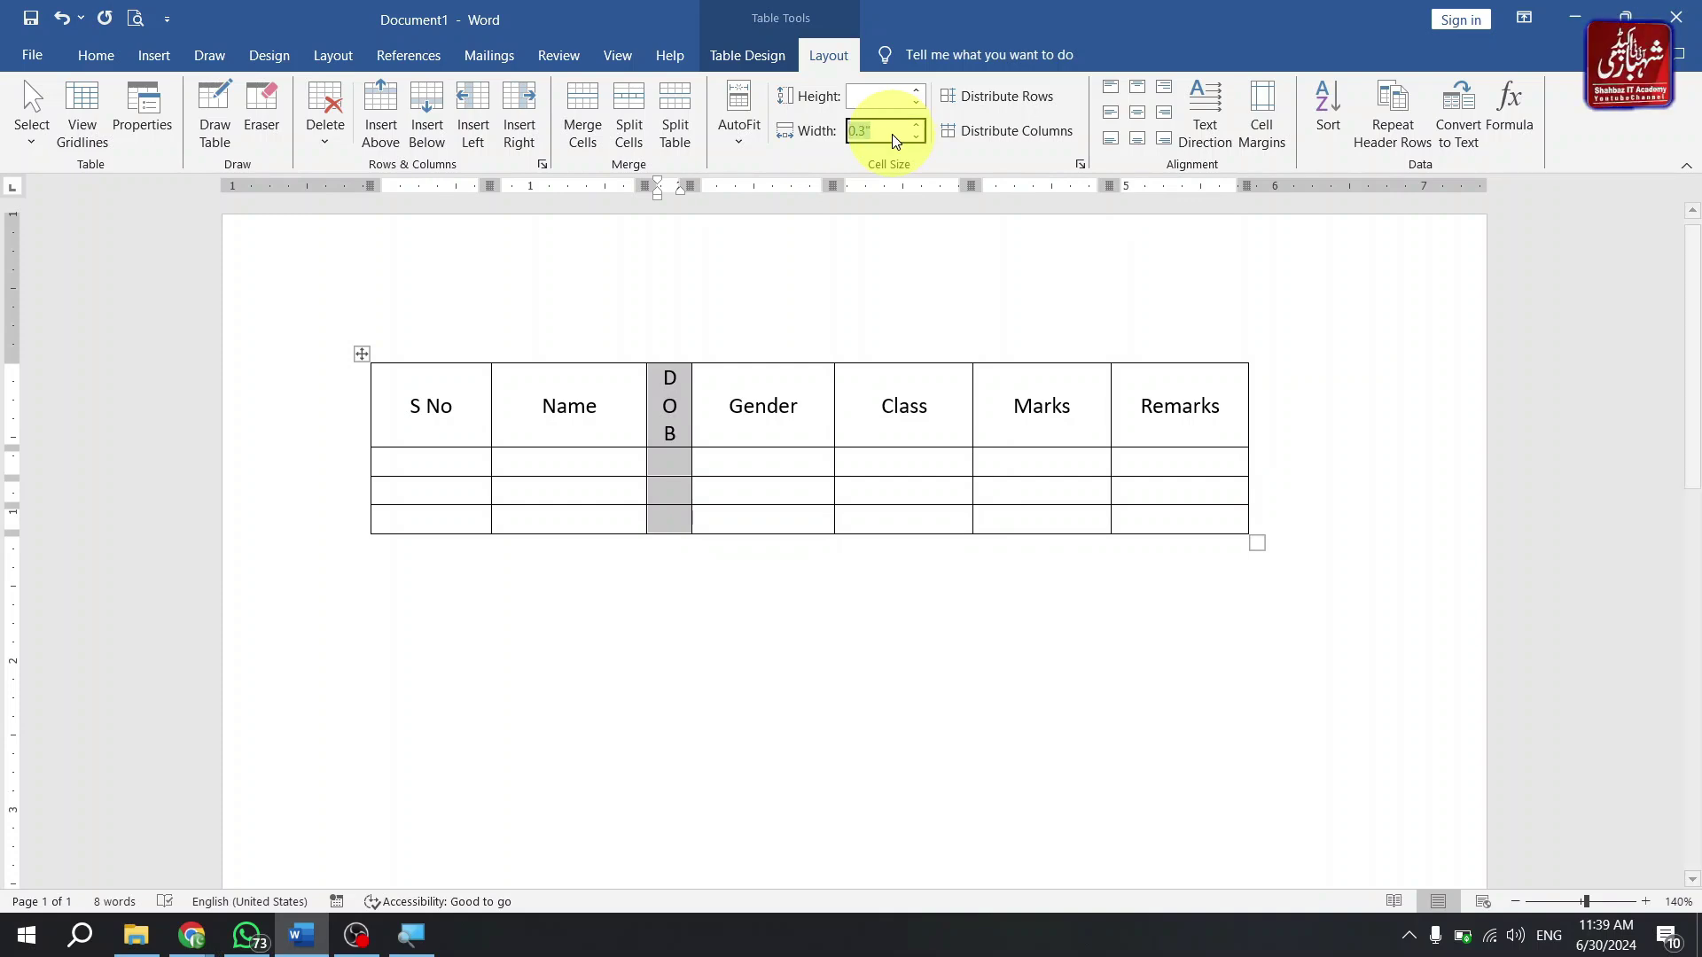
key("BackSpace")
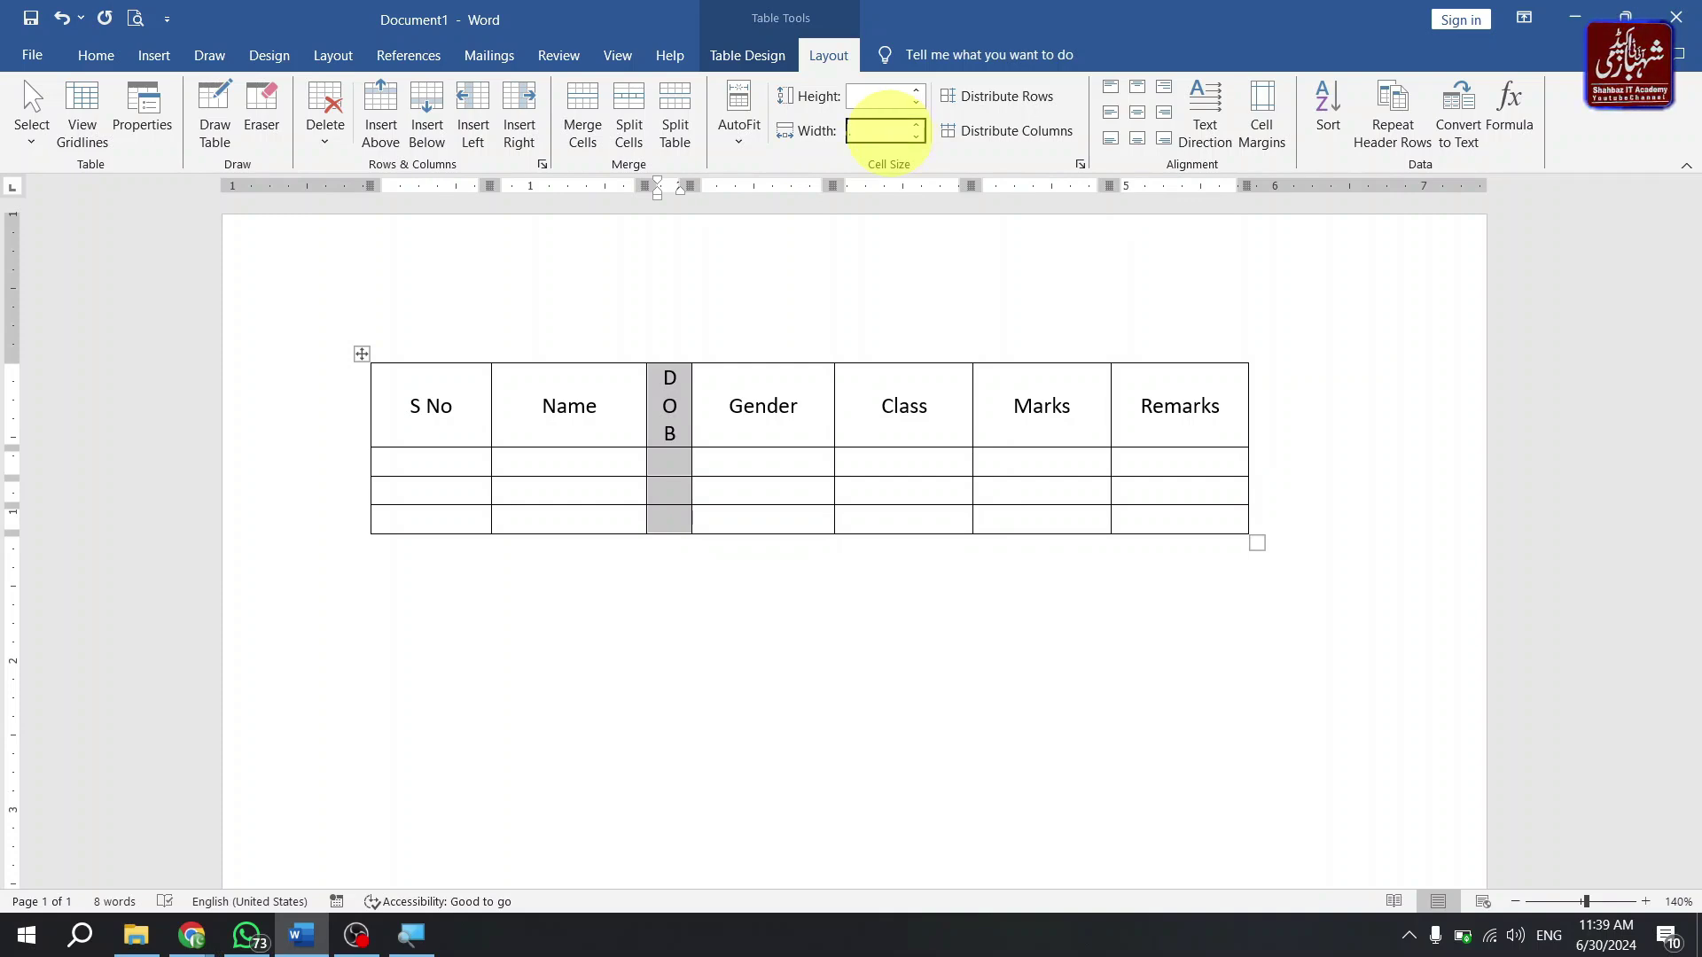
type("35")
key("Return")
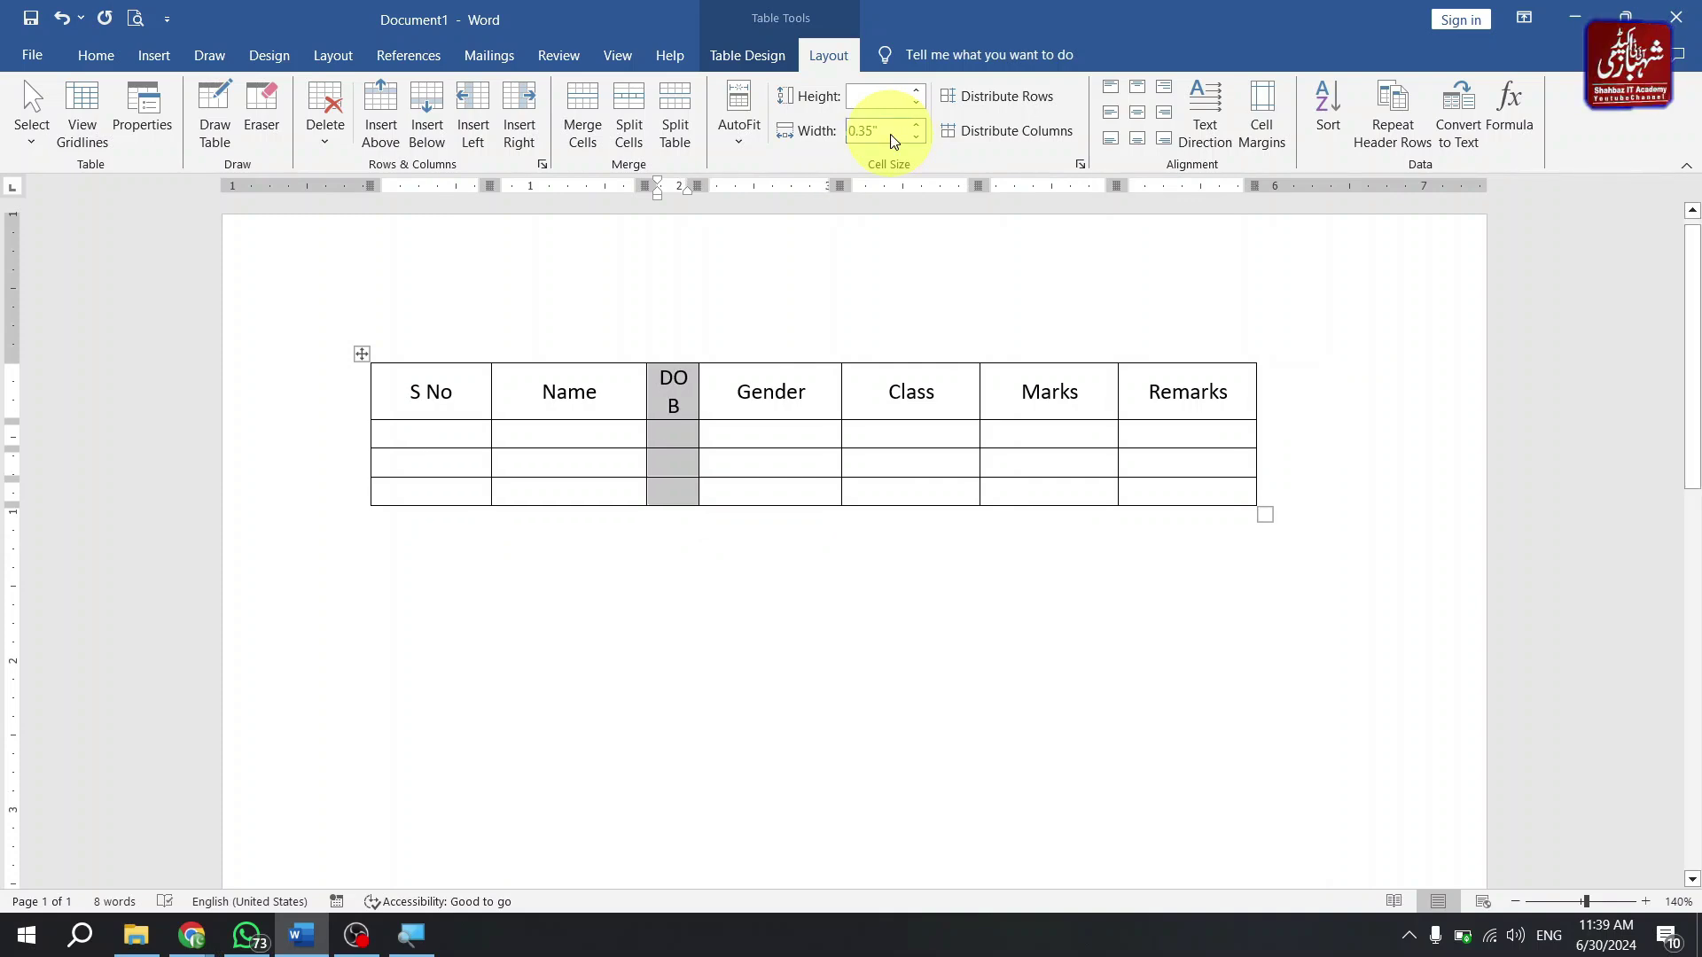
key("BackSpace")
type(".36")
key("Return")
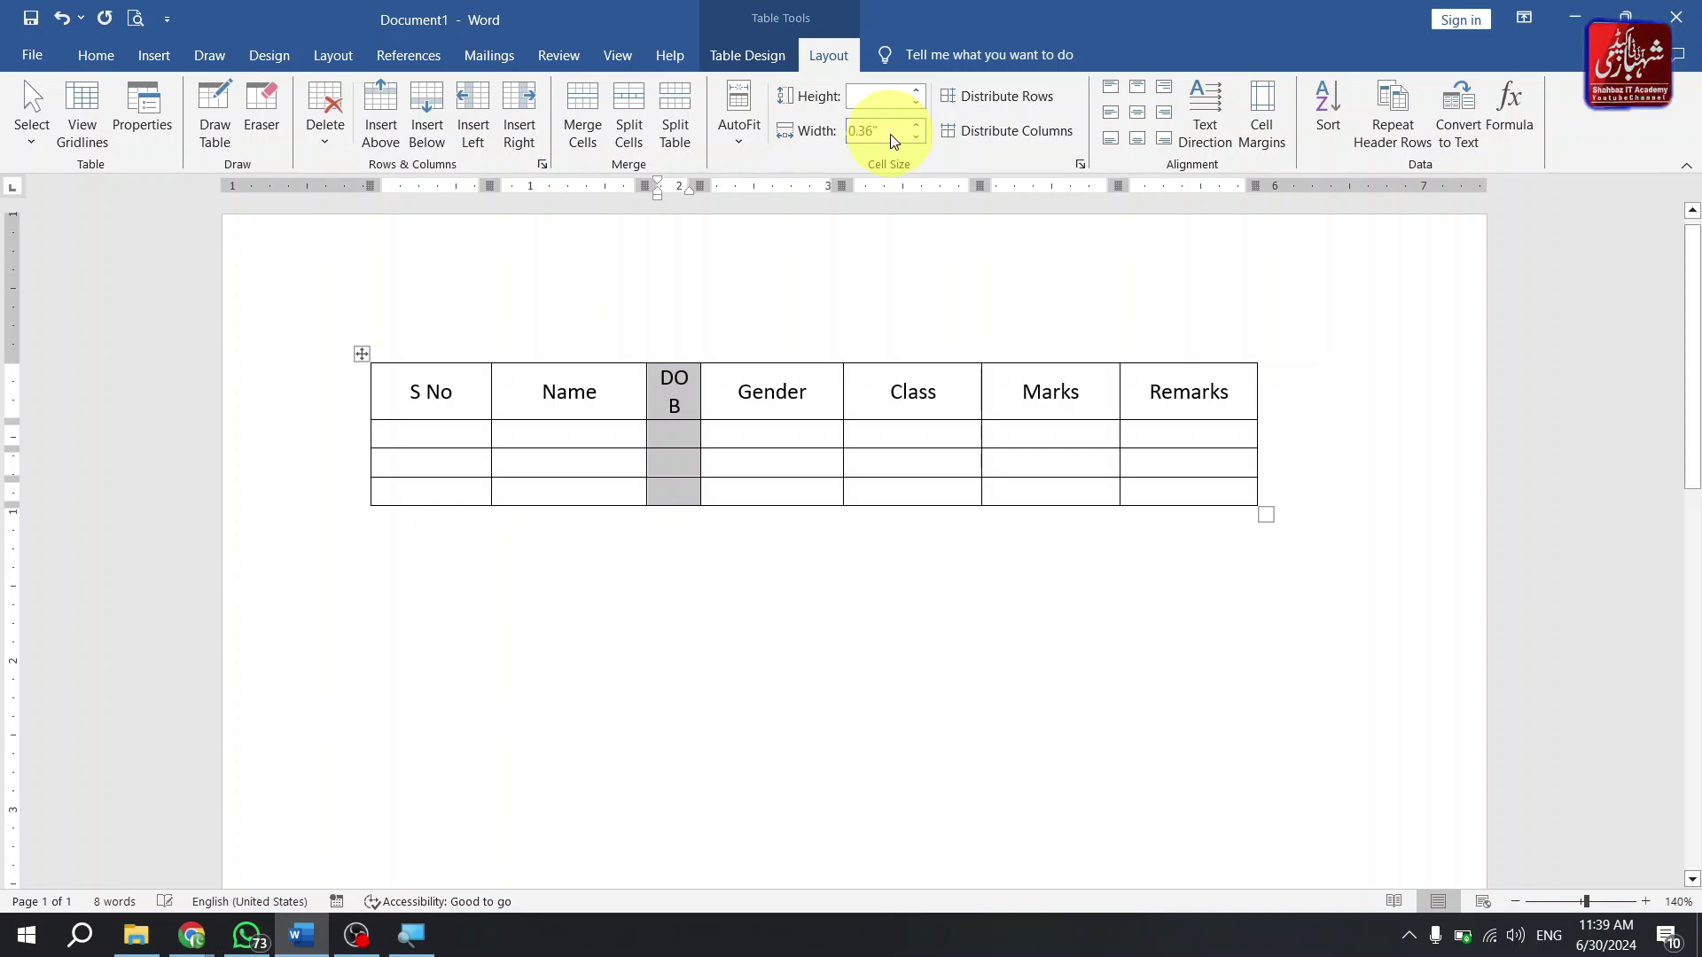
- Widen the selected DOB column to 0.38" and further to 0.39"
left_click(891, 137)
type(".38")
key("Return")
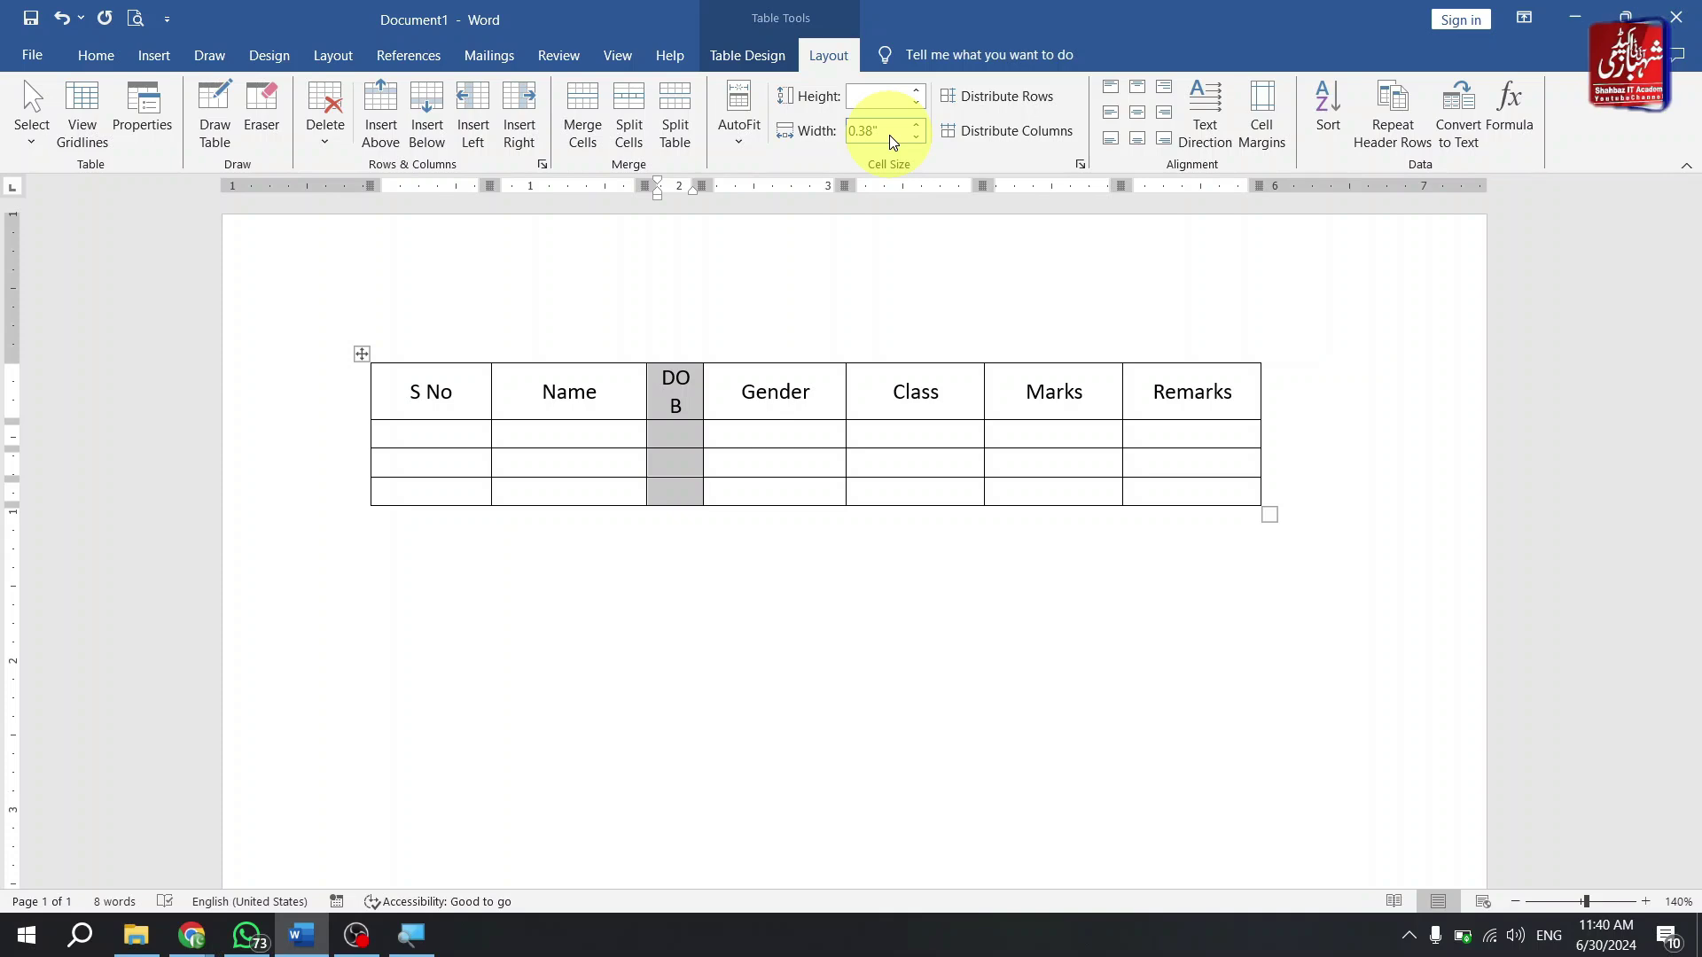
left_click(886, 133)
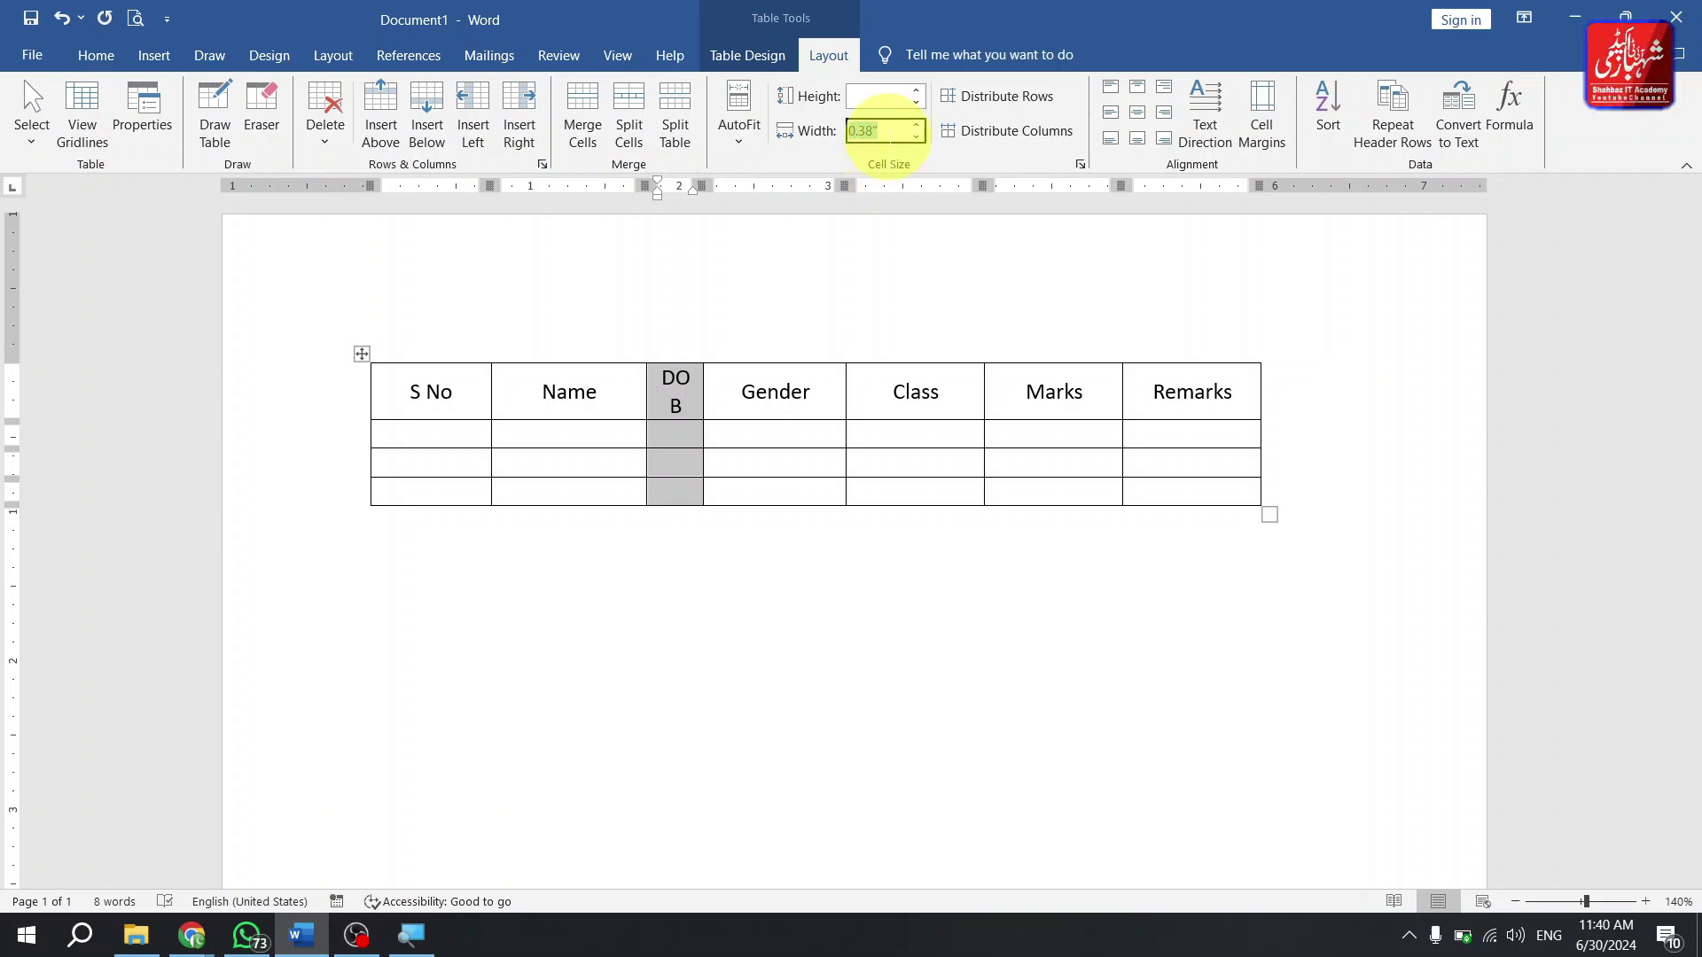
key("BackSpace")
type(".39")
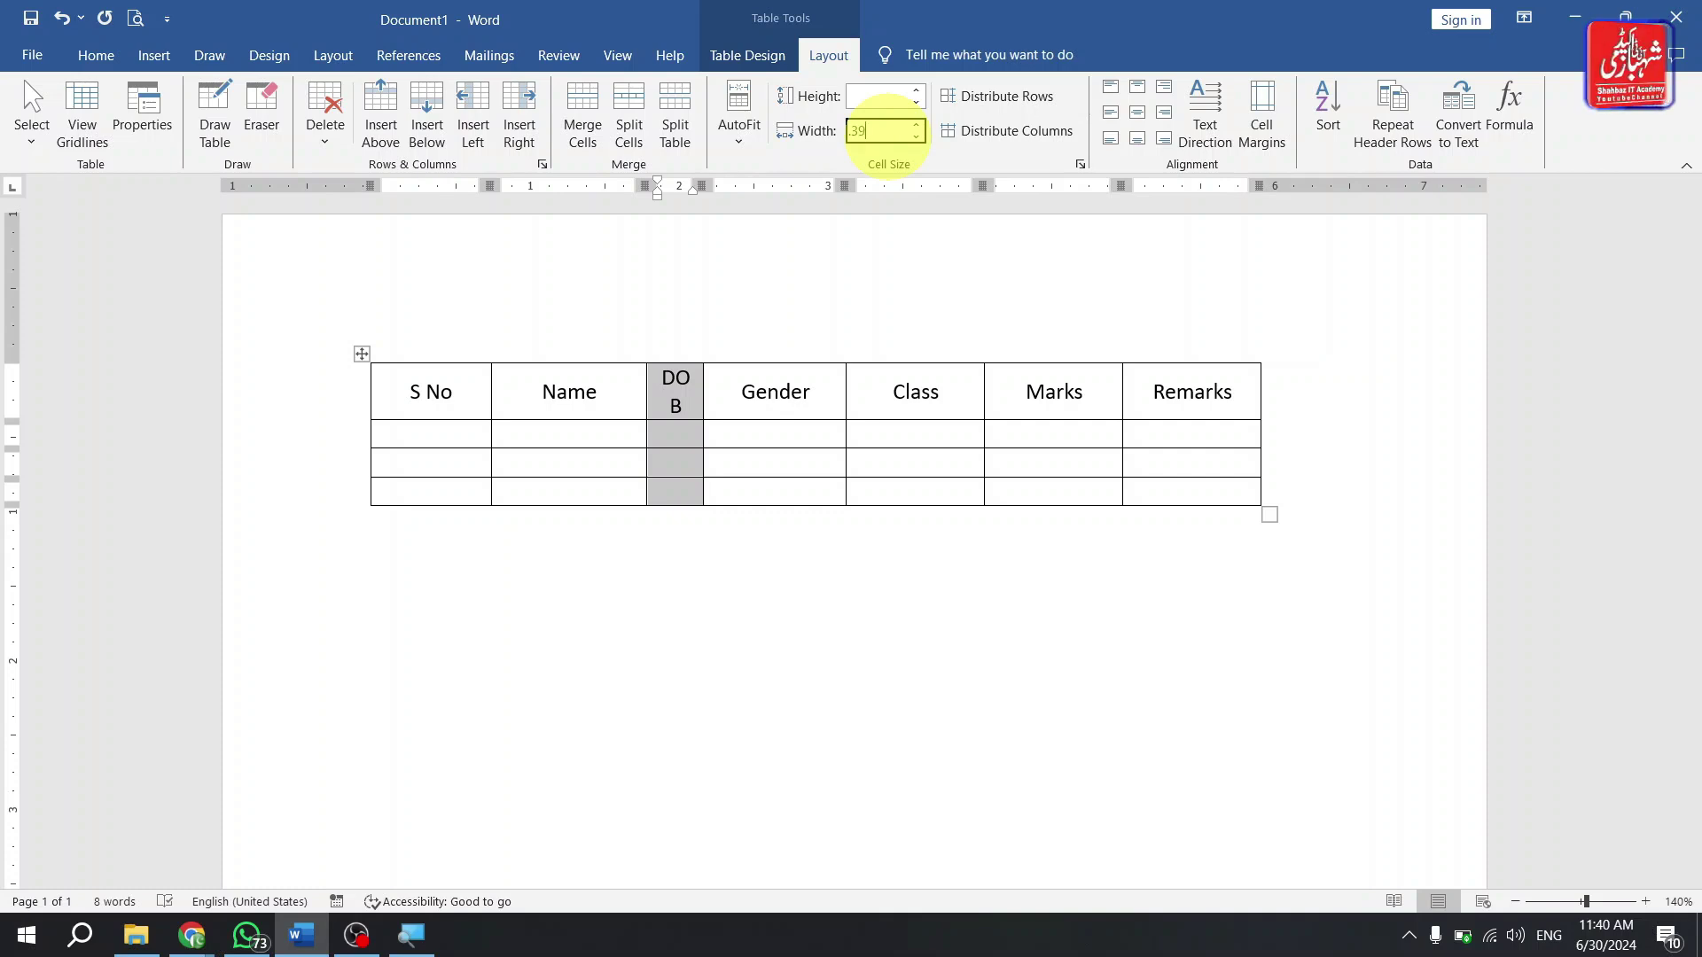
key("Return")
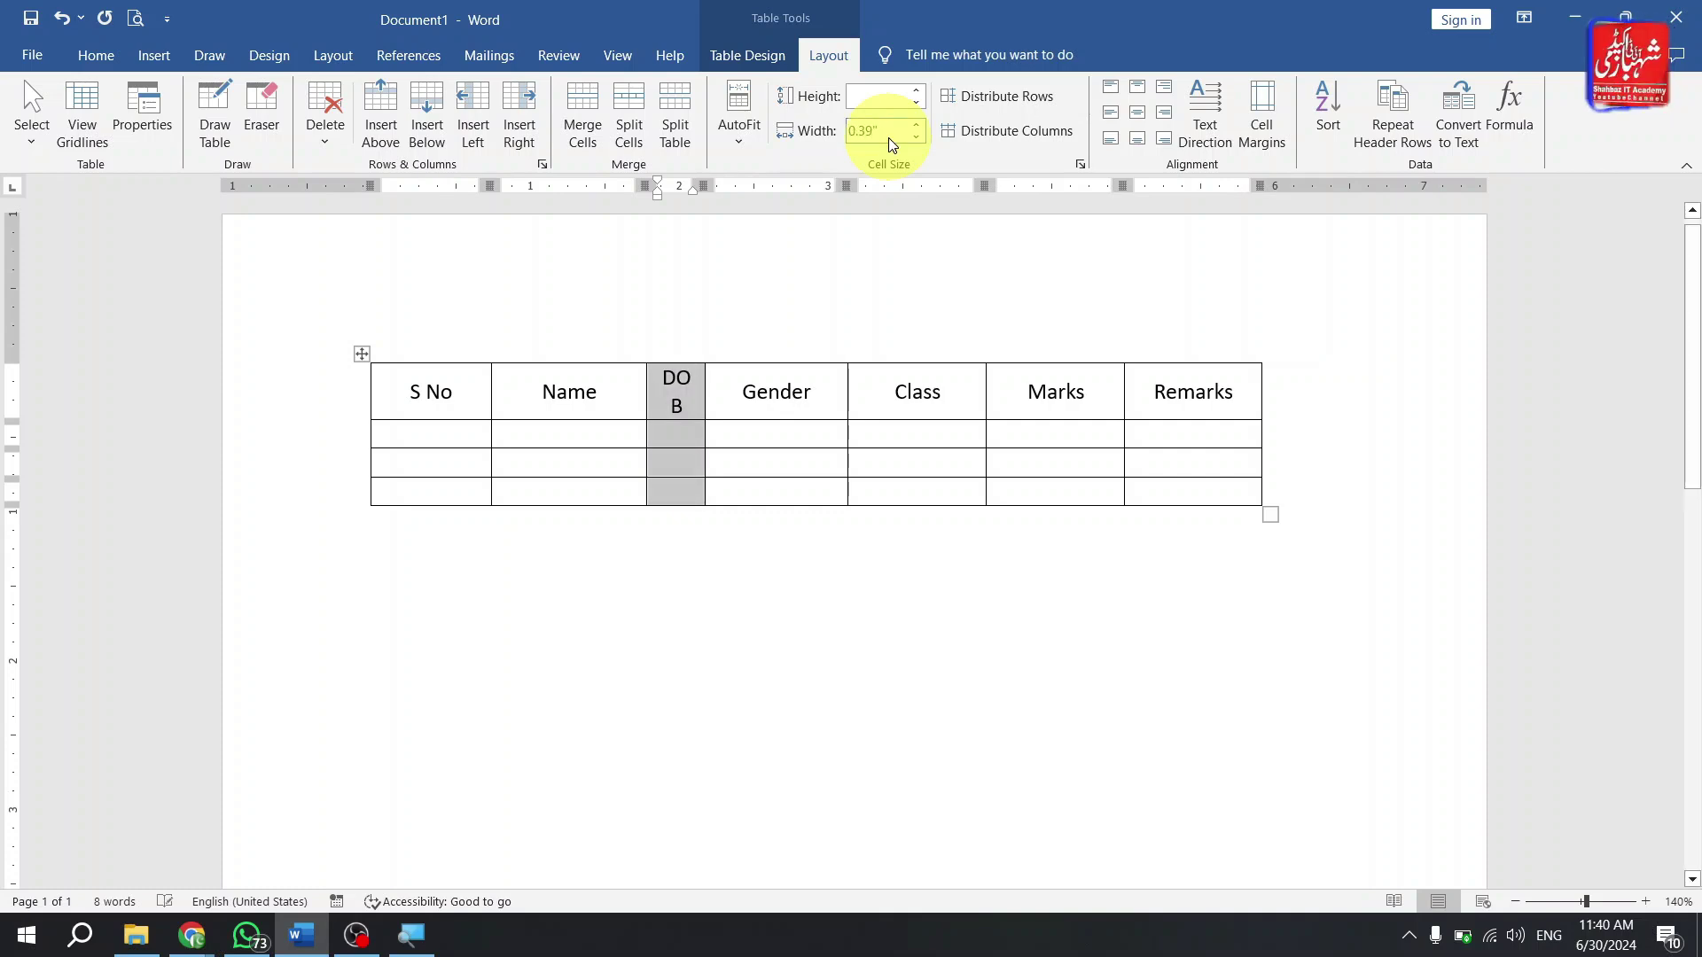
- Increase the DOB column's width to 0.4" and further to 0.42"
left_click(886, 133)
key("BackSpace")
type("4")
key("Return")
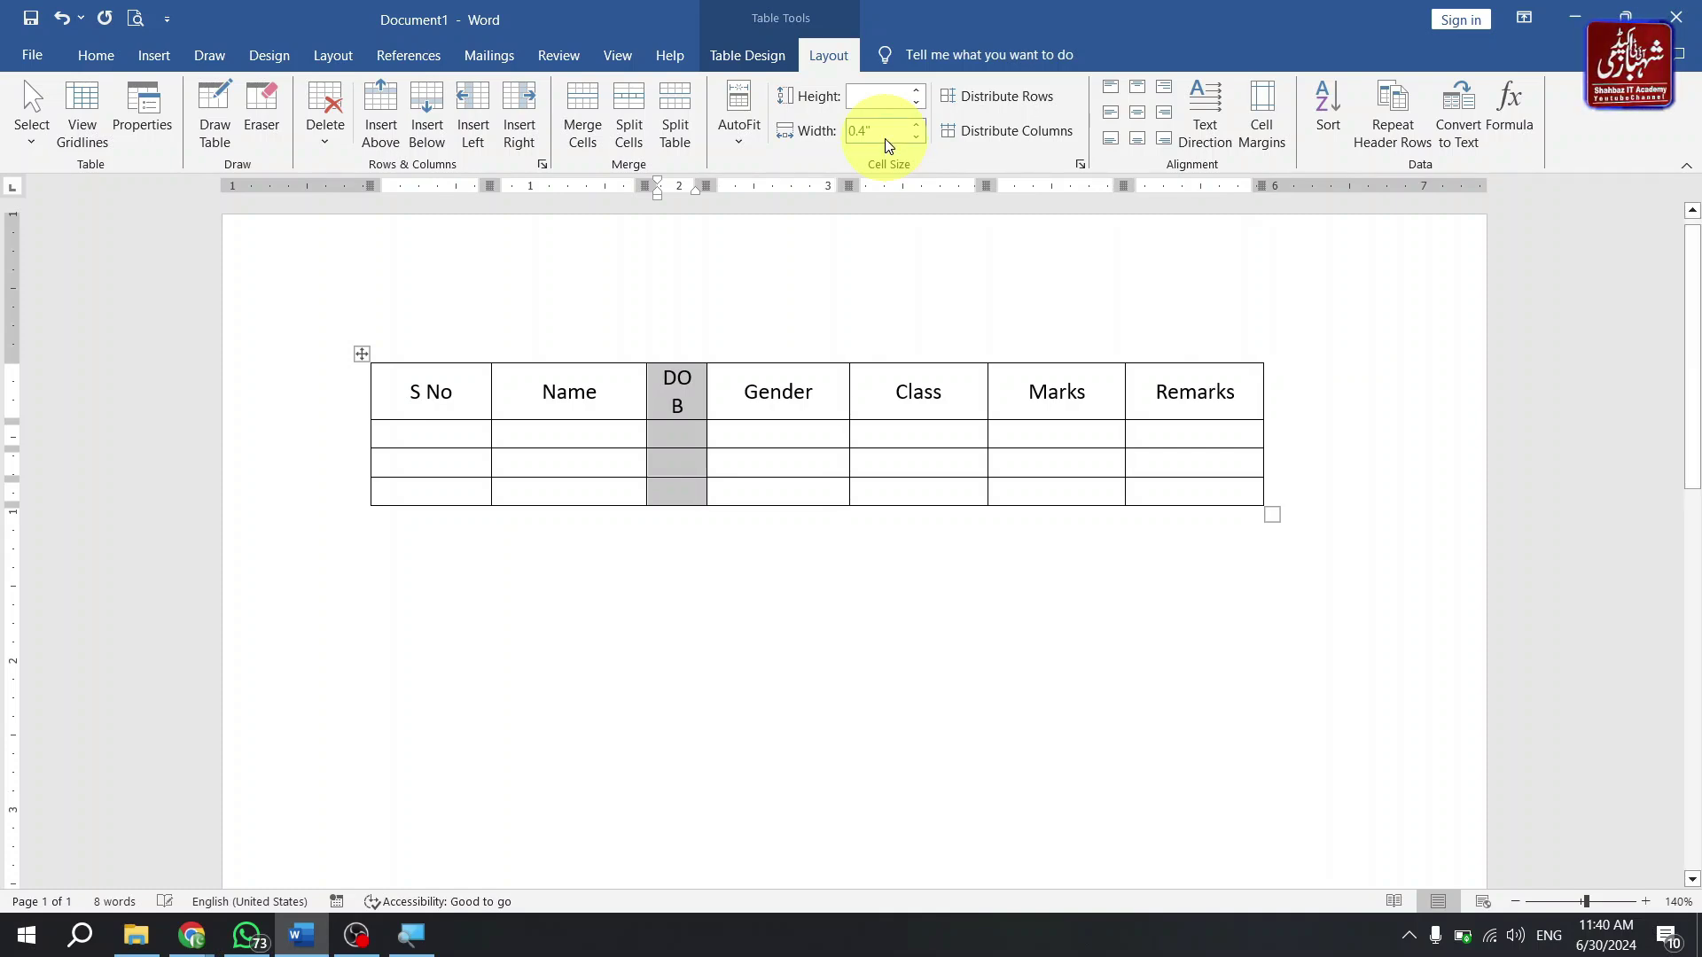
left_click(886, 140)
key("BackSpace")
type(".42")
key("Return")
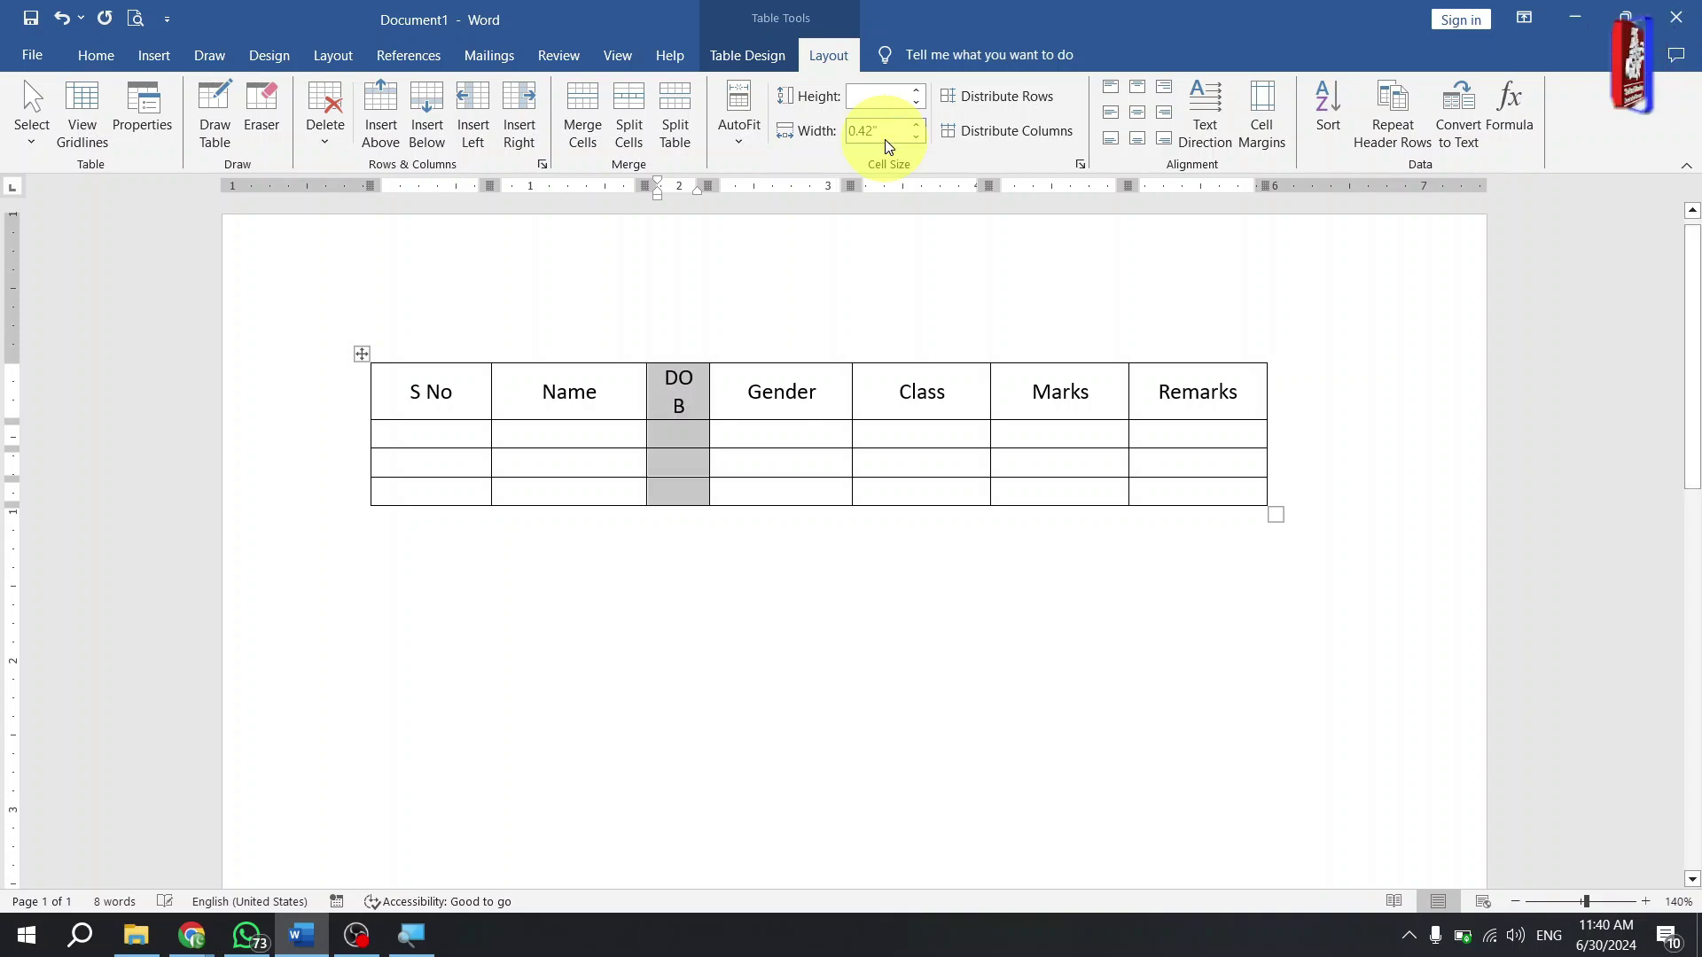
- Set the DOB column's width to 0.44" and reduce it to 0.43"
left_click(886, 131)
key("BackSpace")
type("44")
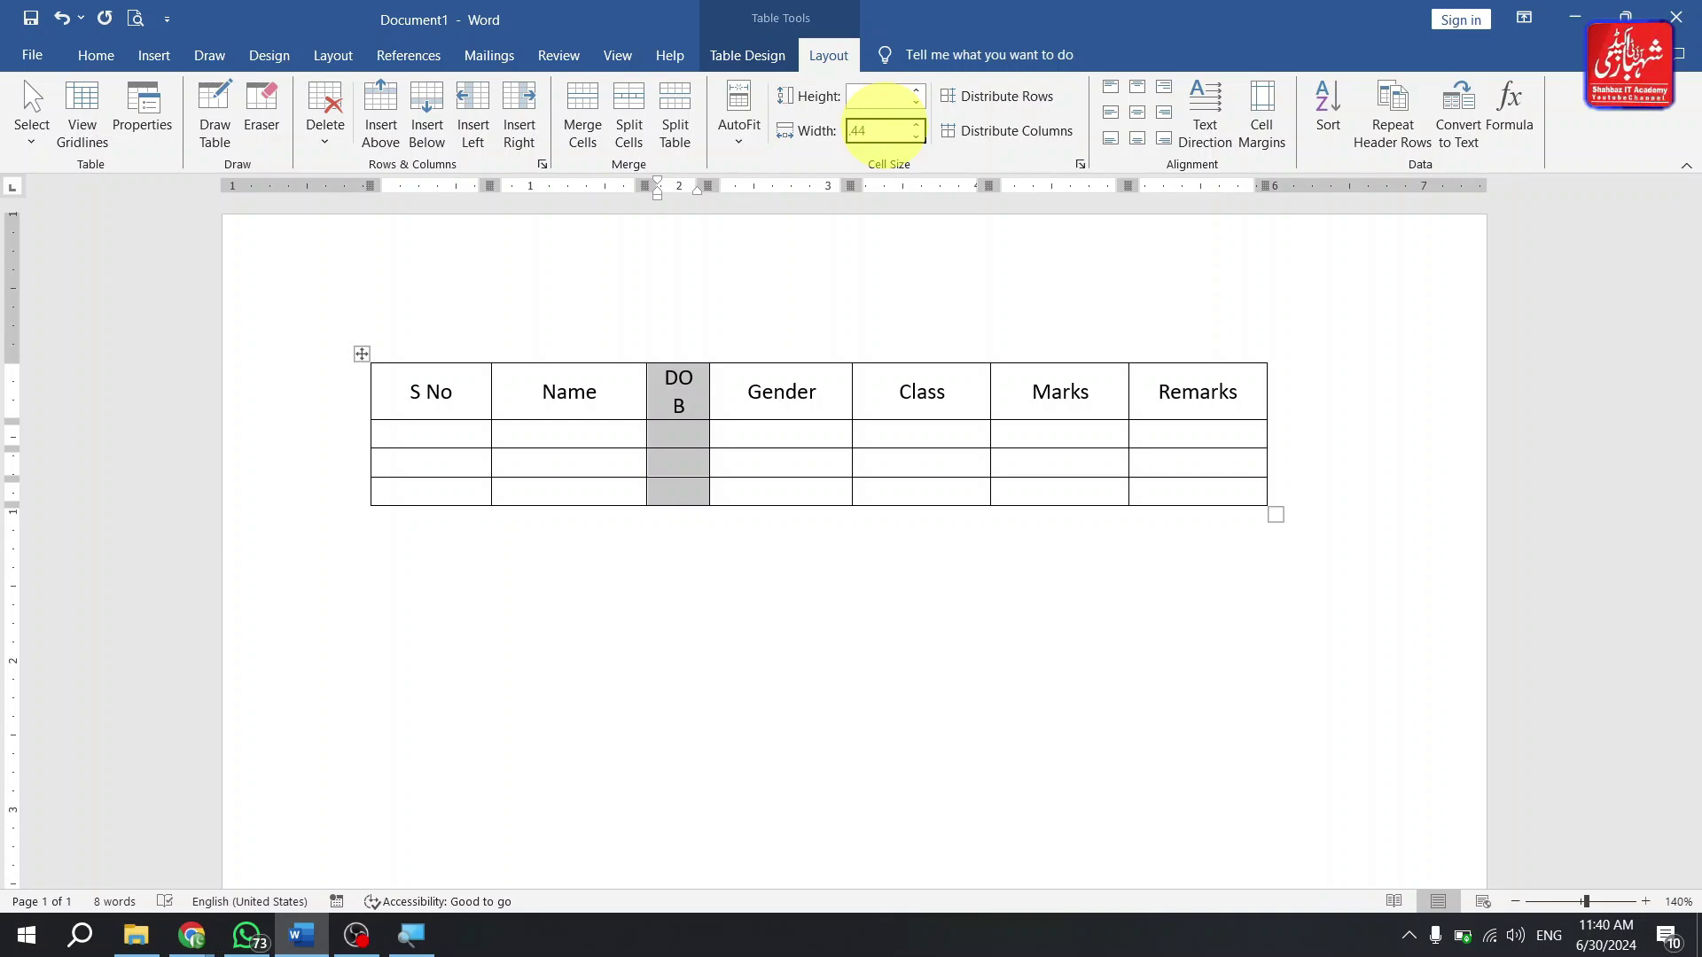
key("Return")
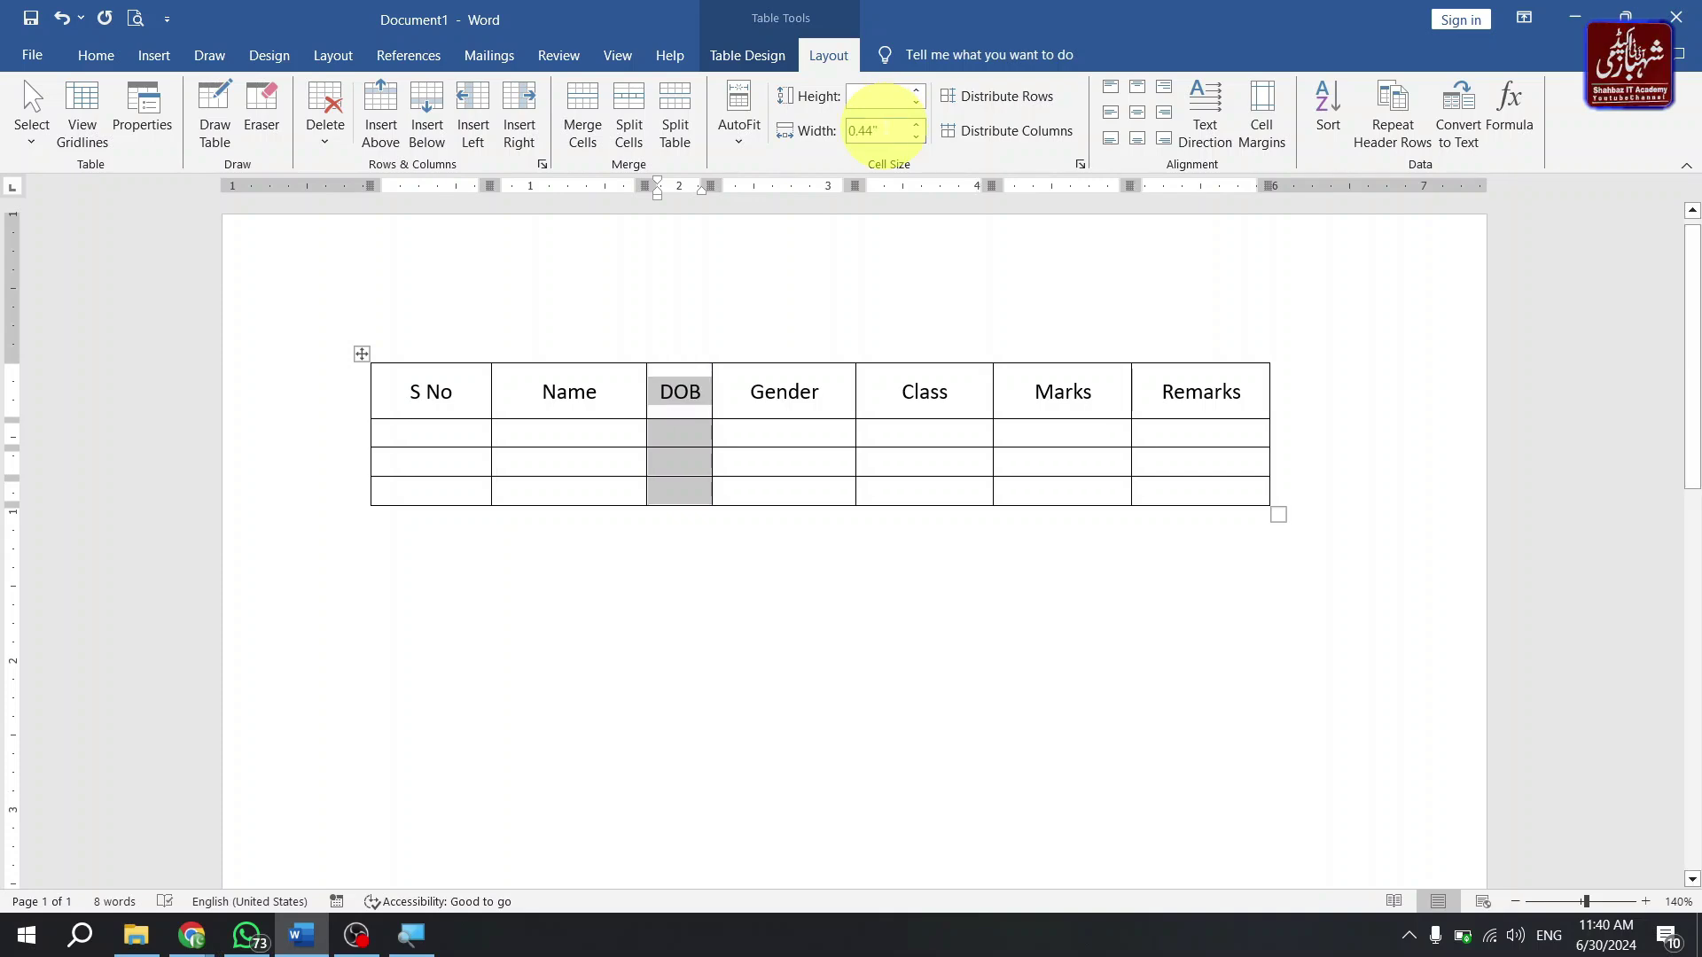
left_click(888, 133)
key("BackSpace")
type("43")
key("Return")
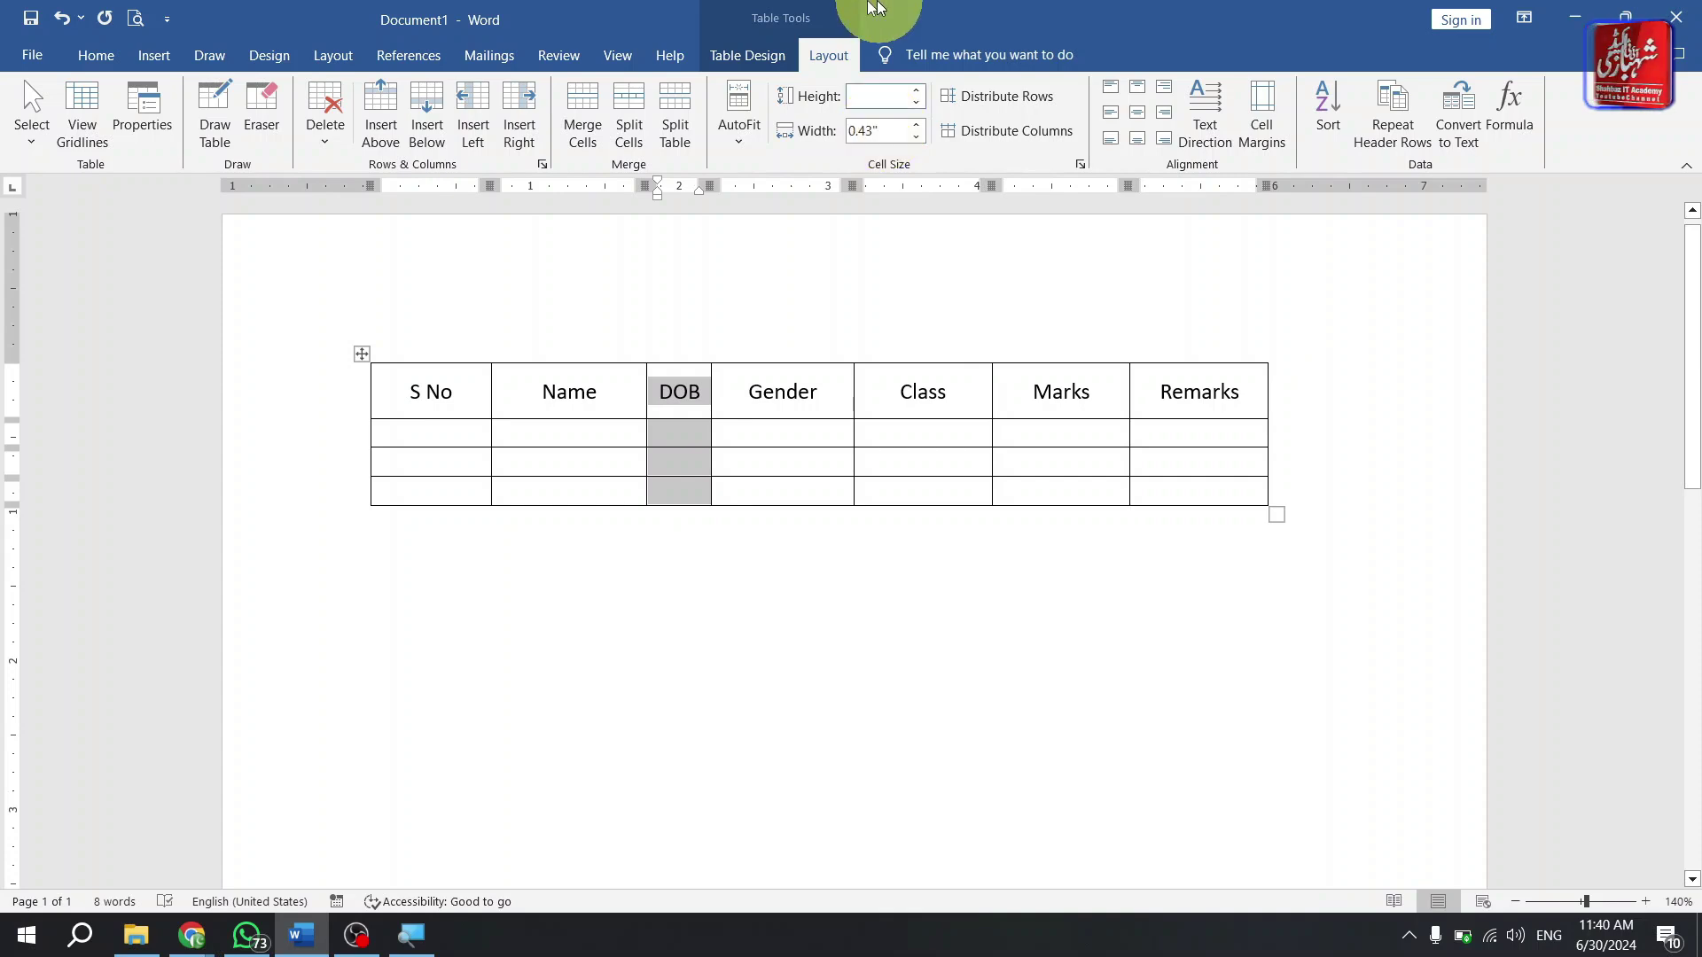
- Raise the header row's height to 0.7" from the Gender header cell
left_click(800, 357)
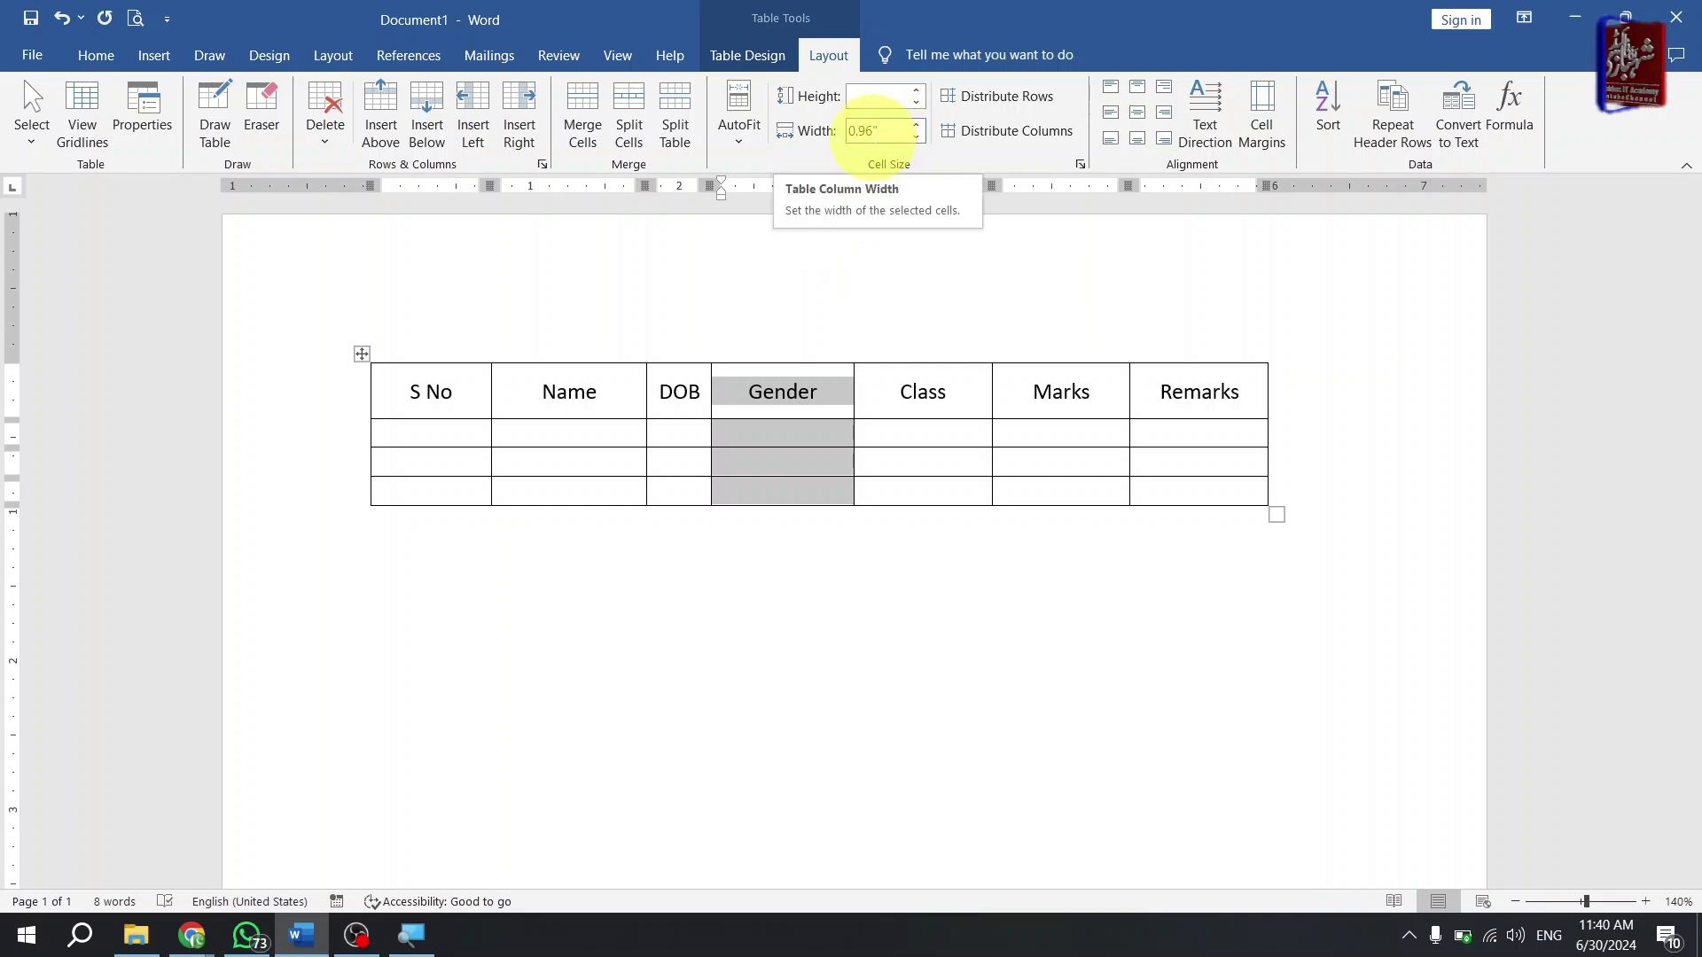
left_click(771, 388)
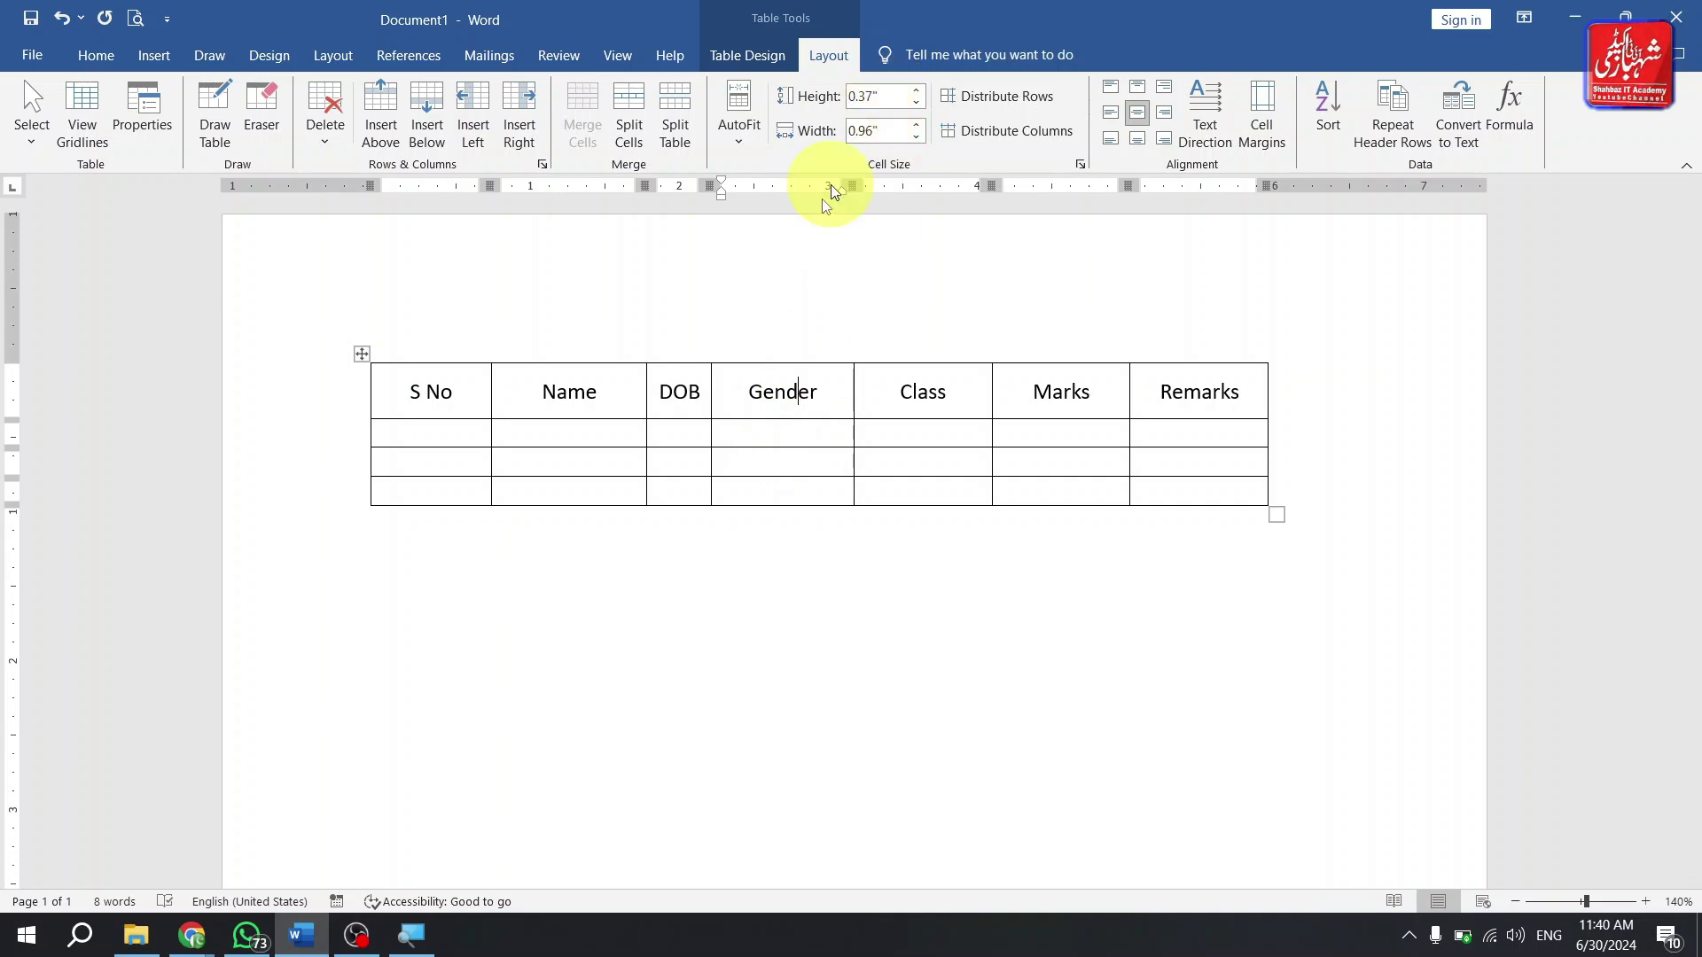
left_click(917, 91)
left_click(916, 91)
left_click(916, 91)
left_click(916, 92)
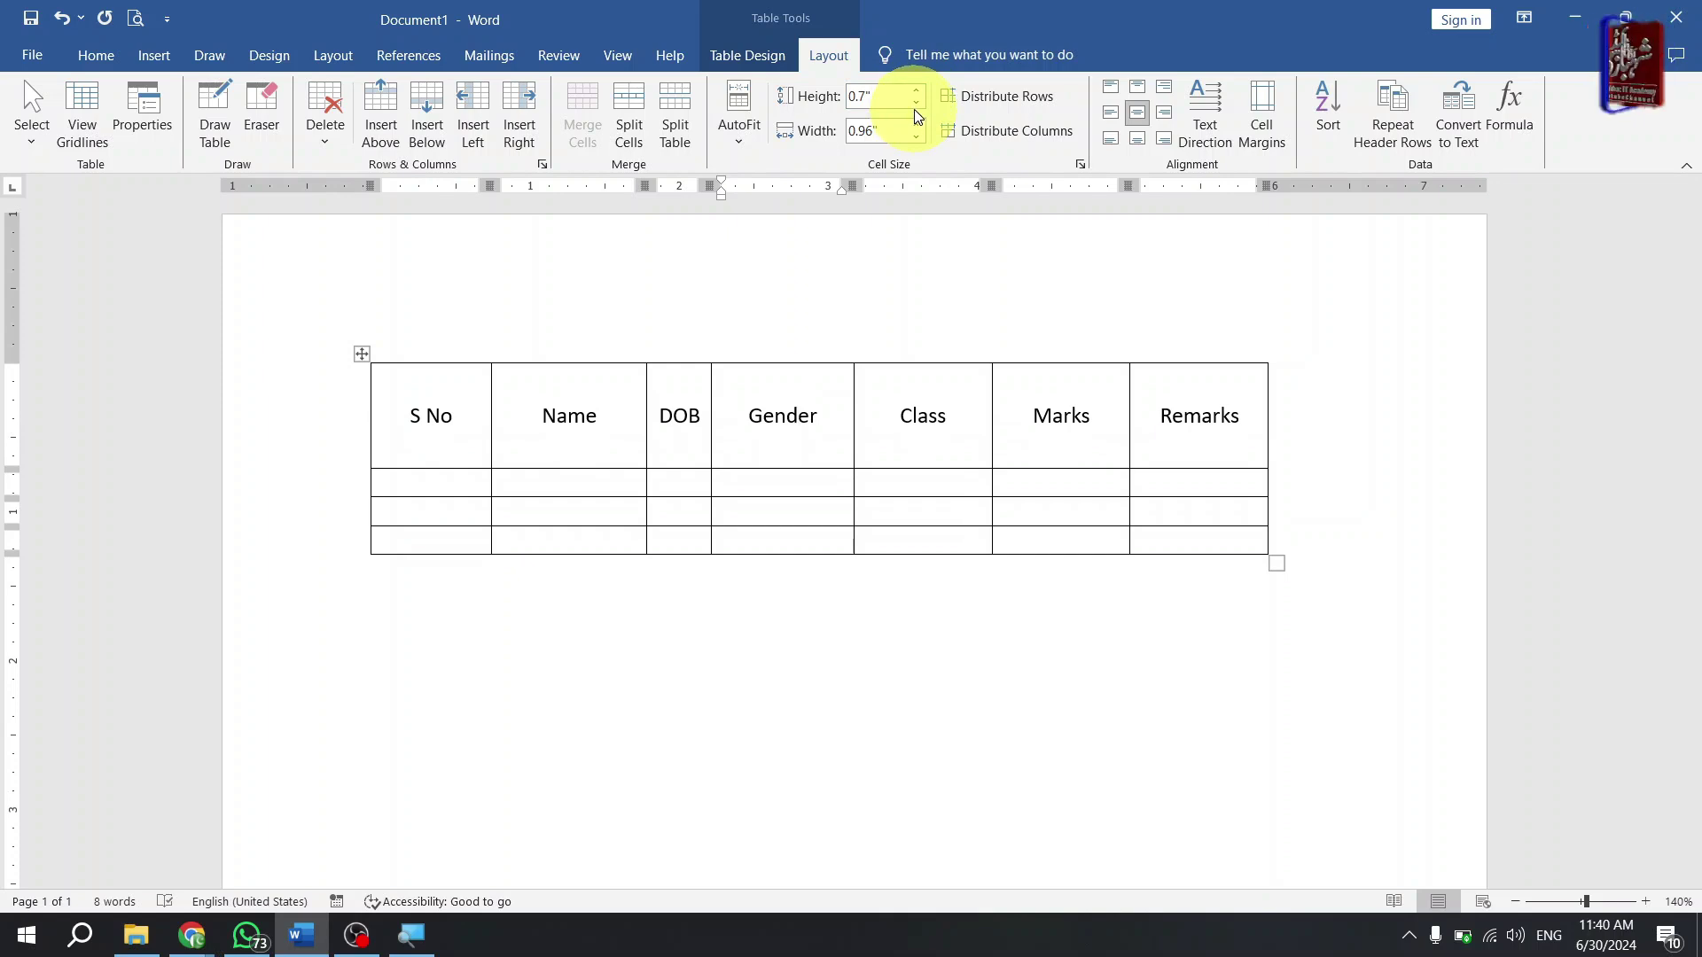
- Reduce the header row's height to 0.1"
left_click(914, 104)
left_click(915, 104)
left_click(915, 104)
left_click(915, 103)
left_click(914, 104)
left_click(915, 104)
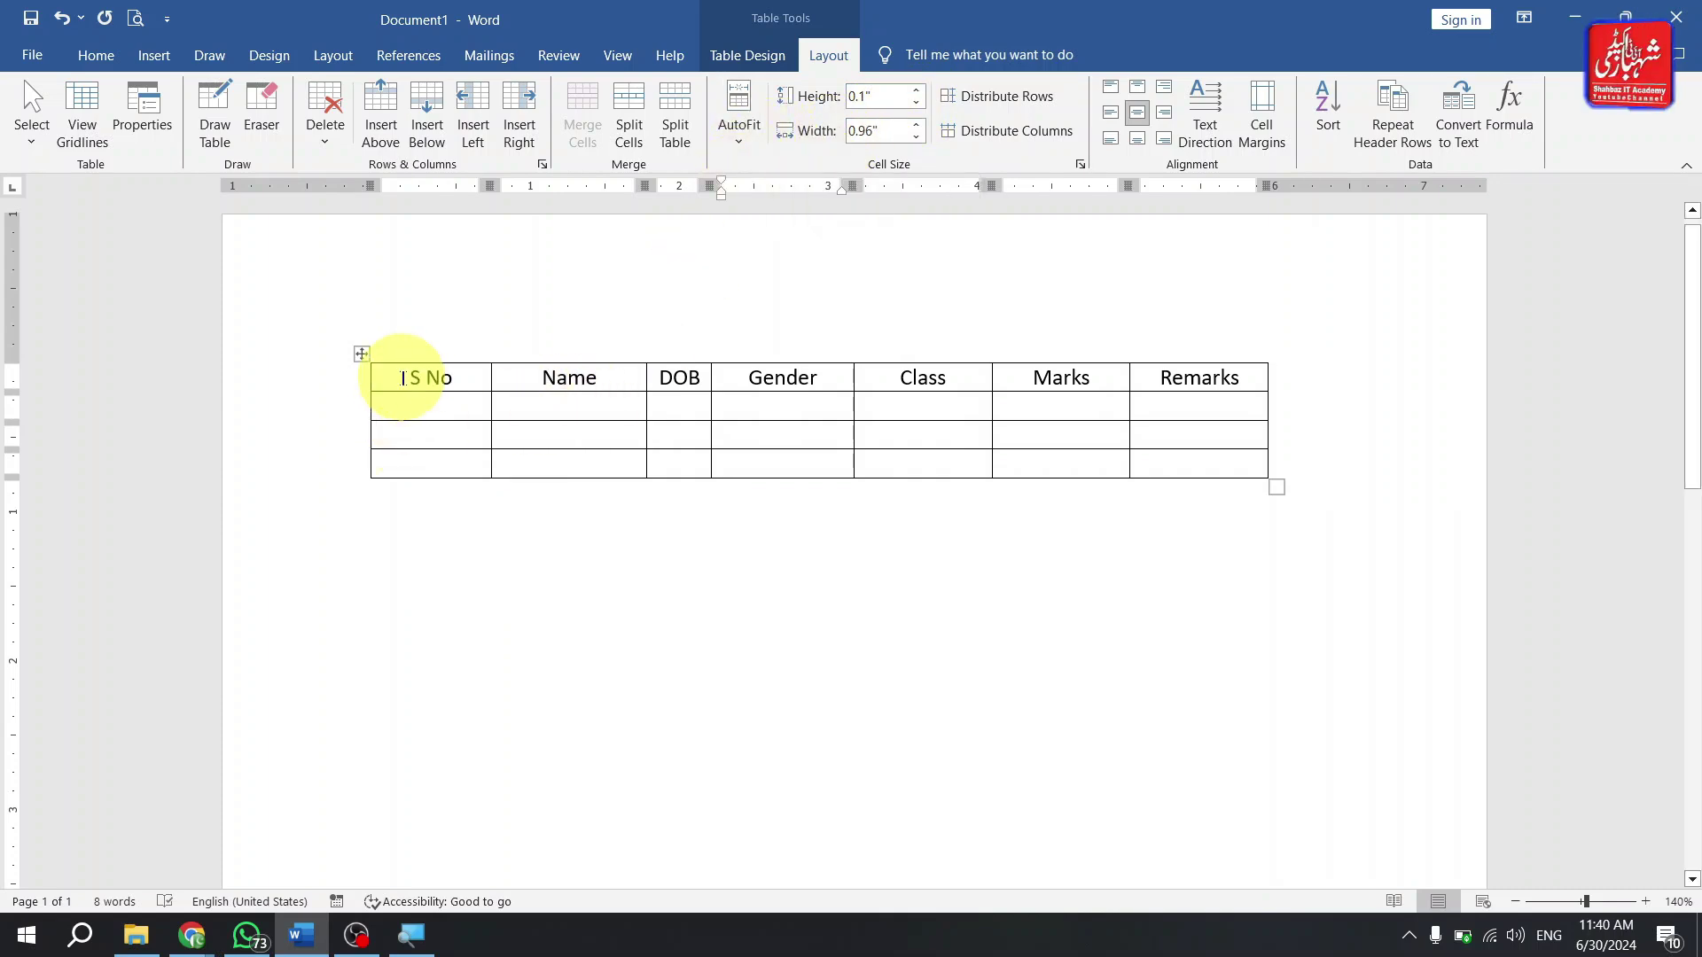
left_click(610, 344)
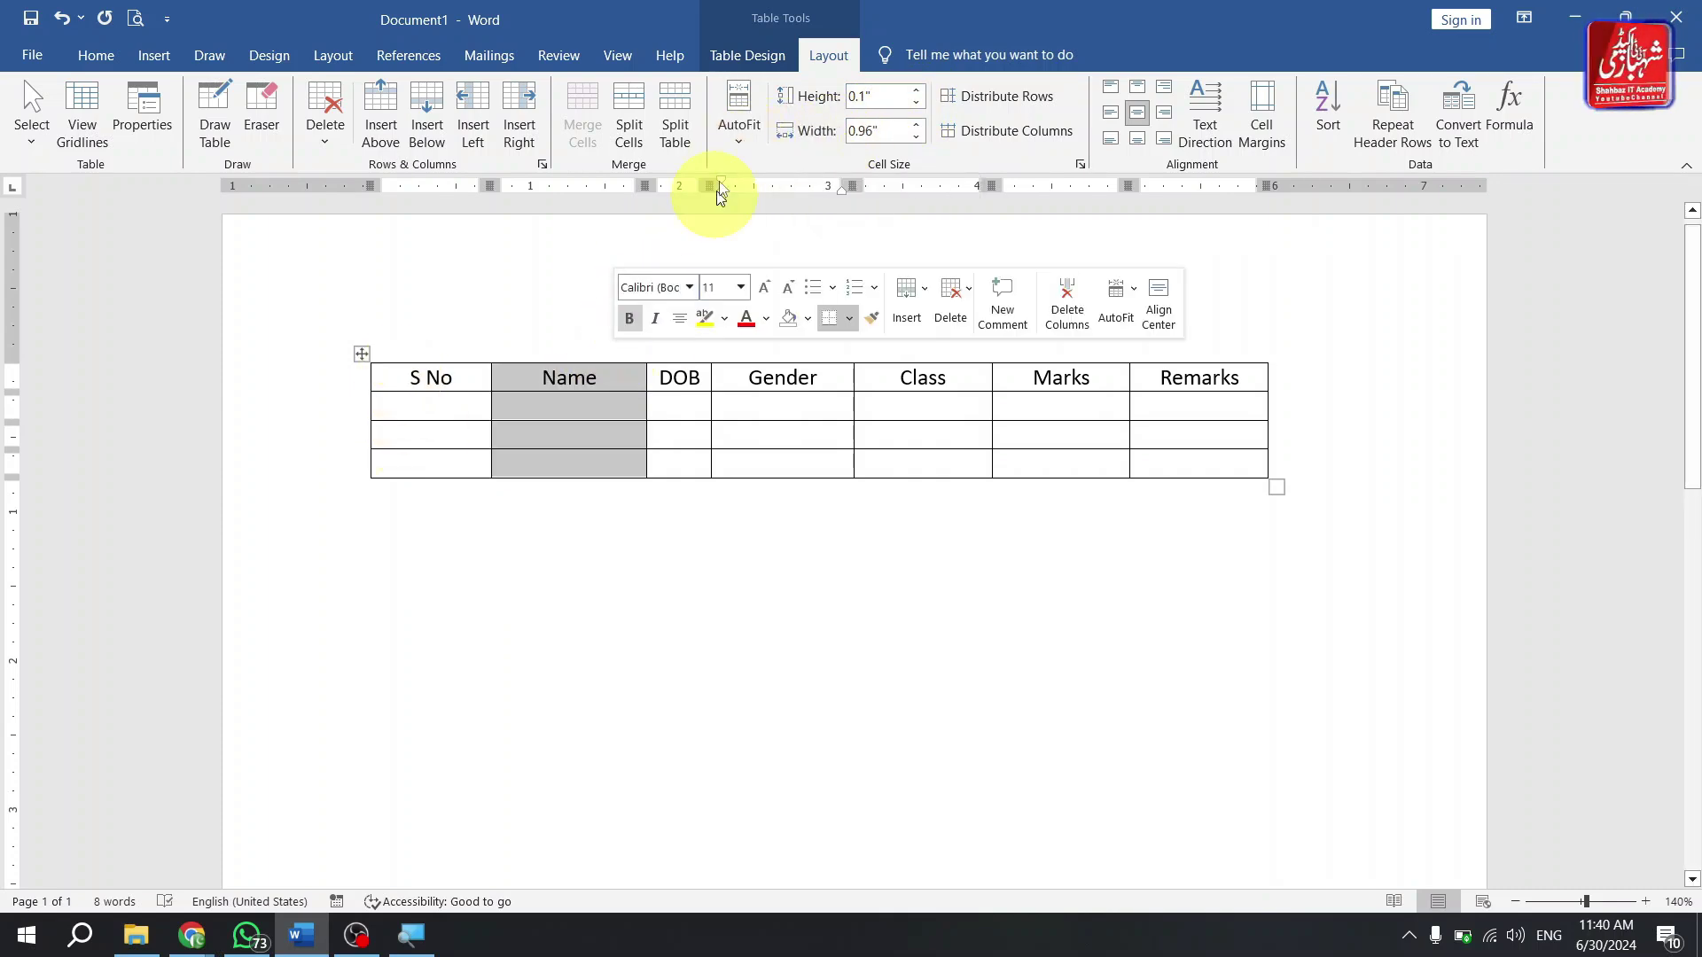
left_click(735, 134)
left_click(490, 394)
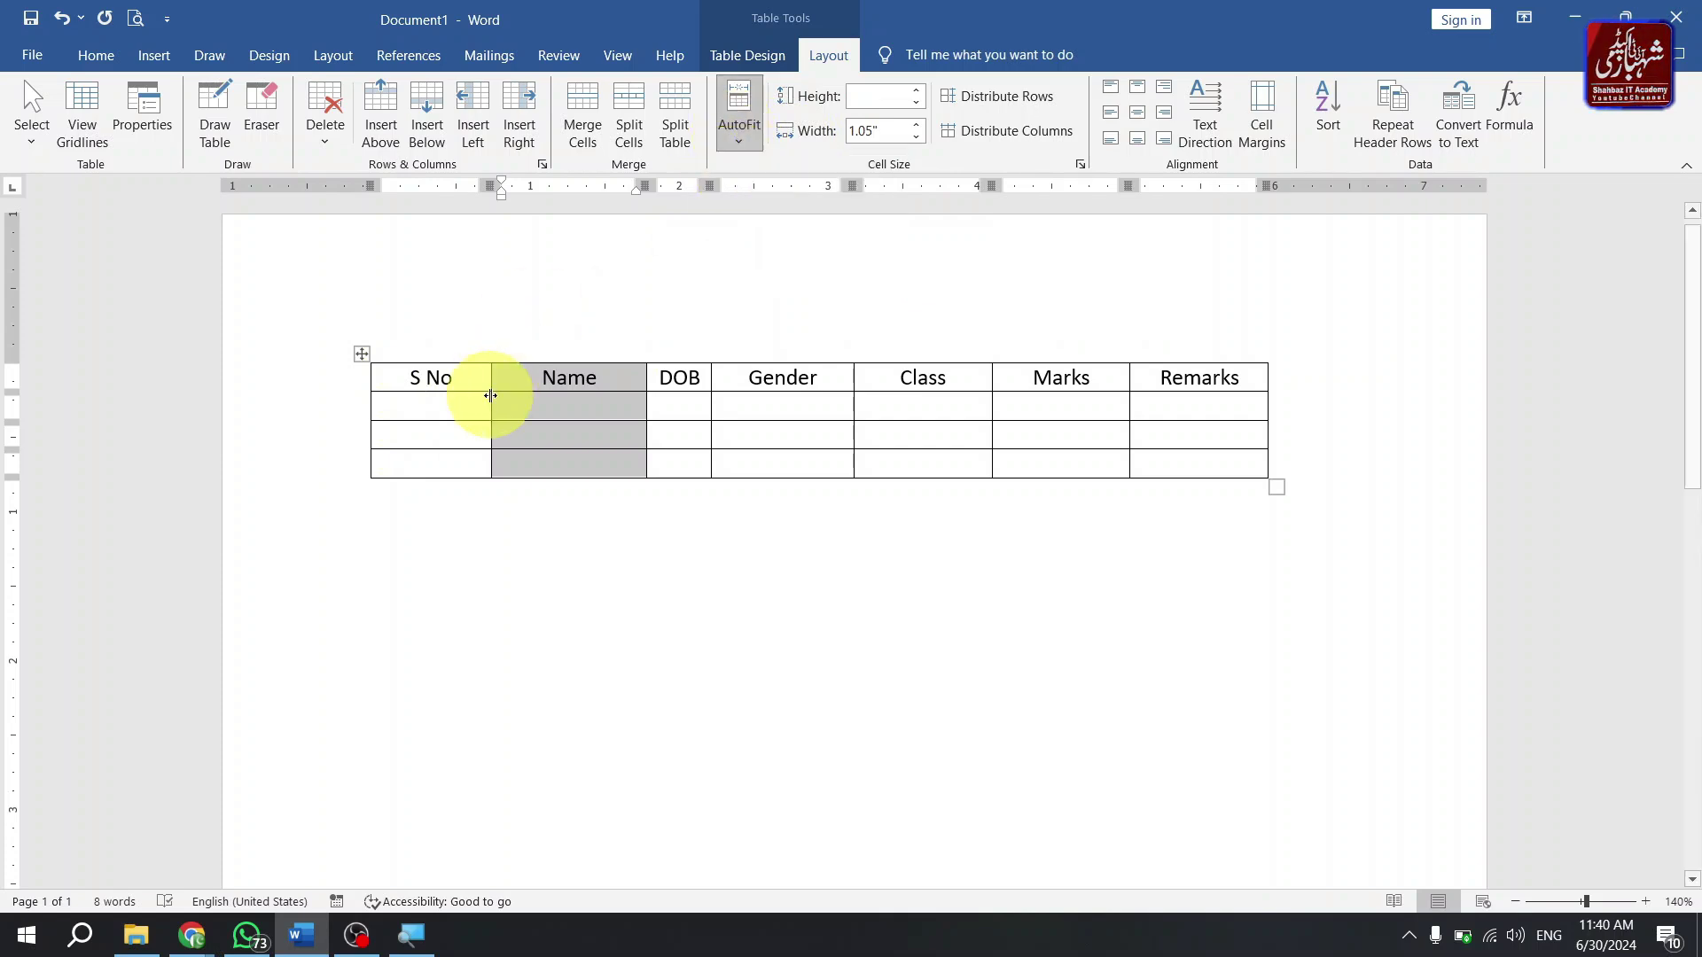
left_click(336, 415)
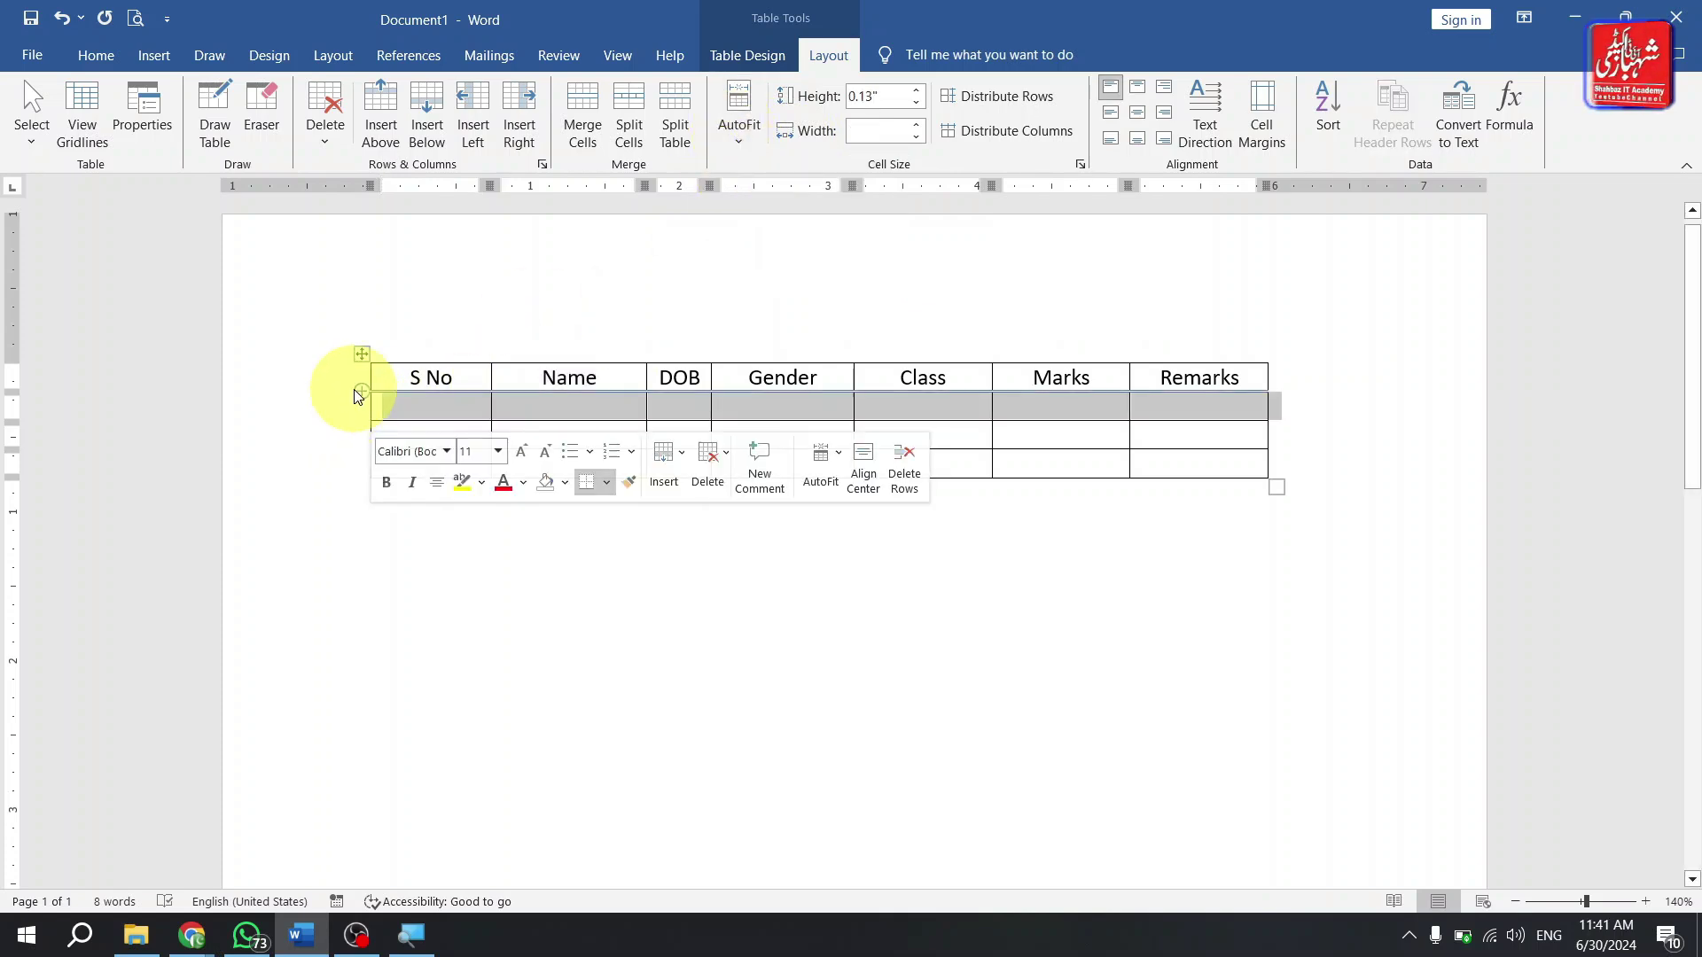
- Enter sdfadfadsfadf in the first cell under Name and stretch that row to about 0.87" tall
left_click(576, 403)
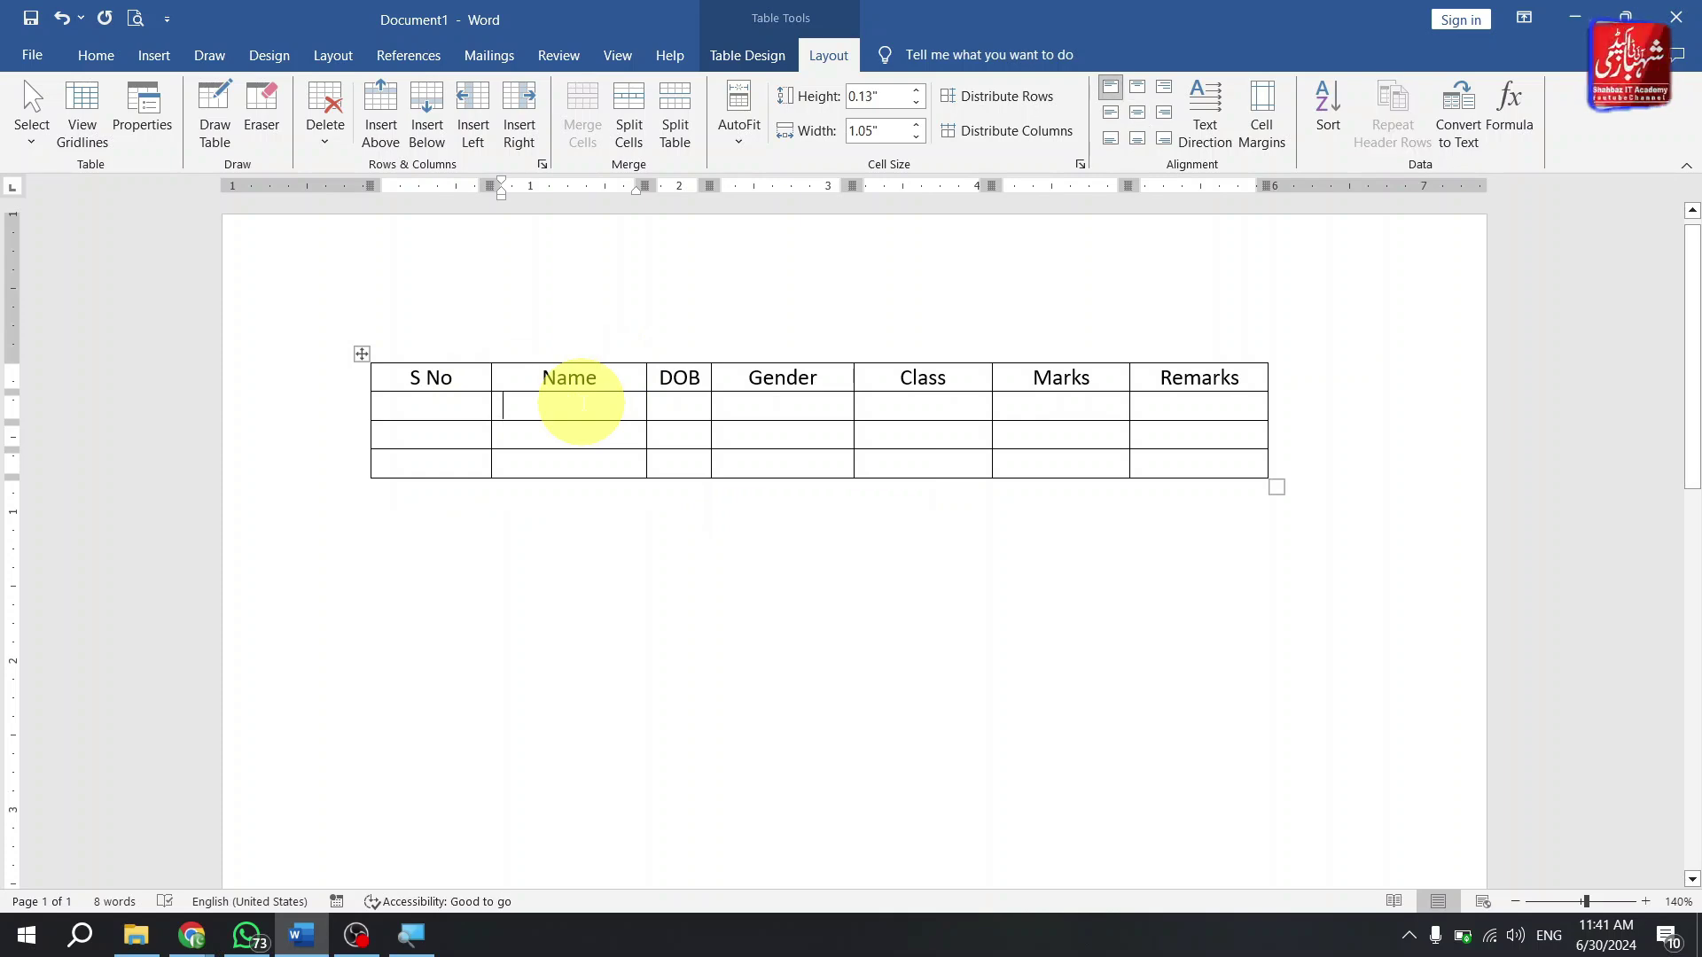
type("sdfadfadsfadf")
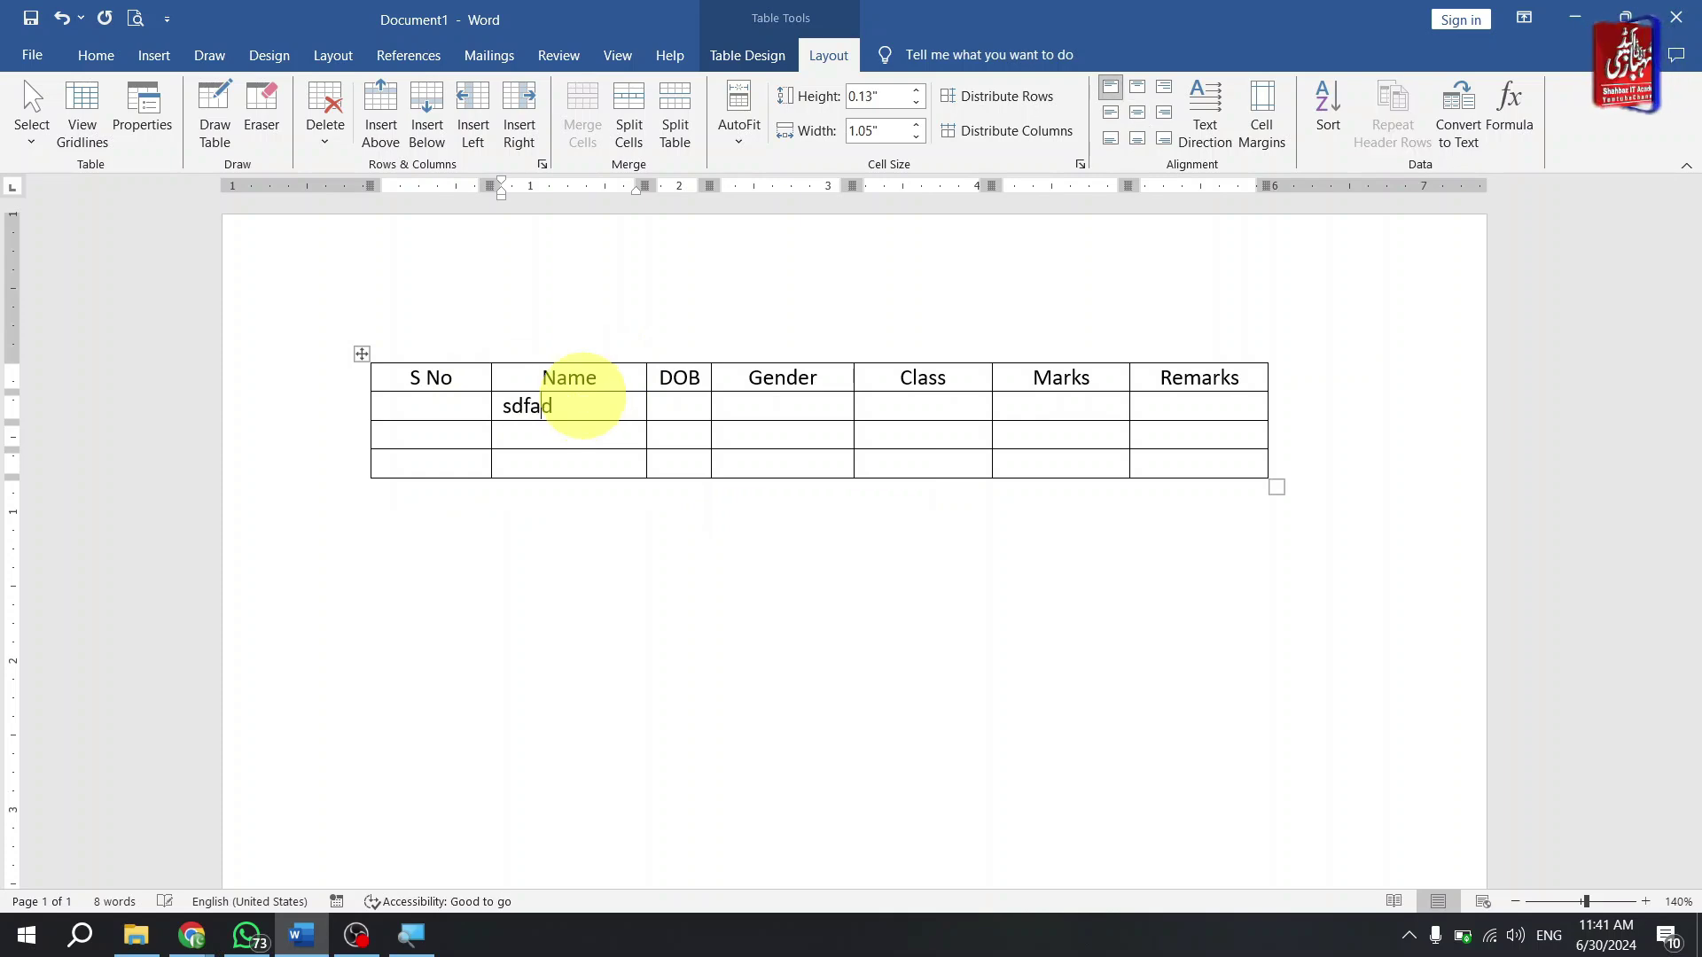
left_click_drag(589, 420, 600, 522)
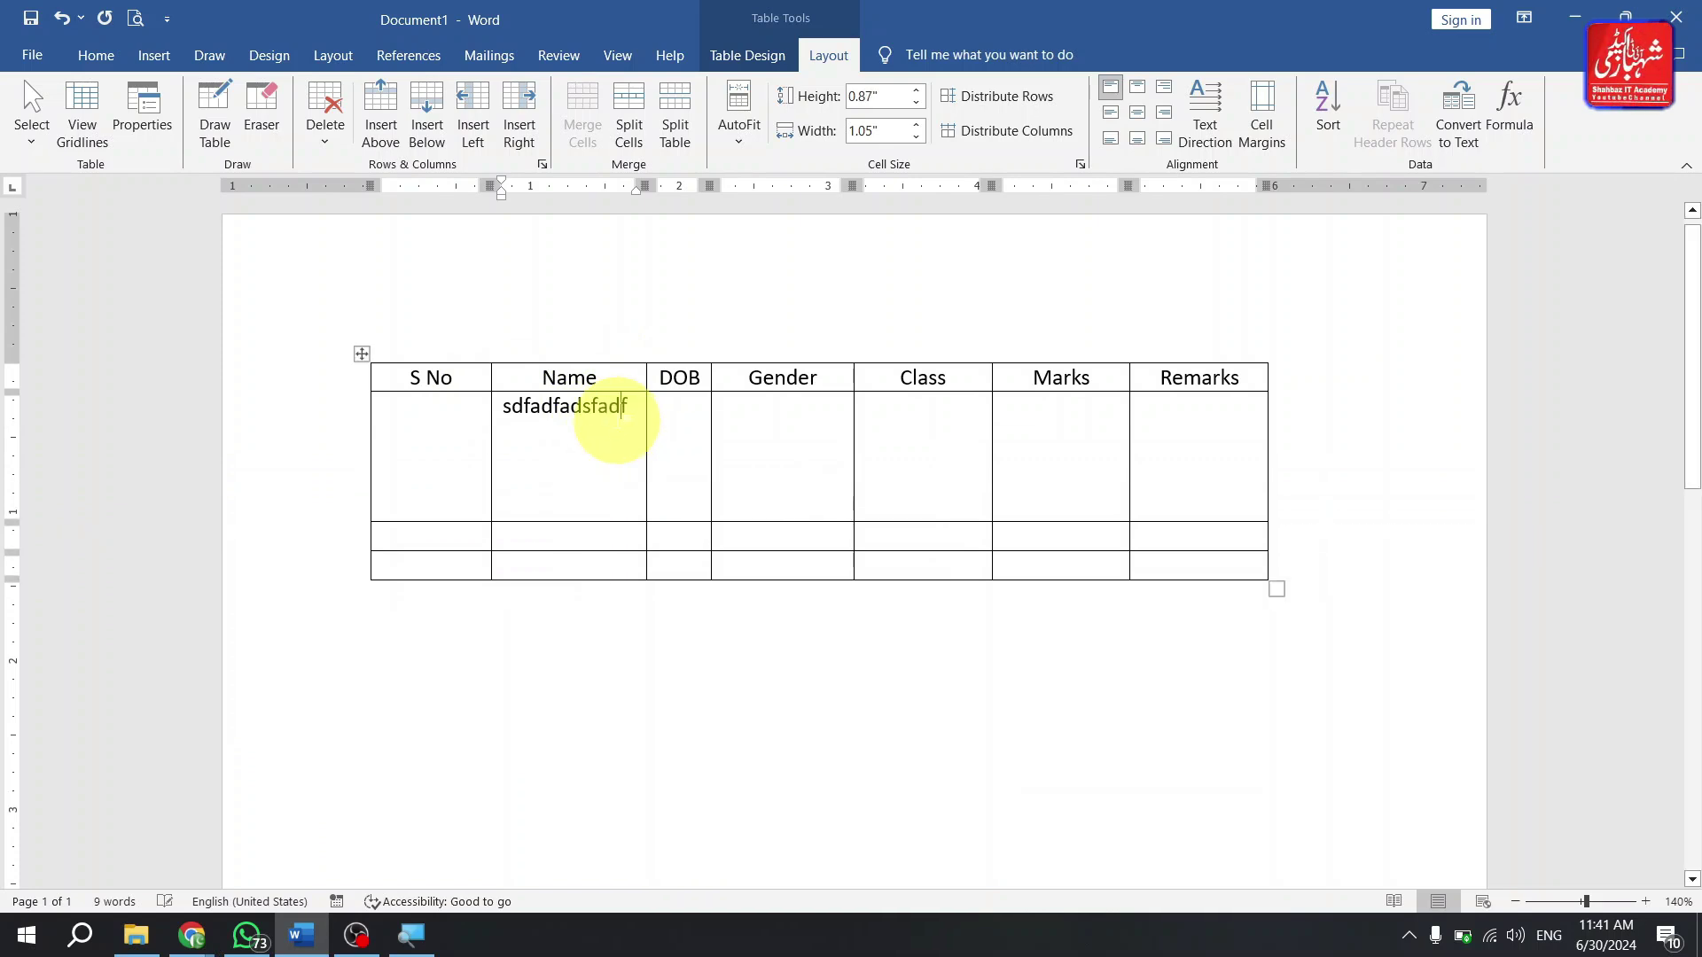
- Select the whole first data row and set its height to 1"
left_click(343, 448)
left_click(917, 91)
left_click(916, 91)
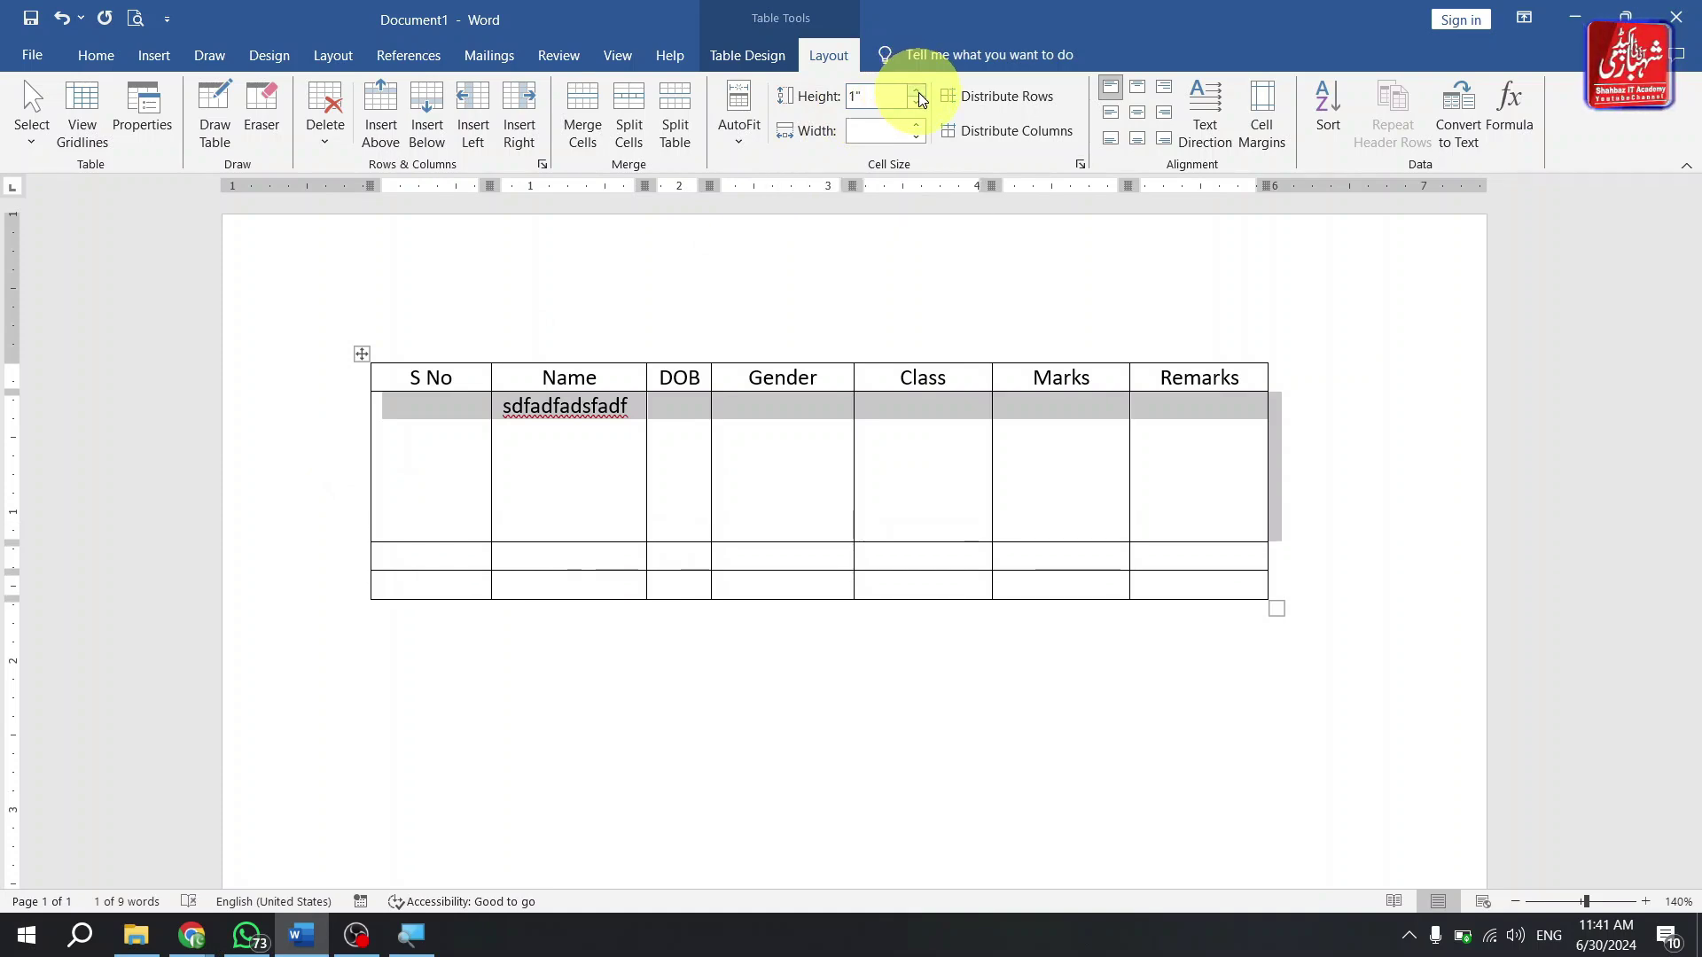
left_click(625, 437)
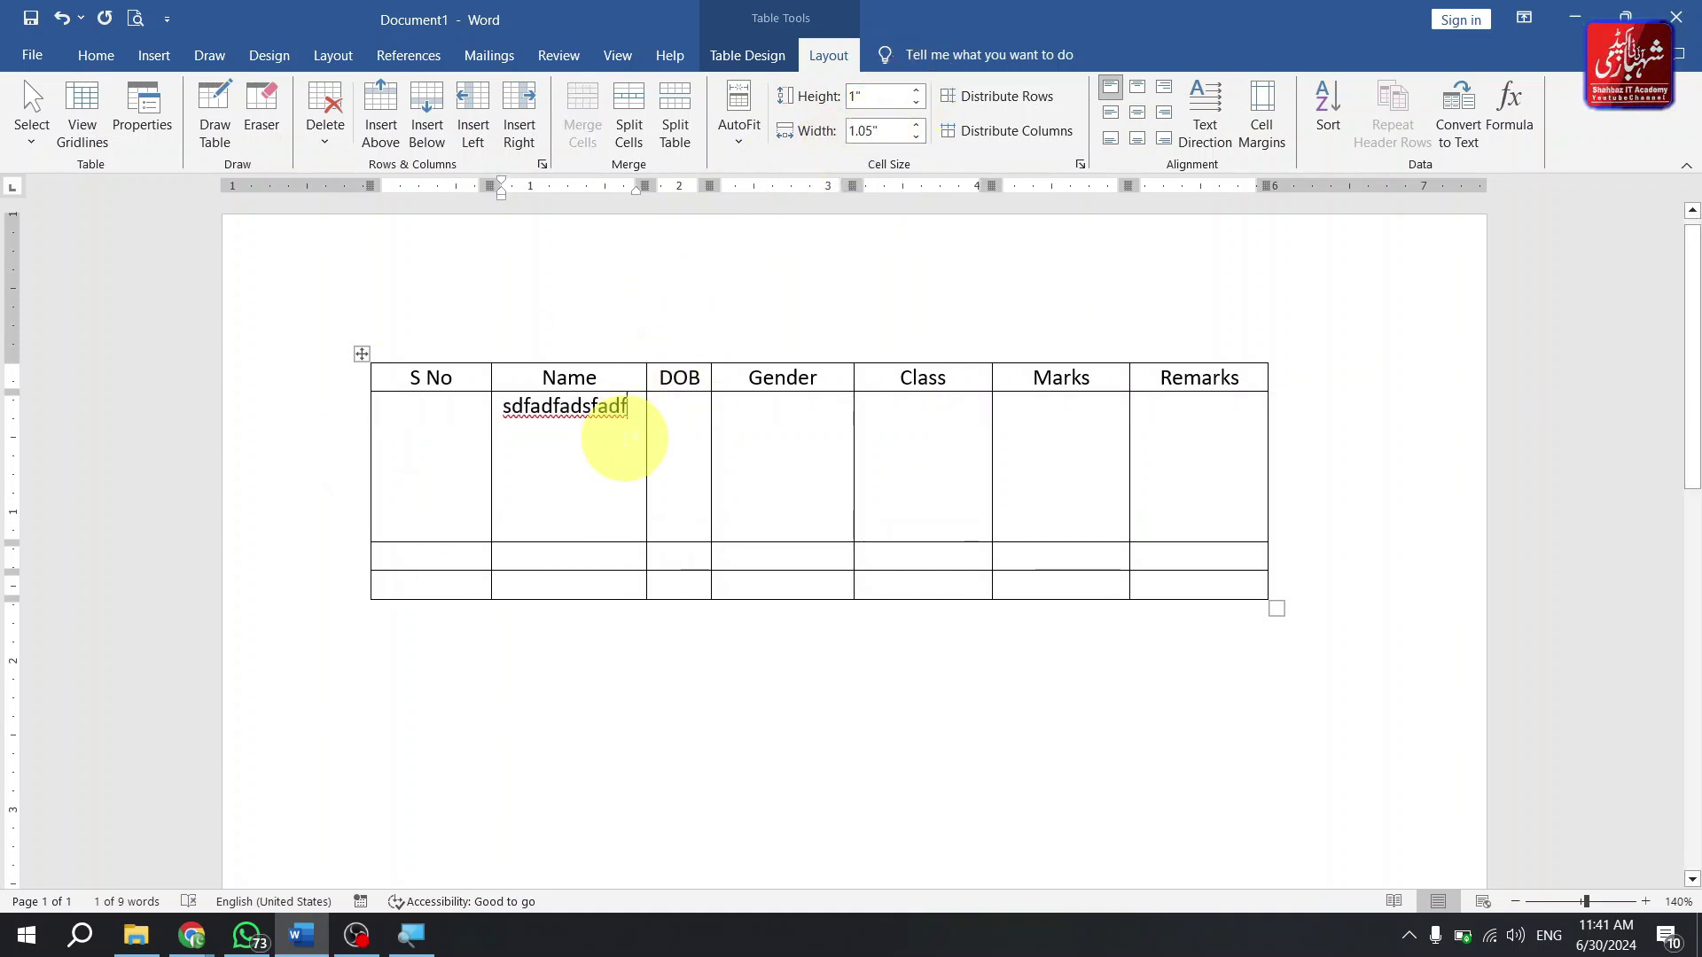
left_click_drag(605, 429, 544, 430)
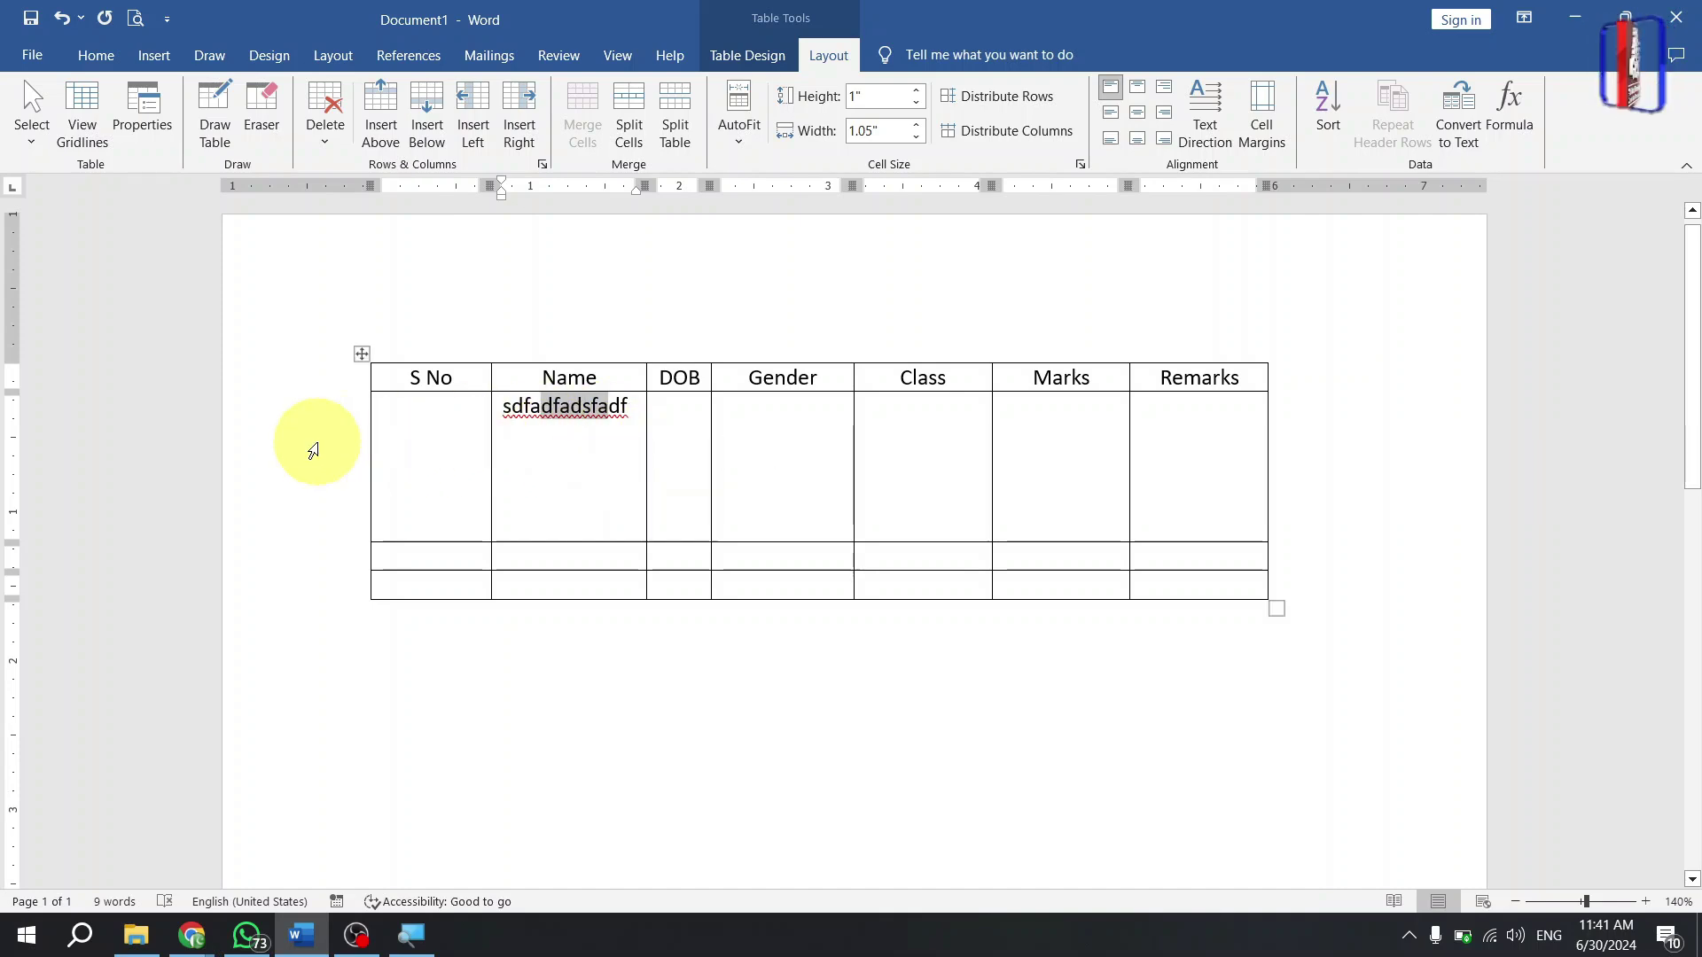
- Try AutoFit Contents with the first data row selected and undo the change
left_click(304, 449)
left_click(741, 140)
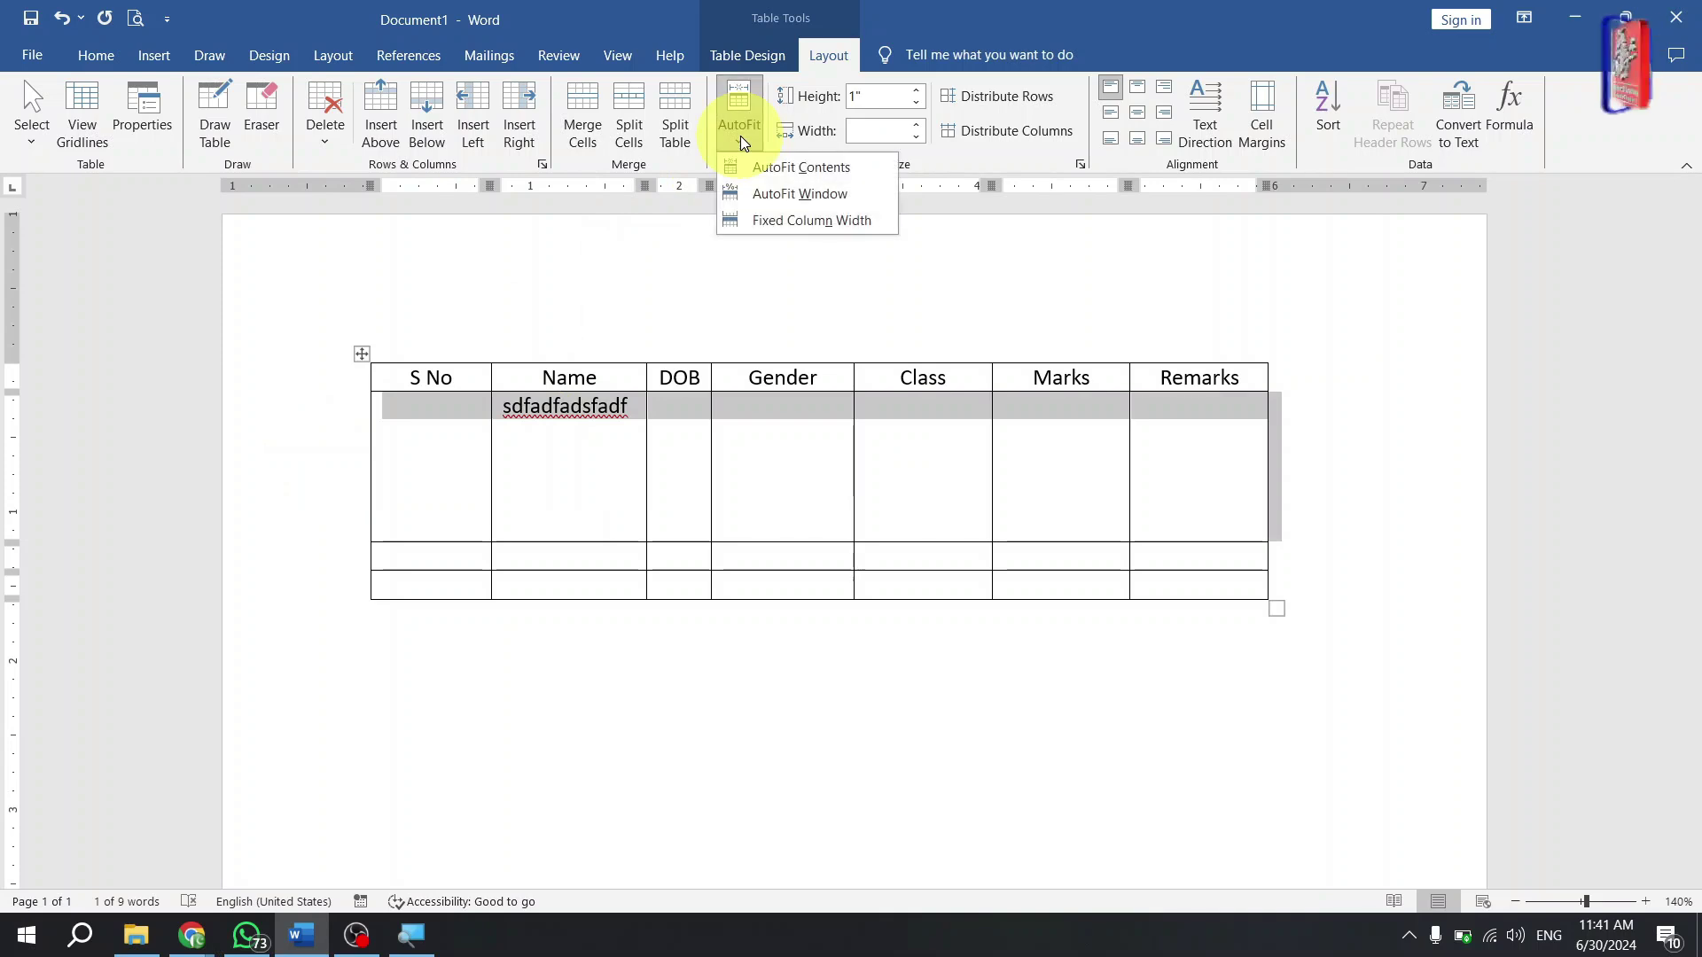
left_click(783, 169)
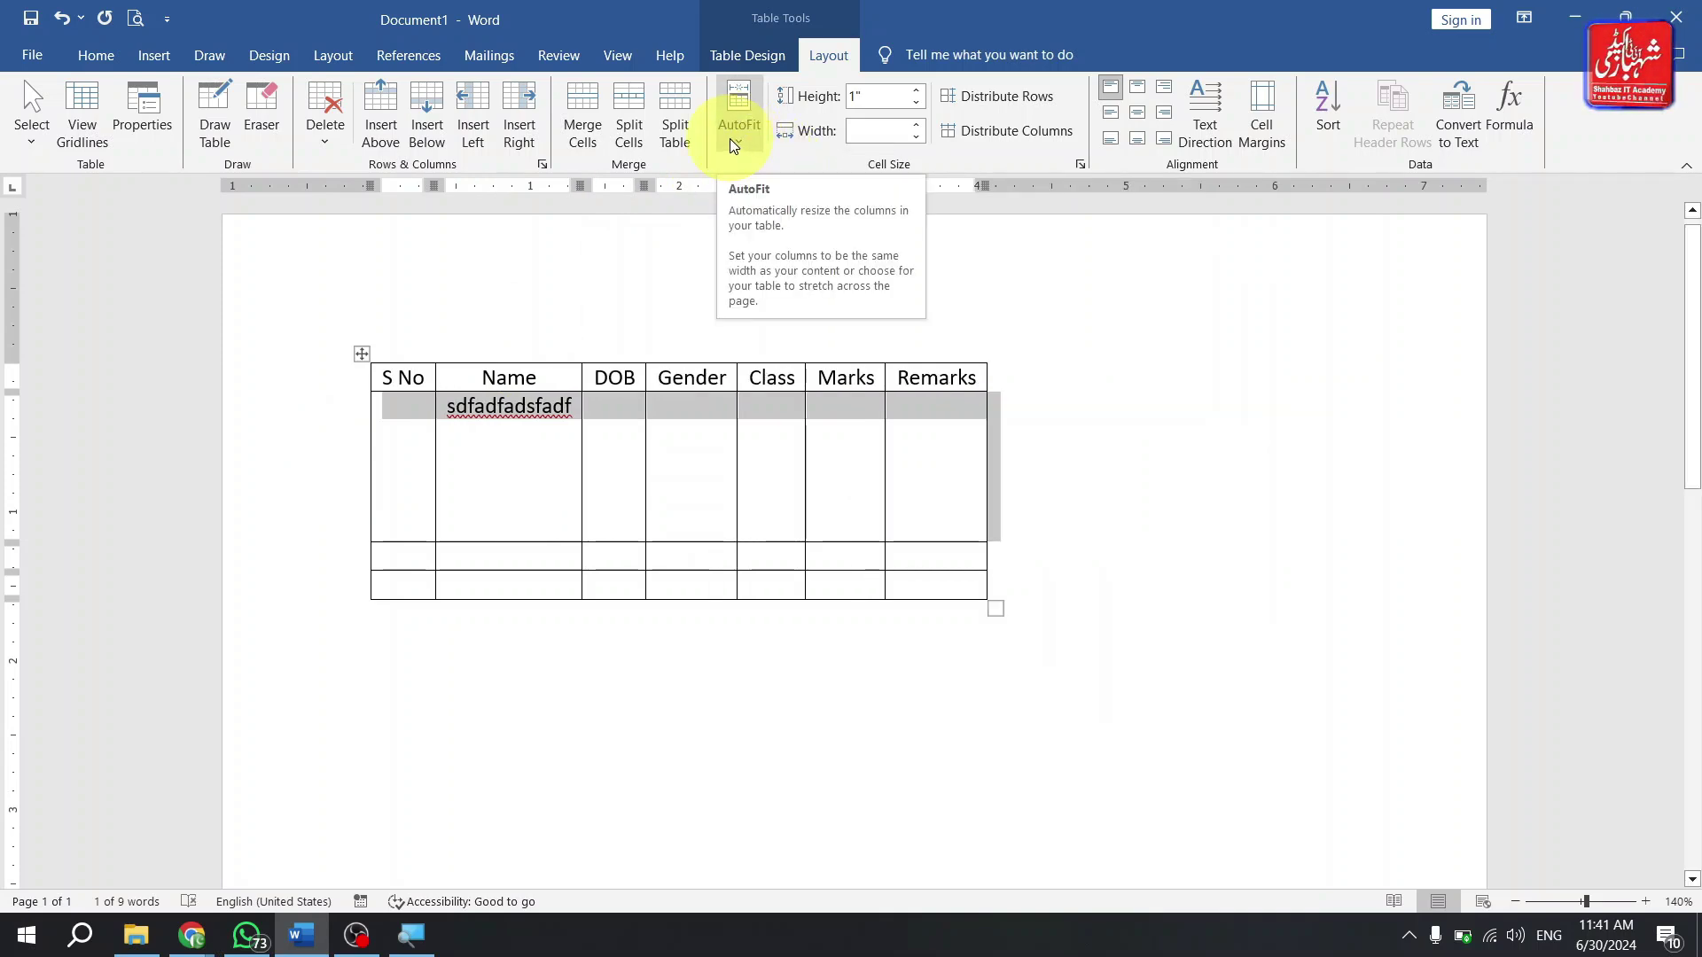
key("ctrl+z")
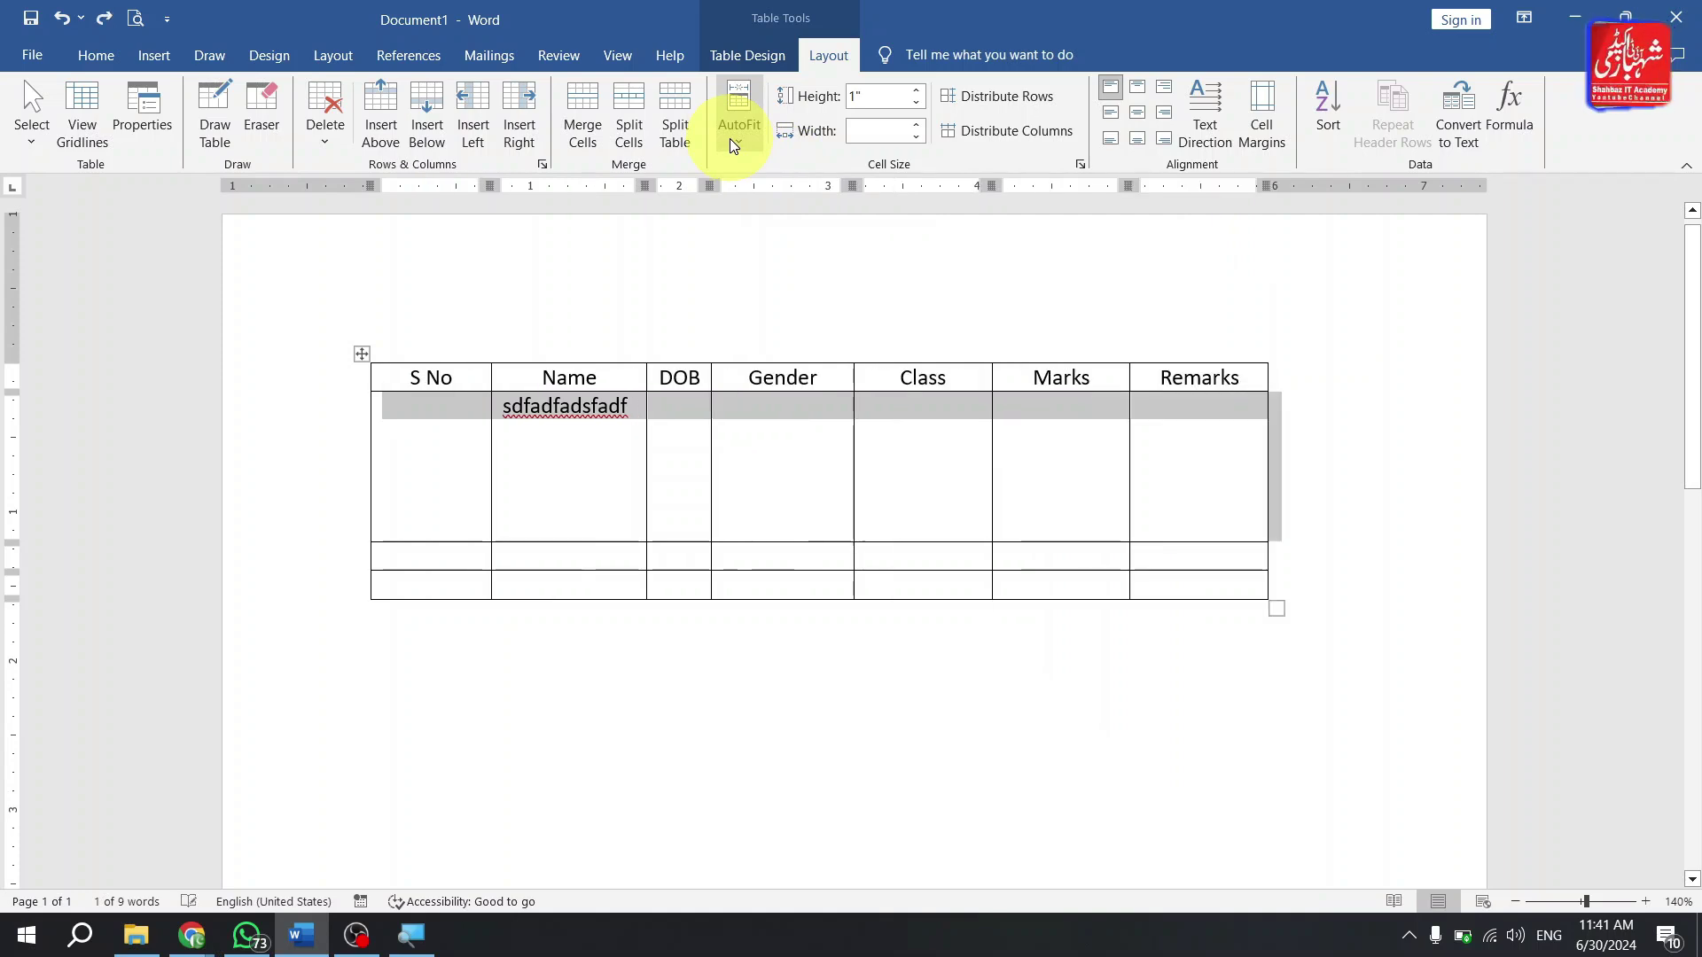
- Reduce the selected first data row's height to 0.1"
left_click(730, 138)
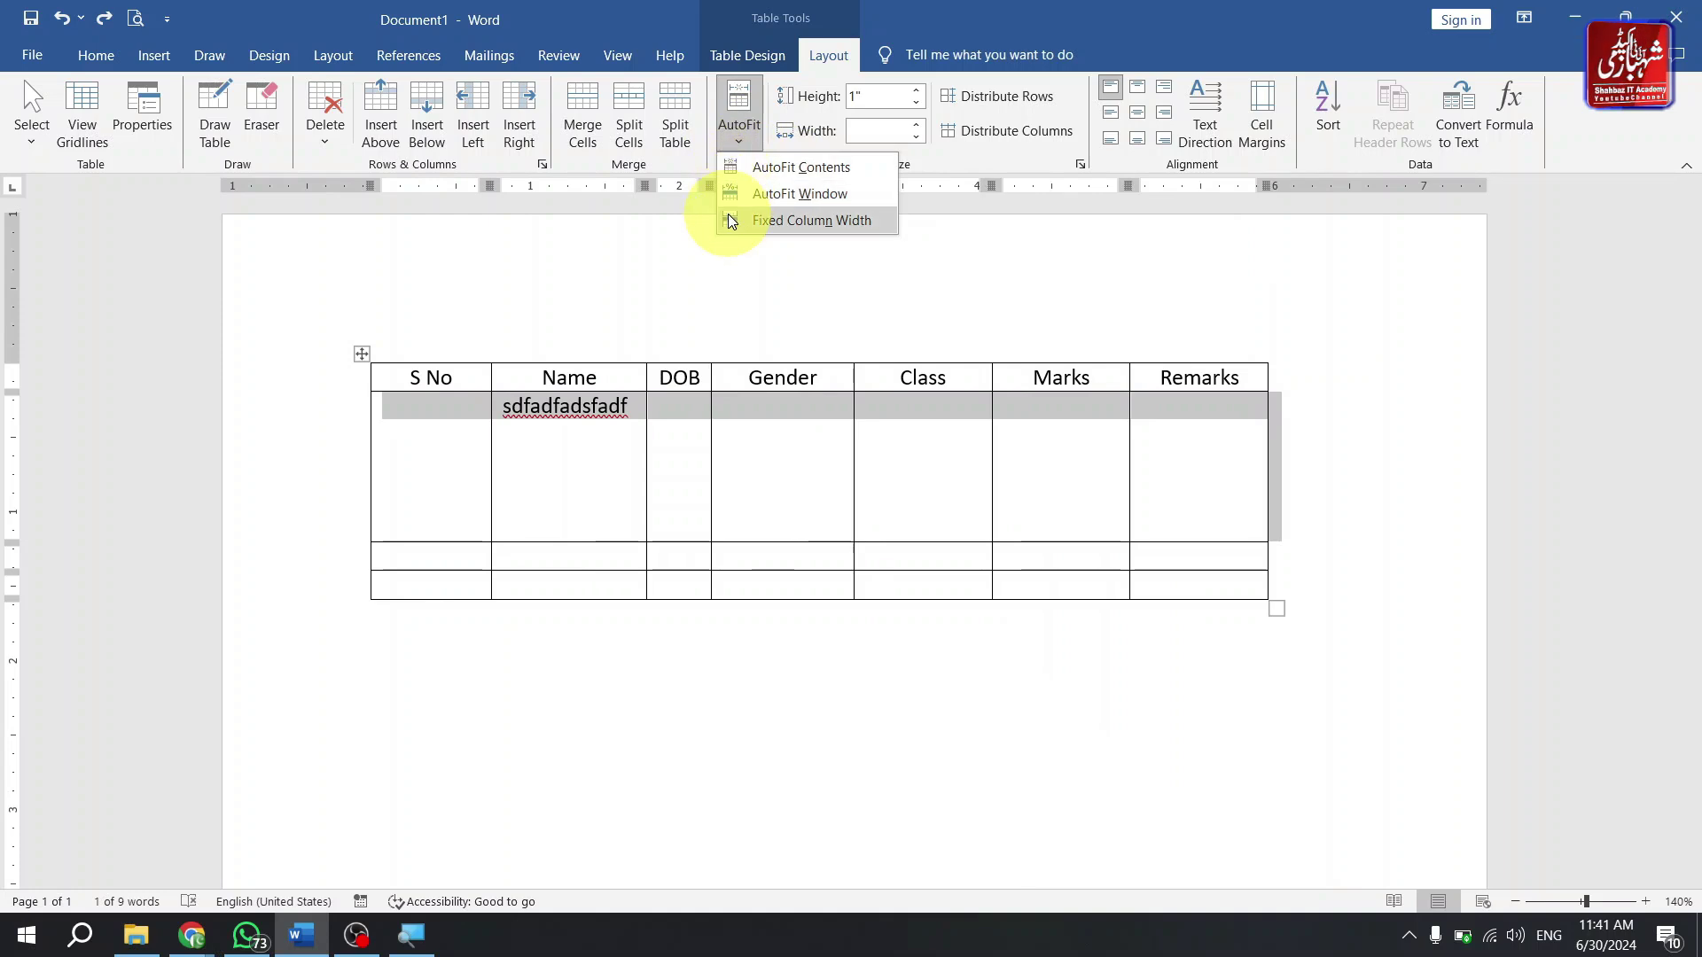
left_click(1011, 167)
left_click(918, 103)
left_click(917, 103)
left_click(918, 104)
left_click(918, 105)
left_click(918, 104)
left_click(918, 105)
left_click(918, 104)
left_click(919, 104)
left_click(918, 105)
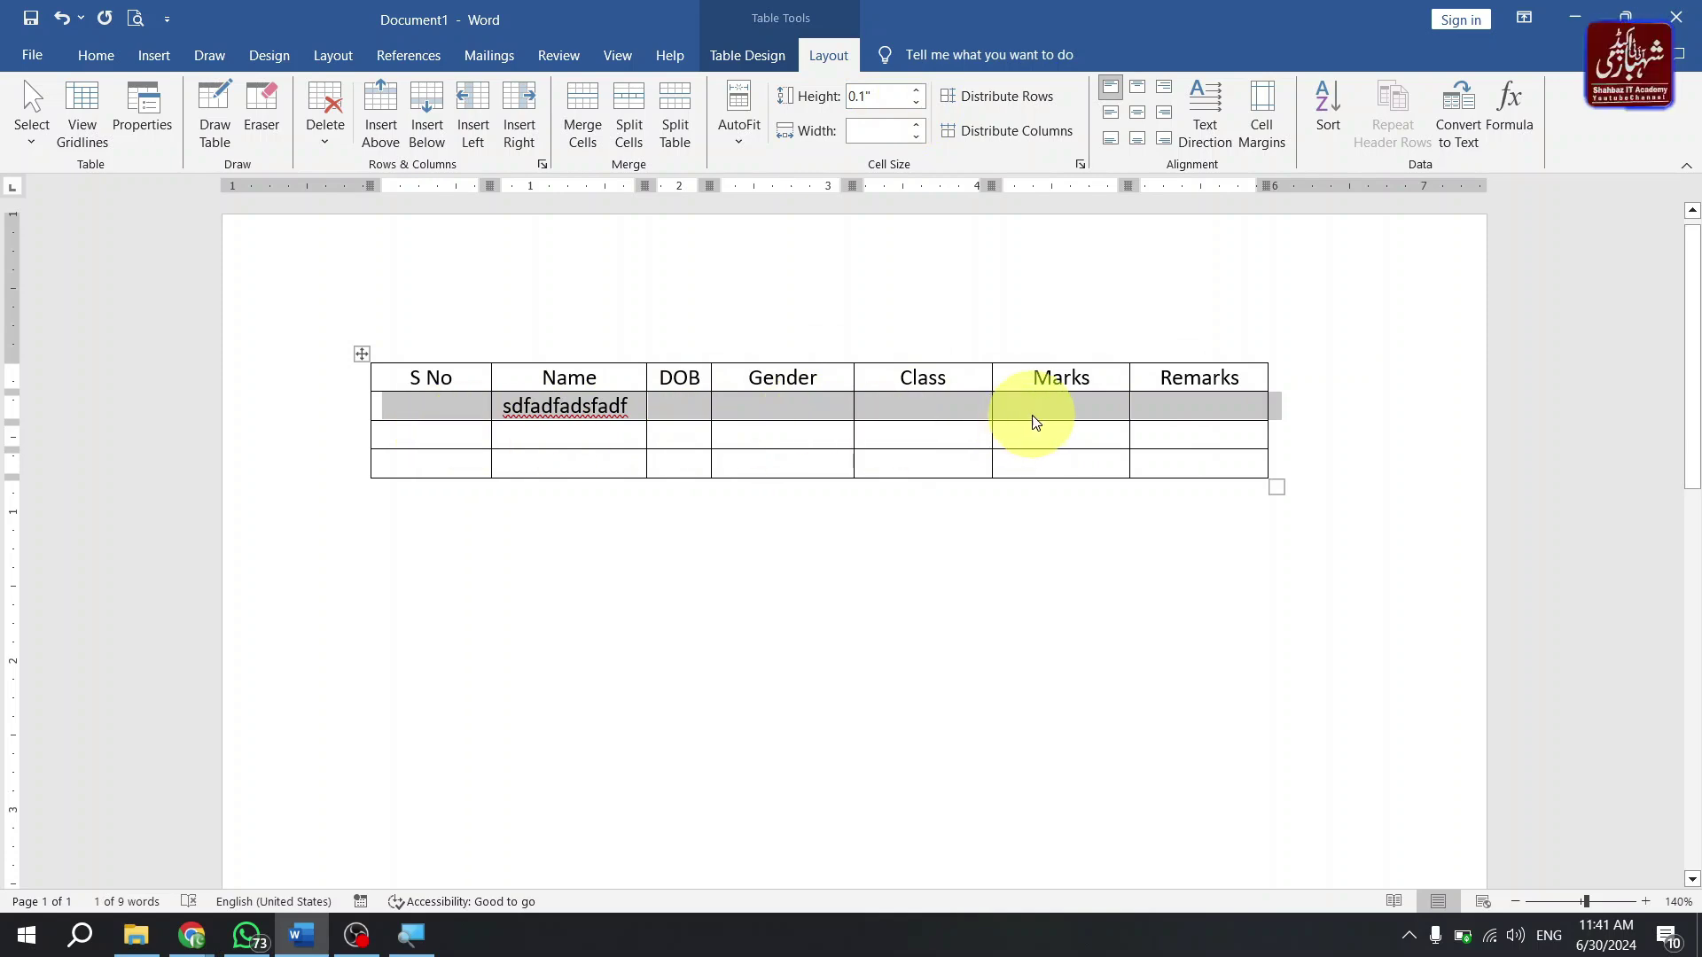
- Move the border between the DOB and Gender columns to widen DOB, leaving Gender about 0.75" wide
left_click(744, 409)
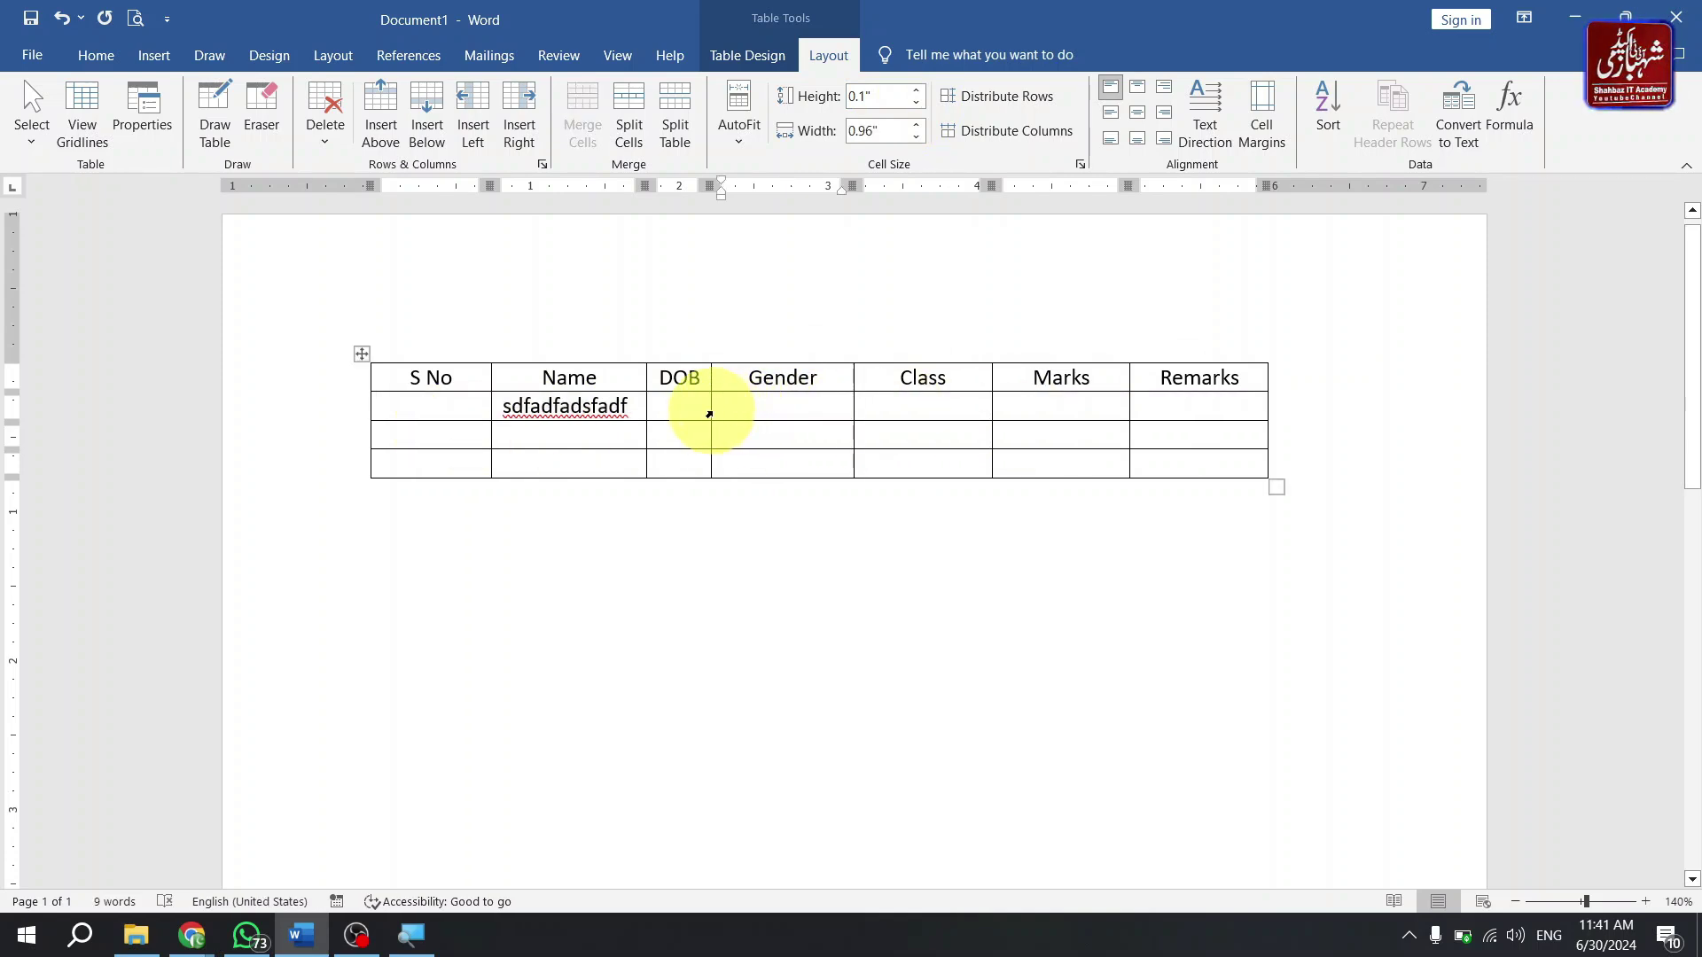
left_click(711, 410)
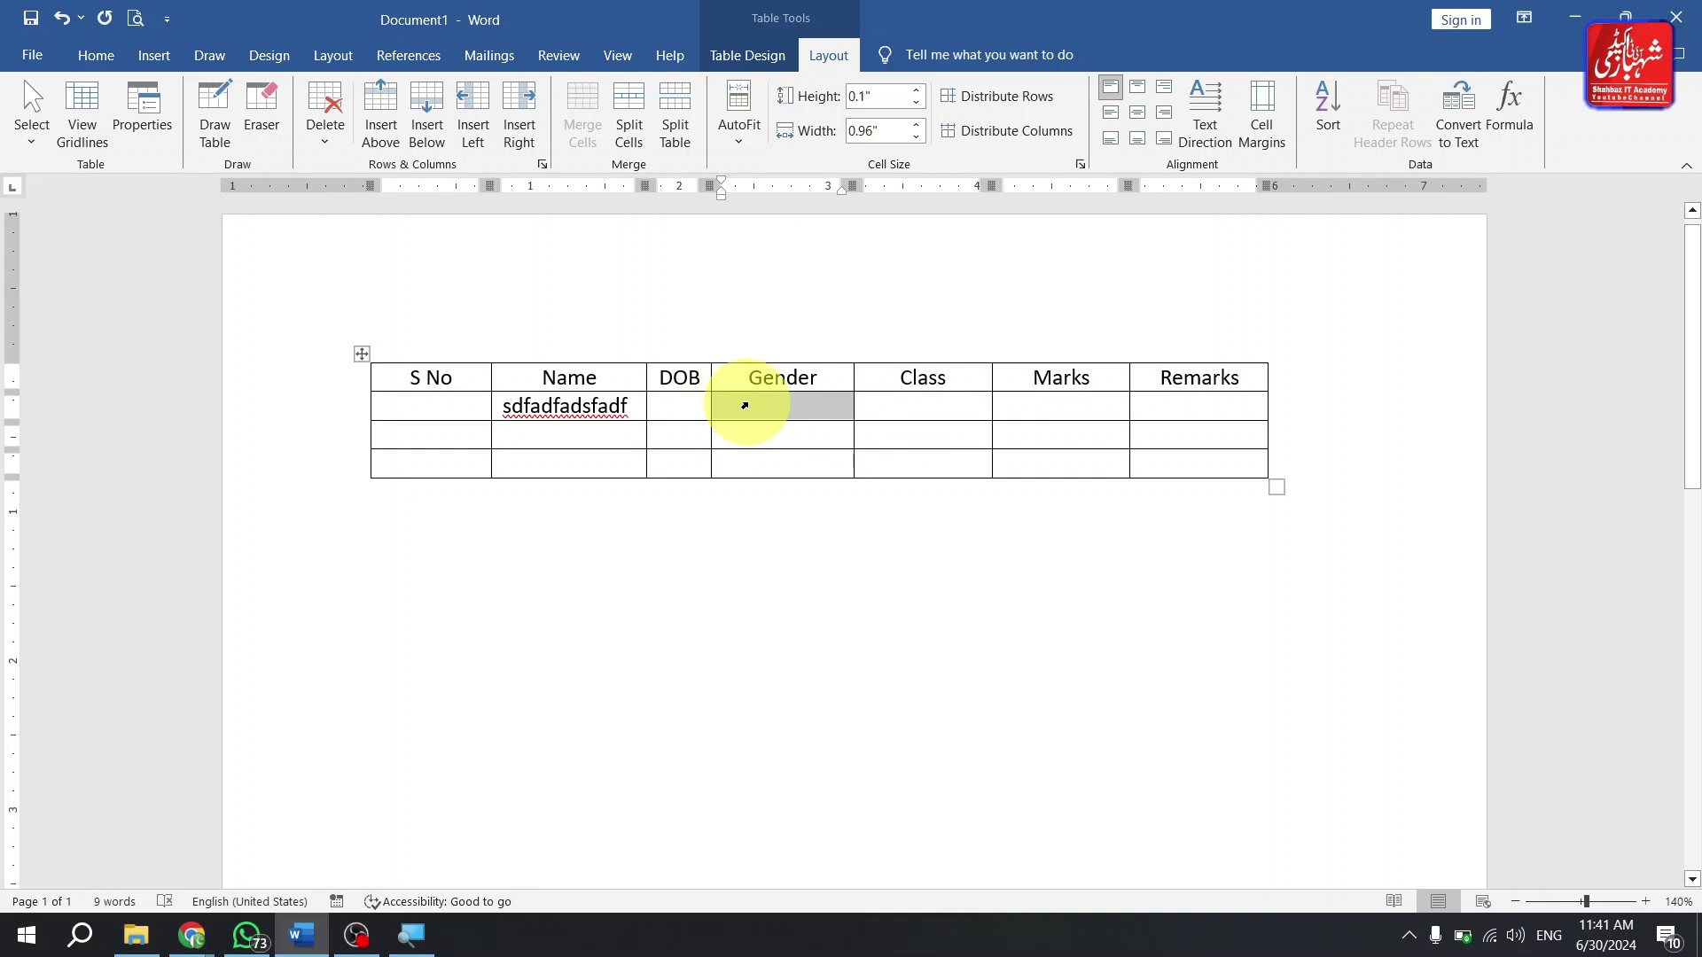
left_click(718, 405)
left_click_drag(708, 404, 742, 405)
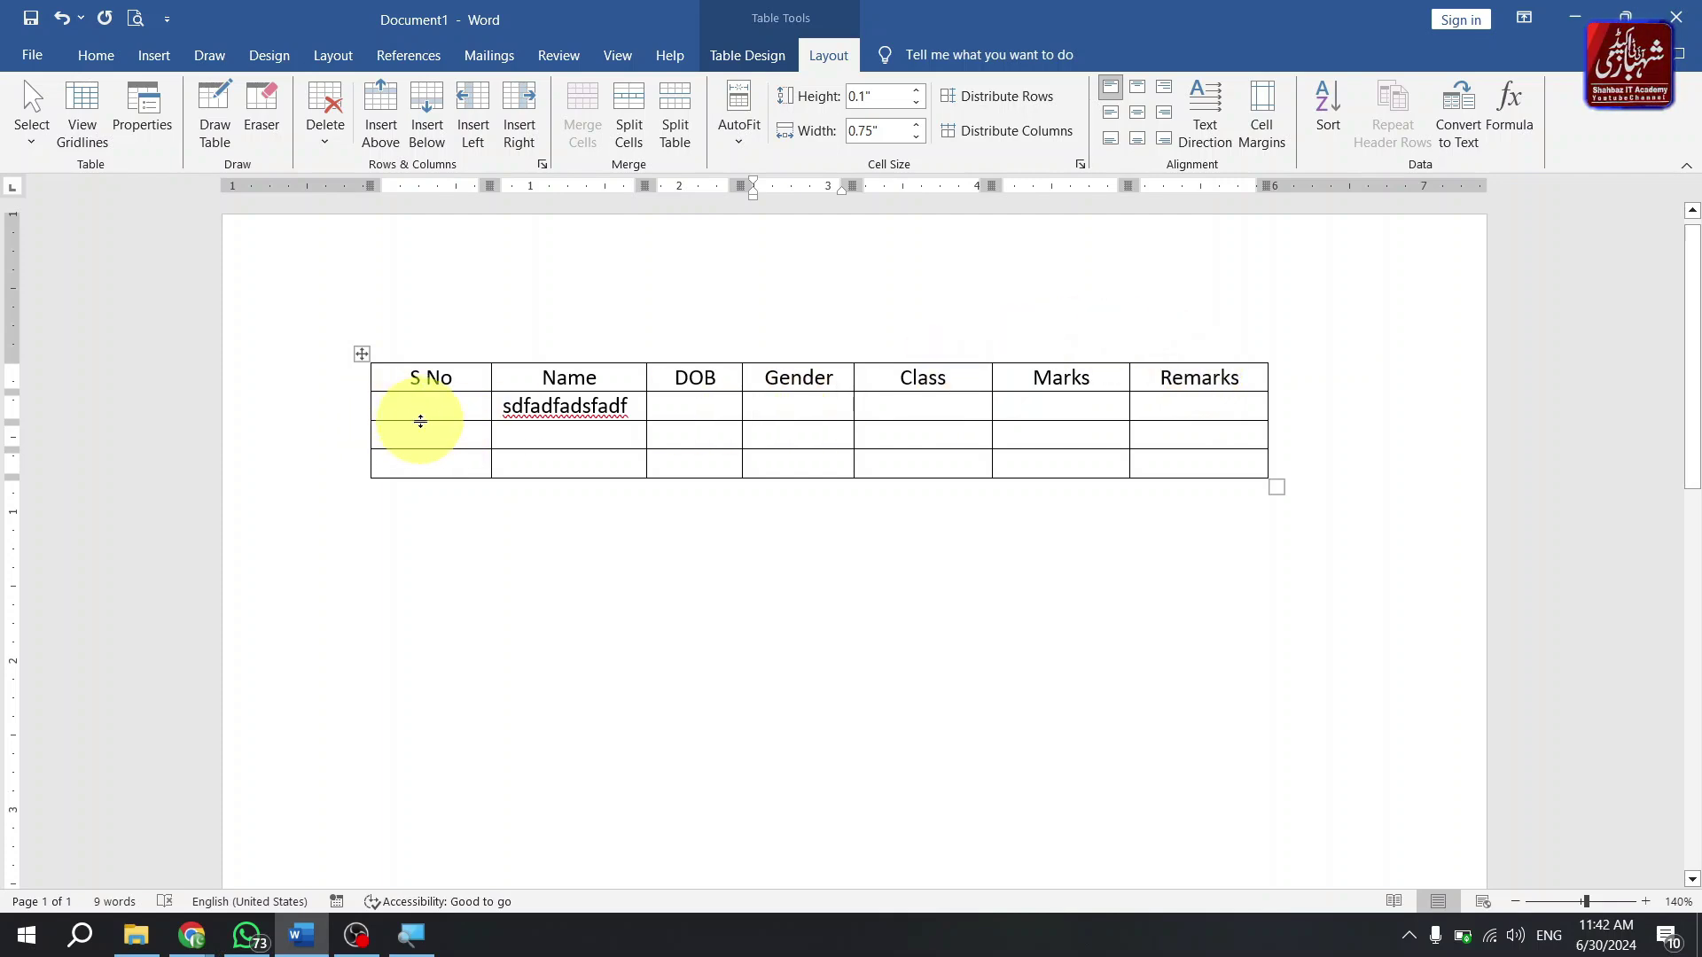
- Fill the first data row's Class cell with three lines, Dfasf, Adsf and Adf, Marks with Dfasdf and Remarks with Fdsafs
key("Tab")
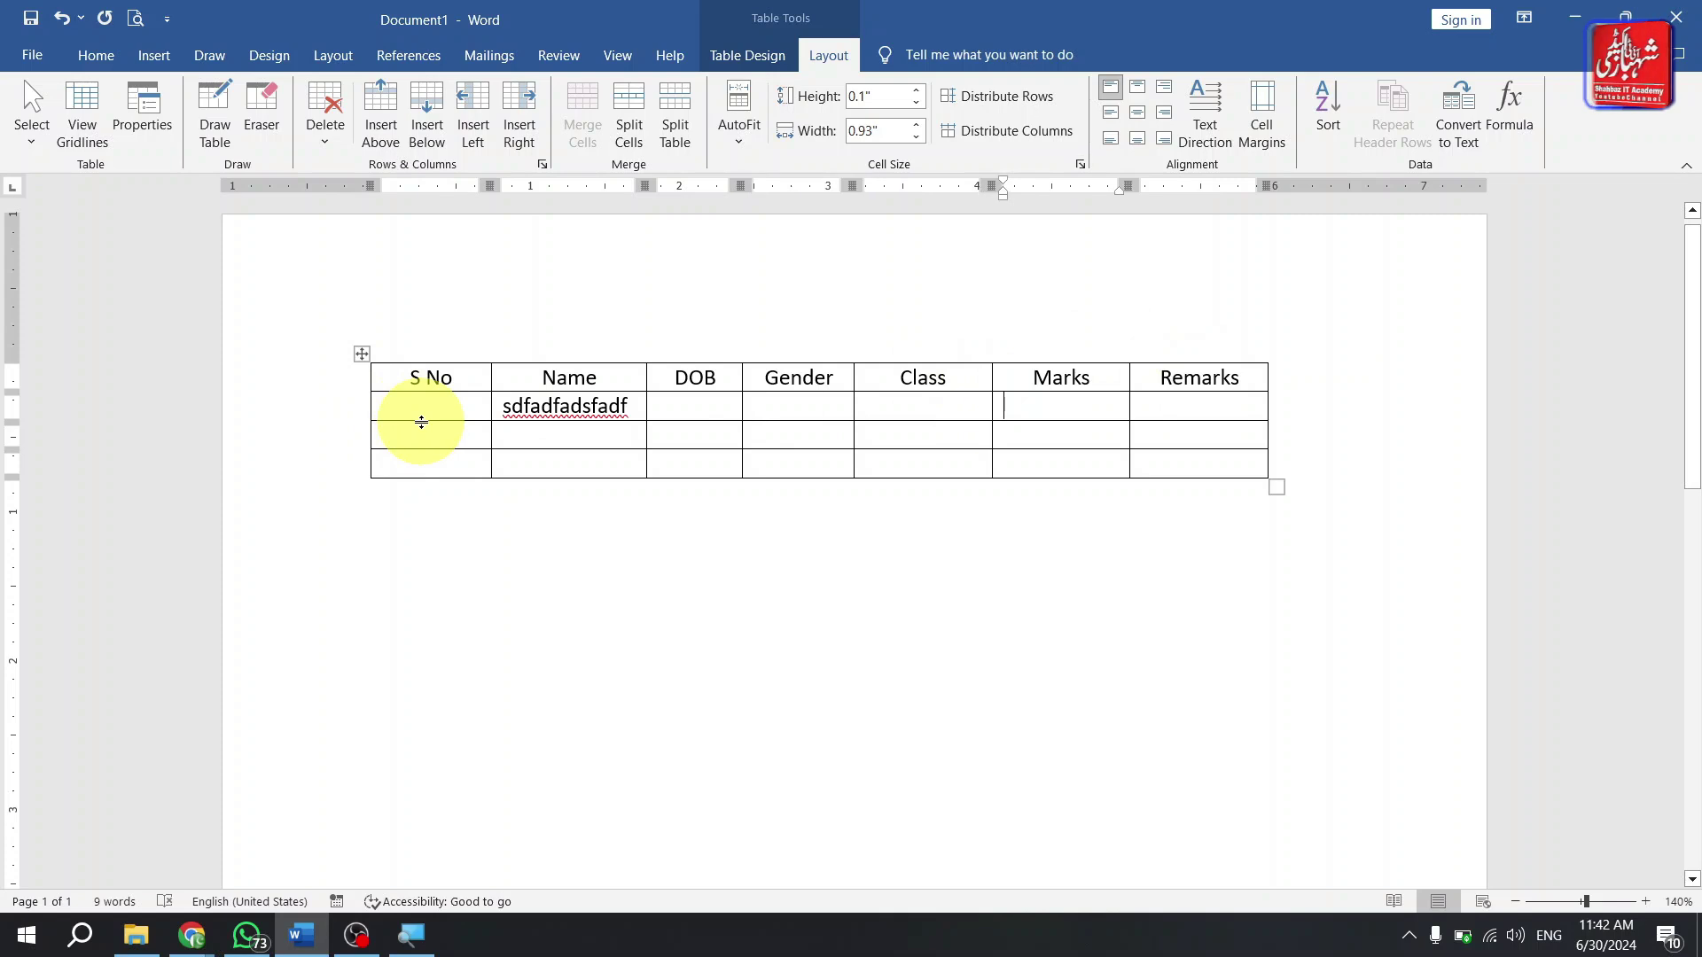
type("dfasf")
key("Return")
type("adsf")
key("Return")
type("adf")
key("Tab")
type("dfasdf")
key("Tab")
type("fdsafs")
- In the second data row, enter Fadsfsda under S No and the two lines Fdfasdf and Asdfasdf under Name
key("Tab")
type("fadsfsda")
key("Tab")
type("fdfasdf")
key("Return")
type("asdfasdf")
- Leave DOB empty in the second data row and enter Fasdf for Gender, Dsfasd for Class, Dsfasdf for Marks and Fasdf for Remarks
key("Tab")
key("Tab")
type("fasdf")
key("Tab")
type("dsfasd")
key("Tab")
type("dsfasdf")
key("Tab")
type("fasdf")
- In the third data row, enter Fasdf under S No and five lines under Name: Dsfasdfas, Asdfasdf, Asdf, Asdfa and Asdf
key("Tab")
type("fasdf")
key("Tab")
type("dsfasdfas")
key("Return")
type("asdfasdf")
key("Return")
type("asdf")
key("Return")
type("asdfa")
key("Return")
type("asdf")
- Enter Asdf under DOB and dfasdf under Gender in the third data row
key("Tab")
type("asdf")
key("Tab")
type("dfasdf")
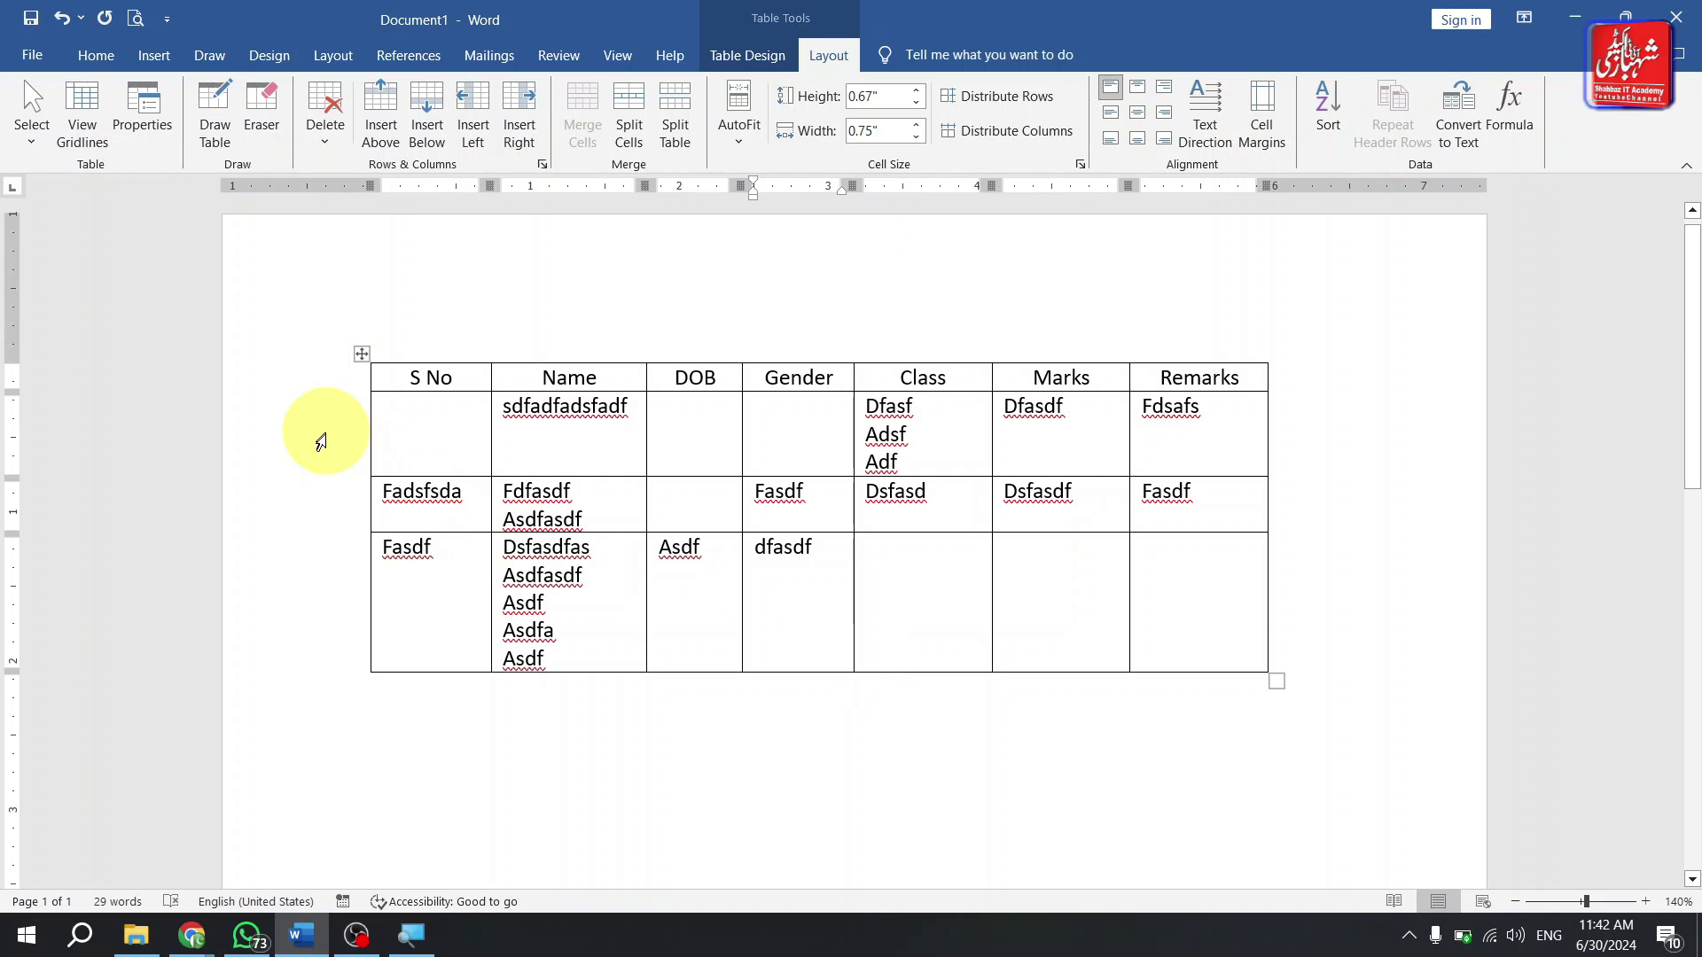
- Select all seven table columns, S No through Remarks, and distribute their widths equally
left_click_drag(321, 440, 315, 590)
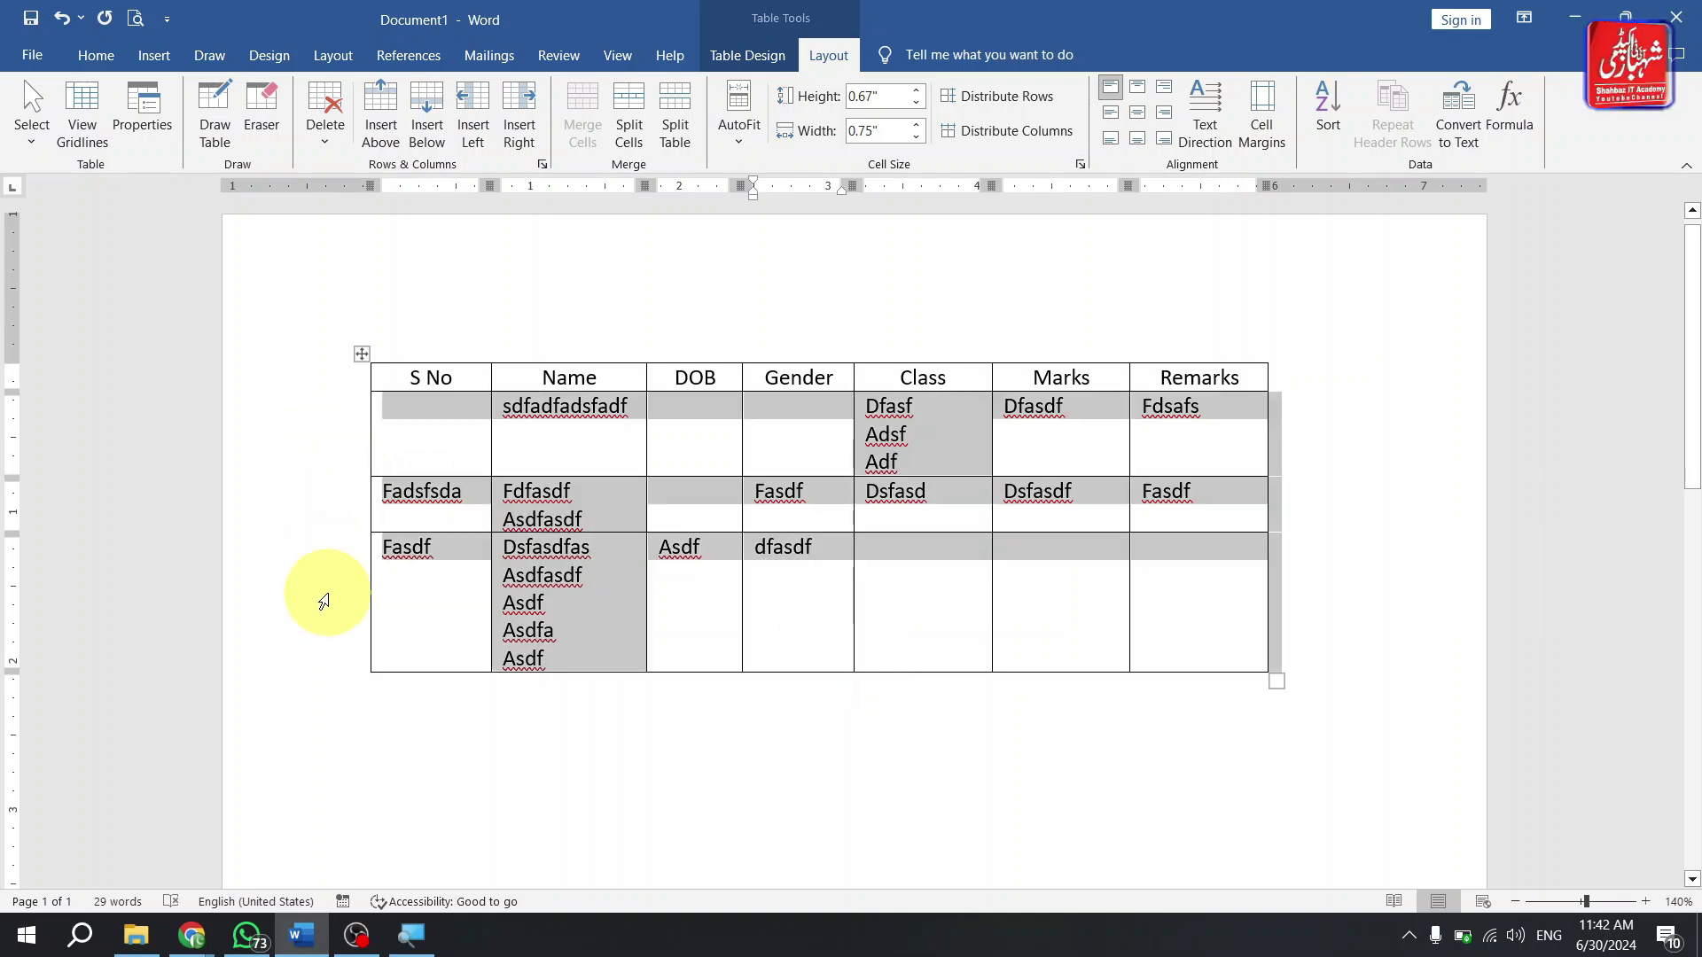
left_click(798, 359)
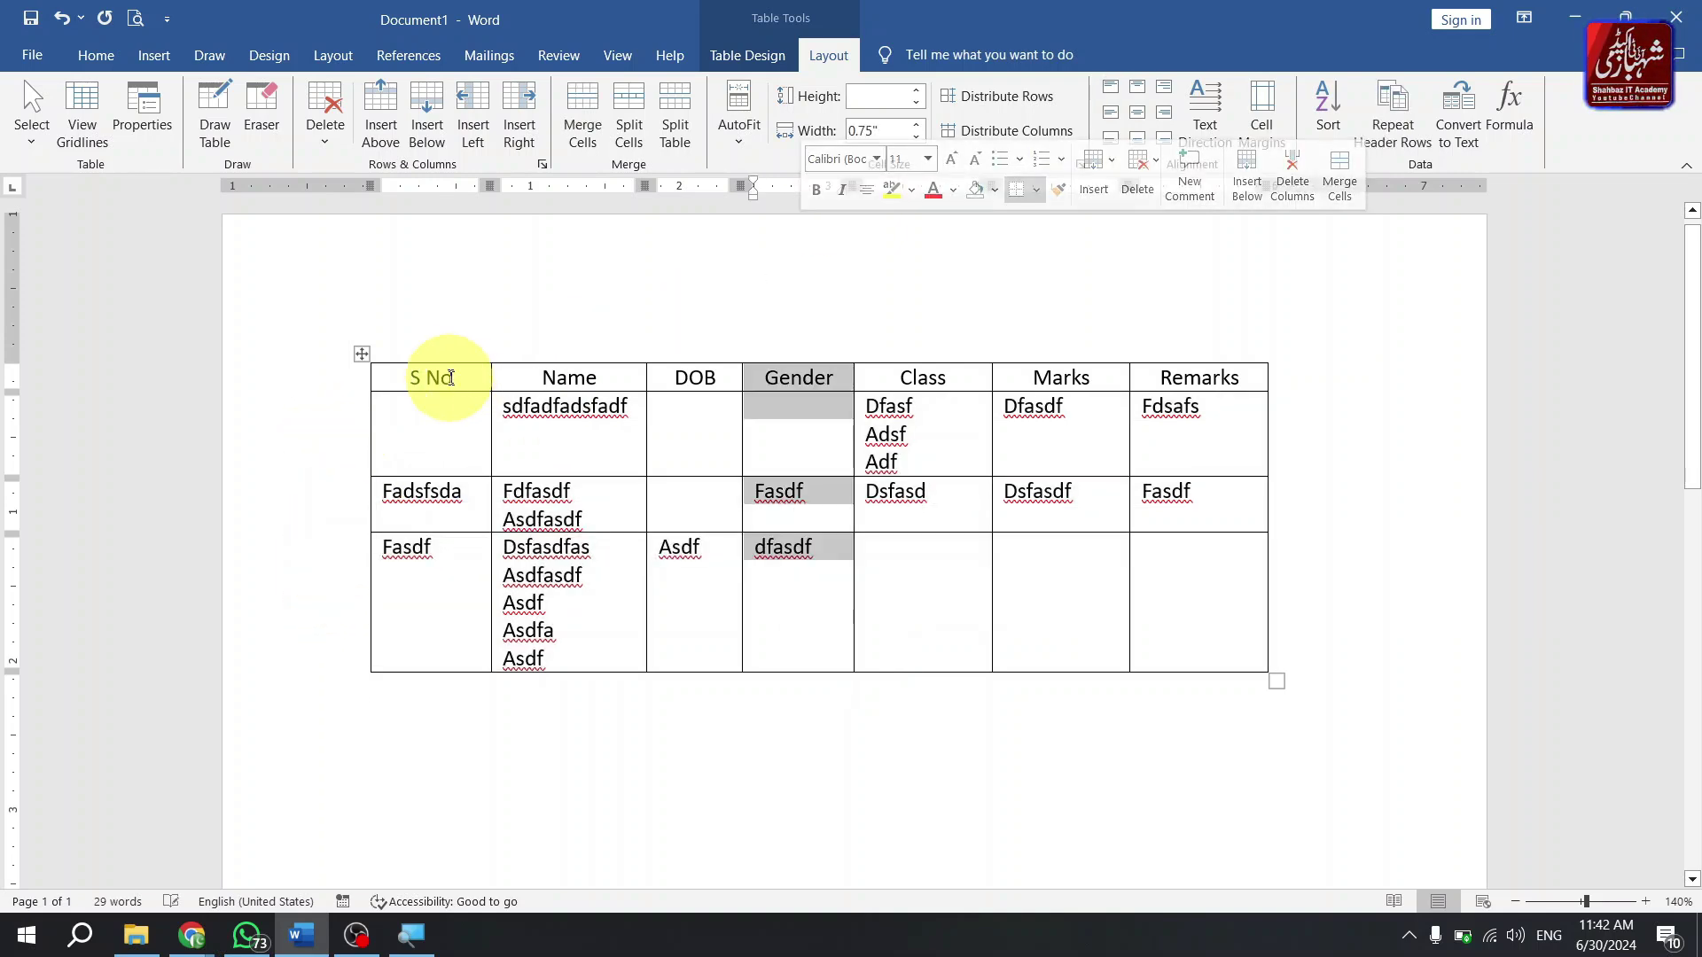
left_click_drag(447, 360, 1184, 358)
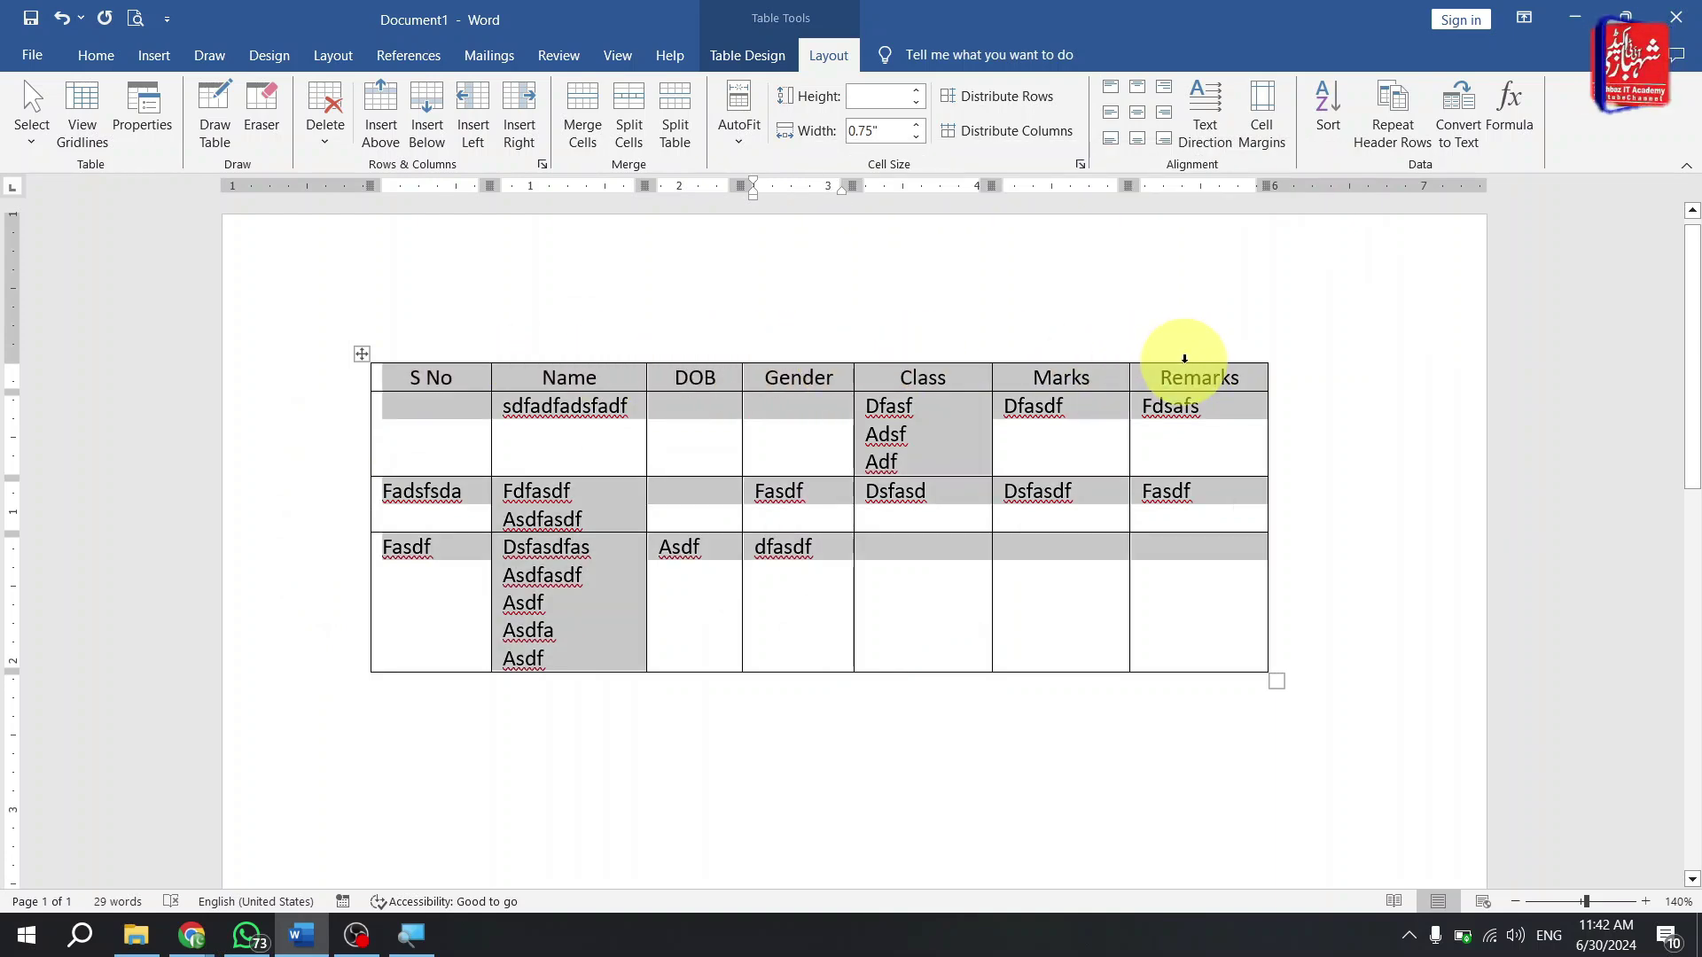
left_click(682, 357)
left_click_drag(452, 342, 1140, 342)
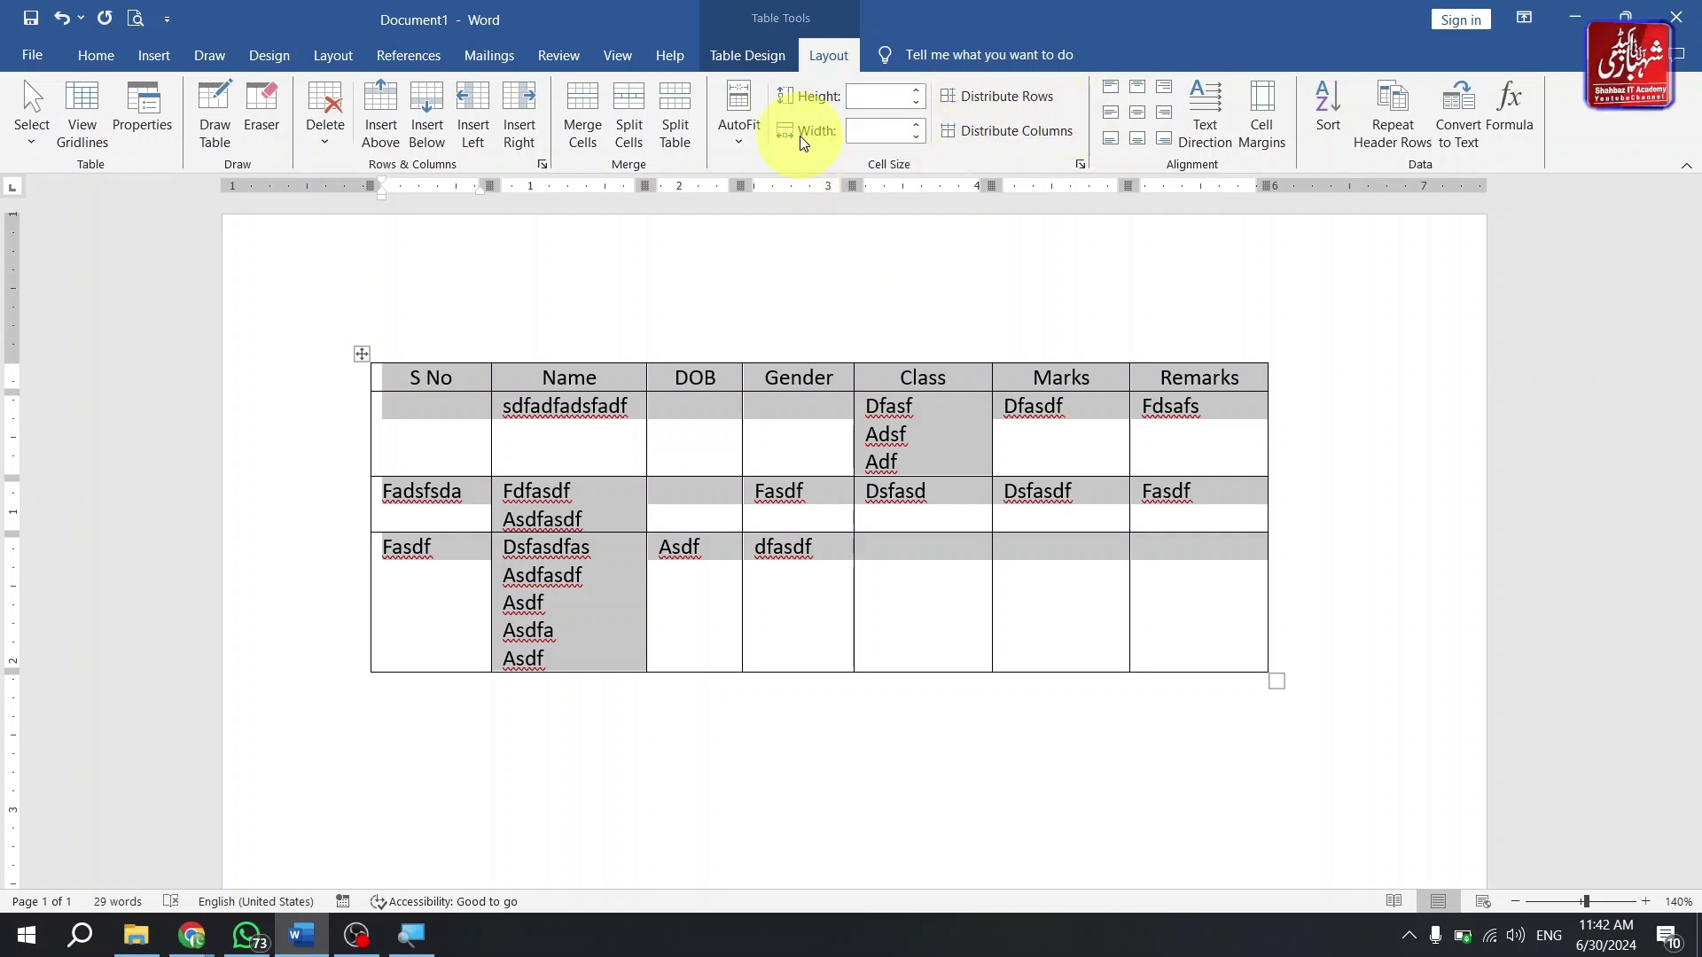
left_click(1008, 133)
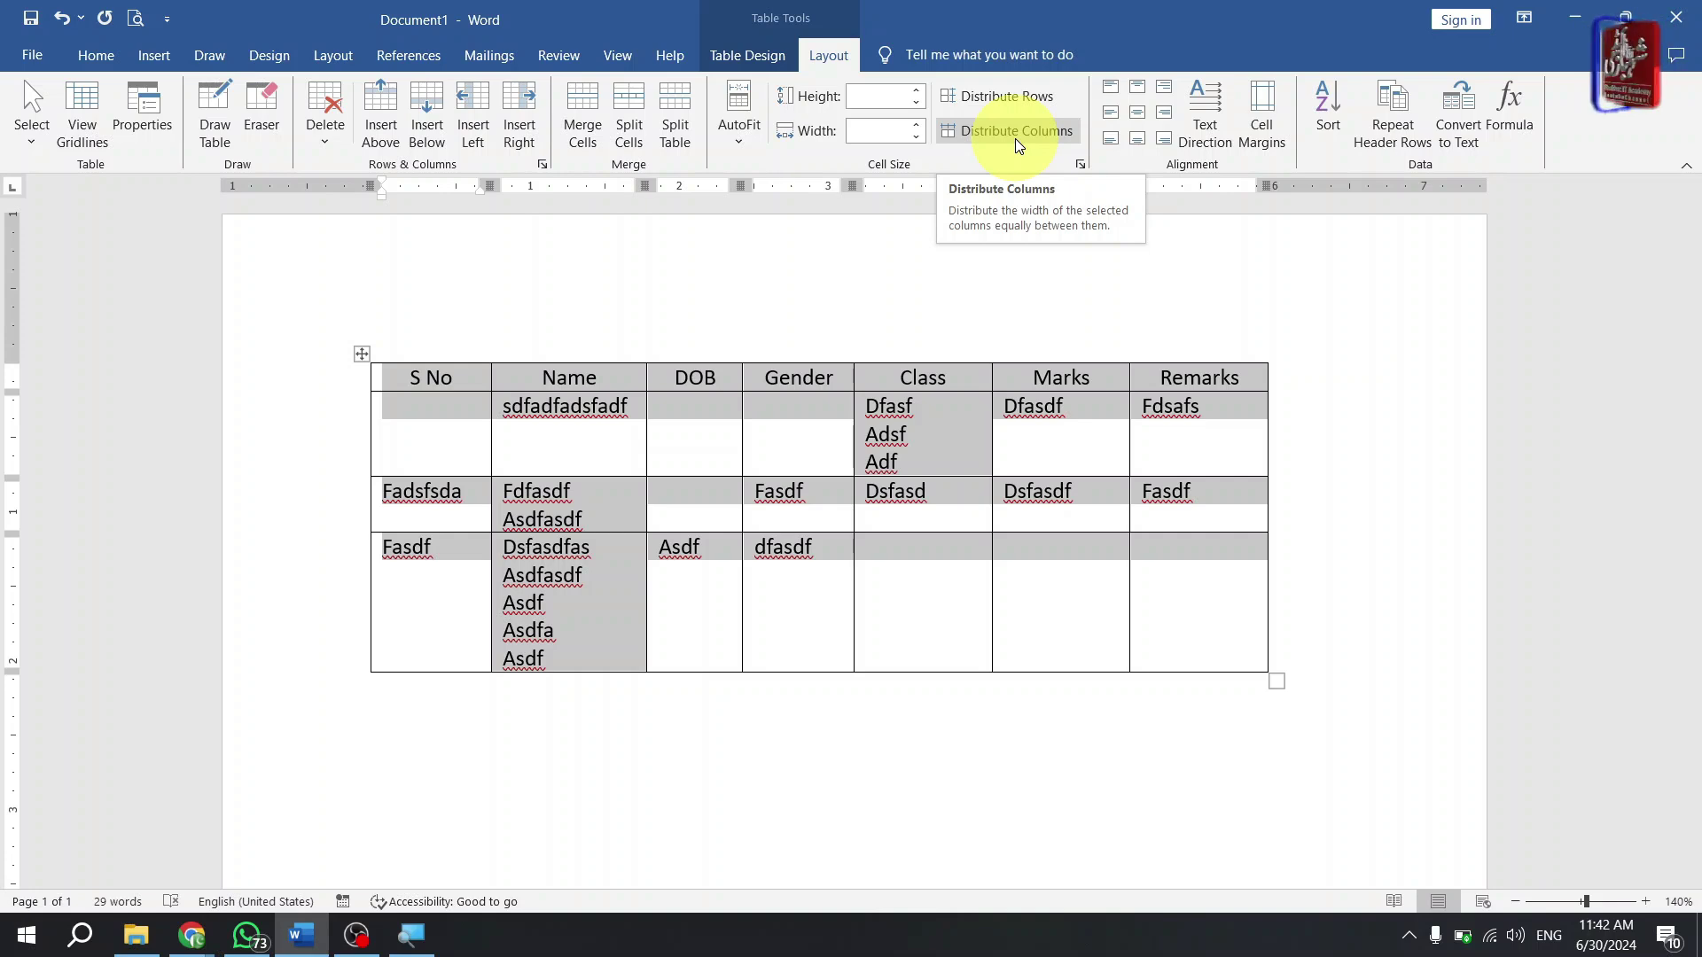
left_click(1013, 139)
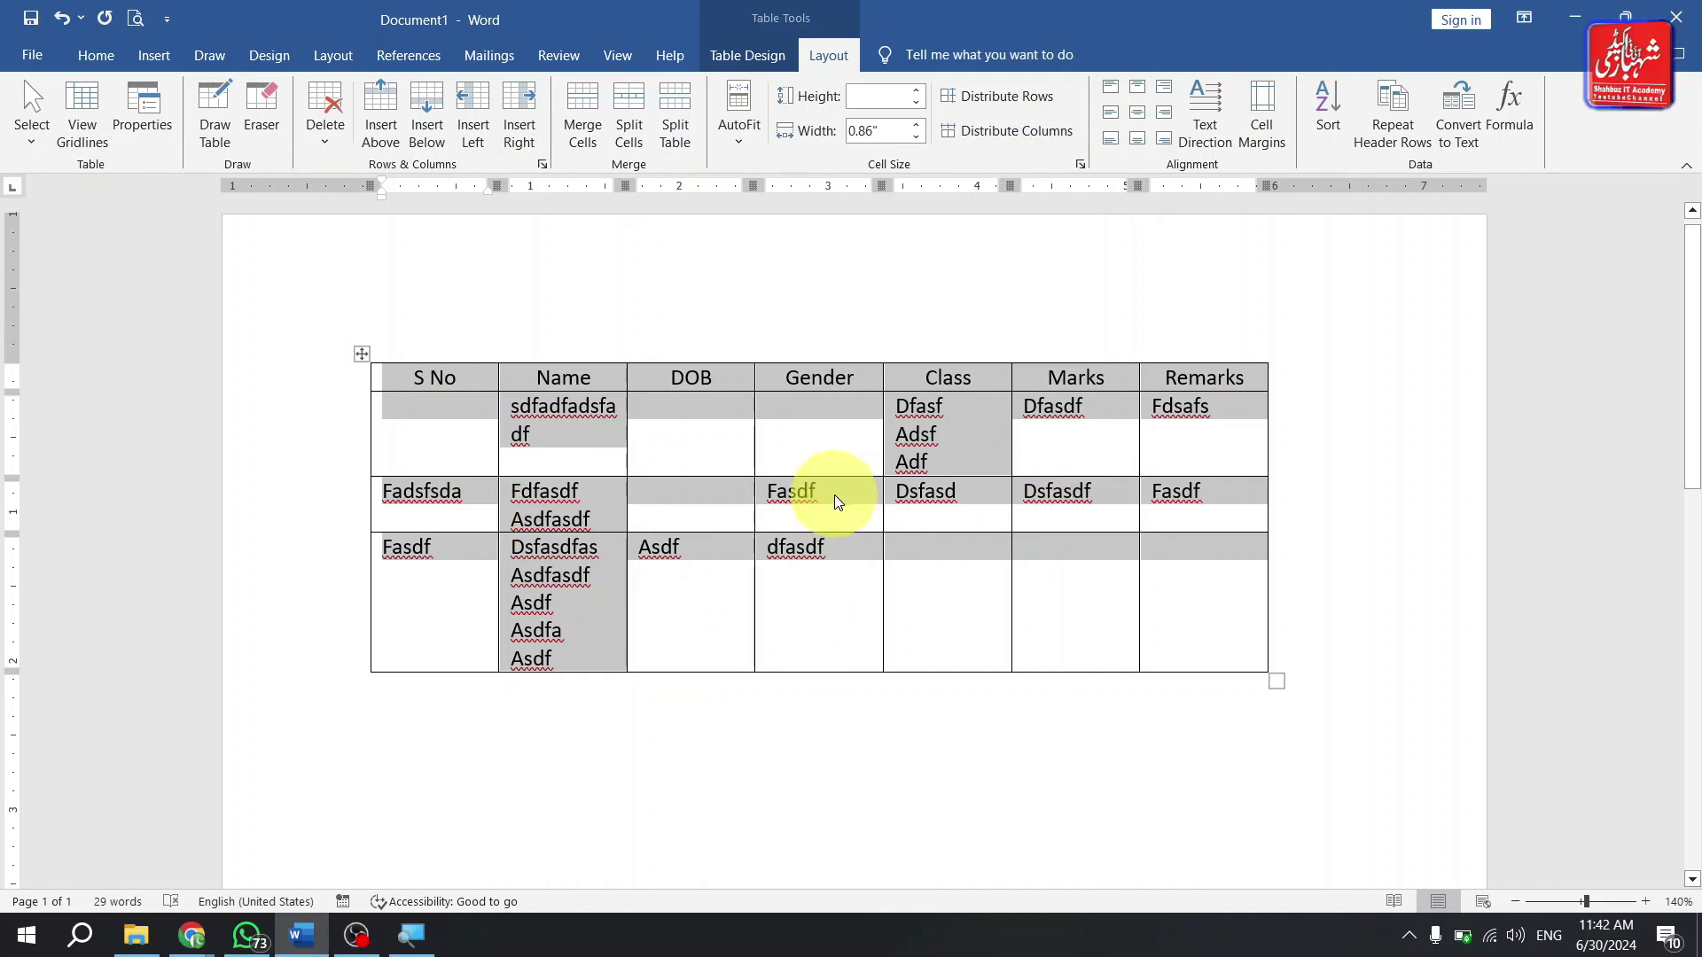
- Repeatedly undo and redo the equal column distribution to compare both layouts, ending with the distribution applied
key("ctrl+z")
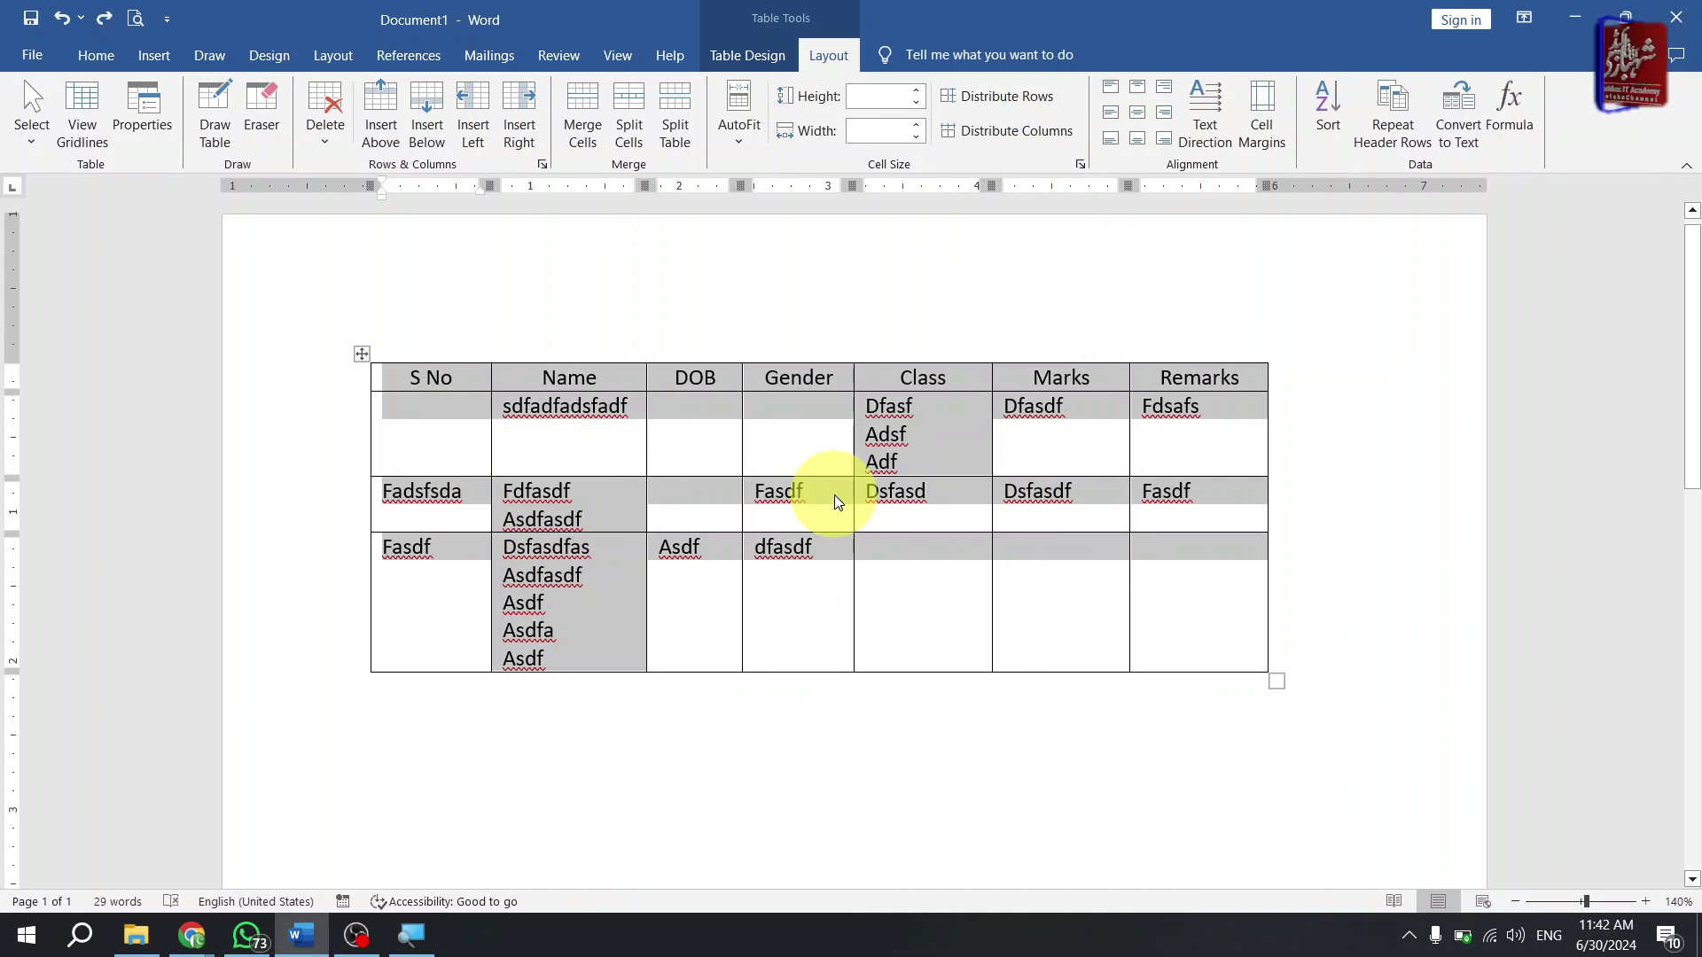
key("ctrl+y")
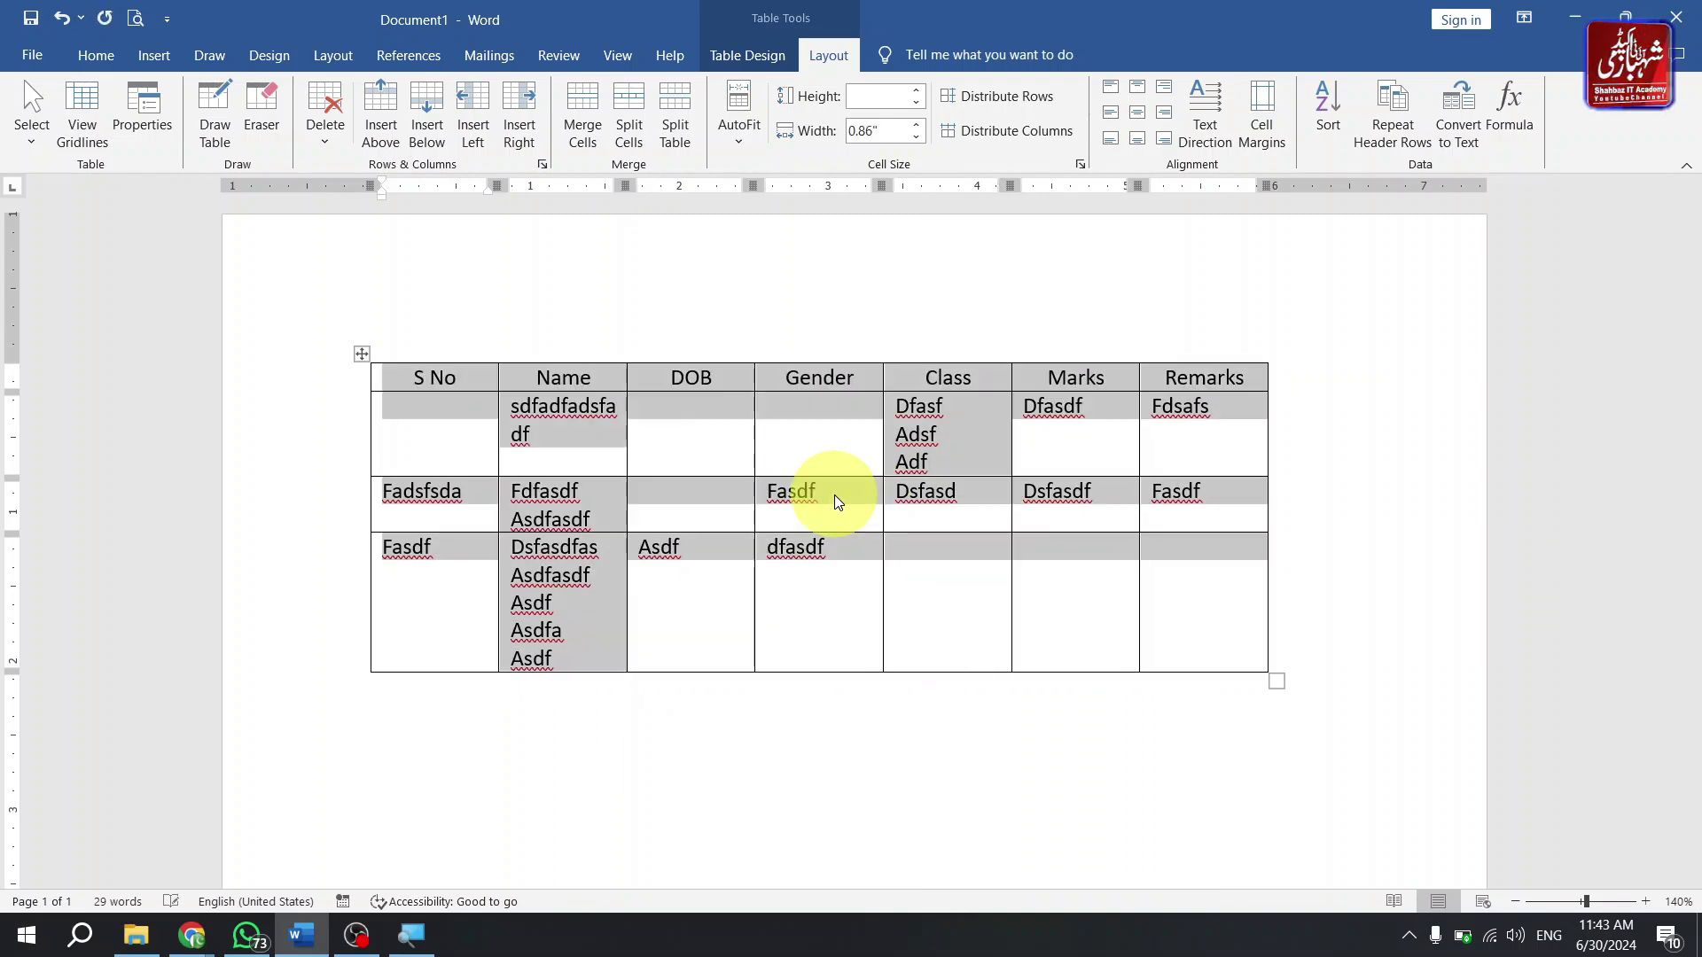
key("ctrl+z")
key("ctrl+y")
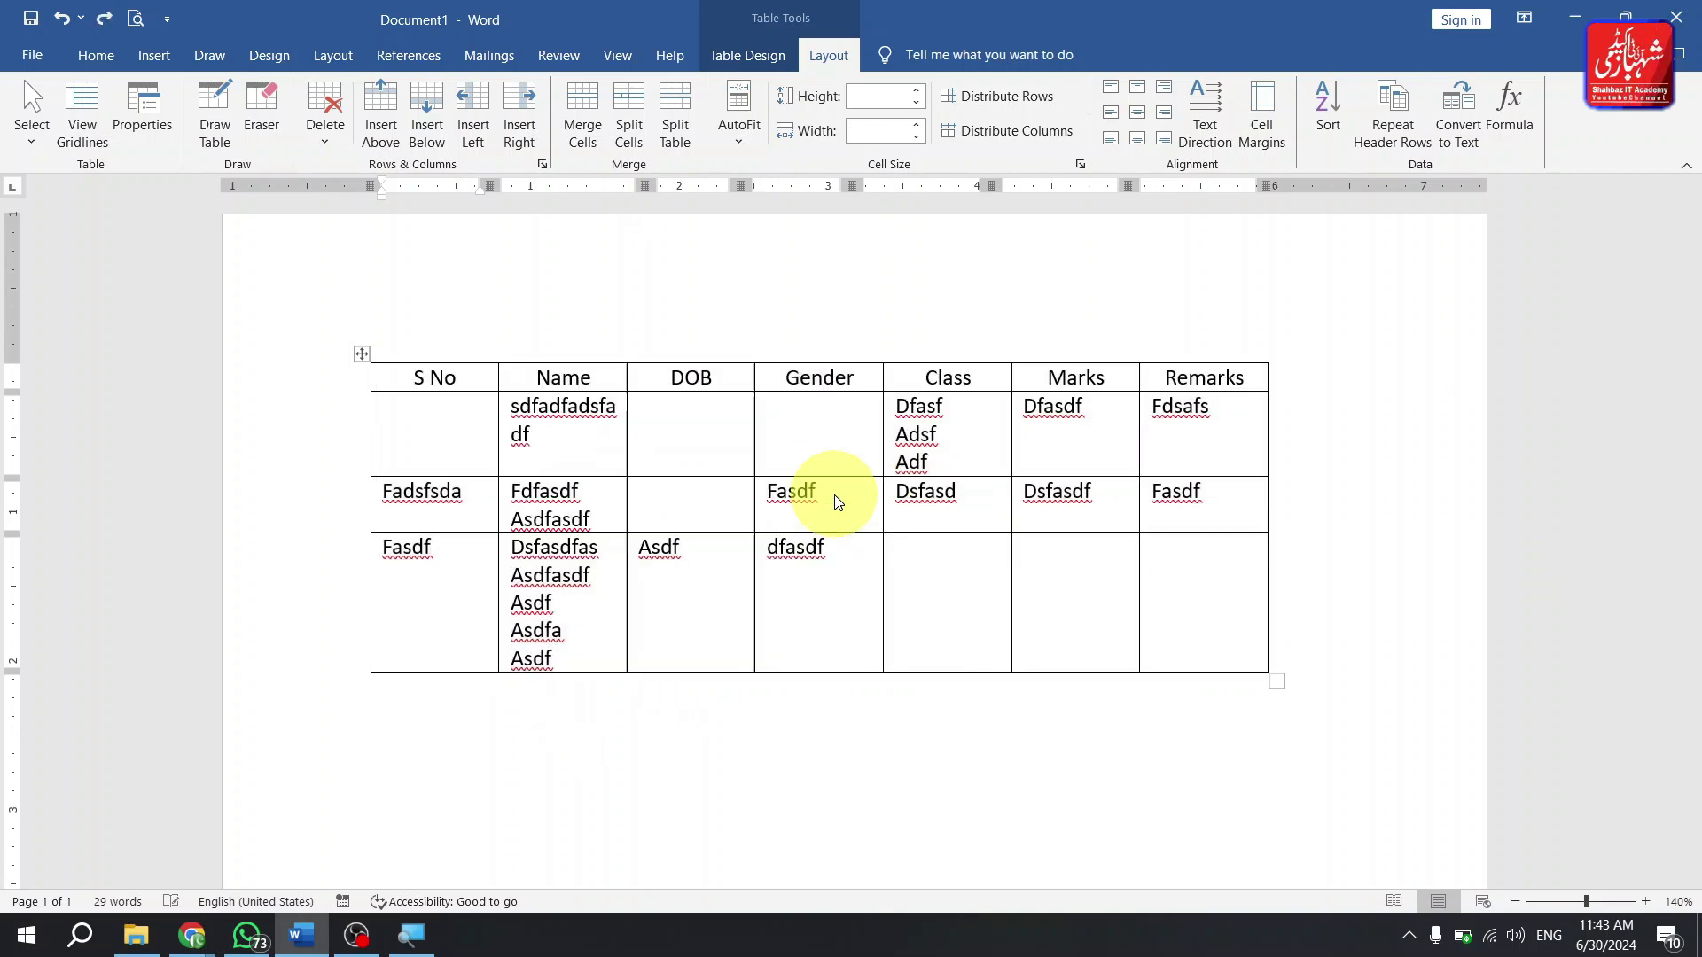
key("ctrl+z")
key("ctrl+y")
key("ctrl+z")
key("ctrl+y")
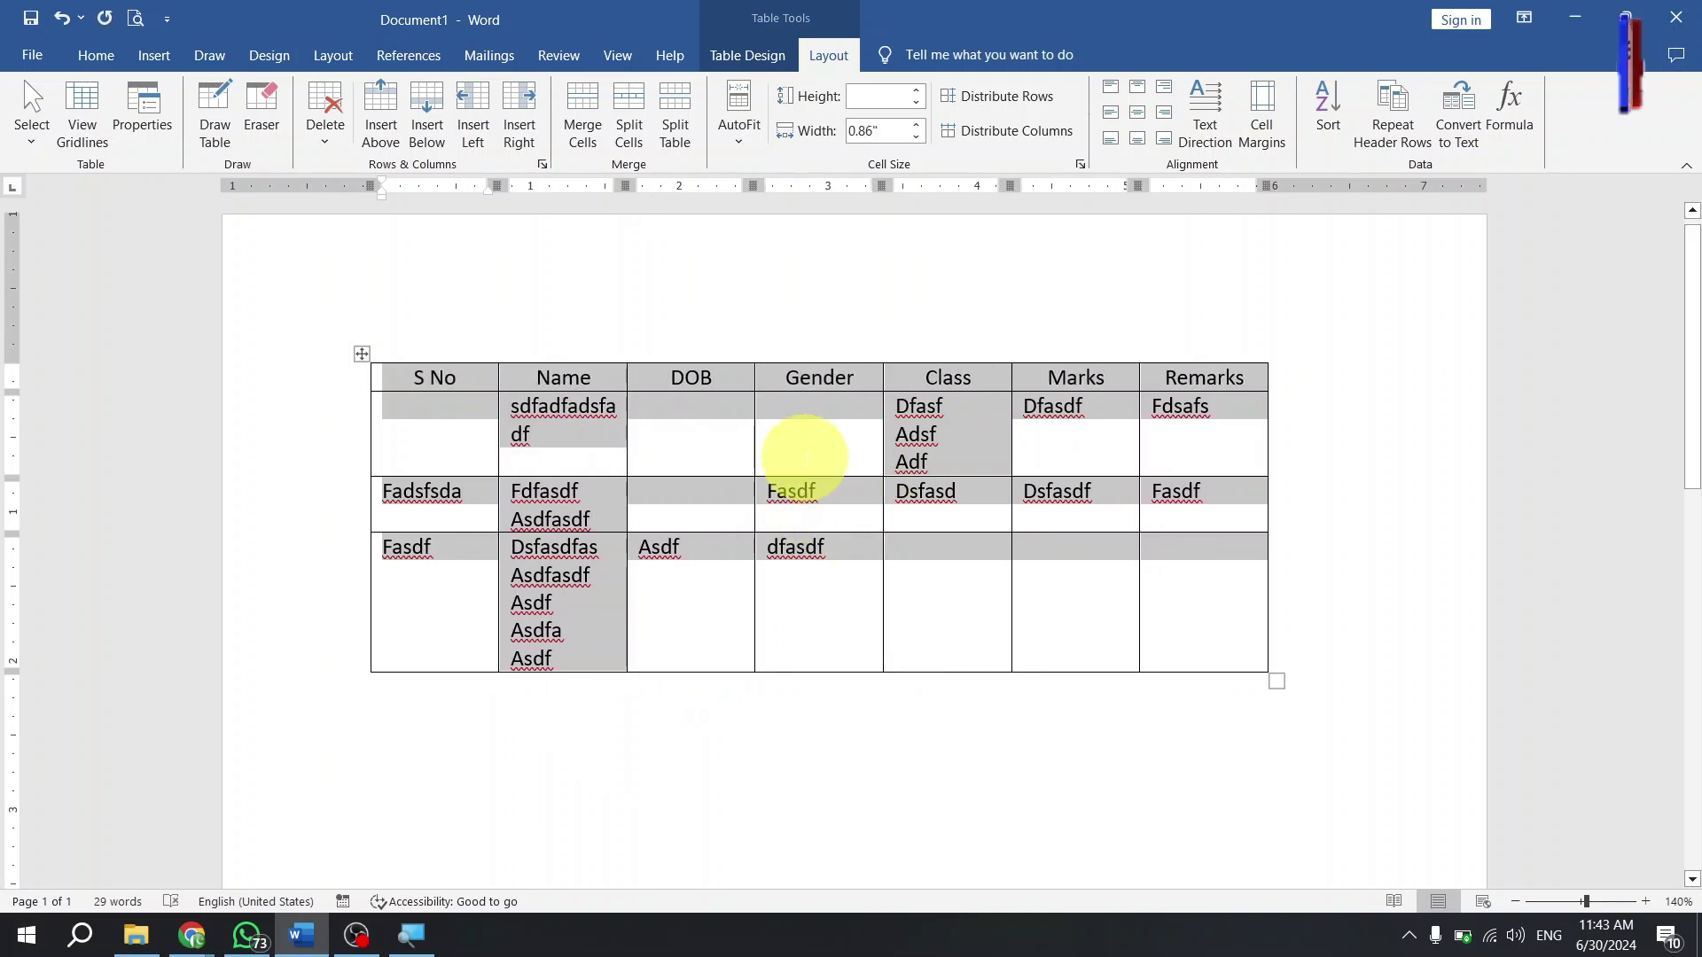
- Check the cell widths of the Gender, Class, Marks and Remarks columns in the first data row
left_click(773, 415)
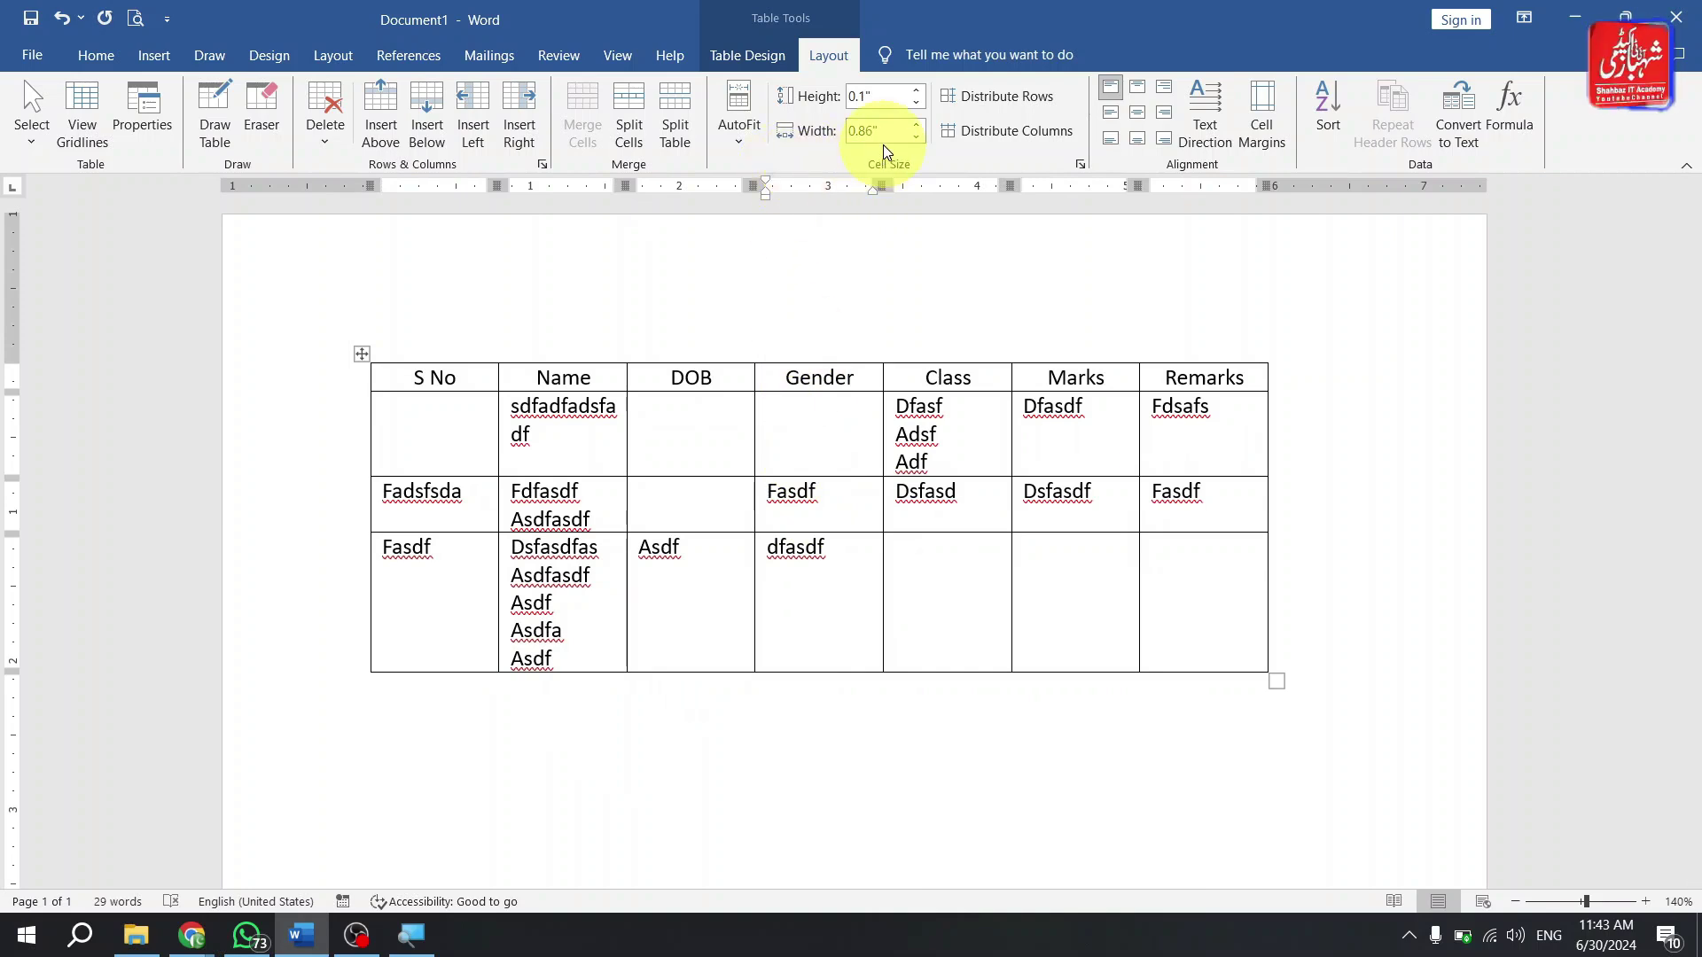
left_click(973, 416)
left_click(1081, 420)
left_click(1176, 448)
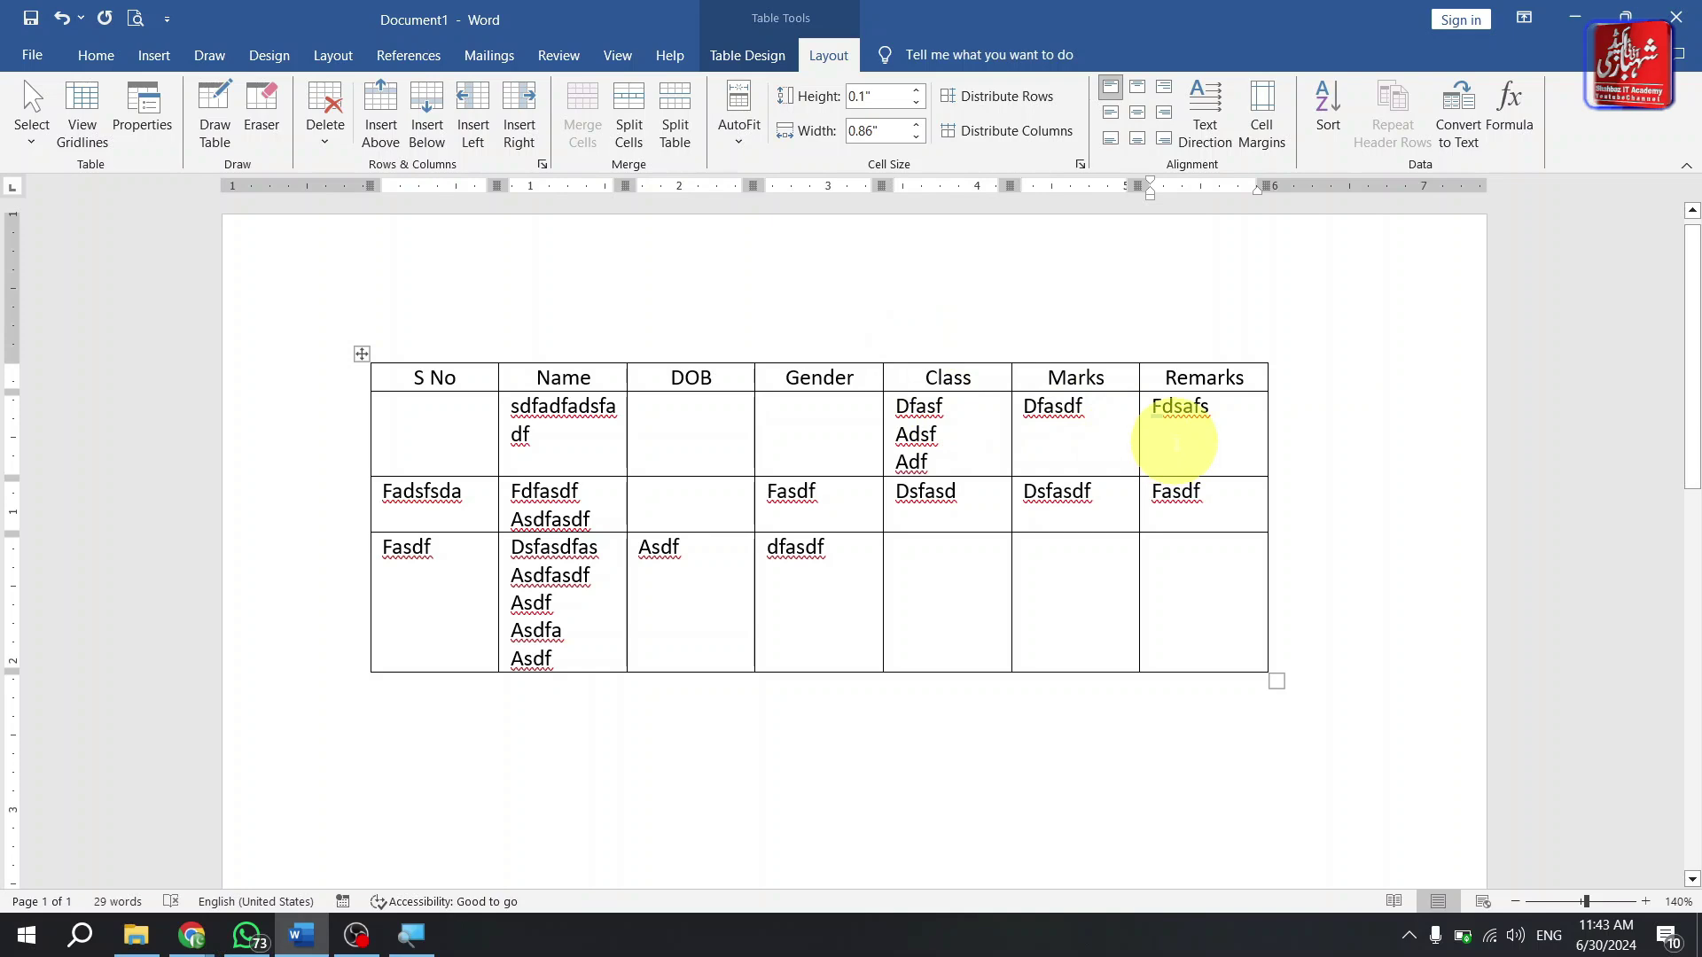
- Undo the equal column distribution and check the first data row's cell widths from DOB to Marks
key("ctrl+z")
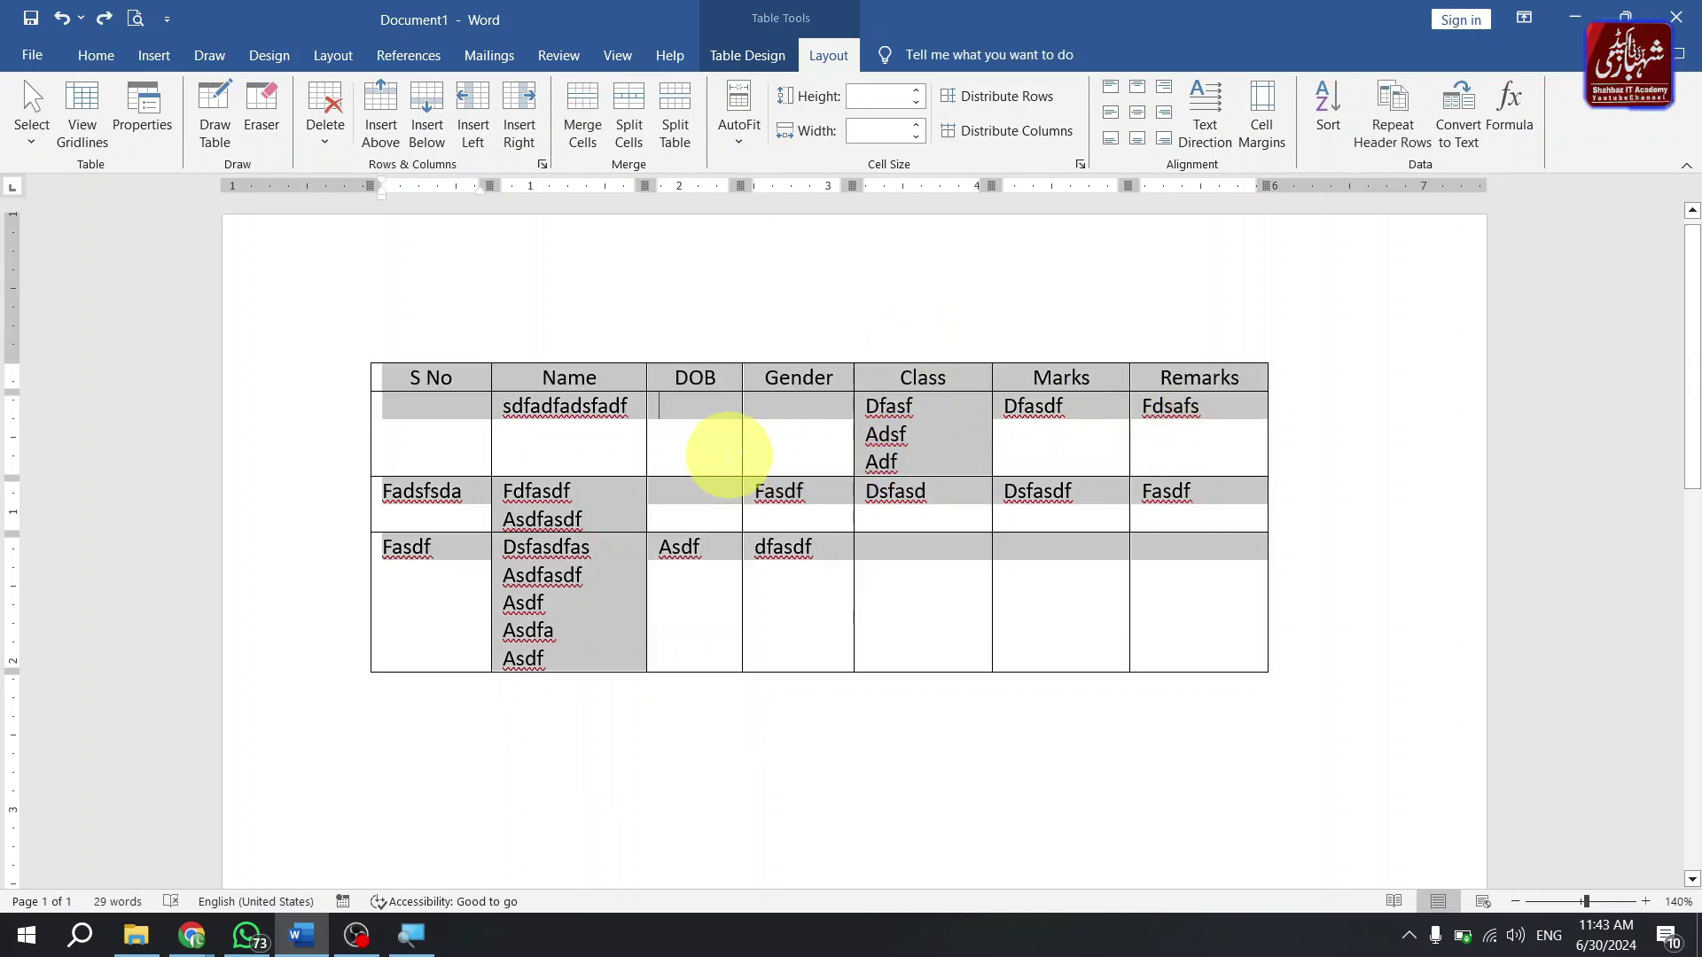
left_click(692, 435)
left_click(806, 439)
left_click(926, 434)
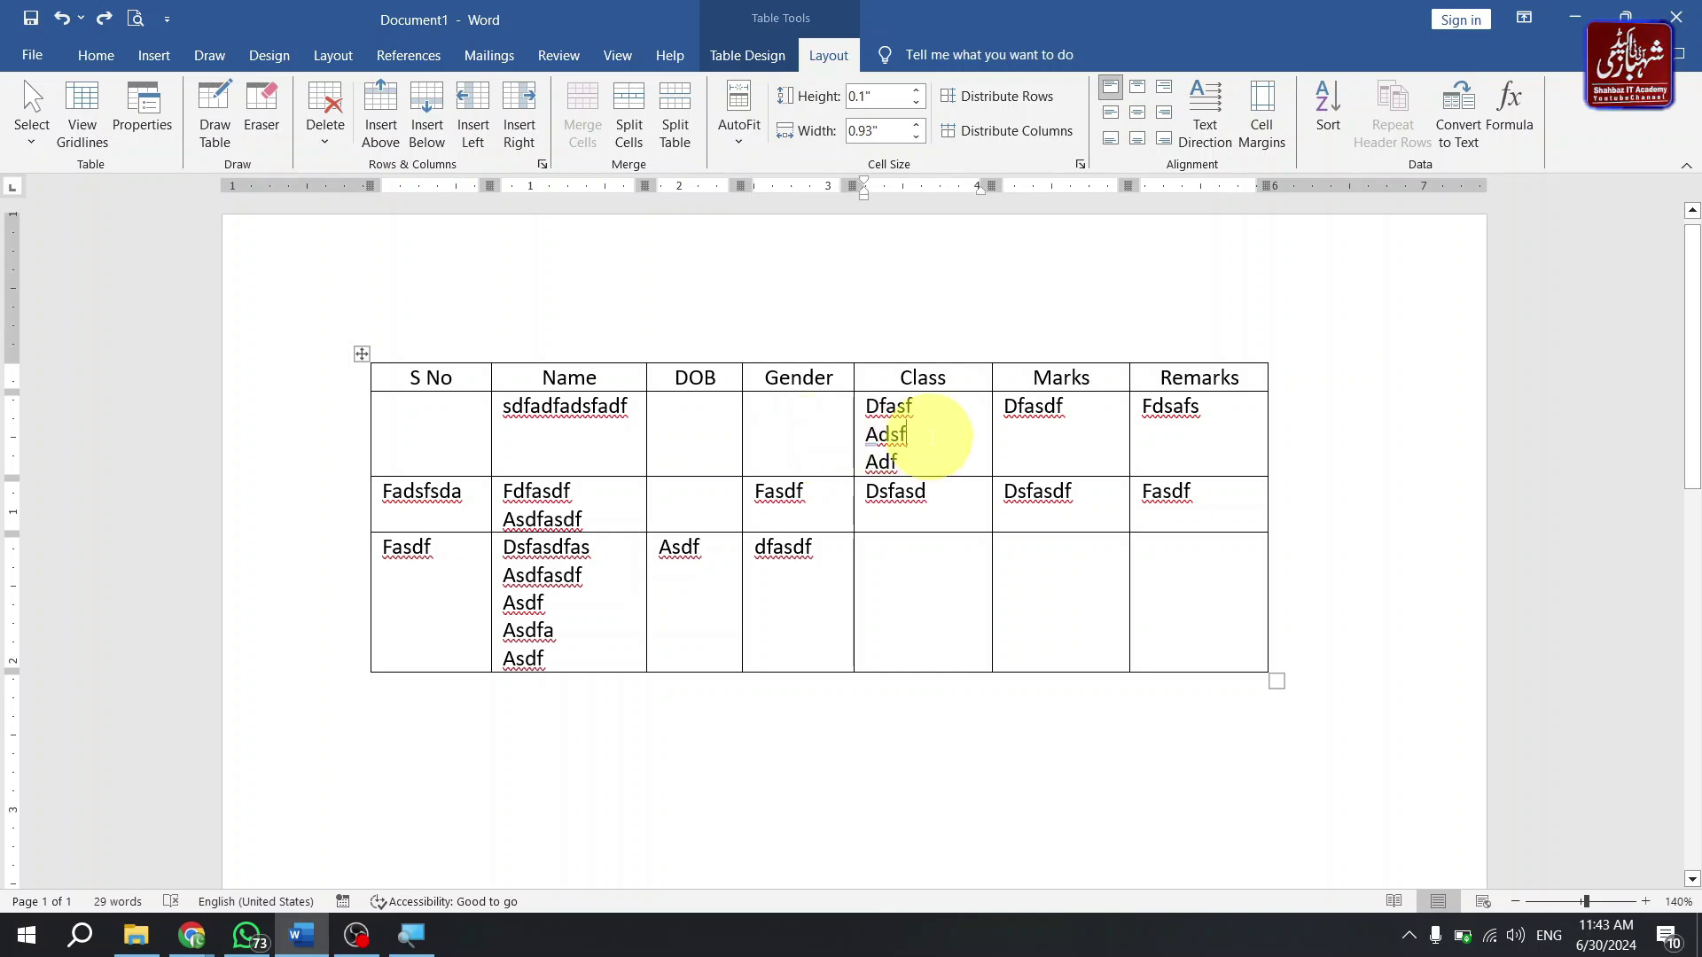
left_click(1048, 431)
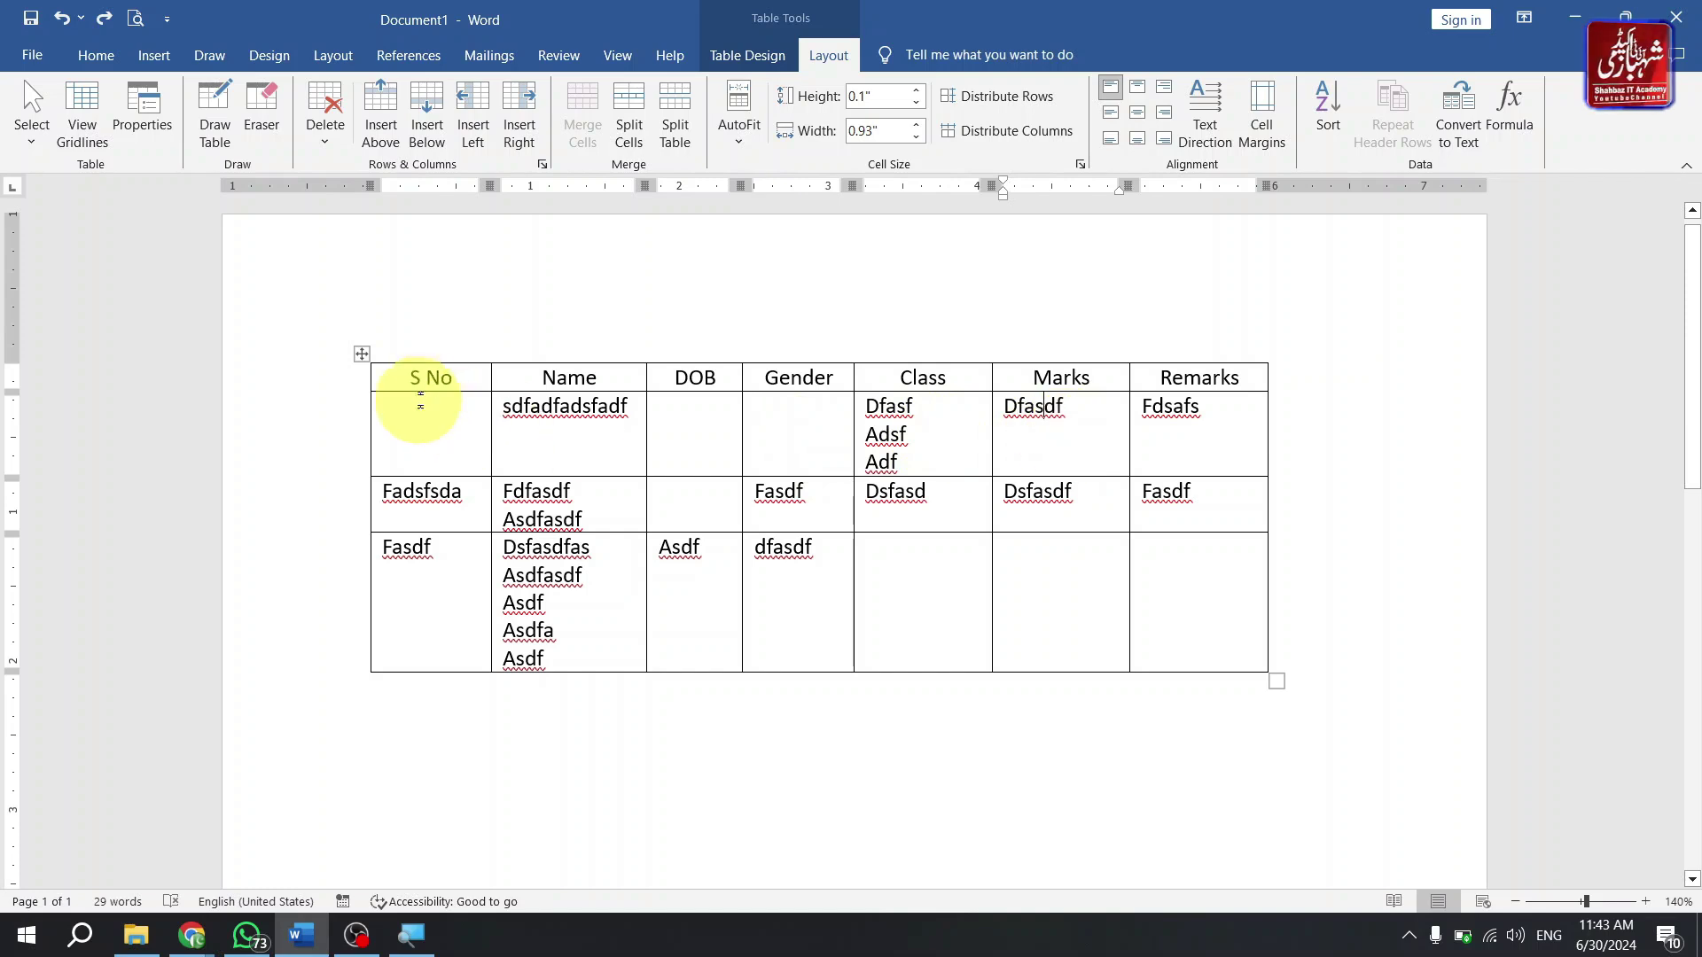
- Distribute all columns from S No to Remarks equally across the table width
left_click(443, 355)
left_click_drag(569, 360, 1128, 323)
left_click(1033, 131)
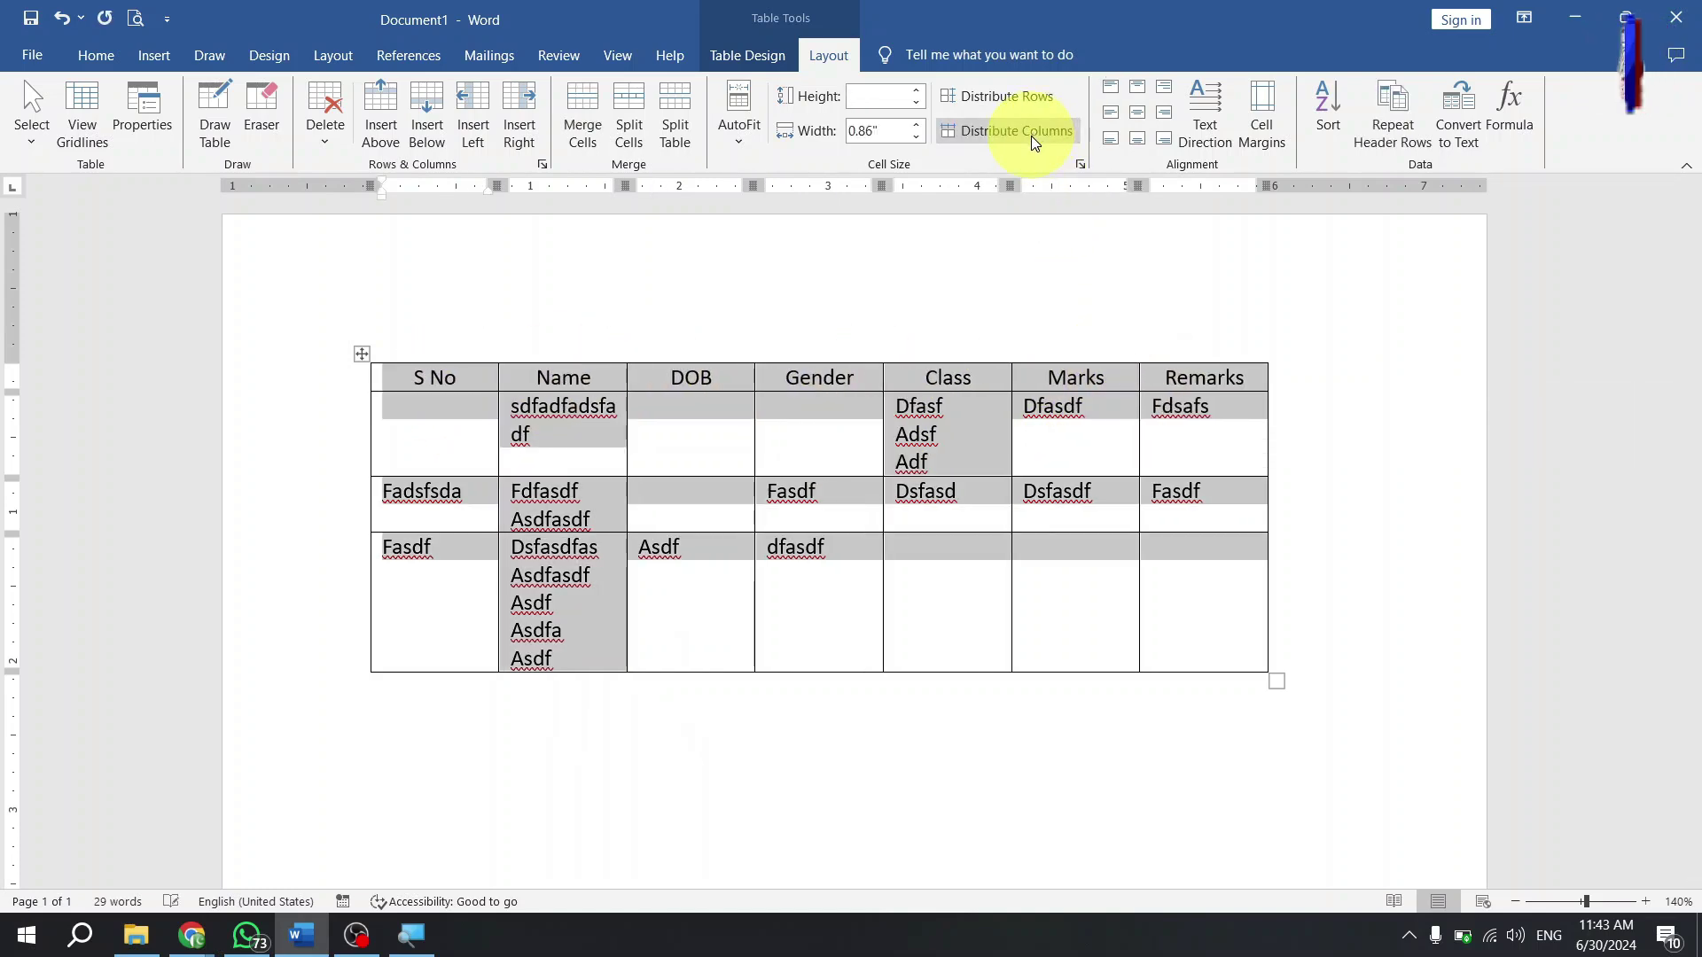
- Distribute the three data rows below the header to equal height, and undo that row distribution
left_click(787, 486)
left_click_drag(331, 415, 329, 594)
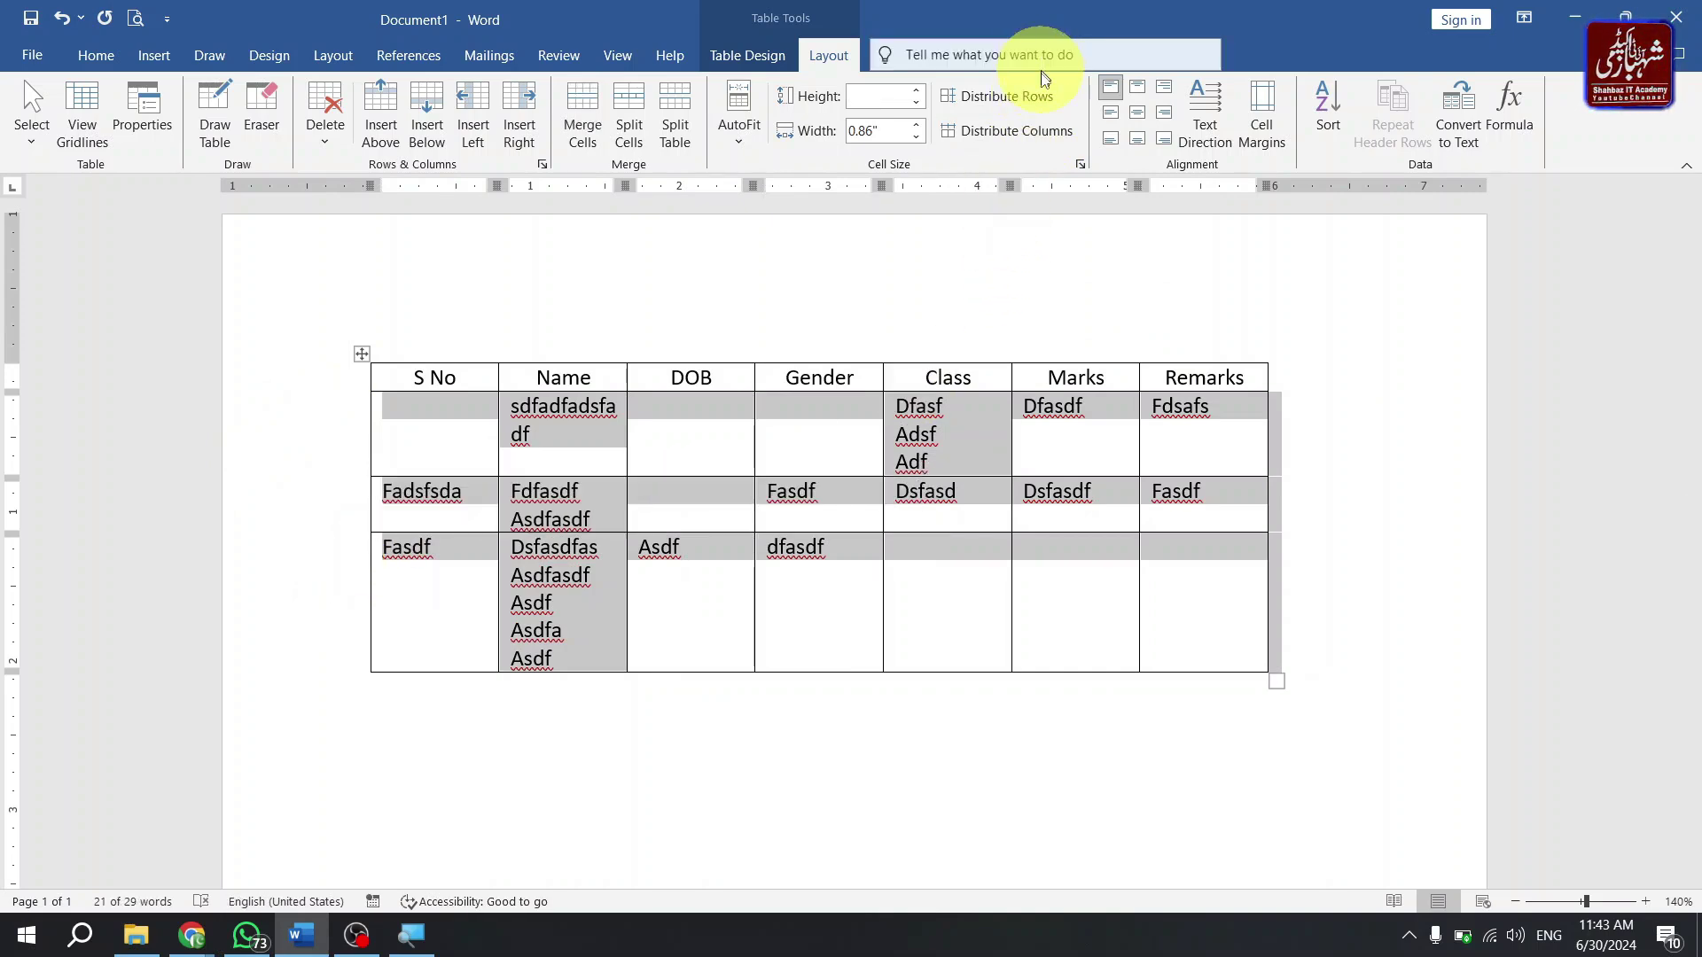
left_click(1044, 97)
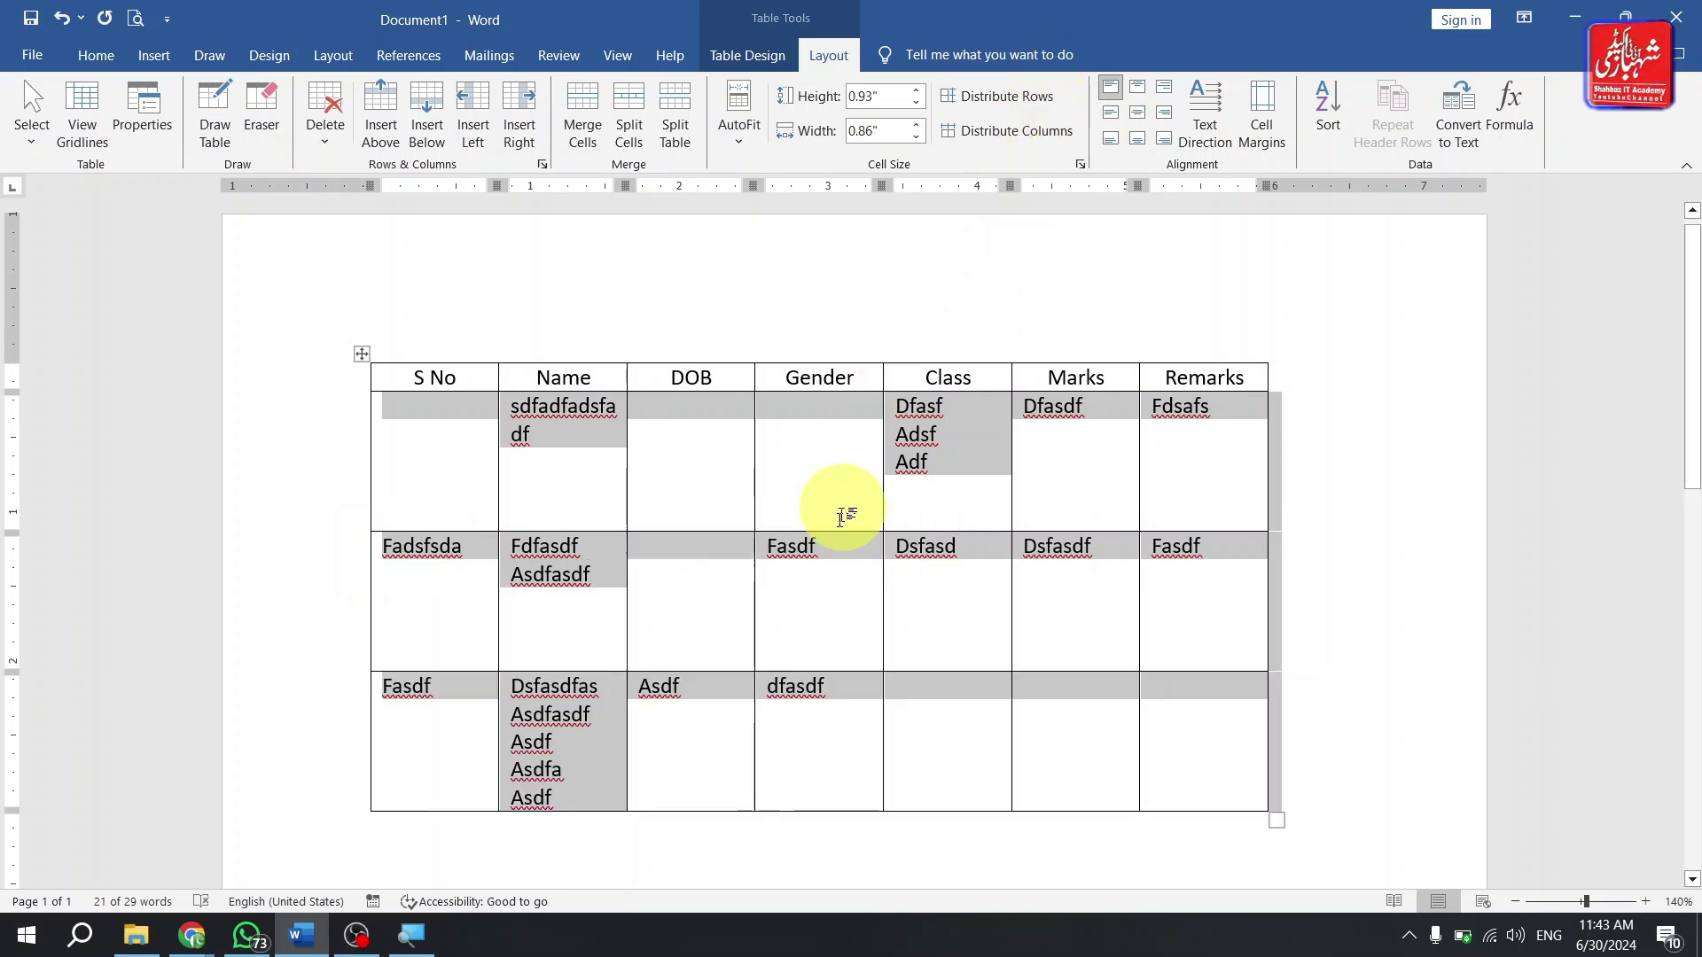
left_click(953, 640)
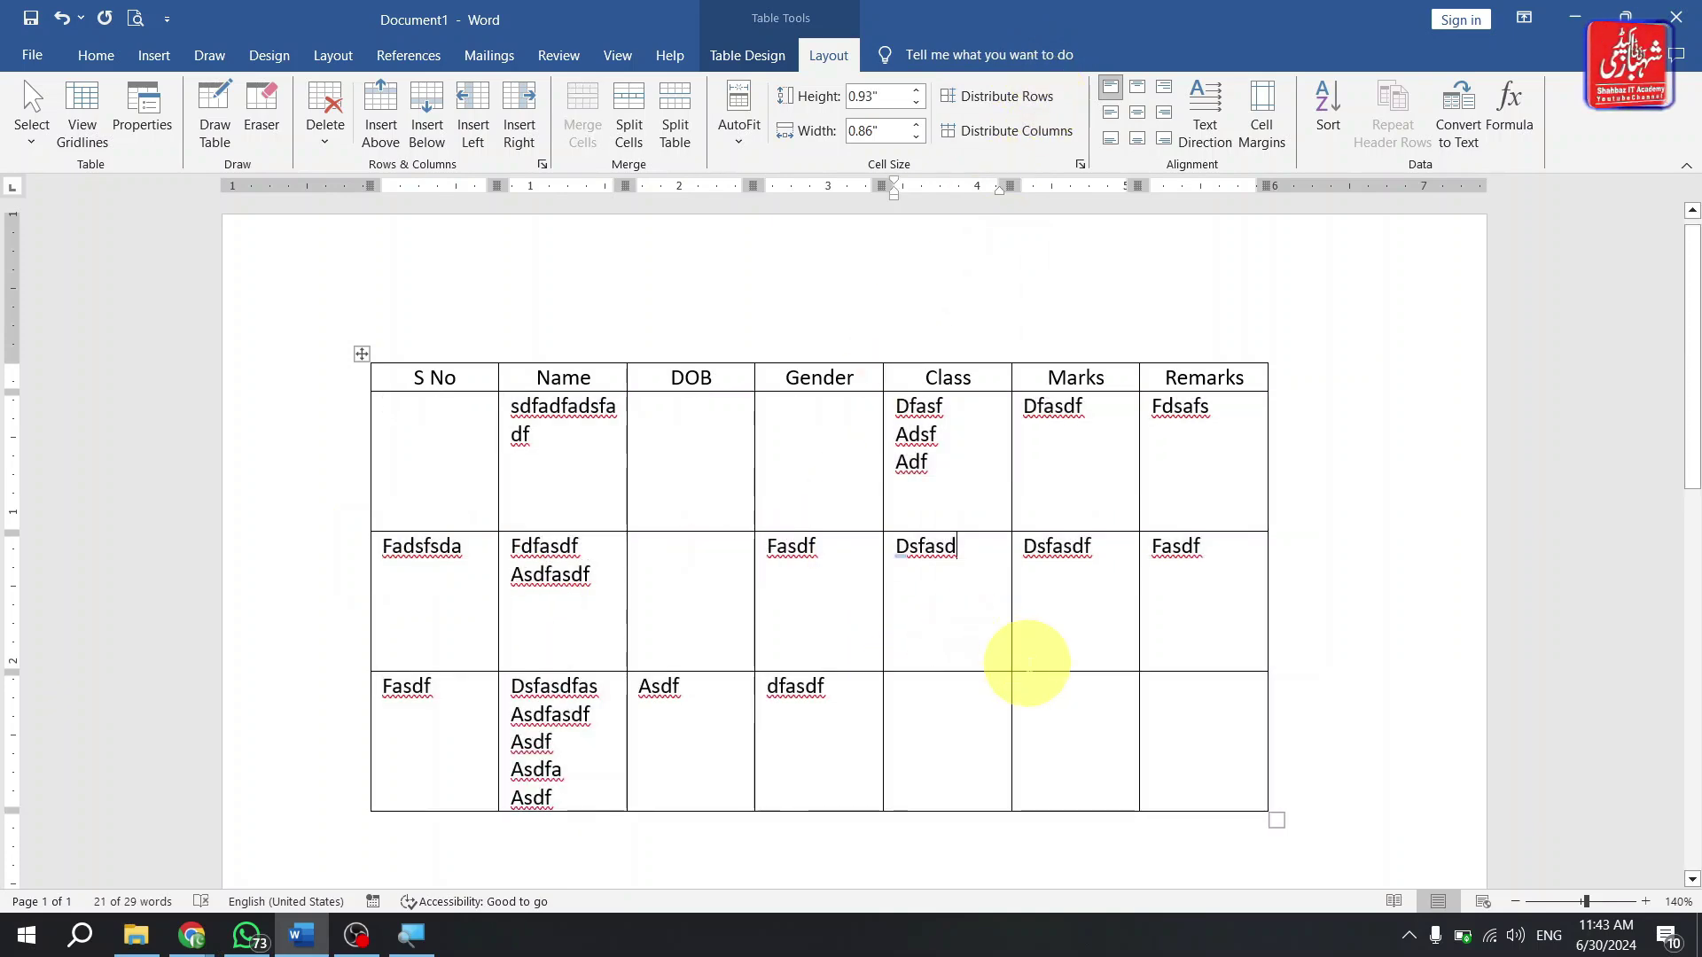
left_click_drag(443, 599, 1158, 608)
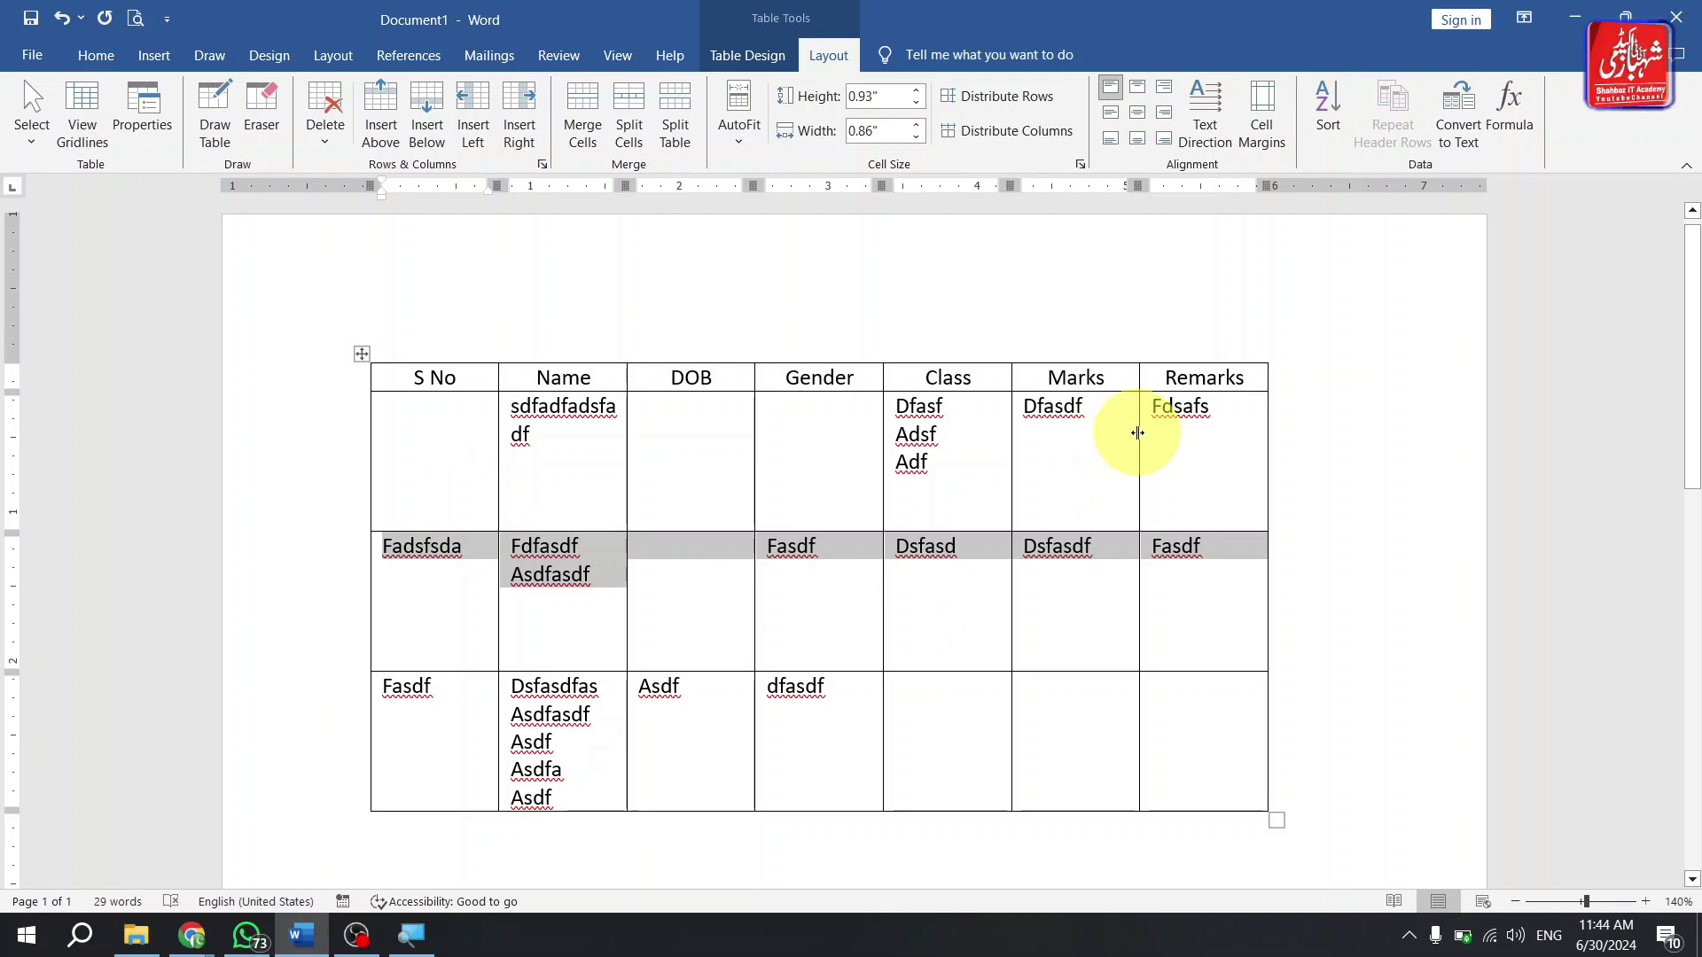
key("ctrl+z")
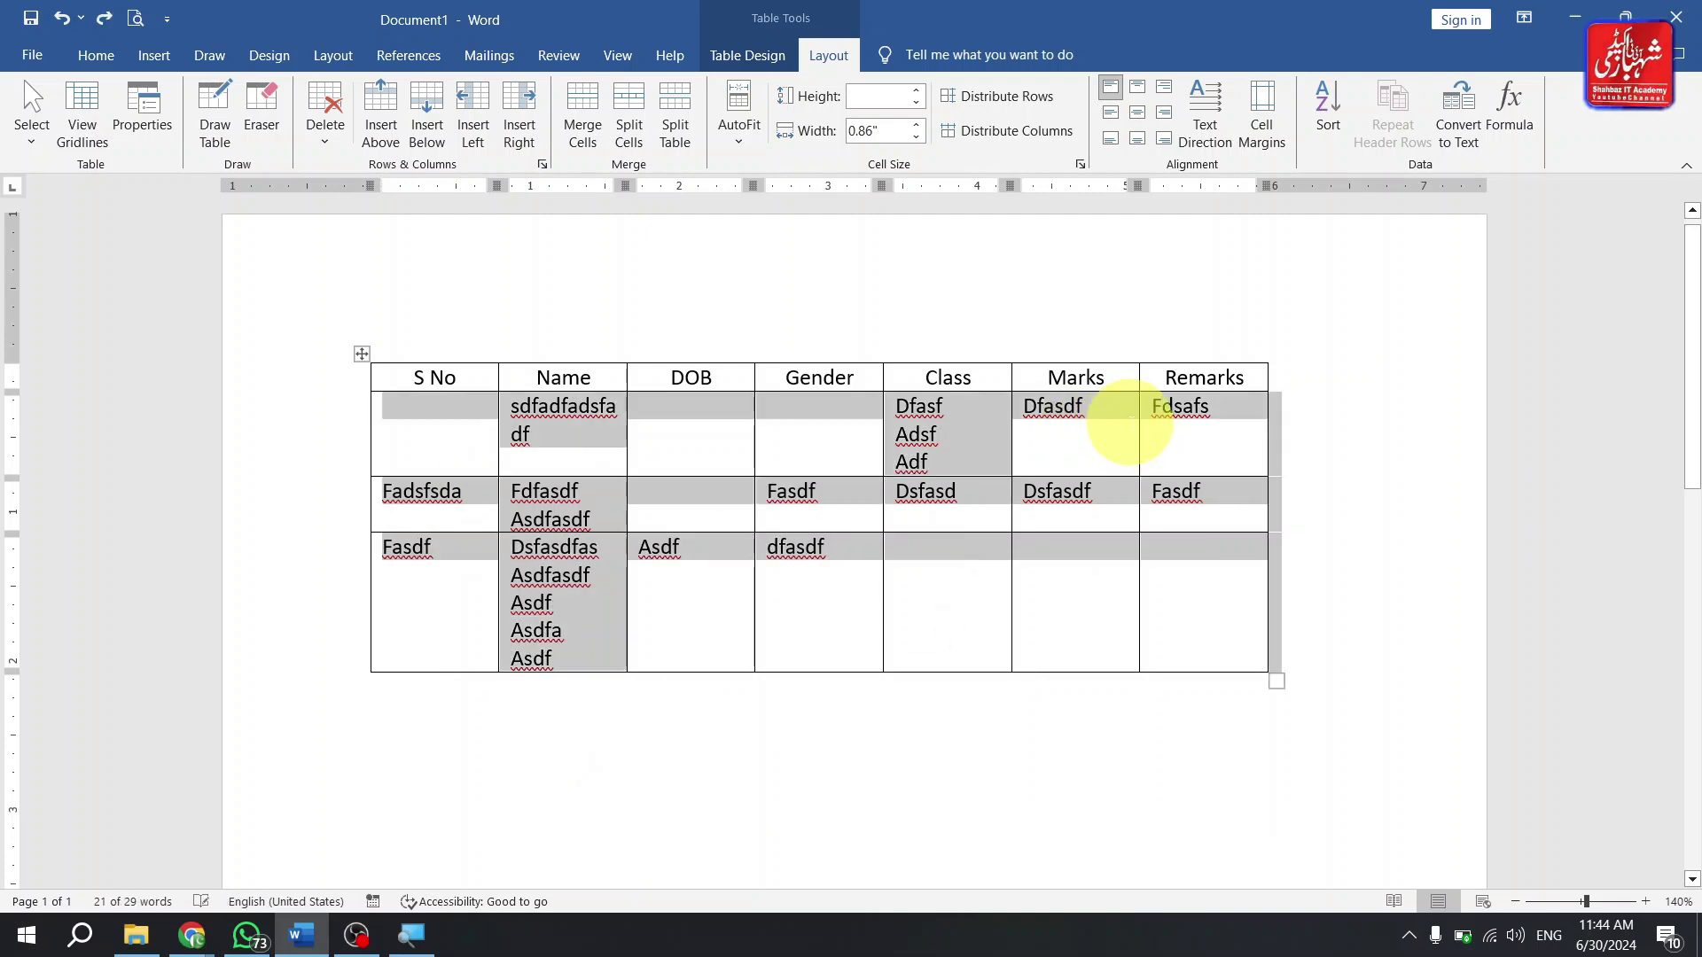
- Widen the Class column to about 1.18" by moving its border with the Marks column
left_click(1015, 435)
left_click(1017, 432)
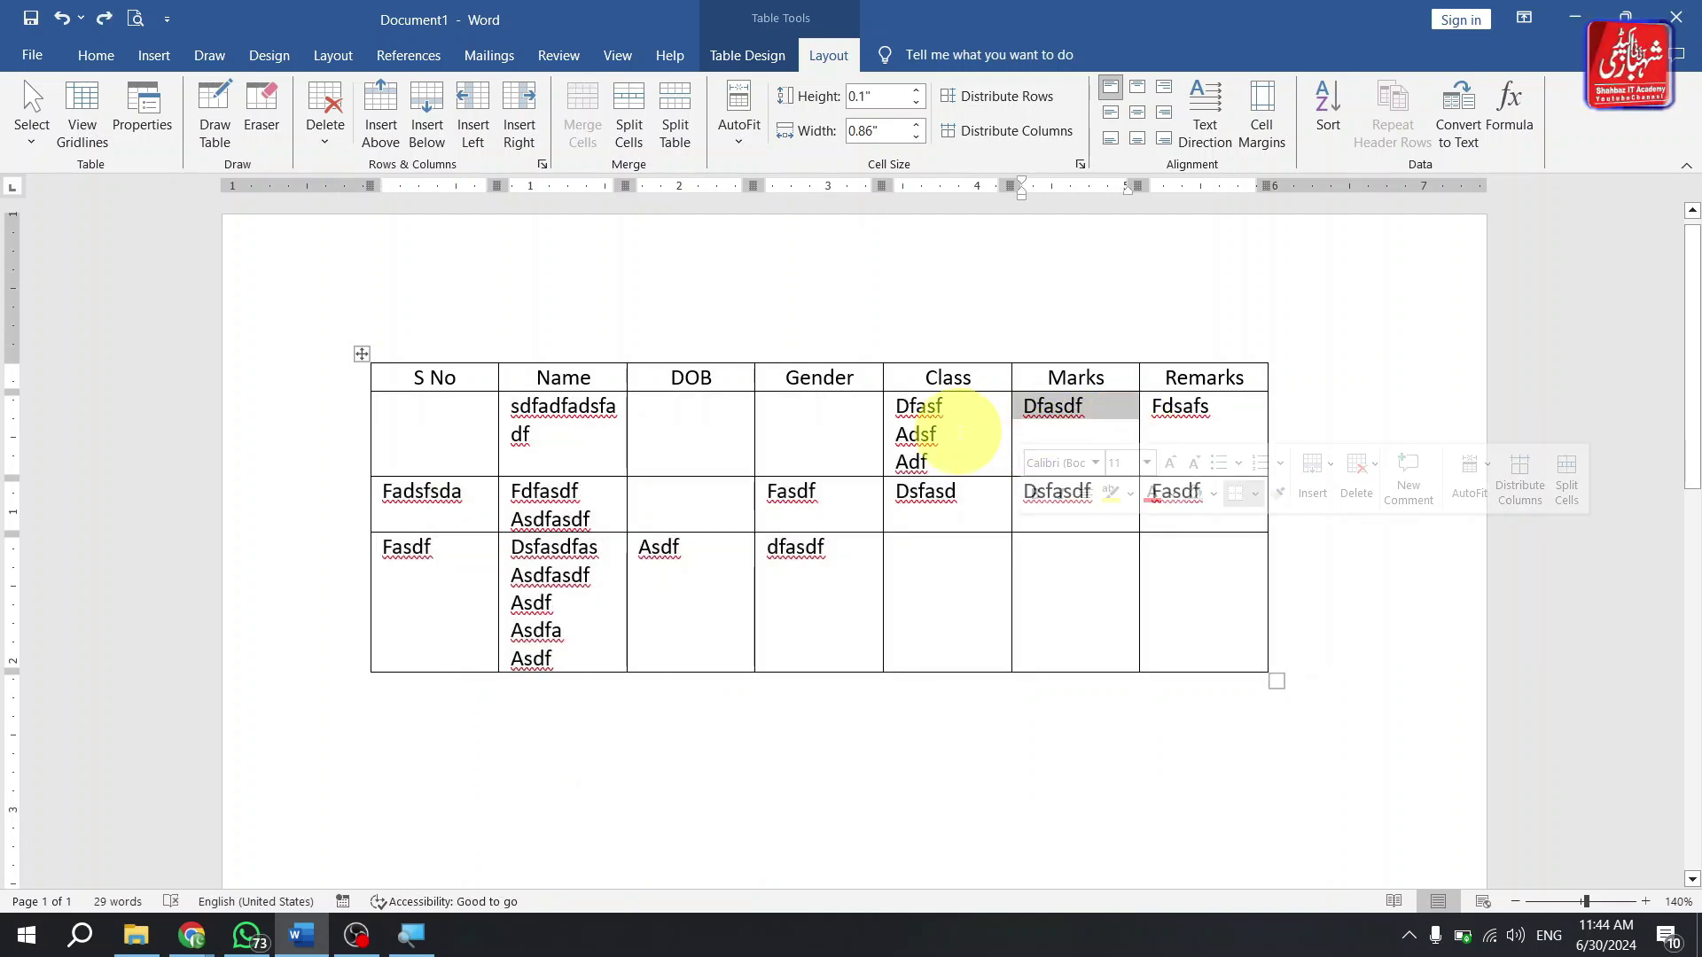
left_click(966, 434)
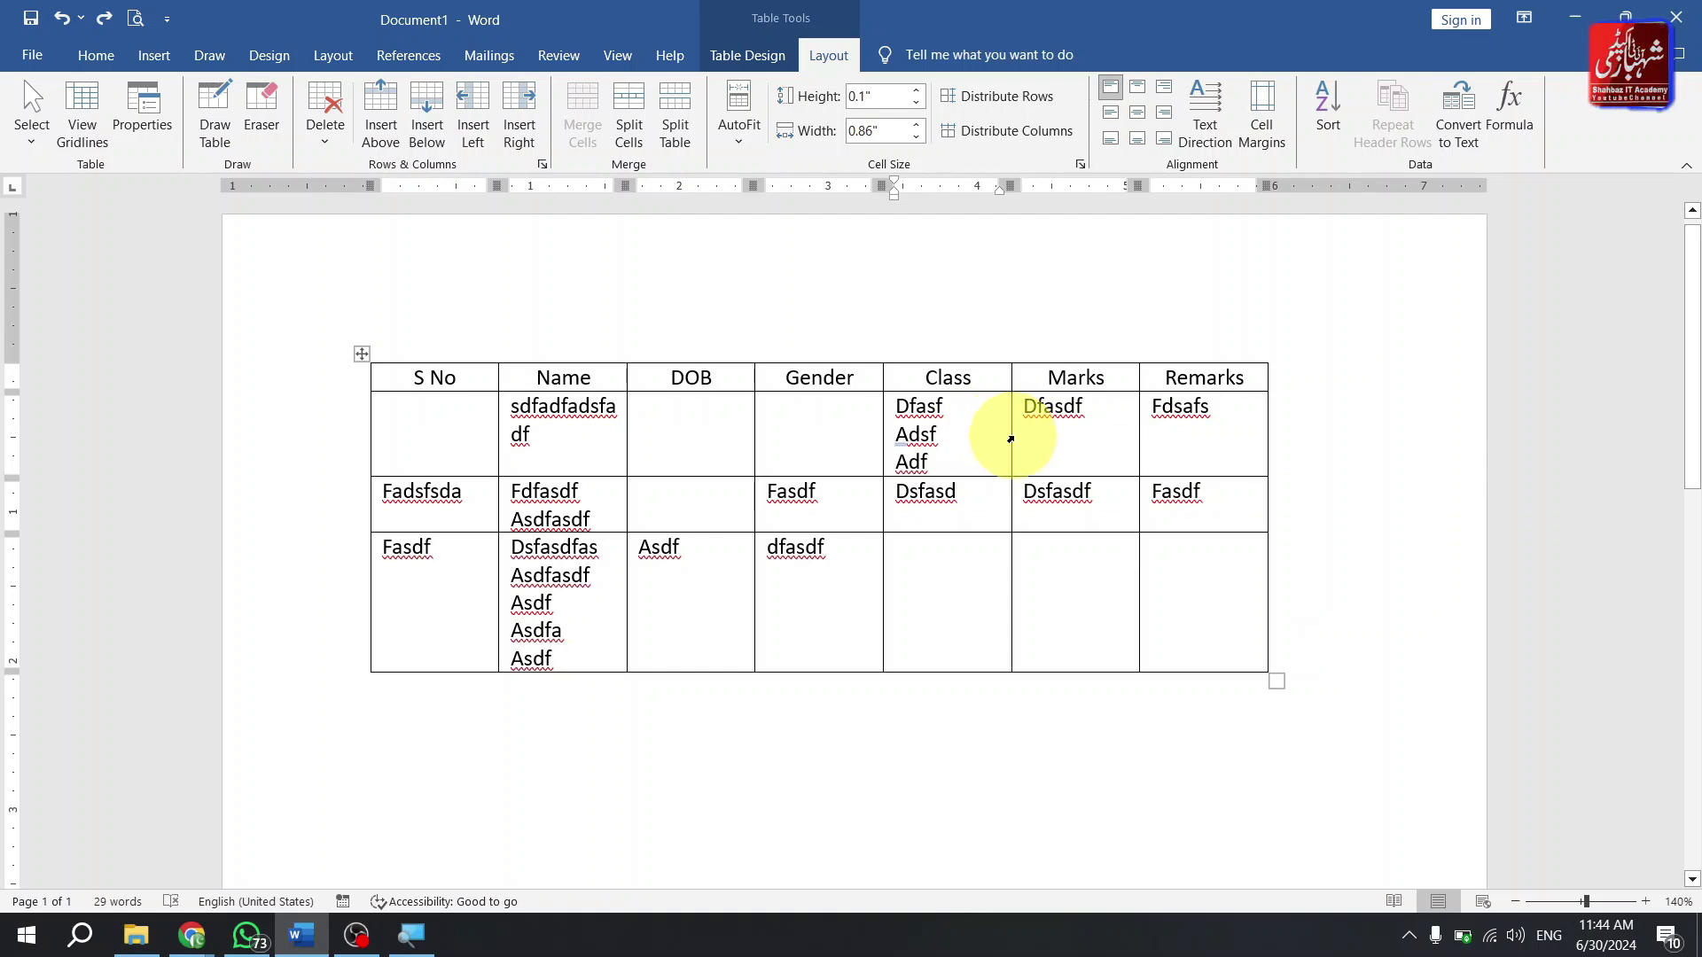
left_click_drag(1010, 437, 1060, 441)
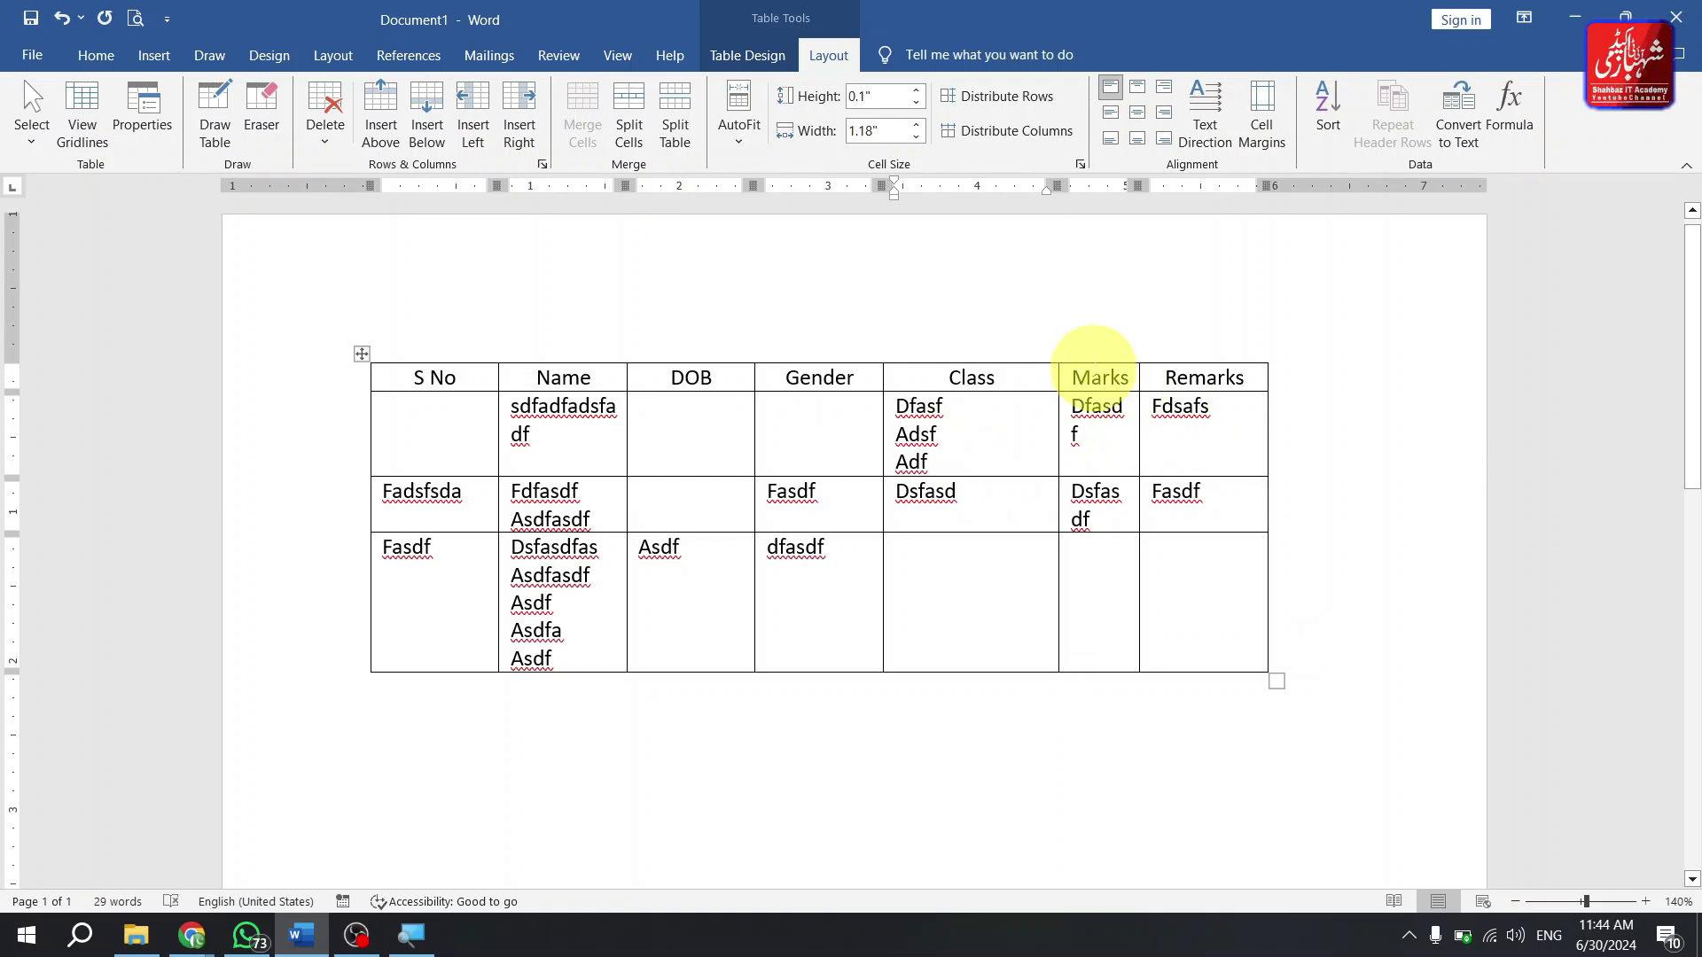
- Distribute only the Marks and Remarks columns so that they share their combined width equally
left_click_drag(1091, 360, 1178, 349)
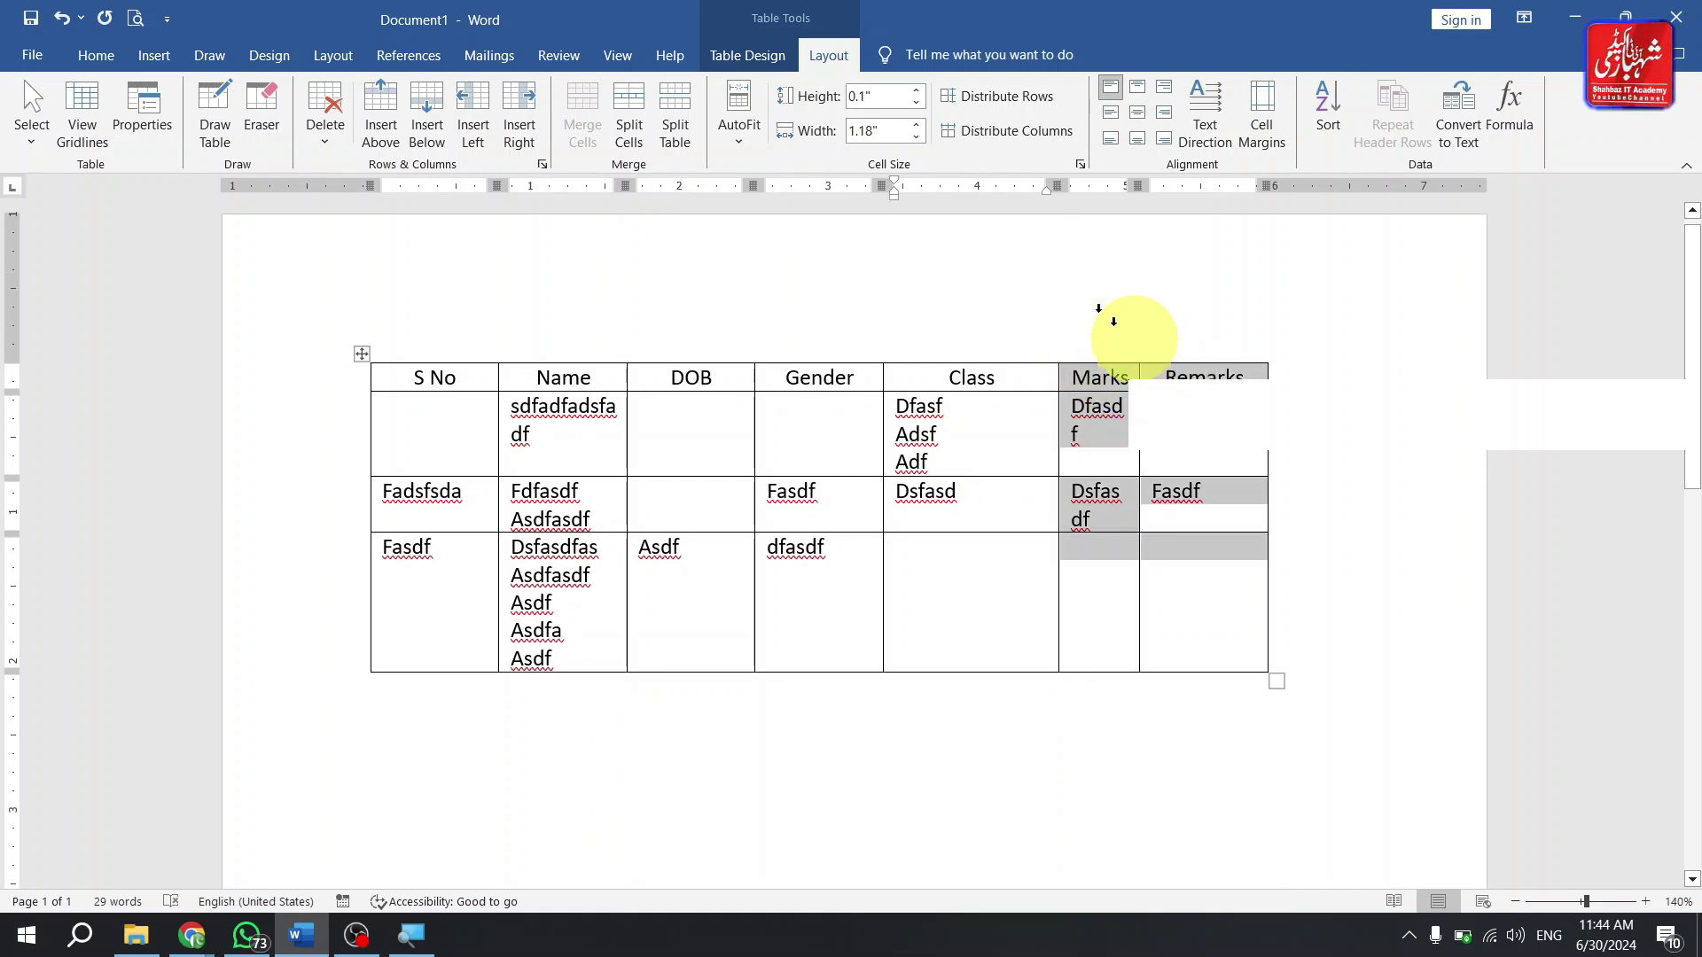
left_click(1016, 133)
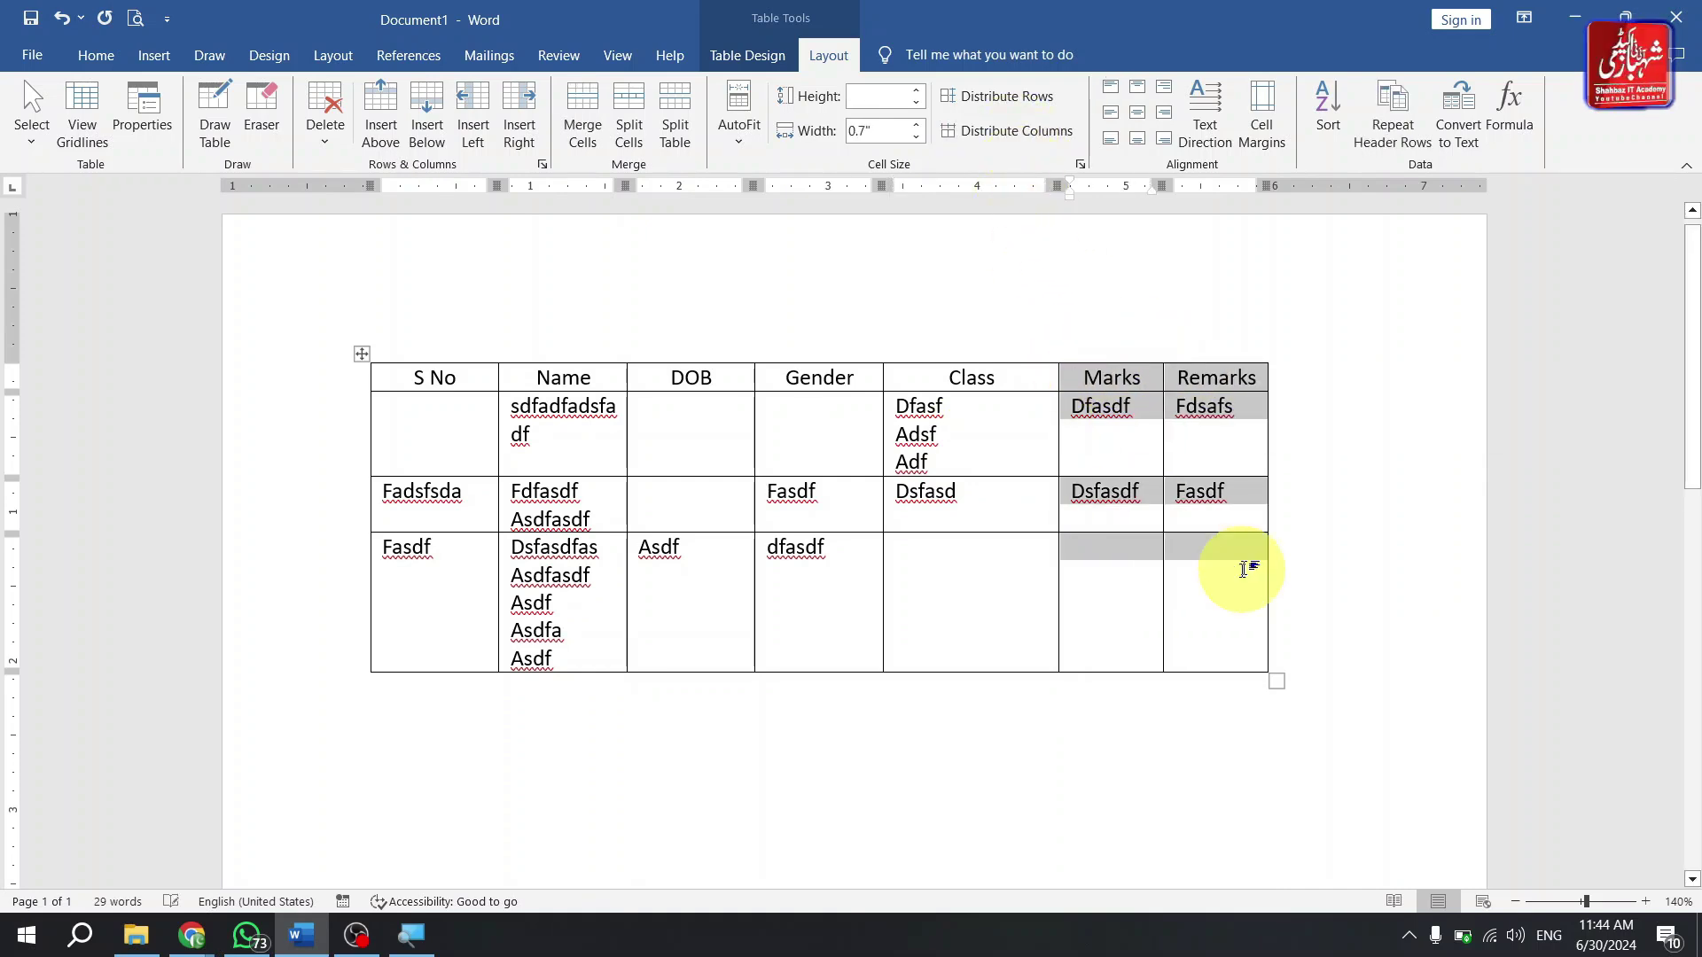
left_click(663, 450)
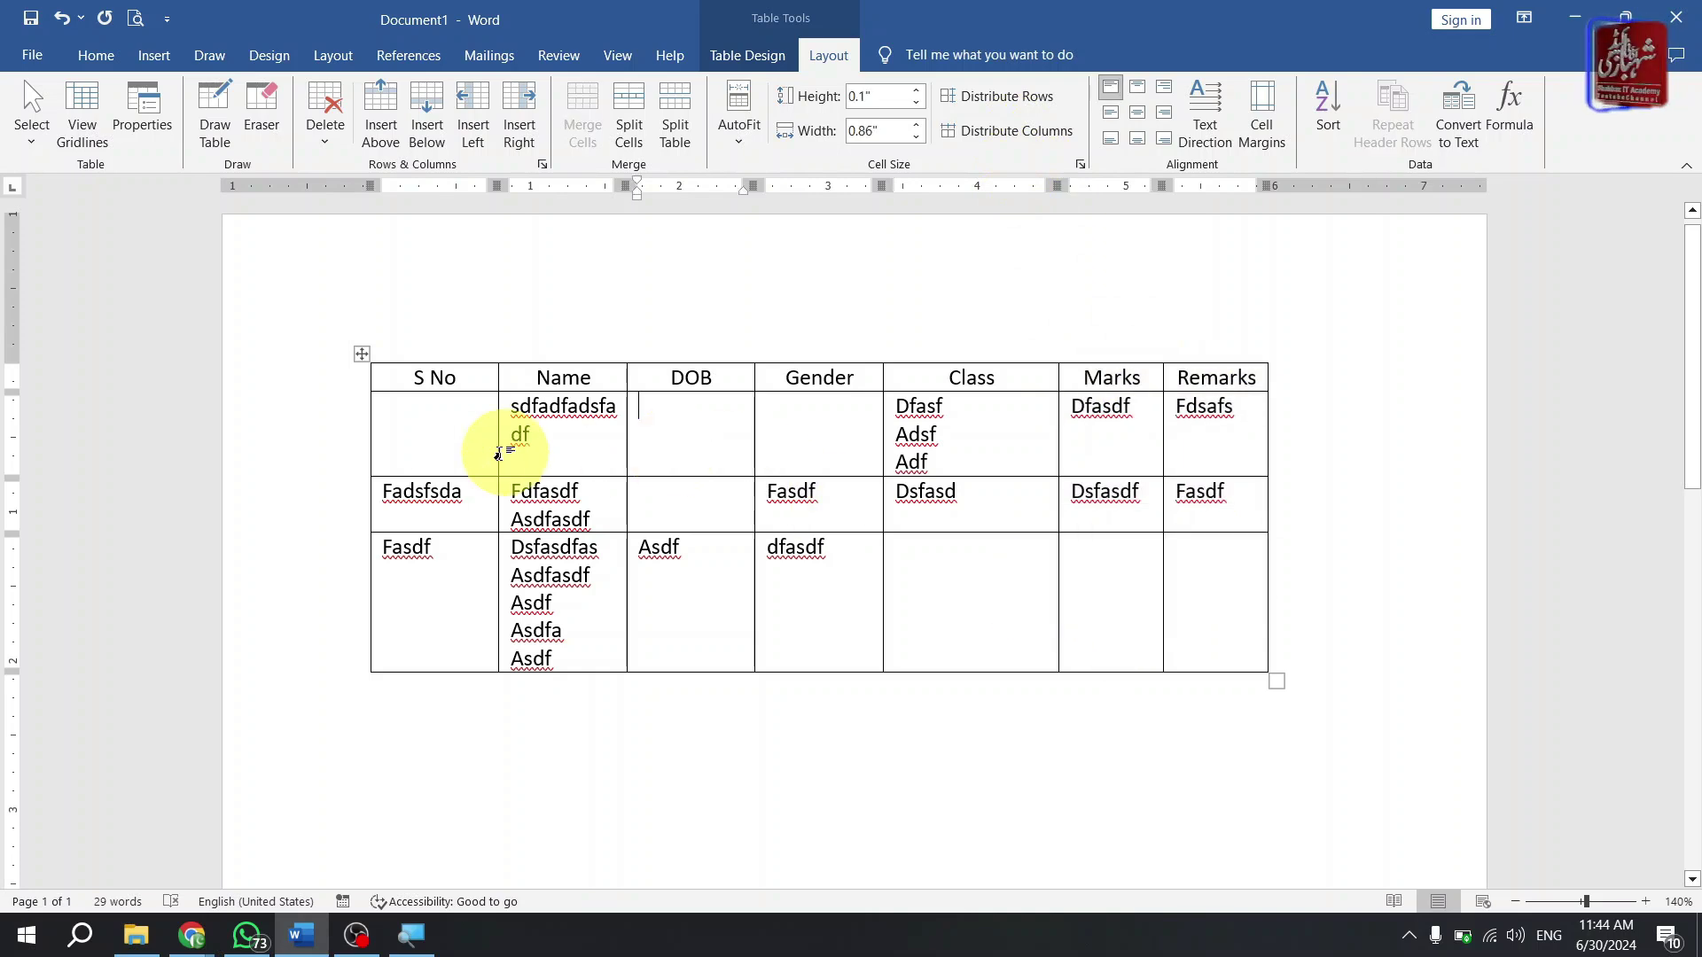
- Distribute the first two data rows below the header to equal height
left_click_drag(342, 438, 347, 523)
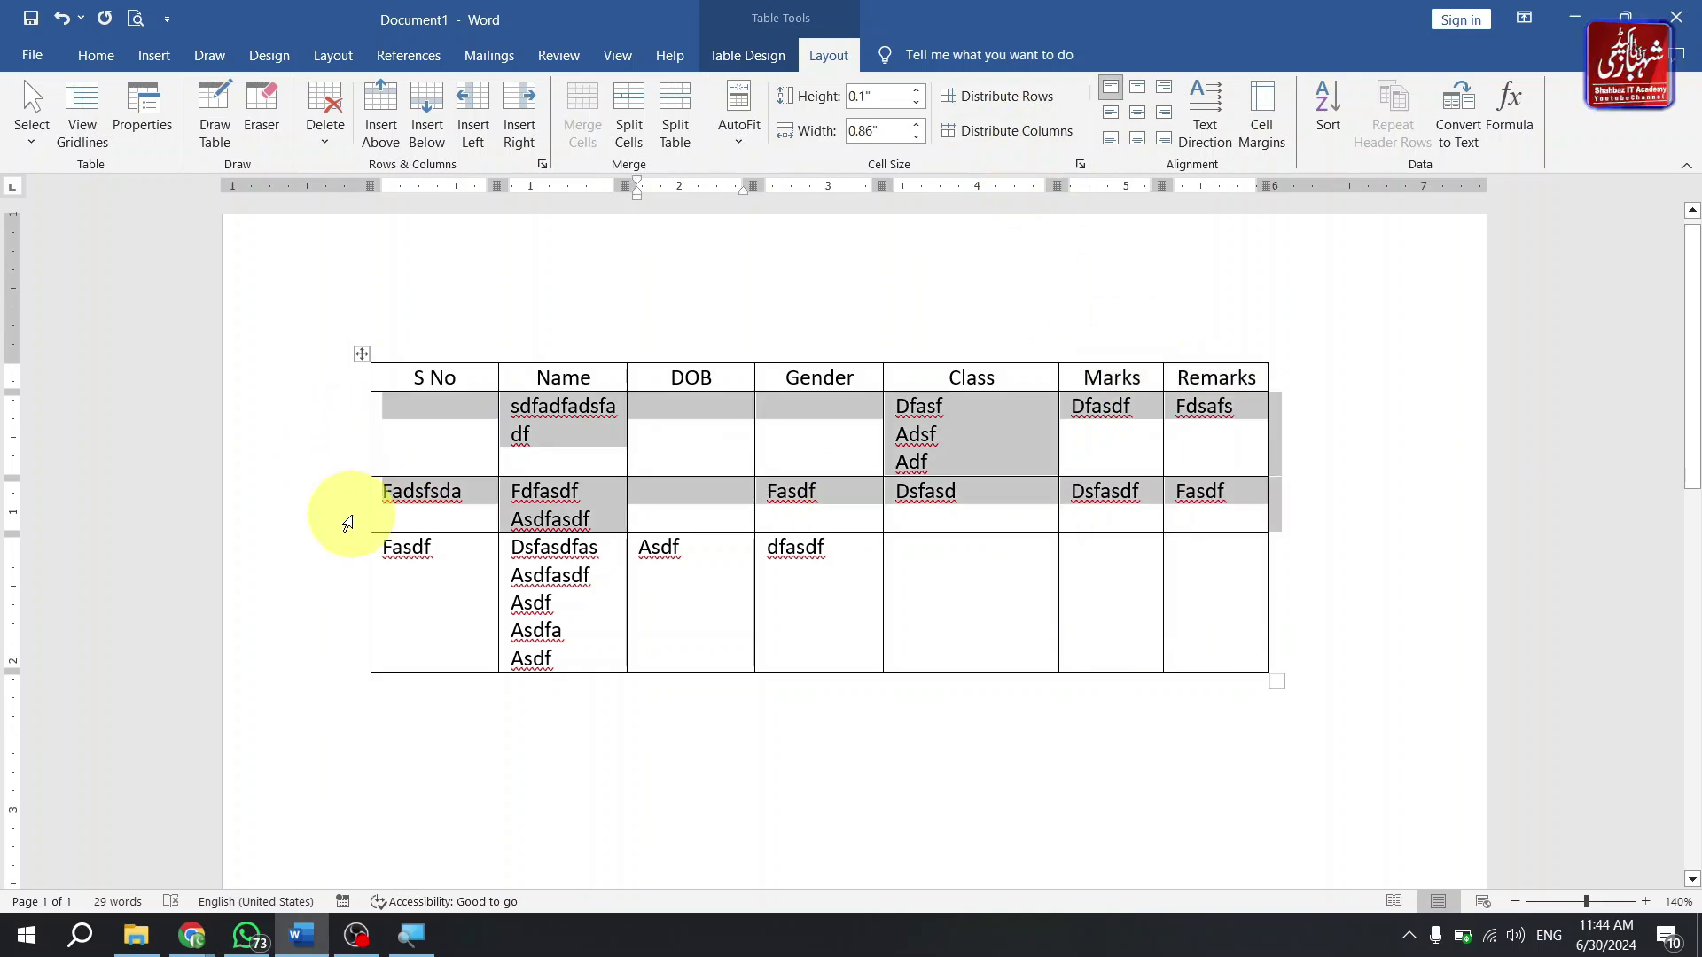
left_click(976, 99)
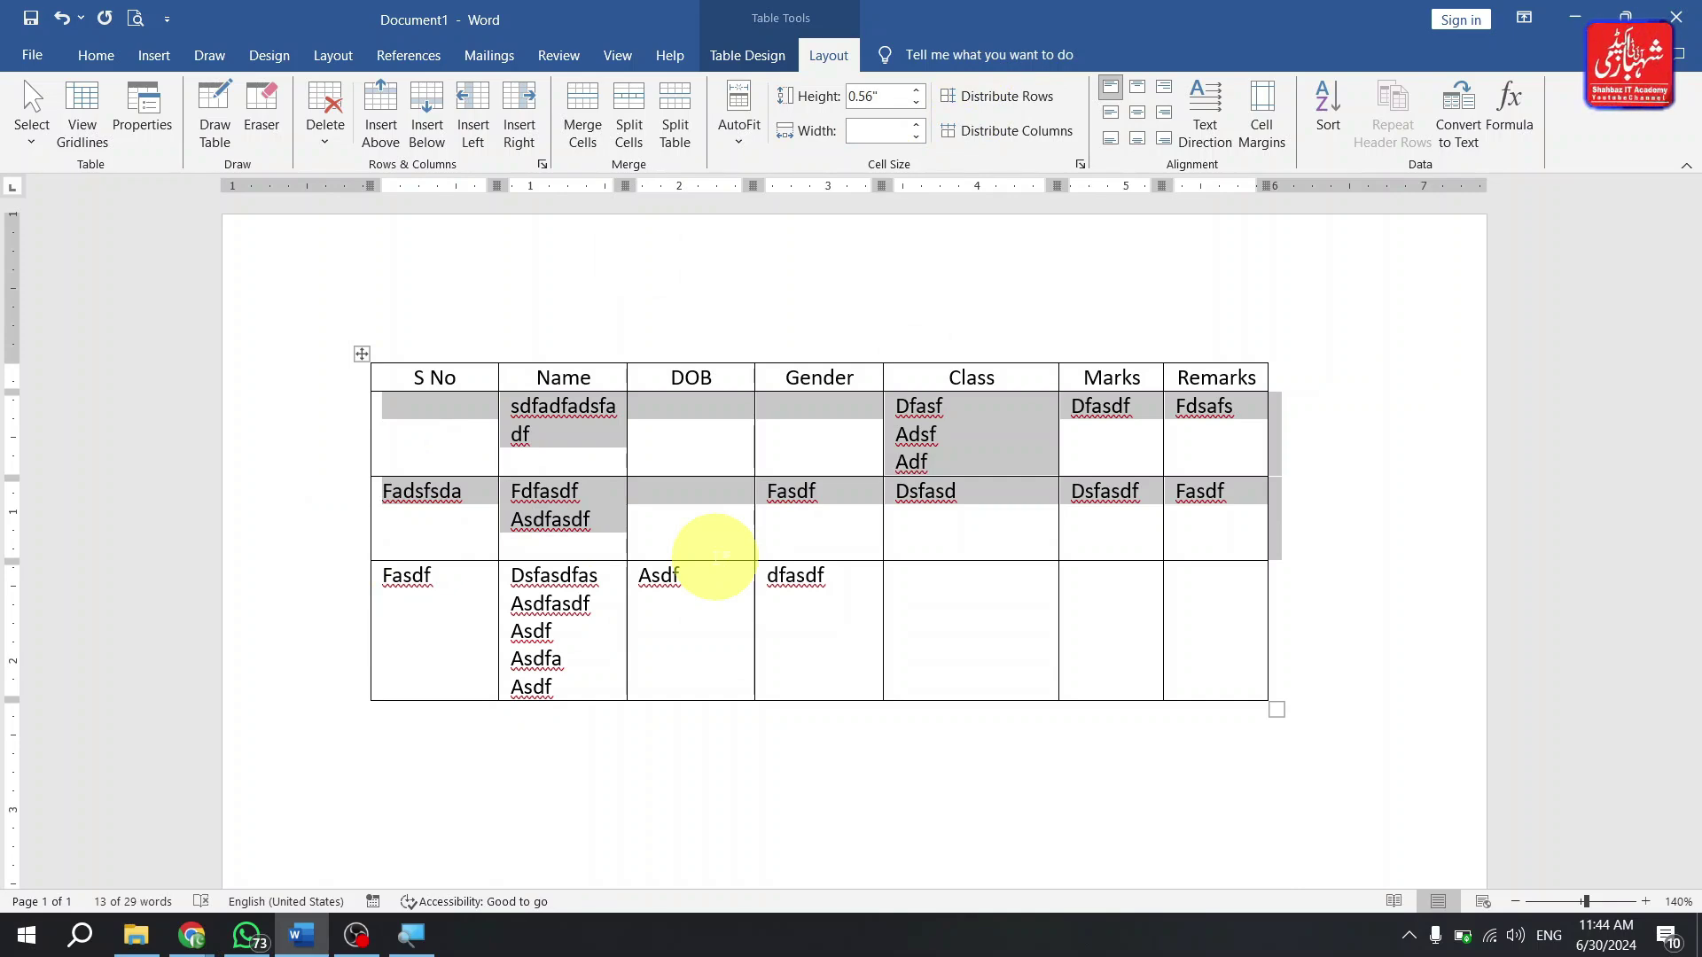
left_click(1294, 429)
left_click(1022, 442)
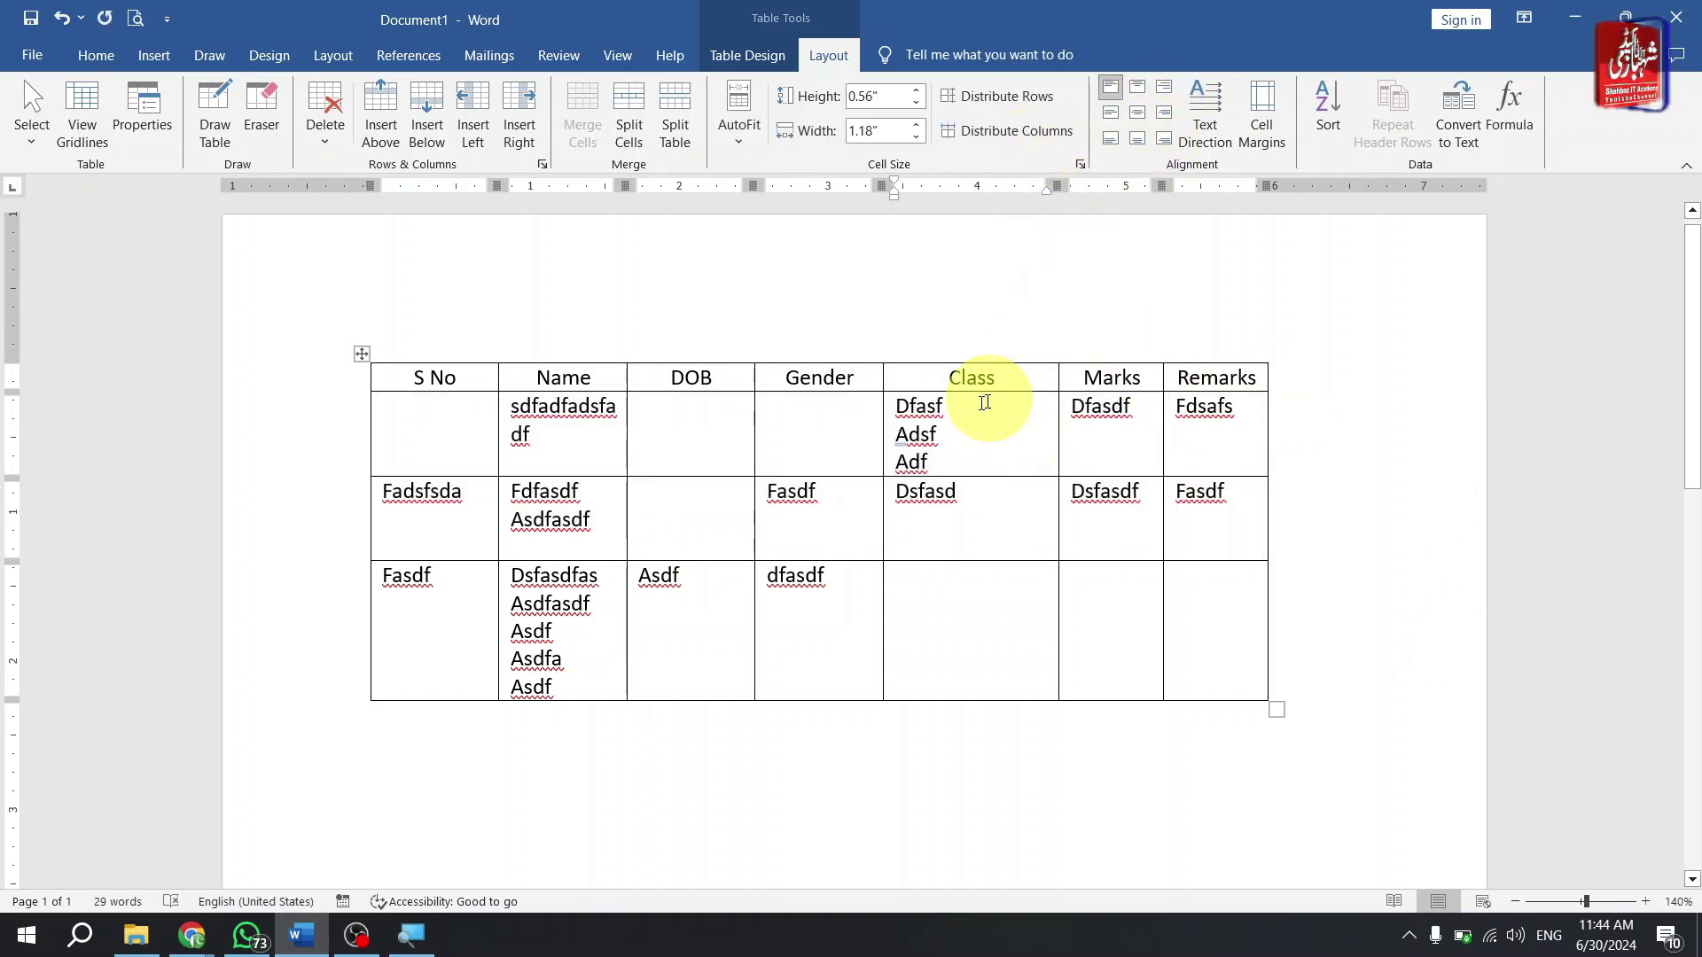
- Align the text of the S No cell in the second data row to the top left
left_click(461, 519)
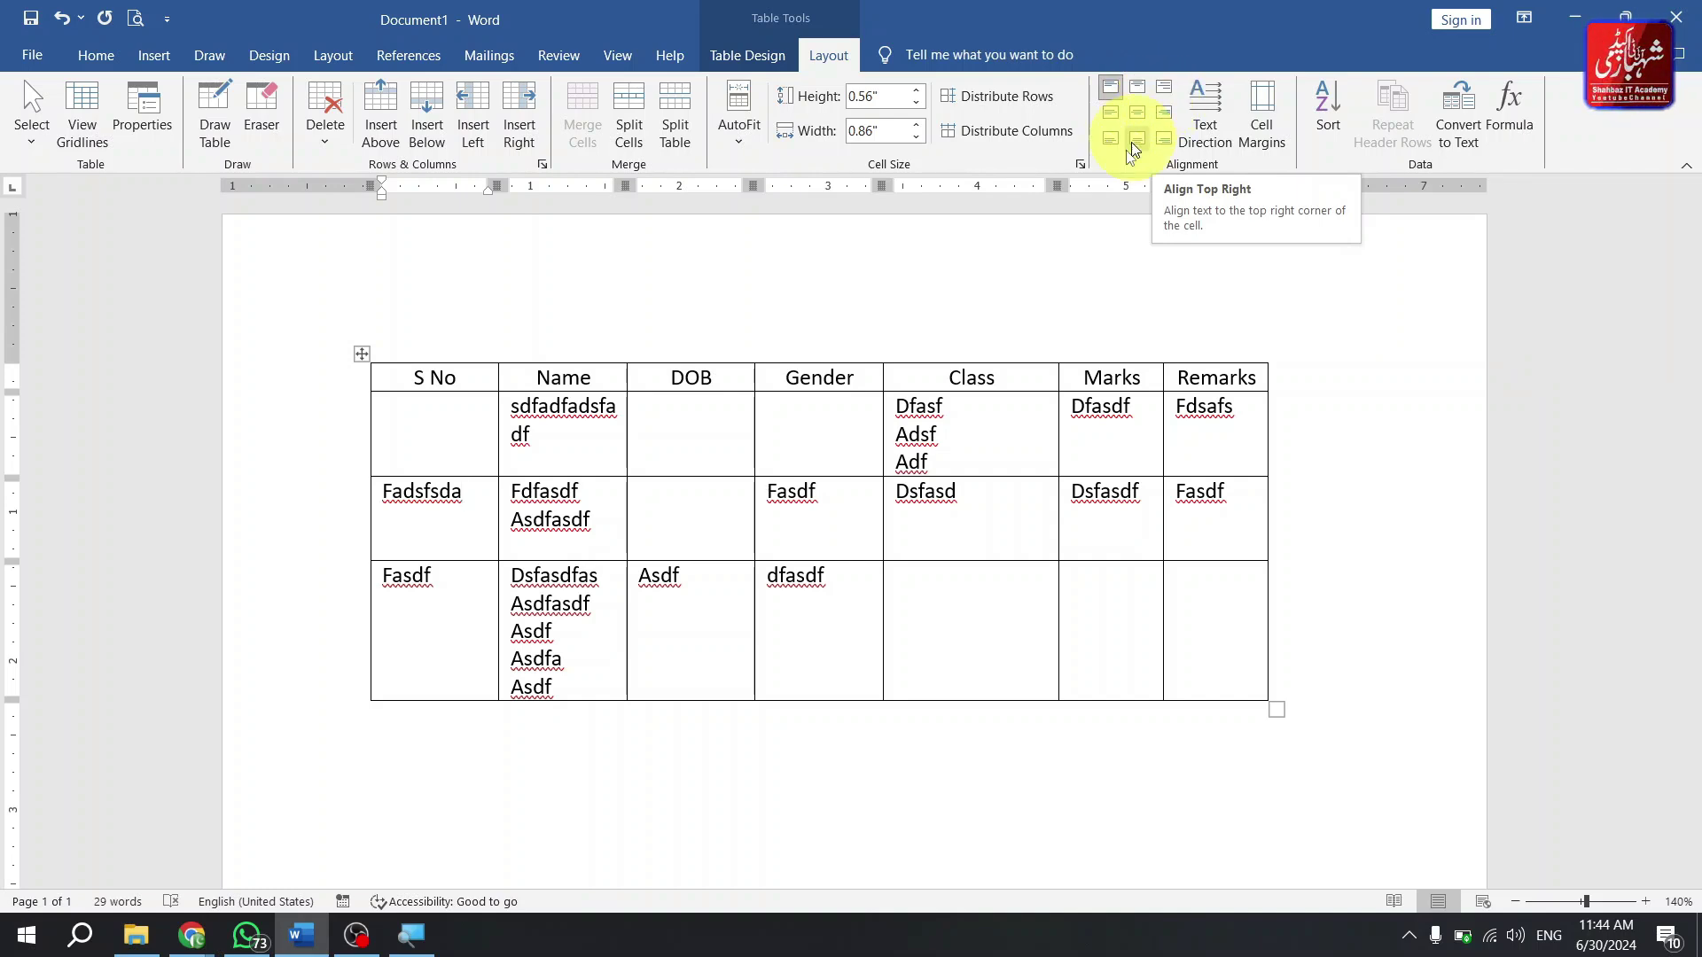
left_click(1120, 86)
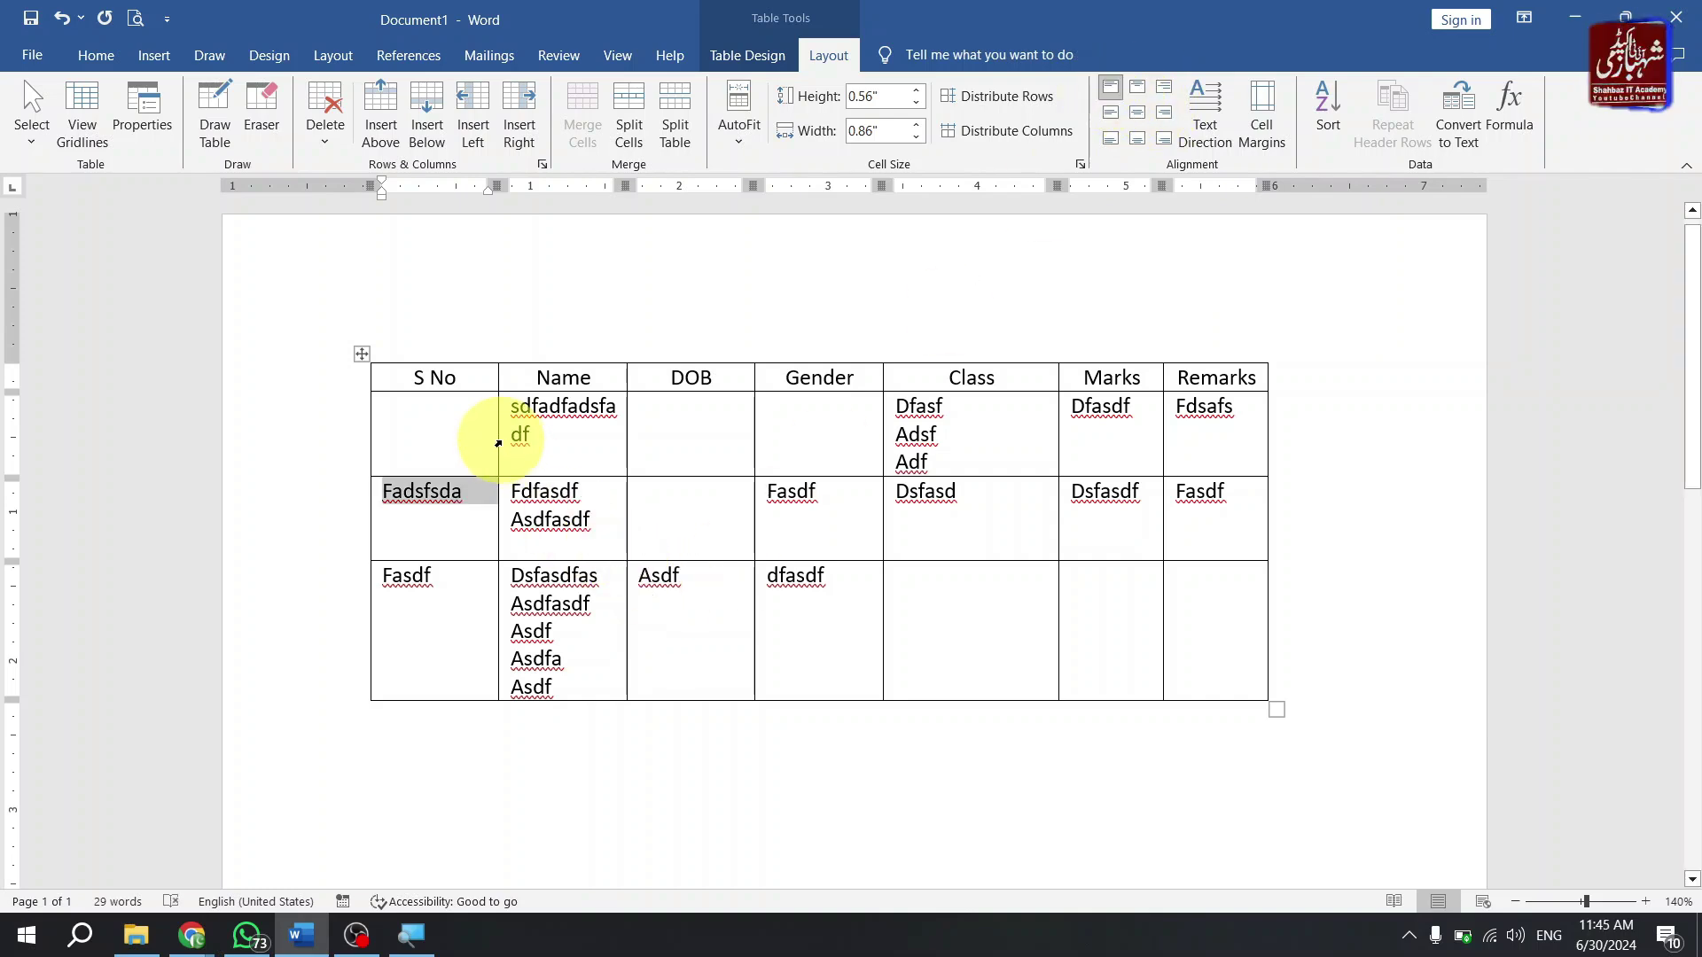
- Widen the S No column to about 1.18" and clear the text from the Name column's three data cells
left_click_drag(496, 440, 639, 441)
left_click_drag(668, 440, 602, 741)
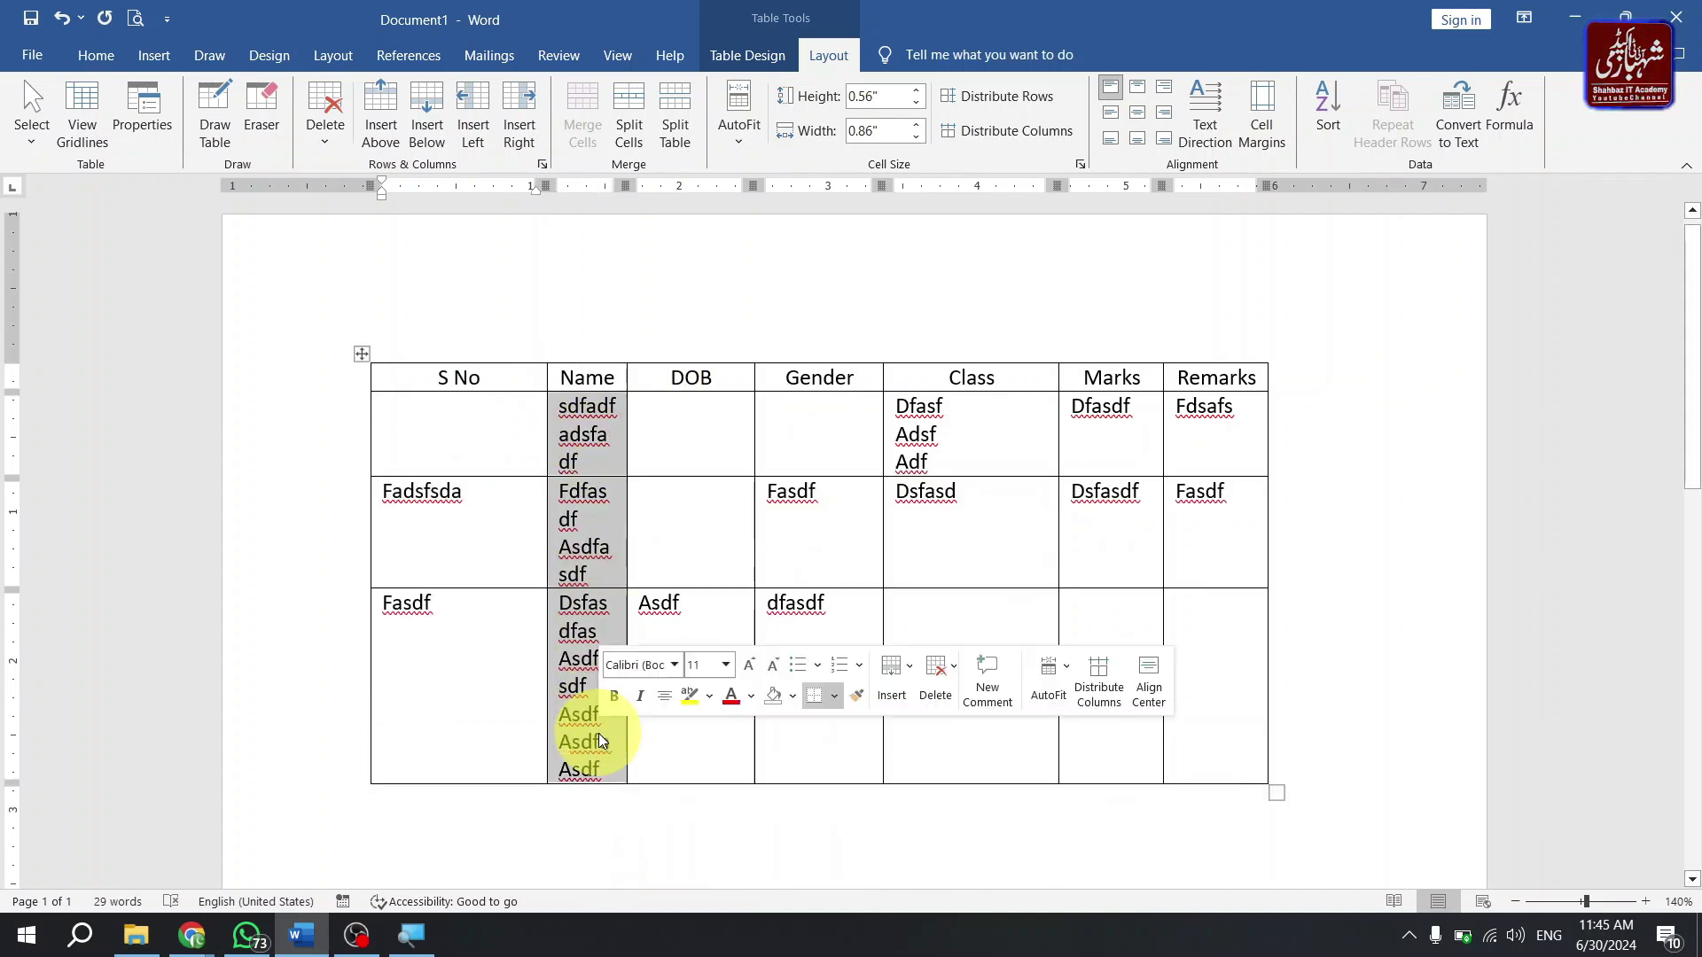
key("Delete")
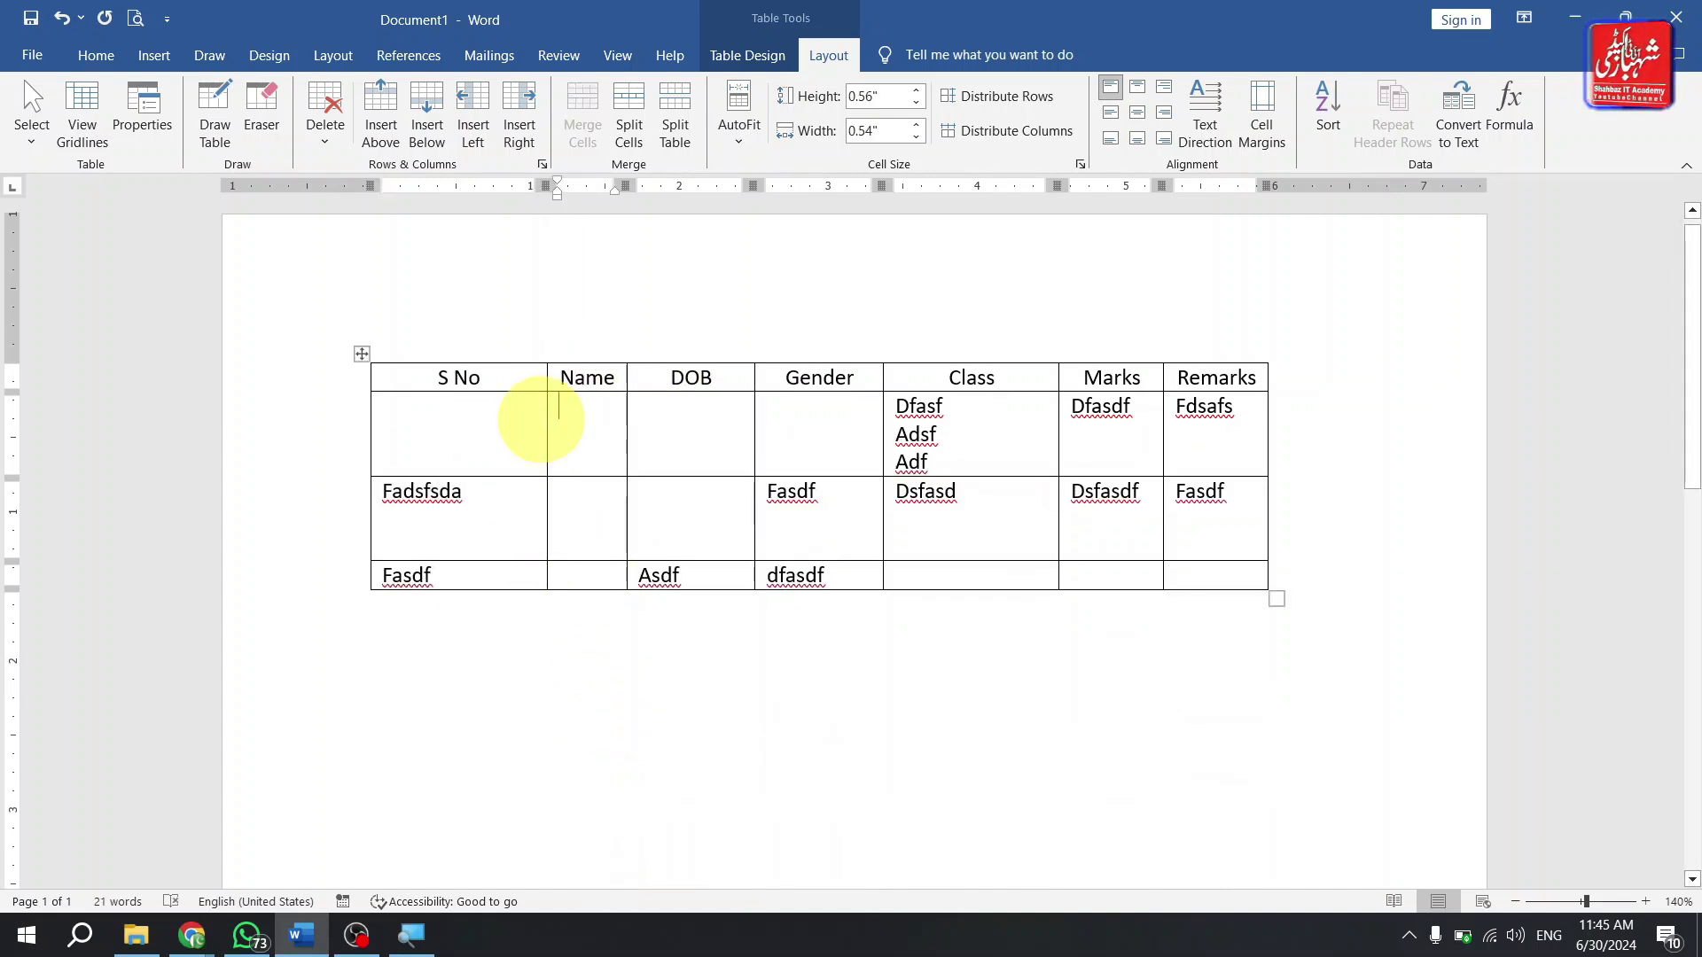
left_click(507, 499)
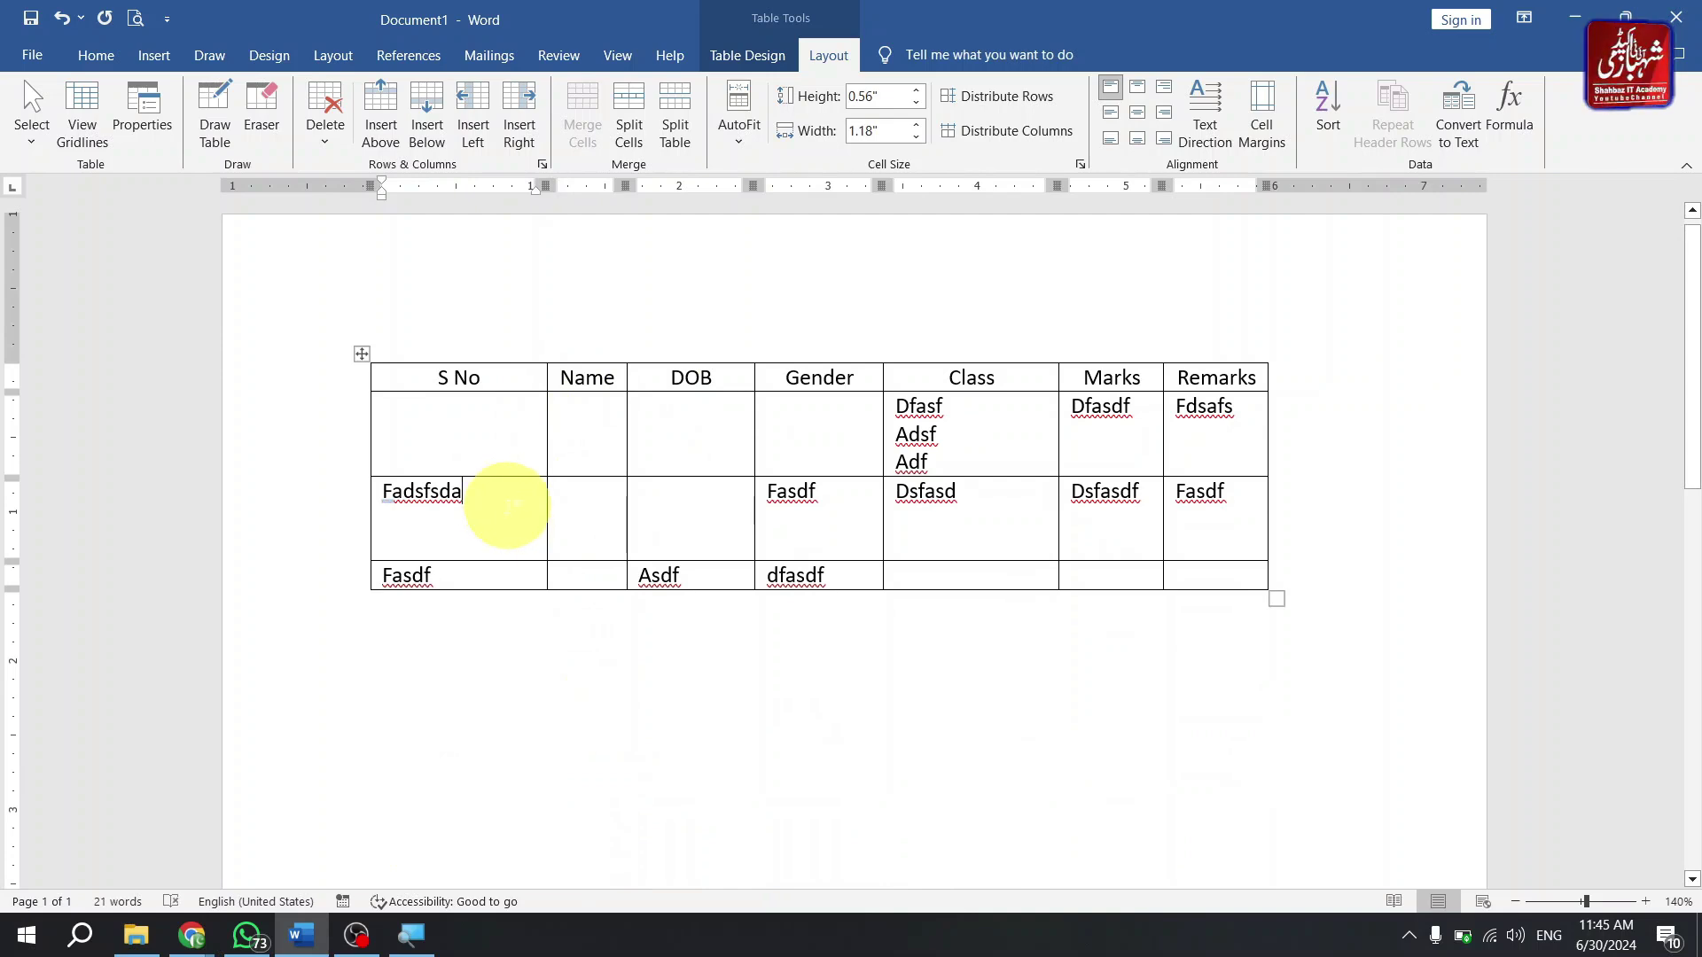
- Run the second data row's S No text through the other cell alignments, ending with it centred horizontally and vertically
scroll(507, 505, "up", 10)
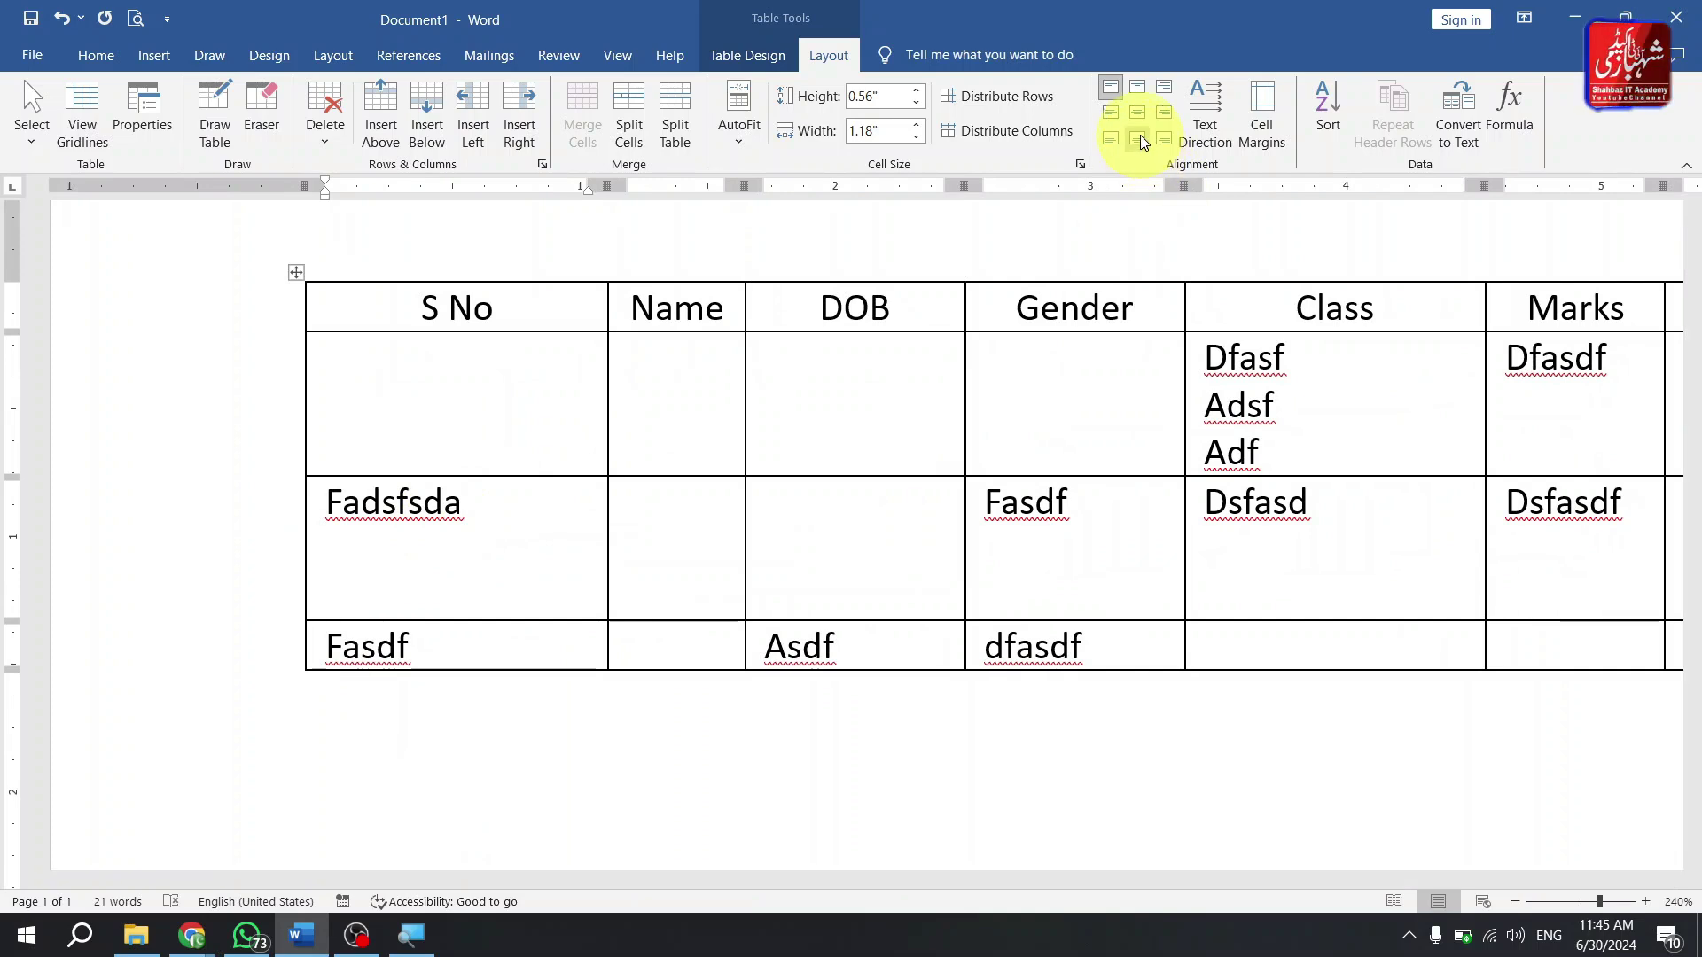
left_click(1131, 98)
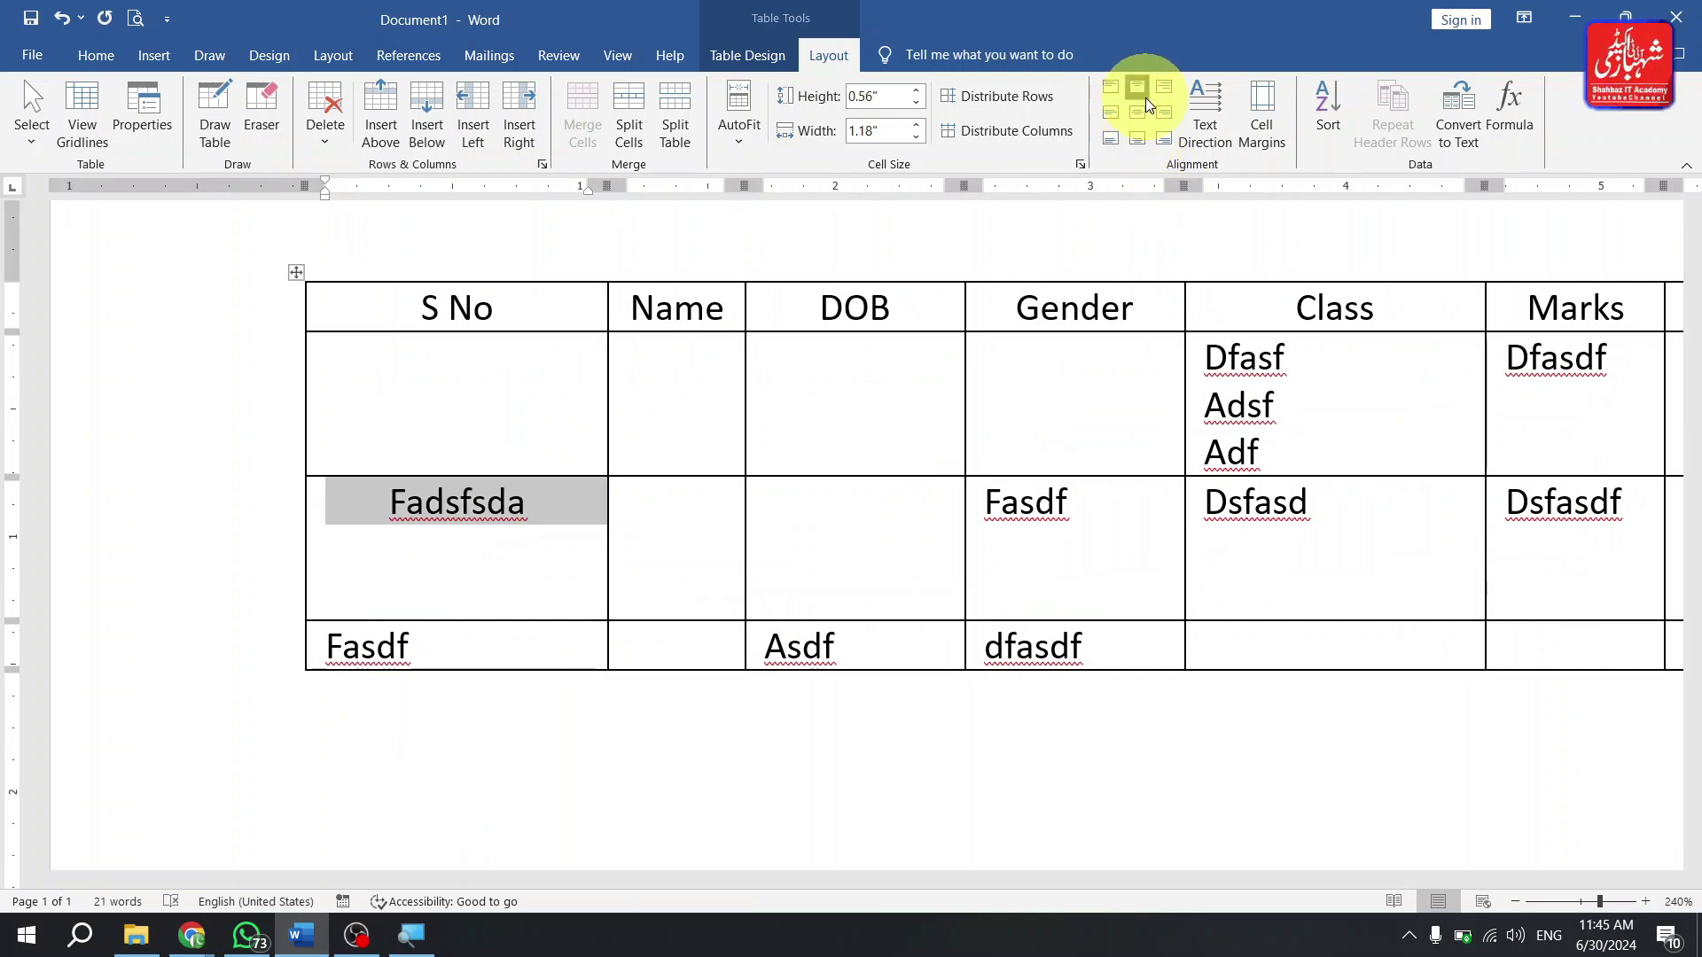
left_click(1171, 99)
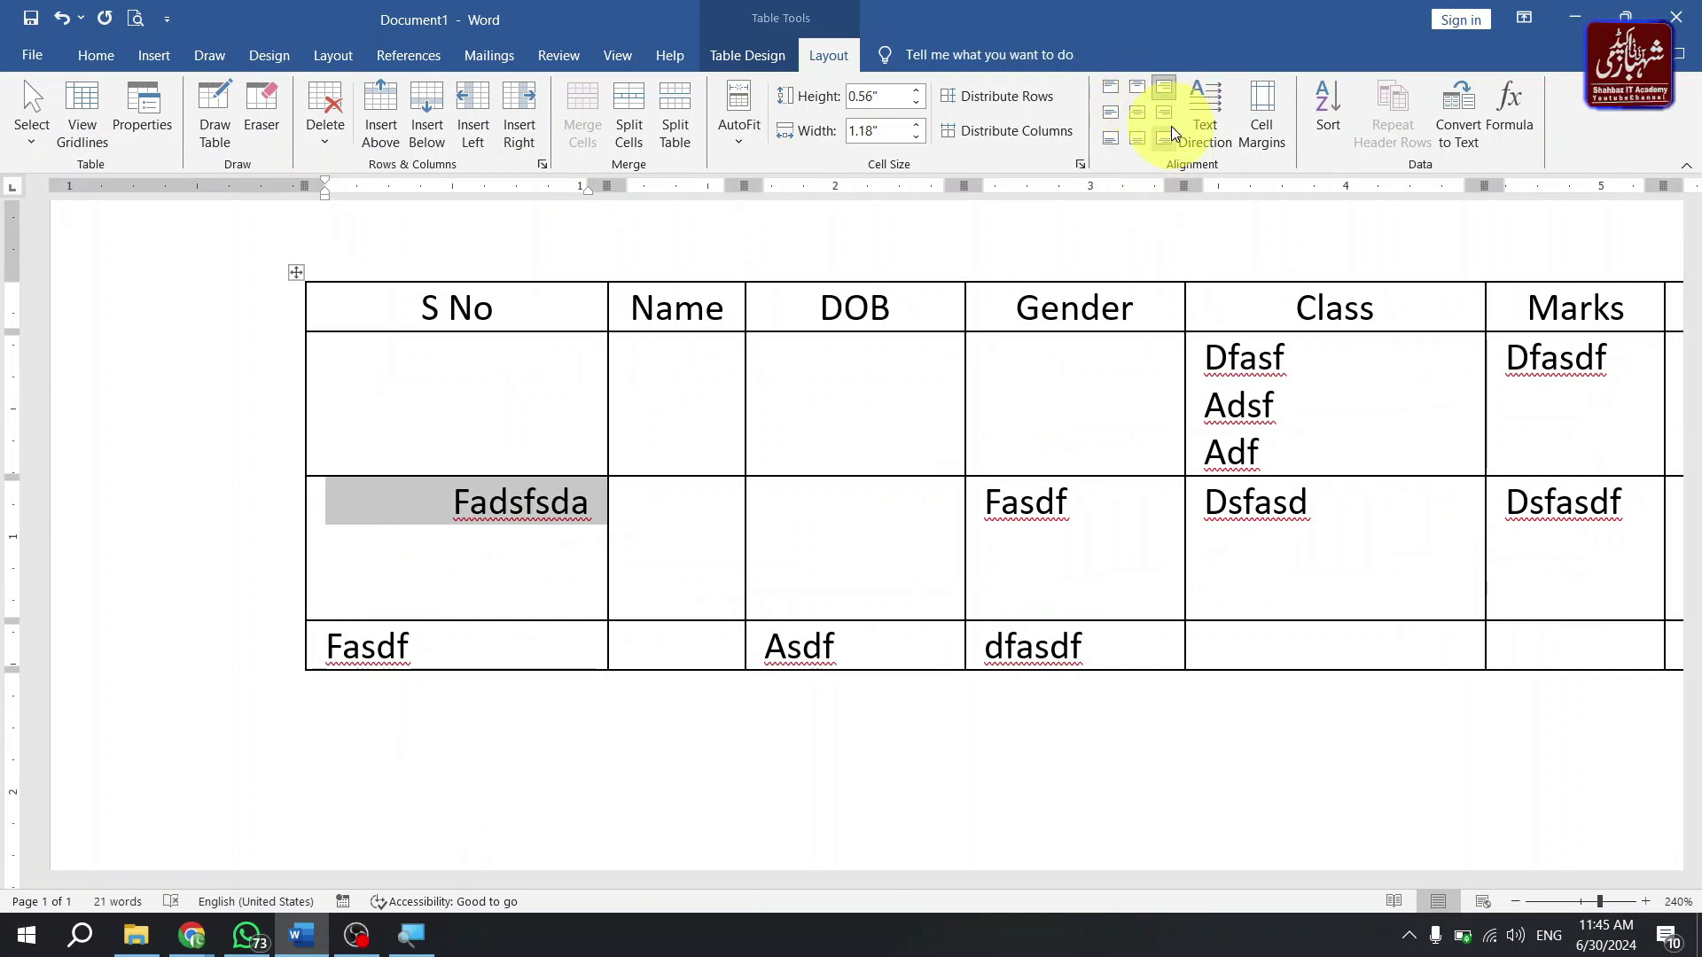
left_click(1157, 125)
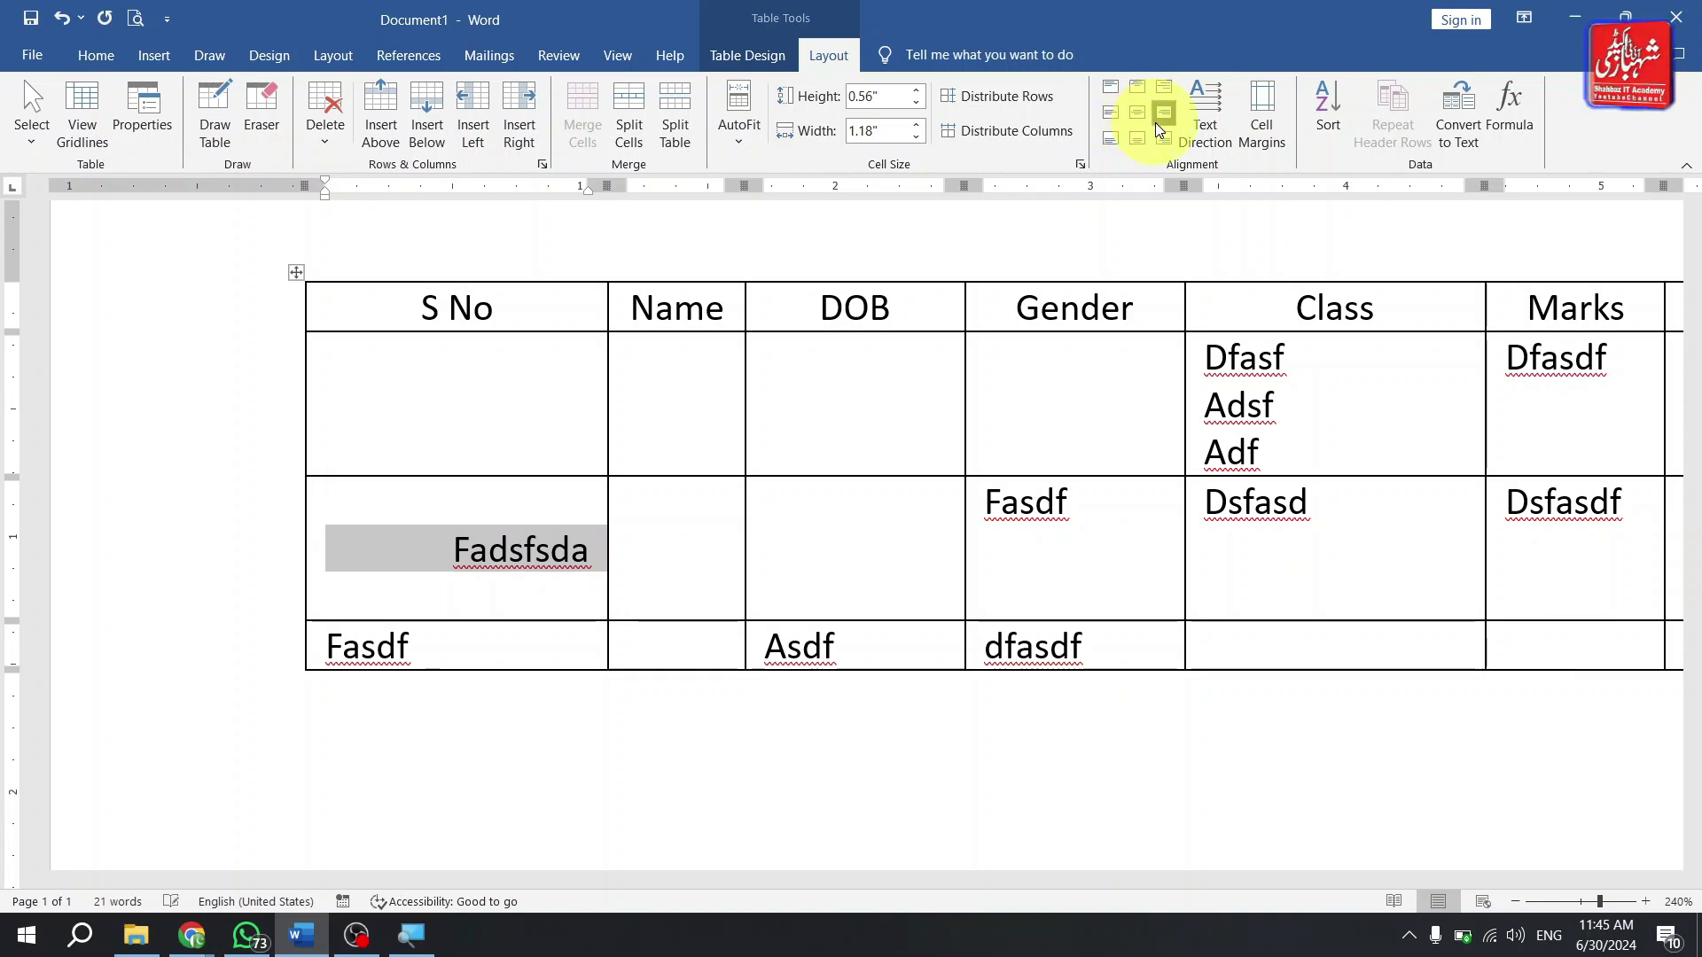
left_click(1136, 130)
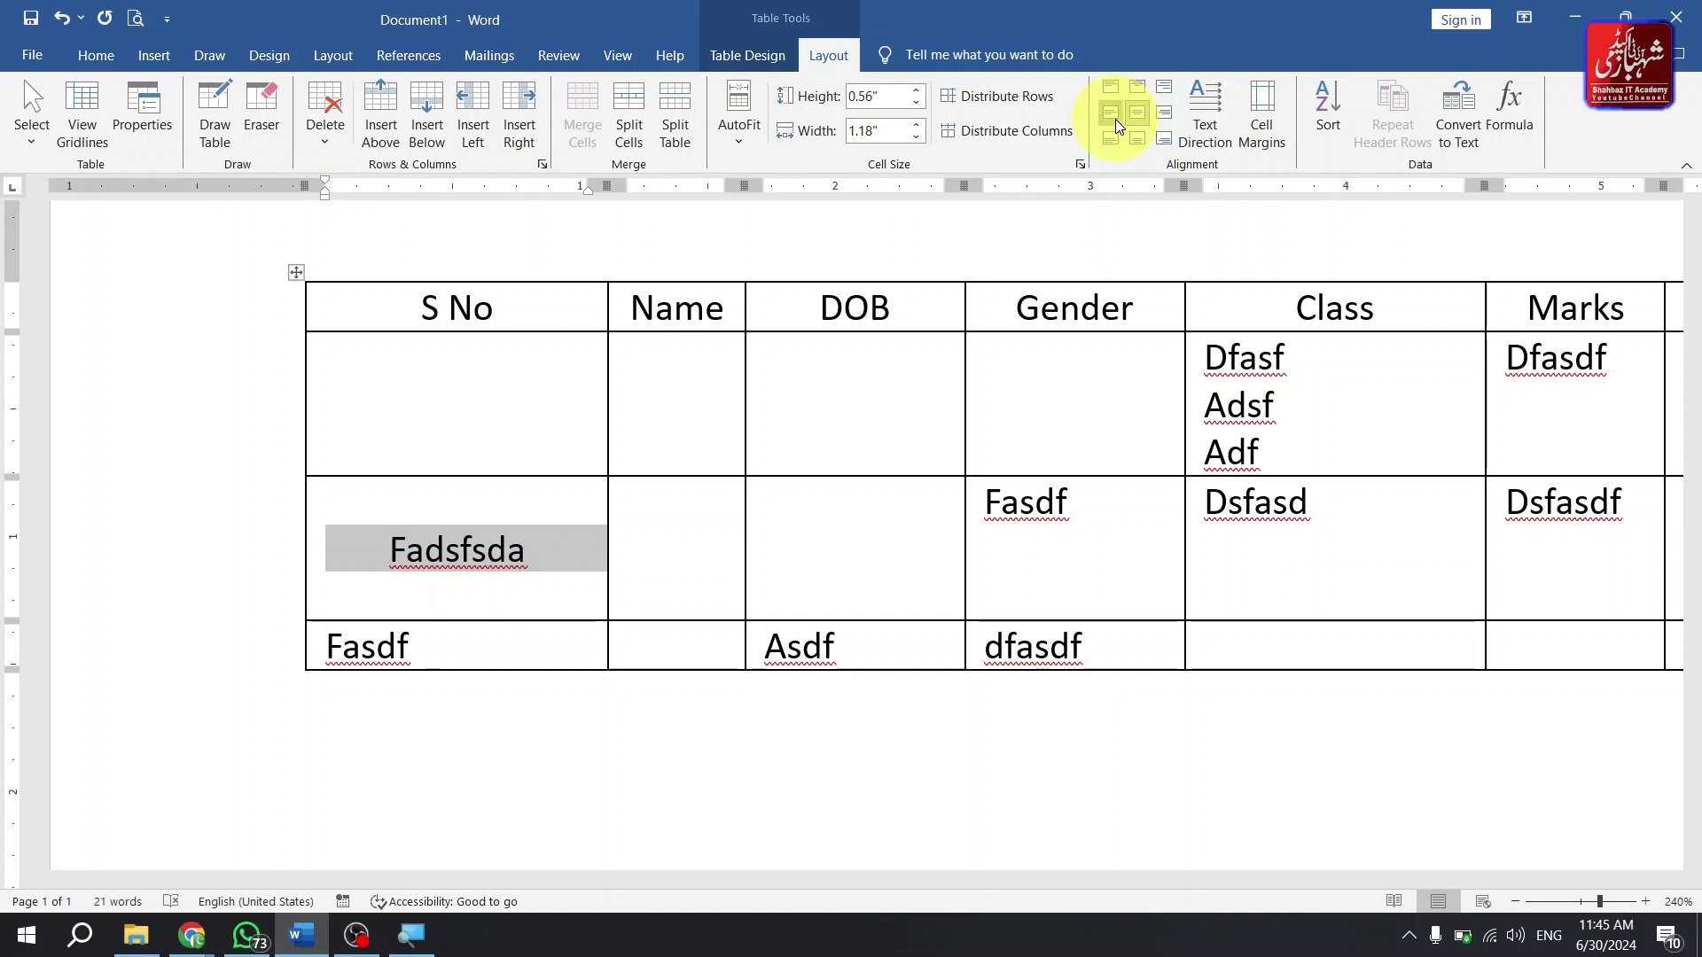
left_click(1111, 113)
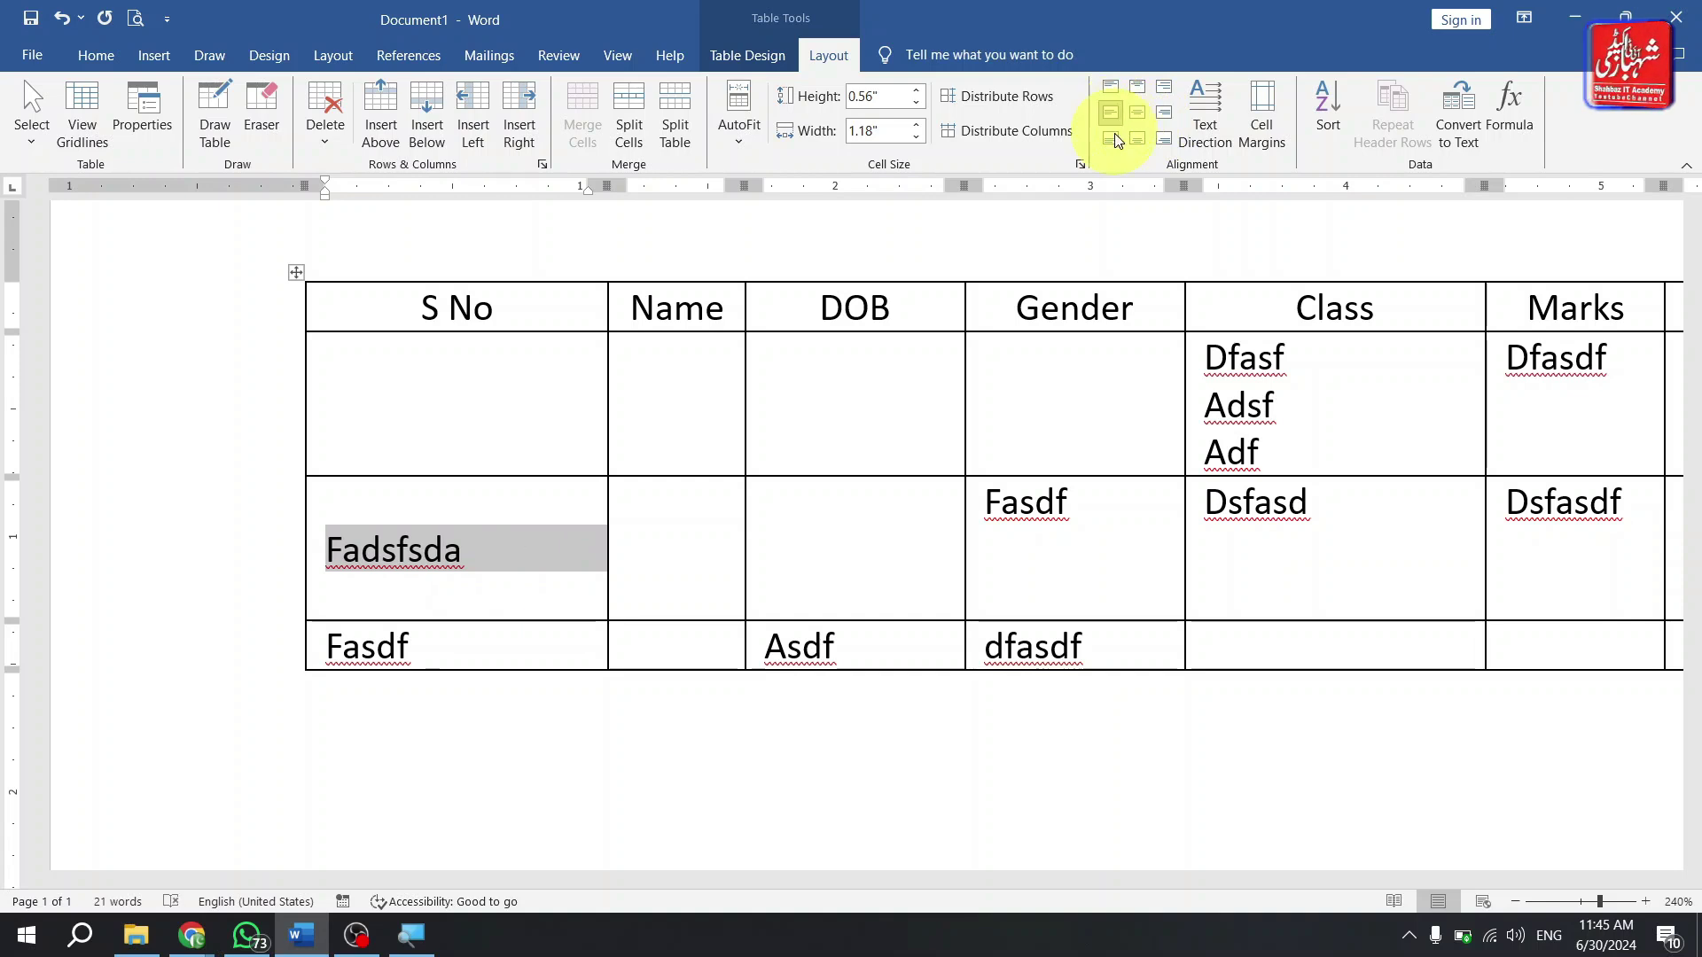
left_click(1111, 141)
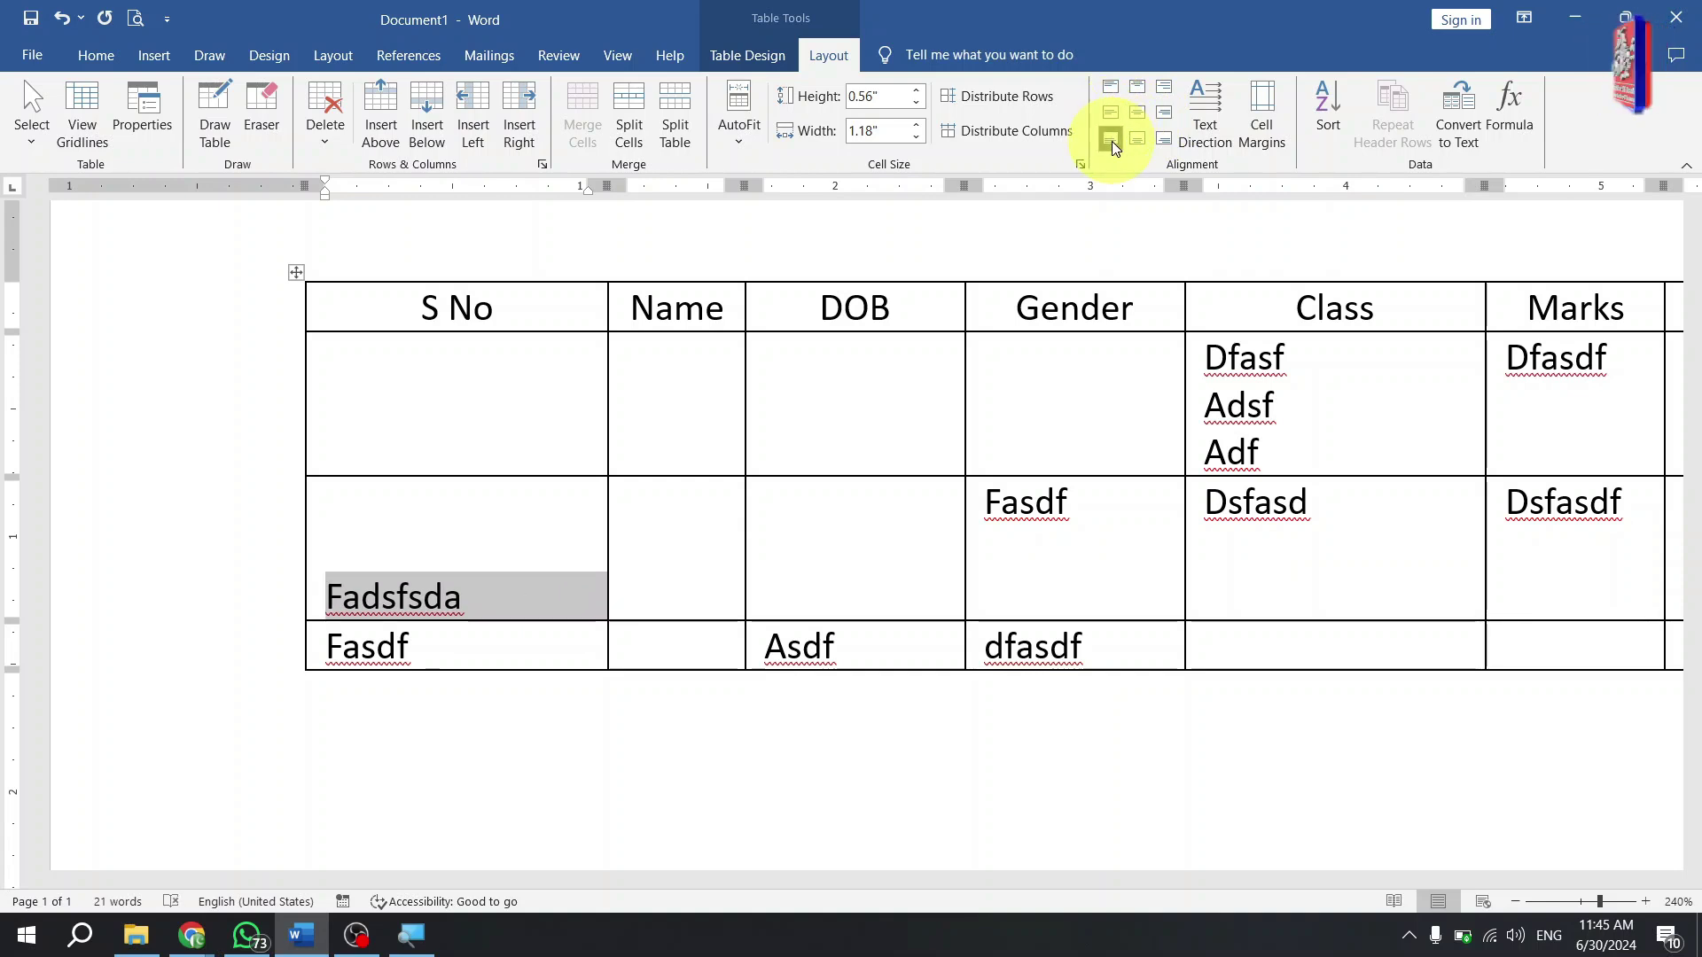
left_click(1137, 141)
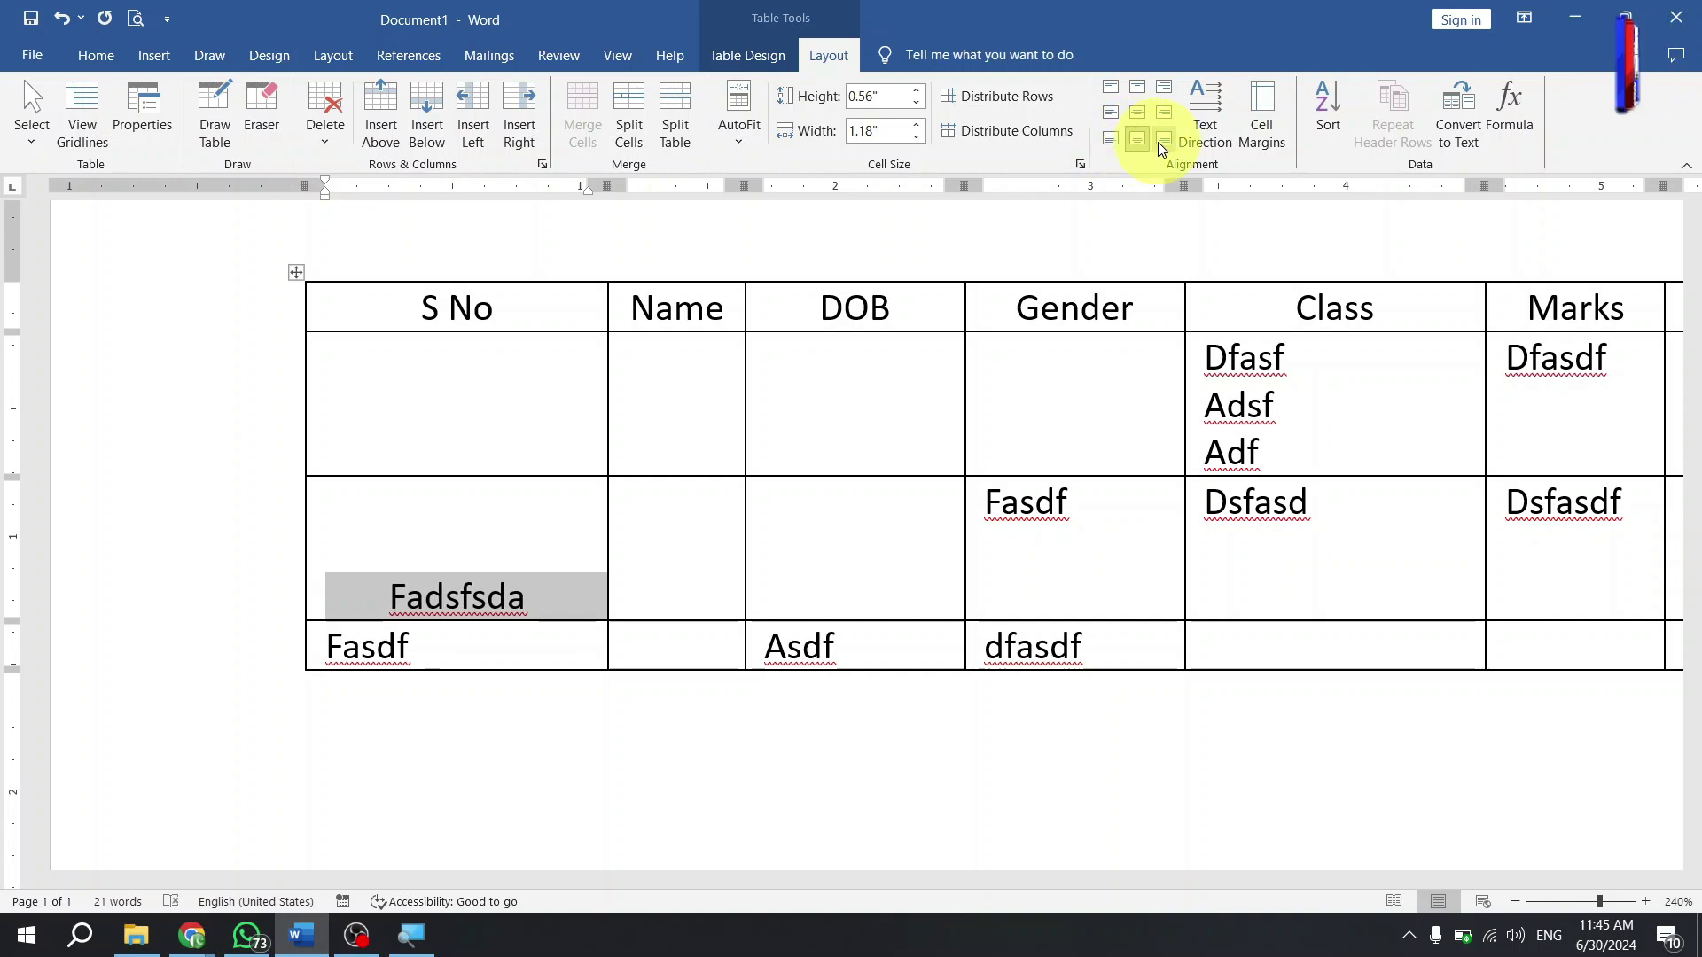
left_click(1158, 142)
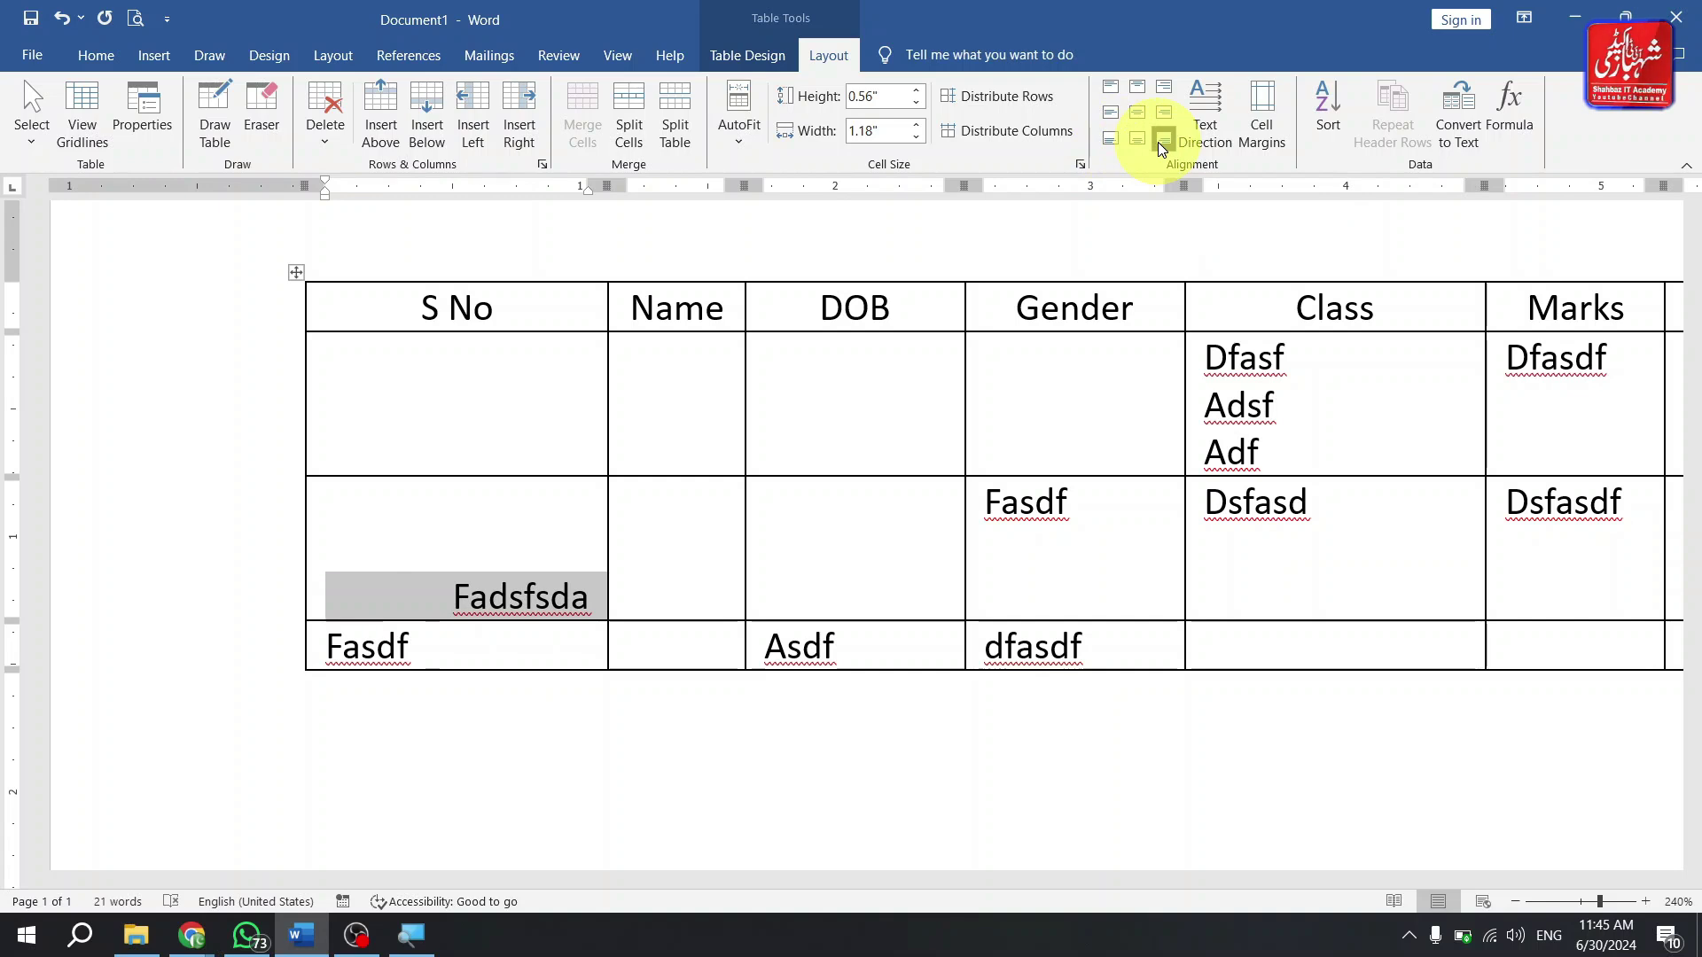
left_click(1137, 123)
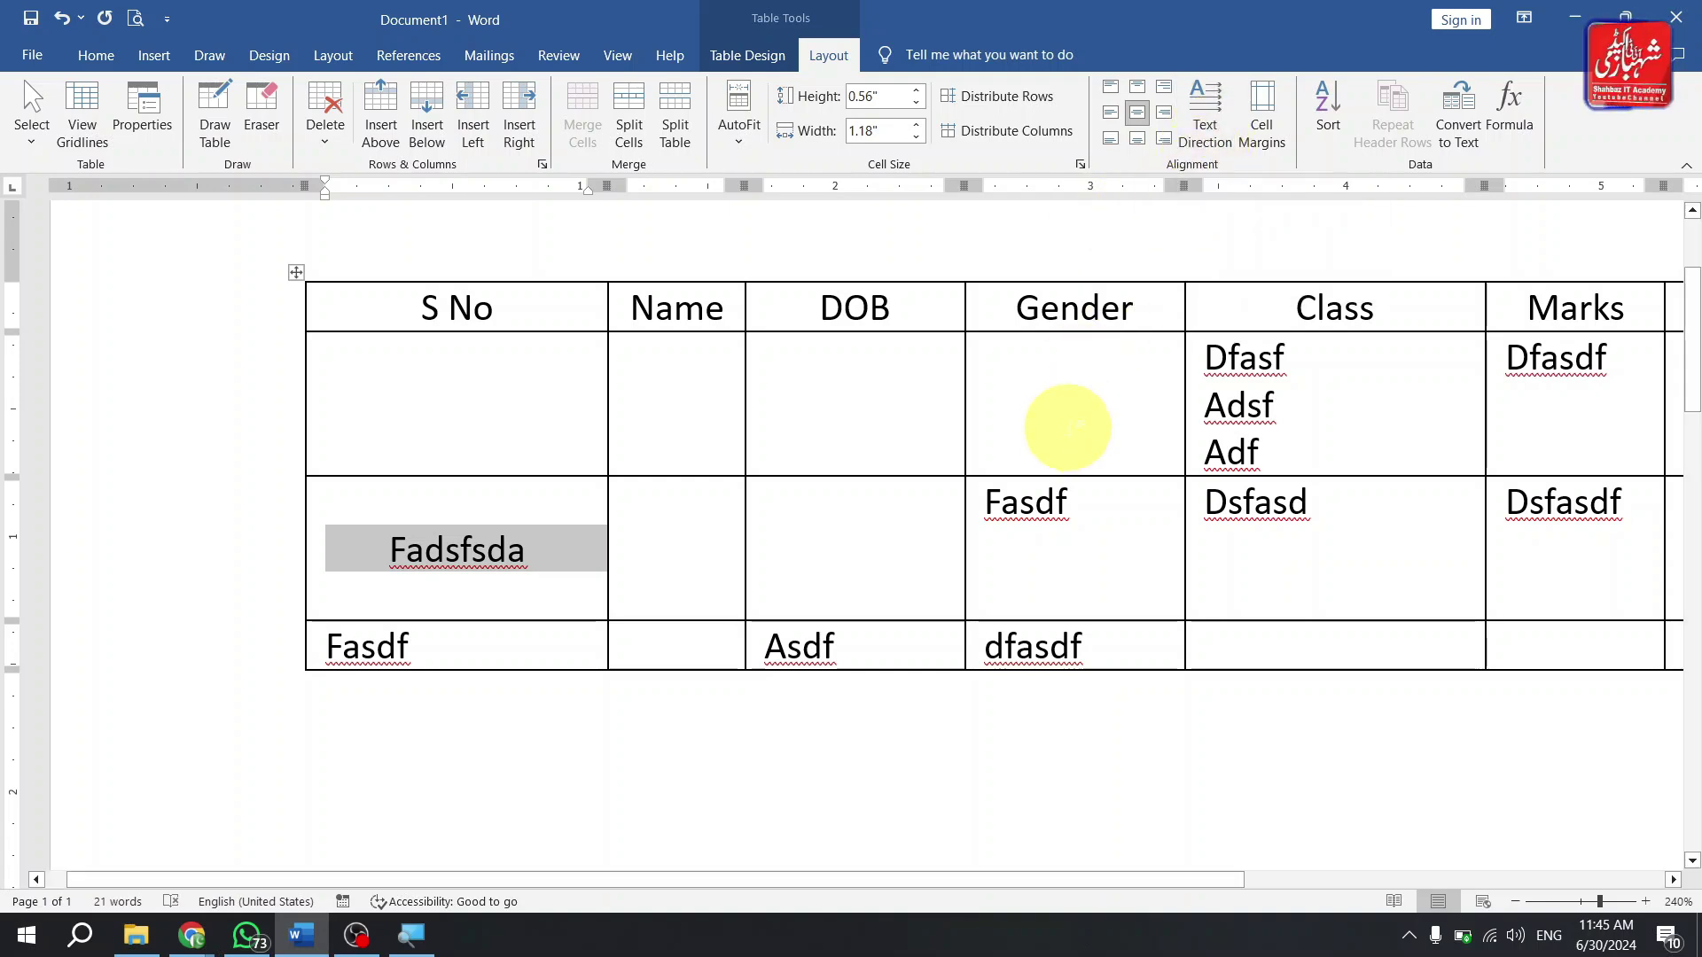
- Rotate the Name header's text repeatedly through the available text directions and return it to horizontal
left_click_drag(658, 320, 1356, 306)
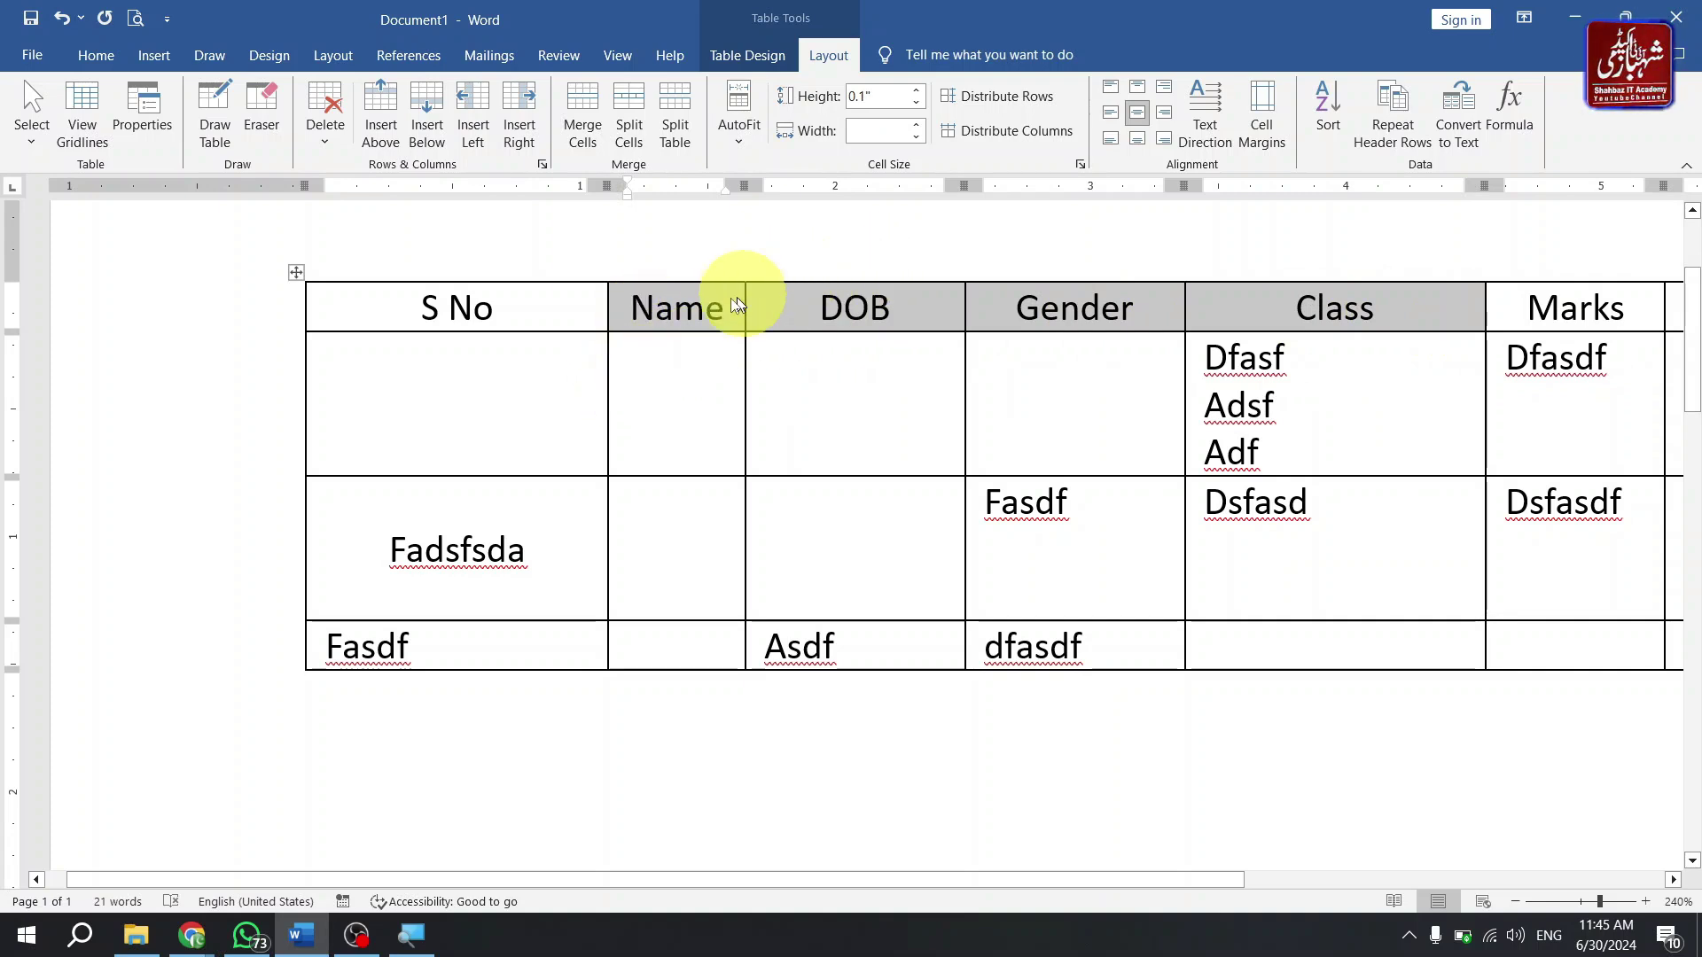
left_click(693, 305)
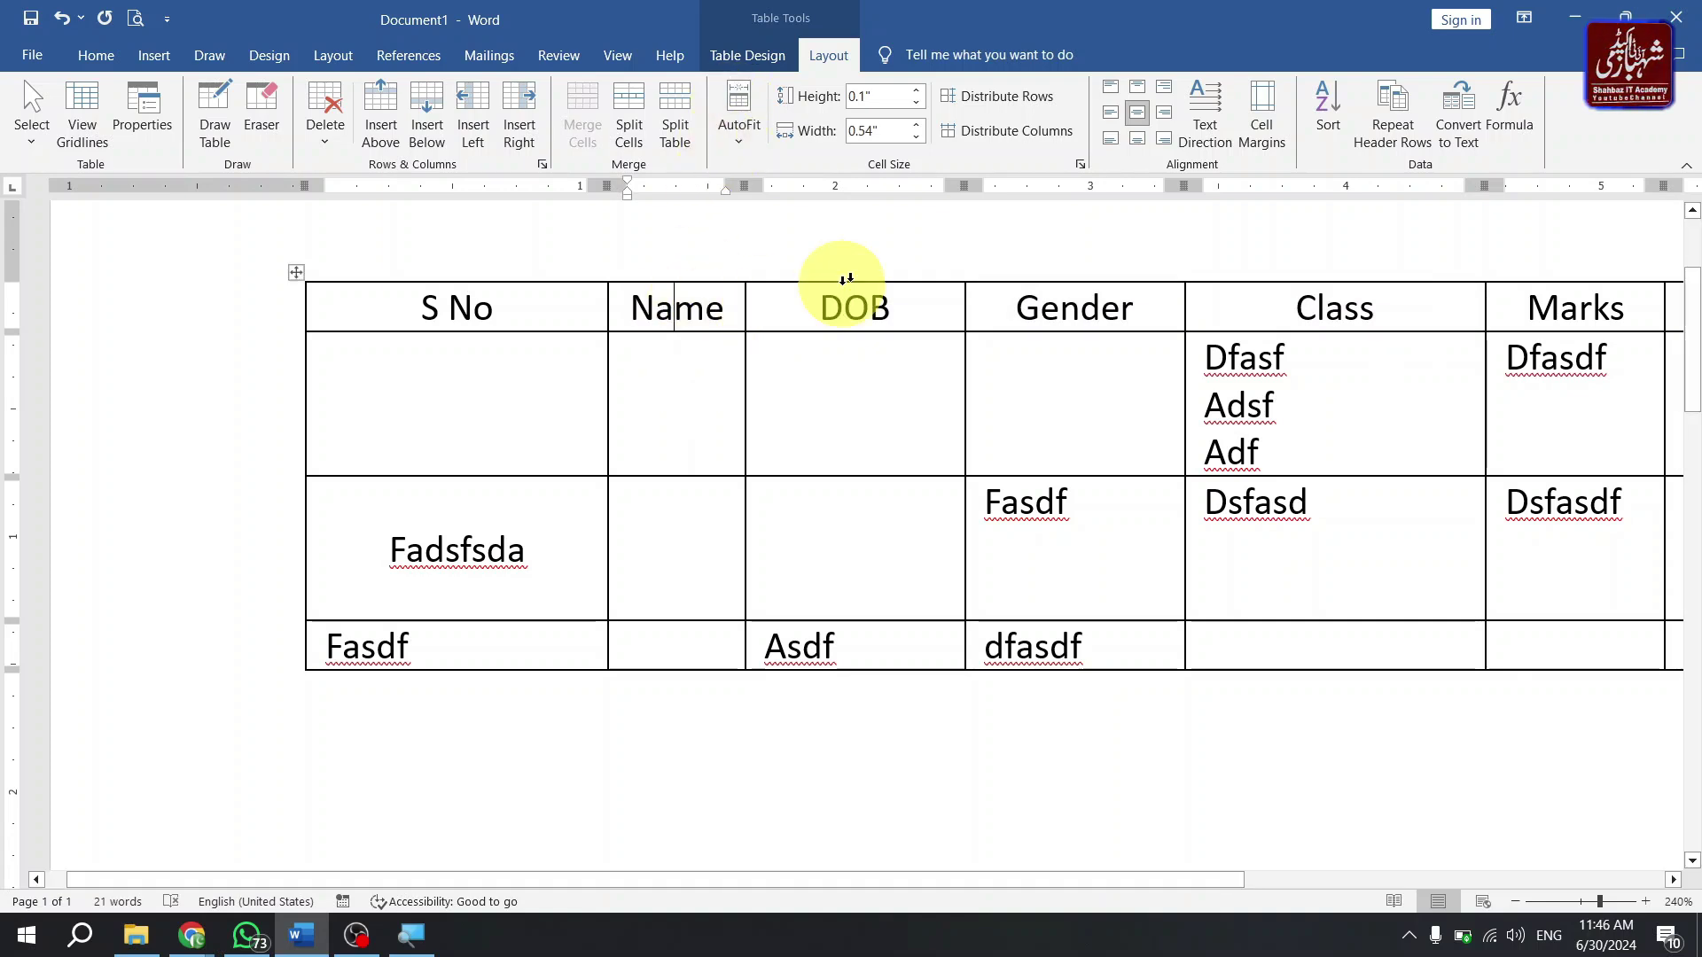
left_click(1198, 124)
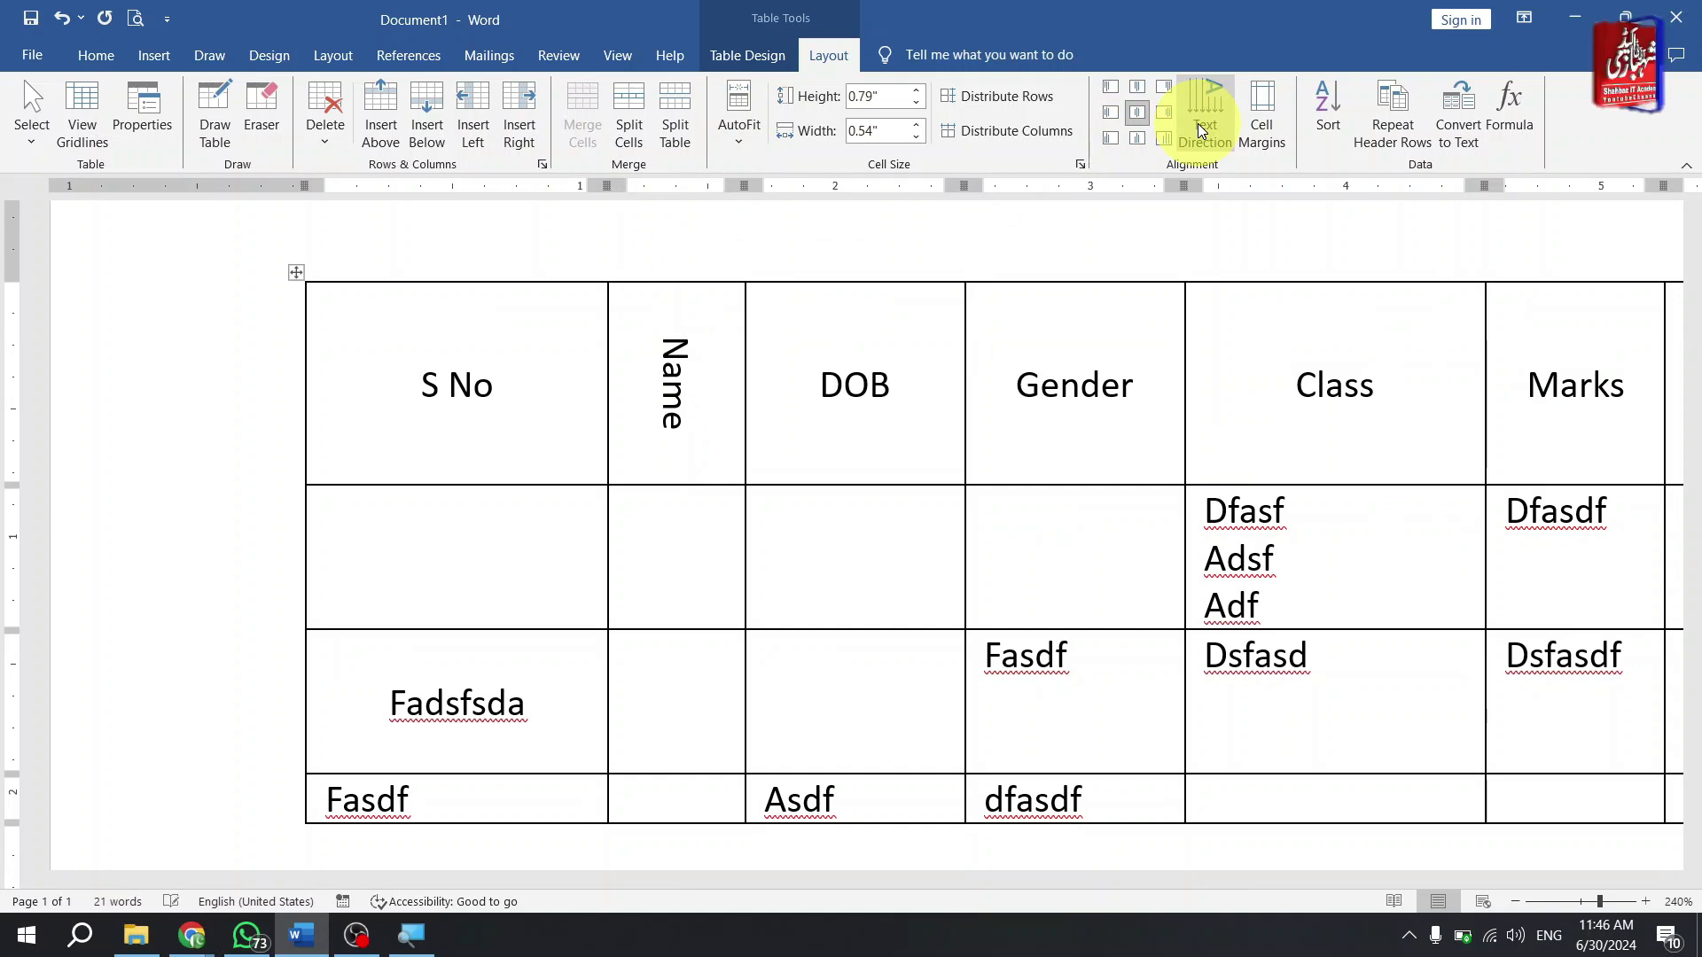
left_click(1199, 124)
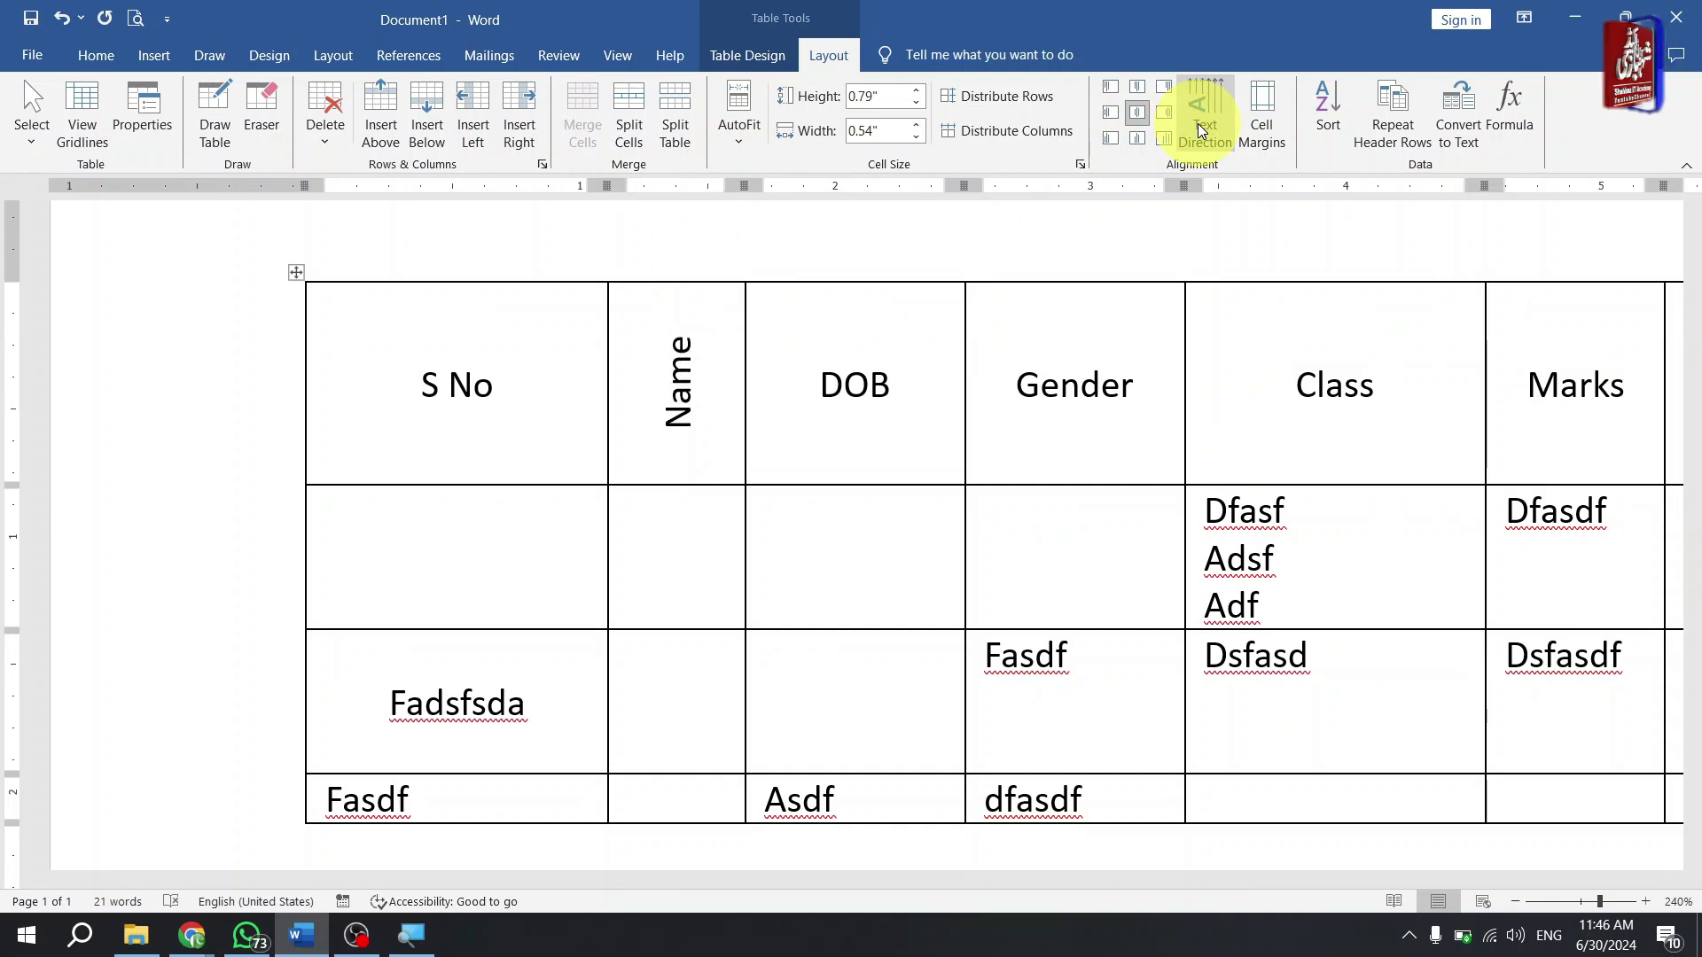
left_click(1198, 124)
left_click(1198, 124)
left_click(1198, 124)
left_click(1198, 125)
left_click(1198, 124)
left_click(1198, 124)
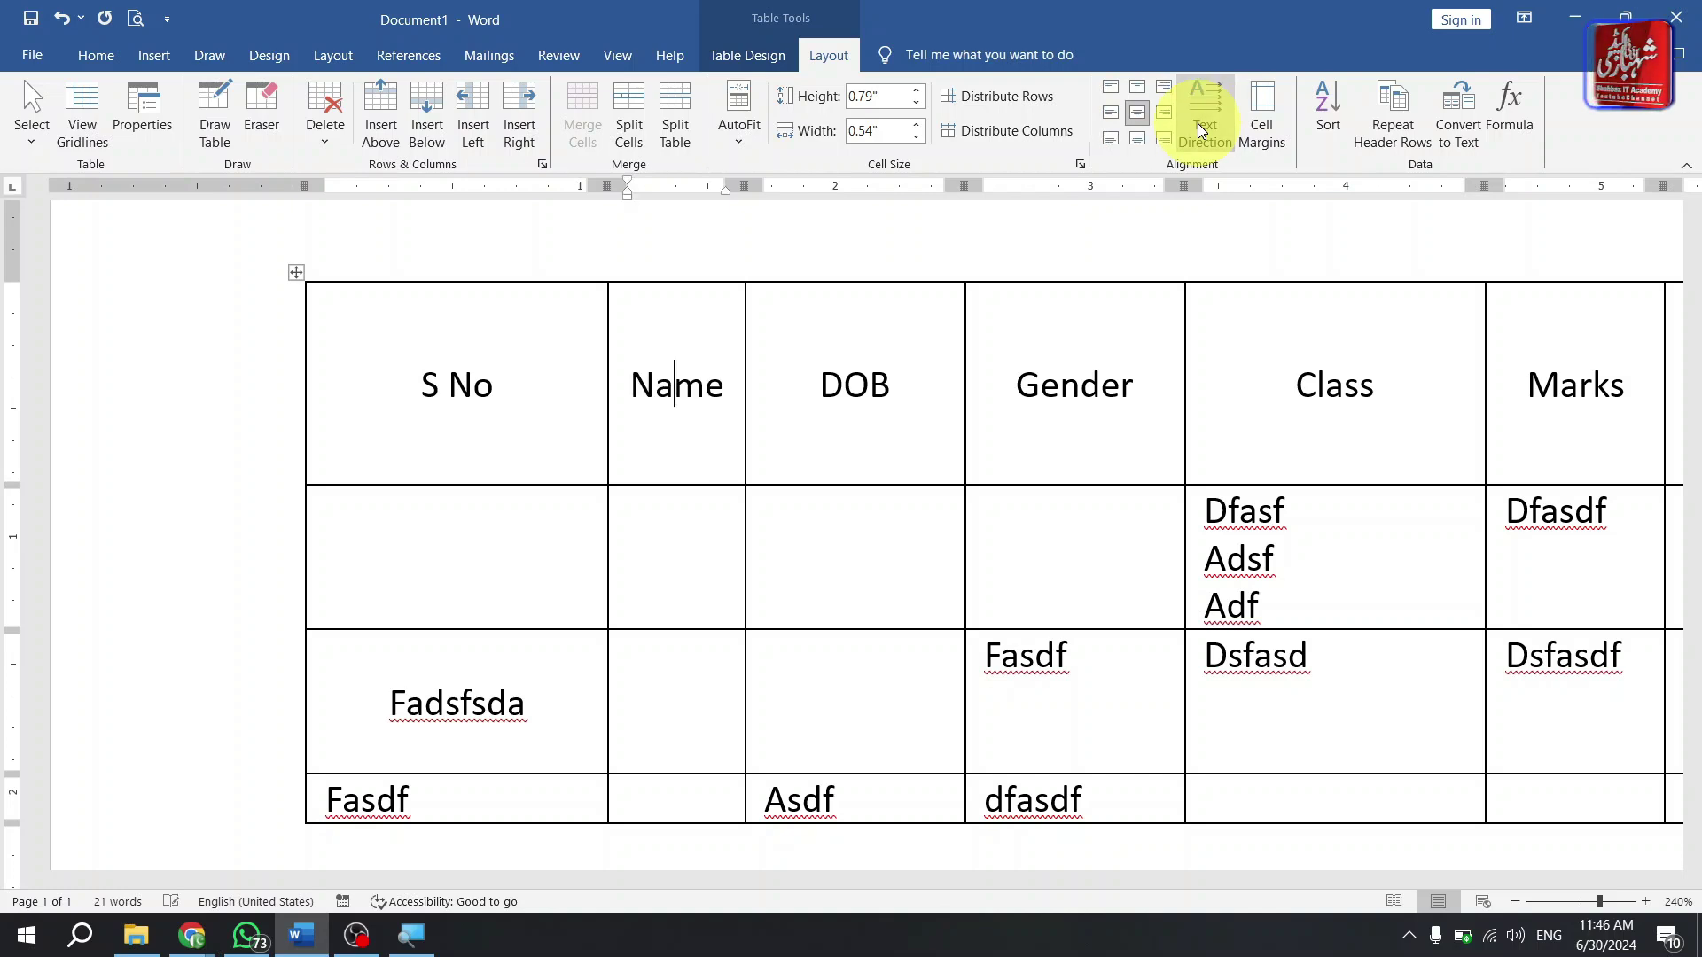
left_click(1199, 124)
left_click(1198, 124)
left_click(1198, 124)
left_click(1199, 124)
left_click(1198, 124)
left_click(1198, 124)
left_click(1198, 124)
left_click(1199, 124)
left_click(1198, 124)
left_click(1198, 124)
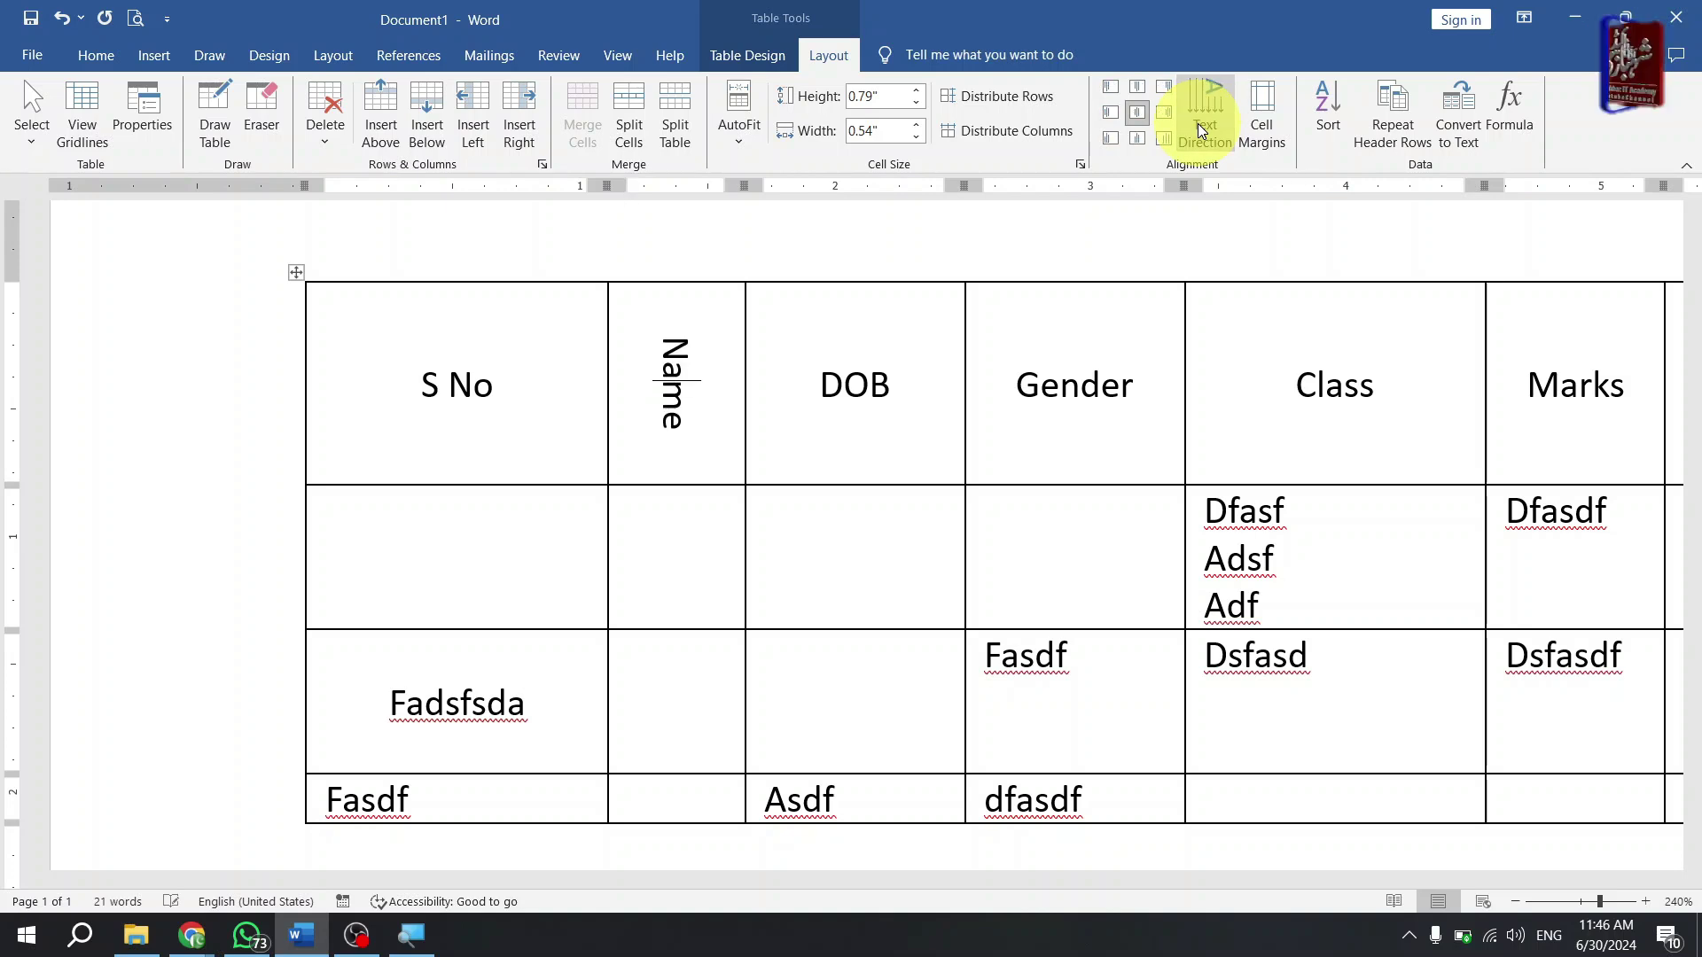
left_click(1196, 125)
left_click(1196, 124)
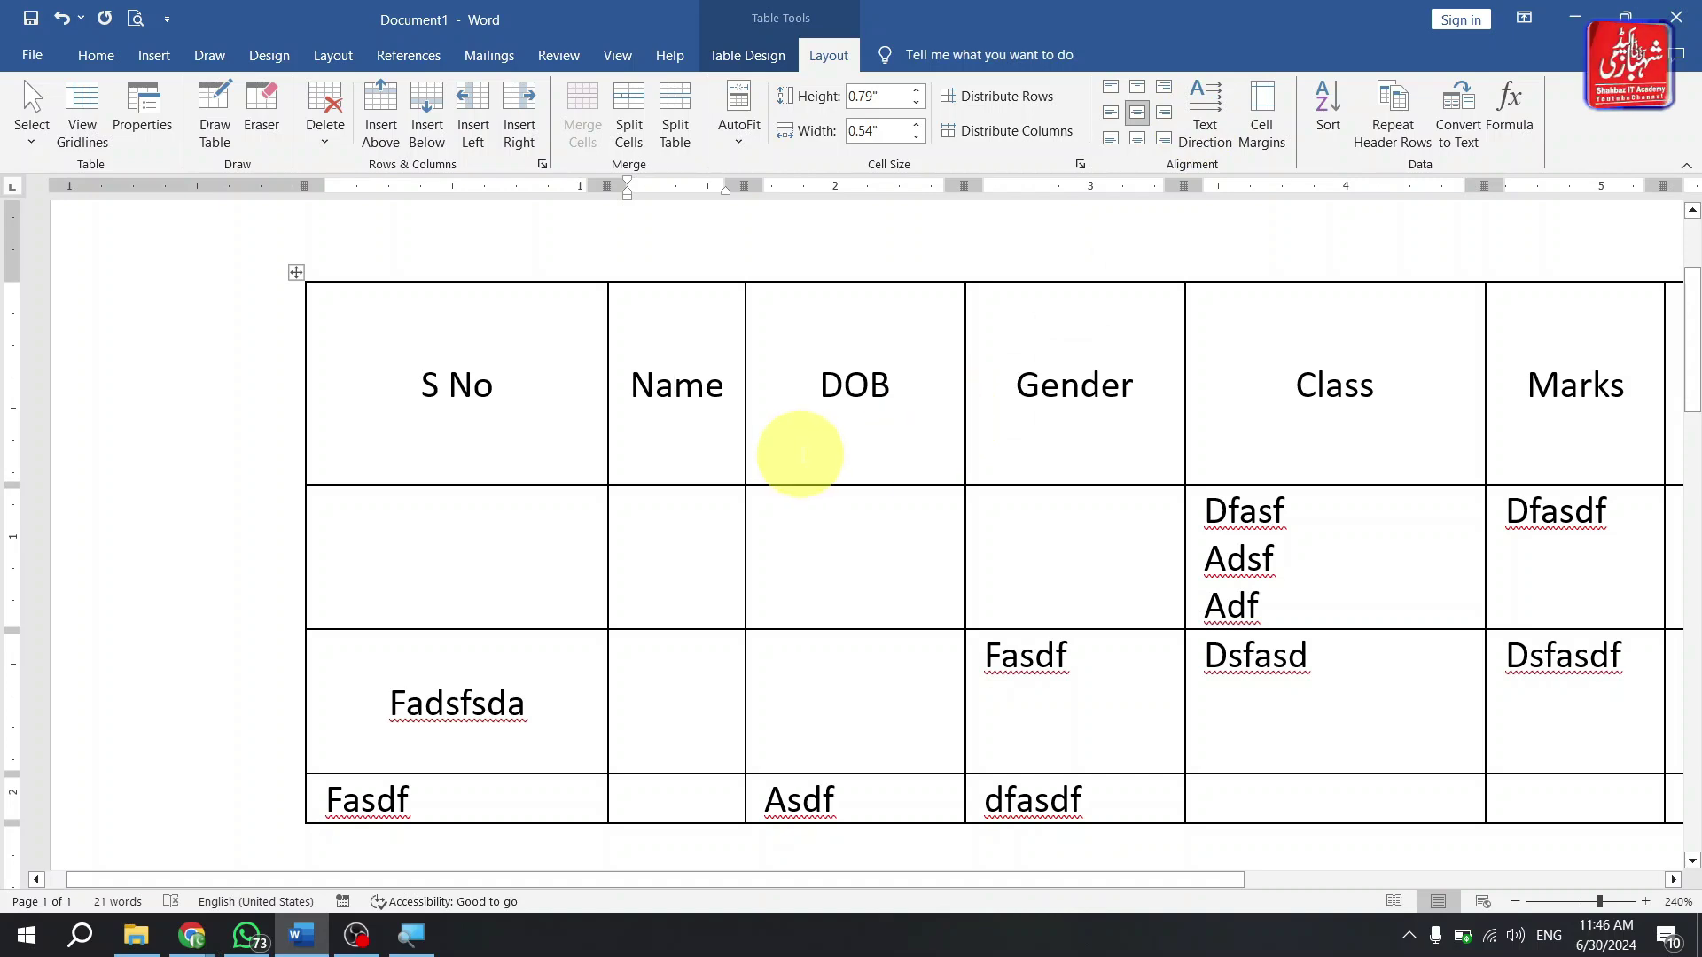
- Clear the whole document and insert a new table with 10 columns and 4 rows
key("ctrl+a")
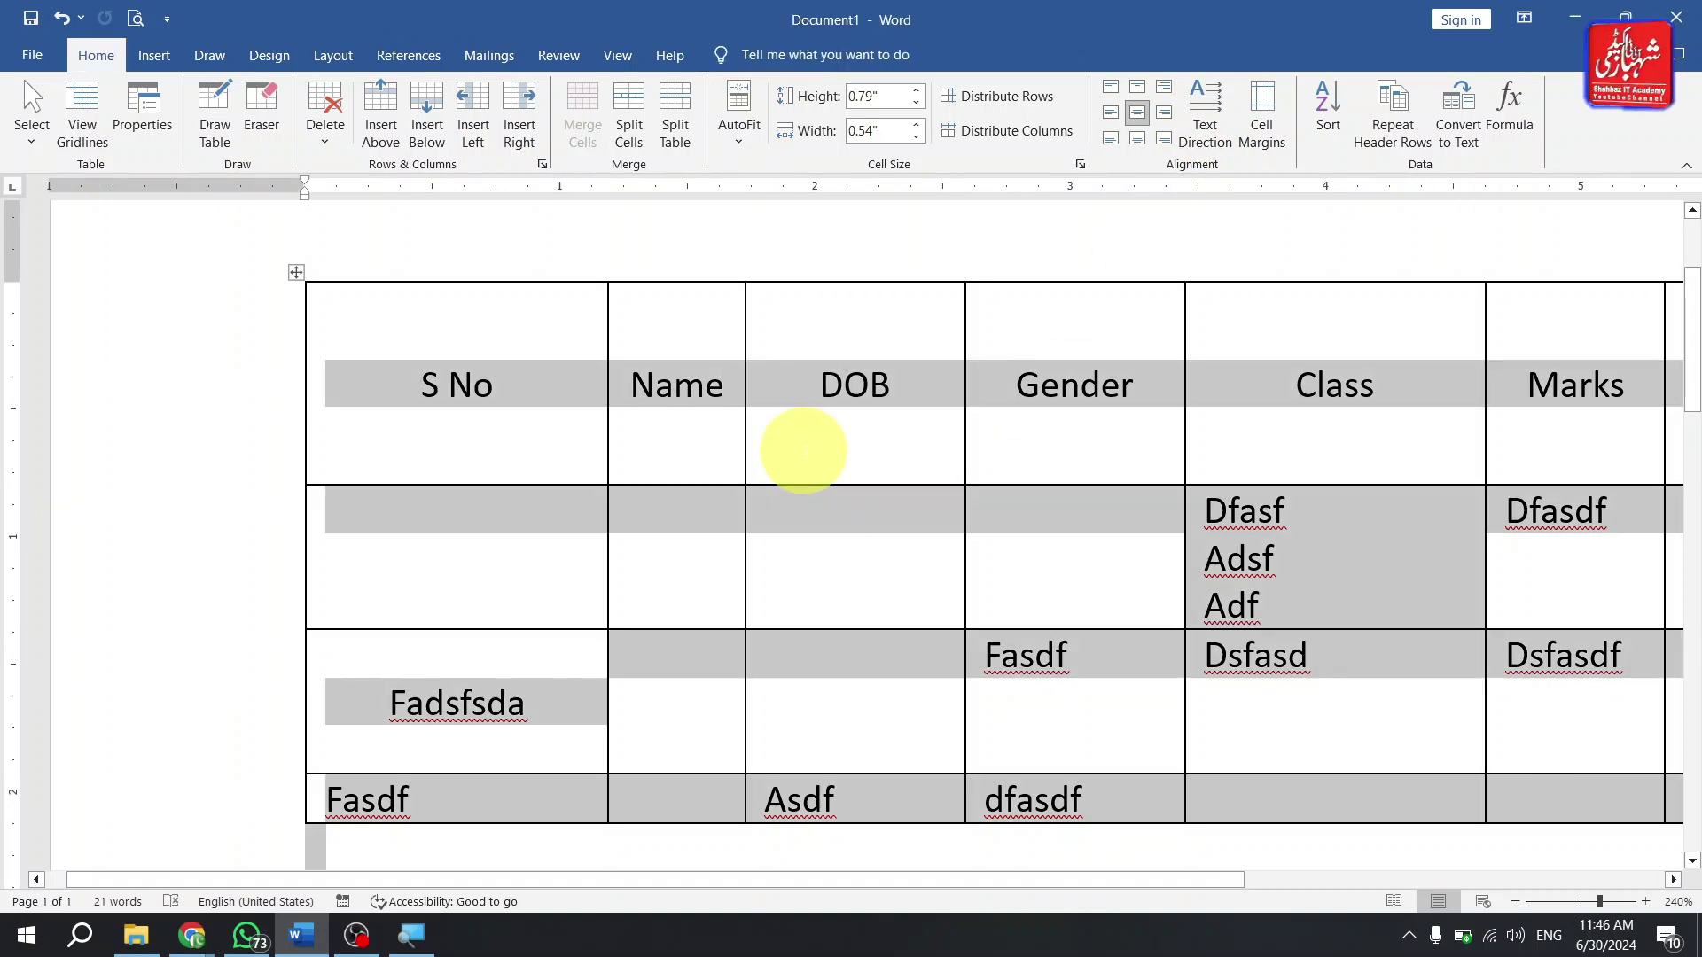
key("Delete")
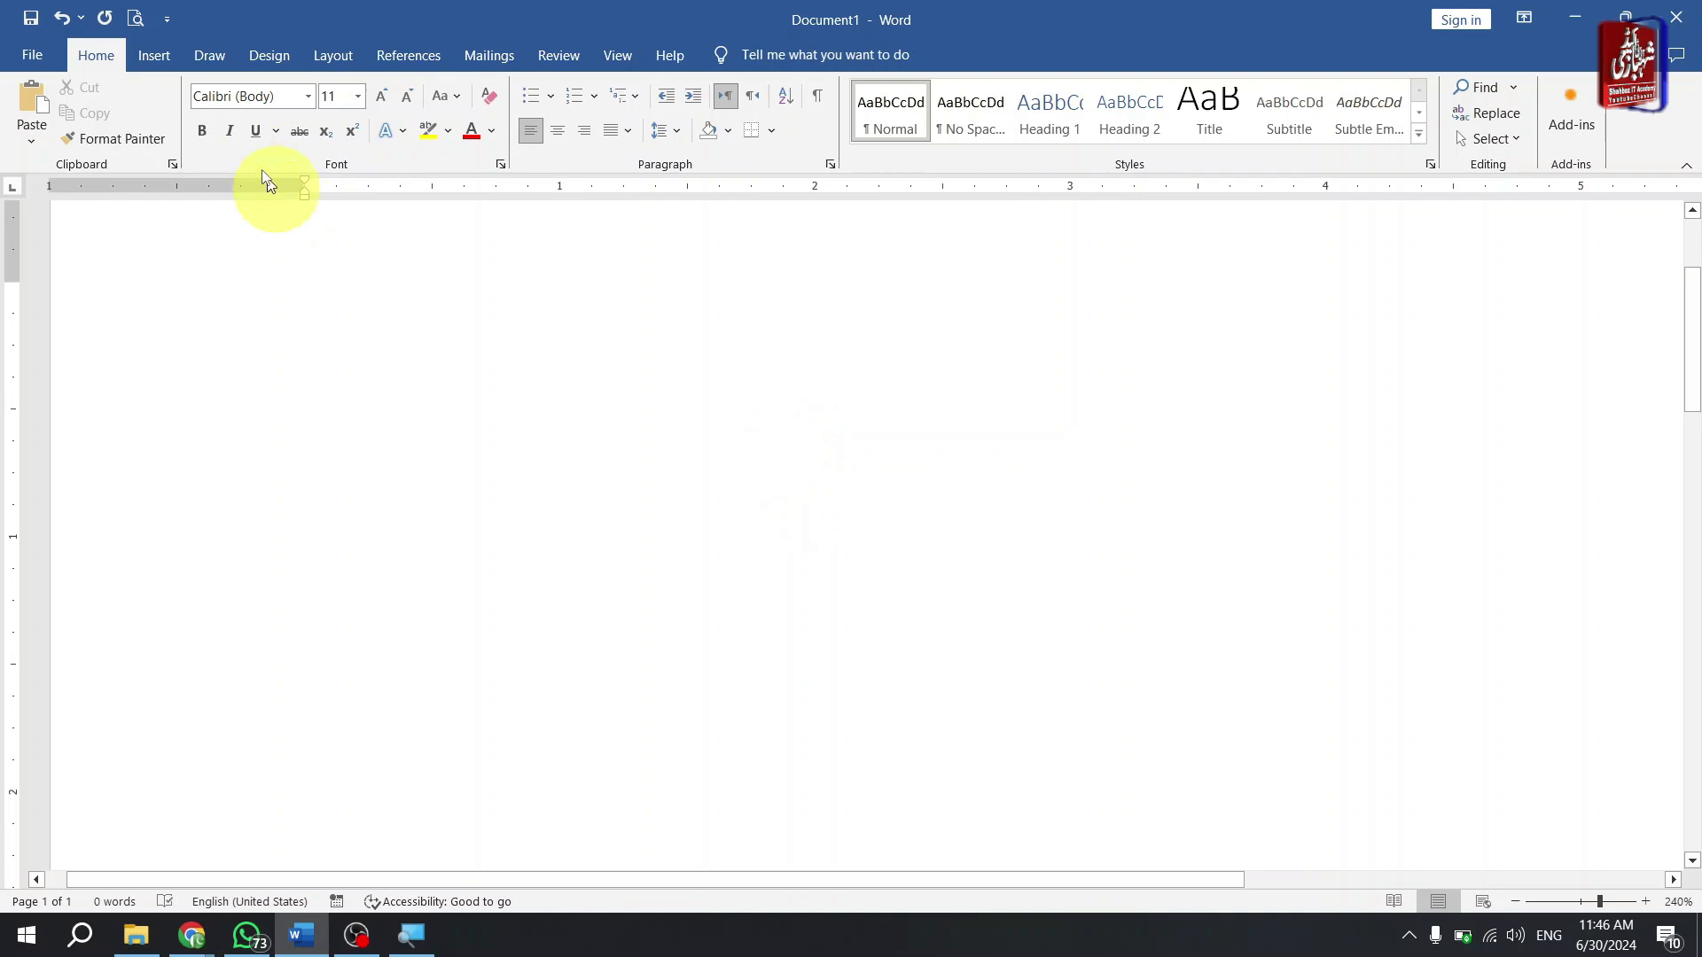
left_click(223, 62)
left_click(277, 67)
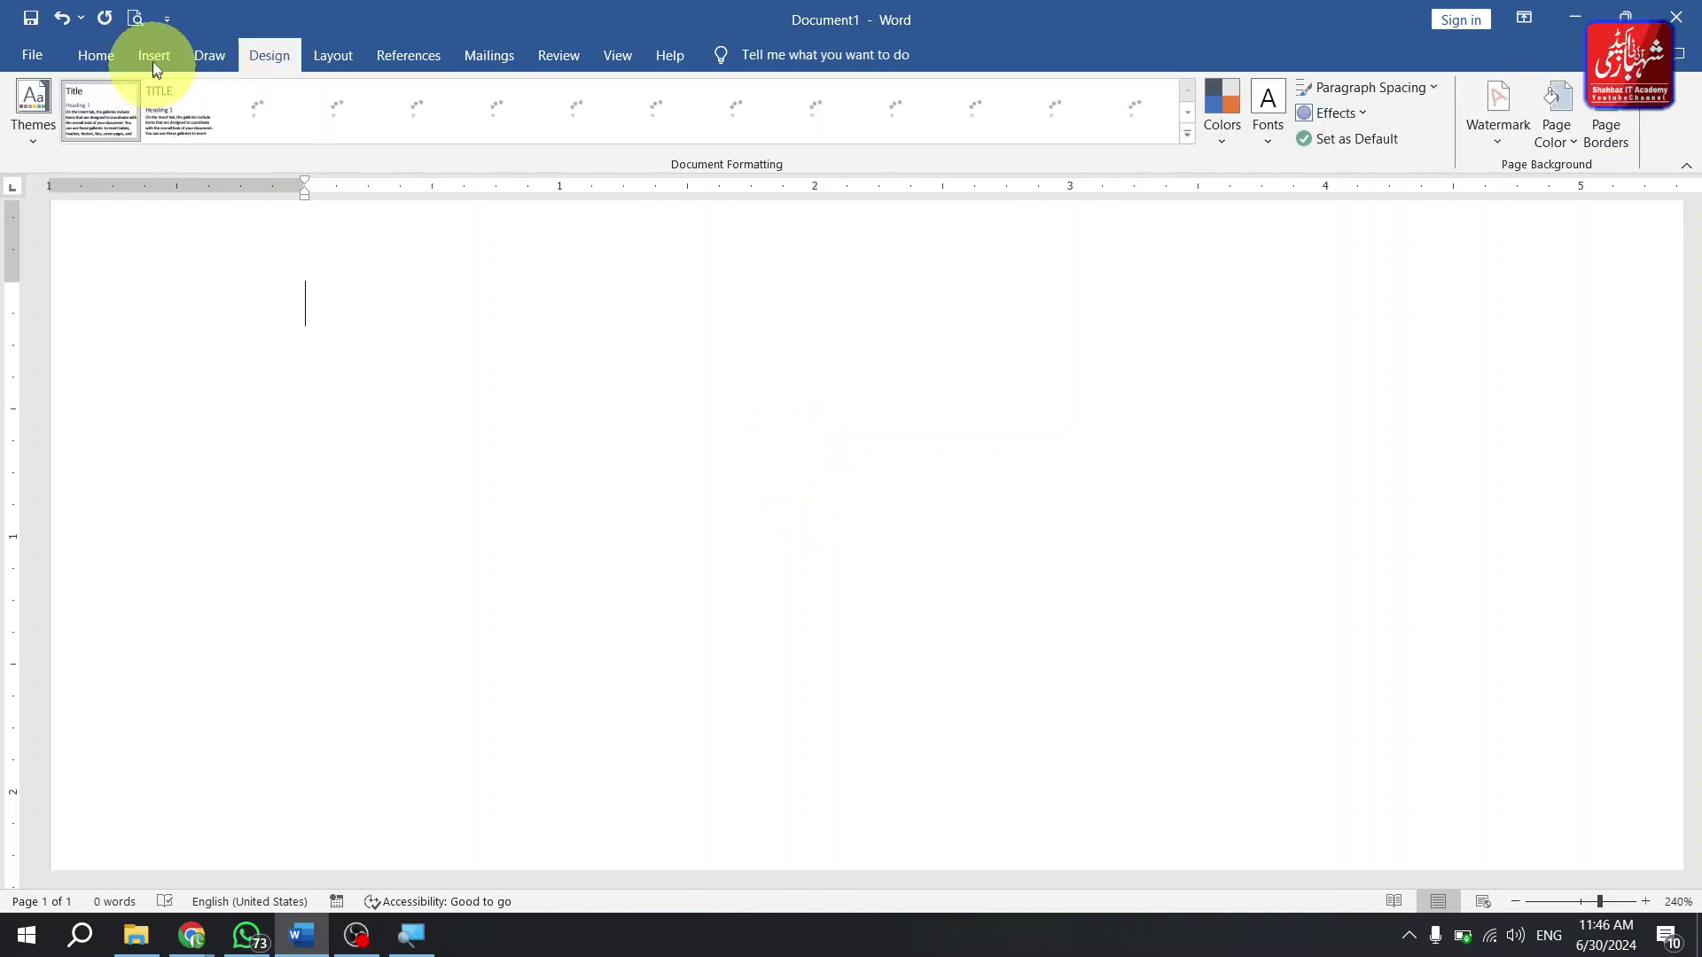
left_click(153, 59)
left_click(185, 147)
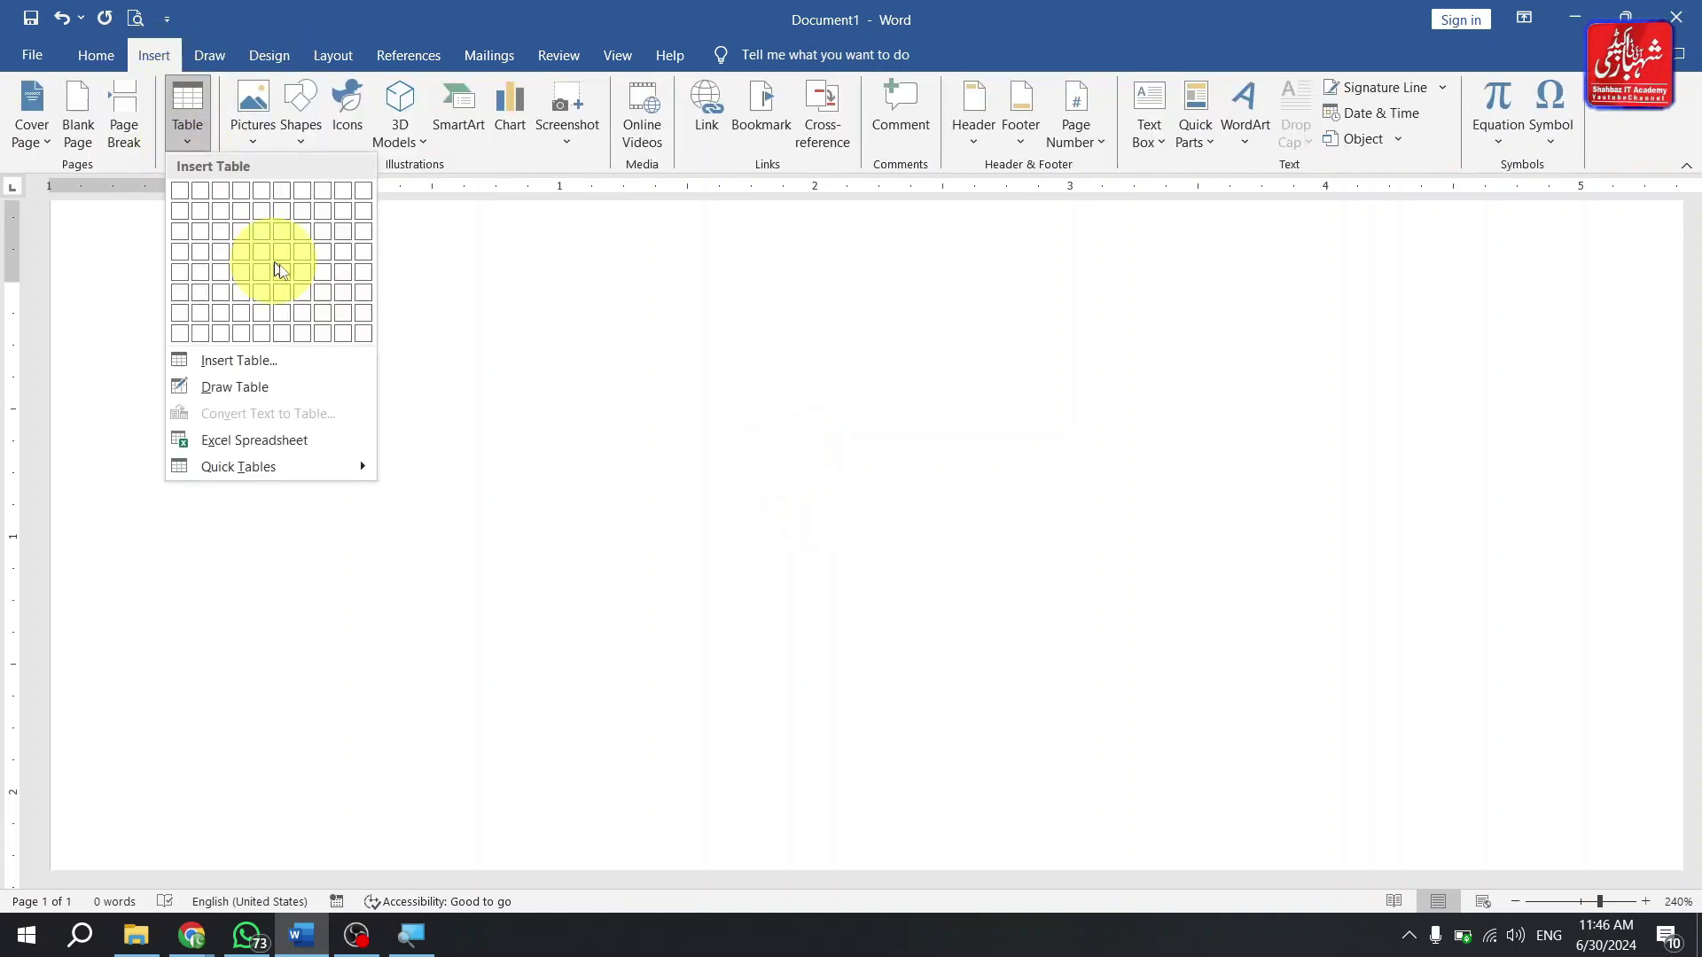
left_click(359, 266)
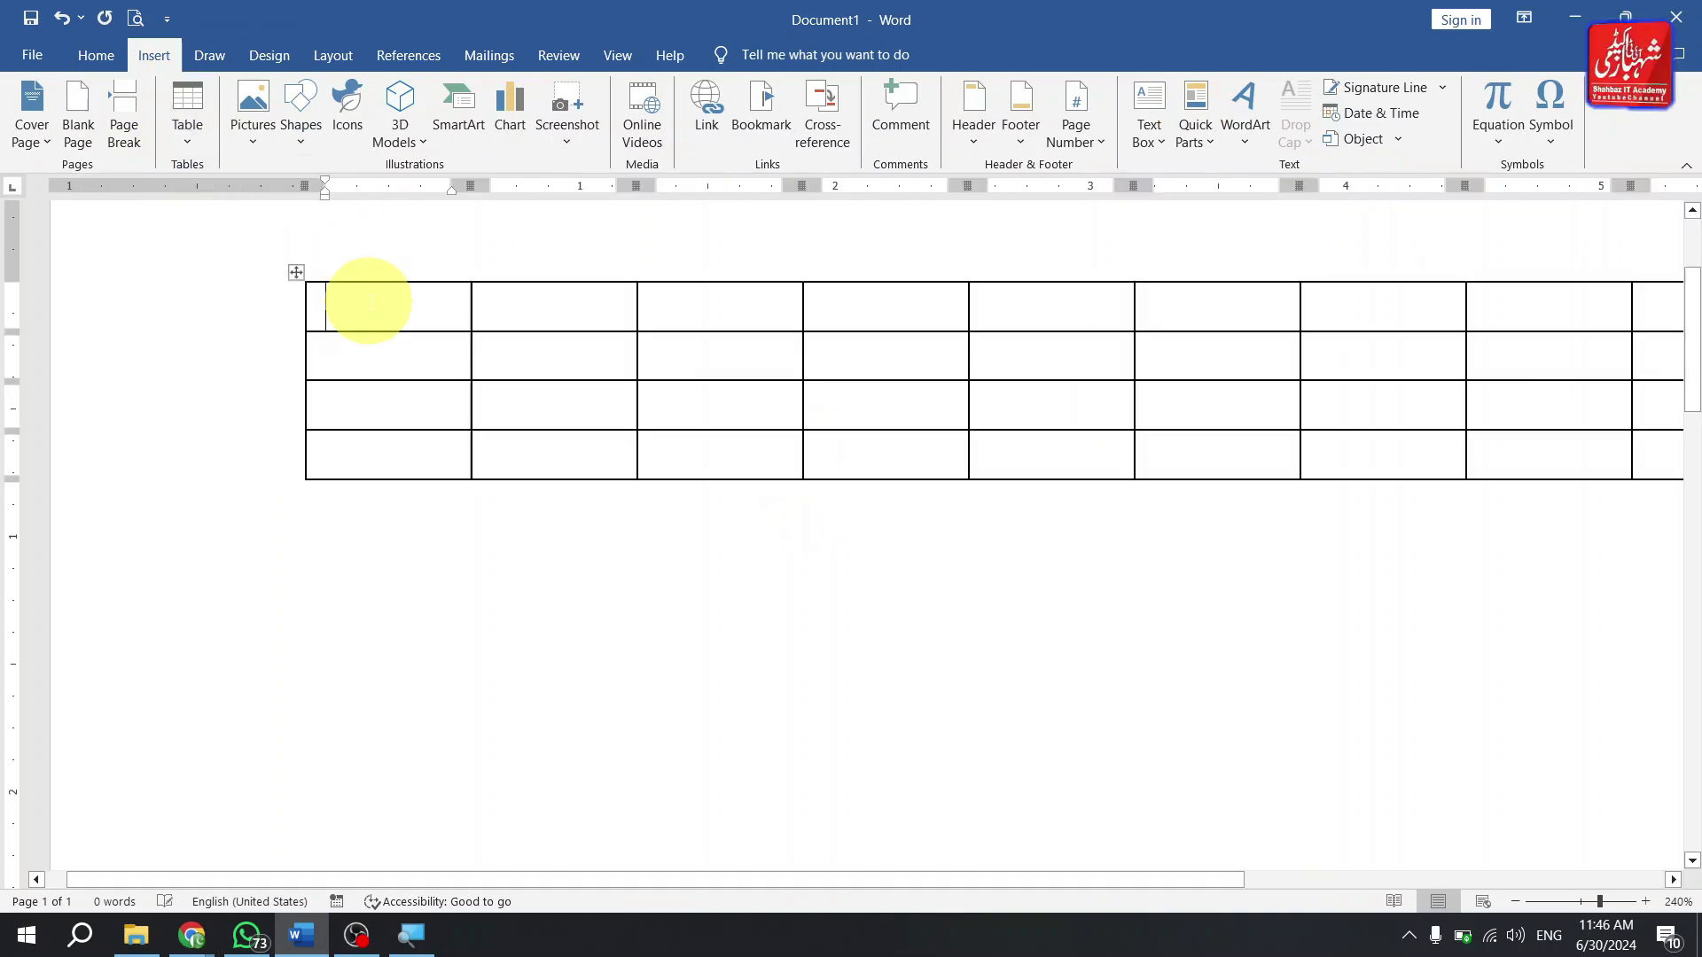
- Enter S No, Name and Jan in the first three header cells of the new table
type("S No")
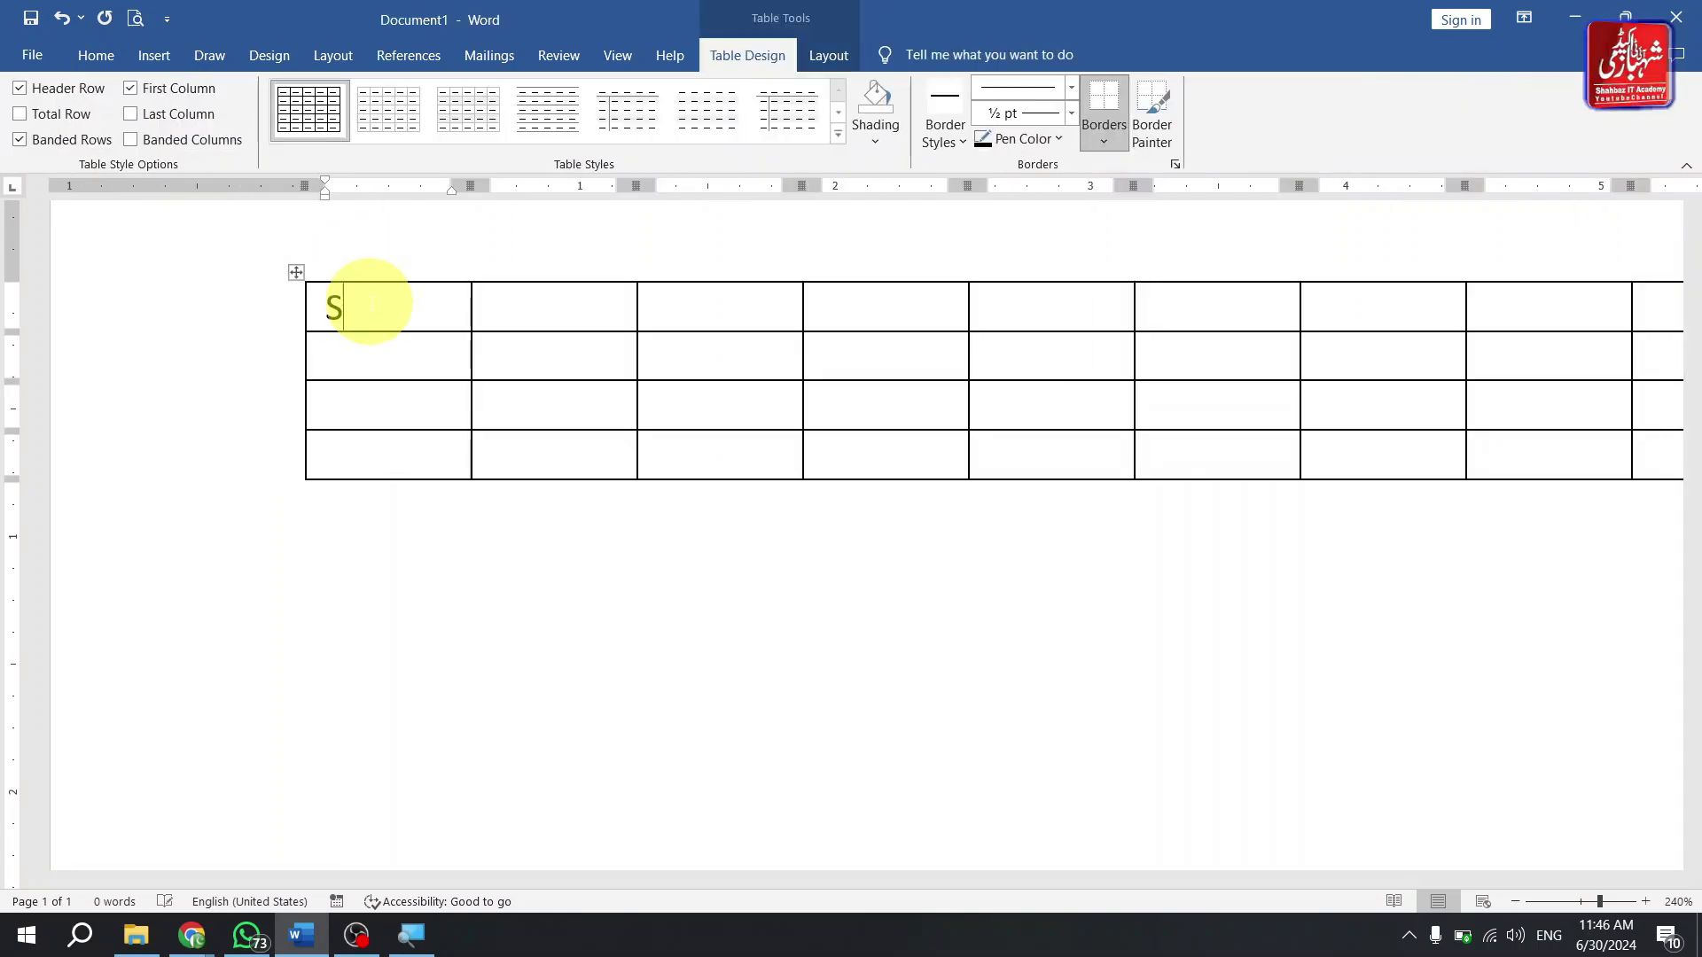
key("Tab")
type("Name")
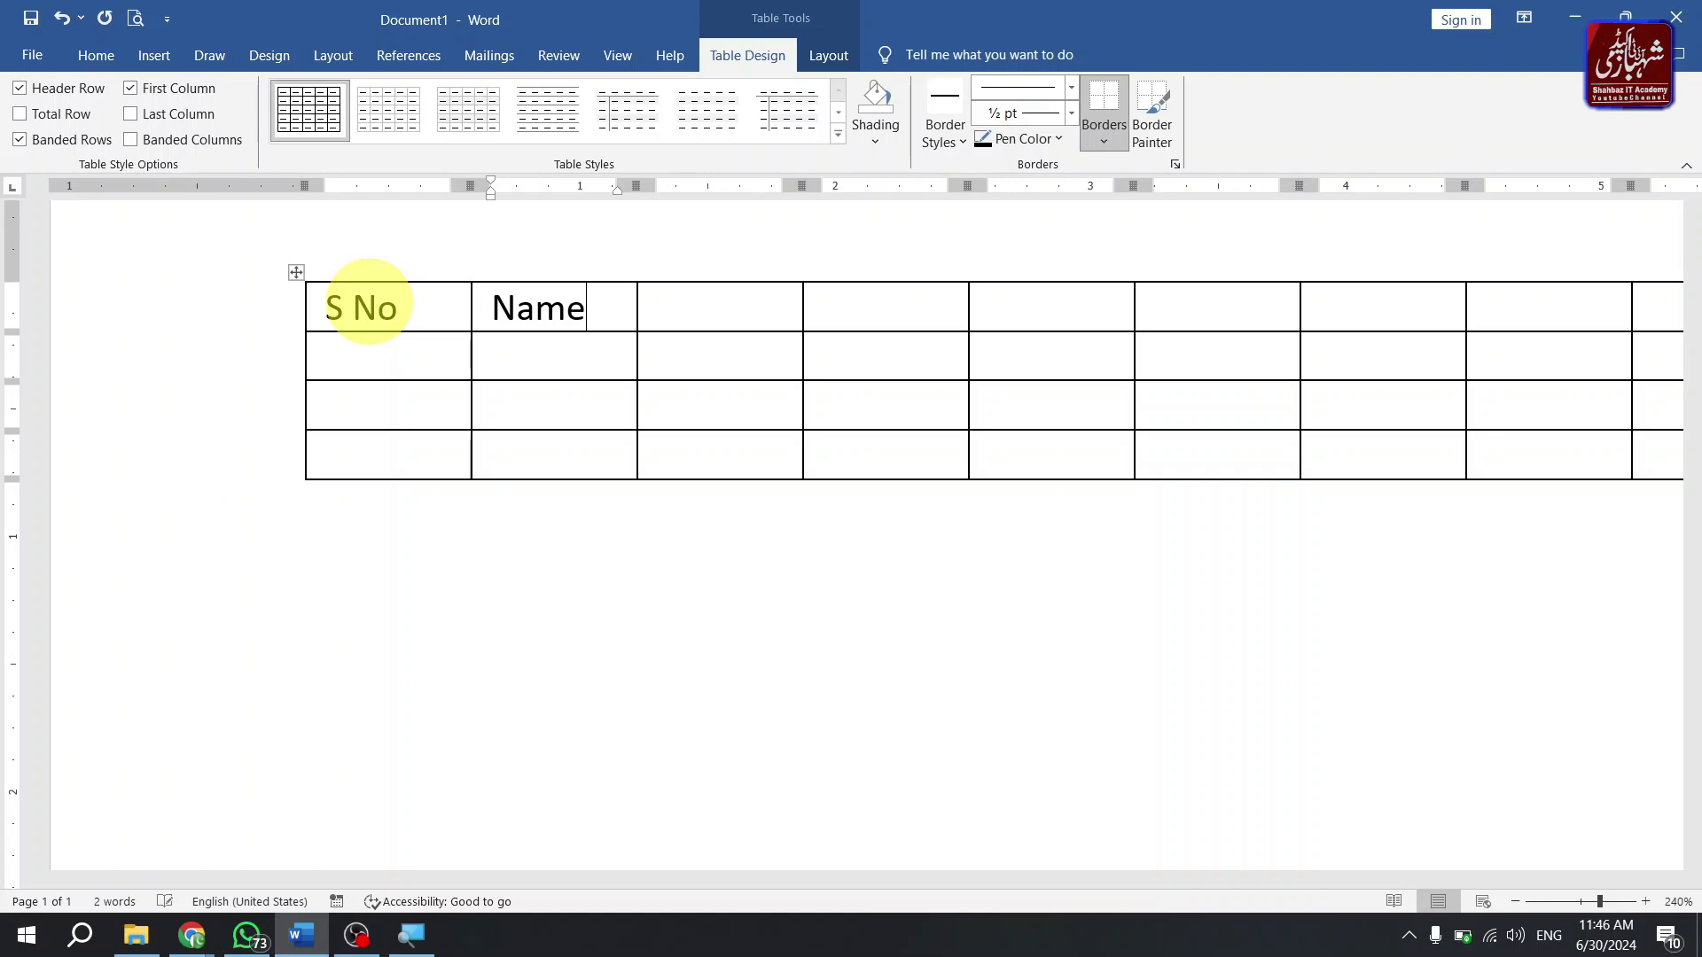
key("Tab")
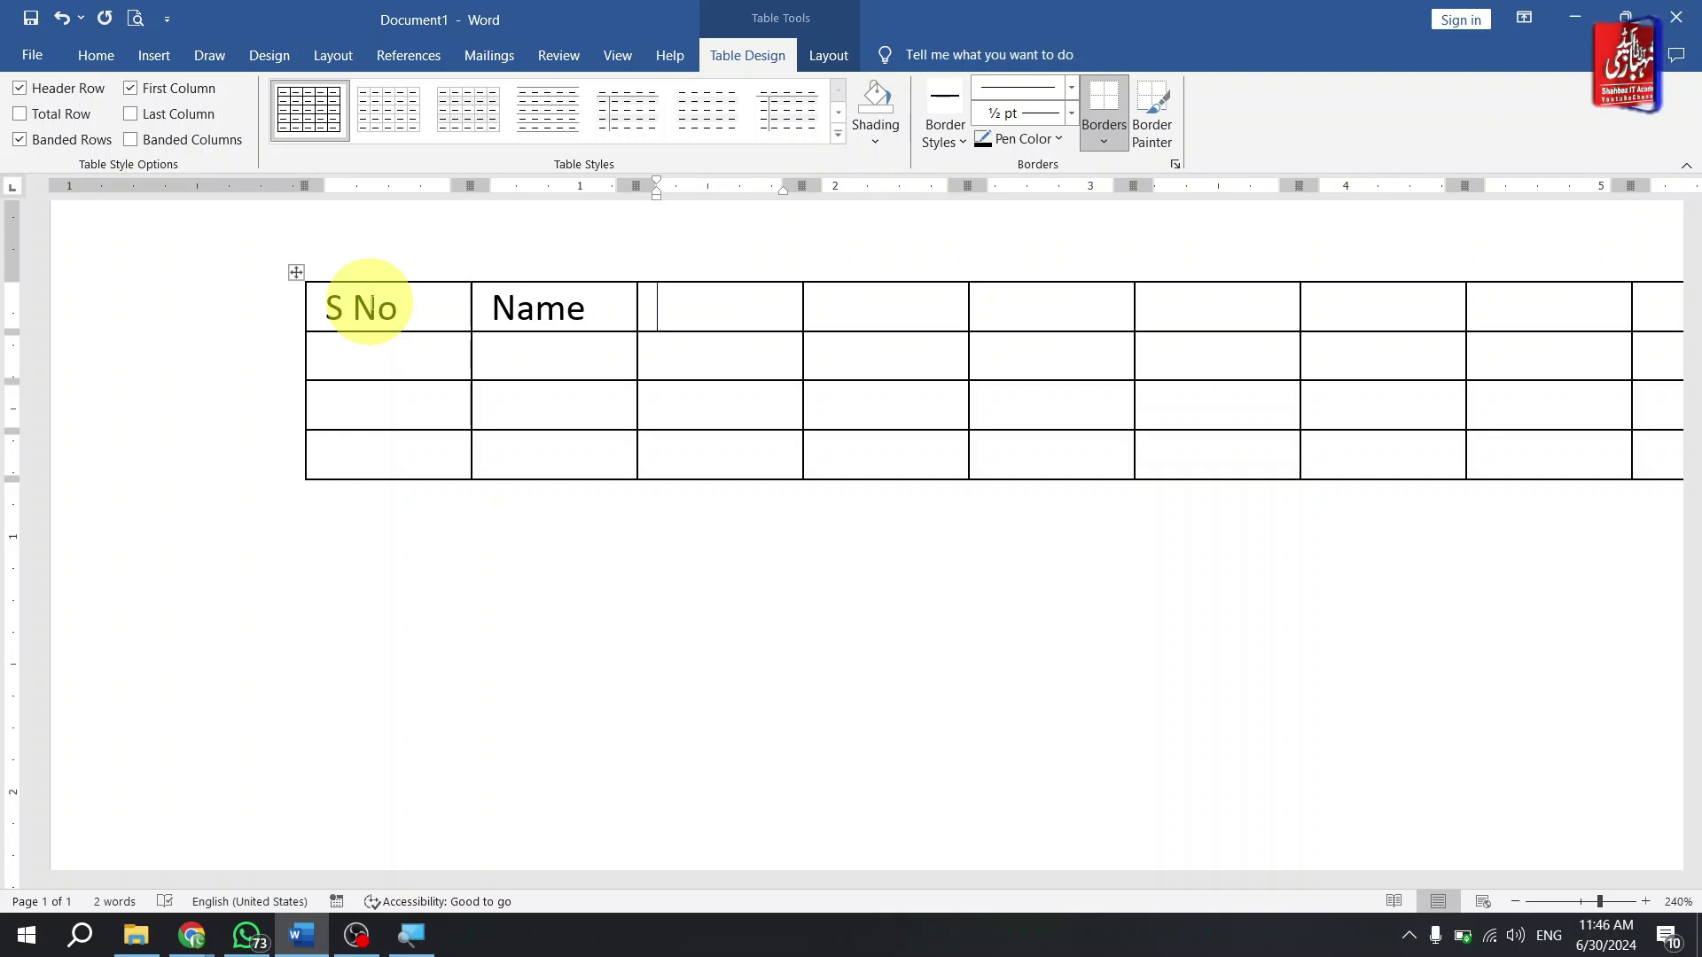
type("Jan")
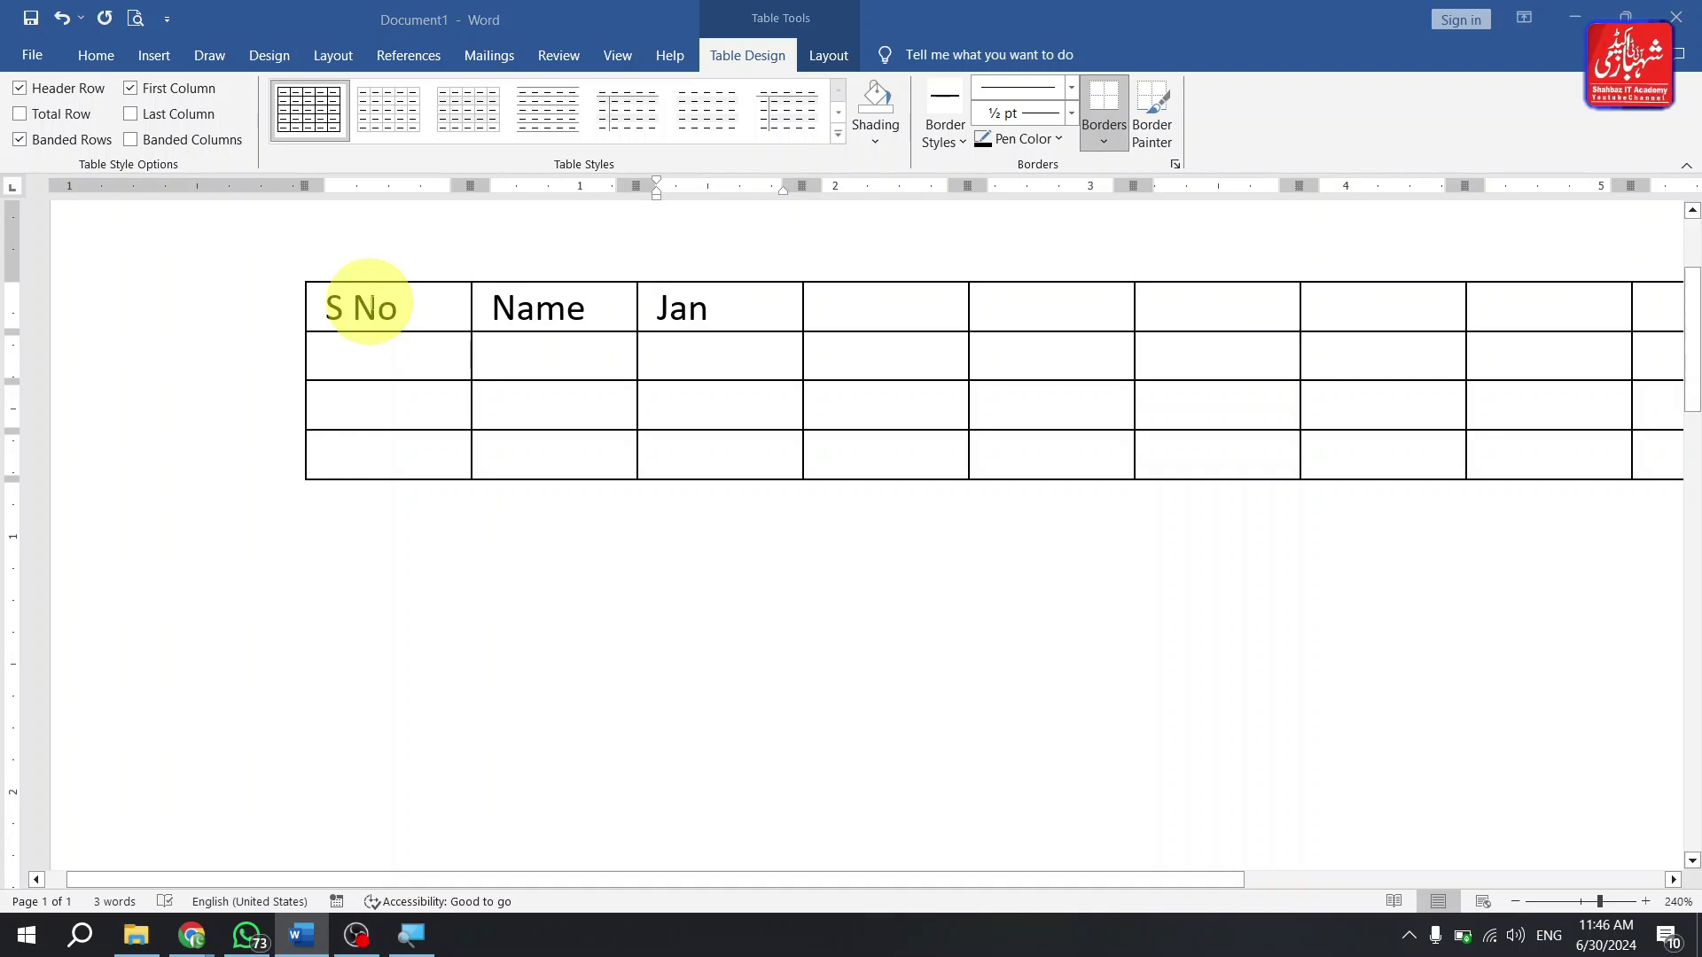
- Switch to the Google Meet call in Chrome to check its connection and return to the Word document
key("alt+Tab")
key("alt+Tab")
key("alt+Tab")
key("alt+Tab")
key("alt+Tab")
key("alt+shift+Tab")
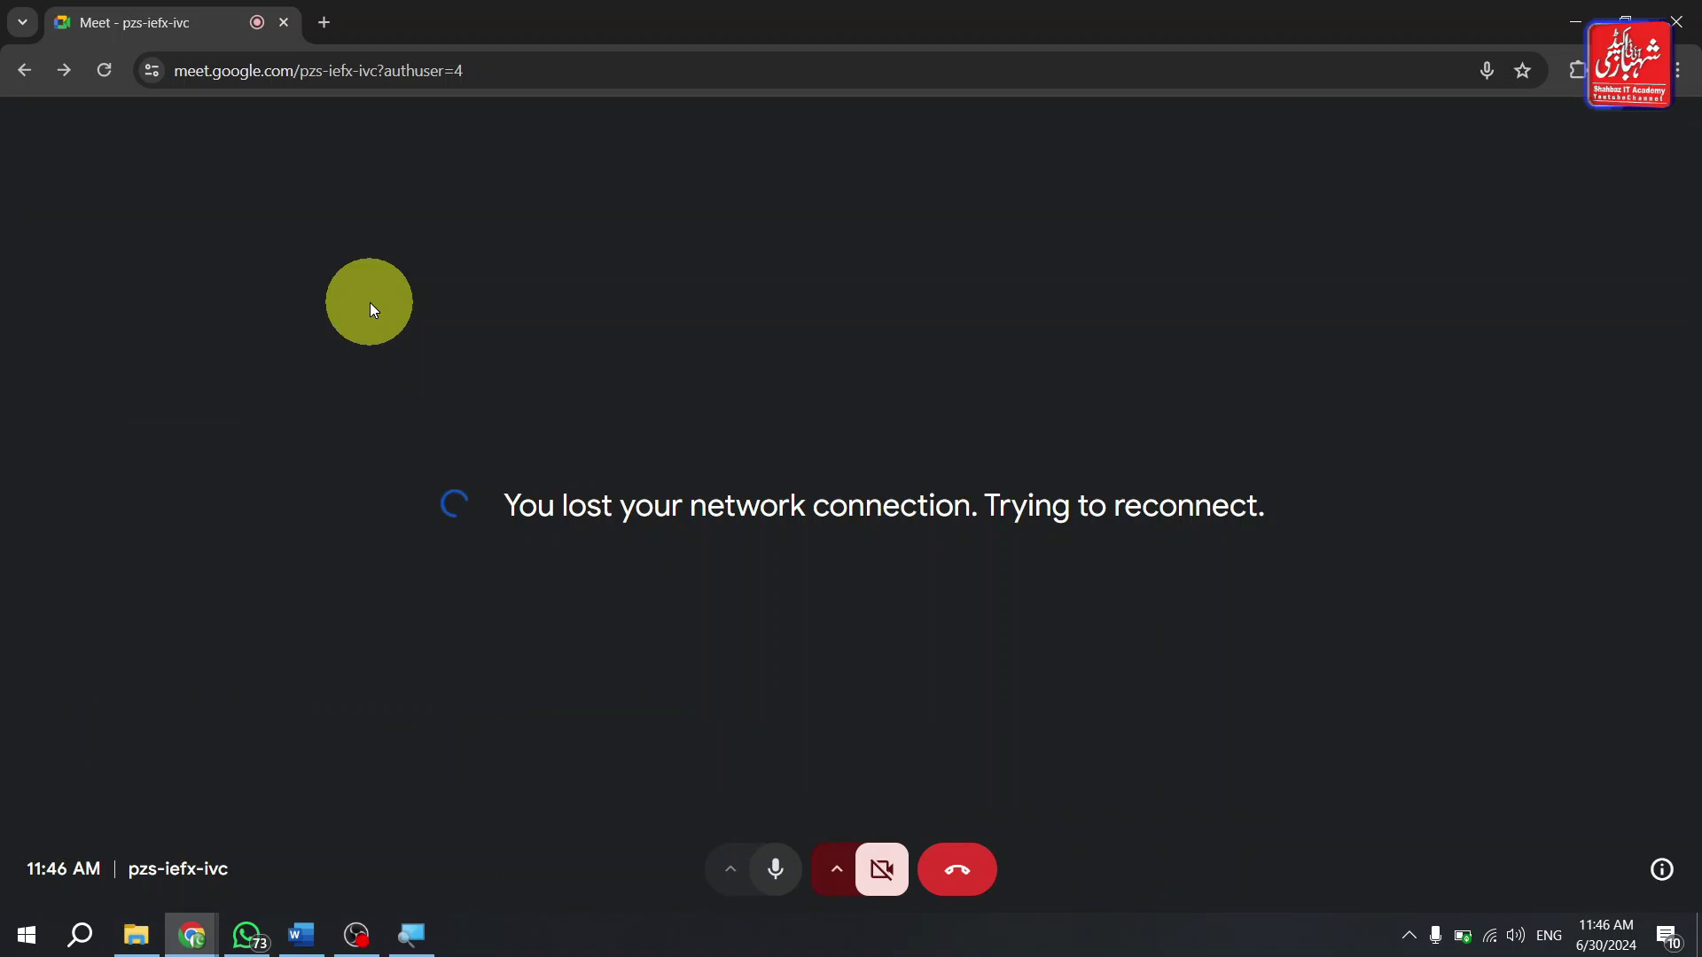
key("alt+Tab")
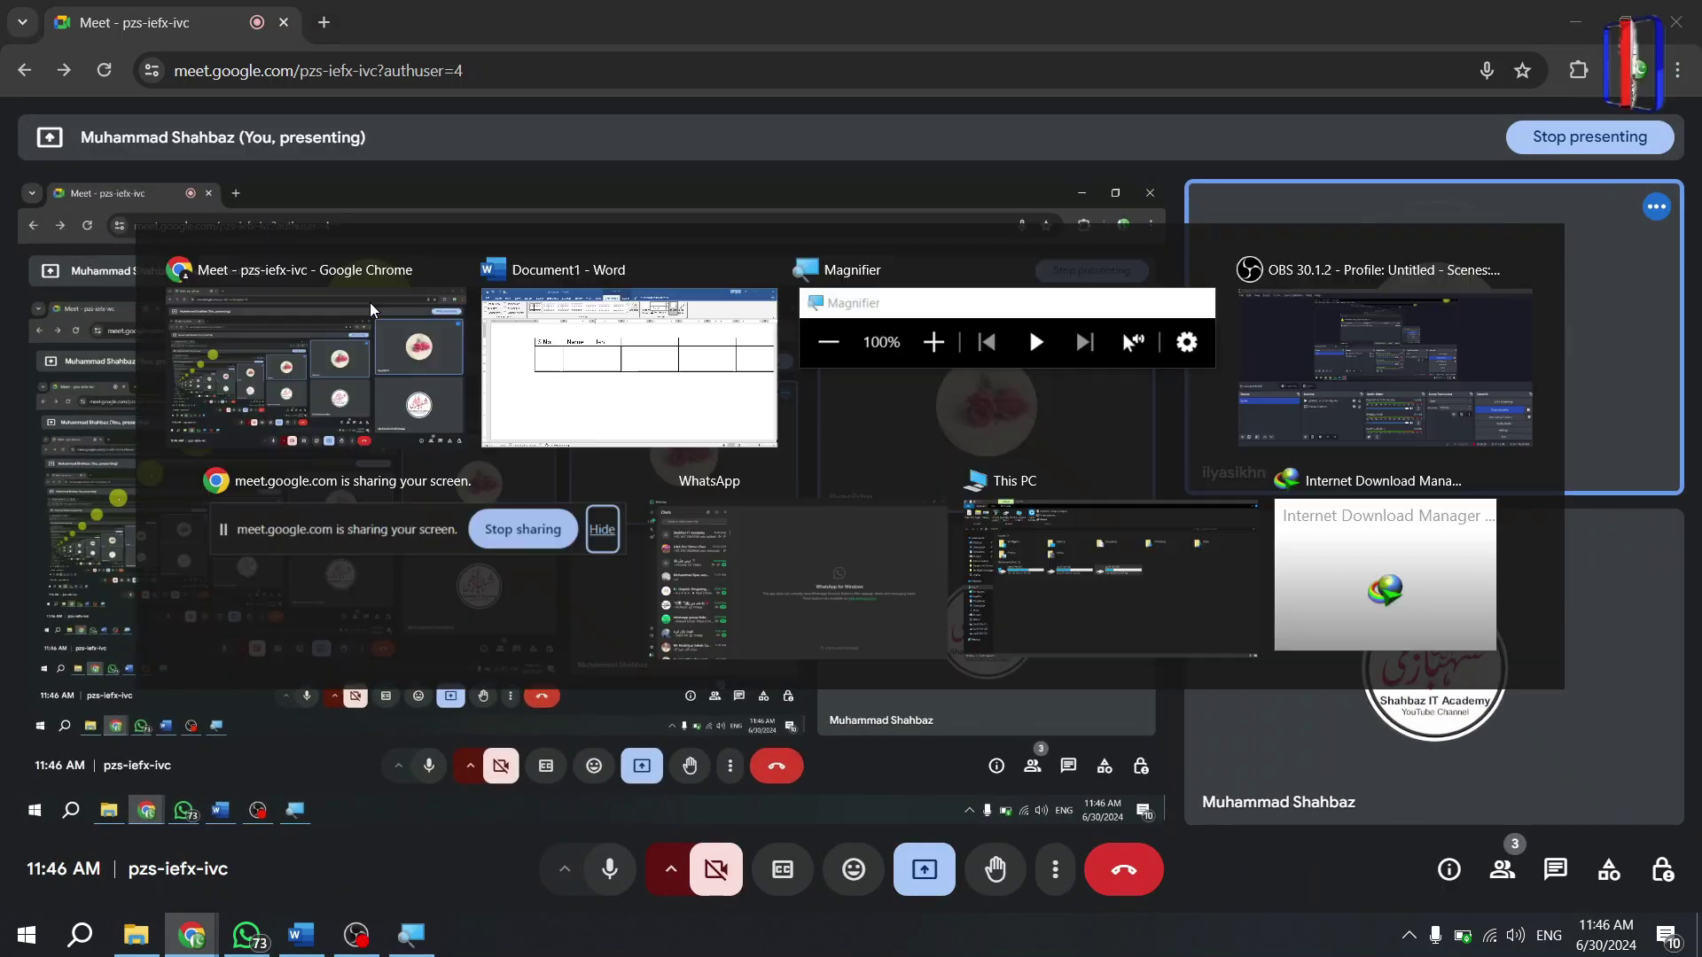
key("alt+Tab")
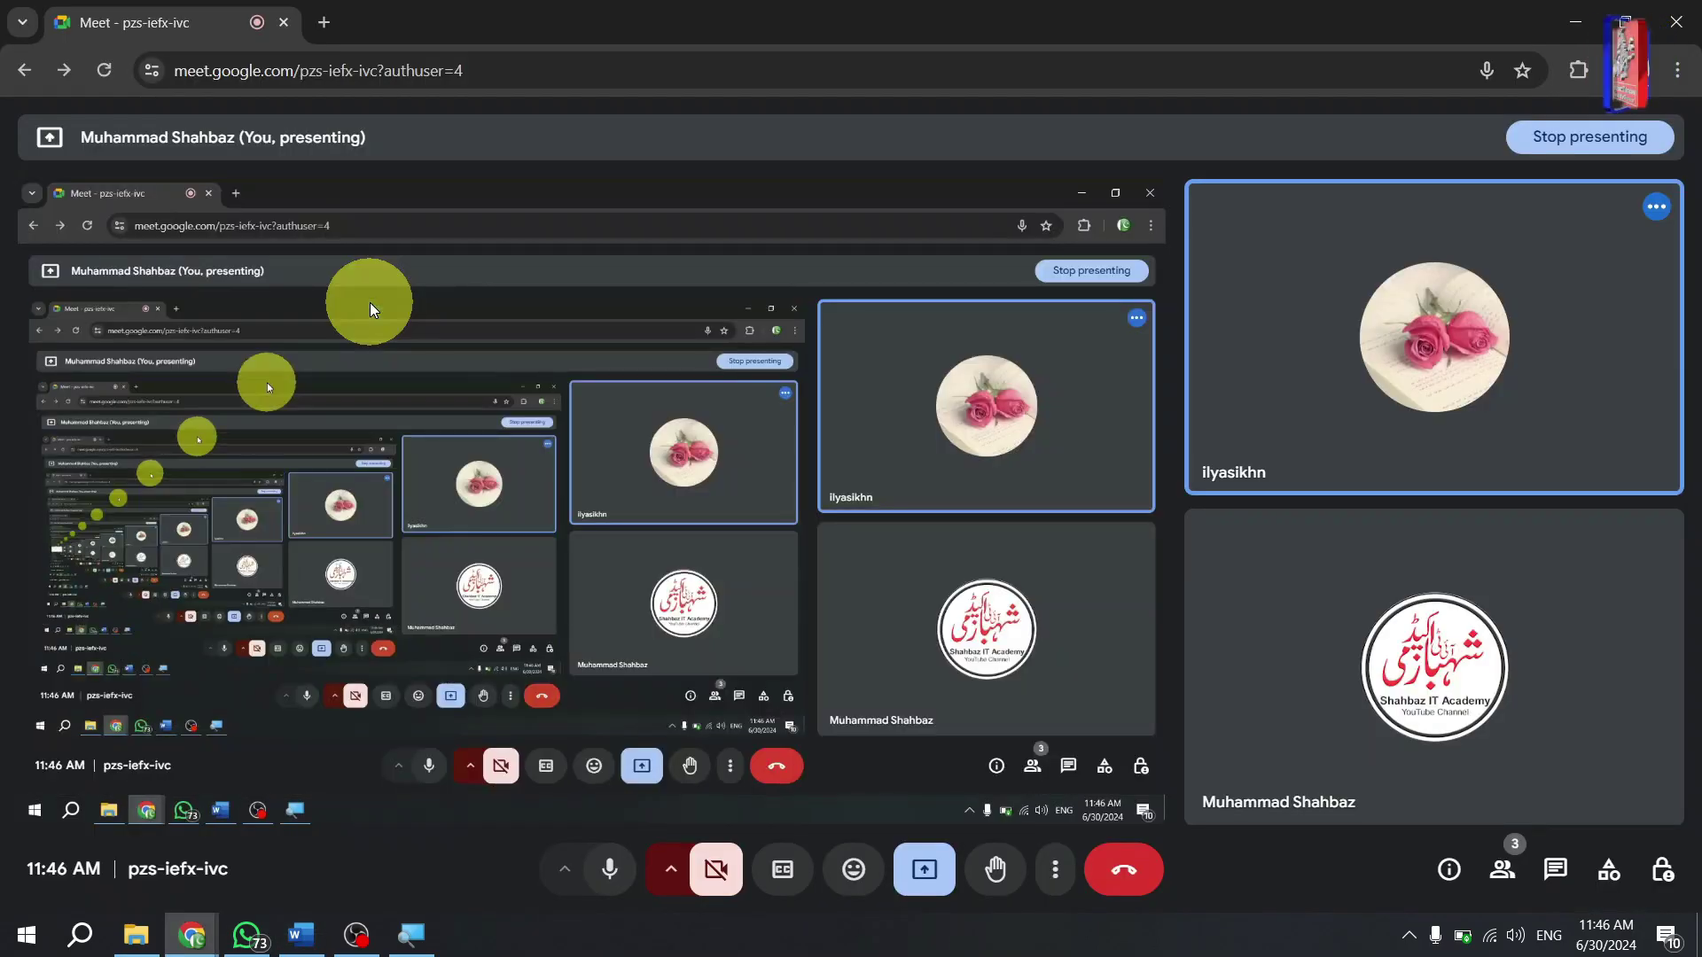
key("alt+Tab")
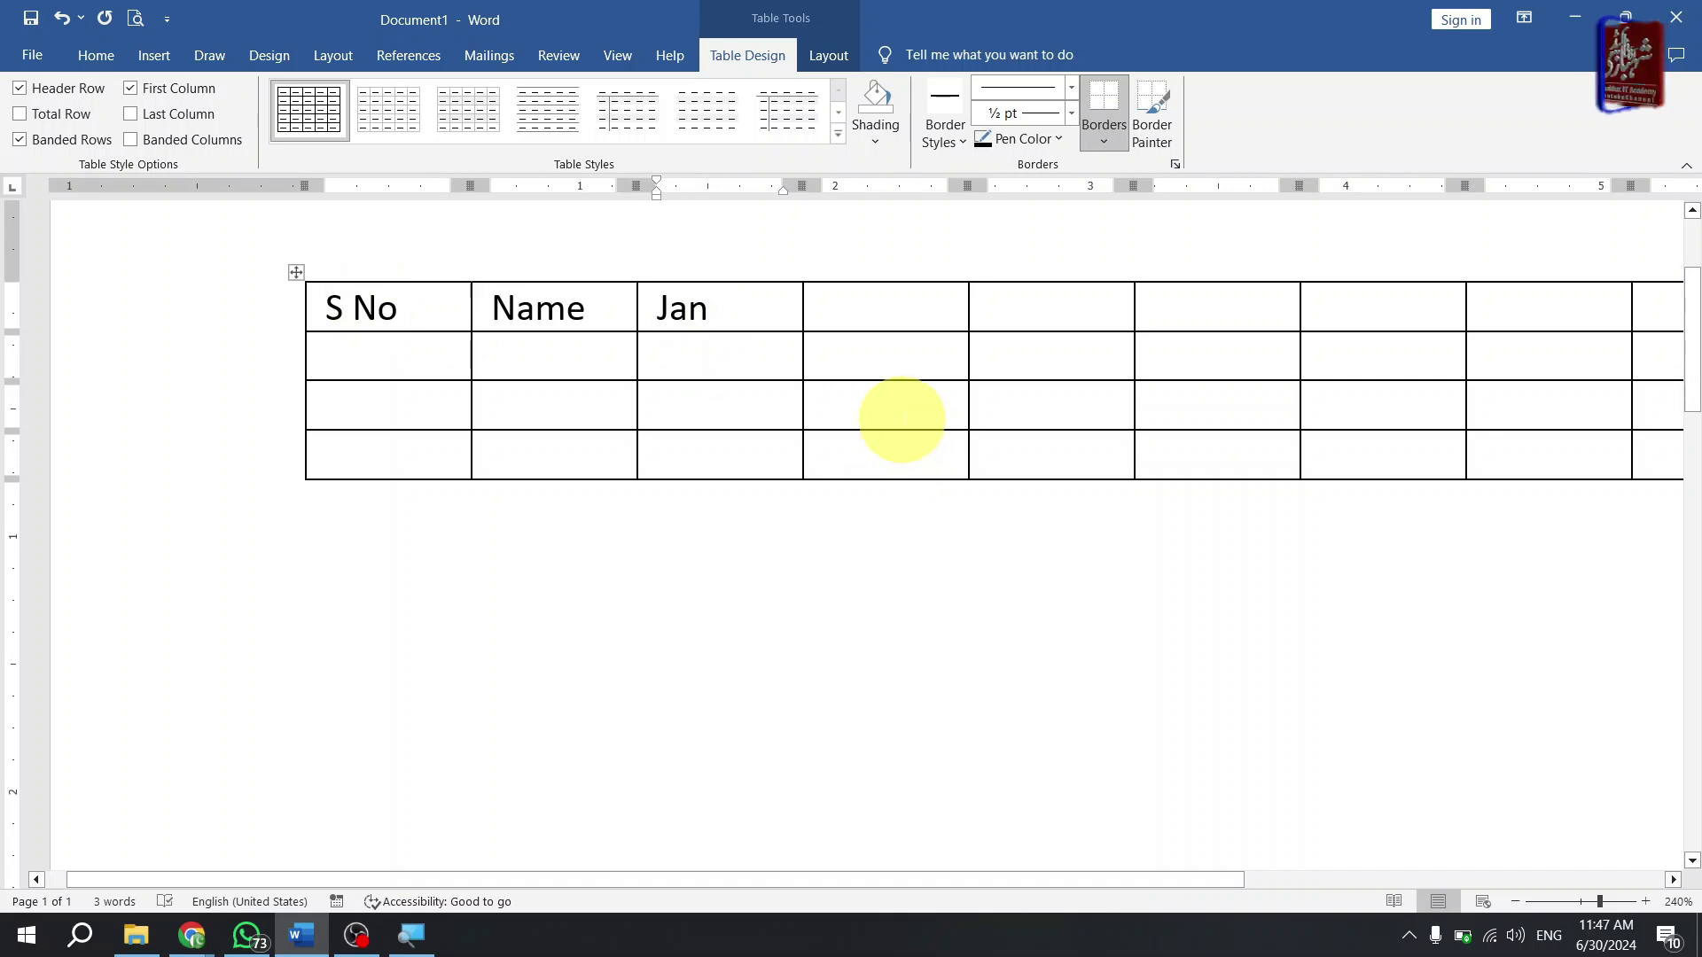
- Fill the remaining header cells after Jan with Feb, March, Apr, May, Jun, Jul and Aug
key("Tab")
type("Feb")
key("Tab")
type("March")
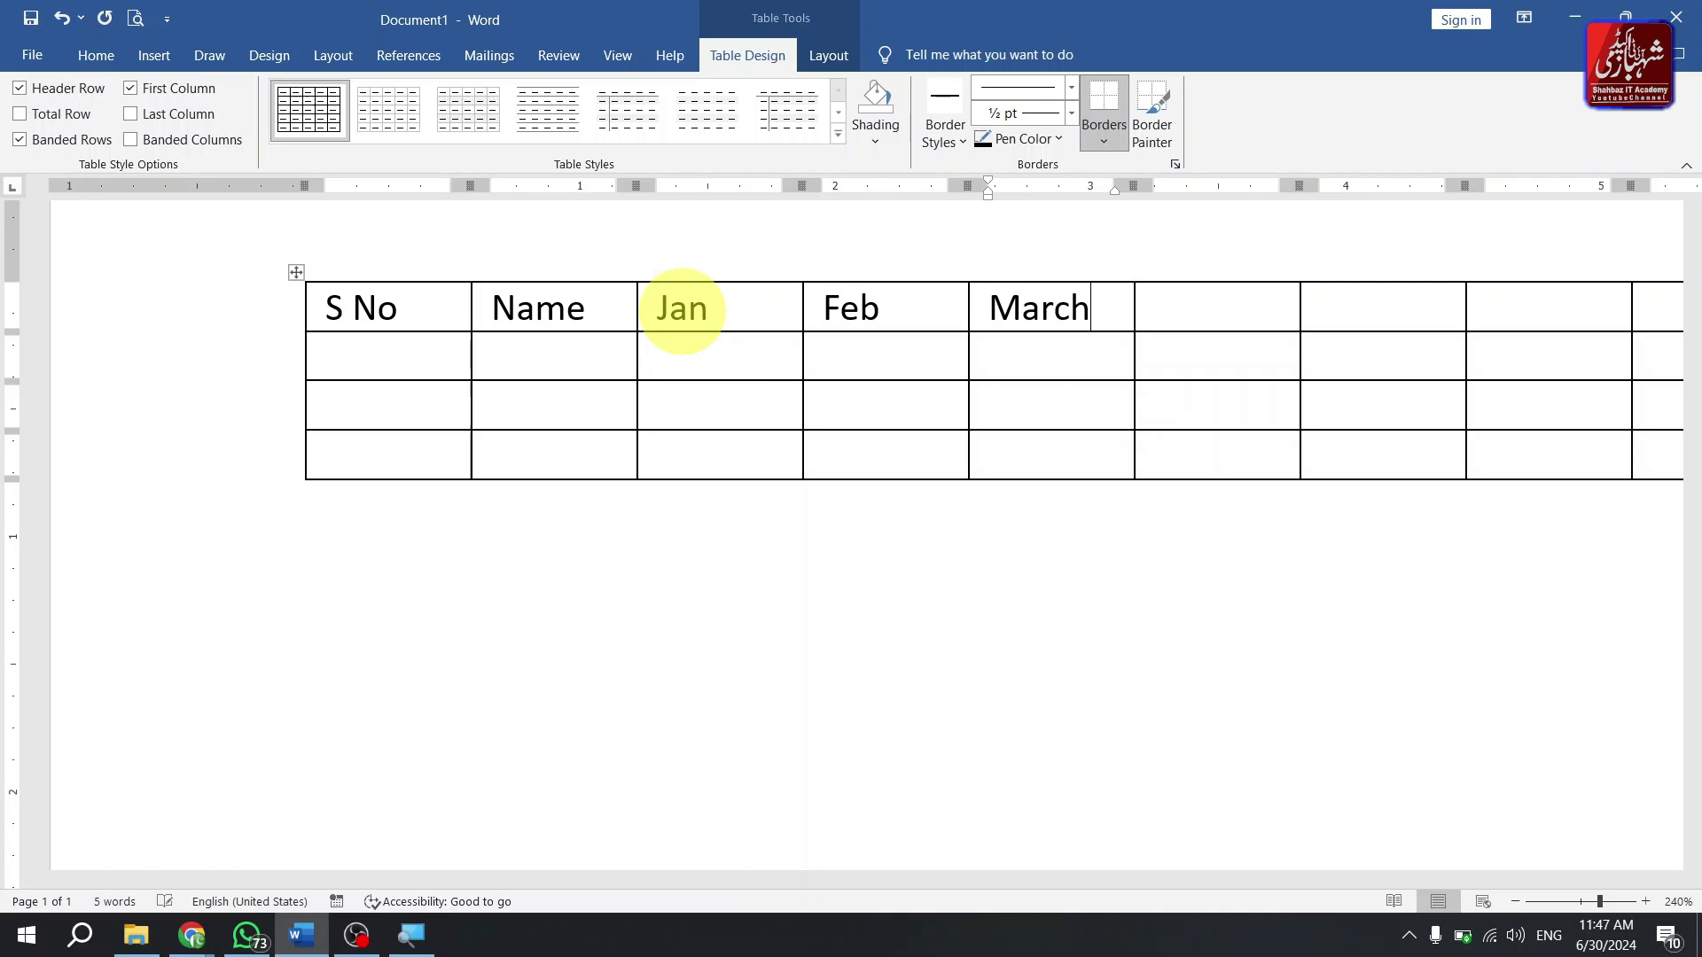
key("Tab")
type("Apr")
key("Tab")
type("A")
key("BackSpace")
type("May")
key("Tab")
type("Jun")
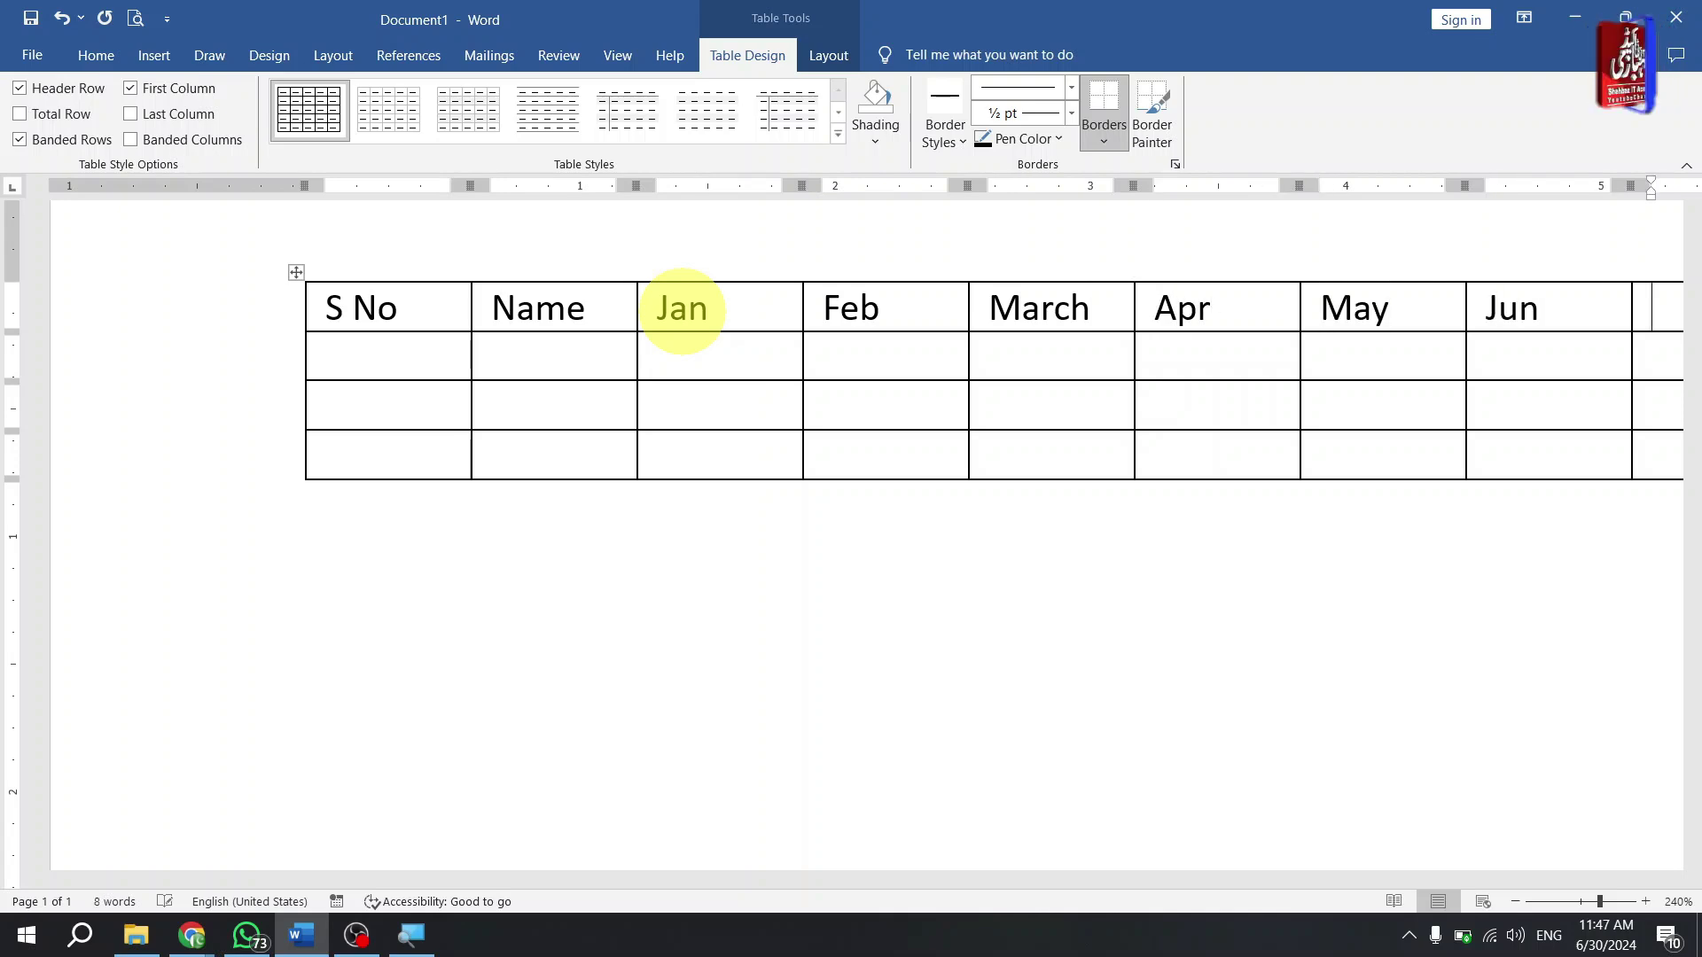
key("Tab")
type("Jul")
key("Tab")
type("Aug")
- Rotate the text of the Jan to Aug header cells so it reads vertically from bottom to top
scroll(882, 364, "down", 14, "ctrl")
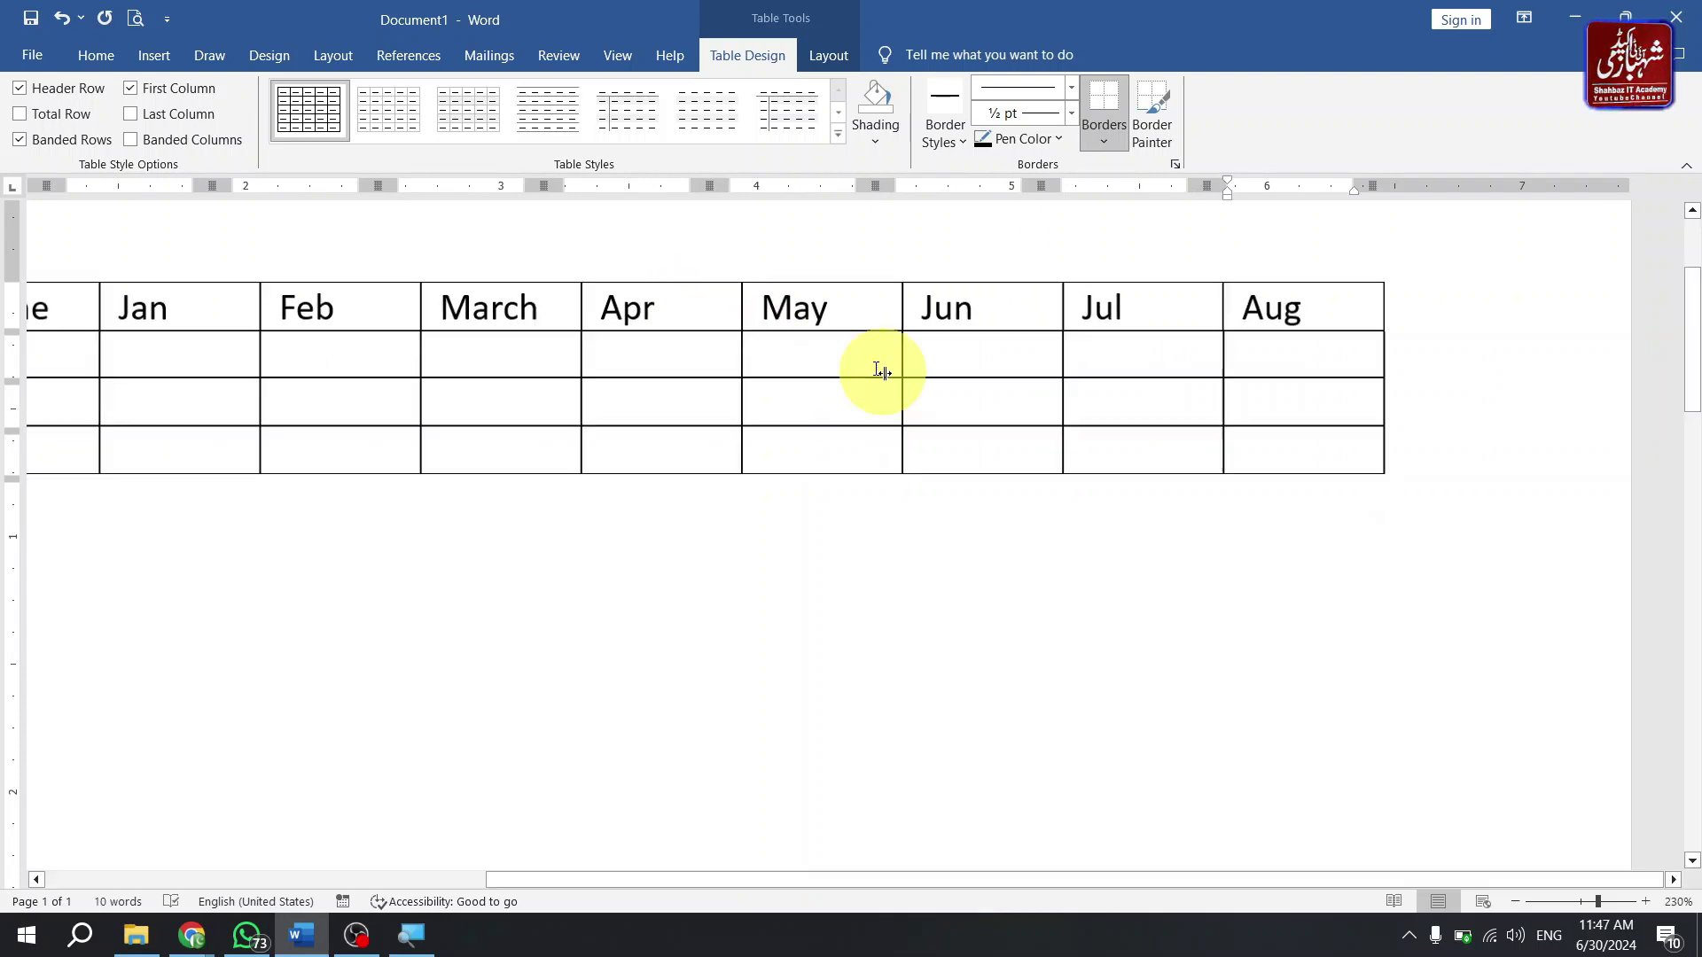
scroll(941, 356, "up", 9, "ctrl")
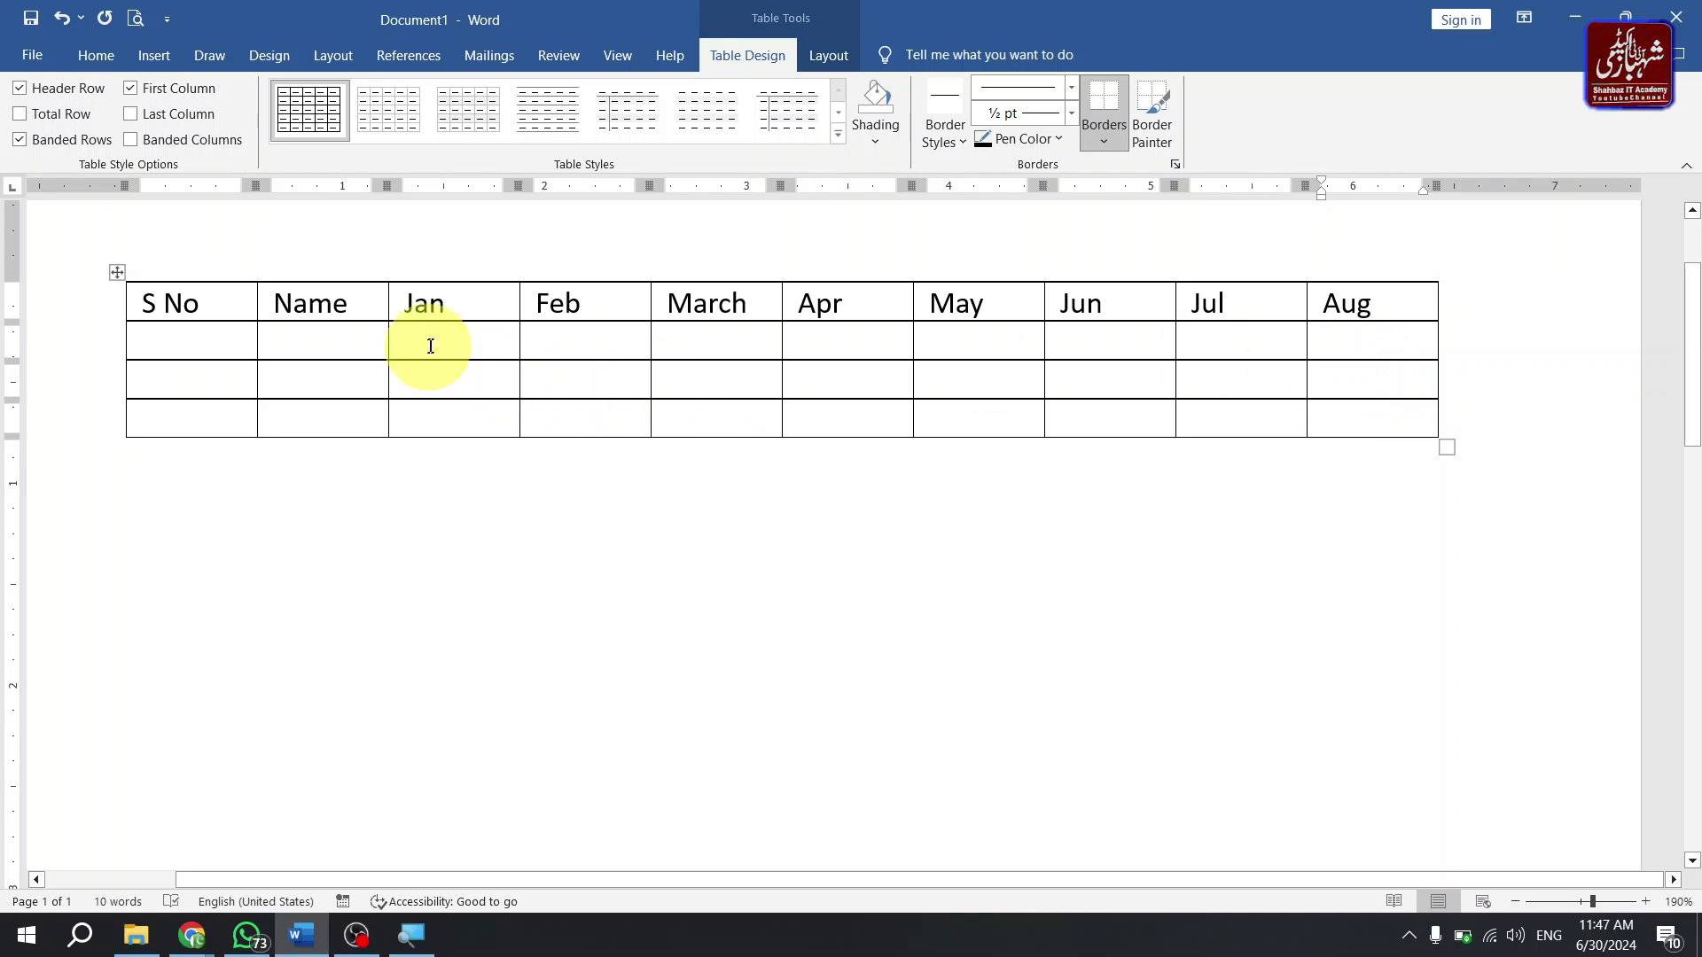
left_click_drag(459, 306, 1338, 303)
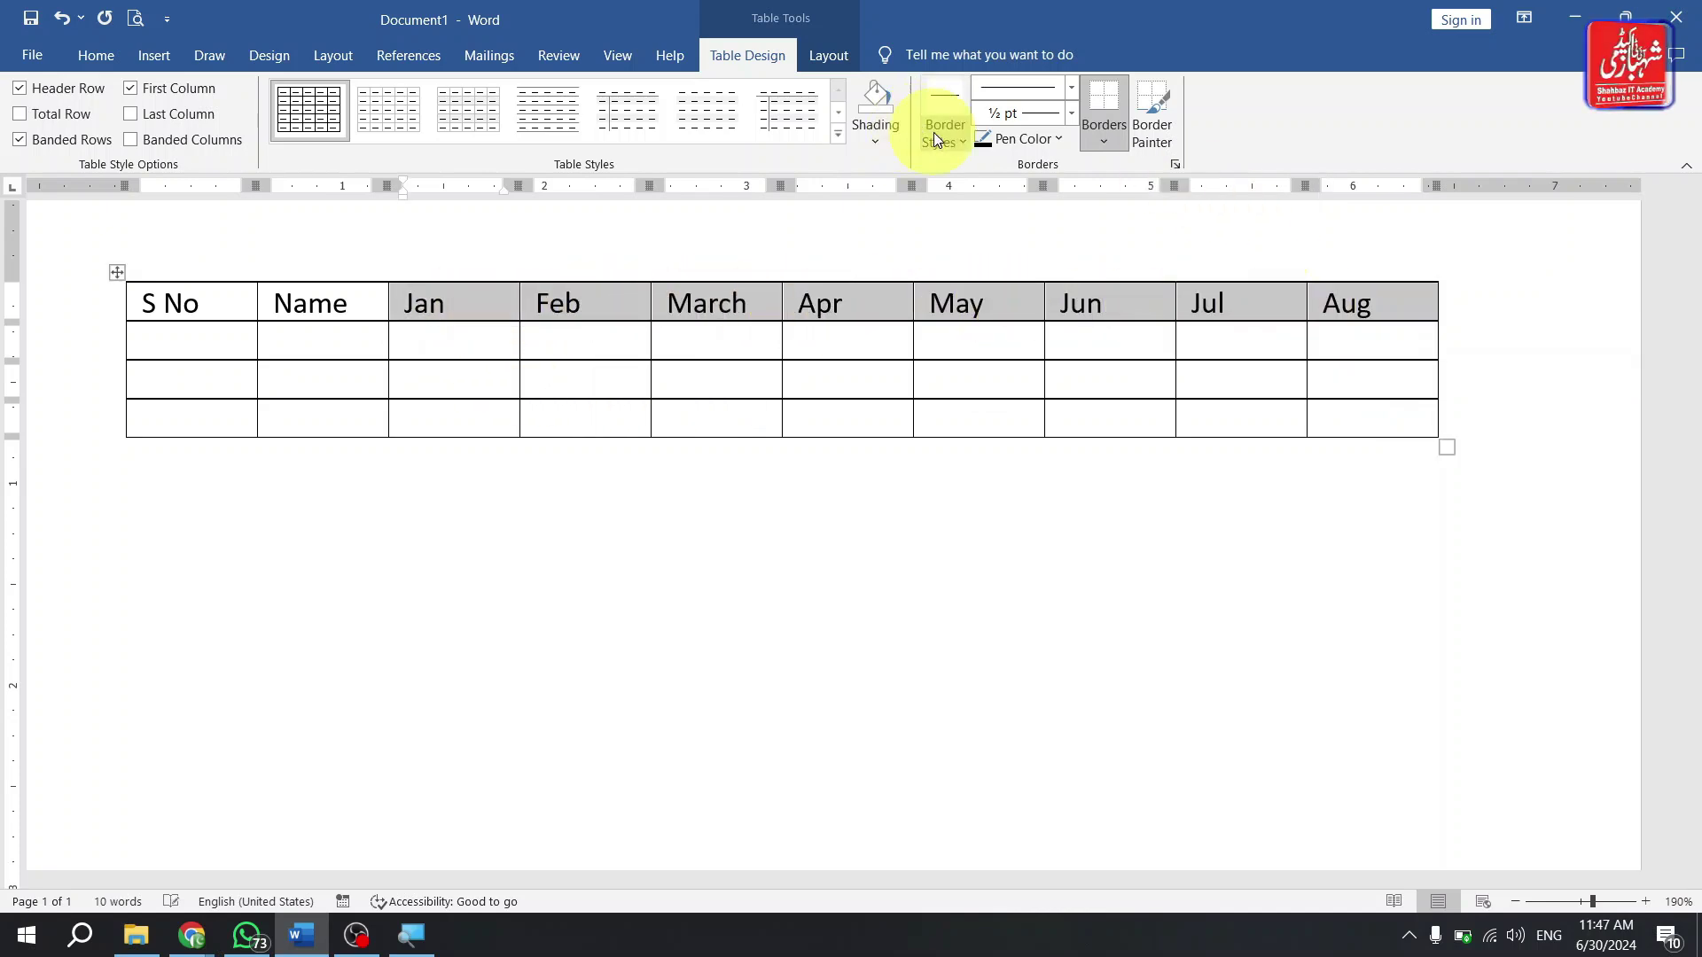
left_click(834, 50)
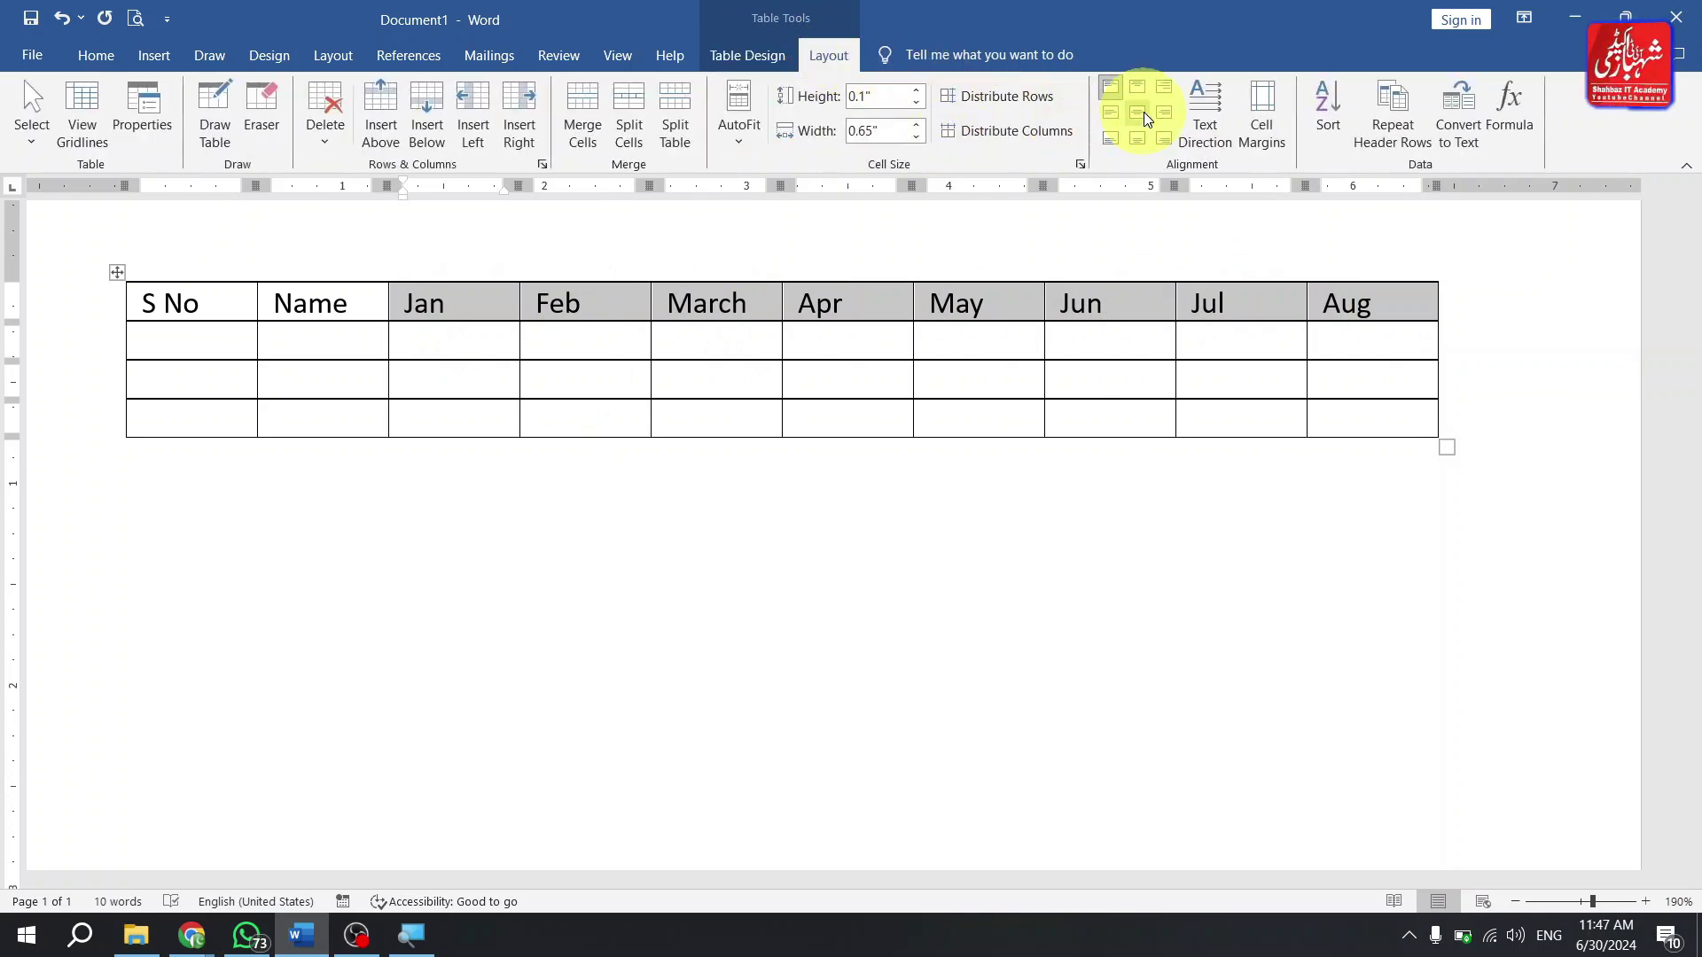
left_click(1188, 114)
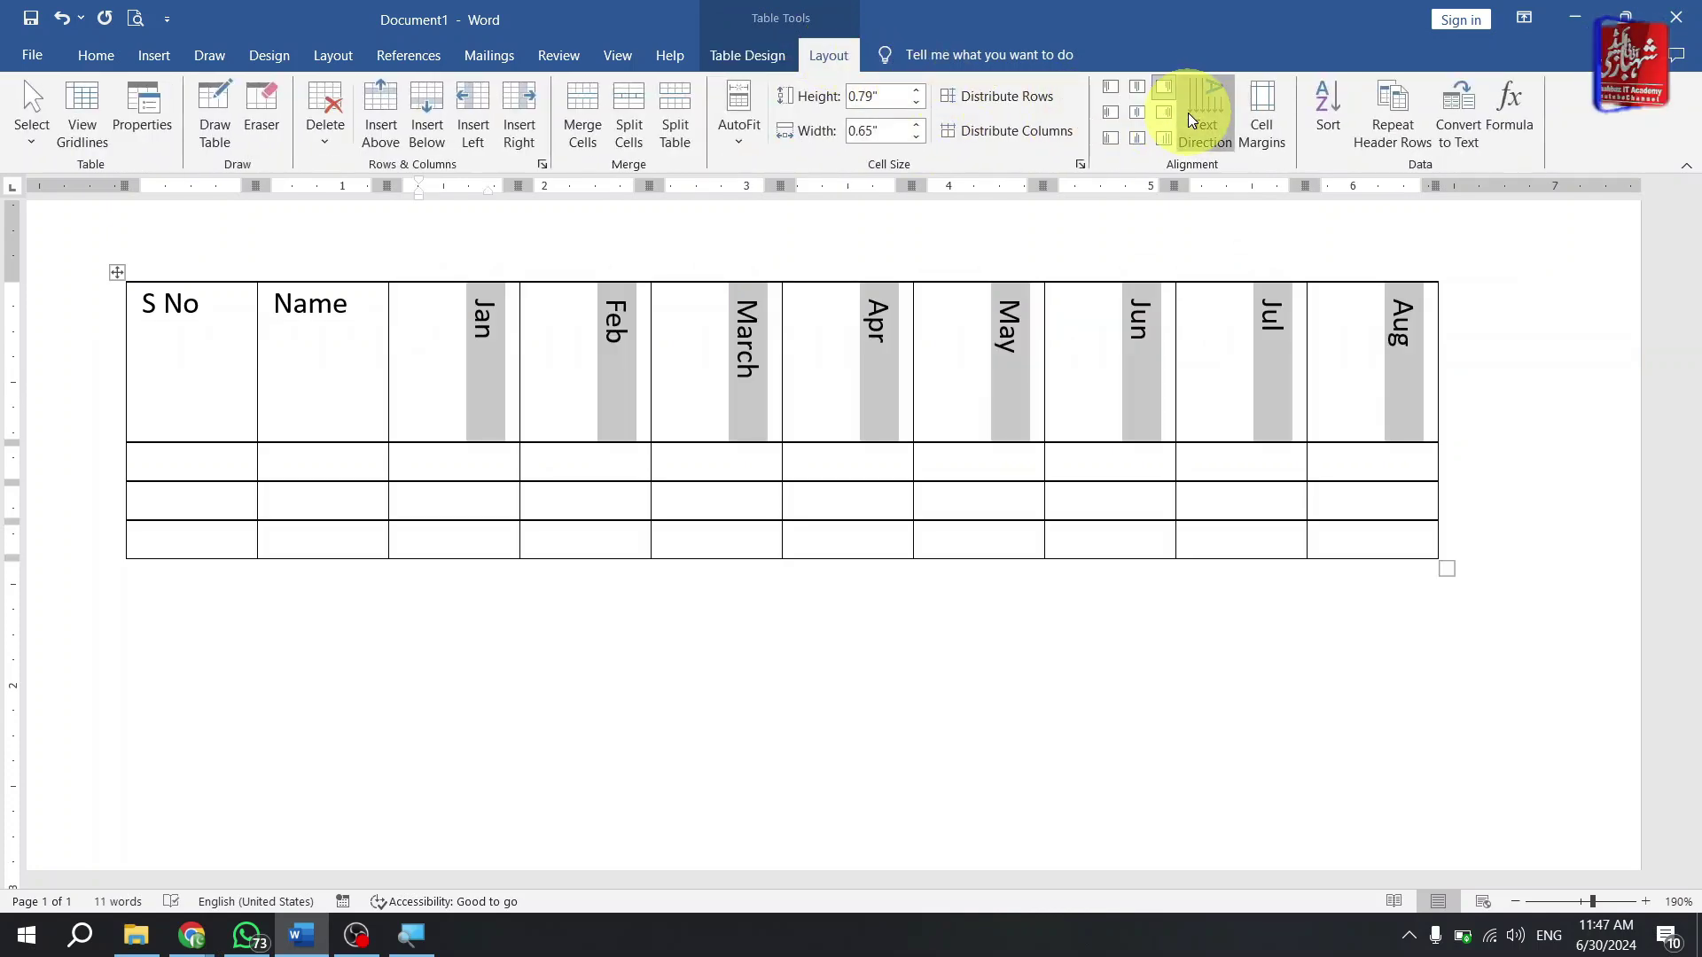
left_click(1187, 113)
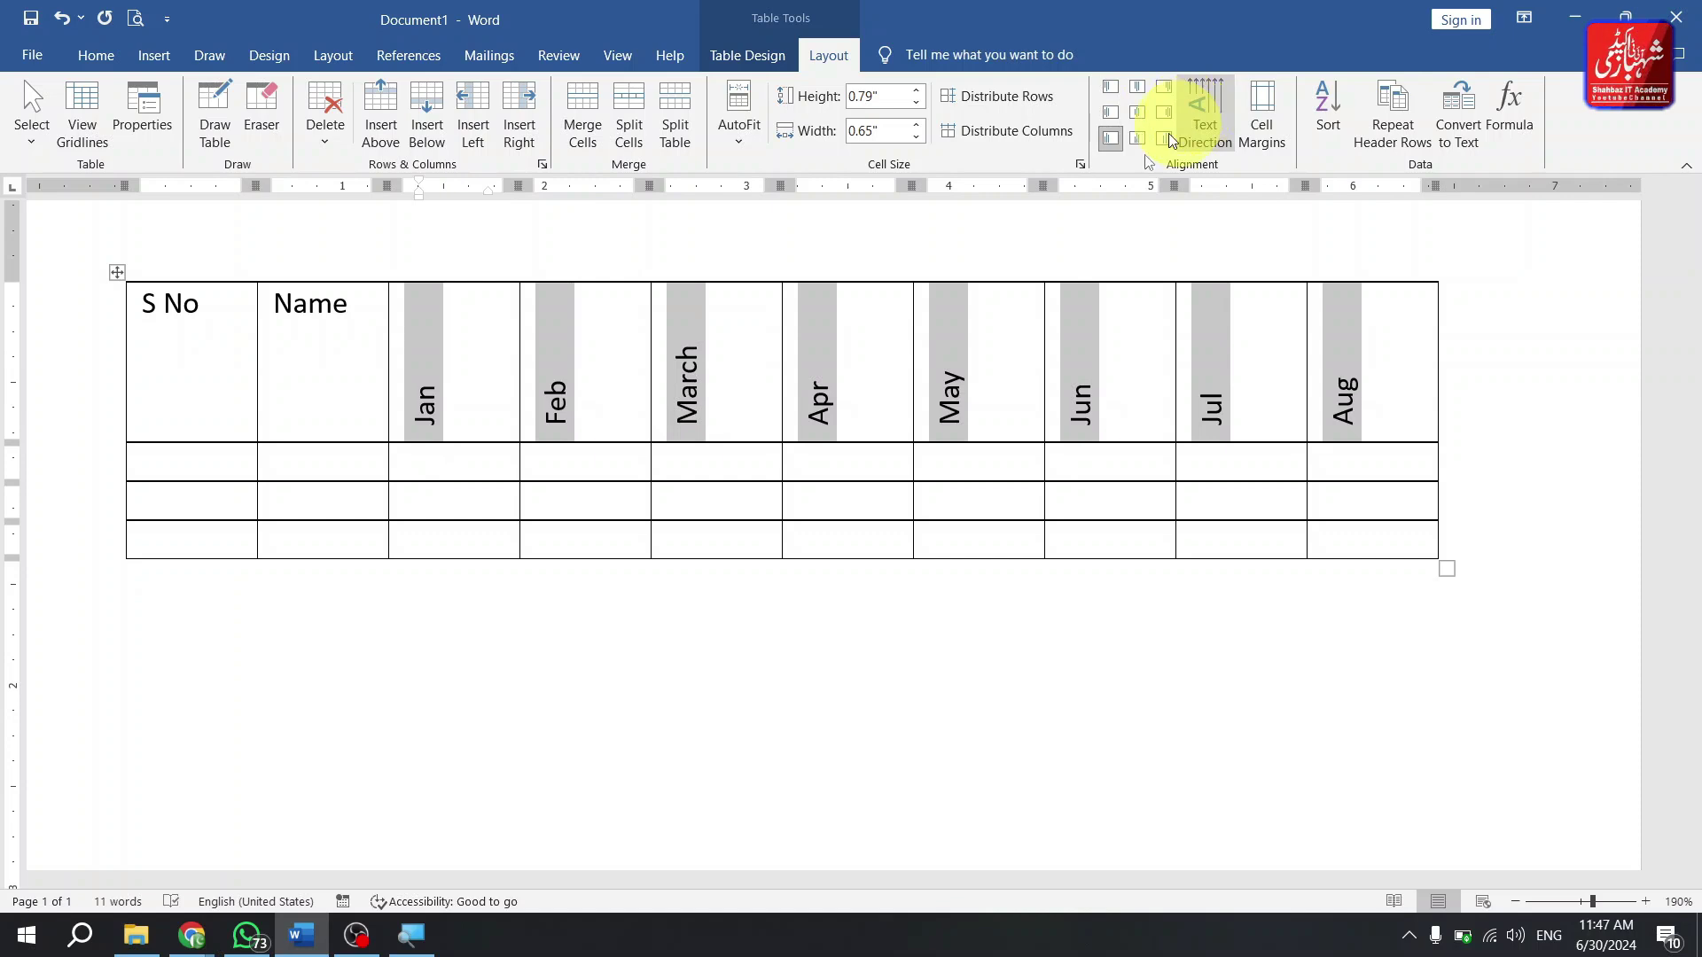
- Select the Jan to Aug columns and apply AutoFit Contents to fit the column widths to the text
left_click(576, 258)
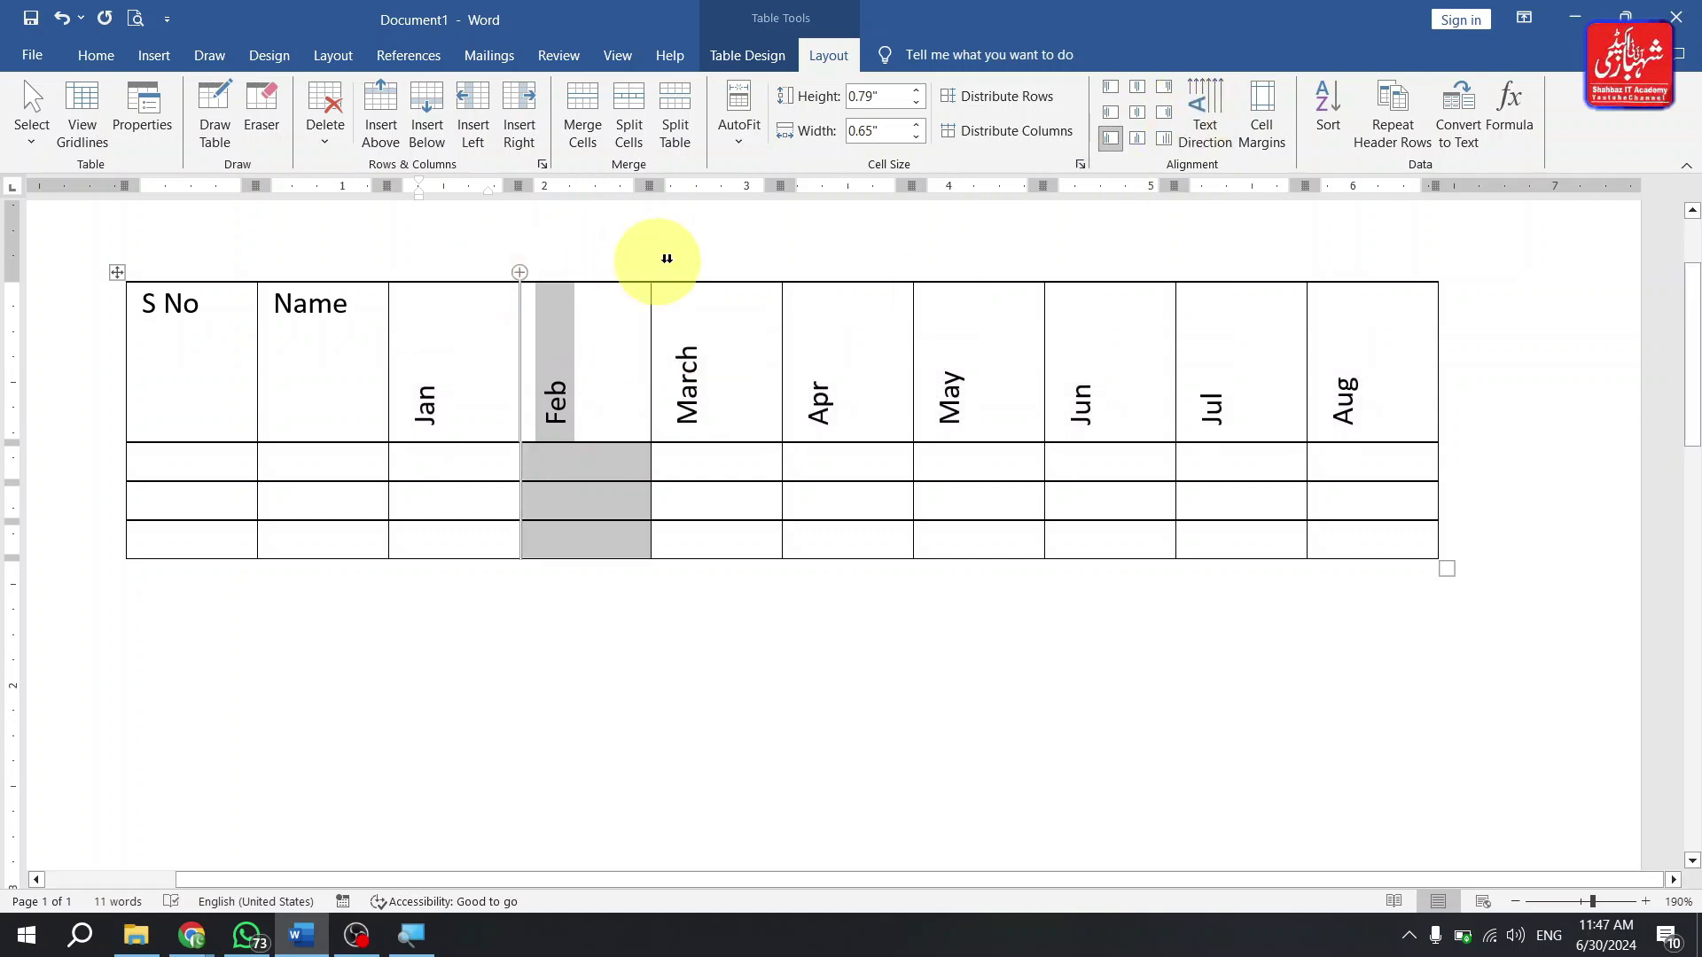
left_click_drag(666, 257, 850, 259)
left_click_drag(429, 255, 1291, 272)
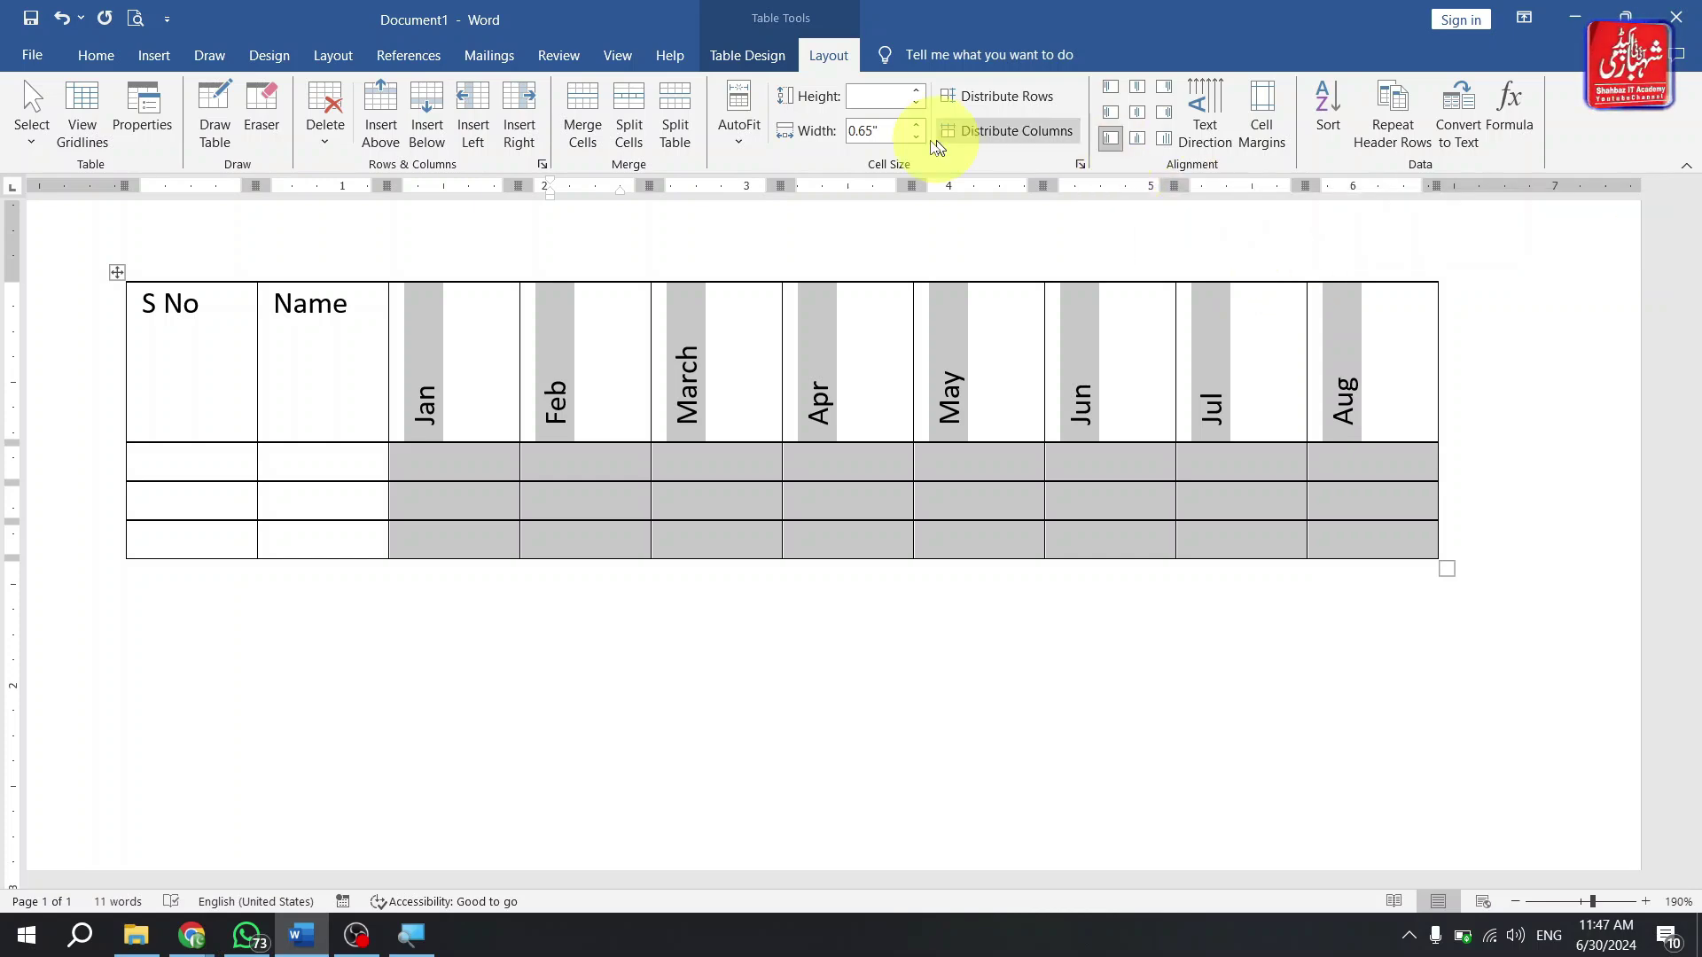
left_click(737, 147)
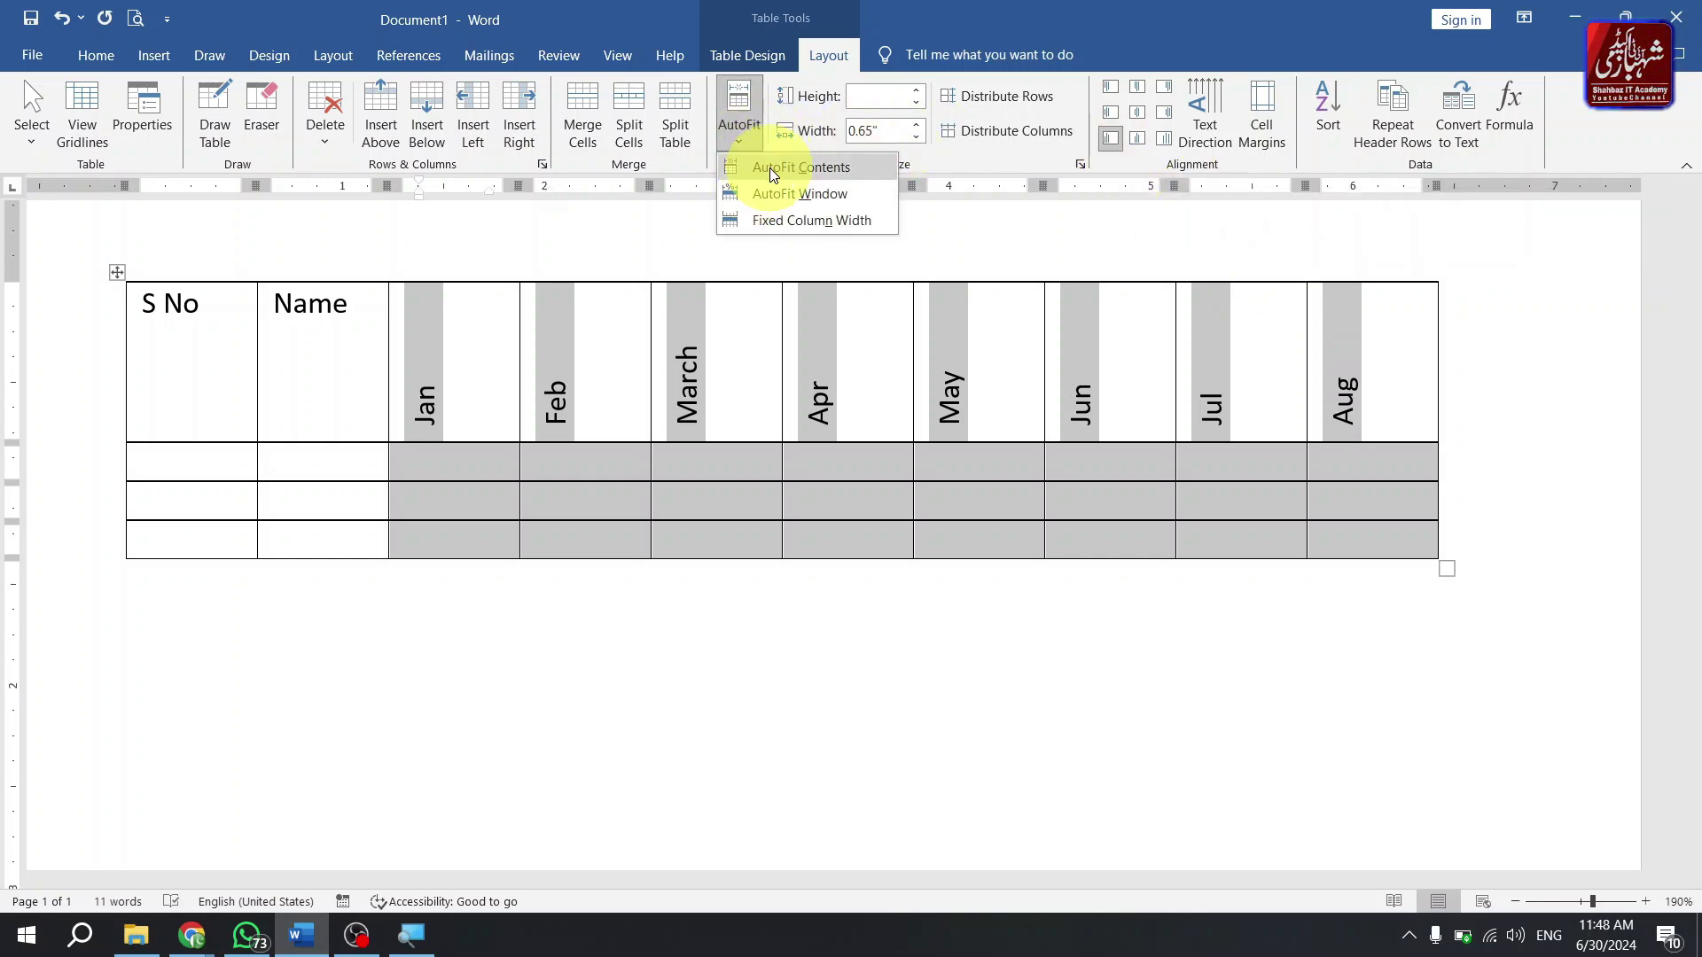
left_click(753, 168)
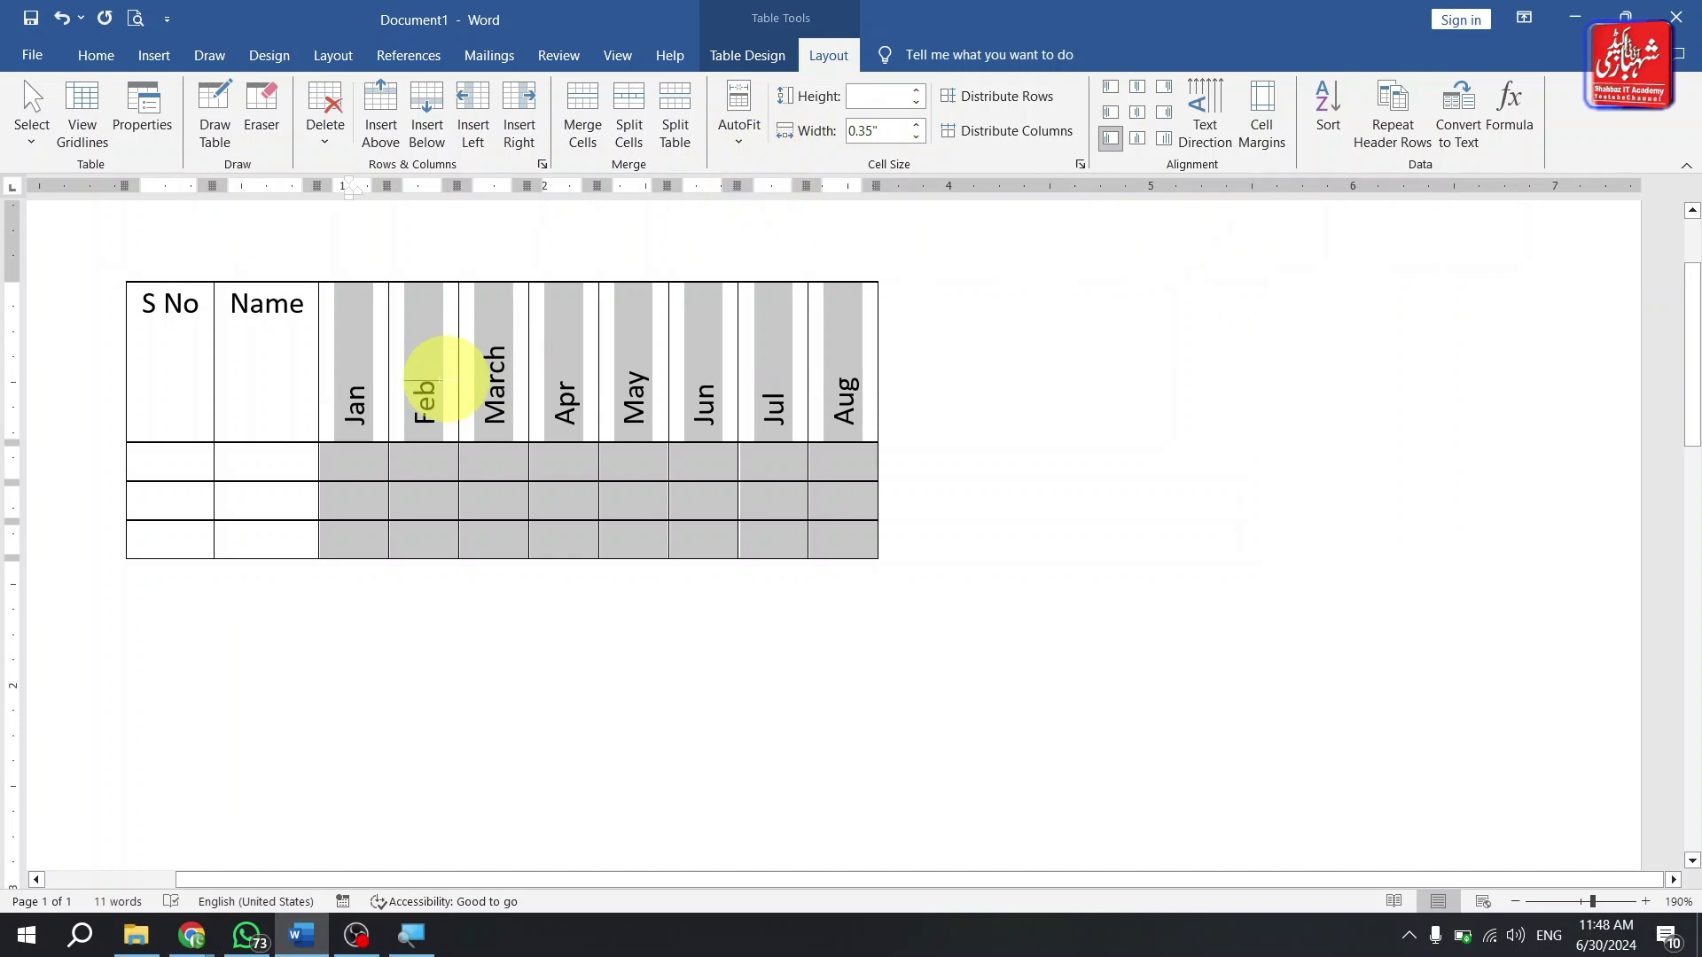
left_click(437, 369)
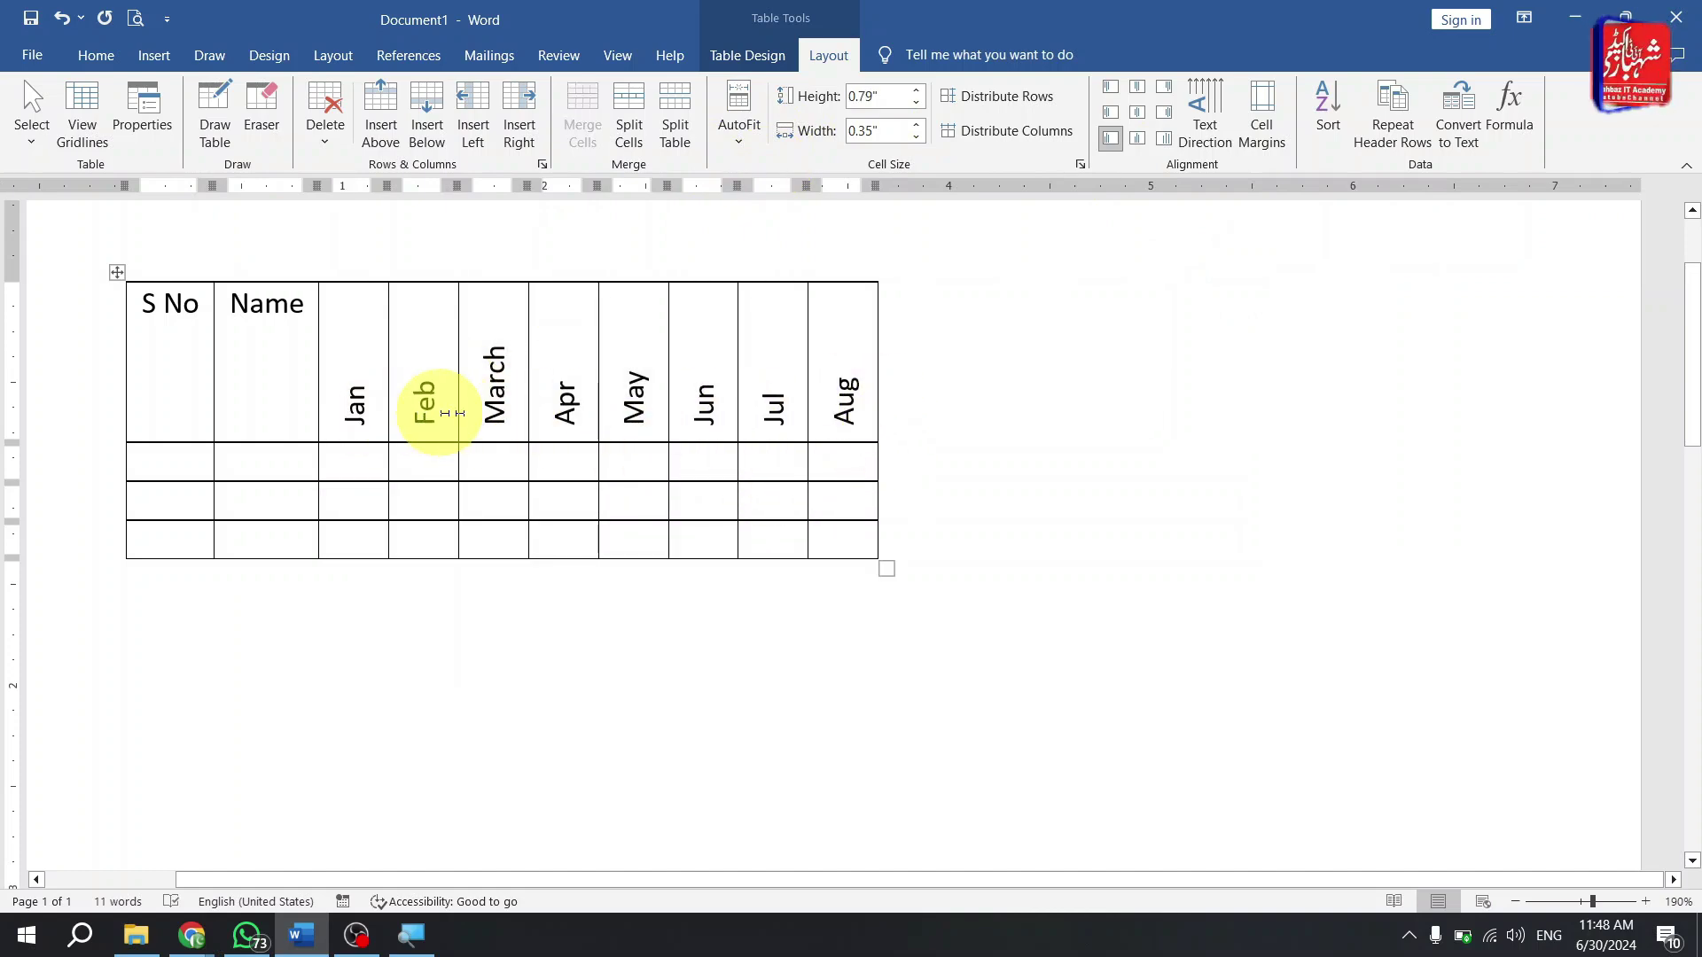
- Reduce the height of the table's header row to about 0.56"
left_click_drag(693, 441, 703, 387)
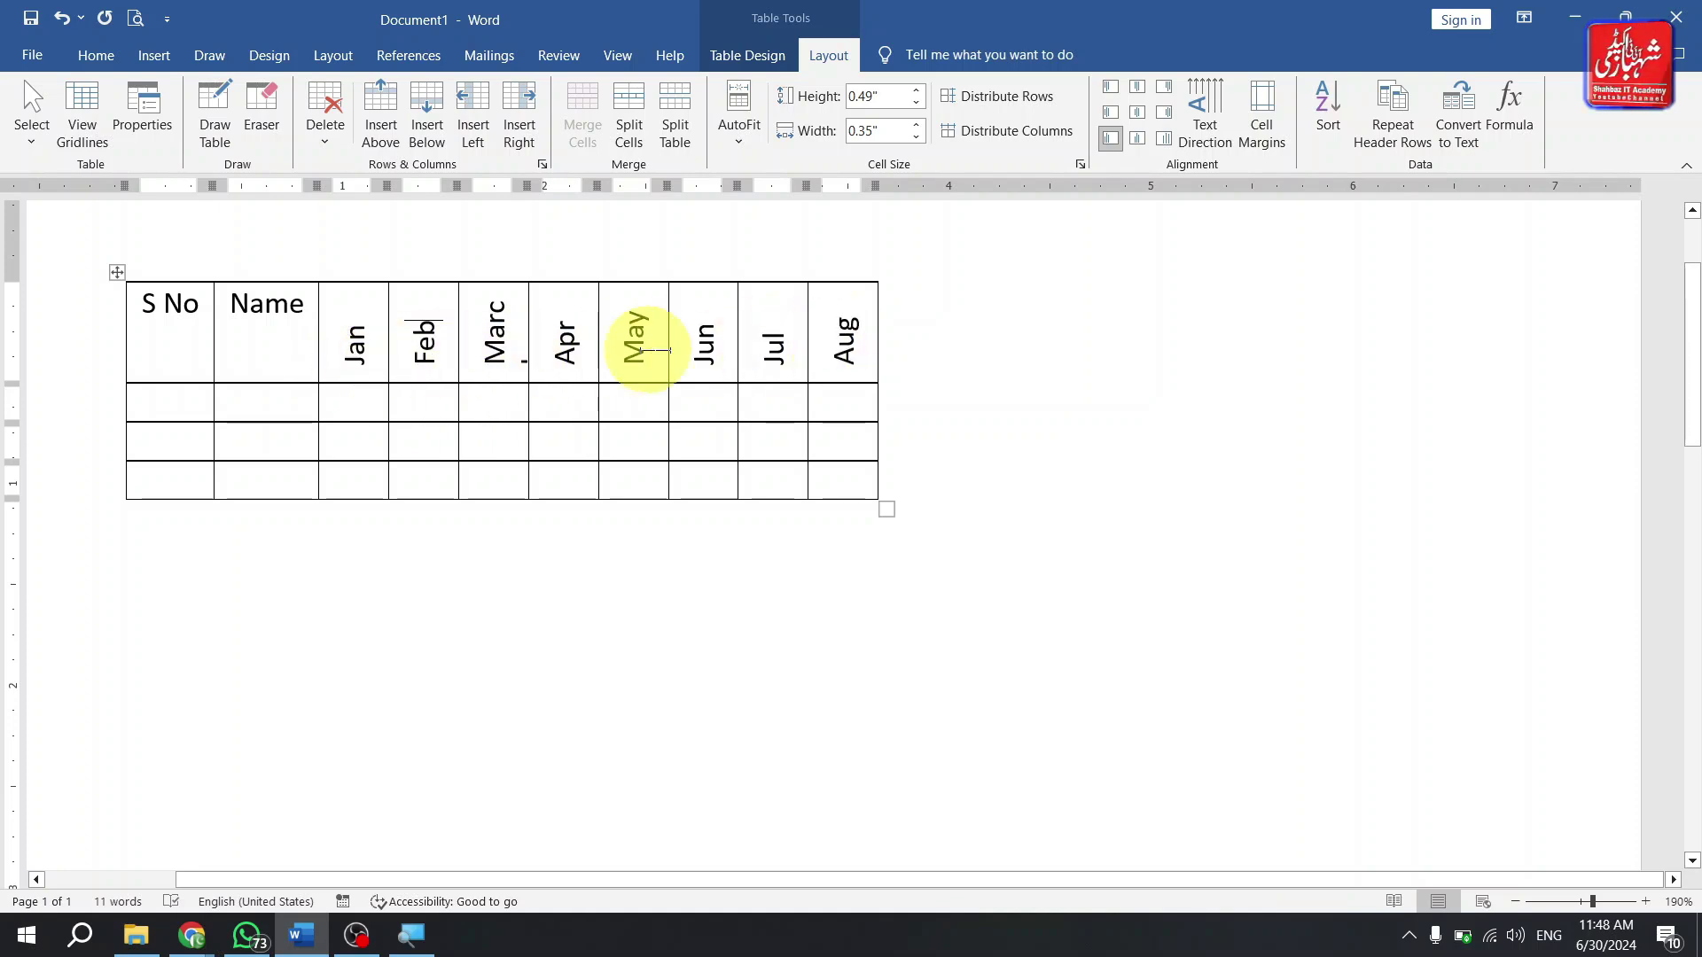
mouse_move(618, 382)
left_mouse_down()
mouse_move(619, 433)
mouse_move(624, 397)
left_mouse_up()
mouse_move(352, 406)
left_mouse_down()
mouse_move(354, 520)
mouse_move(676, 464)
mouse_move(680, 486)
left_mouse_up()
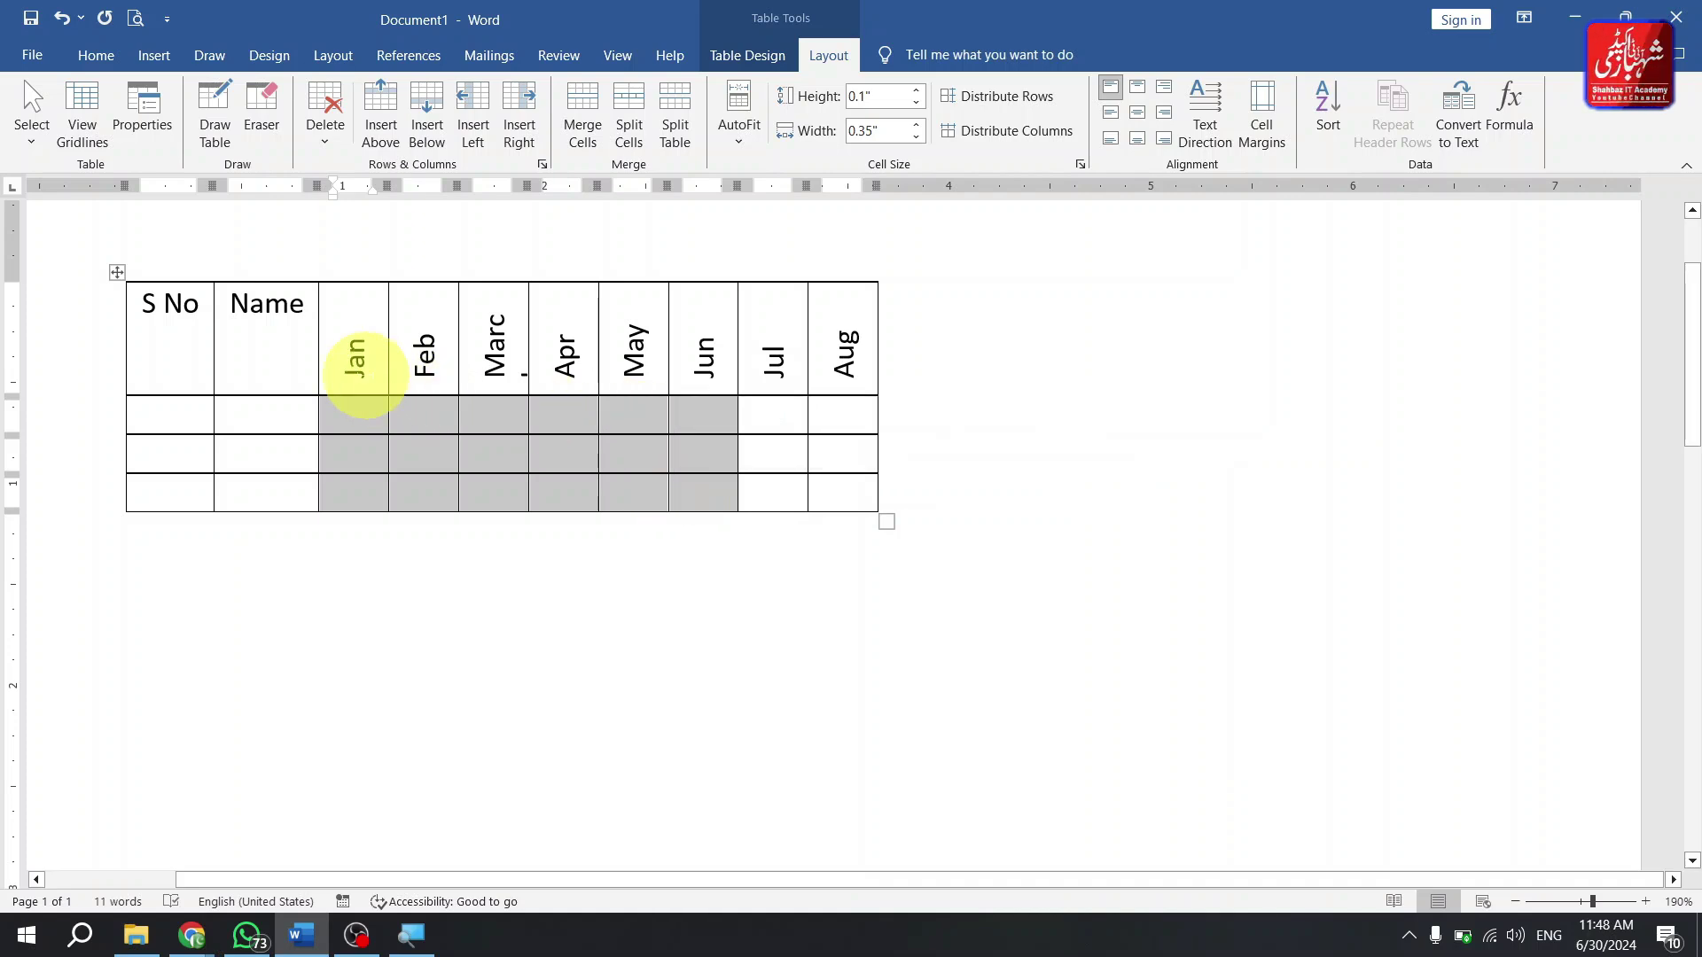
- Set the width of the Name column to 1.4"
left_click(266, 353)
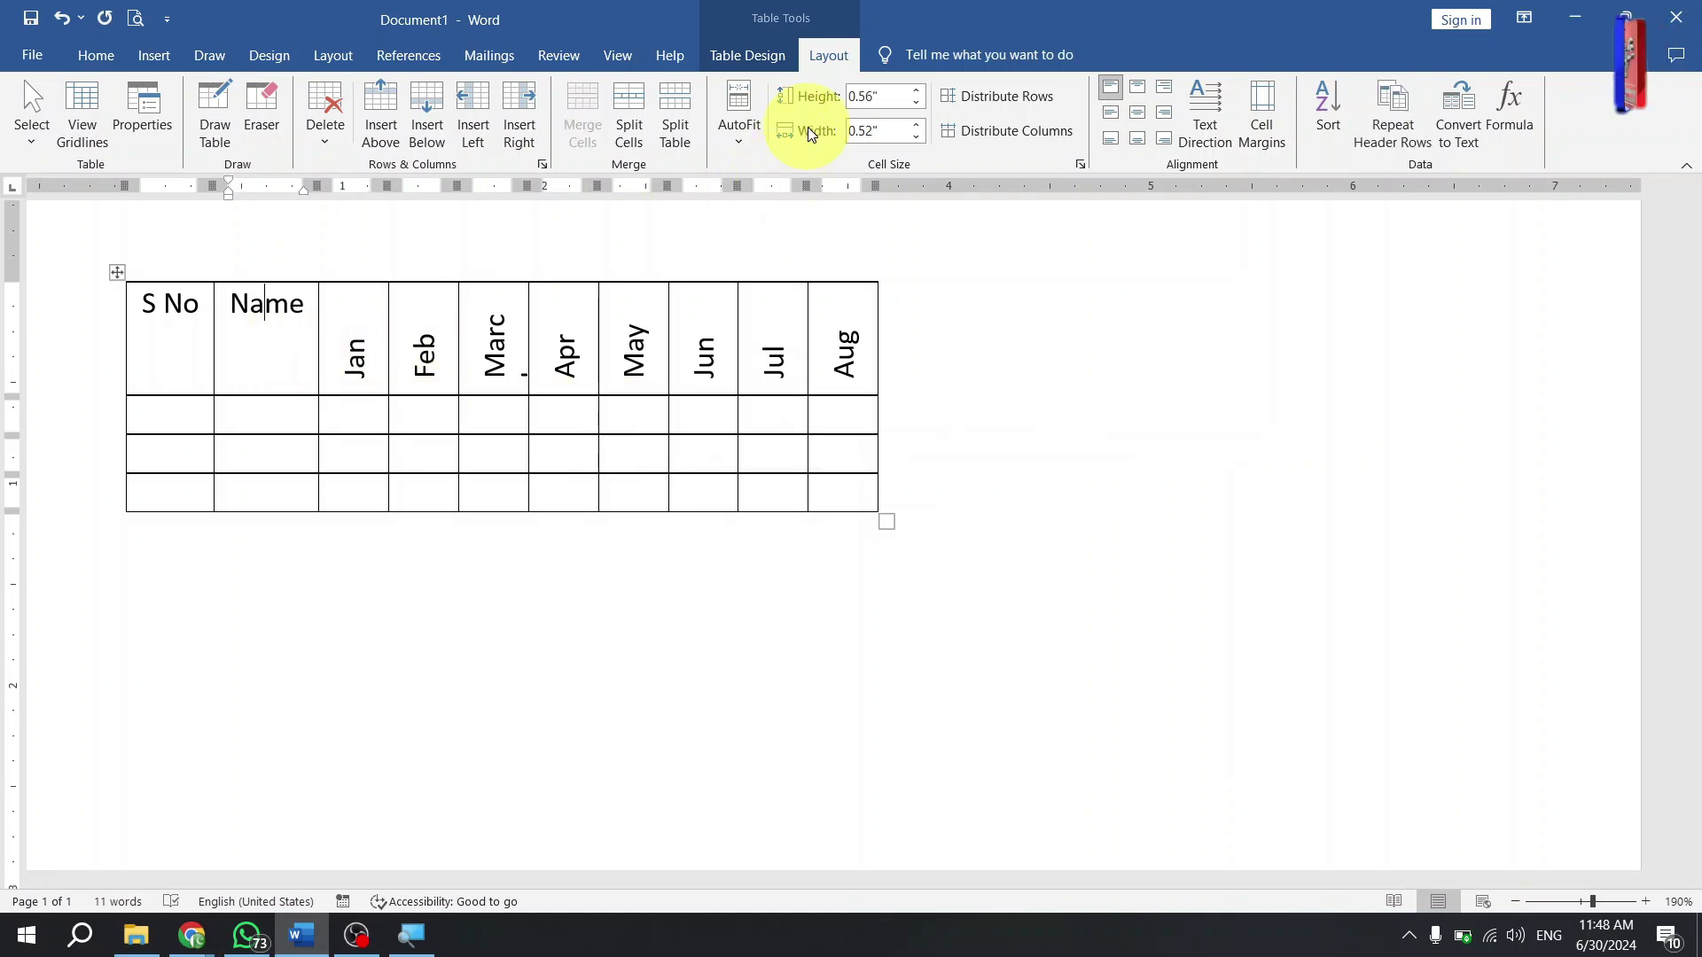
left_click(917, 134)
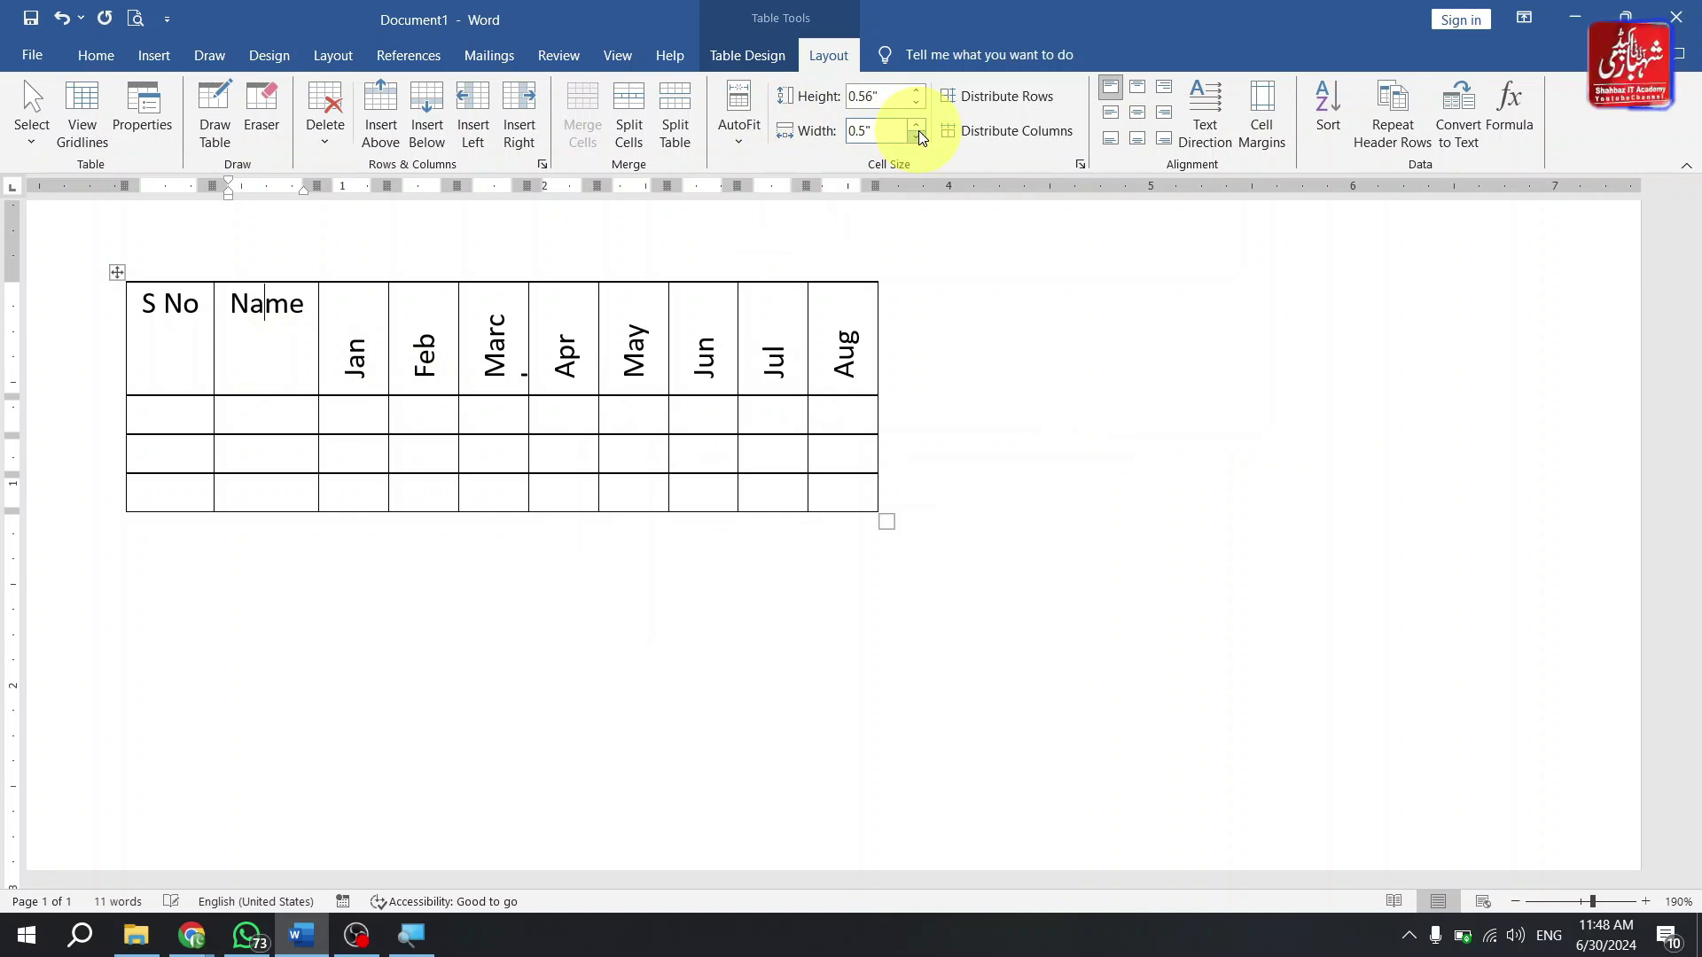
left_click(918, 123)
left_click(919, 123)
left_click(918, 123)
left_click(918, 124)
left_click(918, 124)
left_click(919, 124)
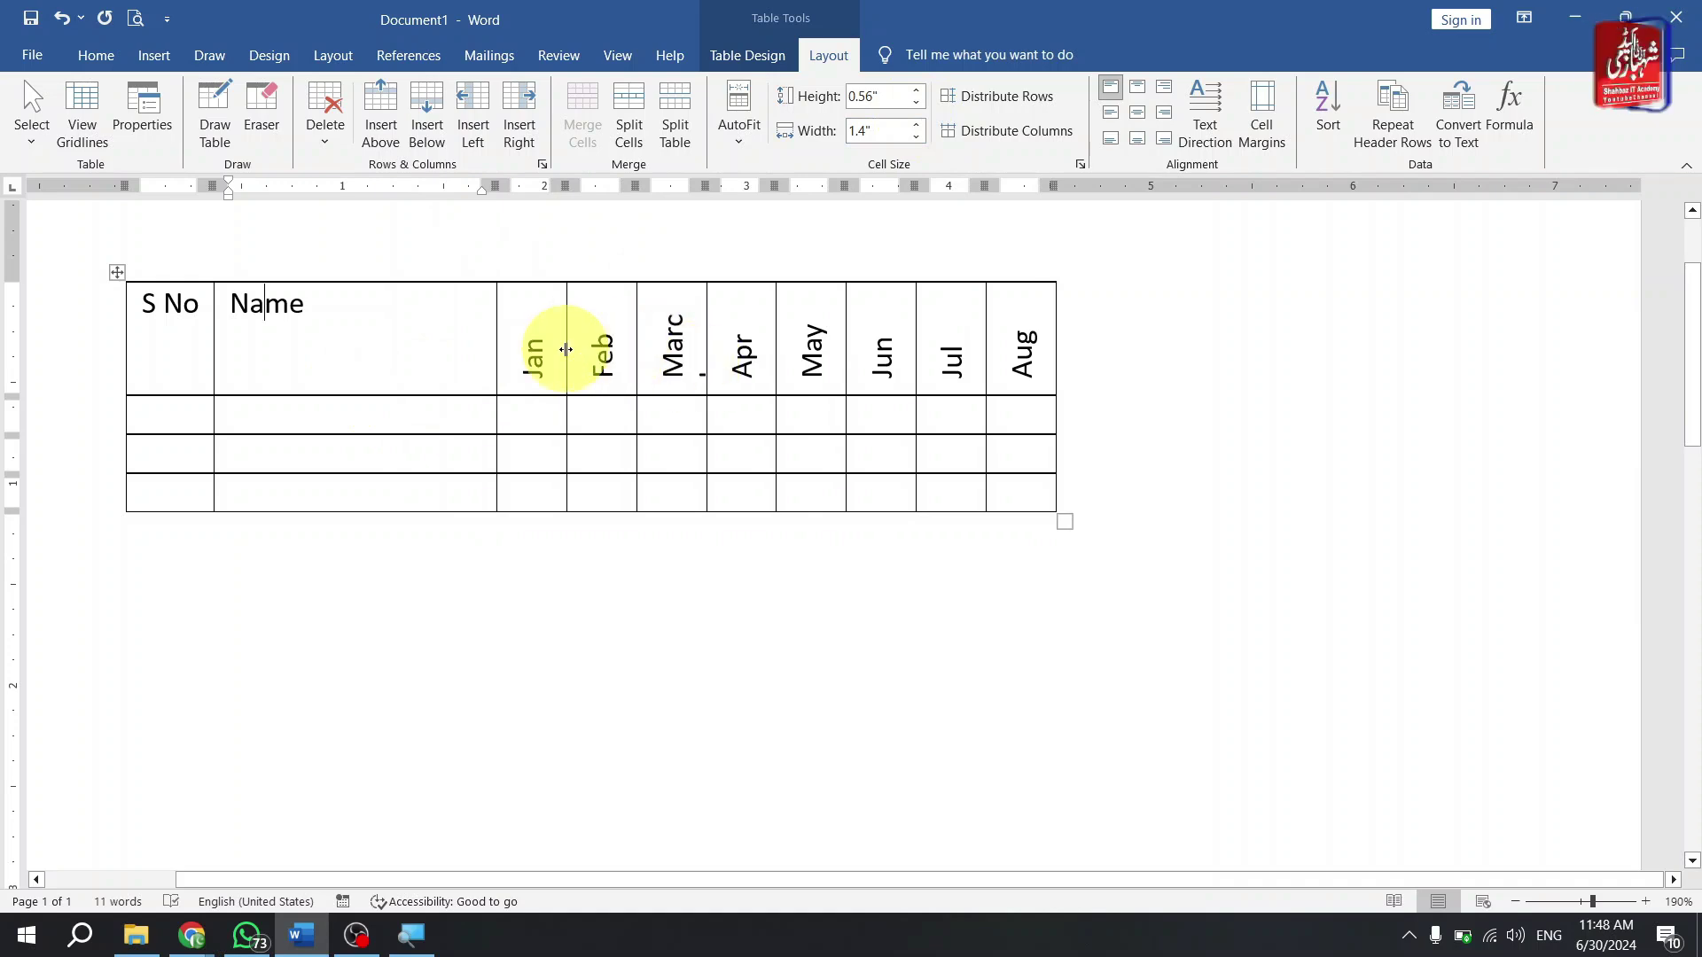
- Try widening the Jan column and undo the change
left_click_drag(567, 349, 603, 349)
left_click_drag(853, 350, 844, 346)
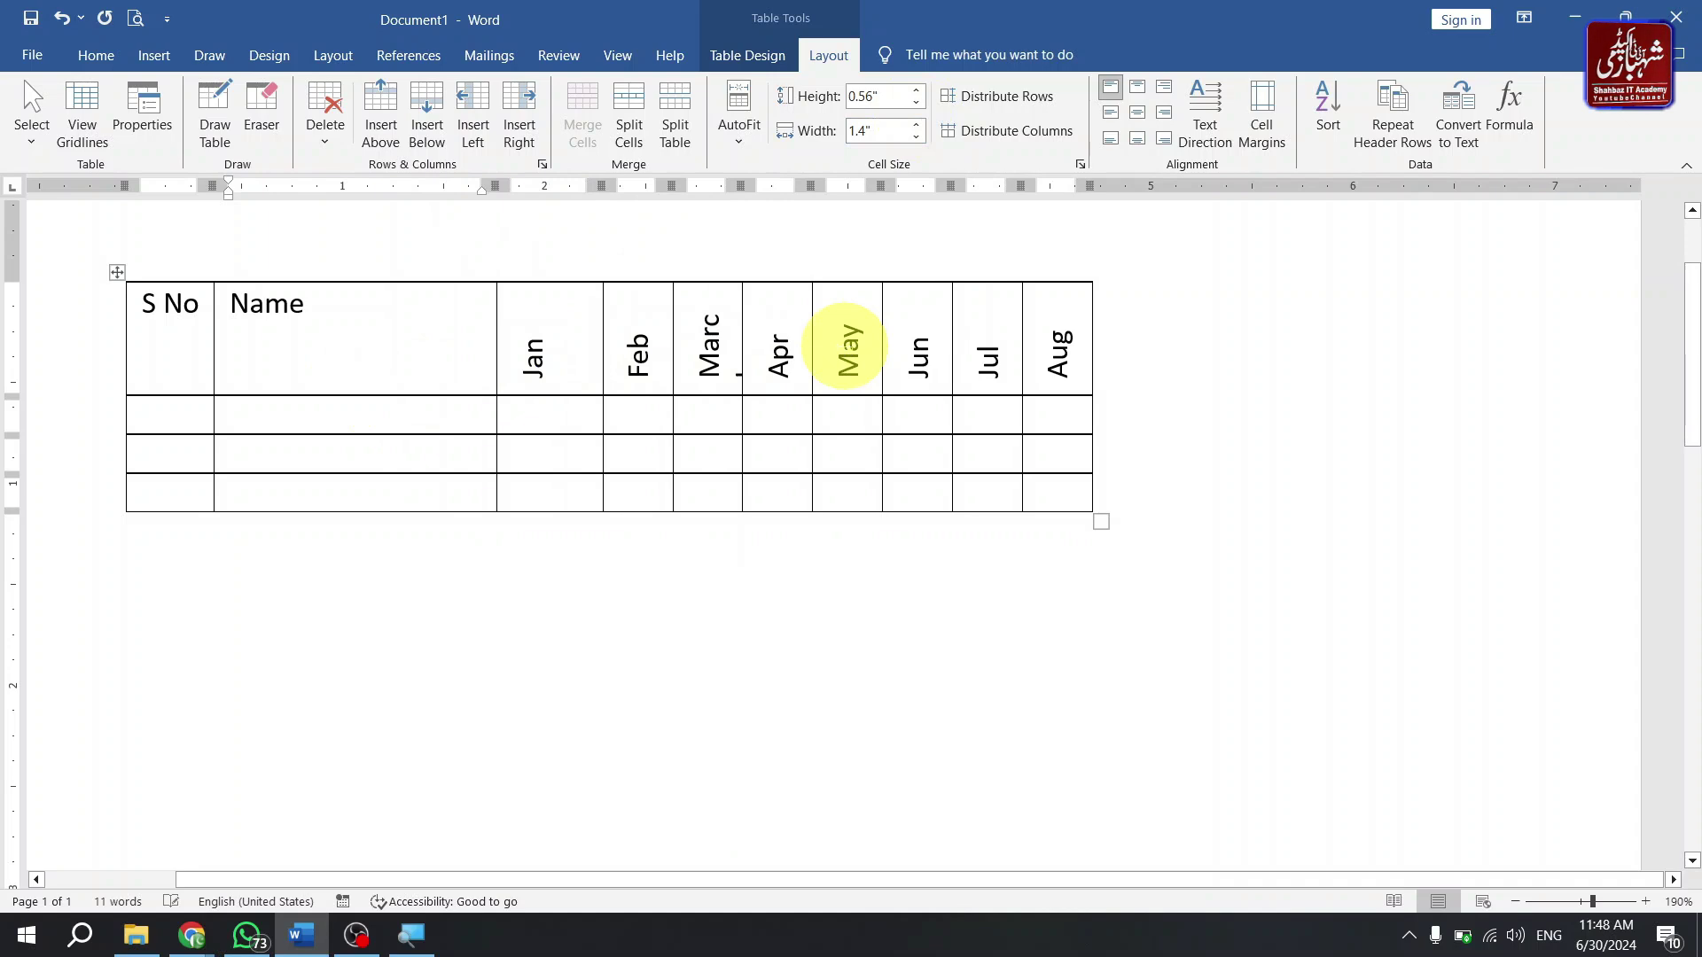
key("ctrl+z")
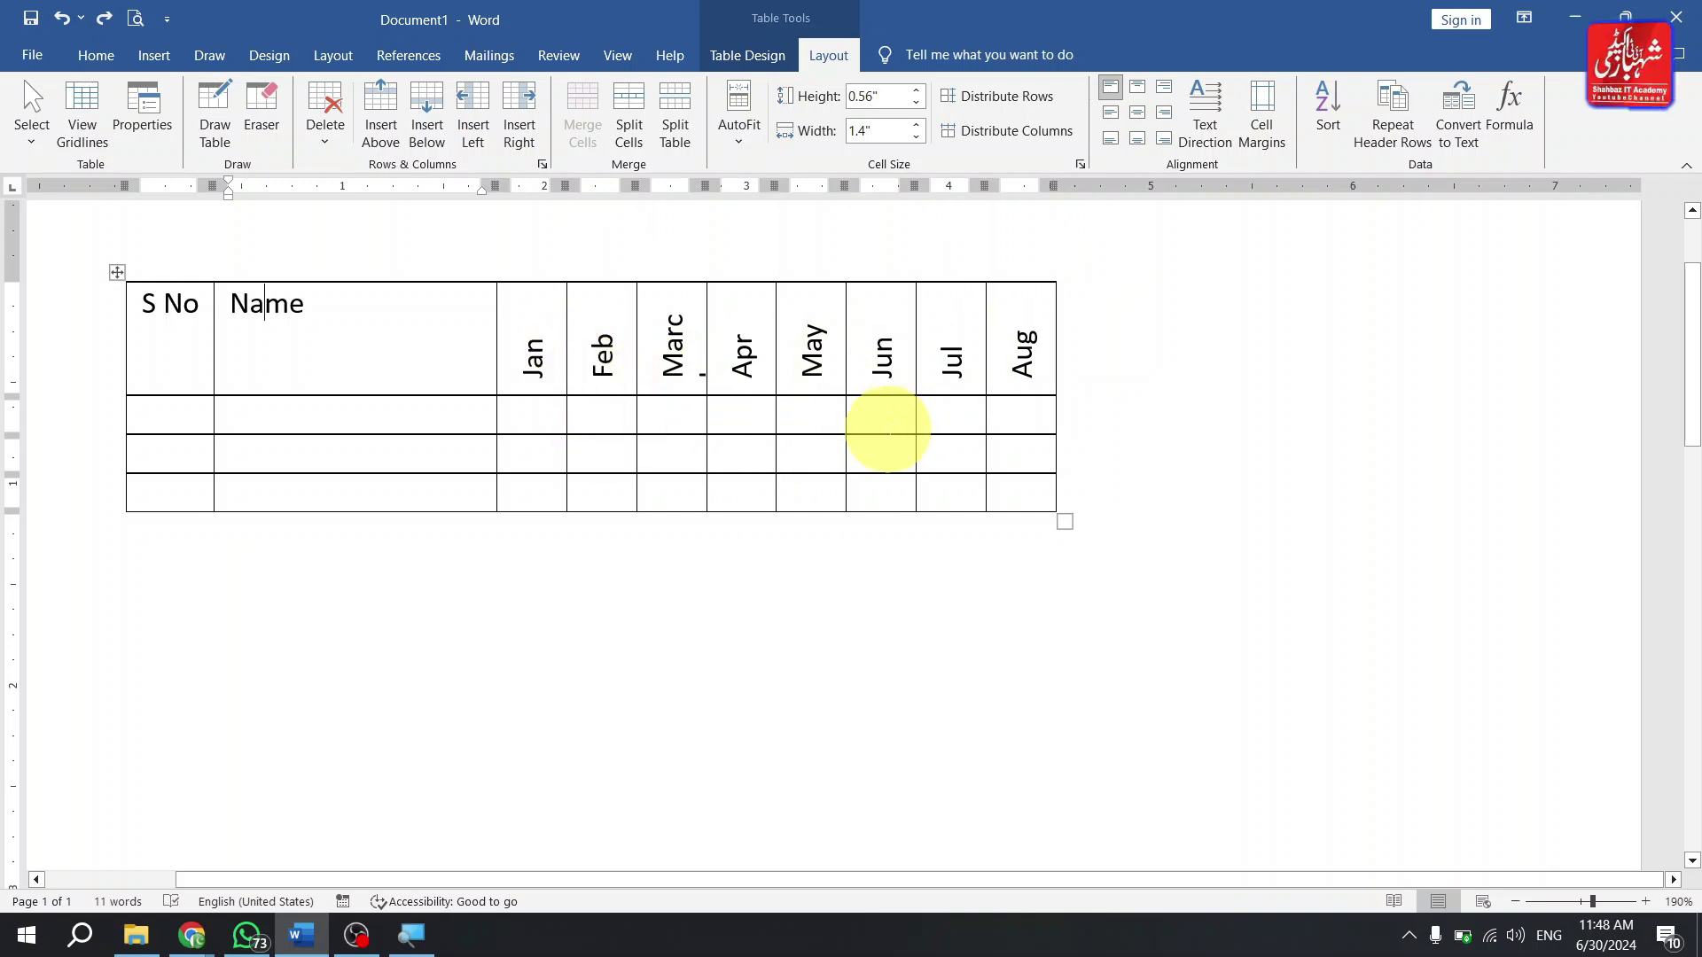
- Centre the Jan to Aug headers horizontally and vertically in their cells, and shorten March to Mar
left_click_drag(536, 353, 1019, 354)
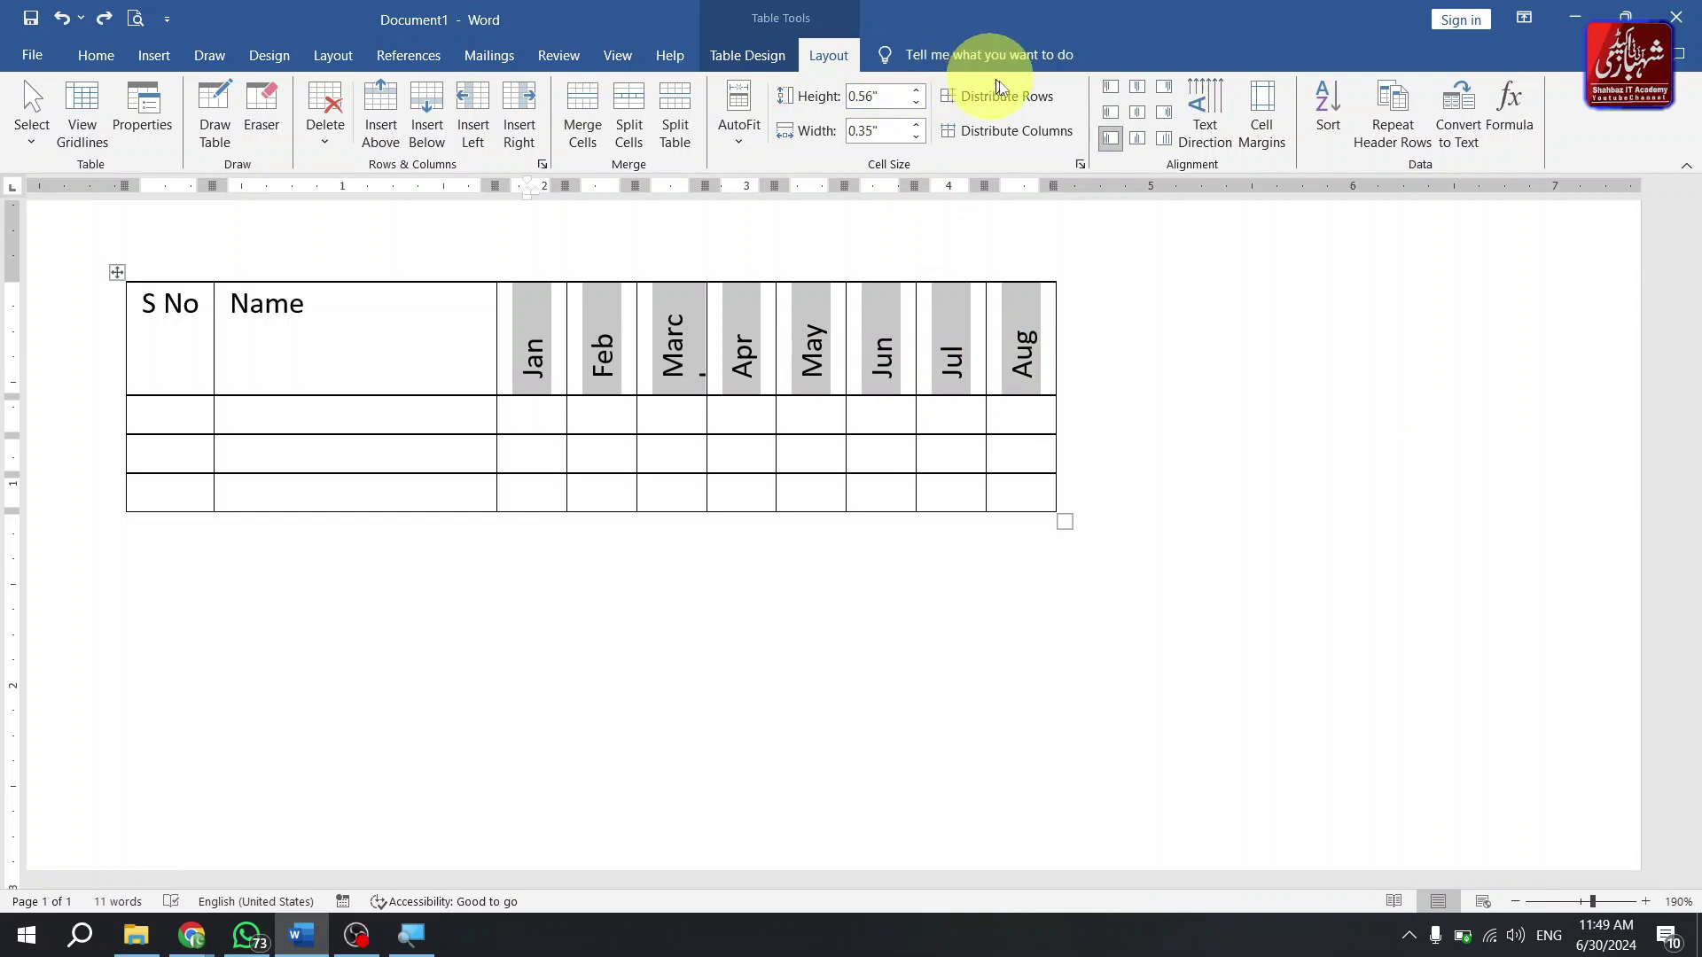
left_click(1137, 113)
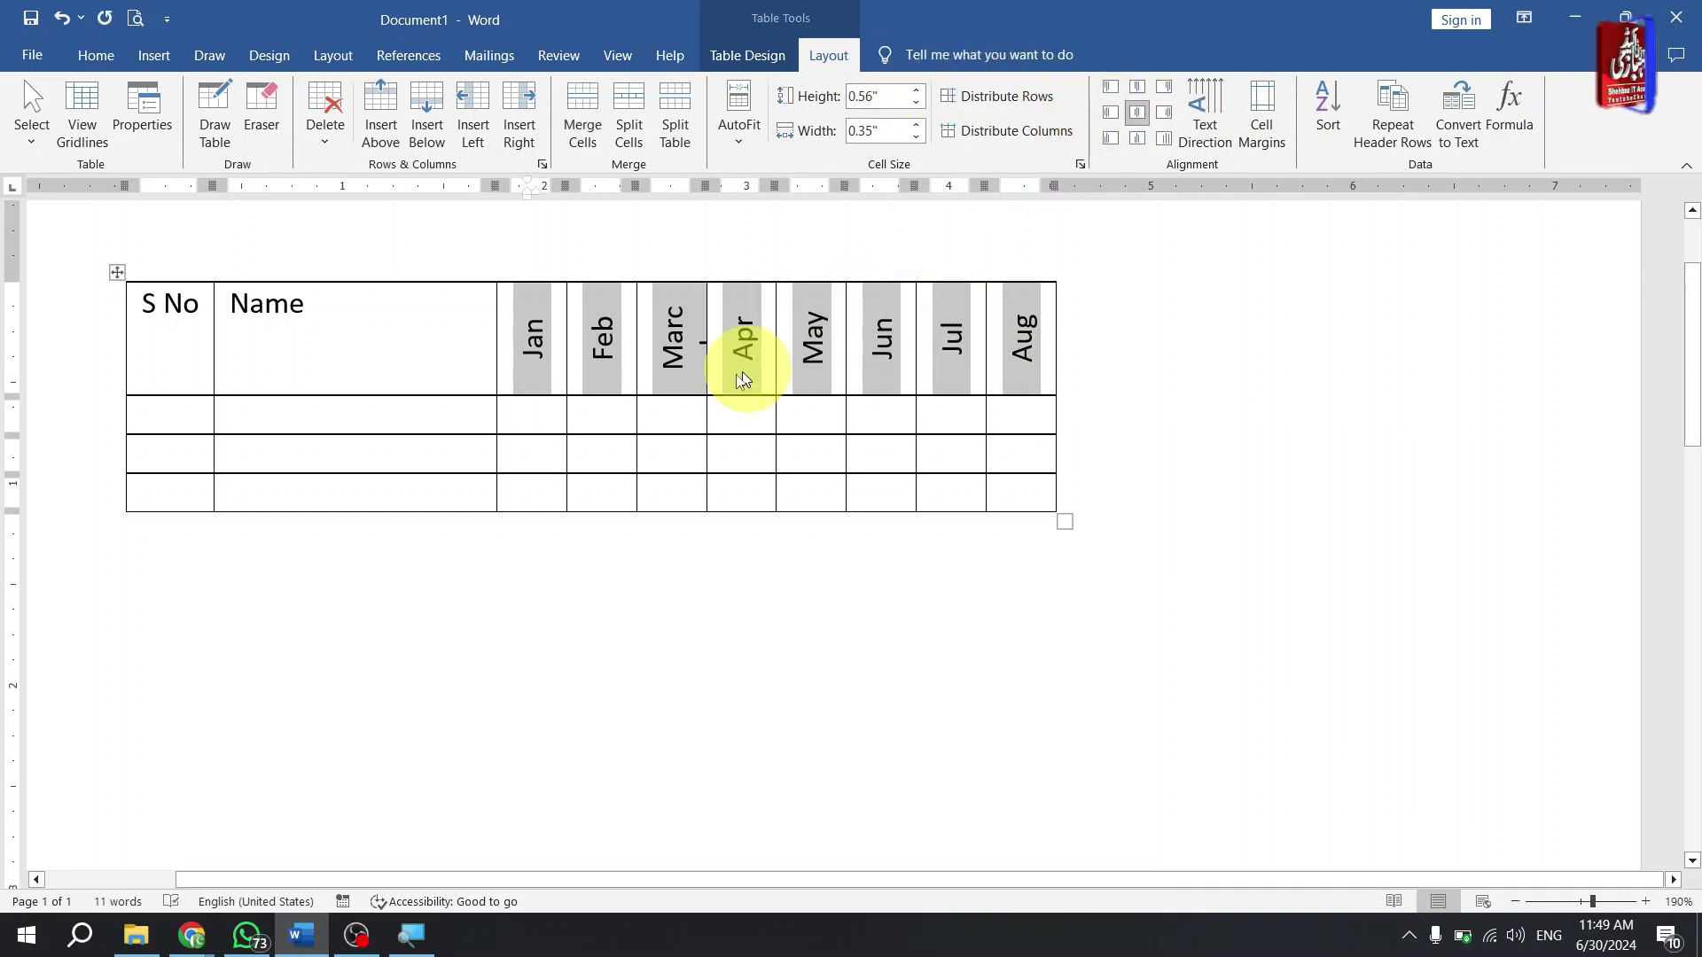
left_click(660, 386)
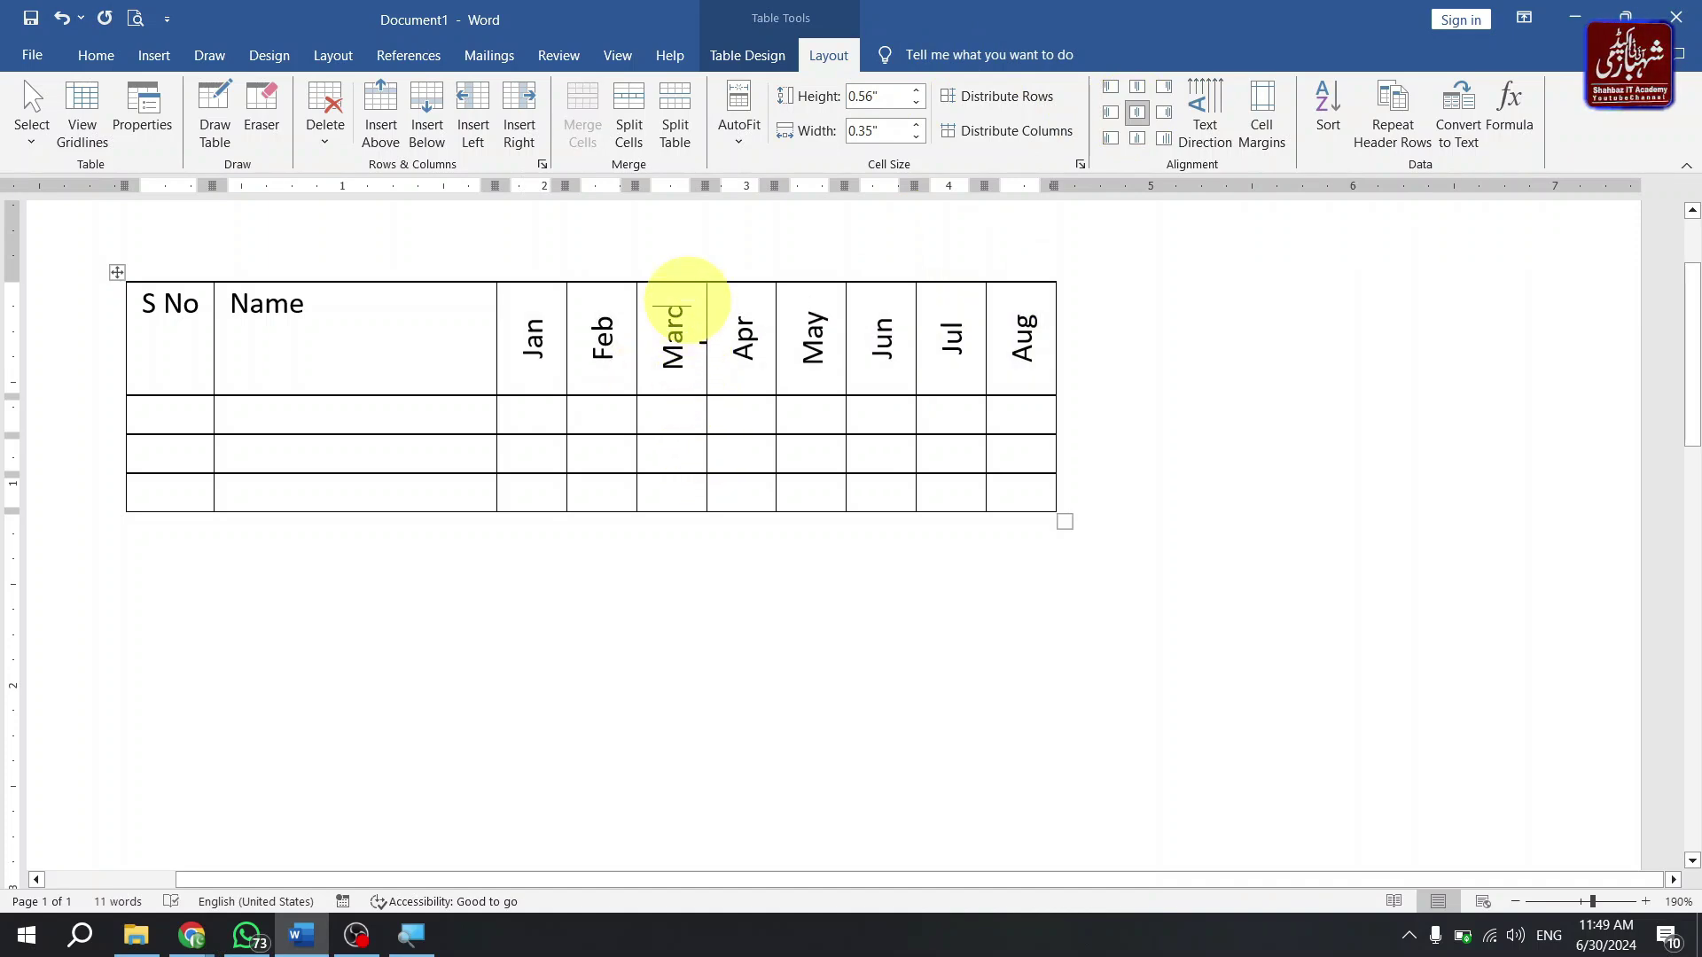
key("BackSpace")
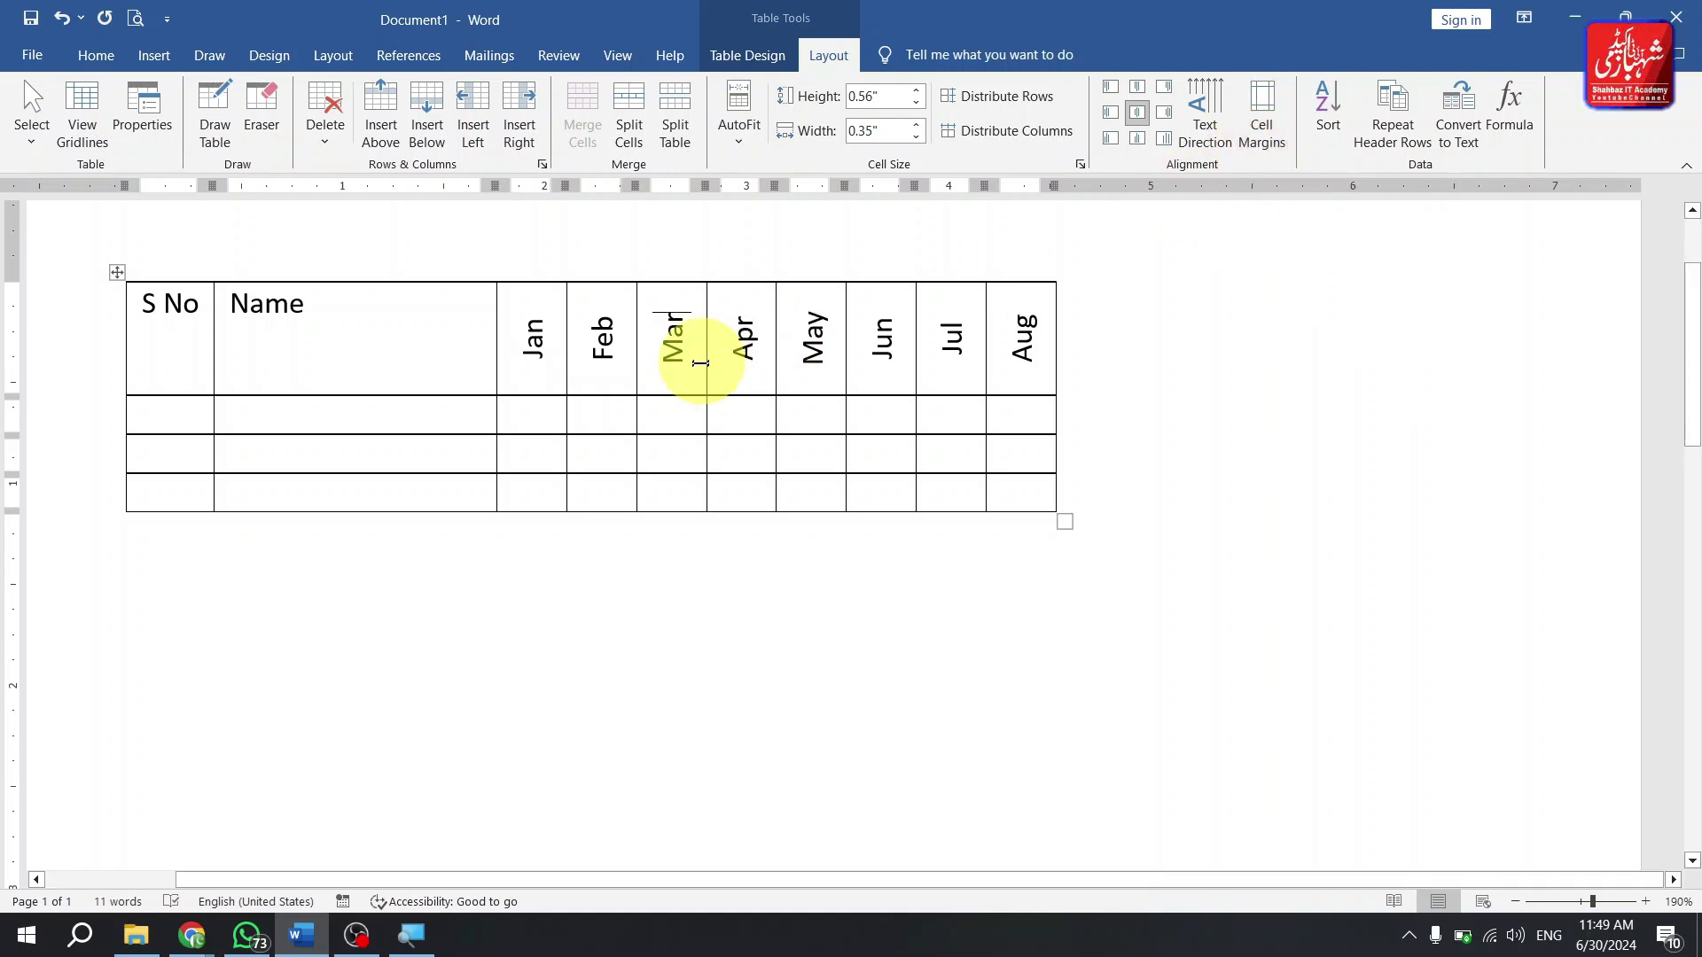
- Set the table's default left cell margin to 0" in the cell margin options
left_click(1270, 147)
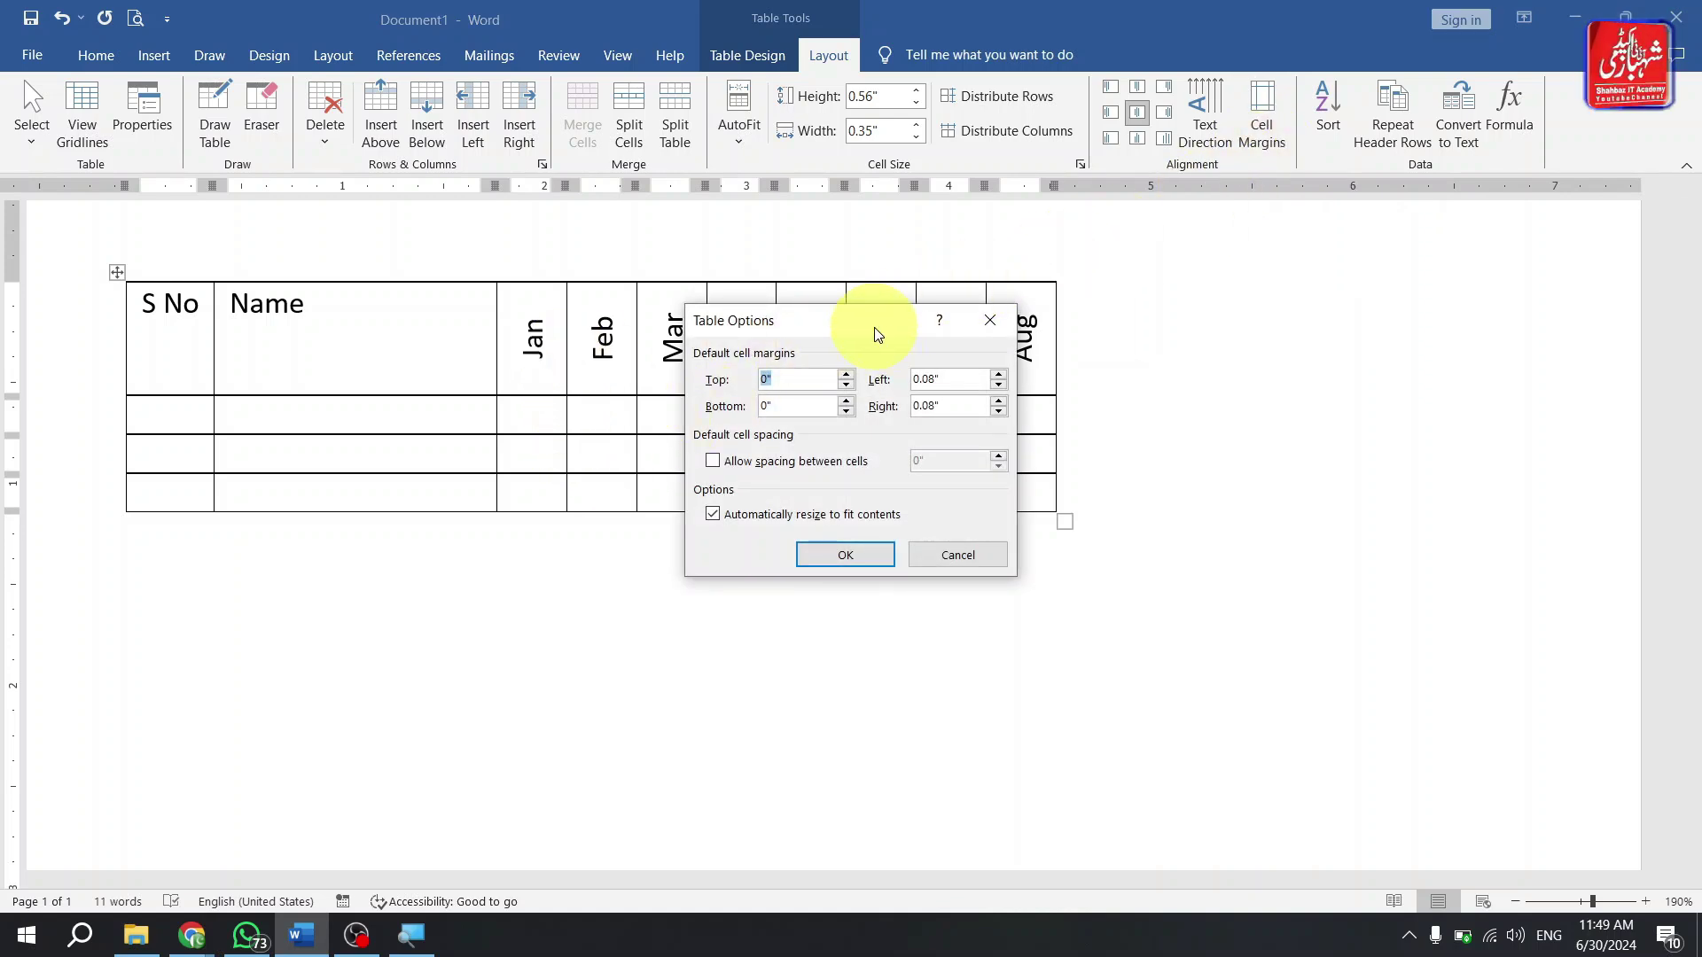
left_click_drag(872, 327, 867, 326)
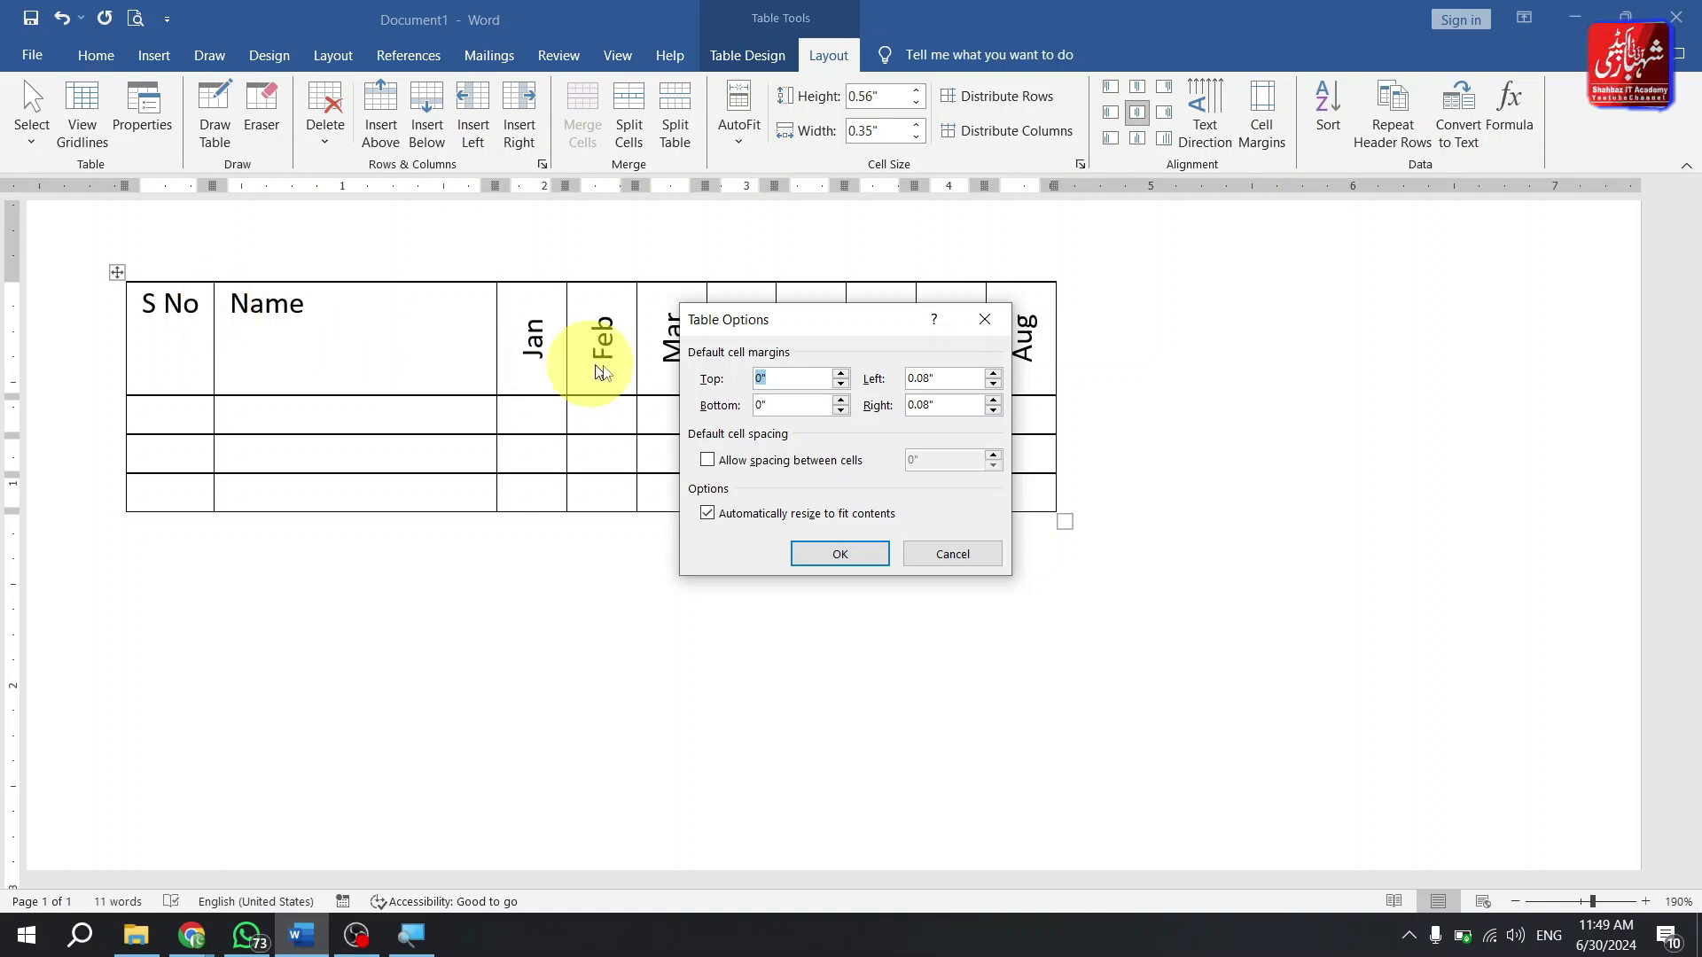
double_click(941, 378)
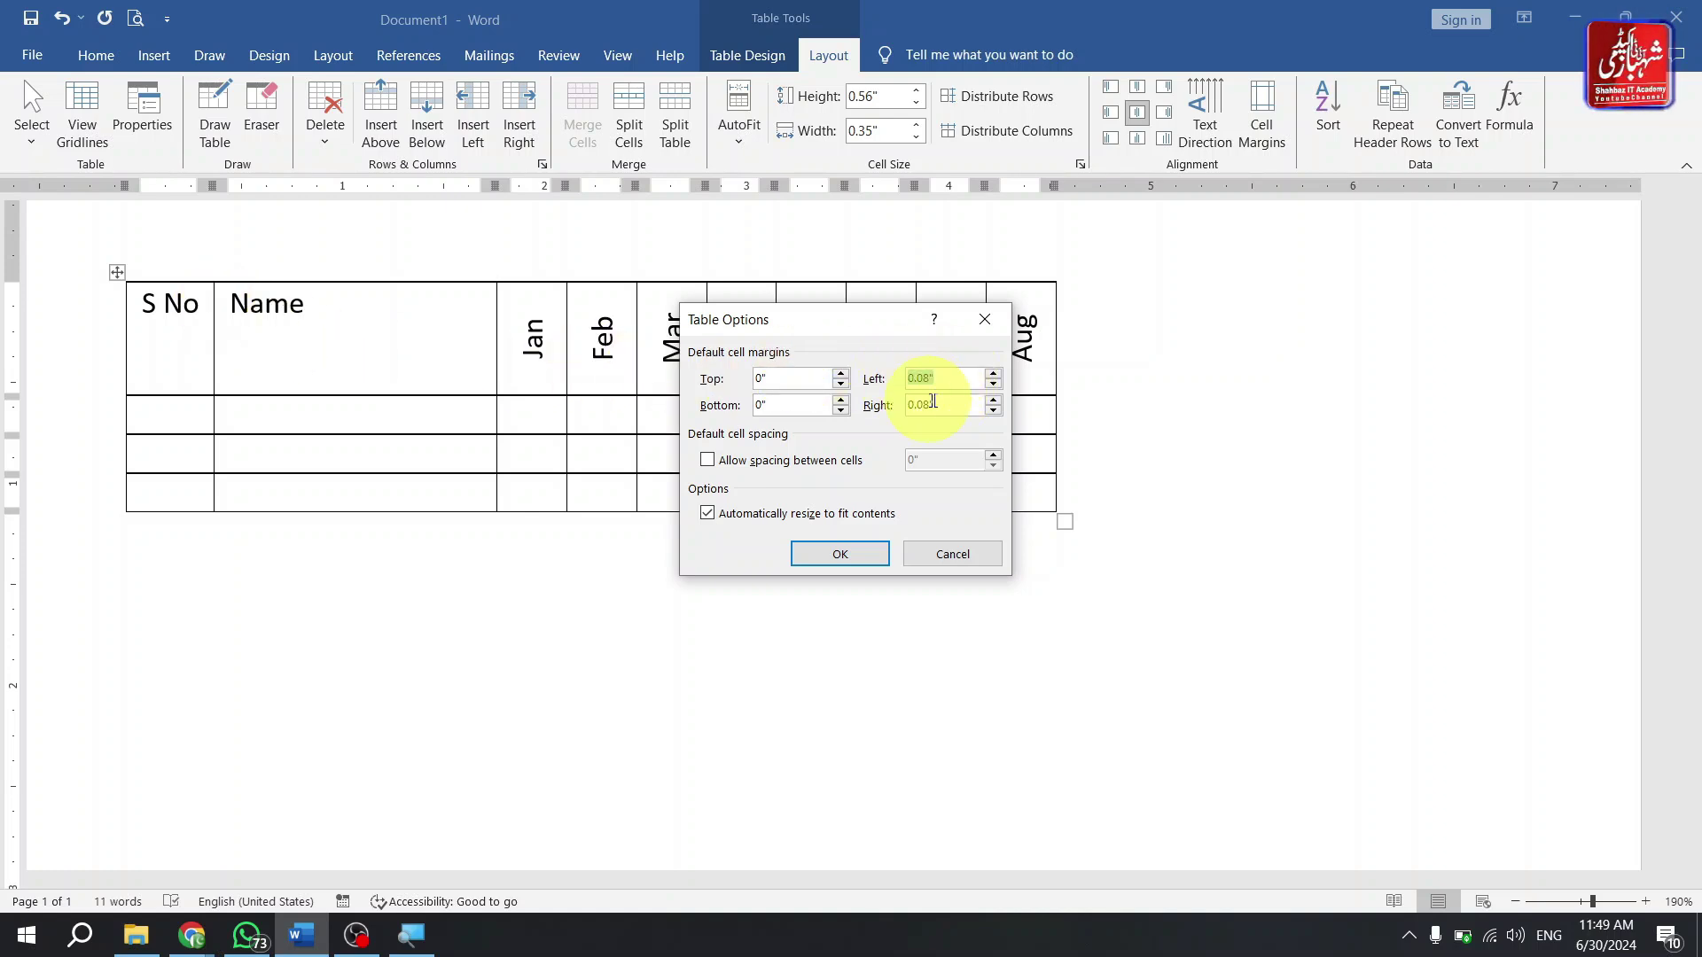
double_click(922, 404)
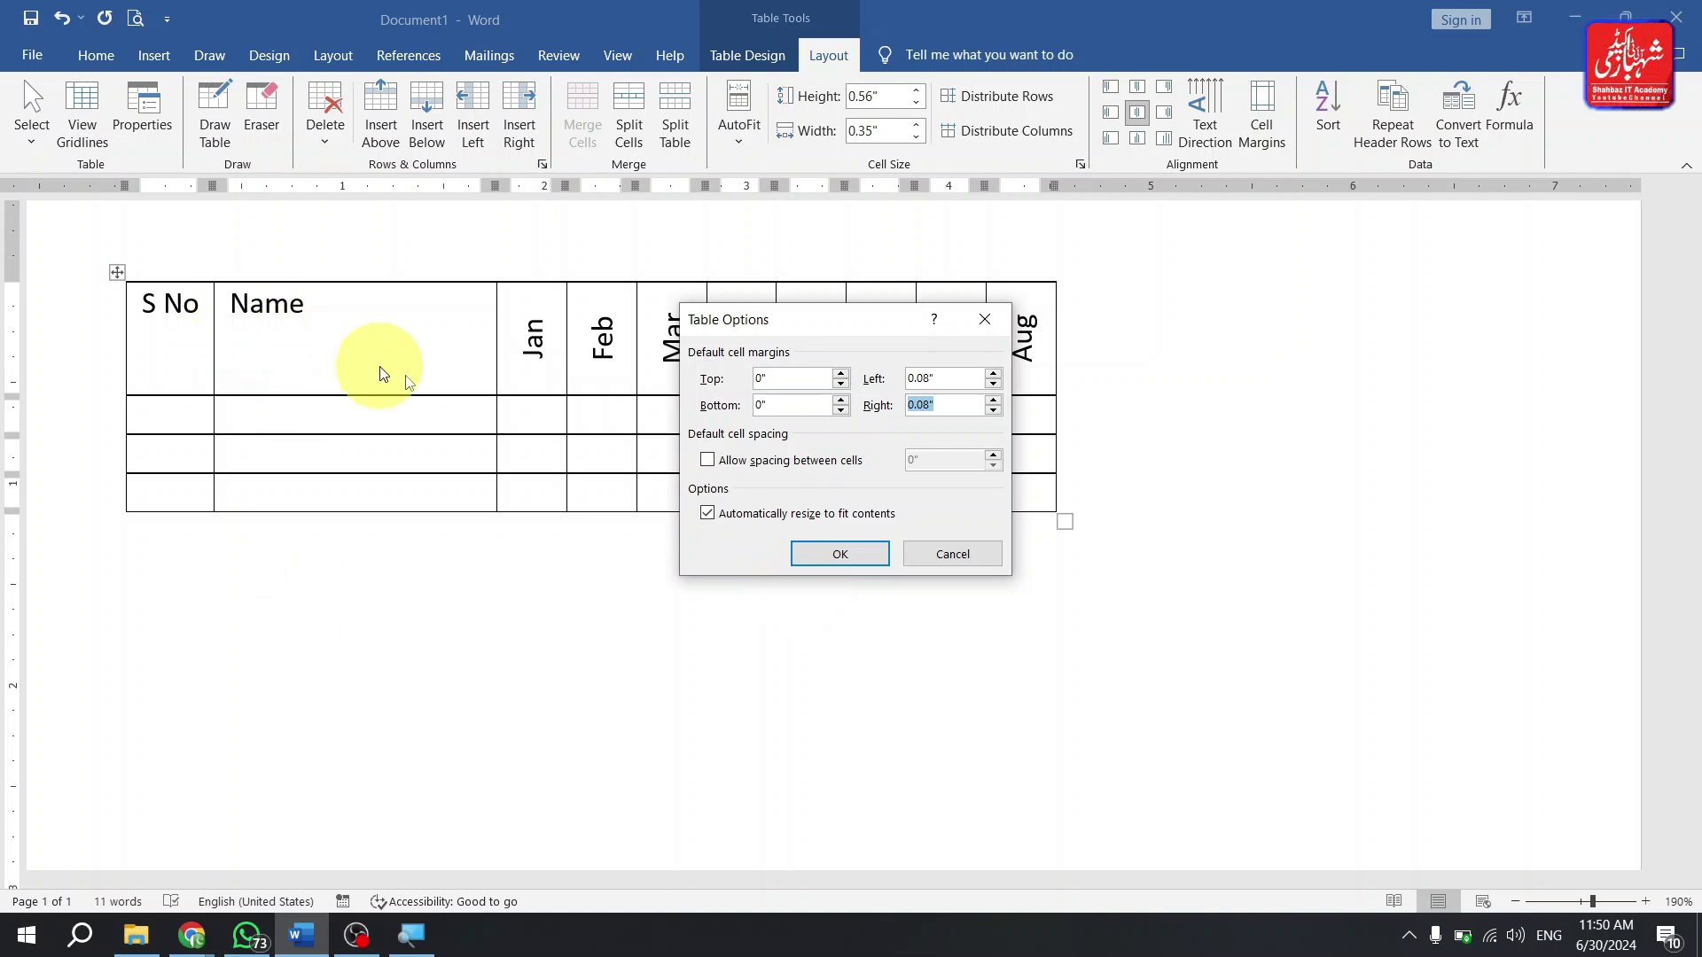
left_click(993, 385)
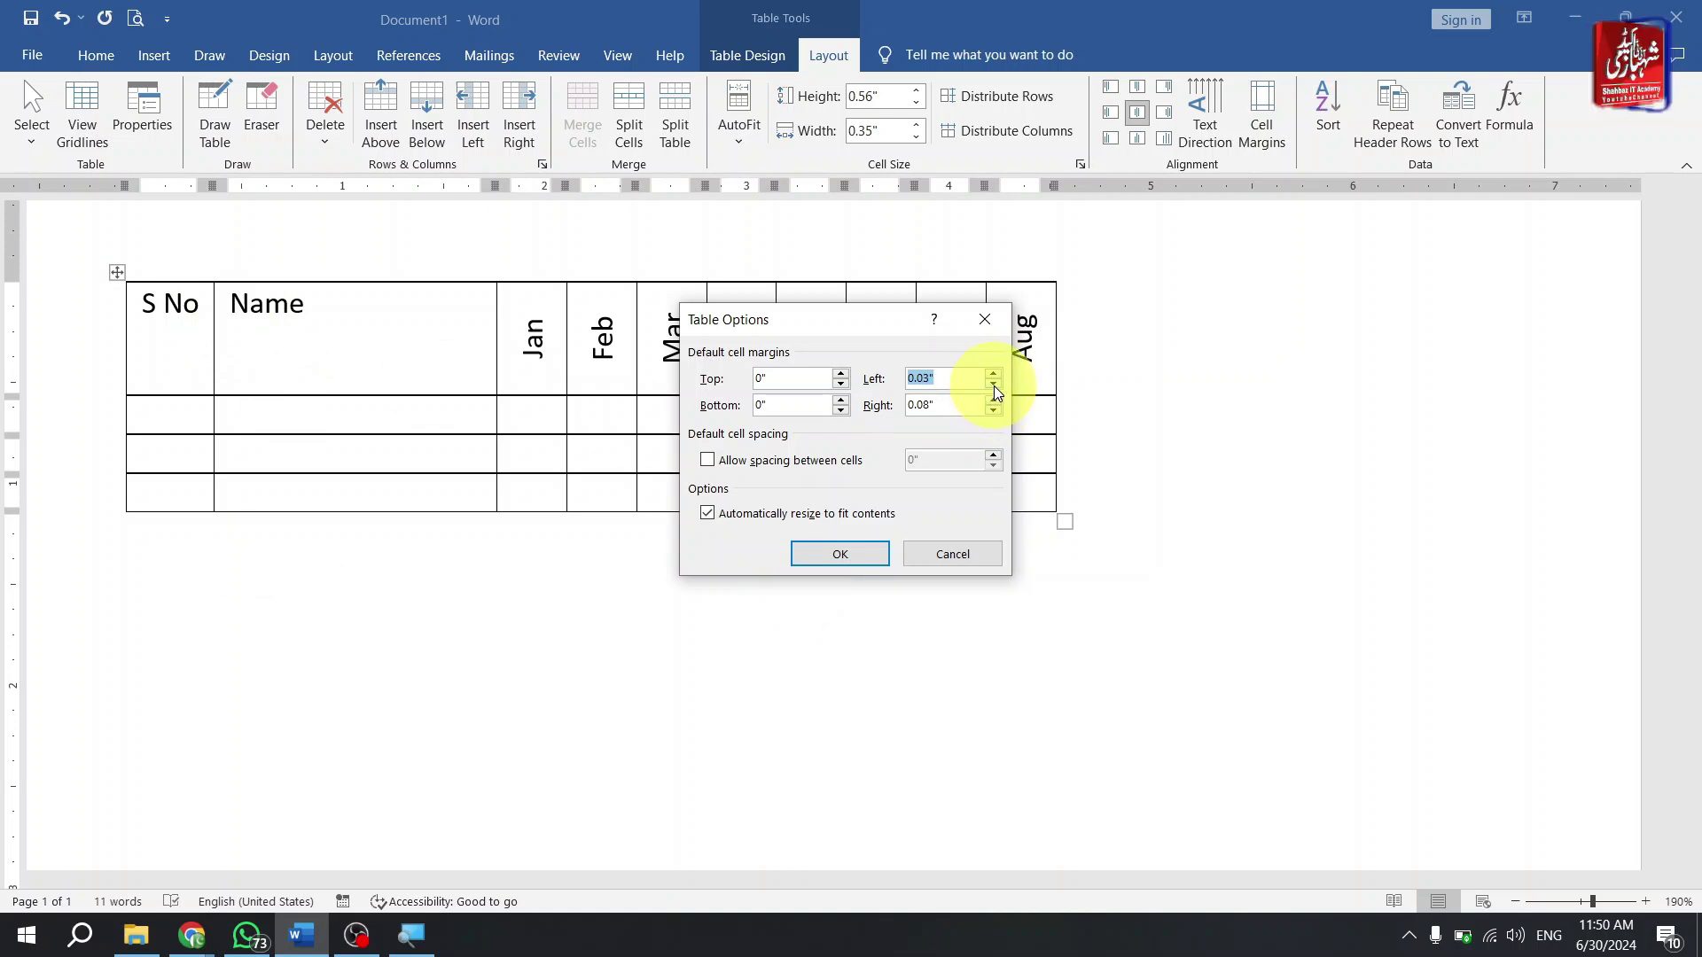
left_click(994, 391)
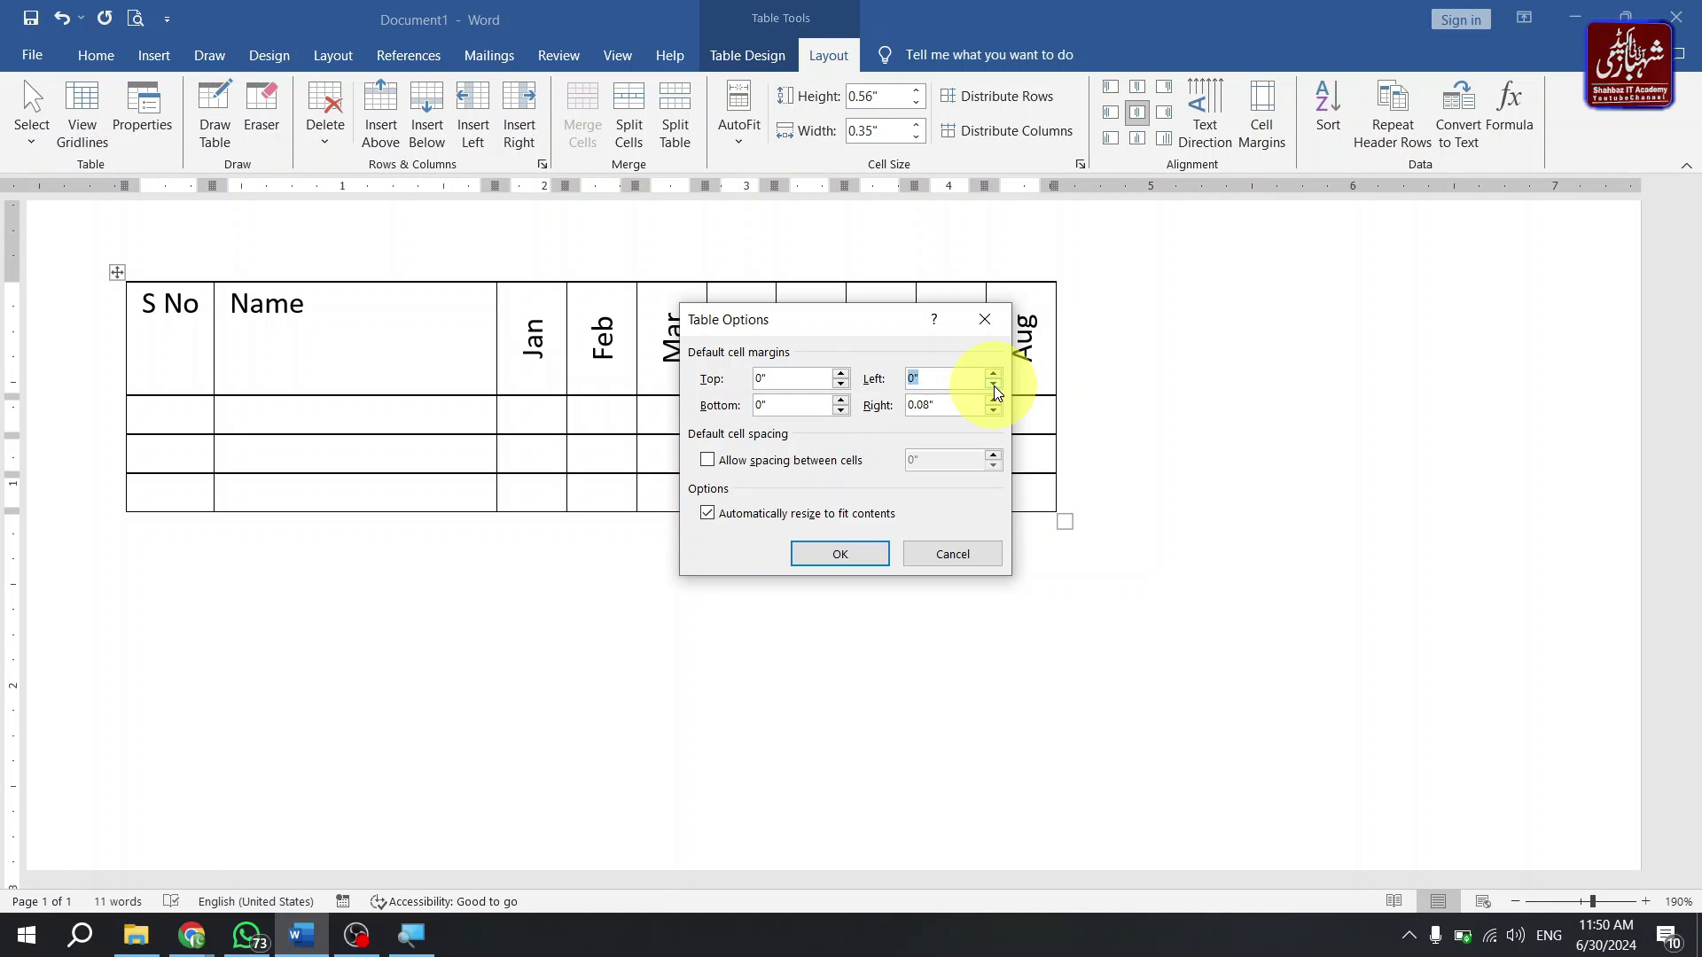
left_click(840, 555)
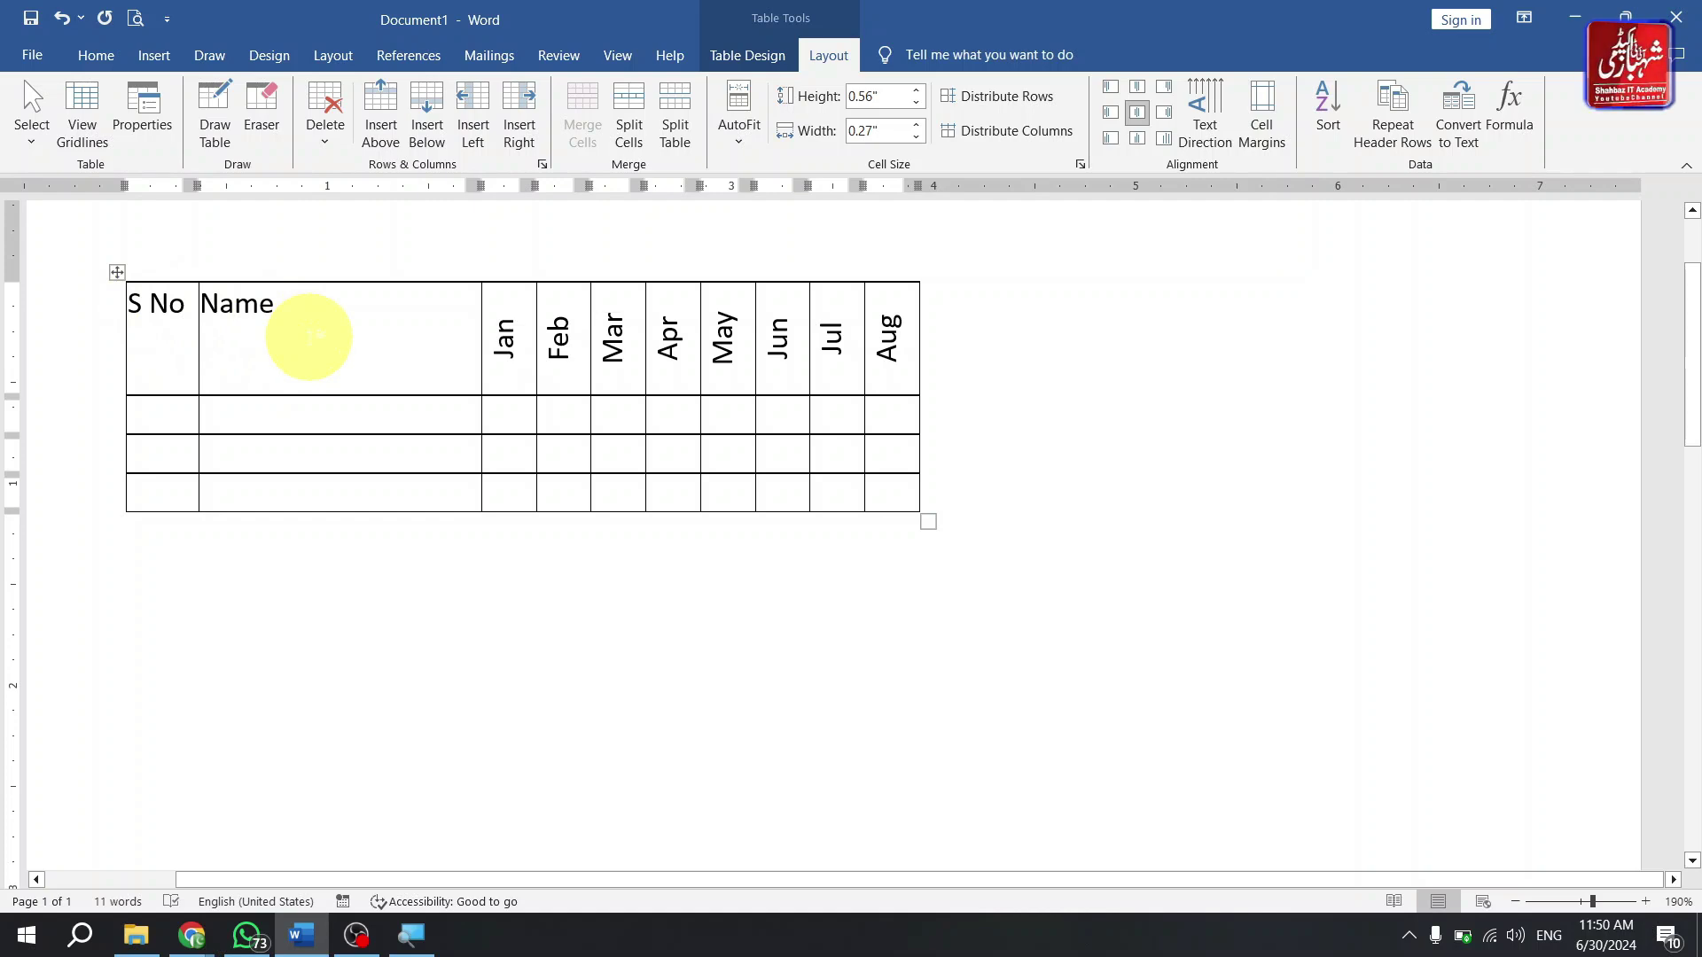
- Undo the cell margin change and the shortening of the March header
scroll(373, 355, "up", 3)
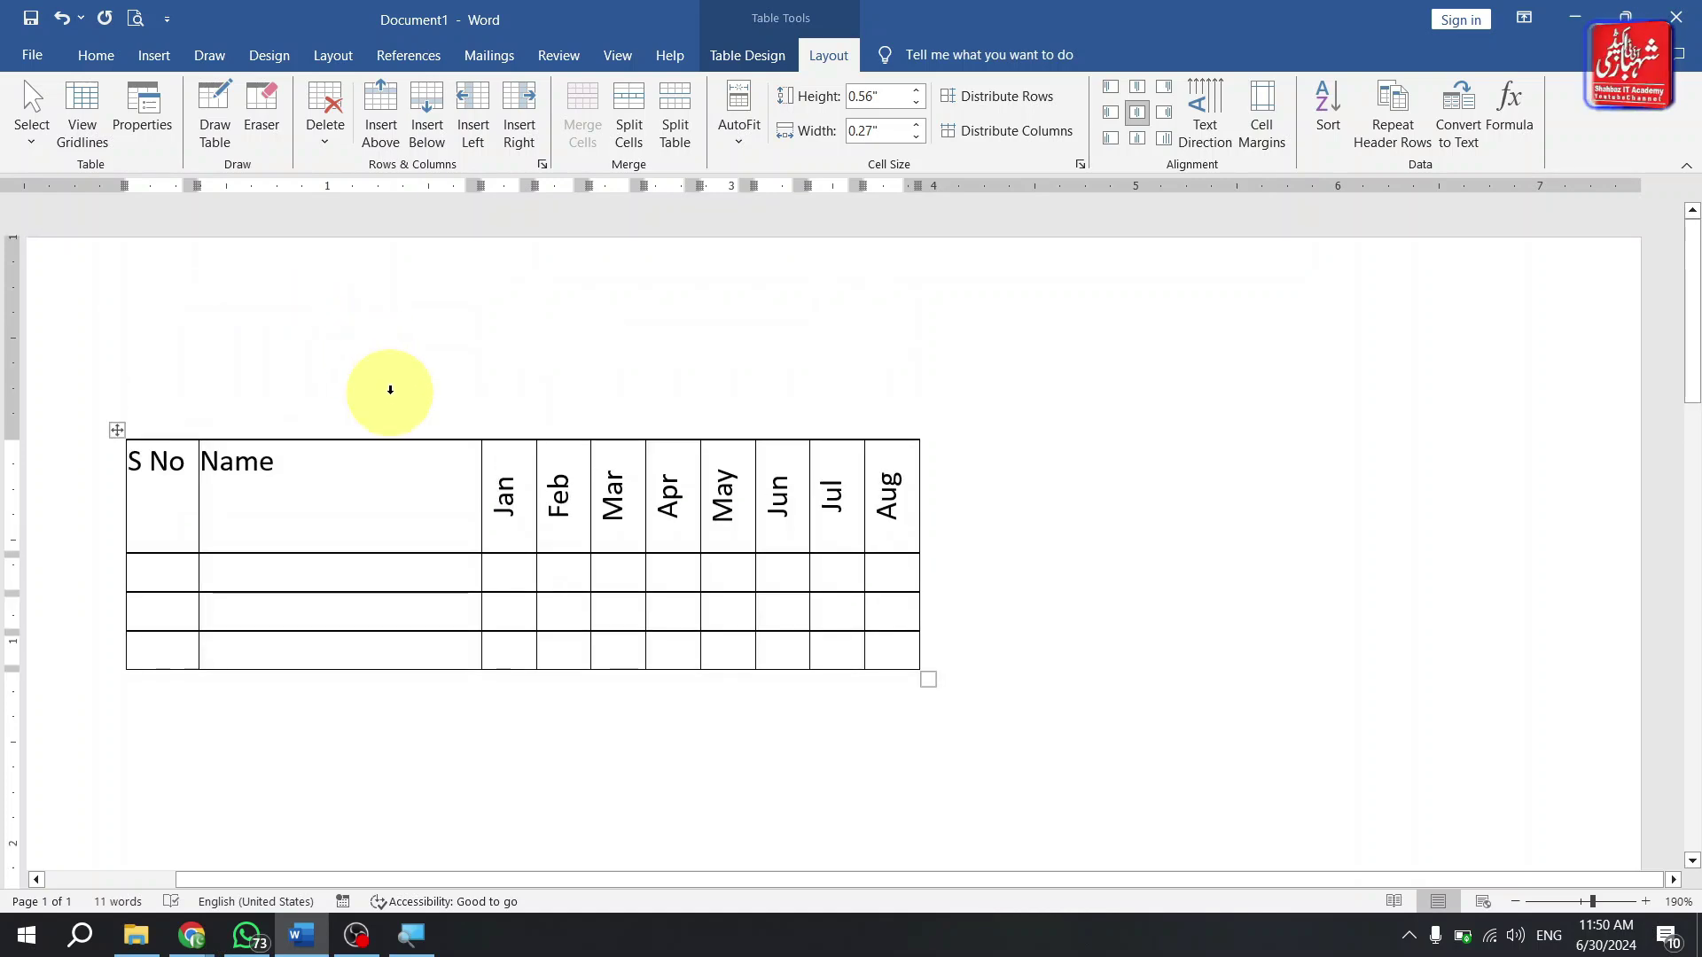
key("ctrl+z")
key("ctrl+z")
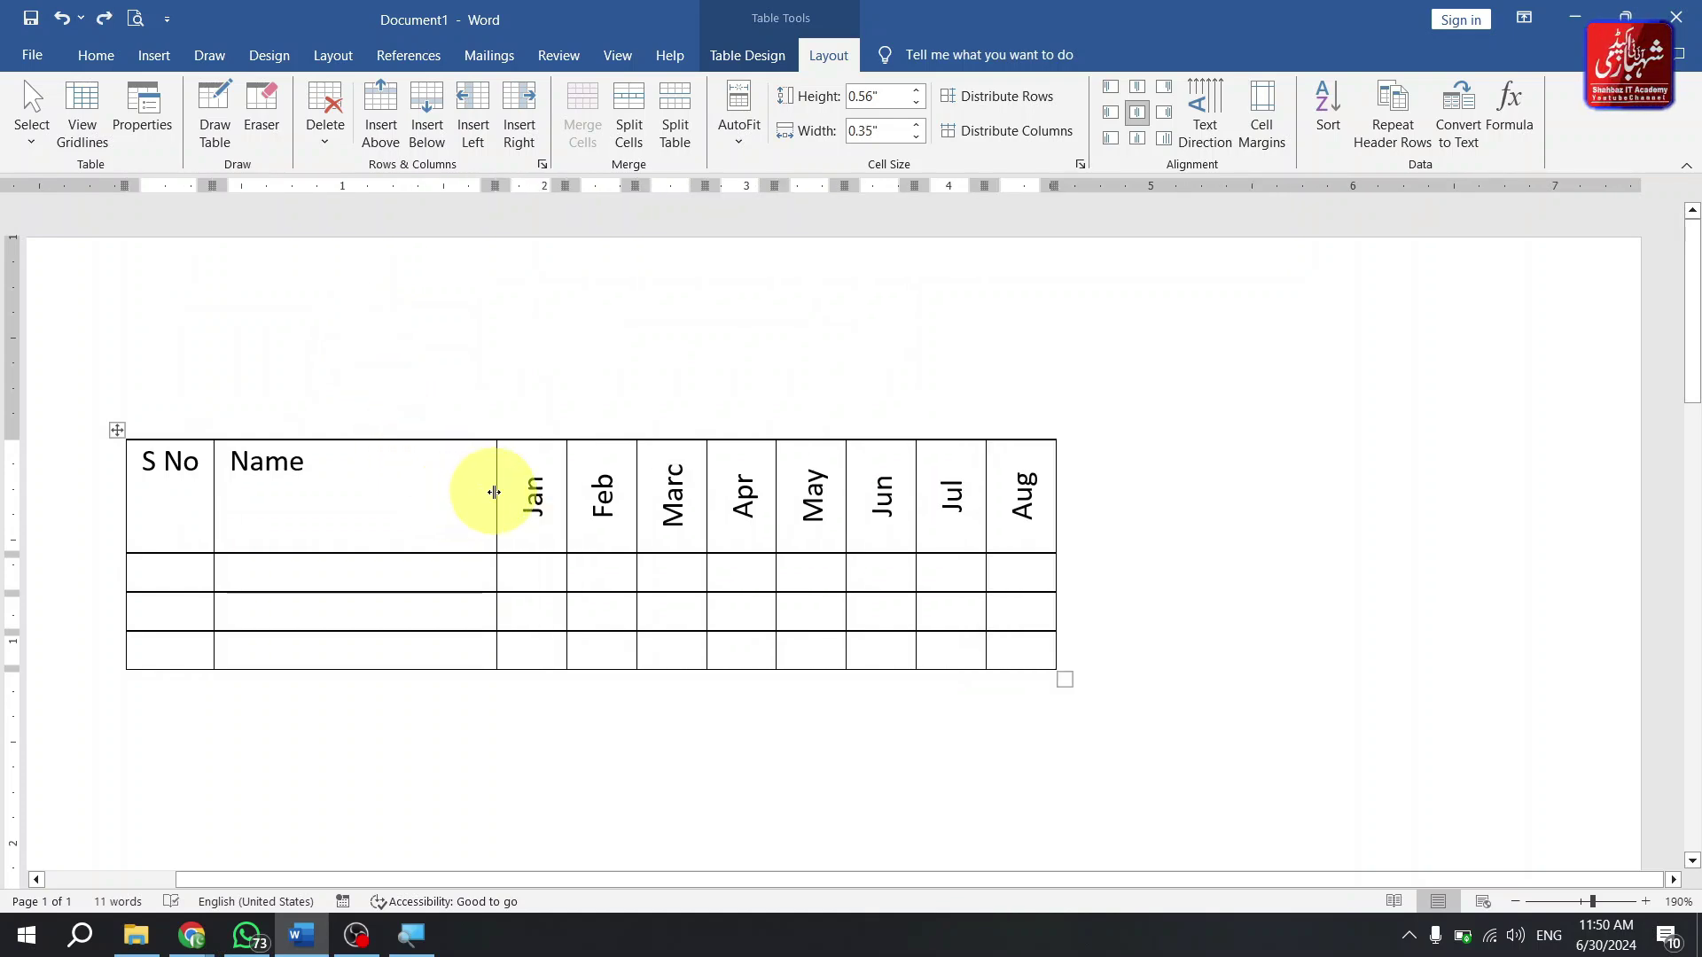
- Narrow the Name column to the width of its header by moving its border with Jan, and try to narrow it further
left_click_drag(494, 486, 296, 490)
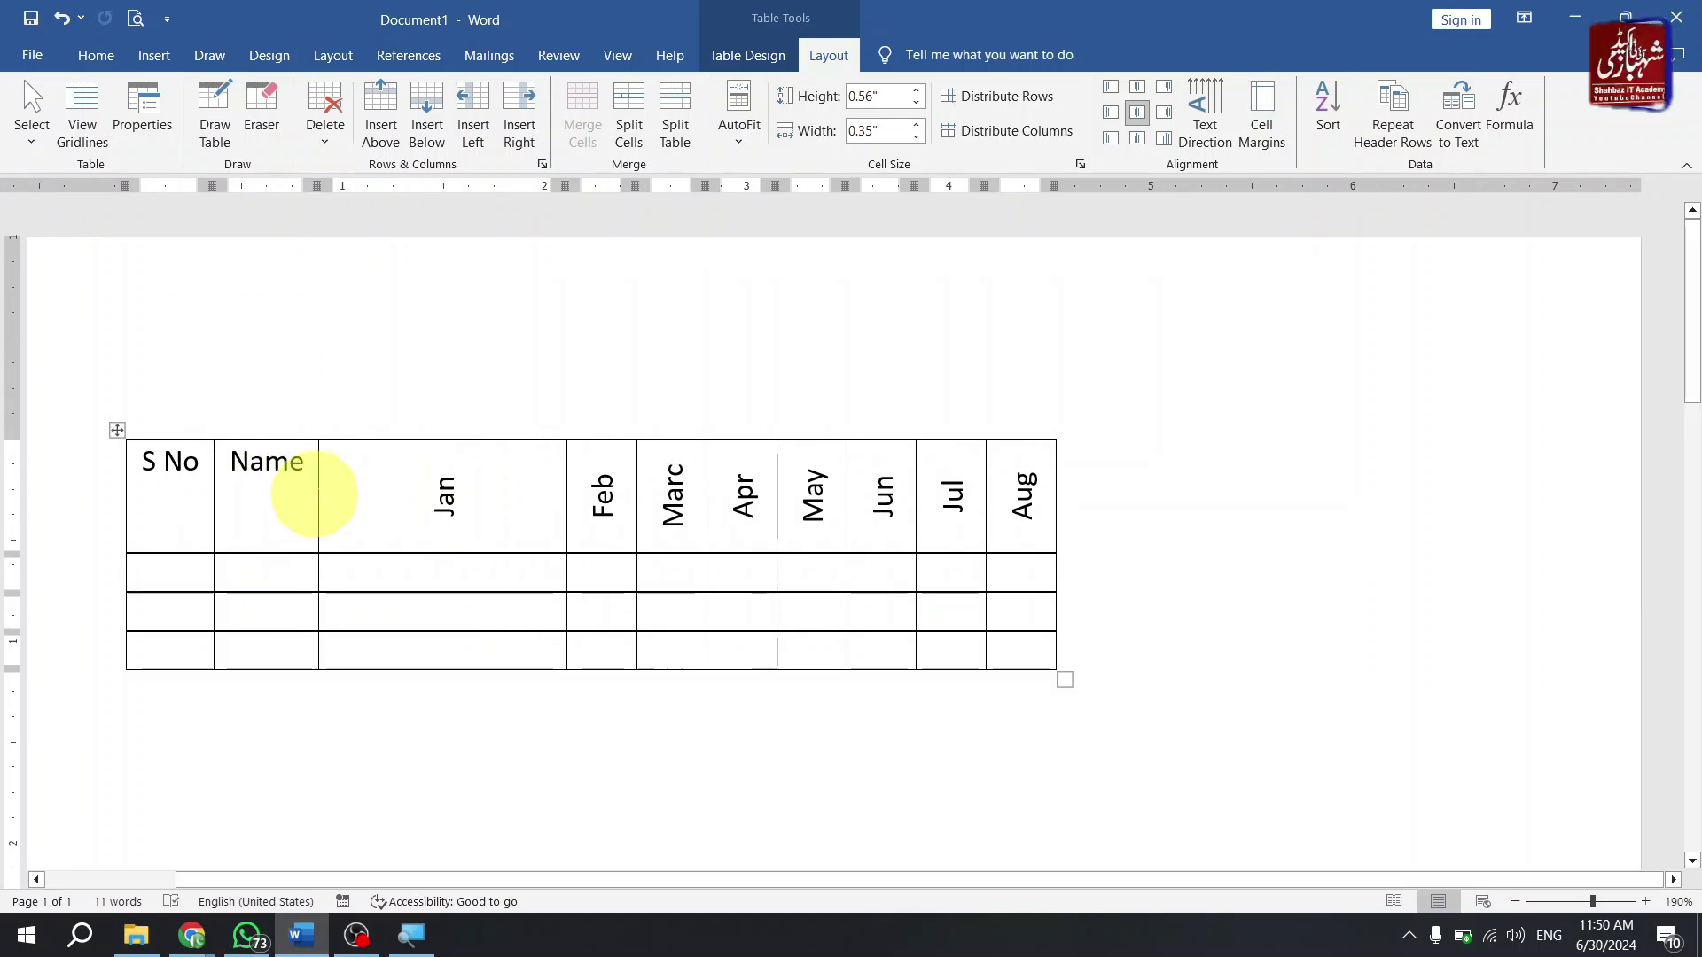
left_click(330, 496)
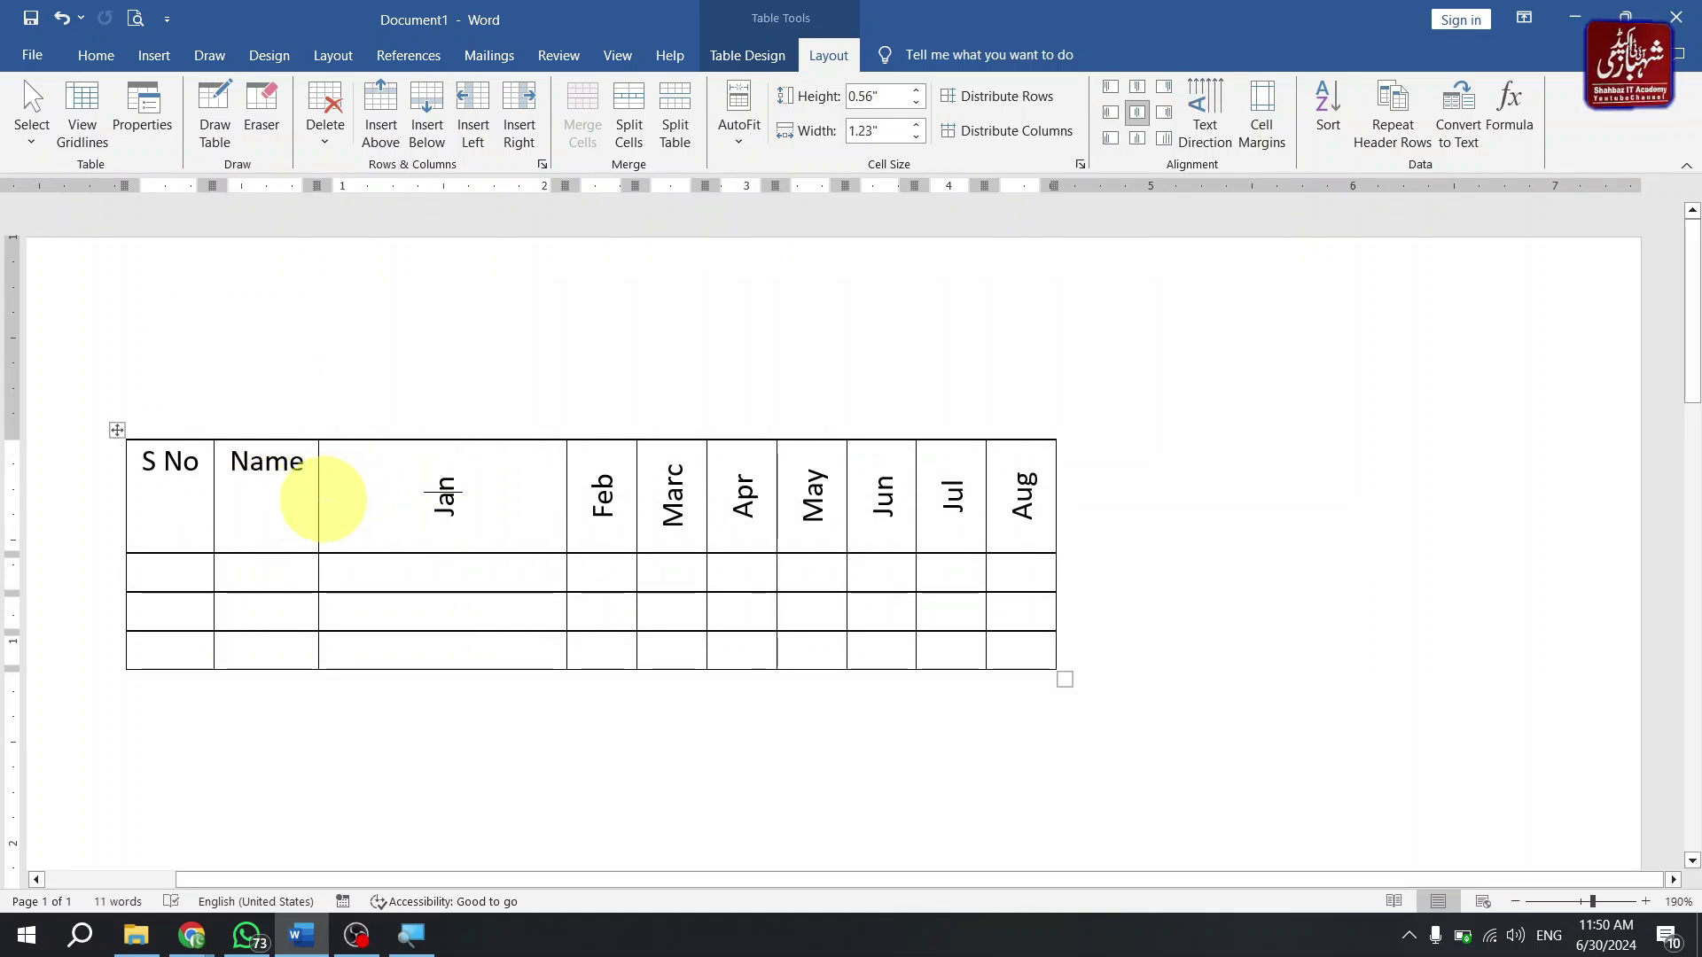
left_click_drag(316, 500, 299, 500)
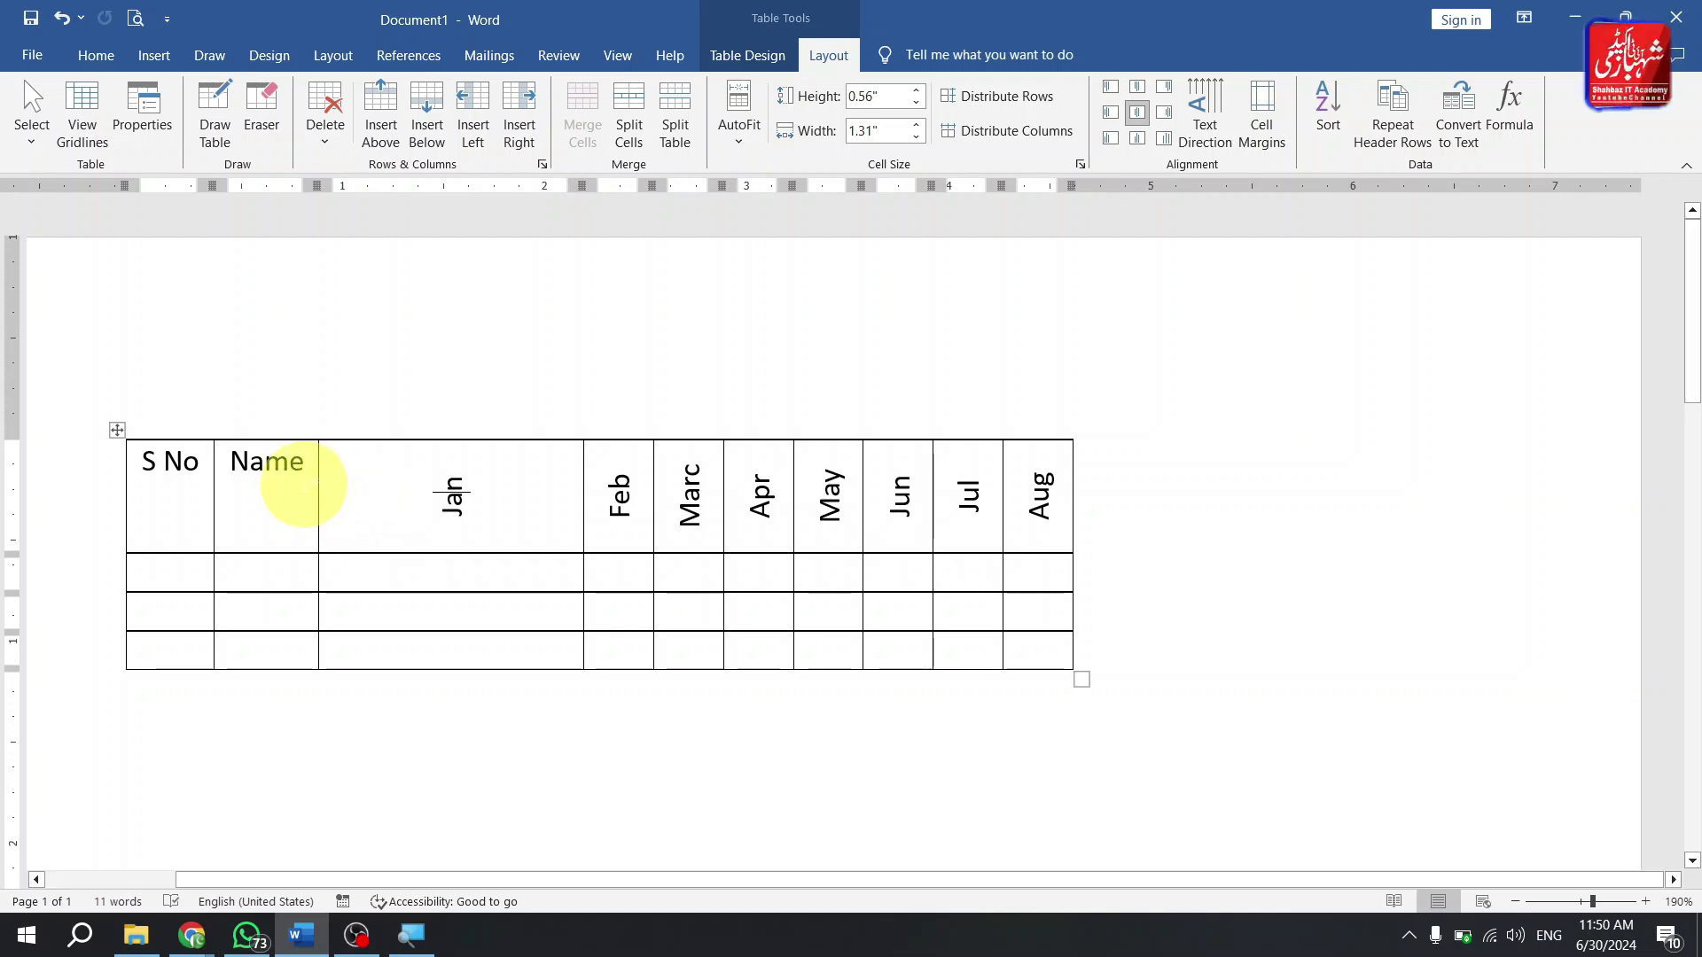
left_click_drag(312, 481, 142, 488)
left_click(337, 454)
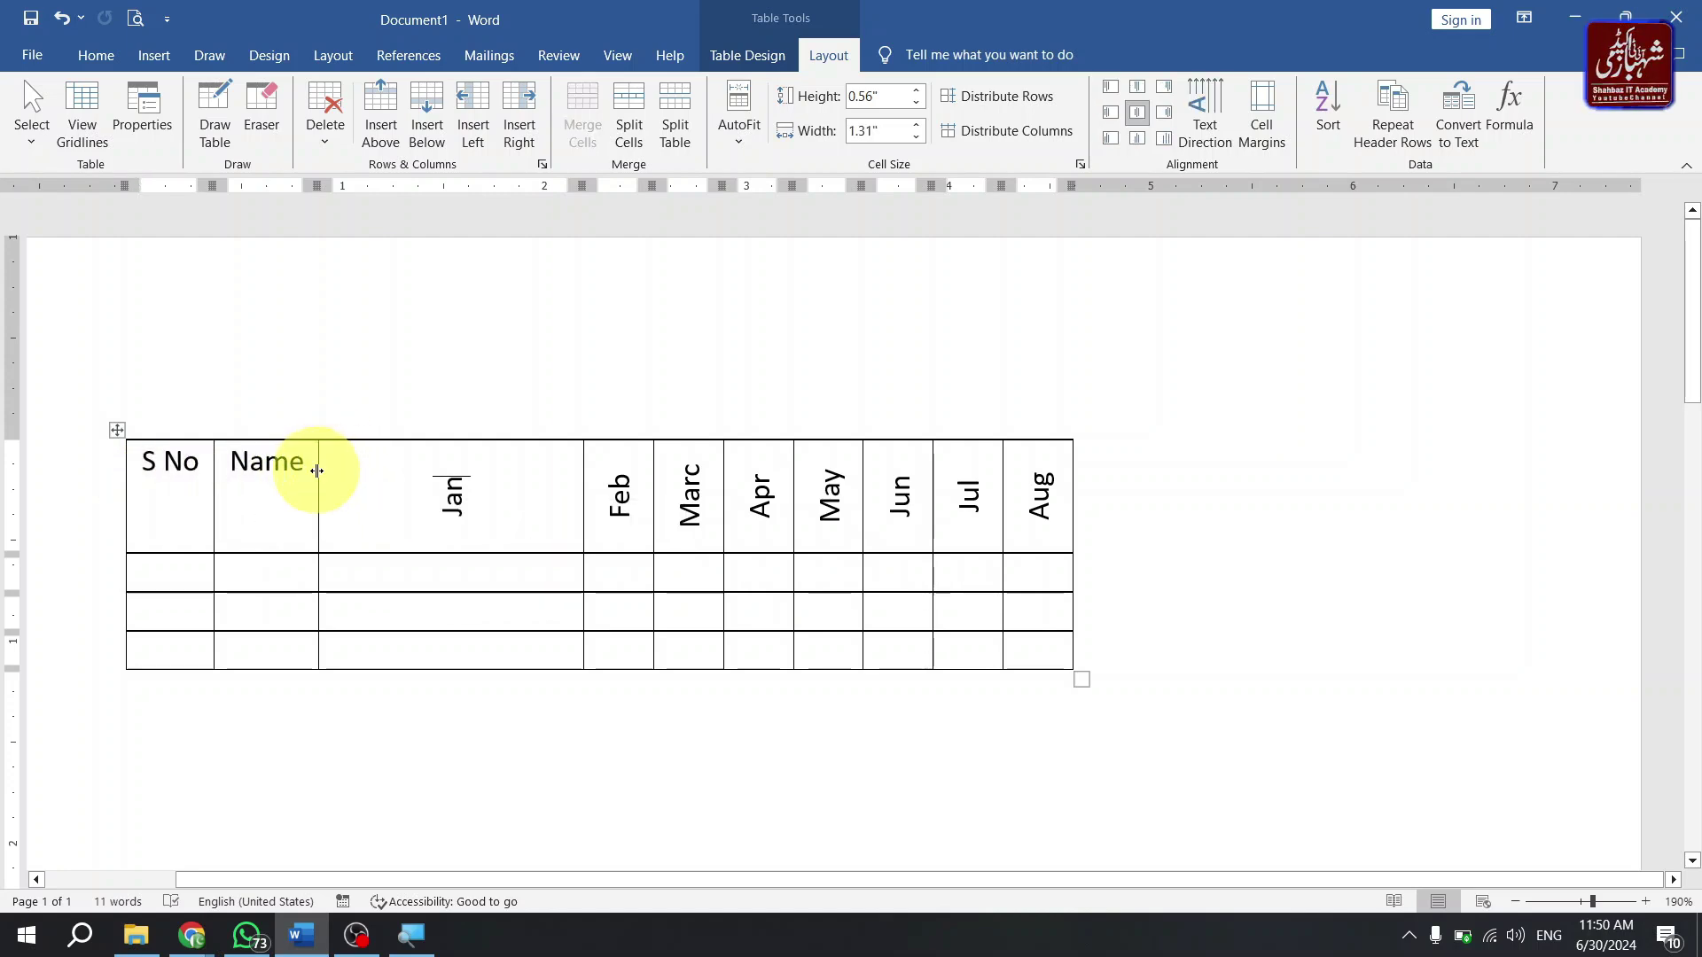
- Move the border between Name and Jan once more to try to narrow the Name column
left_click_drag(311, 471, 263, 469)
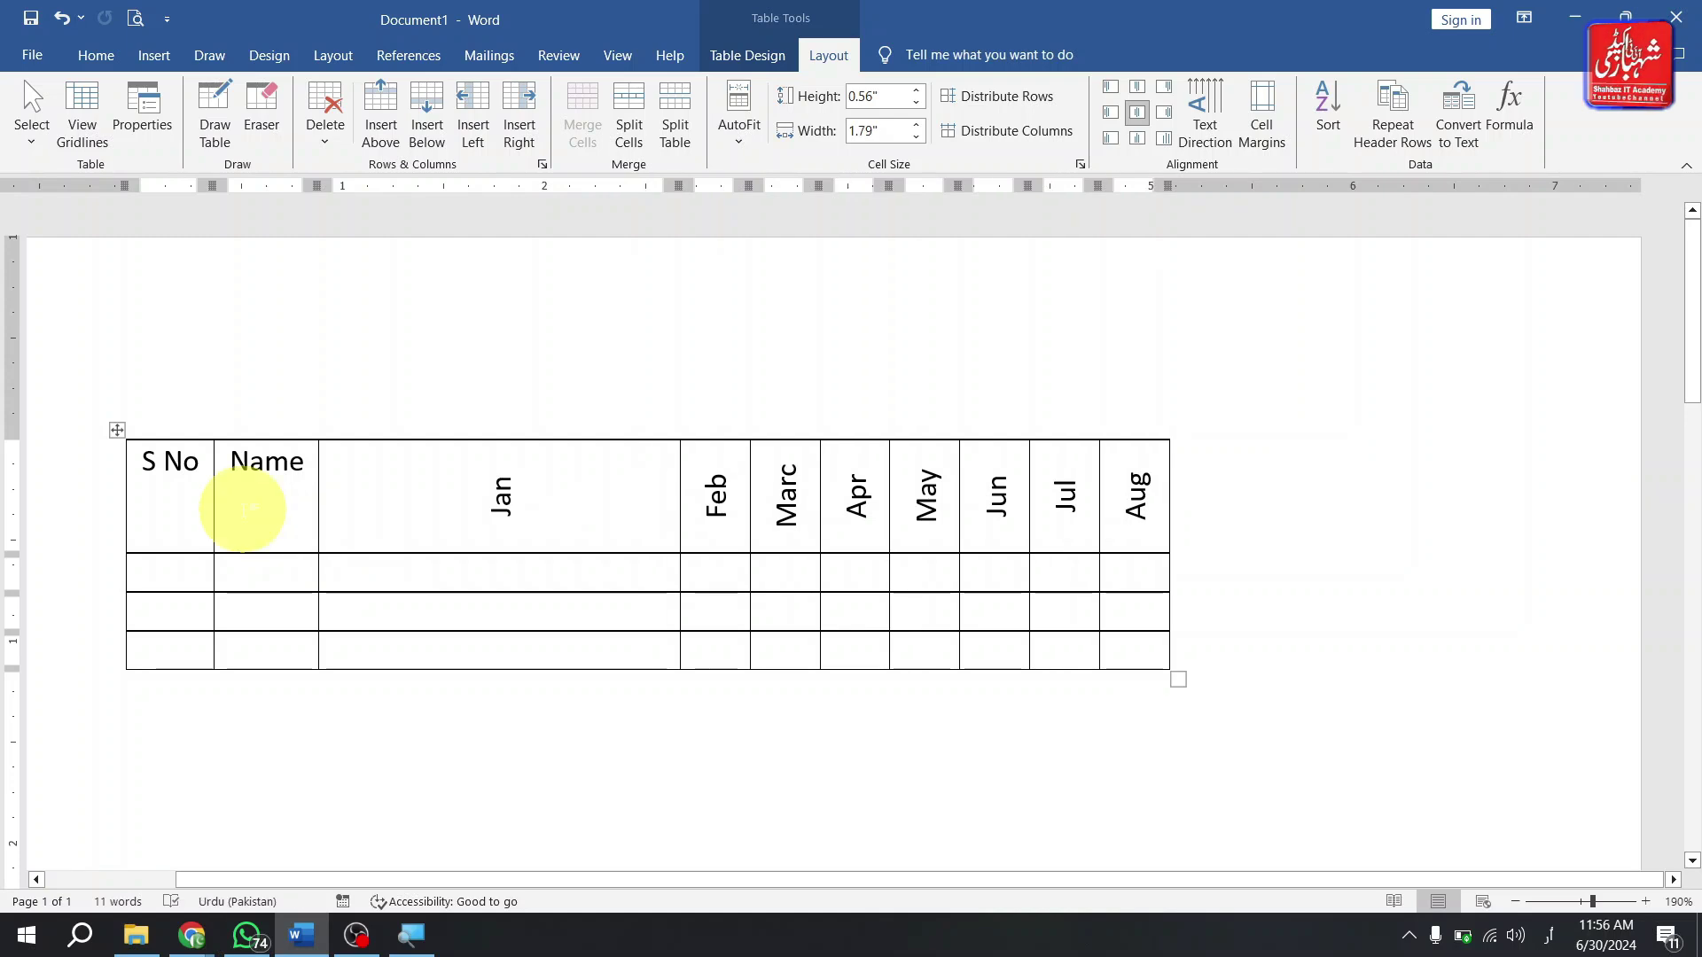
- Review the table's default cell margins and spacing in the cell margin options, and close them without applying
left_click(245, 502)
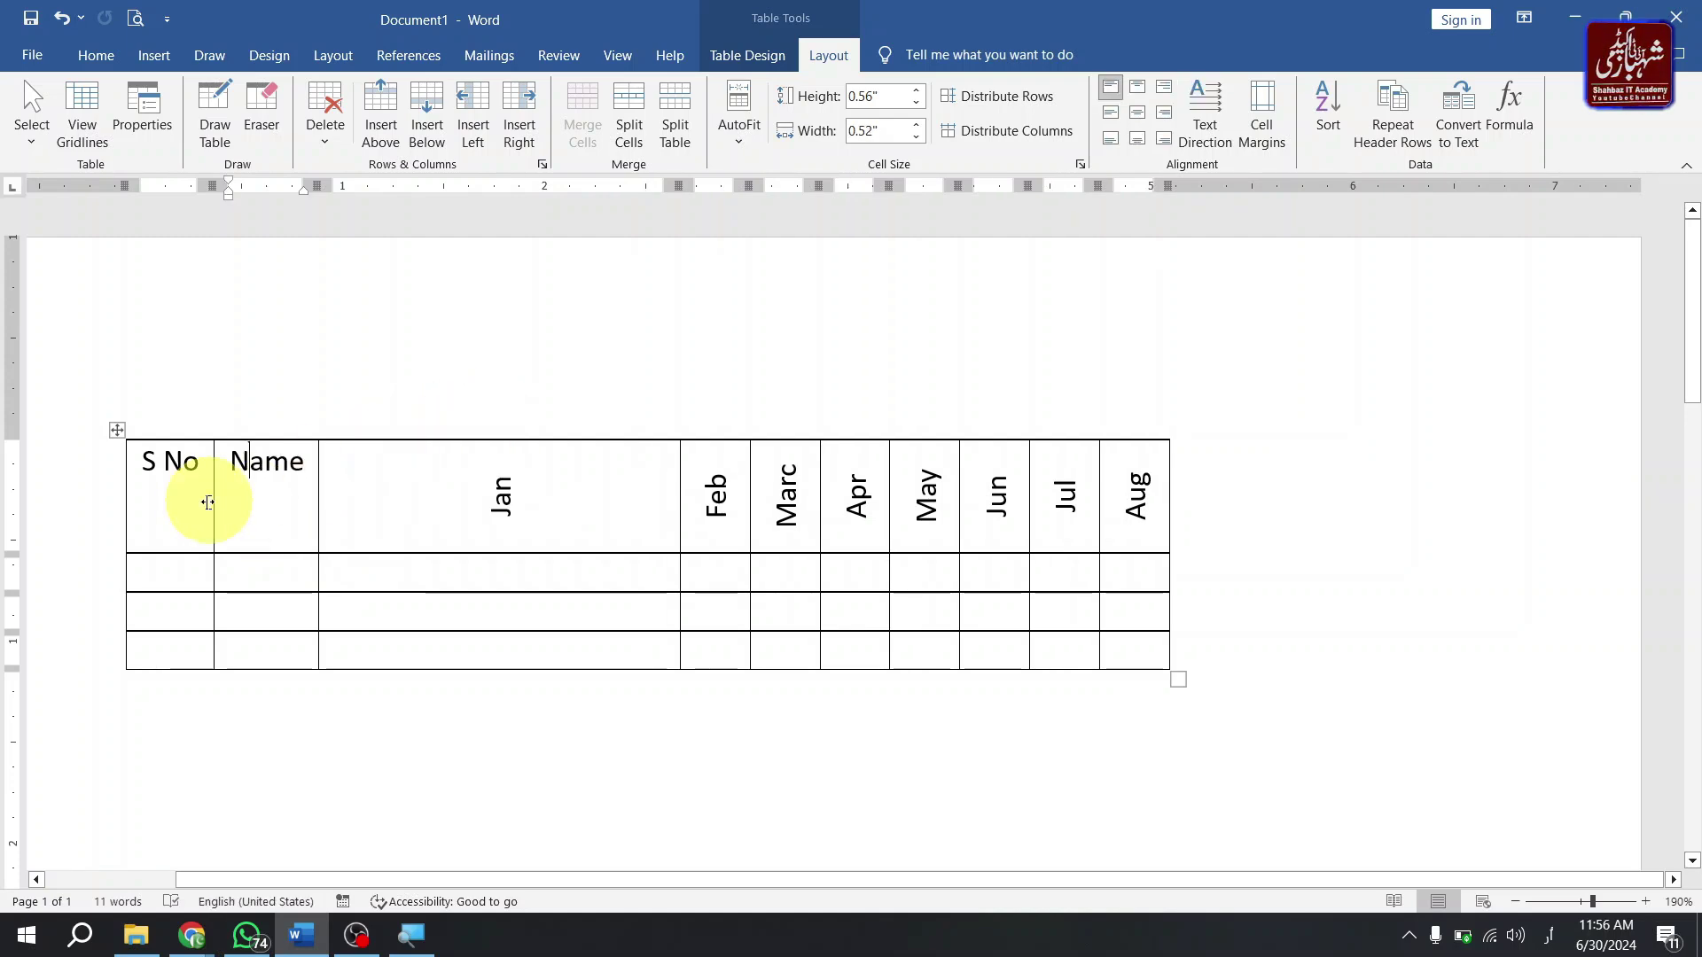
left_click(1253, 140)
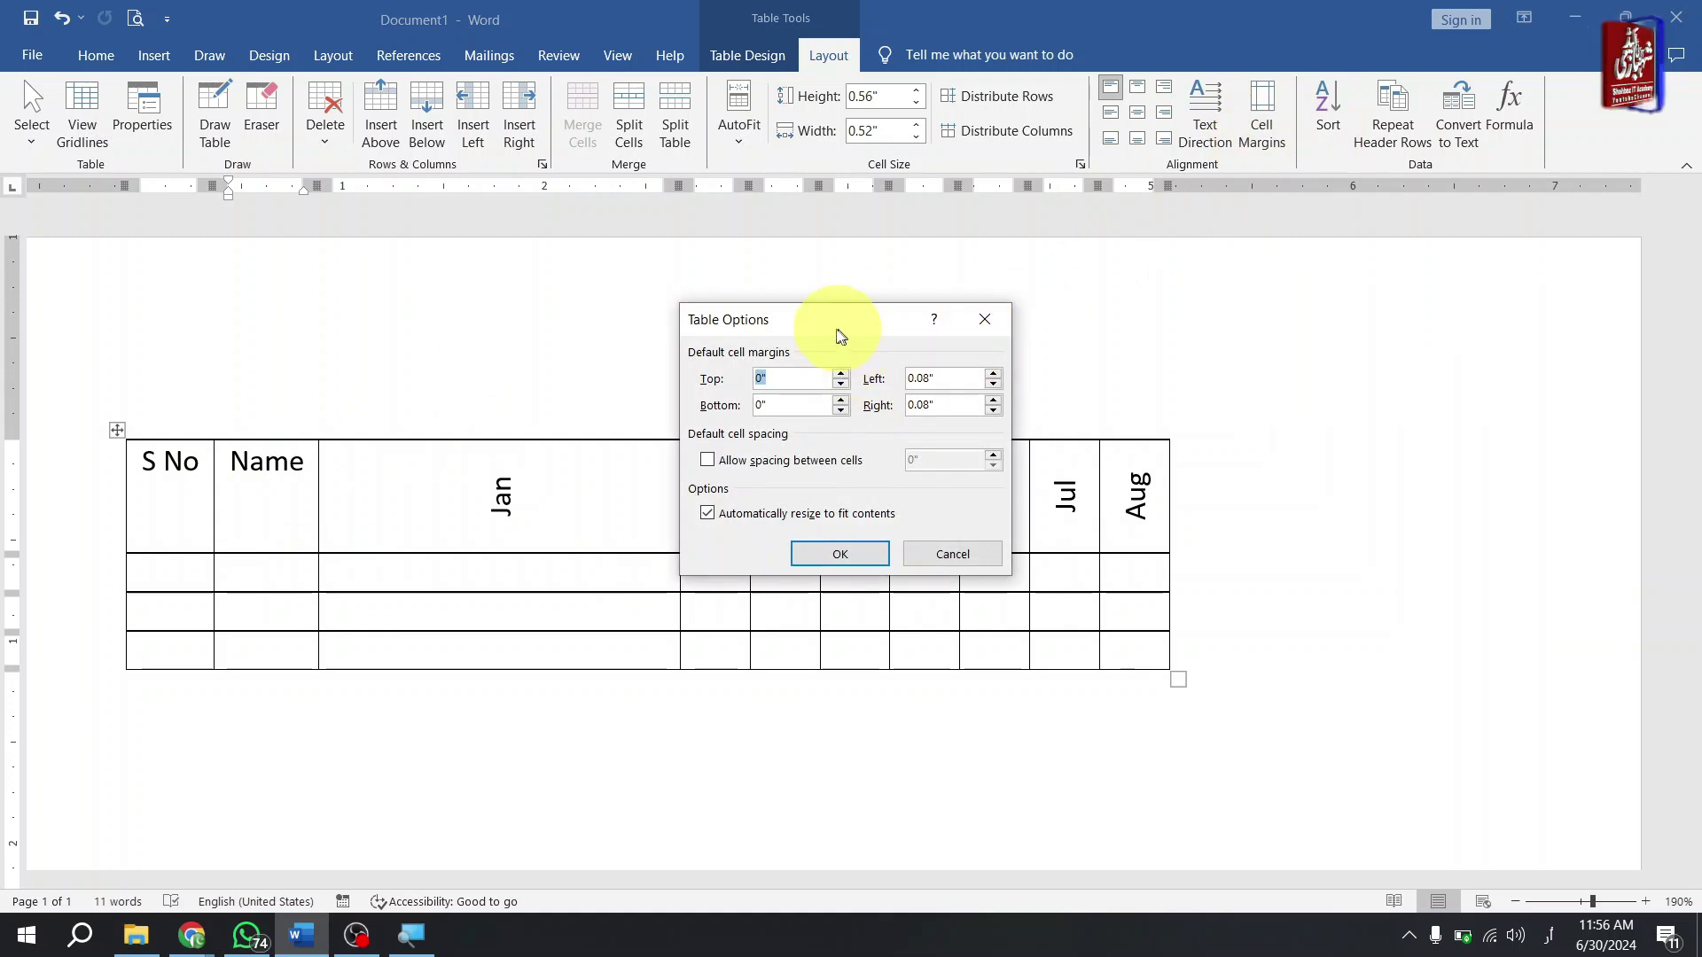
left_click_drag(840, 331, 793, 331)
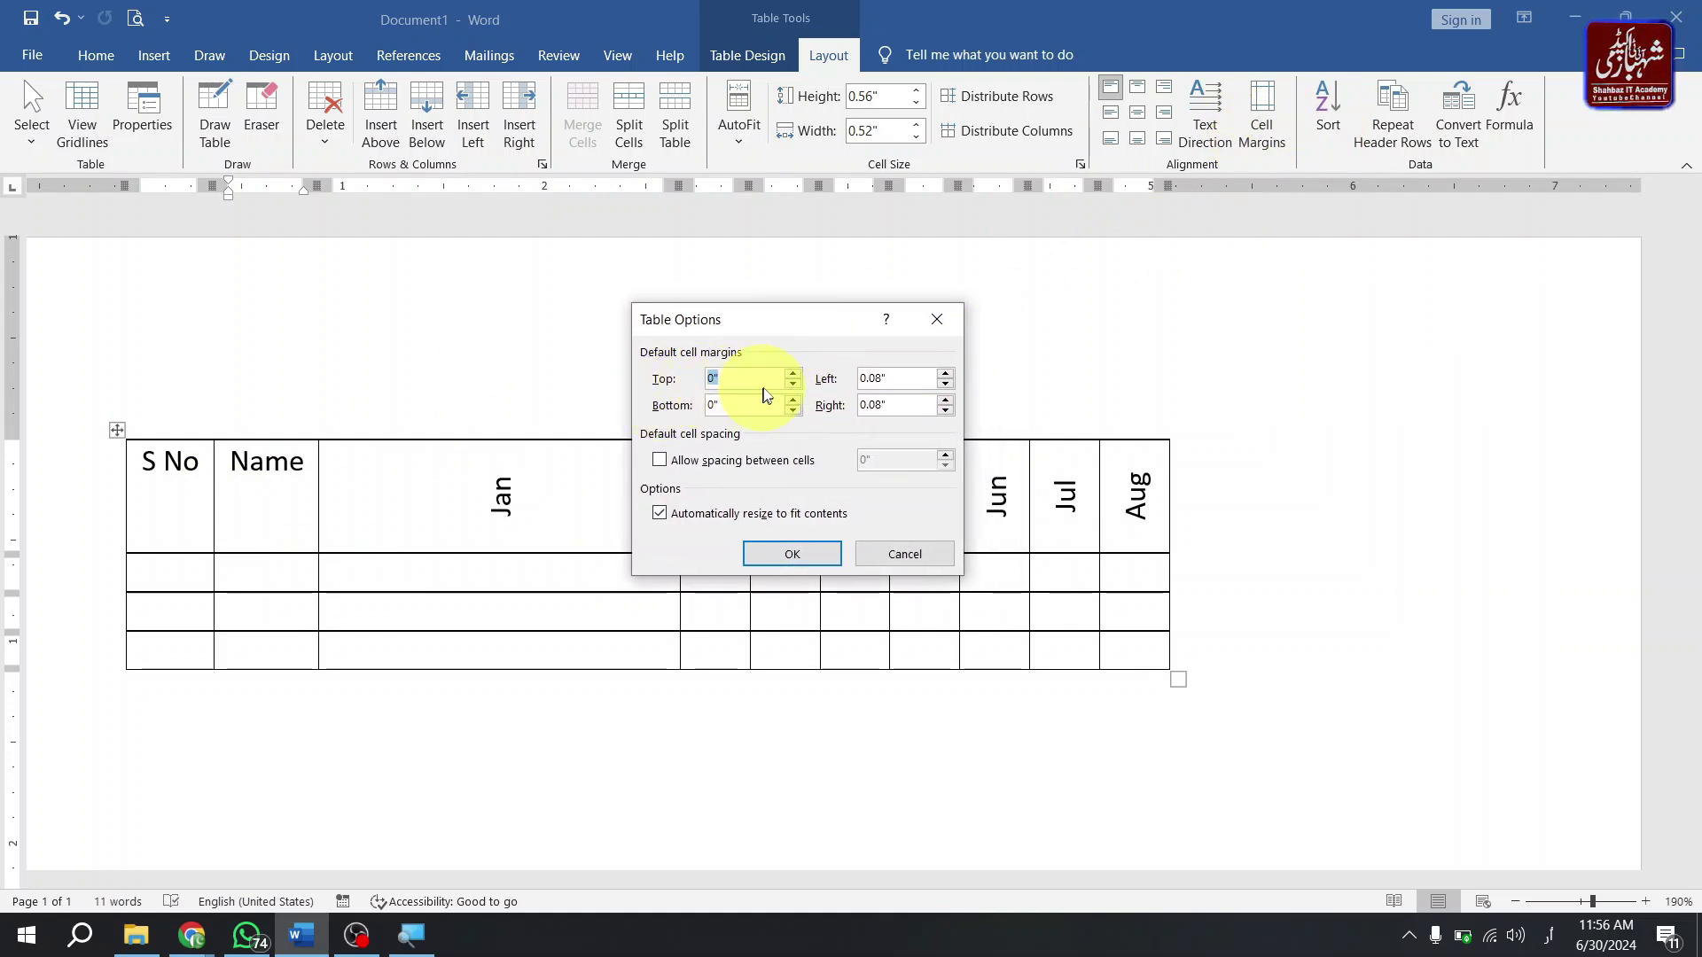
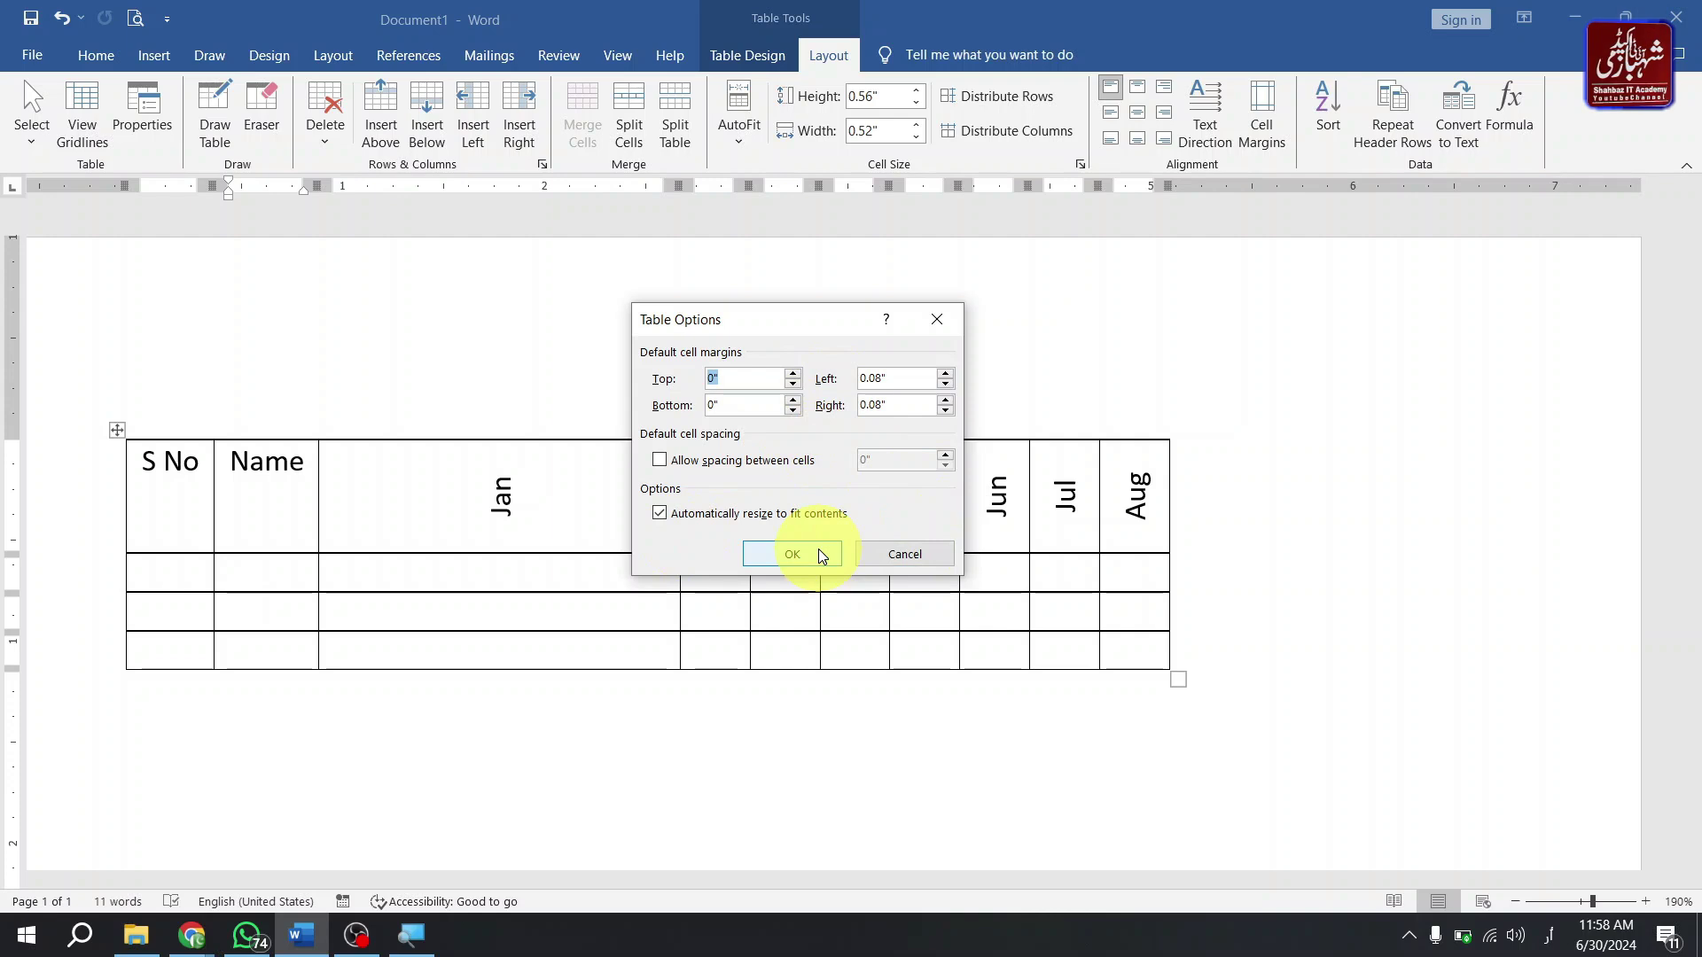
left_click(892, 549)
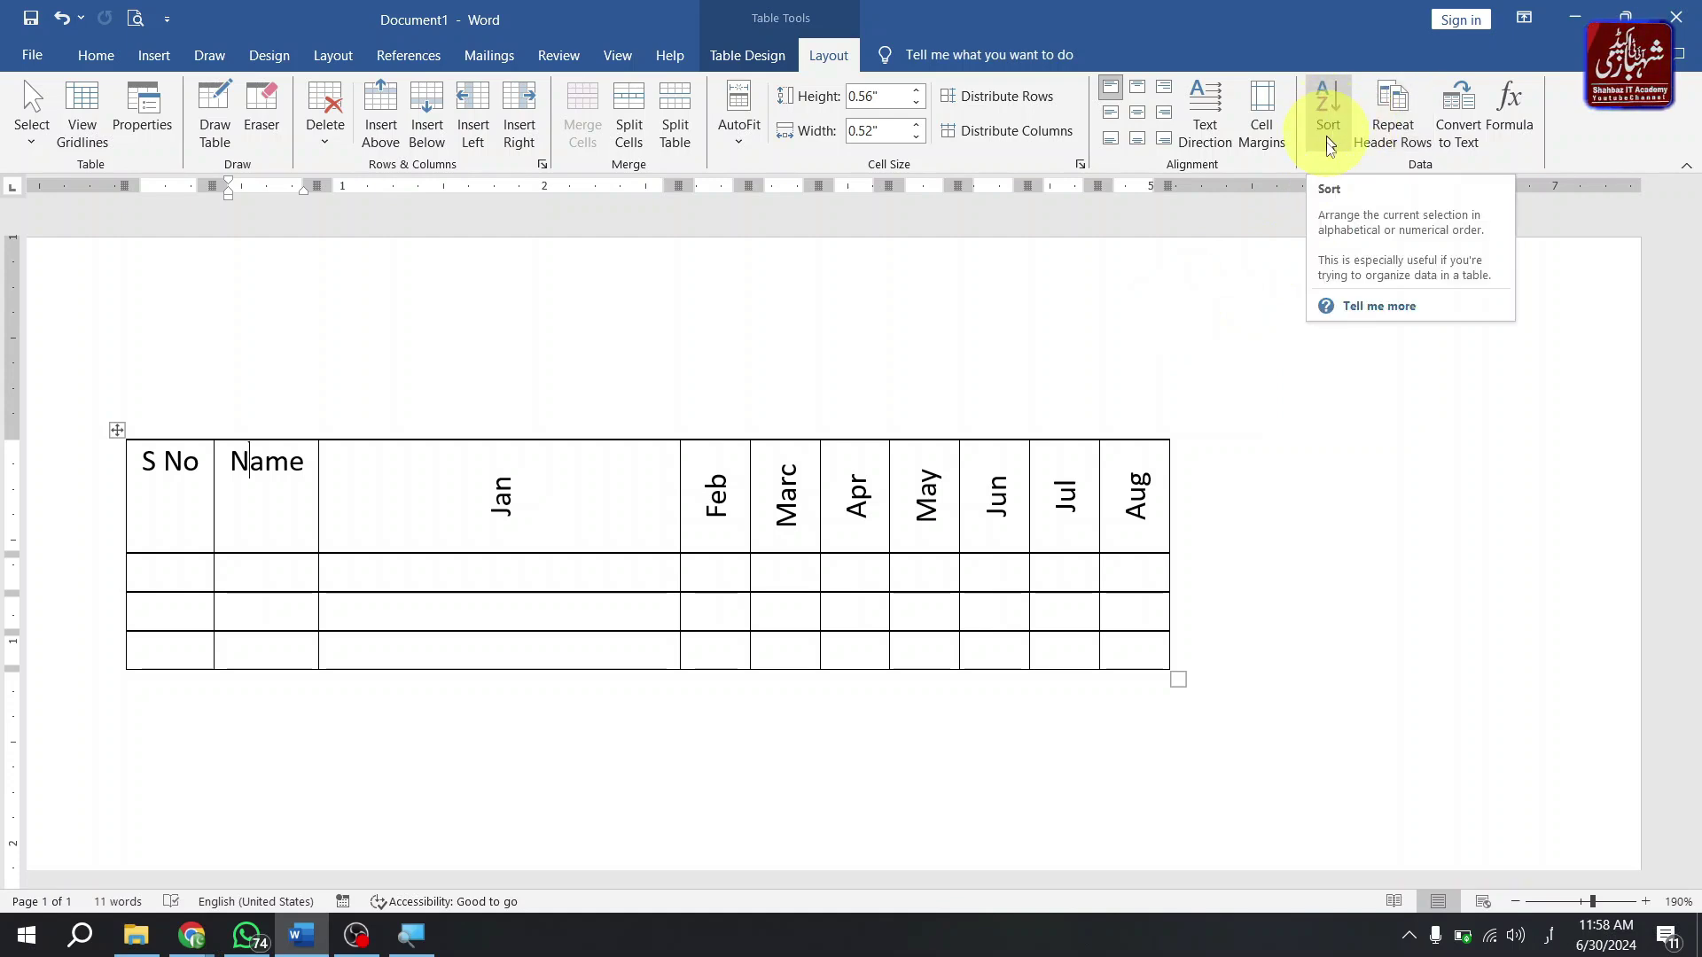
- Remove the stray Urdu text from the first cell below Name and switch the keyboard language to English
left_click(532, 556)
key("Left")
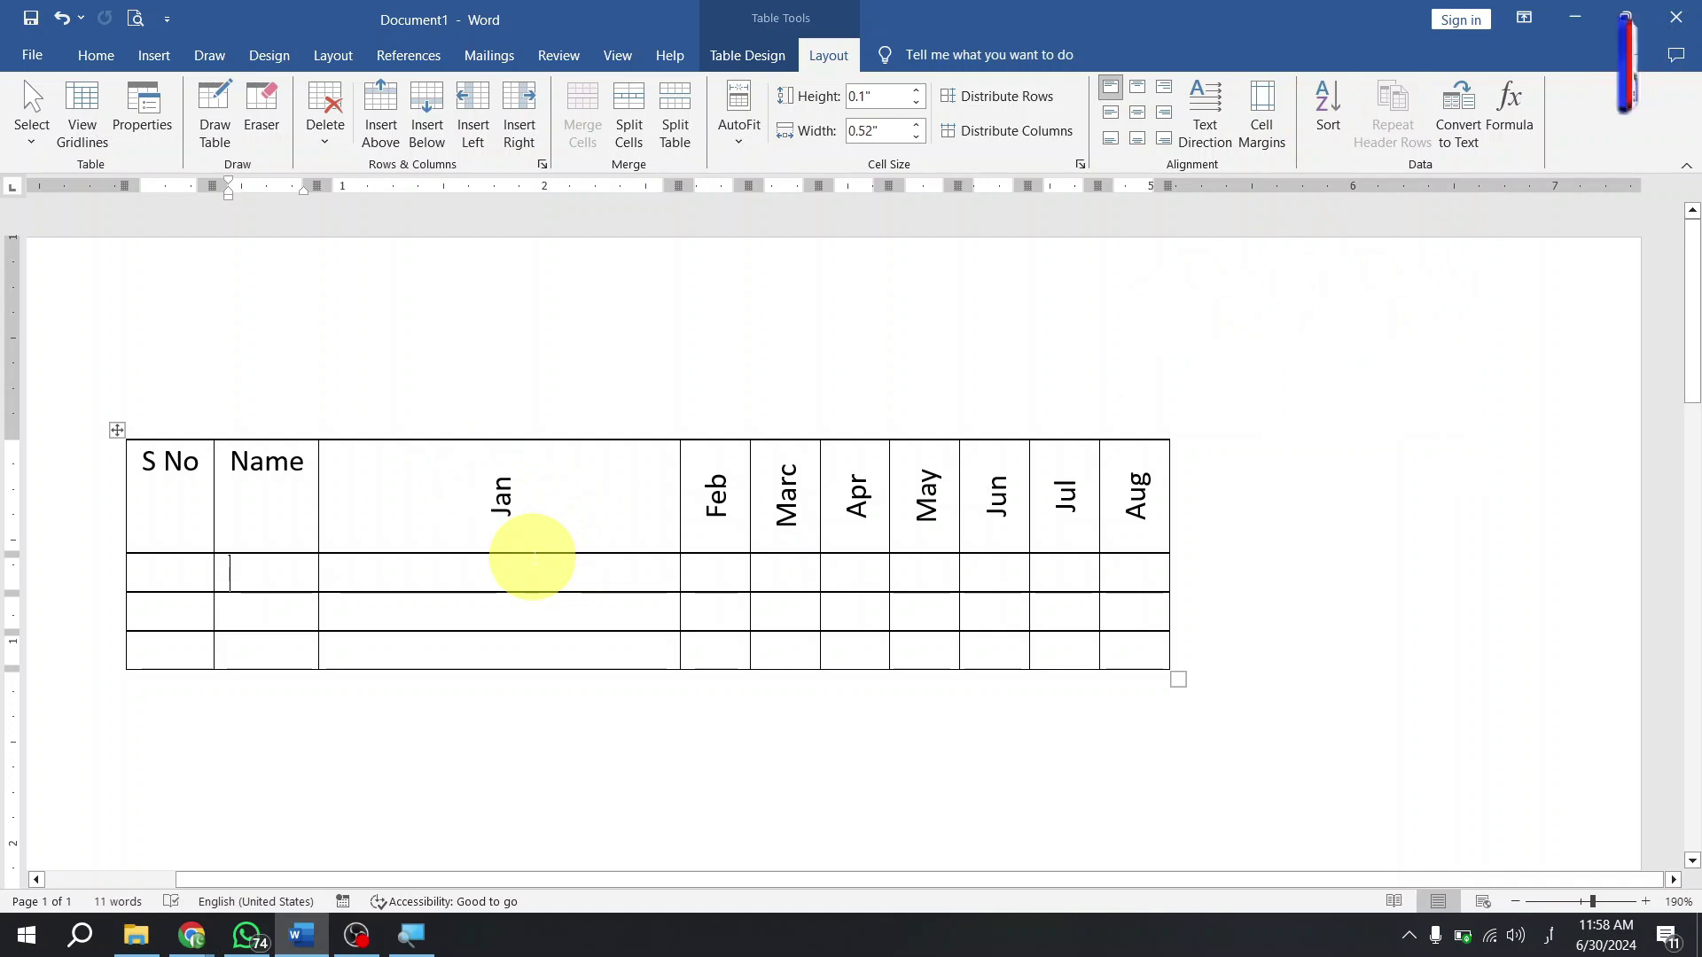
type("معر")
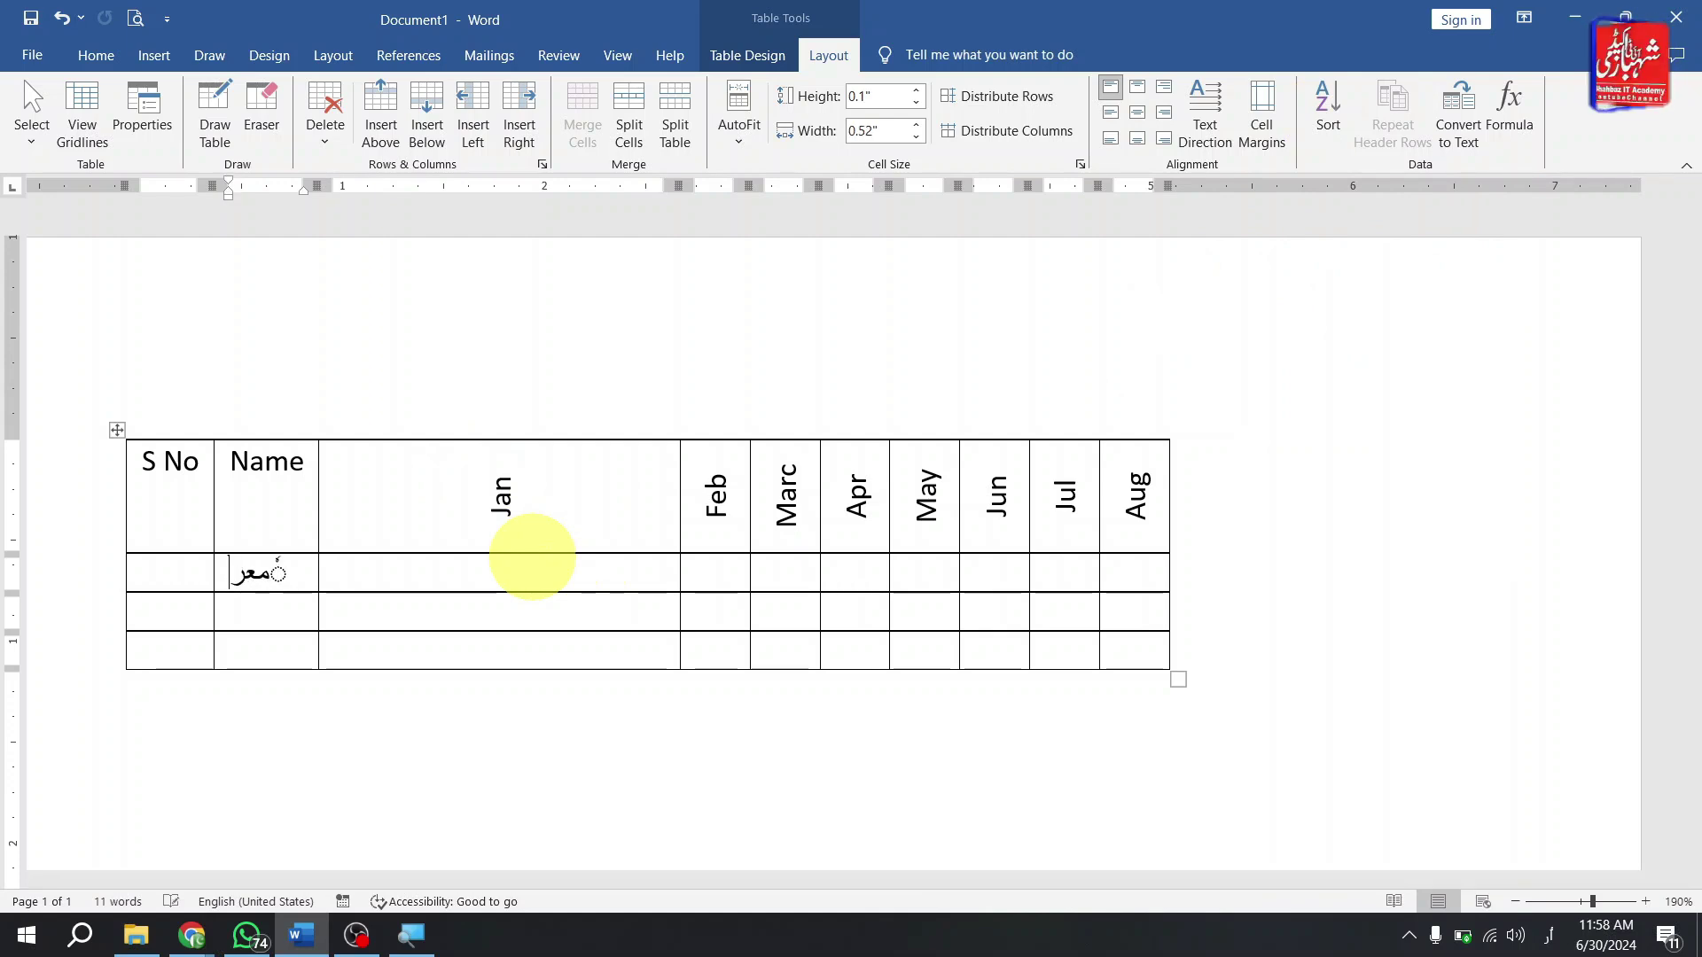
key("Return")
key("BackSpace")
key("BackSpace")
key("BackSpace")
key("BackSpace")
key("BackSpace")
key("alt+shift")
- Enter a person's first name in each of the three cells below Name, repeating the name in the last cell
type("Umer")
key("Down")
type("Fahad")
key("Down")
type("A")
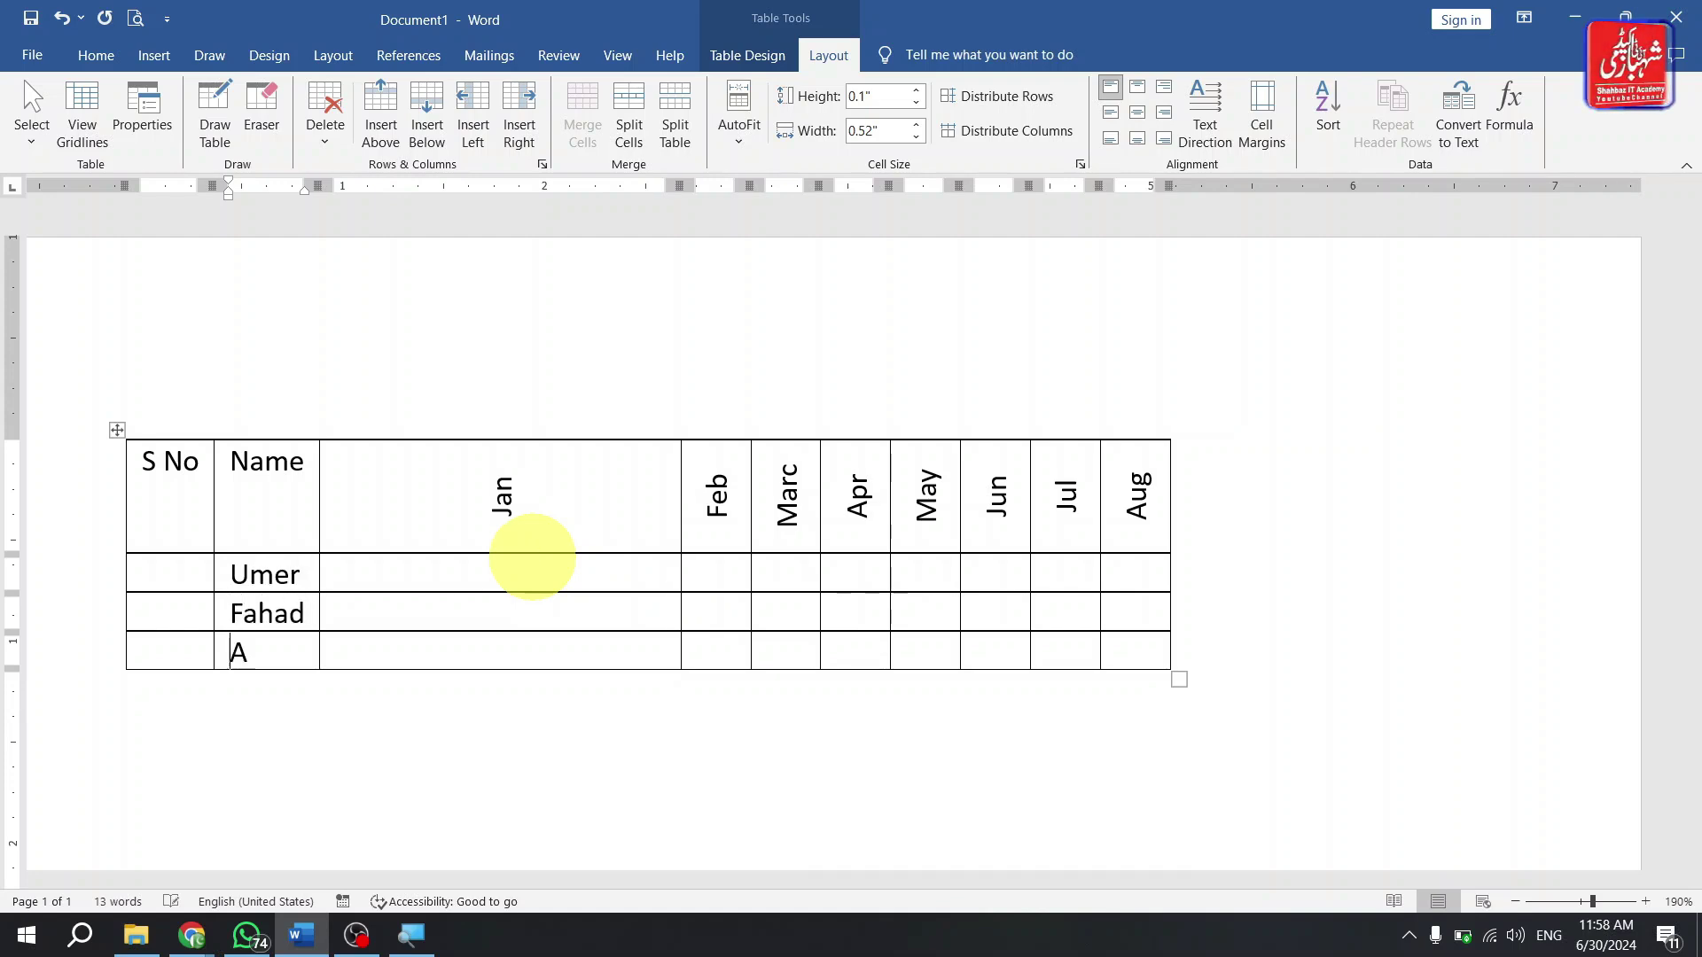
type("rsalan")
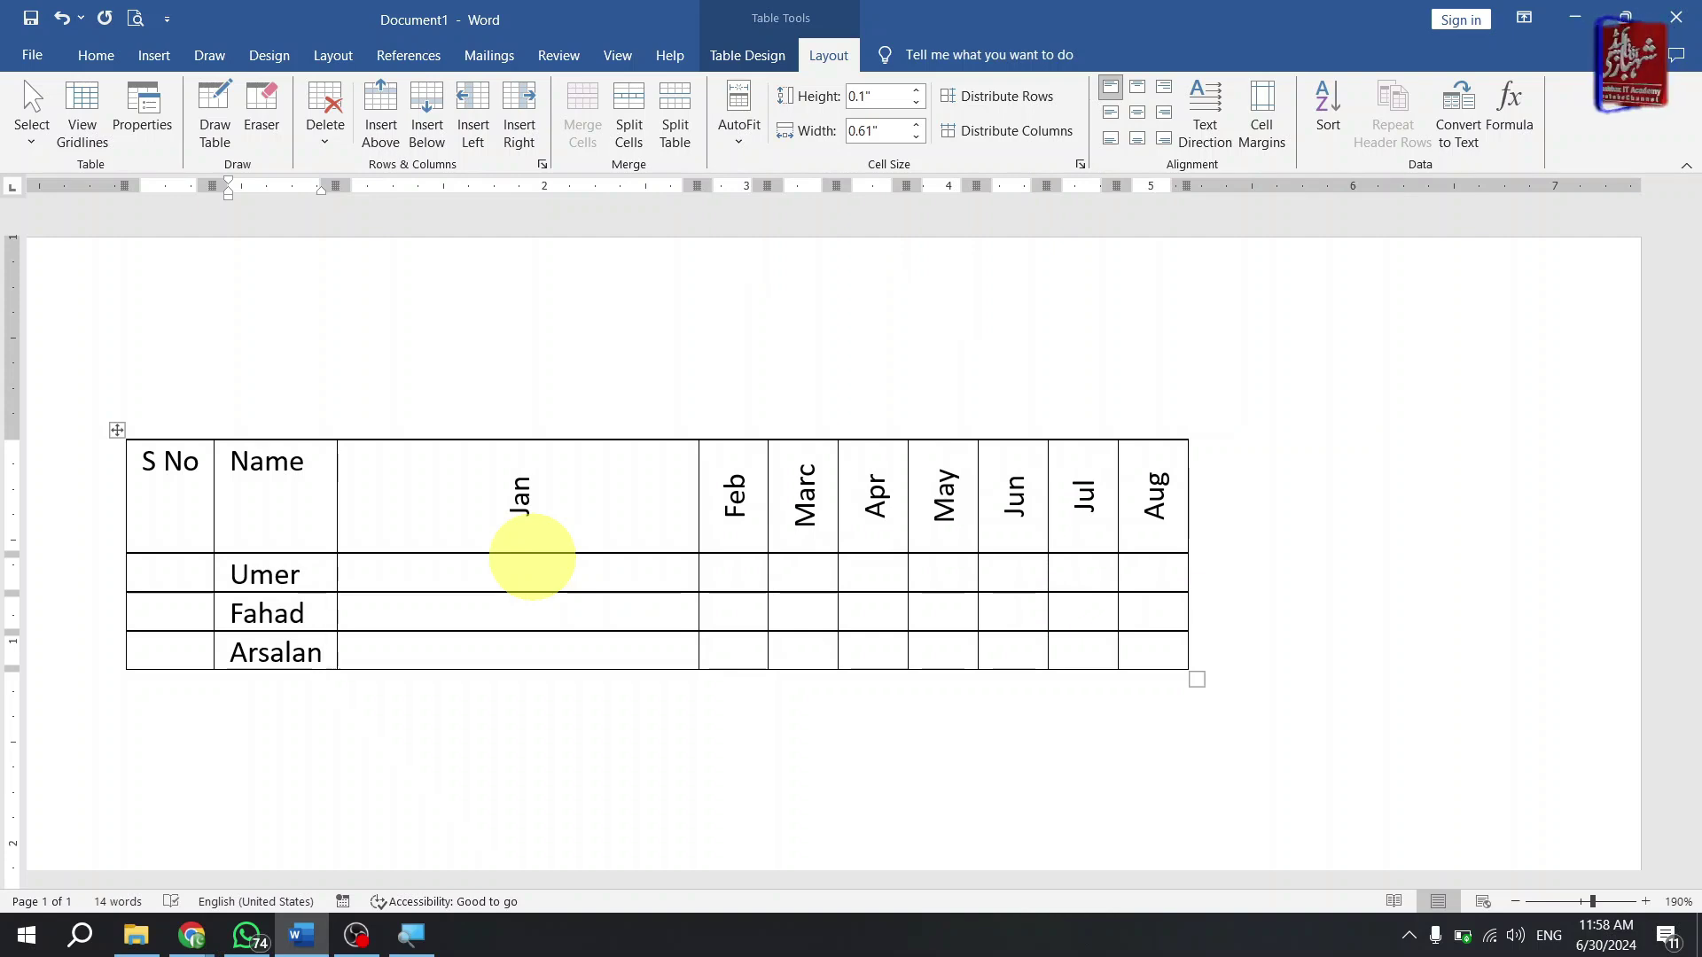
type("Arsalan")
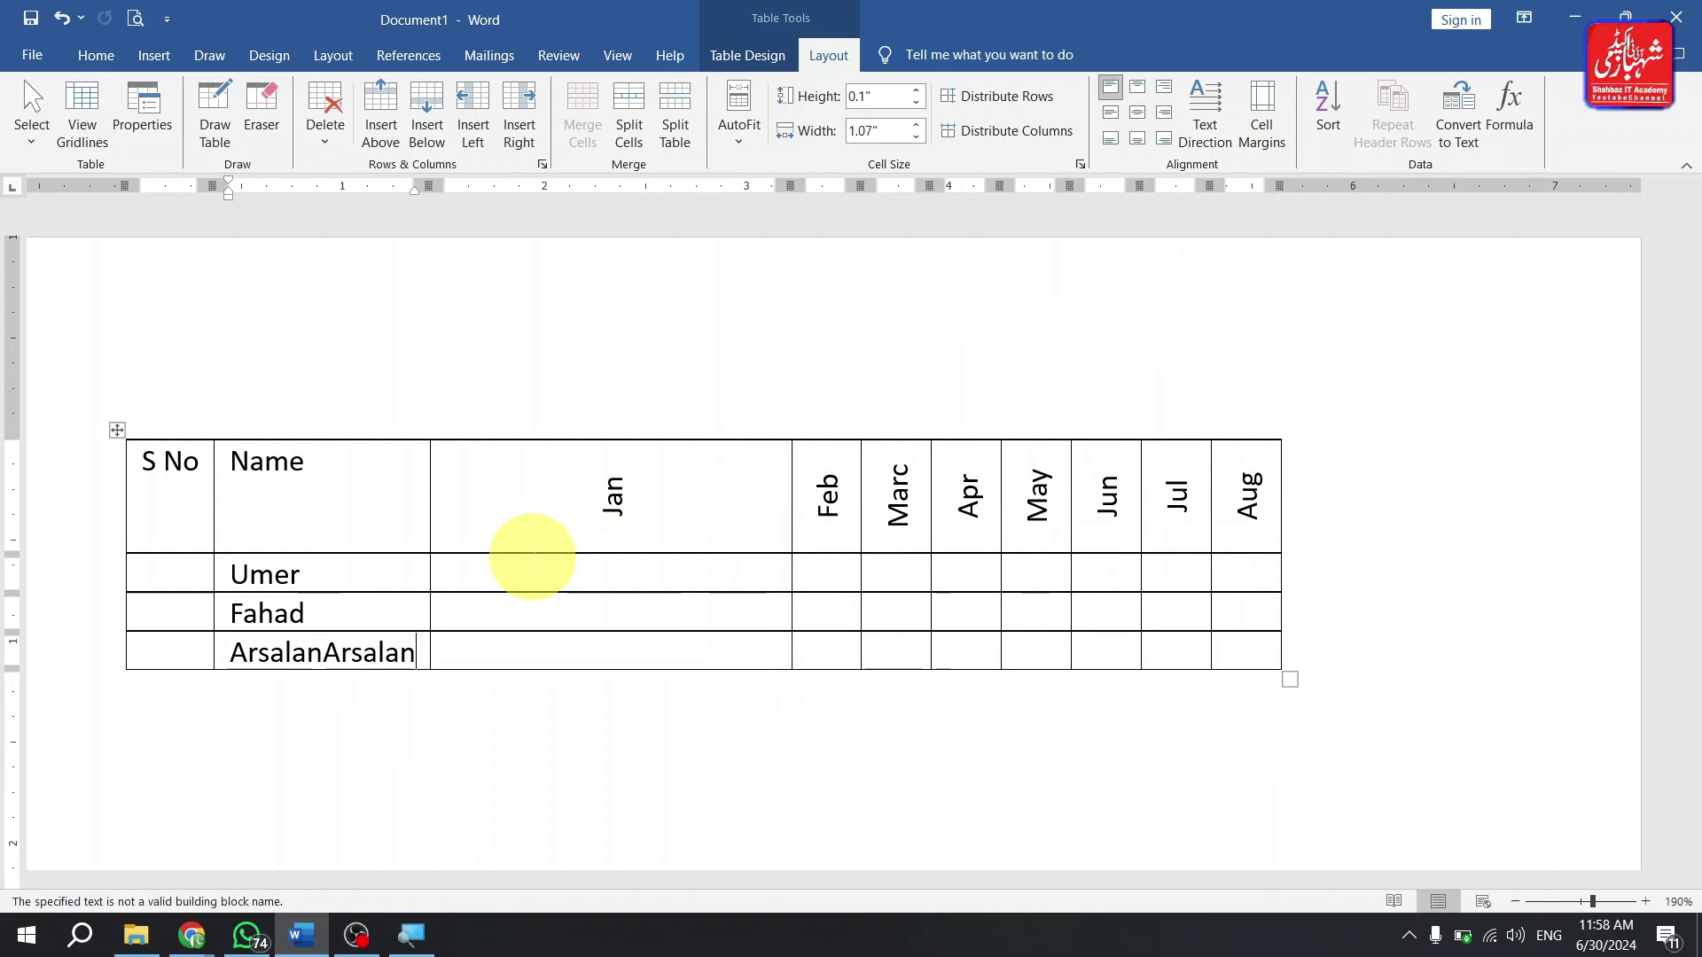
- Fill the three cells below Jan with 50, 6 and 8
key("Tab")
key("Up")
key("Up")
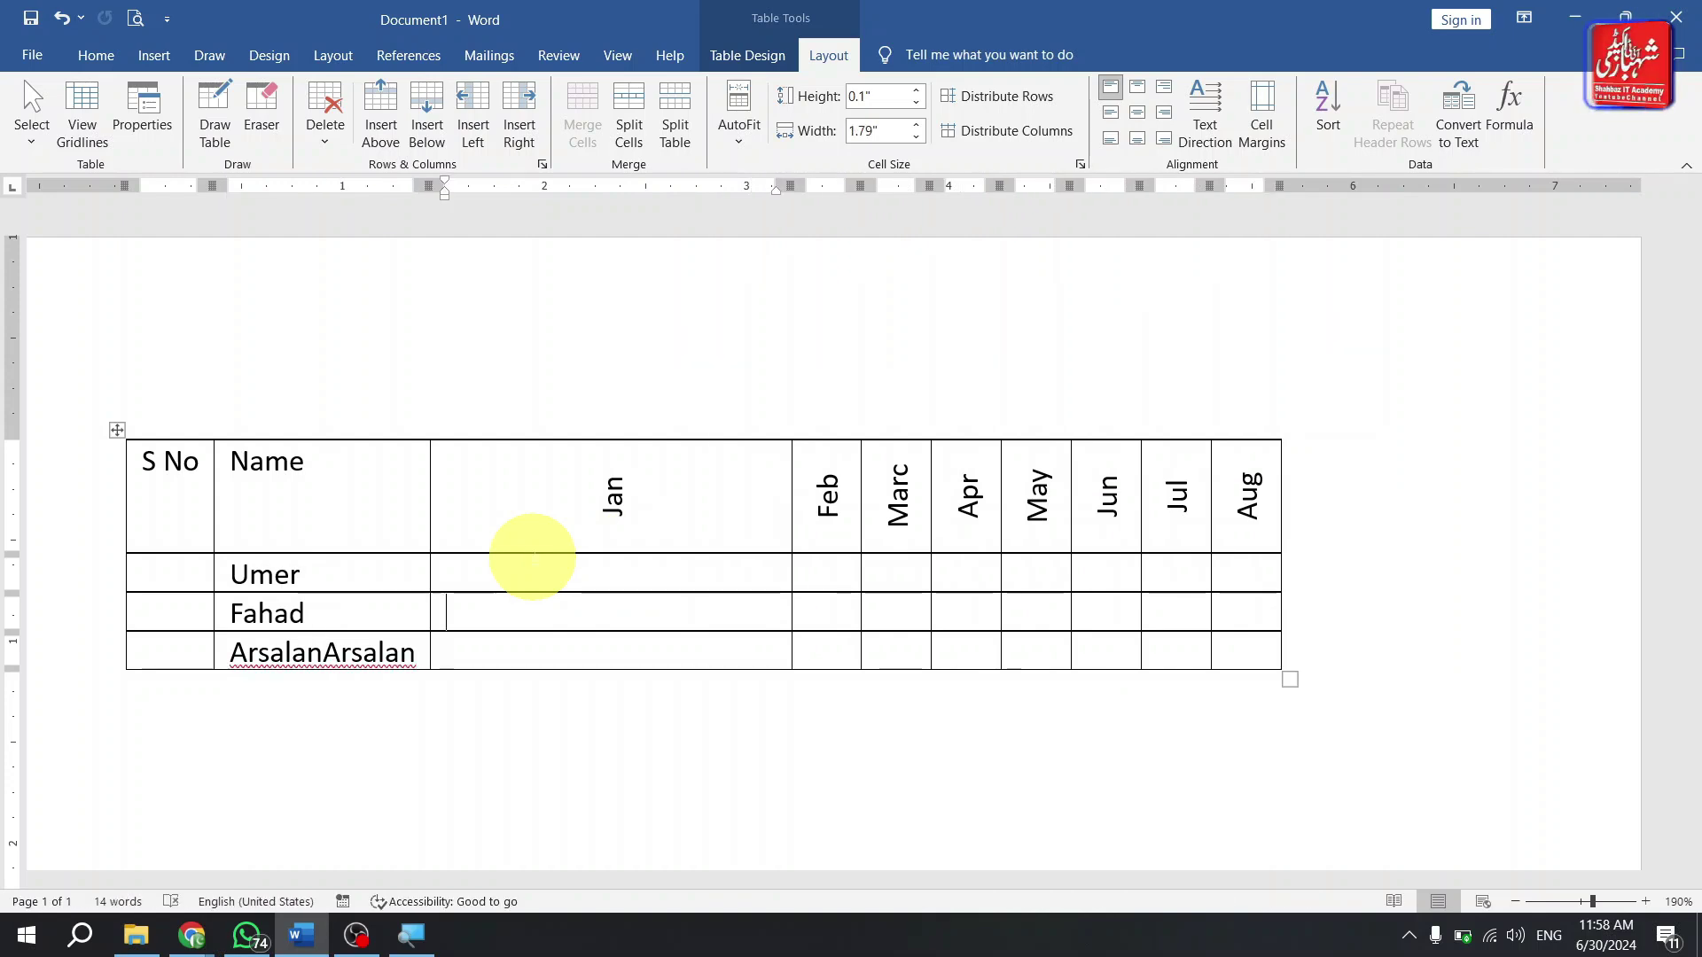
type("50")
key("Down")
type("6")
key("Tab")
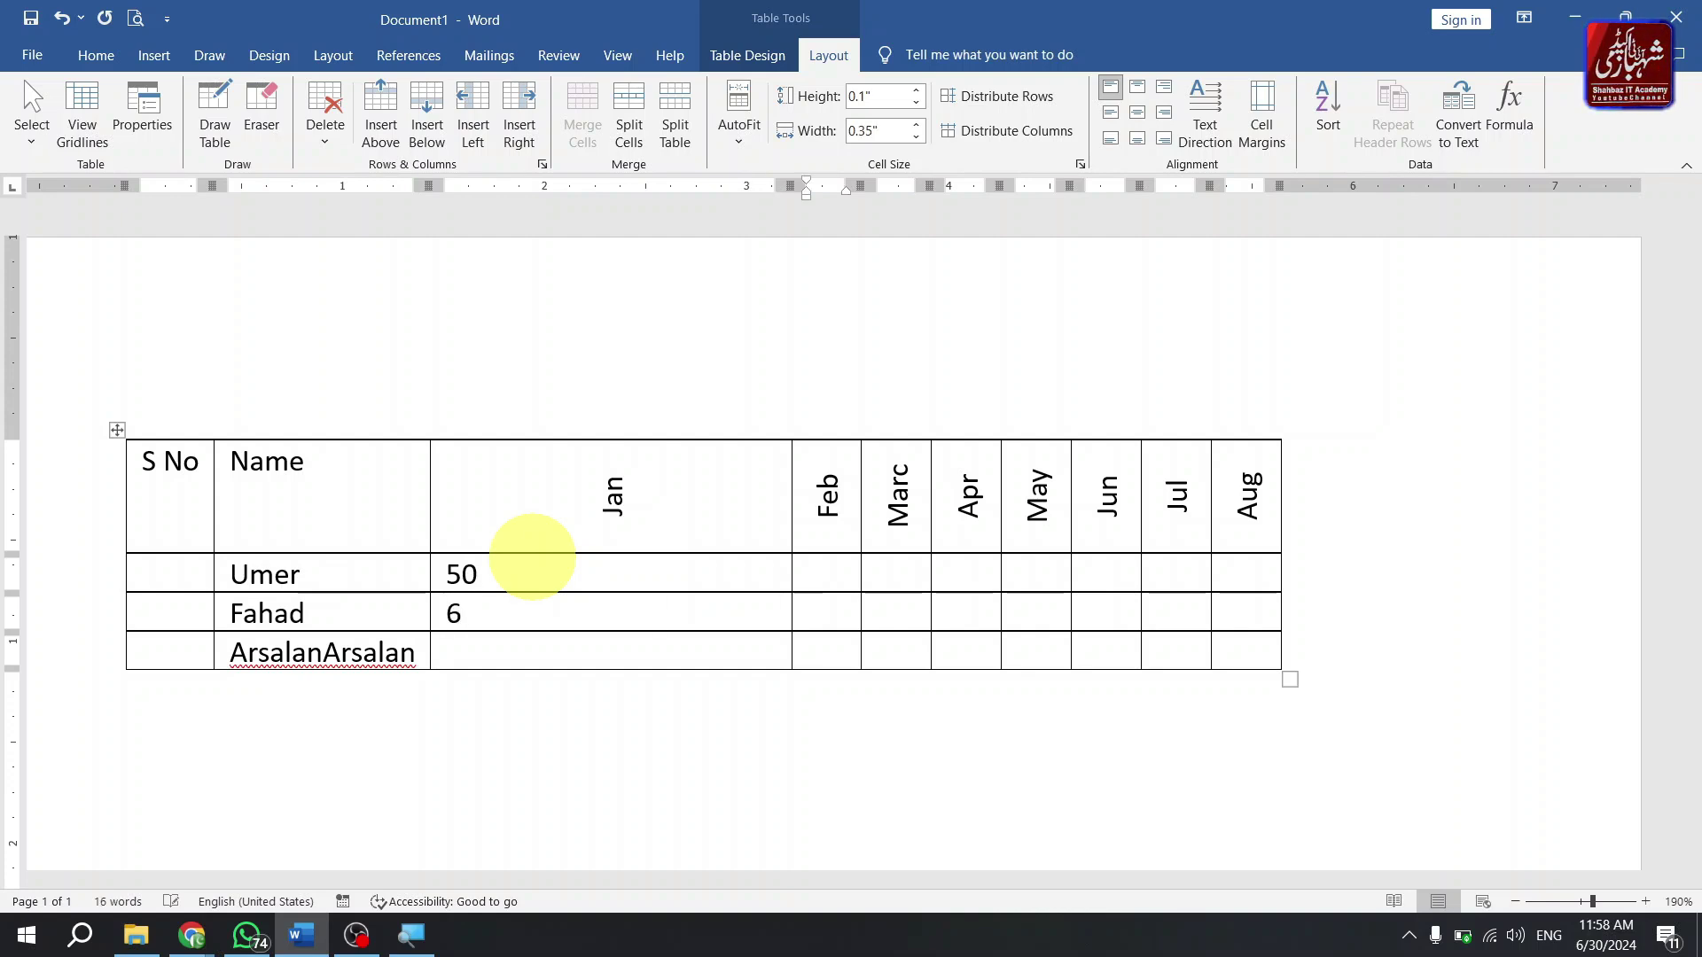
key("Down")
key("Left")
type("8")
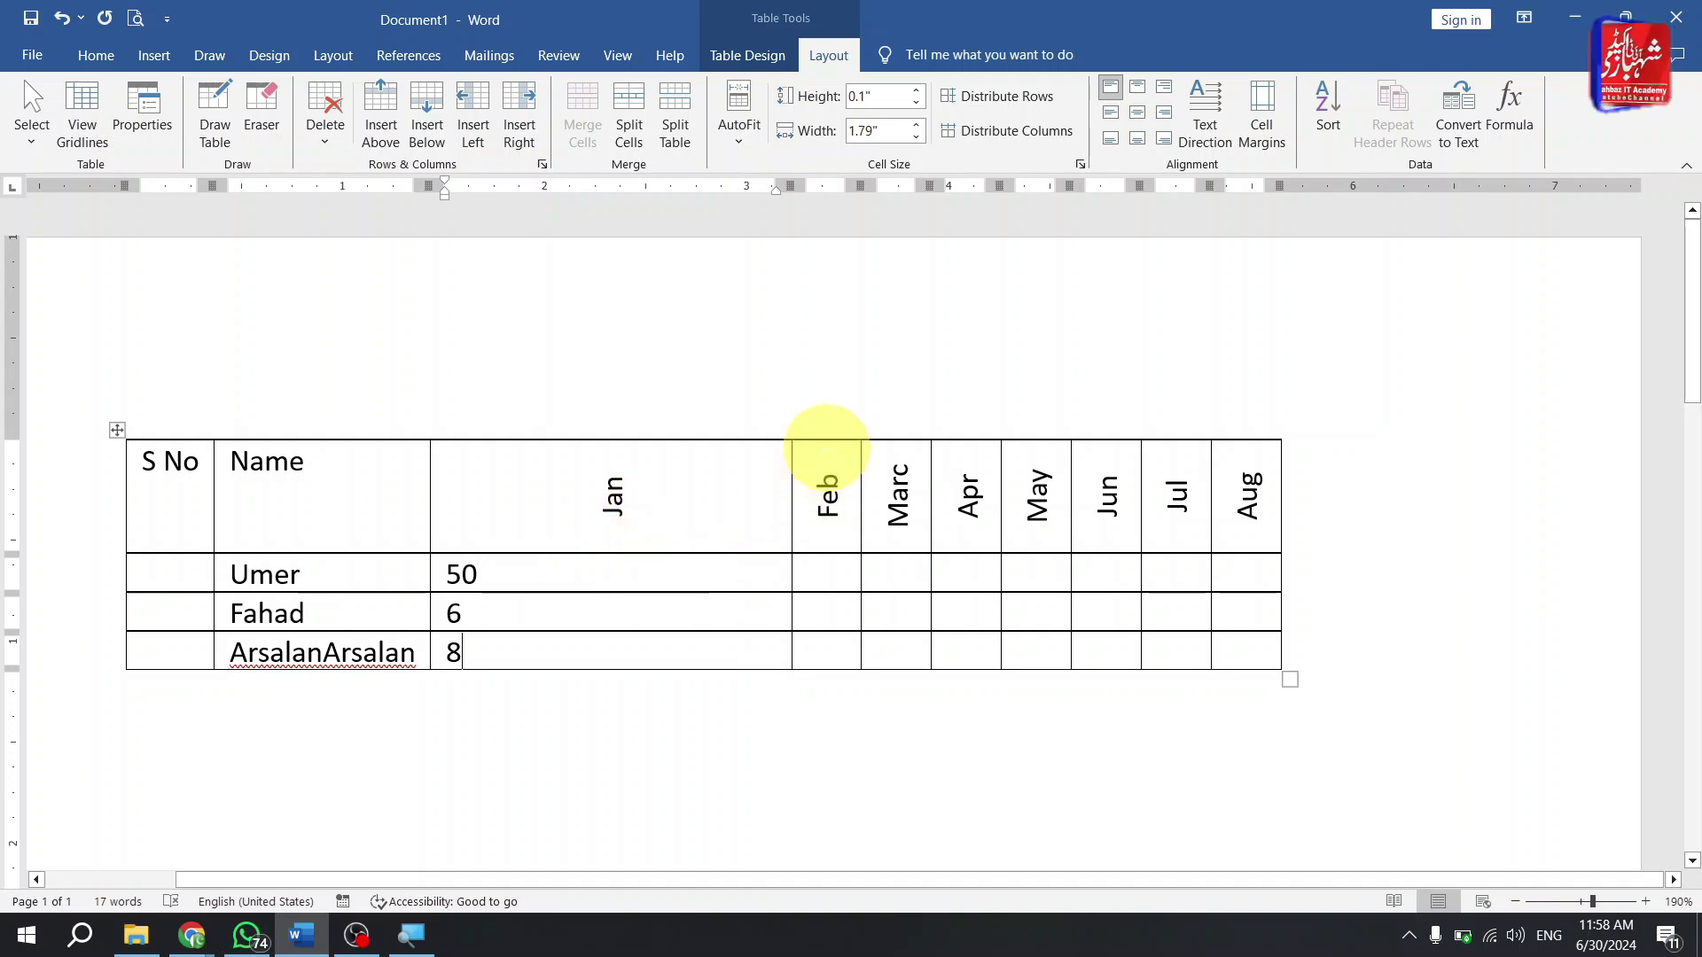
- Number the three rows 1, 2 and 3 in the S No column
left_click(180, 555)
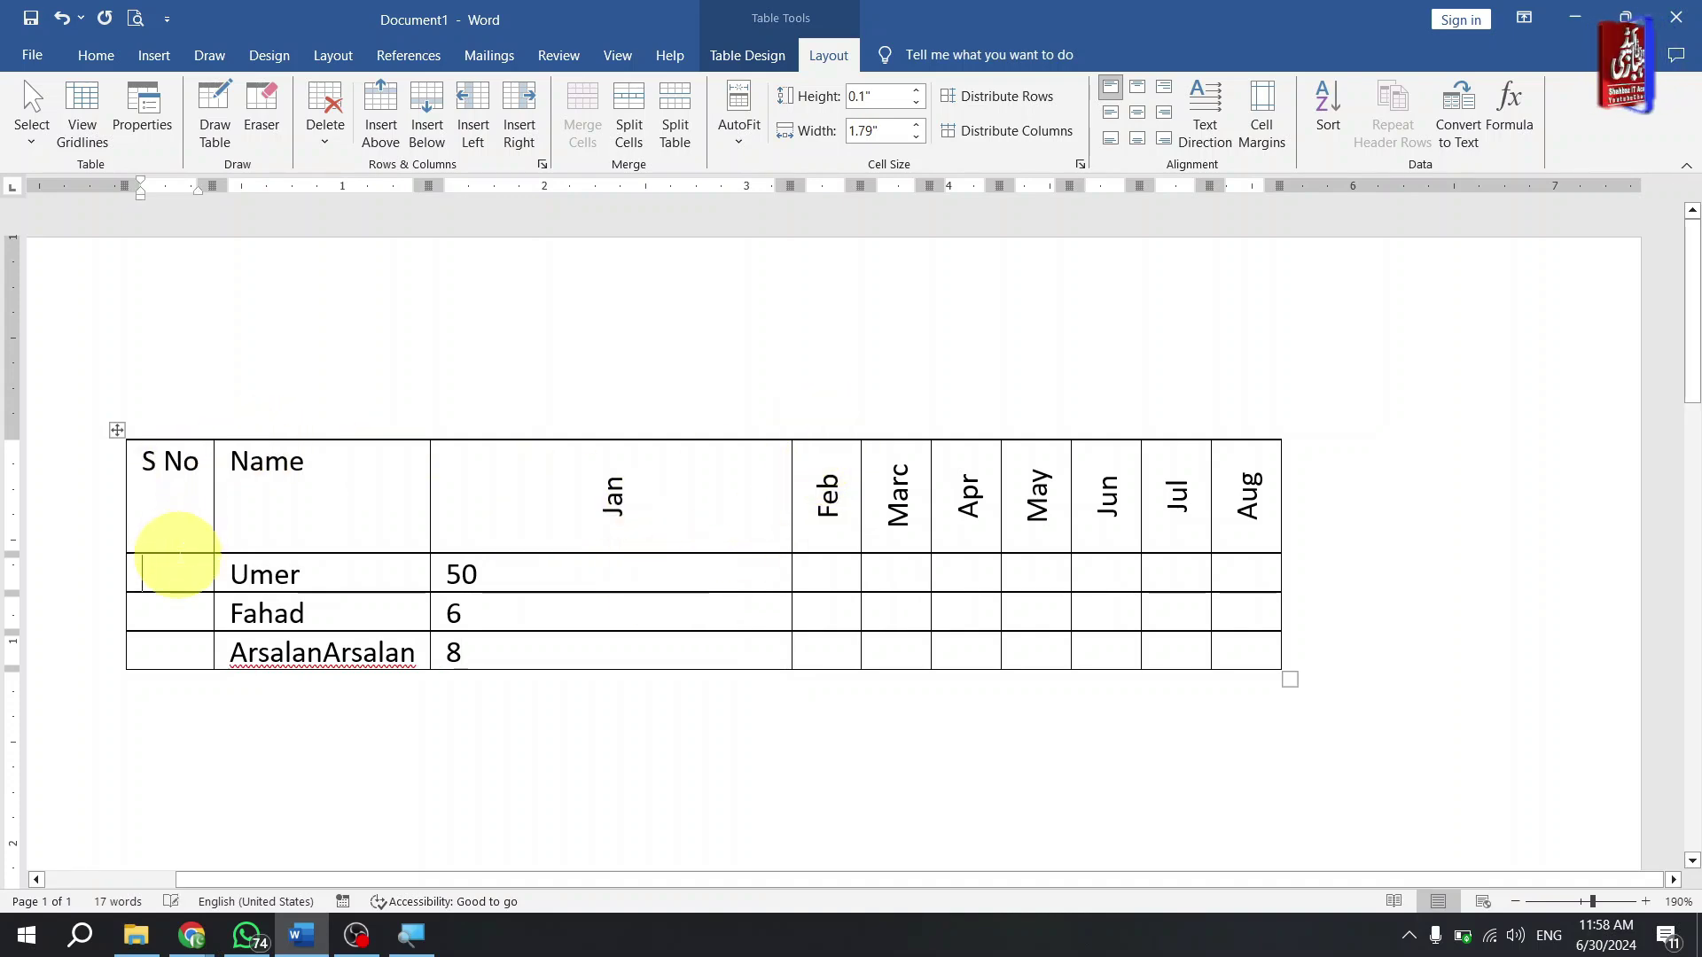
type("1")
key("Down")
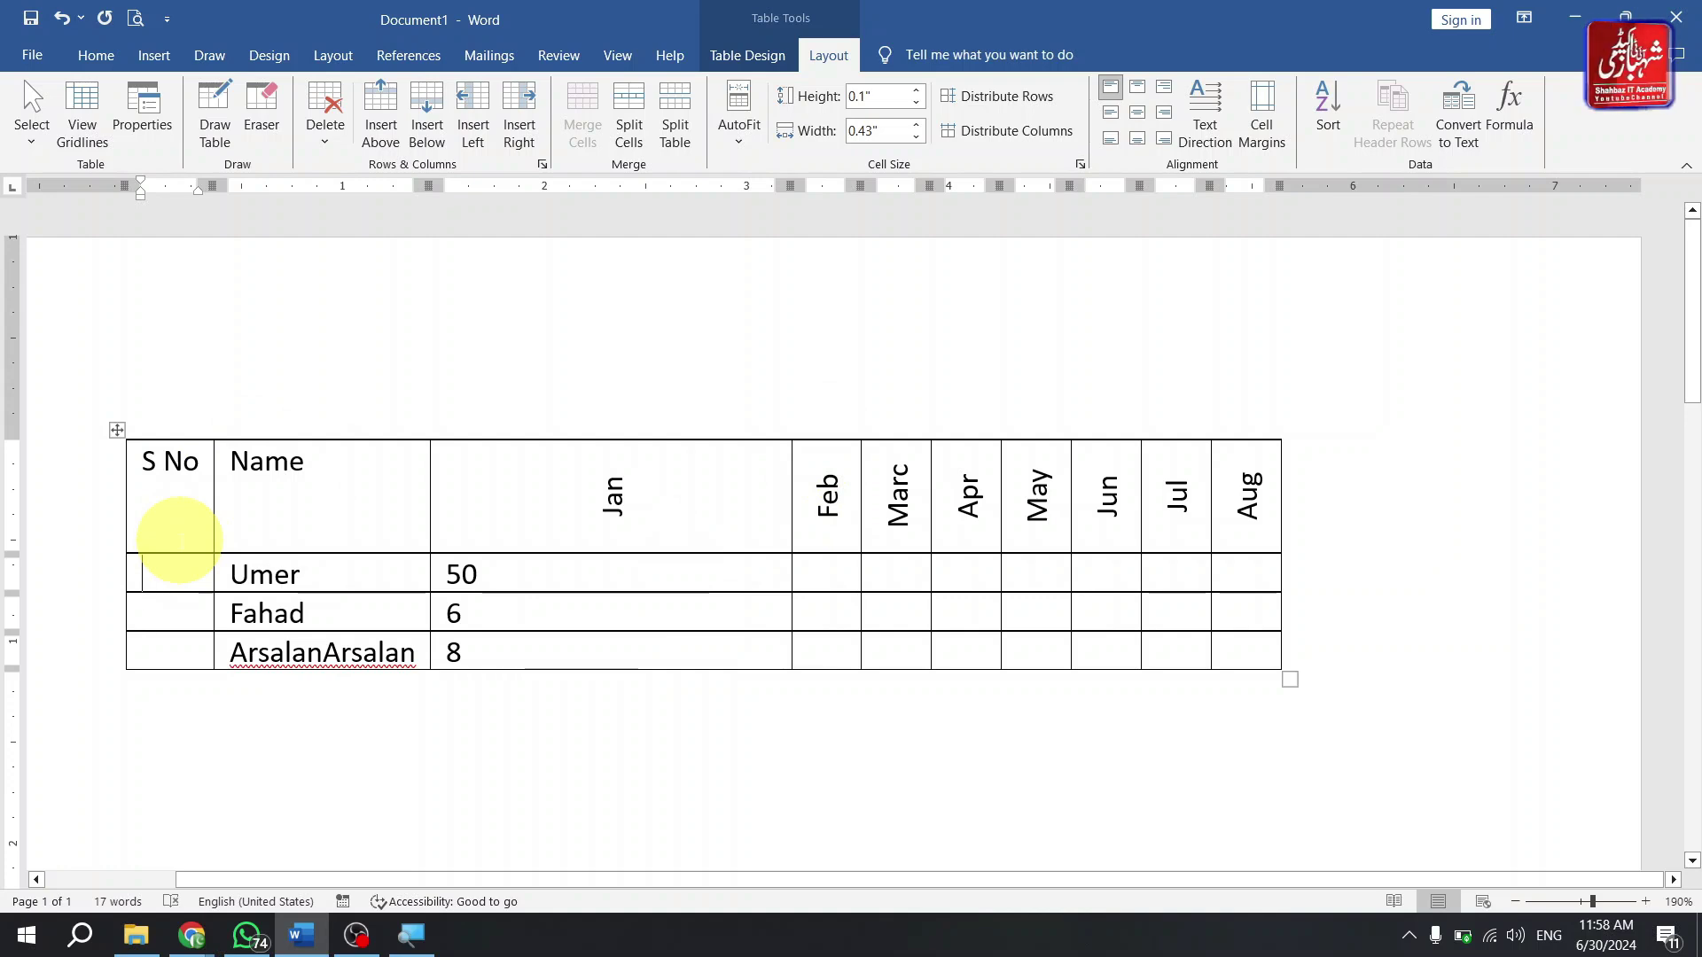
type("2")
key("Down")
type("3")
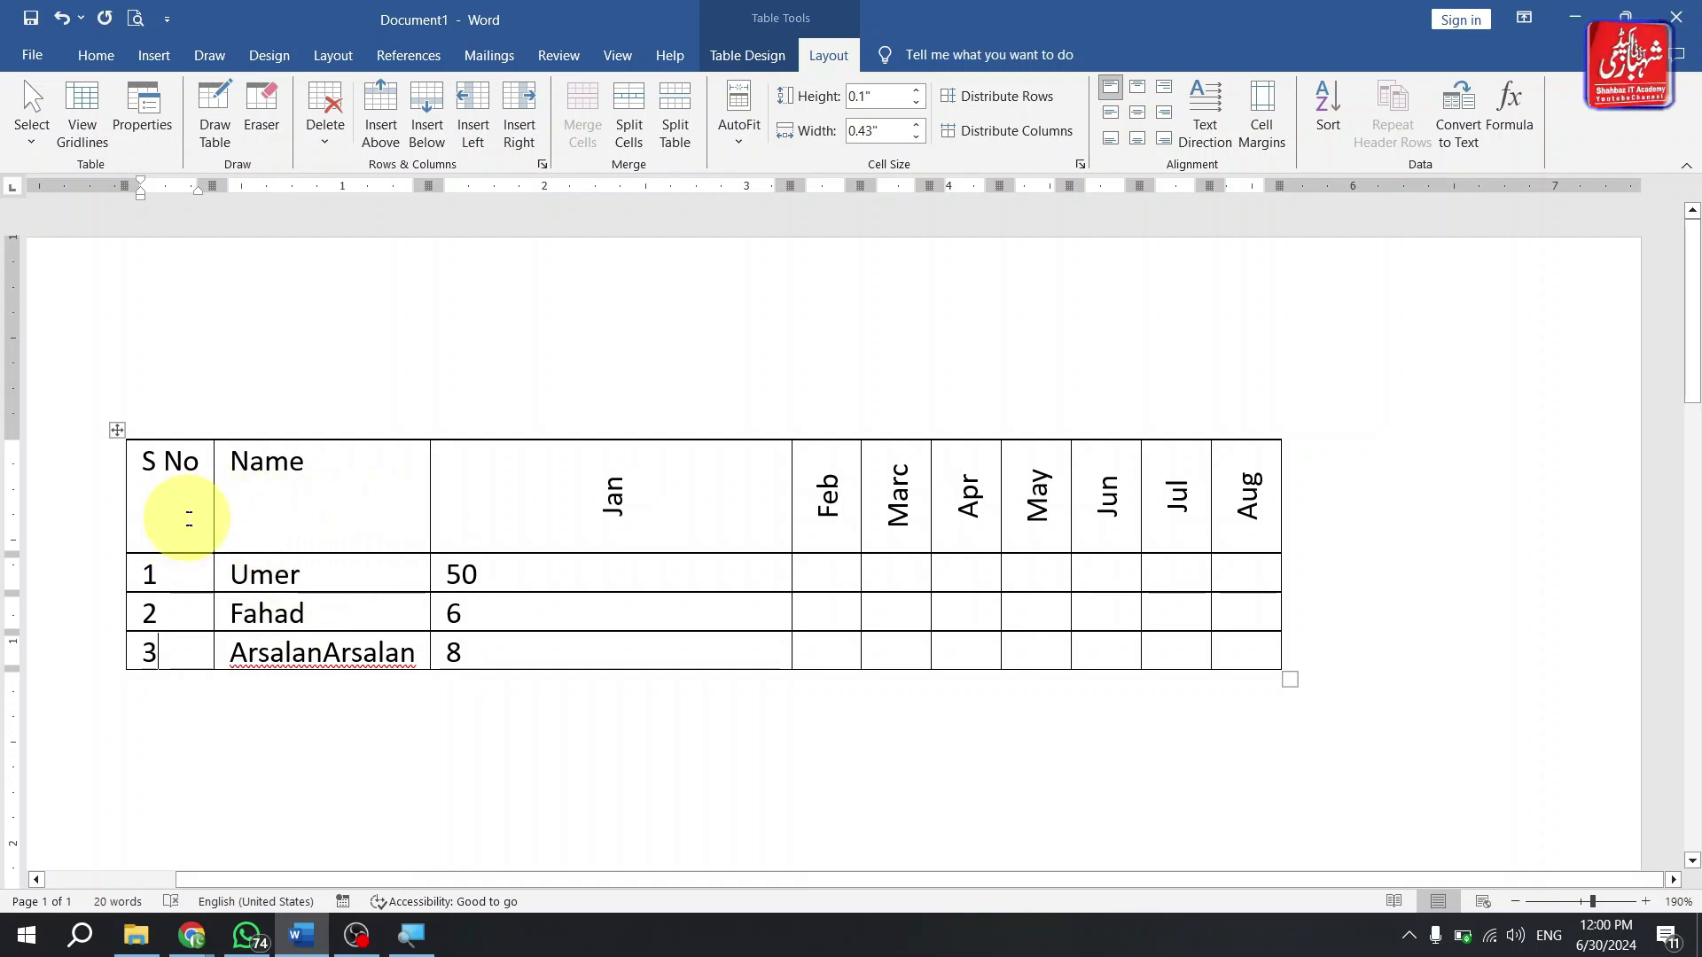
- Examine the table's Sort options and the columns available to sort by, and close them without sorting
left_click(319, 483)
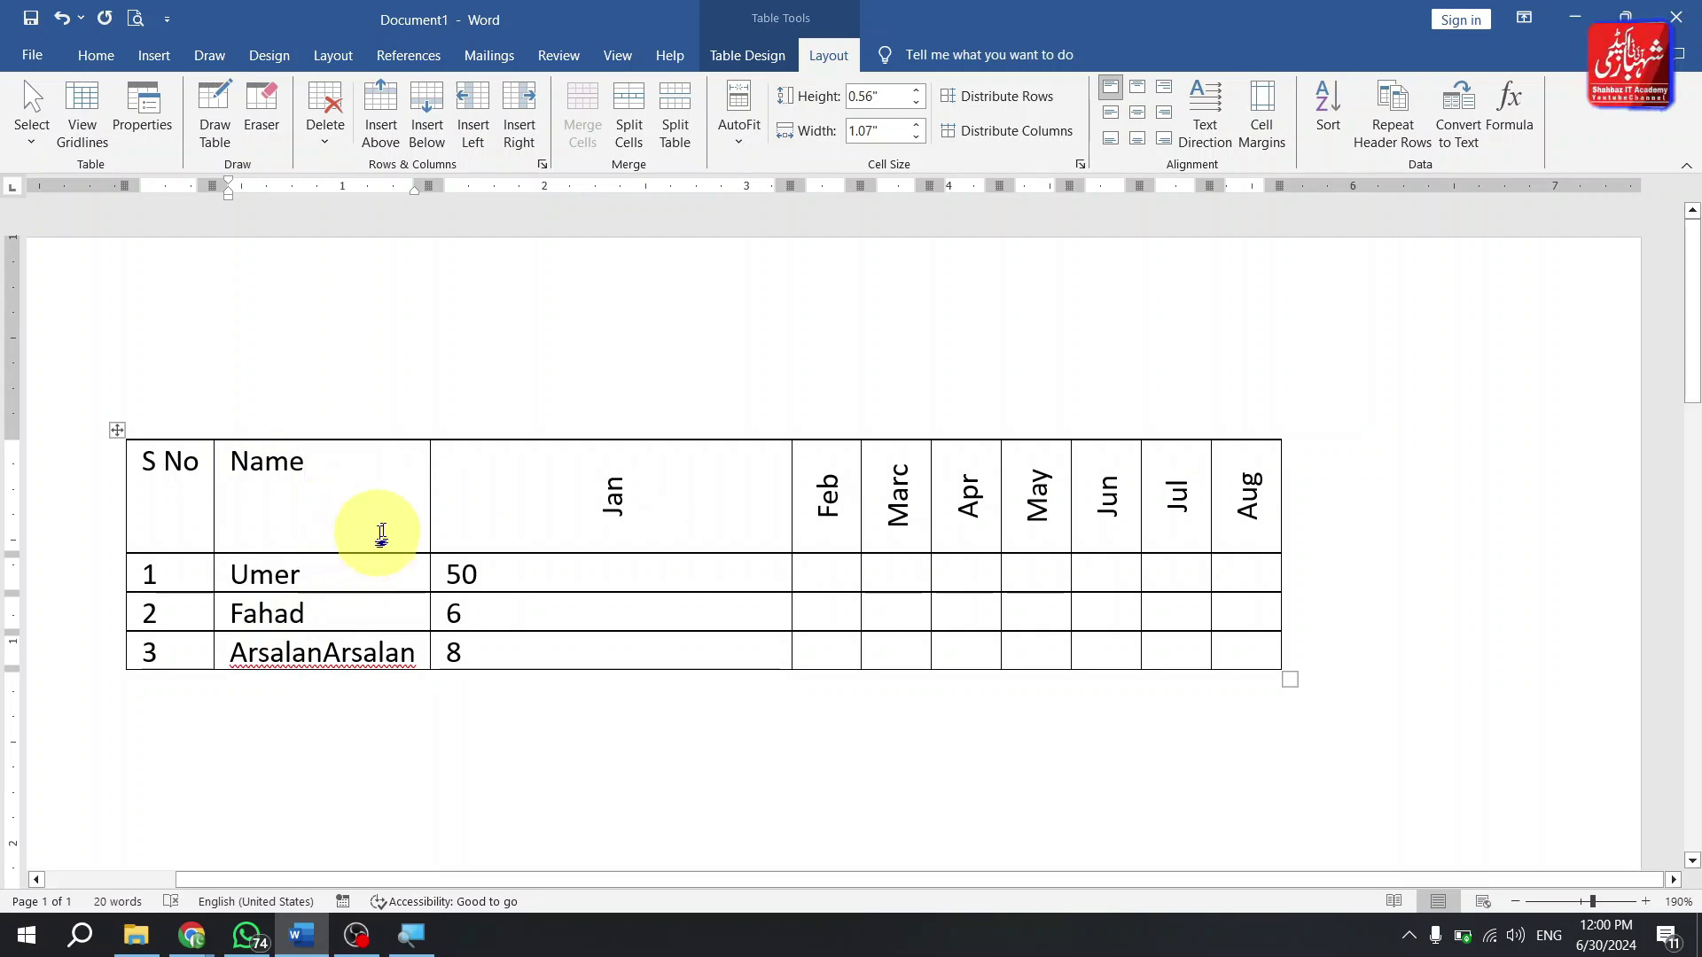
left_click(1337, 130)
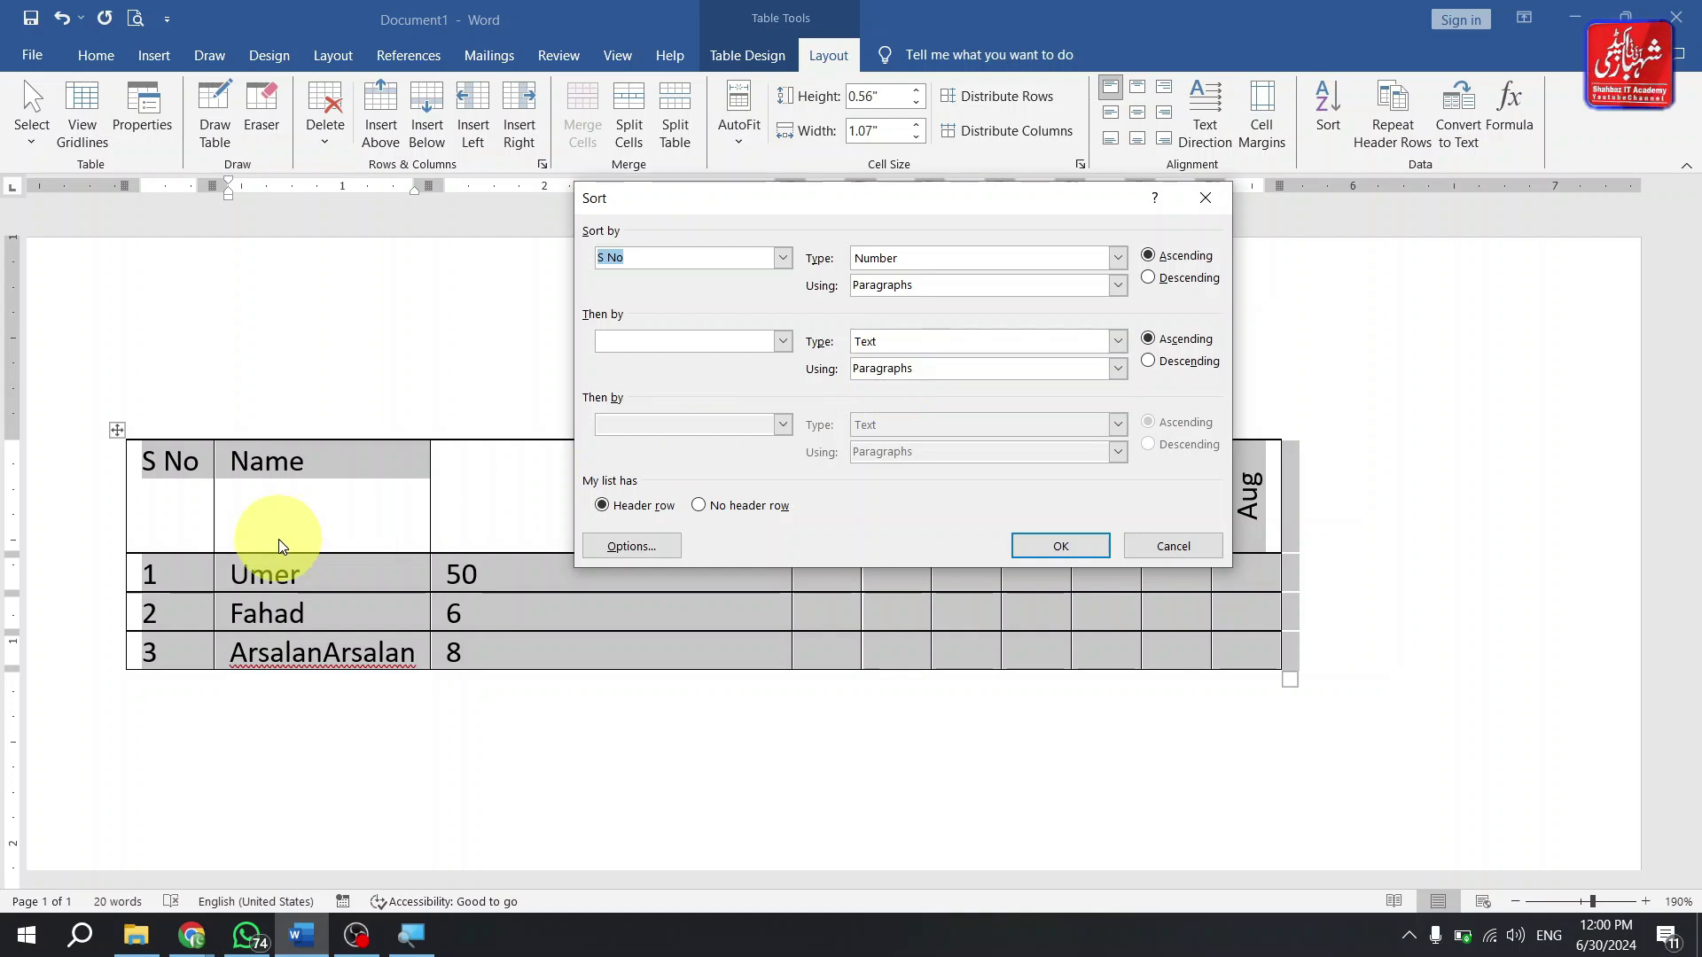
left_click(1191, 542)
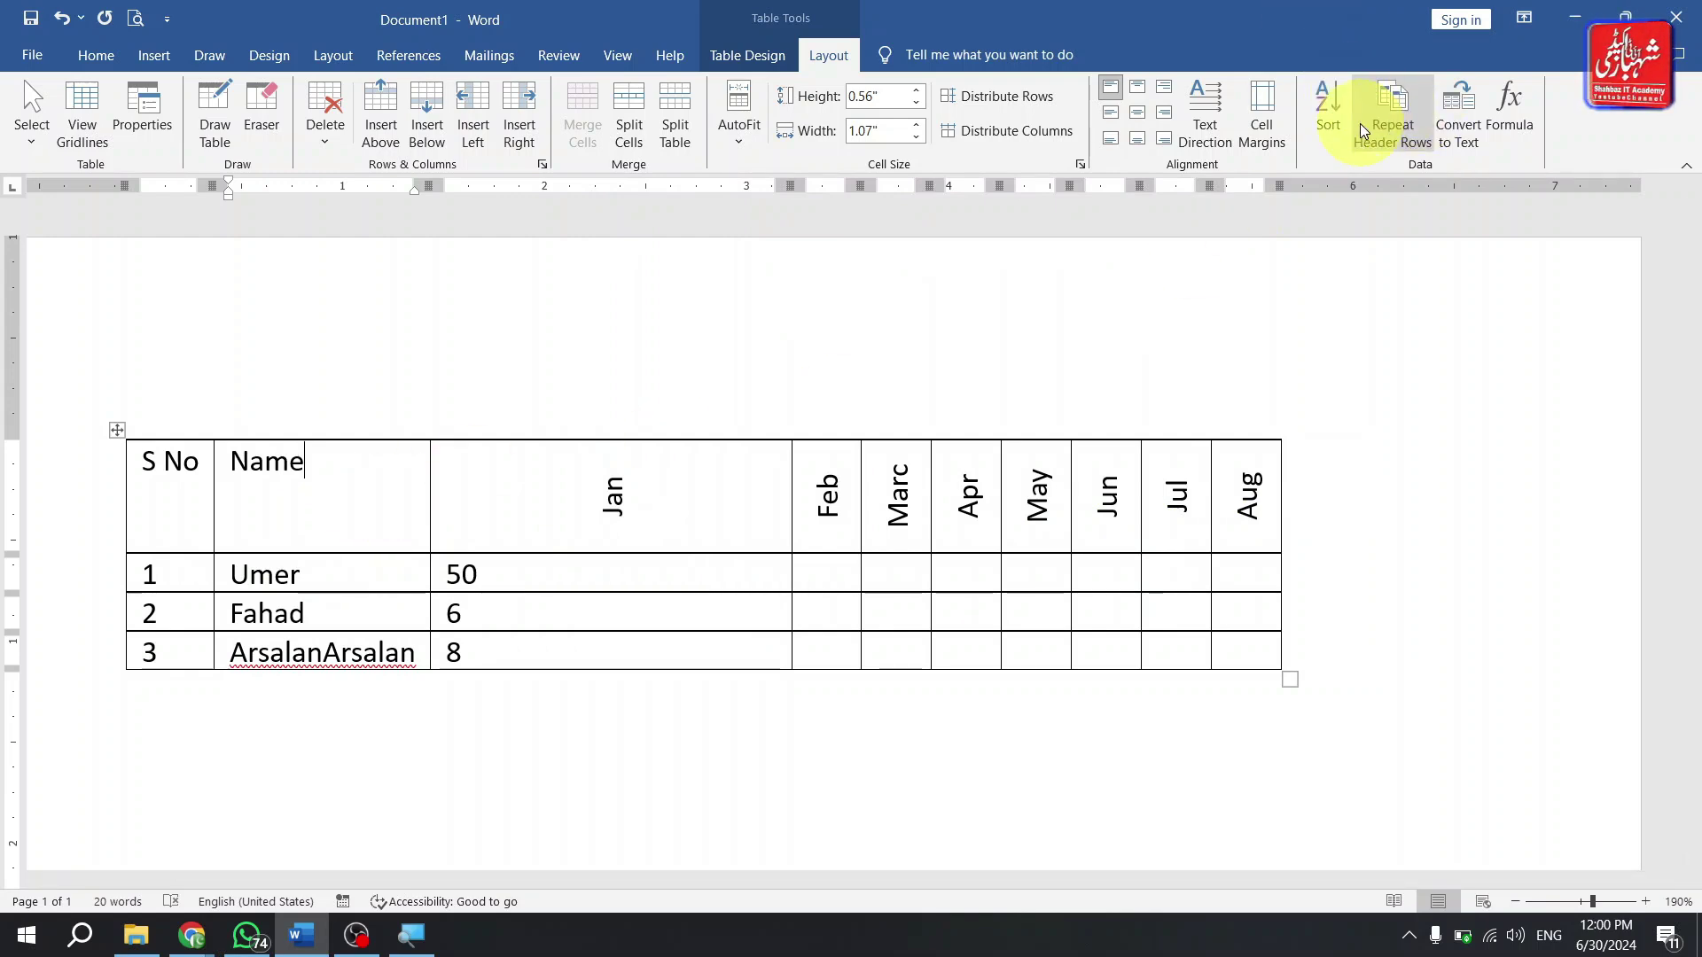
left_click(1326, 131)
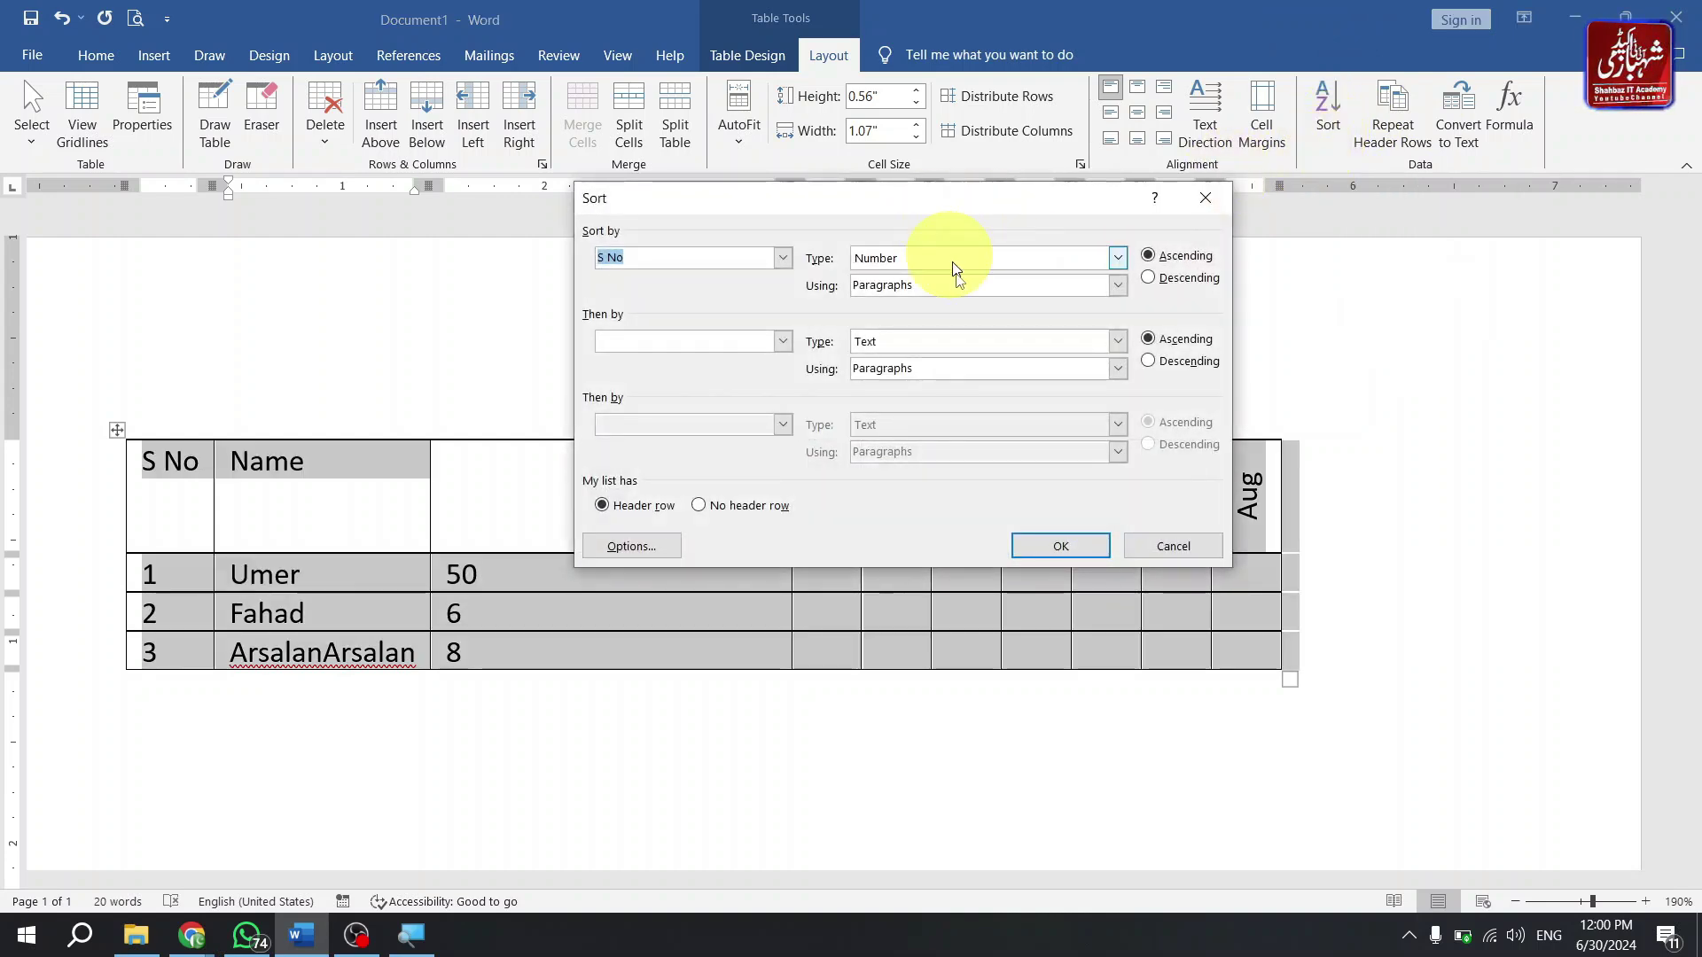
left_click_drag(840, 202, 887, 578)
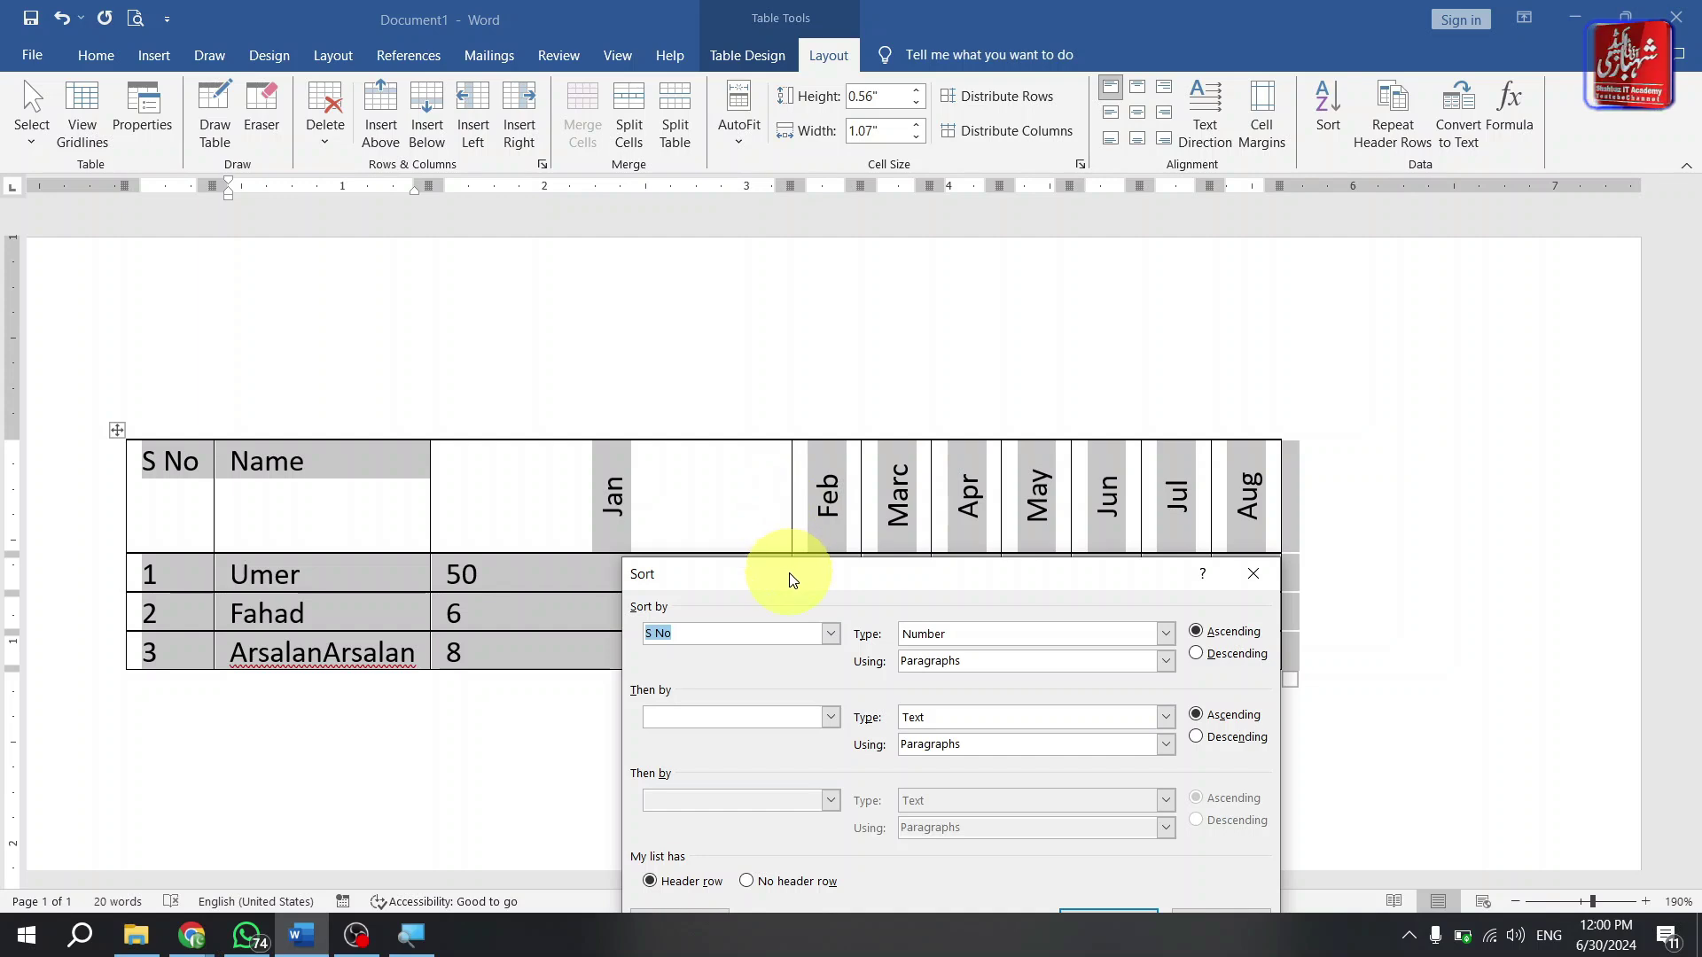
left_click_drag(792, 581, 685, 296)
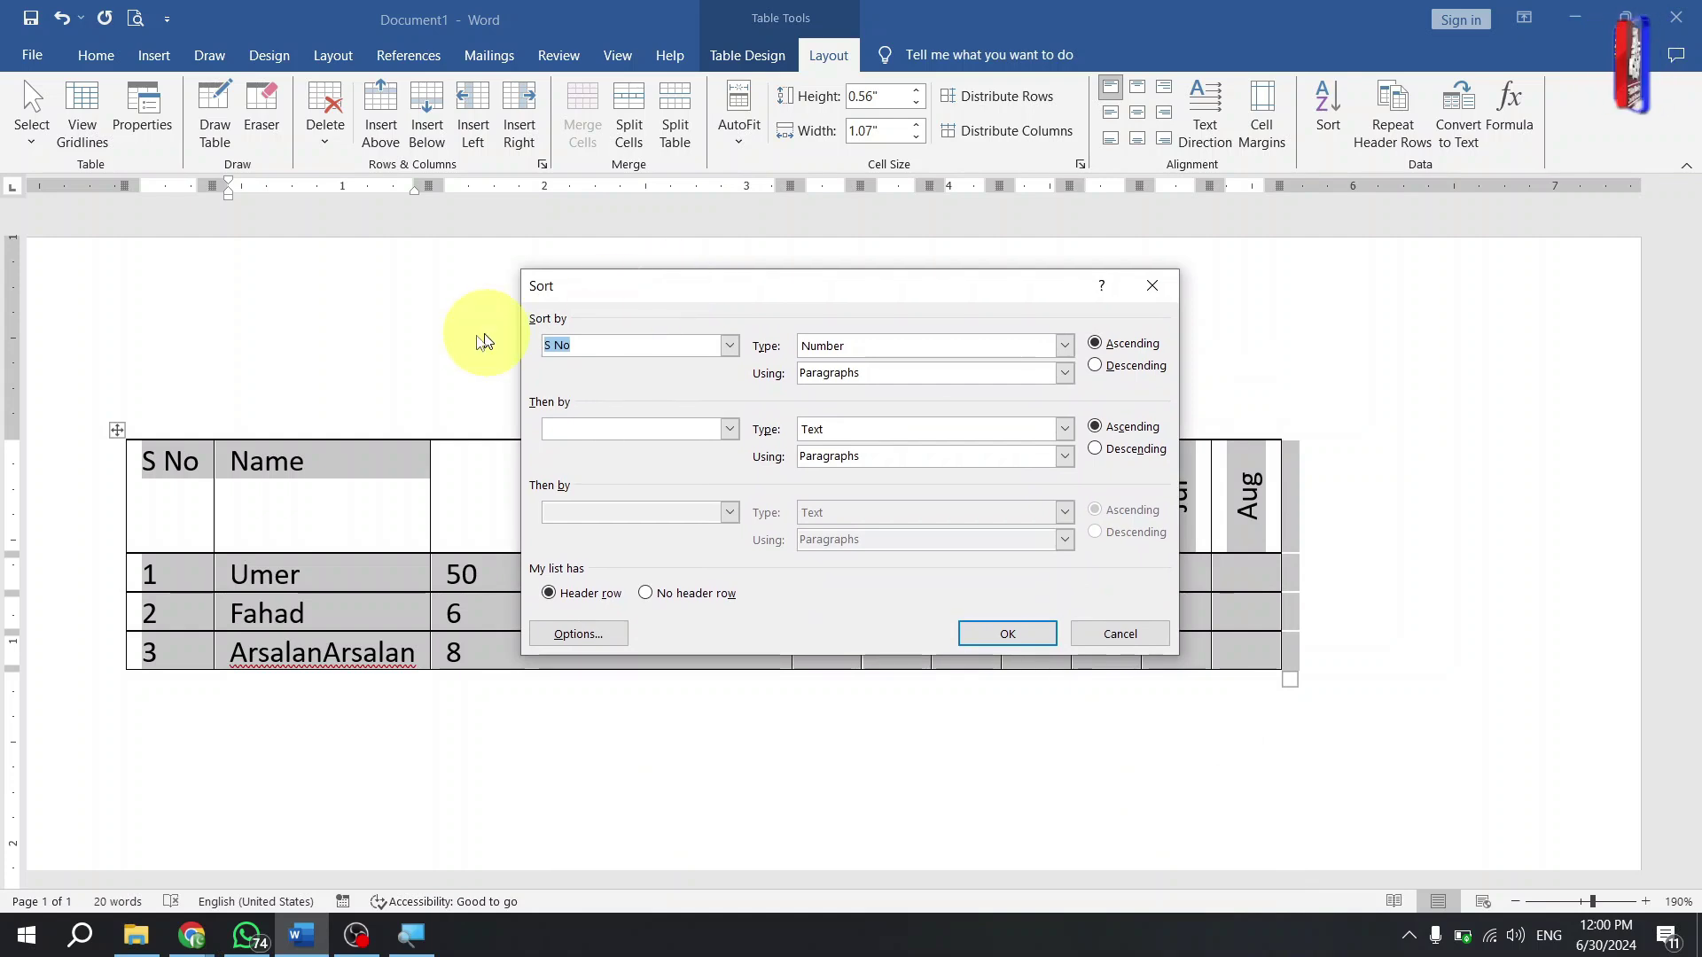
left_click(730, 346)
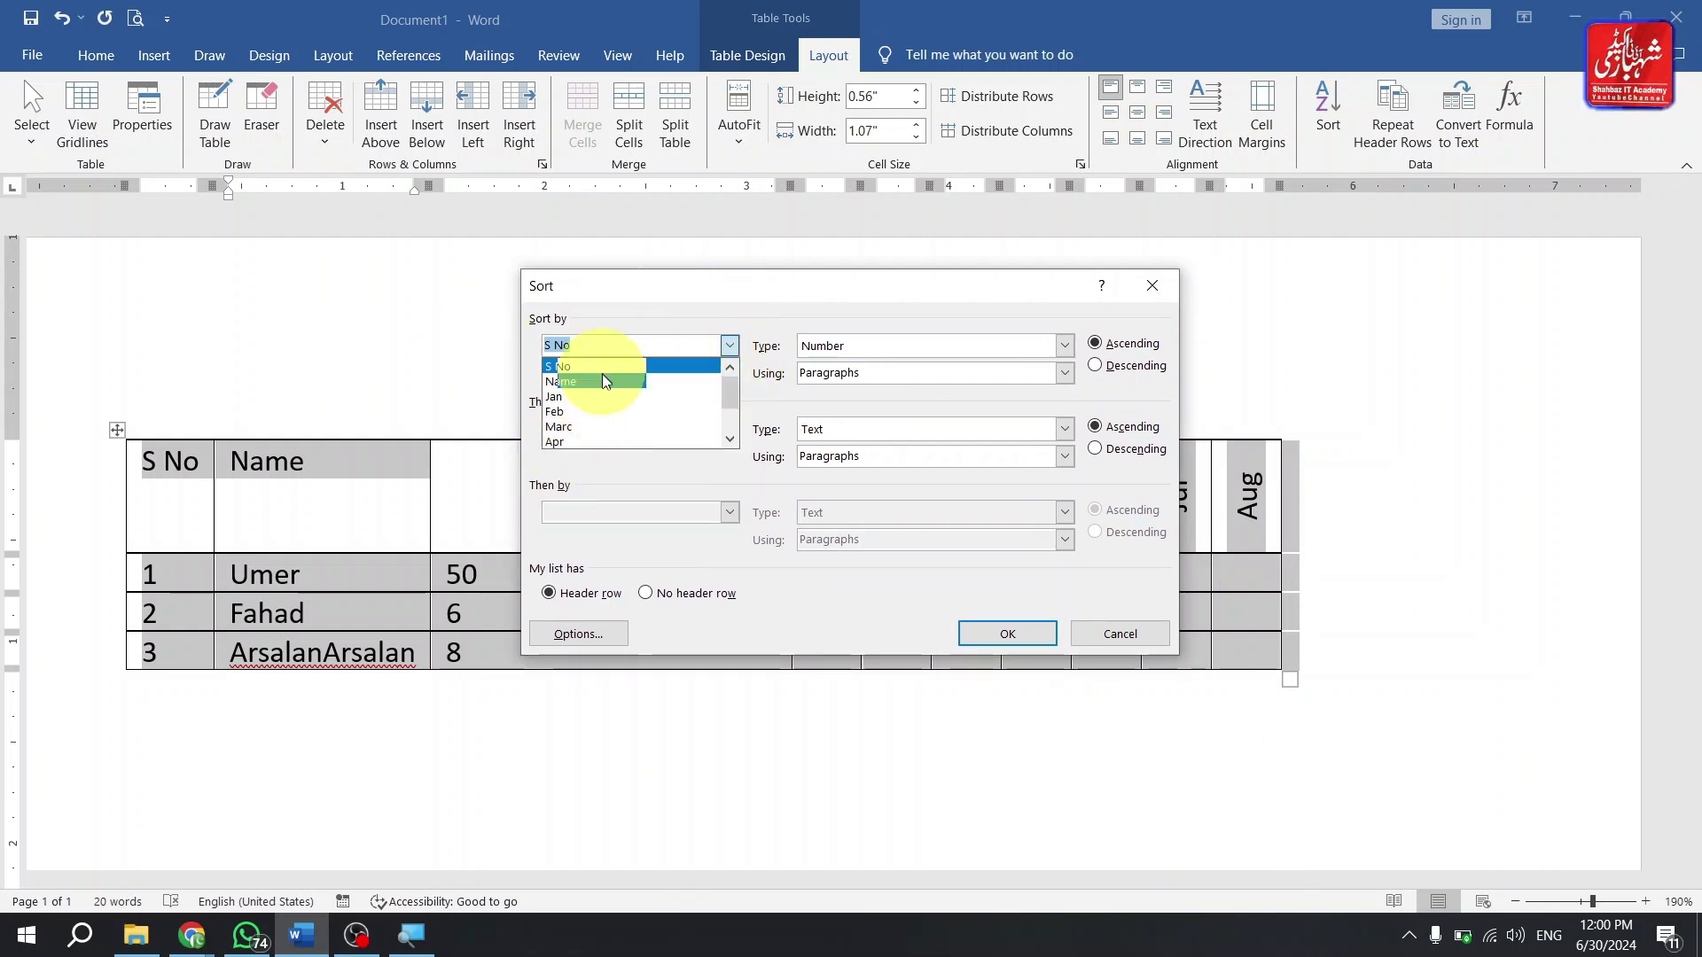
mouse_move(732, 395)
left_mouse_down()
mouse_move(732, 417)
mouse_move(745, 382)
left_mouse_up()
left_click(779, 297)
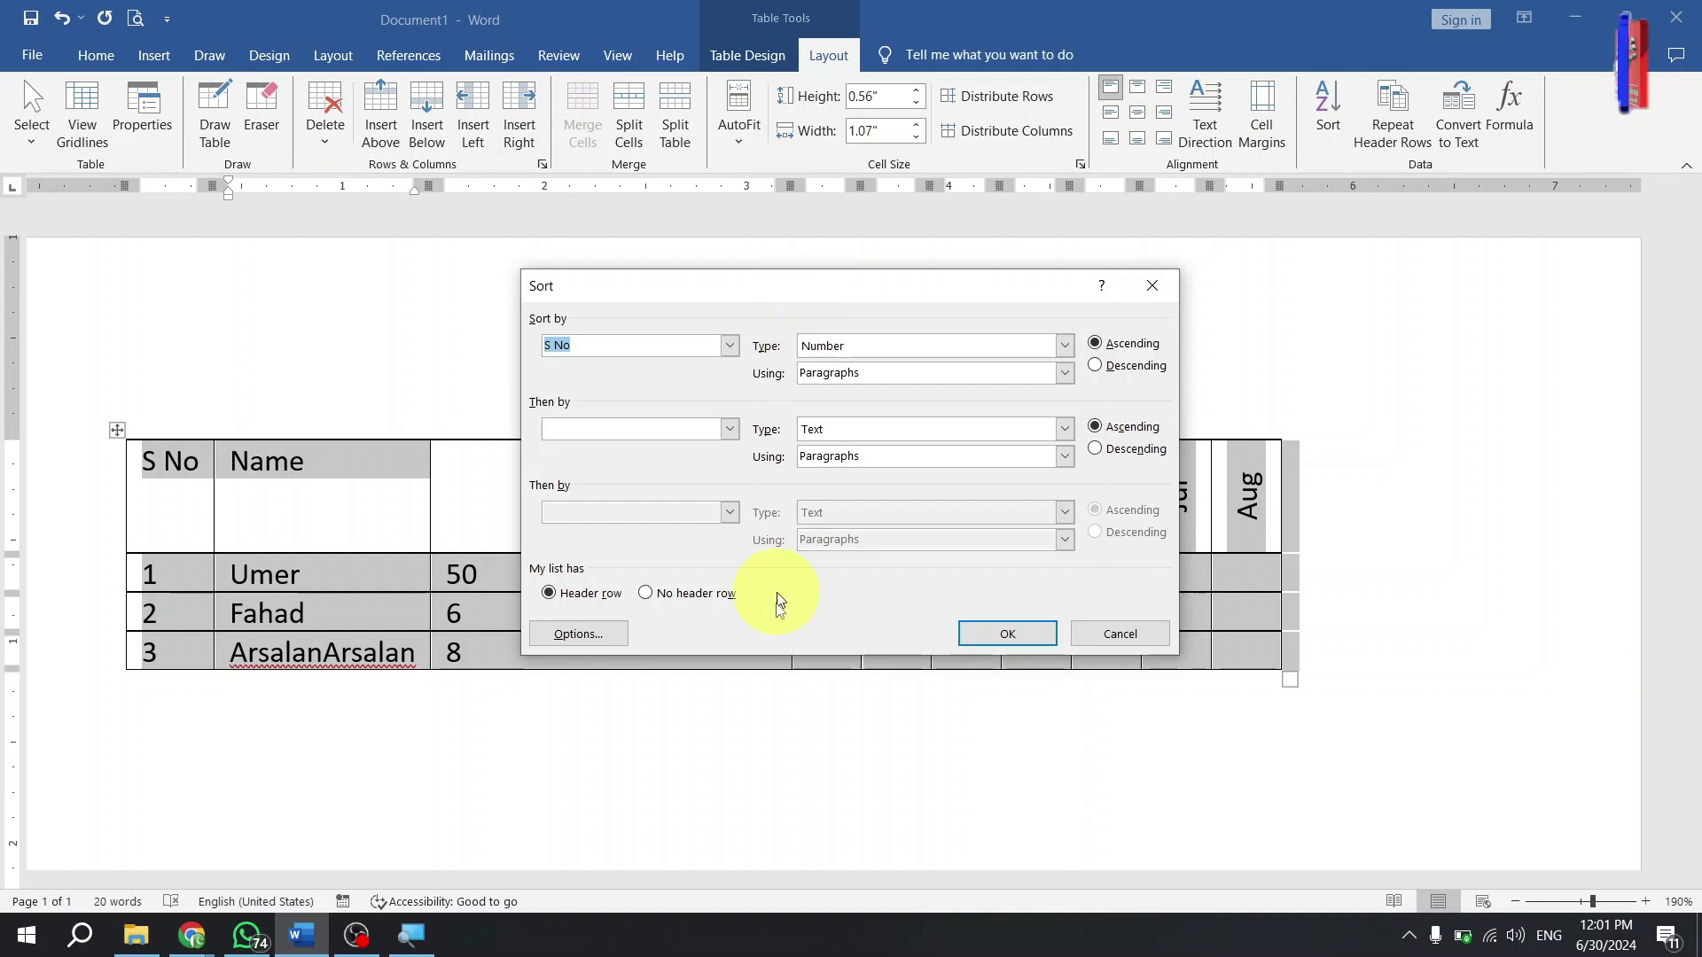
left_click_drag(864, 299, 783, 737)
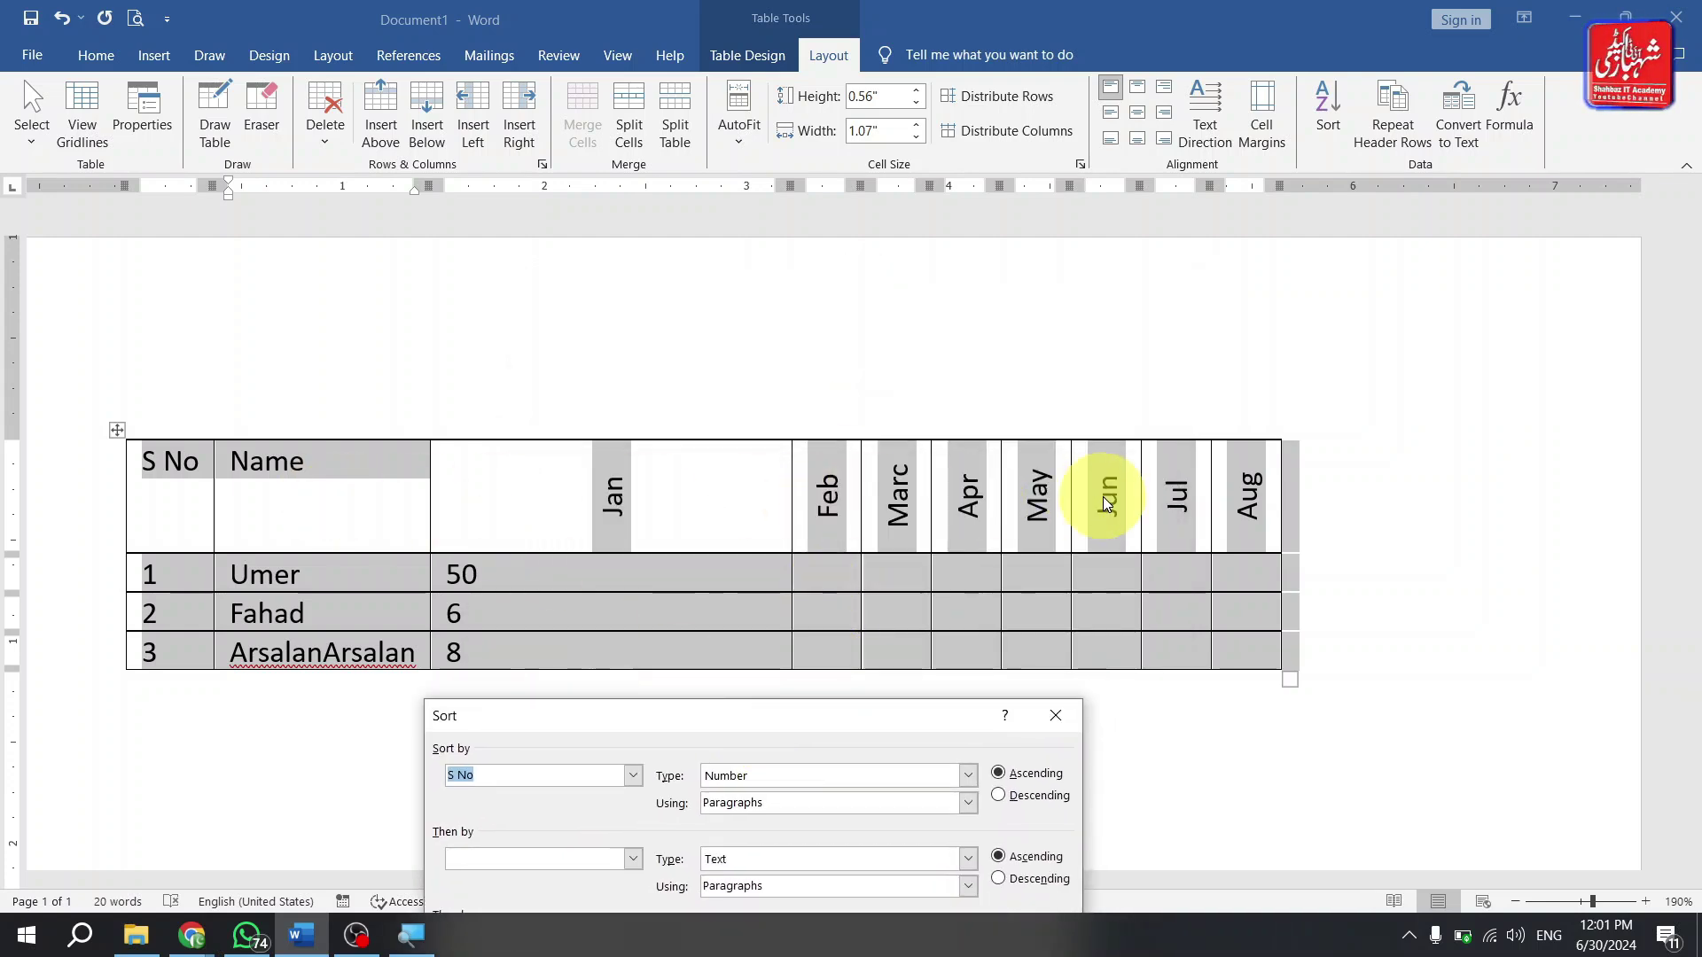
left_click(1057, 714)
left_click(904, 567)
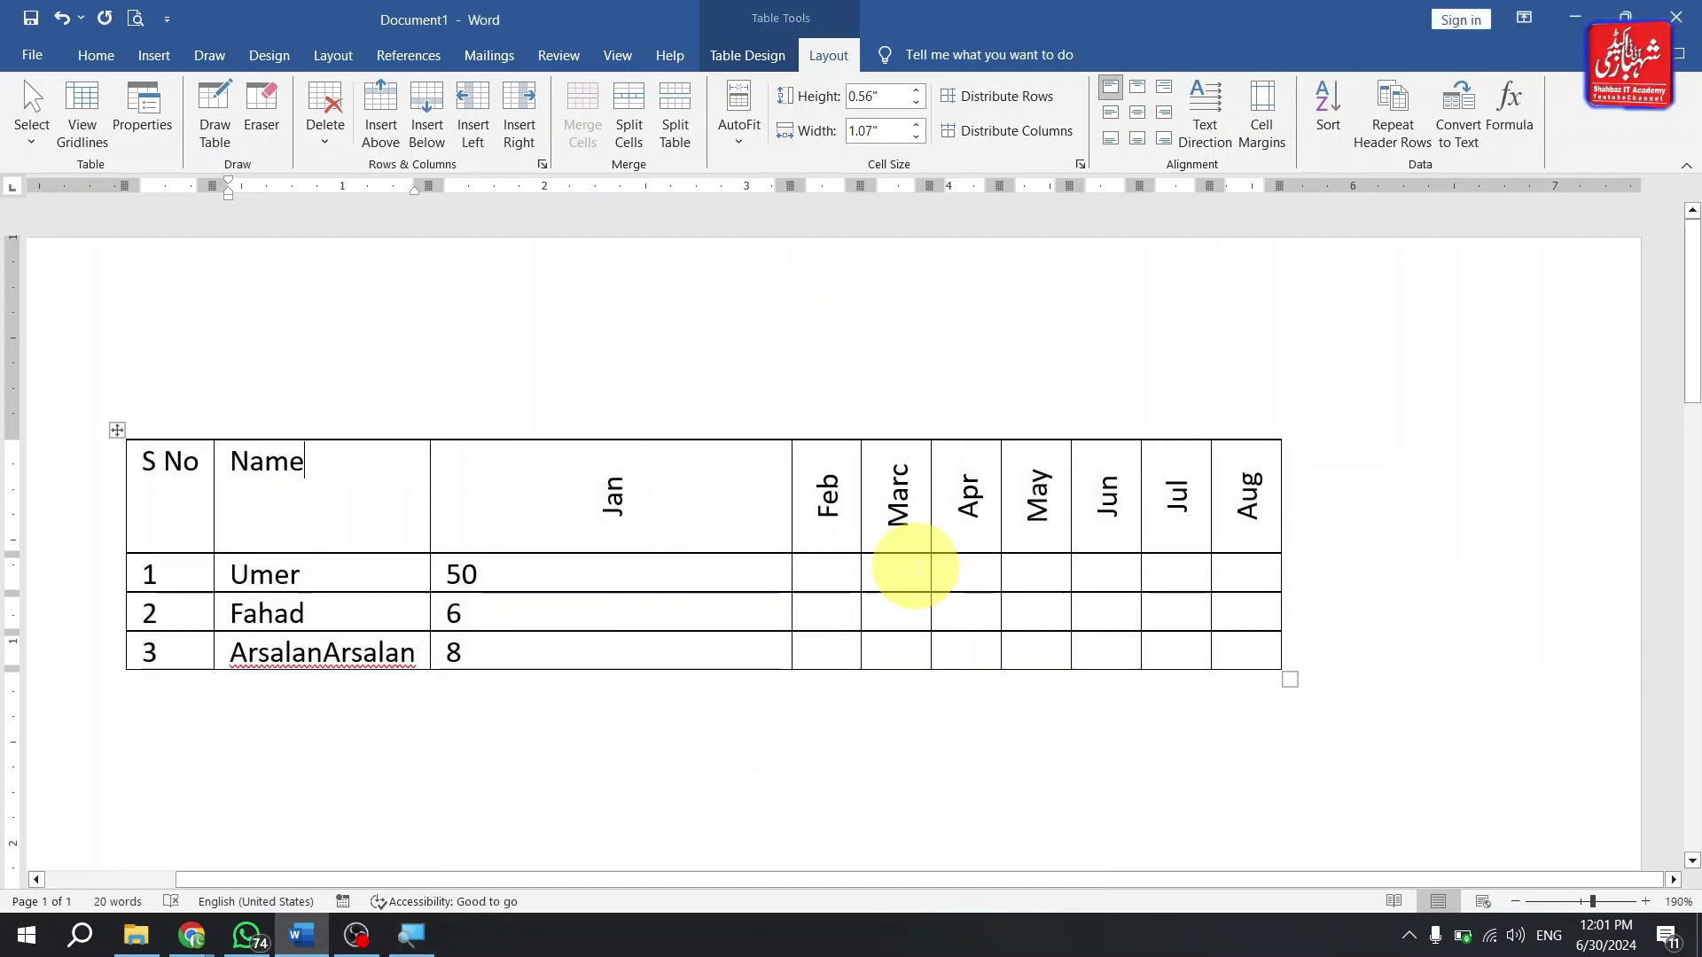
- Highlight the header row and the upper cells of the Name and S No columns, and clear the selection
left_click(80, 500)
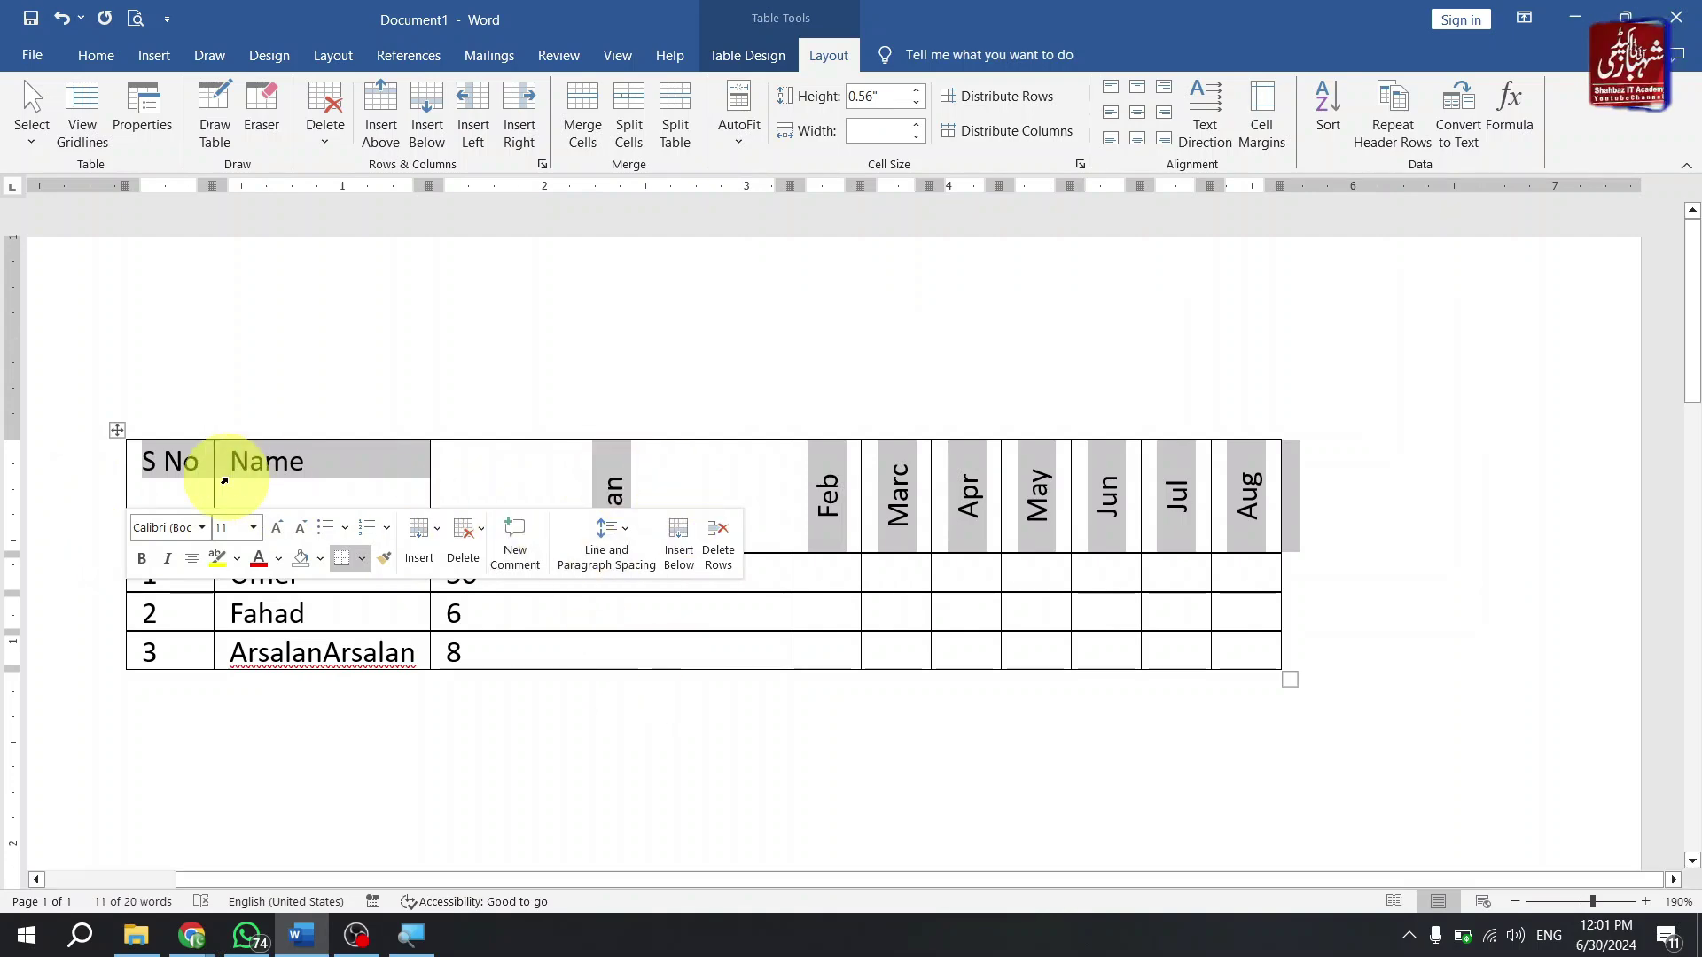
left_click(338, 465)
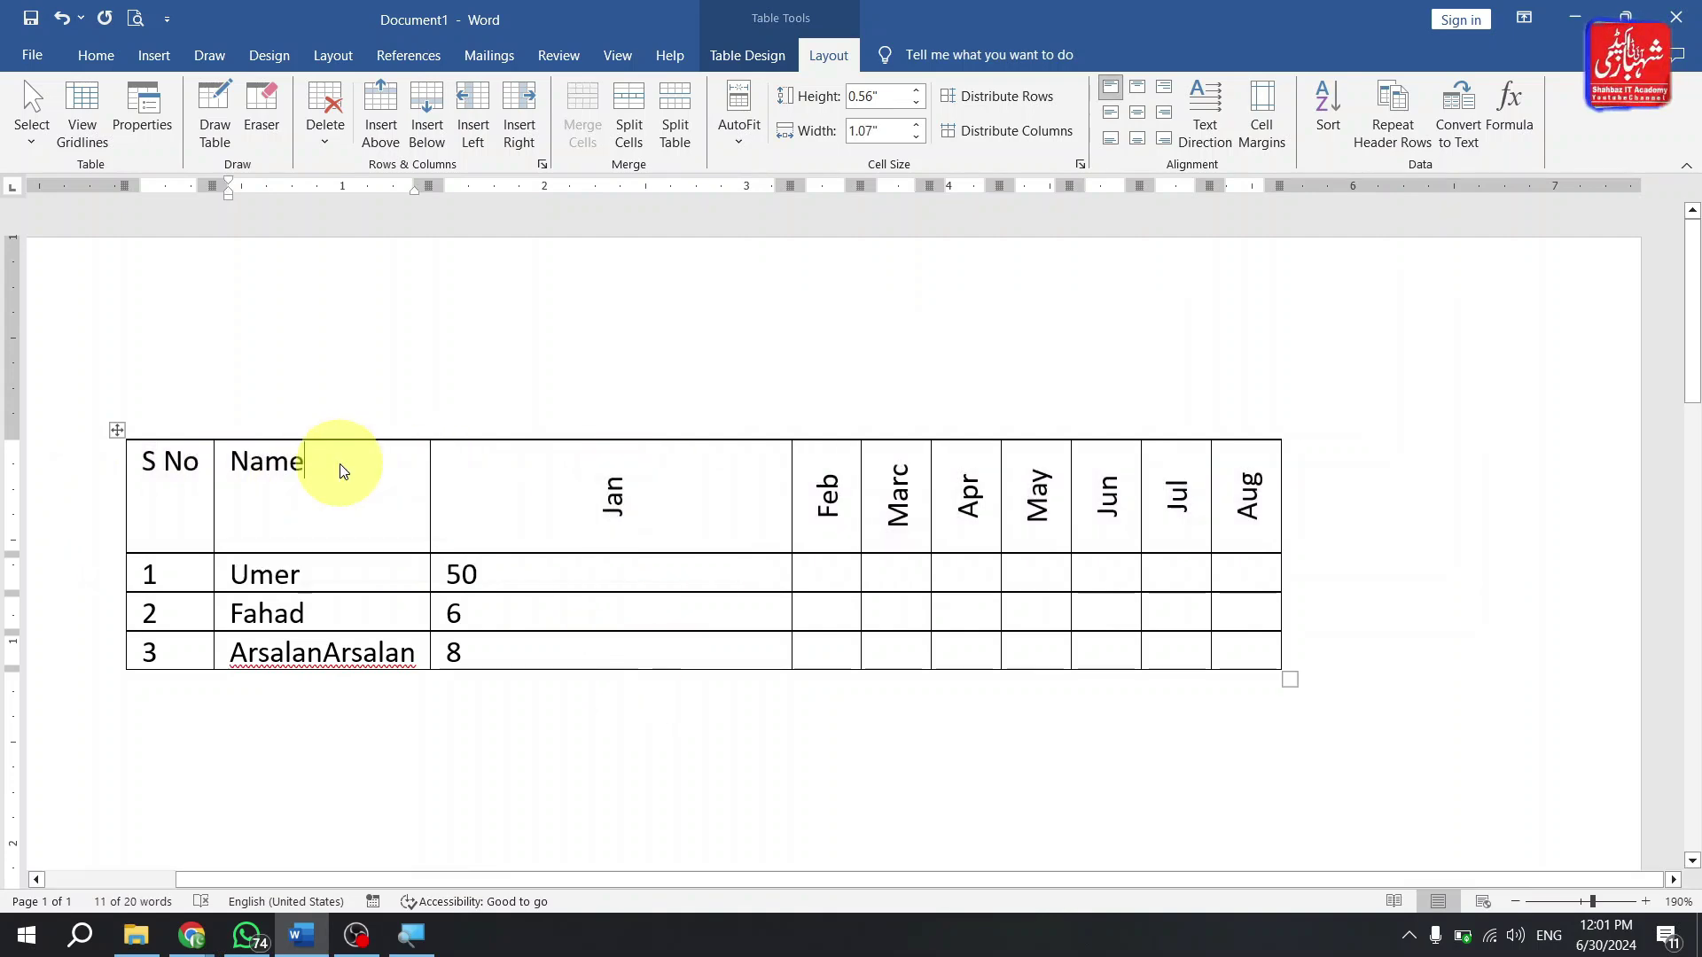
left_click_drag(339, 464, 349, 578)
left_click(185, 530)
left_click_drag(185, 530, 193, 596)
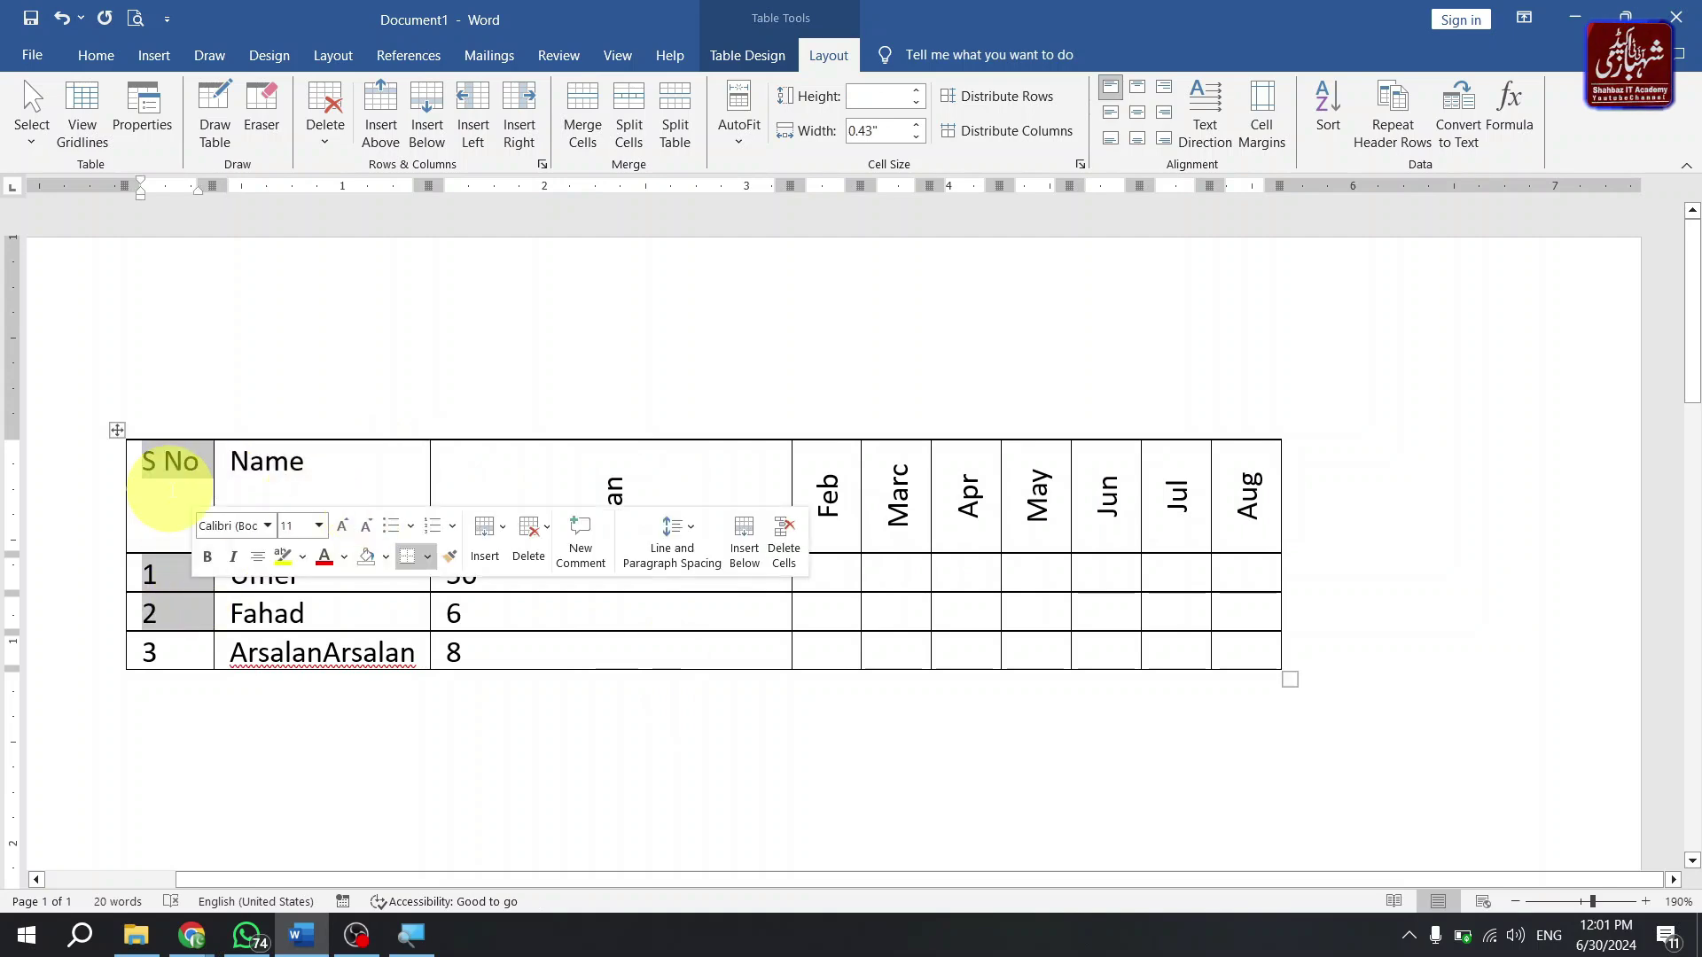
left_click(653, 760)
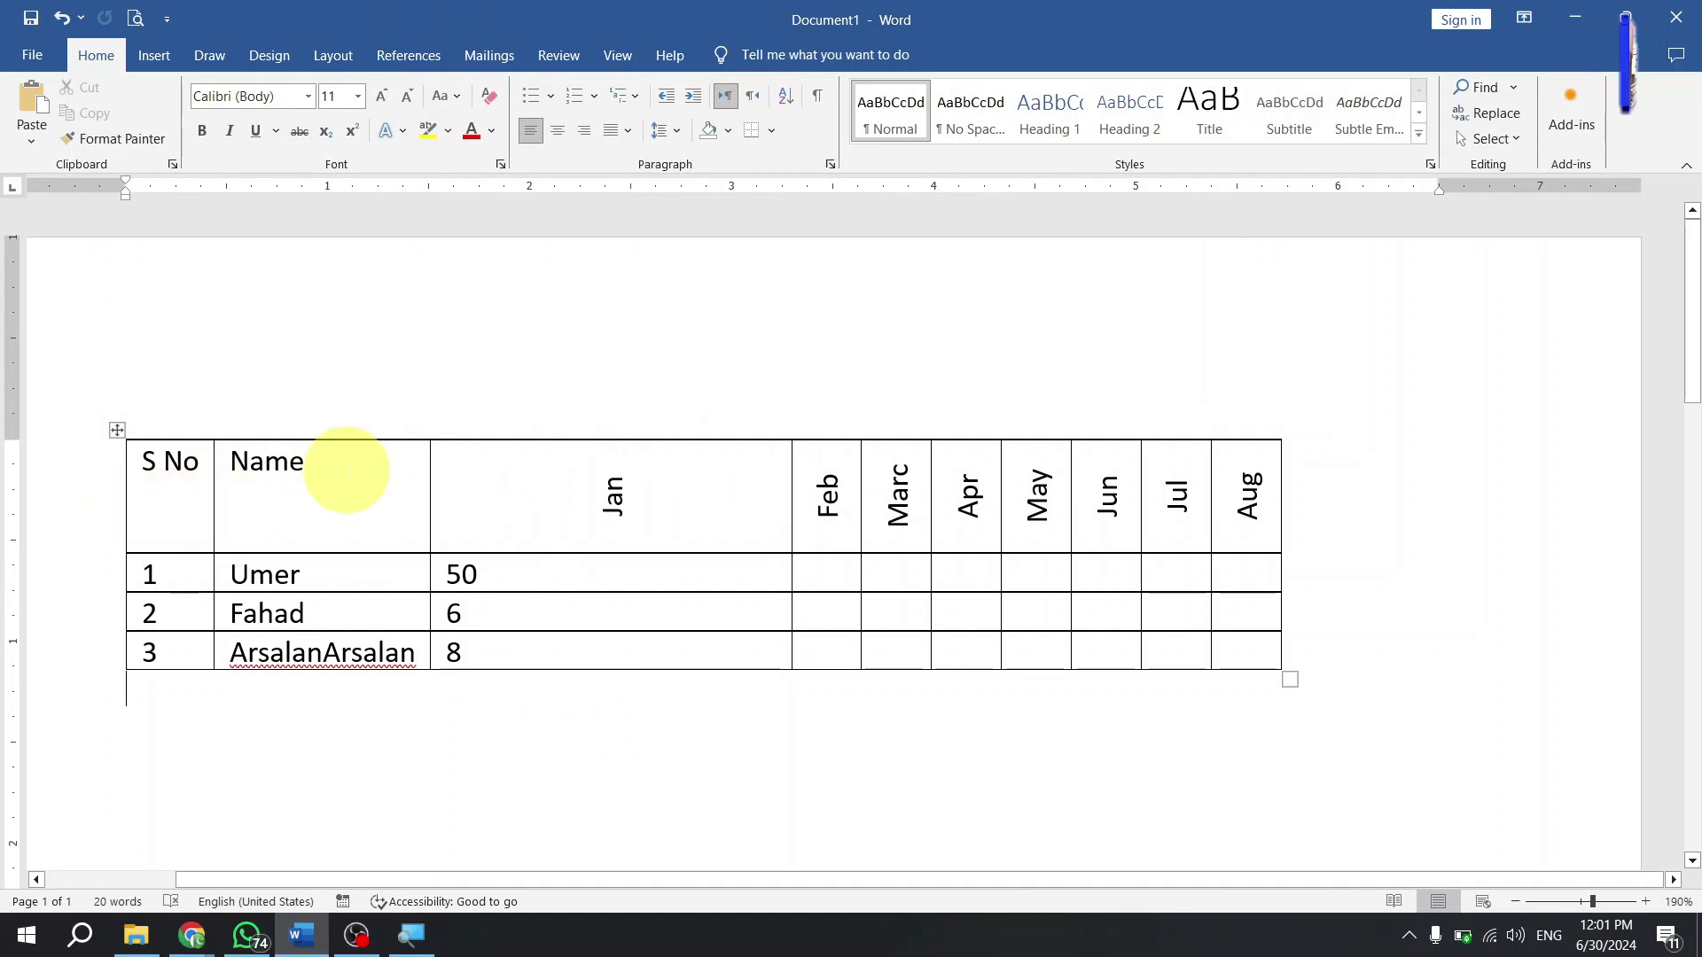
- Open the Sort settings for the table and set Name as the first sort column
left_click(343, 467)
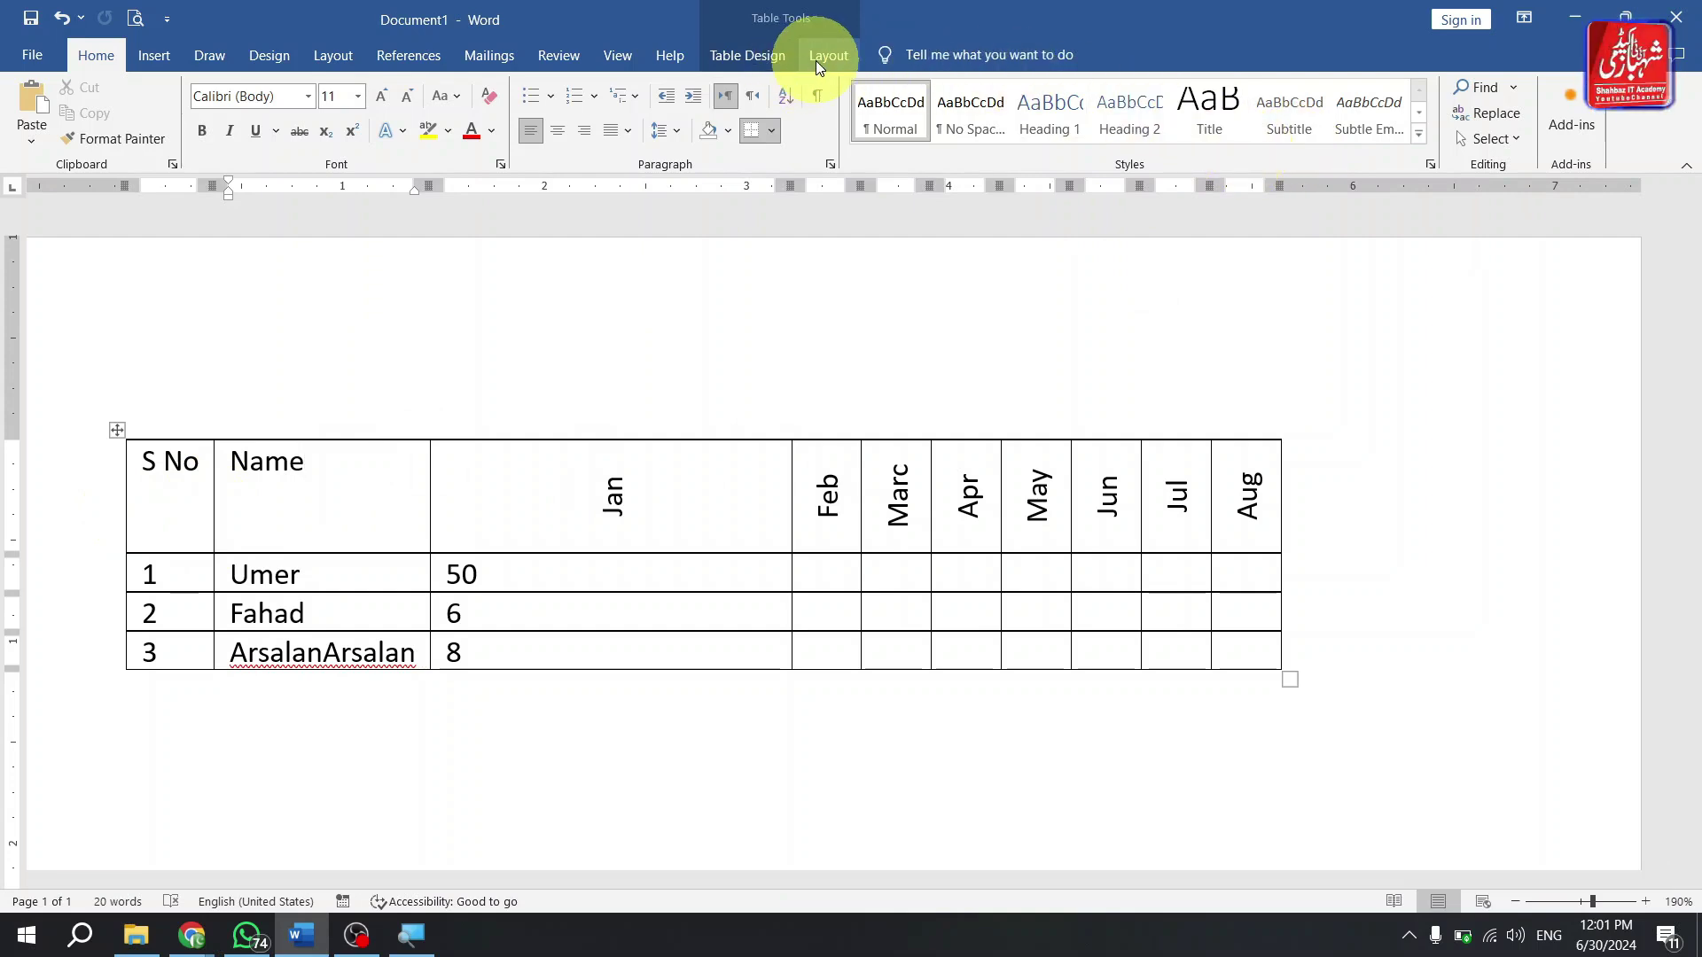
left_click(815, 60)
left_click(1315, 136)
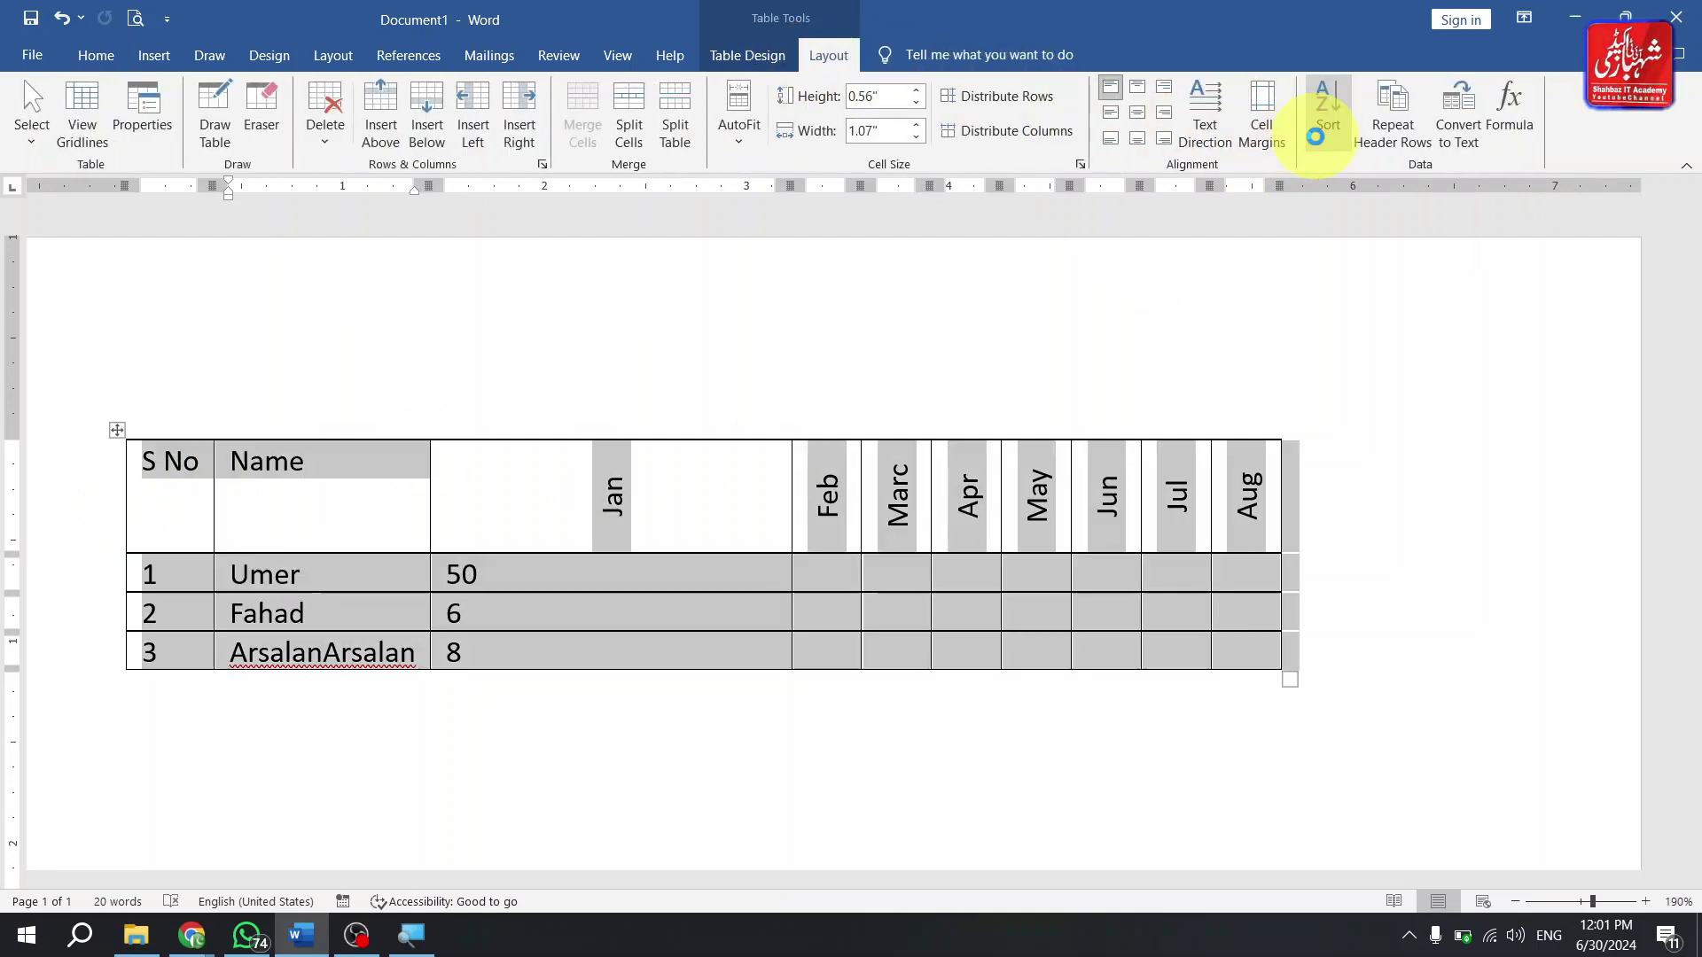
left_click_drag(692, 542, 883, 309)
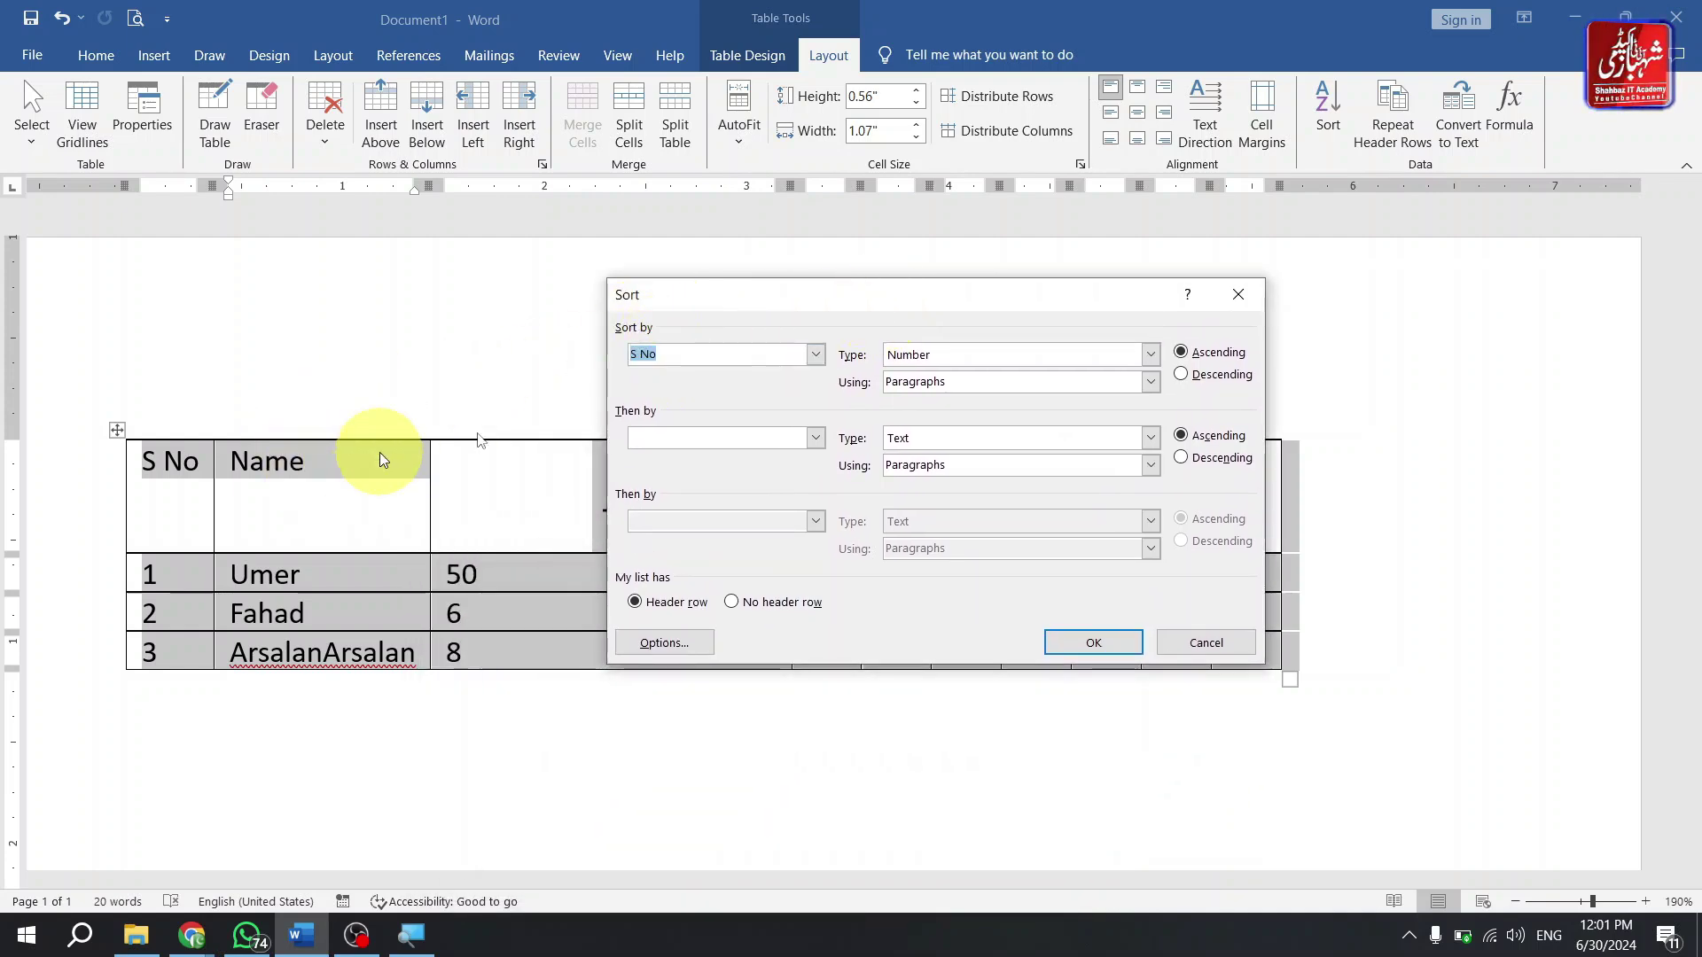
left_click(815, 354)
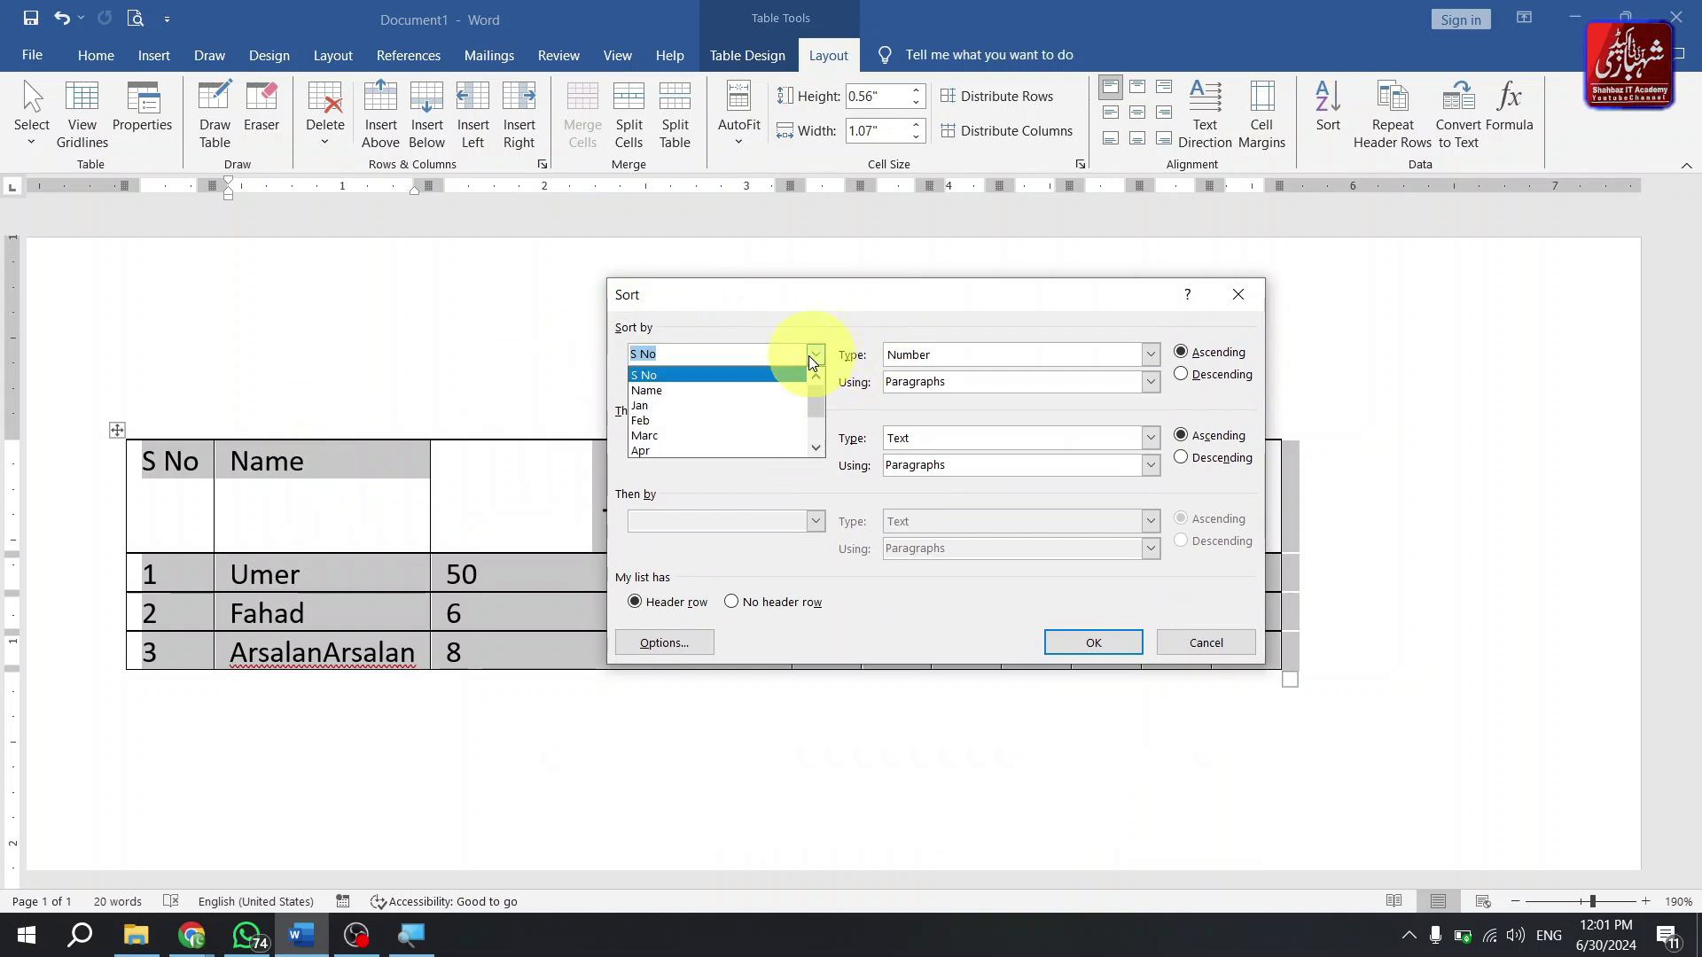
left_click(710, 390)
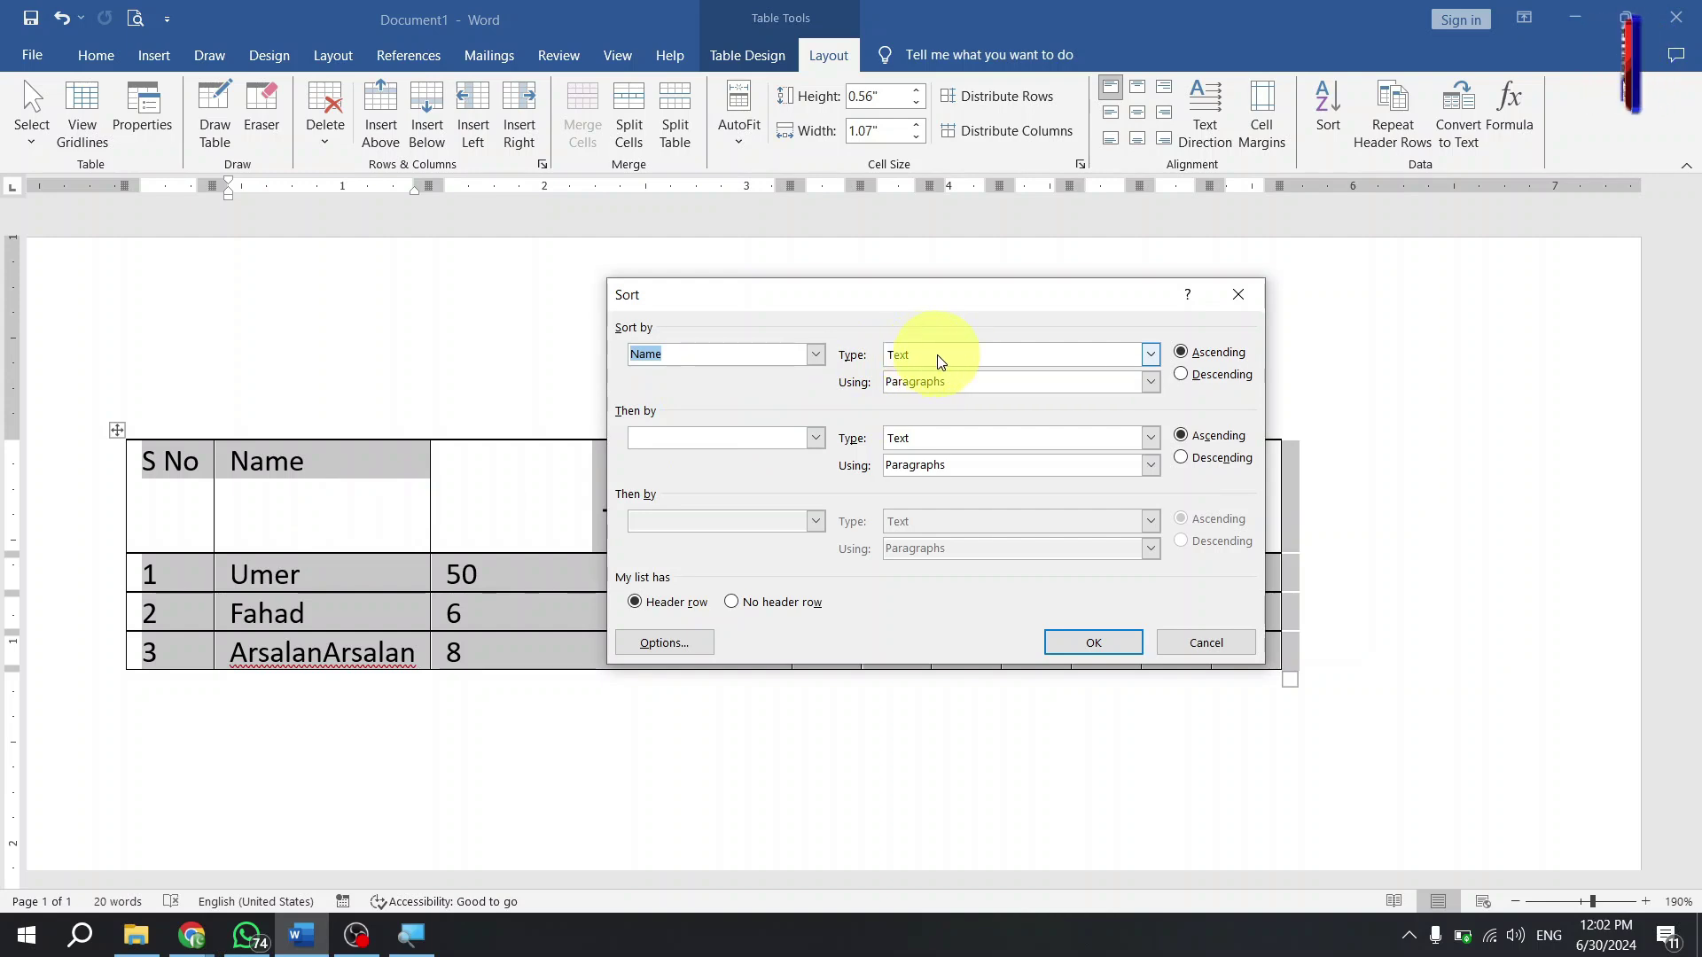
- Switch the first sort column between S No and Name to compare their sort types, finishing on Name
left_click(812, 354)
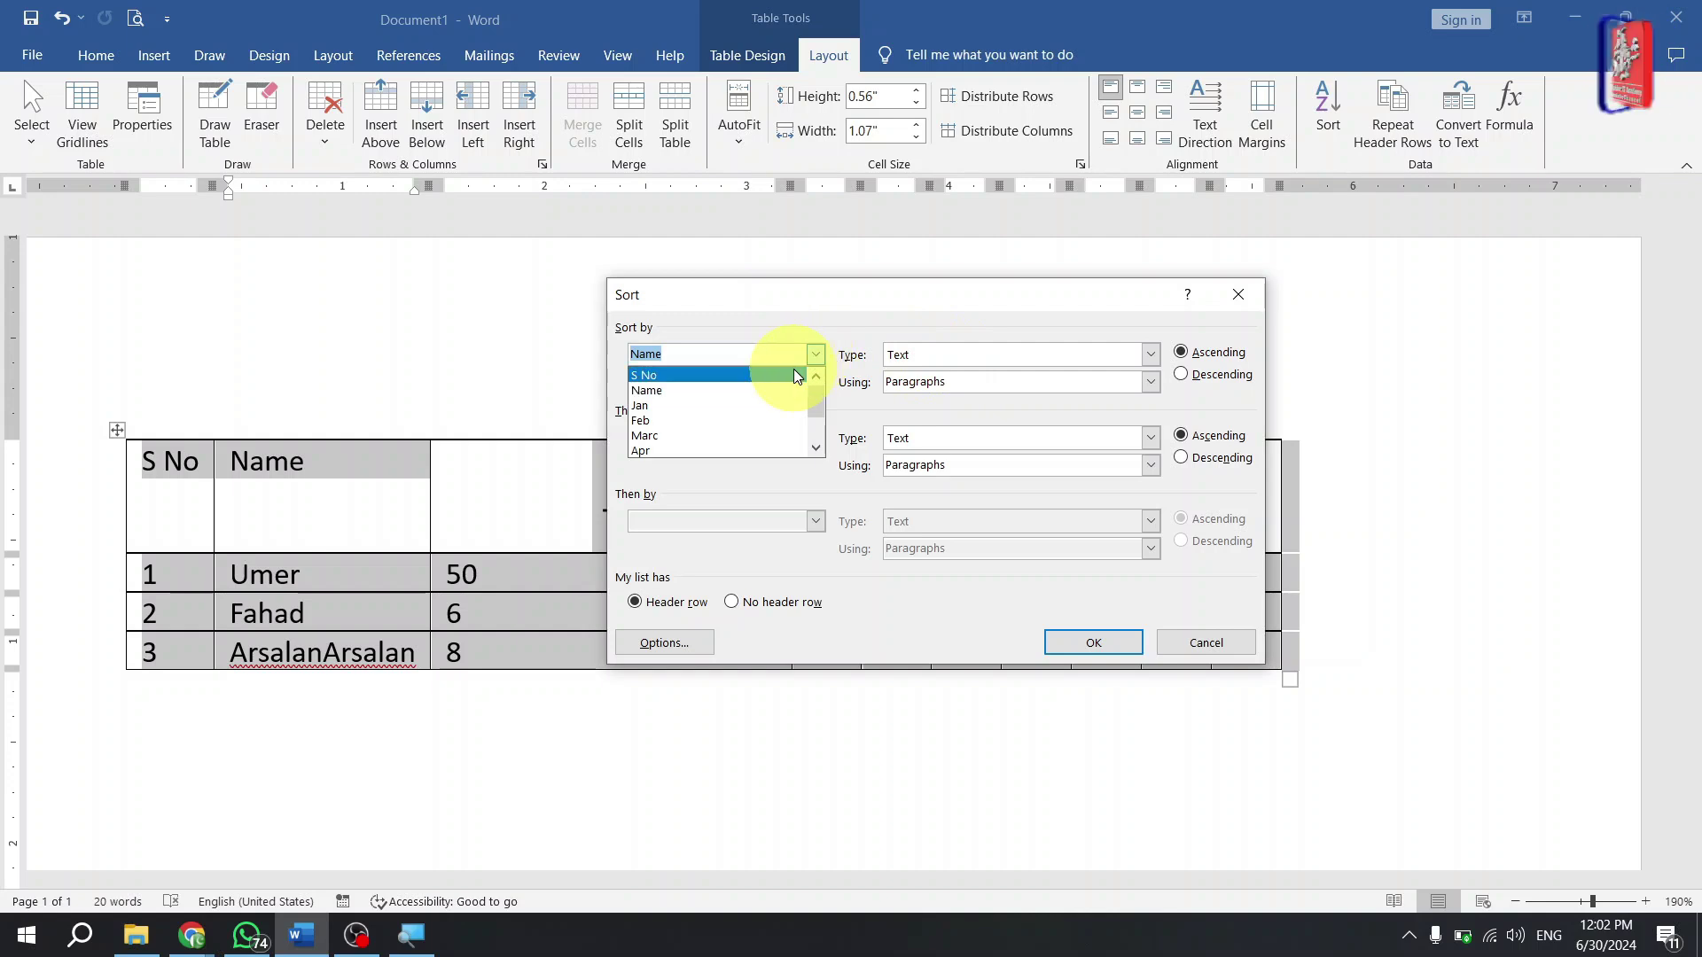
left_click(794, 375)
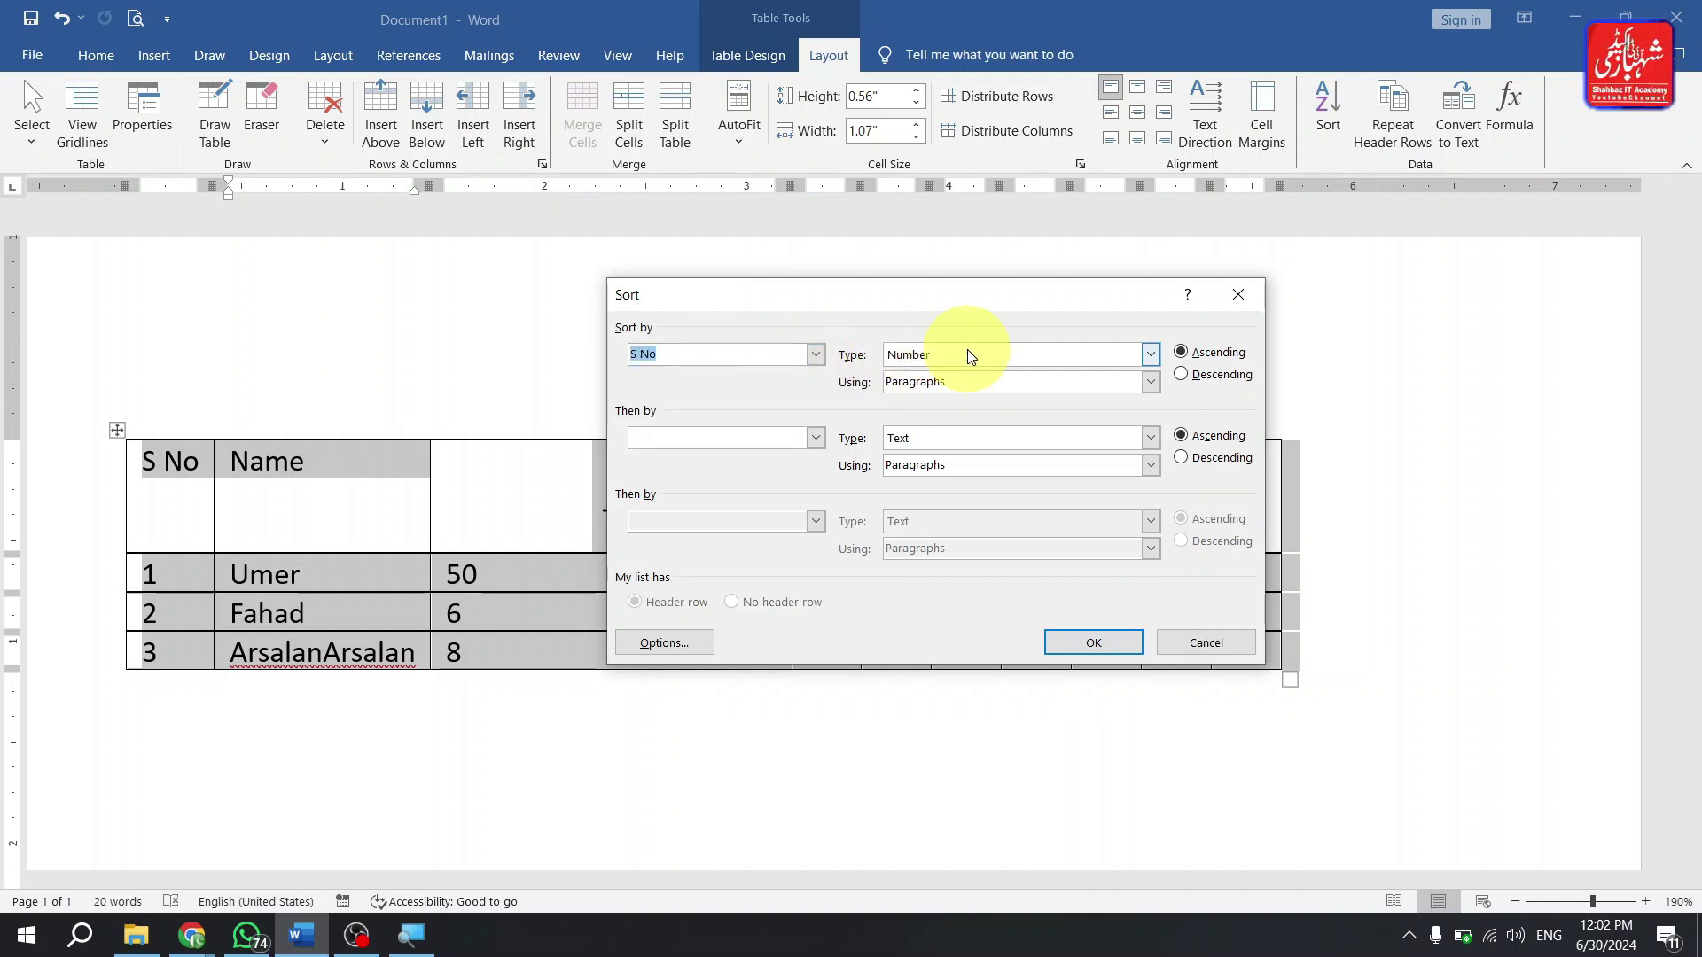
left_click(813, 355)
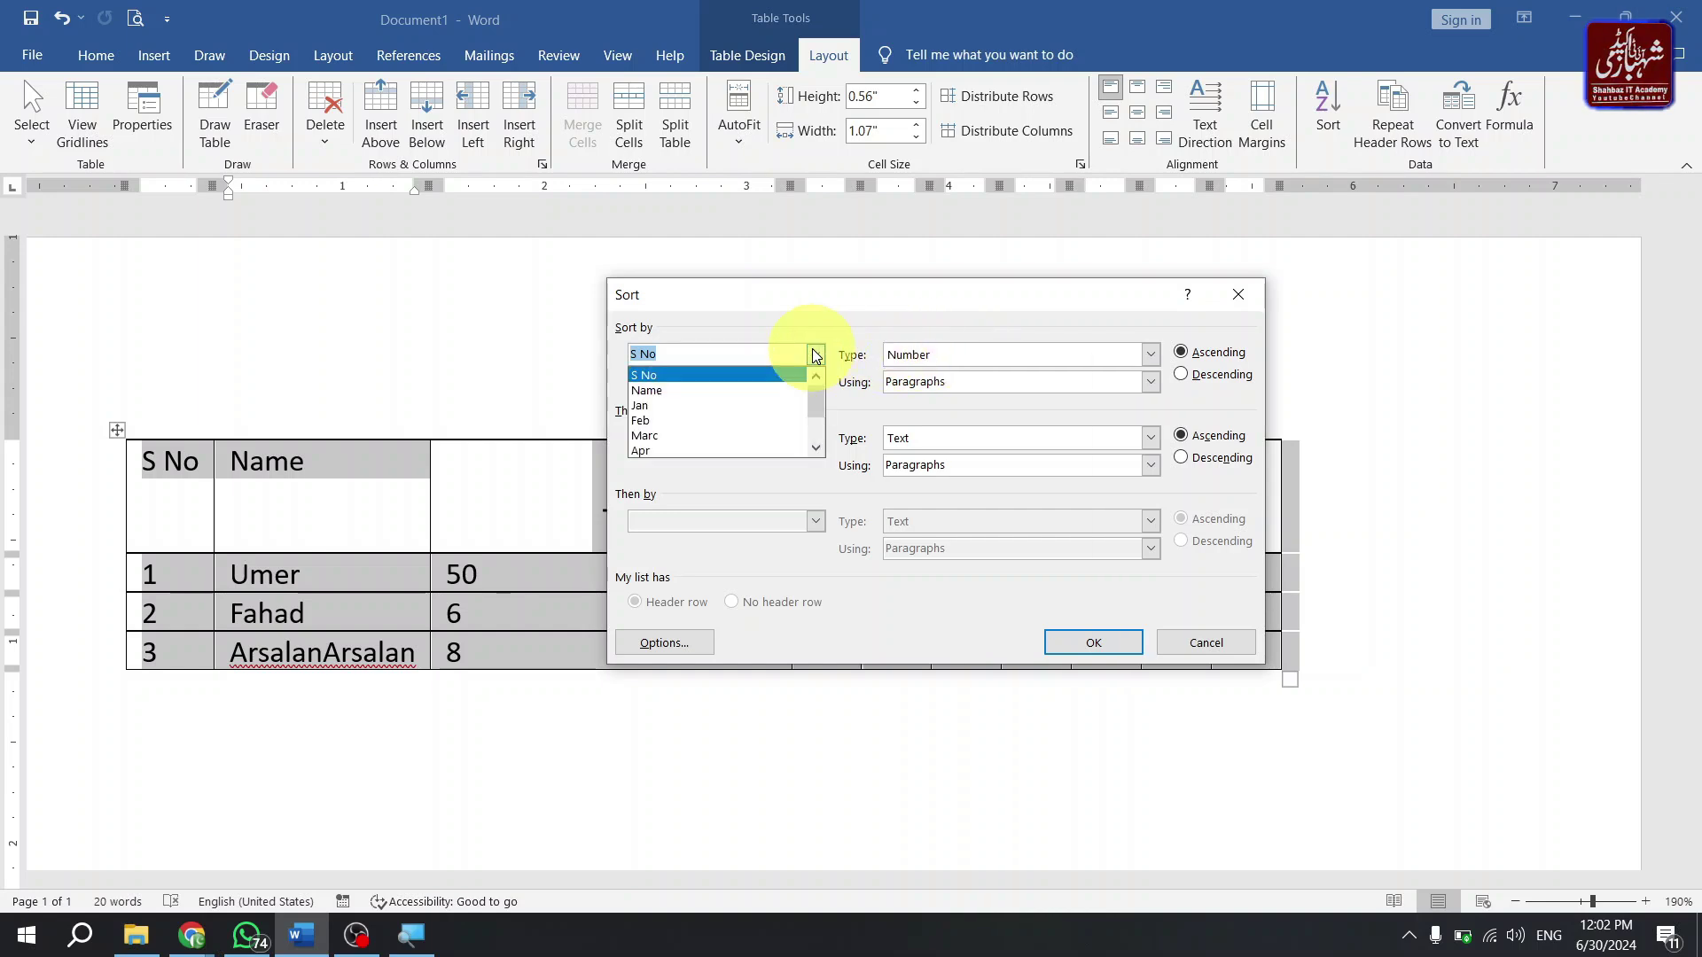
left_click(801, 390)
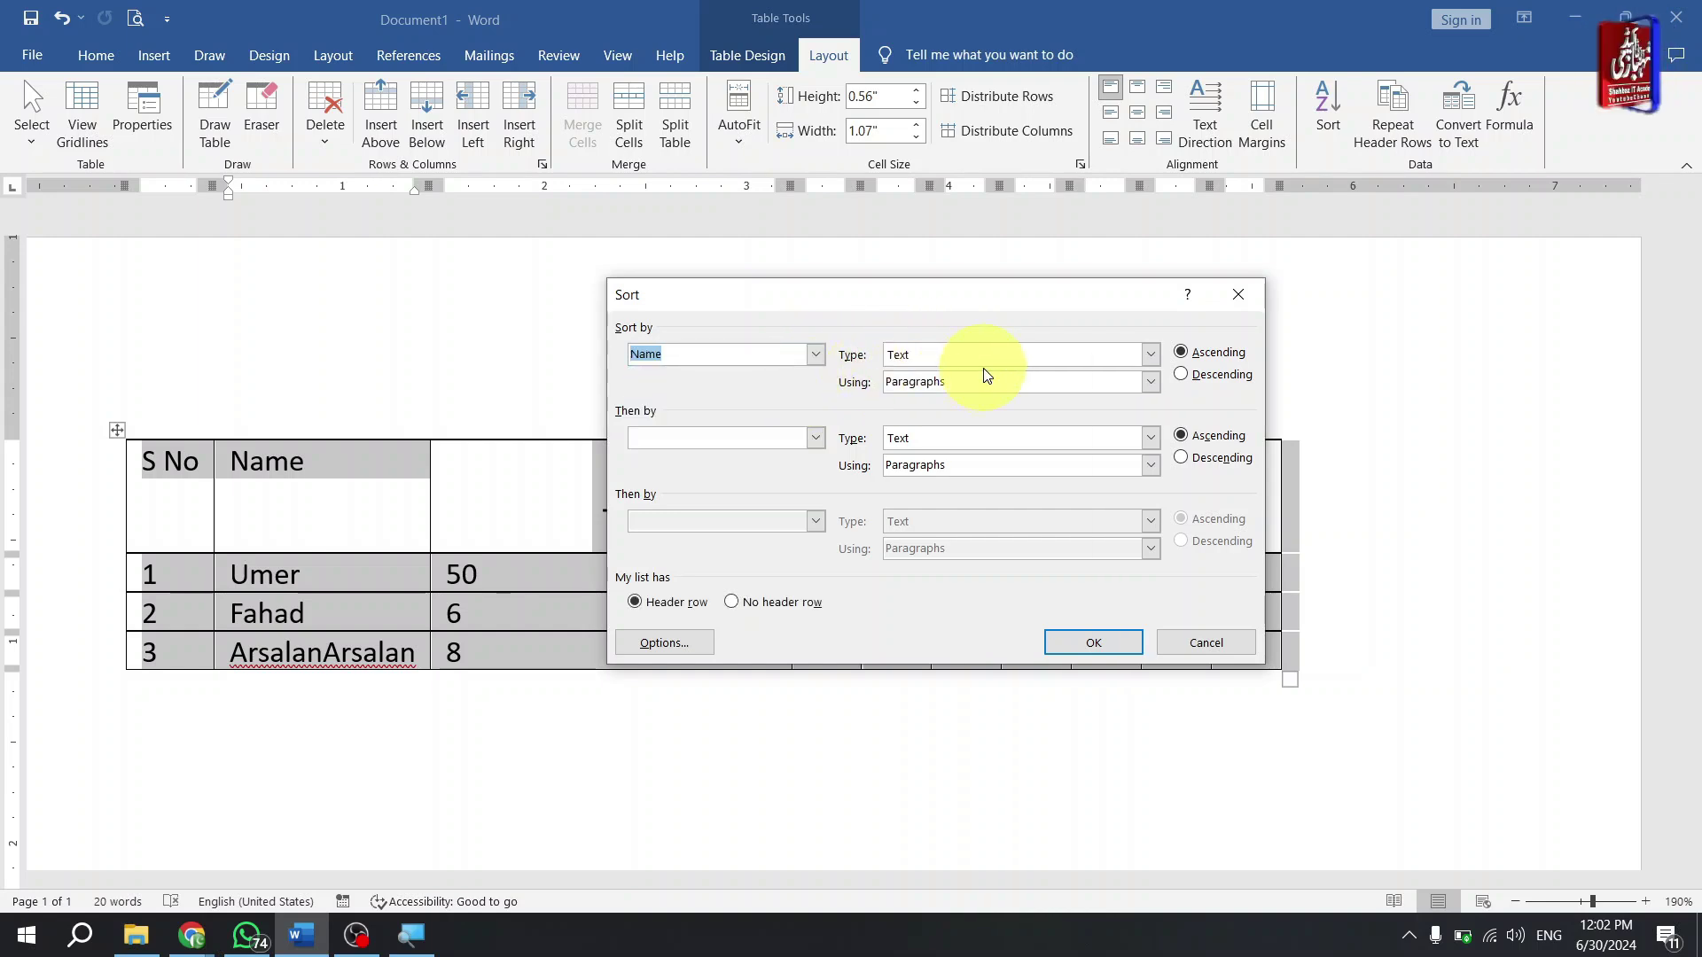
left_click(809, 357)
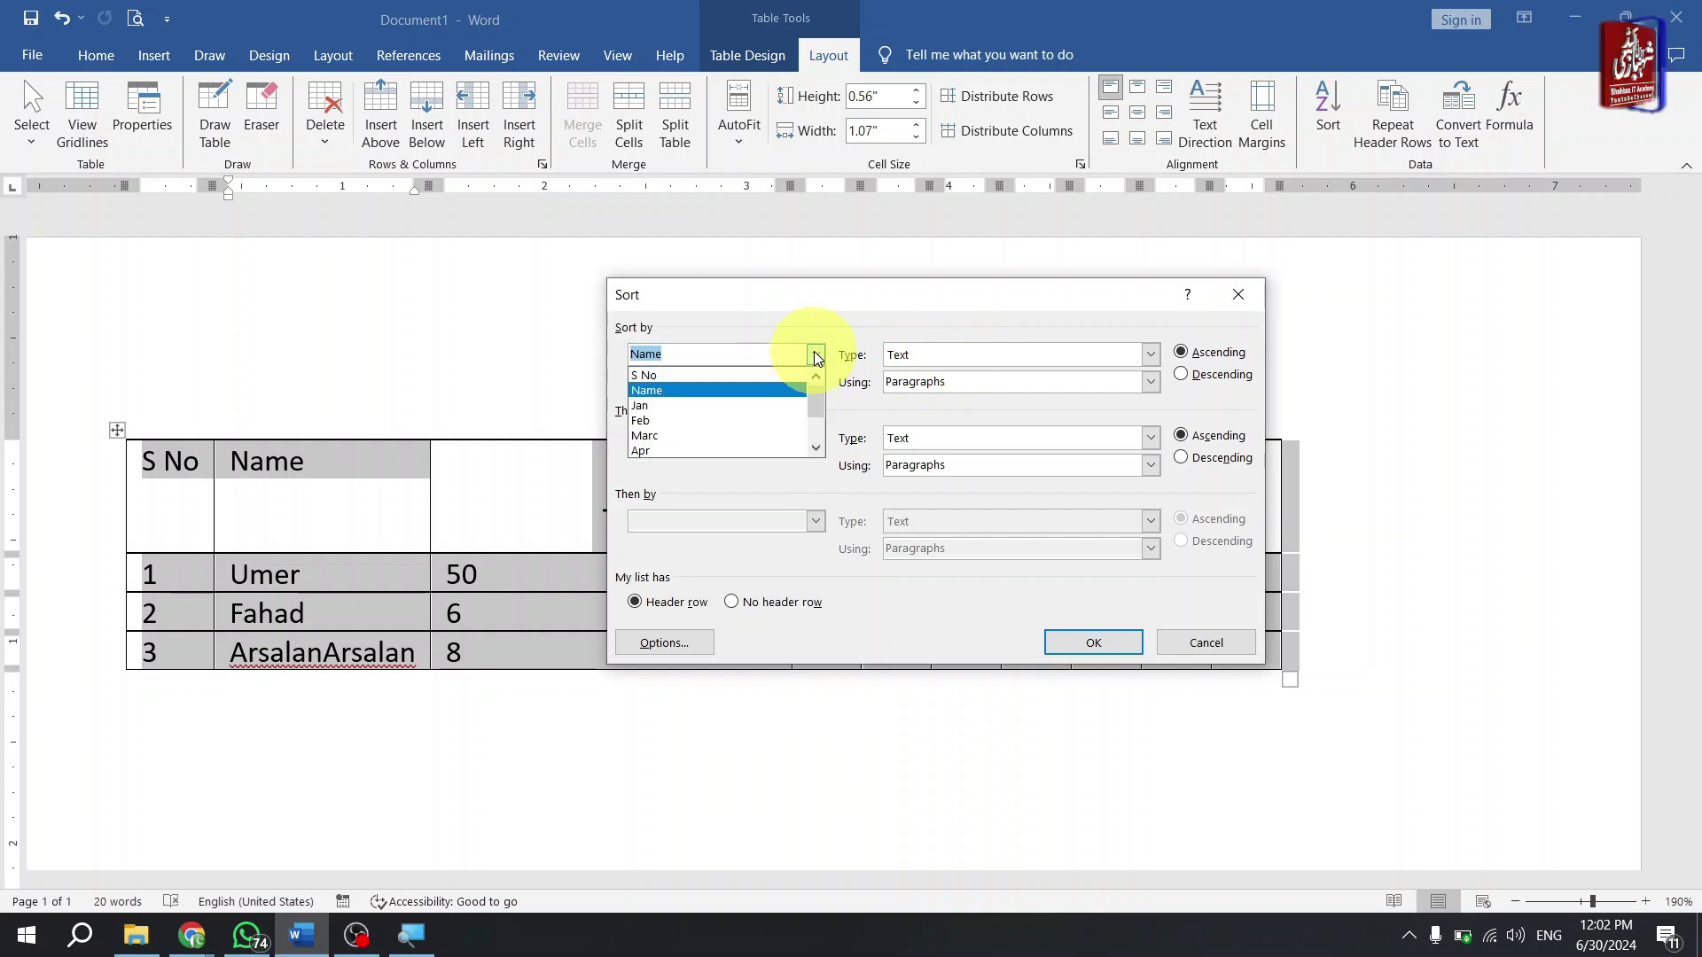
left_click(799, 375)
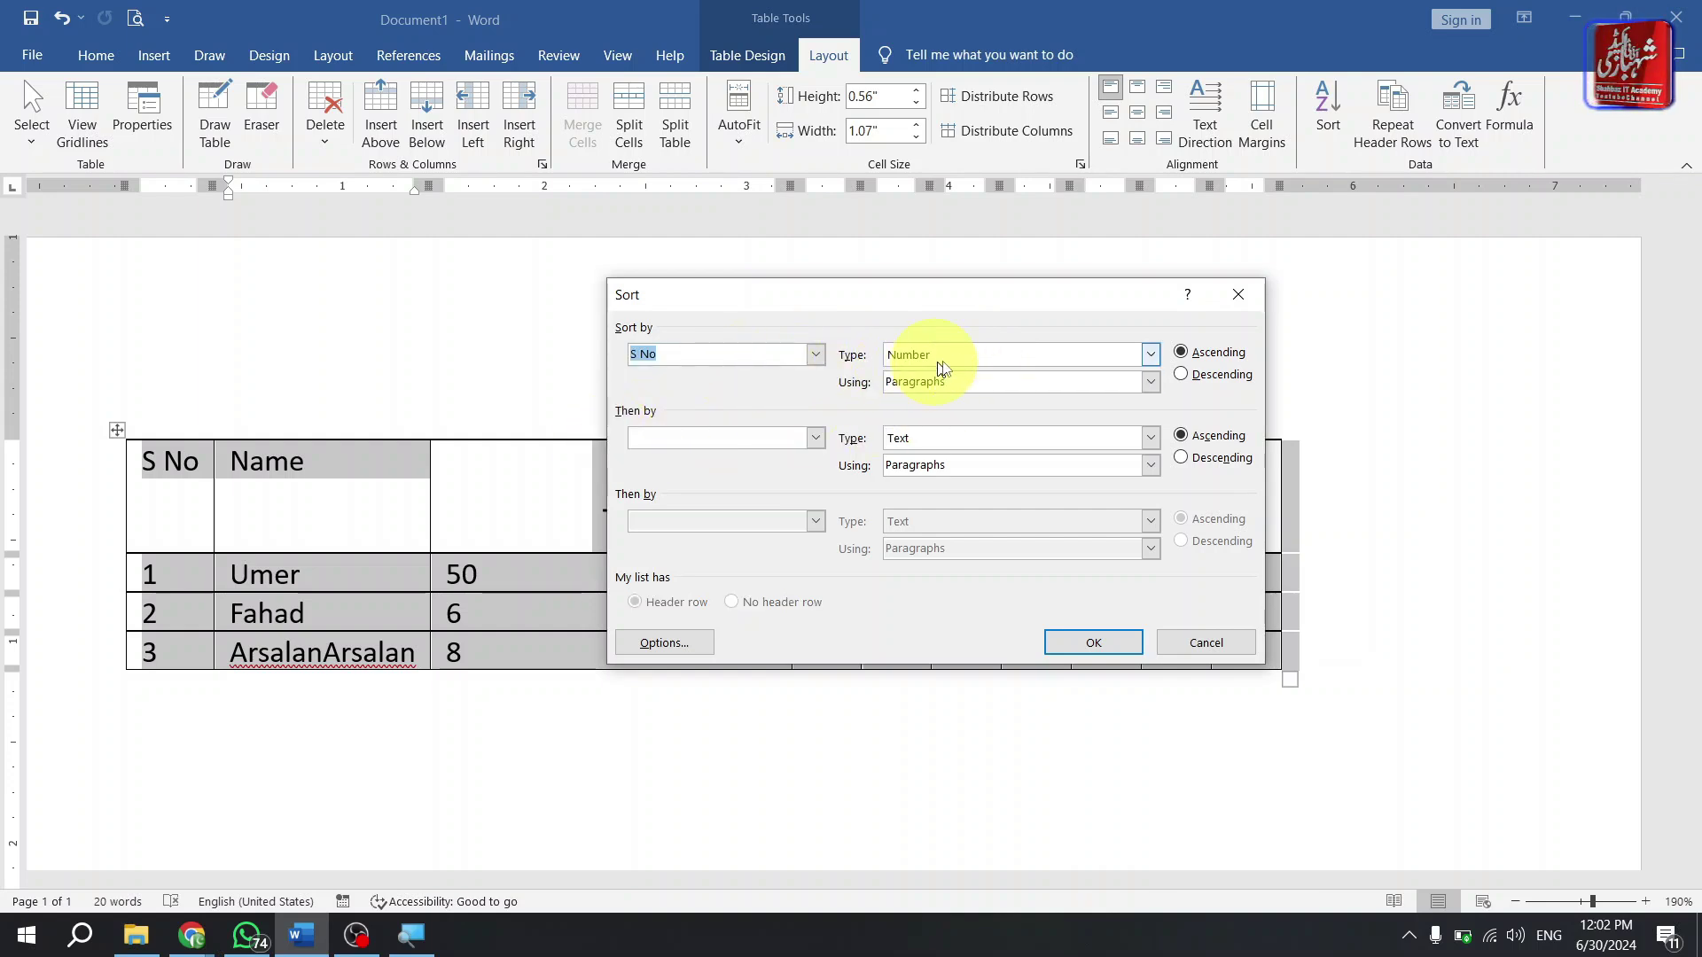
left_click(822, 360)
left_click(803, 392)
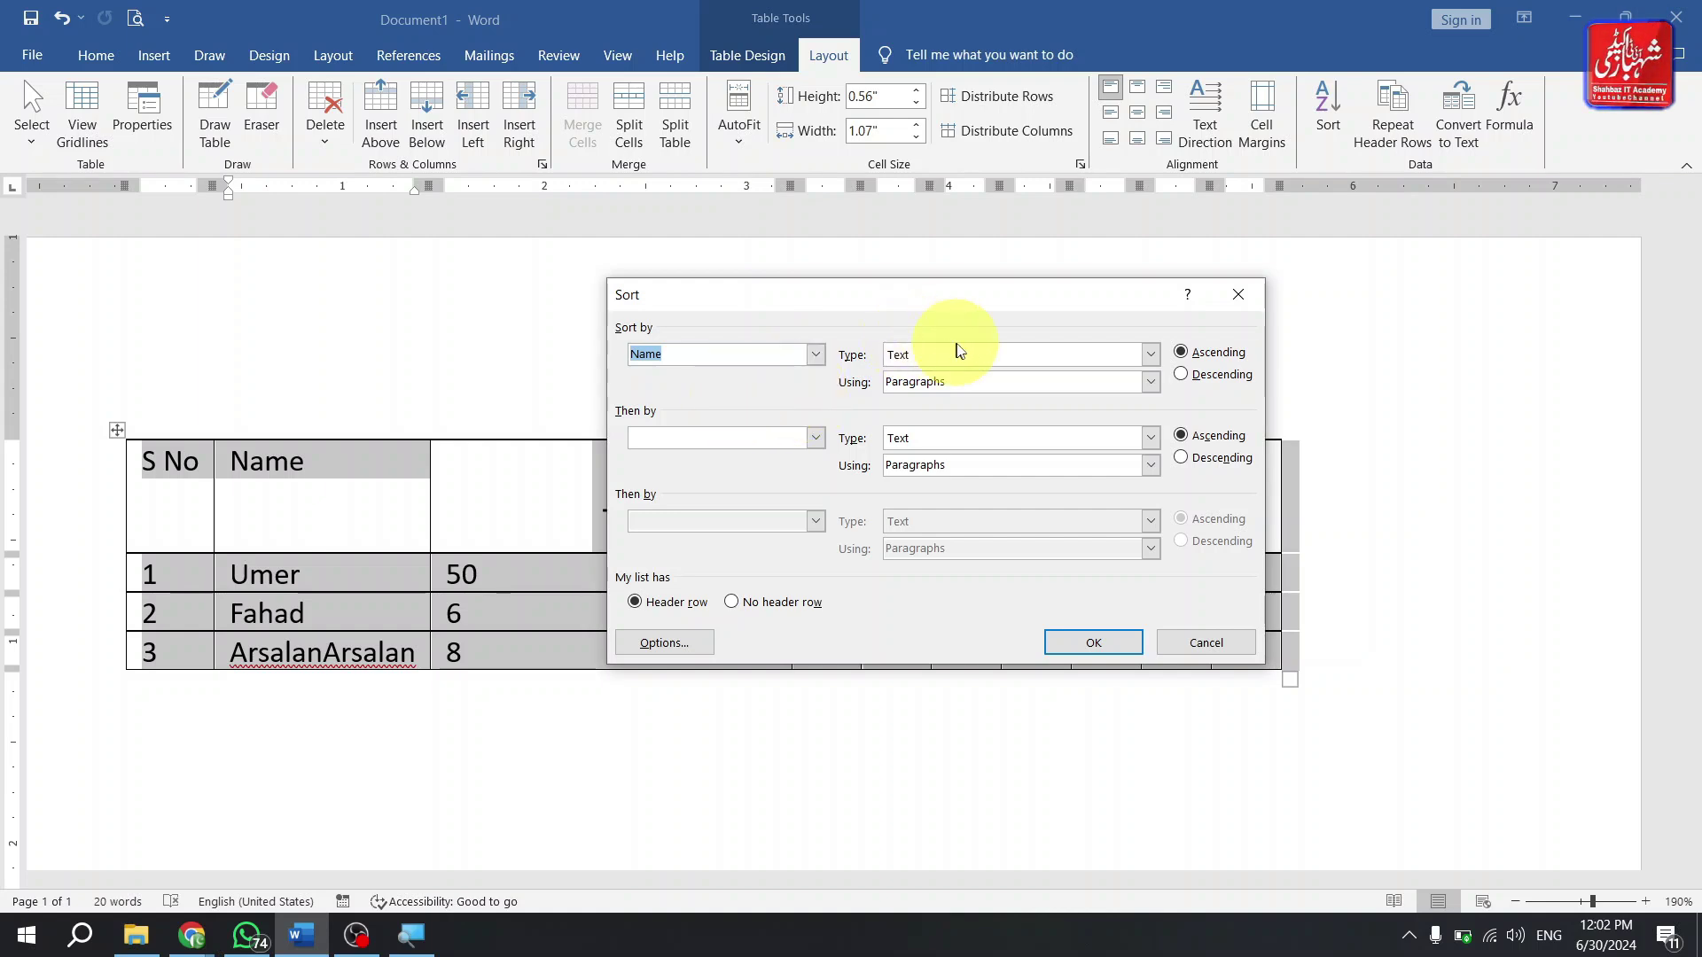
- Sort the table by Name in ascending order, with Text as the type and Paragraphs as the basis
left_click(1151, 356)
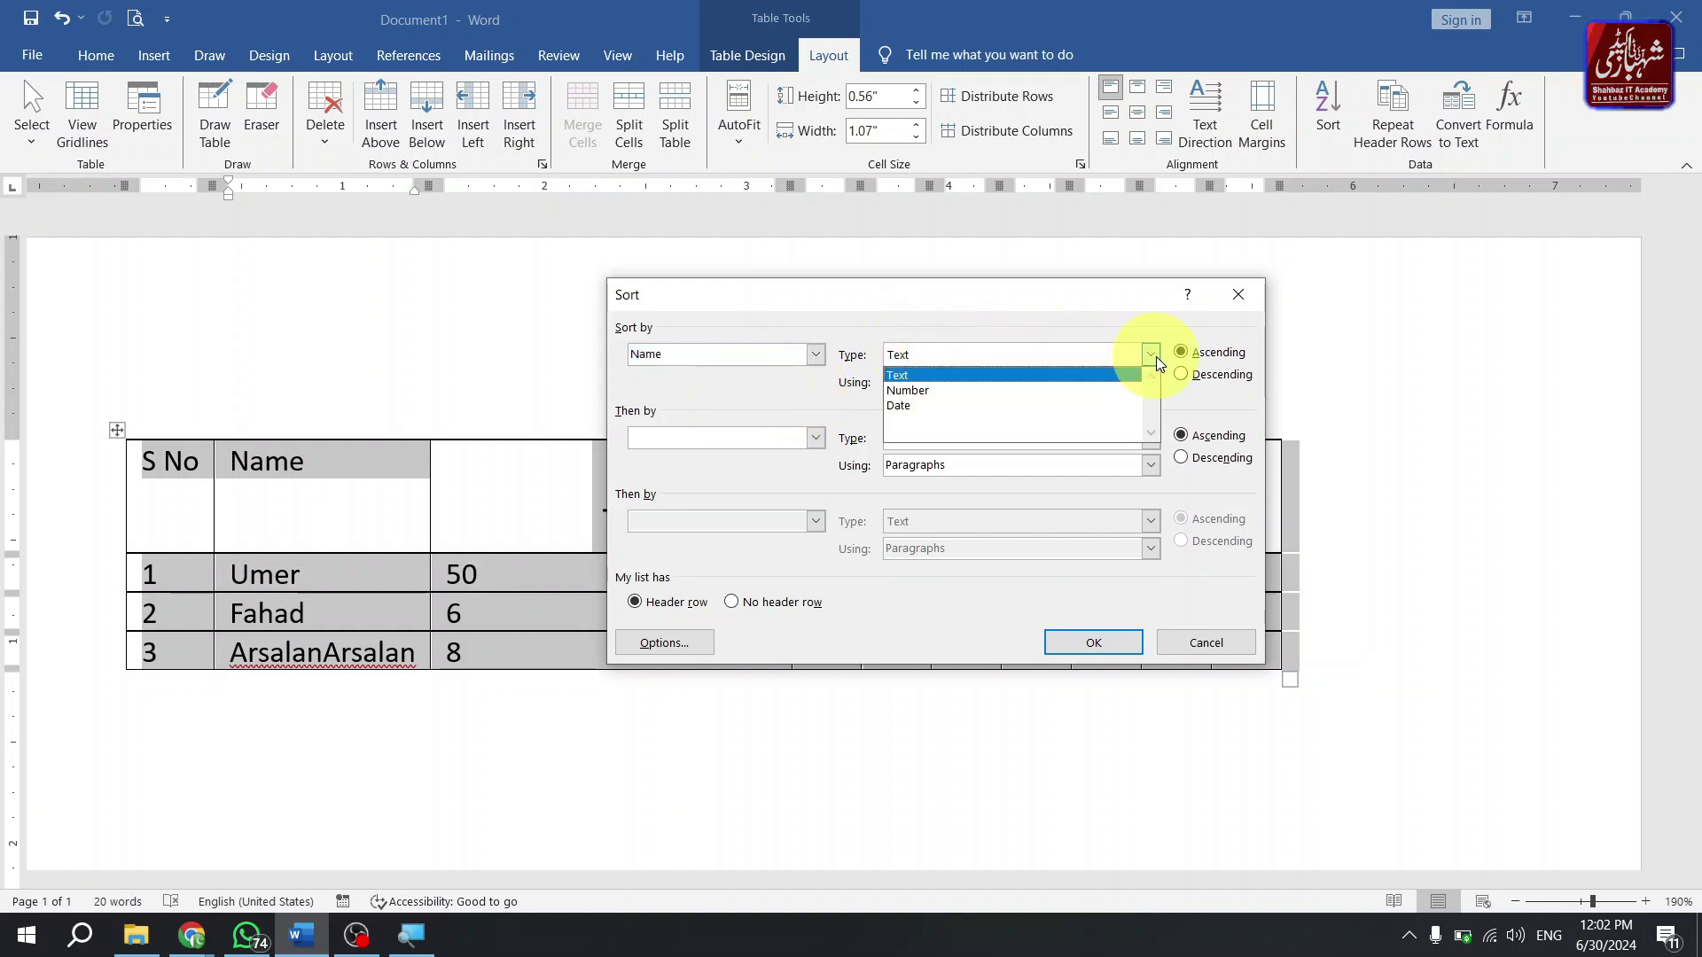
left_click(1018, 375)
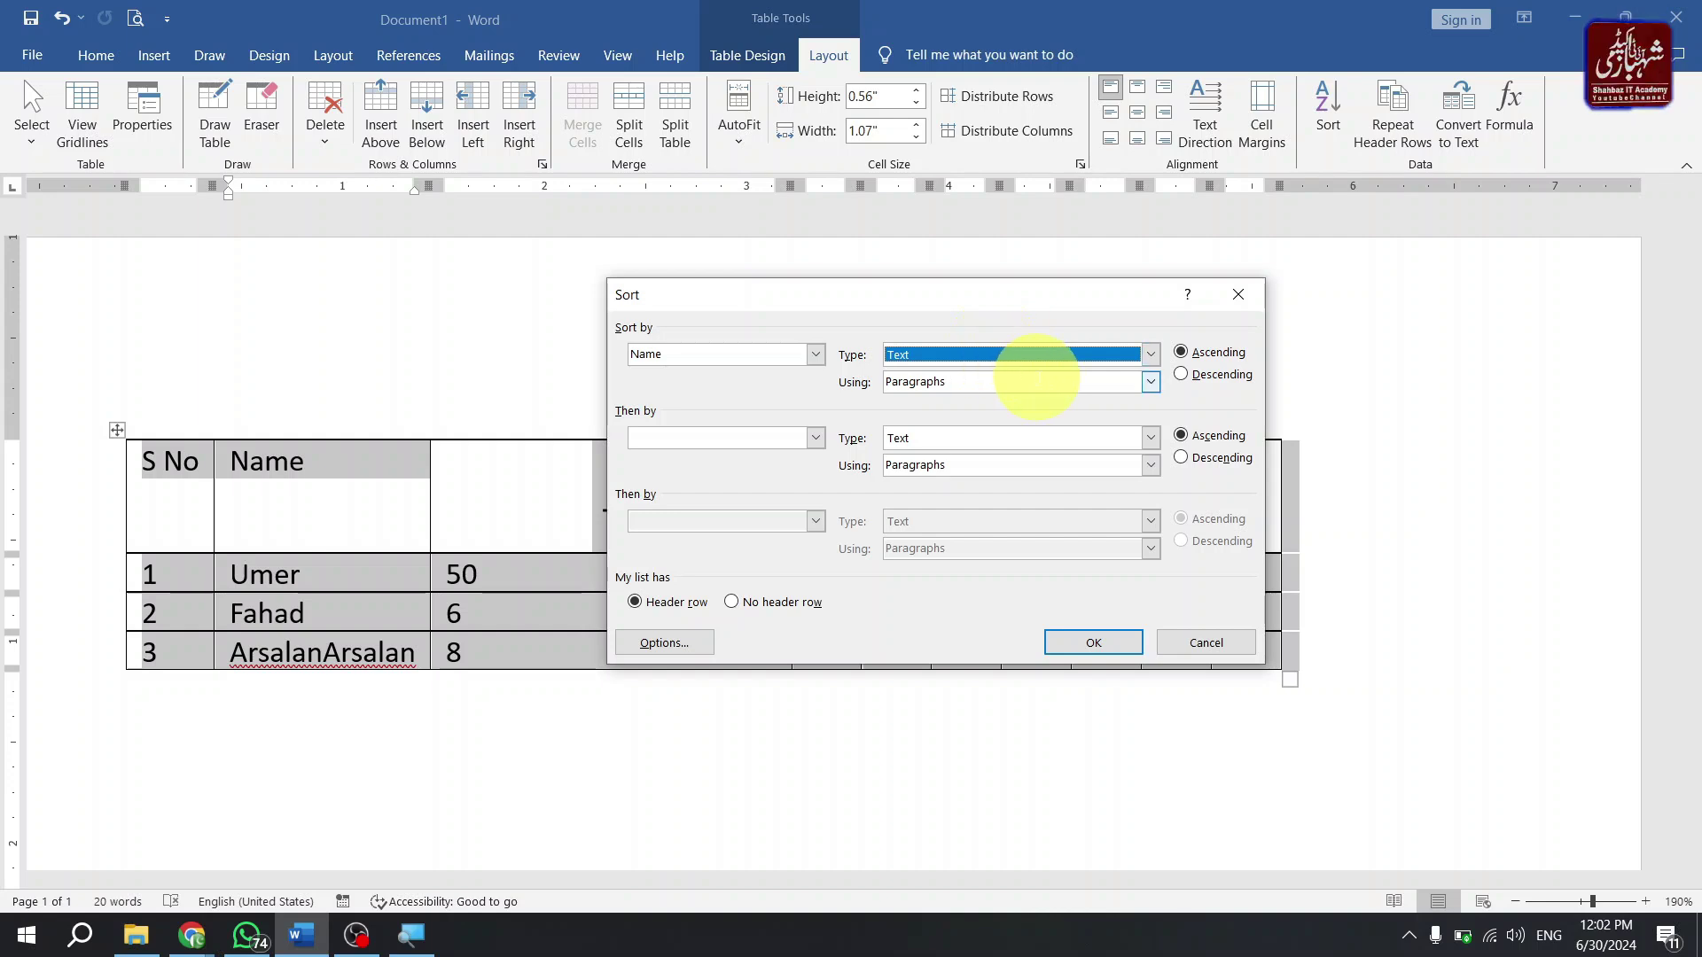
left_click(1151, 382)
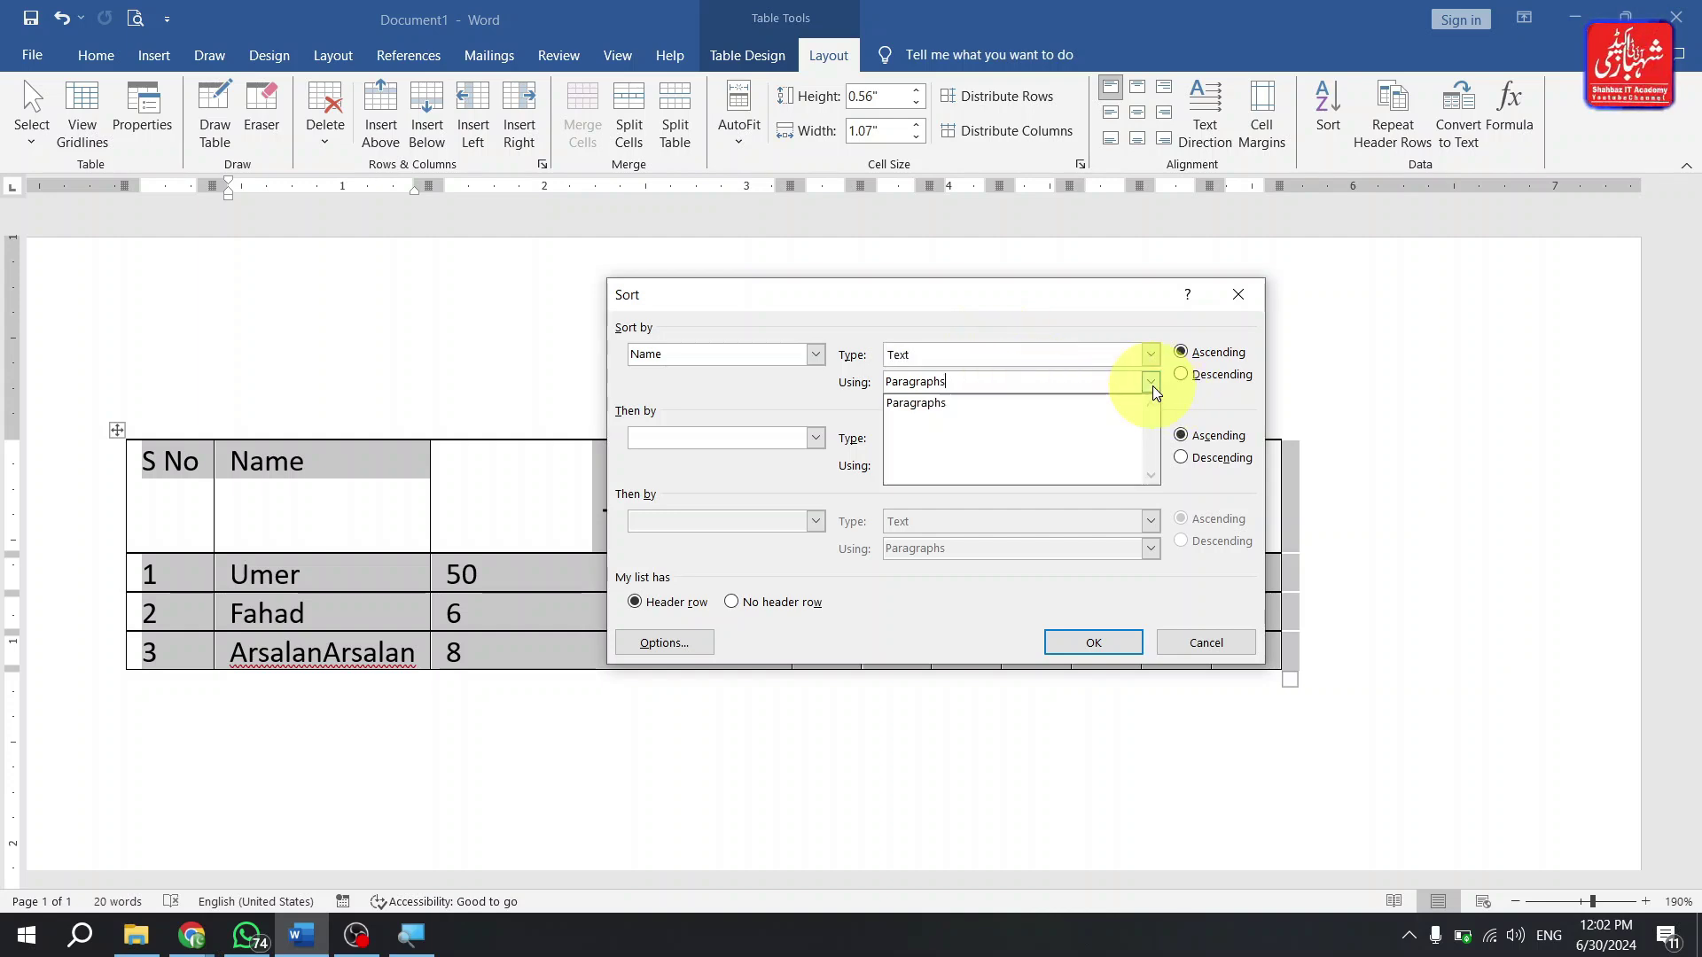
left_click(1152, 386)
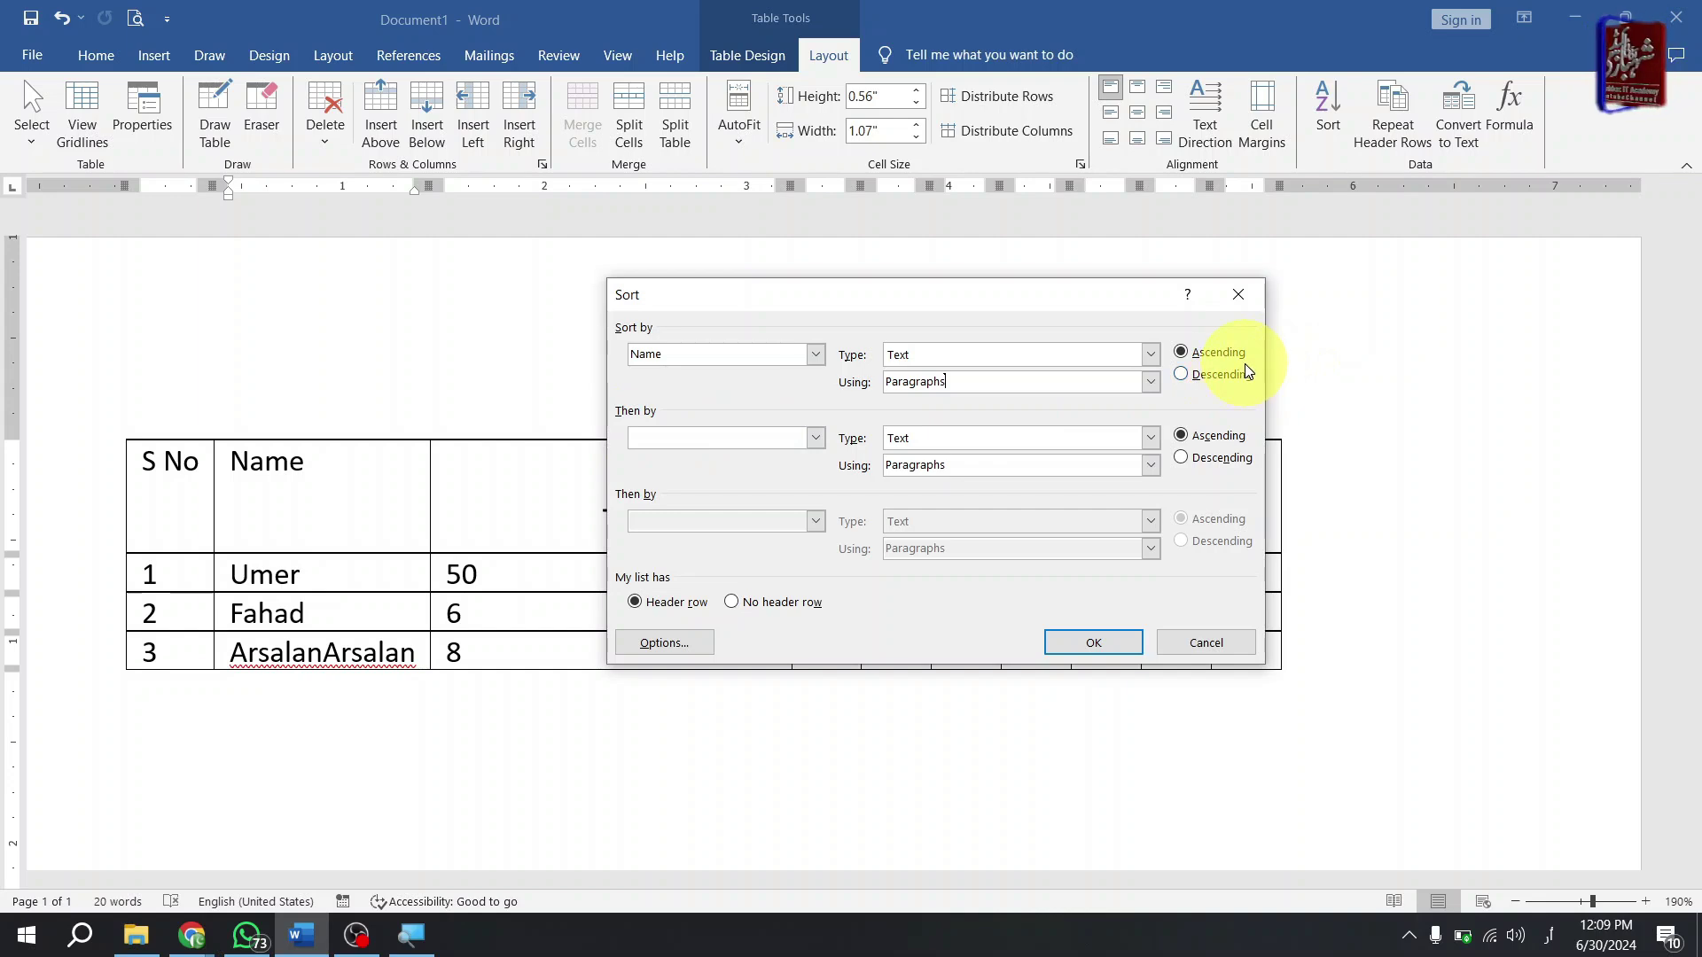
left_click_drag(970, 306, 1143, 271)
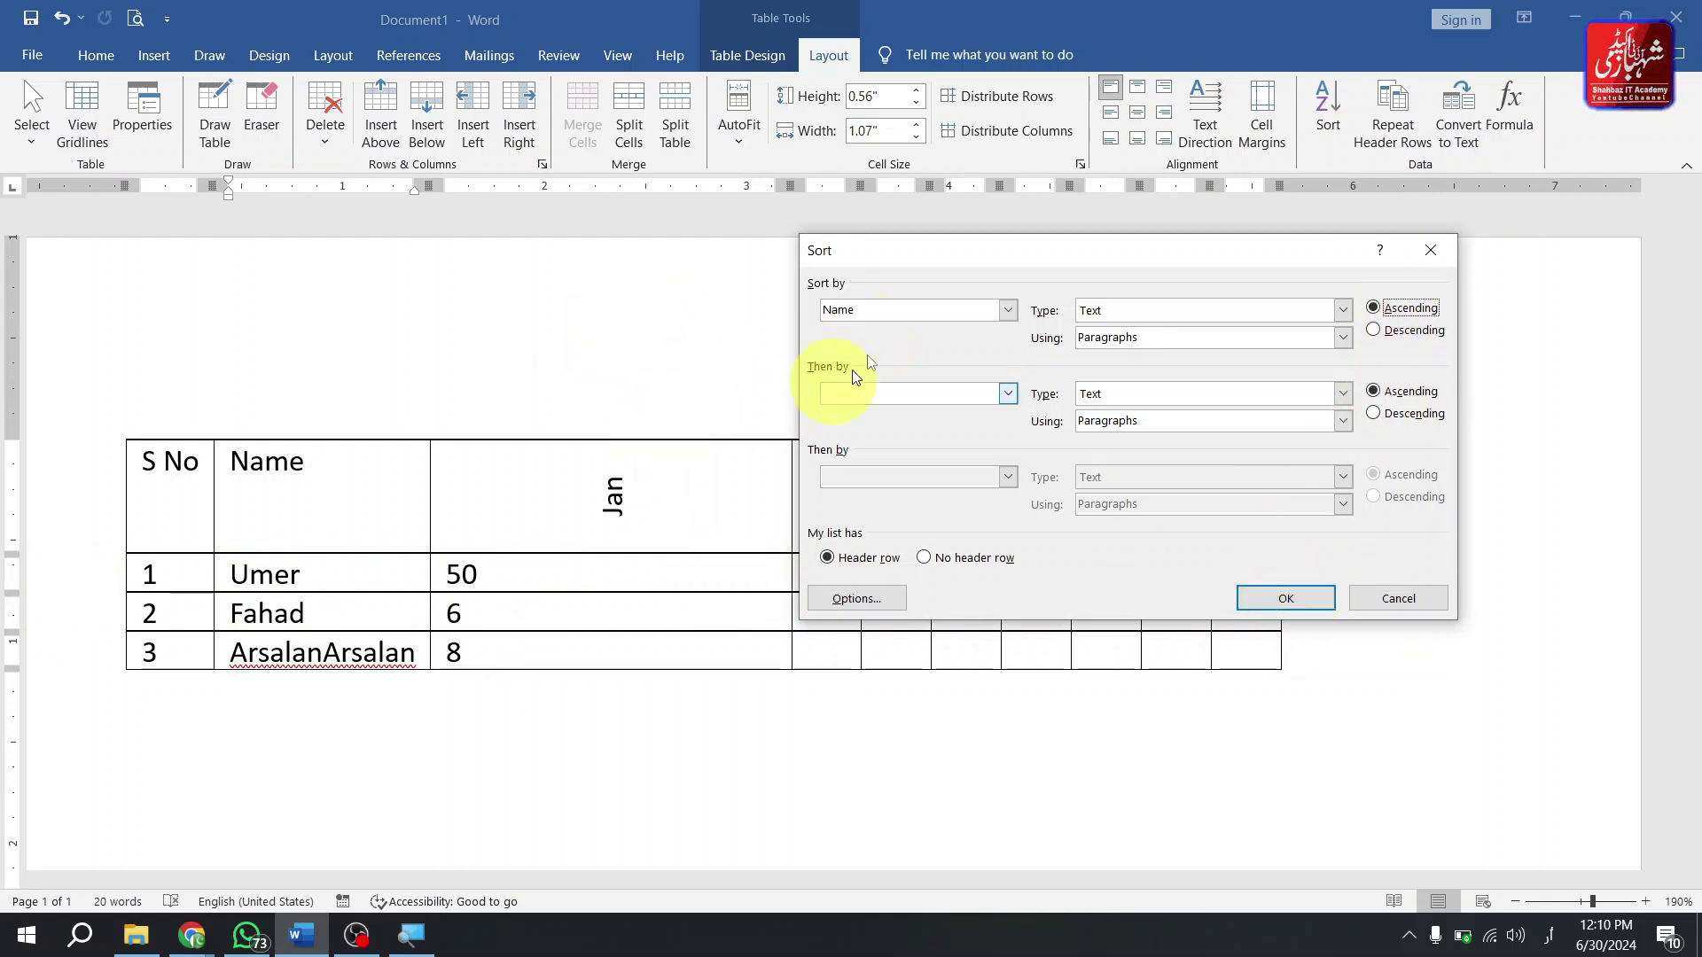
left_click_drag(945, 243, 875, 272)
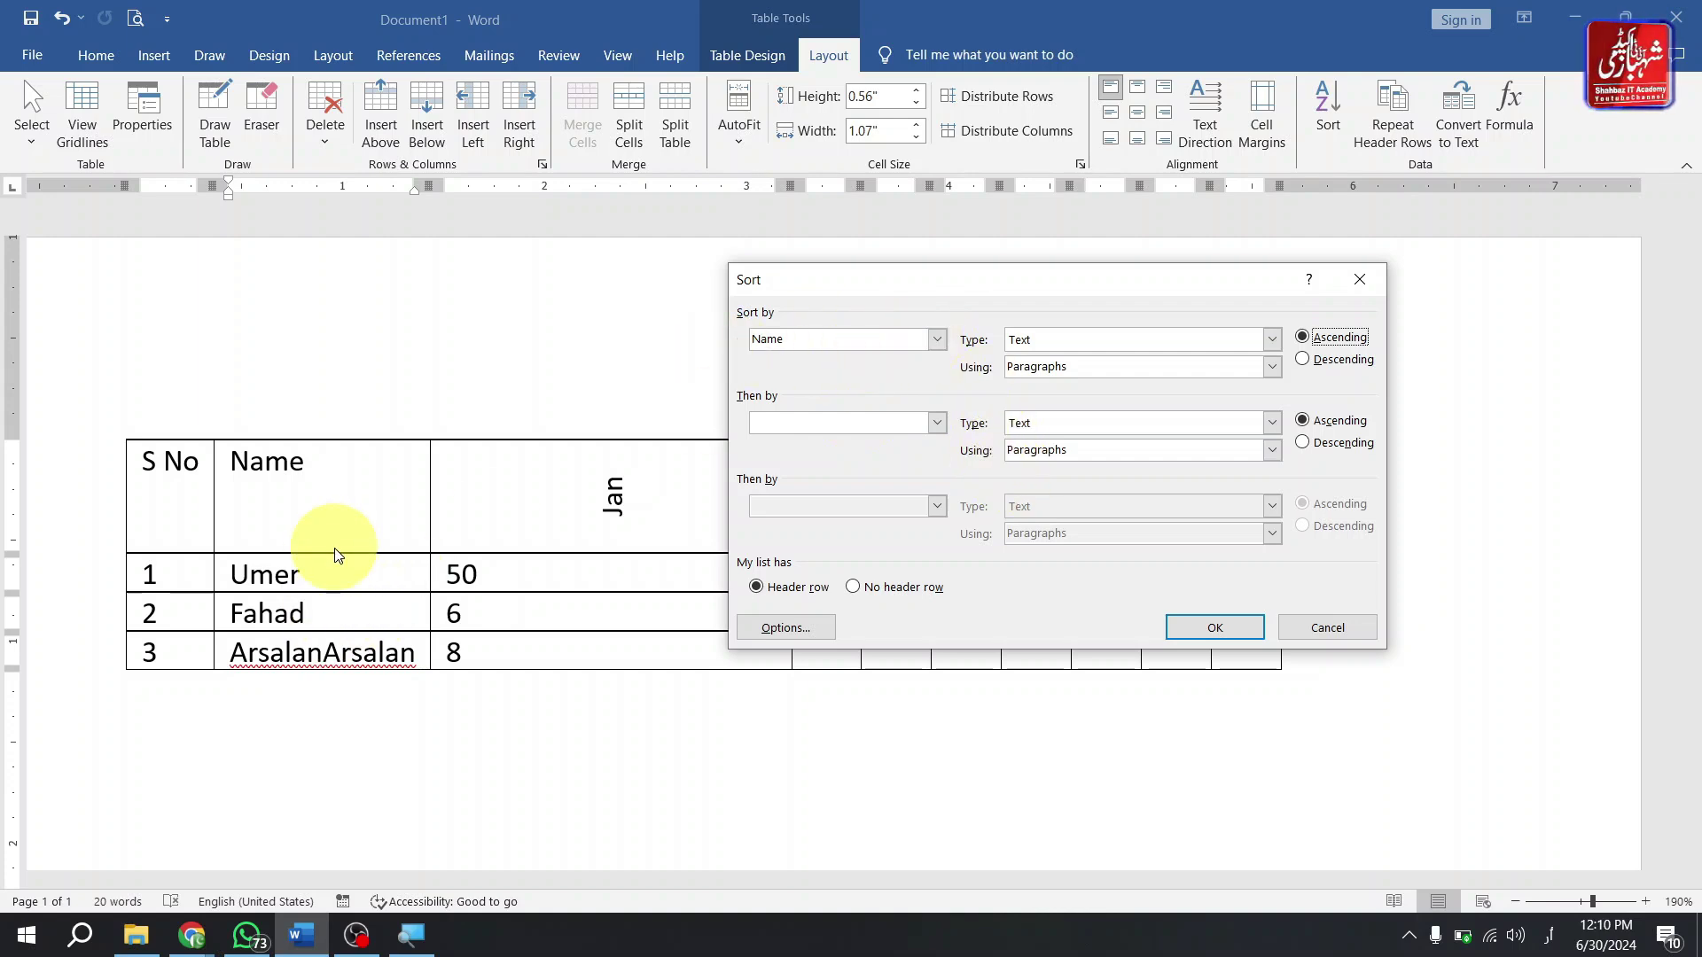
left_click(1226, 628)
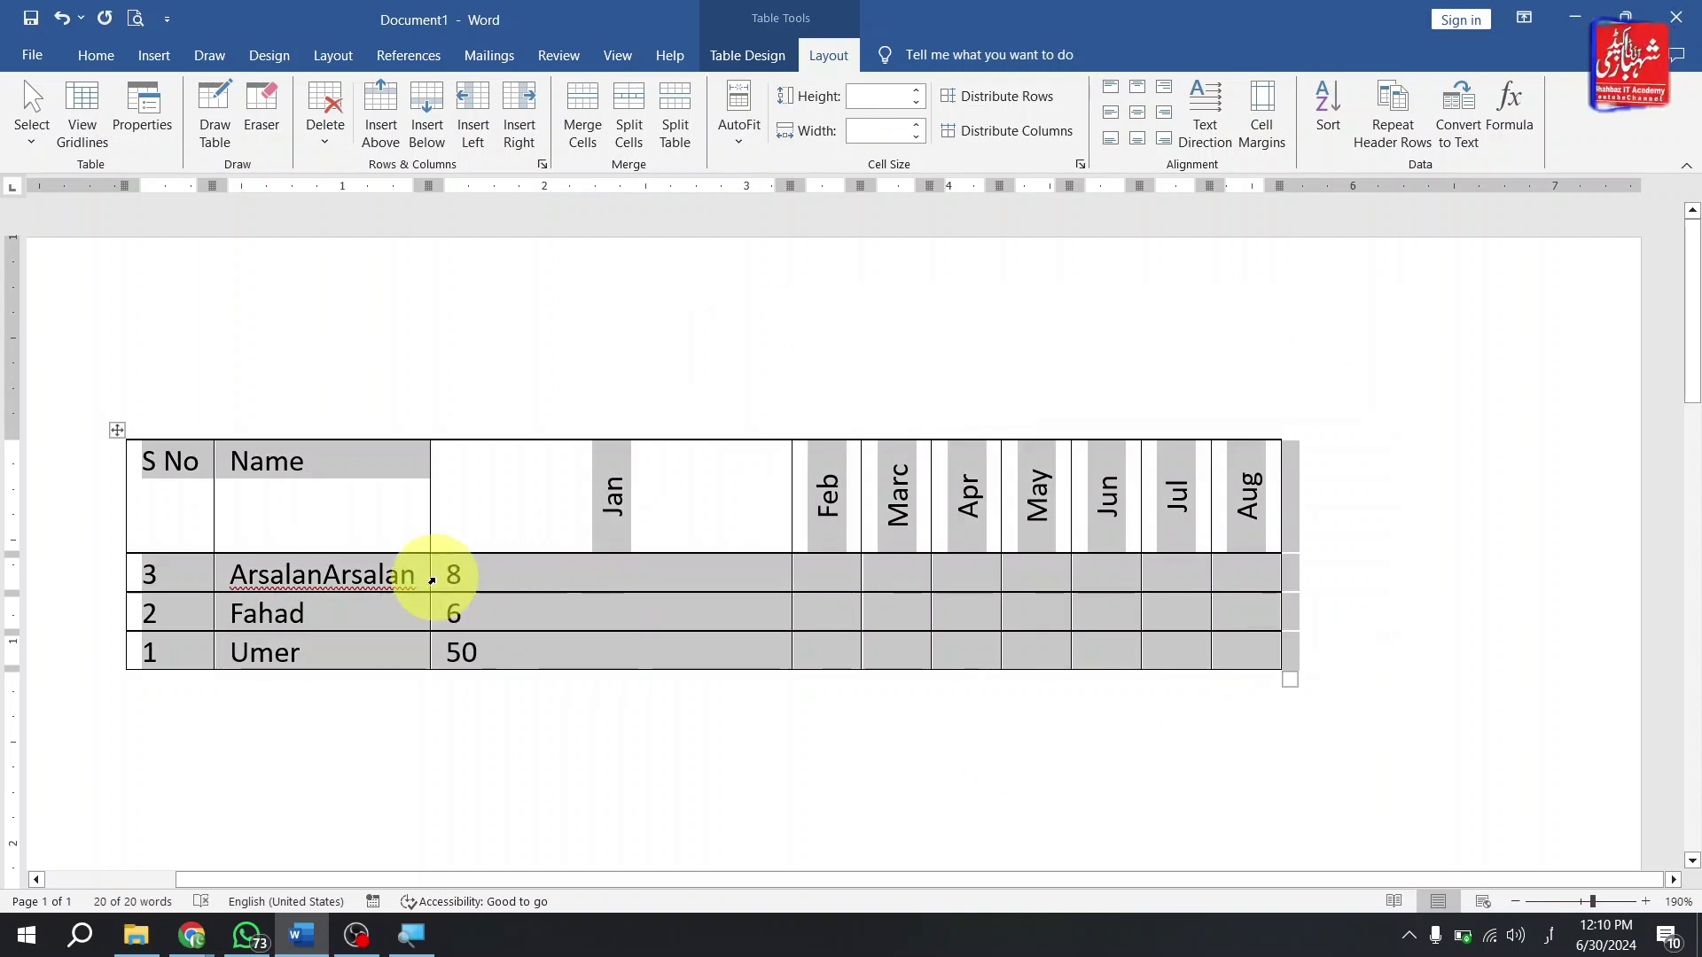
- Compare the row order by undoing and redoing the ascending Name sort, and clear the table selection
left_click(307, 572)
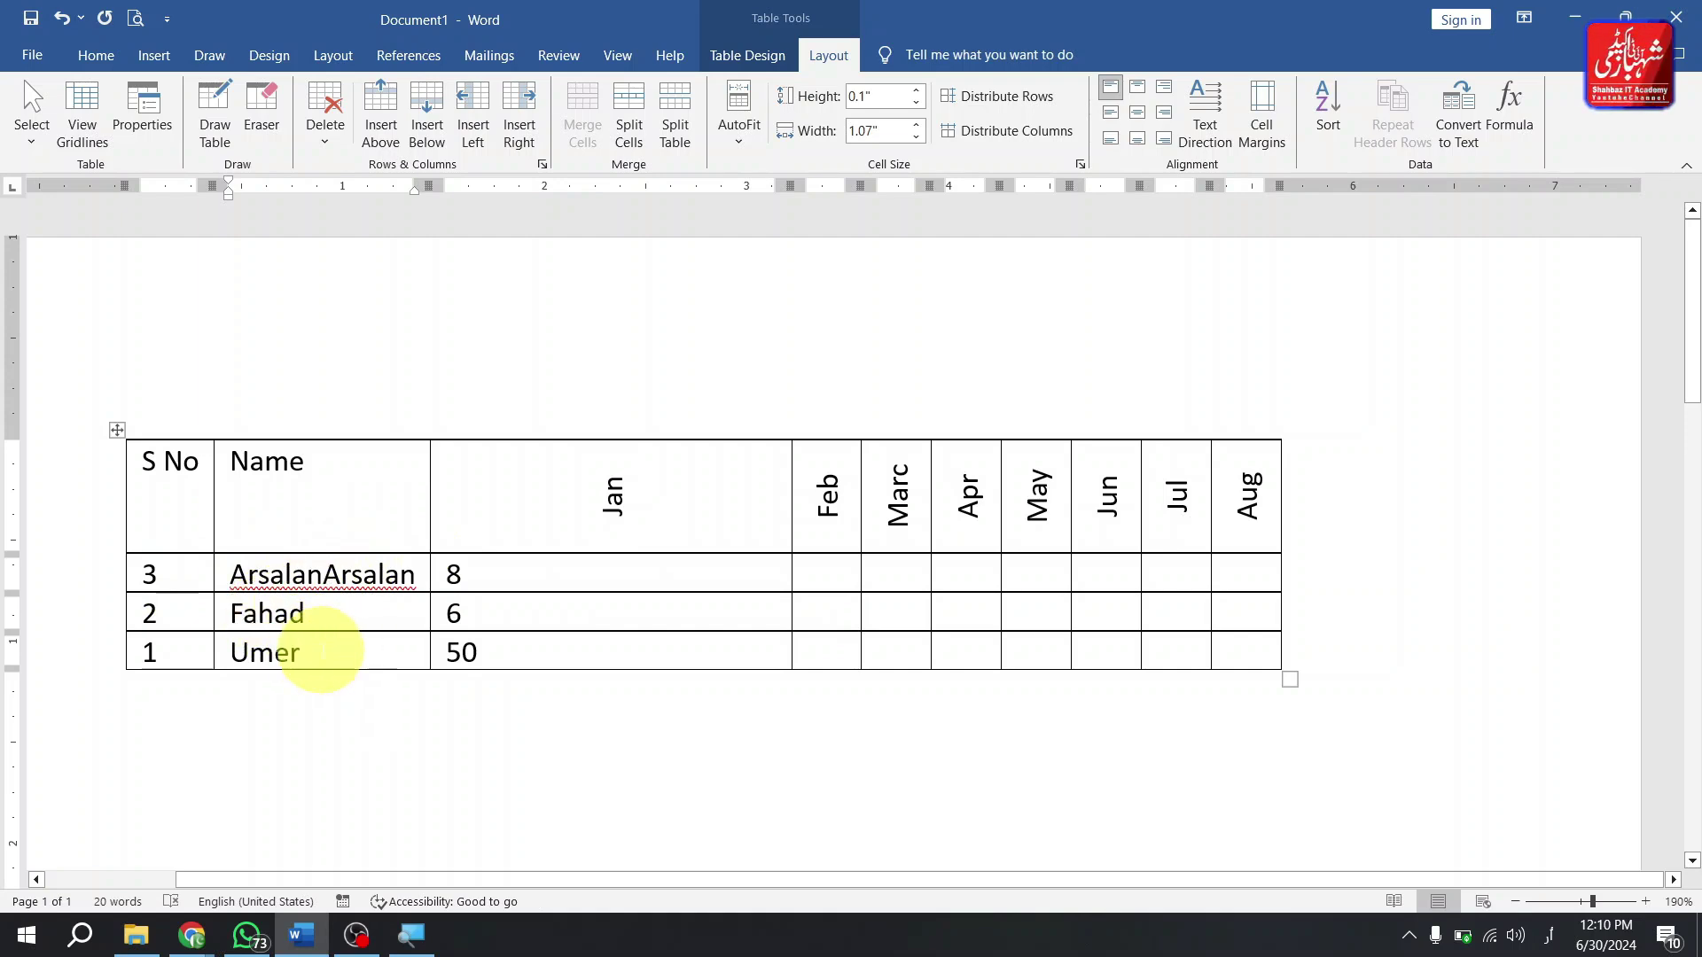
left_click_drag(380, 645, 486, 650)
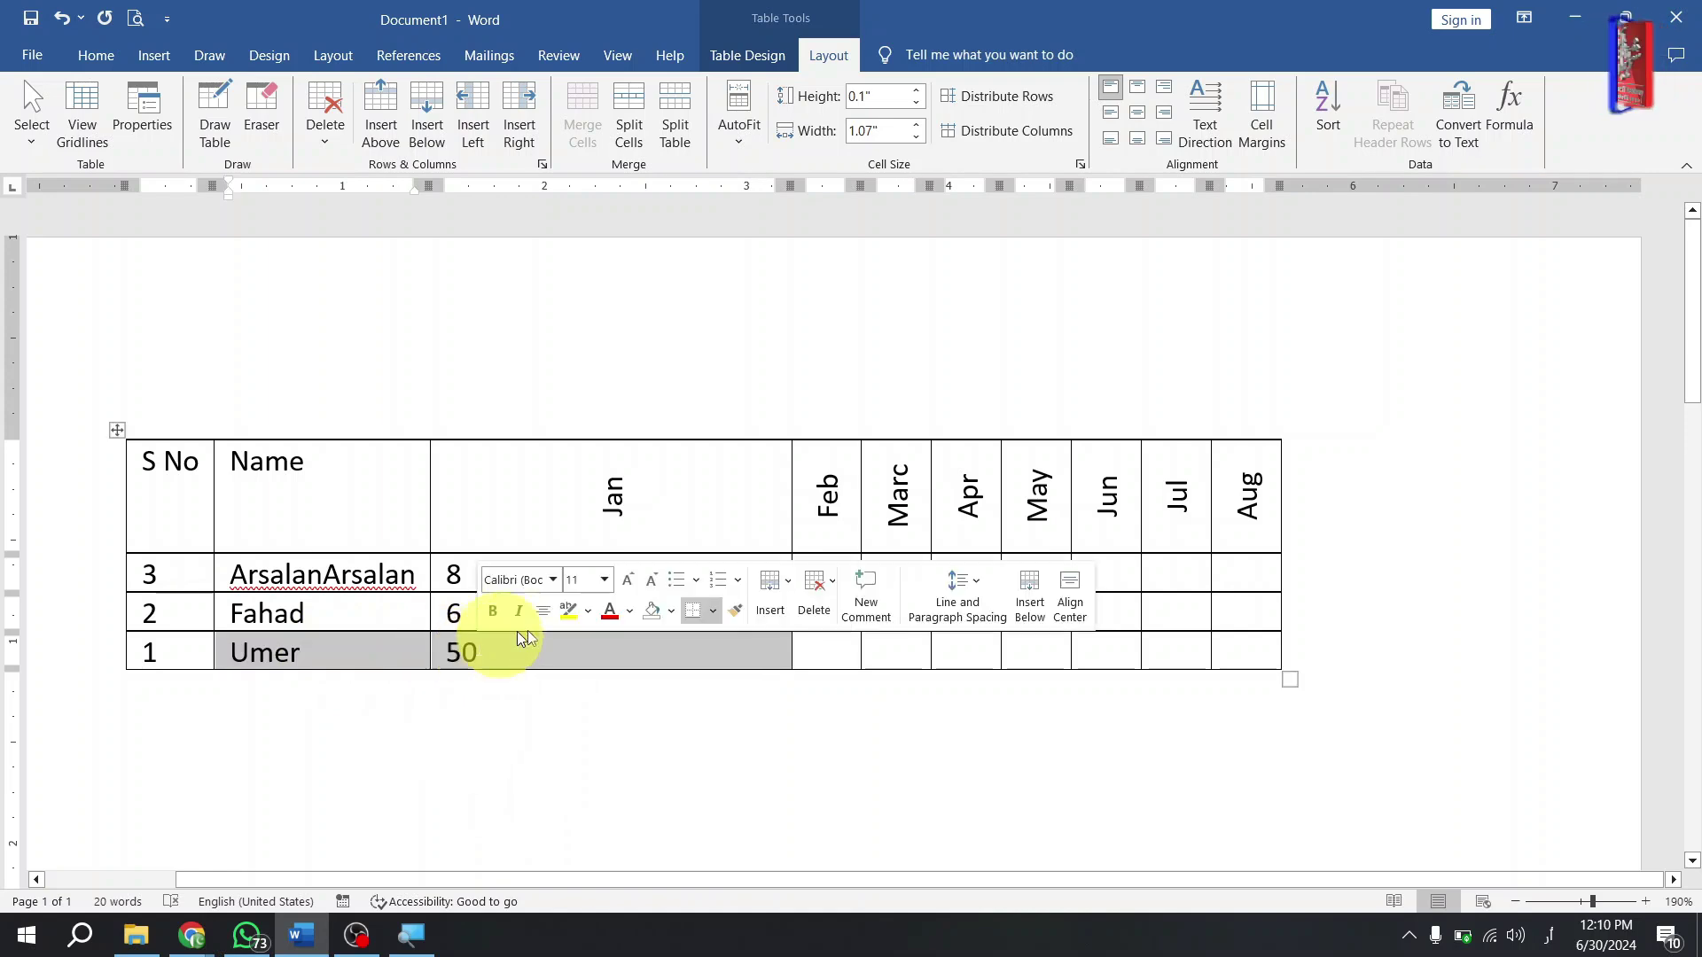
key("ctrl+z")
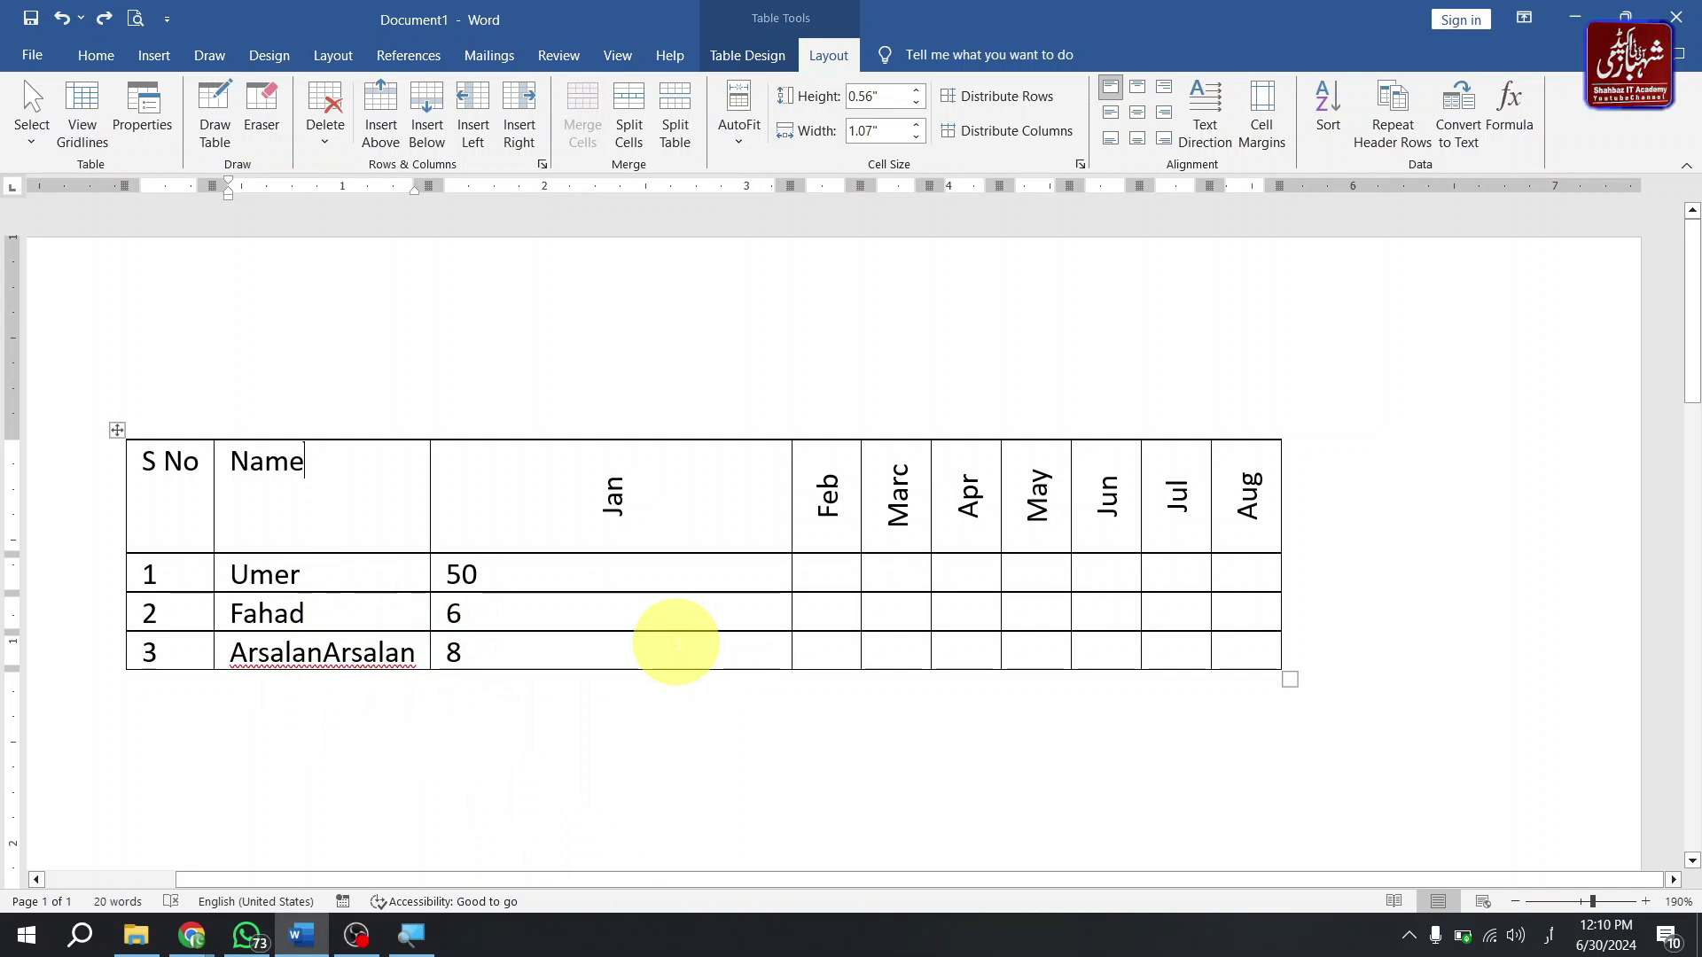
key("ctrl+y")
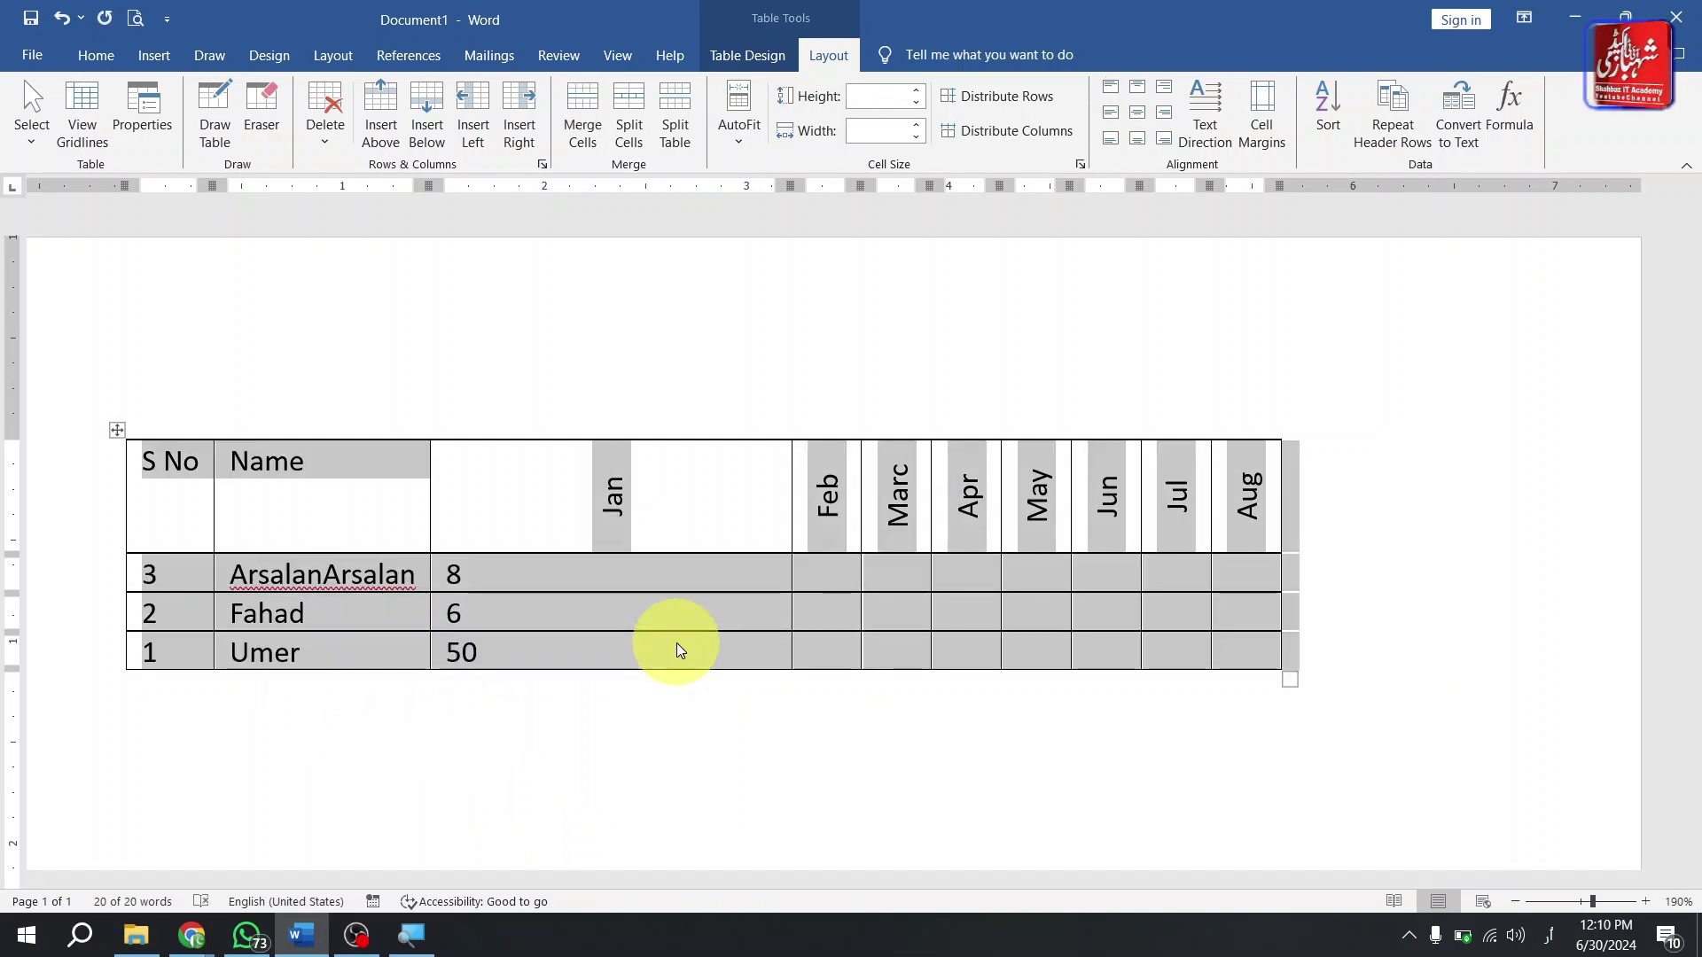
left_click(337, 685)
left_click_drag(282, 582, 206, 572)
left_click(655, 572)
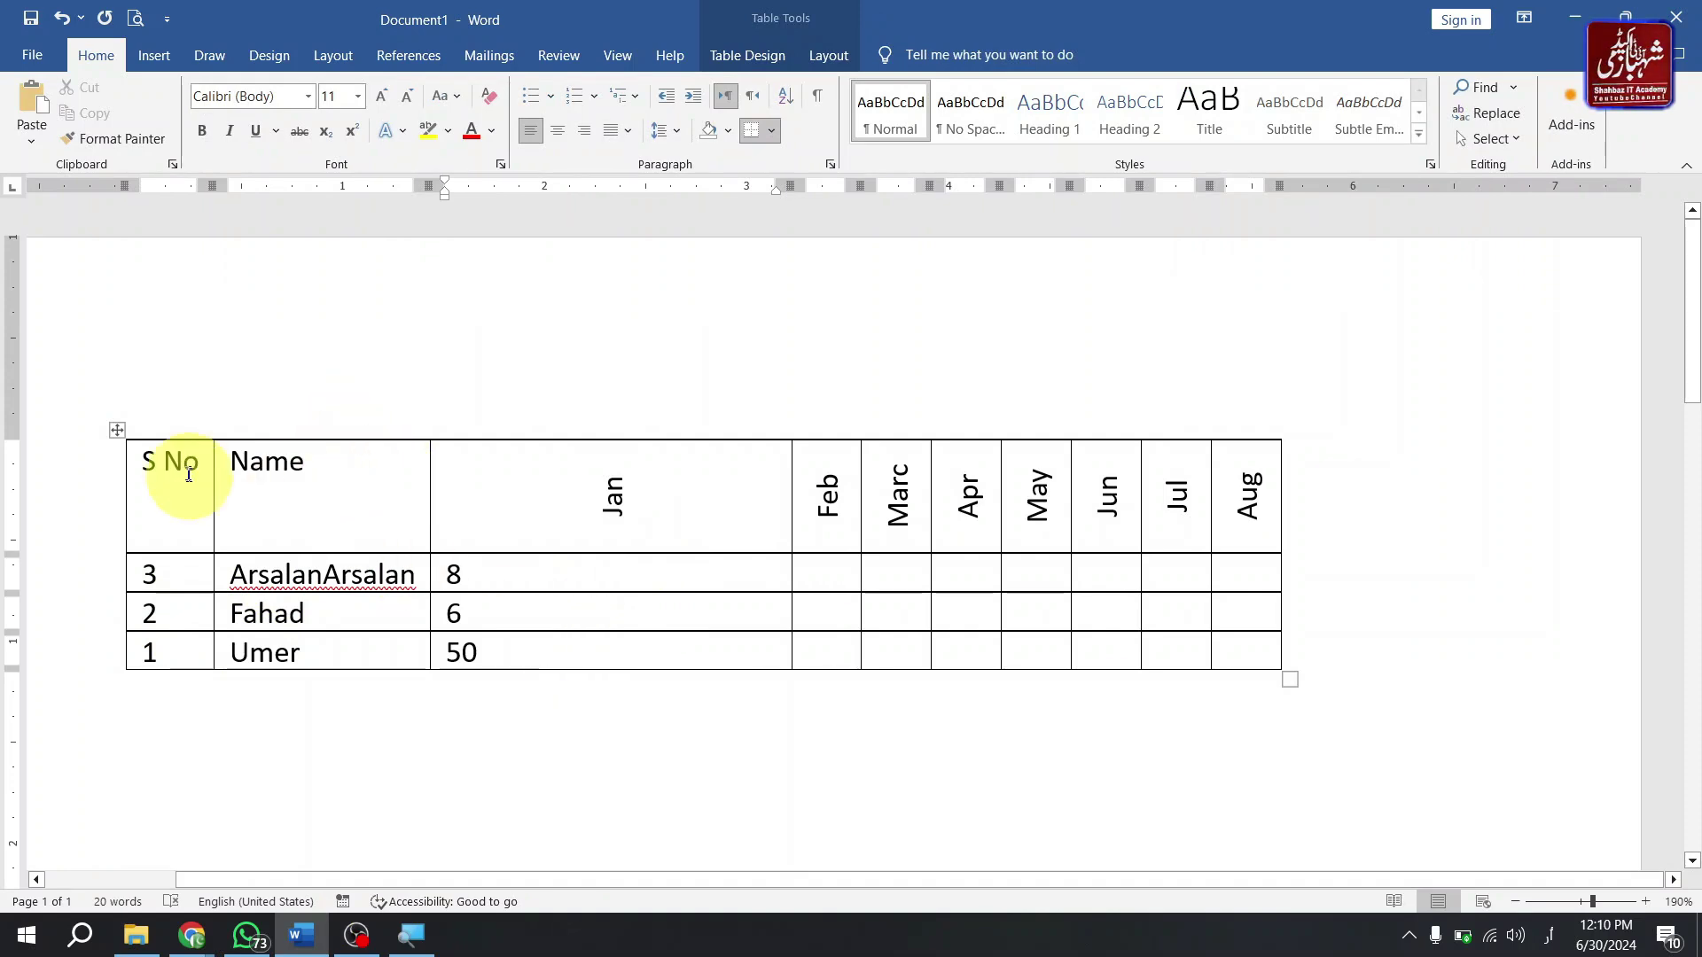
- Sort the table by Name in descending order and clear the table selection
left_click(359, 451)
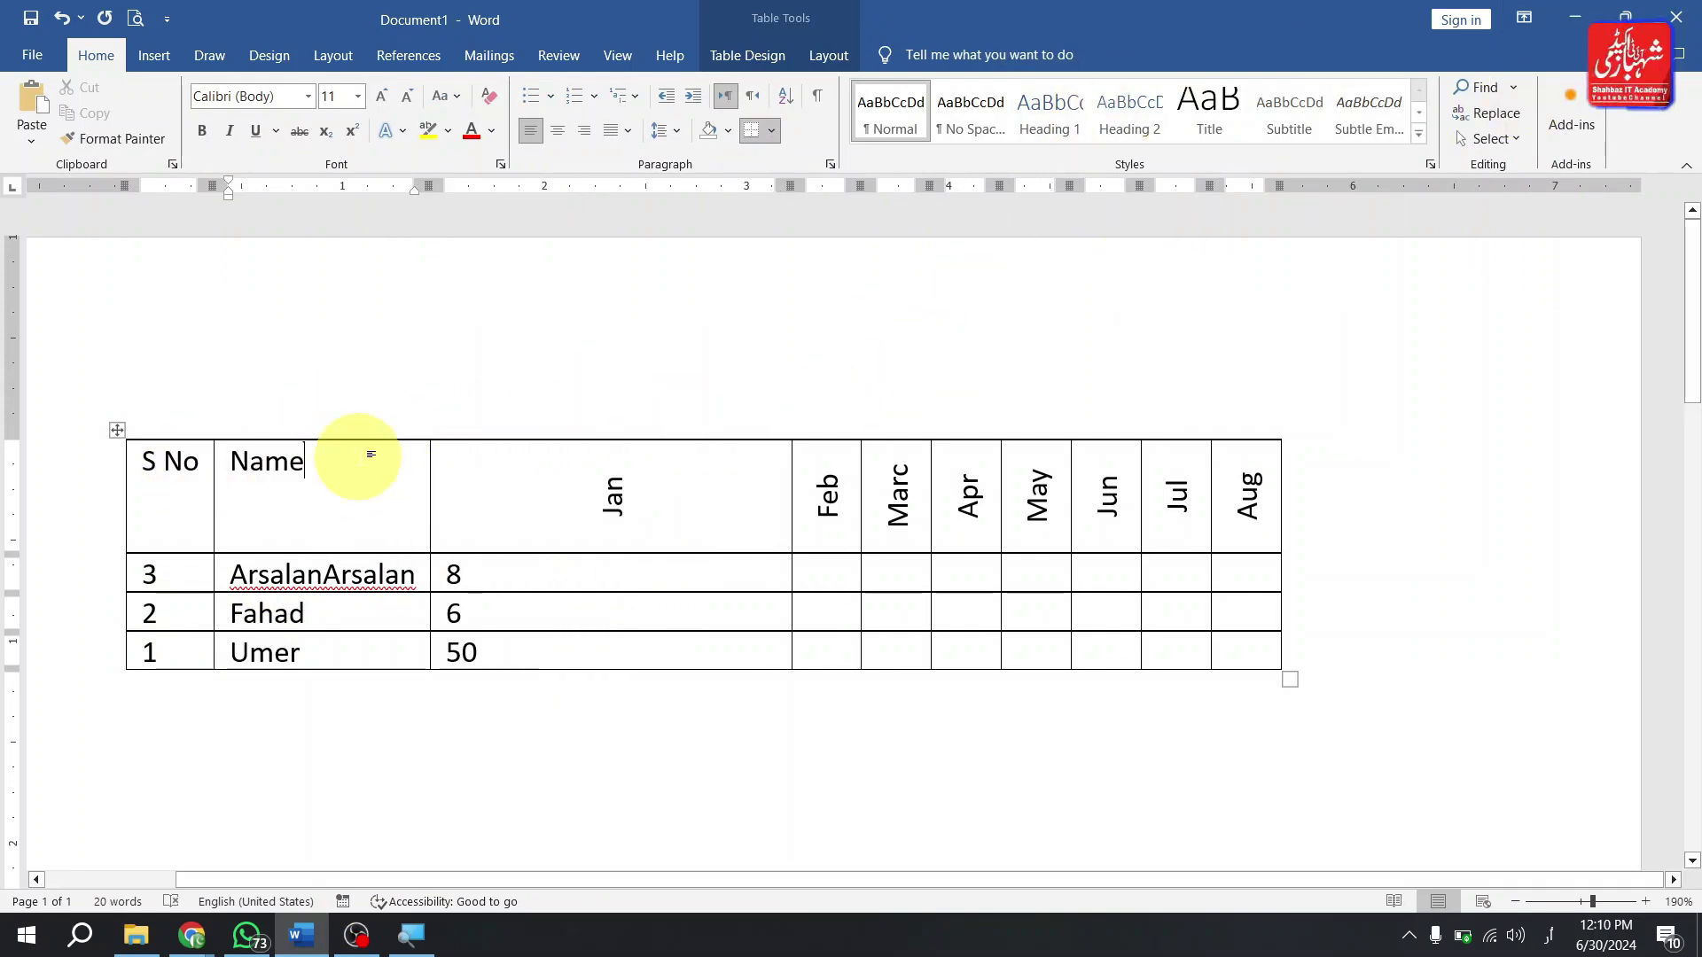
left_click(826, 55)
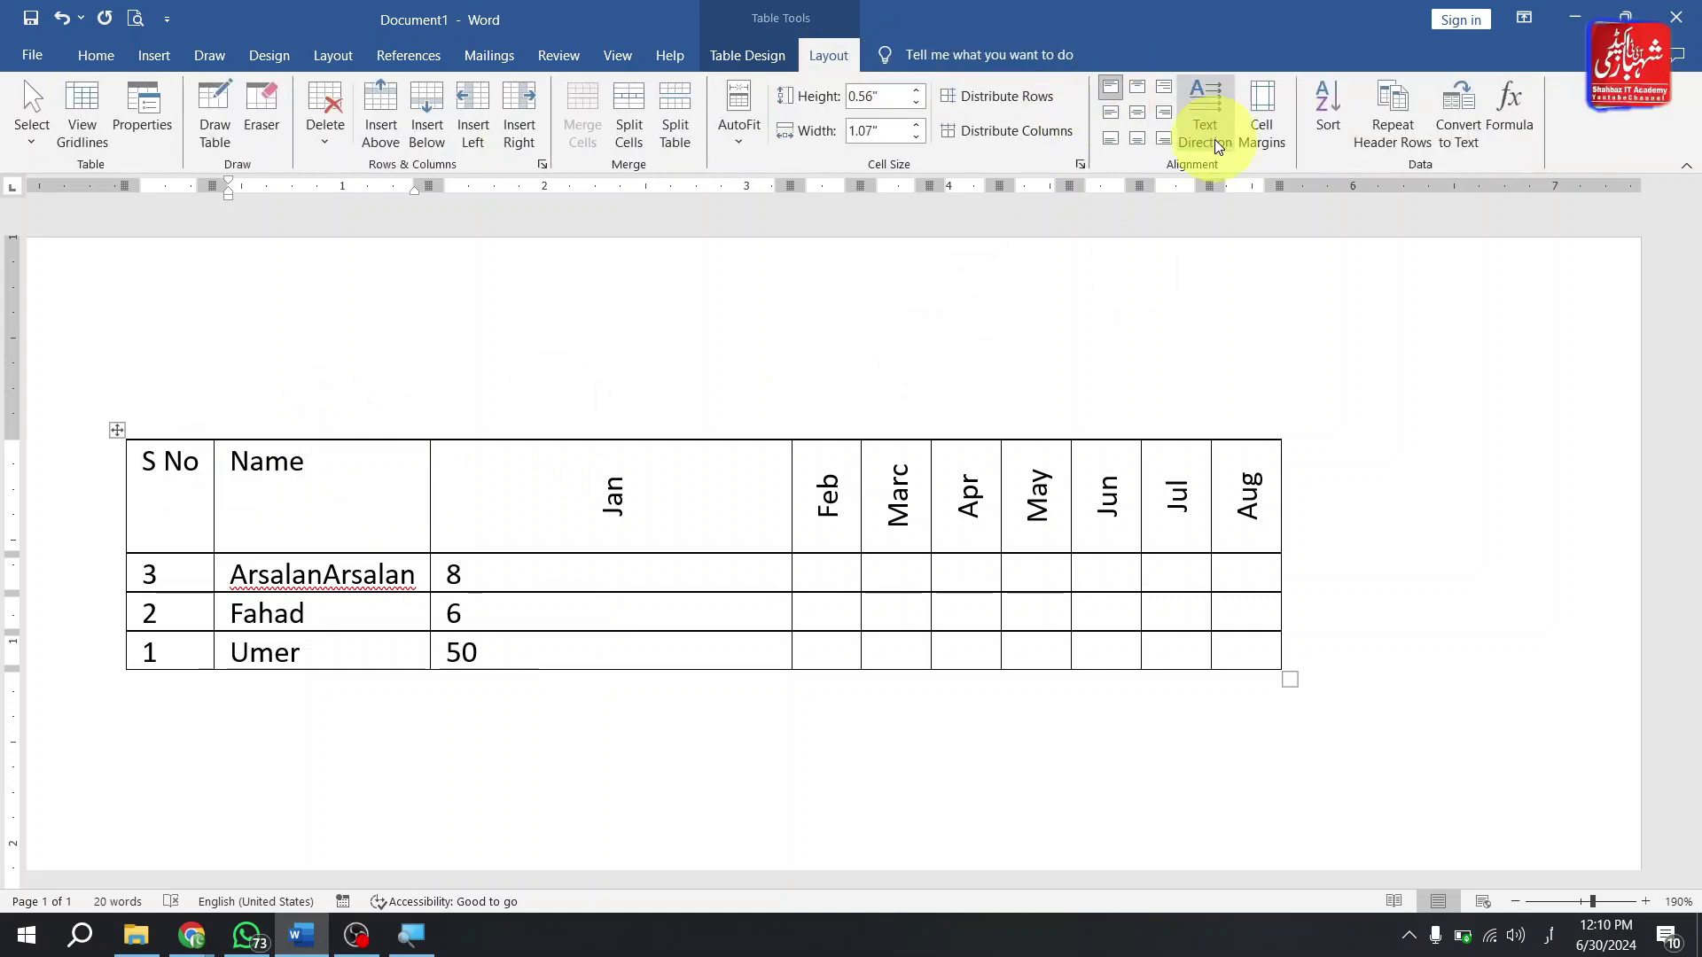
left_click(1333, 124)
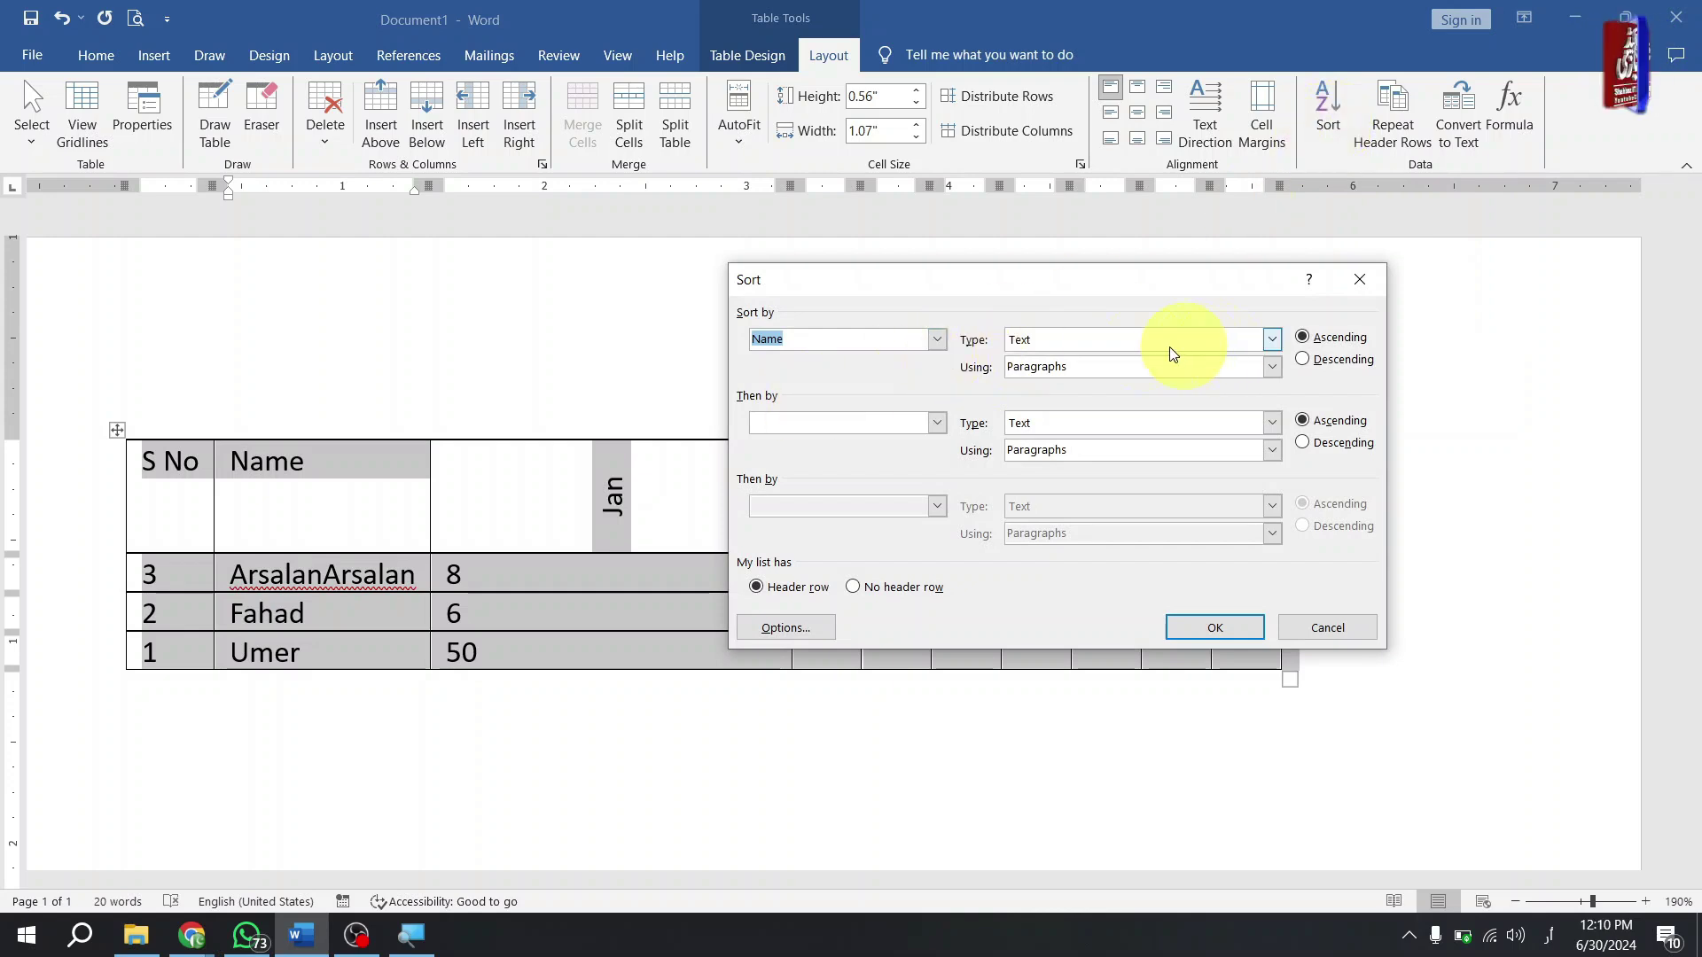
left_click(1324, 364)
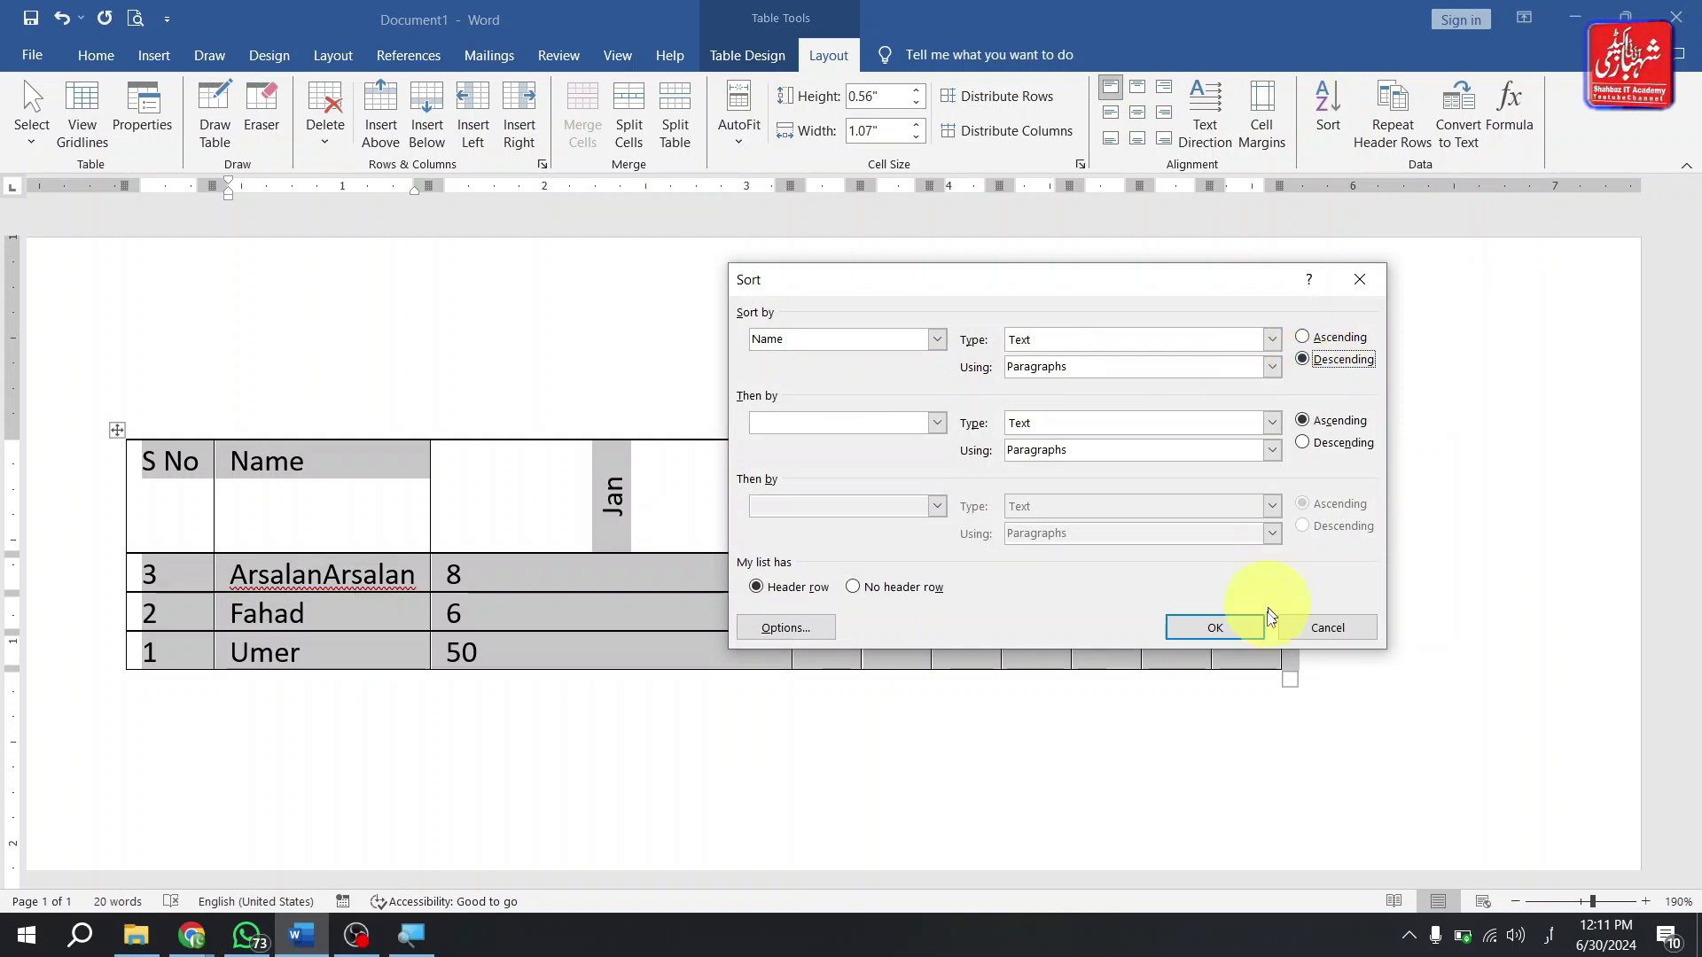
left_click(1244, 633)
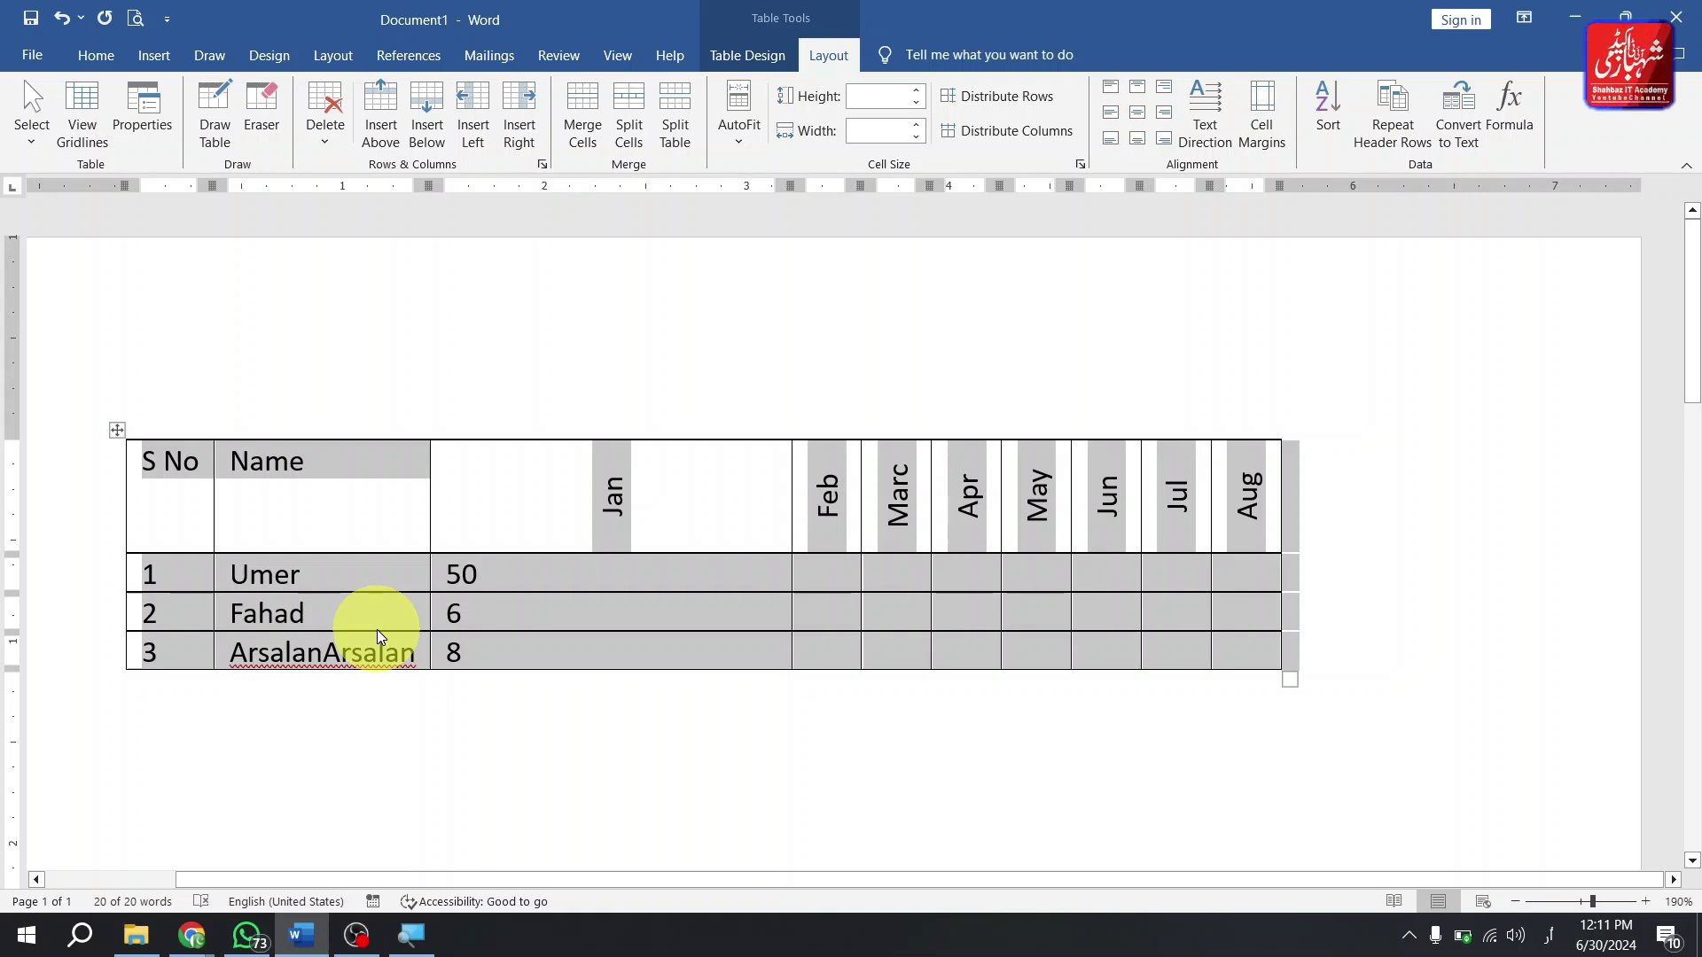
left_click(327, 530)
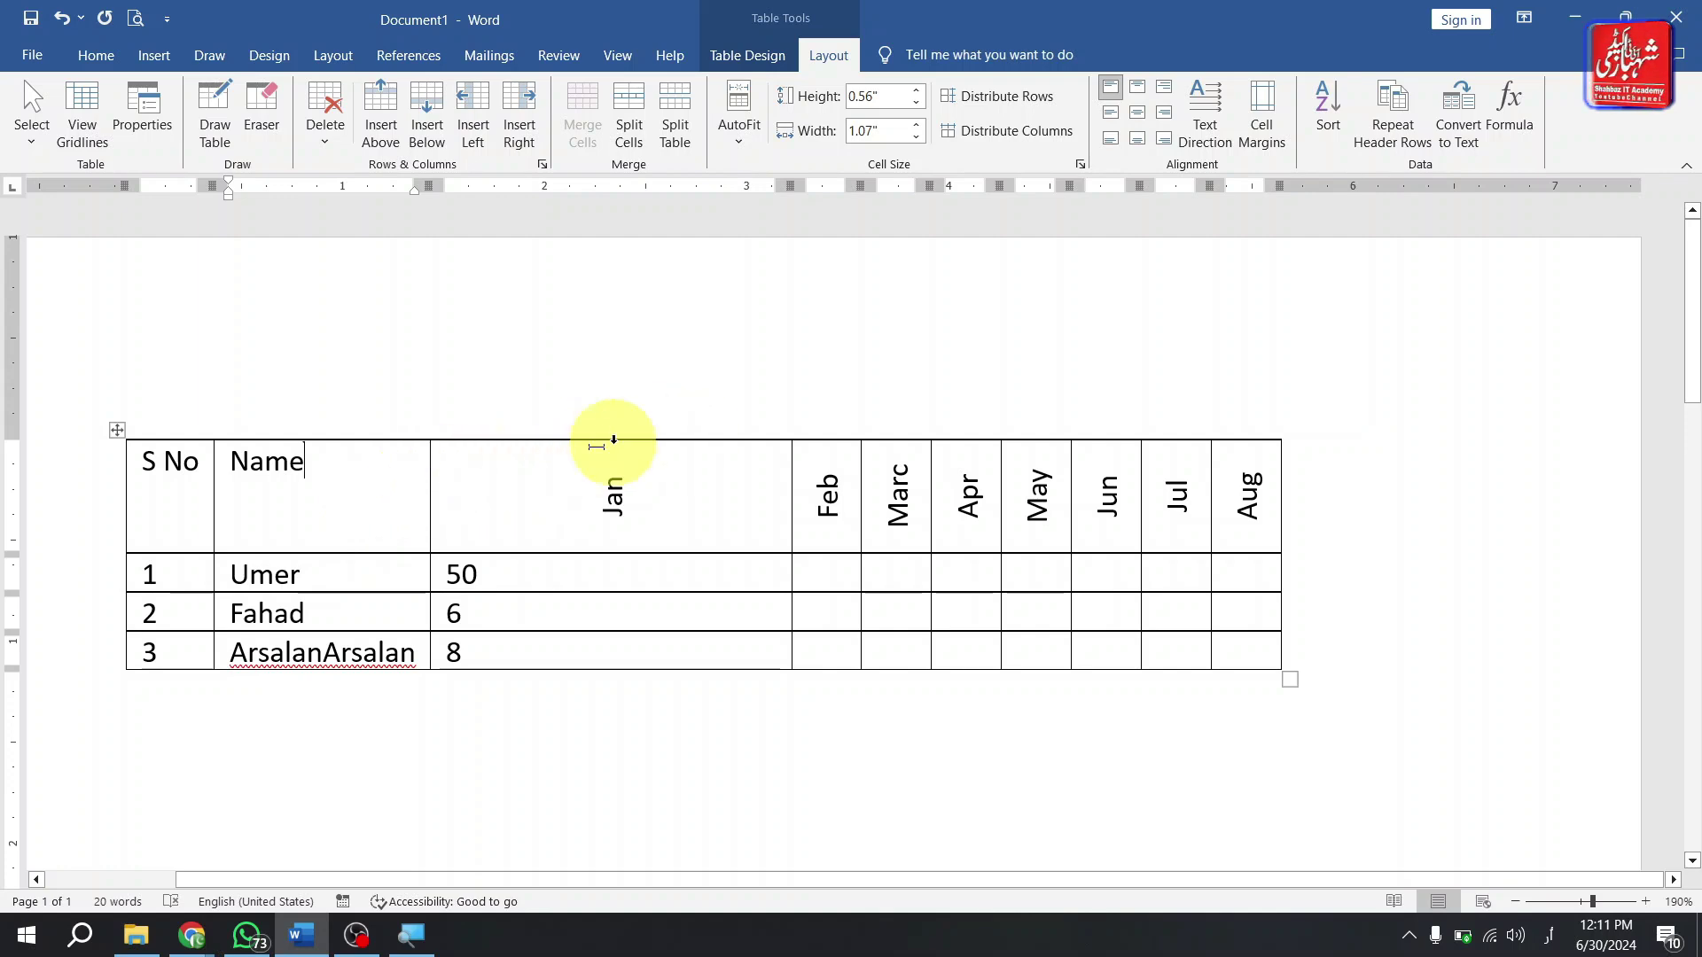
- Sort the table by Jan in descending order, with Number as the type, and clear the table selection
left_click(552, 581)
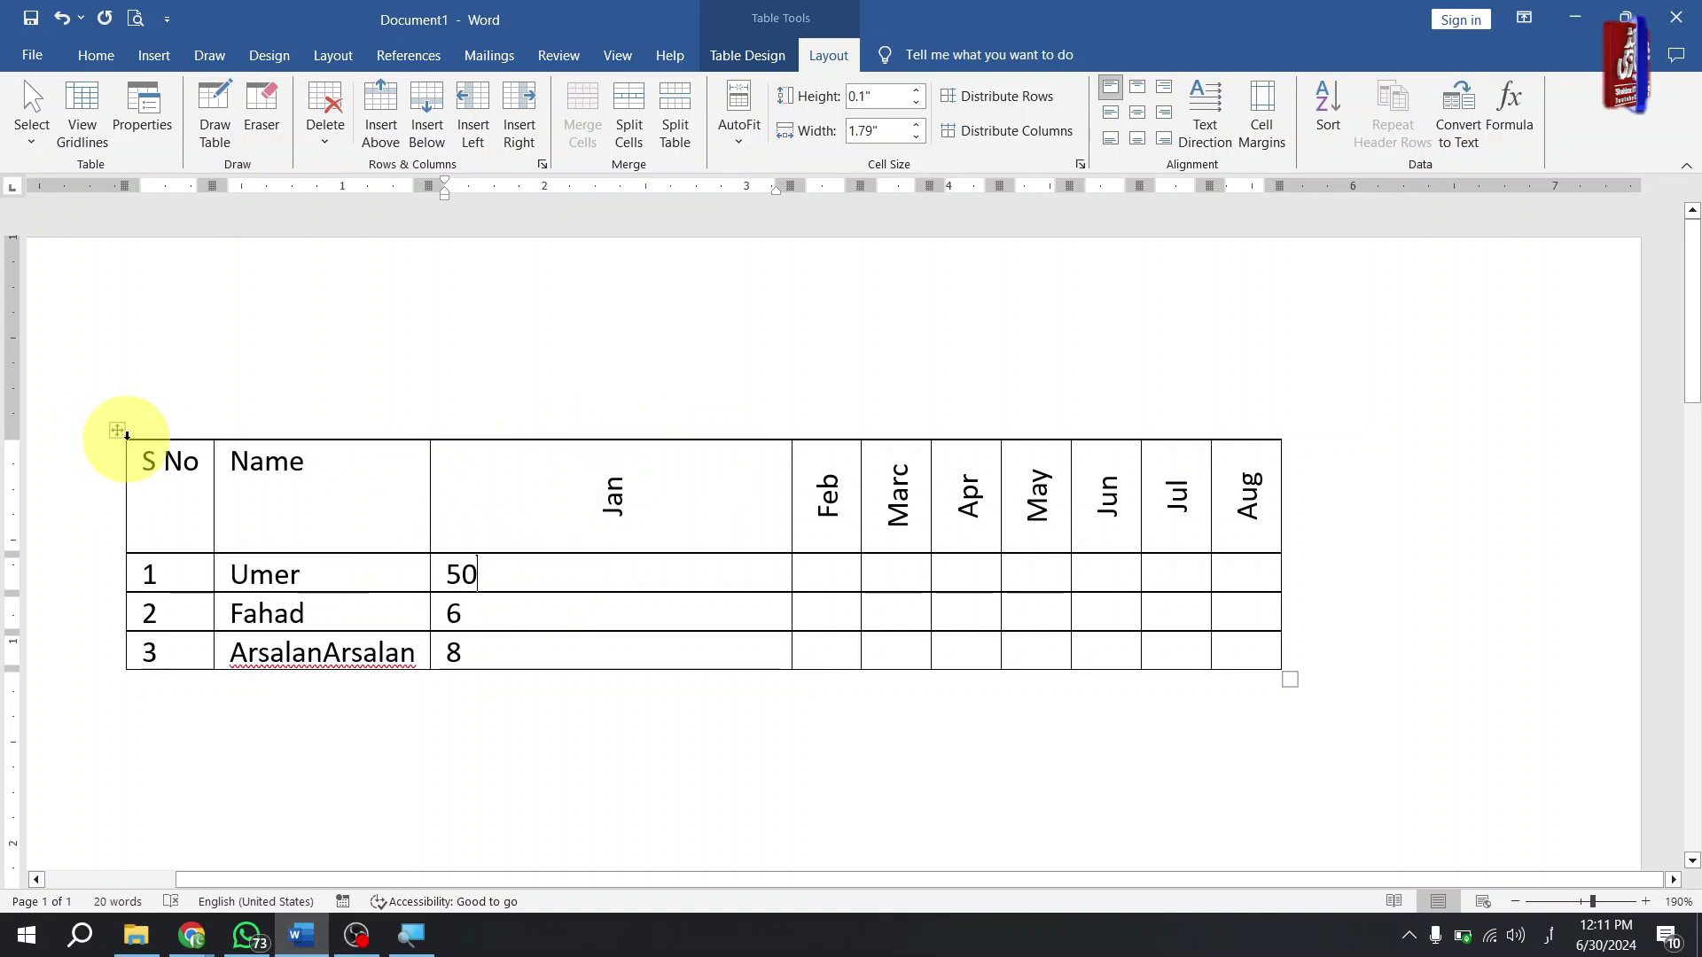
left_click(118, 432)
left_click(487, 505)
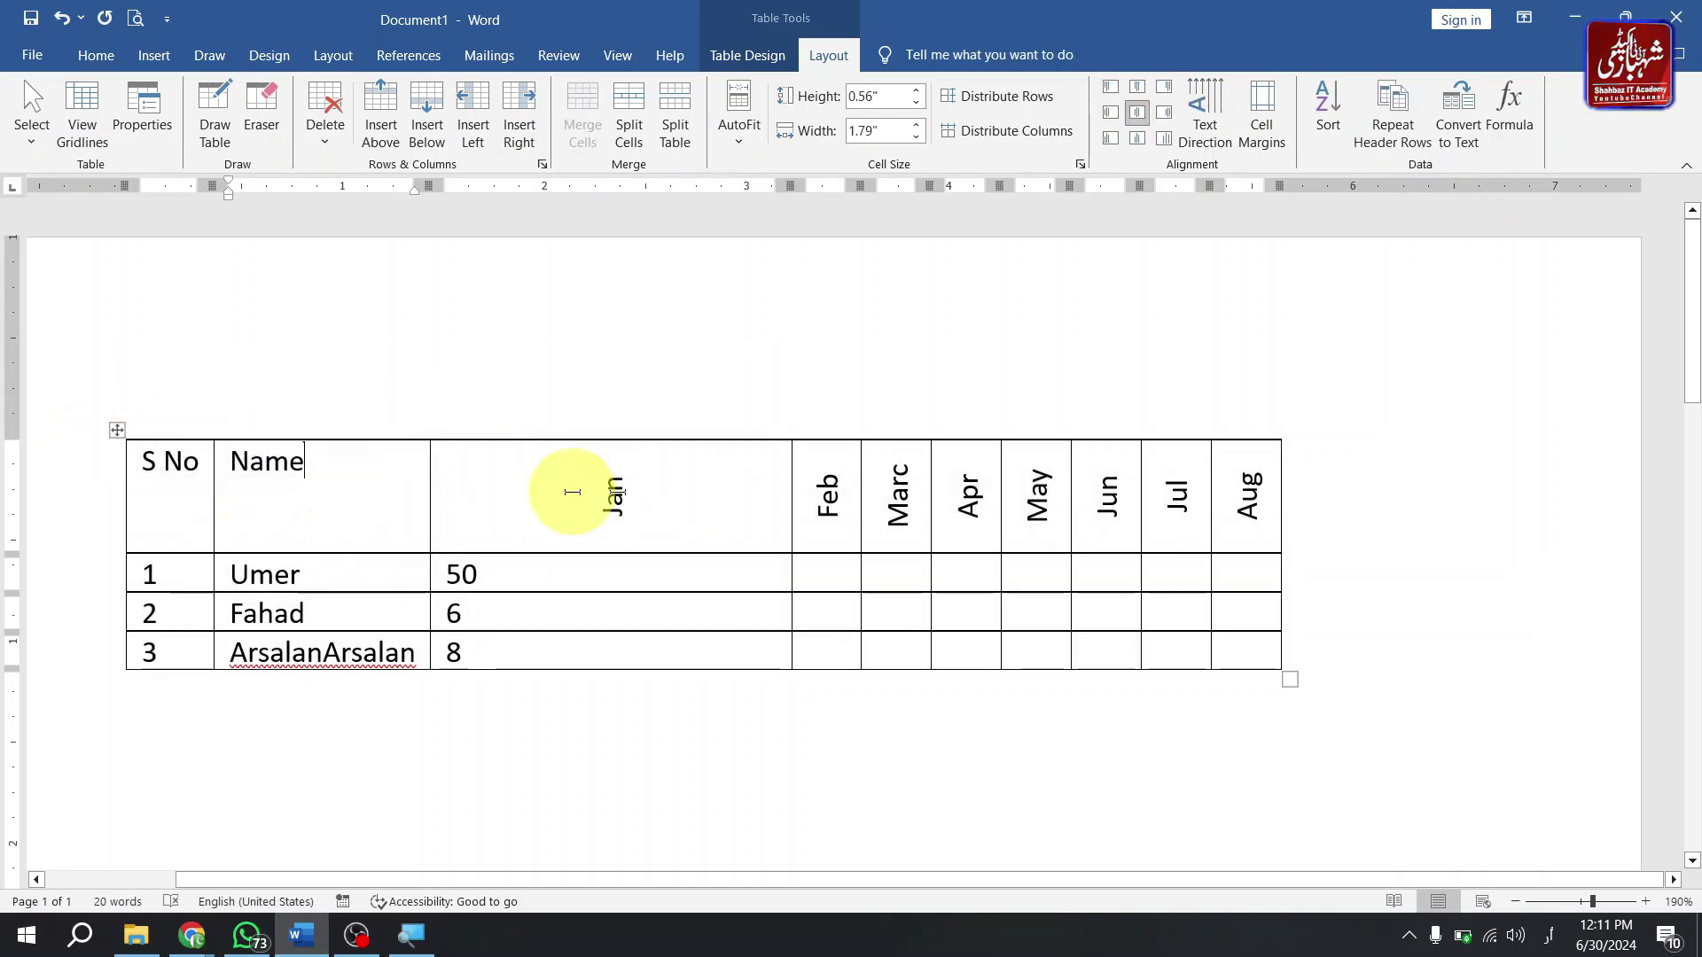
left_click(1345, 124)
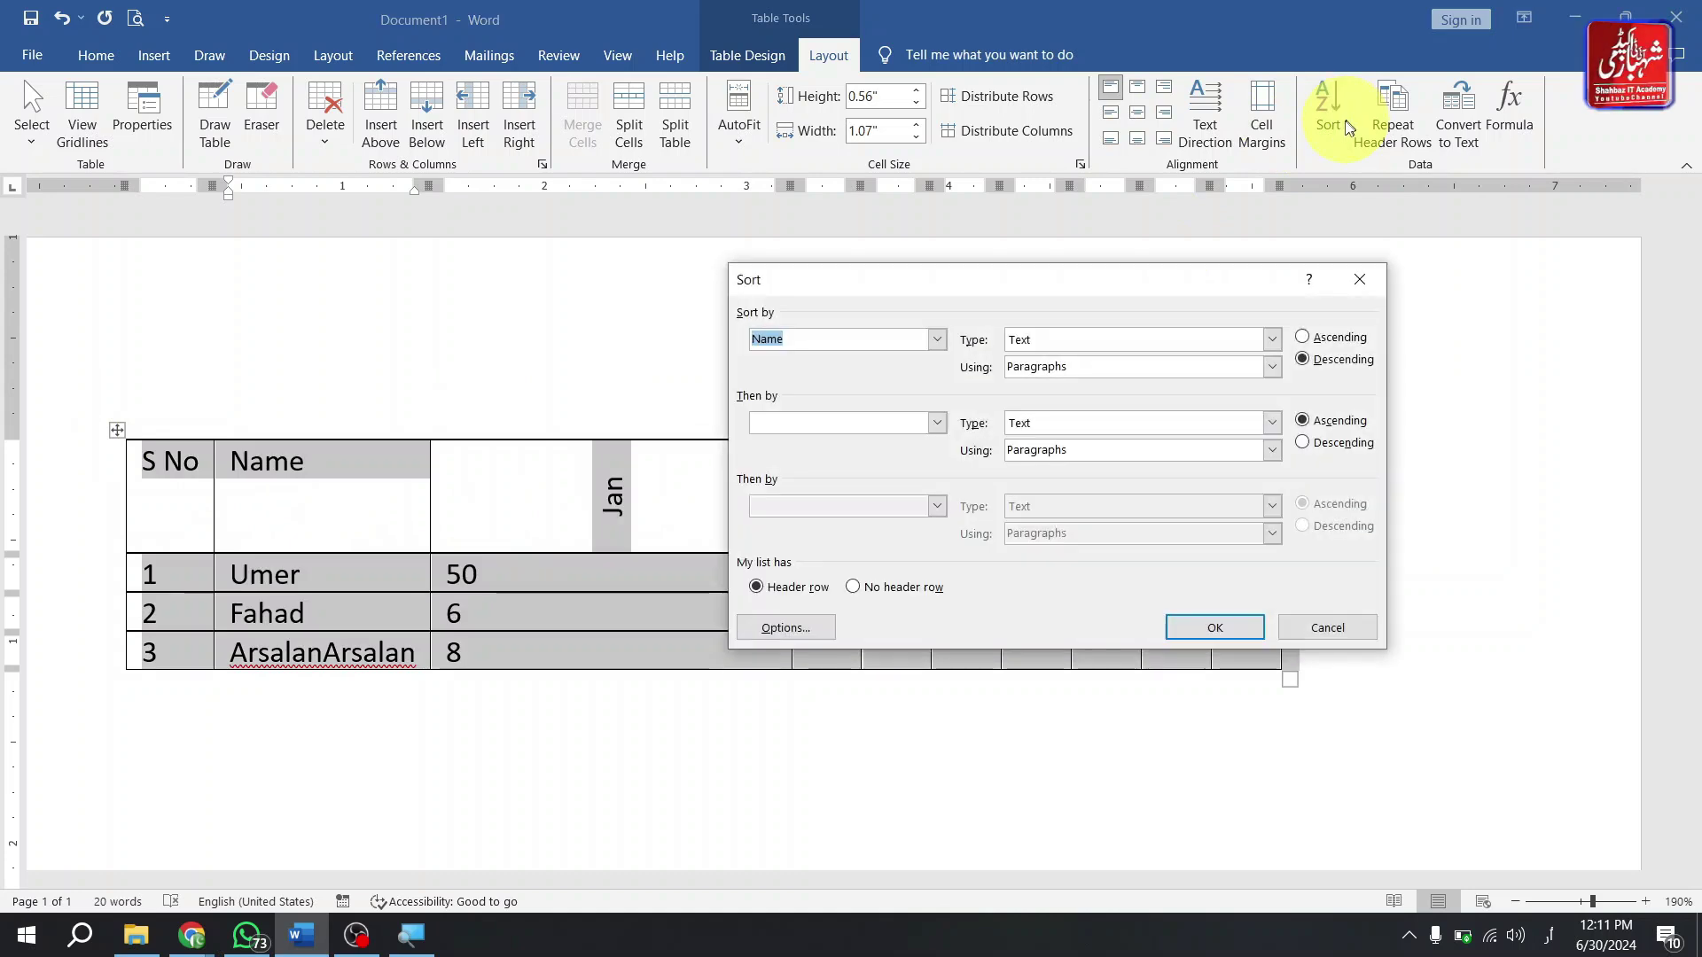
left_click(904, 344)
left_click(937, 340)
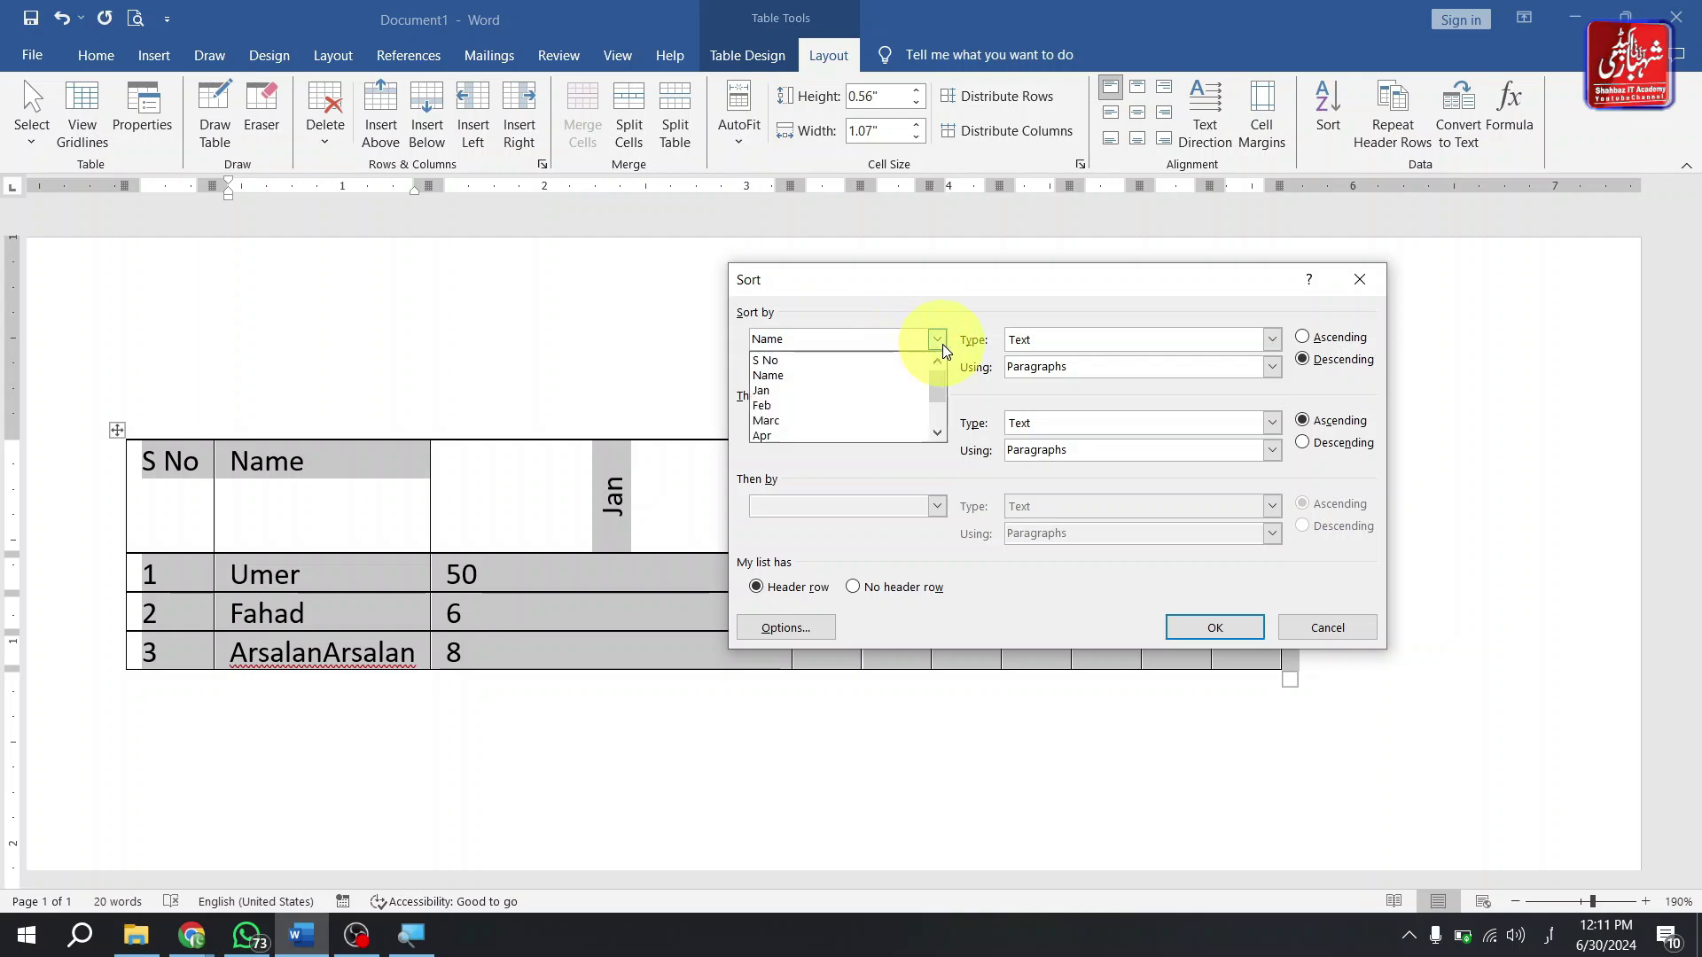
left_click(859, 390)
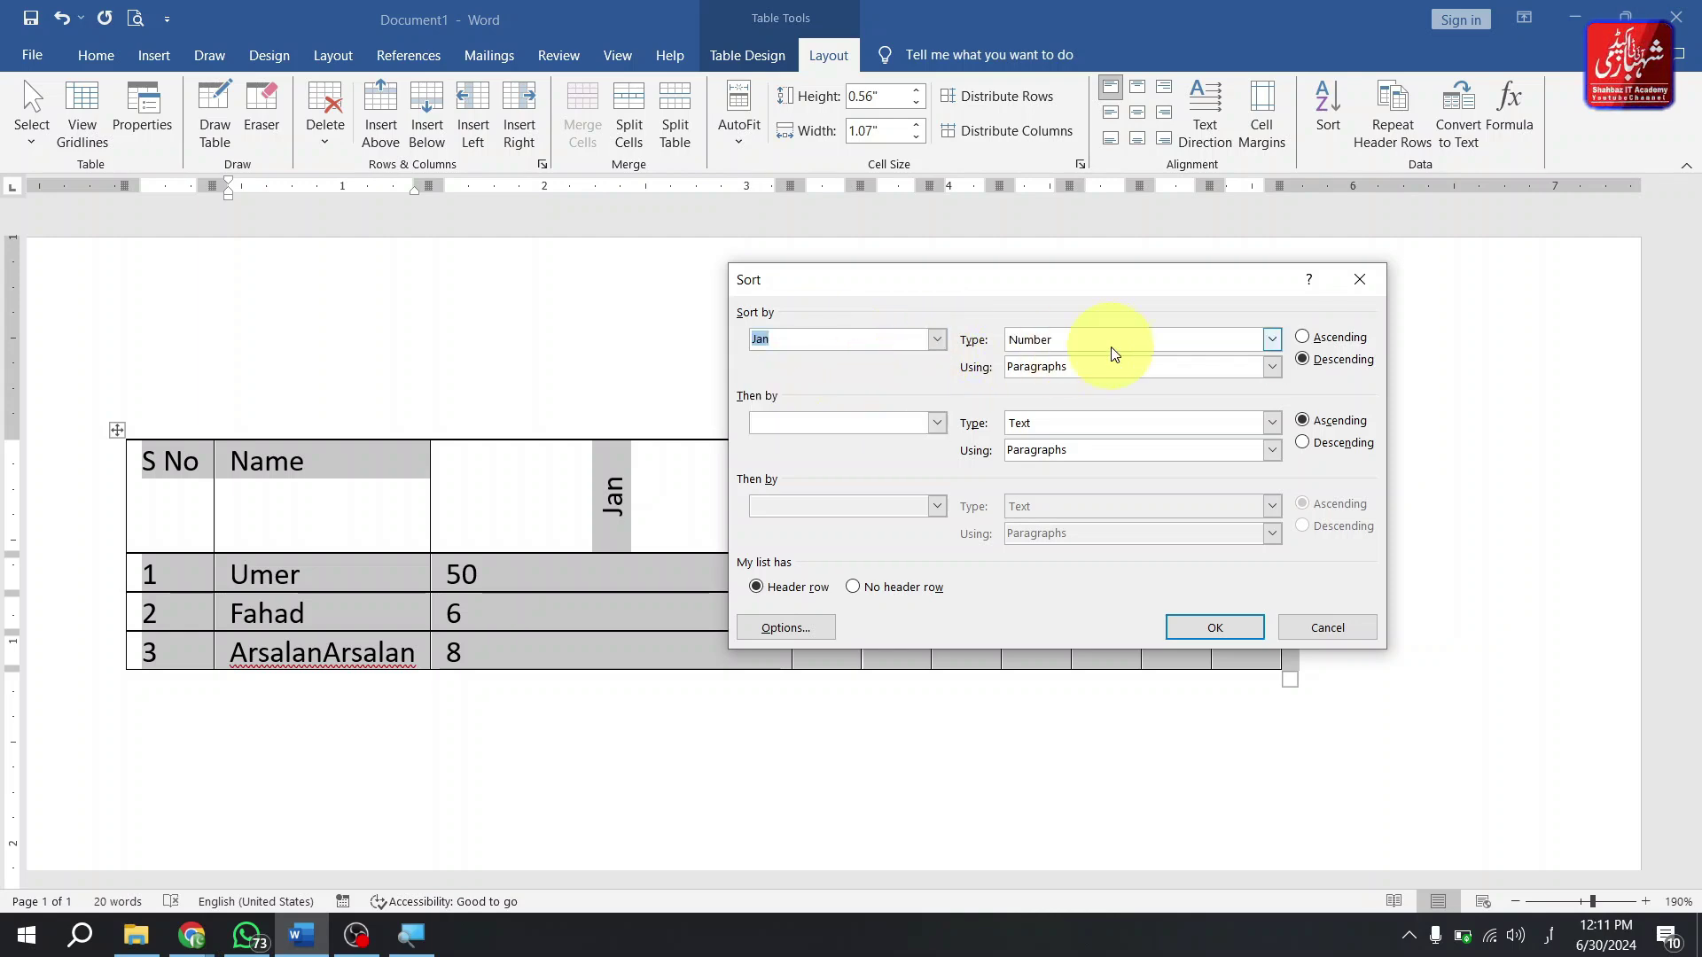
left_click(1315, 360)
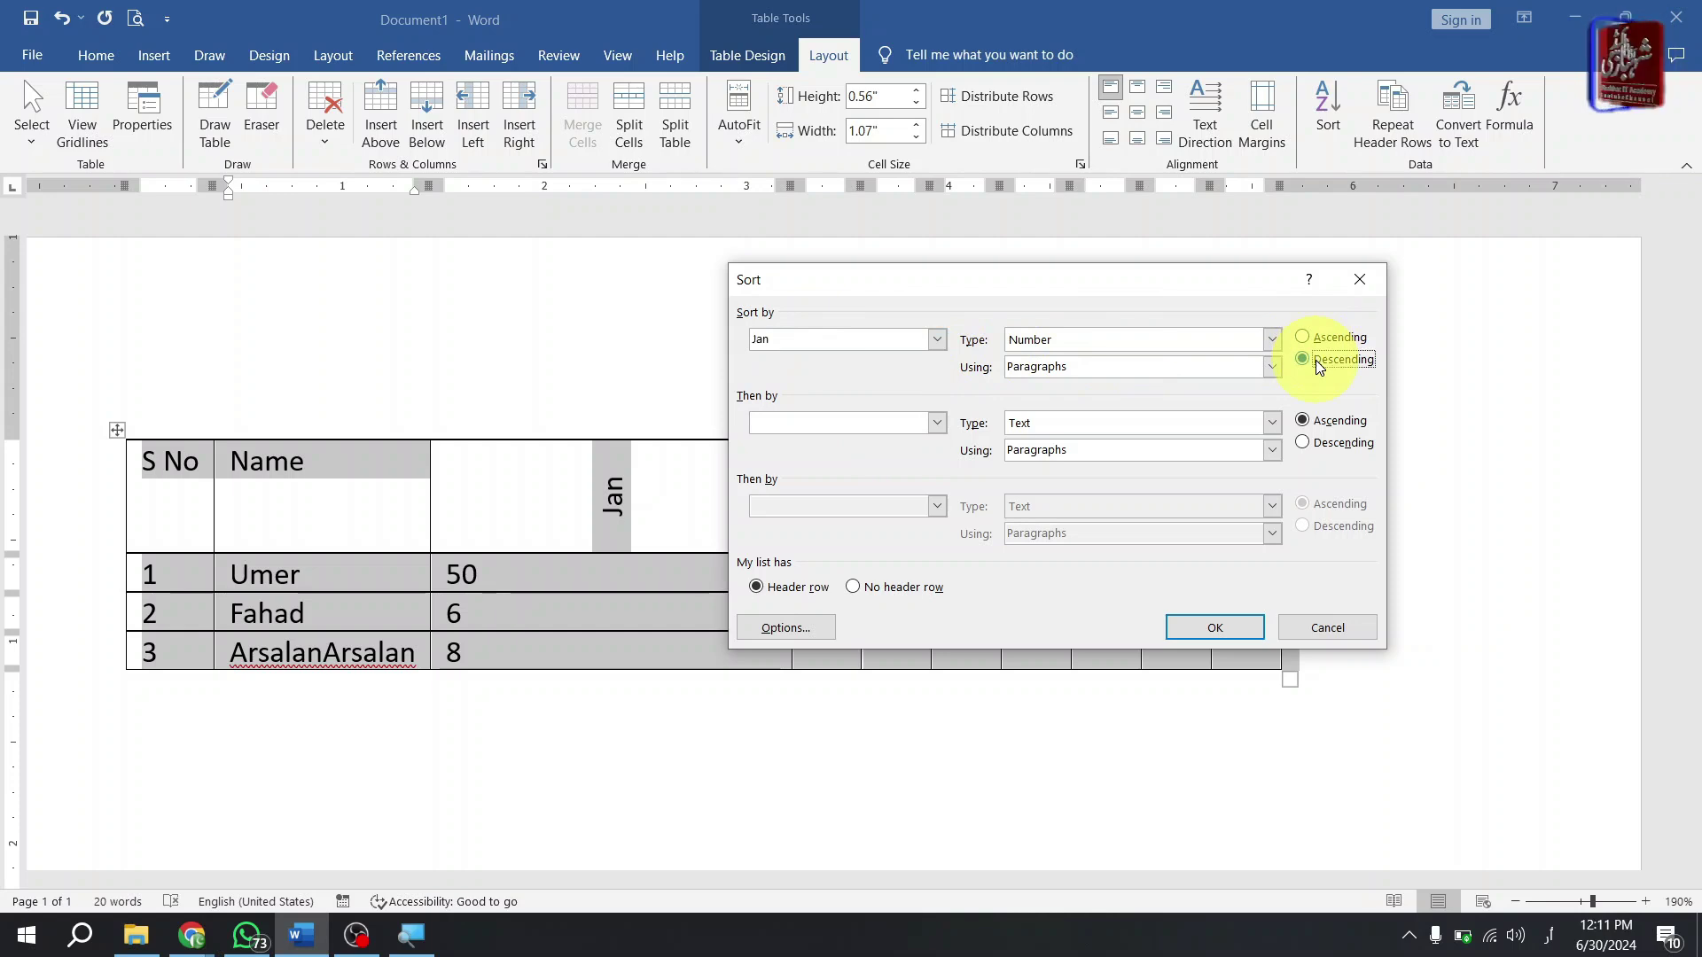
left_click(1243, 635)
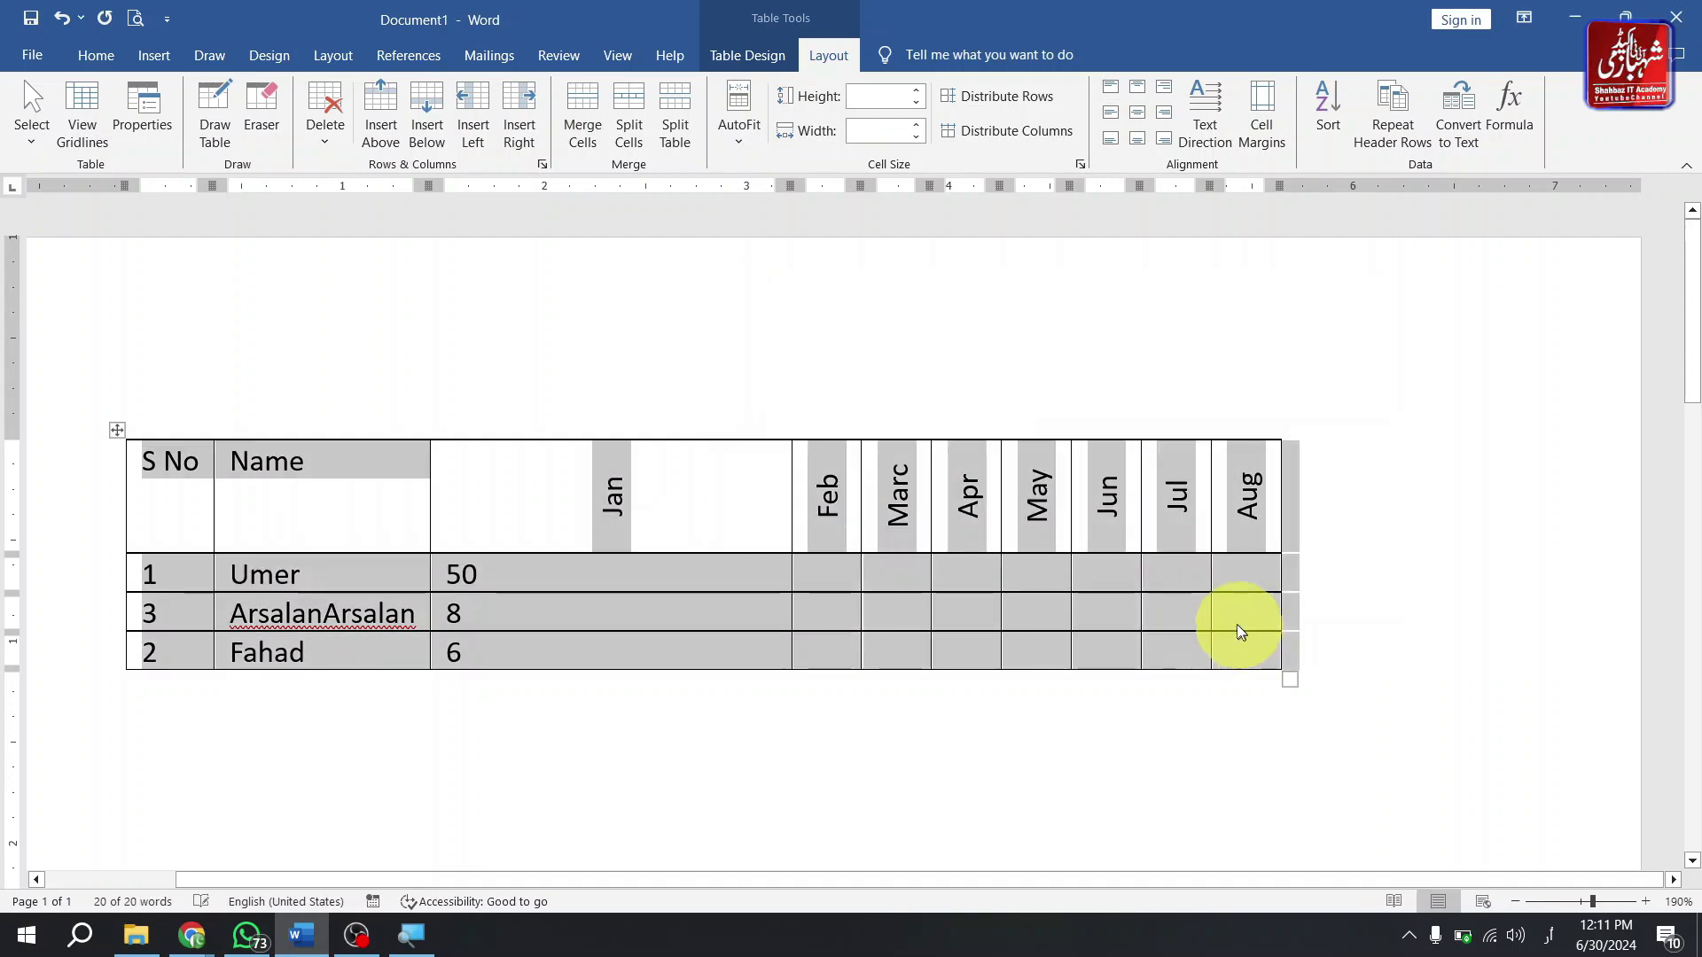
left_click(657, 574)
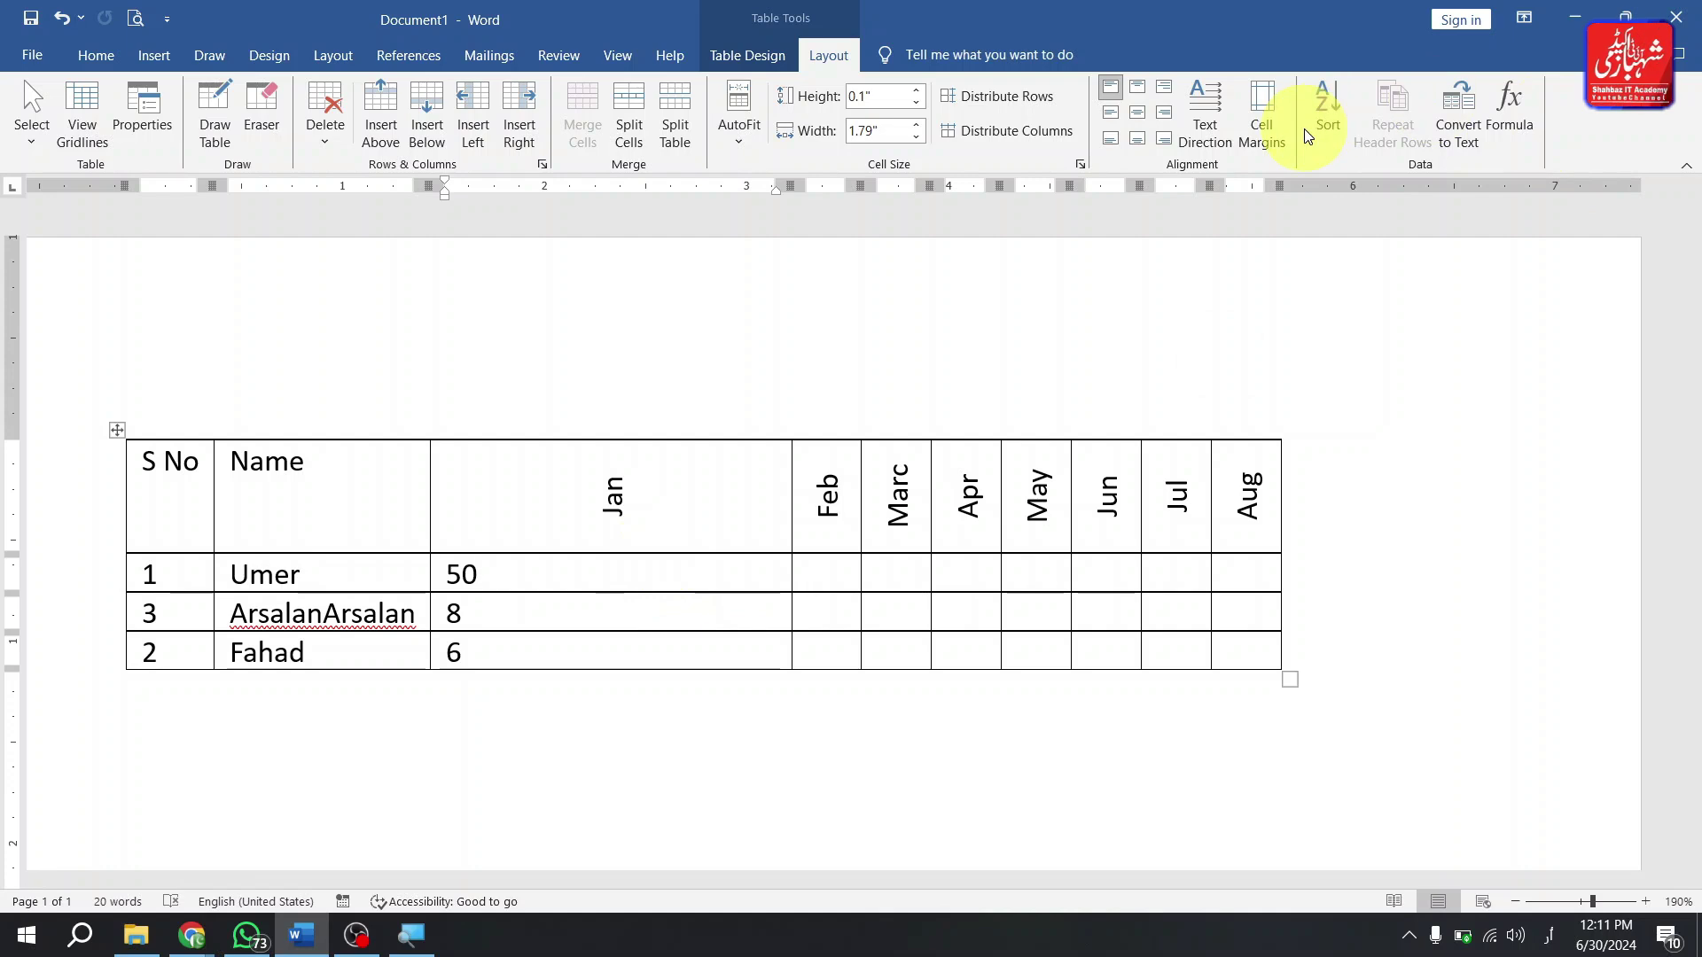
- Sort the table by the Jan numbers in ascending order
left_click(1329, 128)
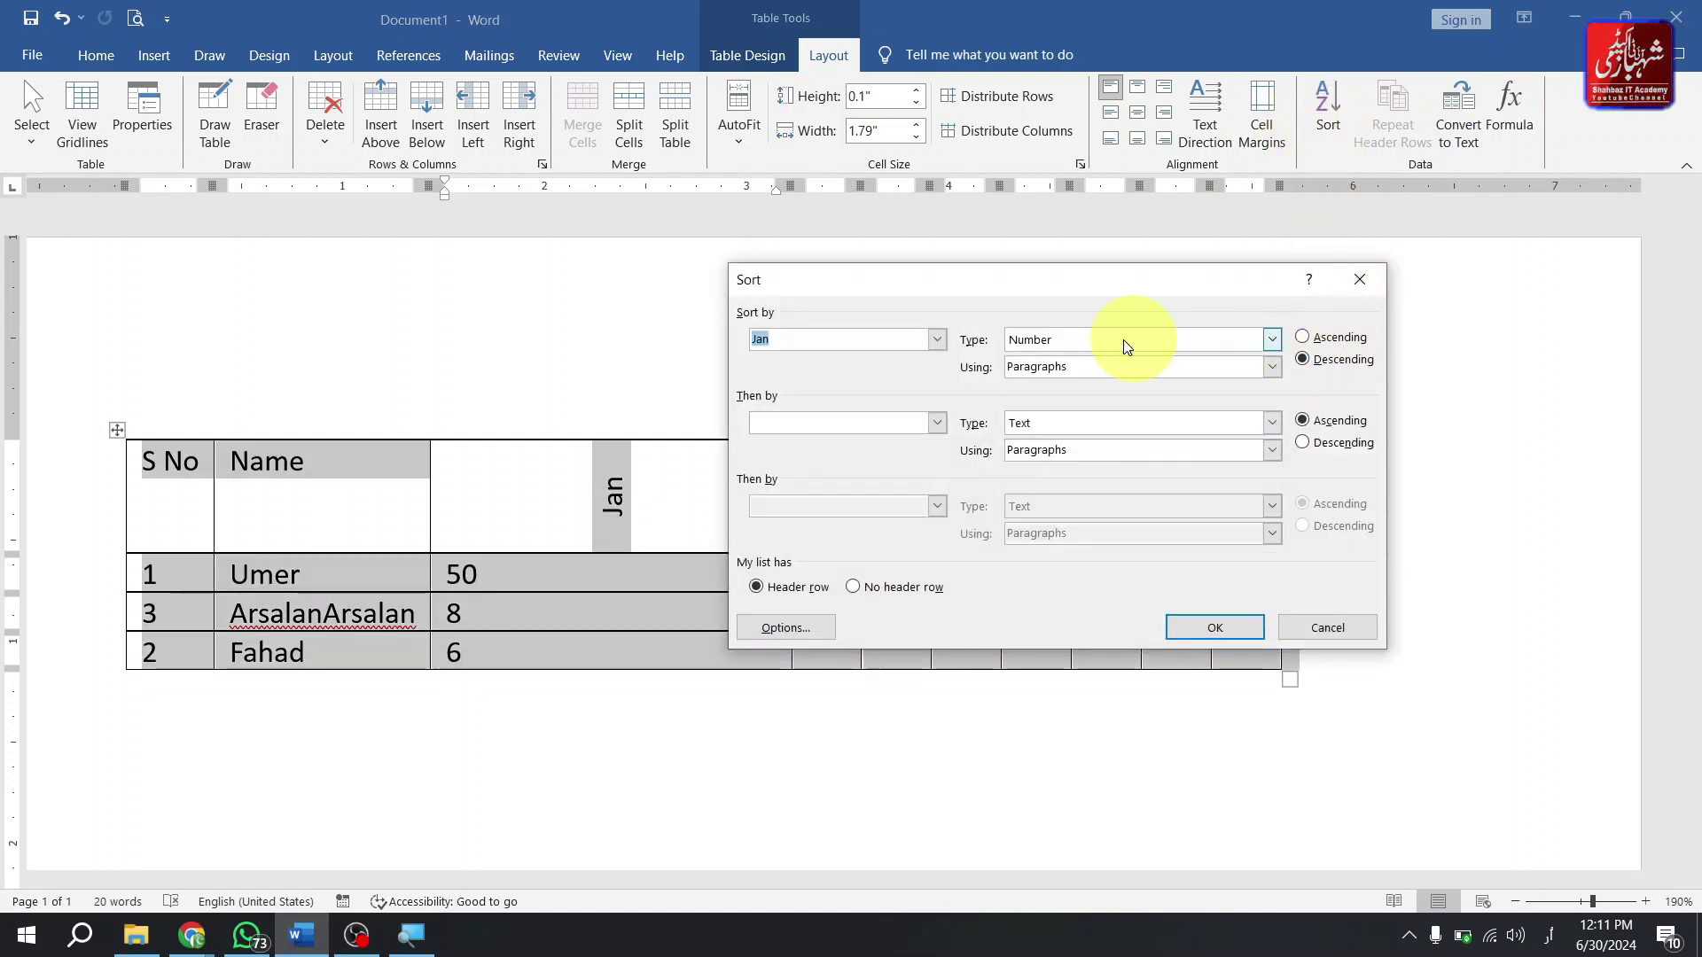
left_click(1328, 340)
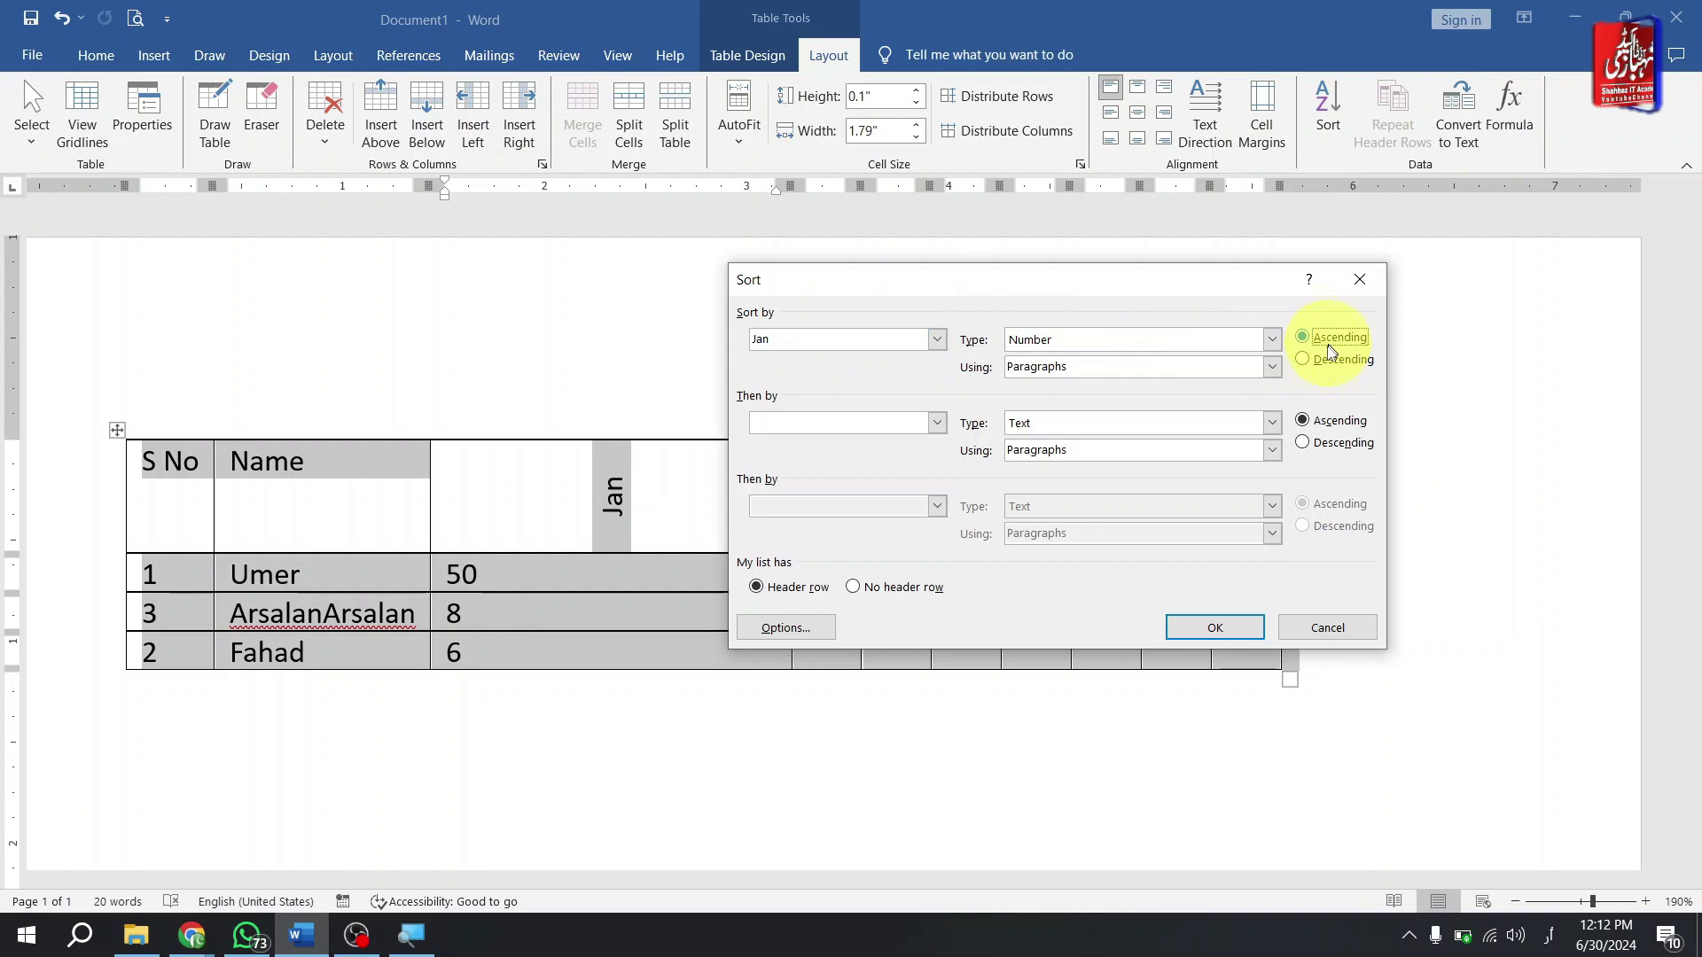
left_click(1239, 625)
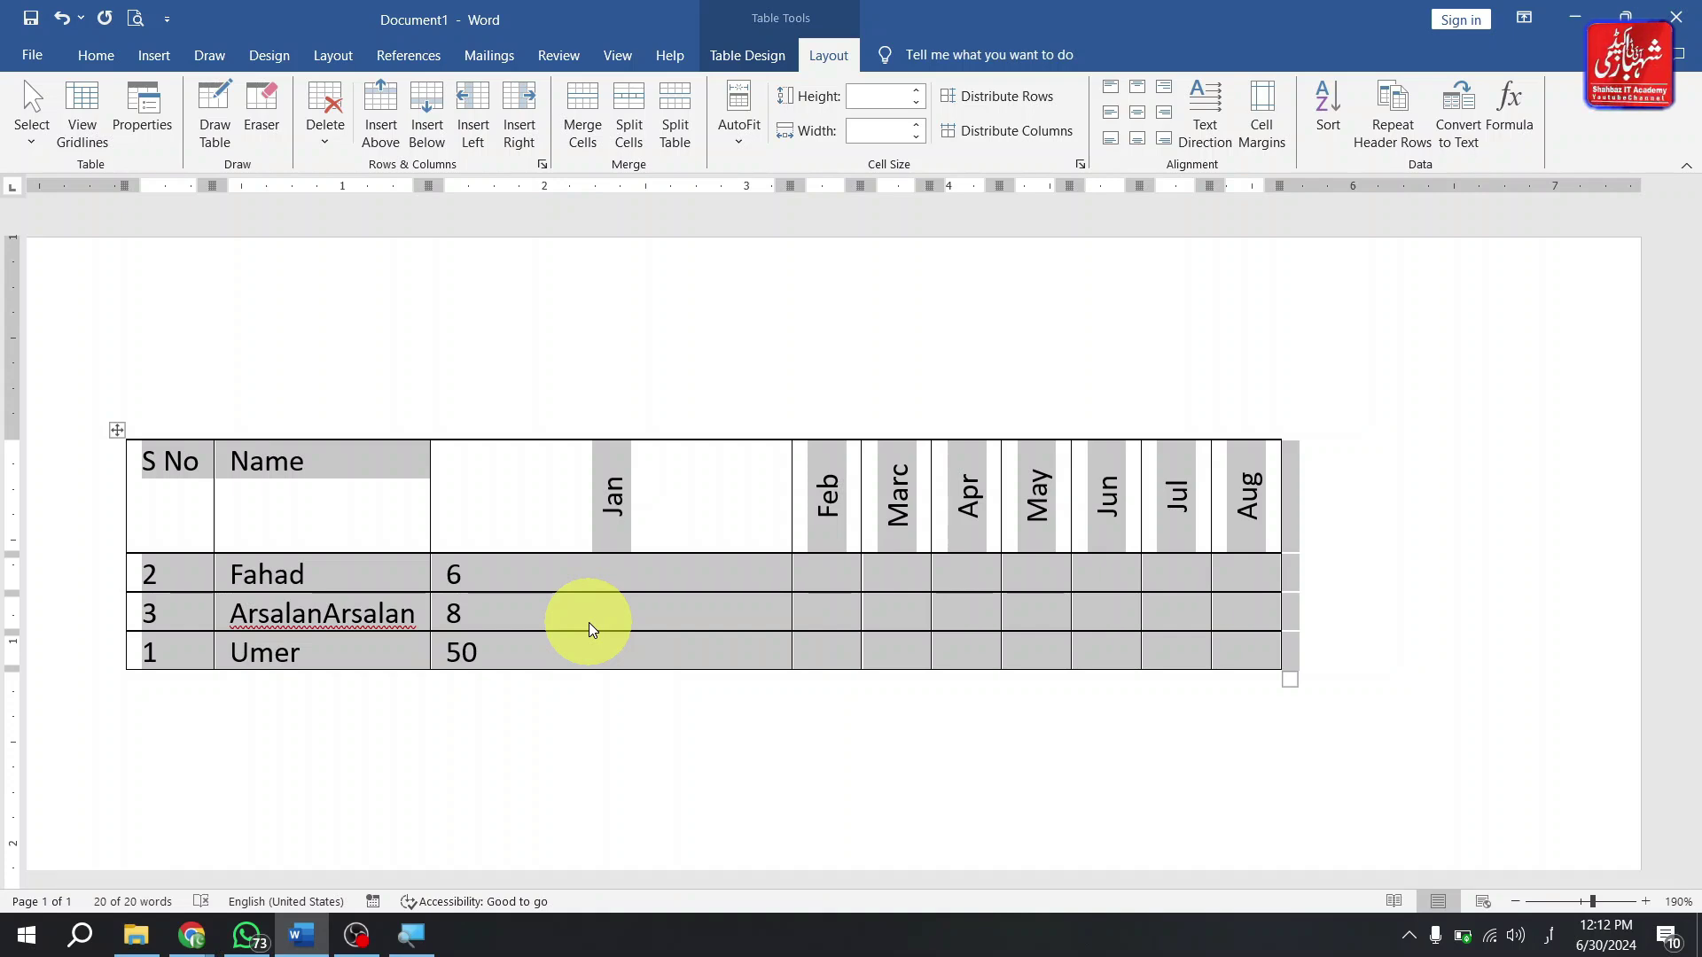
- Delete the manual serial numbers below S No and apply automatic numbering to those three cells
left_click(161, 580)
left_click_drag(163, 576, 169, 622)
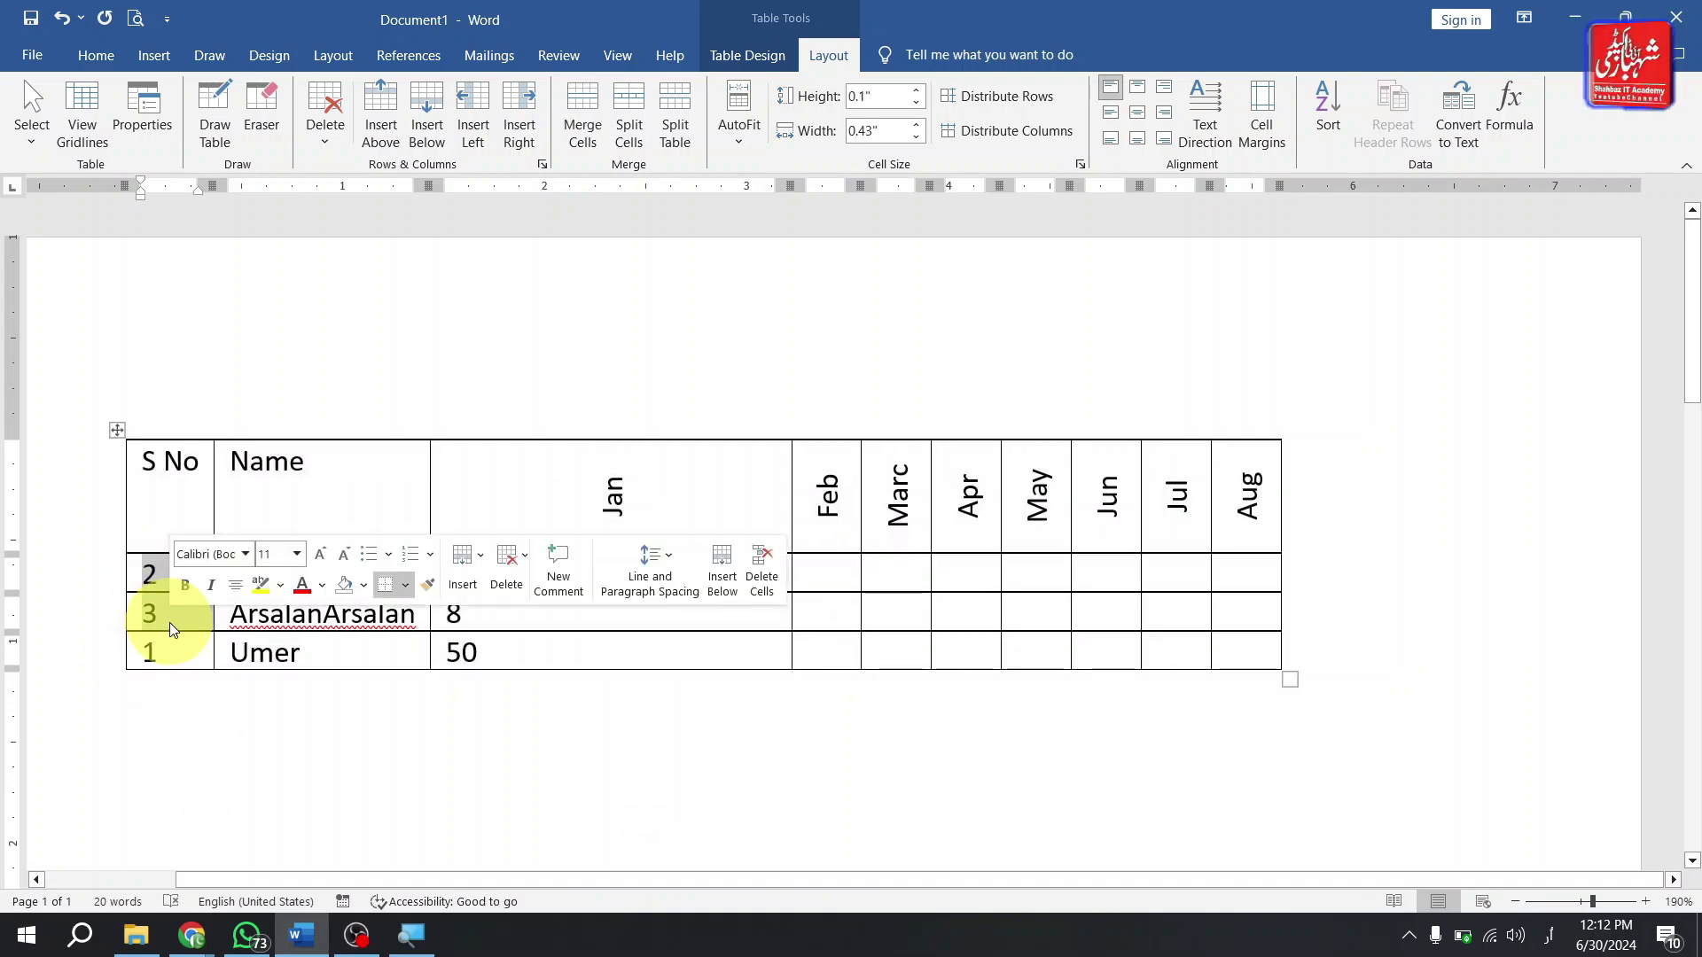
key("Delete")
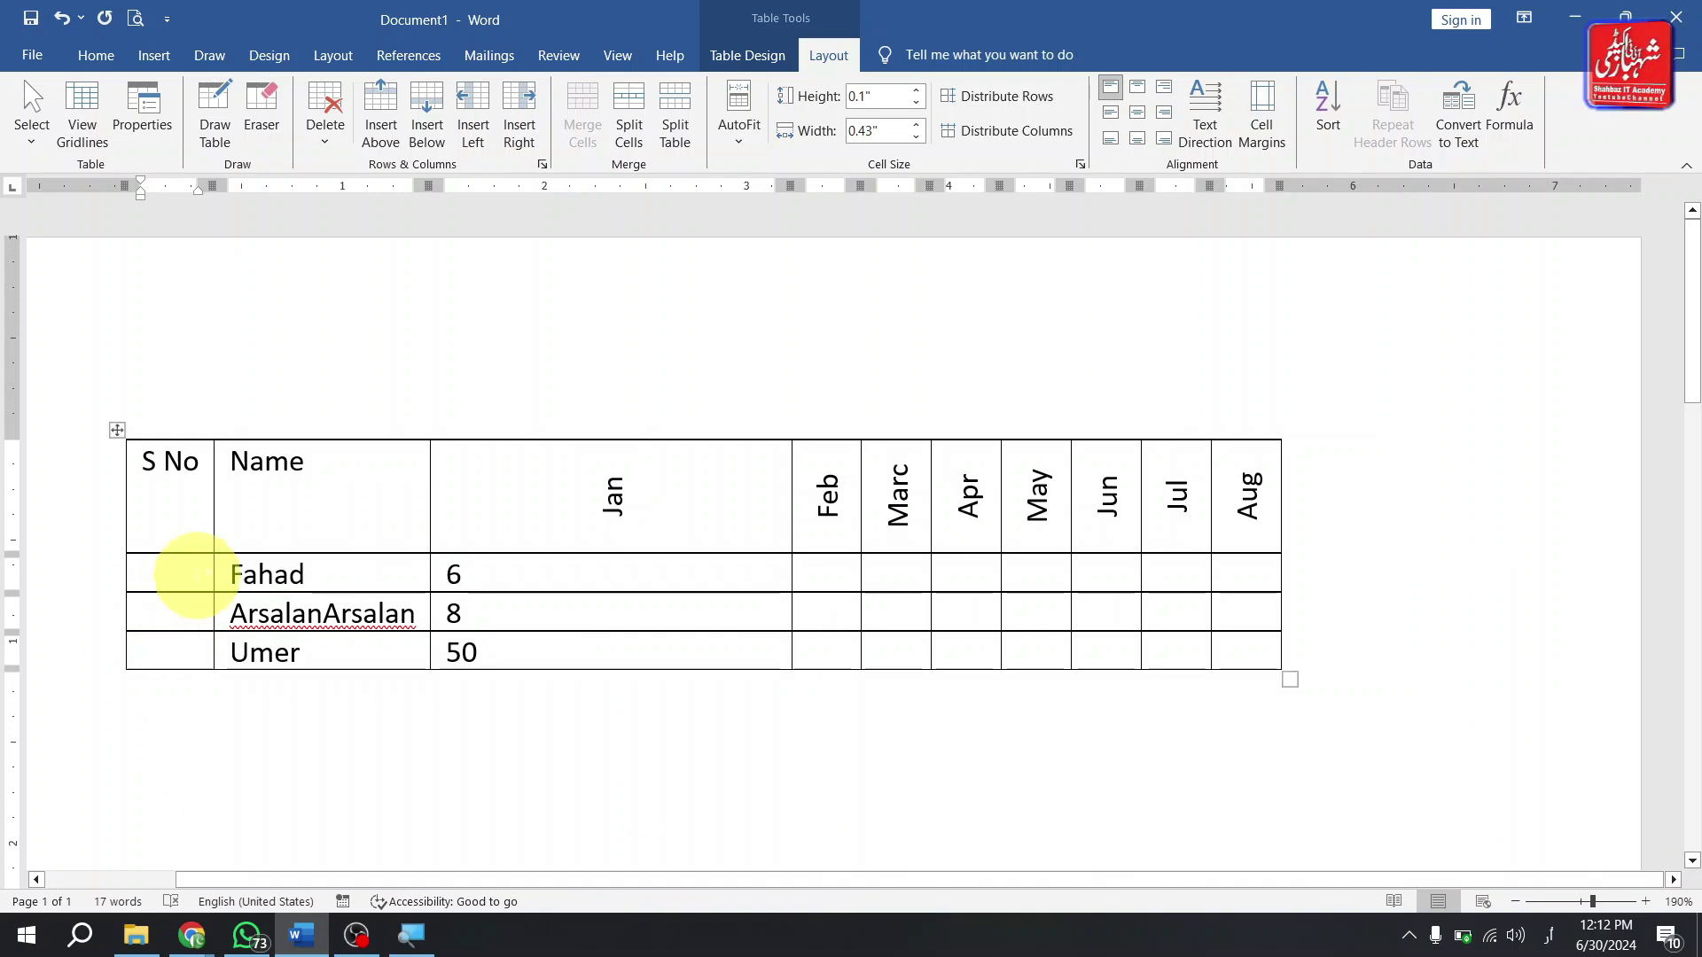
left_click_drag(173, 601, 169, 647)
left_click(94, 55)
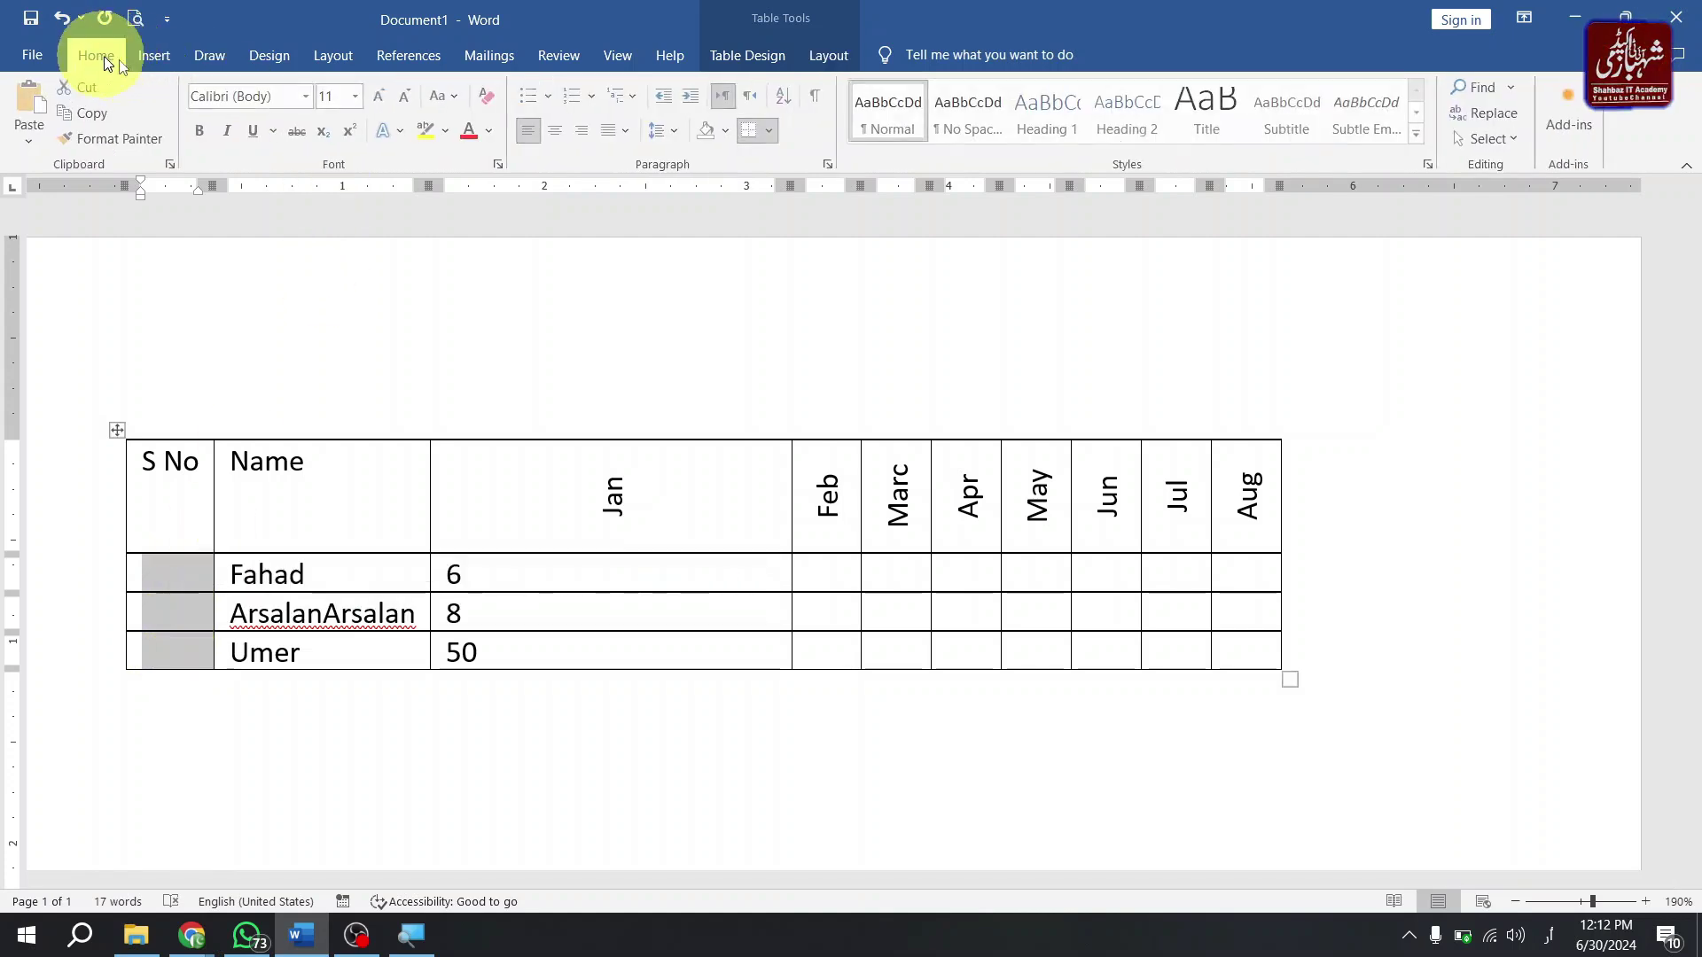
left_click(573, 97)
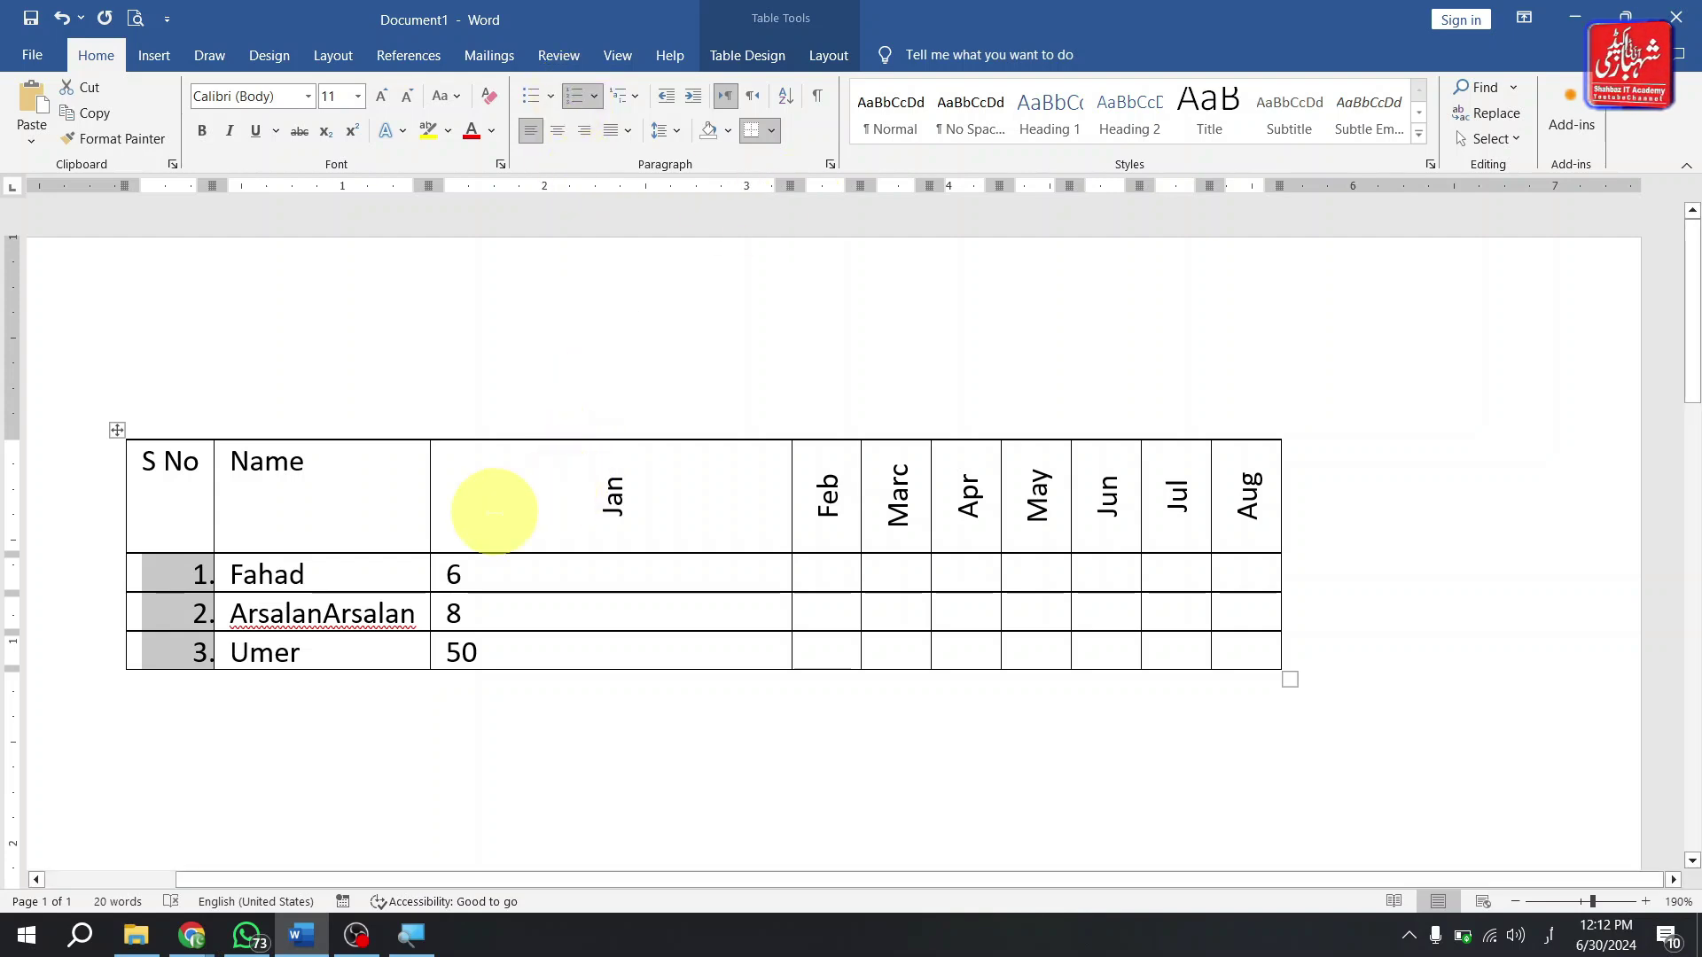
left_click(507, 509)
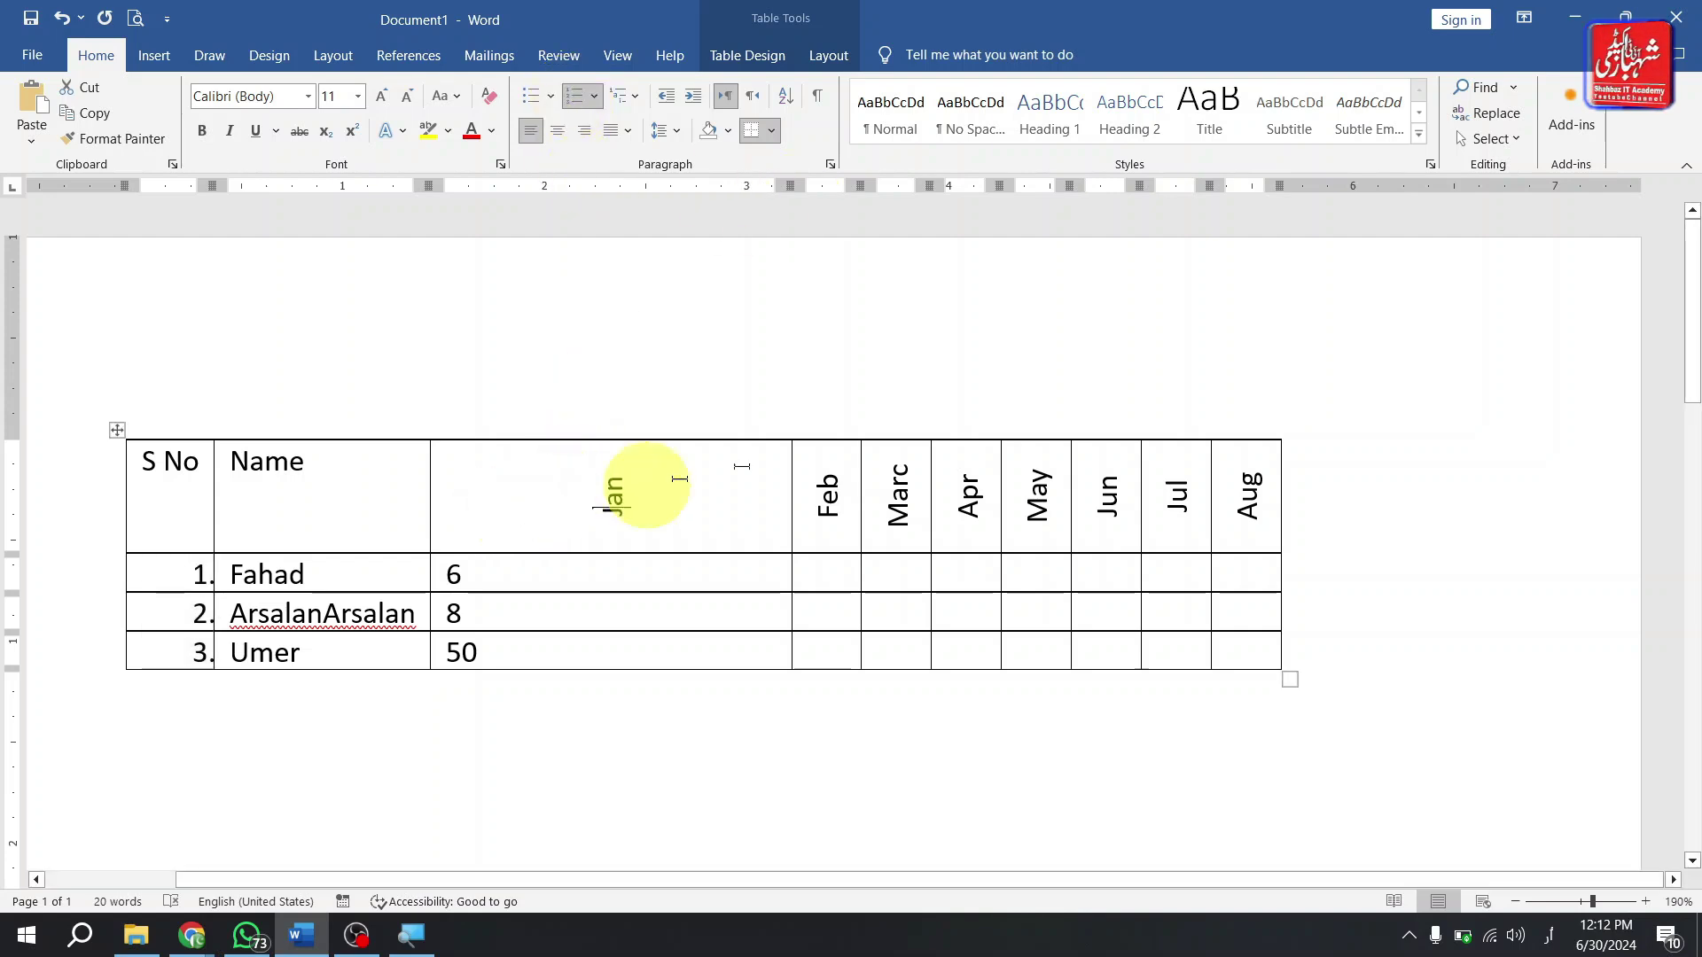
- Re-sort the automatically numbered table by Jan in descending order and clear the table selection
left_click(818, 62)
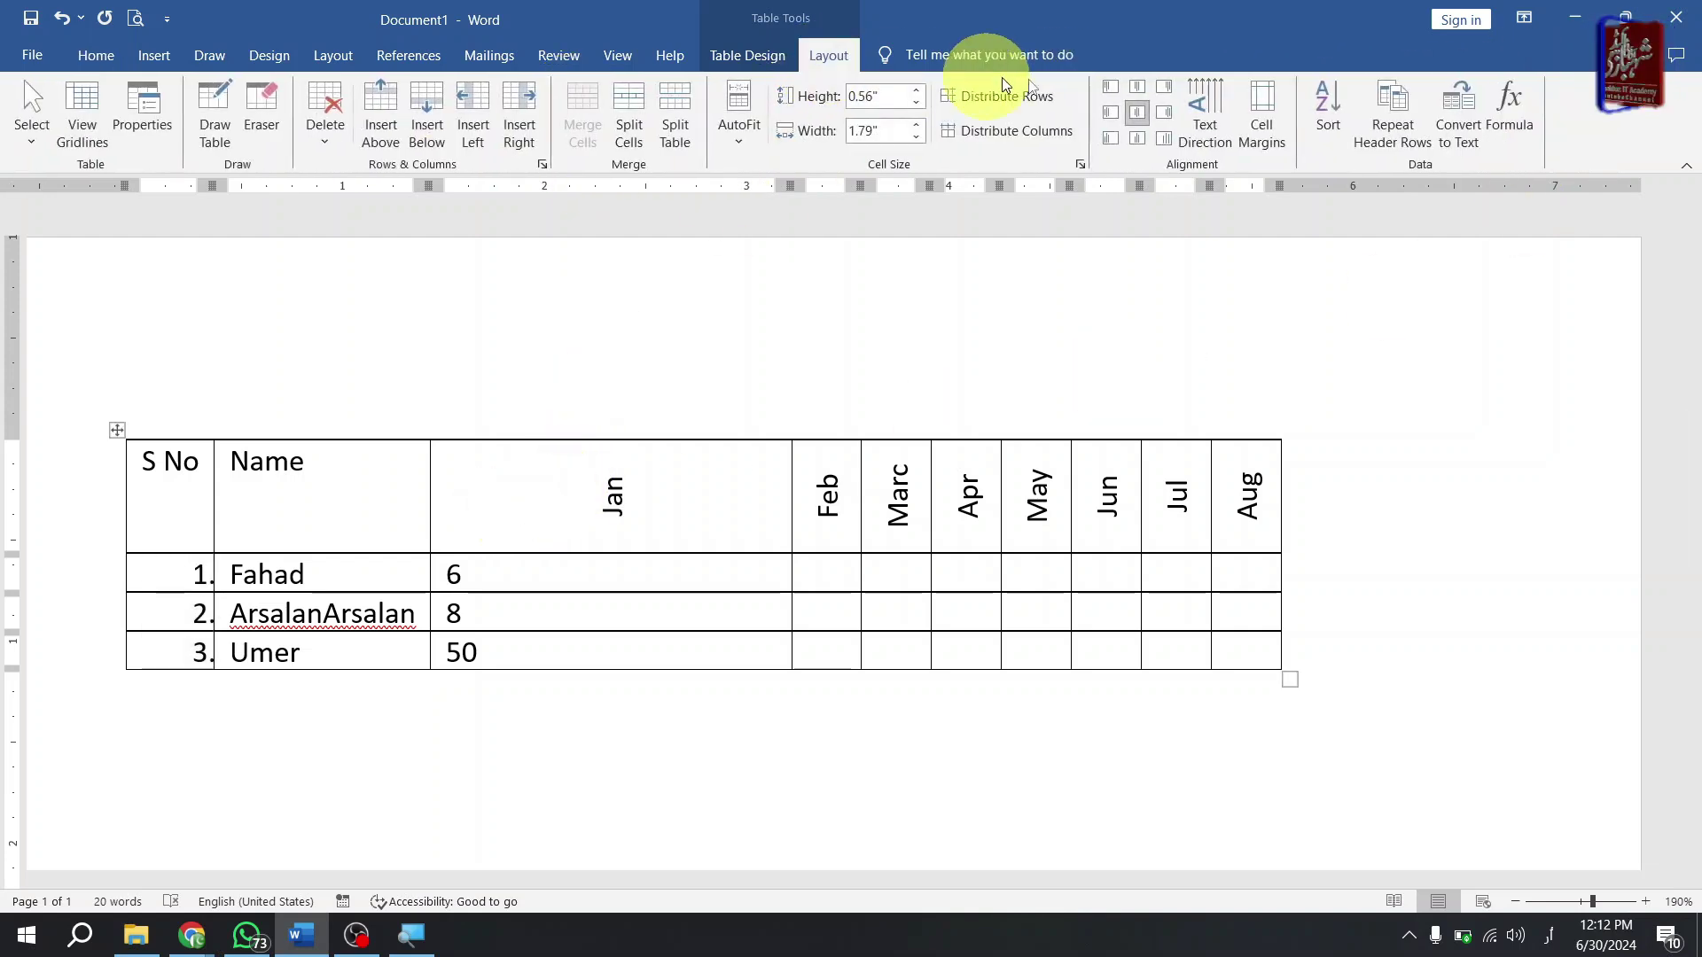
left_click(1329, 108)
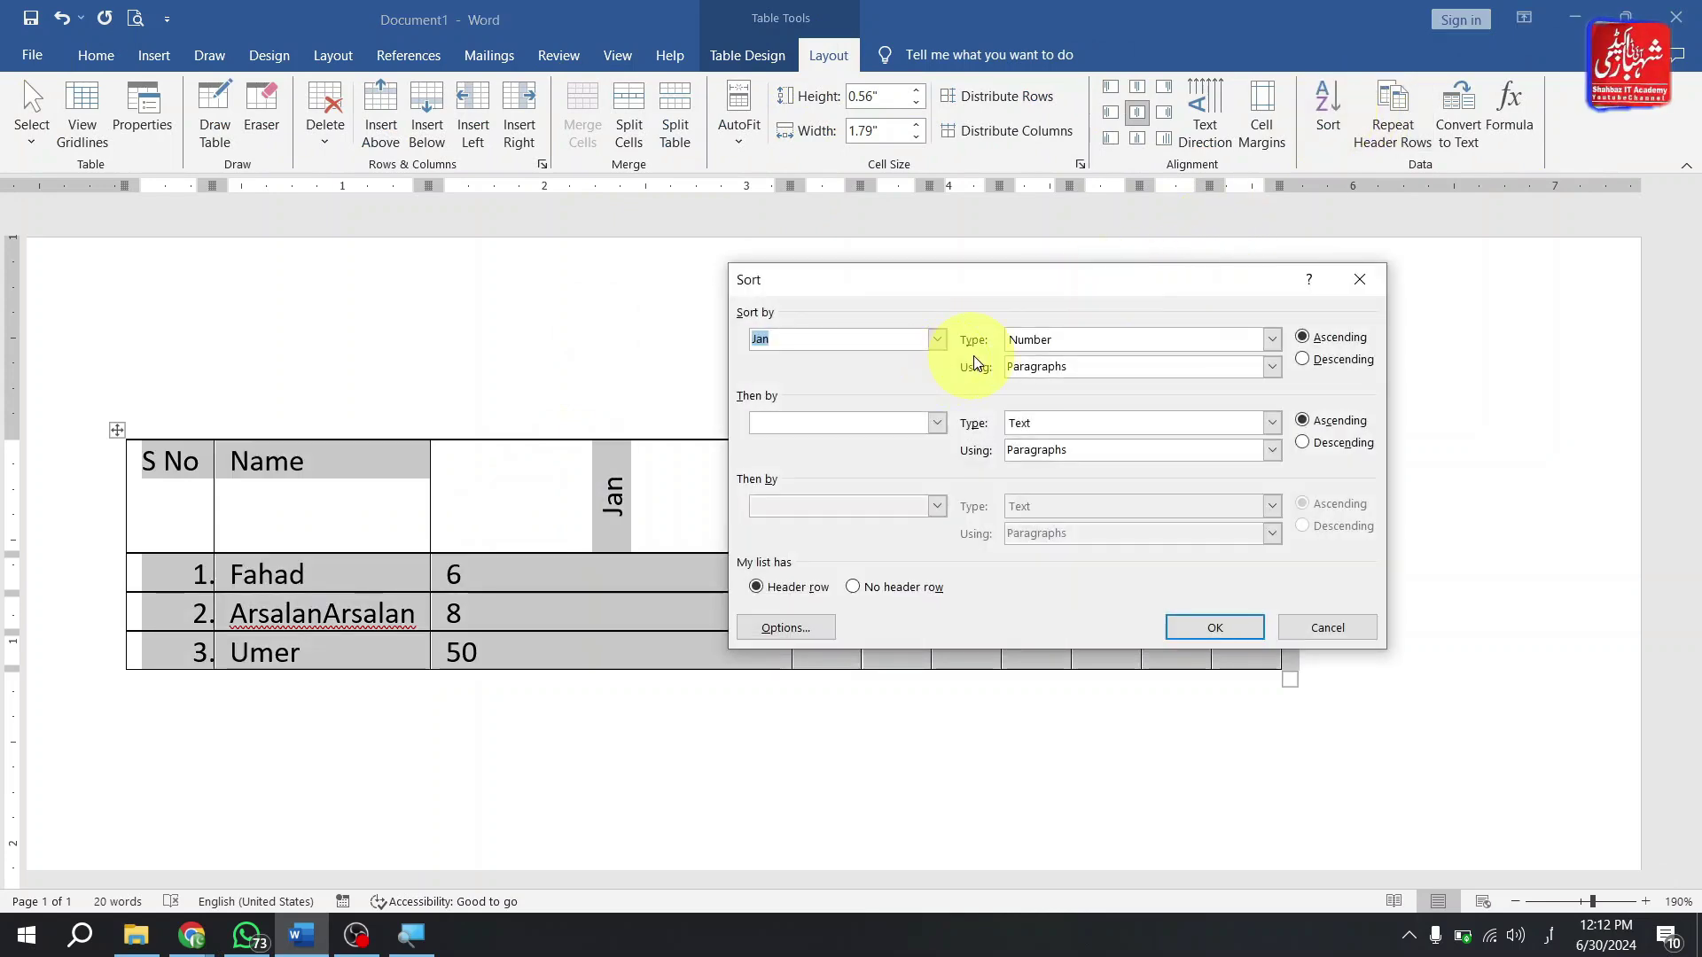
left_click(1318, 358)
left_click(1214, 628)
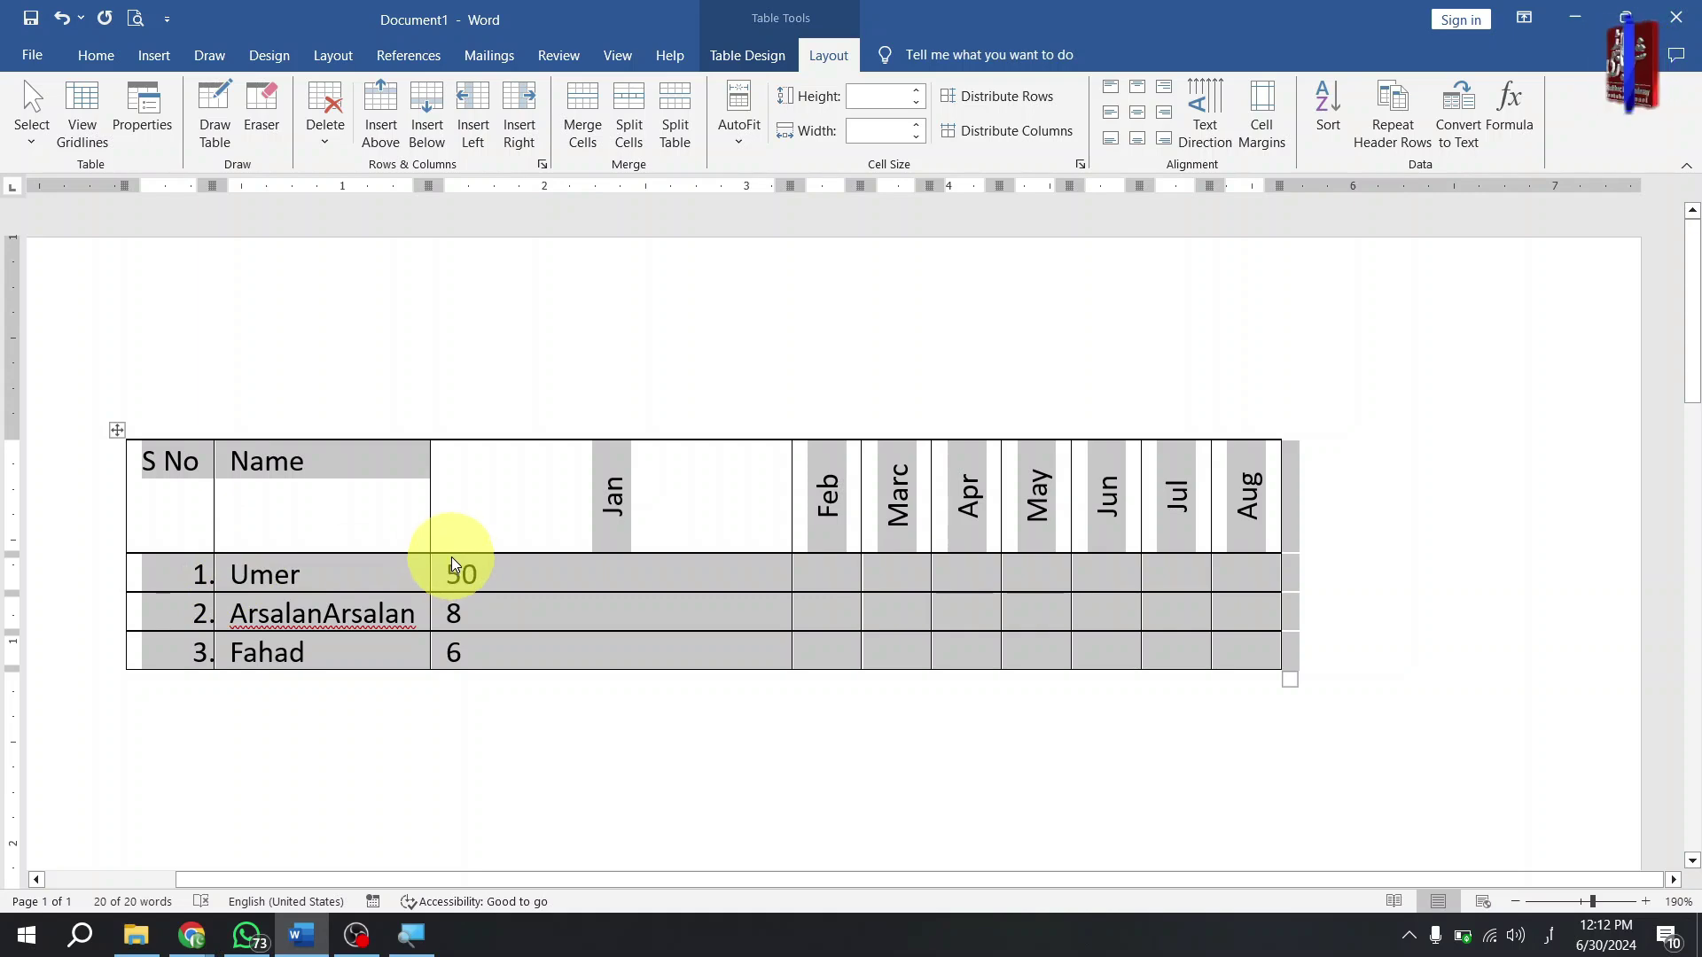
left_click(276, 581)
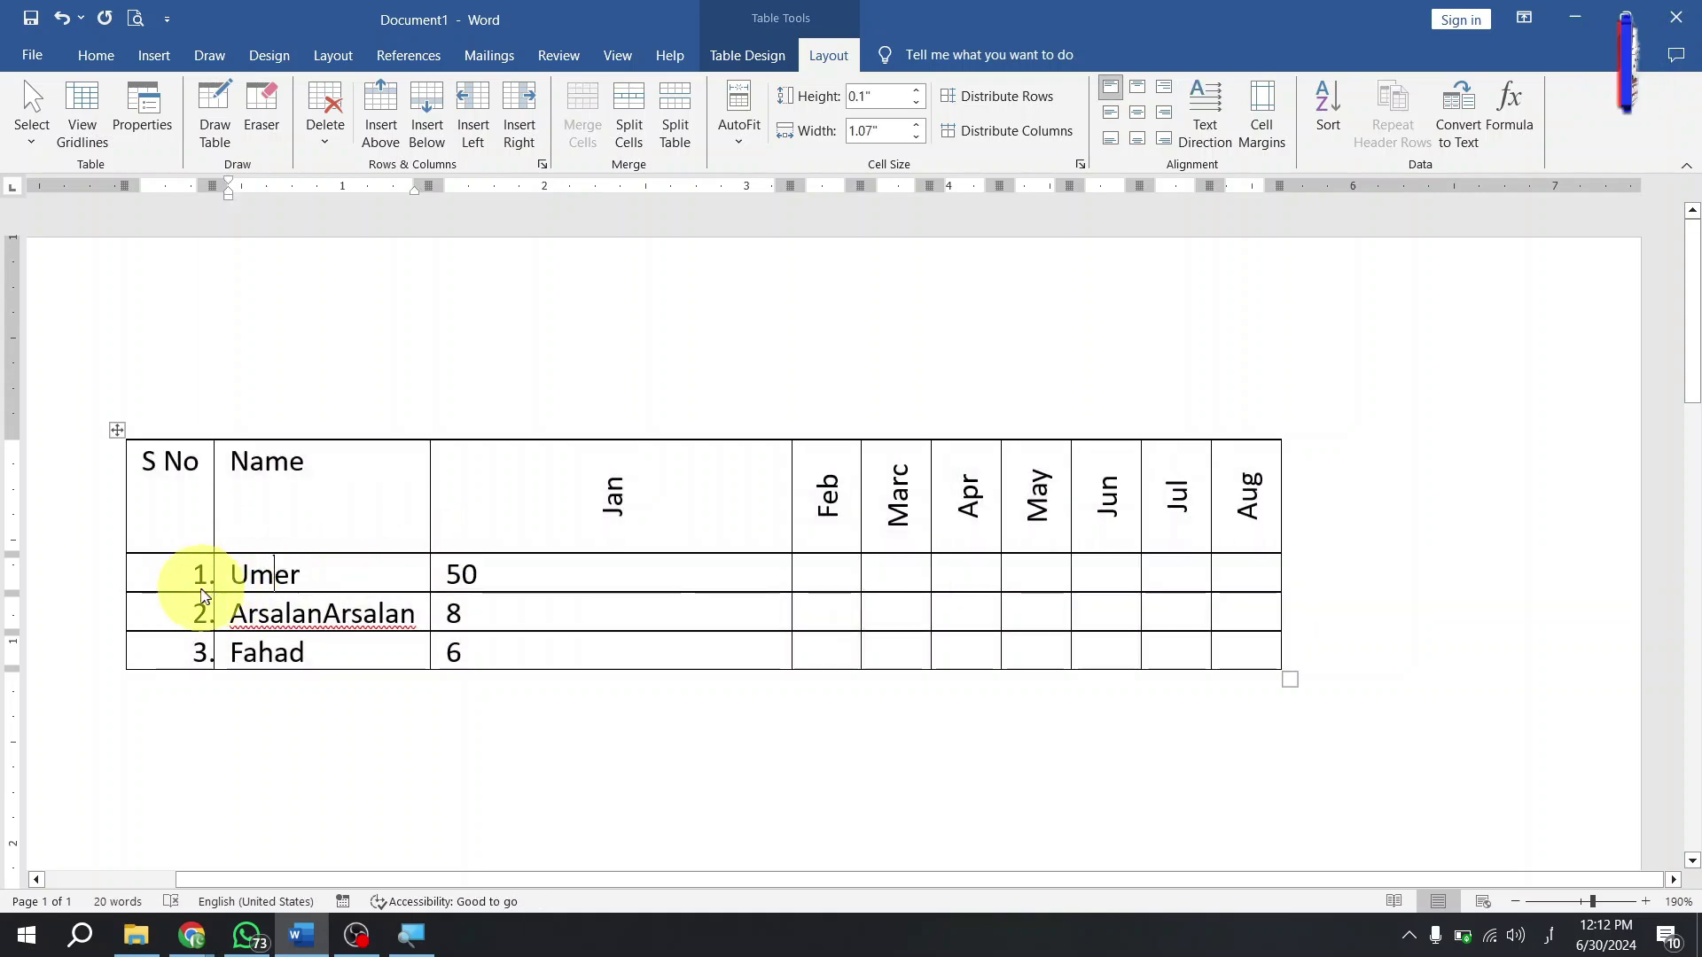
- Shift the automatic numbers in the S No column further left inside their cells, and highlight the Jan values briefly
left_click_drag(194, 574, 165, 585)
left_click(390, 575)
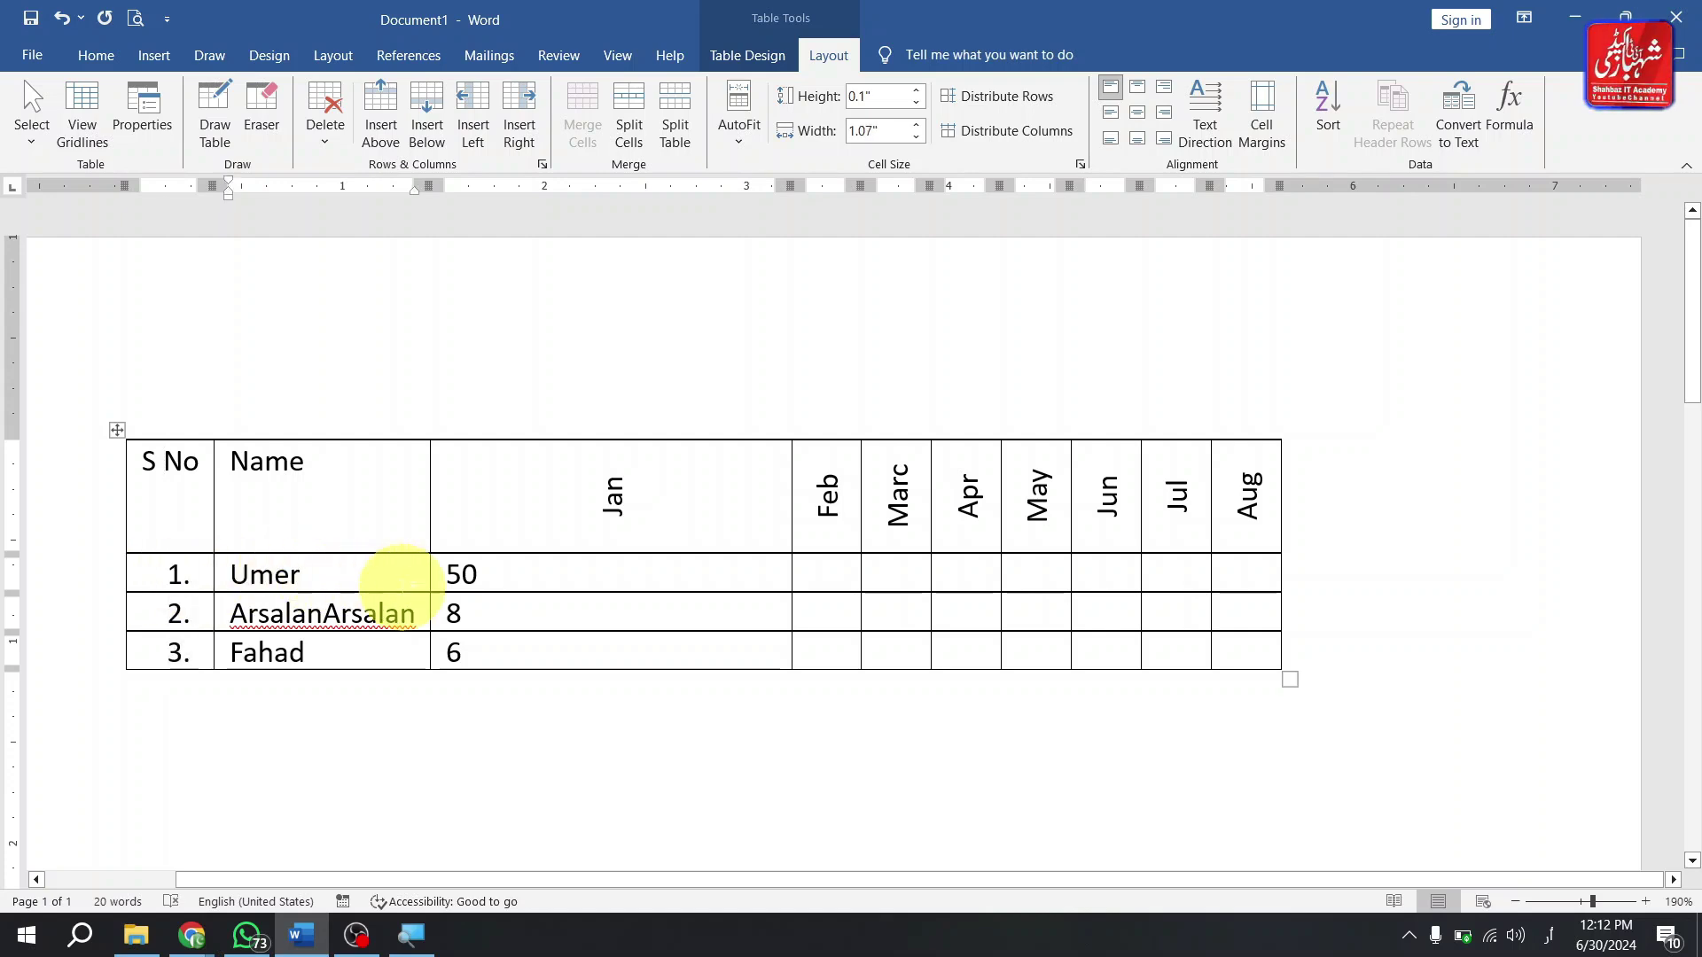
left_click_drag(487, 572, 532, 655)
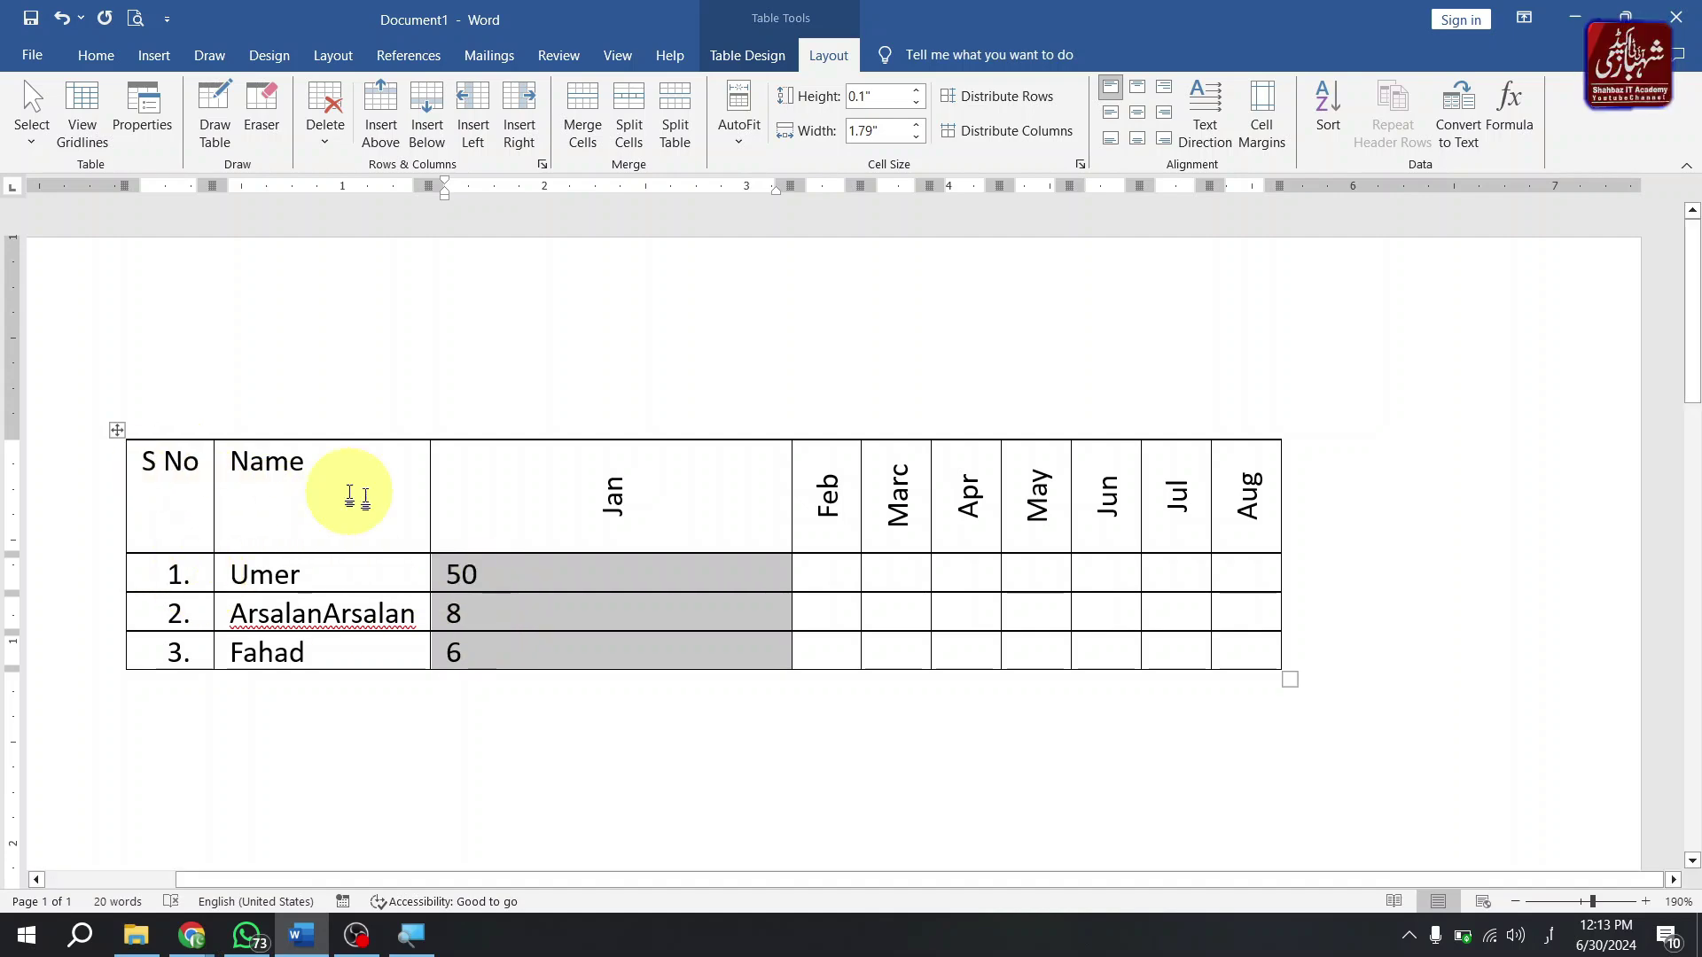
left_click(696, 487)
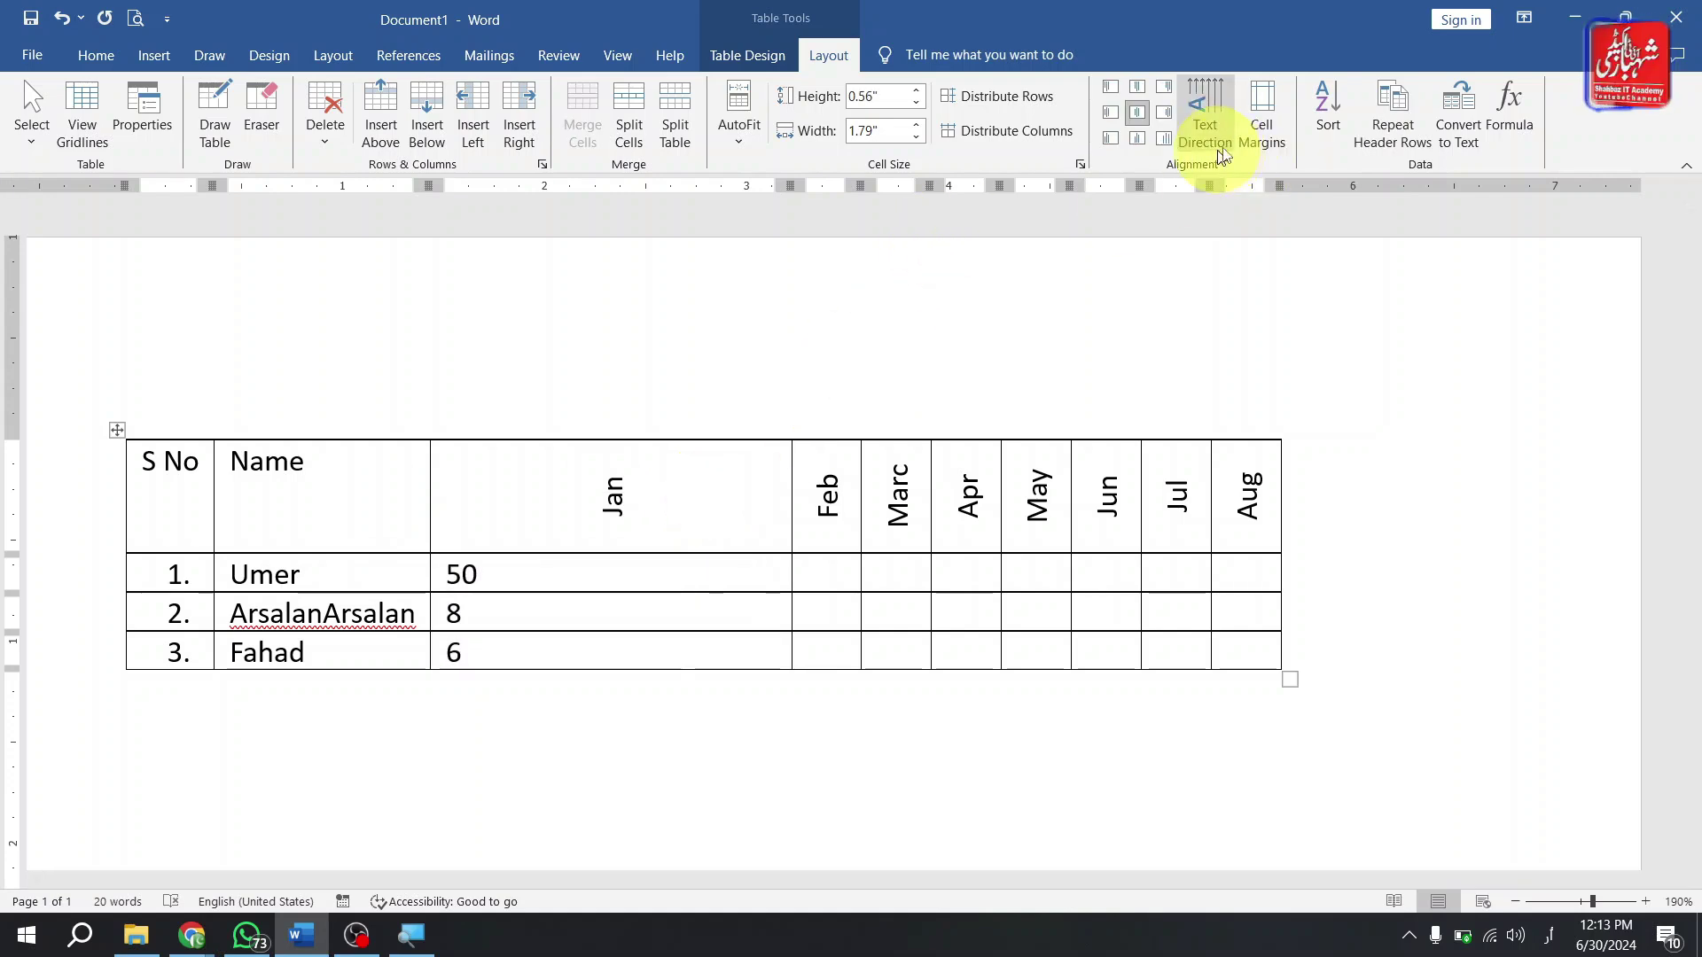
- Sort the table by Name as ascending Text, then by Jan as descending Number, and clear the selection
left_click(1322, 131)
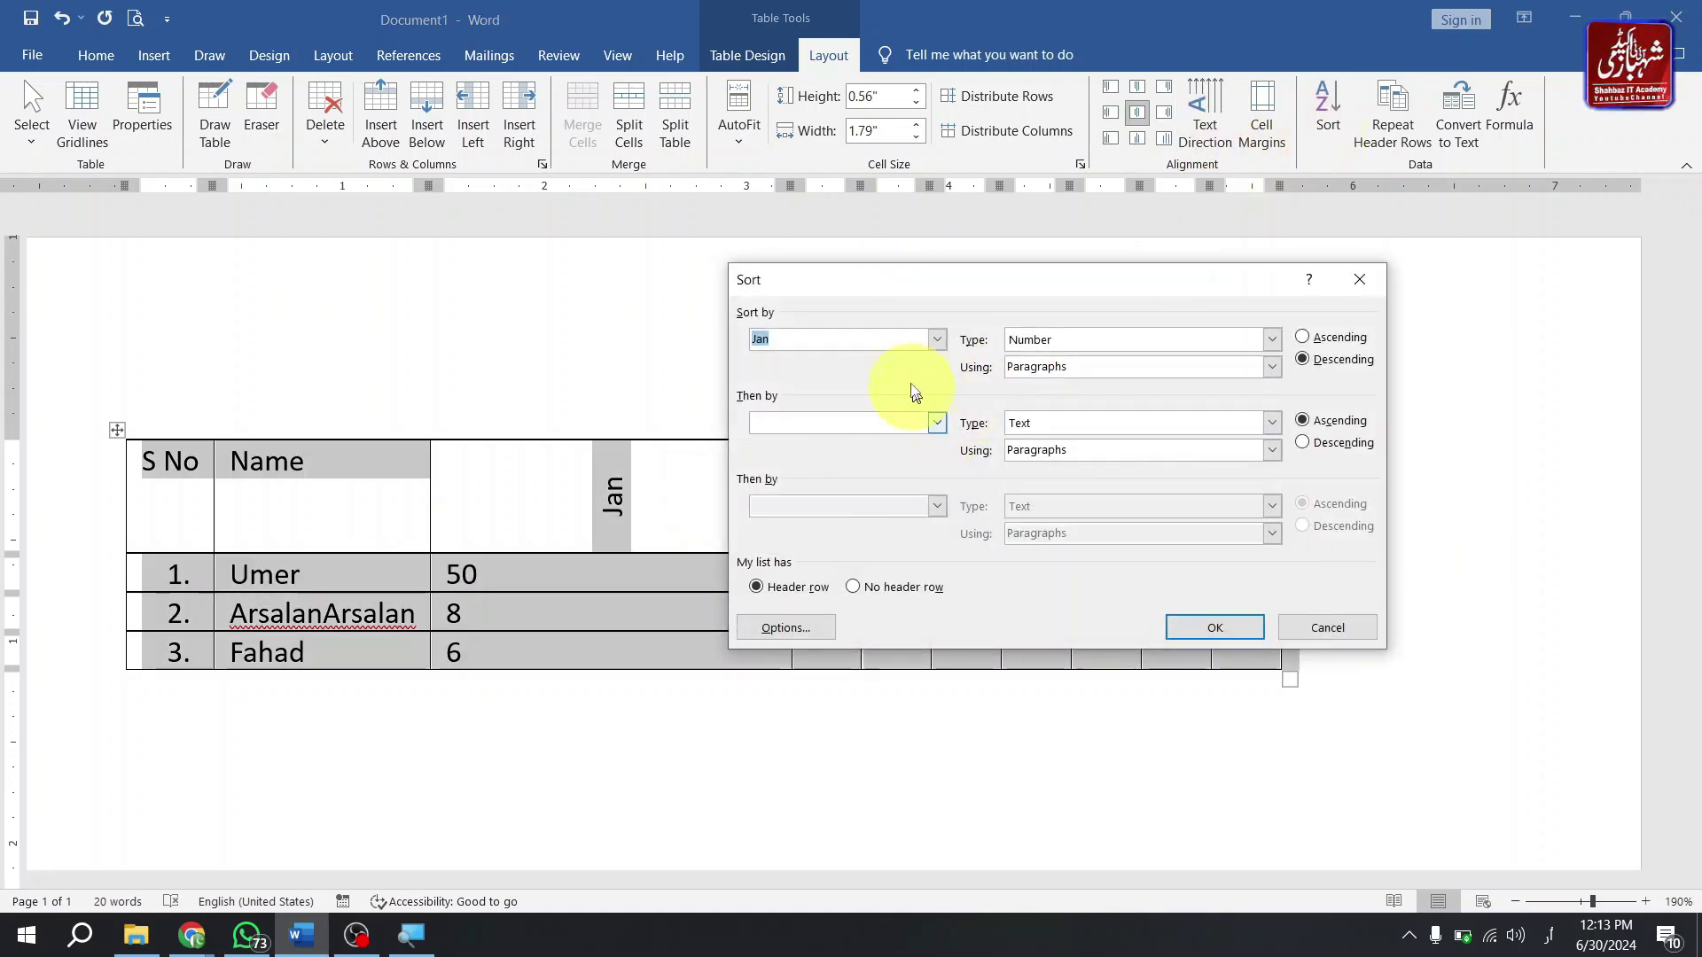
left_click(936, 339)
left_click(867, 375)
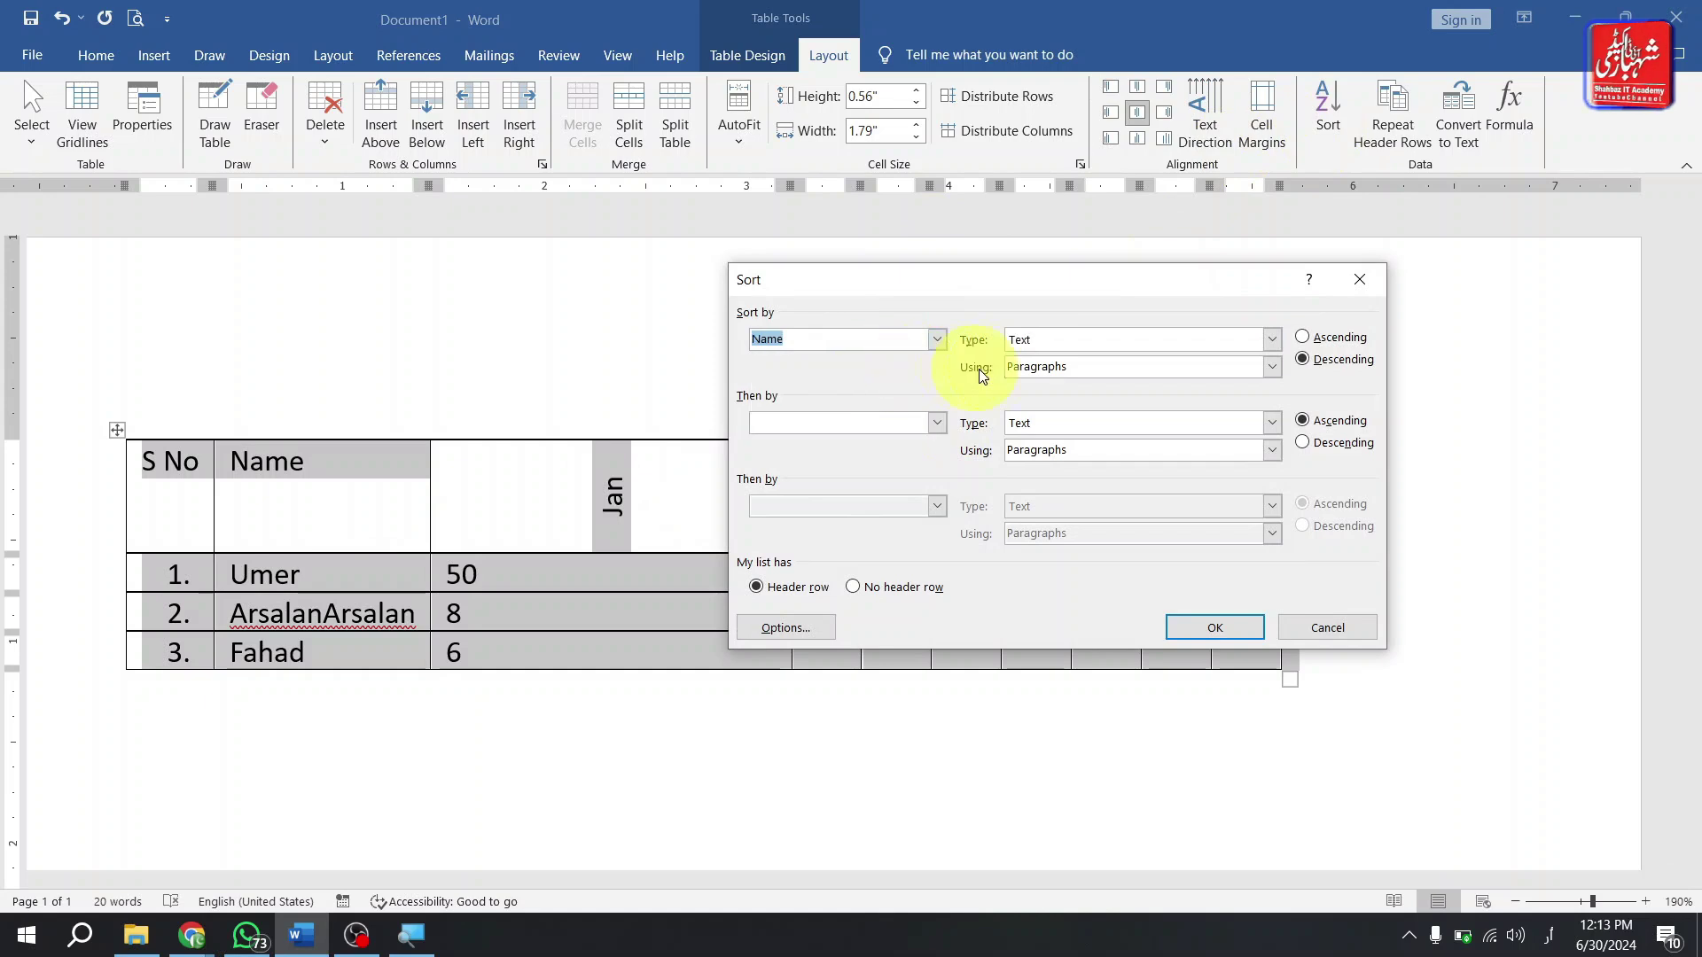
left_click(1302, 337)
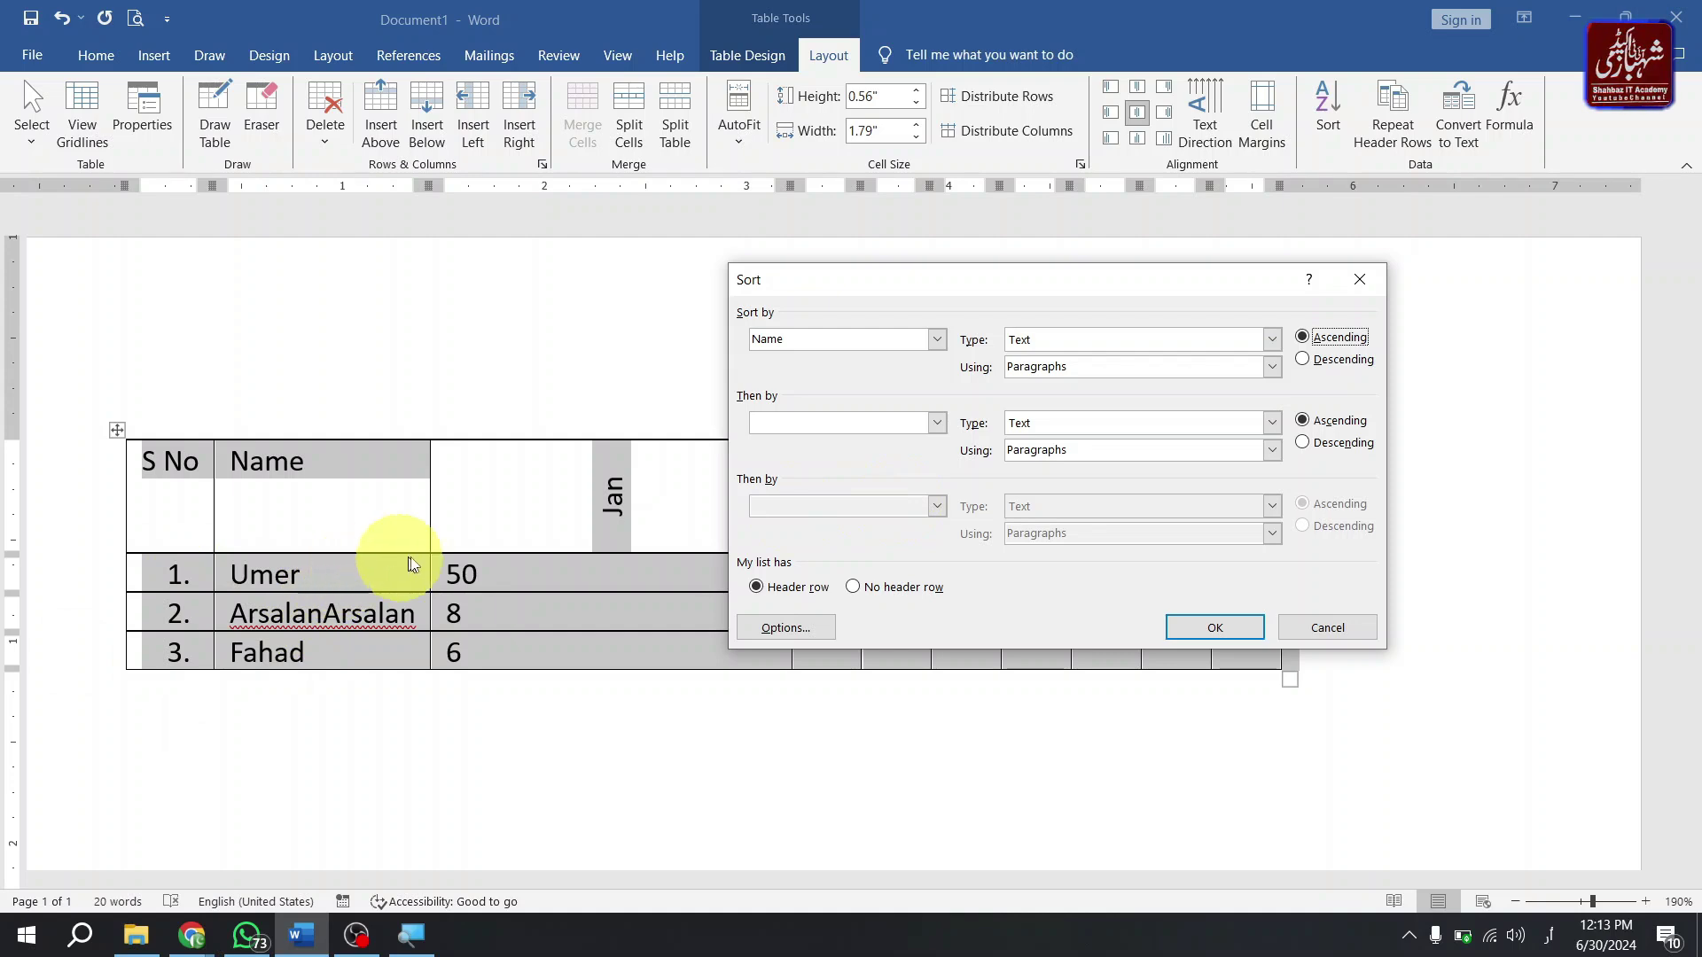
left_click(924, 425)
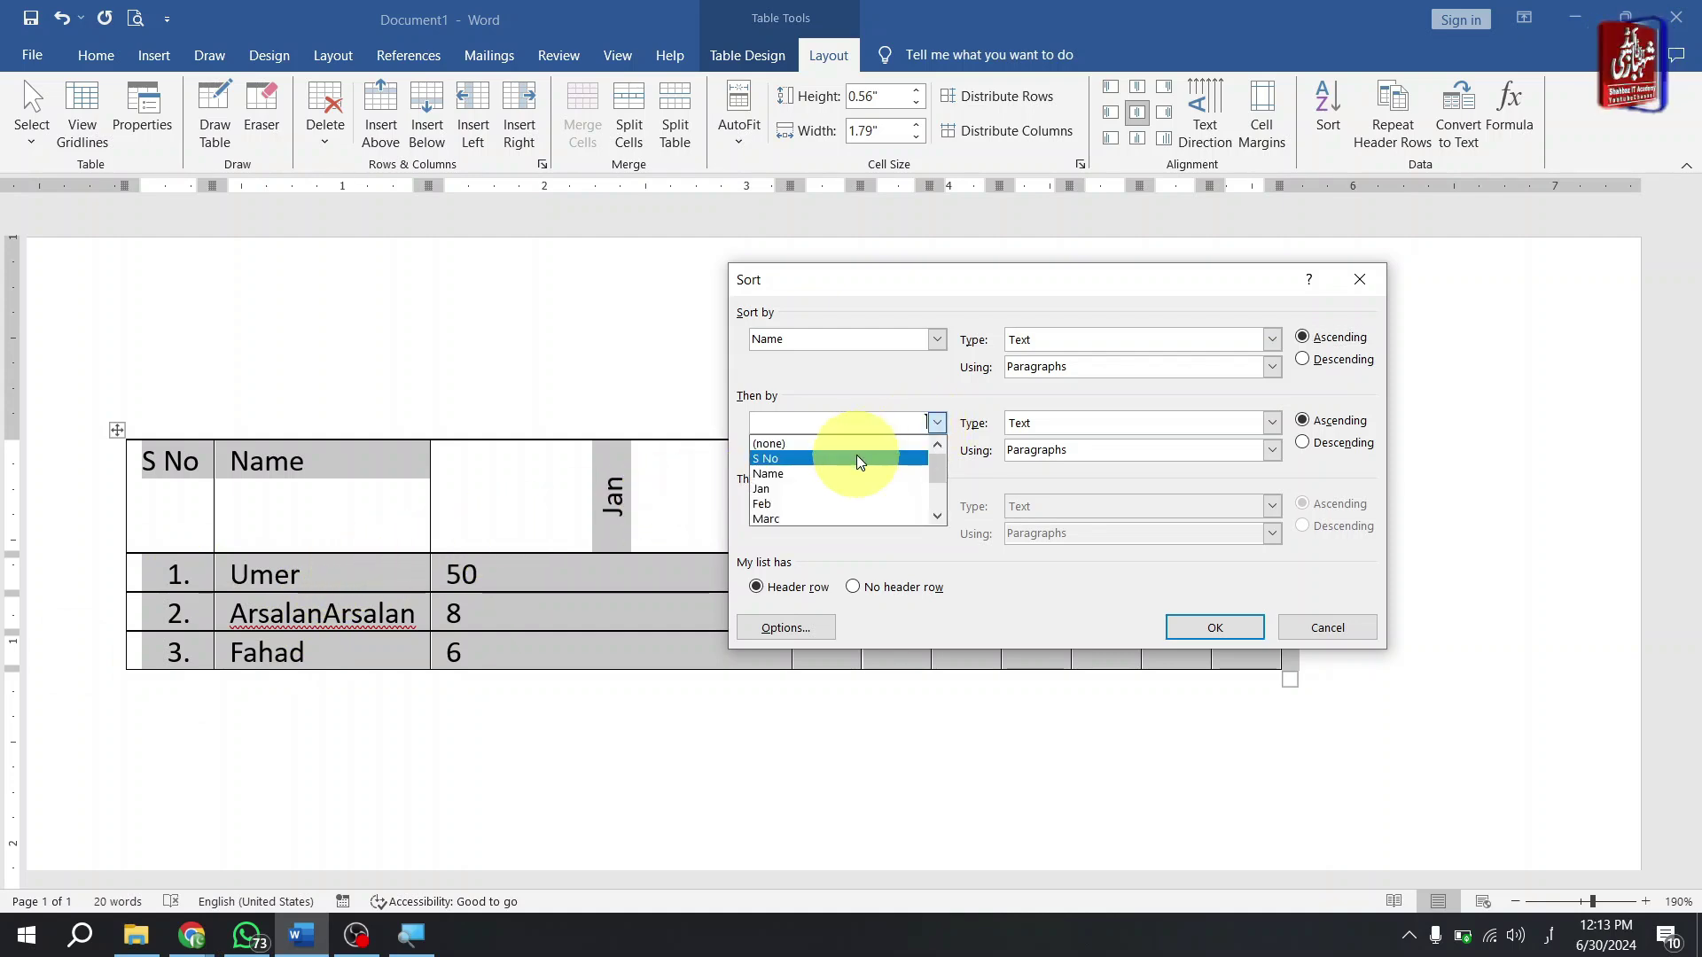
left_click(827, 488)
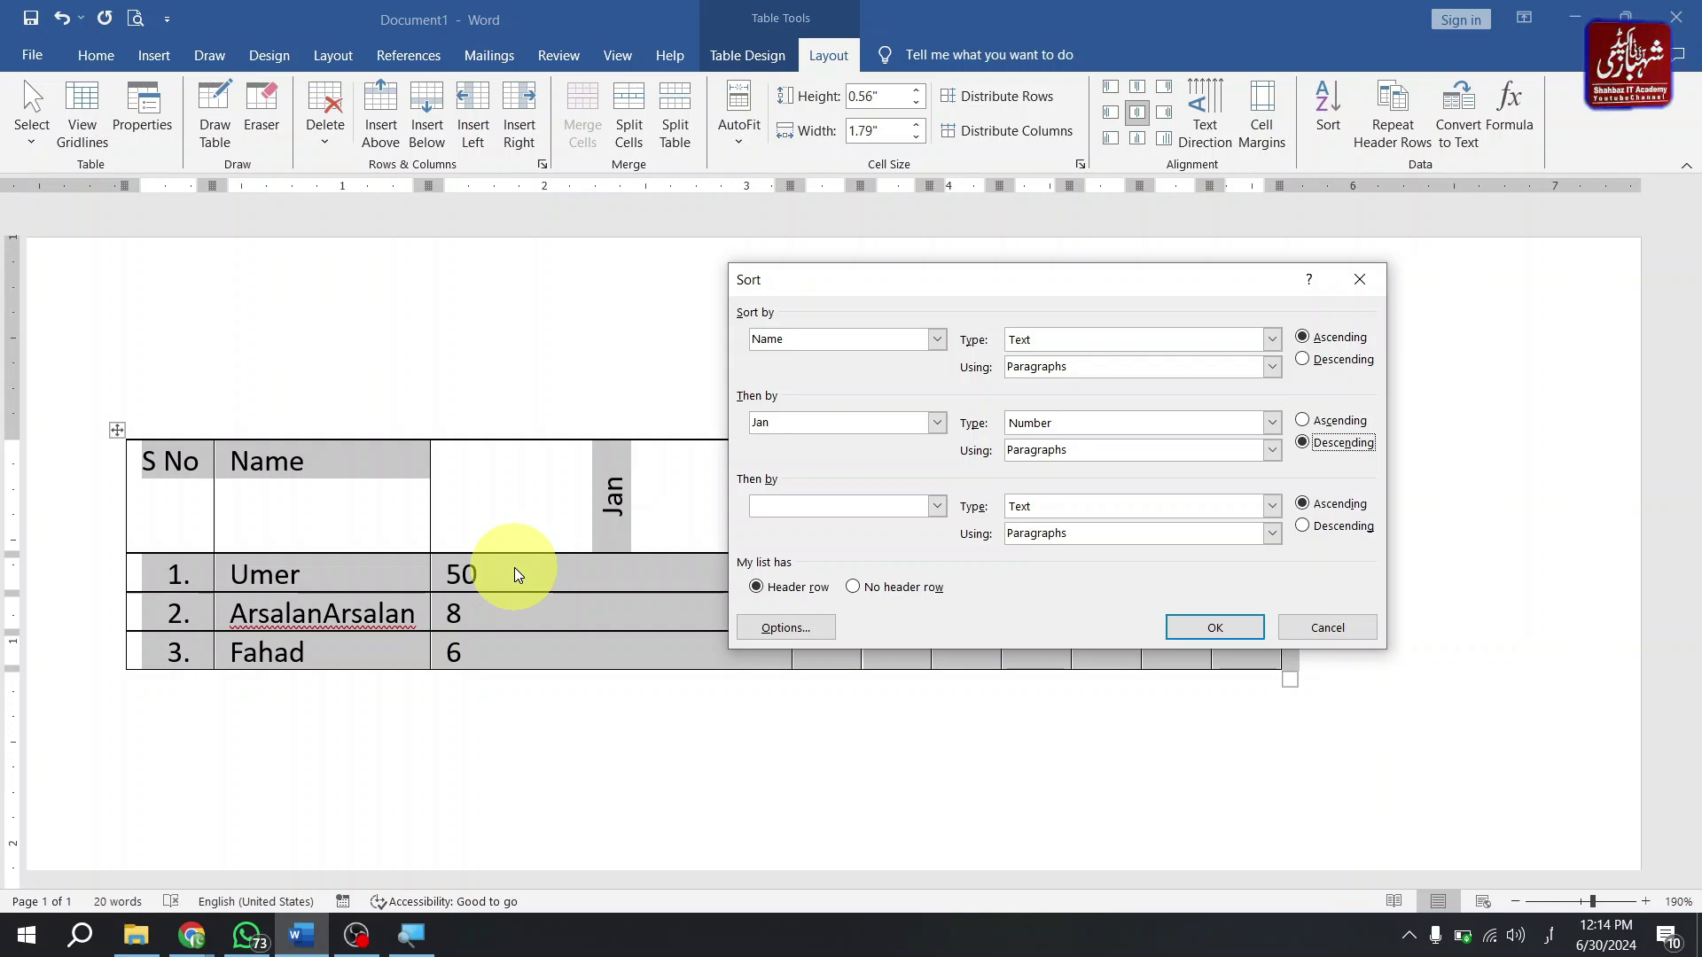
left_click(1185, 638)
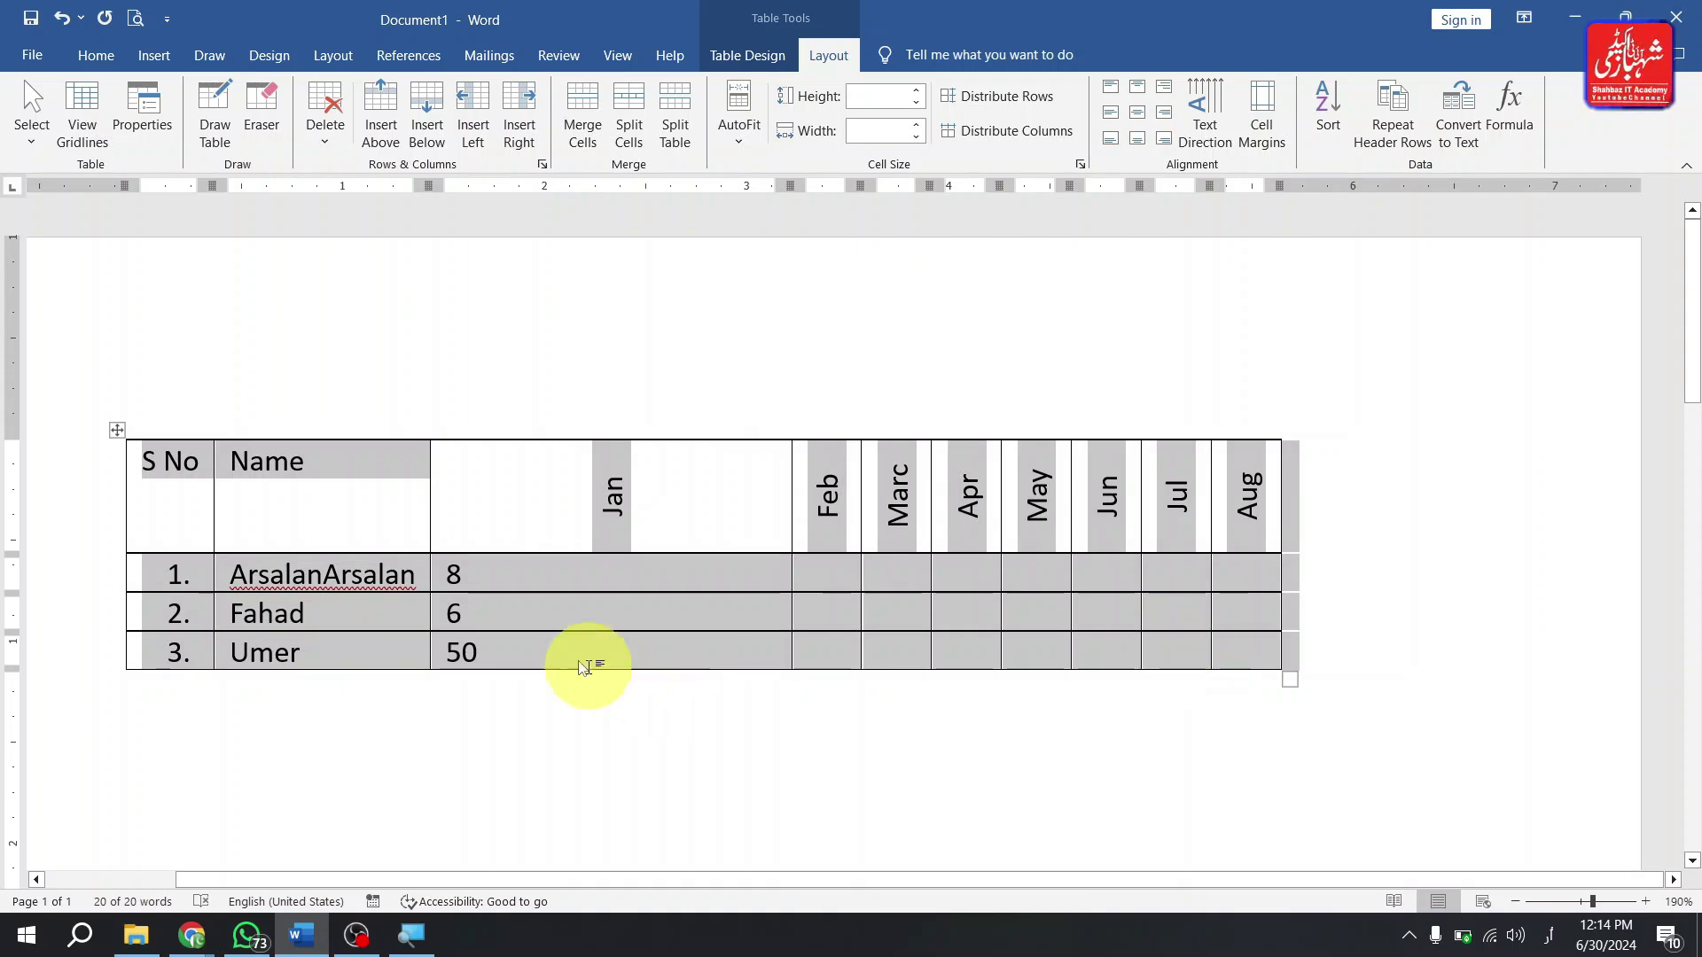
left_click_drag(386, 581, 390, 648)
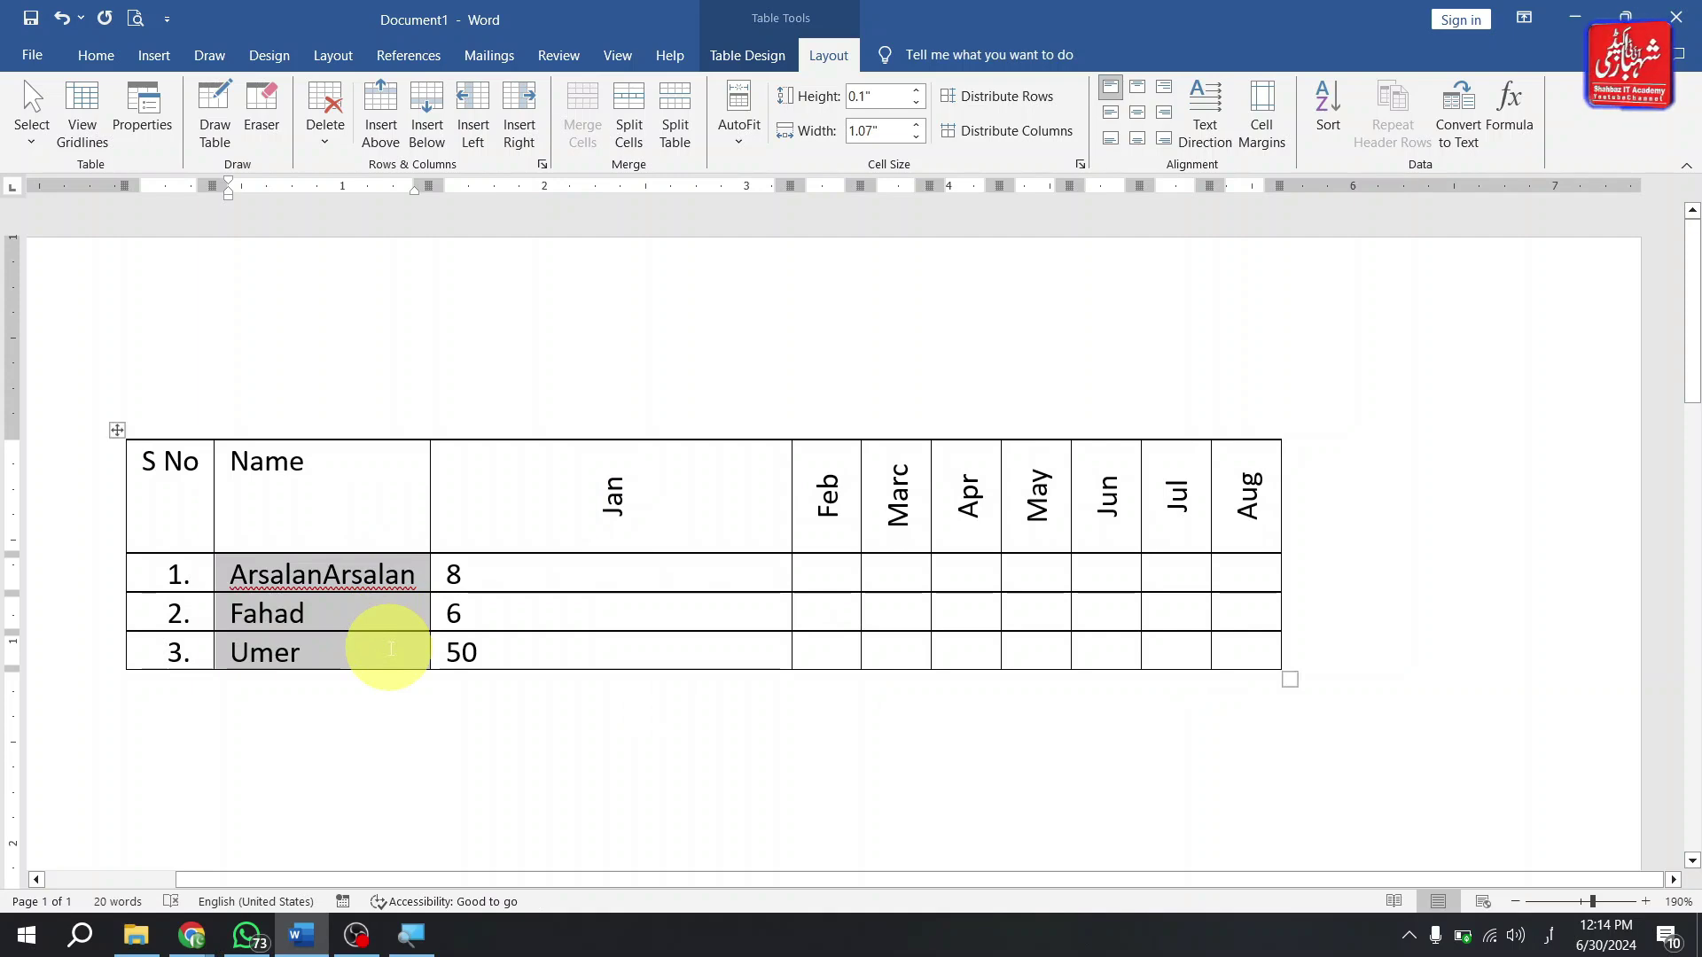
left_click(381, 483)
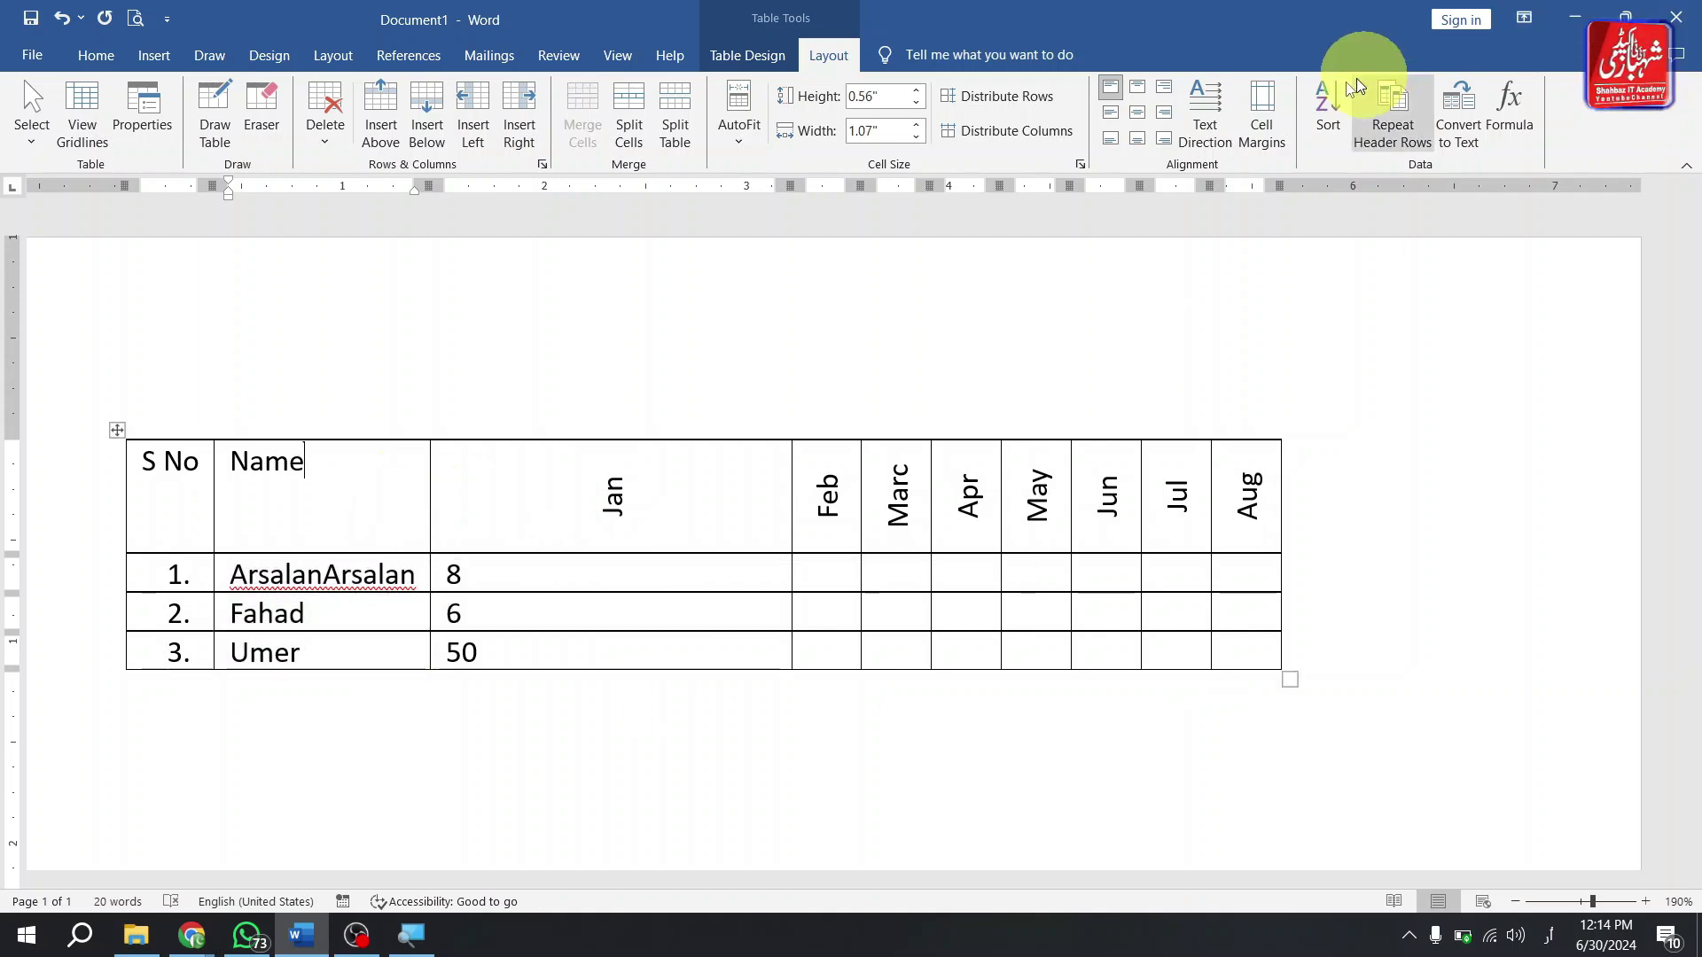
- Review the additional sort options, such as field separators and sorting language, and leave the sort without changing anything
left_click(1321, 114)
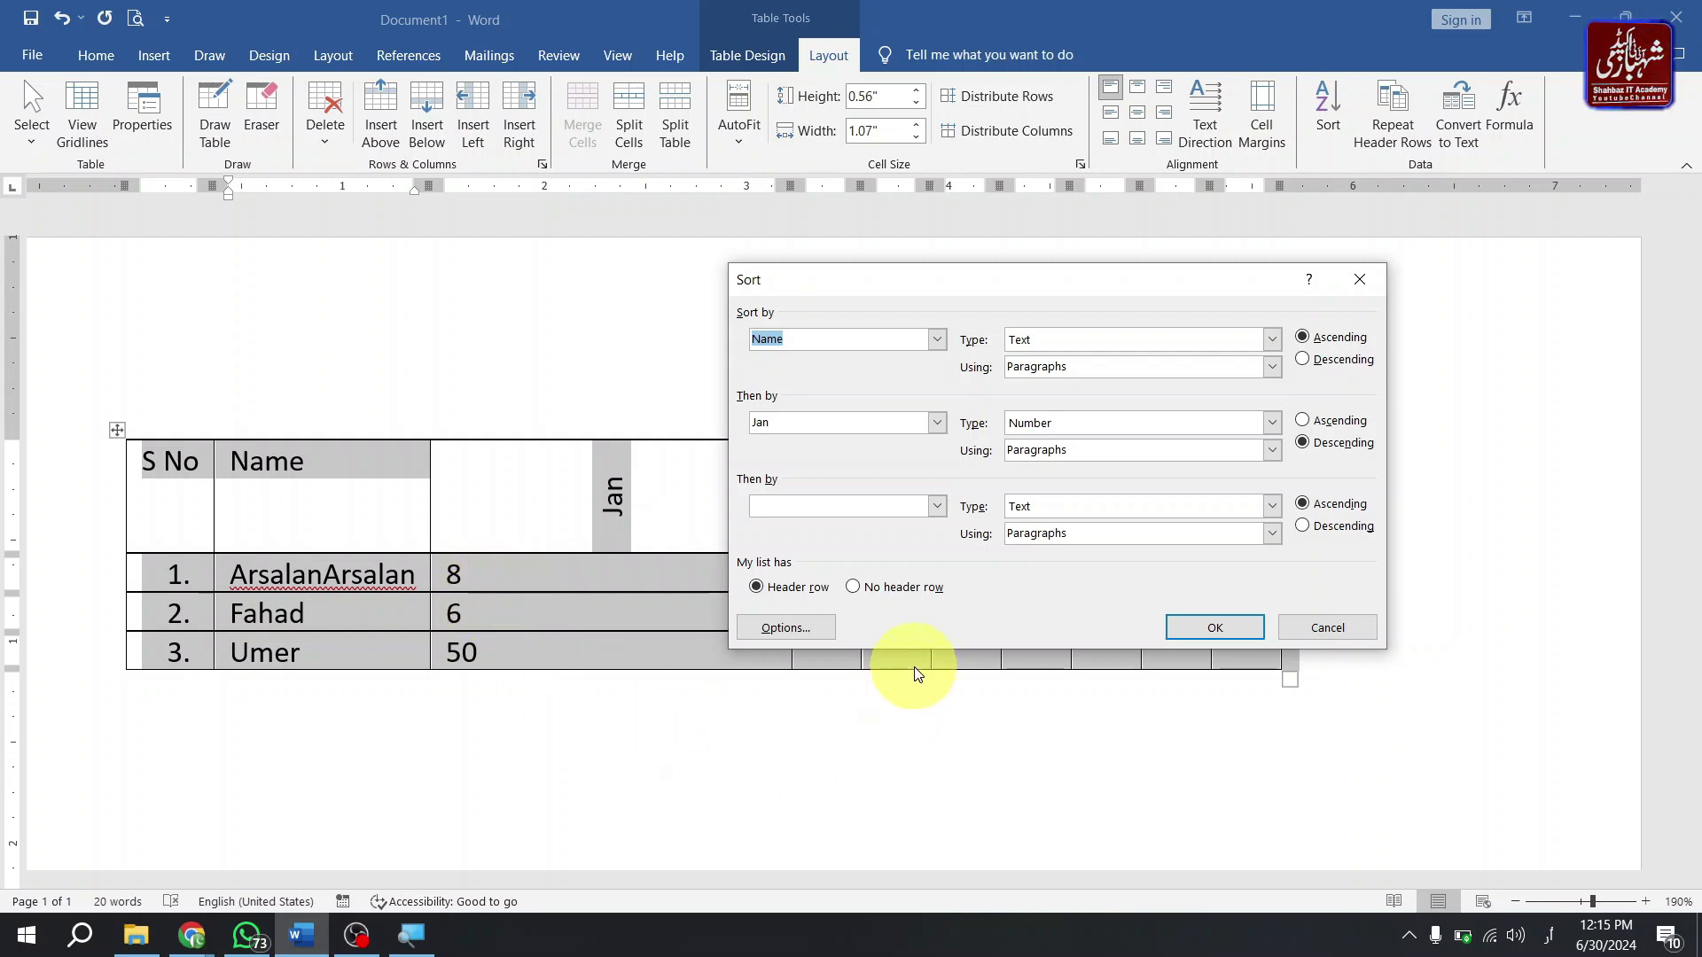
left_click(789, 630)
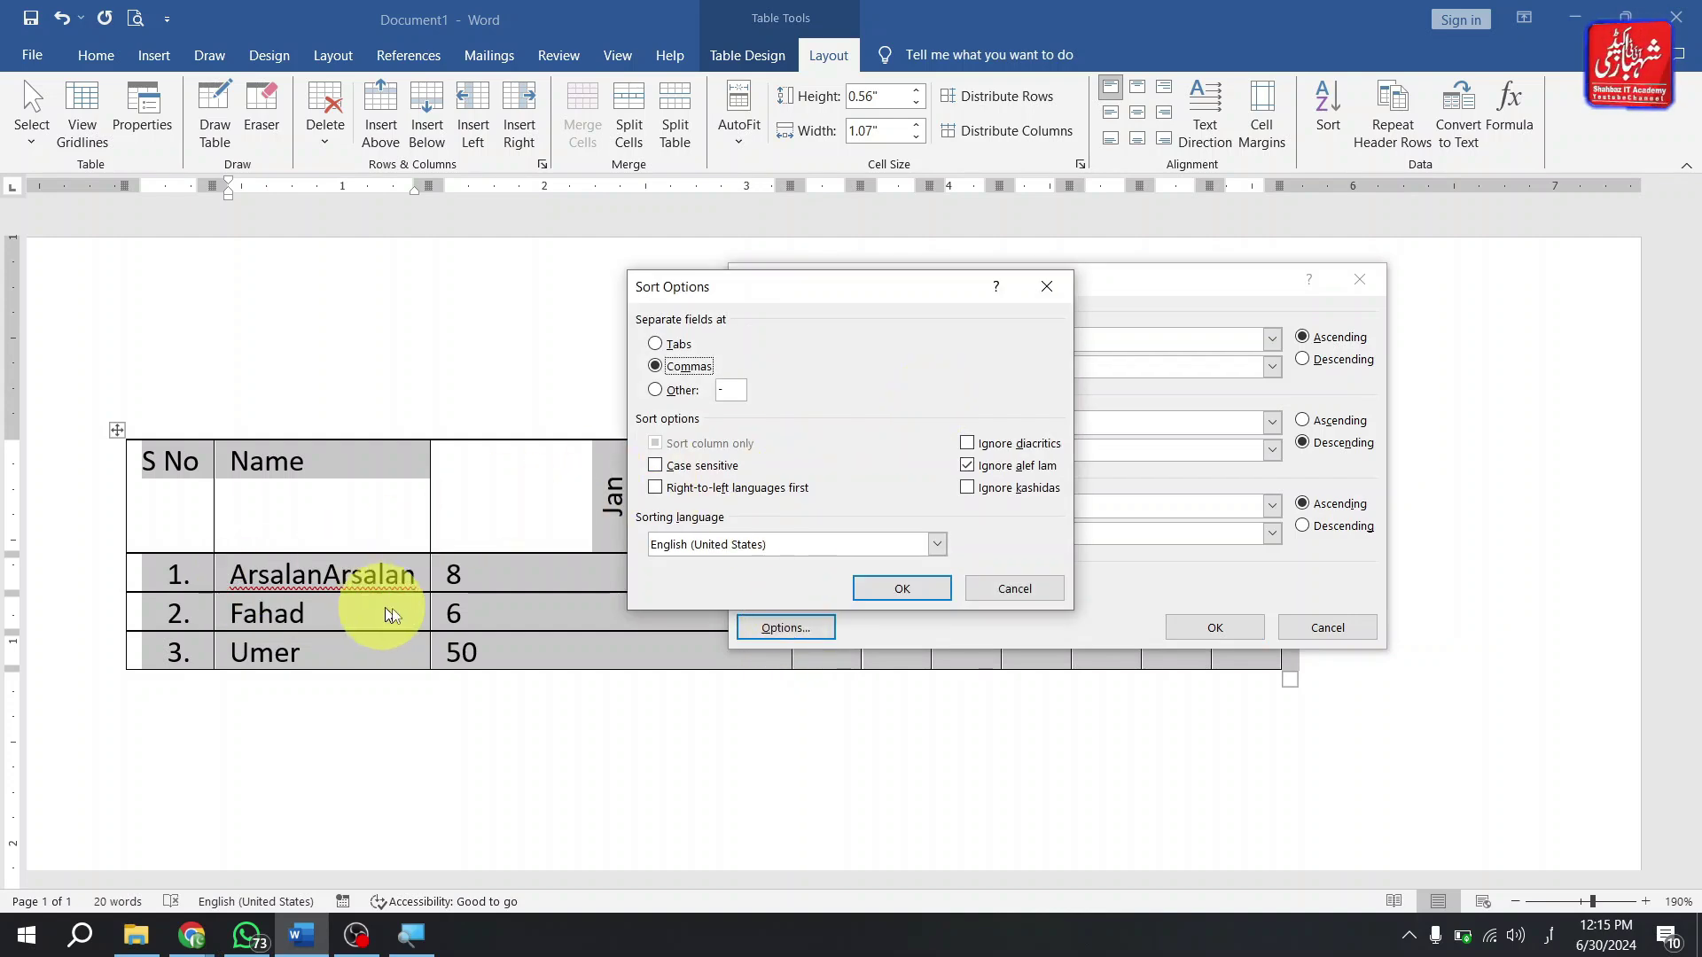
left_click(995, 585)
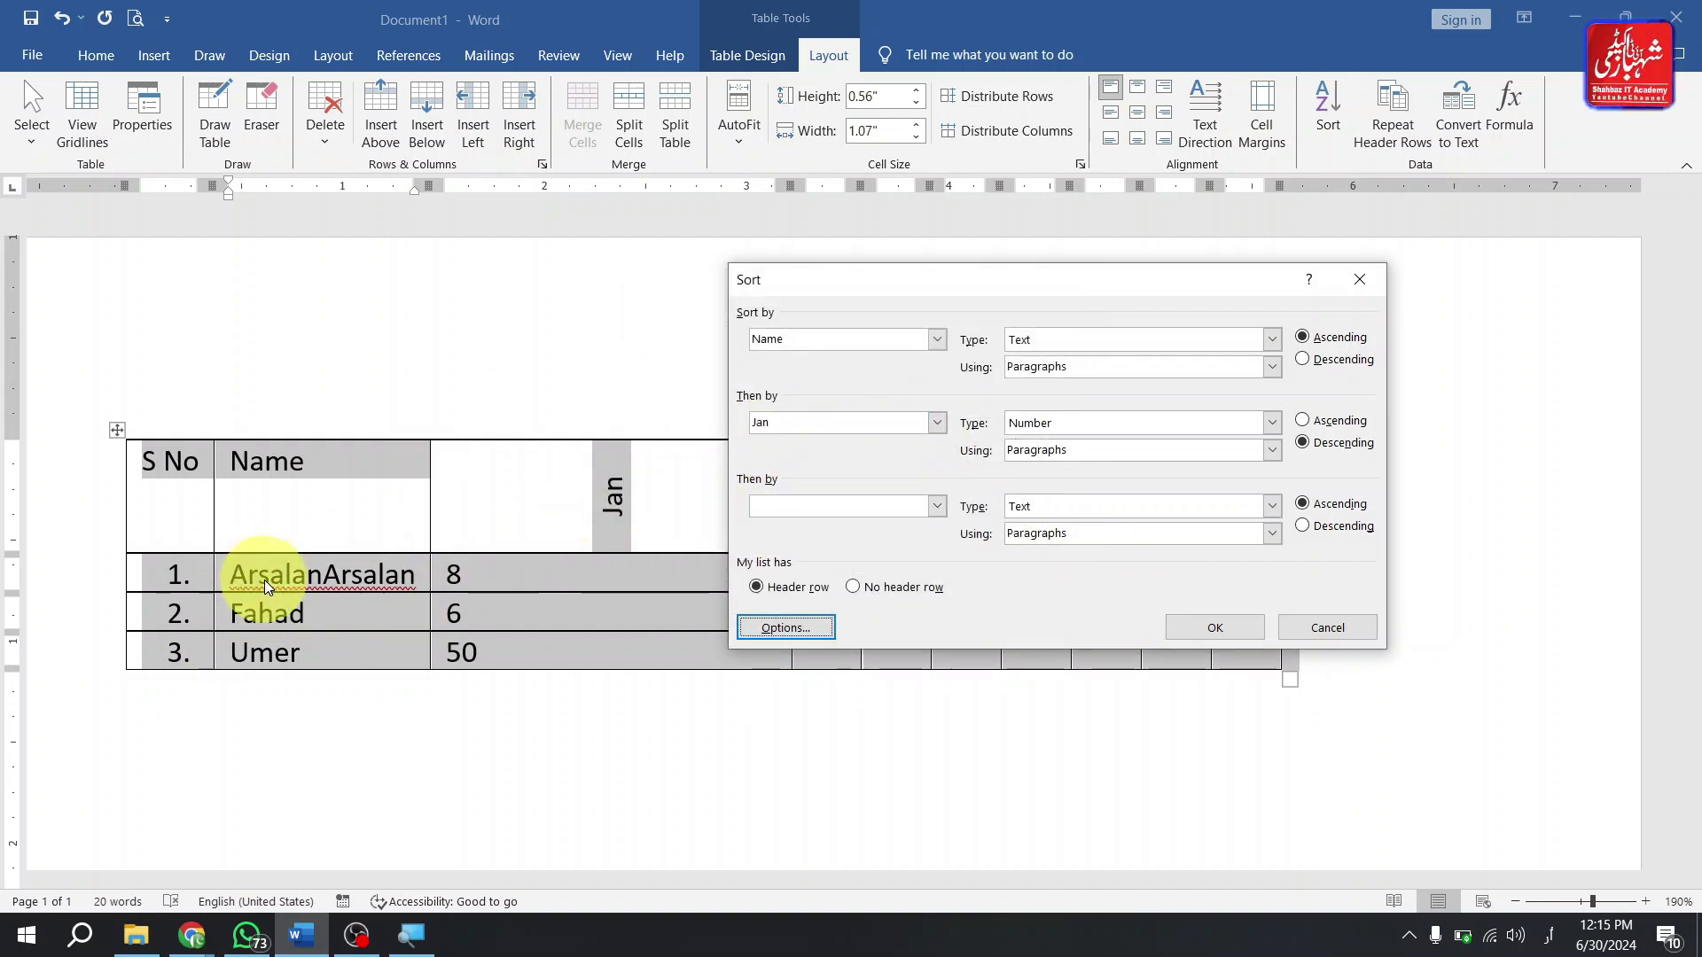
left_click(1333, 630)
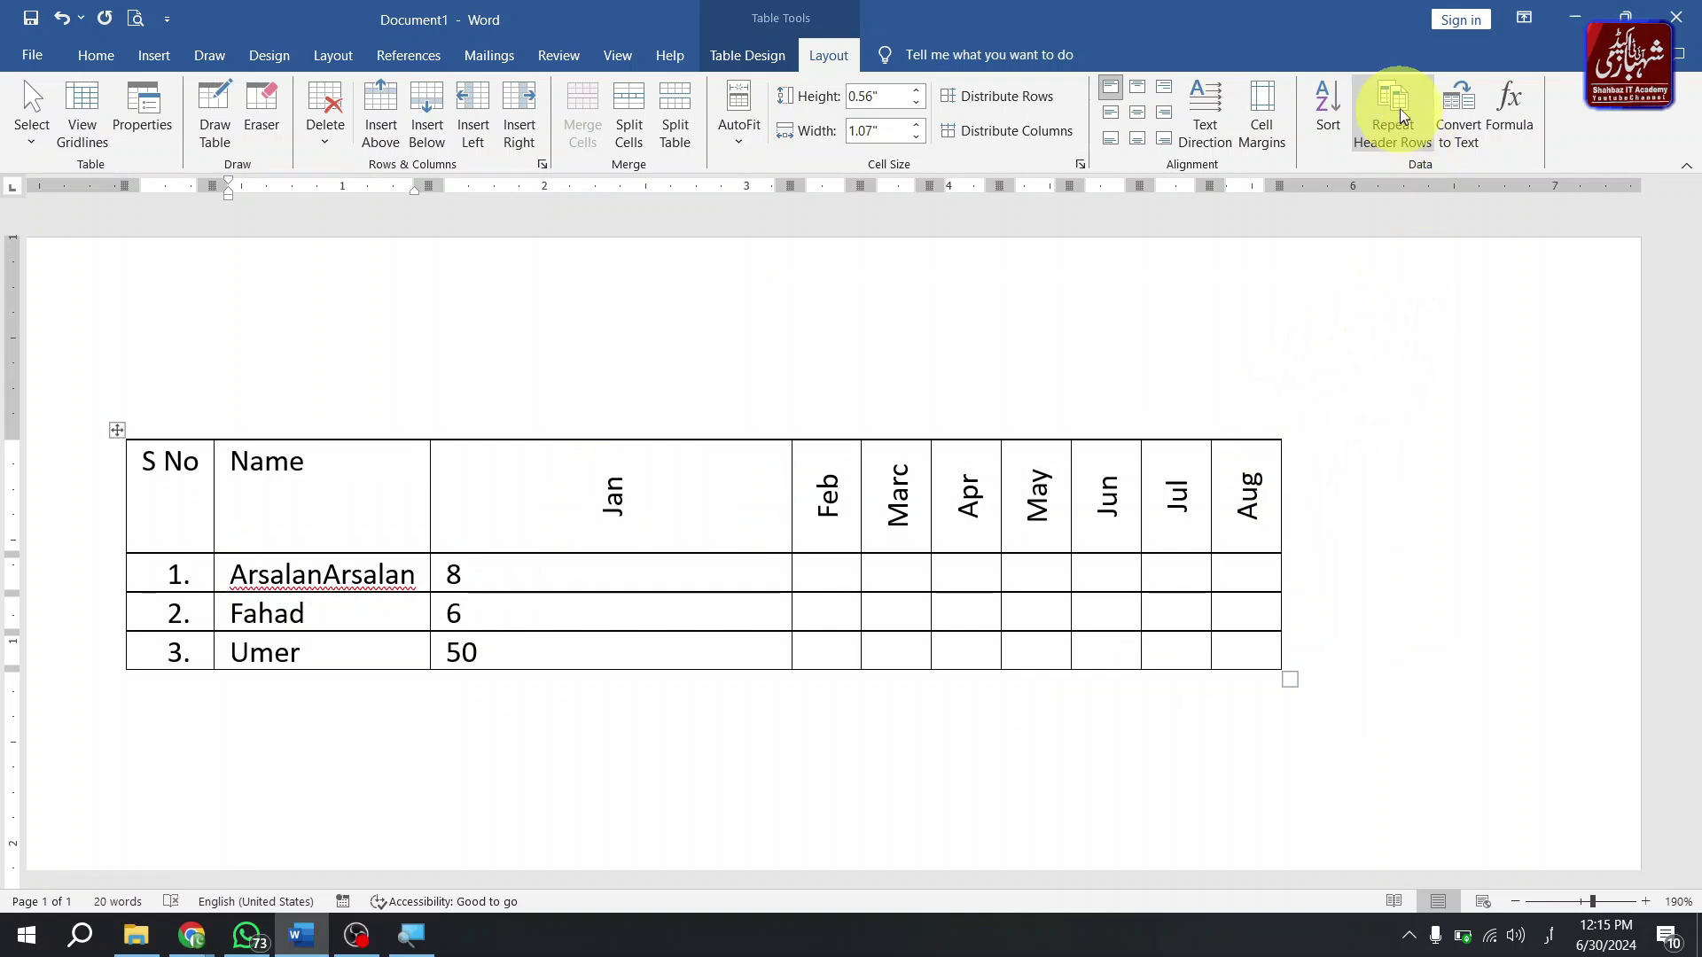
- Extend the table with empty, automatically numbered rows below the last entry, up to number 22
left_click(1002, 608)
left_click(1140, 657)
key("Tab")
key("Tab")
key("Tab")
key("Tab")
key("Tab")
key("Tab")
key("Tab")
key("Tab")
key("Tab")
key("Tab")
key("Tab")
key("Tab")
key("Tab")
key("Tab")
key("Tab")
key("Tab")
key("Tab")
key("Tab")
key("Tab")
key("Tab")
key("Tab")
key("Tab")
key("Tab")
key("Tab")
key("Tab")
key("Tab")
key("Tab")
key("Tab")
key("Tab")
key("Tab")
key("Tab")
key("Tab")
key("Tab")
key("Tab")
key("Tab")
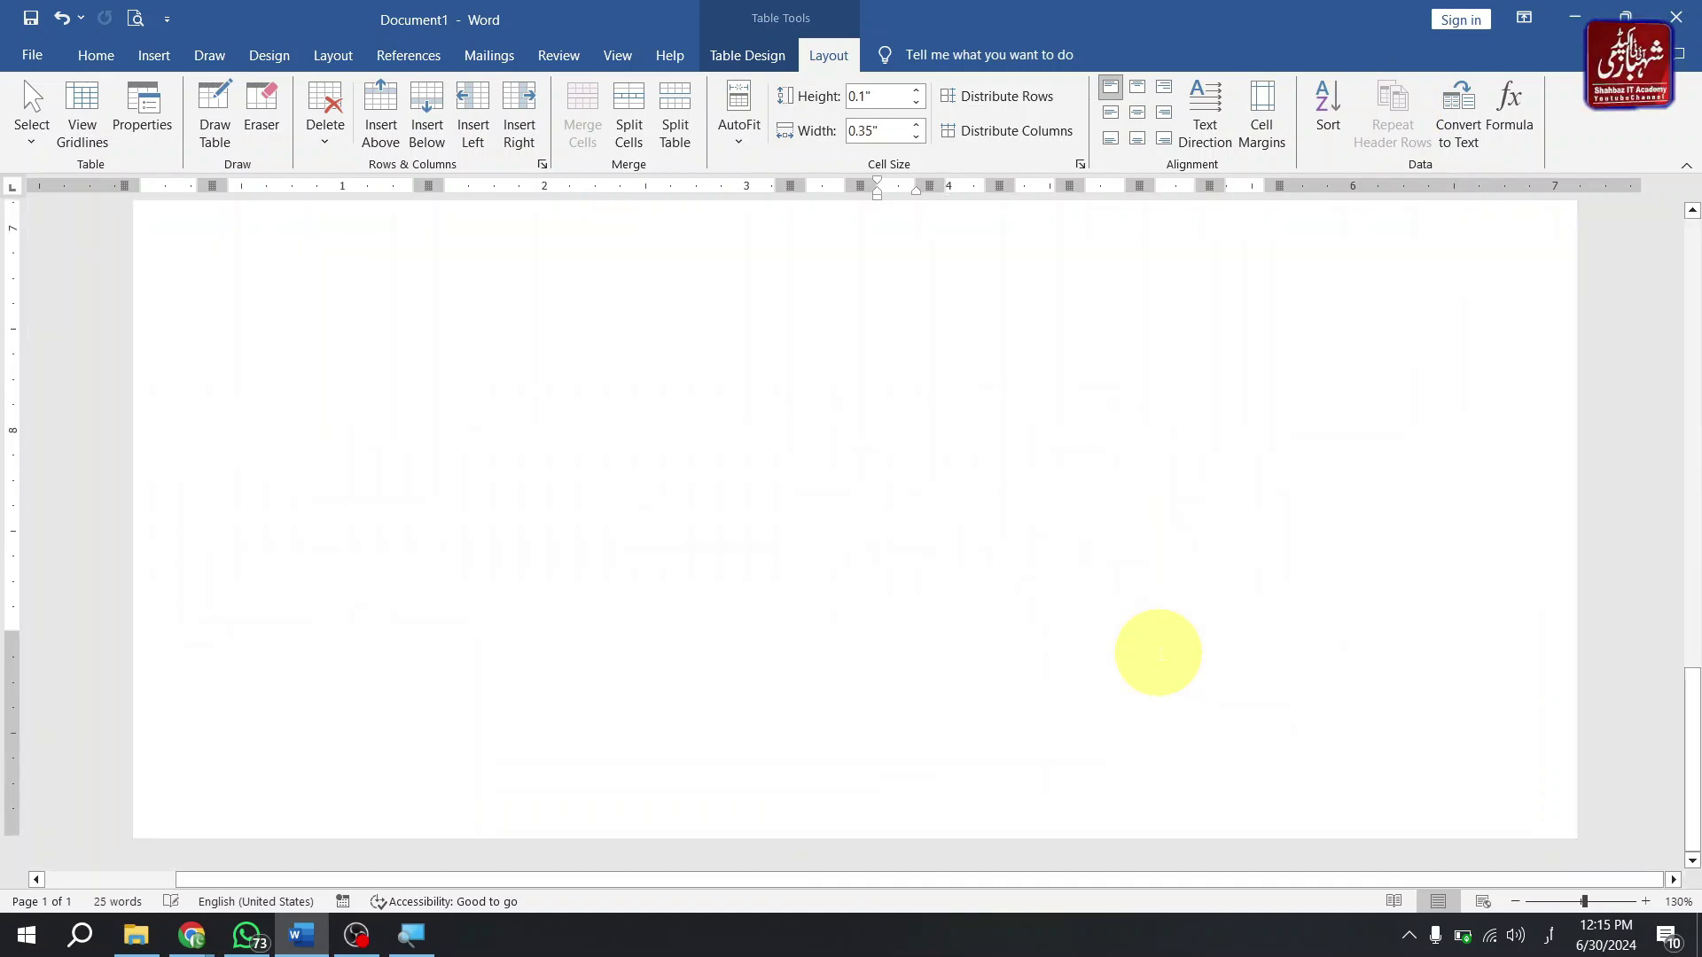
scroll(1157, 653, "down", 9)
key("Tab")
key("Tab")
key("Tab")
key("Tab")
key("Tab")
key("Tab")
key("Tab")
key("Tab")
key("Tab")
key("Tab")
key("Tab")
key("Tab")
key("Tab")
key("Tab")
key("Tab")
key("Tab")
key("Tab")
key("Tab")
key("Tab")
key("Tab")
key("Tab")
key("Tab")
key("Tab")
key("Tab")
key("Tab")
key("Tab")
key("Tab")
key("Tab")
key("Tab")
key("Tab")
key("Tab")
key("Tab")
key("Tab")
key("Tab")
key("Tab")
key("Tab")
key("Tab")
key("Tab")
key("Tab")
key("Tab")
key("Tab")
key("Tab")
key("Tab")
key("Tab")
key("Tab")
key("Tab")
key("Tab")
key("Tab")
key("Tab")
key("Tab")
key("Tab")
key("Tab")
key("Tab")
key("Tab")
key("Tab")
key("Tab")
key("Tab")
key("Tab")
key("Tab")
key("Tab")
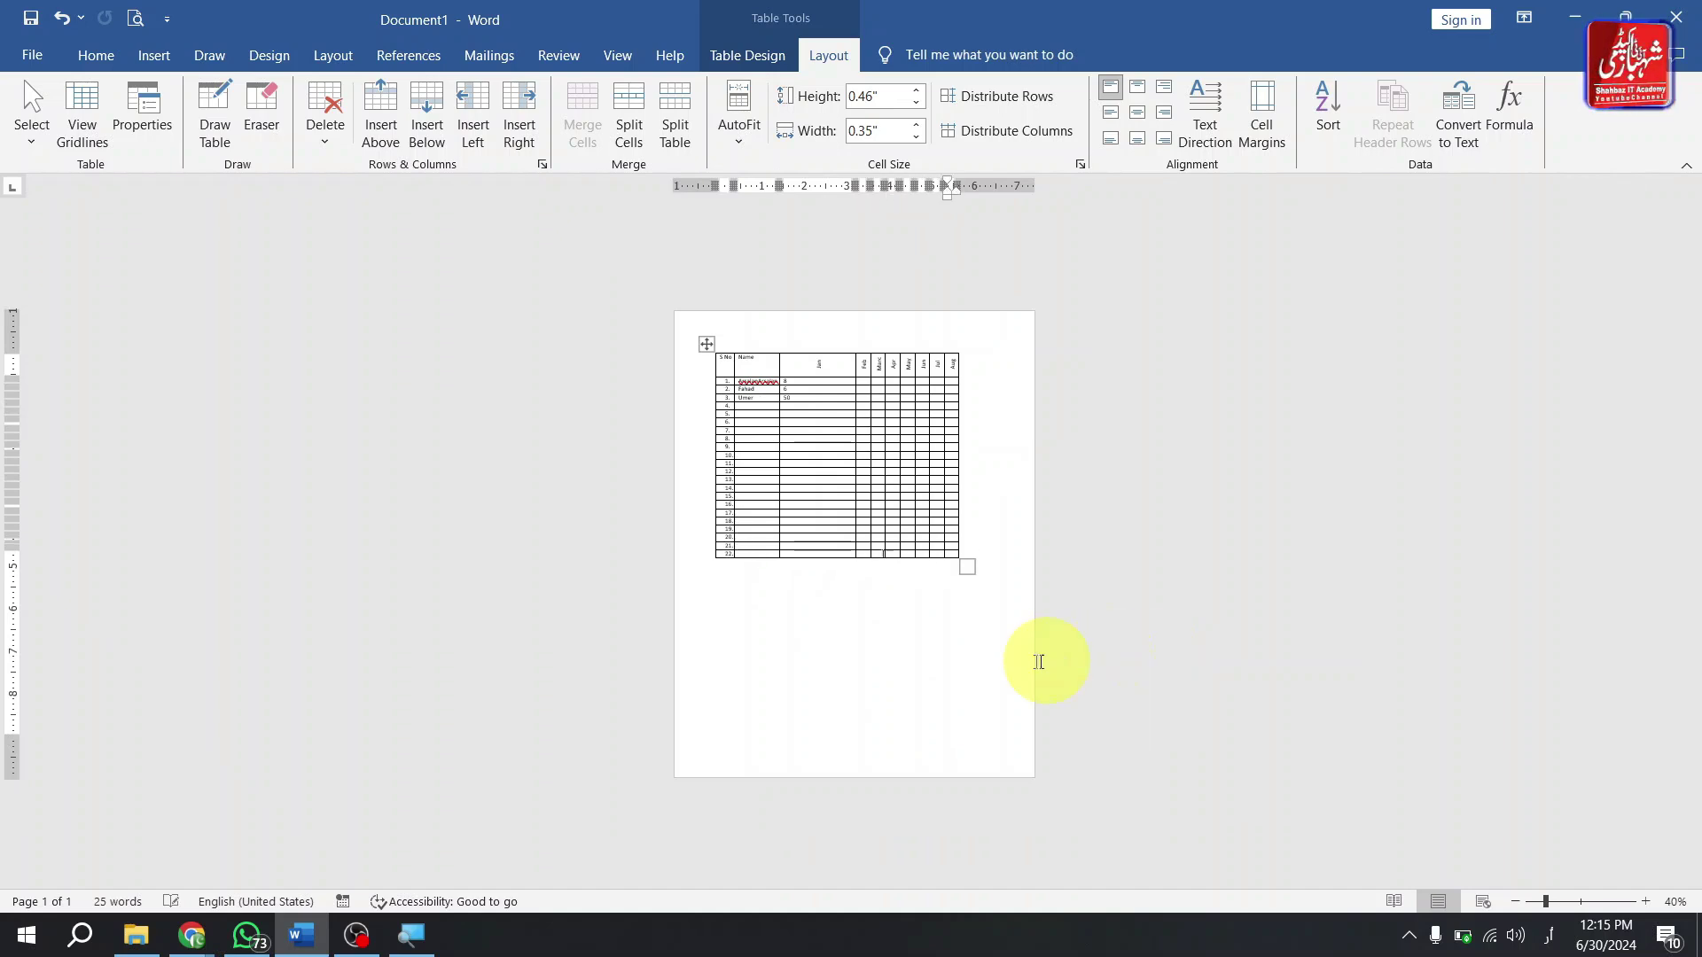
- Duplicate the empty rows numbered 9 to 22 repeatedly until the table runs onto a second page
scroll(825, 649, "up", 4, "ctrl")
scroll(562, 372, "down", 2)
left_click_drag(558, 344, 557, 564)
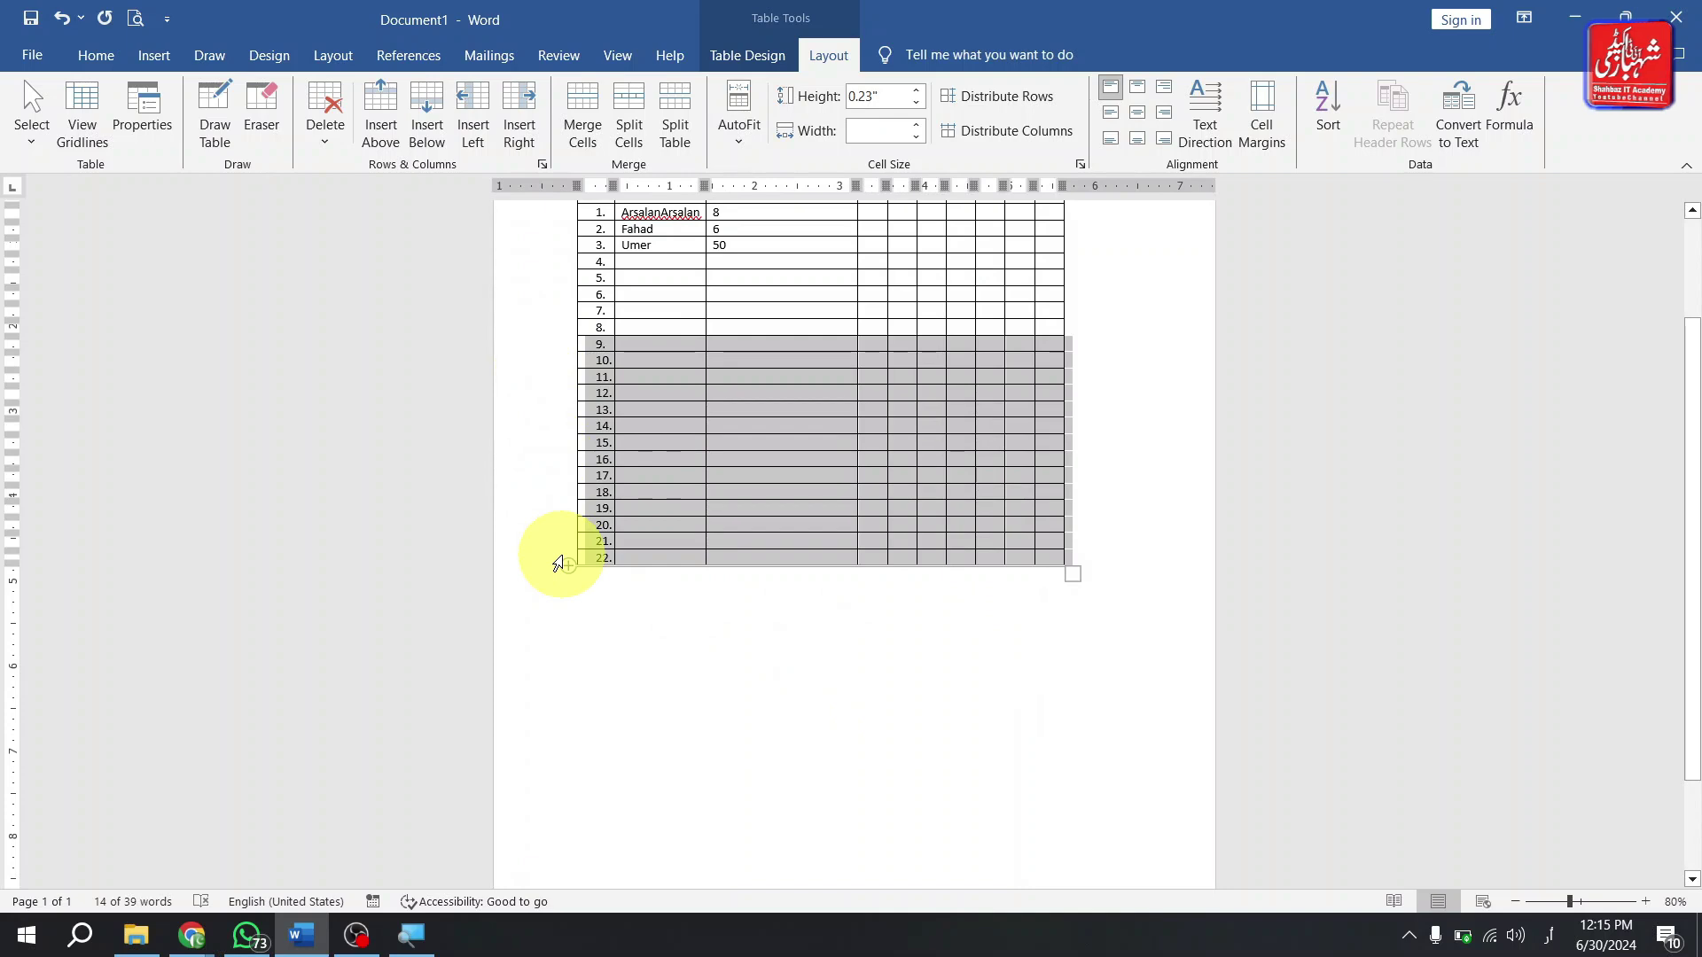
key("ctrl+v")
key("ctrl+v")
key("ctrl+v")
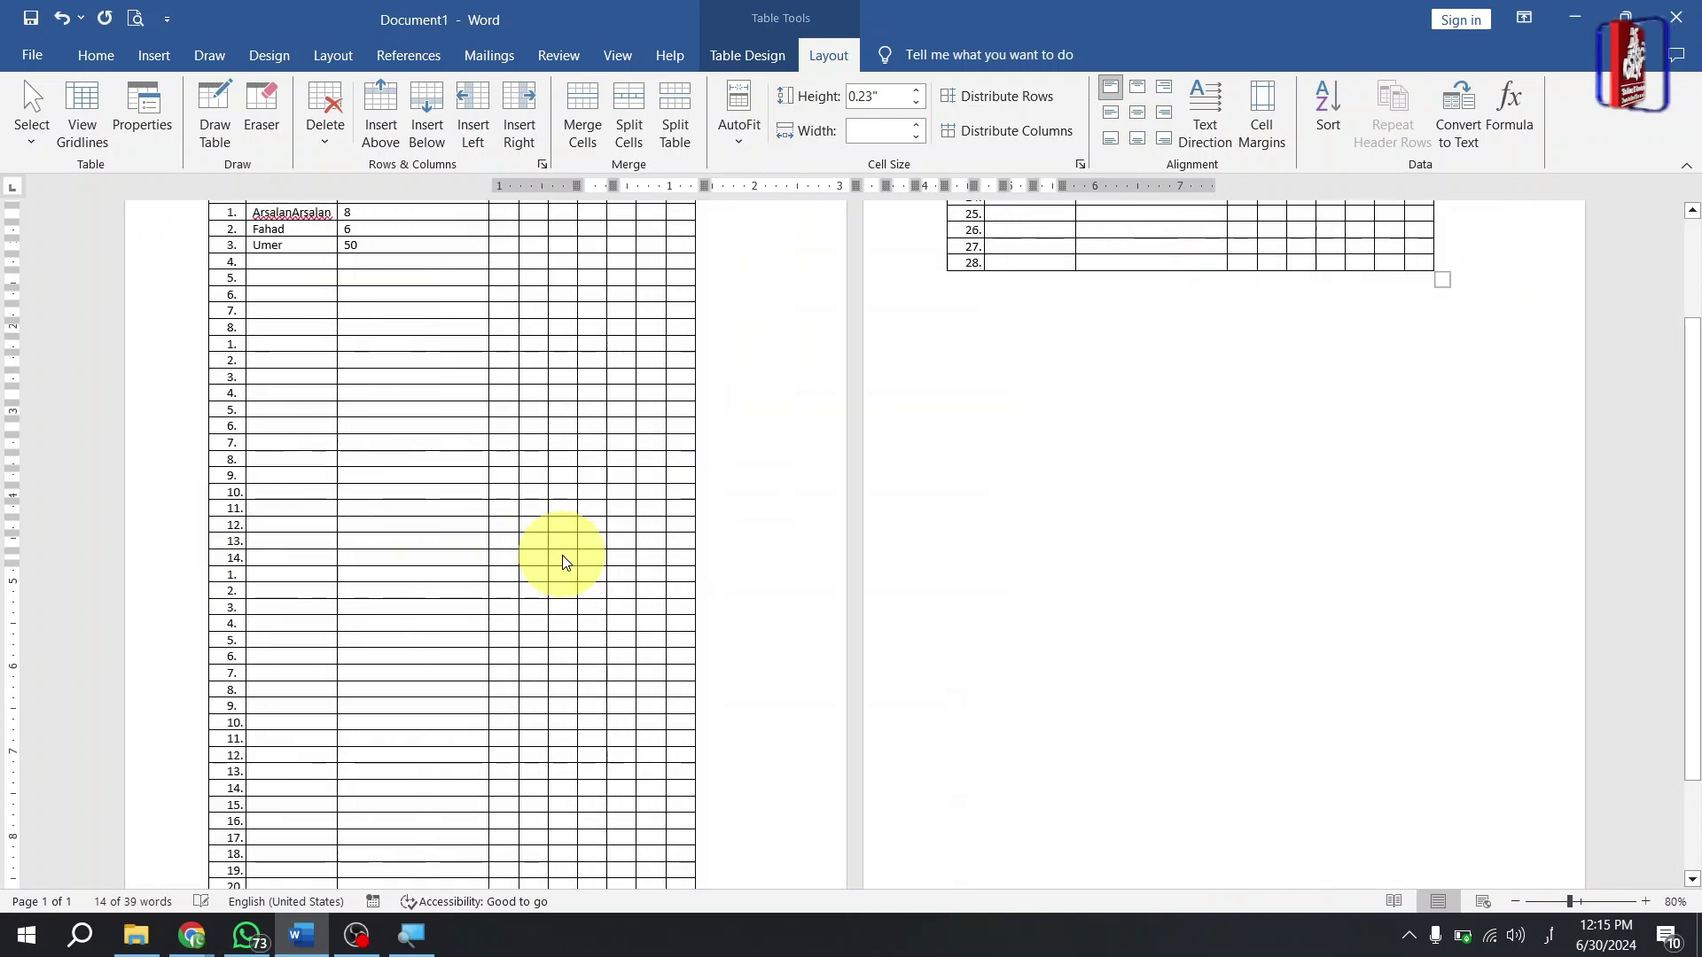
key("ctrl+v")
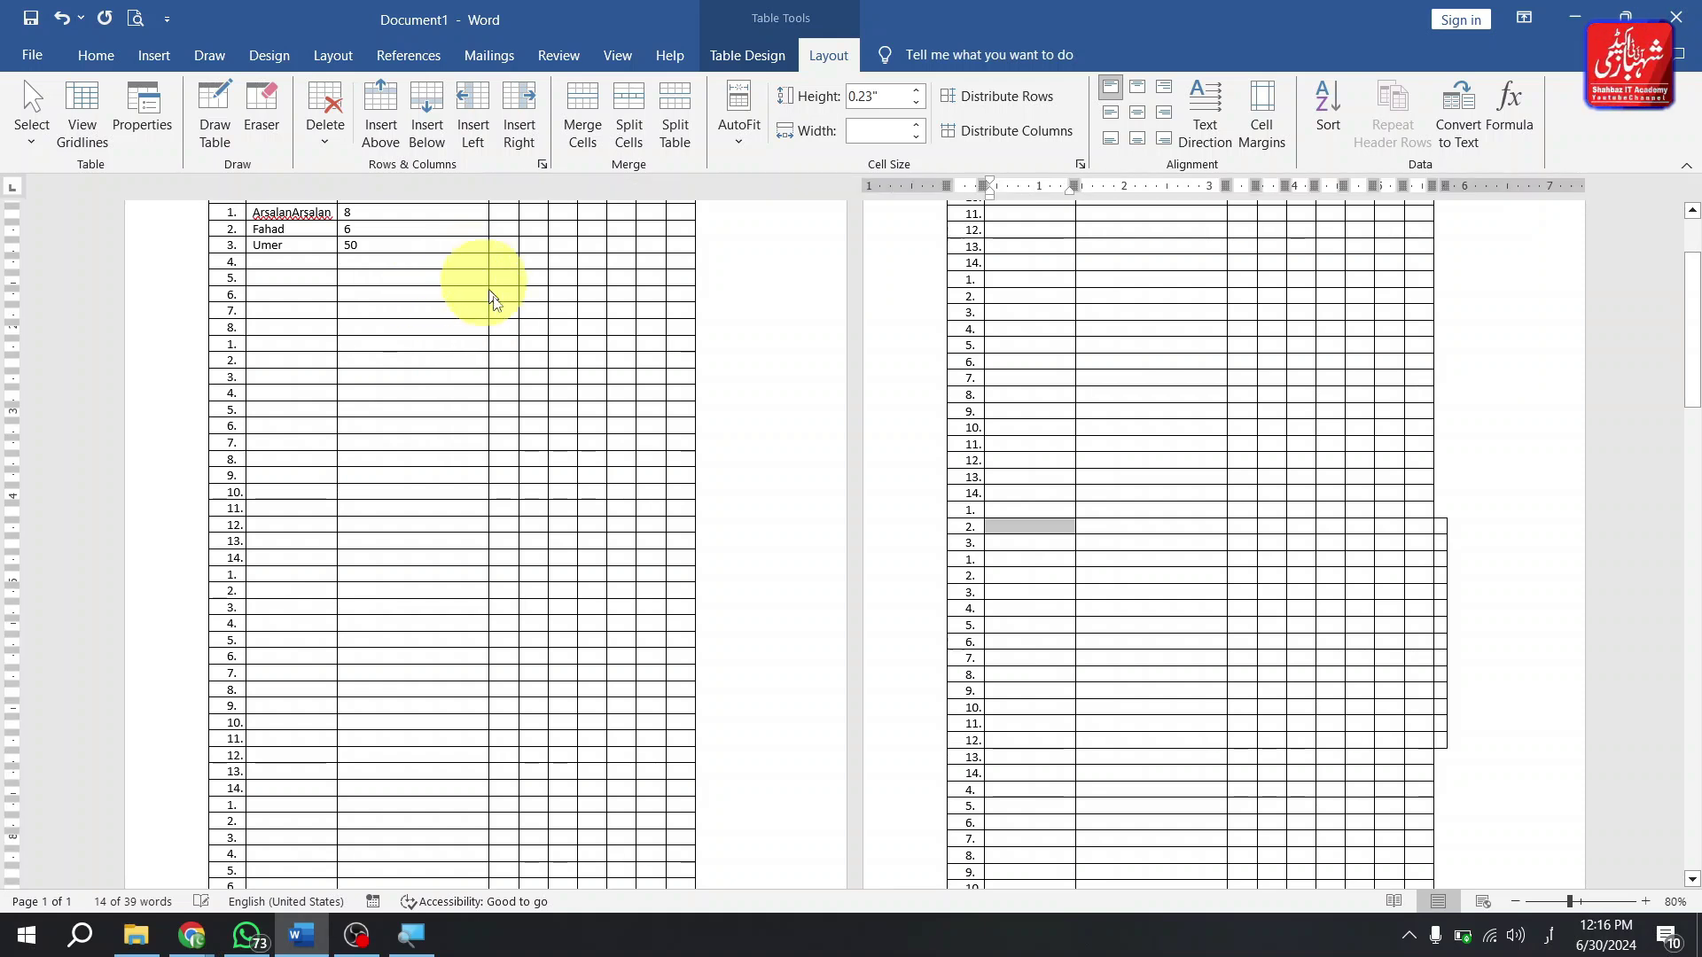
- Examine the start of the table, its header row from S No to Aug, and the numbered rows below it
scroll(539, 348, "up", 20, "ctrl")
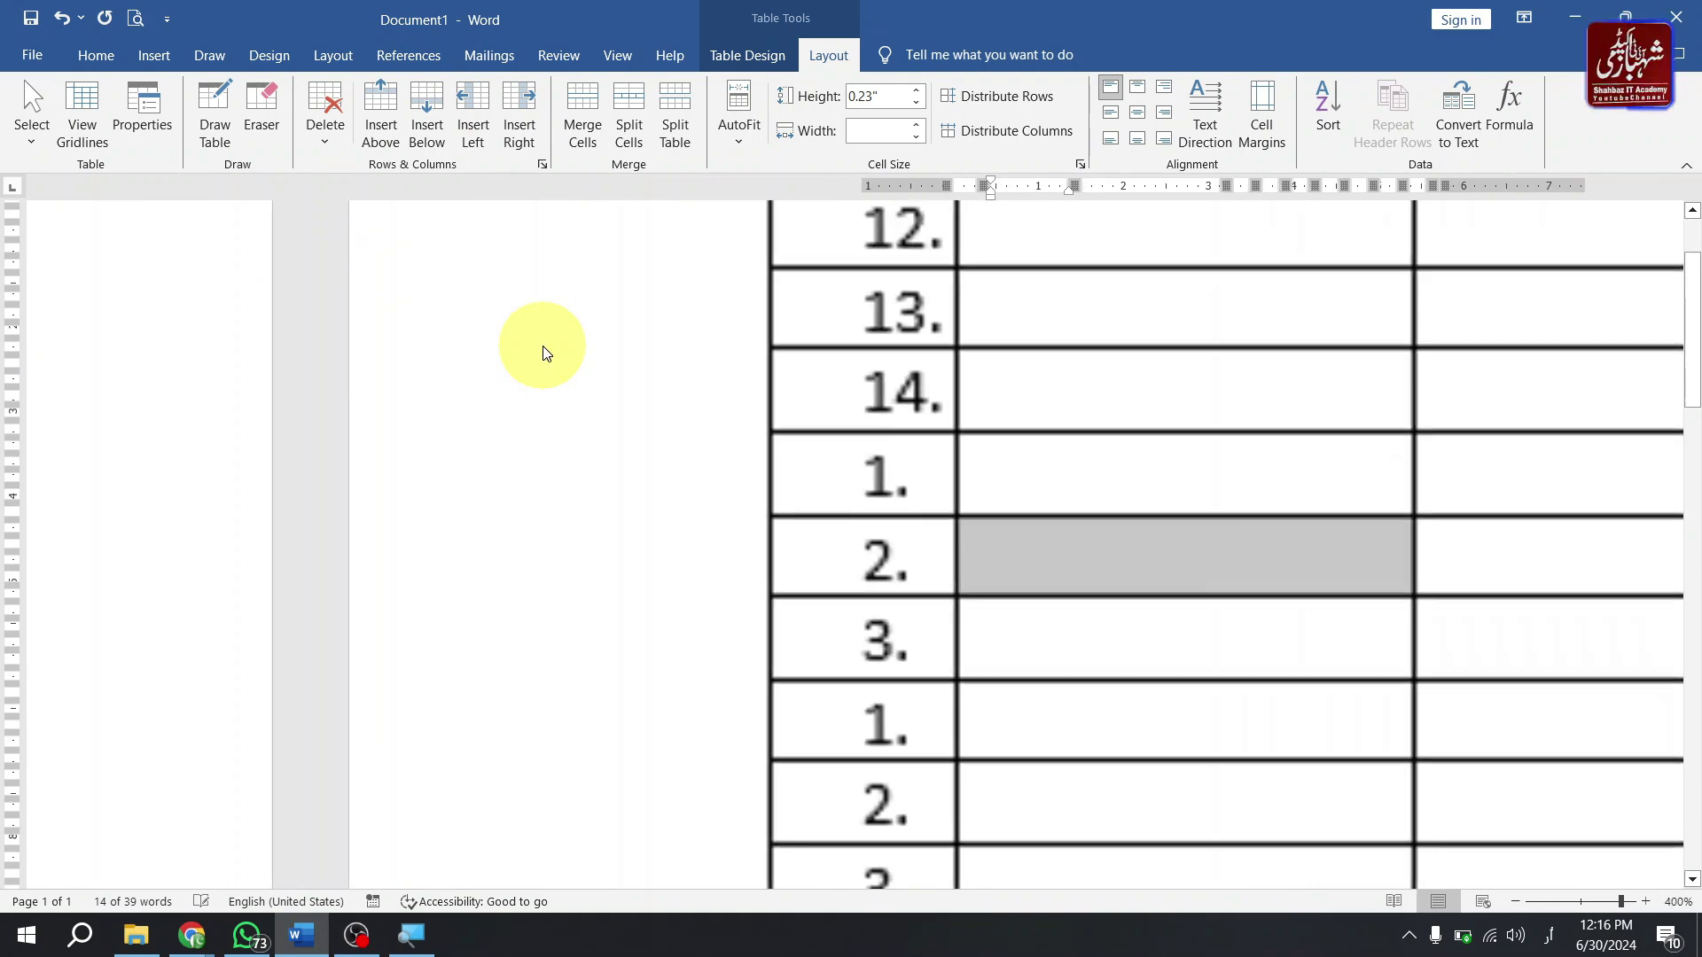
key("ctrl+Home")
scroll(542, 346, "up", 11, "ctrl")
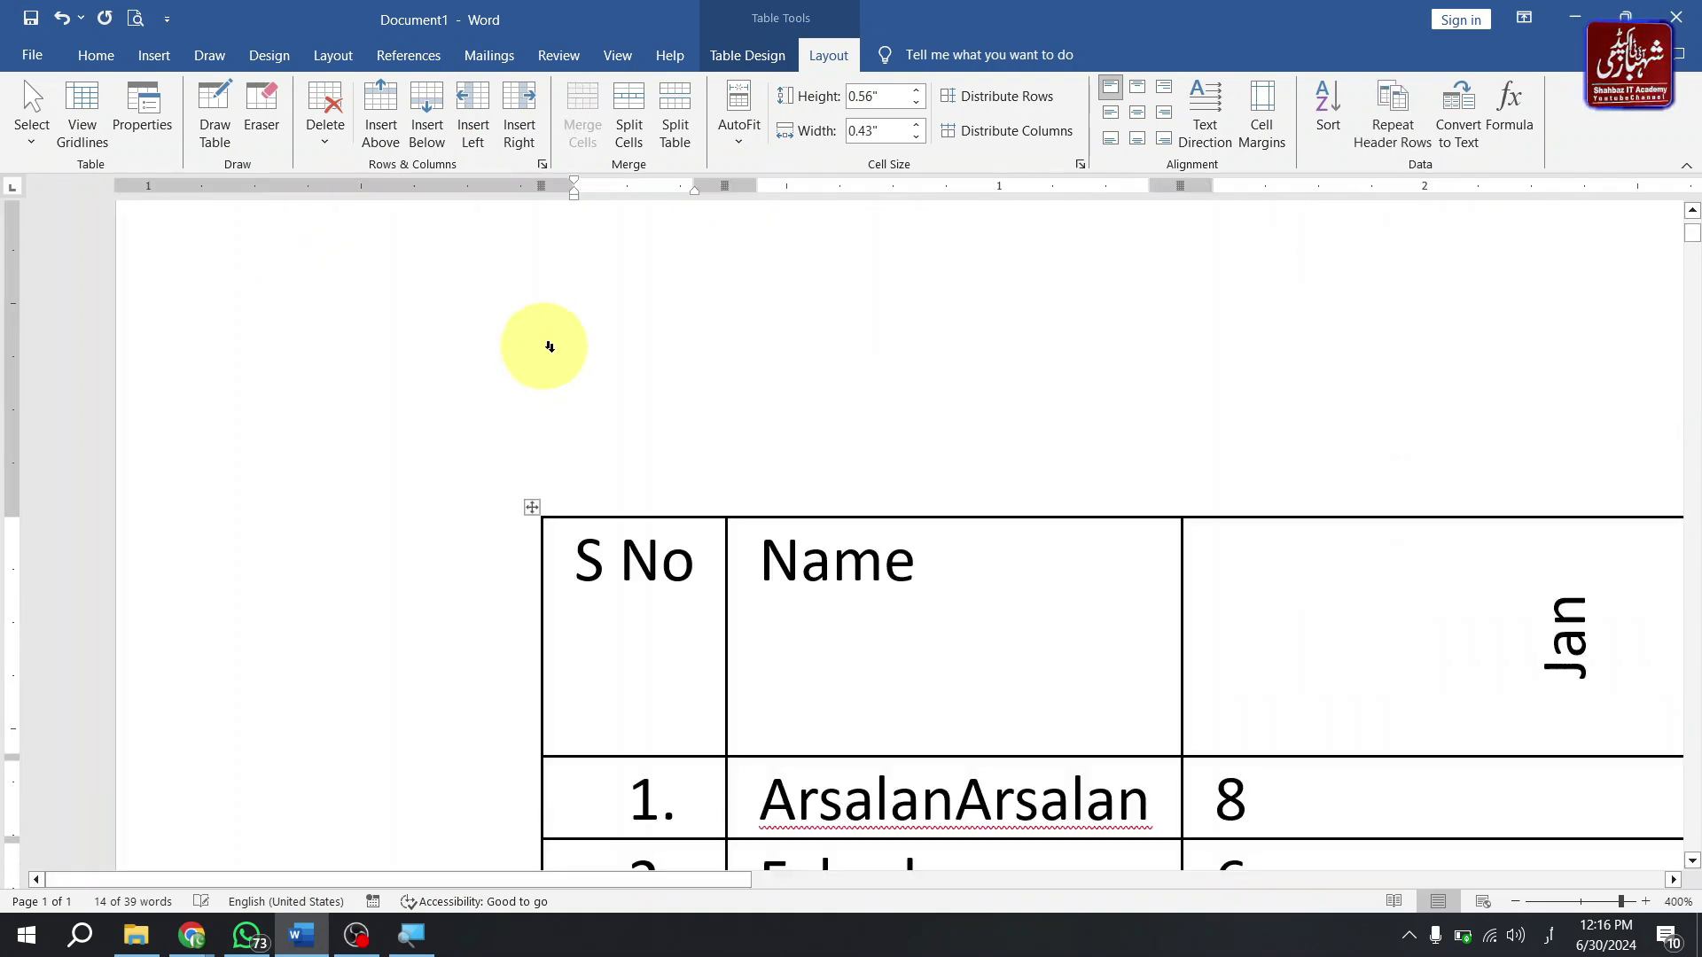
scroll(776, 417, "down", 6, "ctrl")
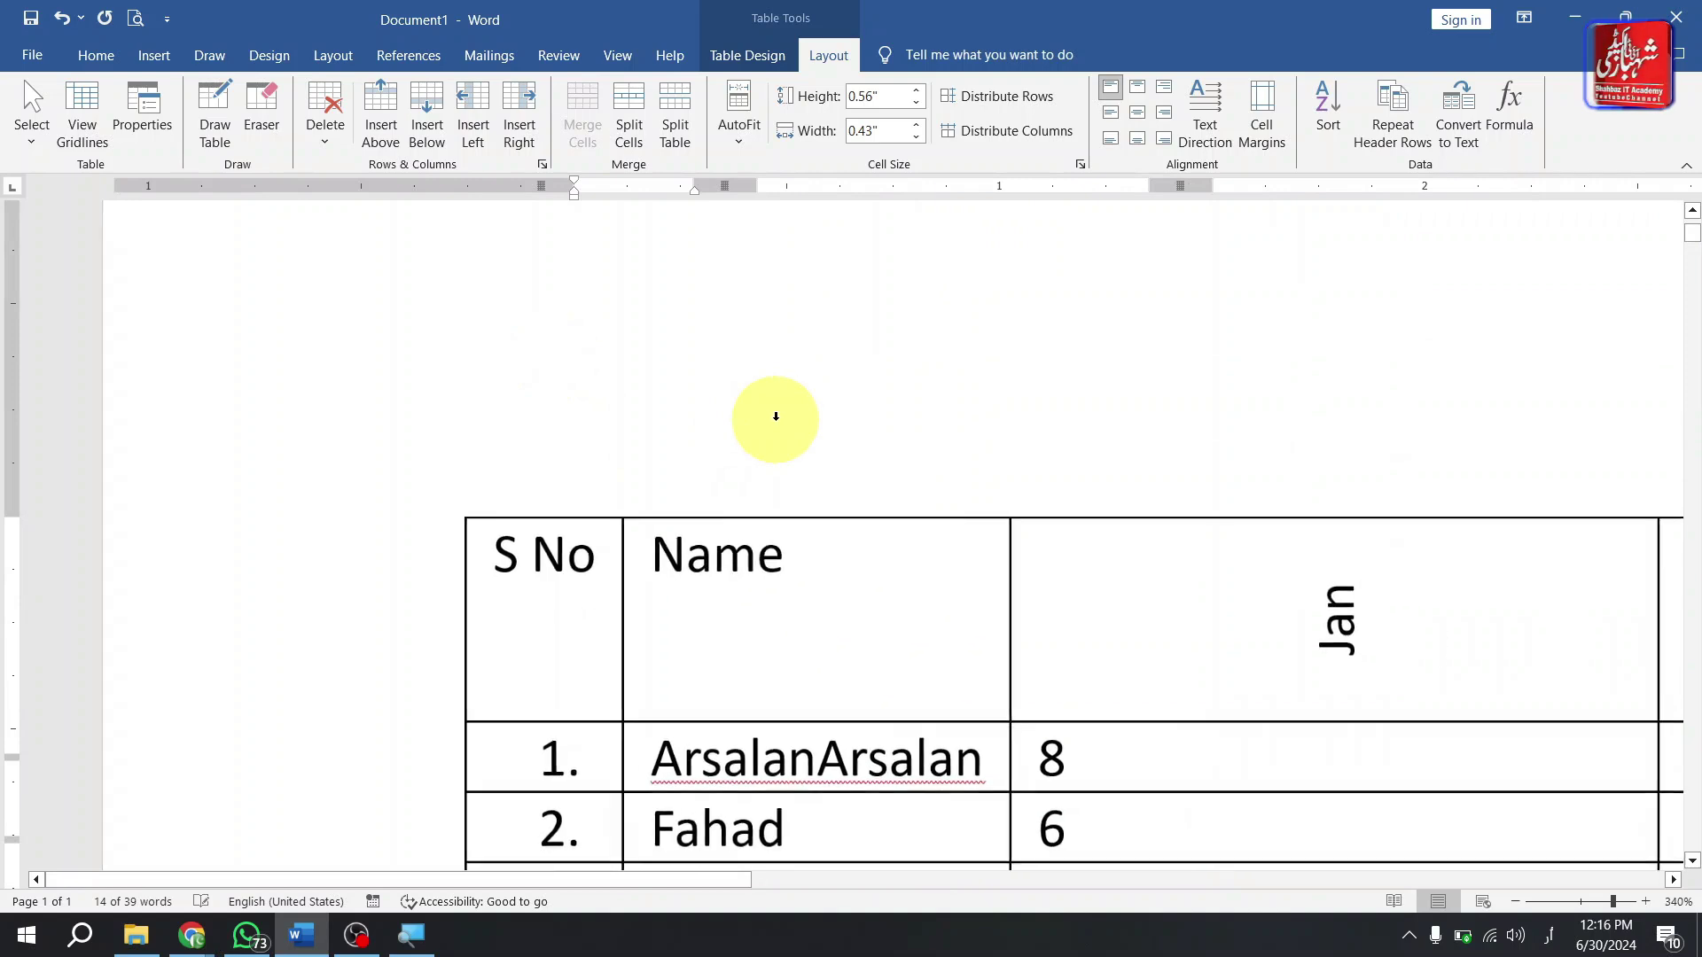
scroll(767, 405, "down", 8, "ctrl")
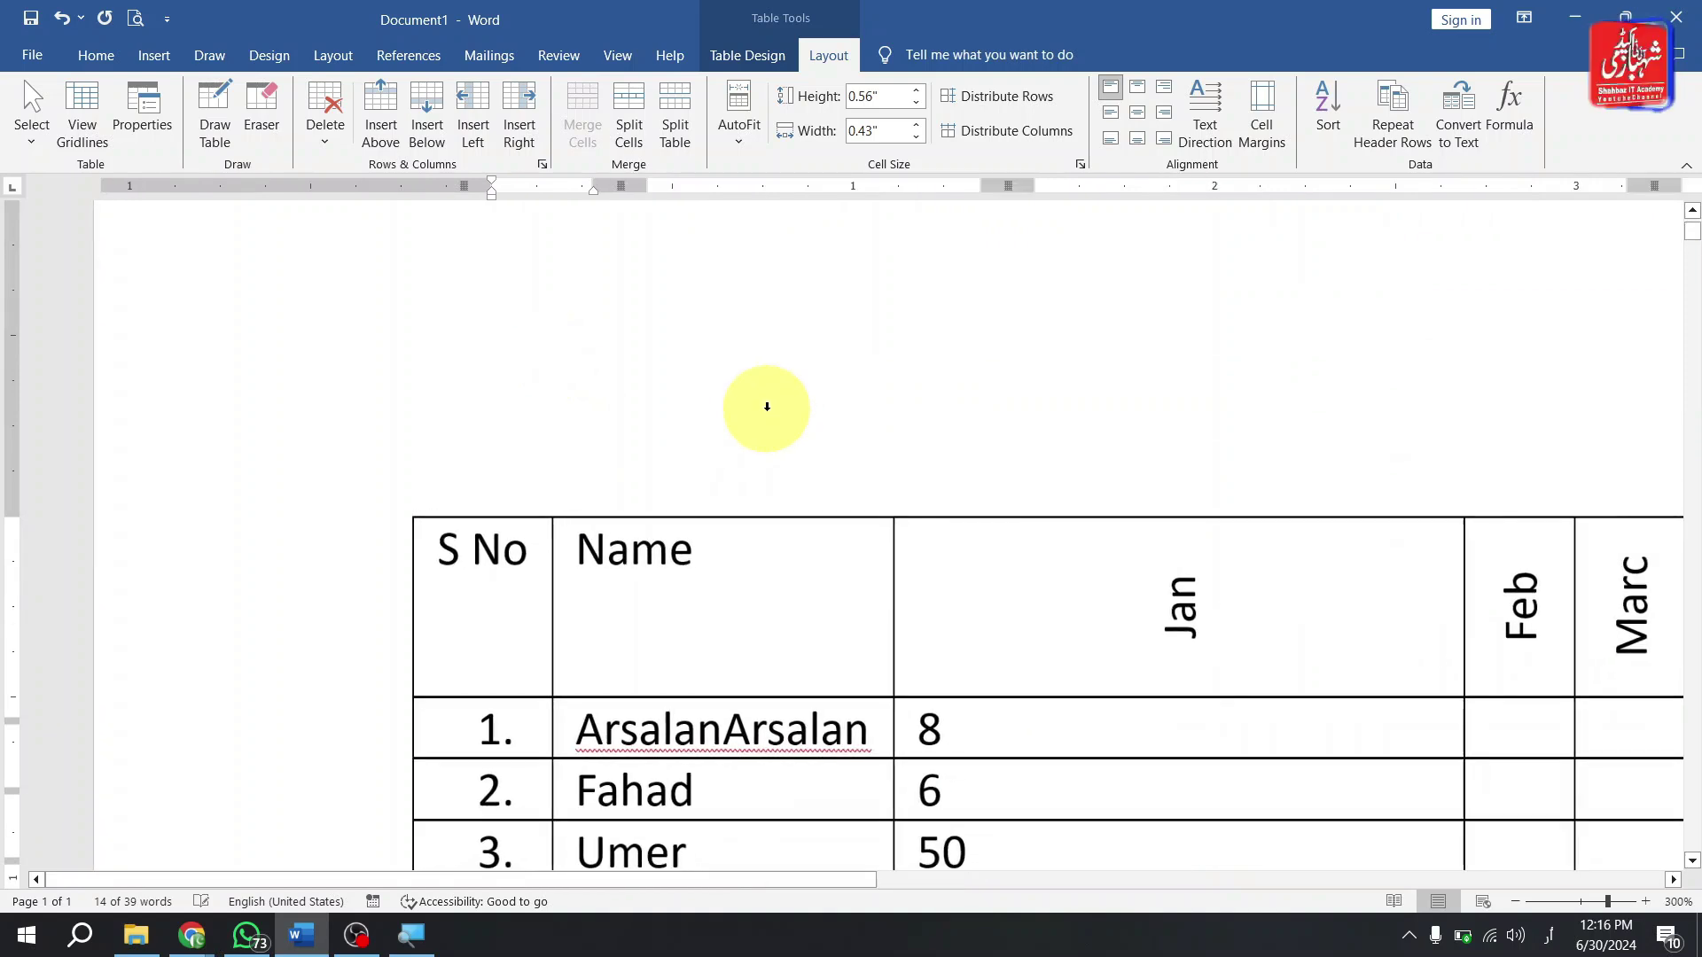
scroll(767, 409, "down", 6, "ctrl")
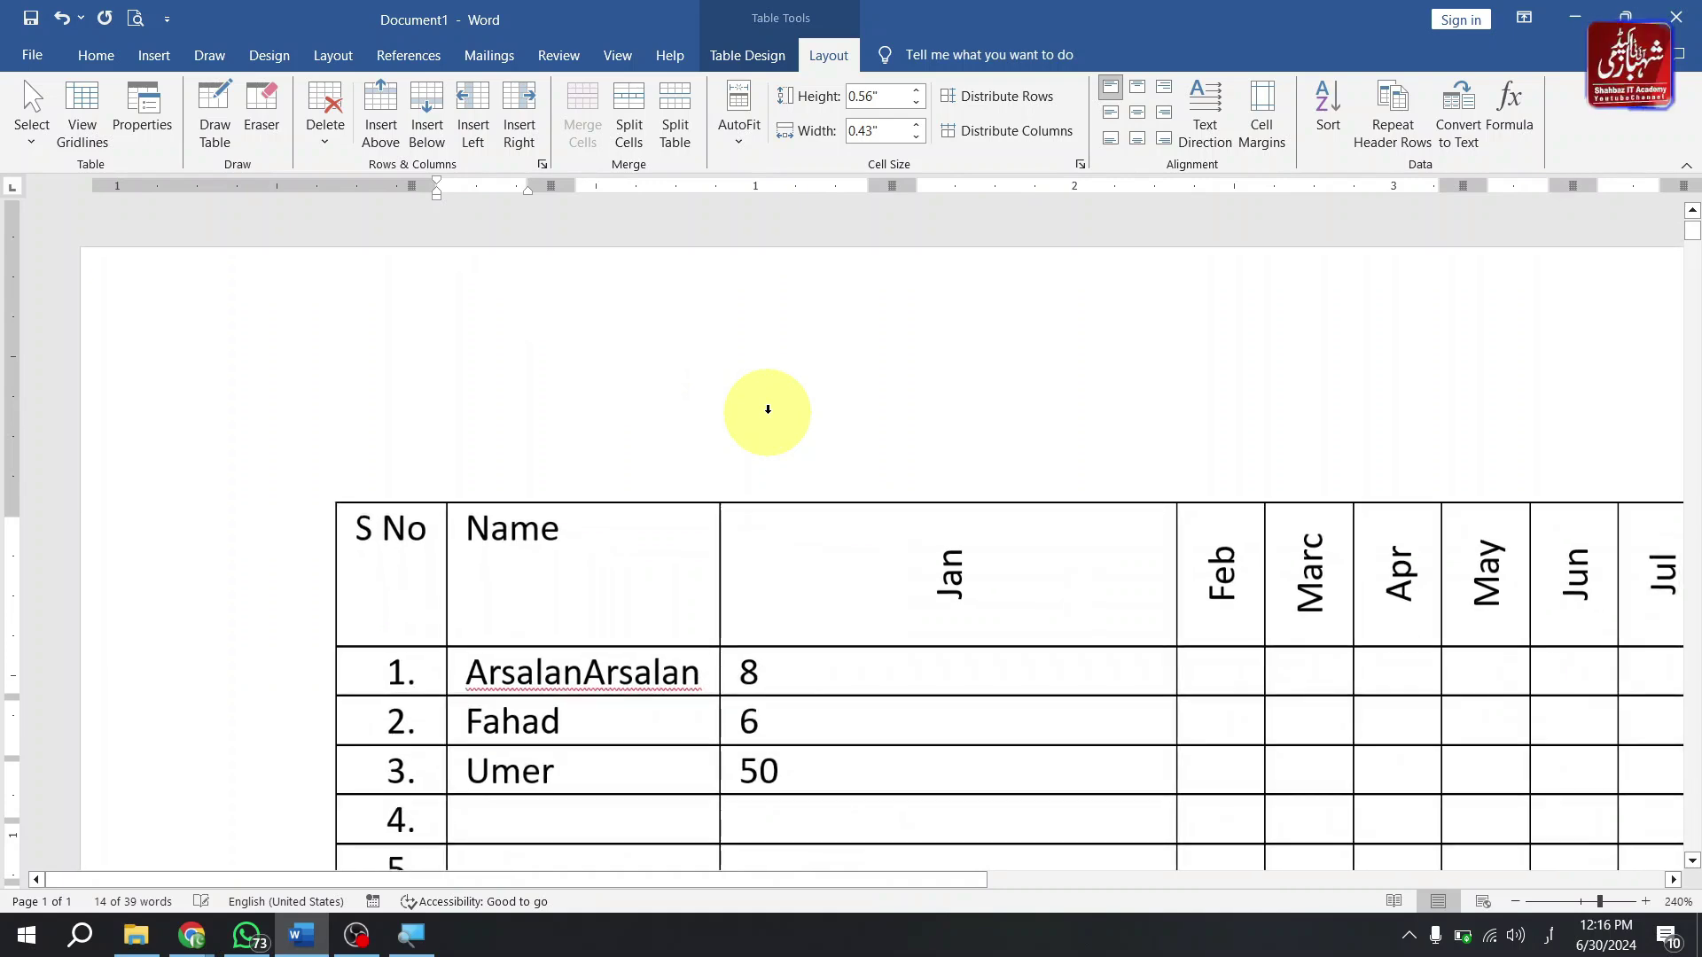
scroll(768, 409, "down", 1, "ctrl")
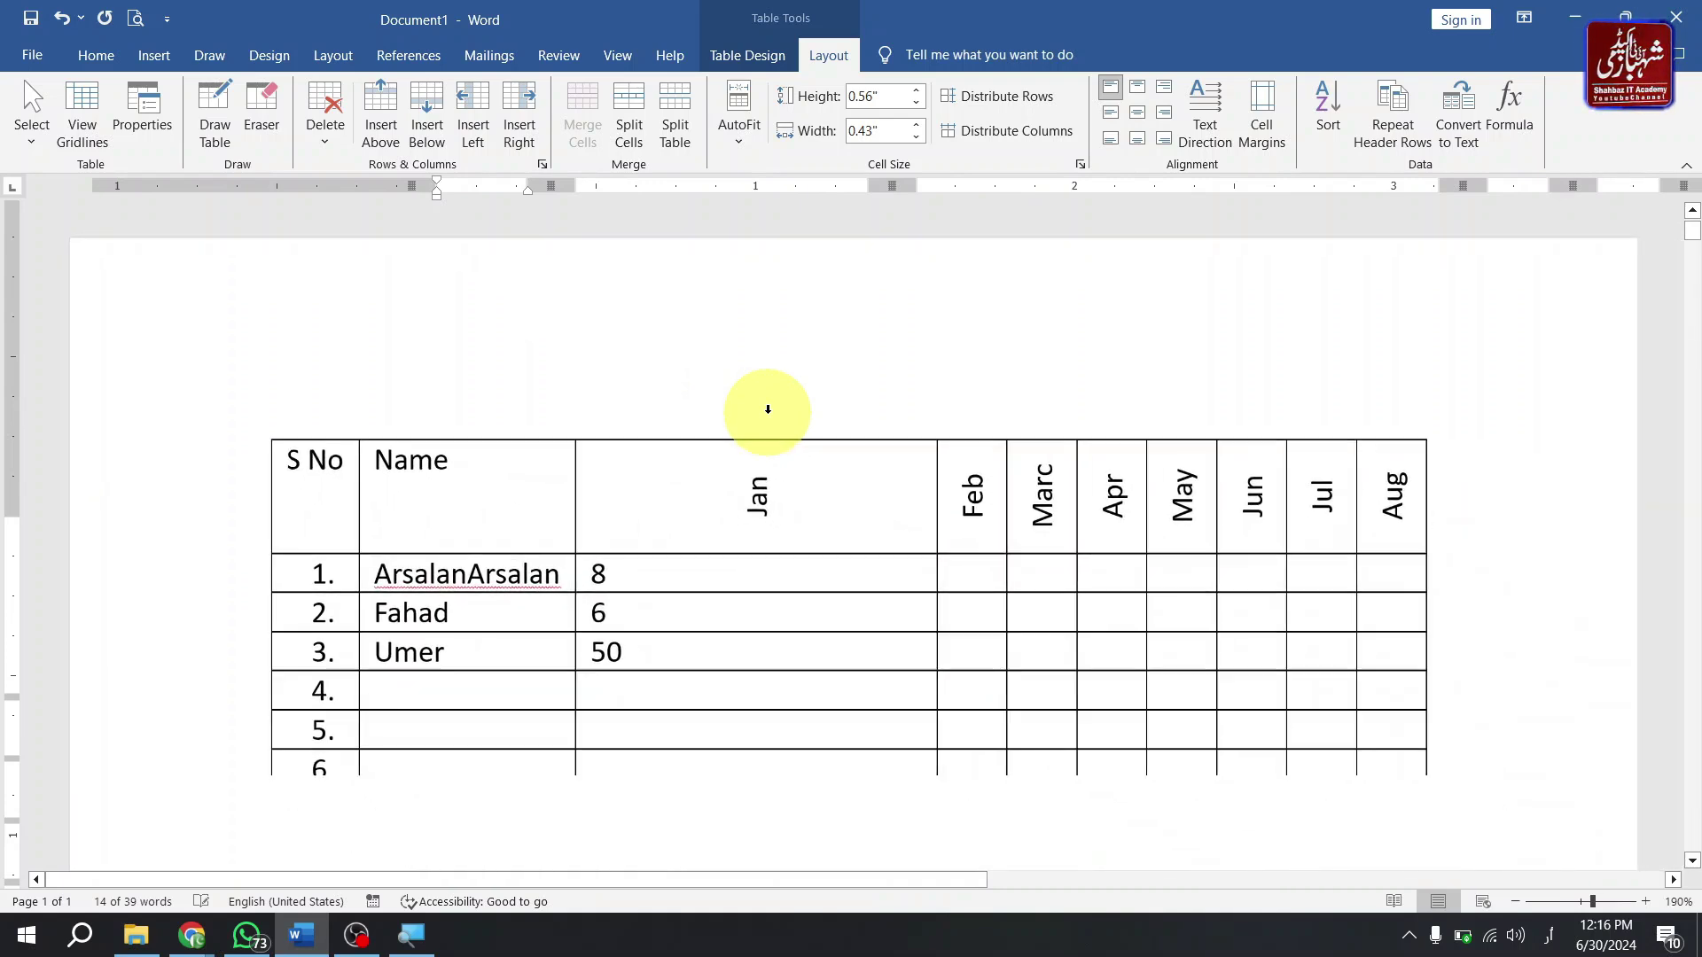
scroll(771, 443, "down", 6)
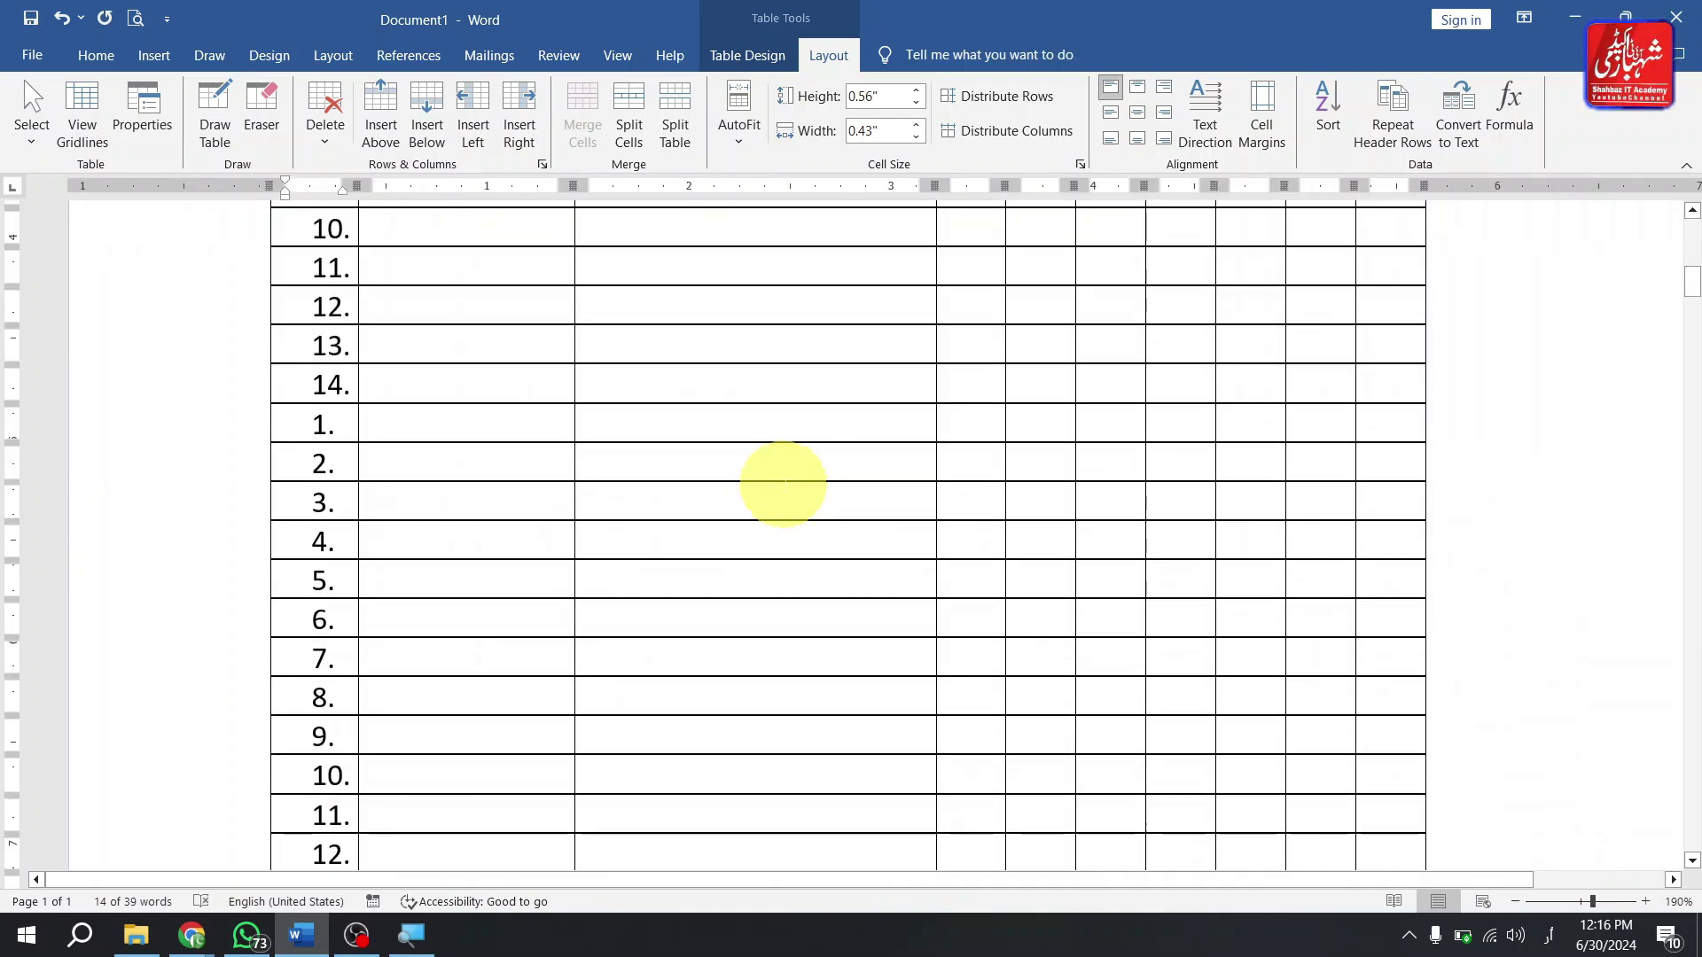
scroll(783, 485, "up", 6)
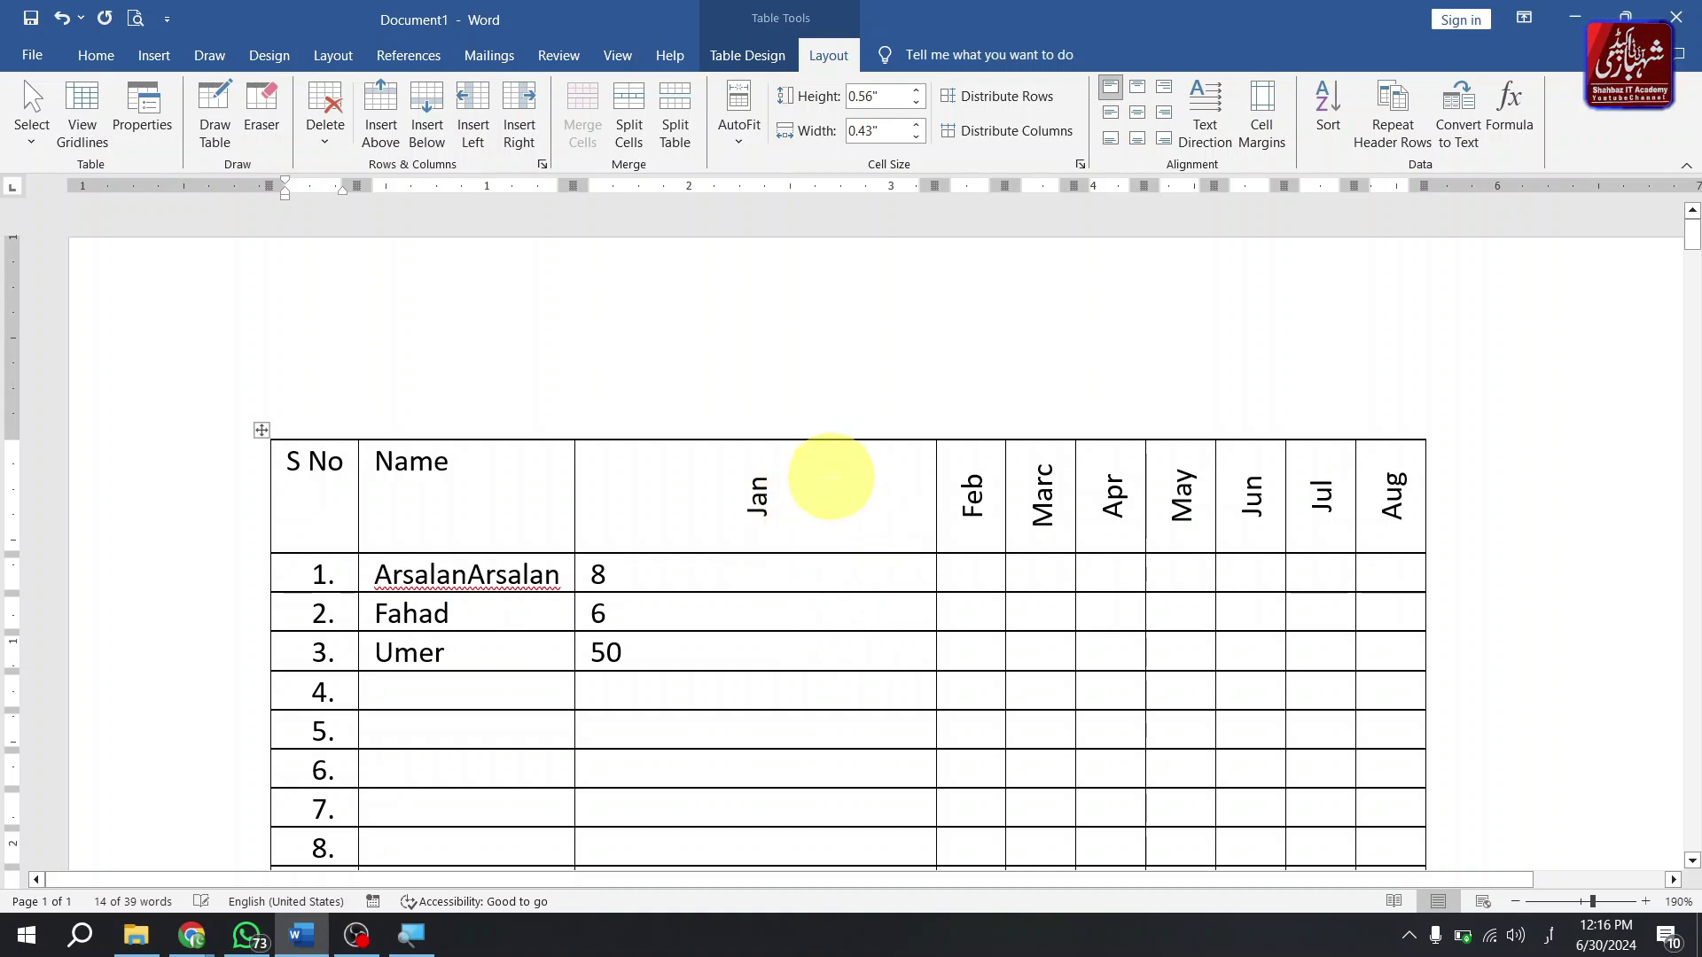
- Examine the first table row on page two for column headings and compare it with the start of the table
scroll(830, 476, "down", 10)
scroll(816, 470, "down", 5)
scroll(816, 470, "down", 5)
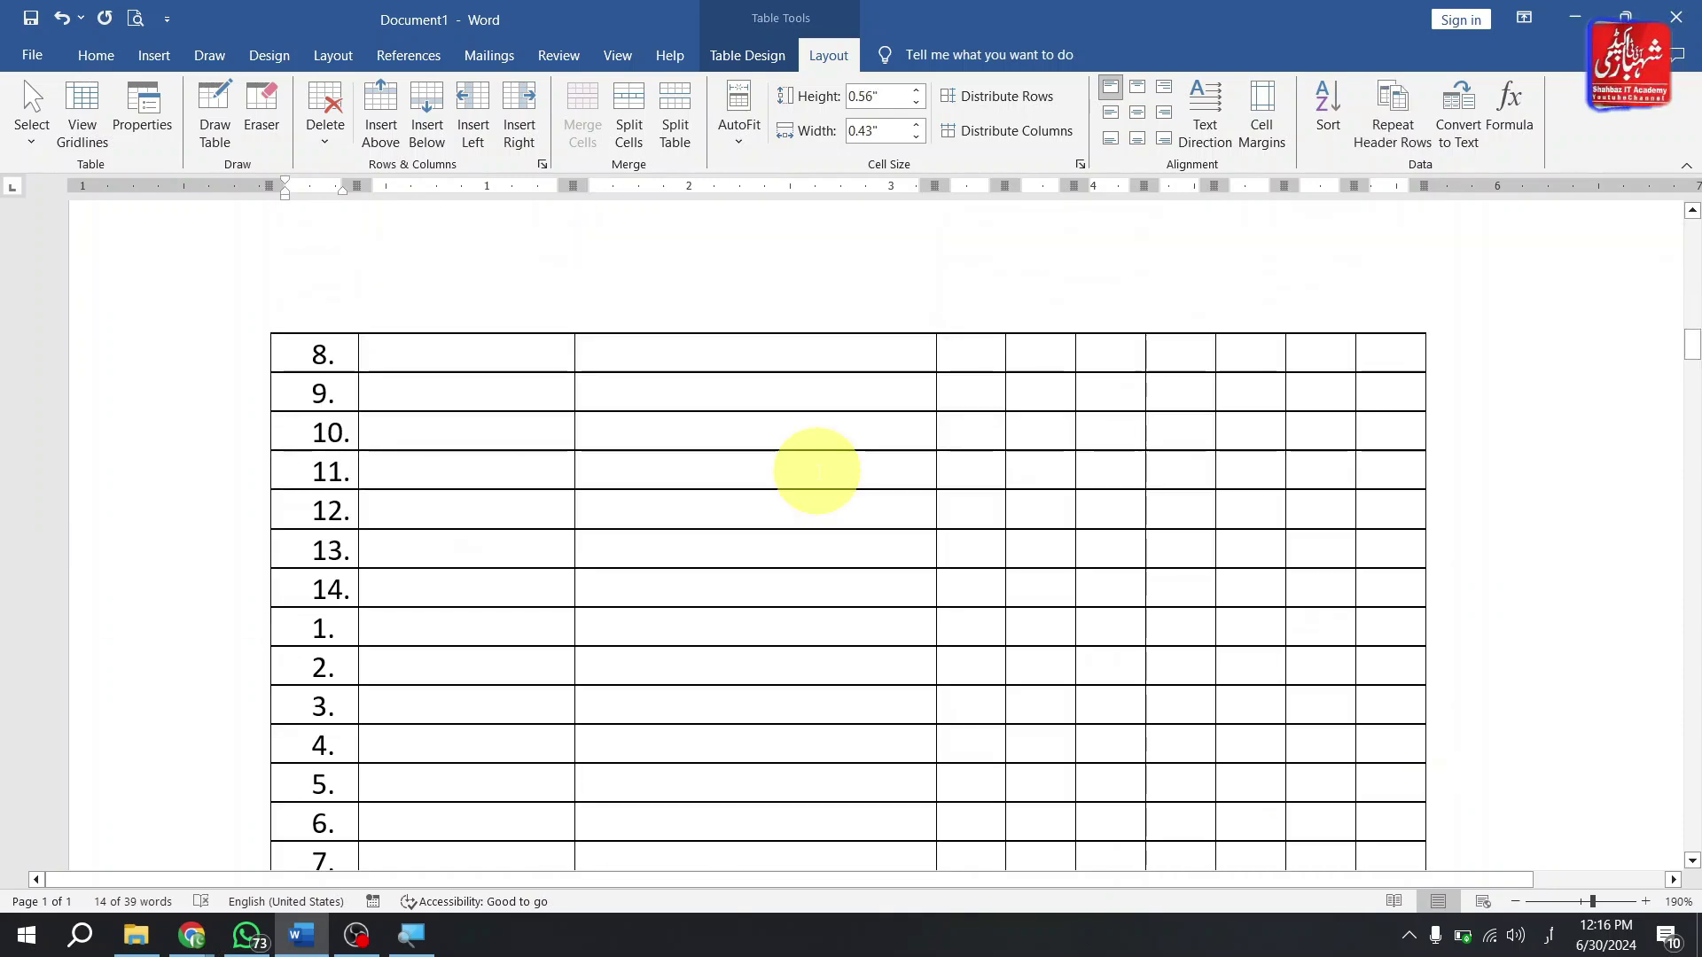
left_click(816, 470)
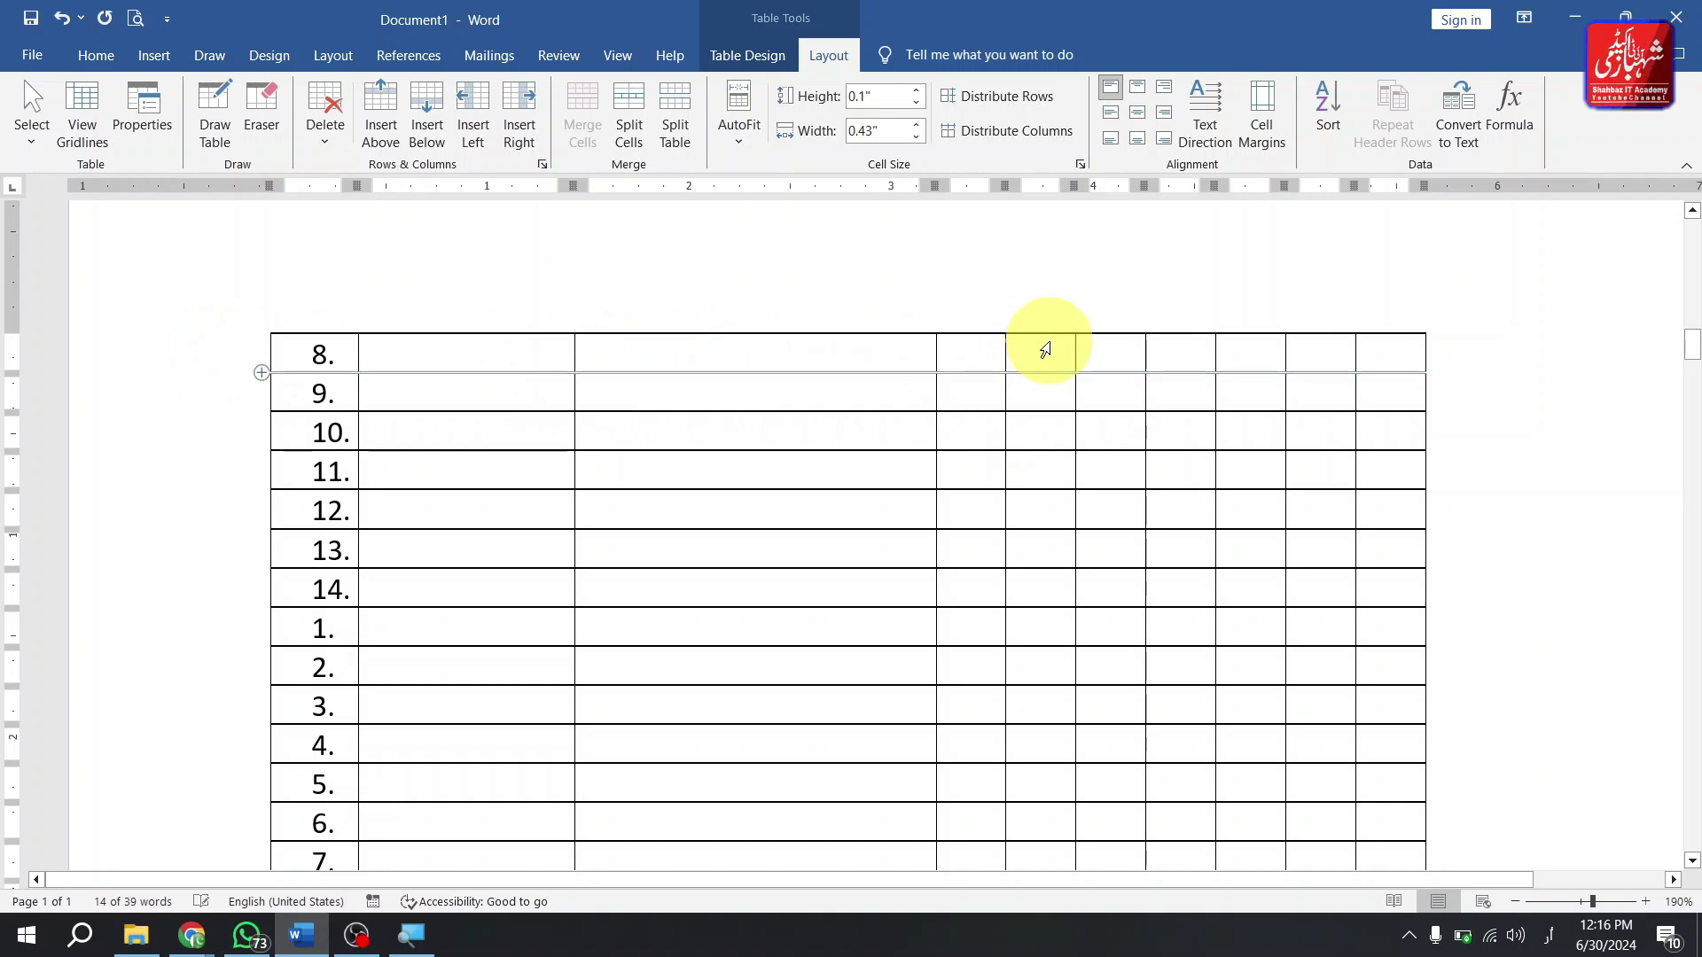
double_click(1239, 342)
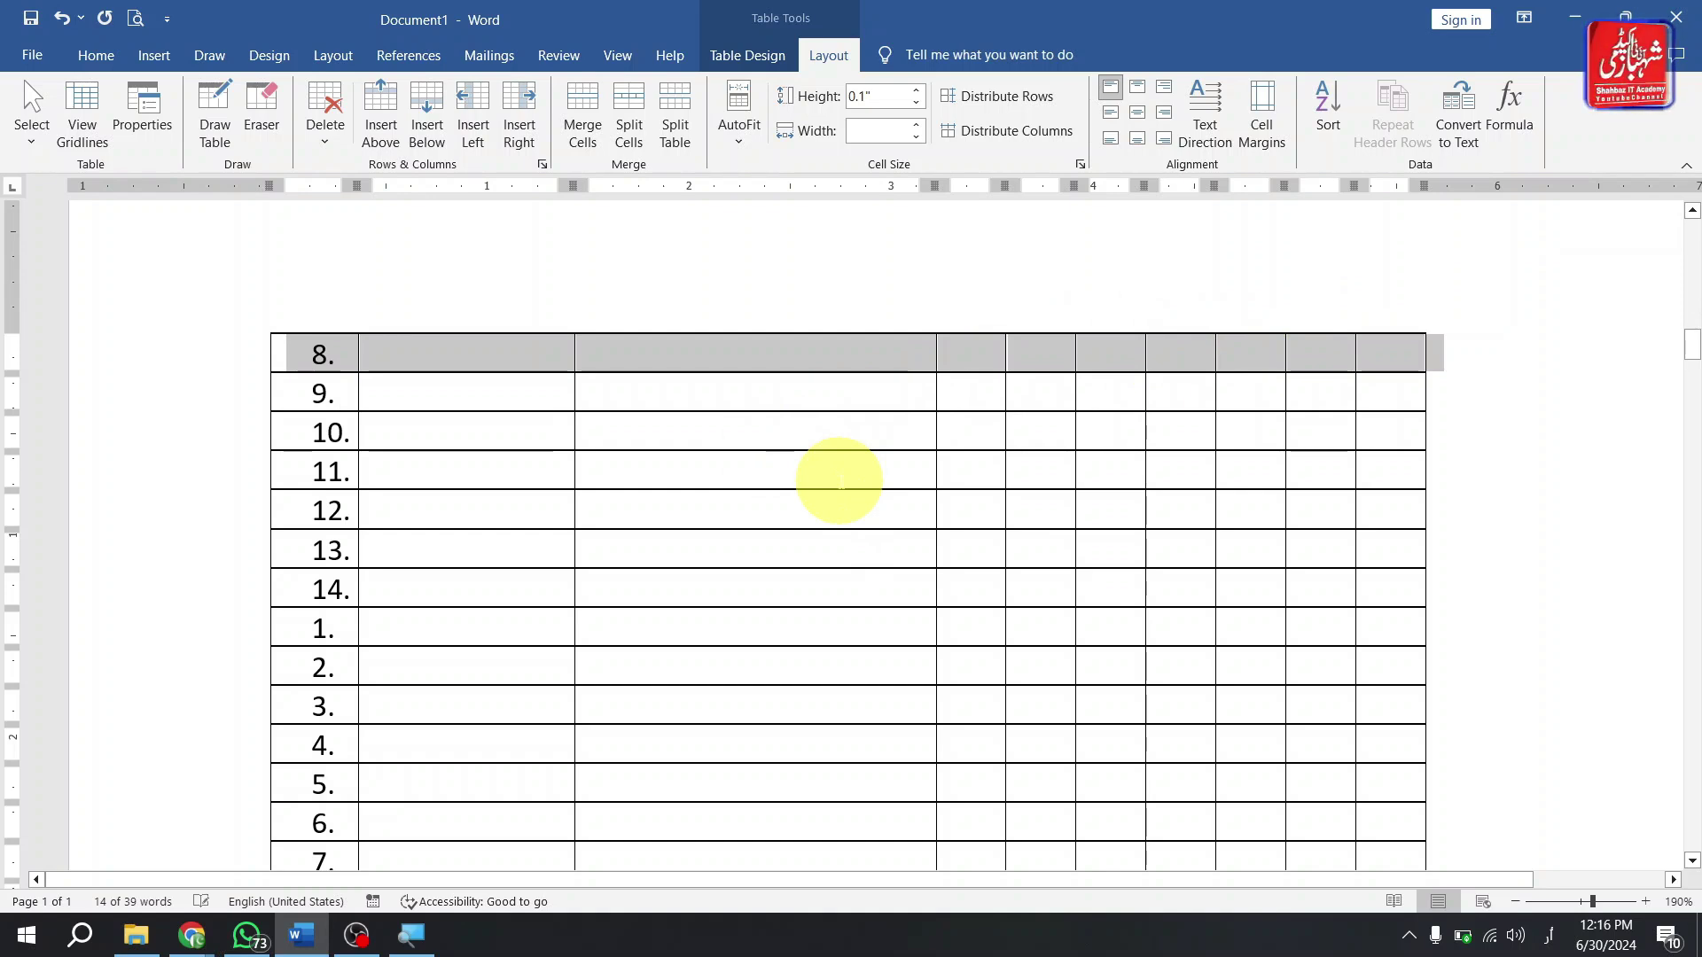
left_click(970, 467)
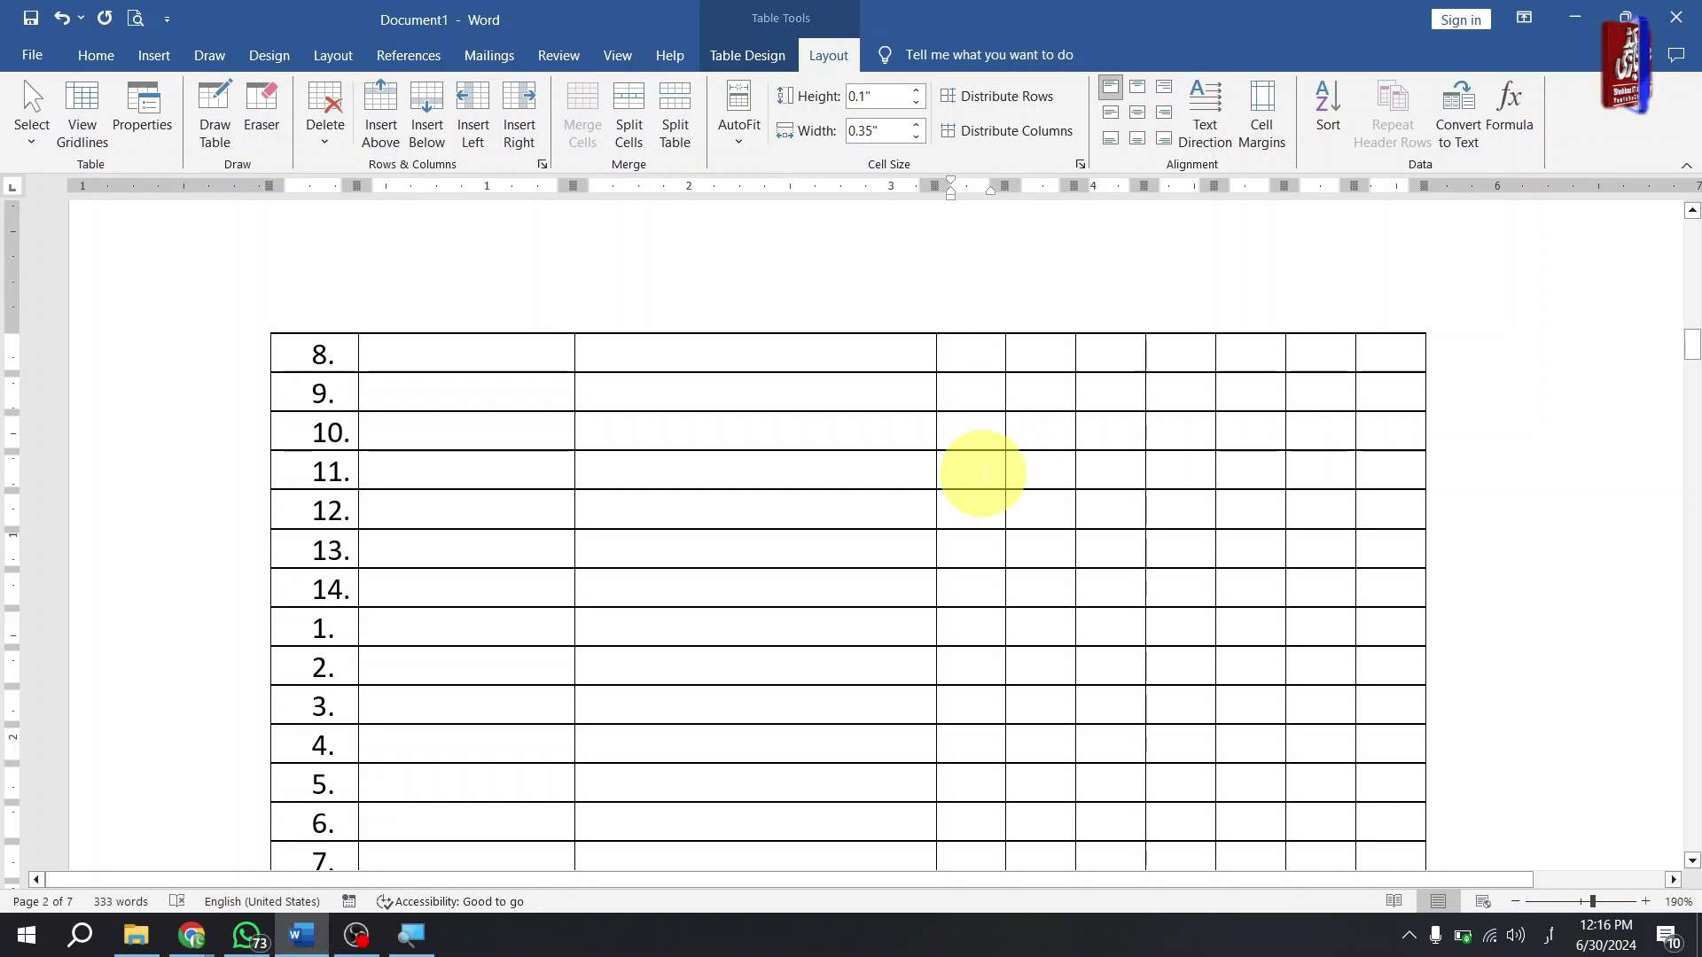
scroll(970, 532, "up", 5)
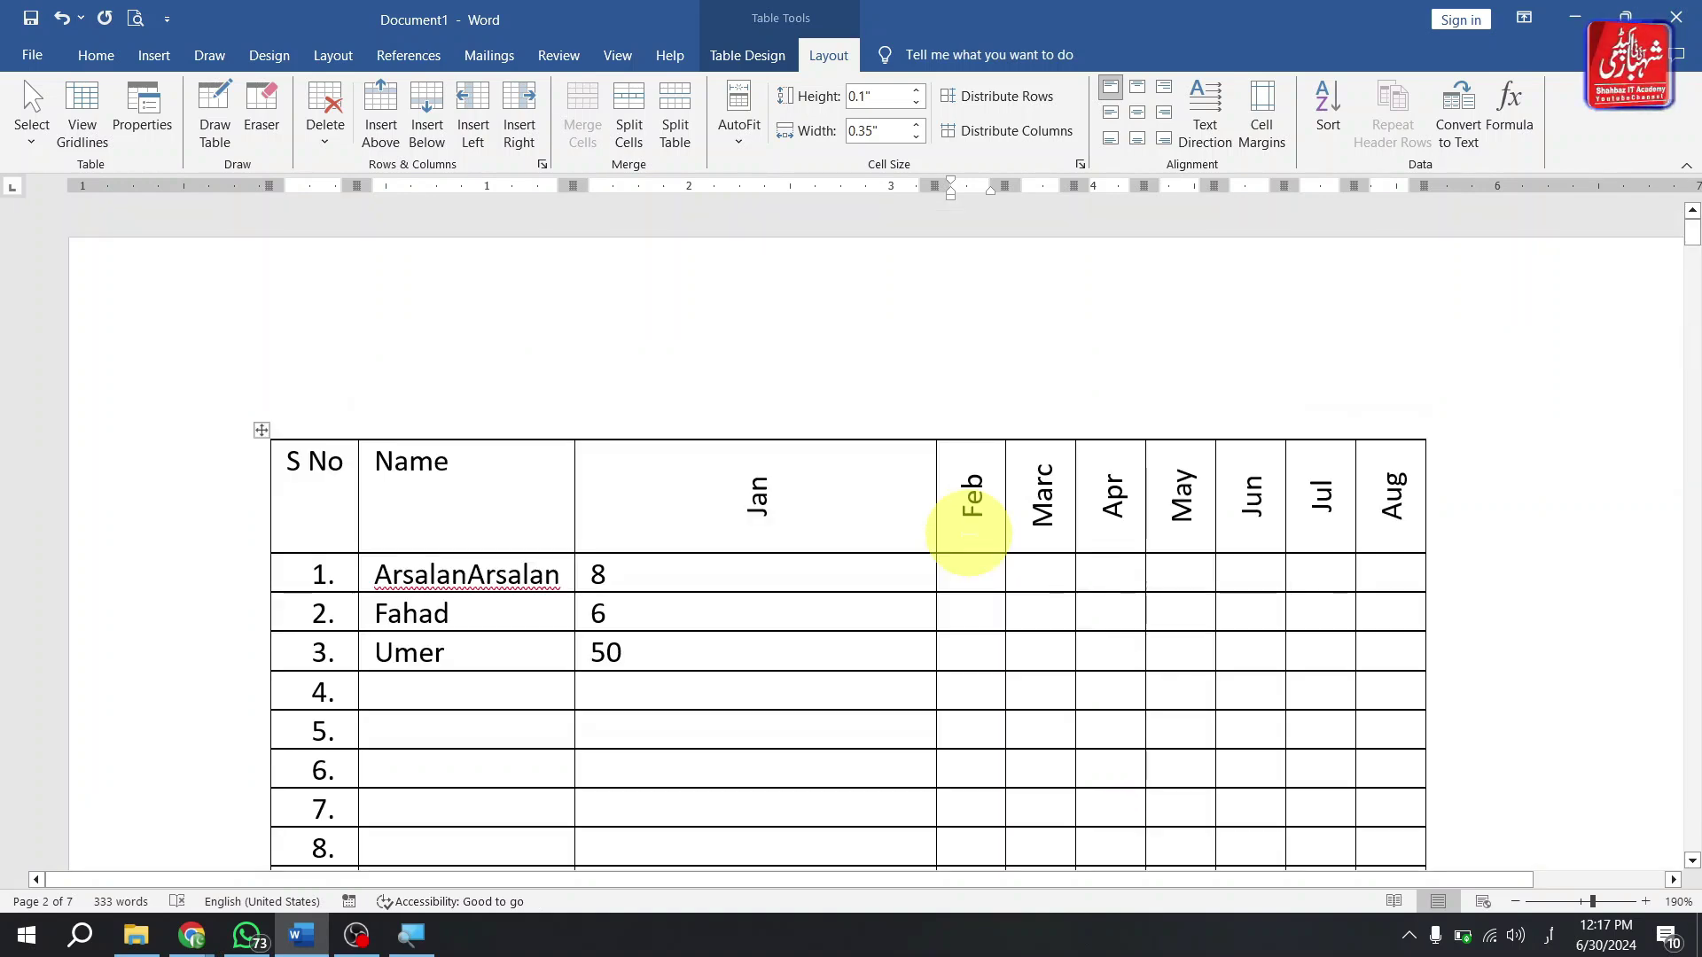
- Turn on Repeat Header Rows for the table's heading row with S No, Name and the months
key("ctrl+Home")
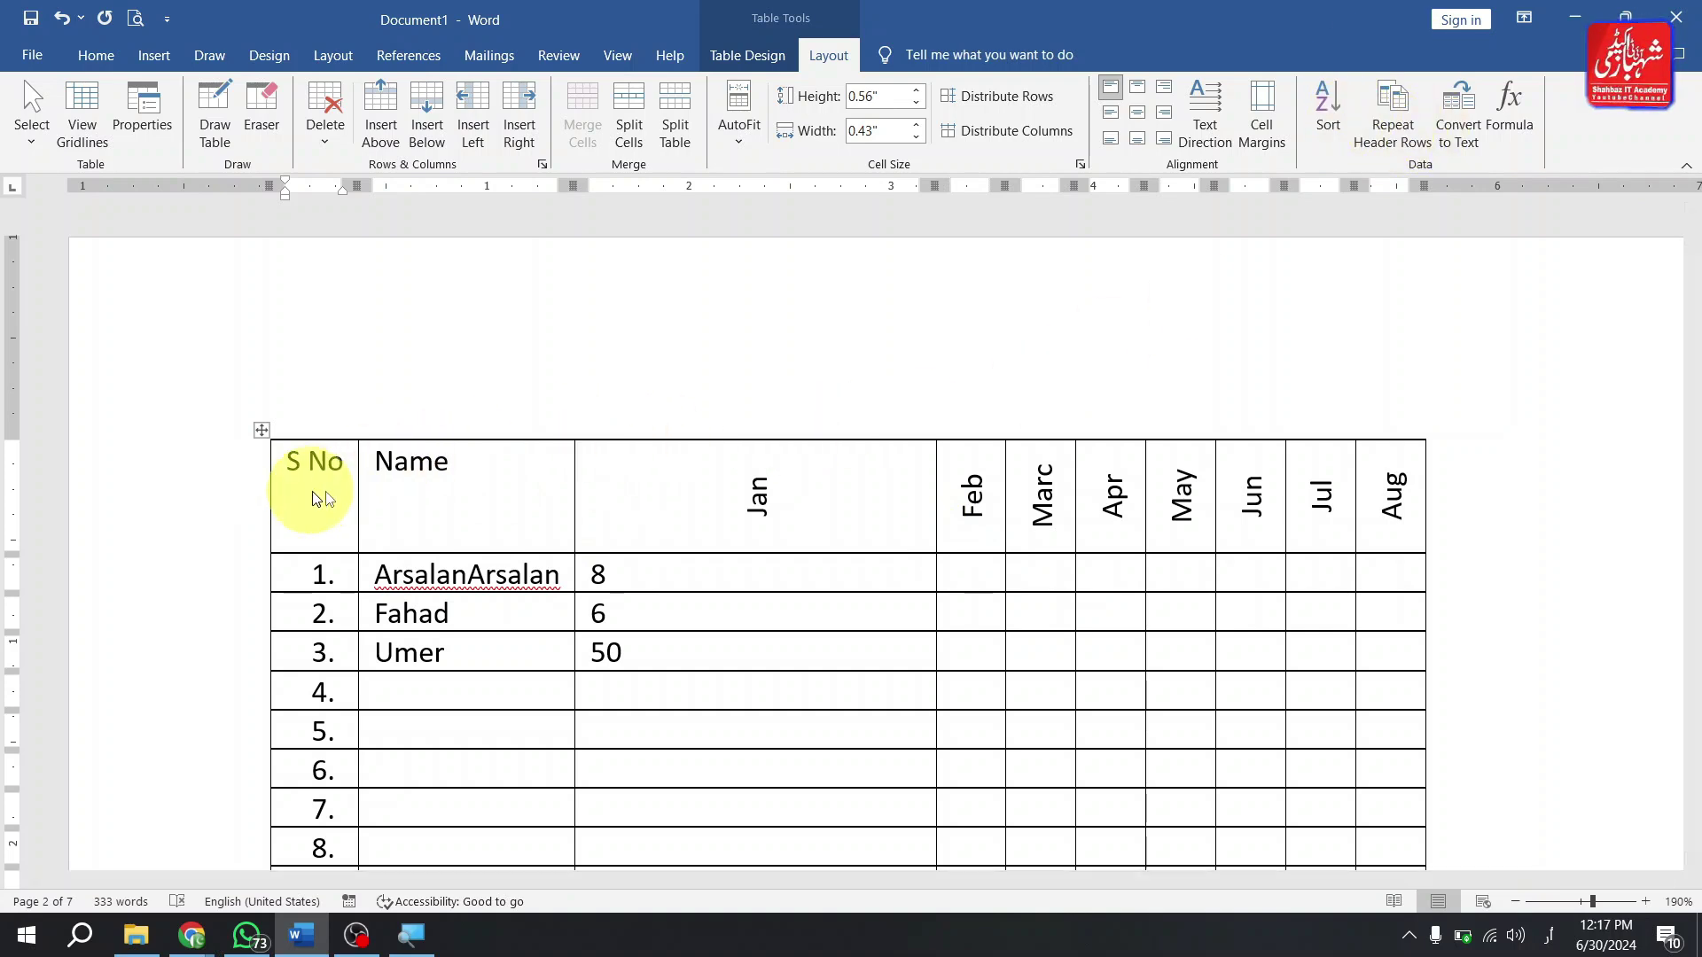
left_click(429, 496)
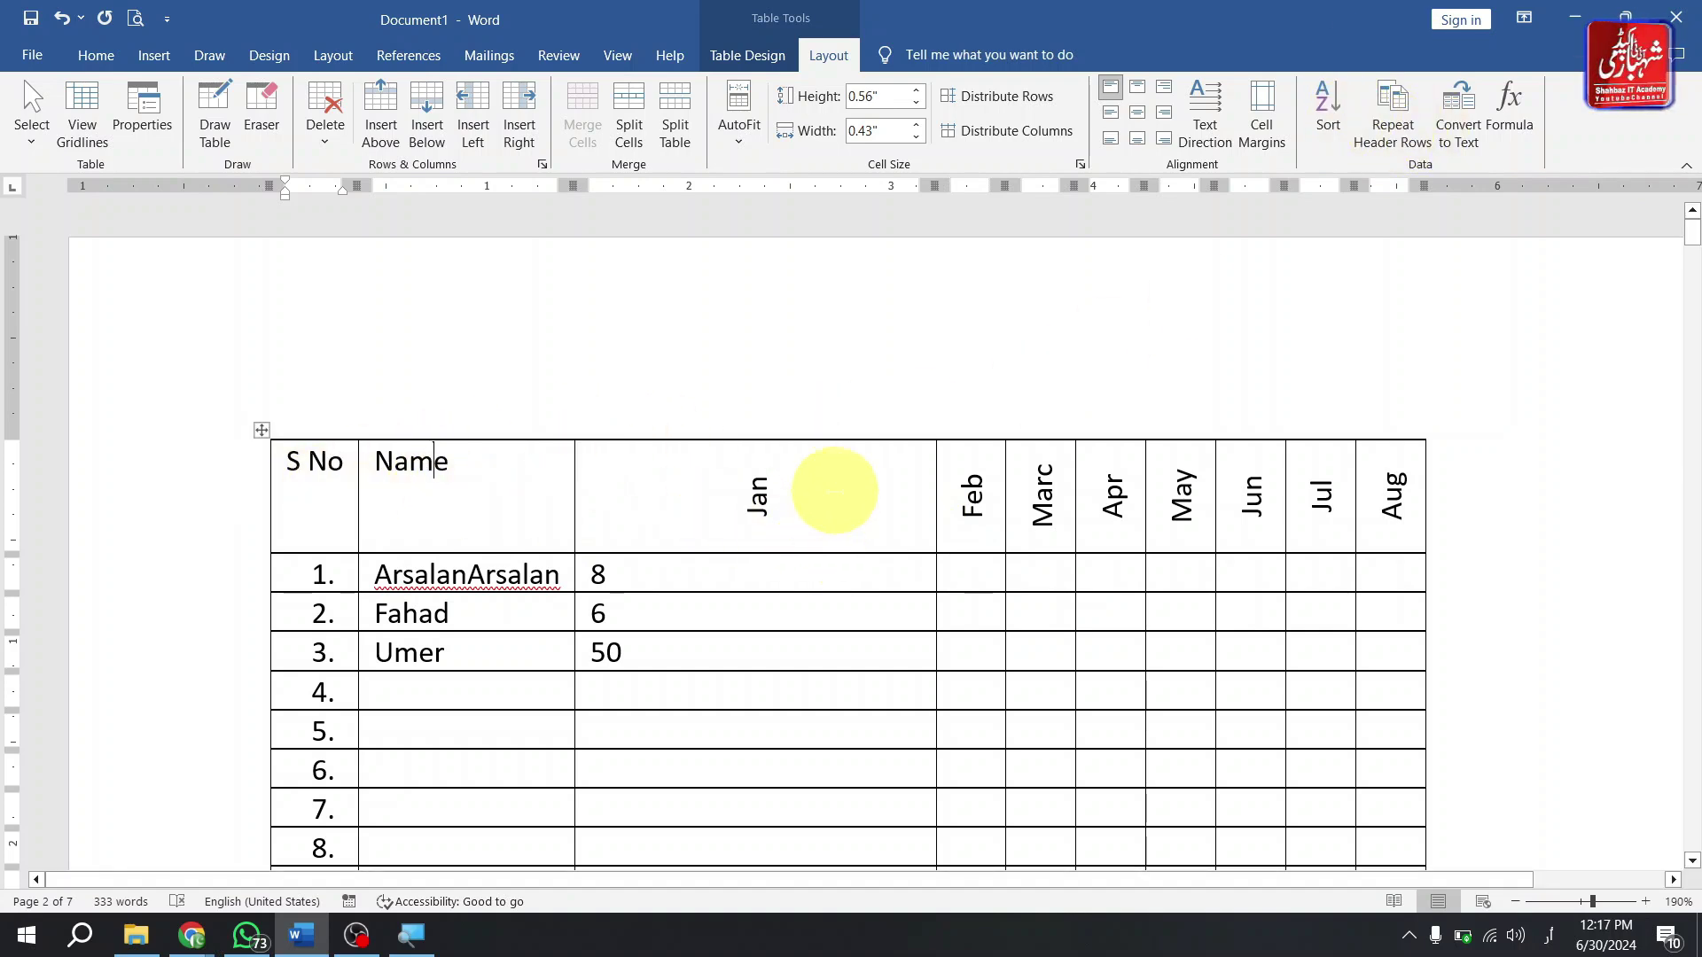
left_click(861, 531)
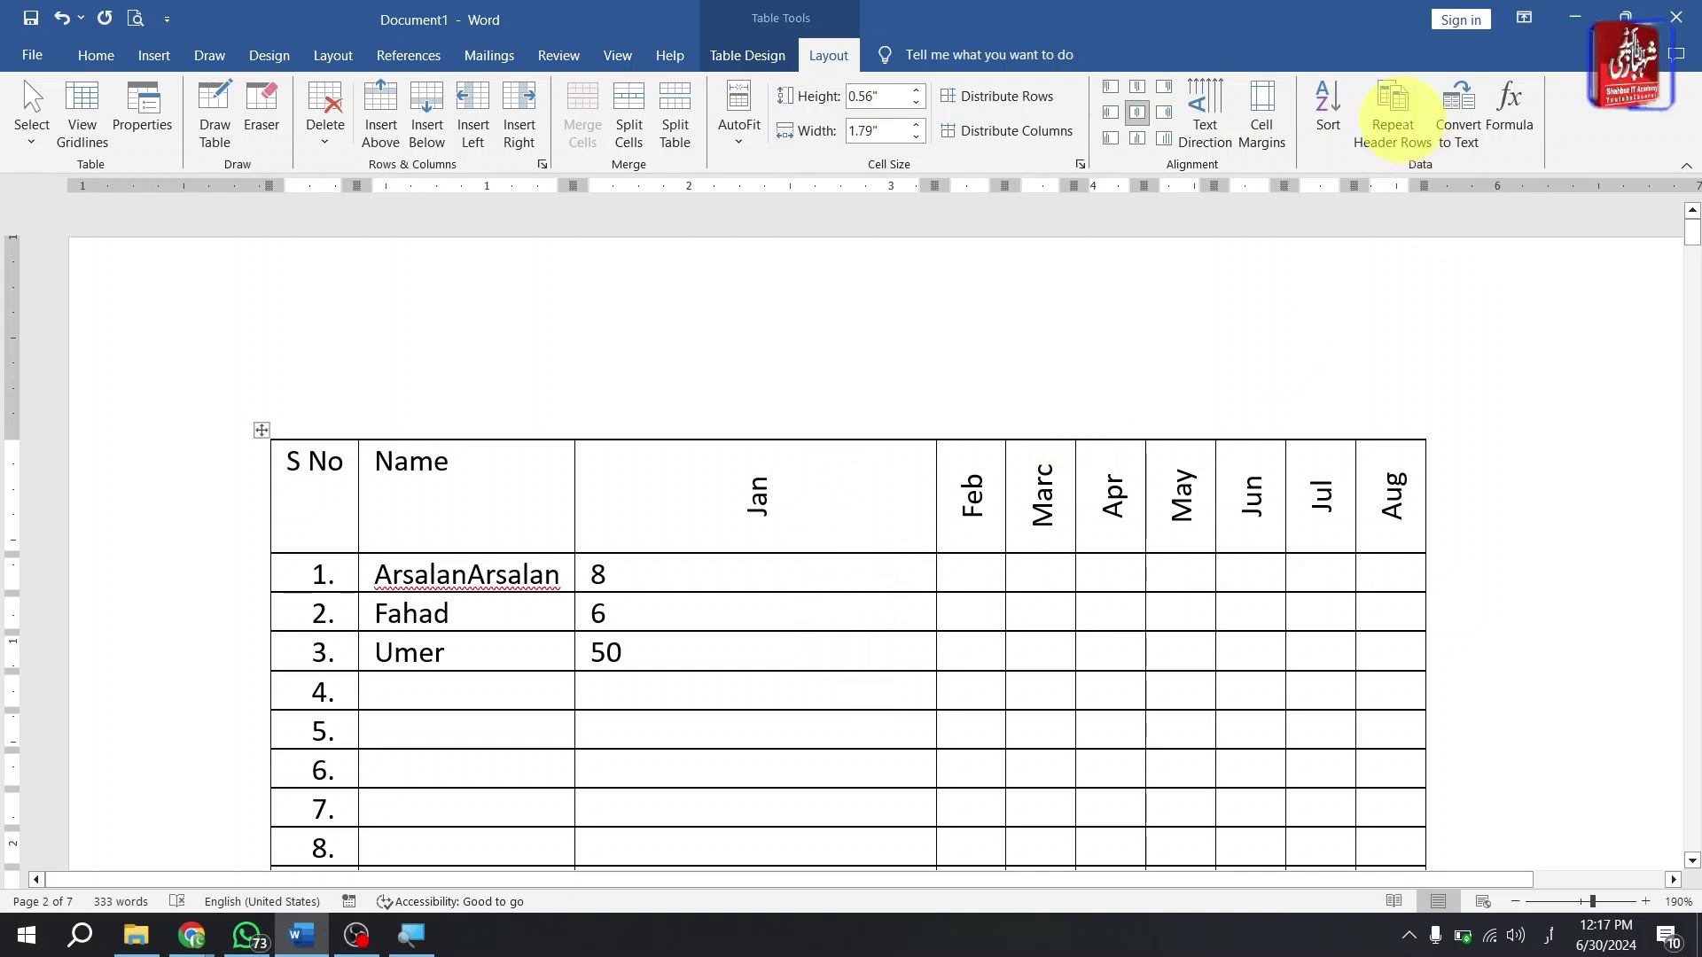
left_click(1403, 124)
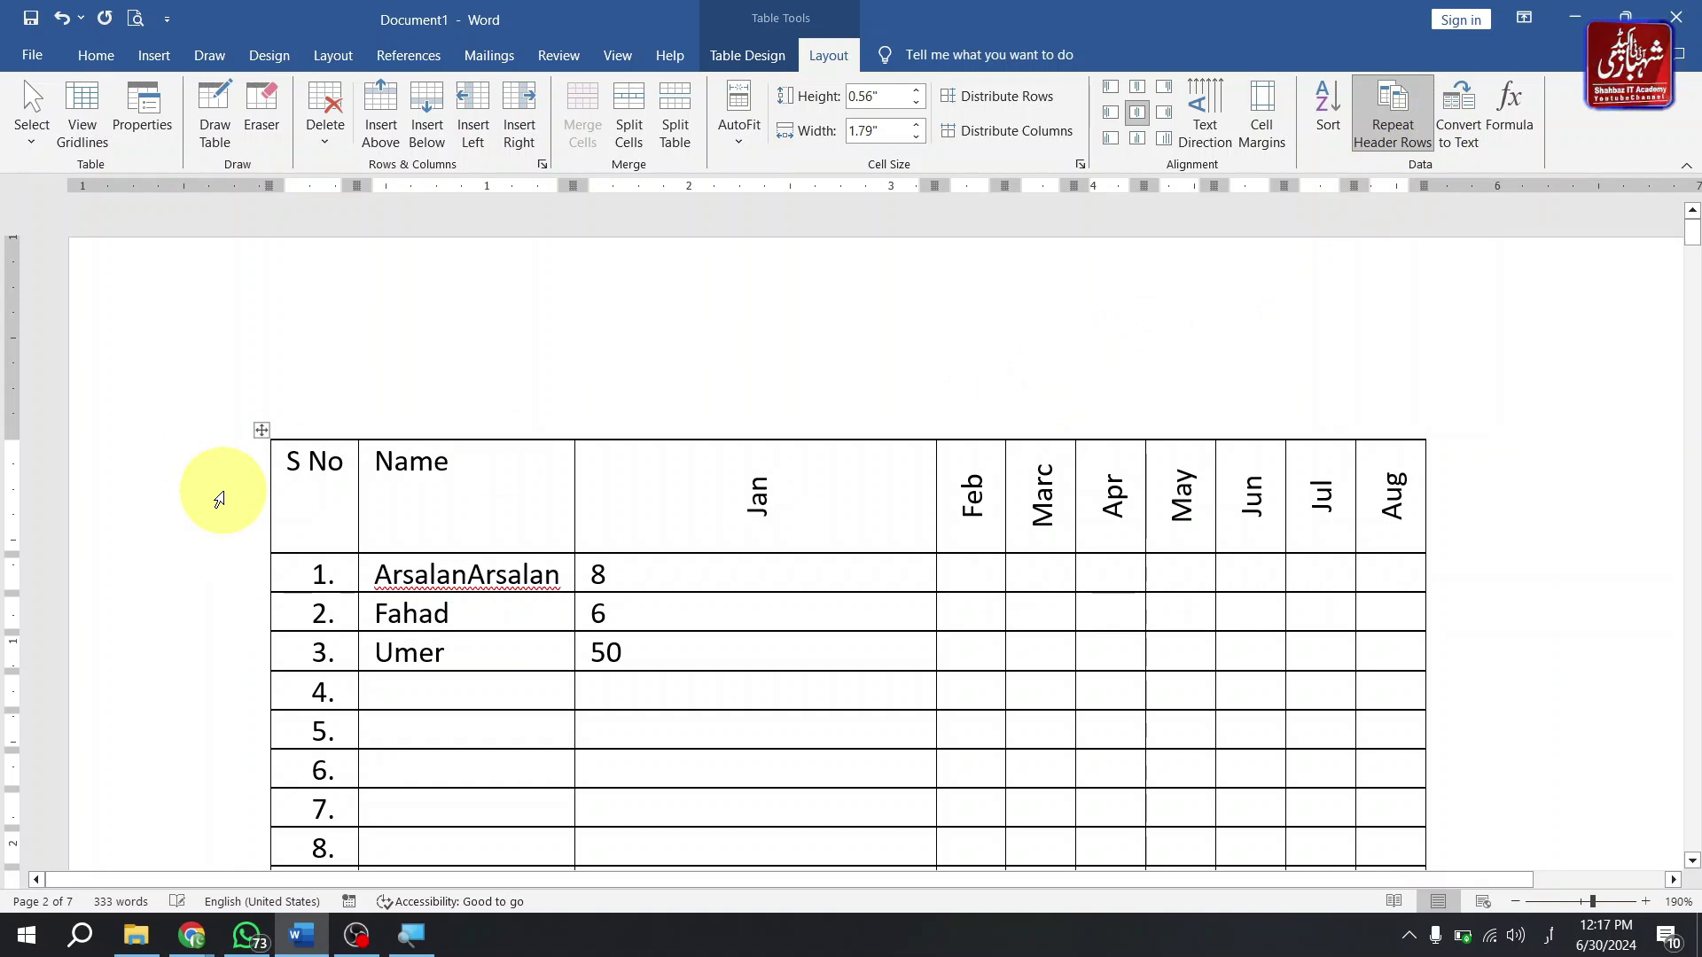
- Check the following pages for the repeated heading row and return to the start of the table
scroll(219, 499, "down", 15)
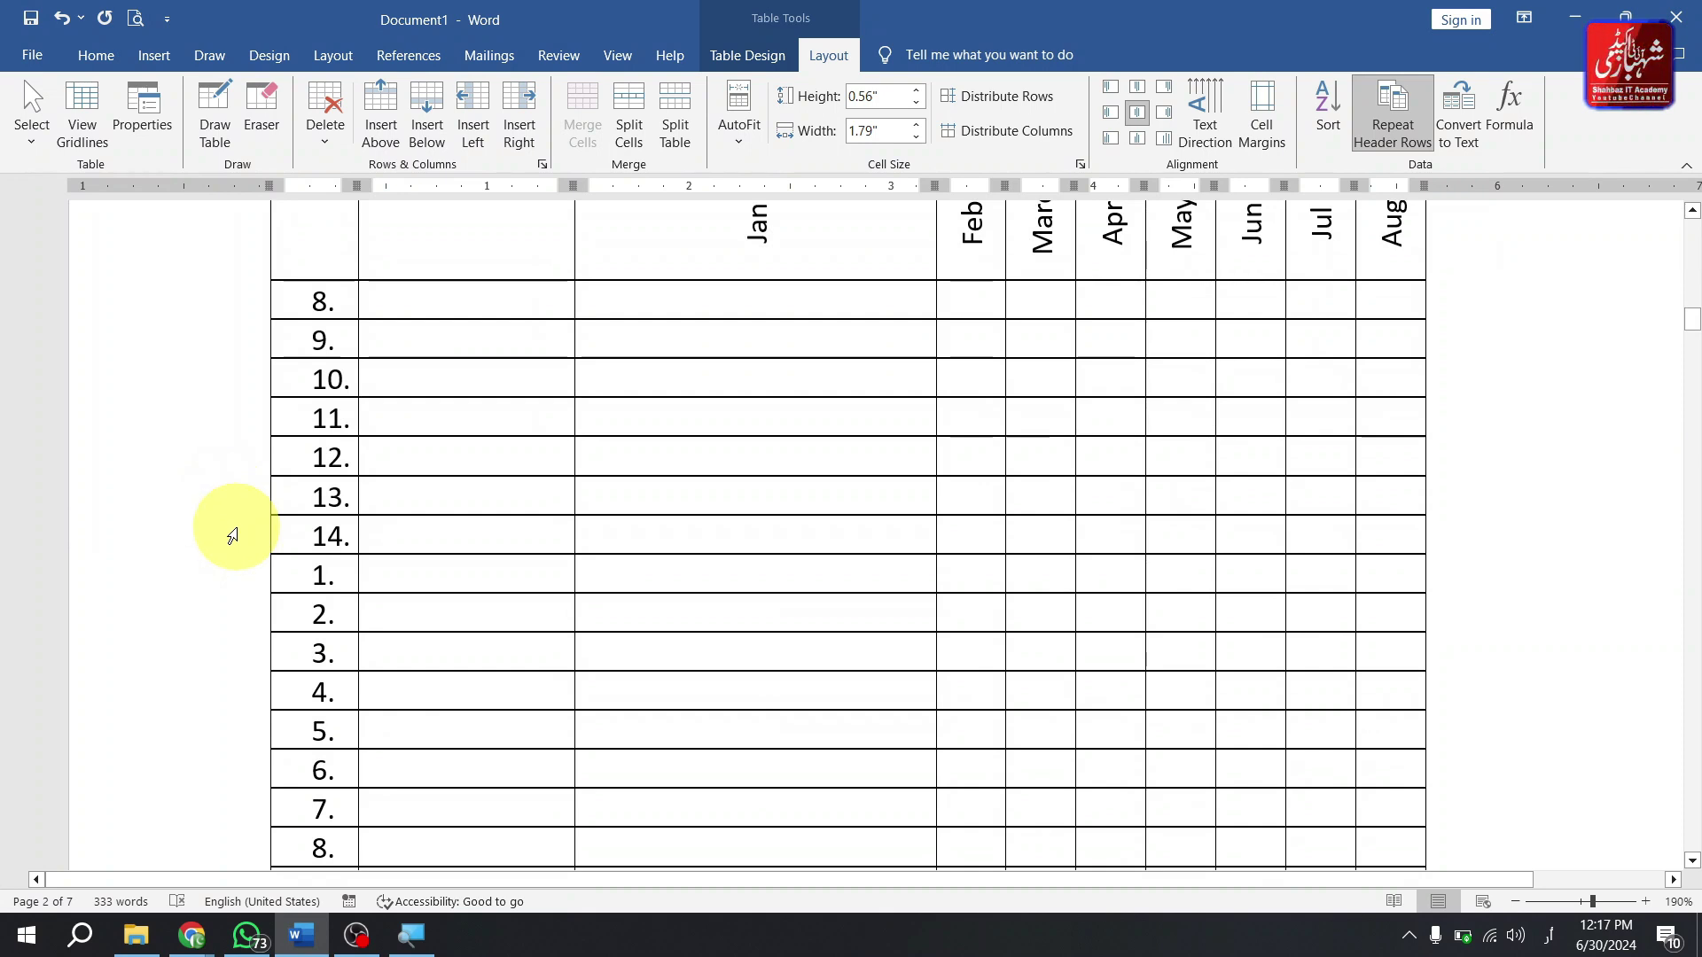
scroll(232, 535, "down", 10)
key("ctrl+Page_Down")
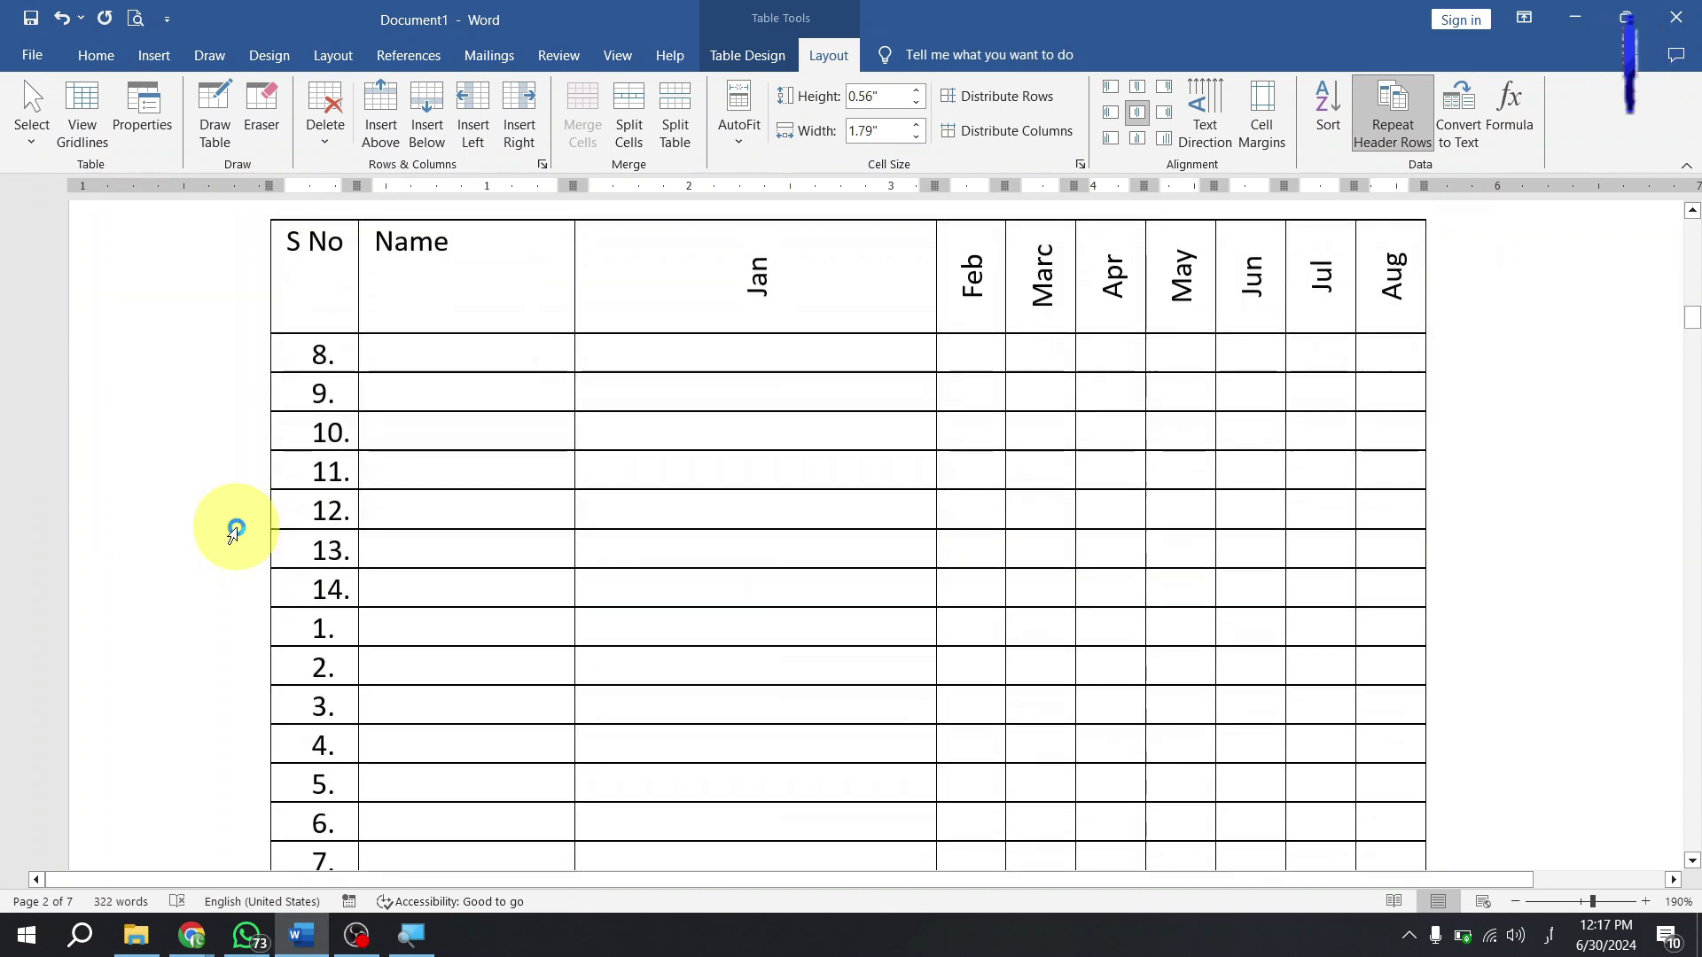
key("ctrl+Page_Down")
key("ctrl+Home")
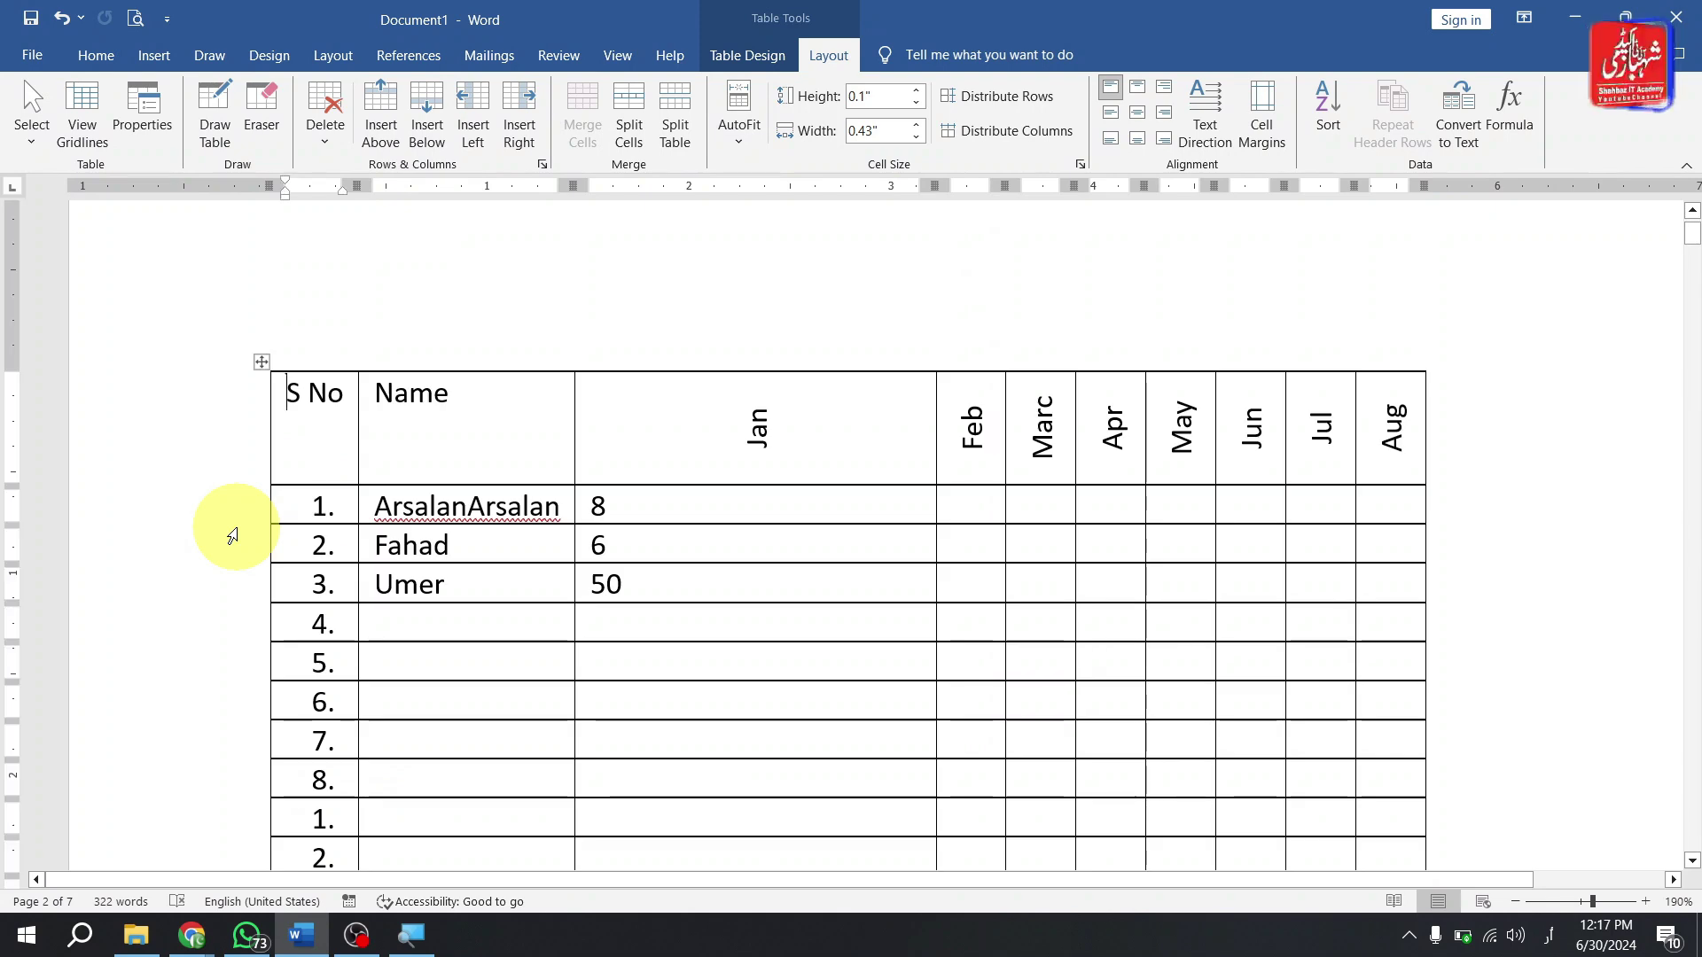
key("ctrl+Page_Down")
key("ctrl+Home")
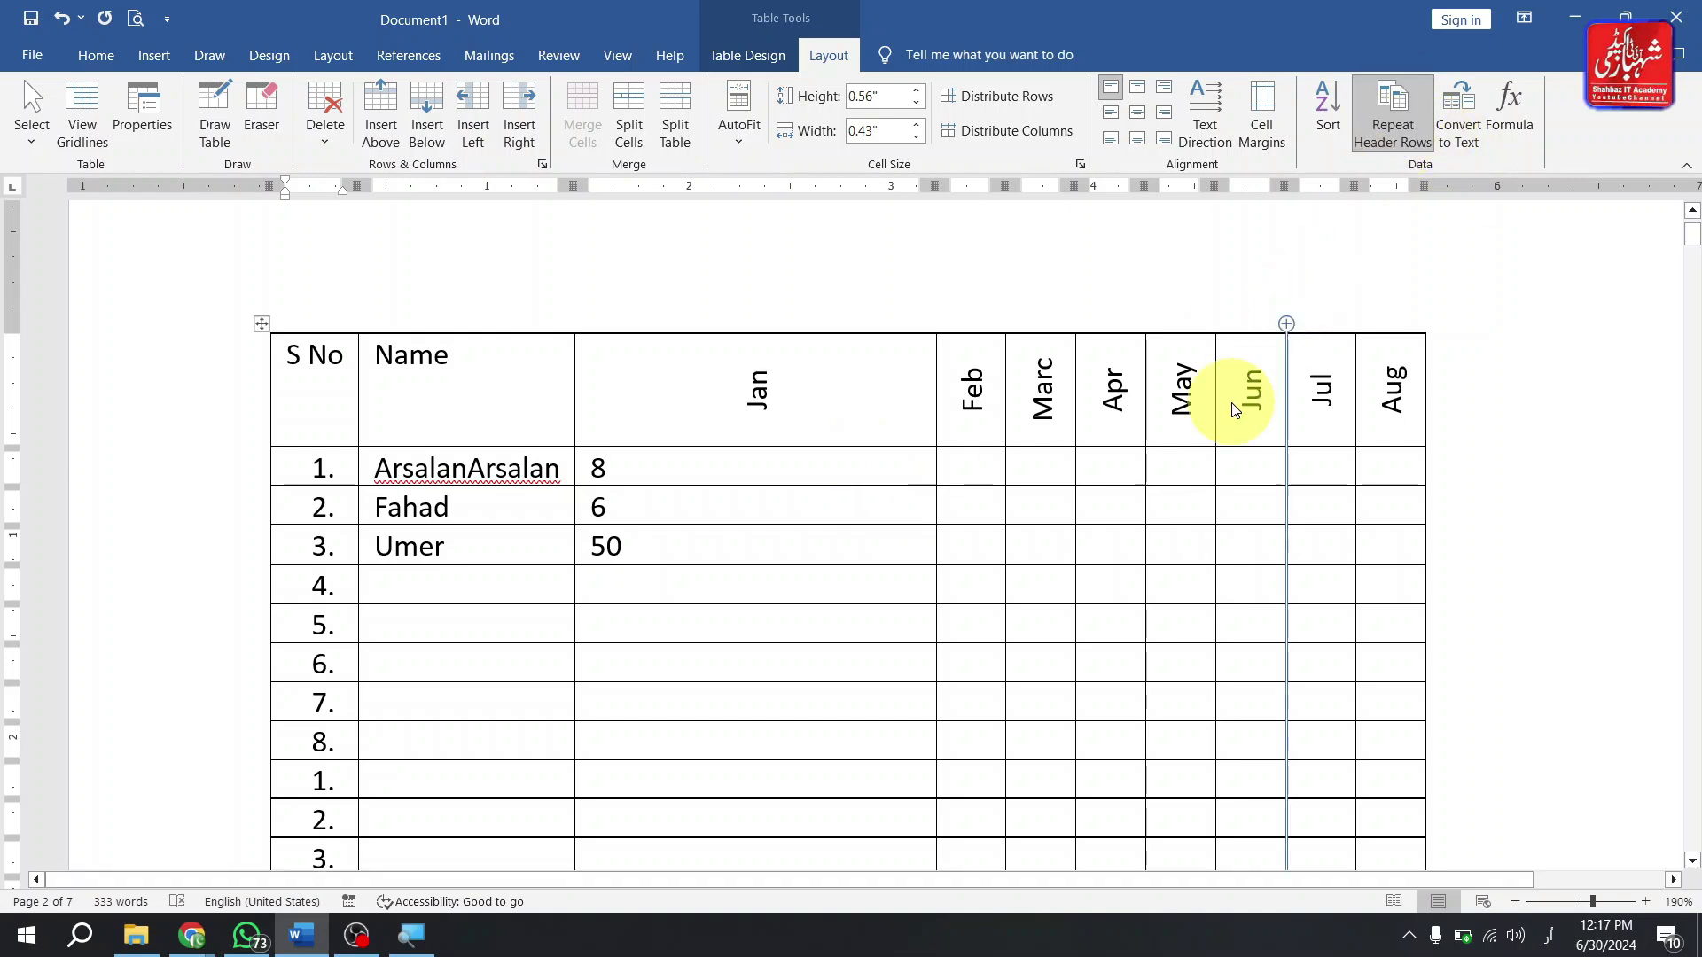
scroll(1230, 400, "down", 10)
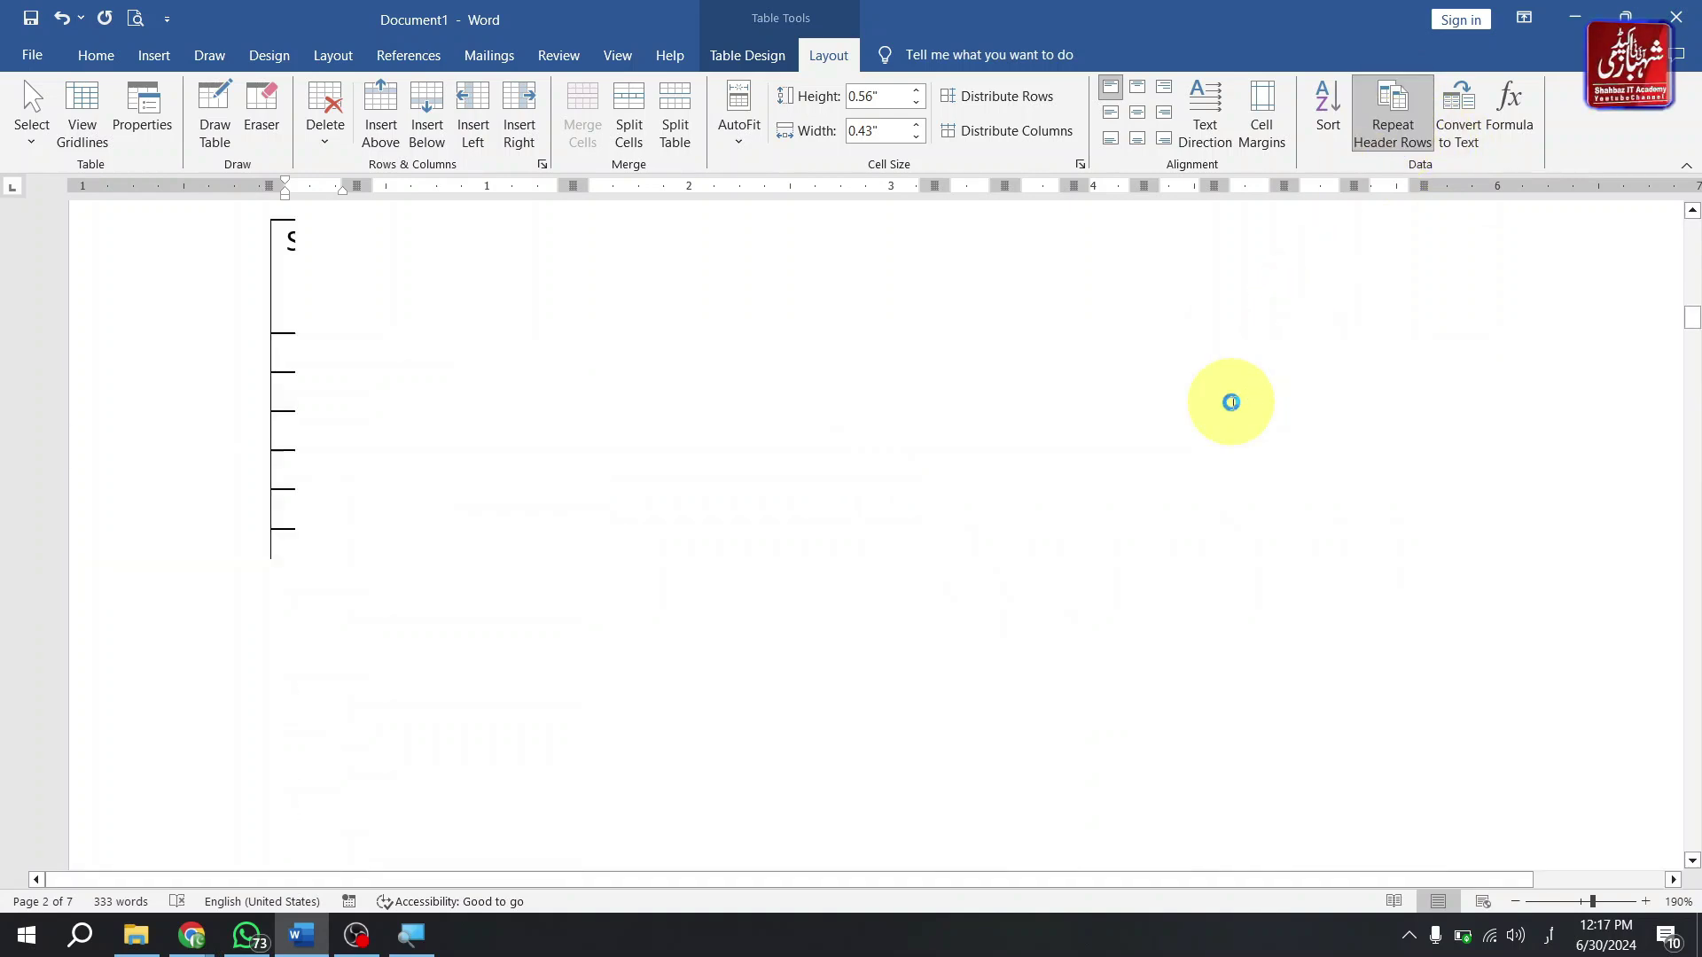
left_click(1230, 401)
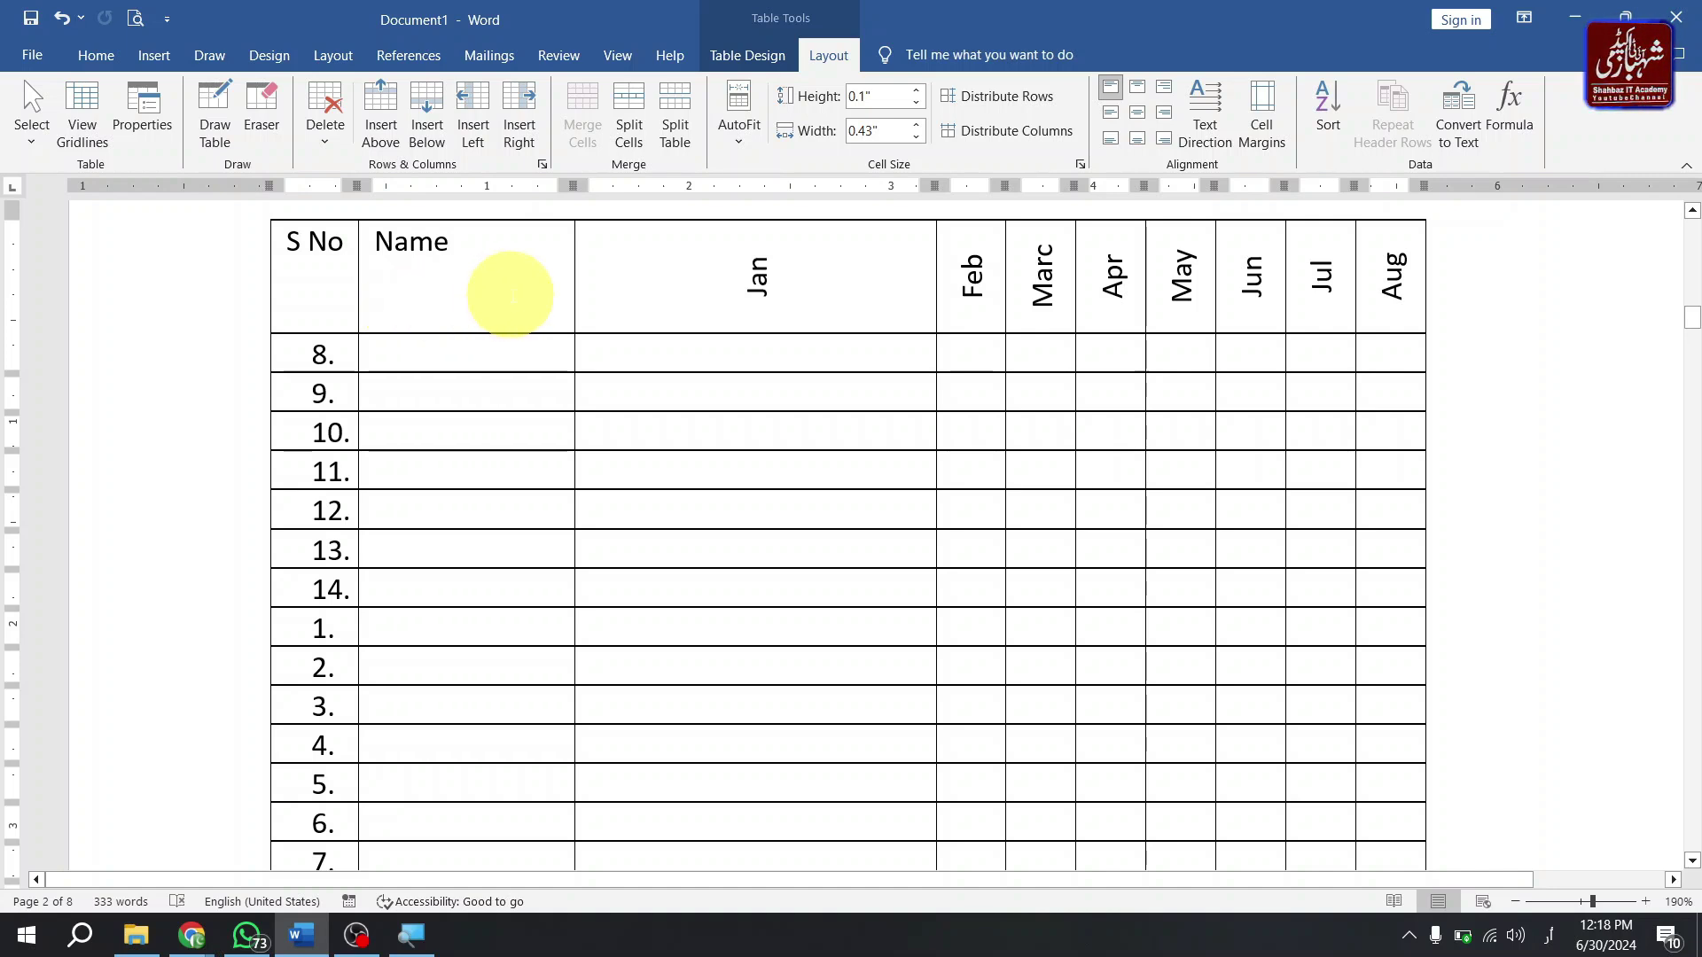
scroll(833, 358, "down", 15)
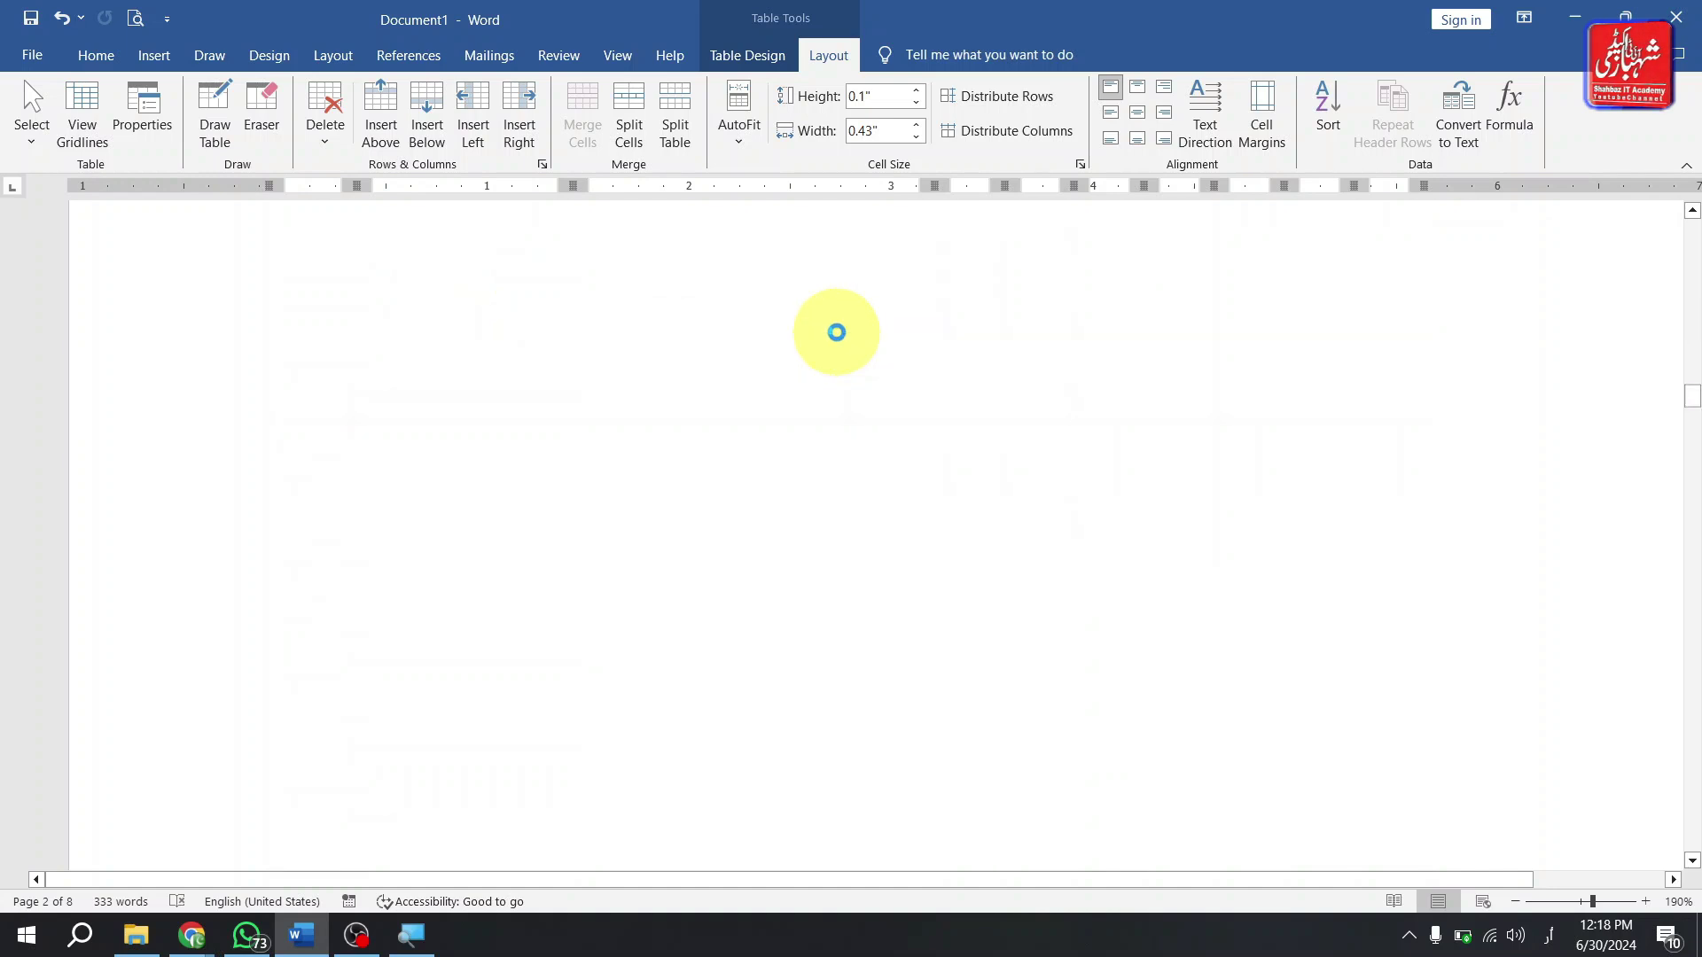
scroll(848, 363, "up", 15)
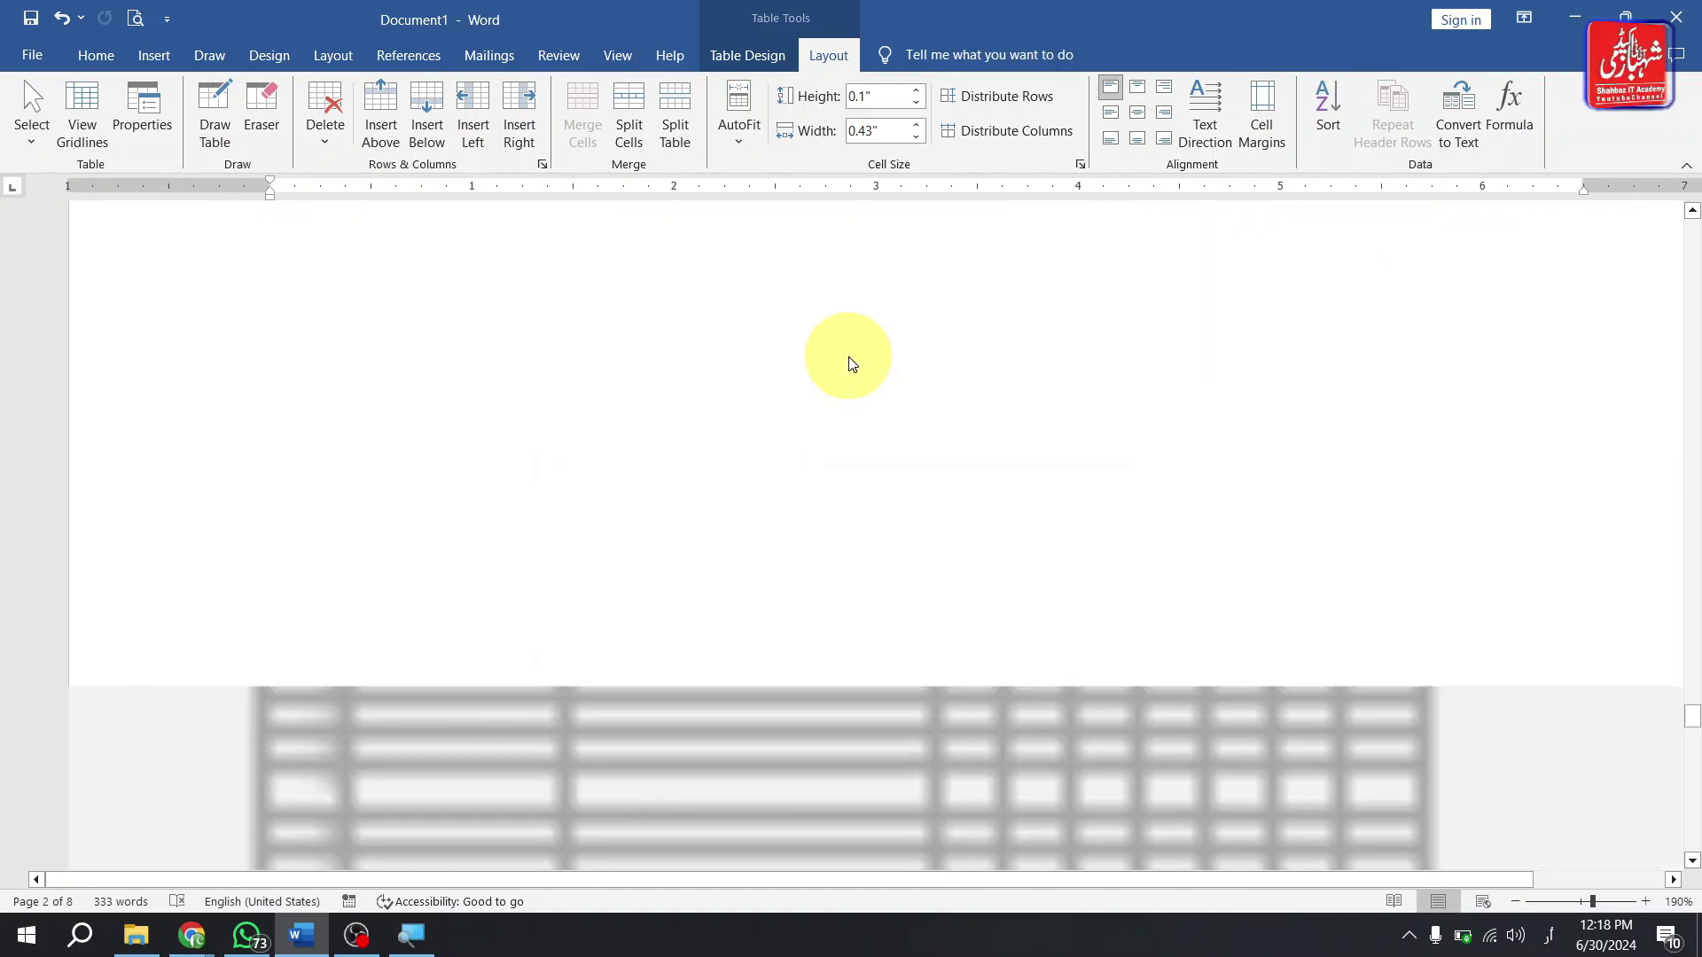
scroll(848, 362, "up", 5)
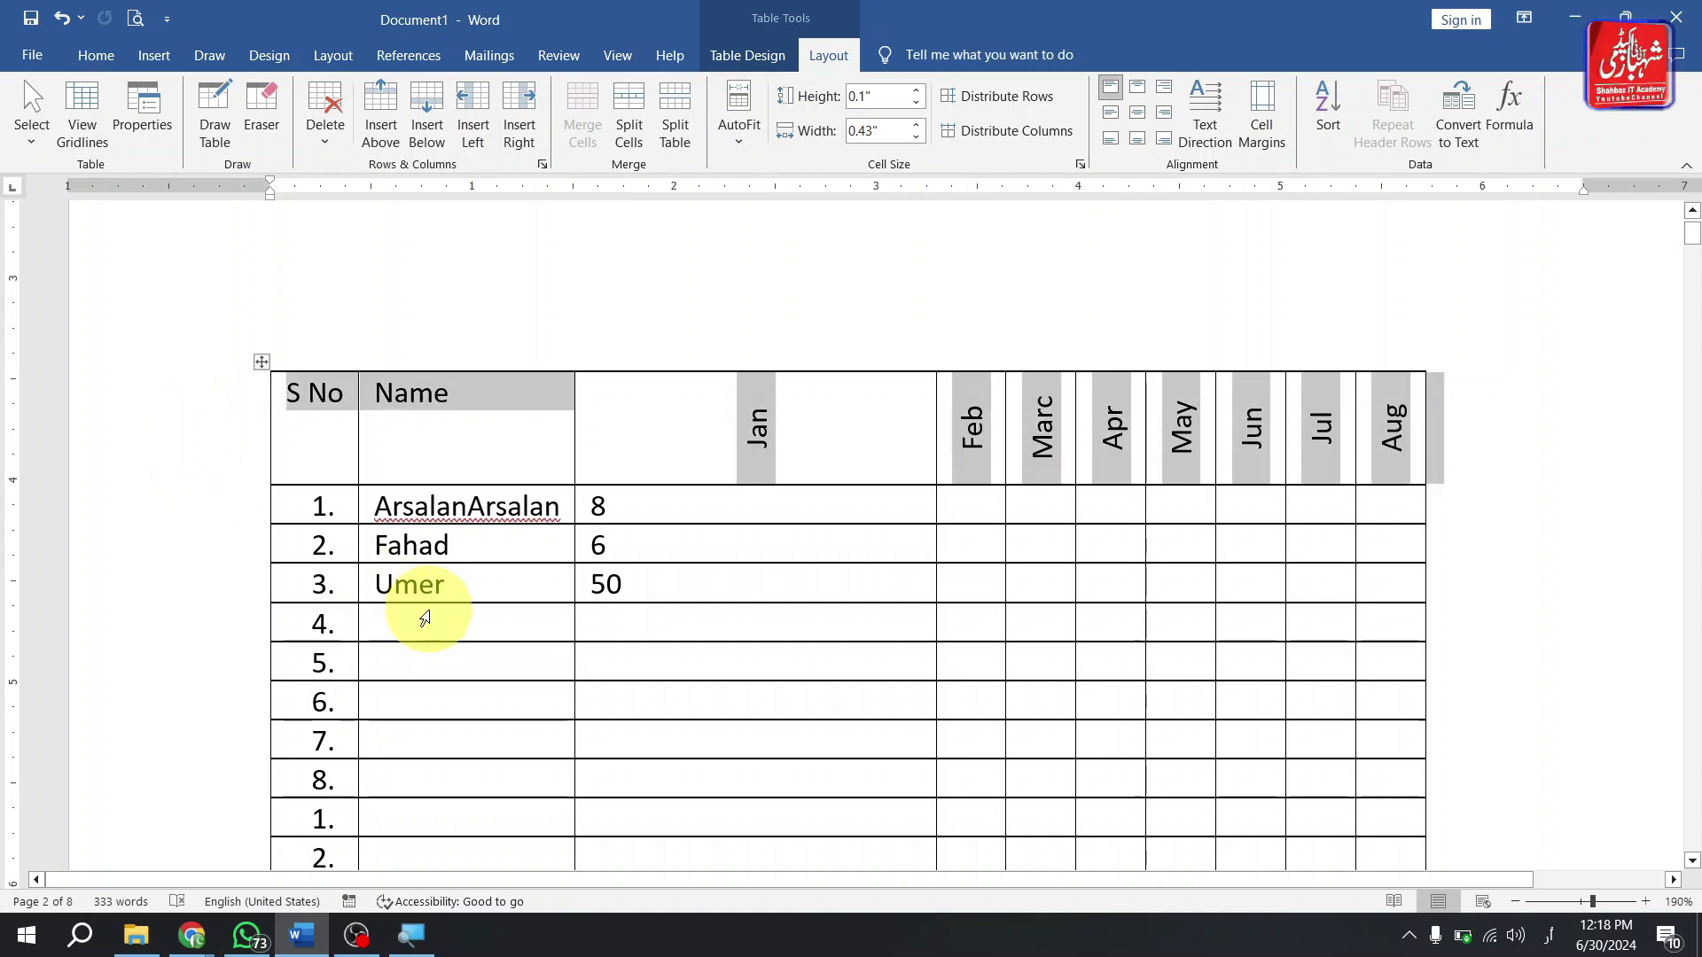
- Turn off Repeat Header Rows for the table's heading row and check the first rows of the following pages
scroll(425, 618, "down", 5)
scroll(475, 616, "up", 3)
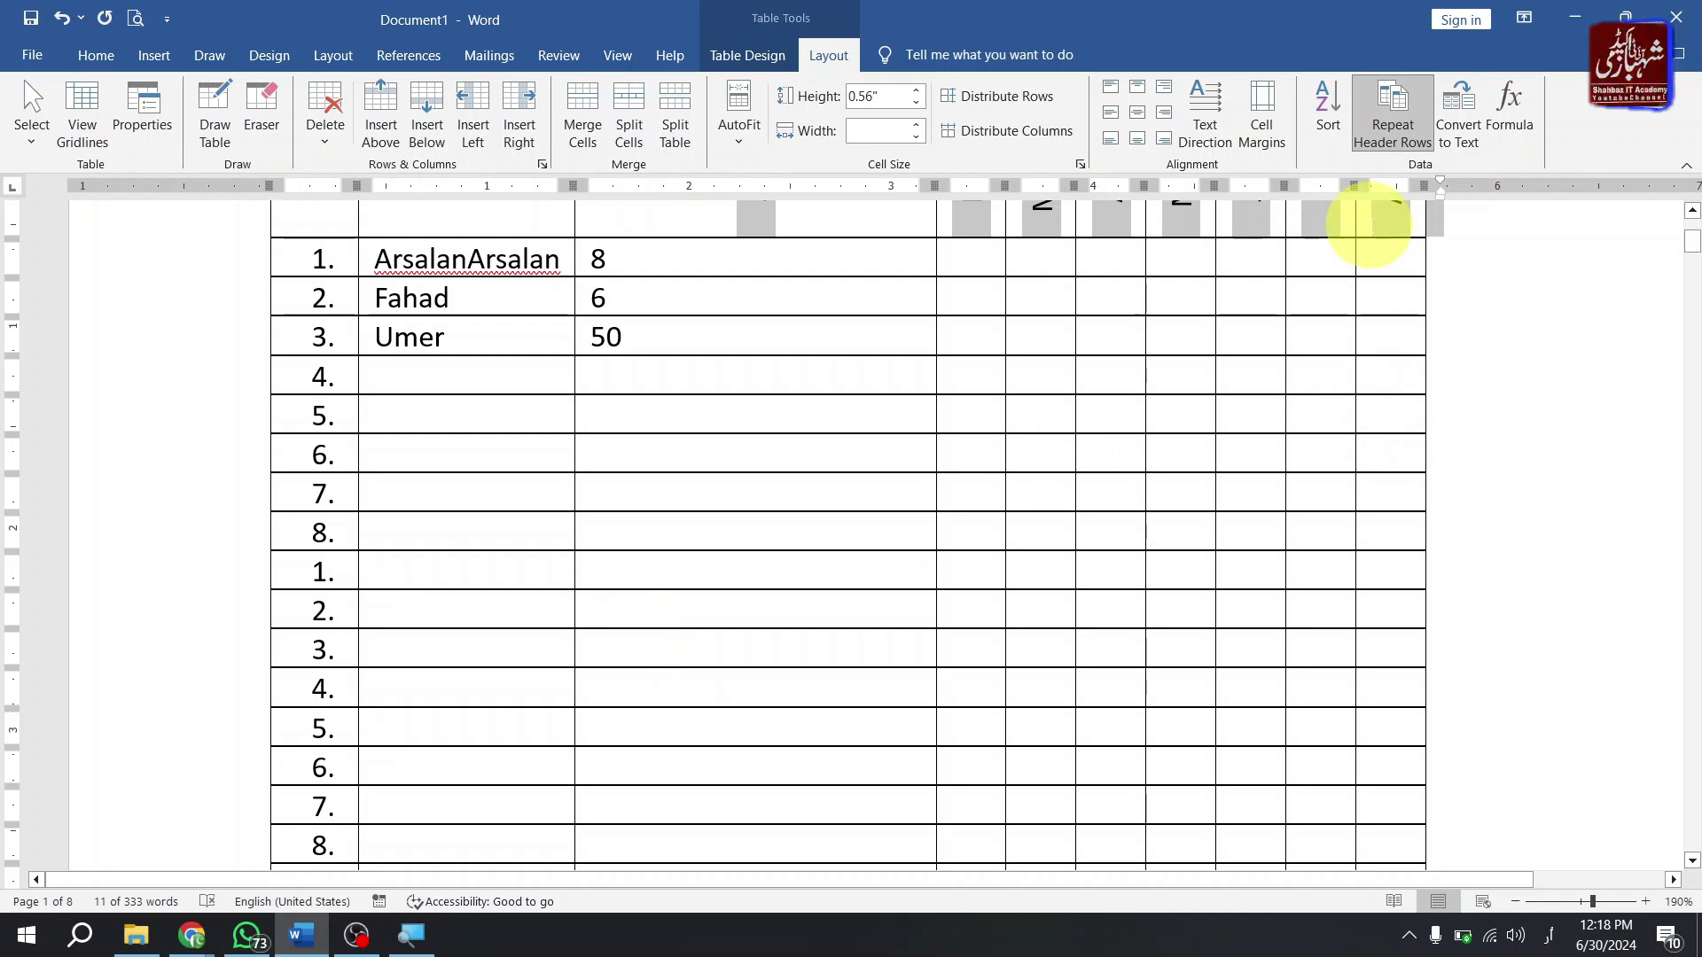
scroll(1368, 228, "up", 4)
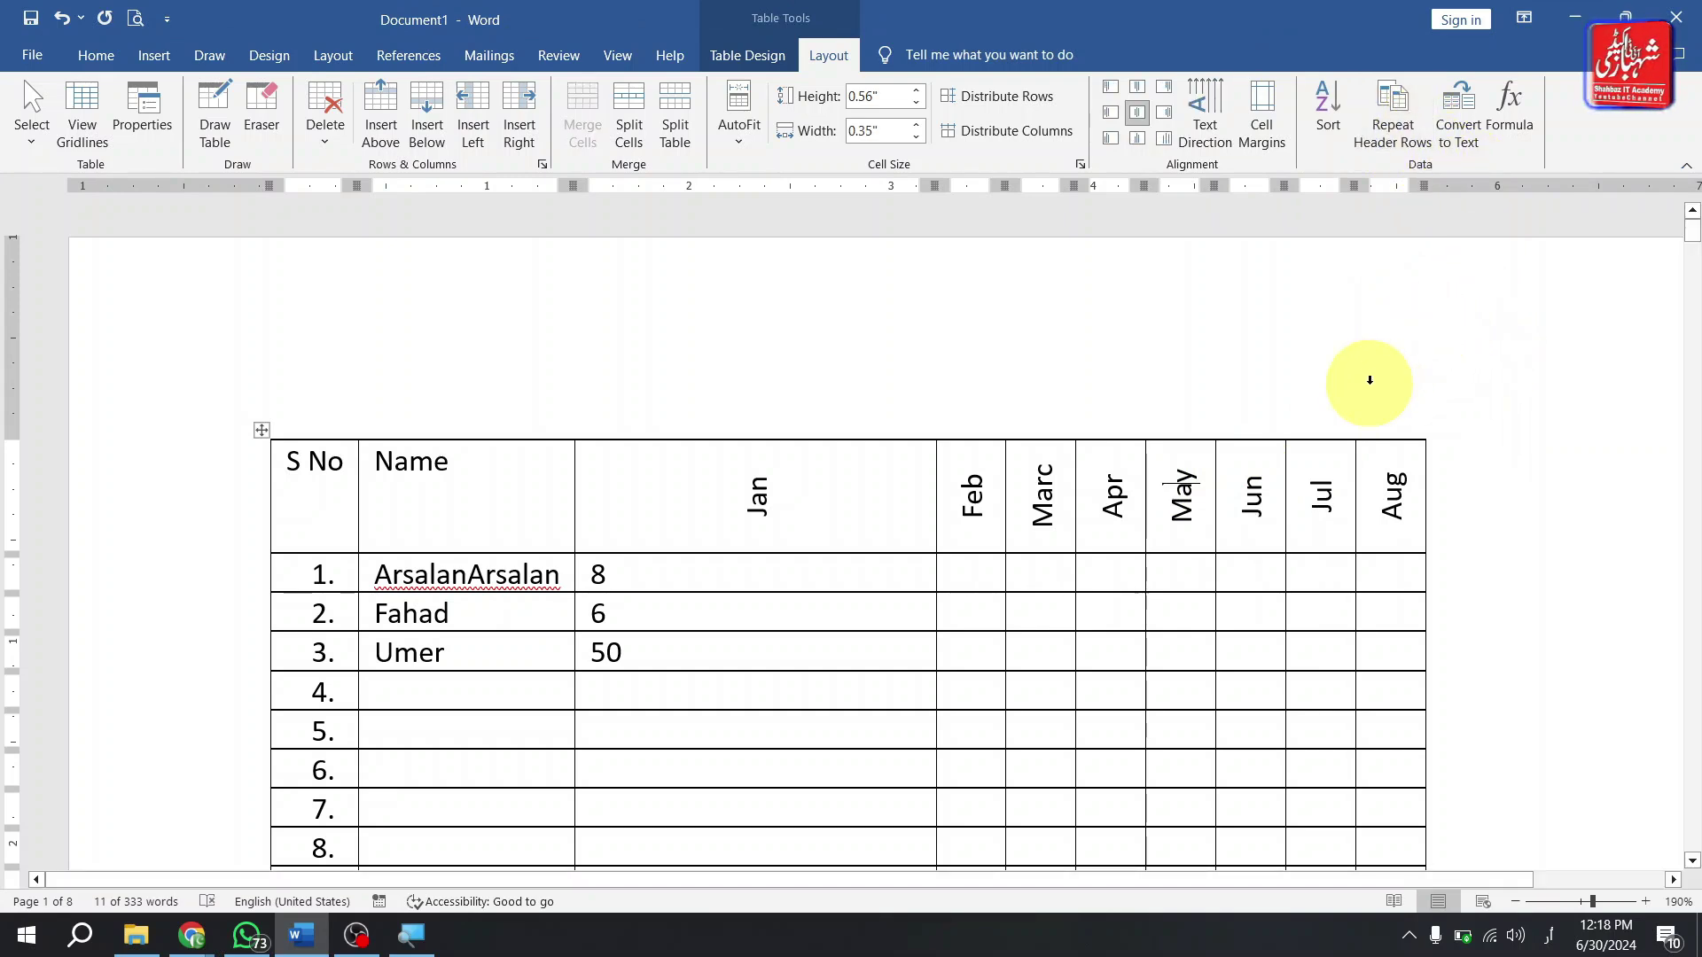
scroll(1370, 381, "down", 10)
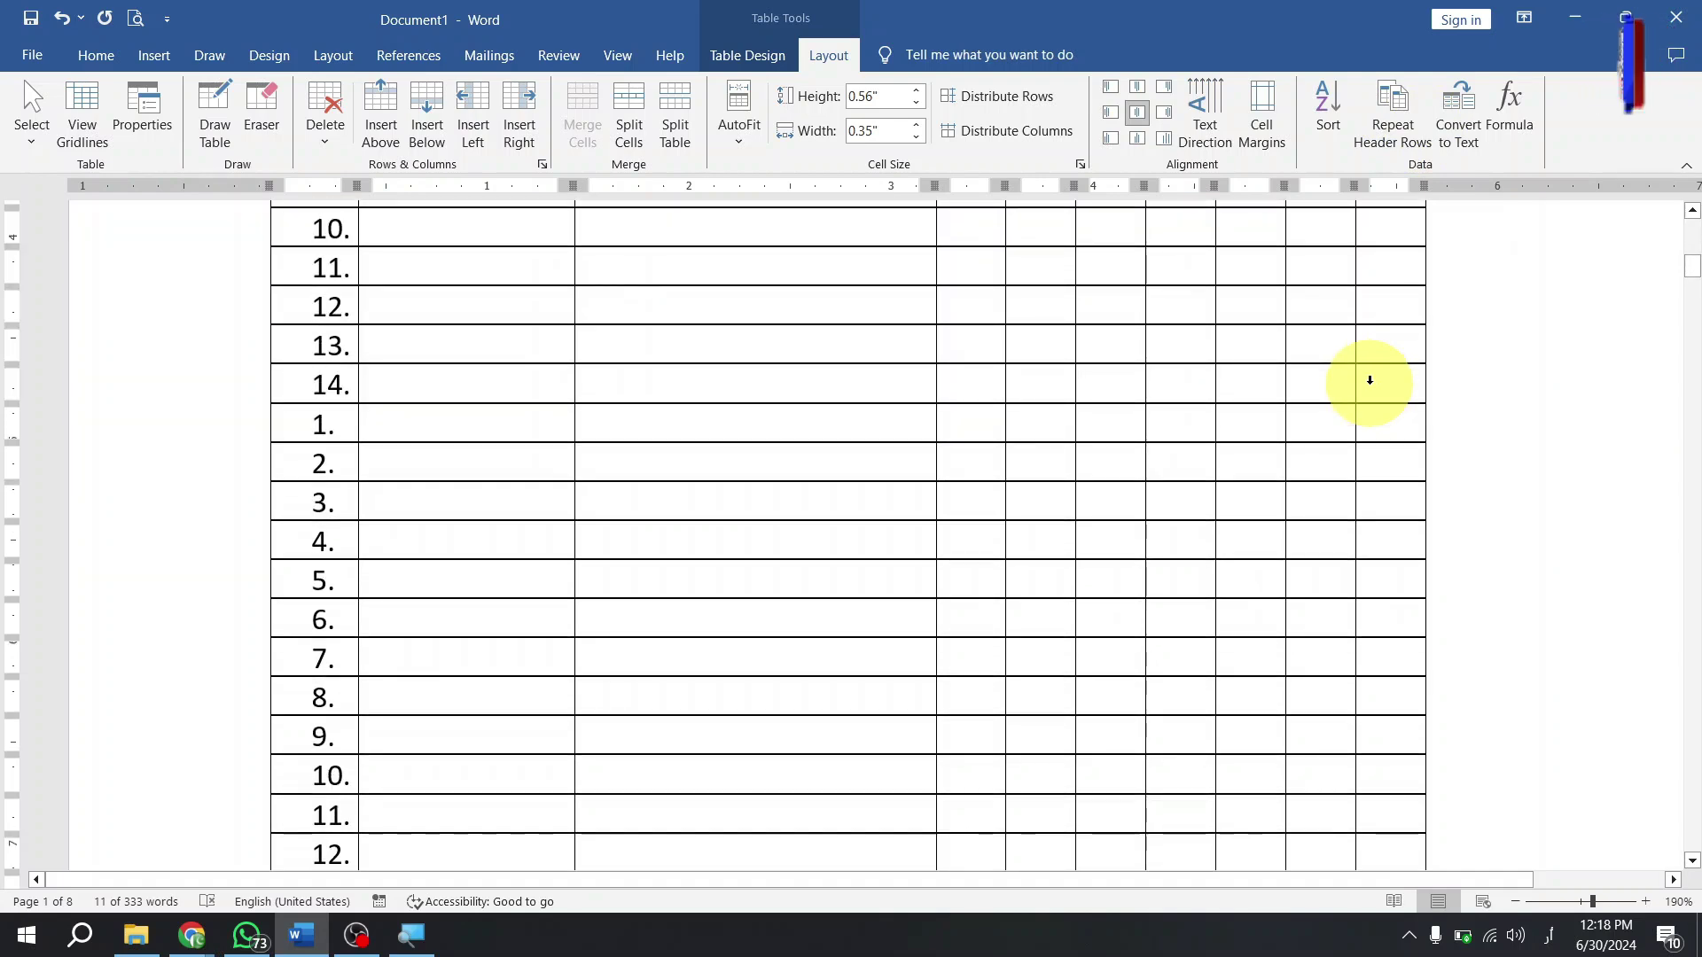
key("ctrl+Home")
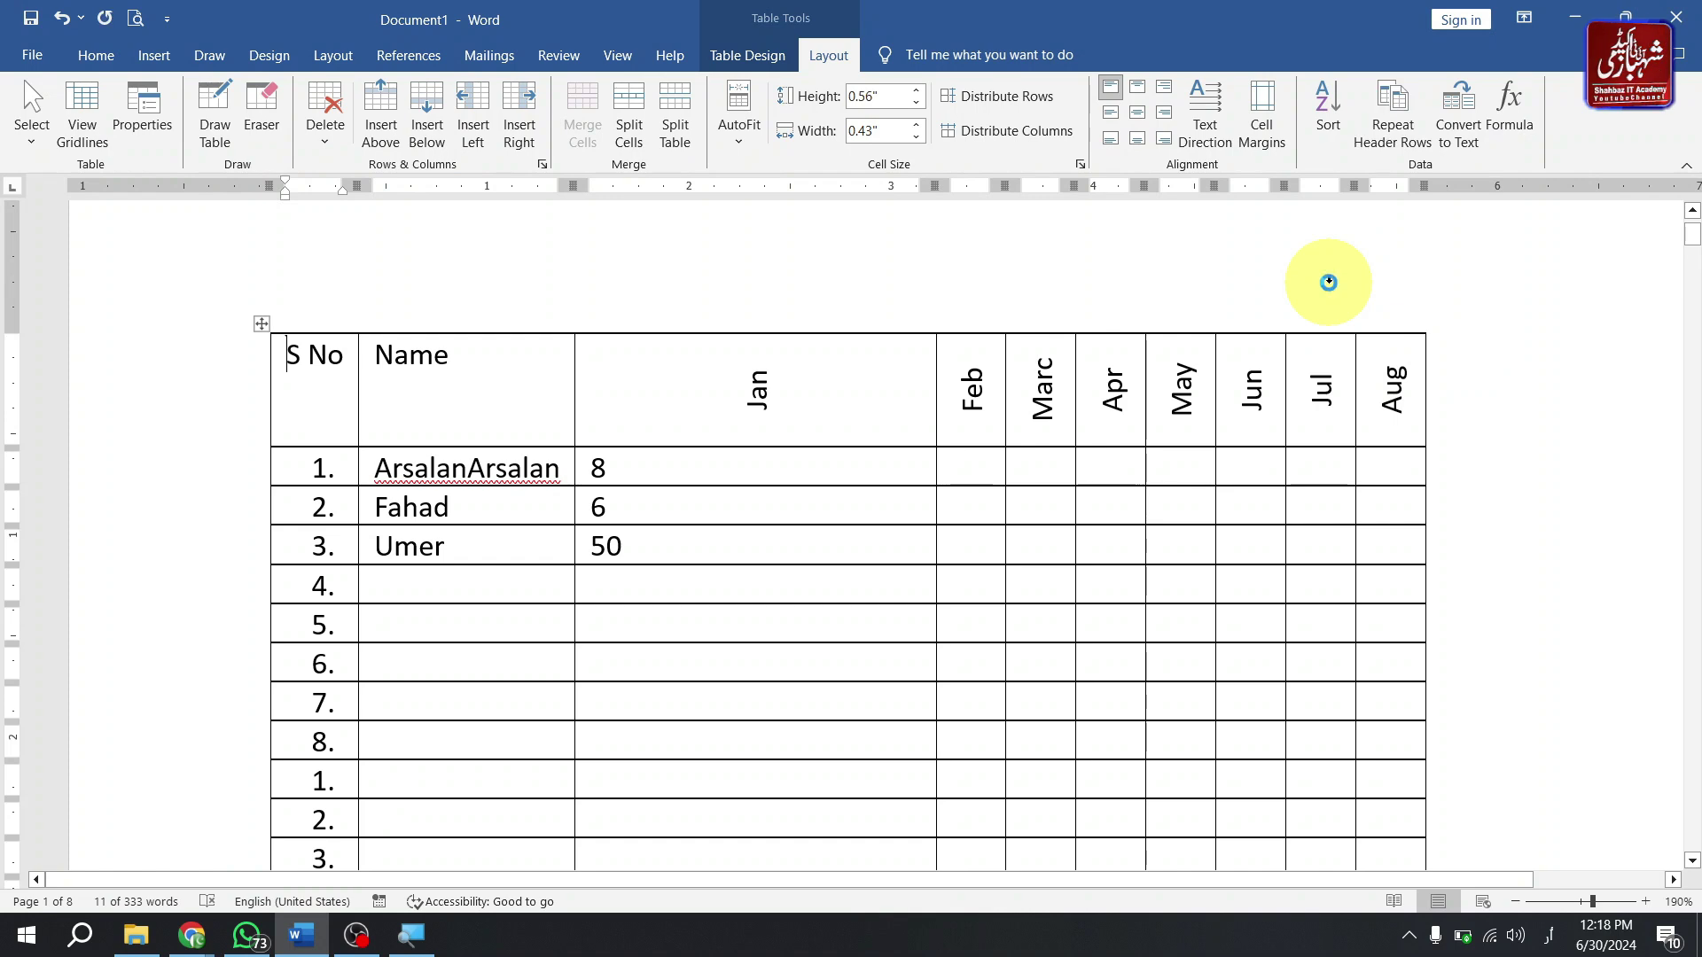
key("ctrl+End")
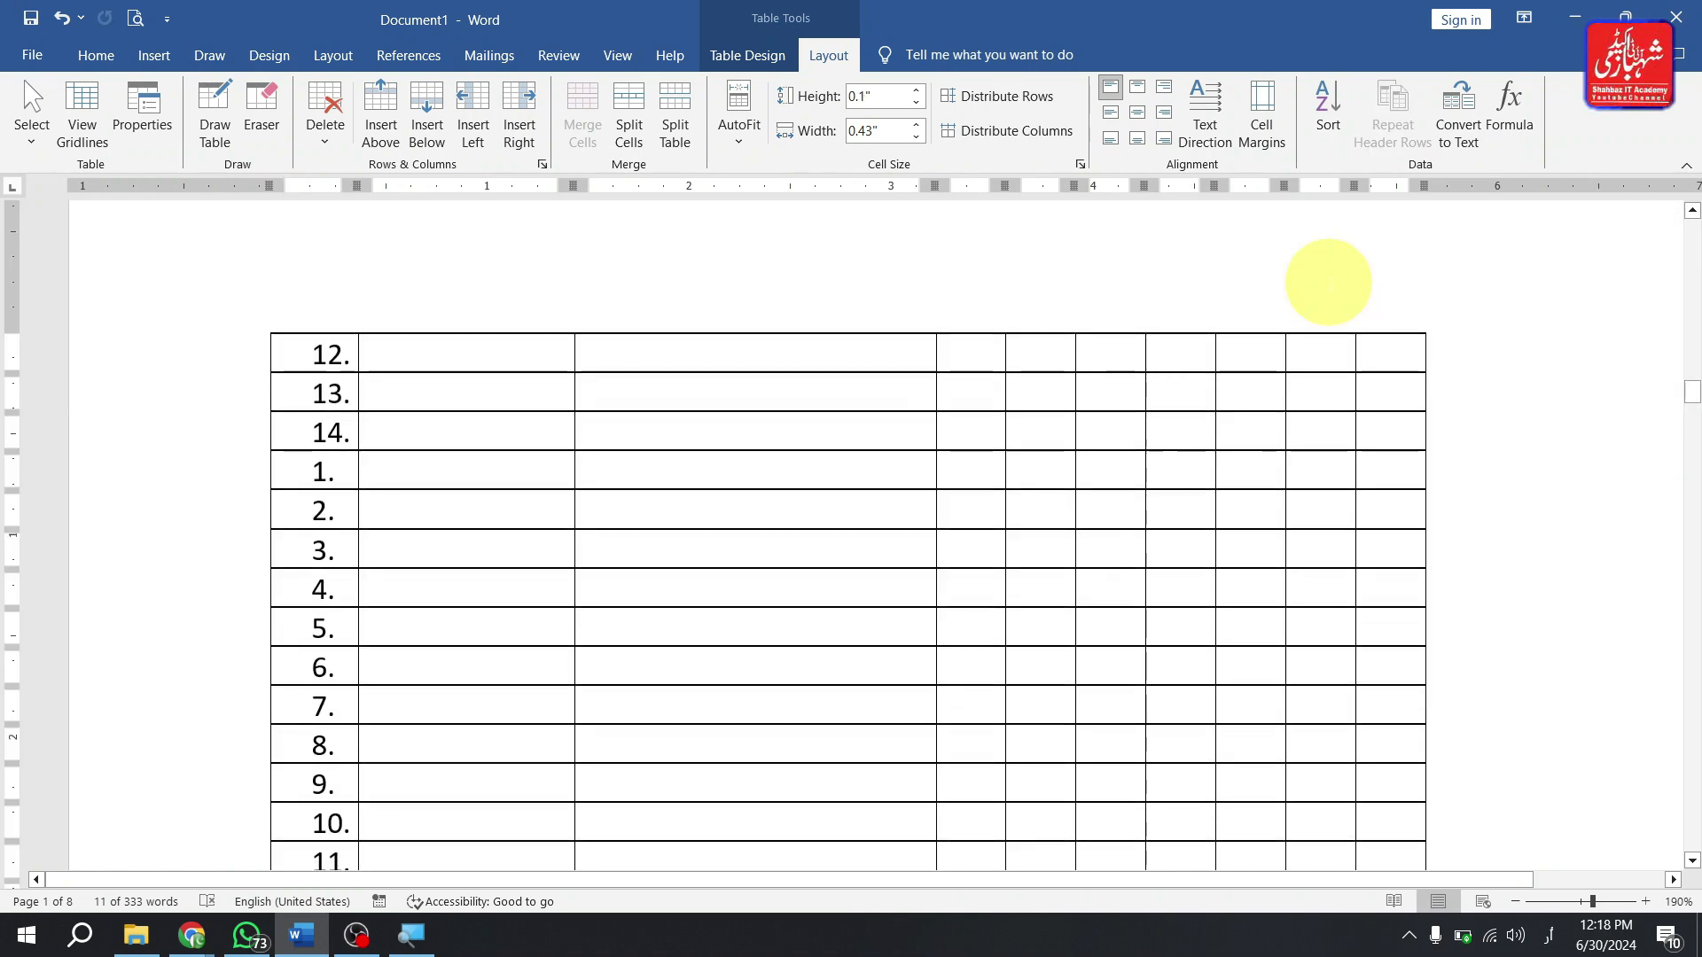
key("ctrl+Home")
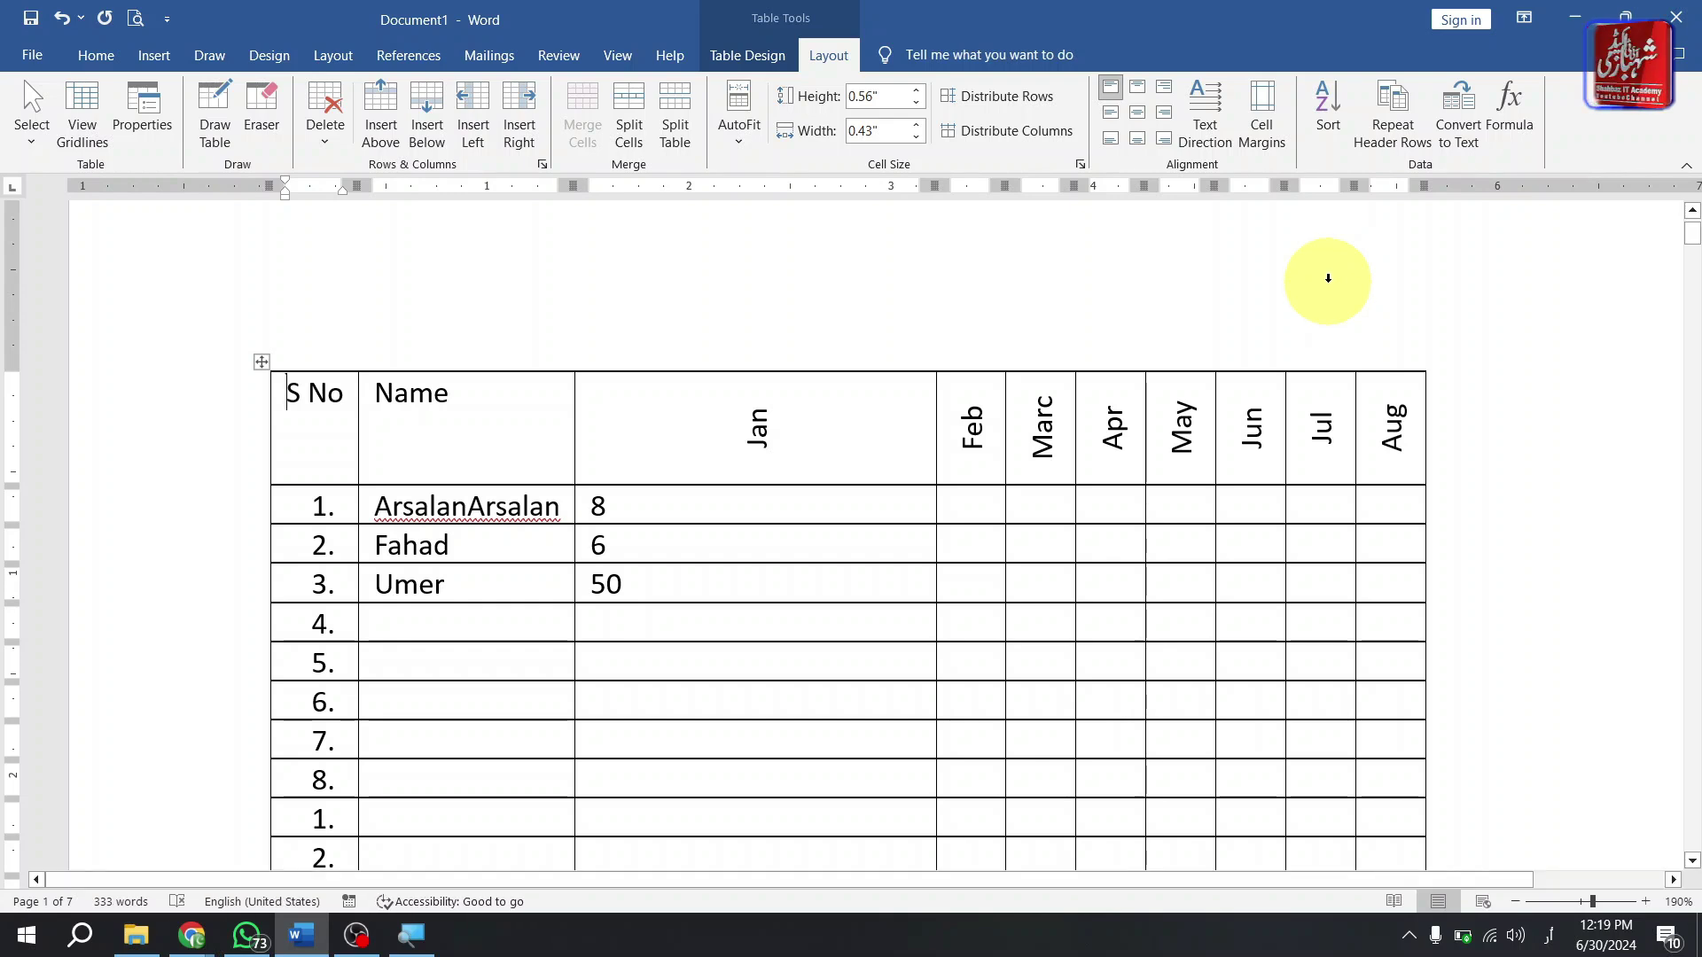
- Delete the entire table from the document and undo the deletion
key("ctrl+a")
key("BackSpace")
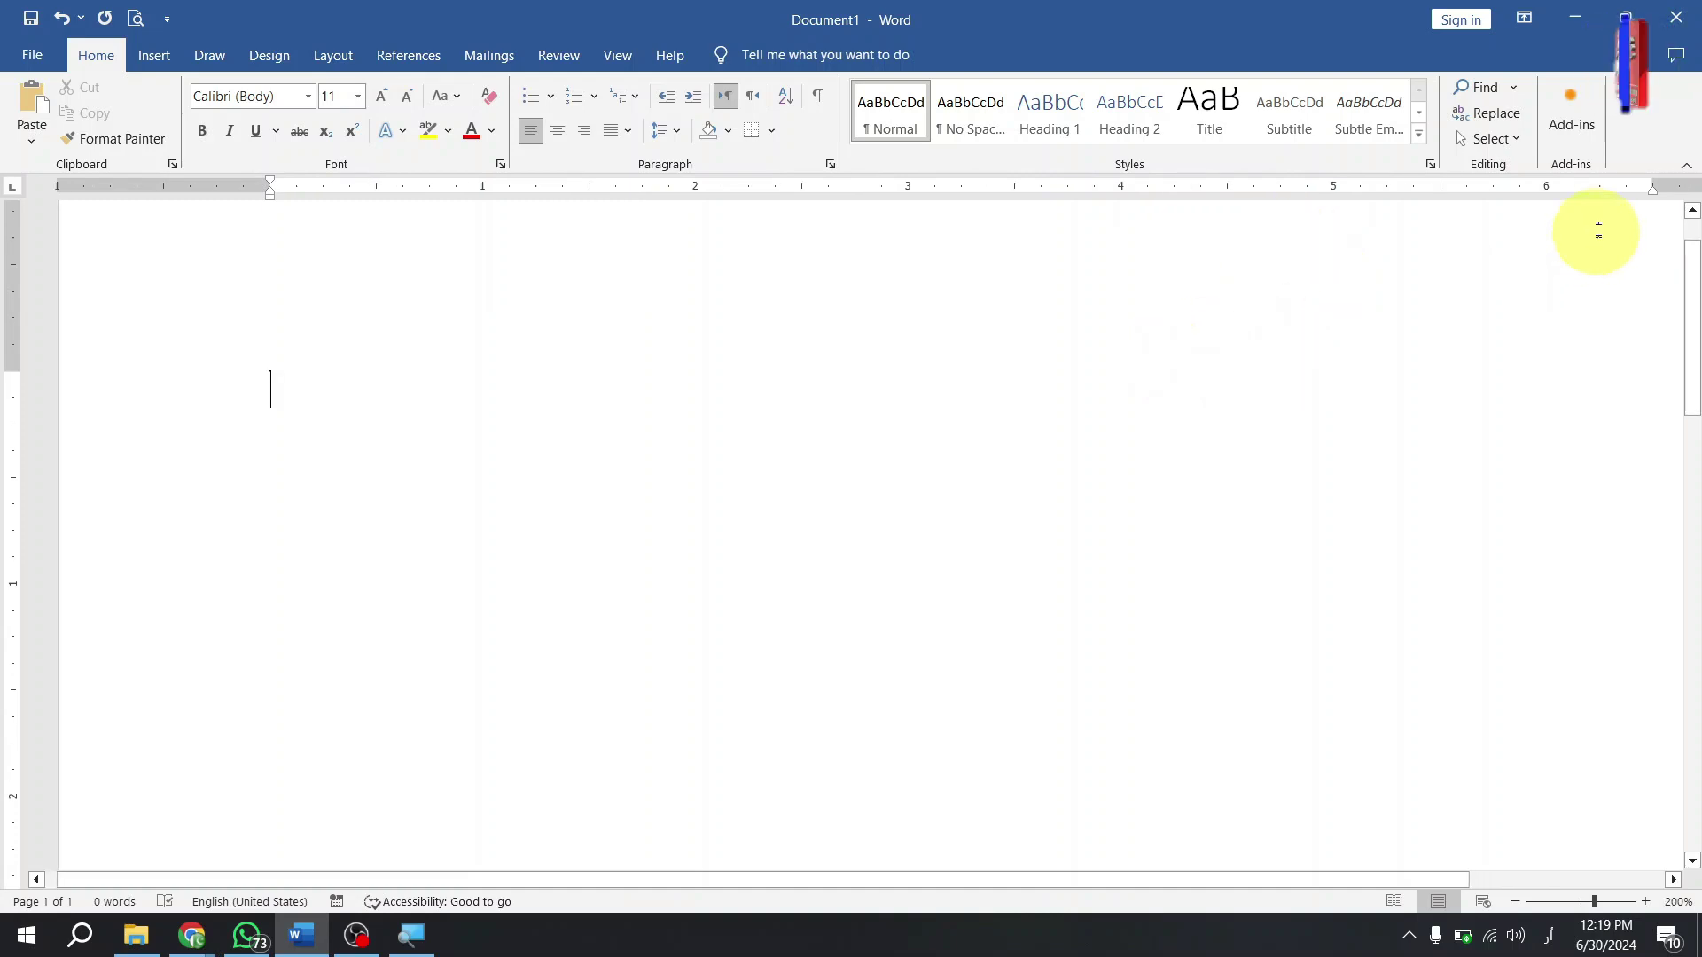
scroll(1520, 193, "up", 1)
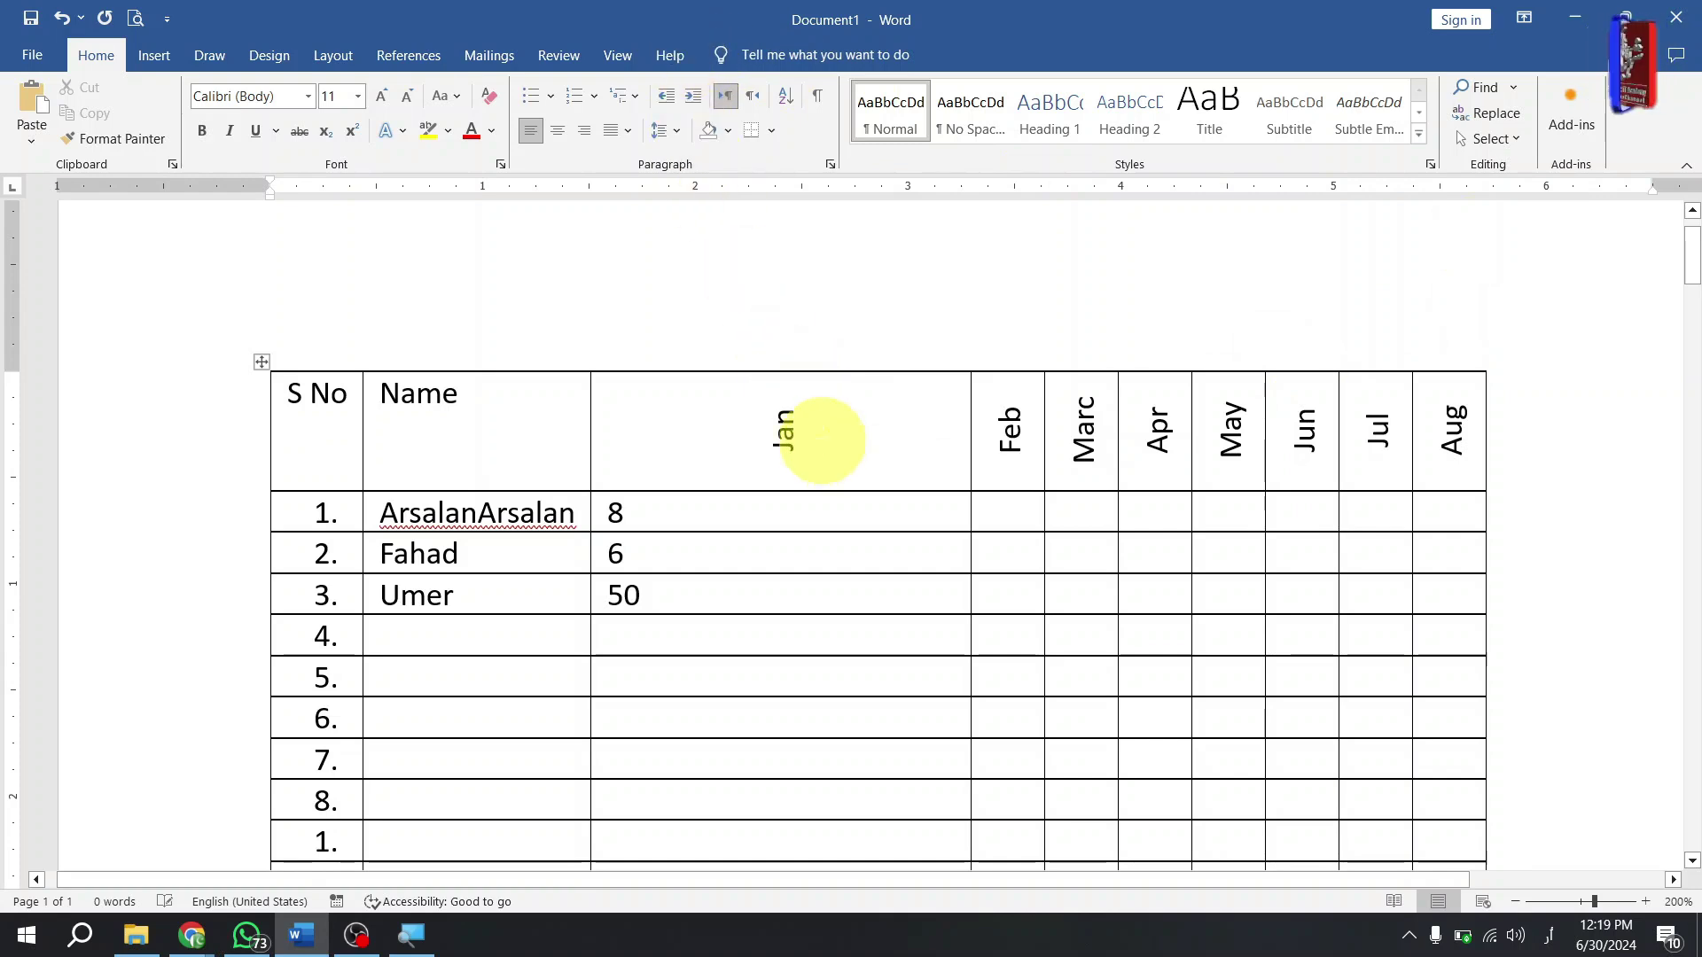
key("ctrl+z")
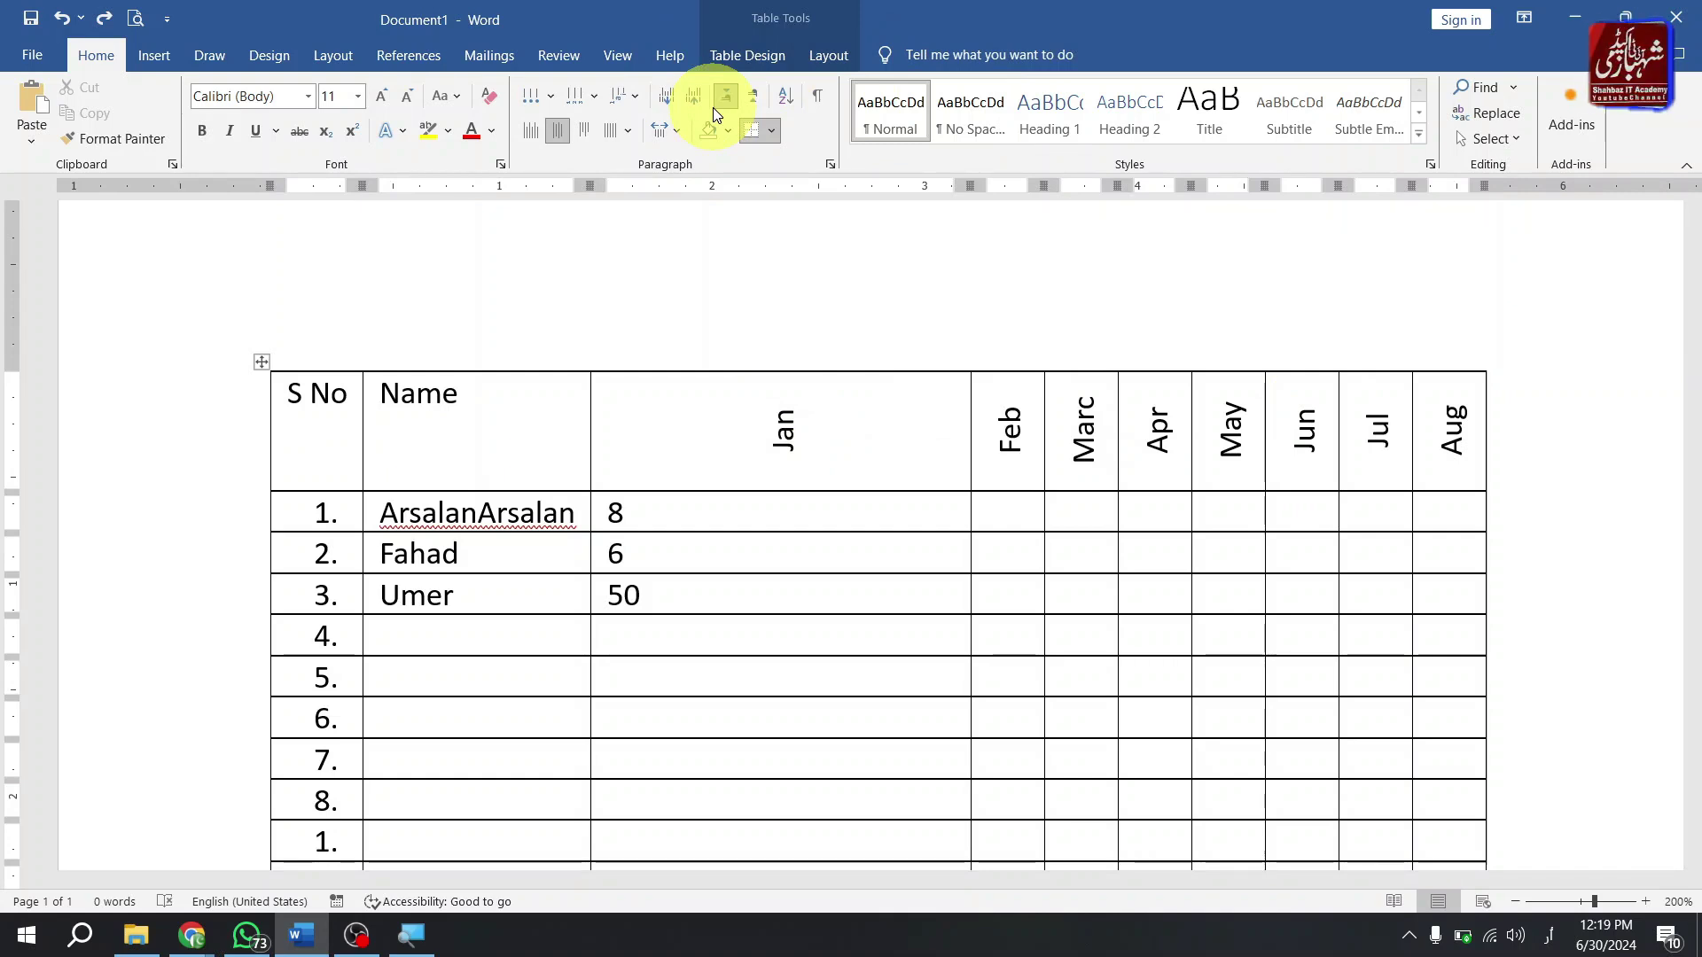
- Delete all table rows from number 4 to the end of the document and return to the table's start
left_click(827, 57)
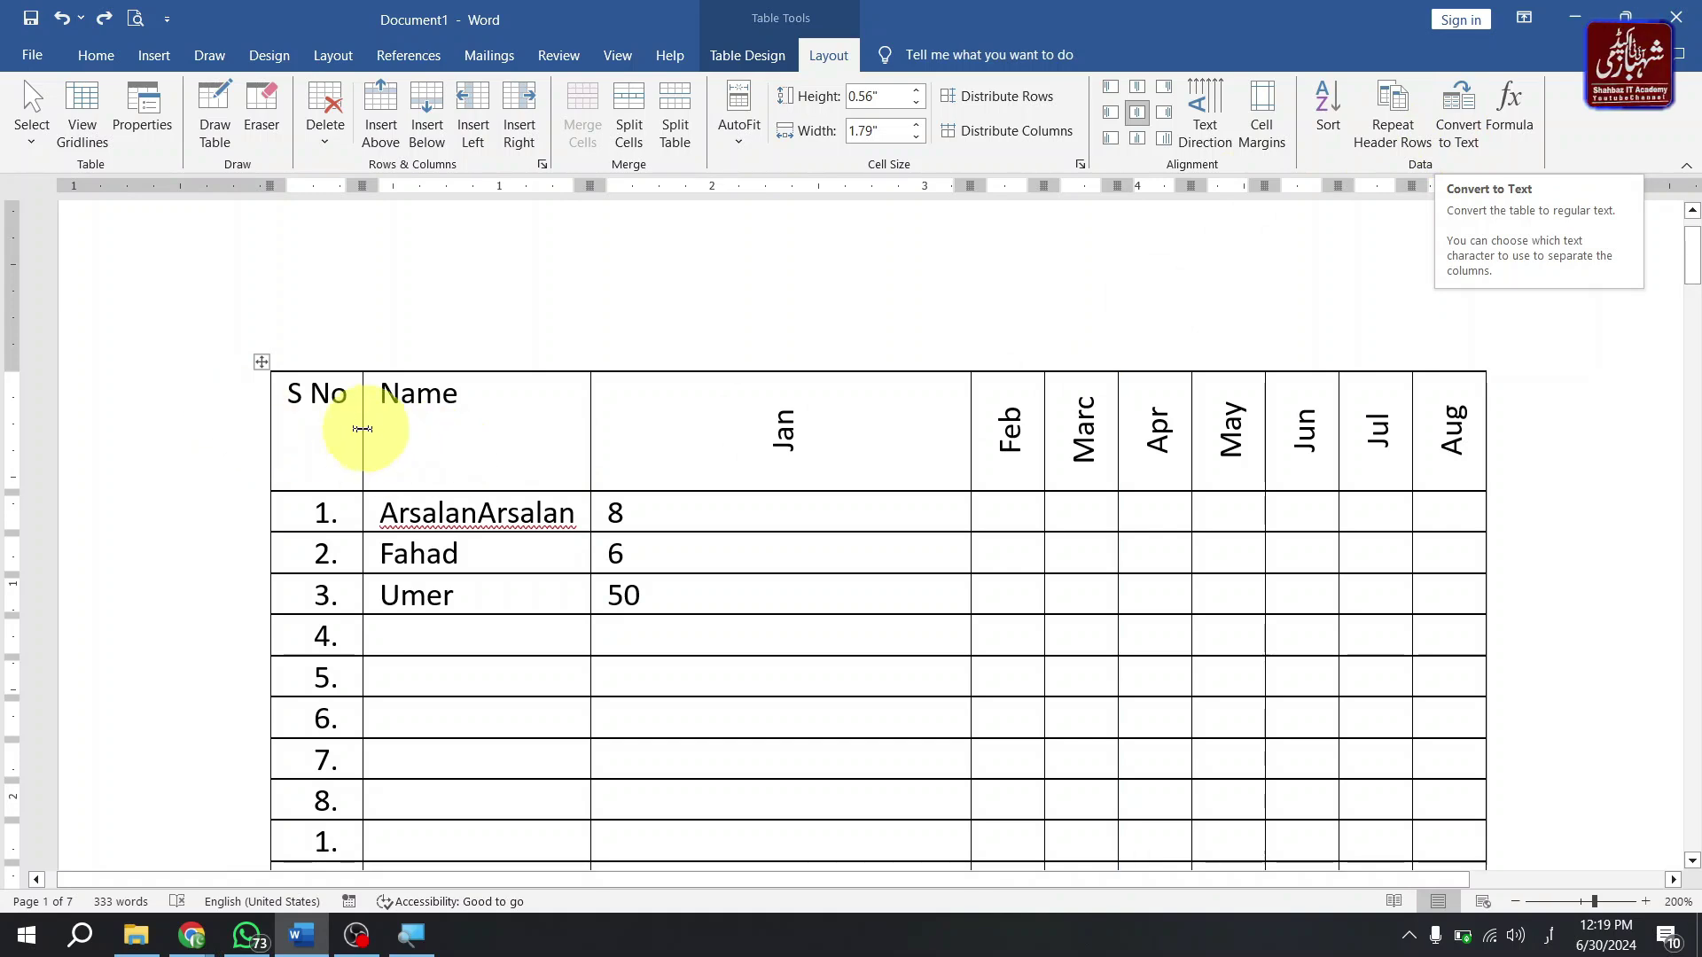
left_click_drag(361, 425, 335, 429)
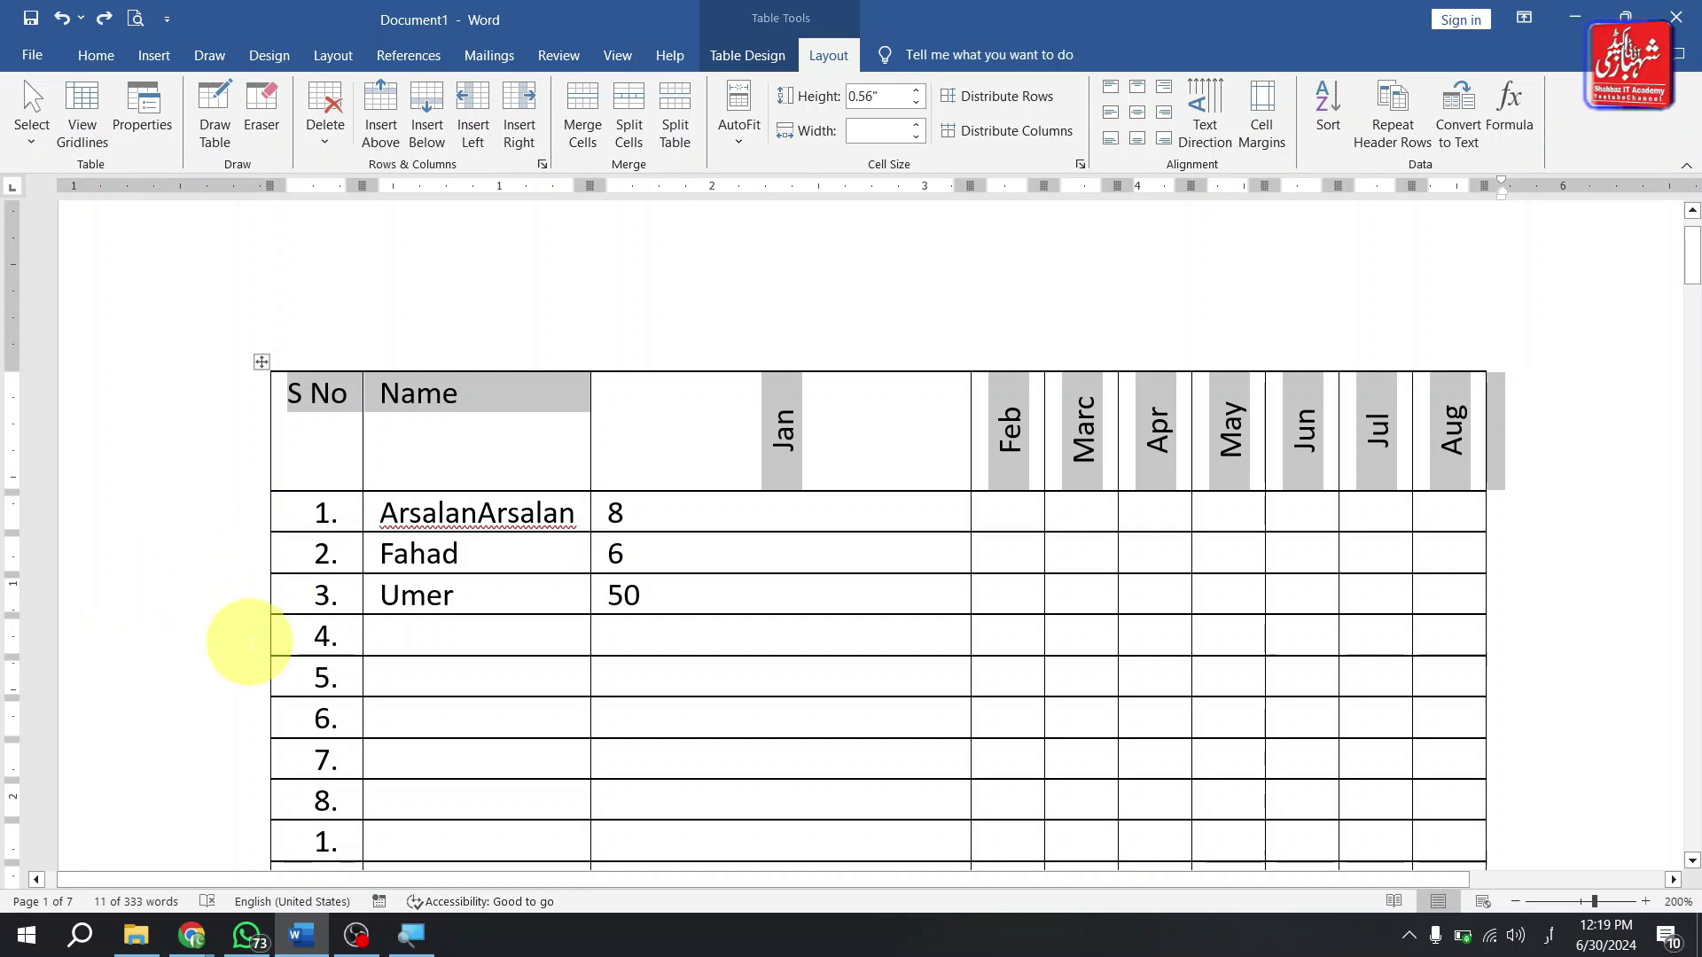
left_click(247, 641)
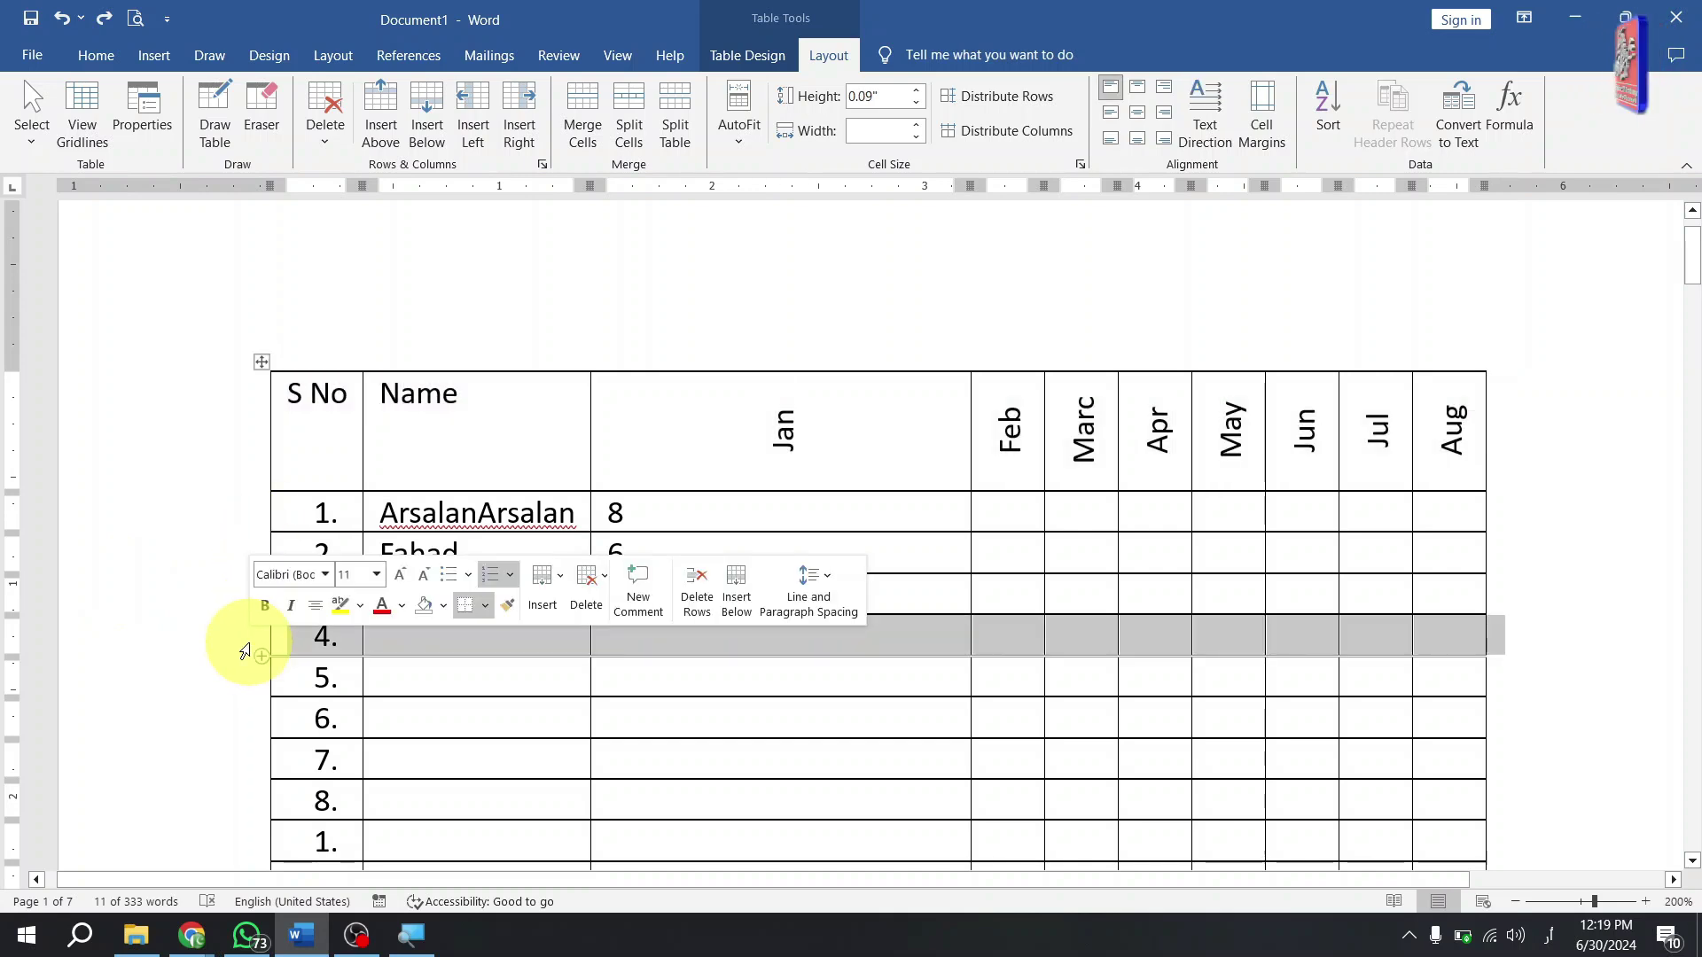
key("ctrl+shift+End")
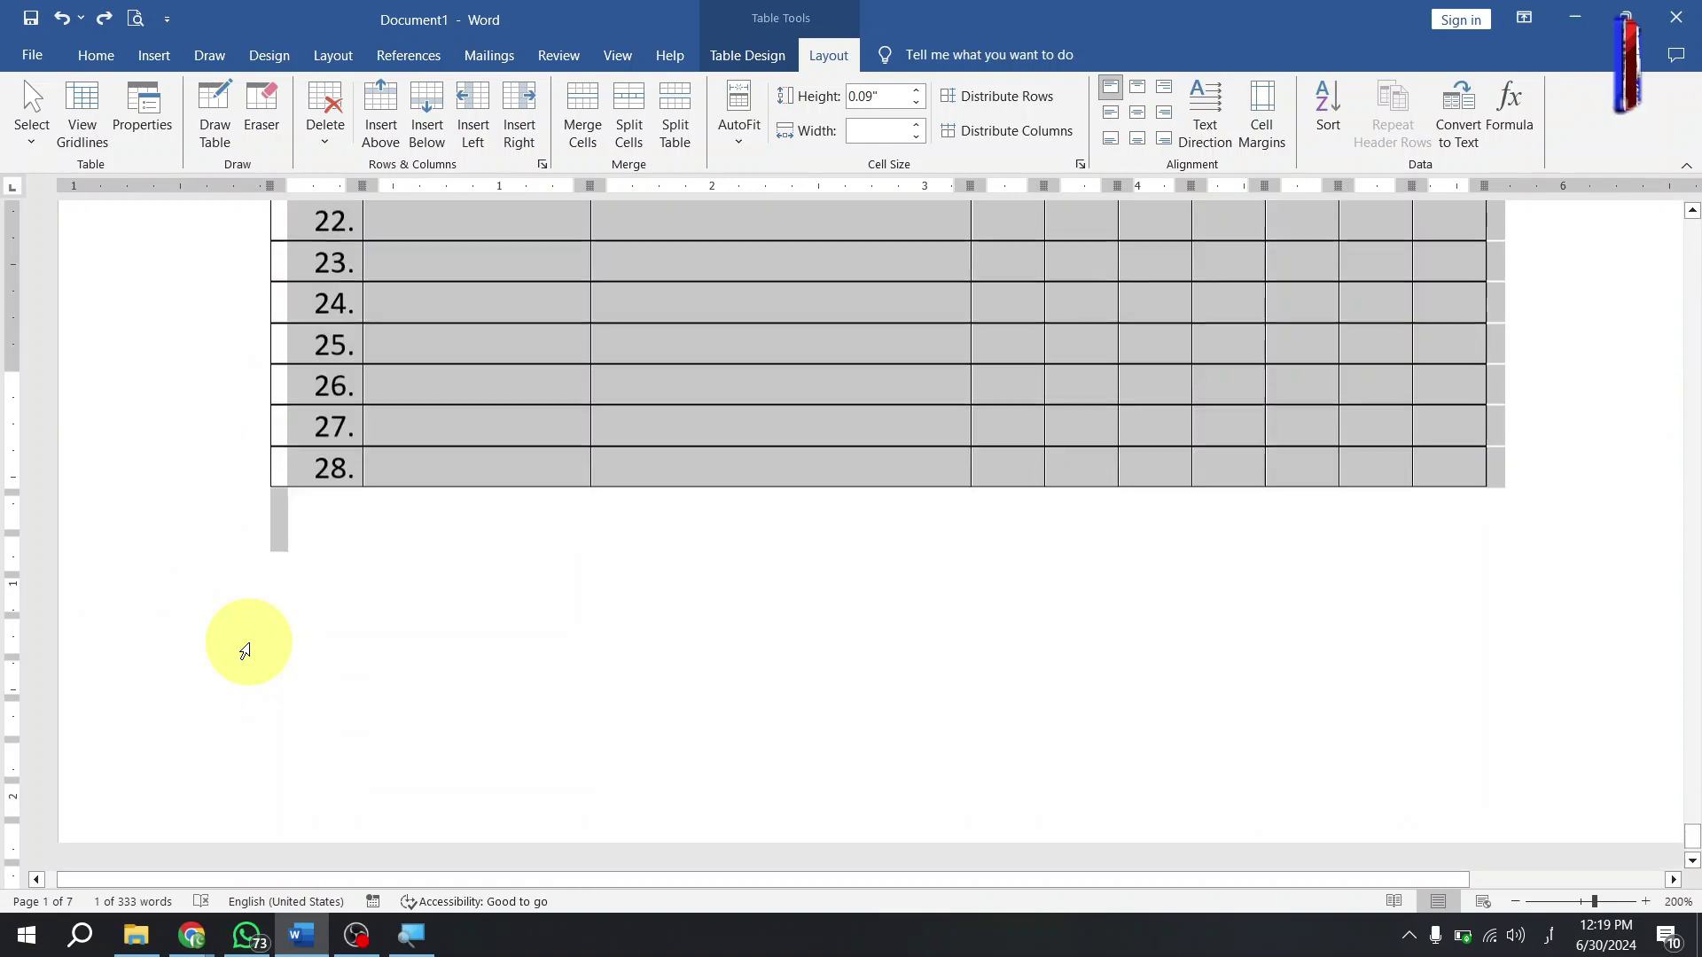
key("Delete")
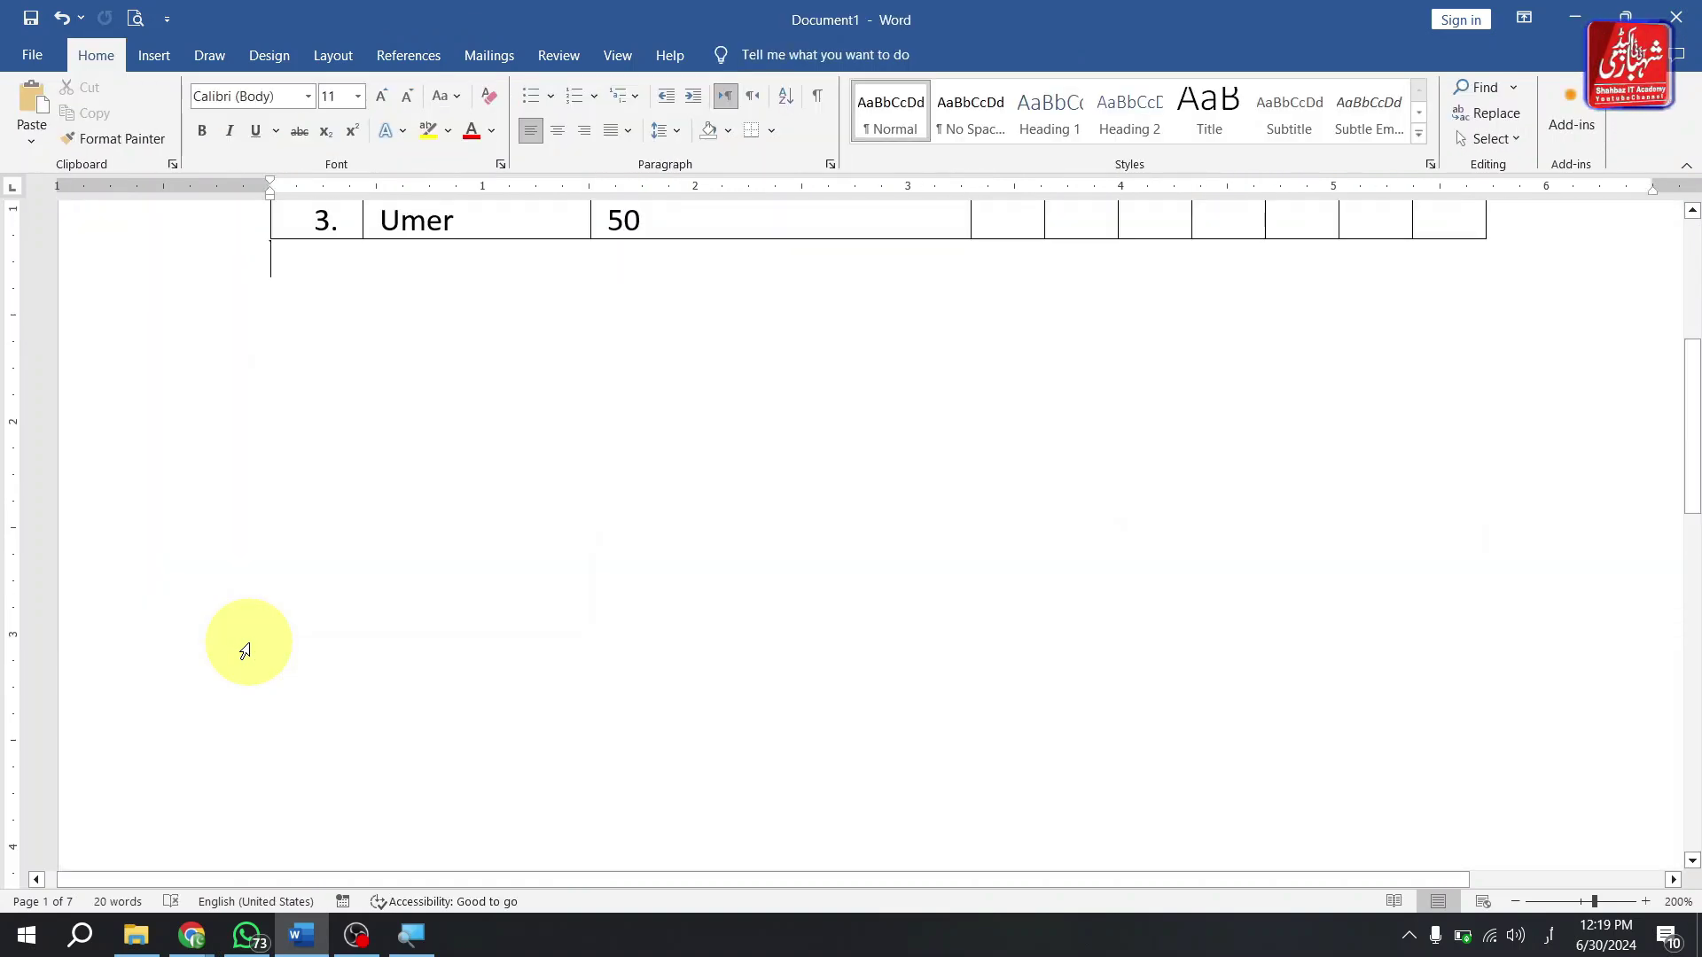
key("ctrl+Home")
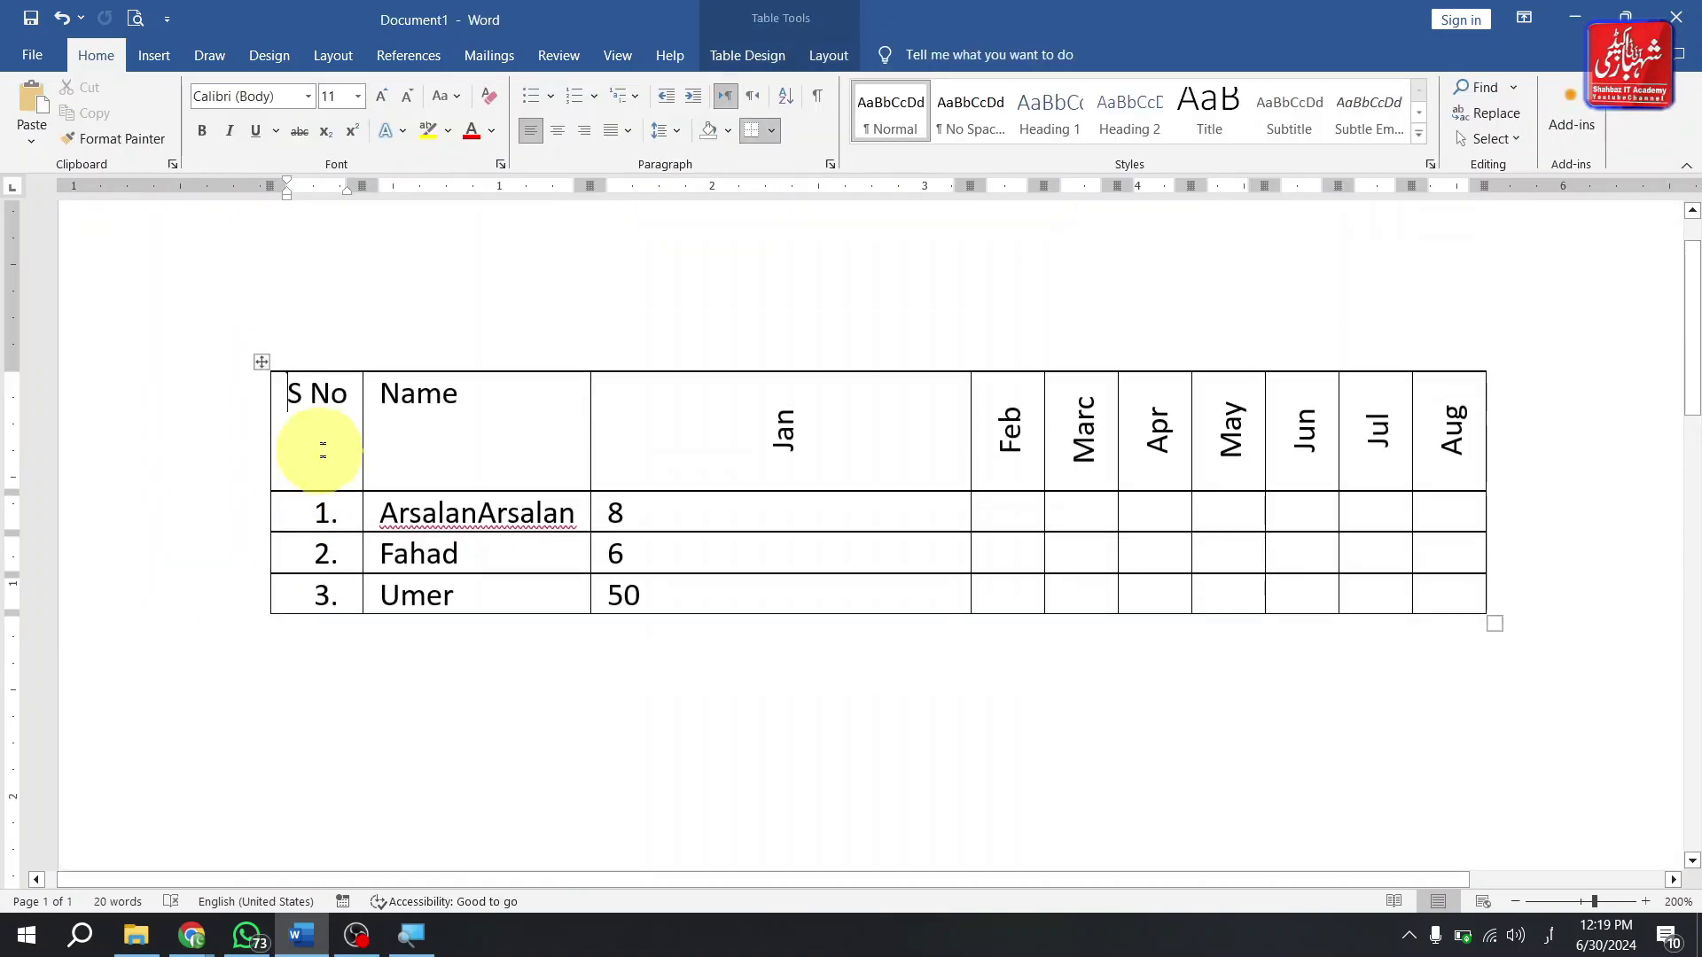
- Try the separator options for converting the table's heading row to text, and convert it with paragraph marks
left_click_drag(331, 437, 1476, 443)
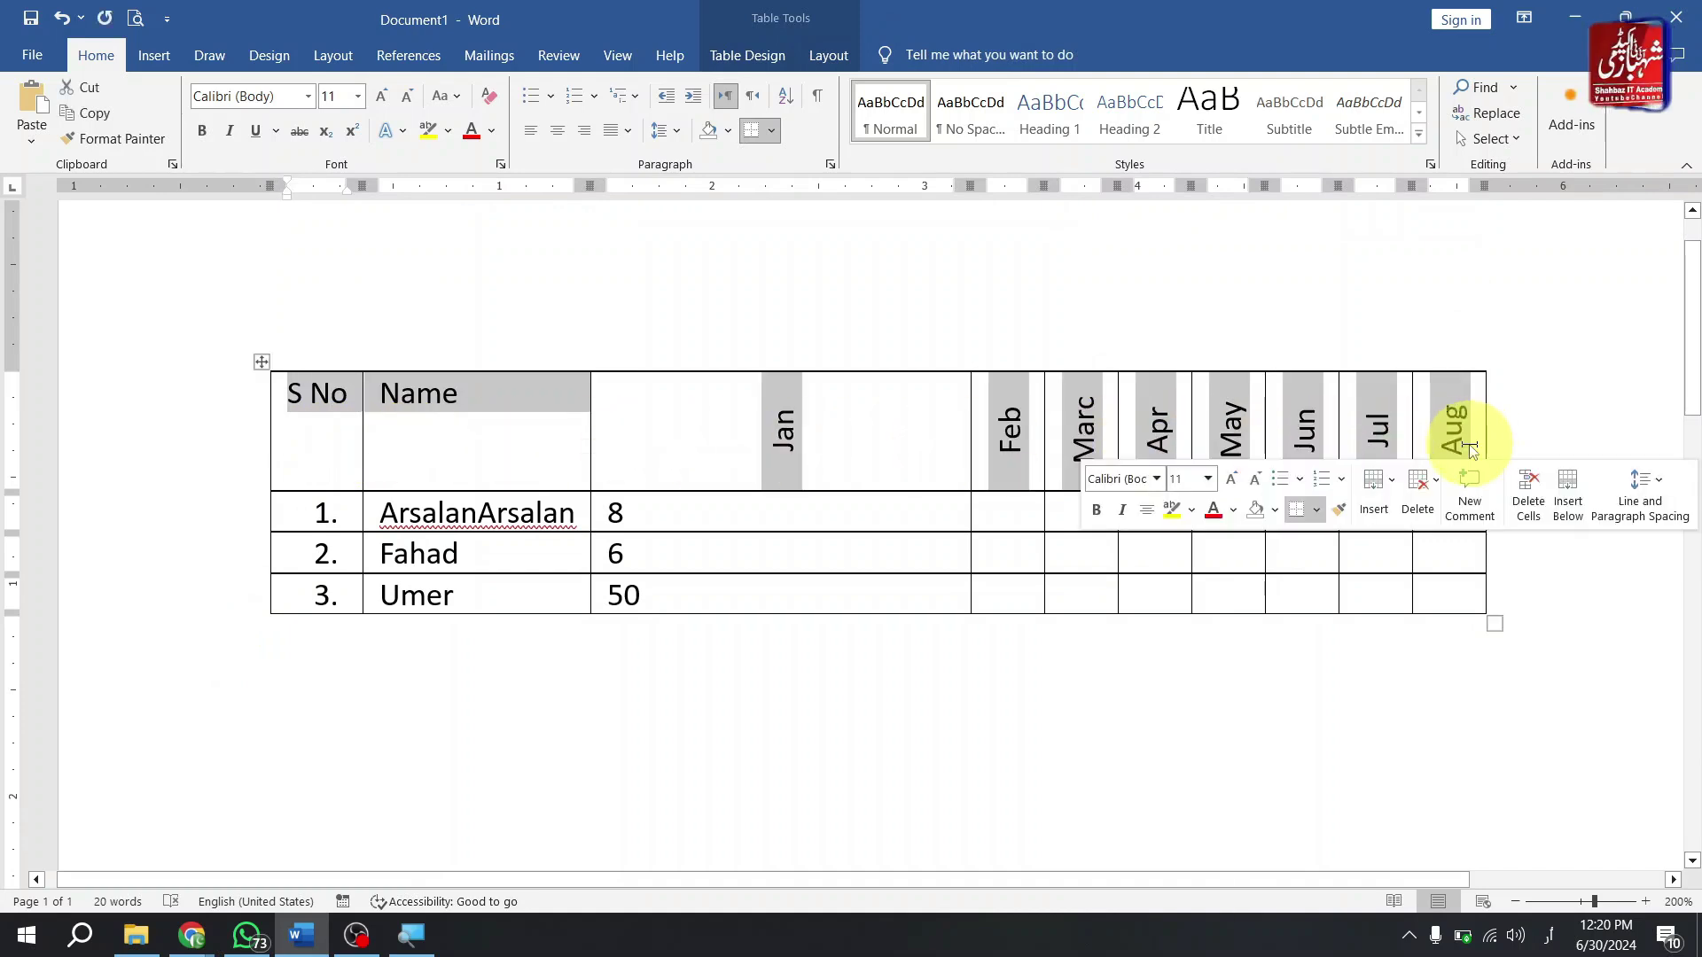
left_click(836, 63)
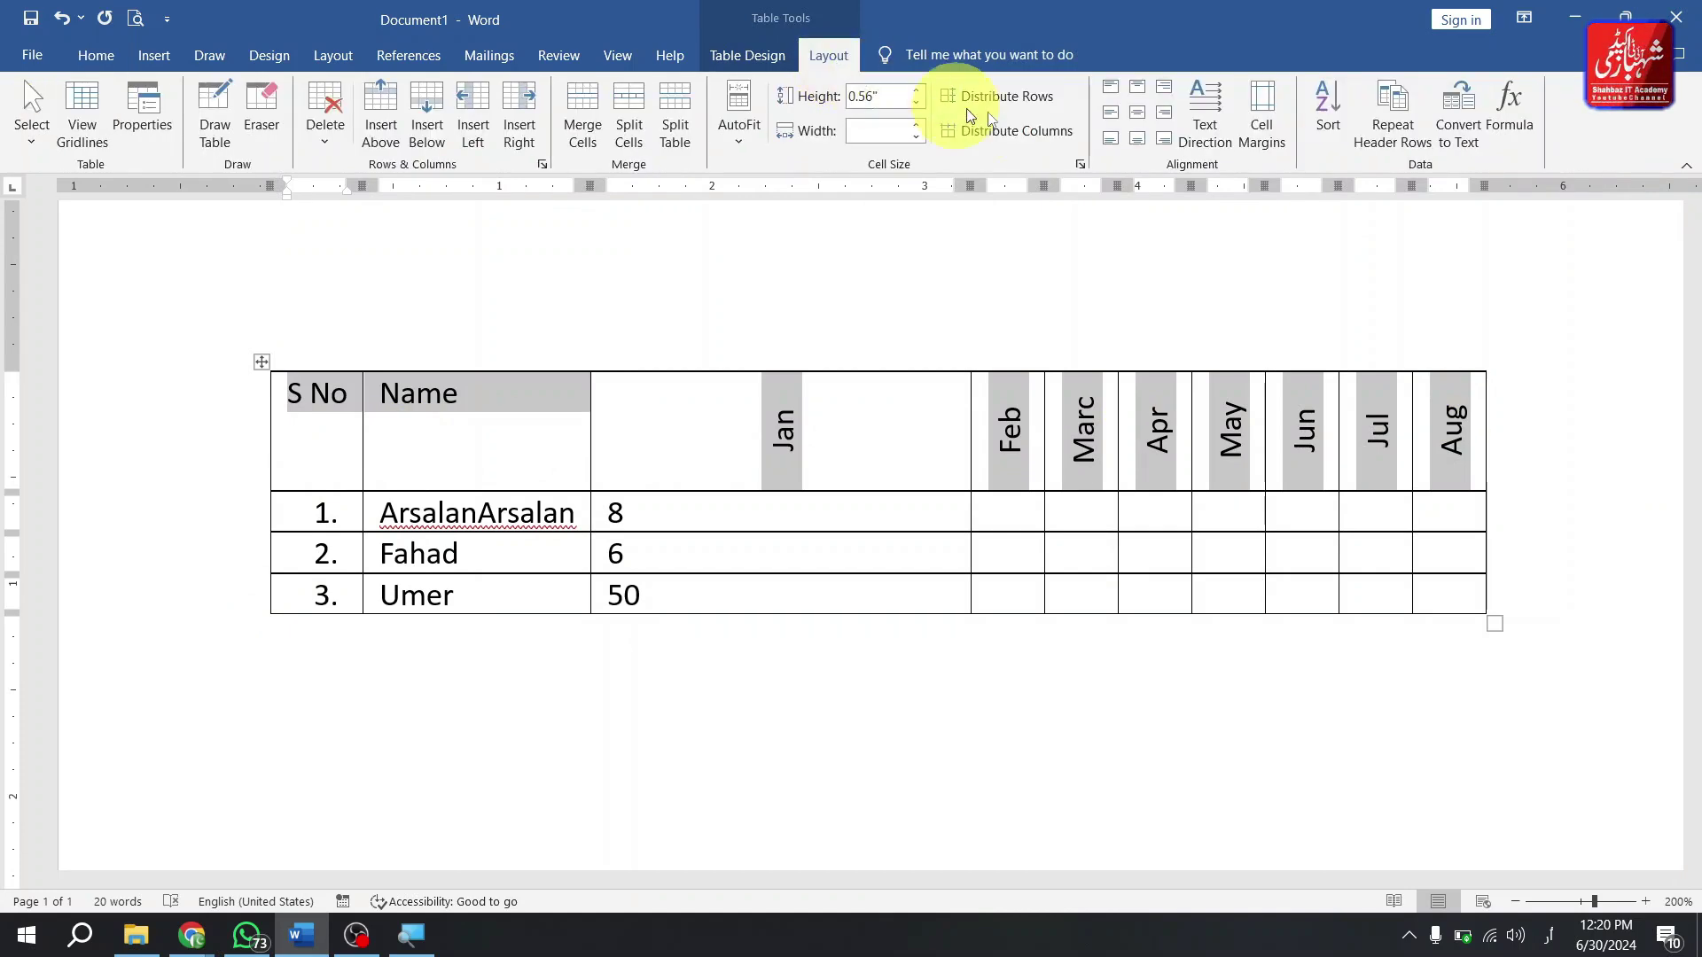
left_click(1462, 118)
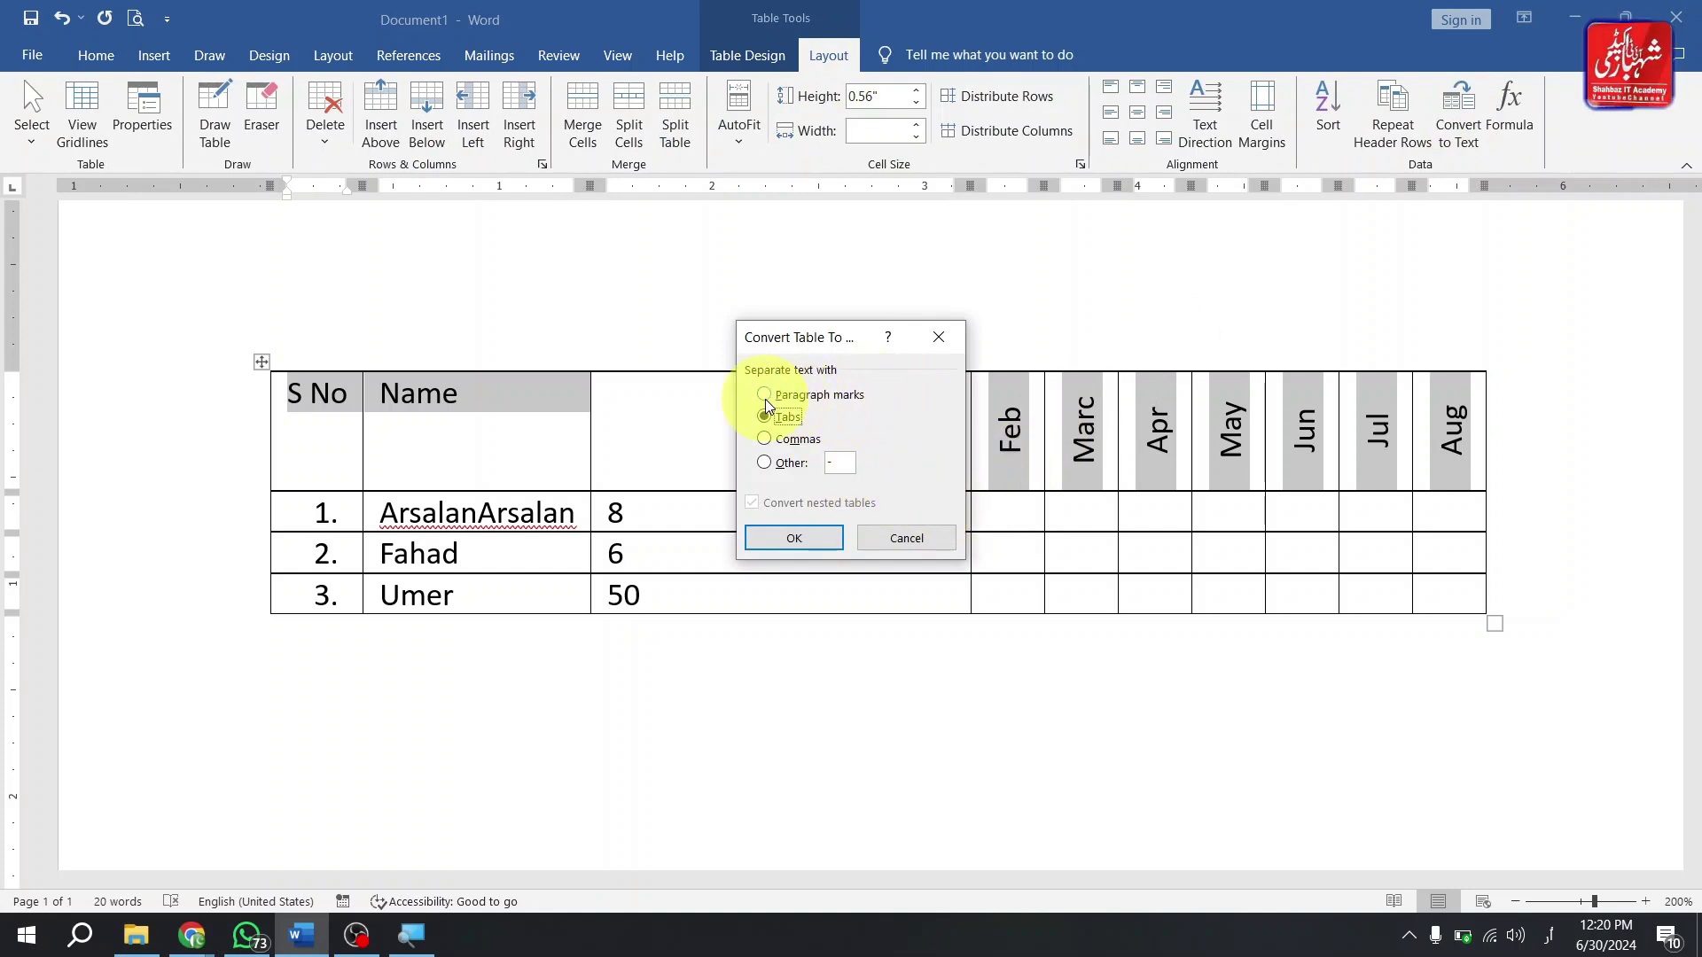
left_click(811, 392)
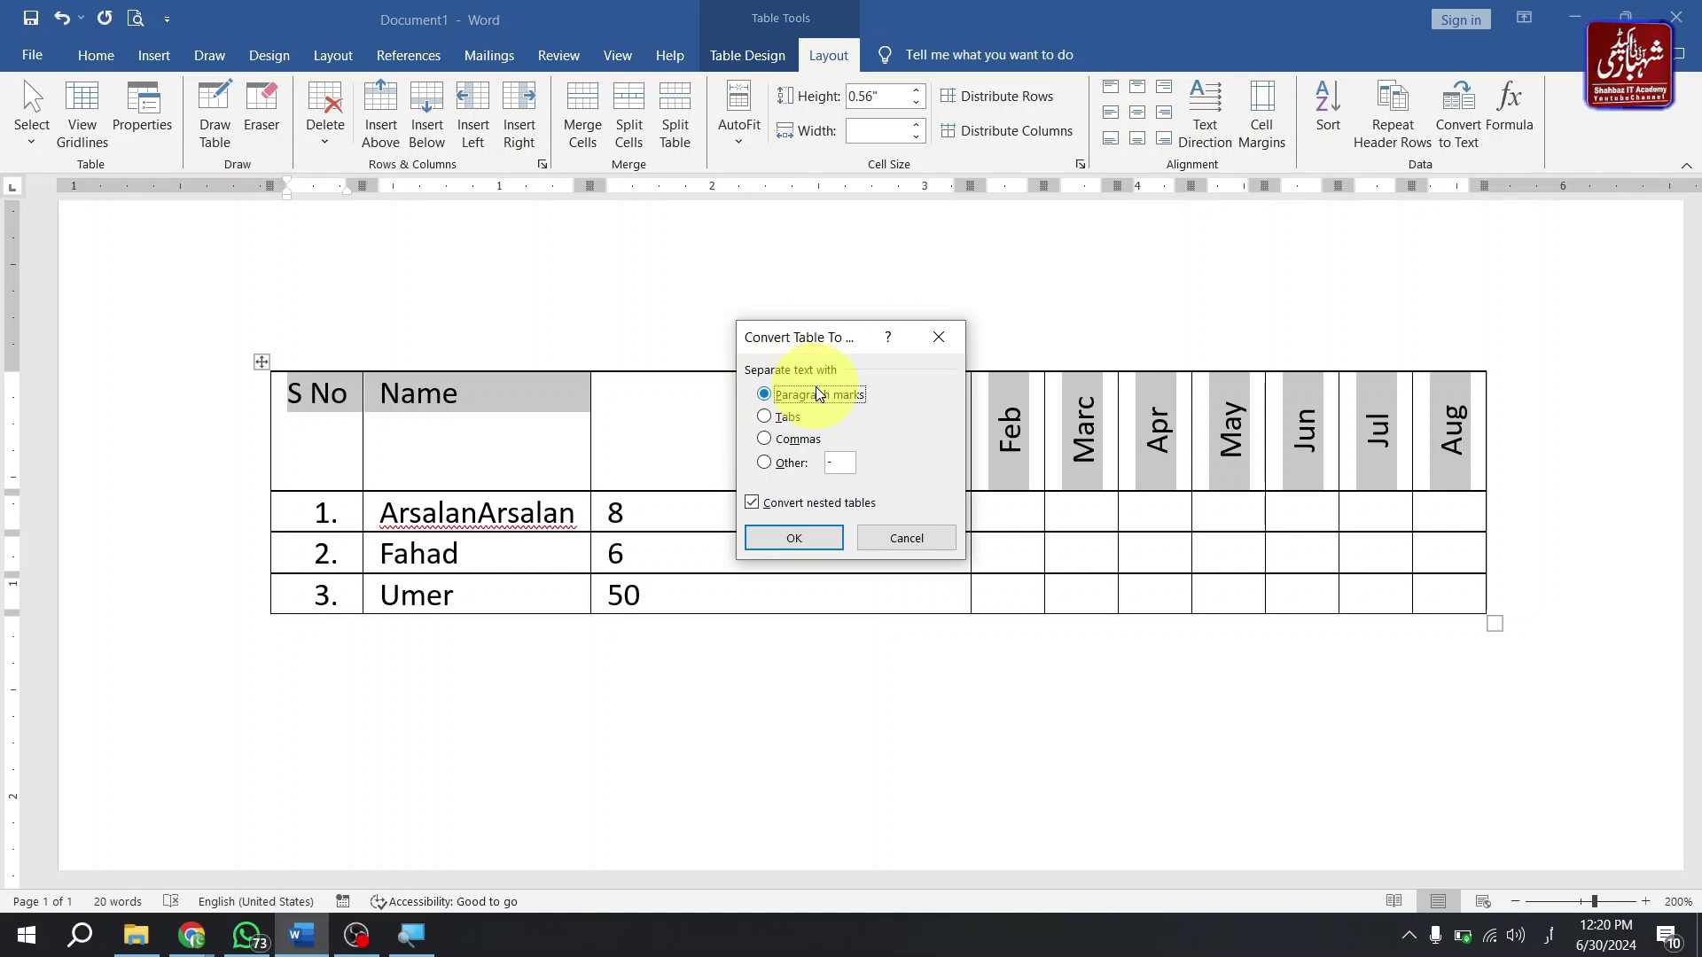
left_click_drag(842, 353, 1046, 534)
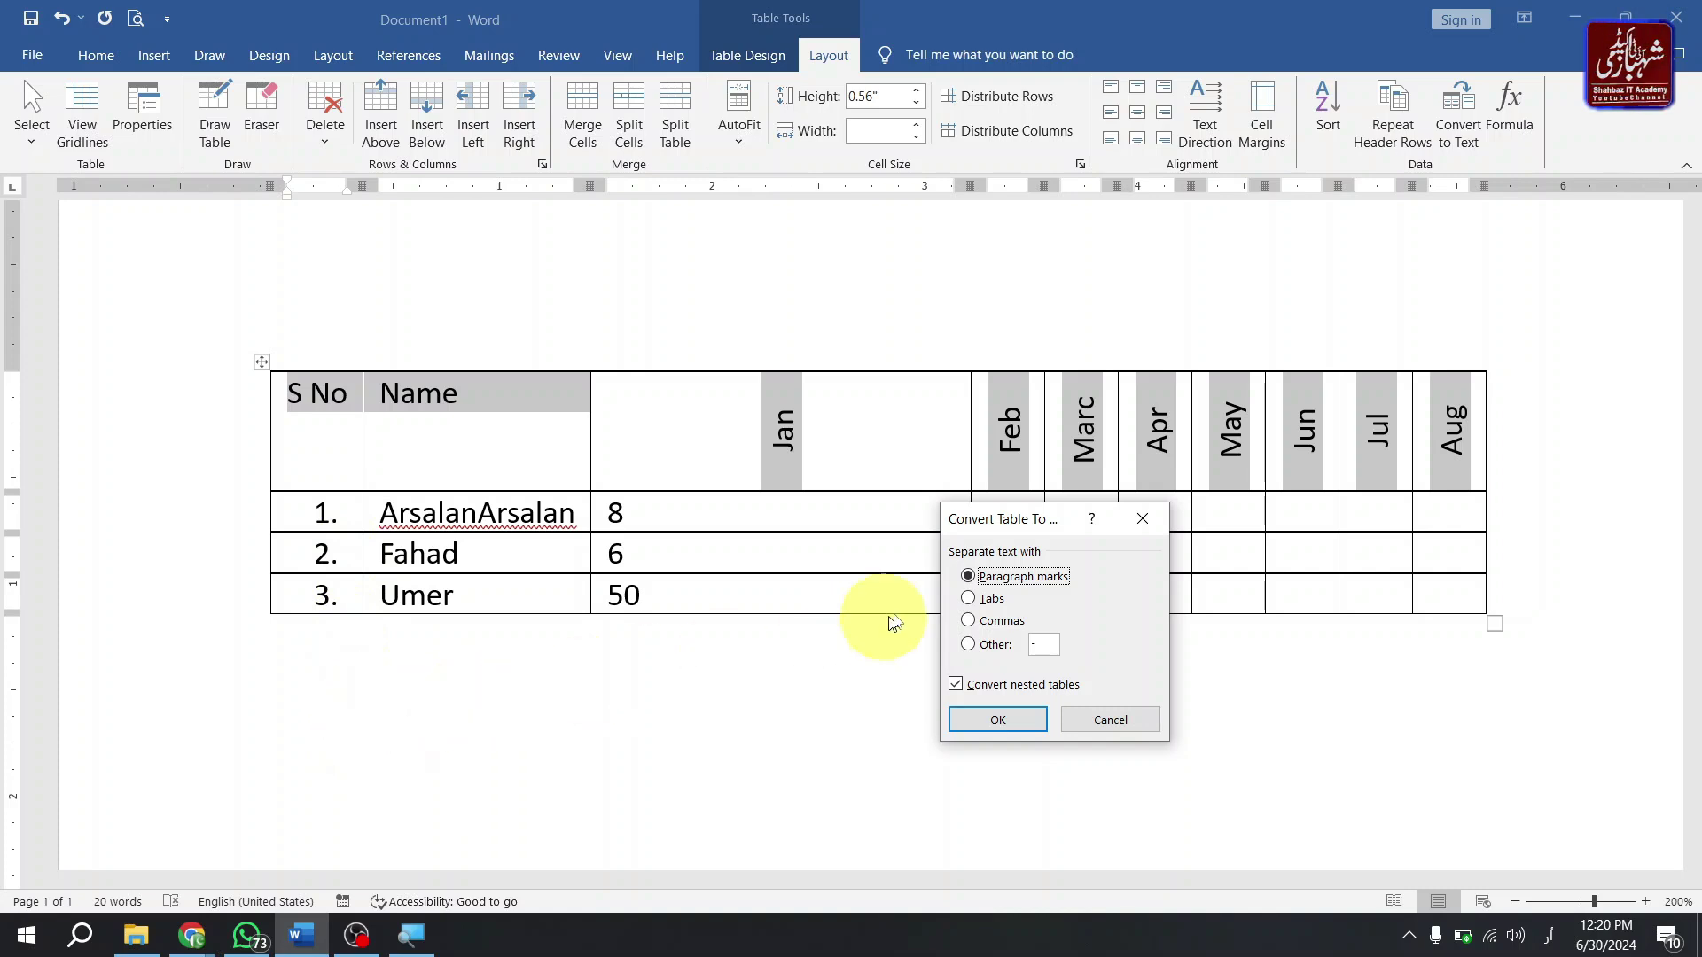
left_click_drag(1021, 534, 1034, 469)
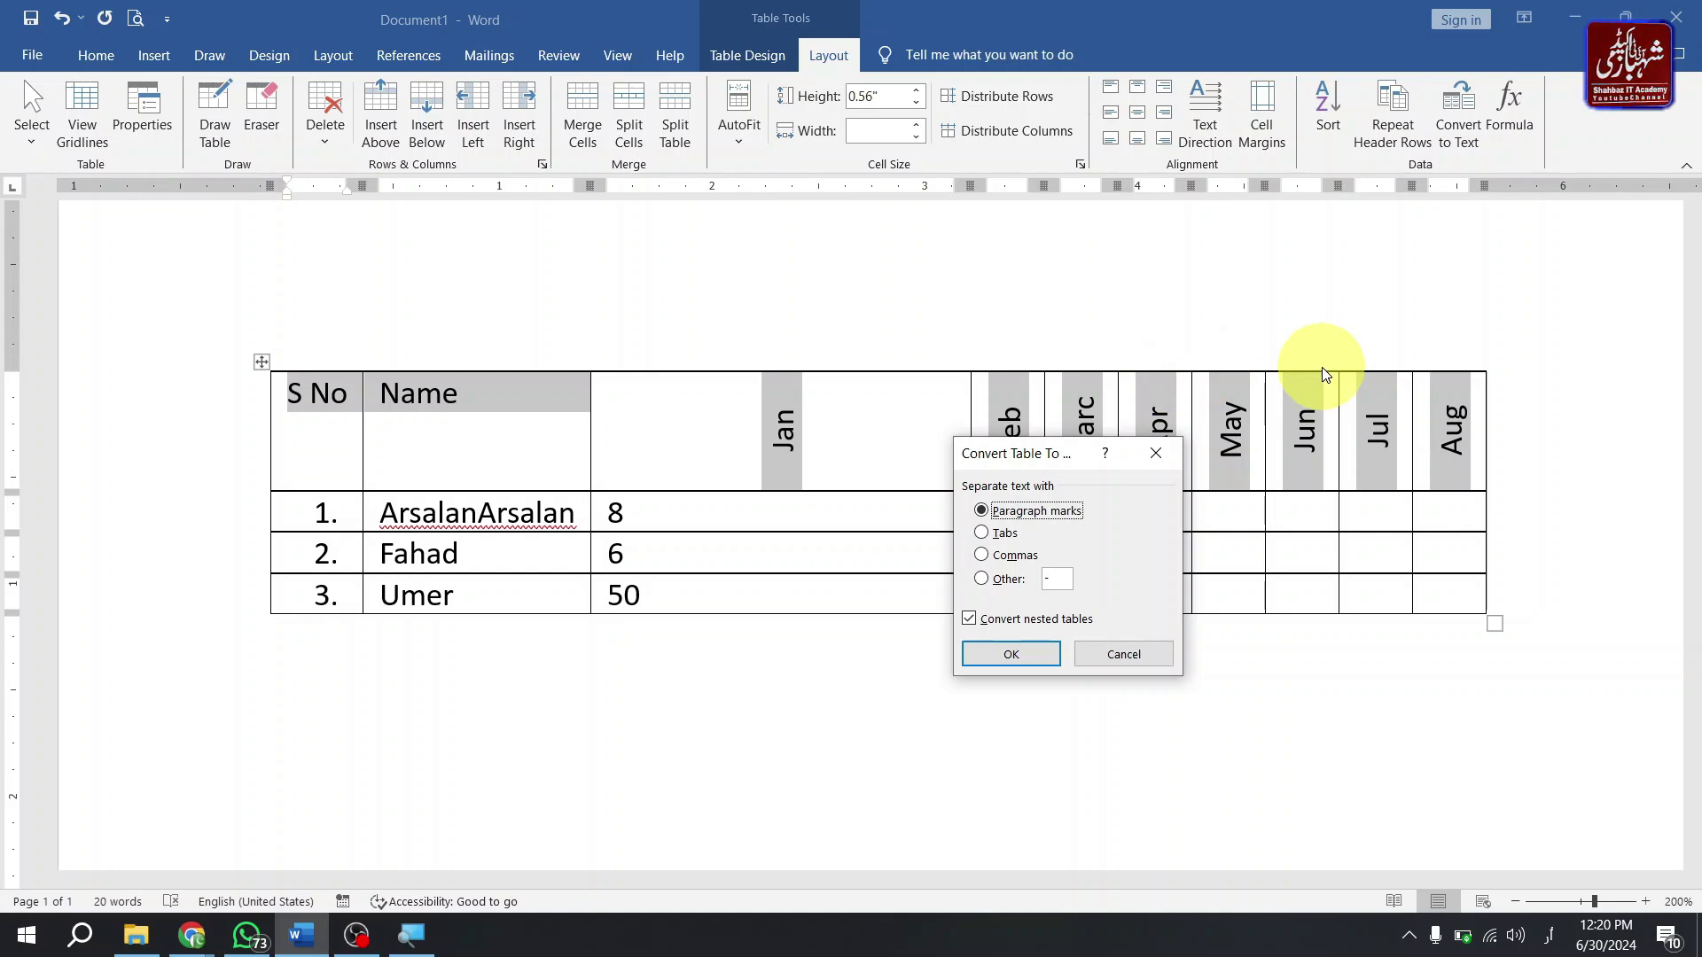
left_click(1005, 556)
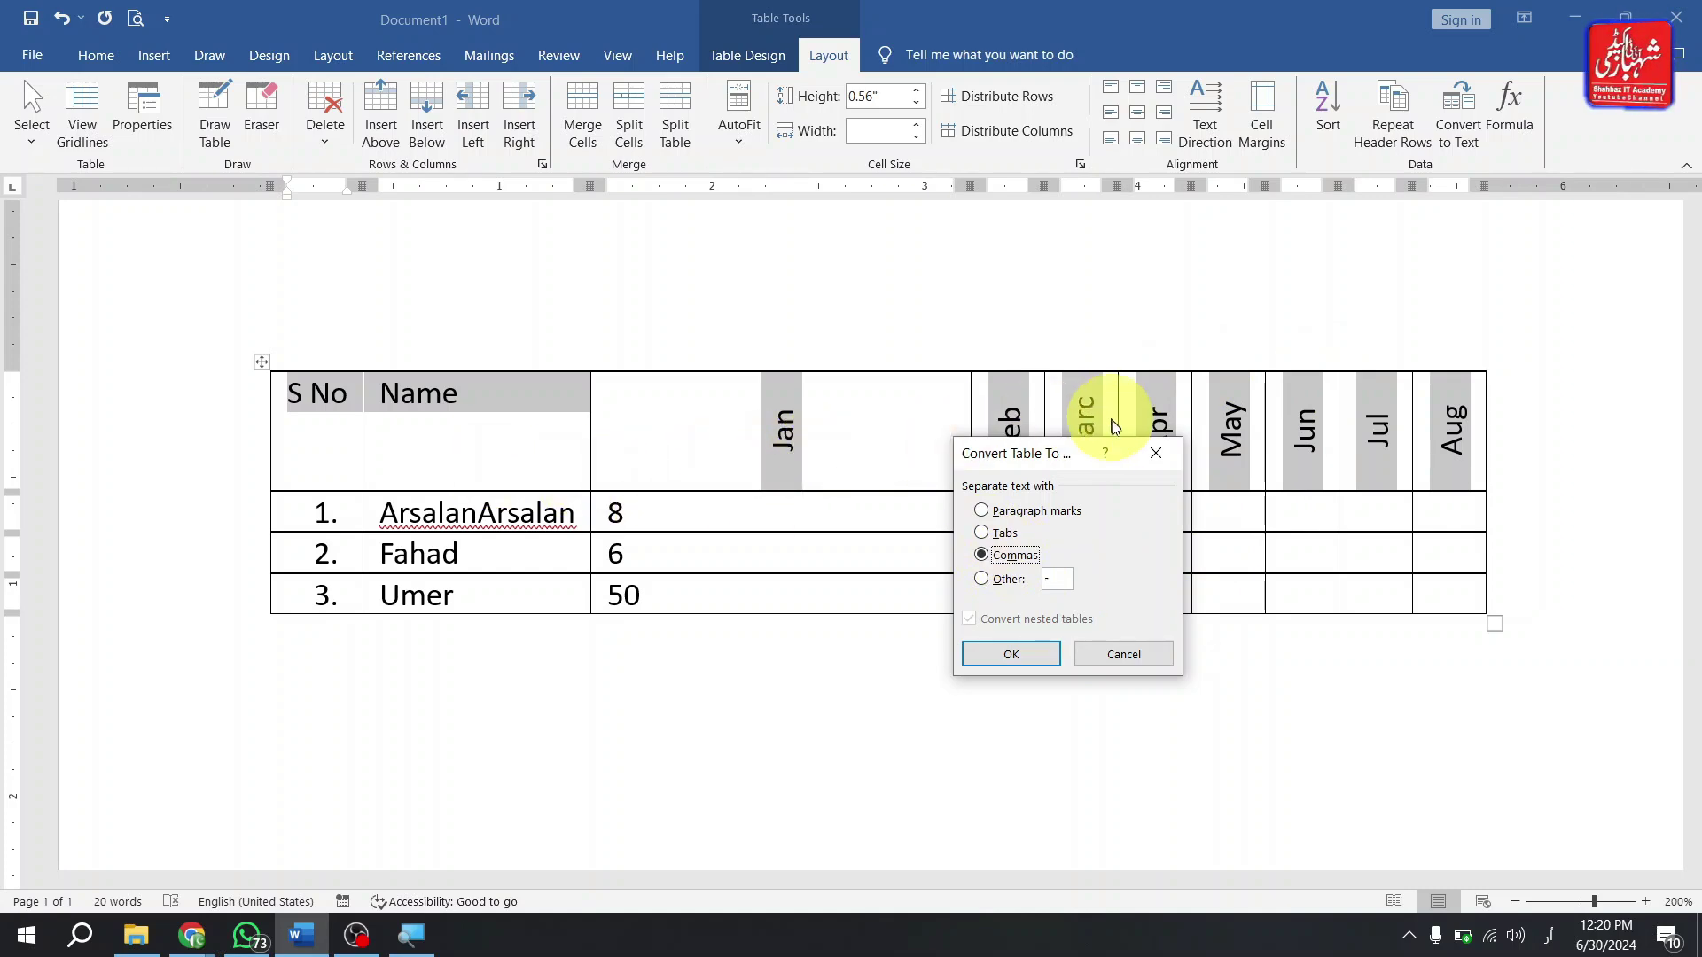
left_click(1005, 578)
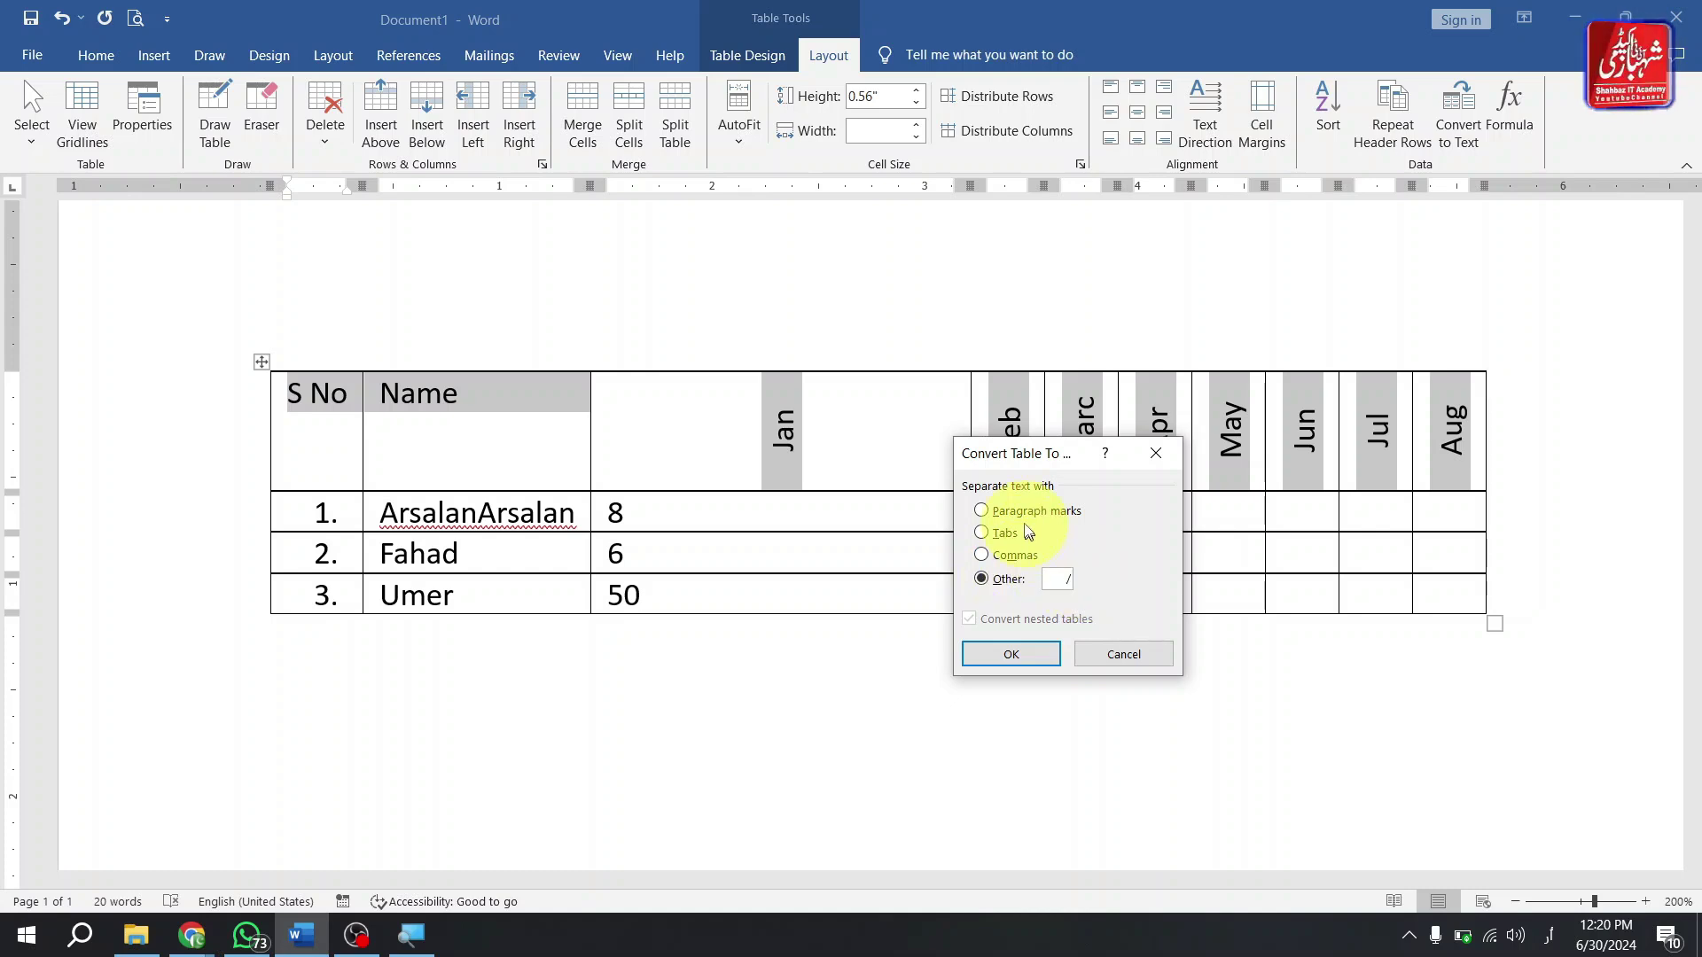
left_click(1048, 519)
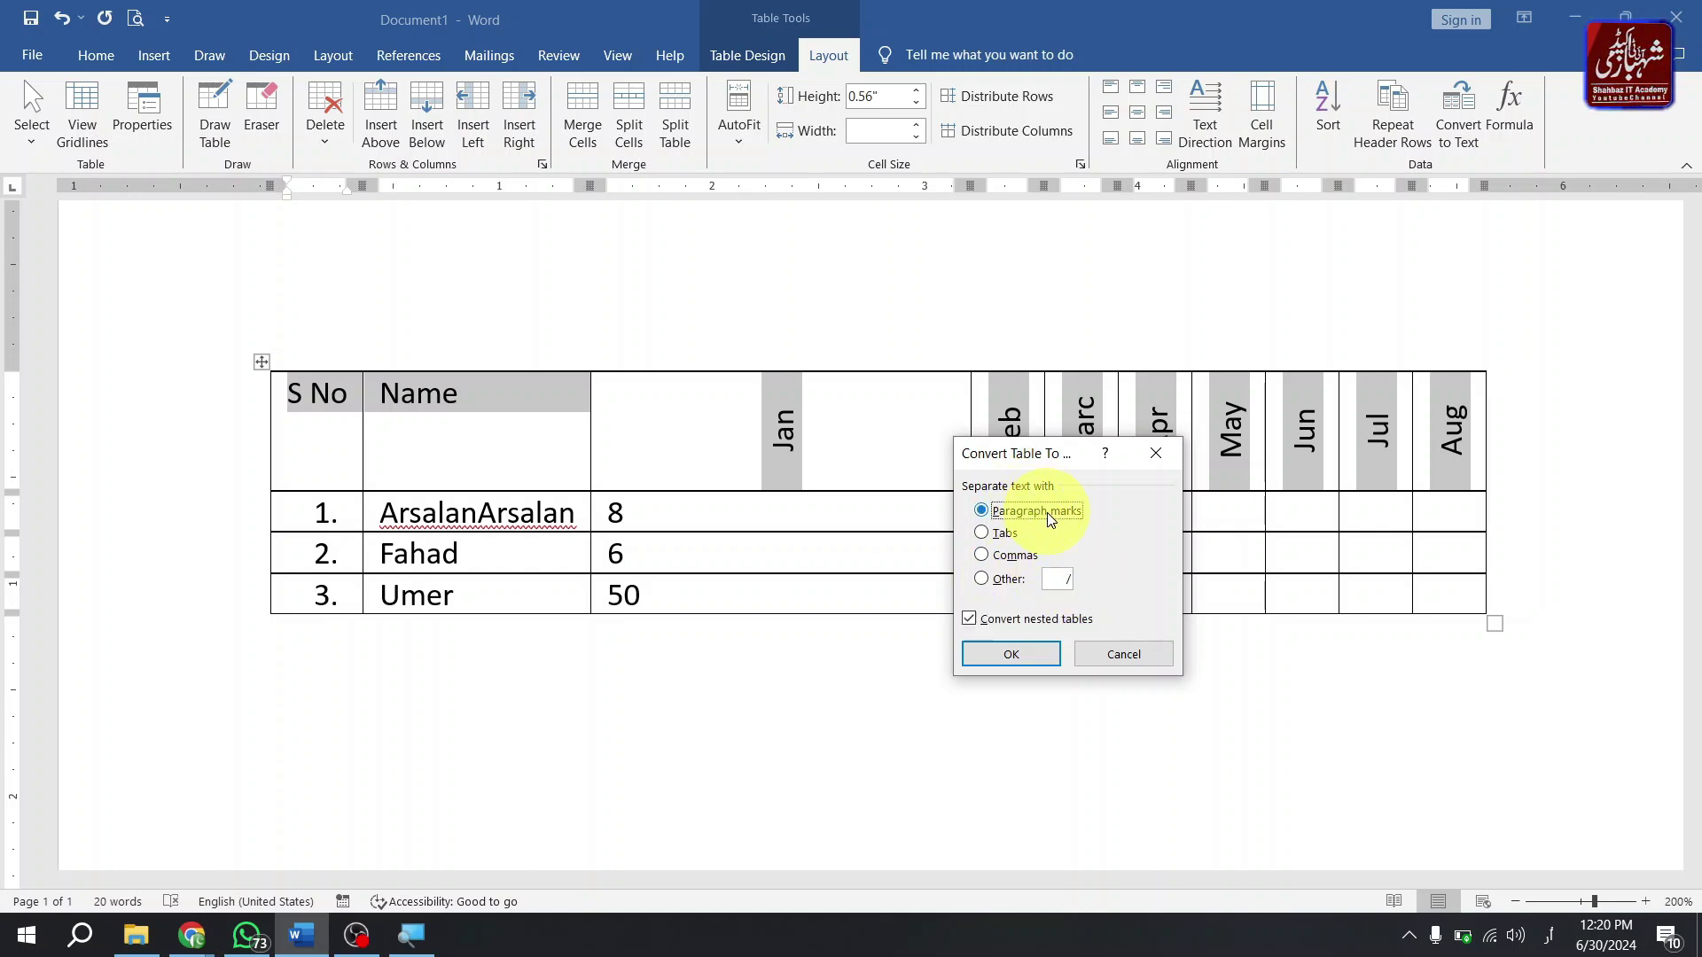
left_click(1018, 658)
scroll(784, 611, "down", 5)
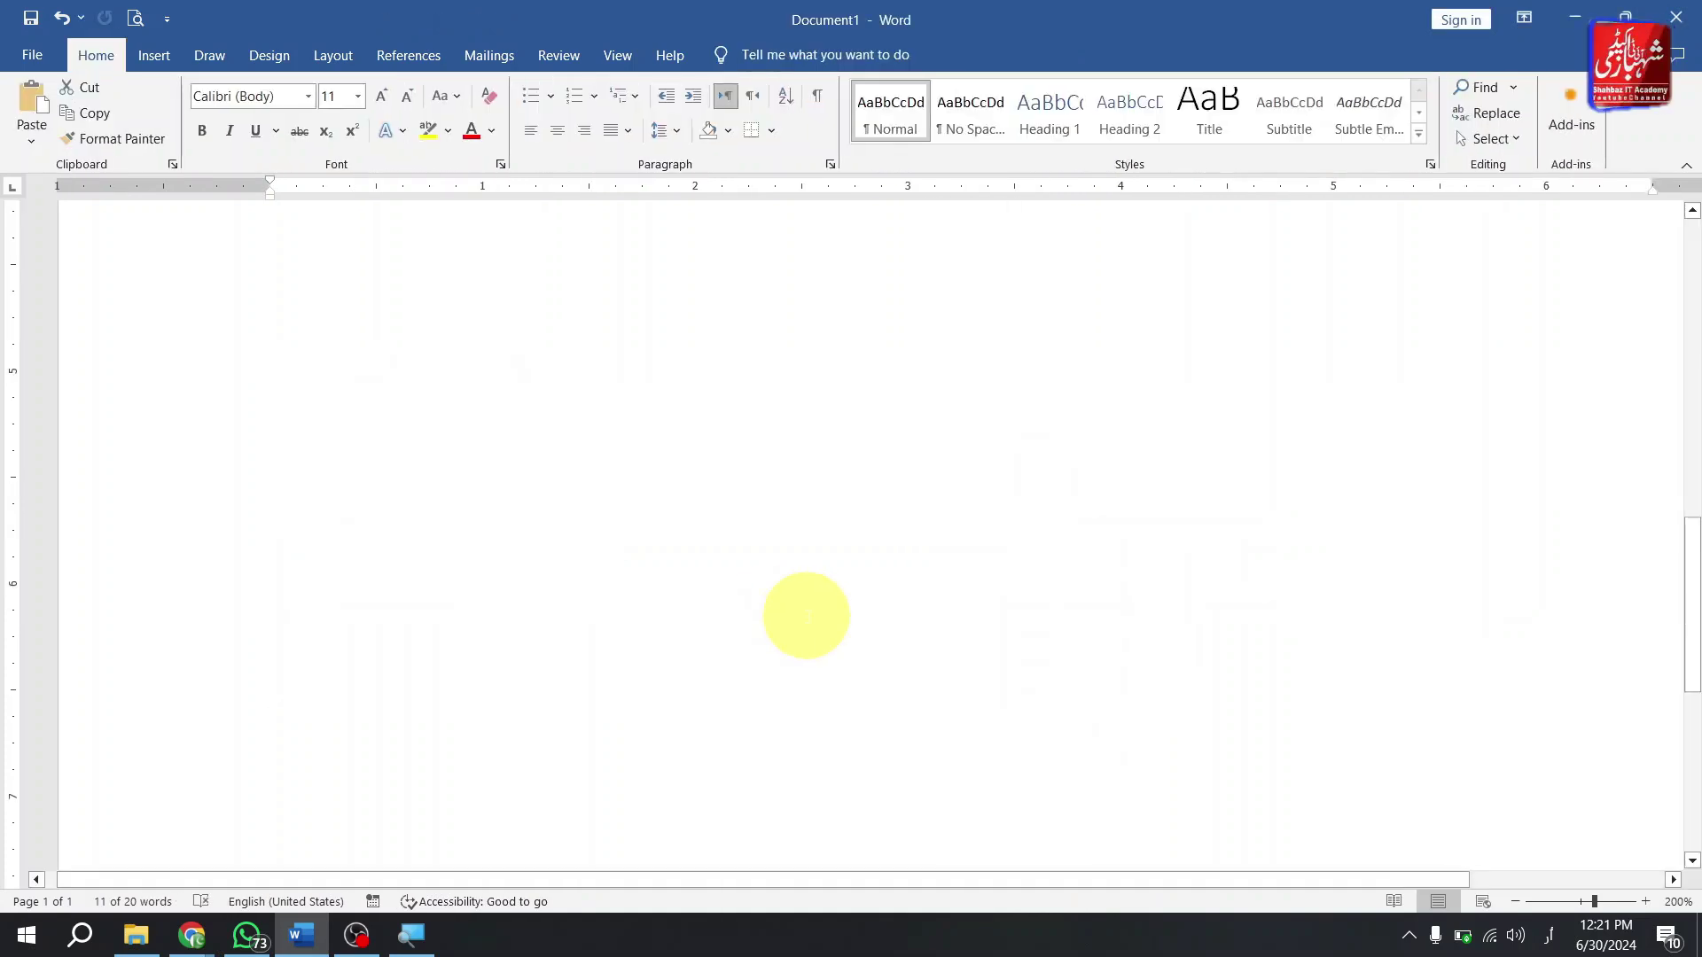
scroll(806, 616, "up", 1)
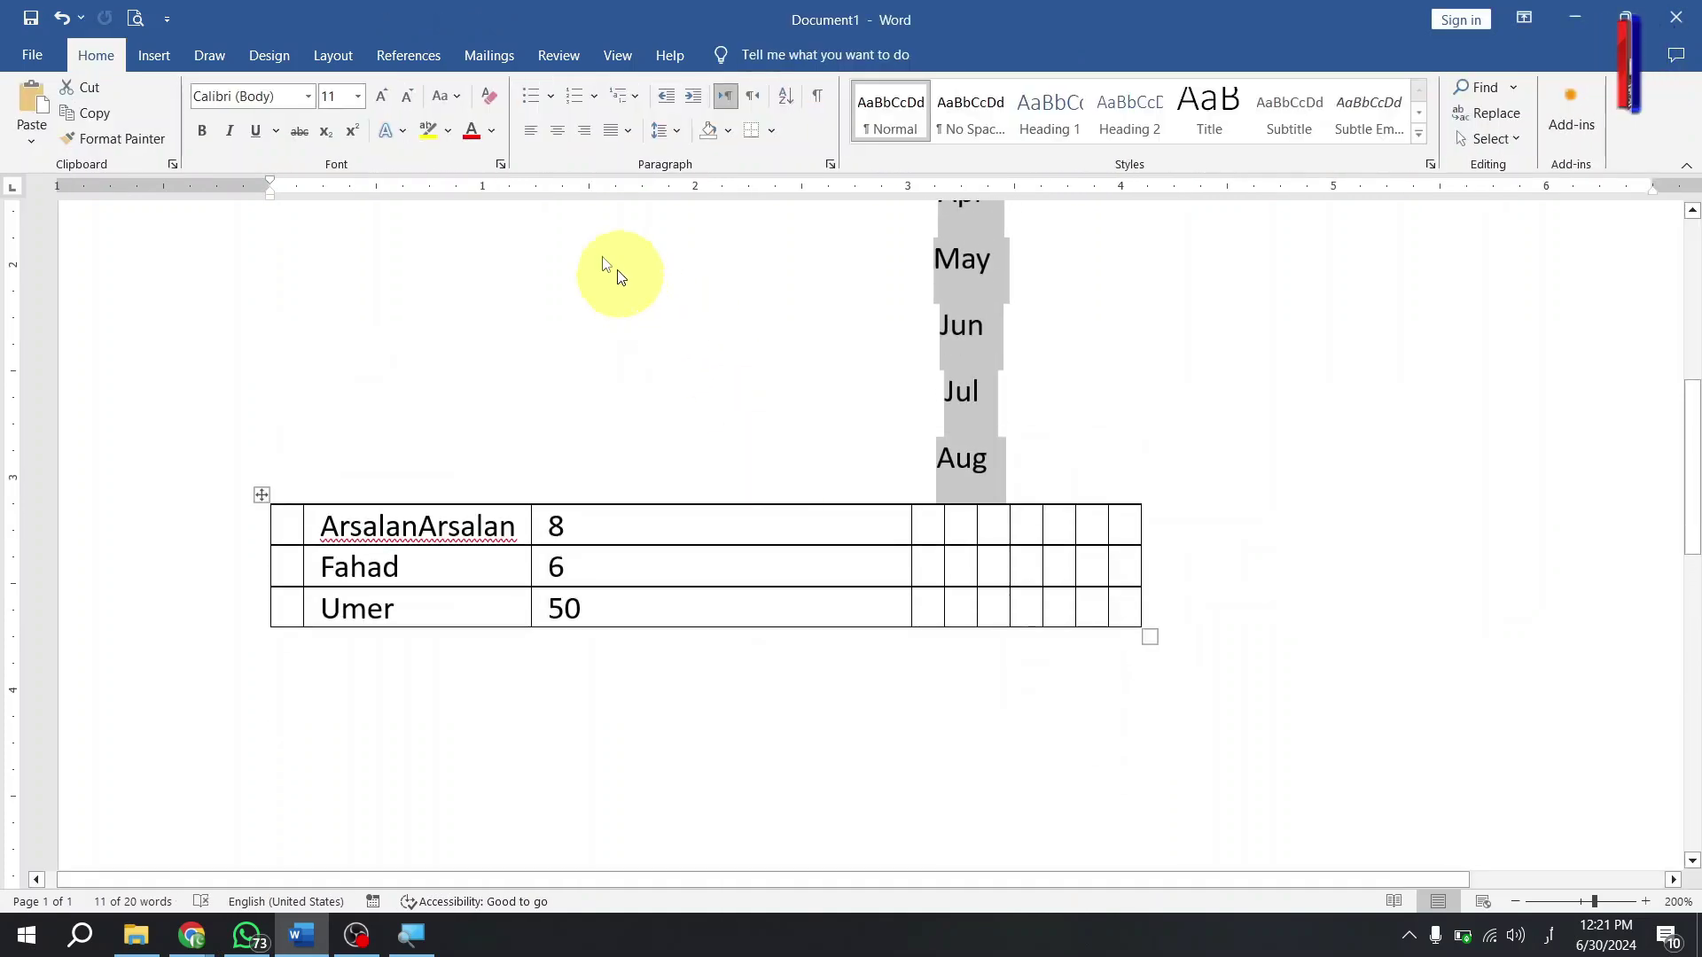
- Left-align the converted heading lines, then undo the alignment and the conversion to text
left_click(539, 133)
scroll(710, 471, "up", 5)
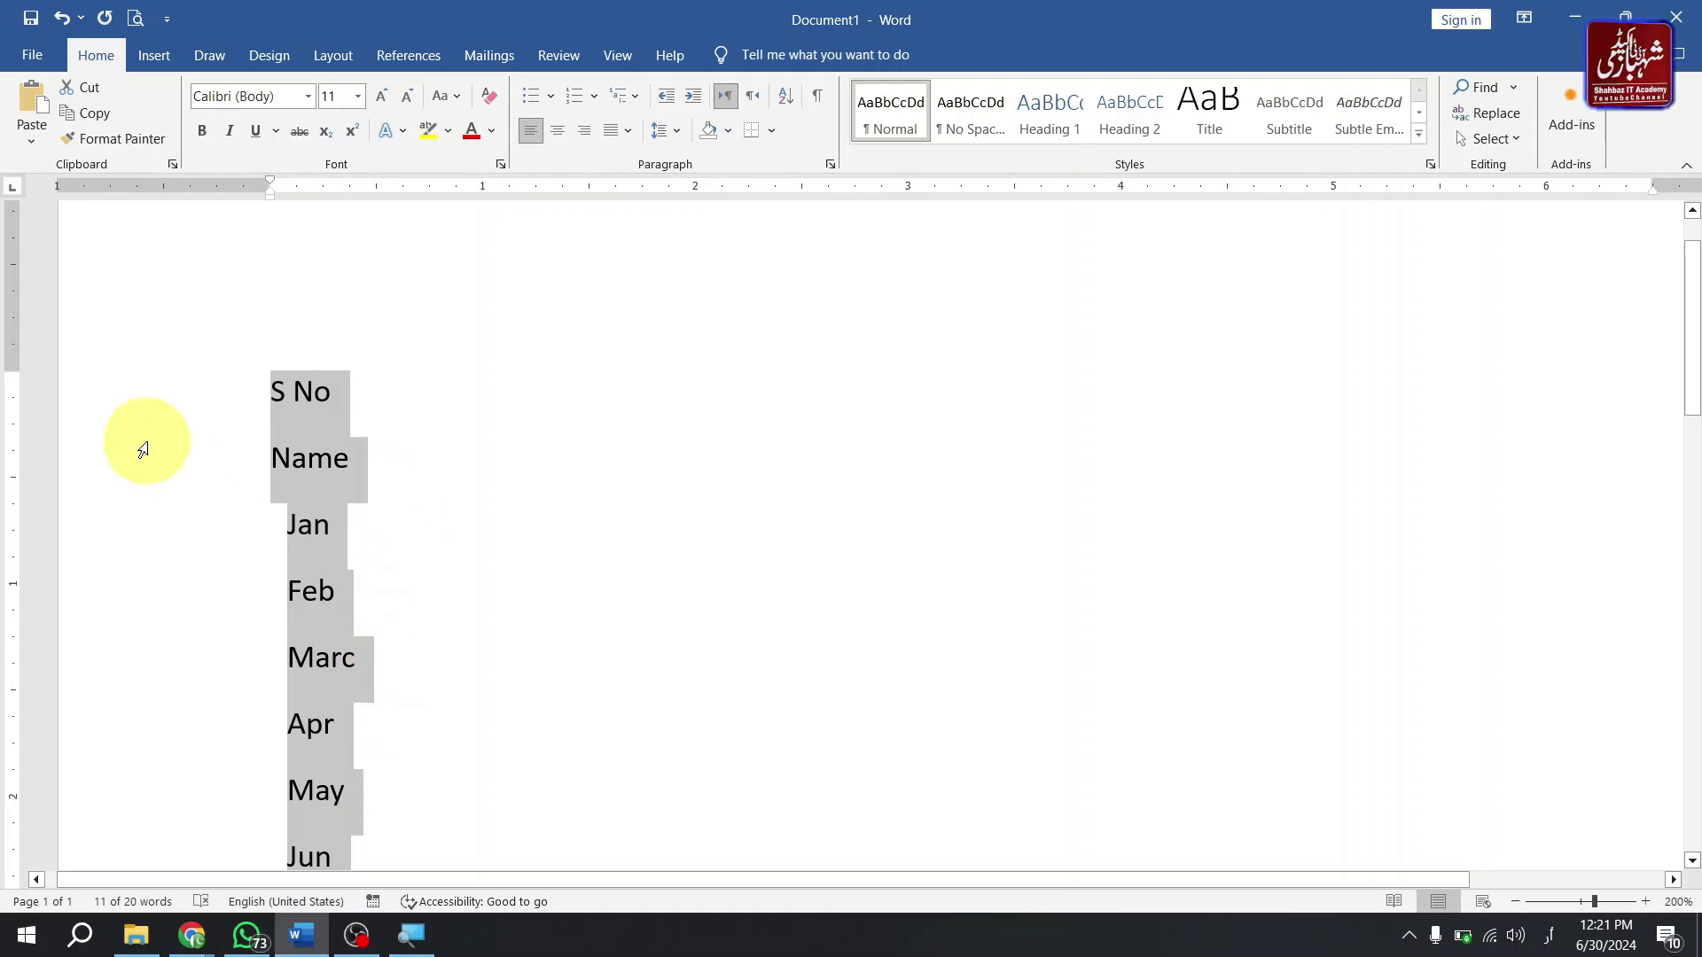
left_click_drag(147, 417, 144, 716)
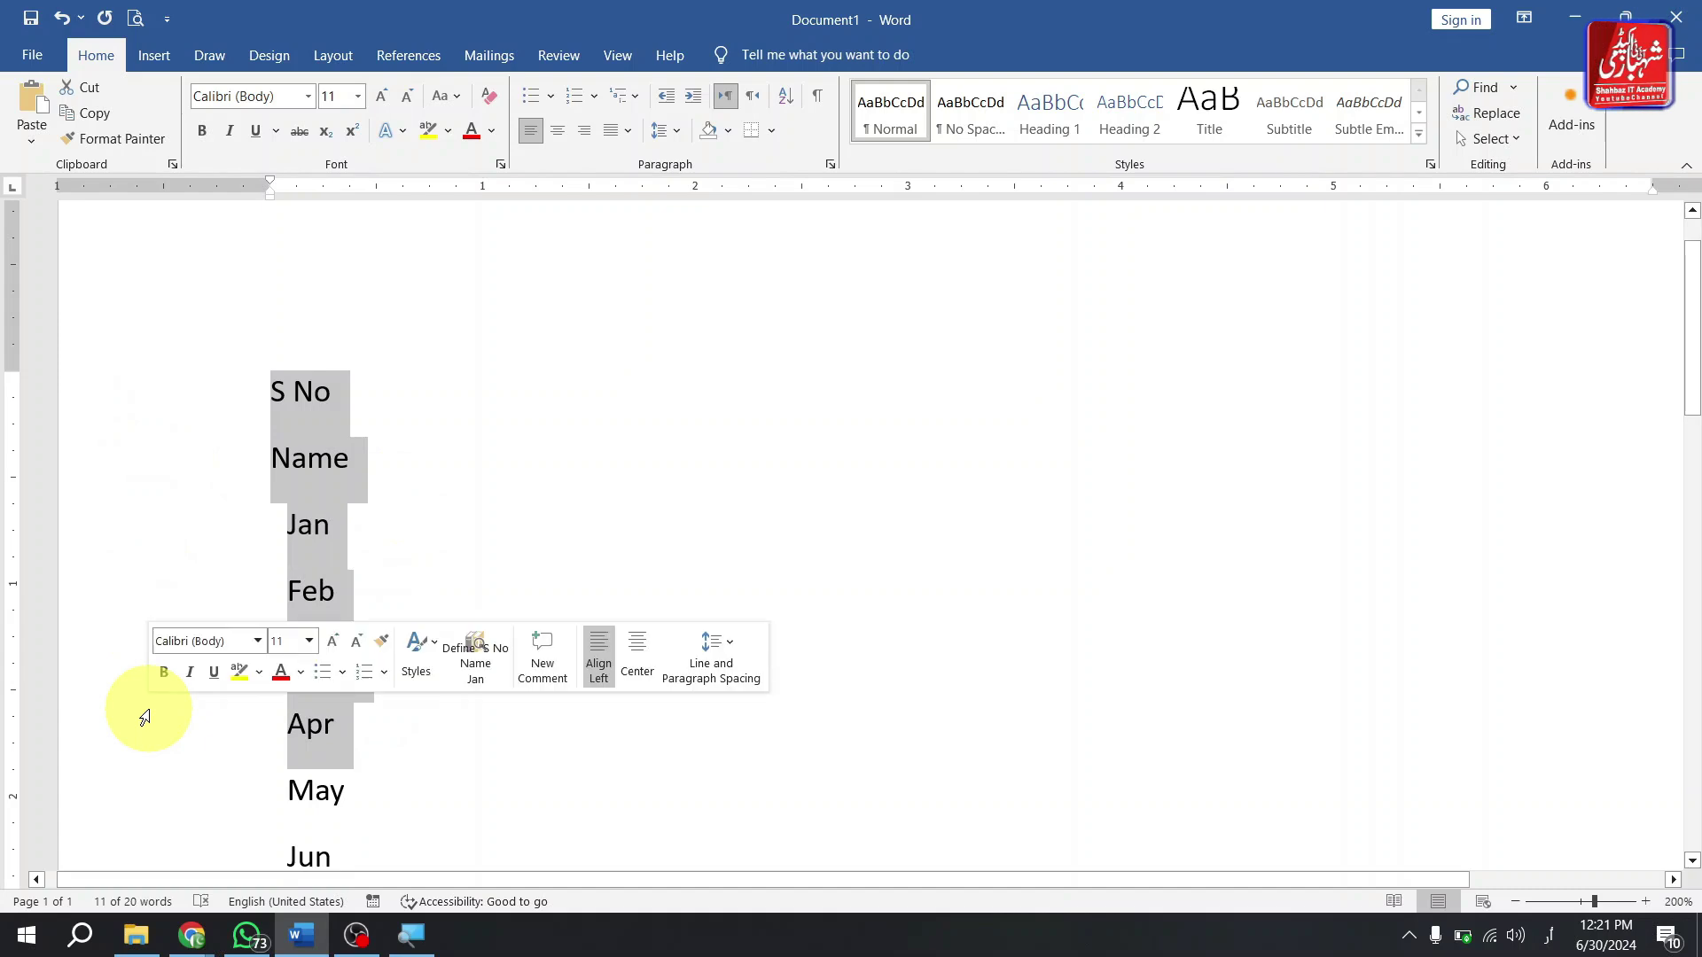
left_click(347, 446)
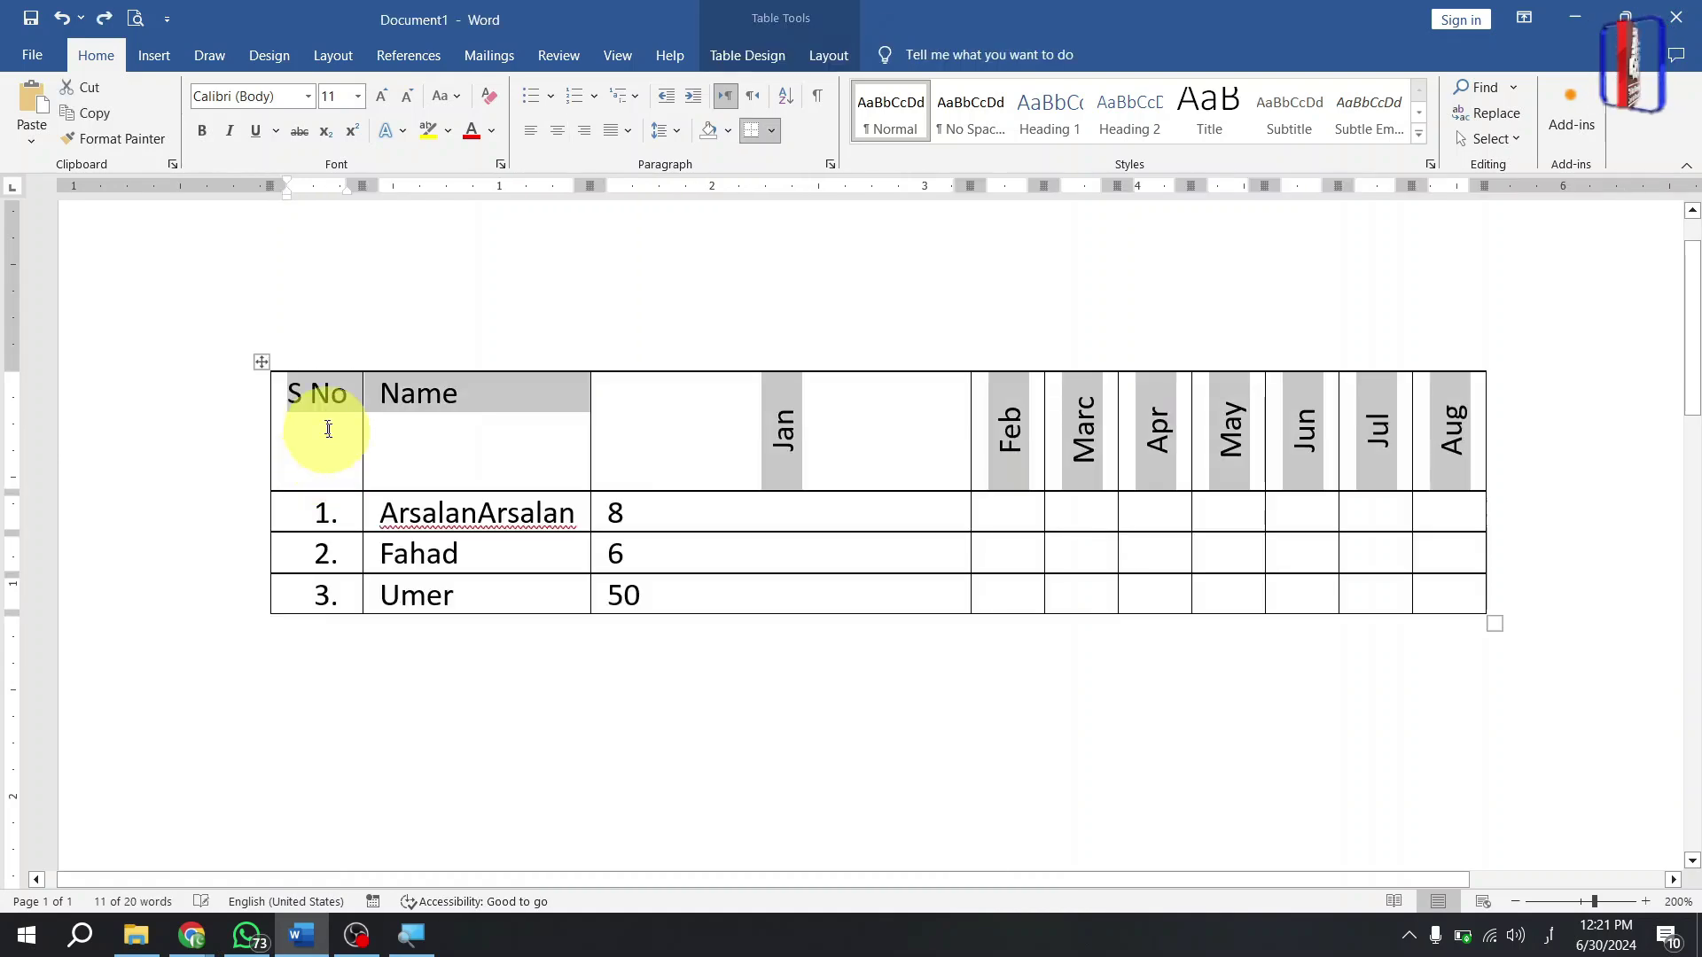
- Convert the table's heading row to text separated by tabs
left_click(826, 56)
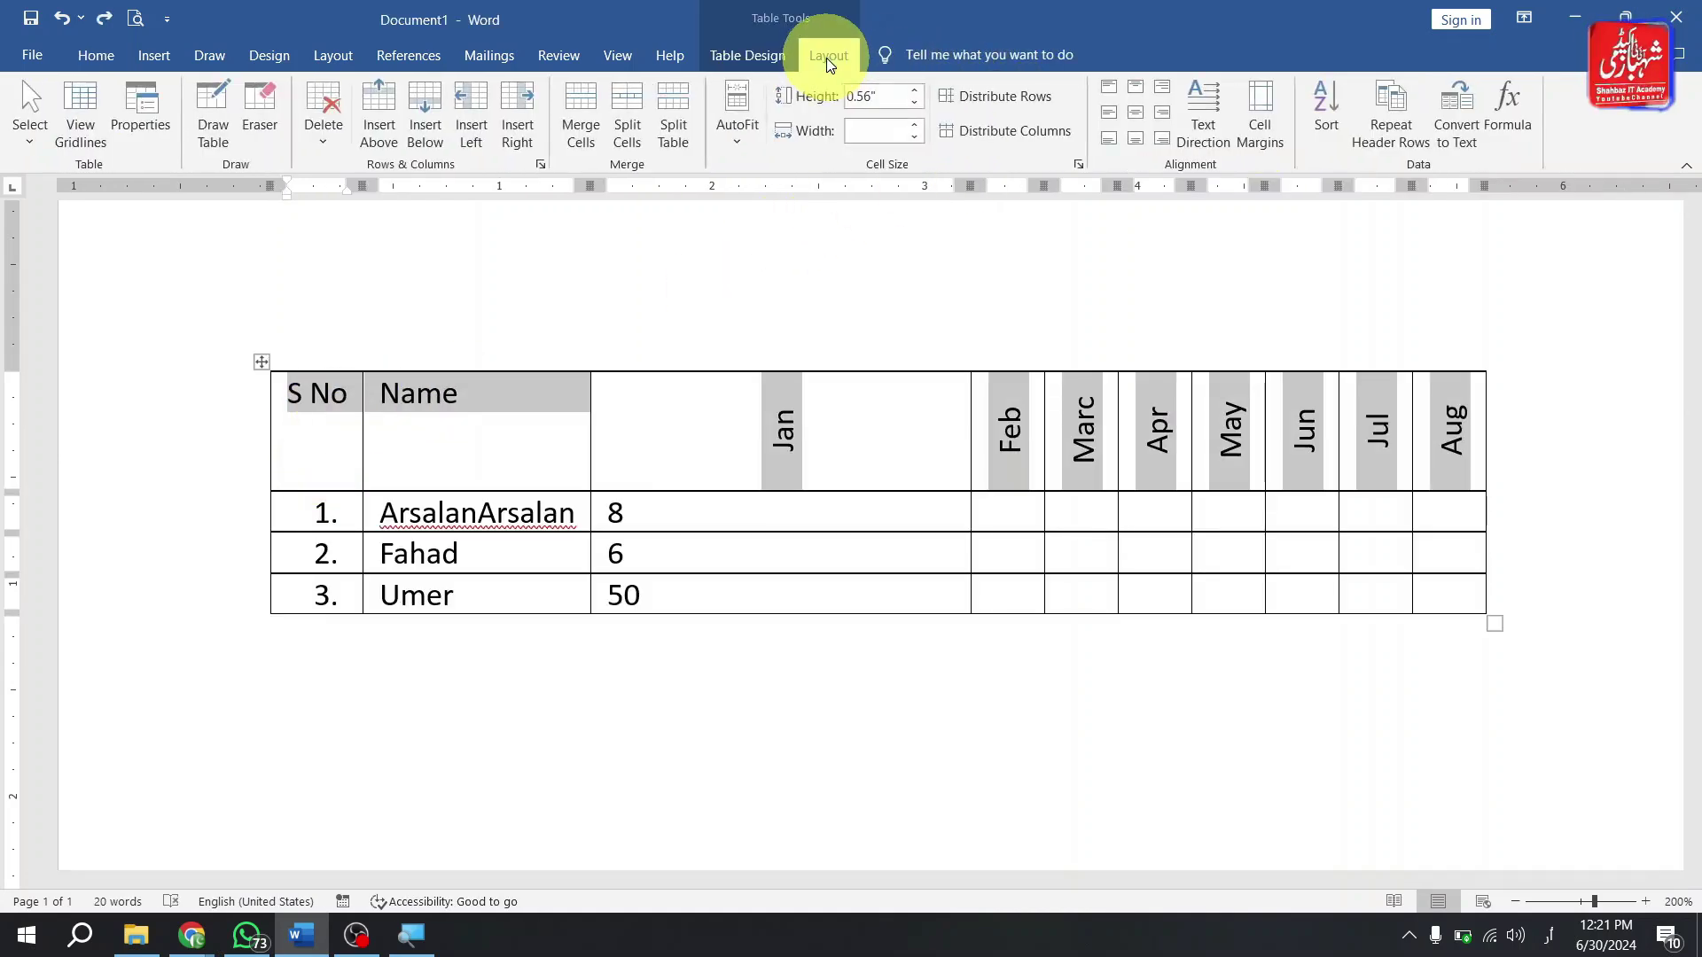
left_click(1458, 137)
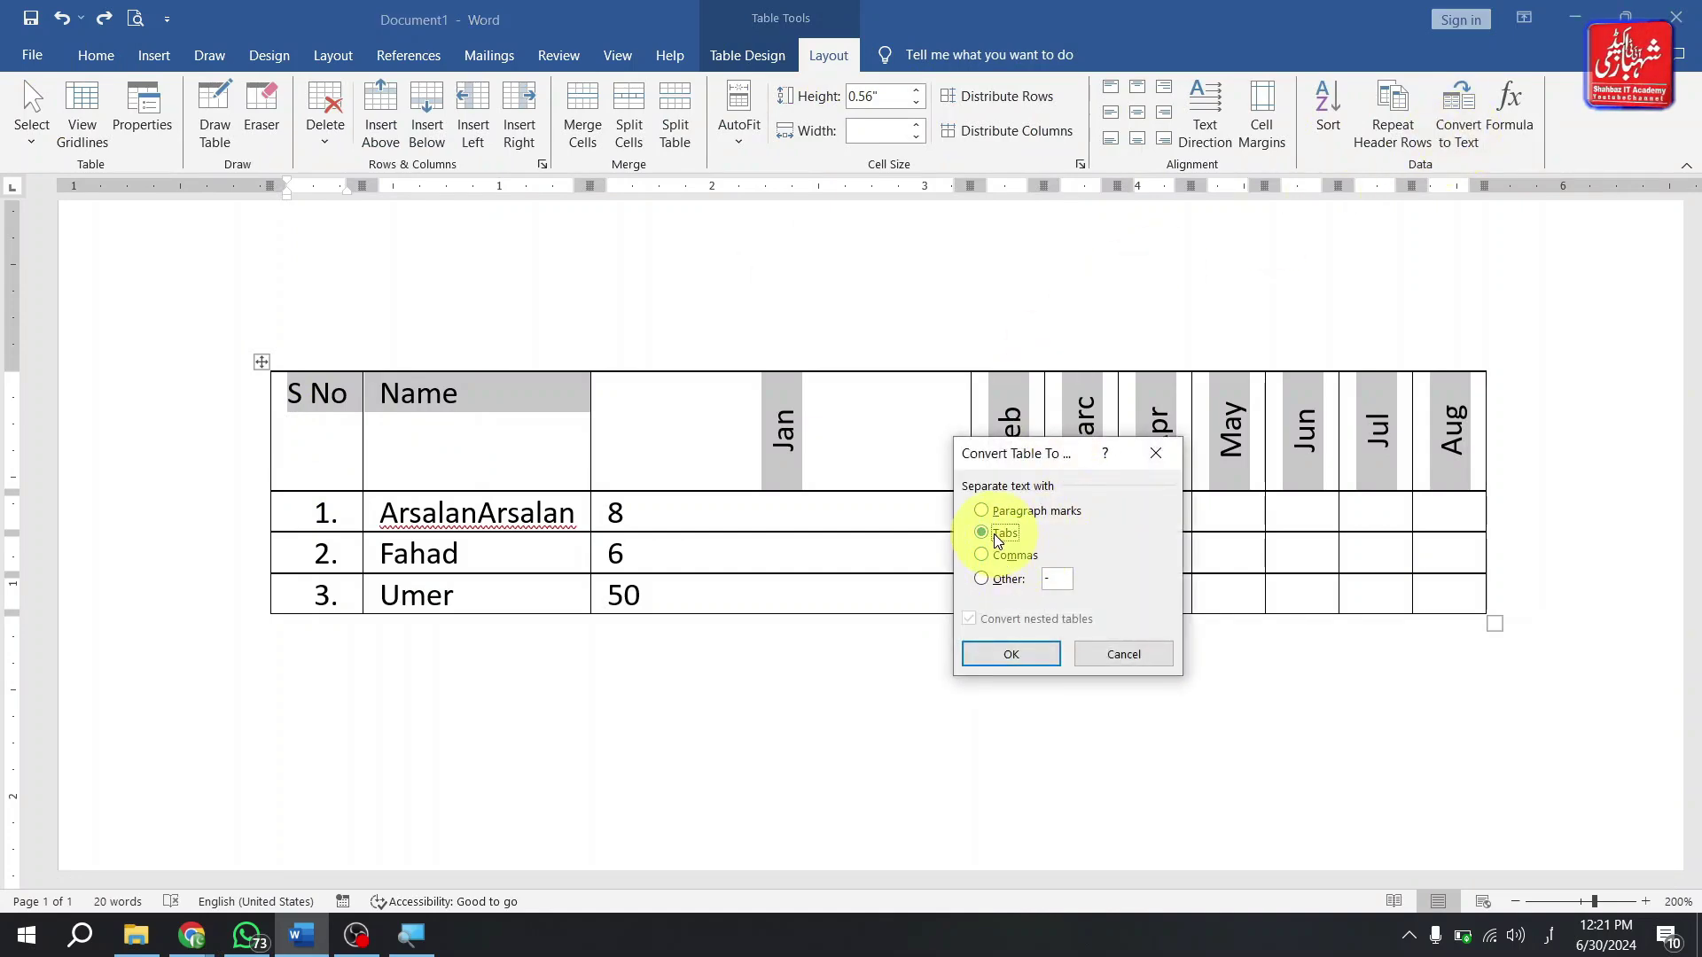
left_click(1004, 652)
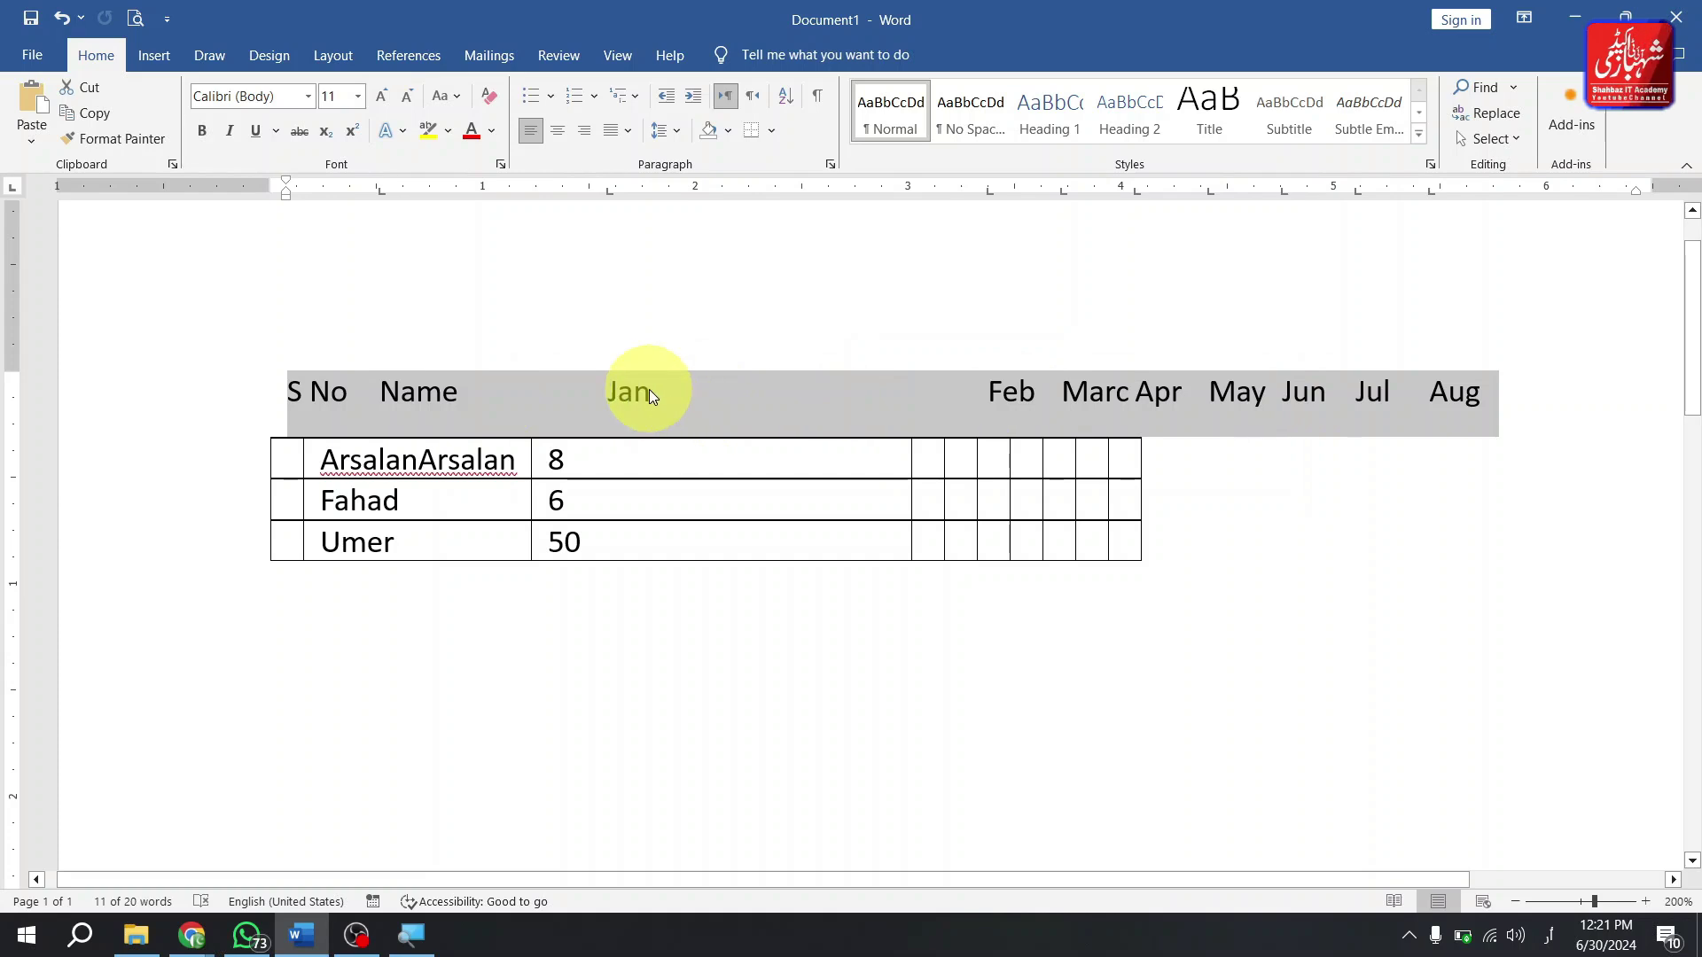
- Inspect the tab gaps between Name, Jan, Feb and Marc in the converted heading line
left_click_drag(657, 393, 864, 400)
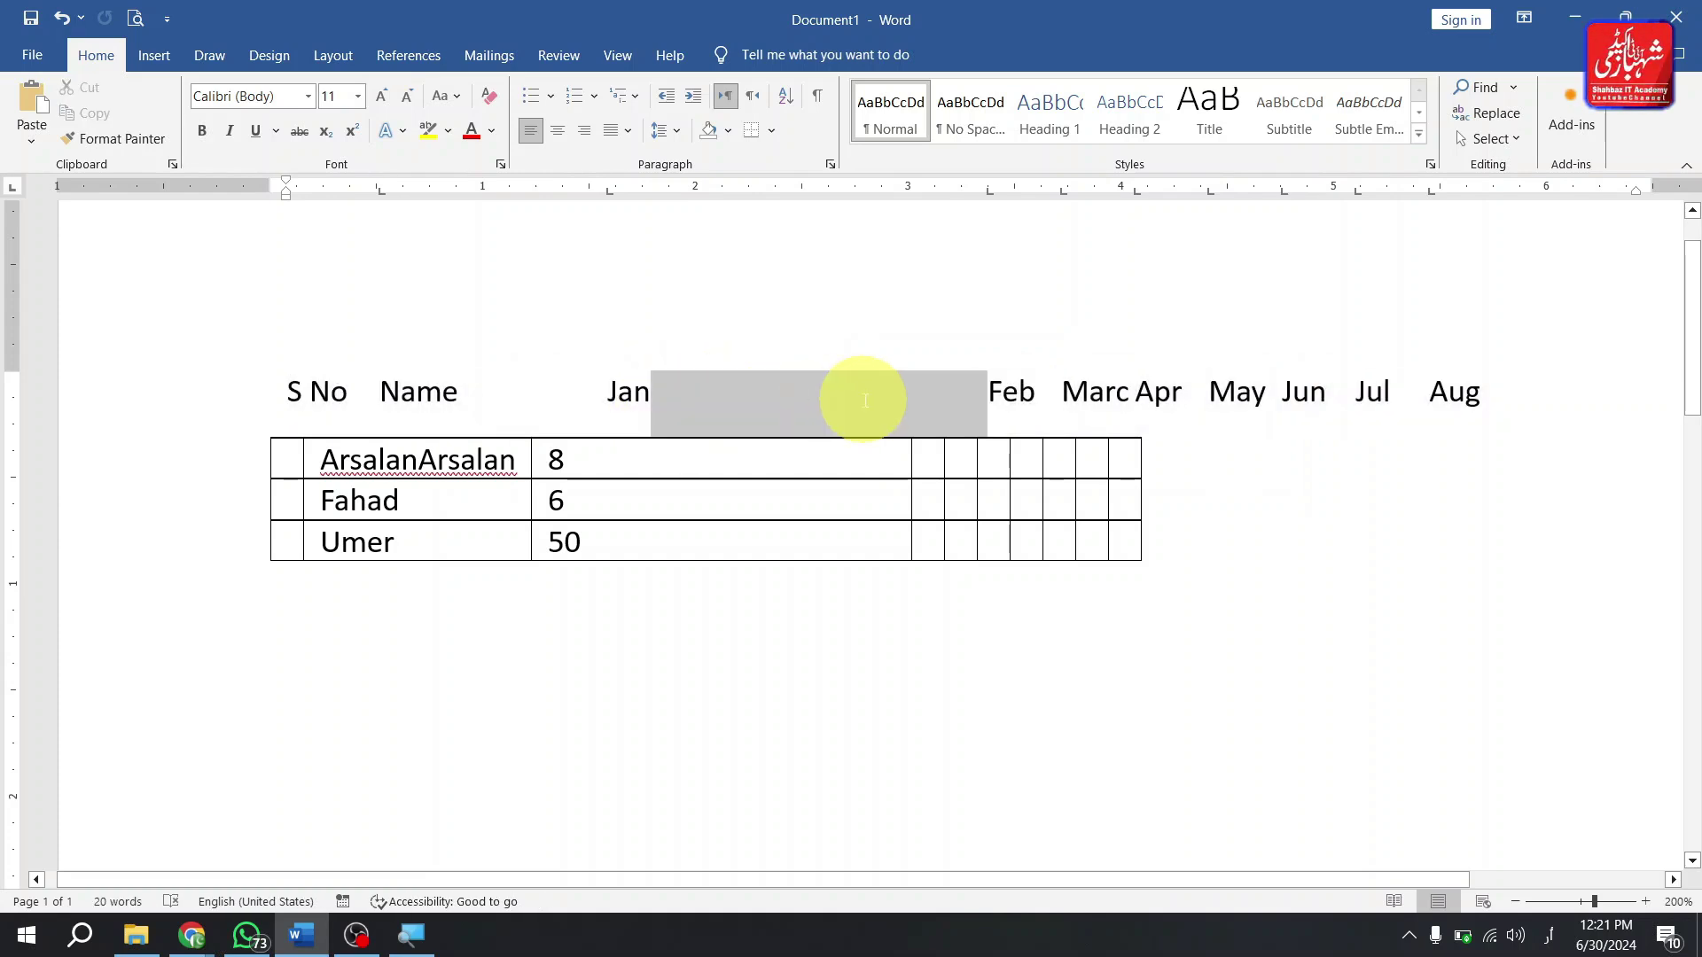
double_click(529, 395)
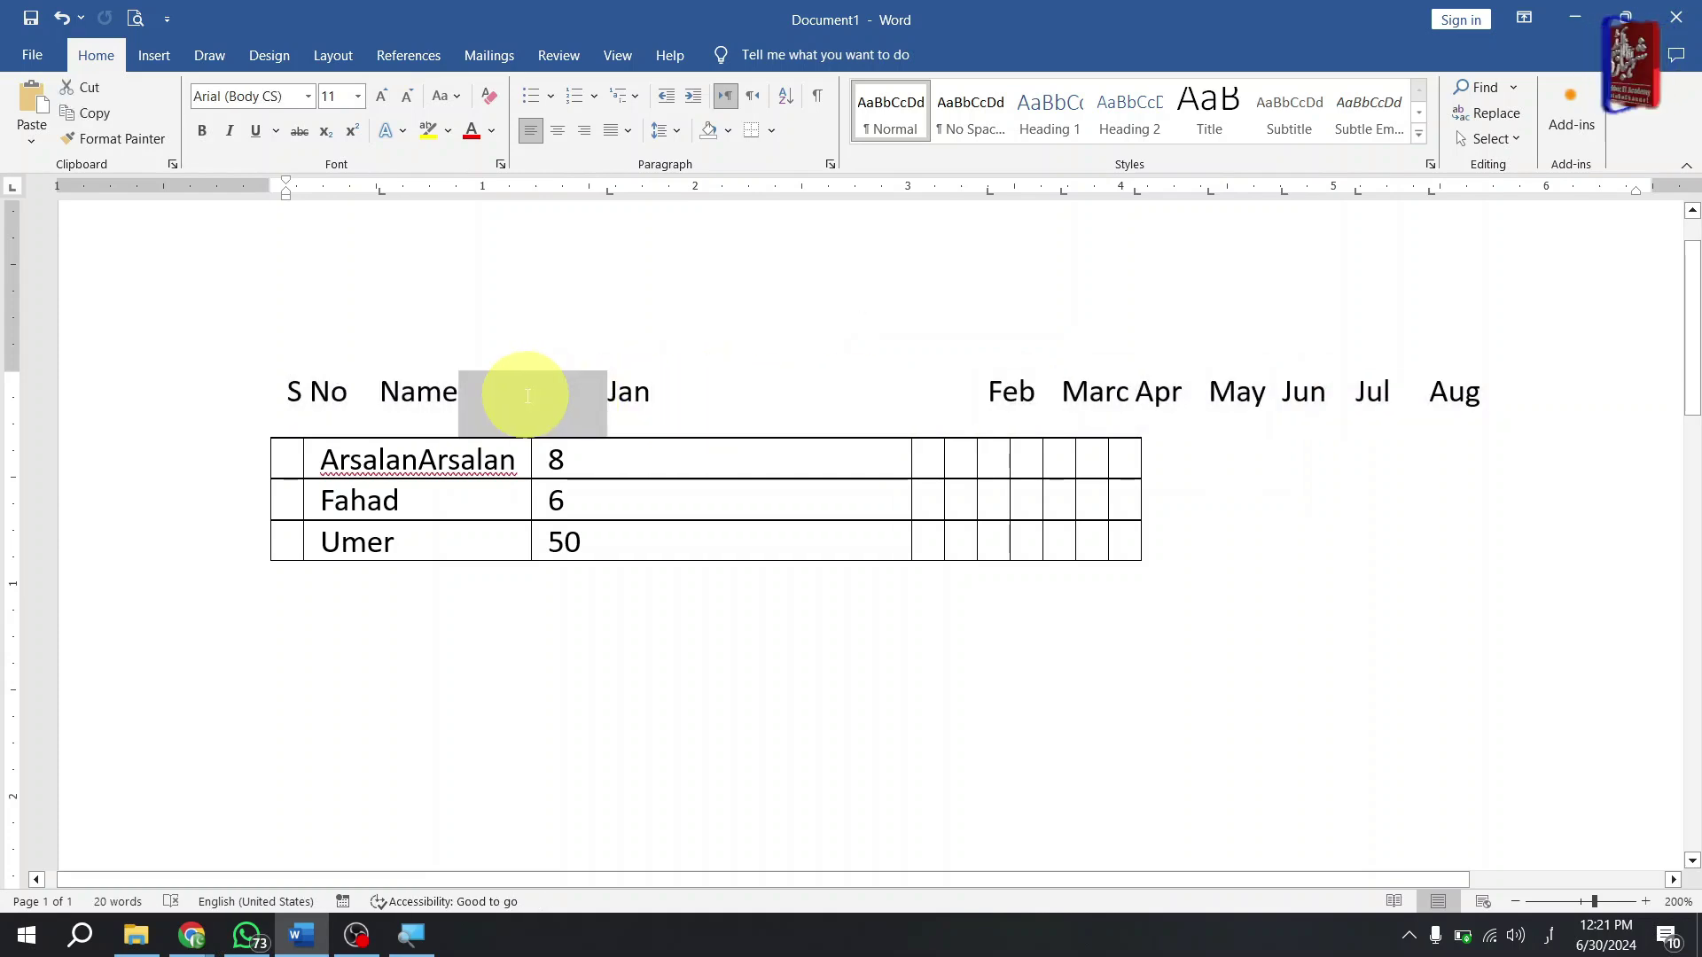
left_click(802, 391)
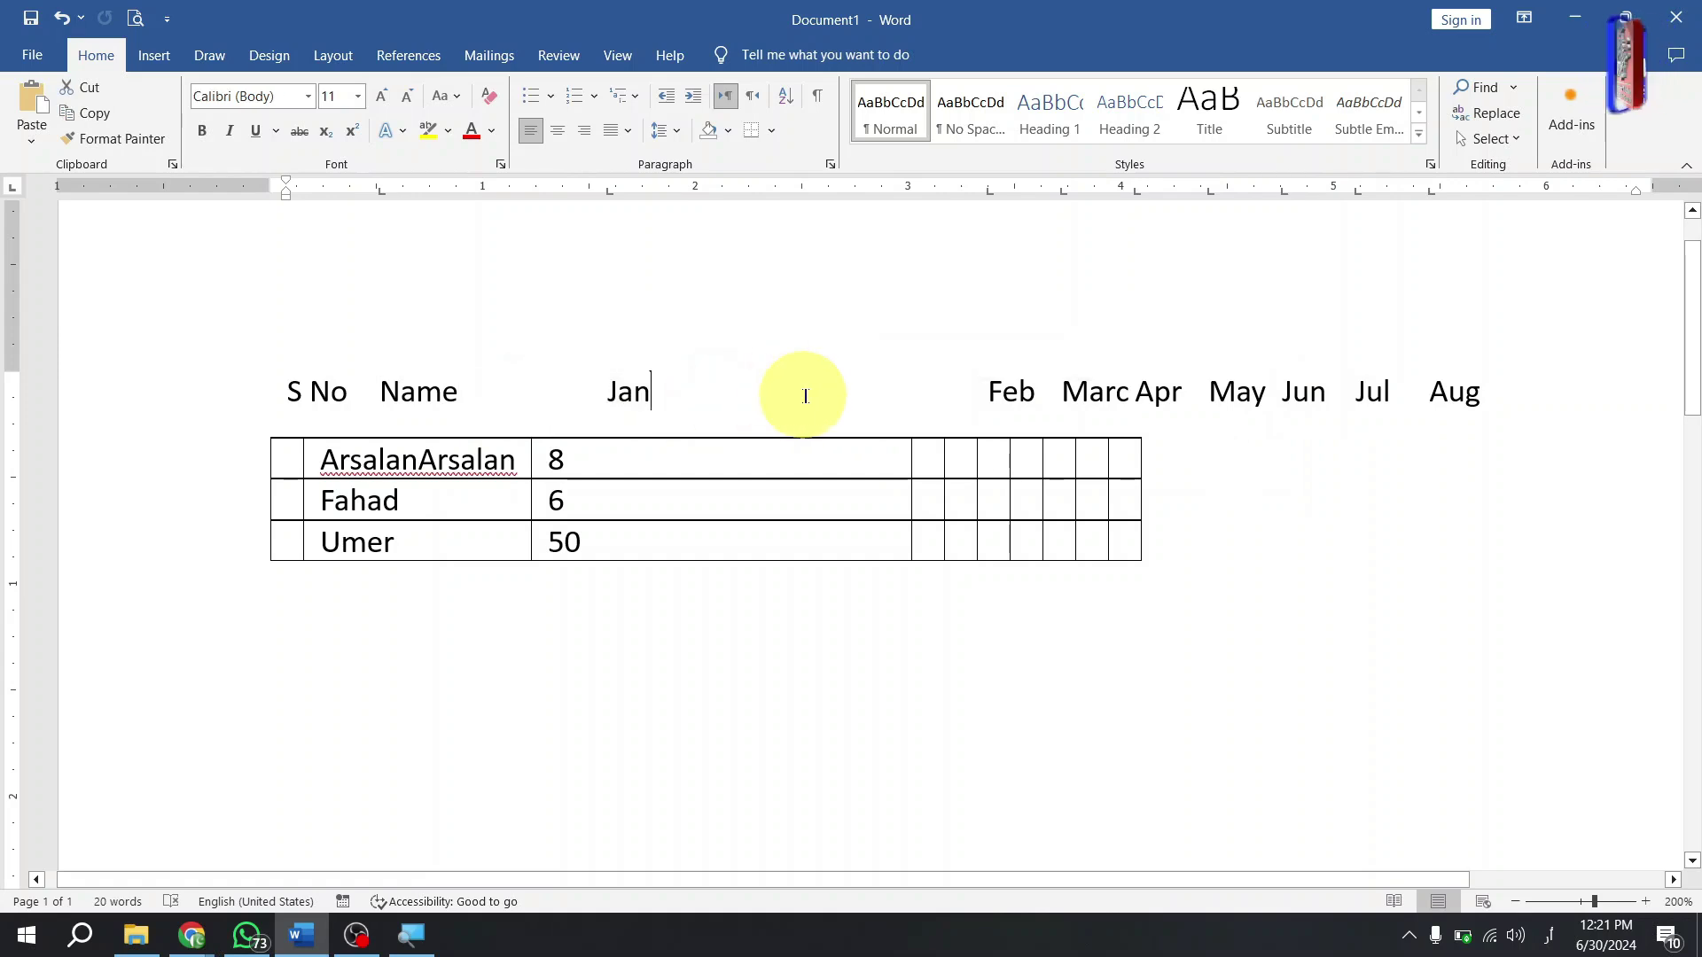
double_click(851, 395)
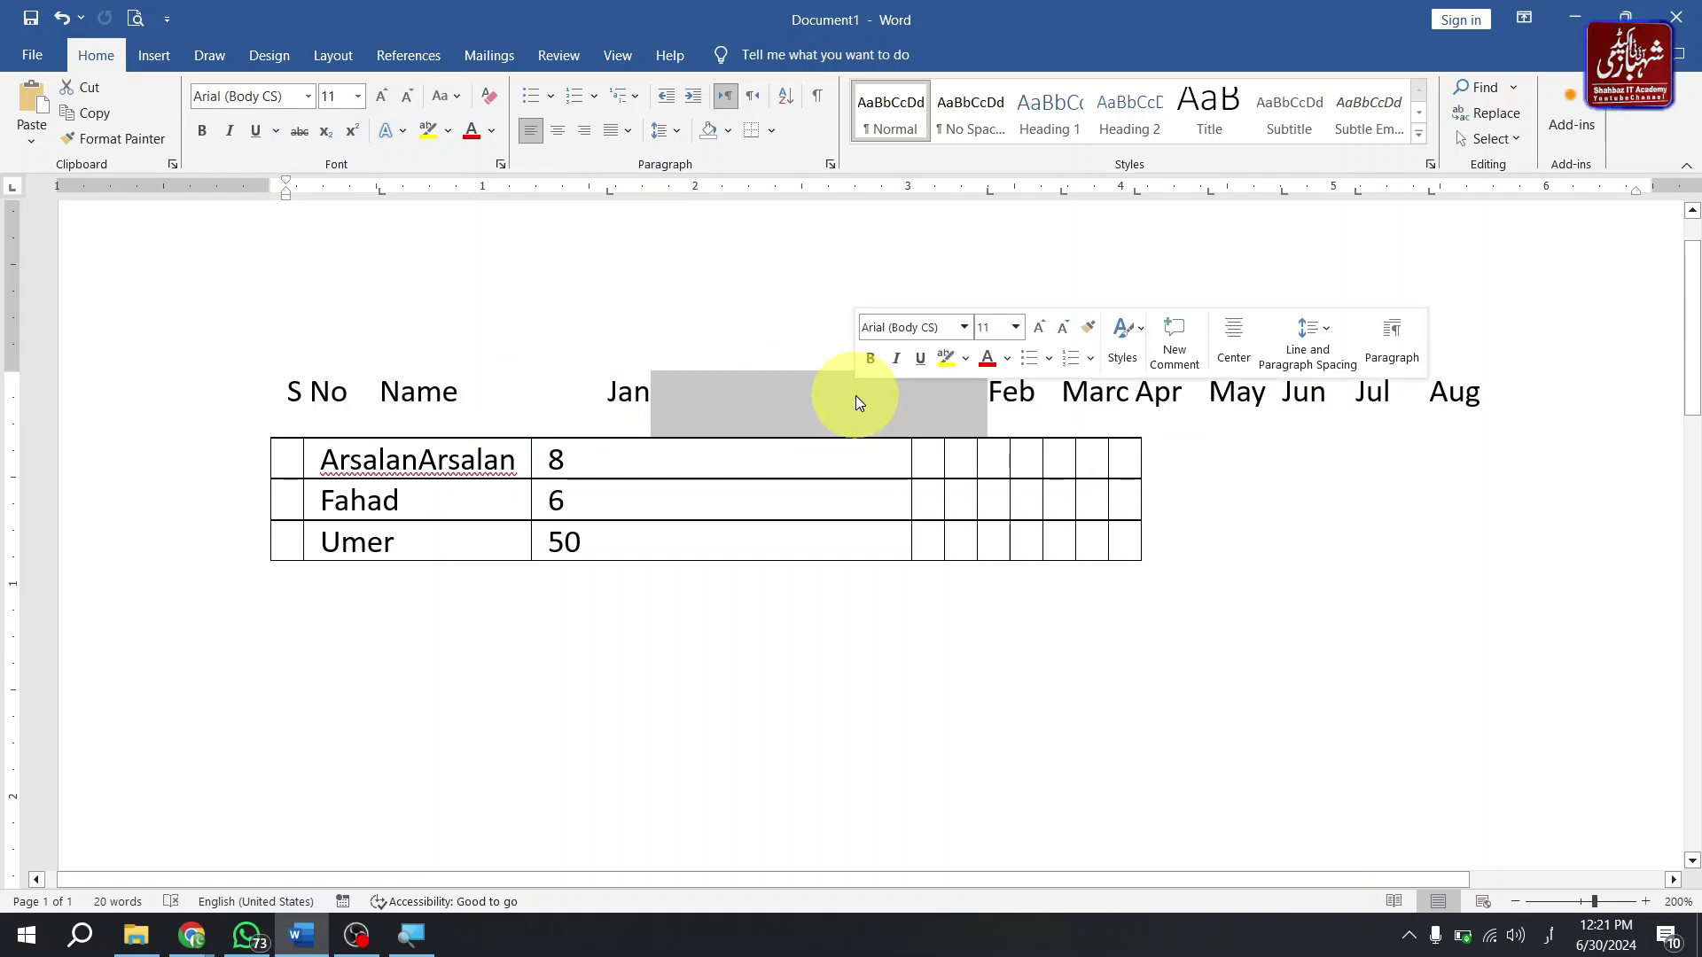
double_click(1049, 397)
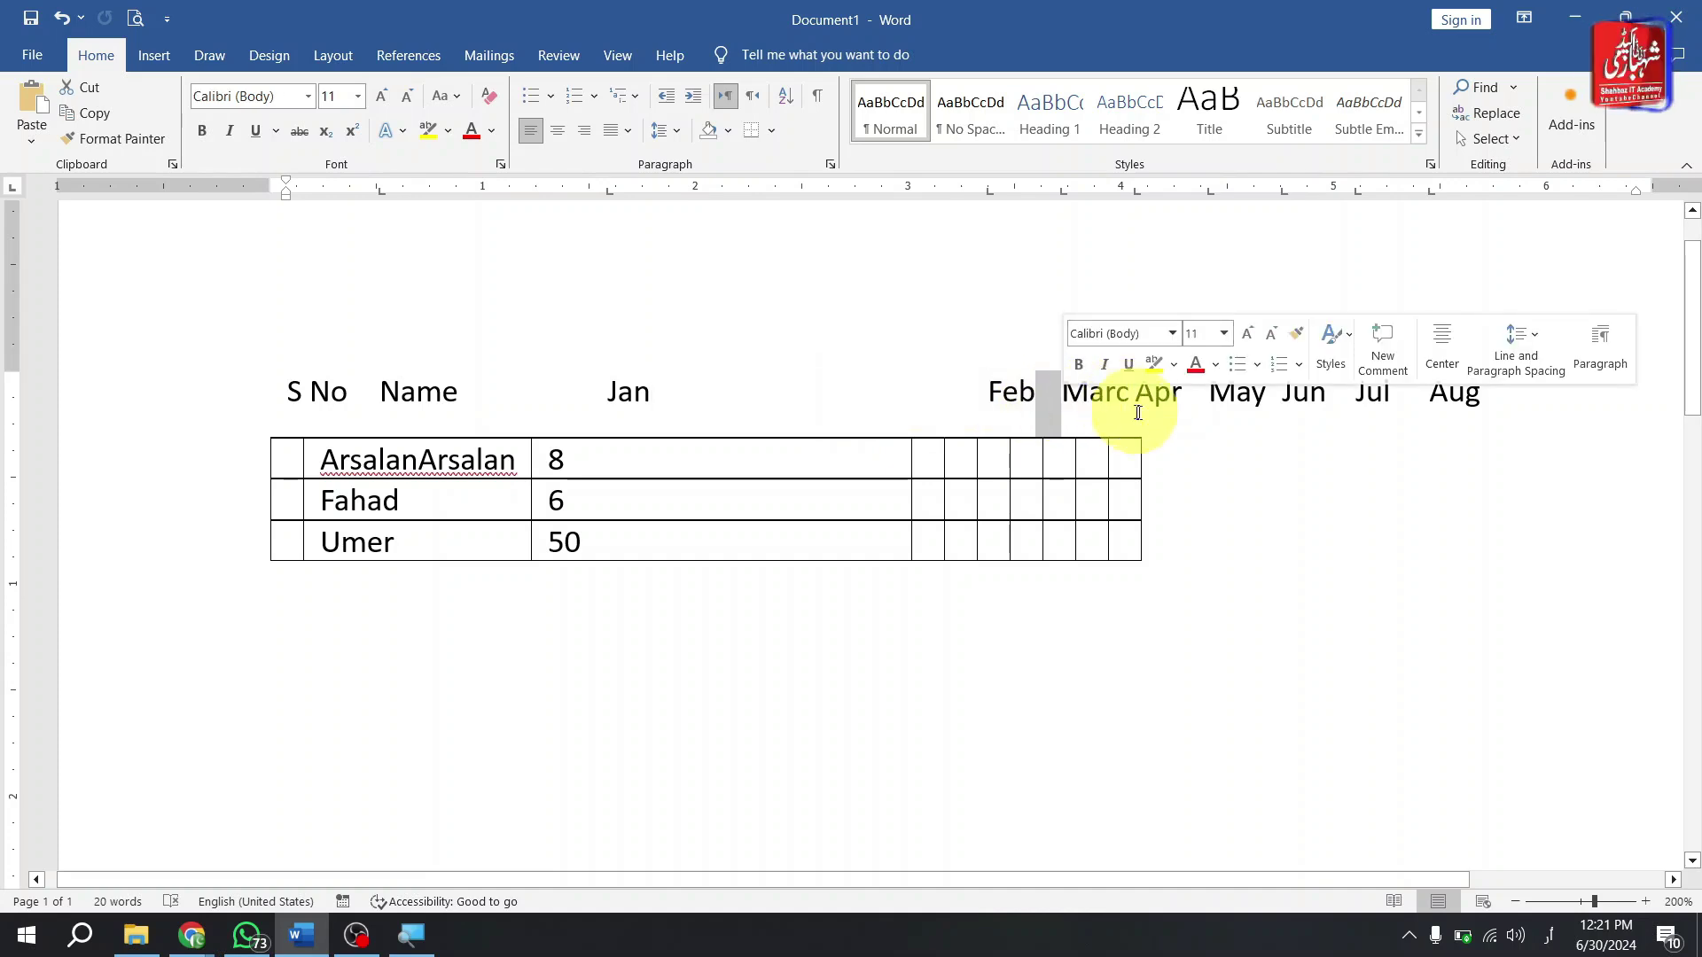
- View the Tabs settings for the narrow empty cells in the first data row and close them without changes
scroll(1081, 403, "up", 12, "ctrl")
scroll(1108, 412, "up", 7, "ctrl")
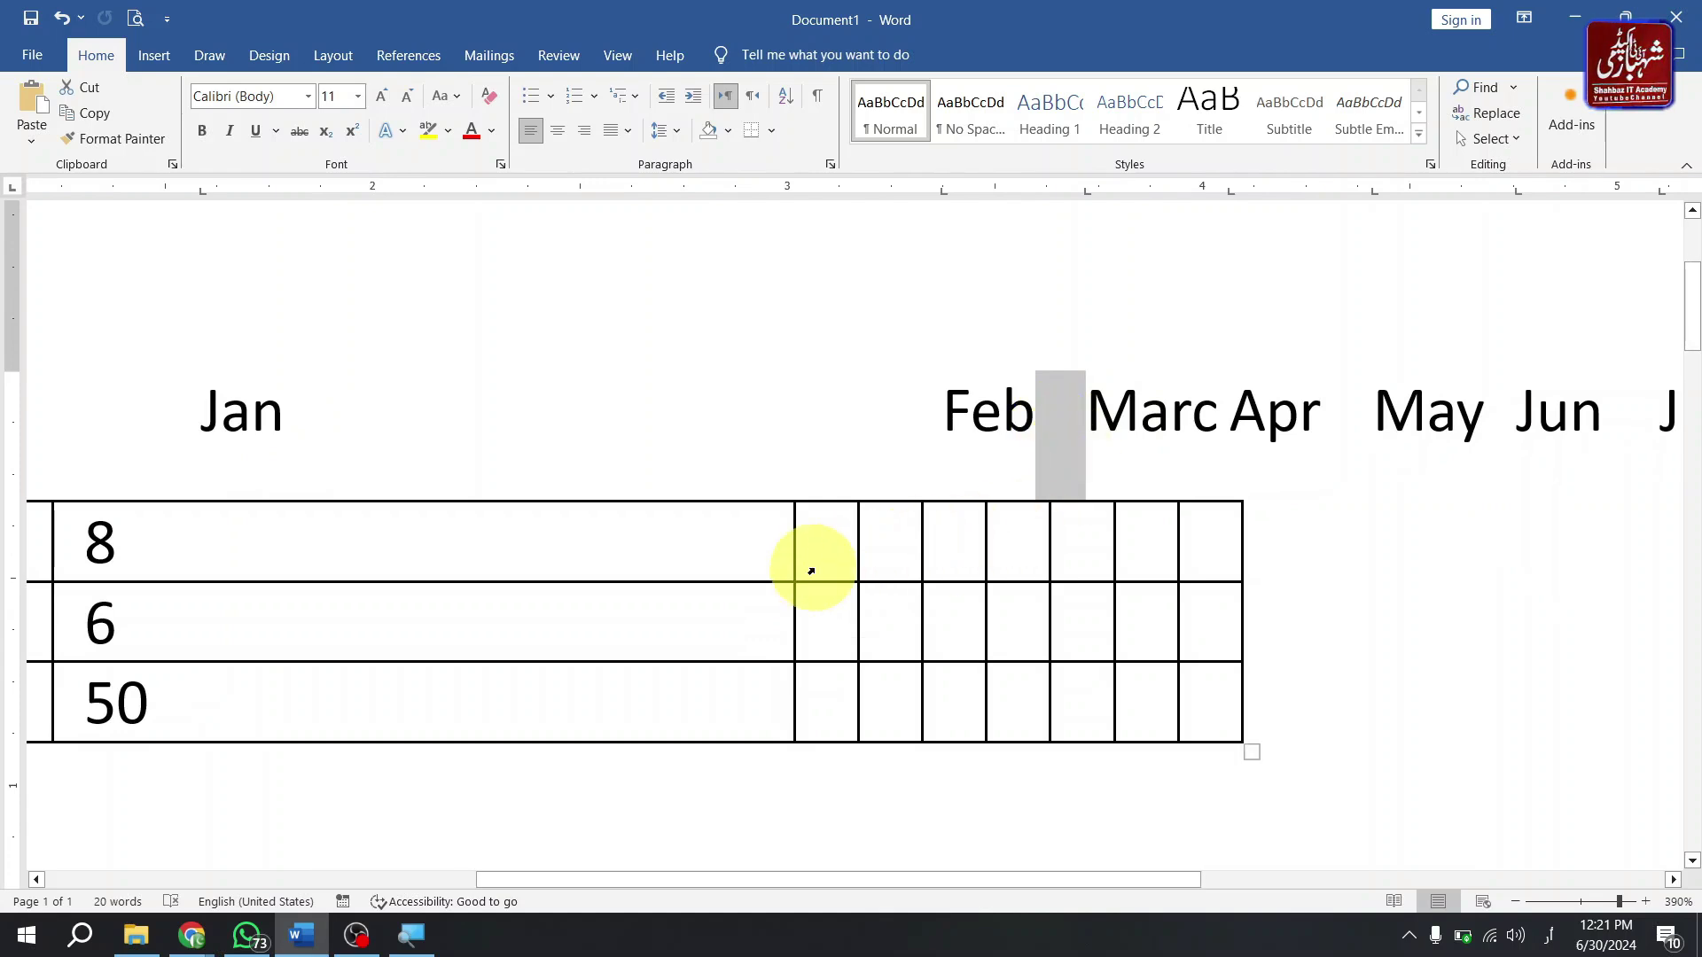
left_click_drag(824, 562, 1170, 562)
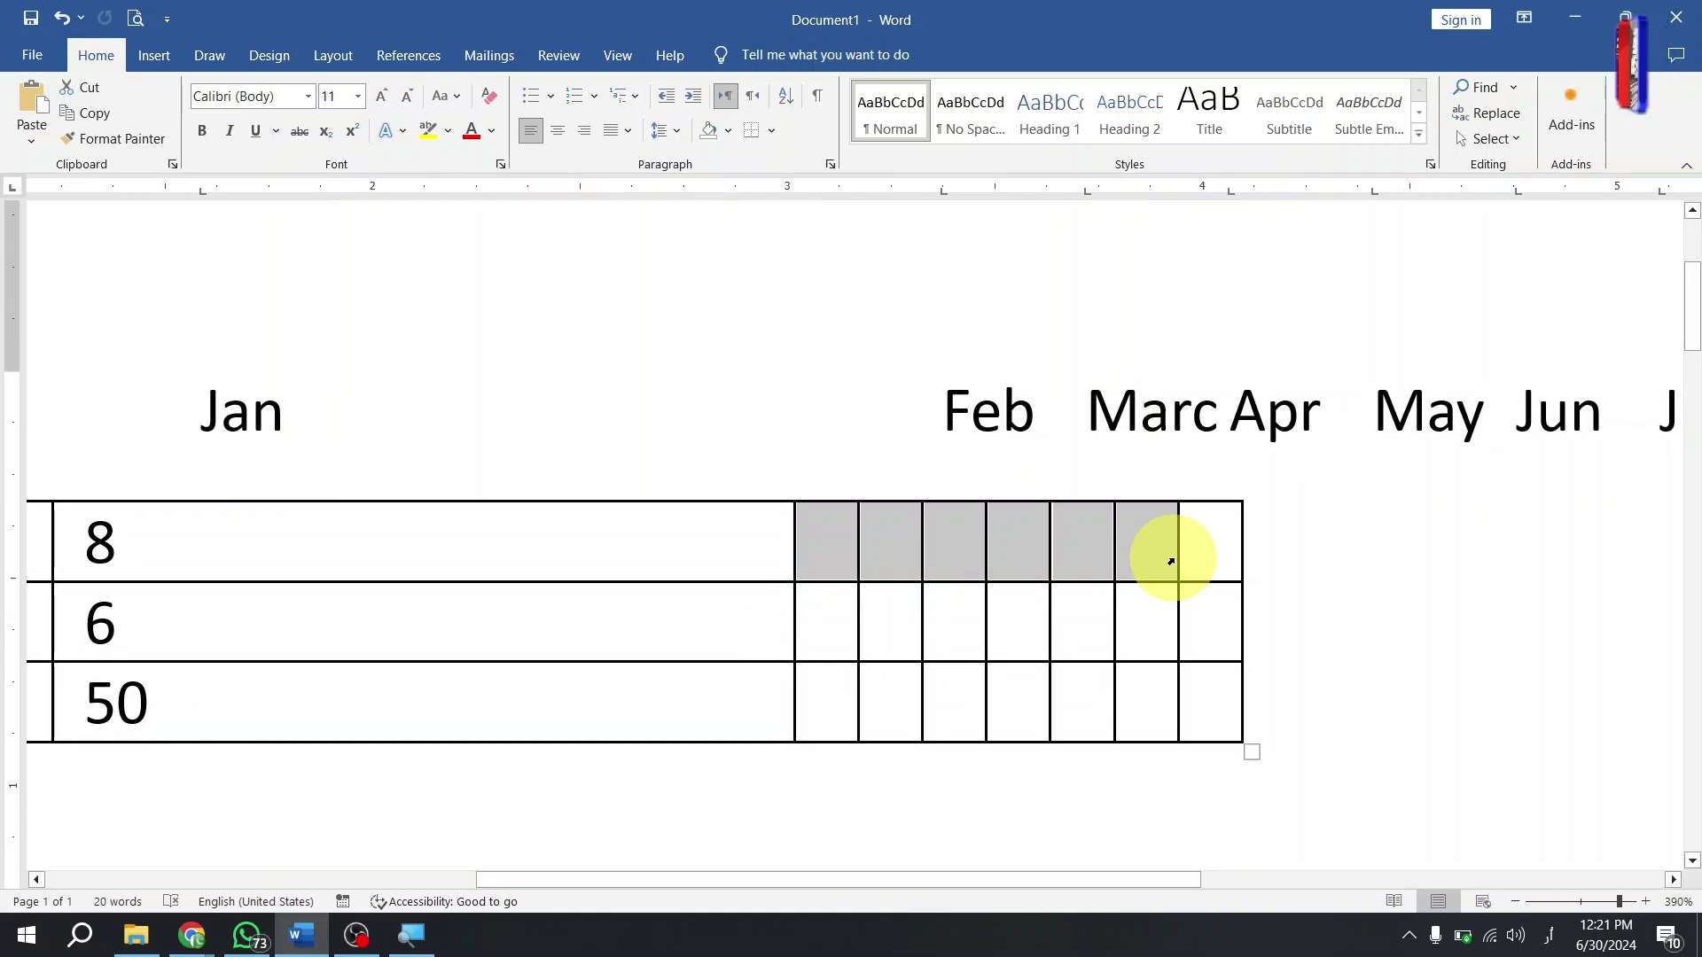
left_click(833, 164)
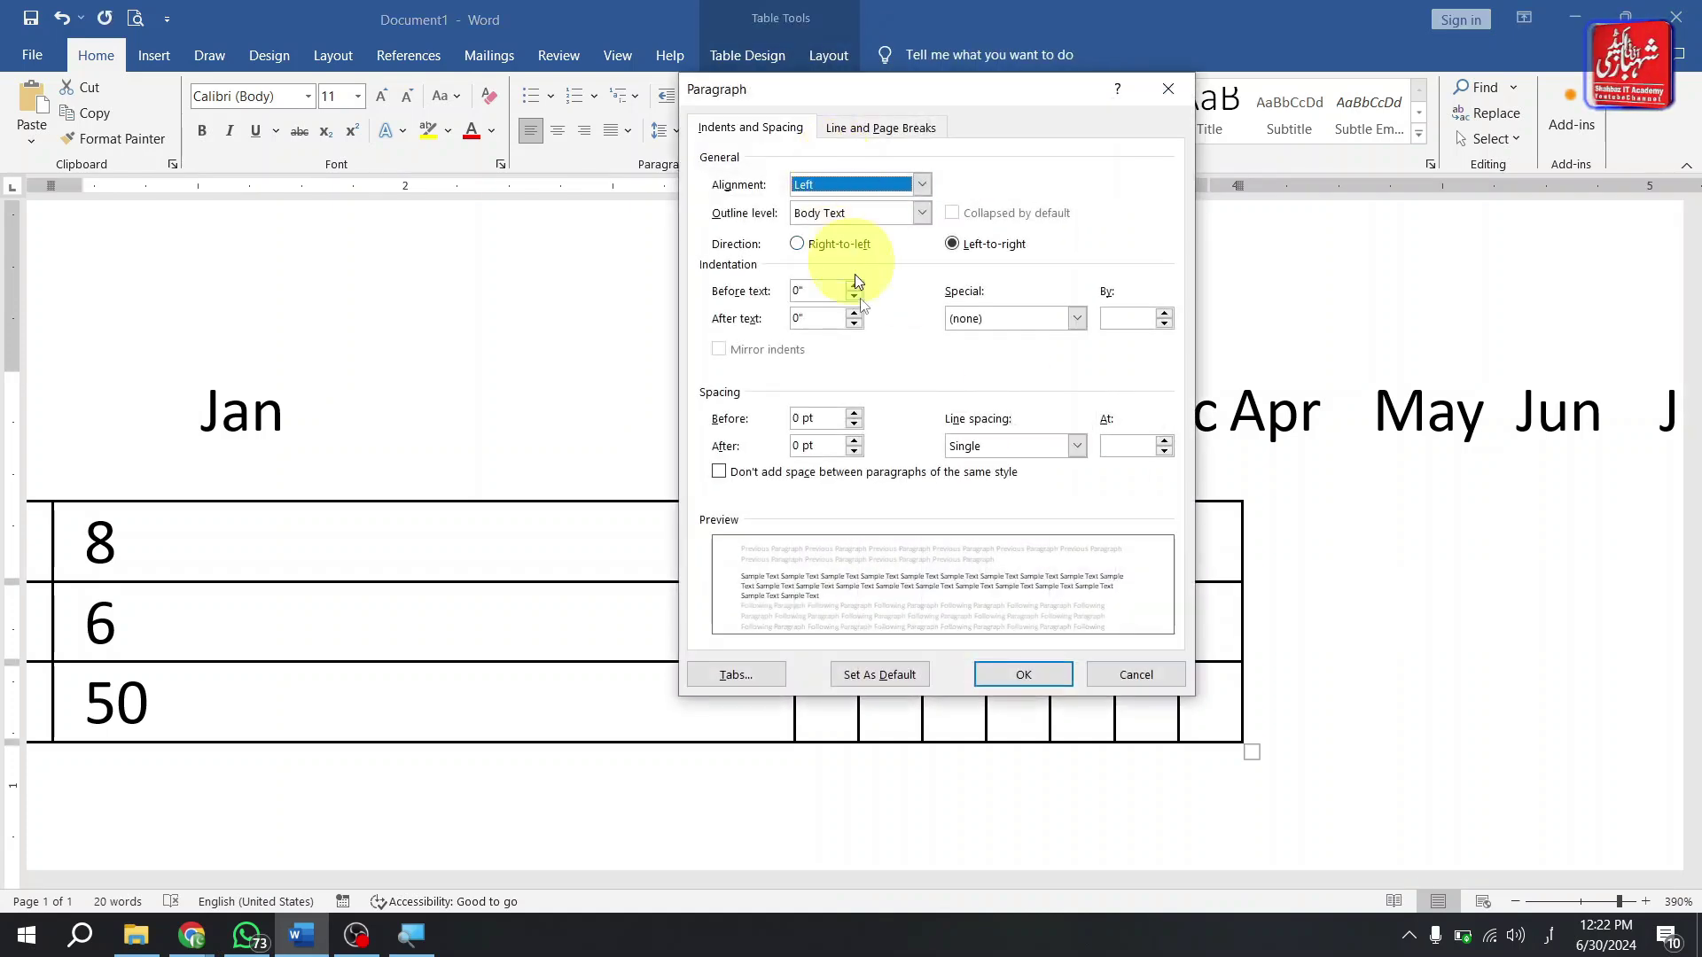
left_click(750, 679)
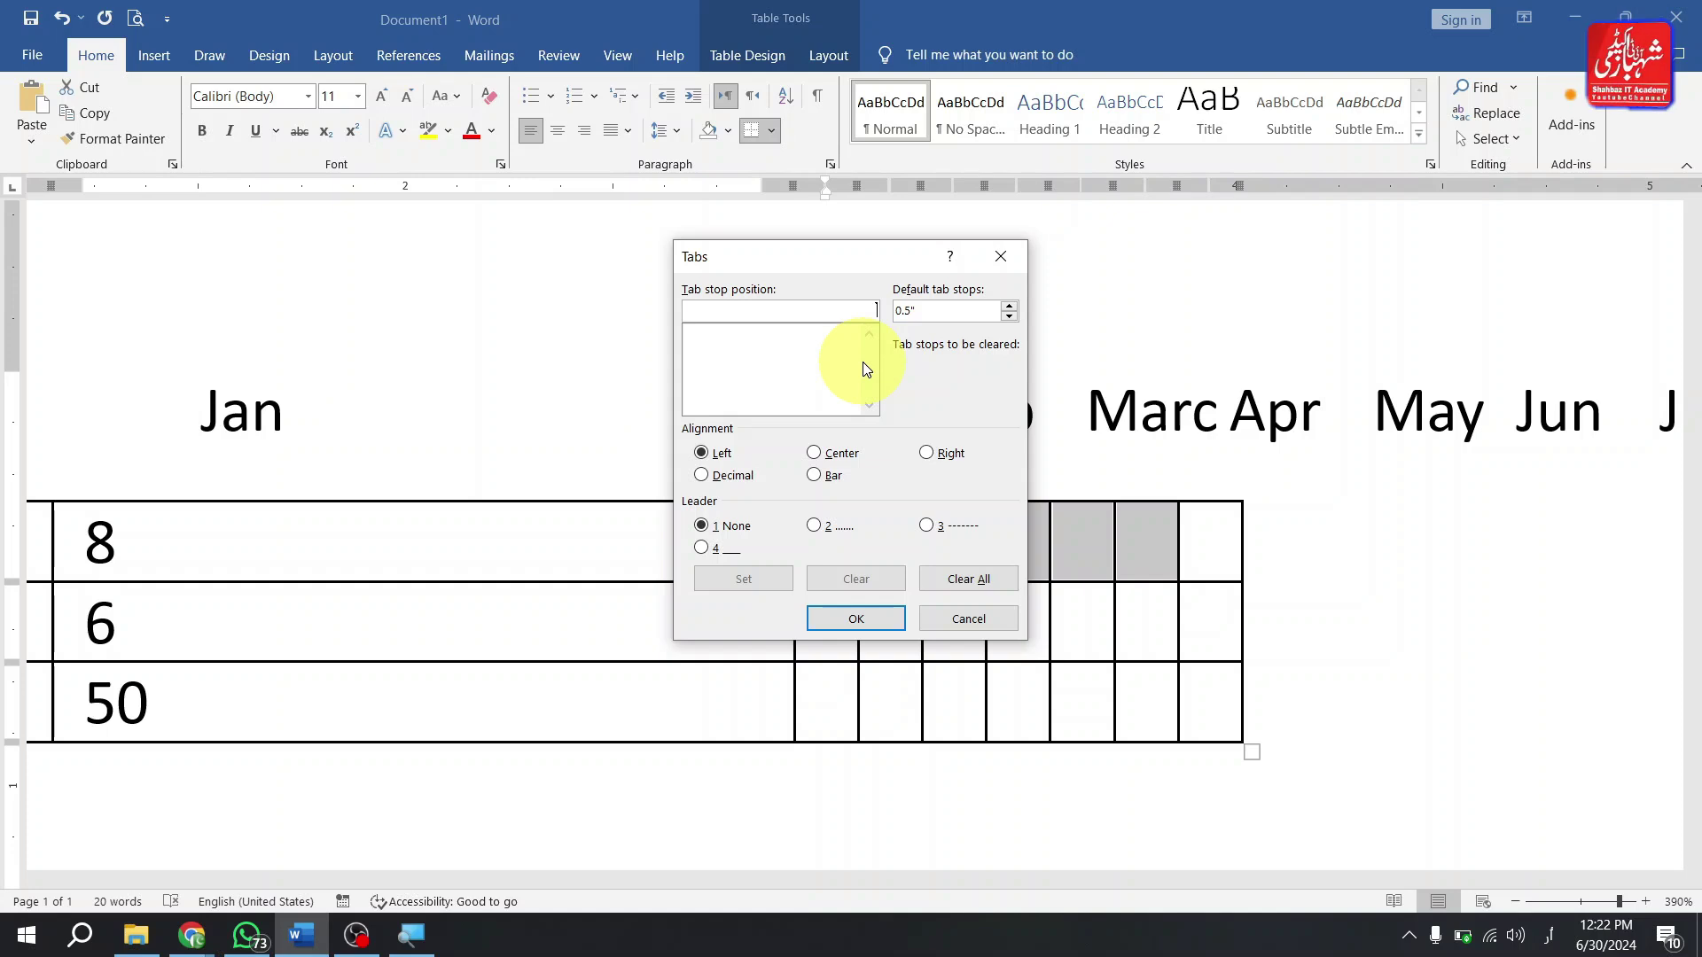
left_click(1015, 261)
- Highlight the tab gap between Jan and Feb, and undo the heading row's tab-separated conversion to text
left_click_drag(455, 402, 857, 398)
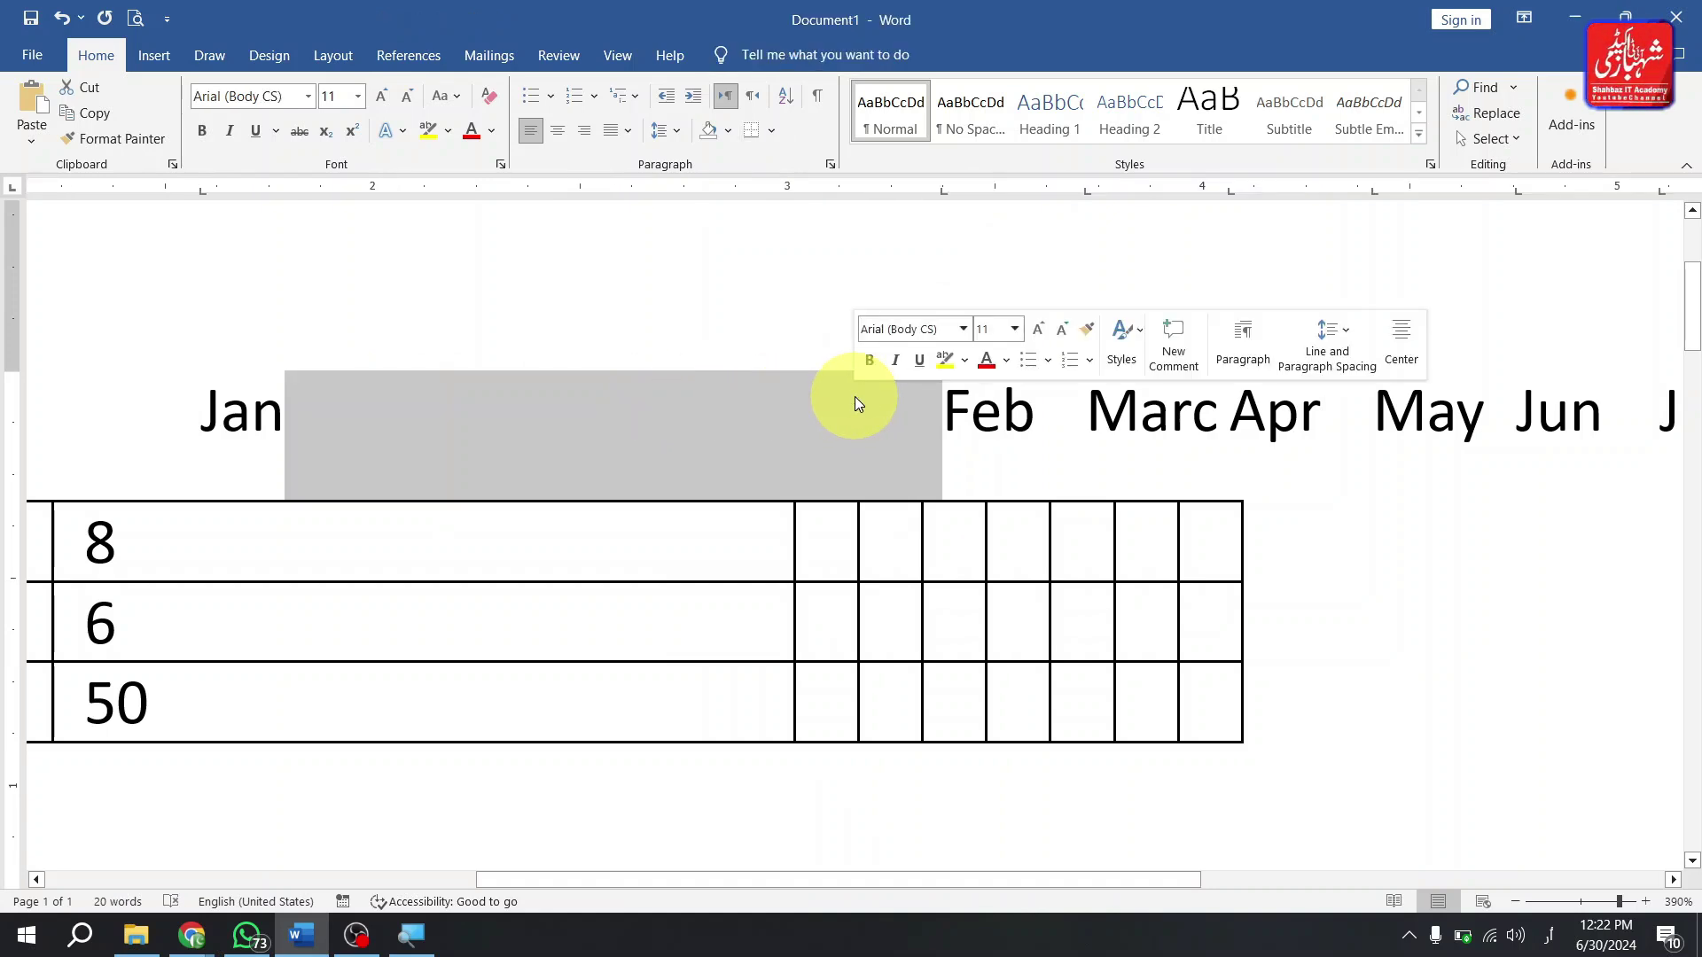
scroll(852, 396, "down", 11)
scroll(853, 396, "down", 2)
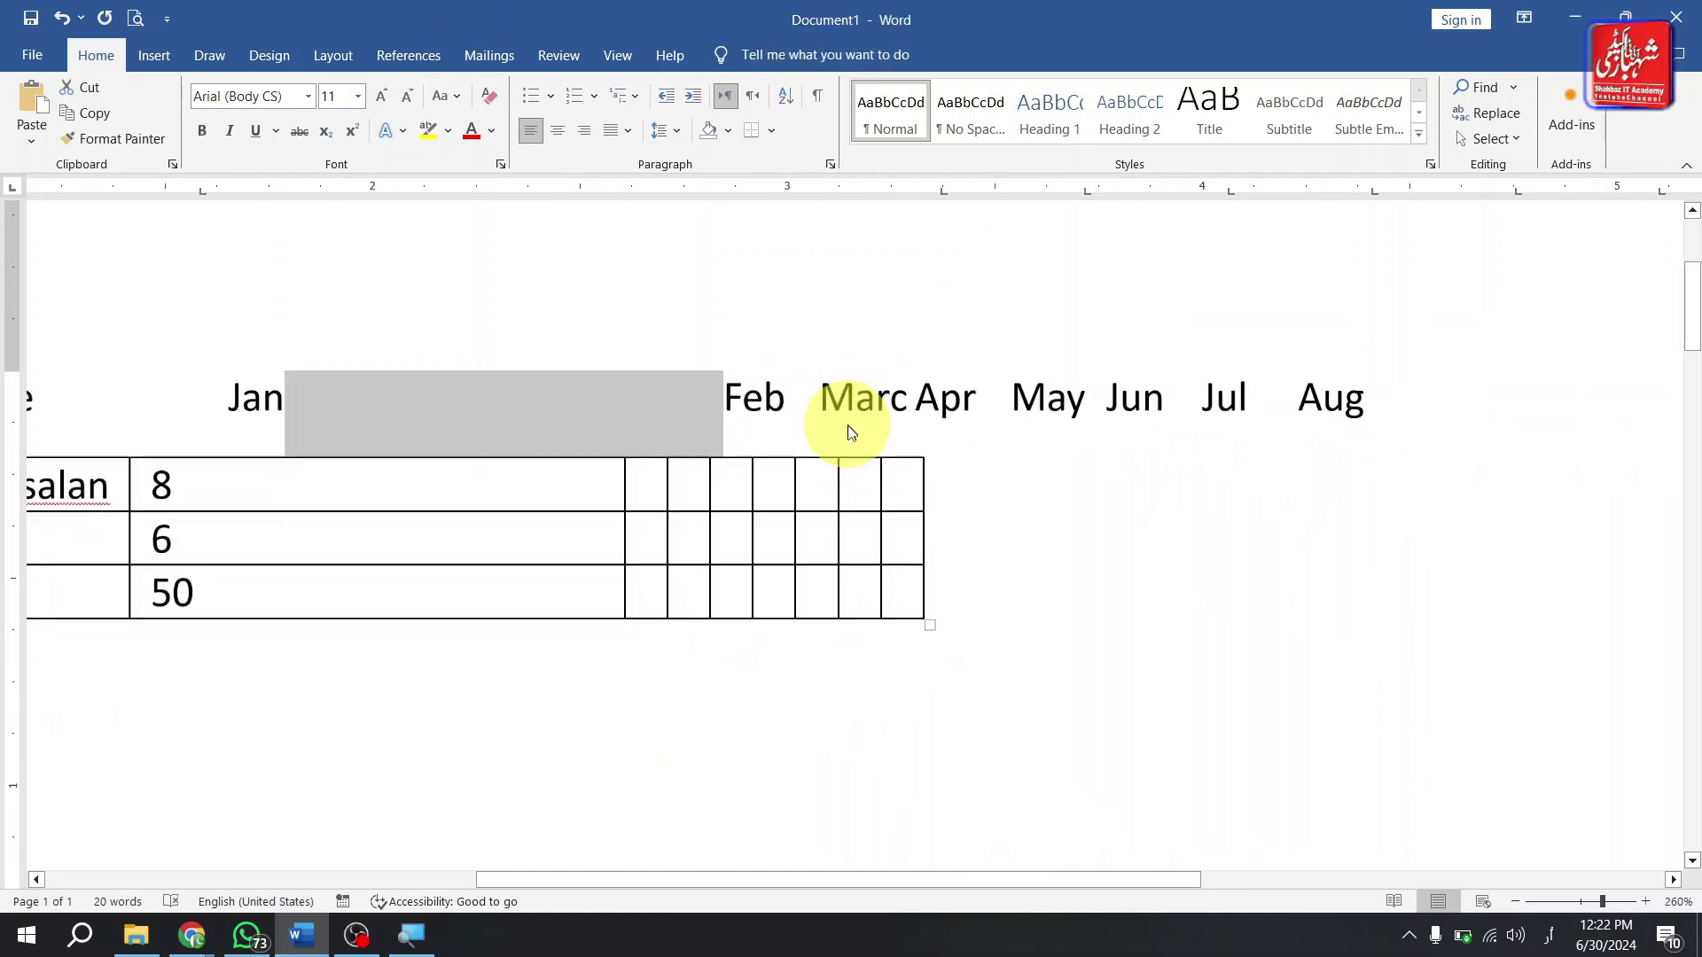
key("ctrl+z")
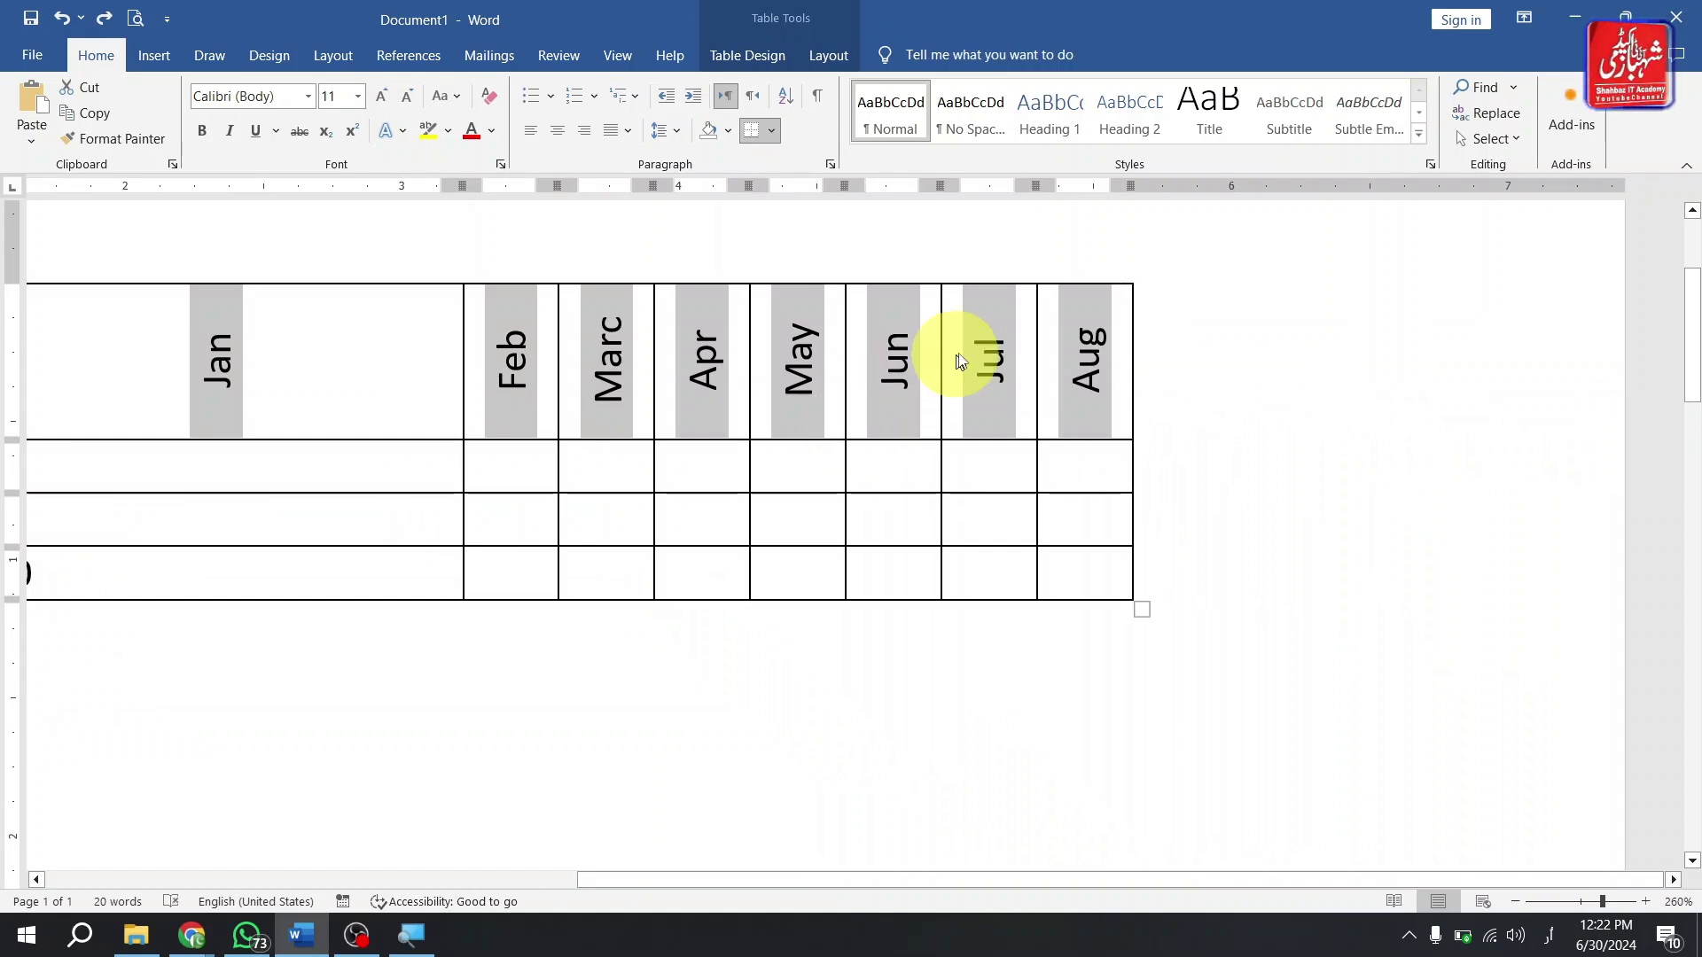
- Convert the table's heading row to text separated by commas, and undo the conversion
left_click(805, 62)
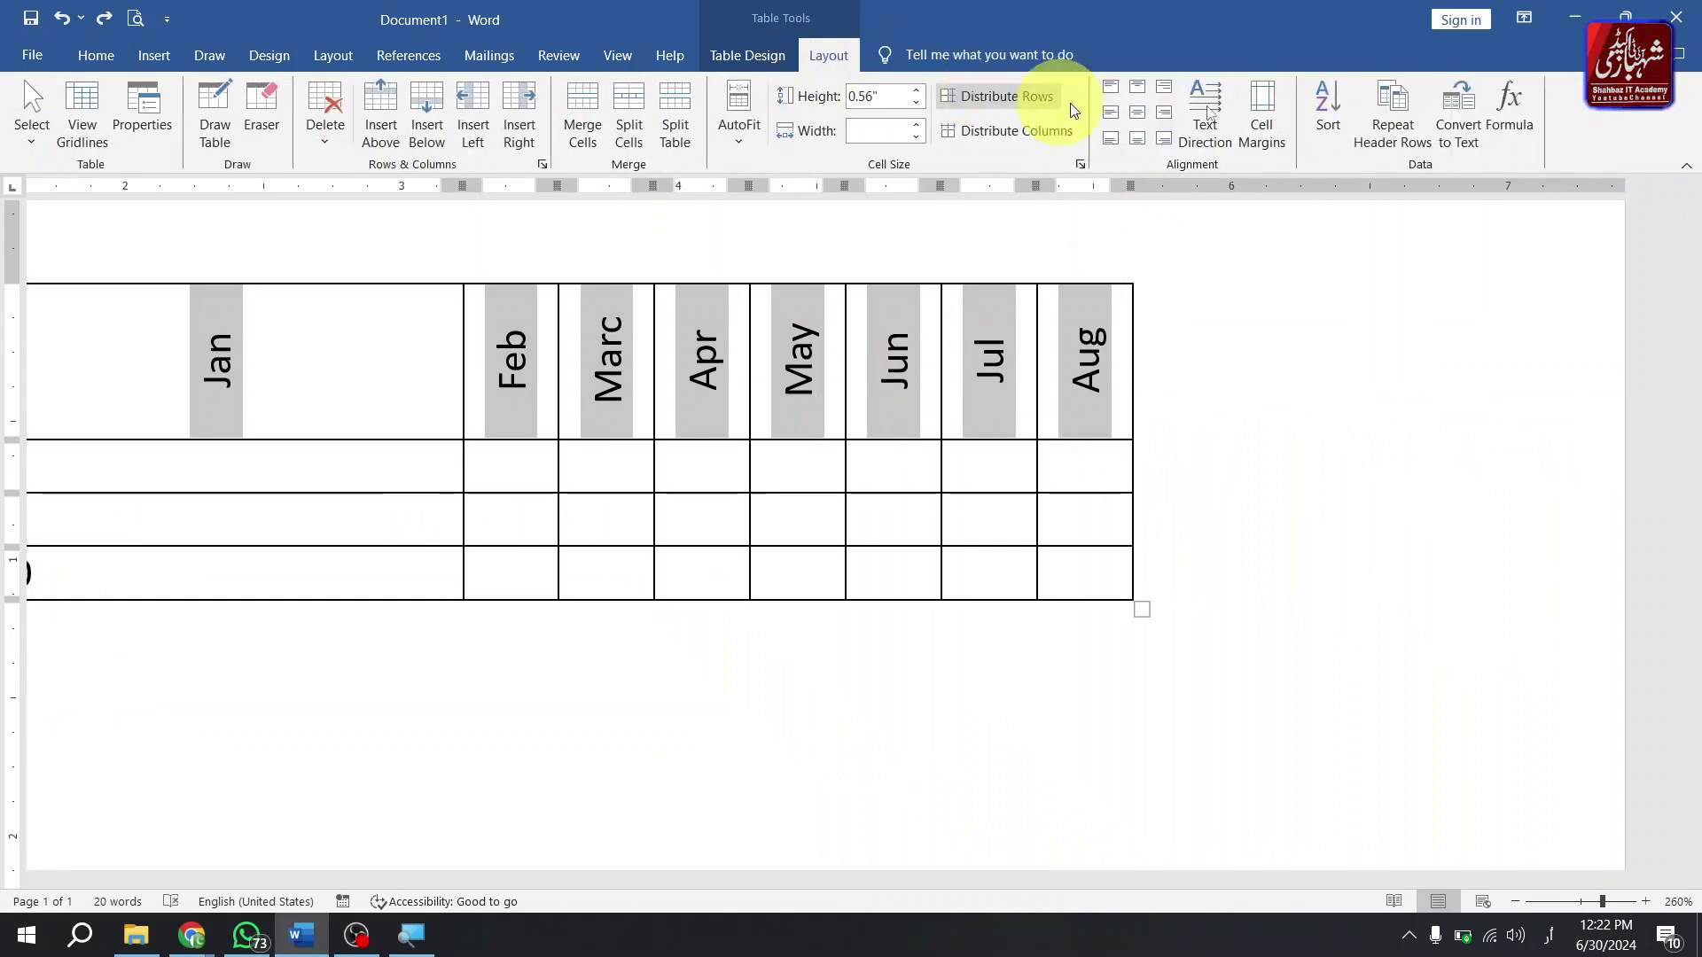
left_click(1459, 116)
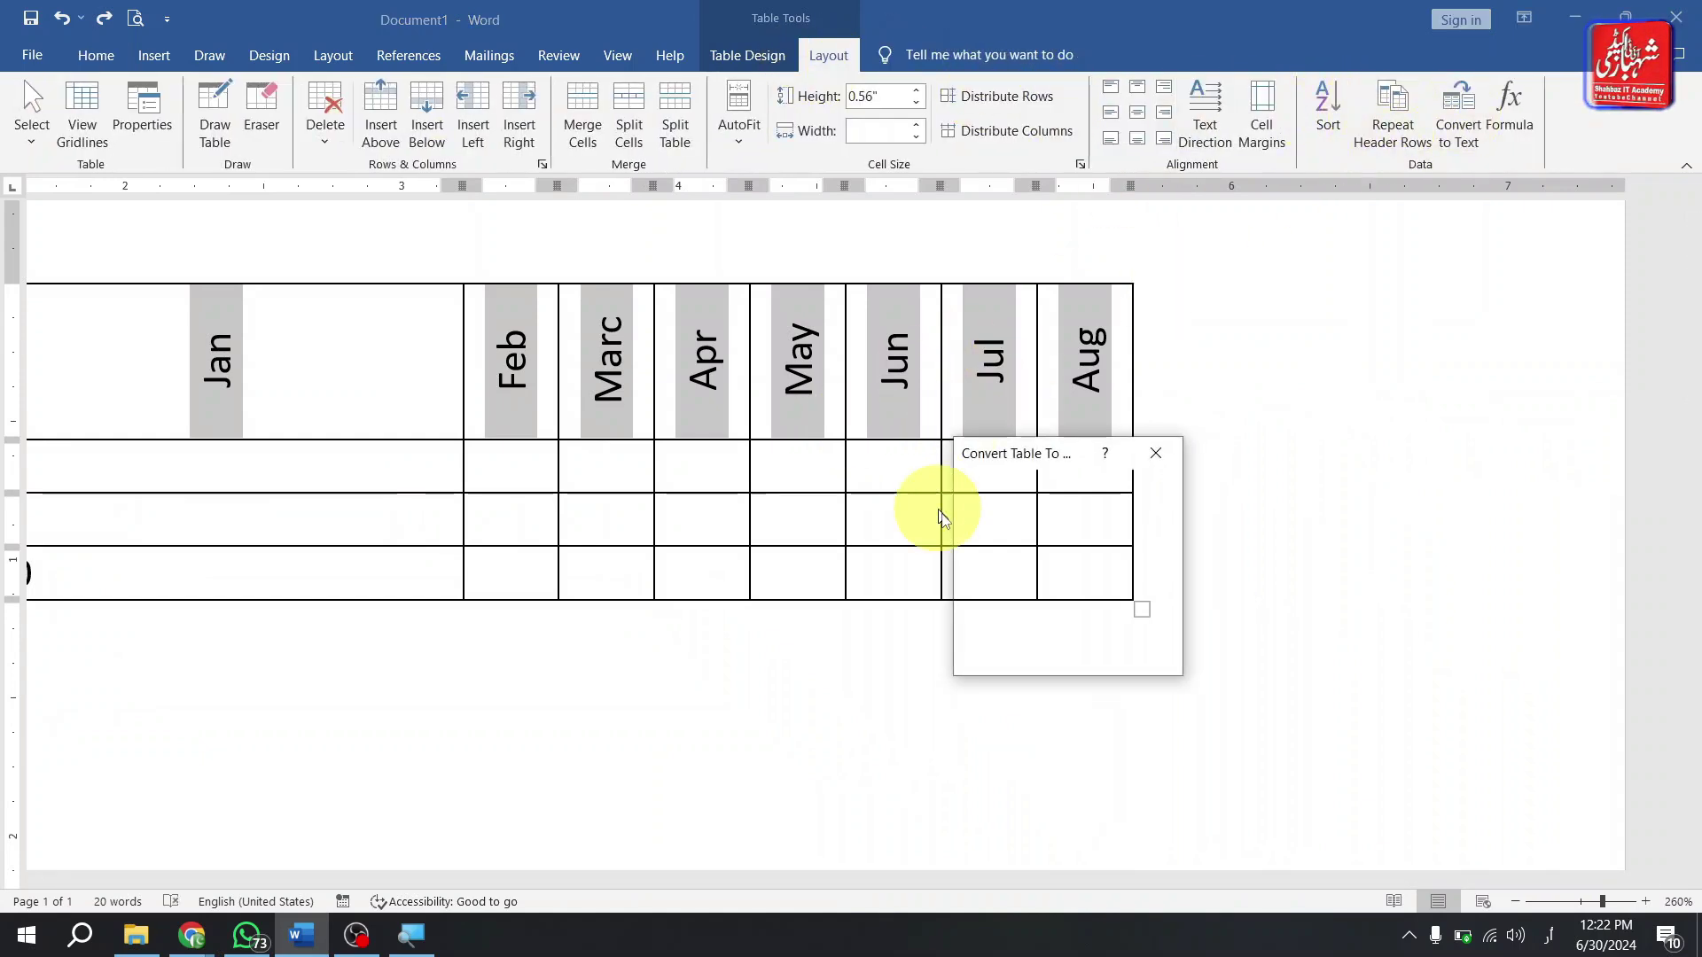
left_click(1013, 557)
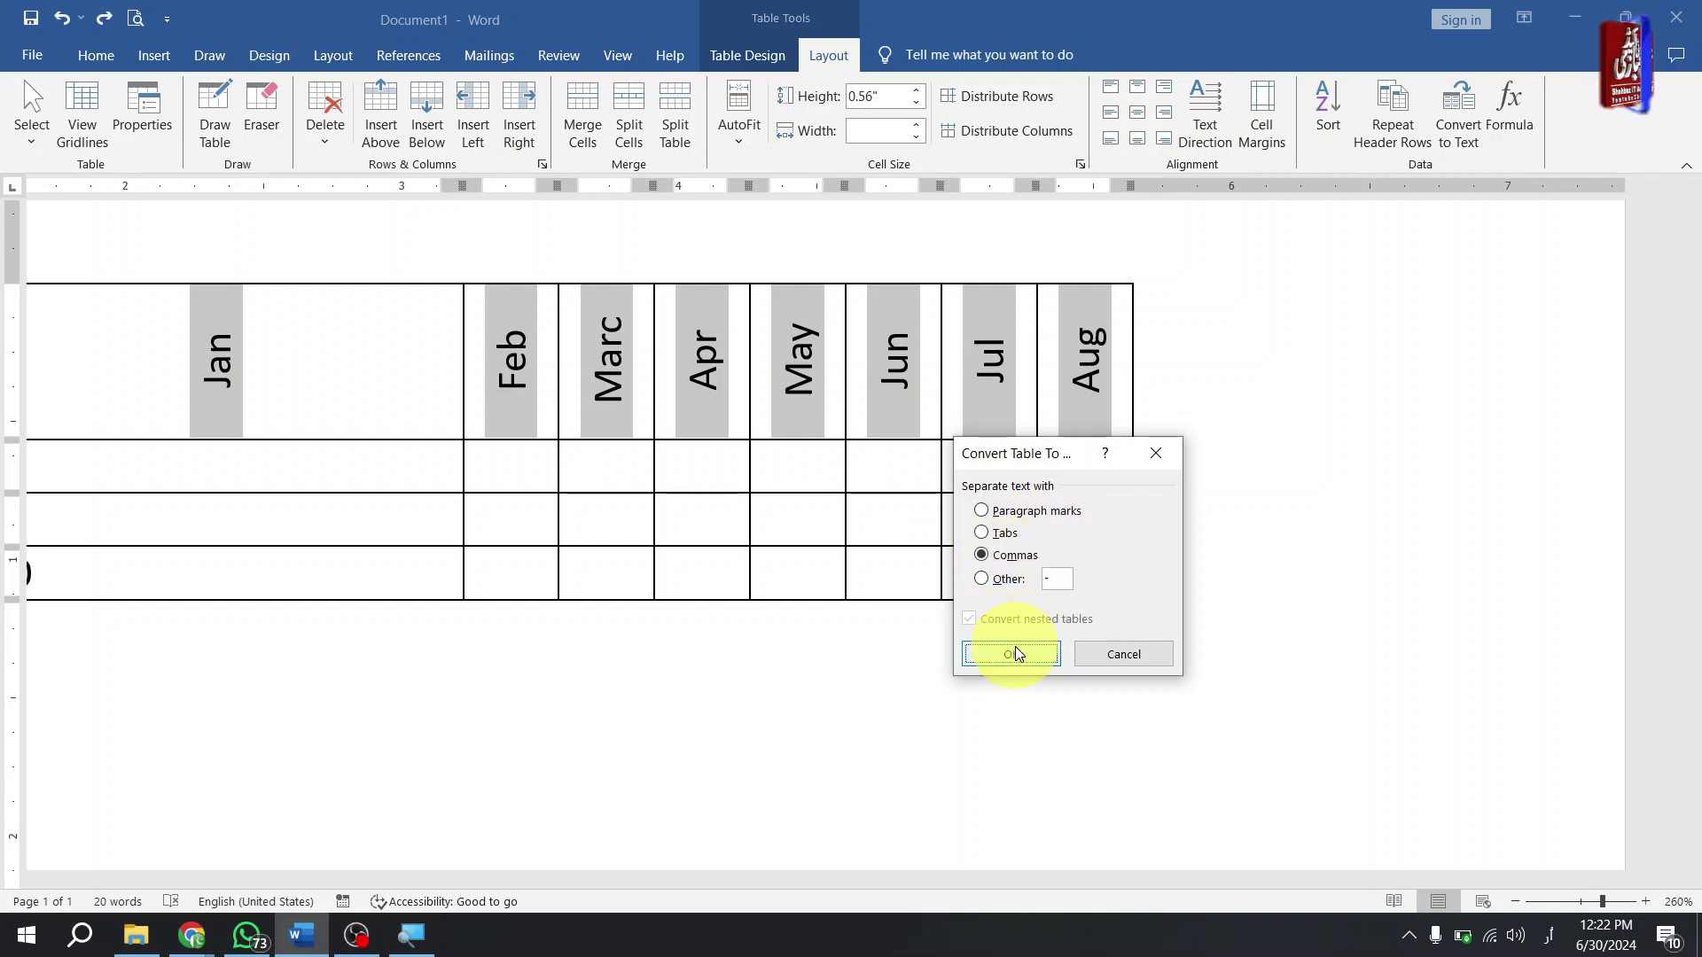
left_click(1014, 653)
left_click_drag(847, 885, 430, 898)
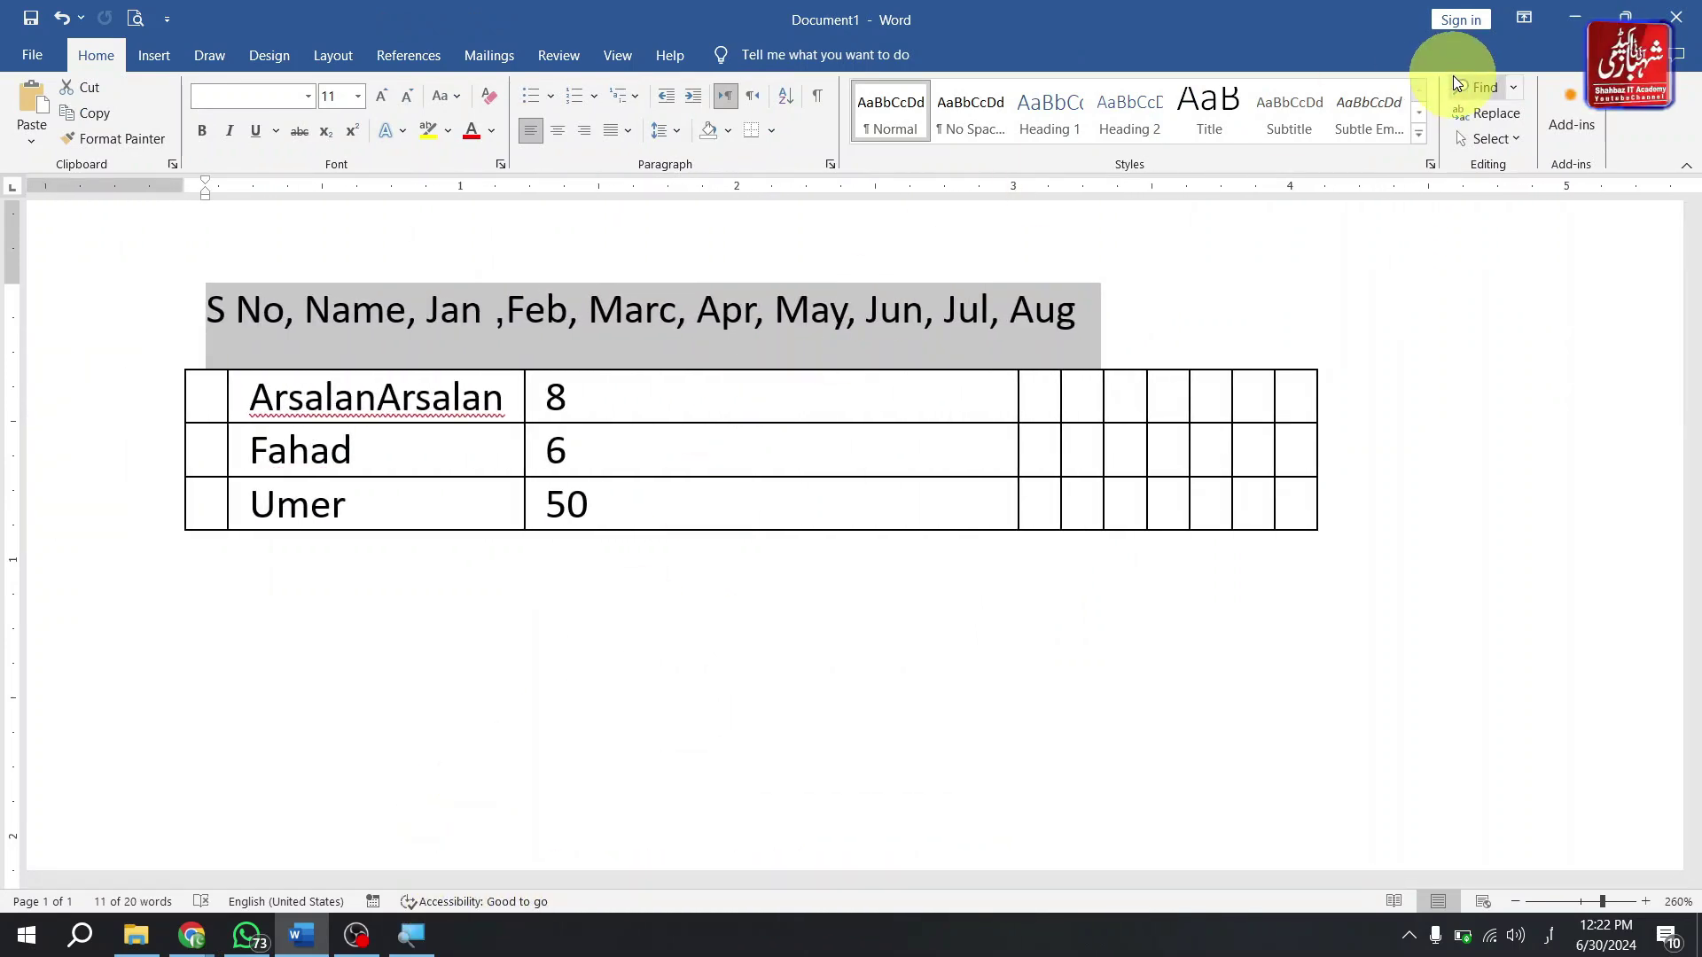
key("ctrl+z")
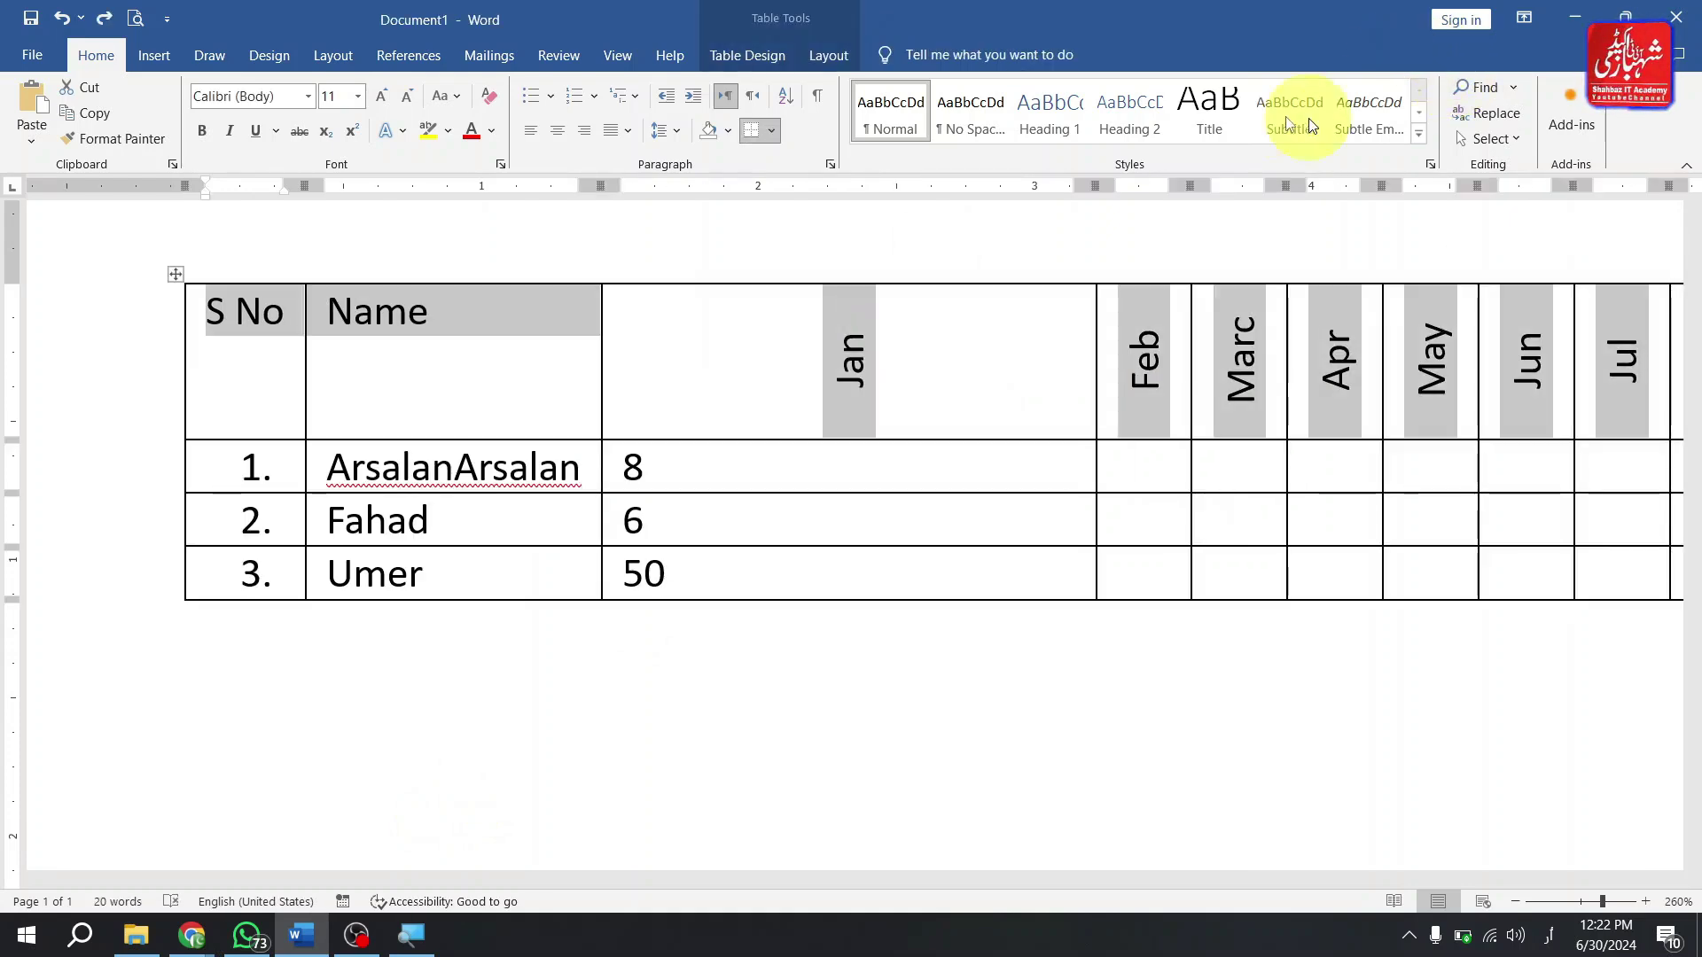
- Convert the heading row to text with "/" as the custom separator, and undo the conversion
left_click(789, 53)
left_click(816, 54)
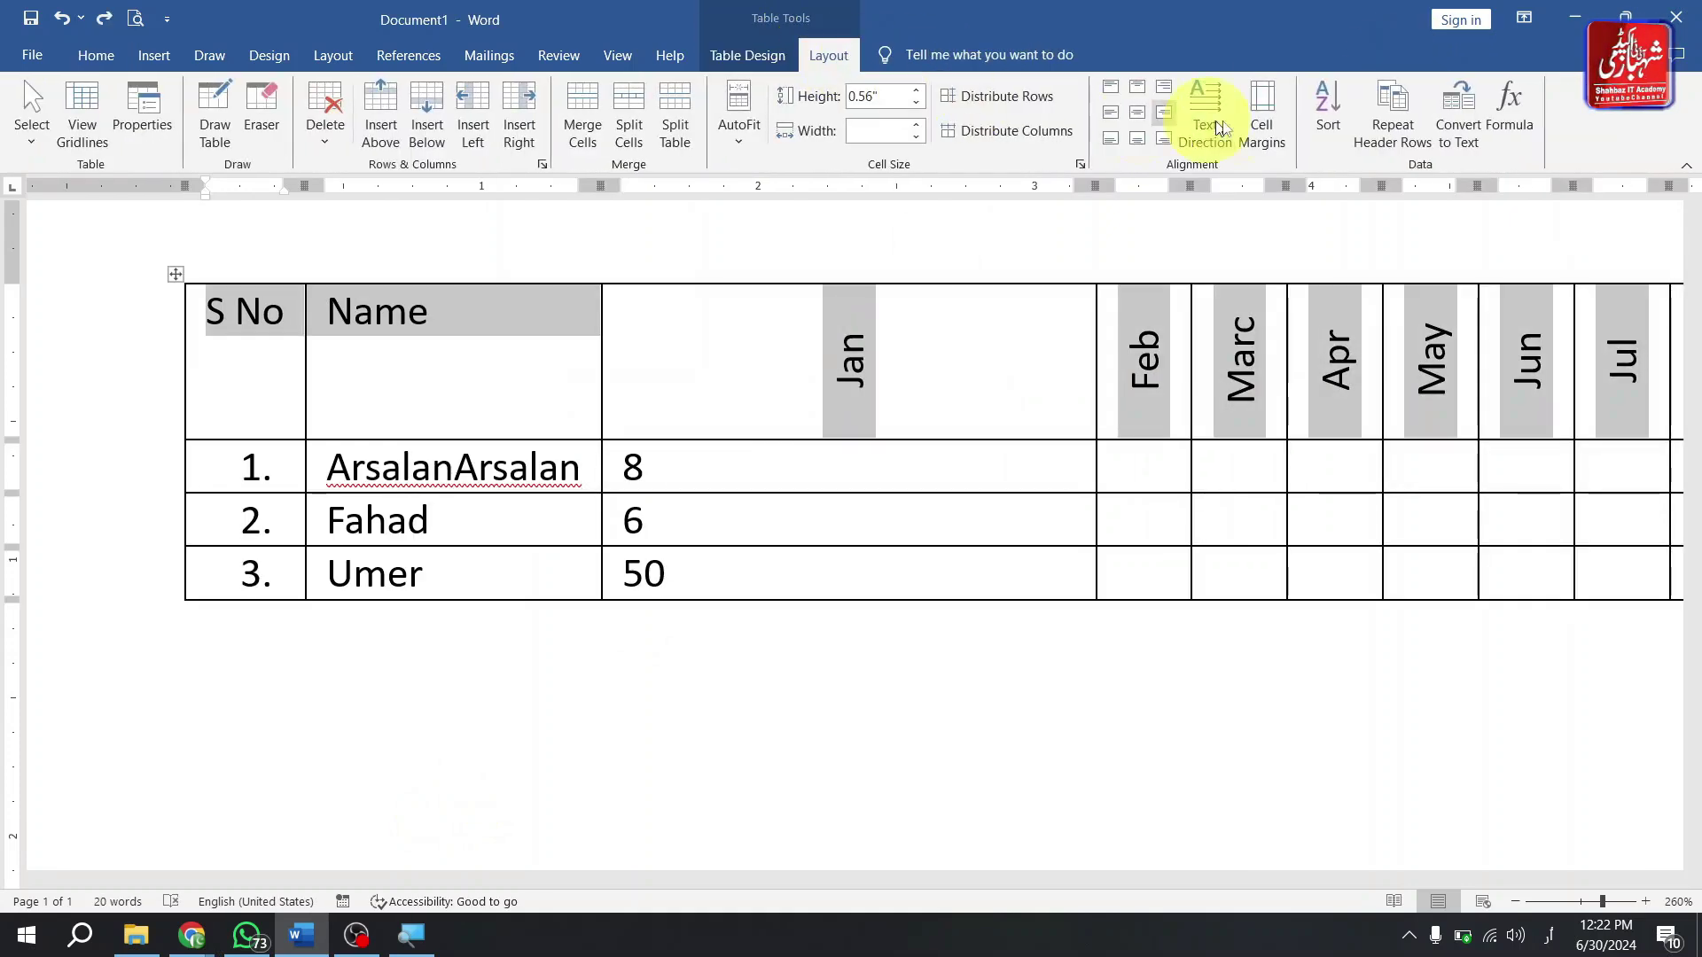
left_click(1453, 130)
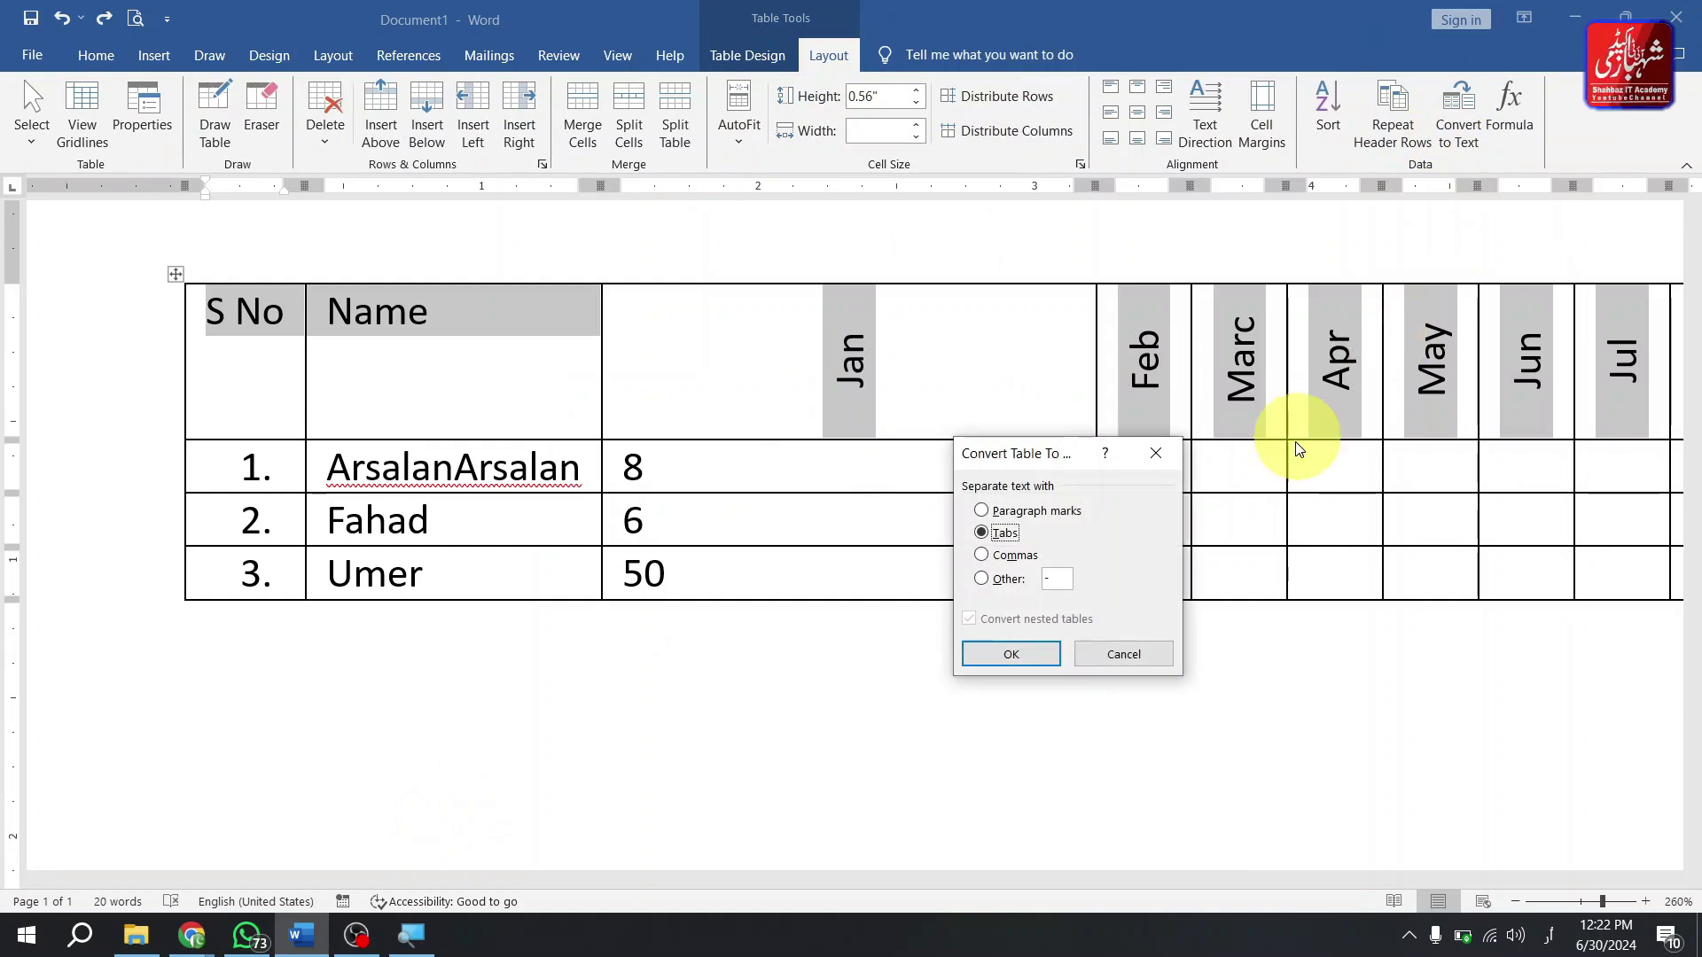
left_click(998, 581)
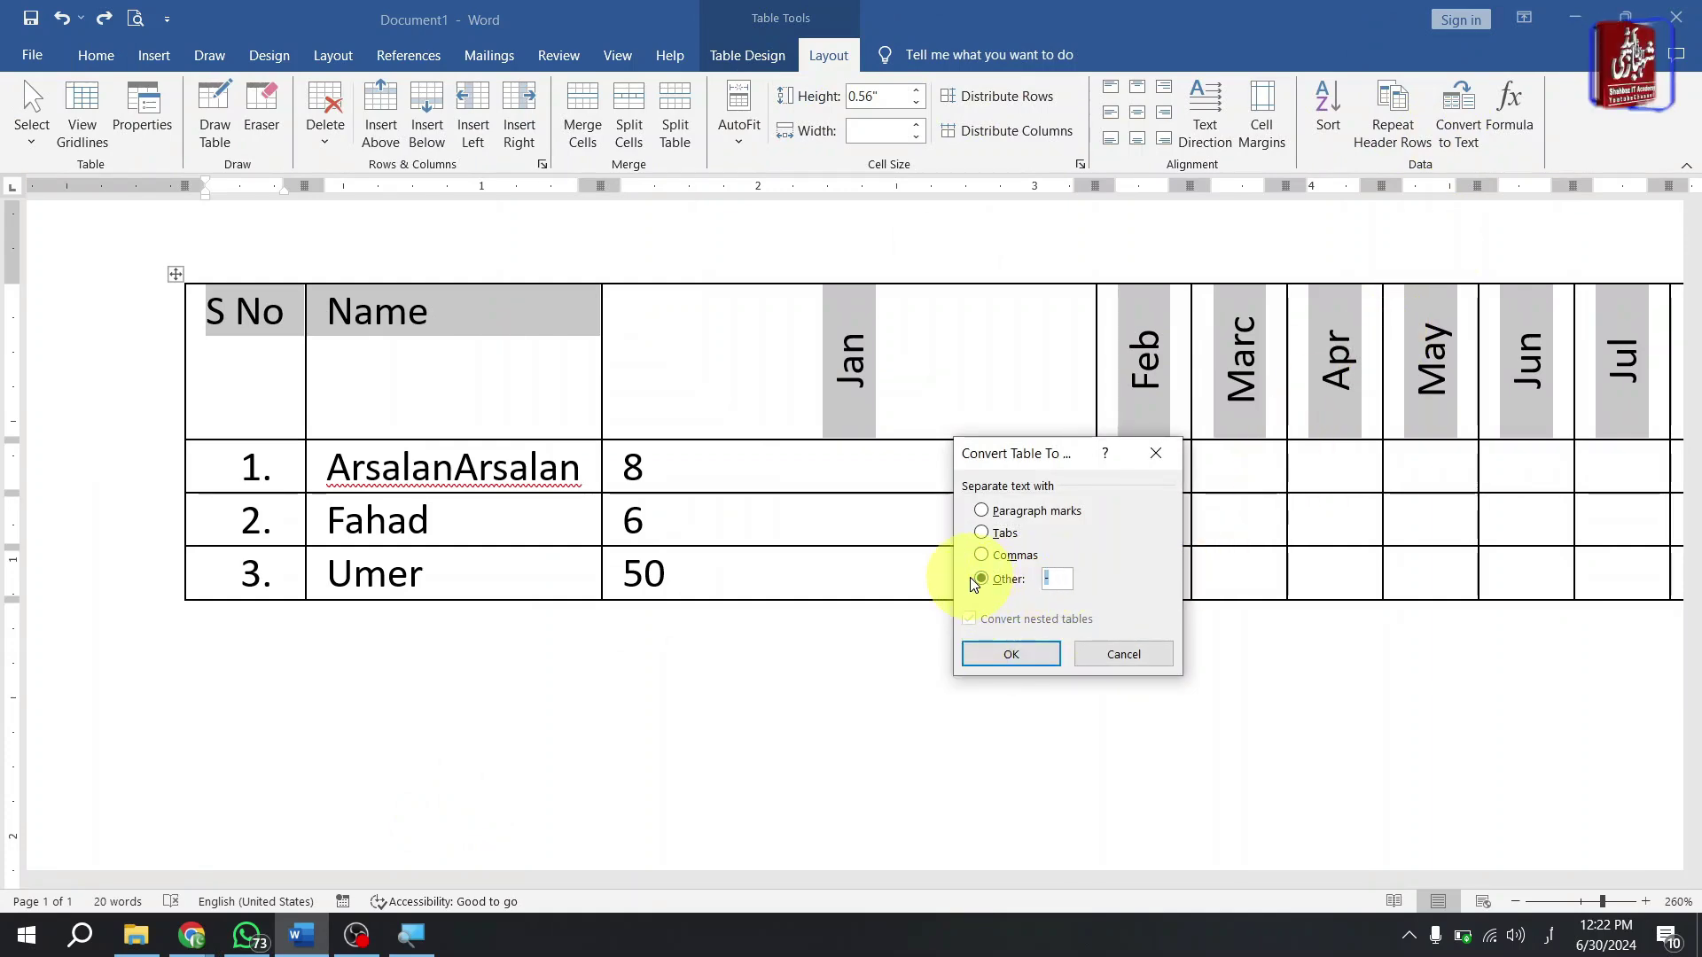
type("/")
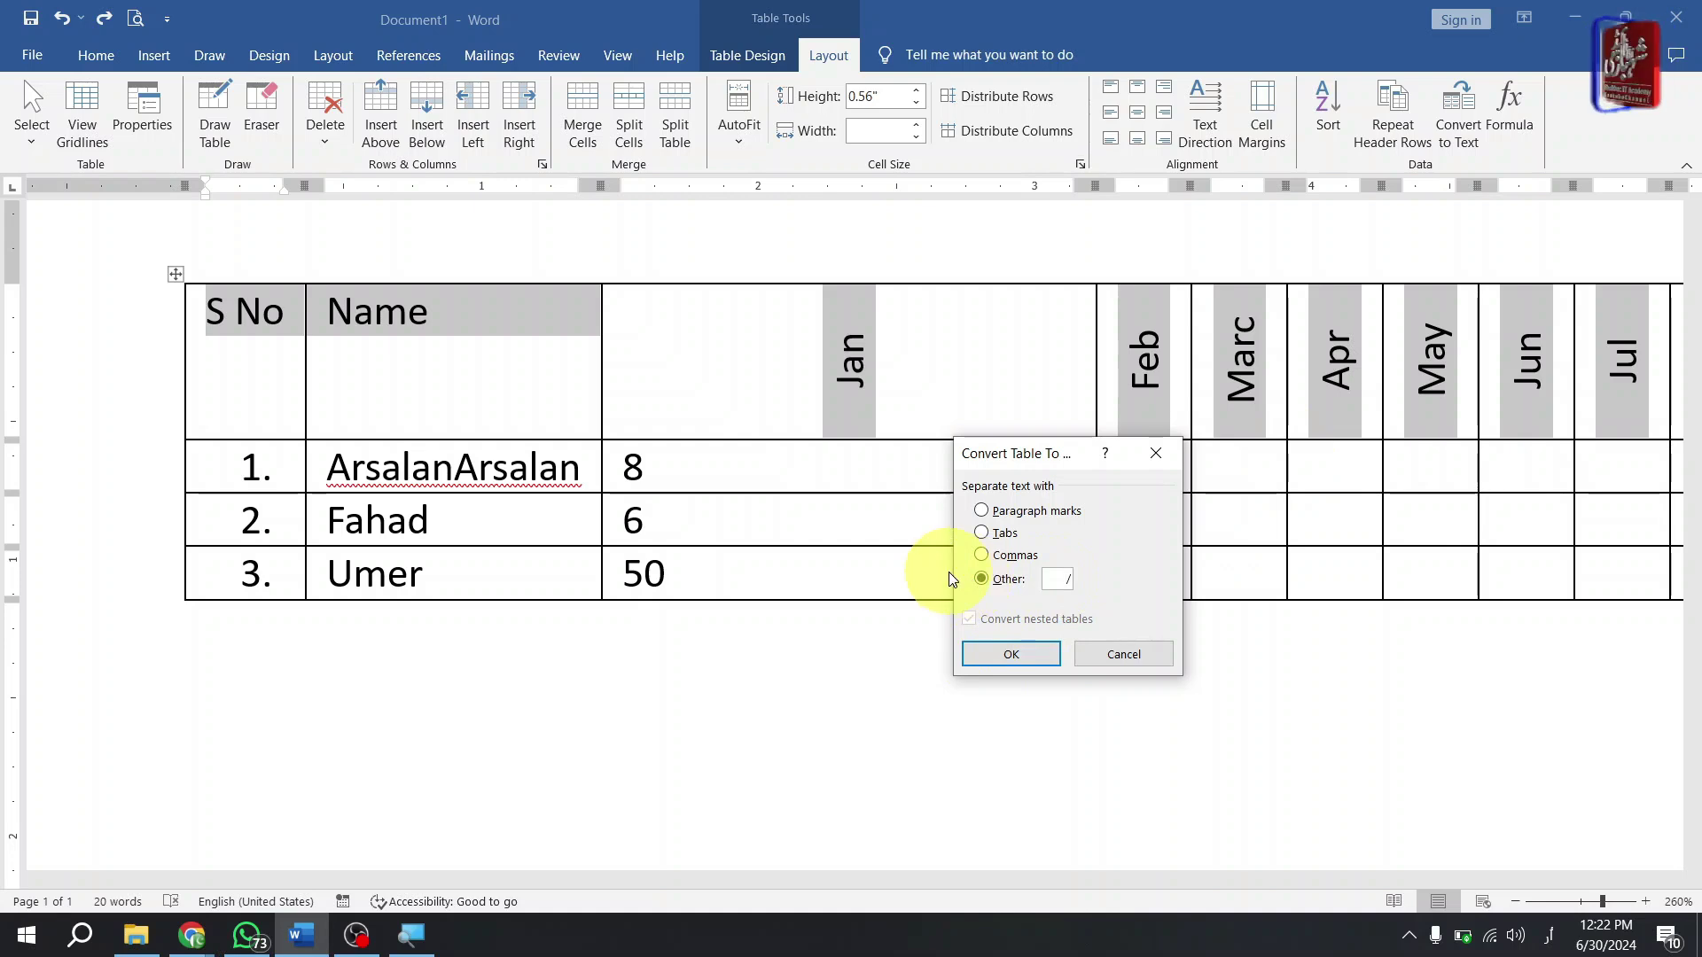
left_click(1011, 654)
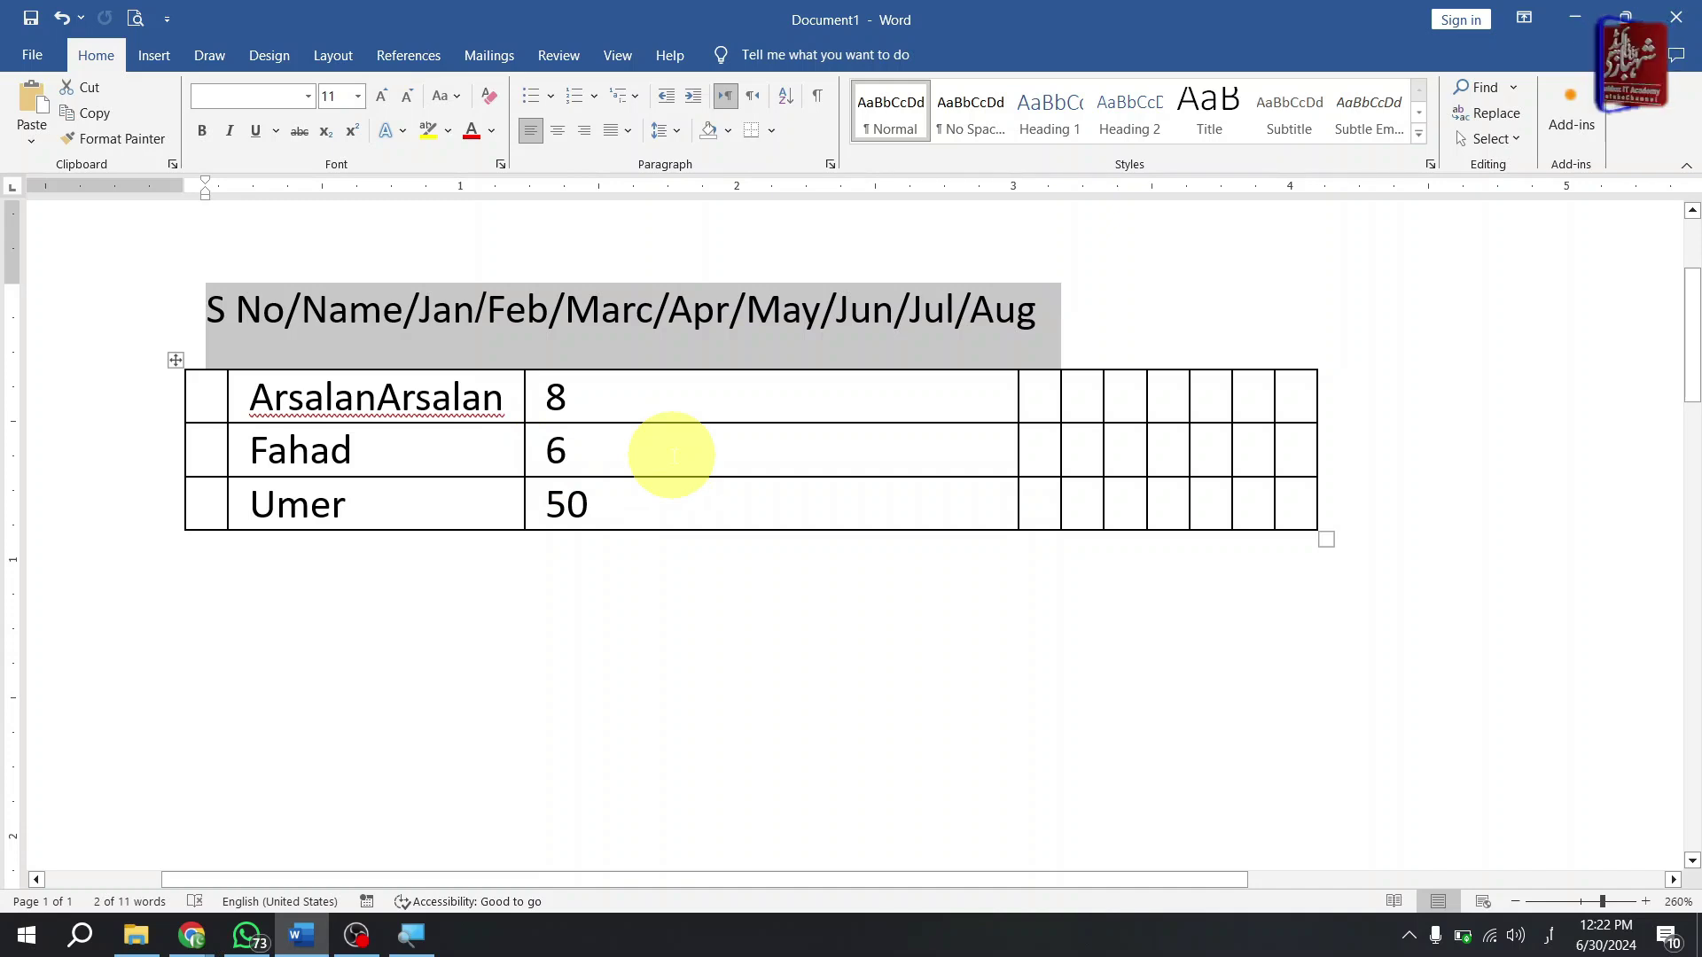
key("ctrl+z")
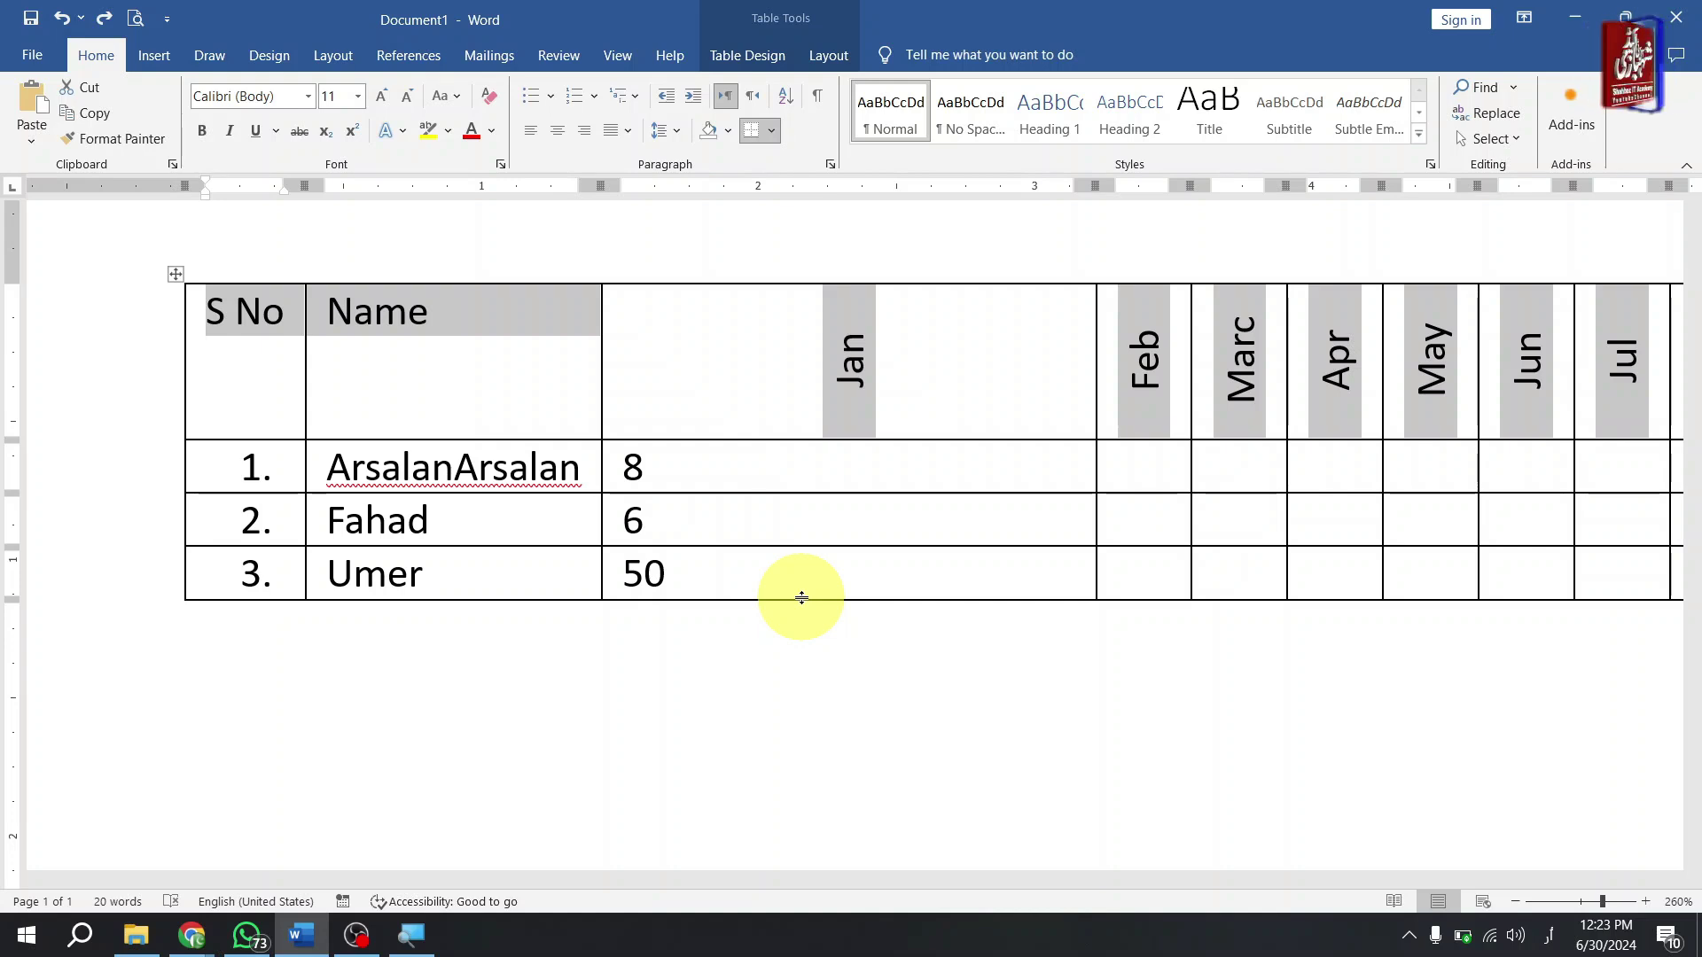
- Check the Google Meet call in Chrome, and switch back to the Word document
key("super+Tab")
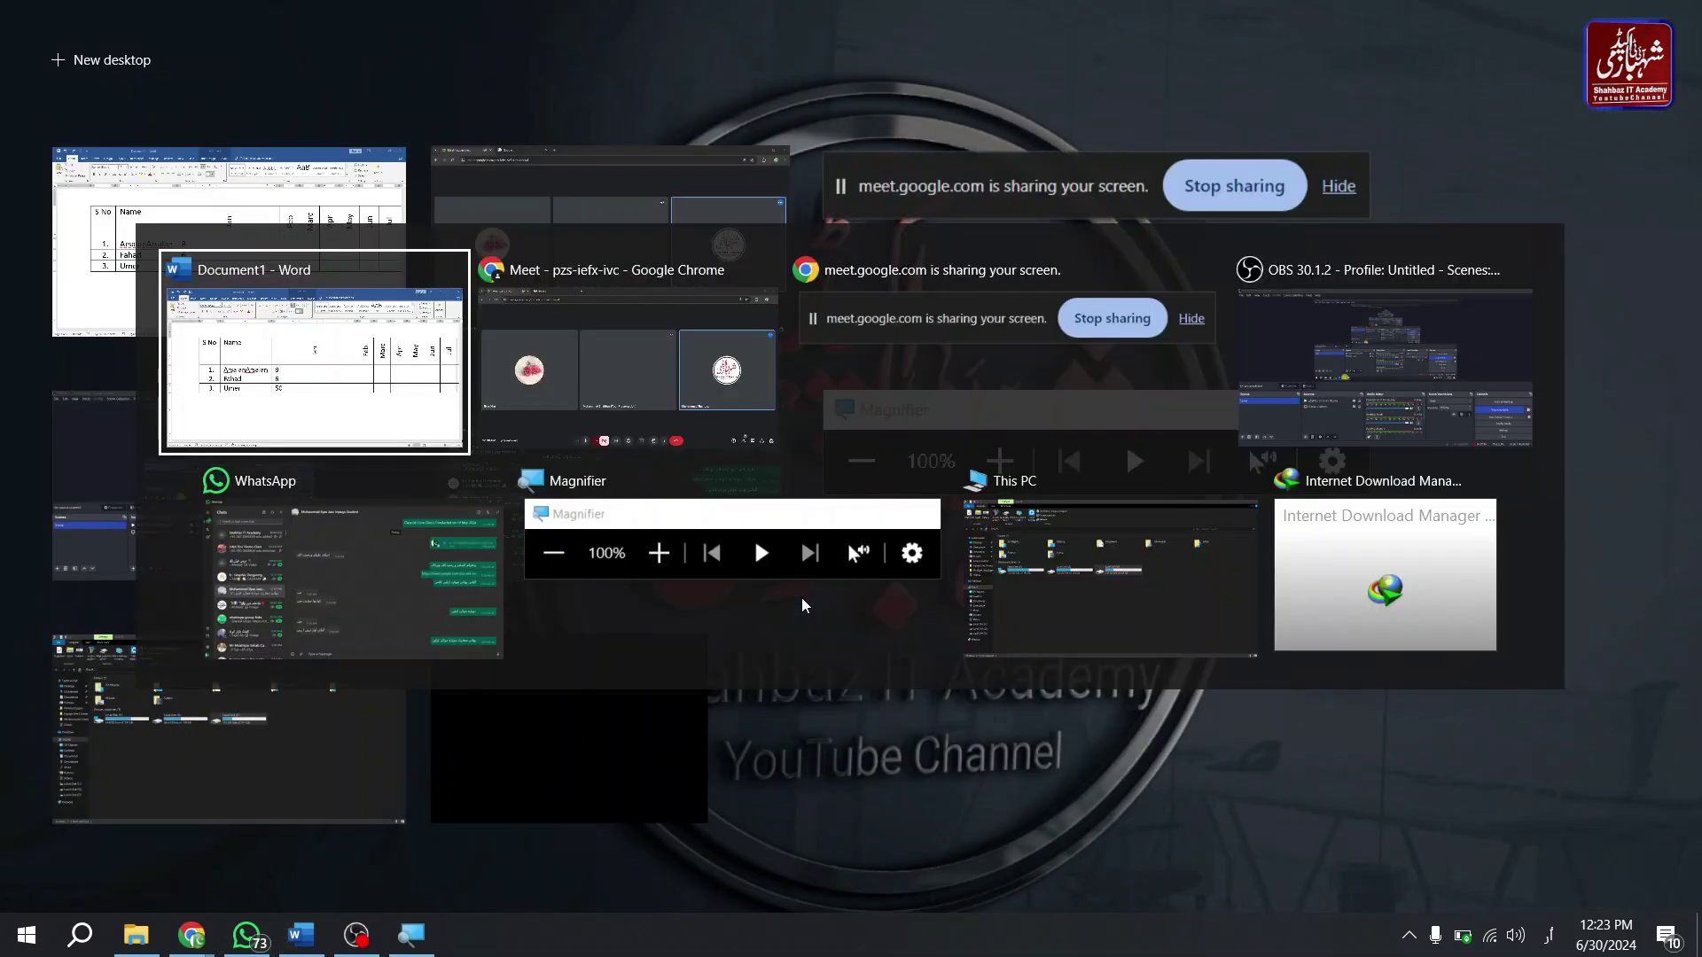
key("Escape")
key("alt+Tab")
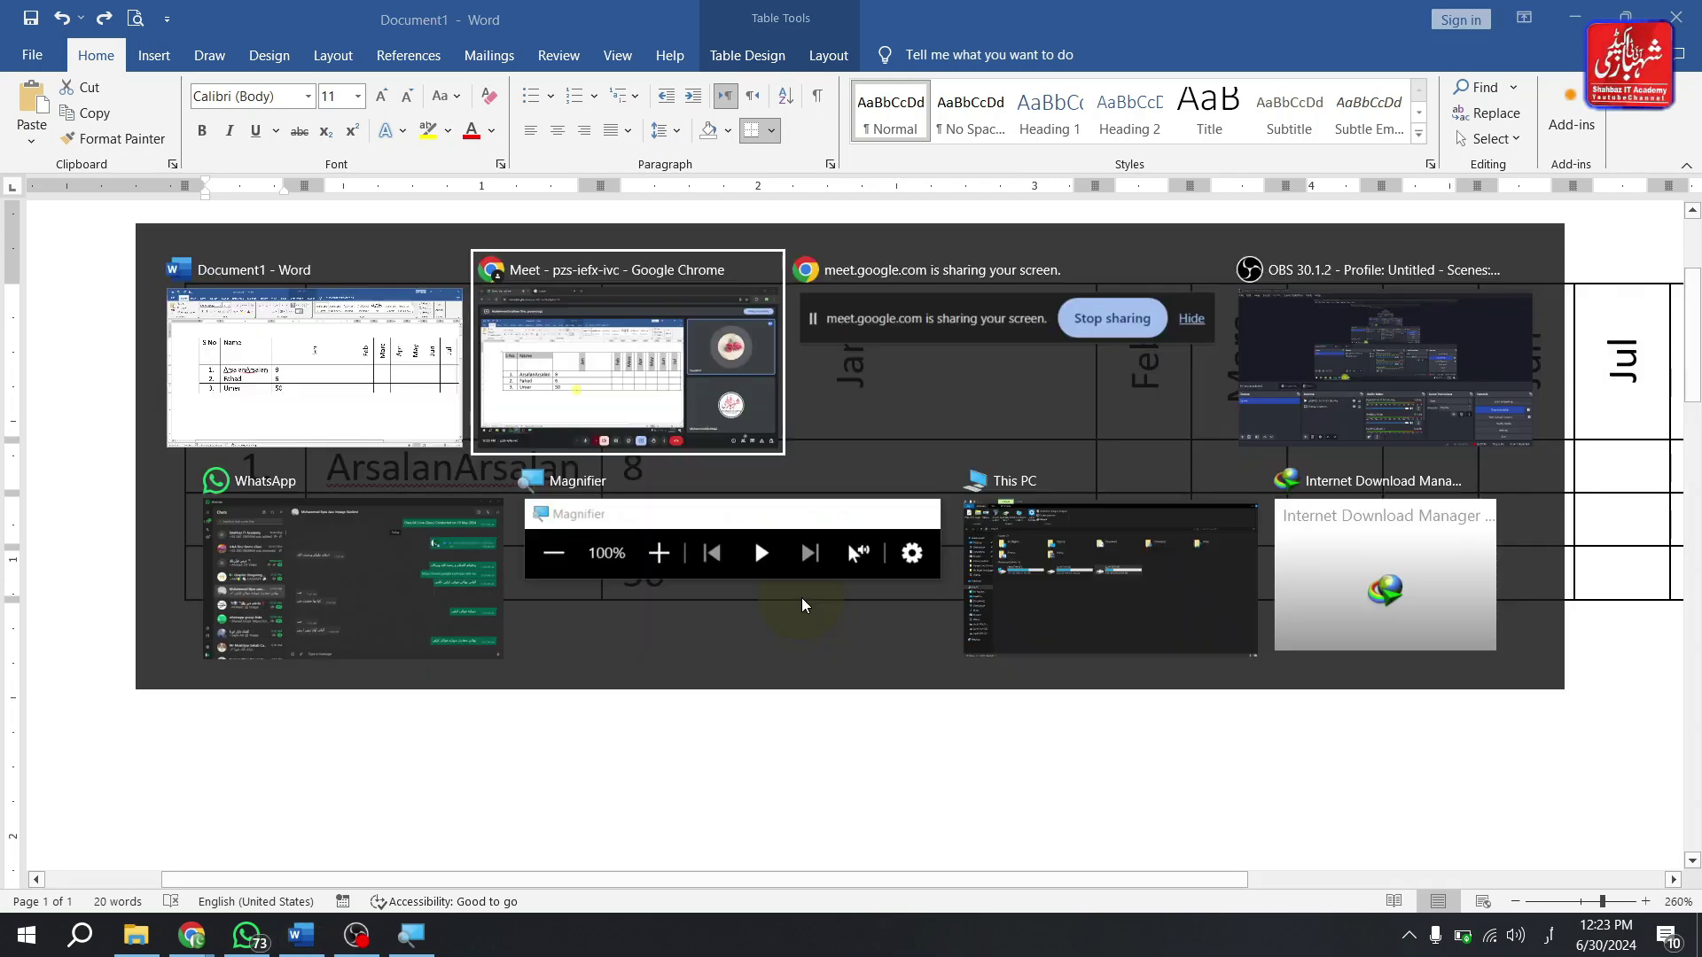
key("alt+Tab")
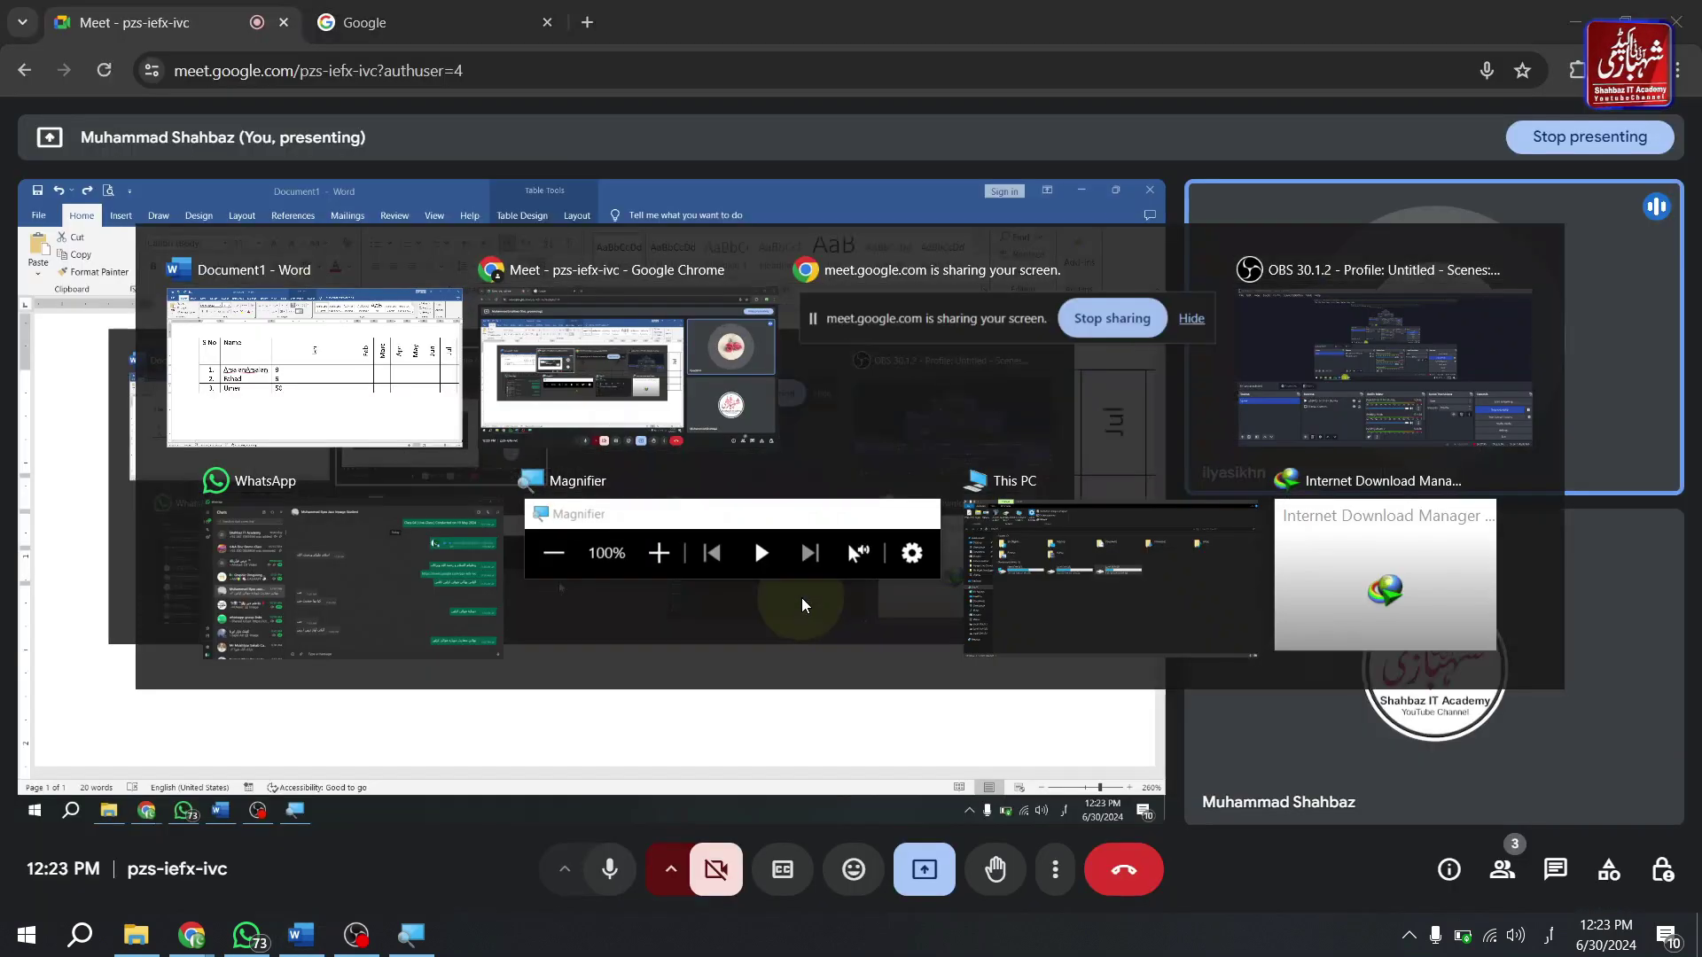
key("alt+Tab")
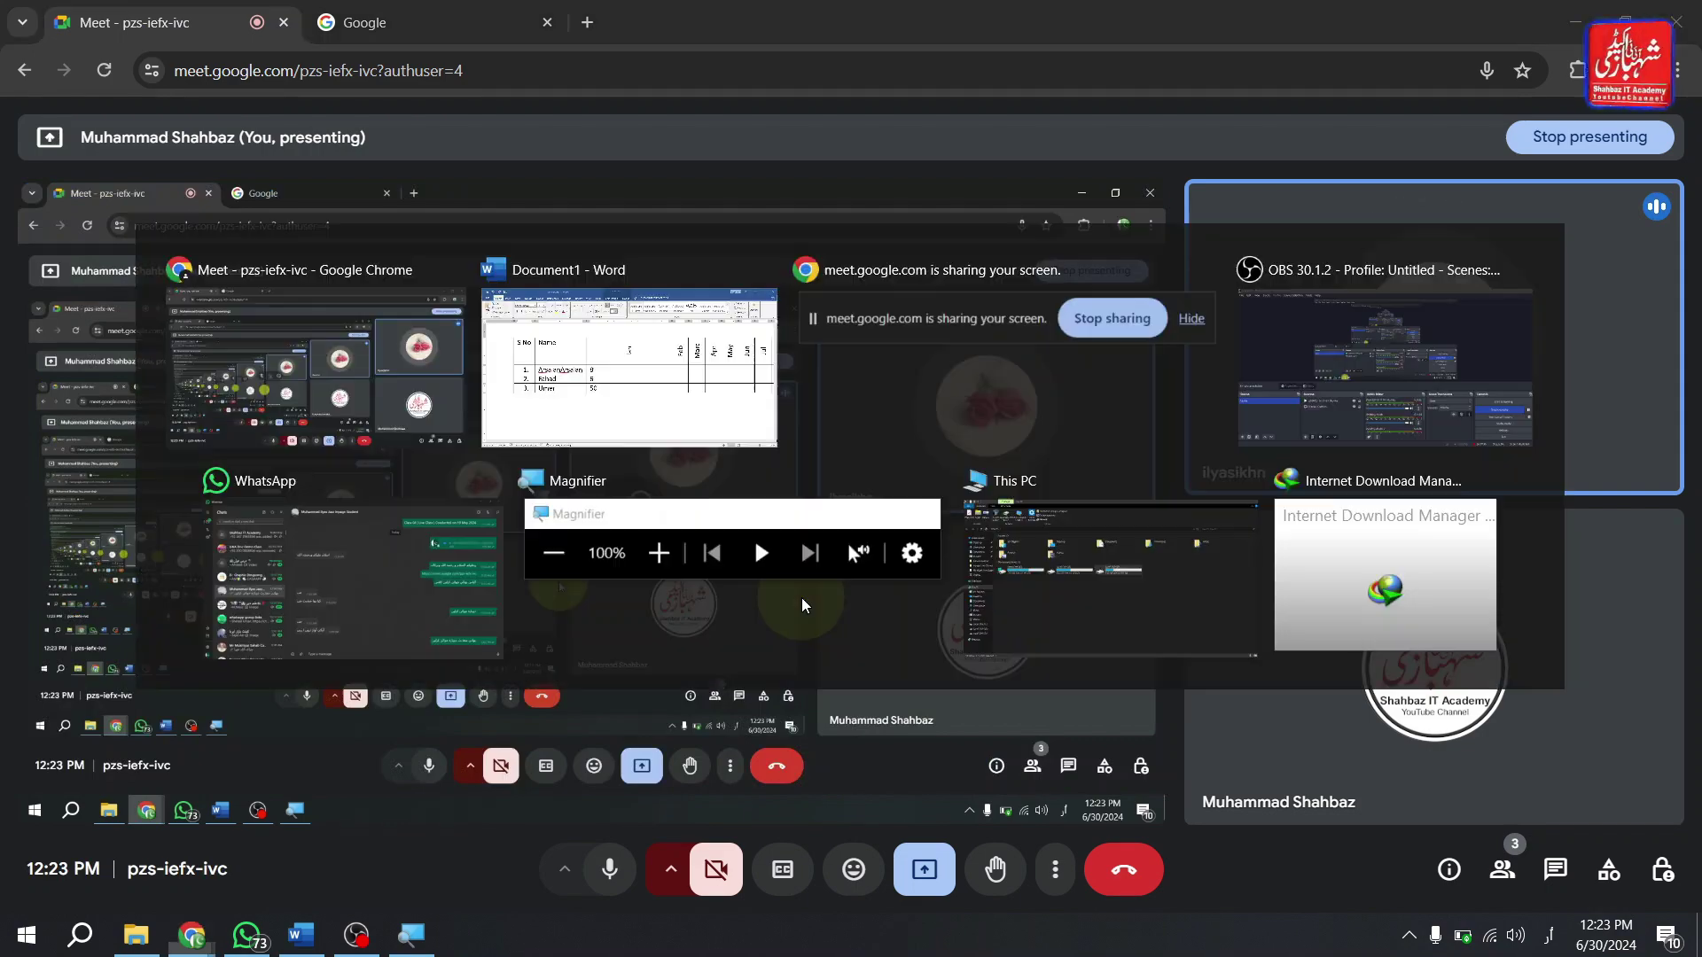
key("alt+Tab")
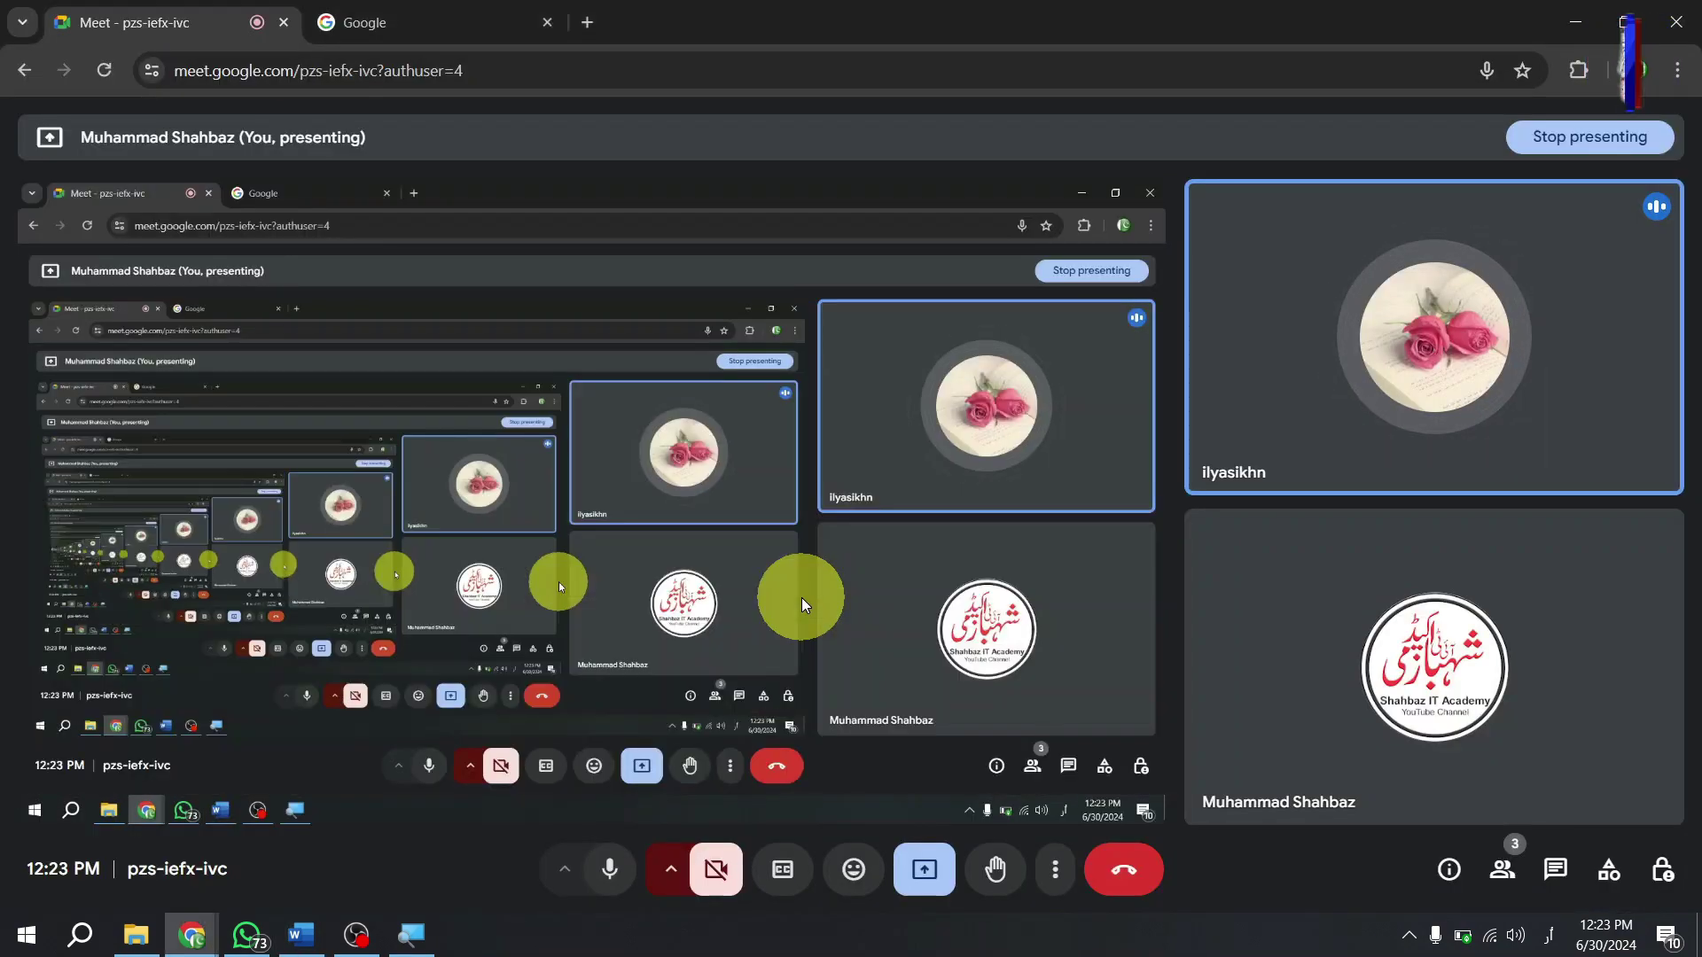
key("alt+Tab")
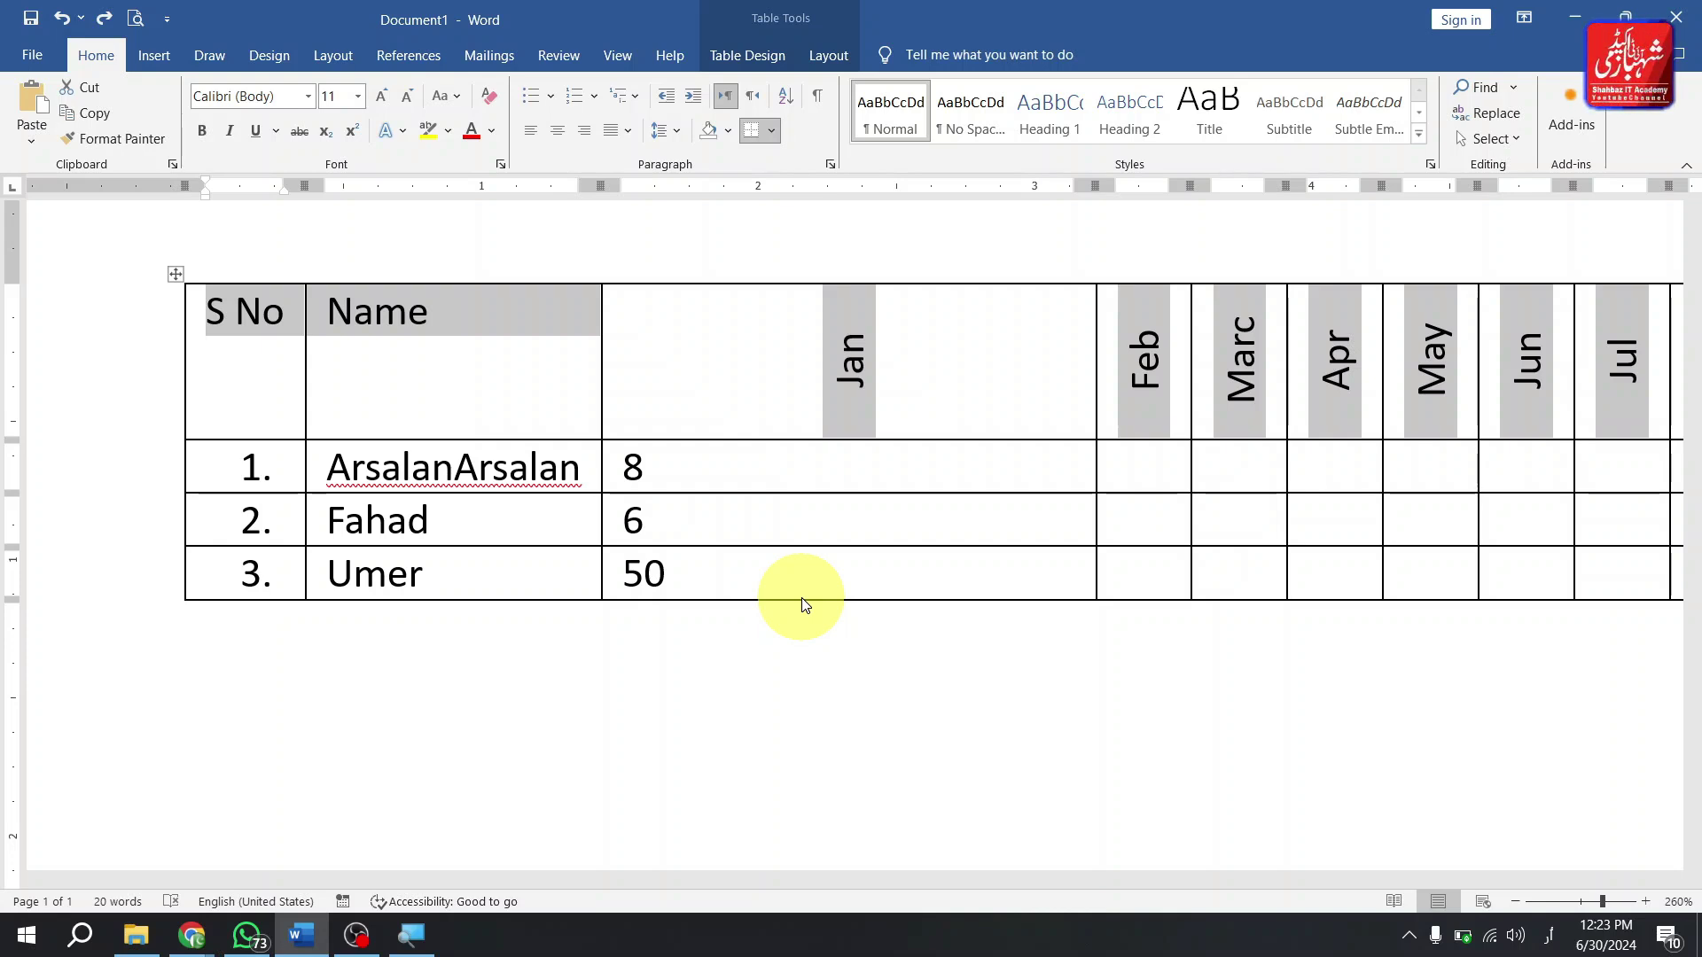
key("alt+Tab")
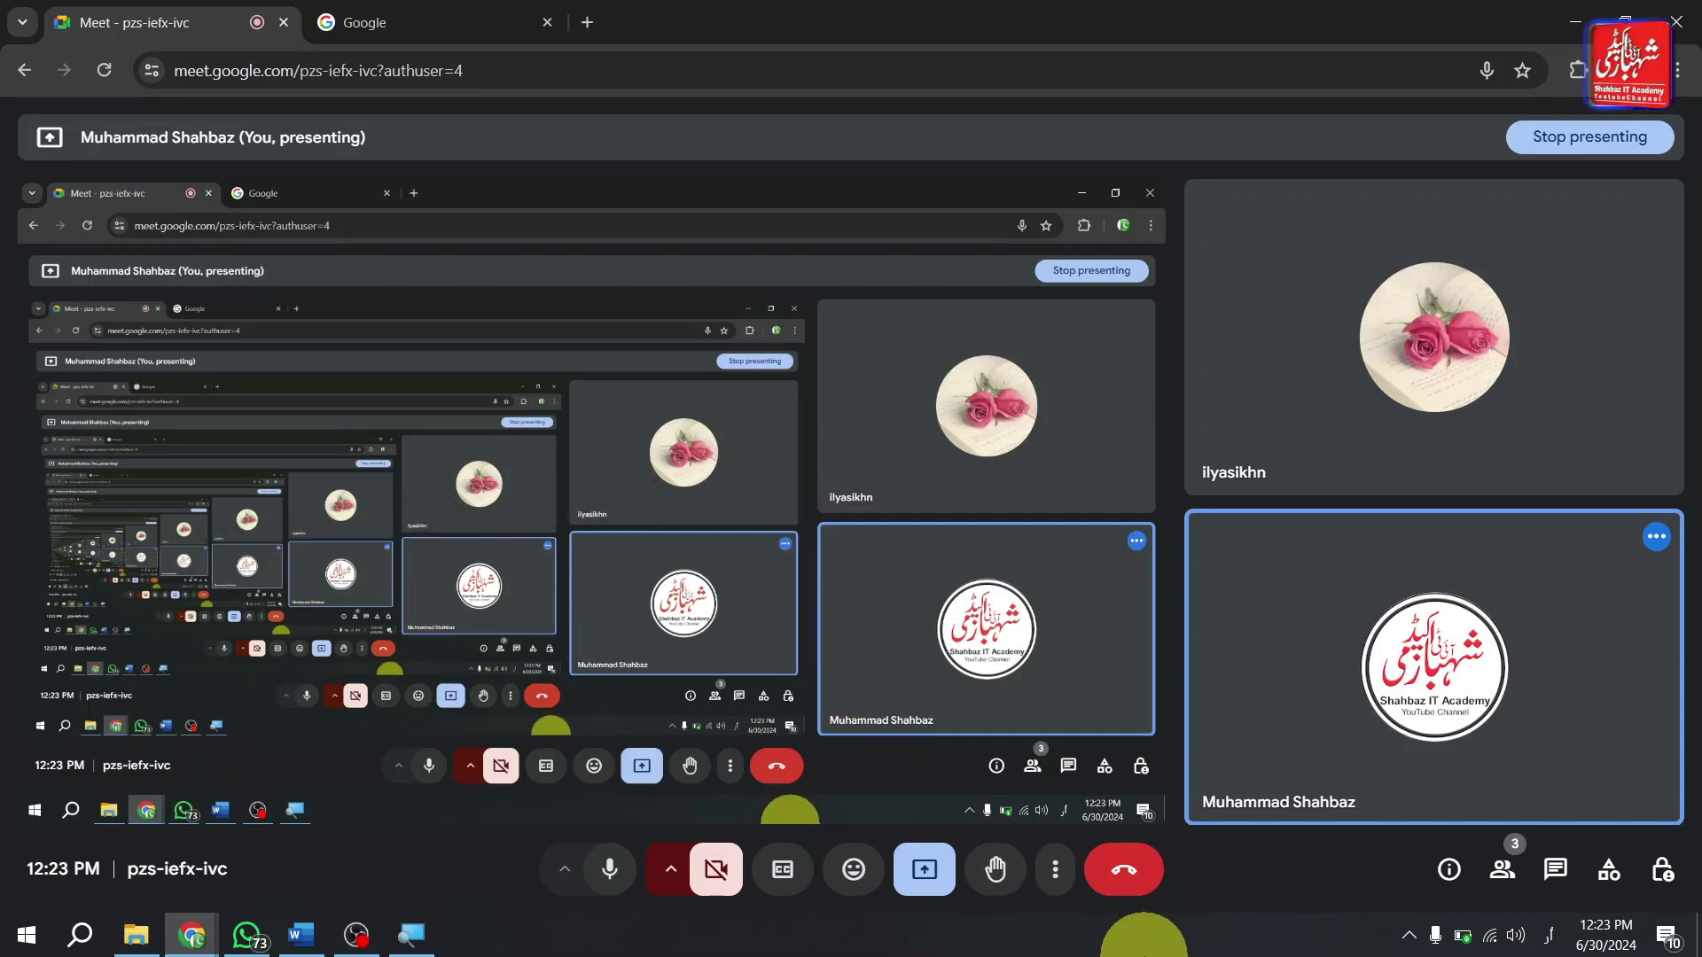
left_click(1112, 941)
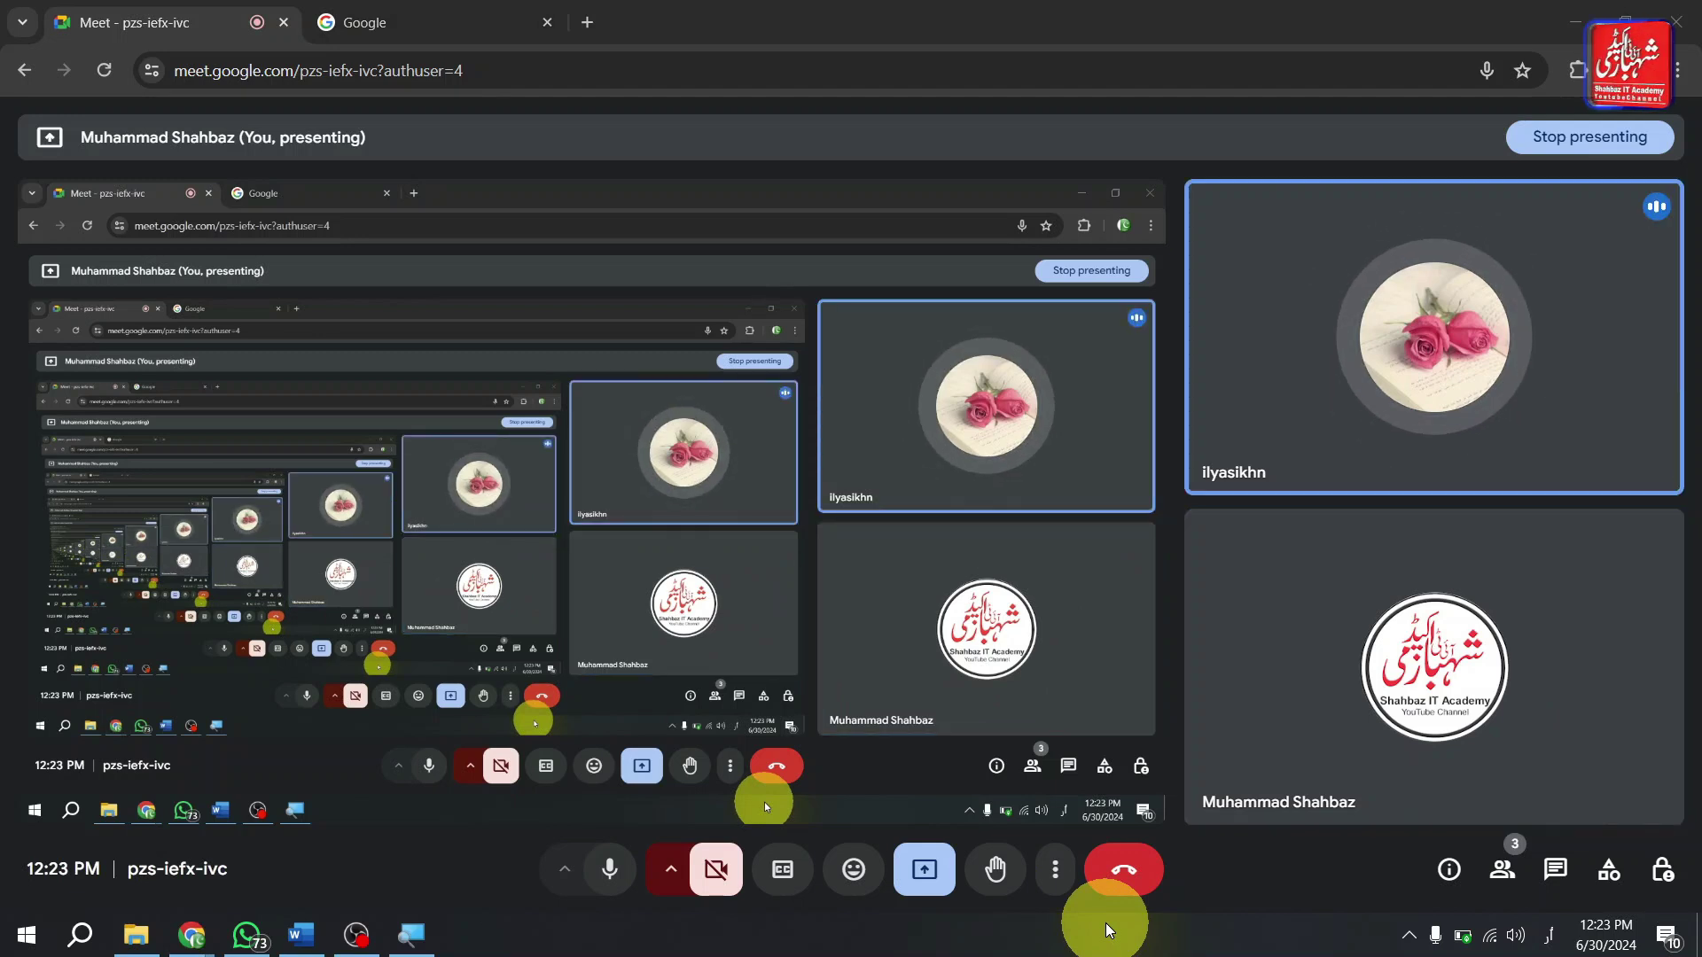
key("alt+Tab")
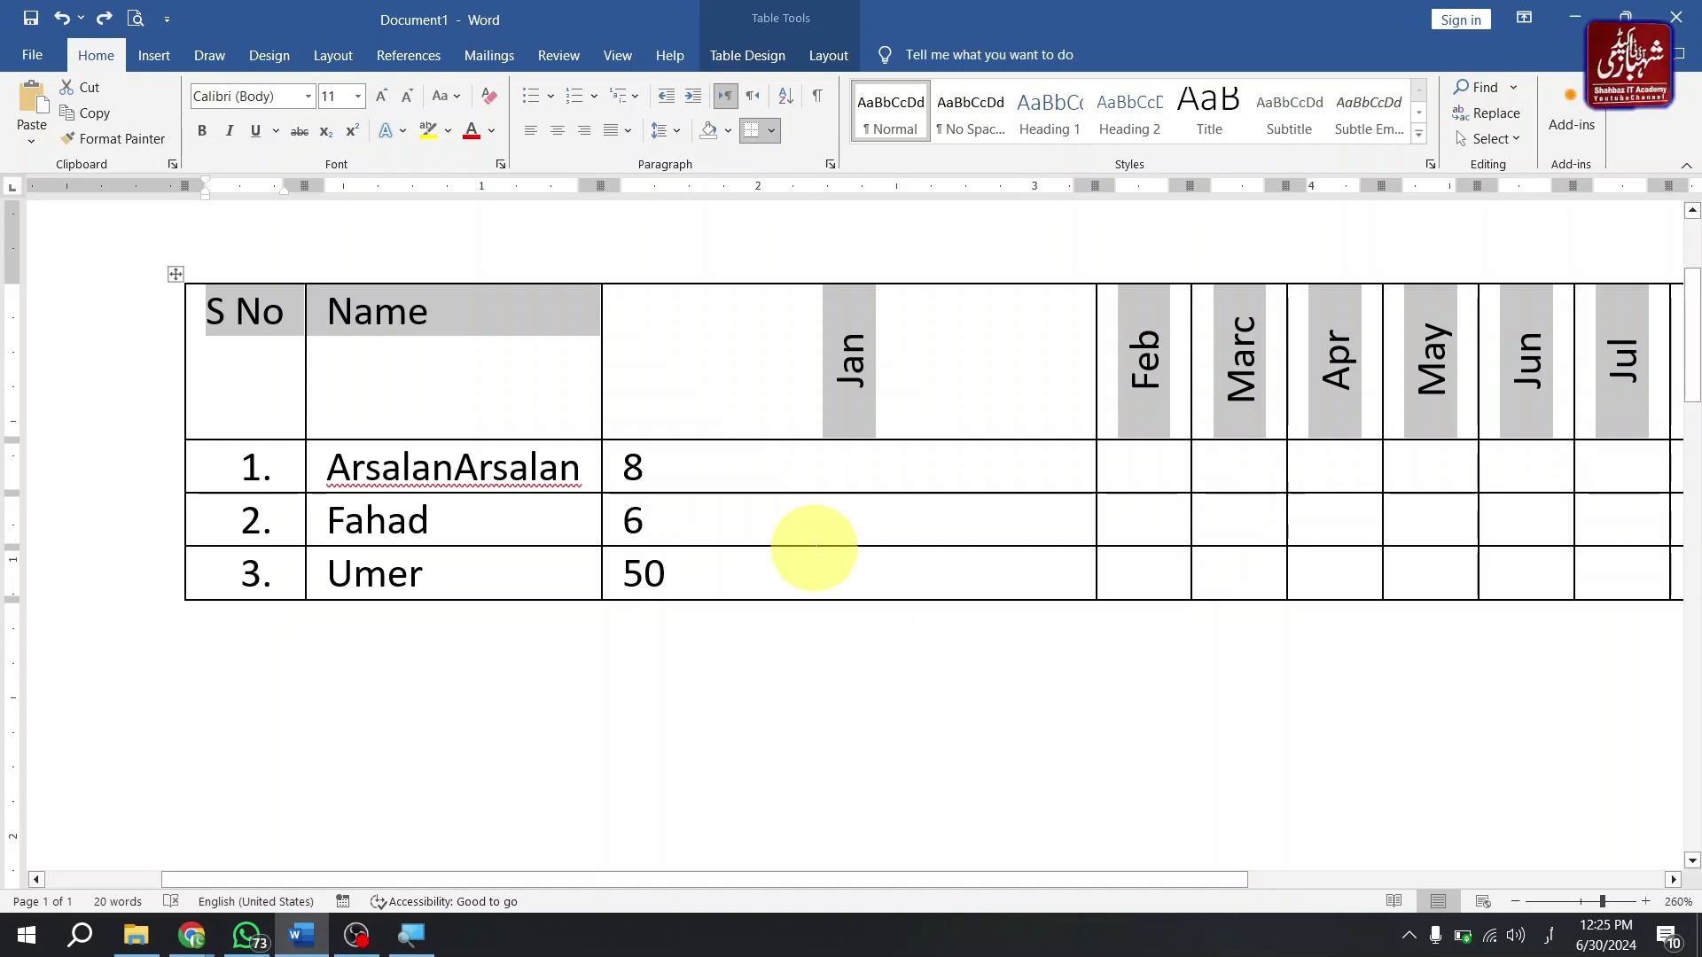
- Add a new empty line below the table
left_click(814, 547)
scroll(621, 674, "down", 5)
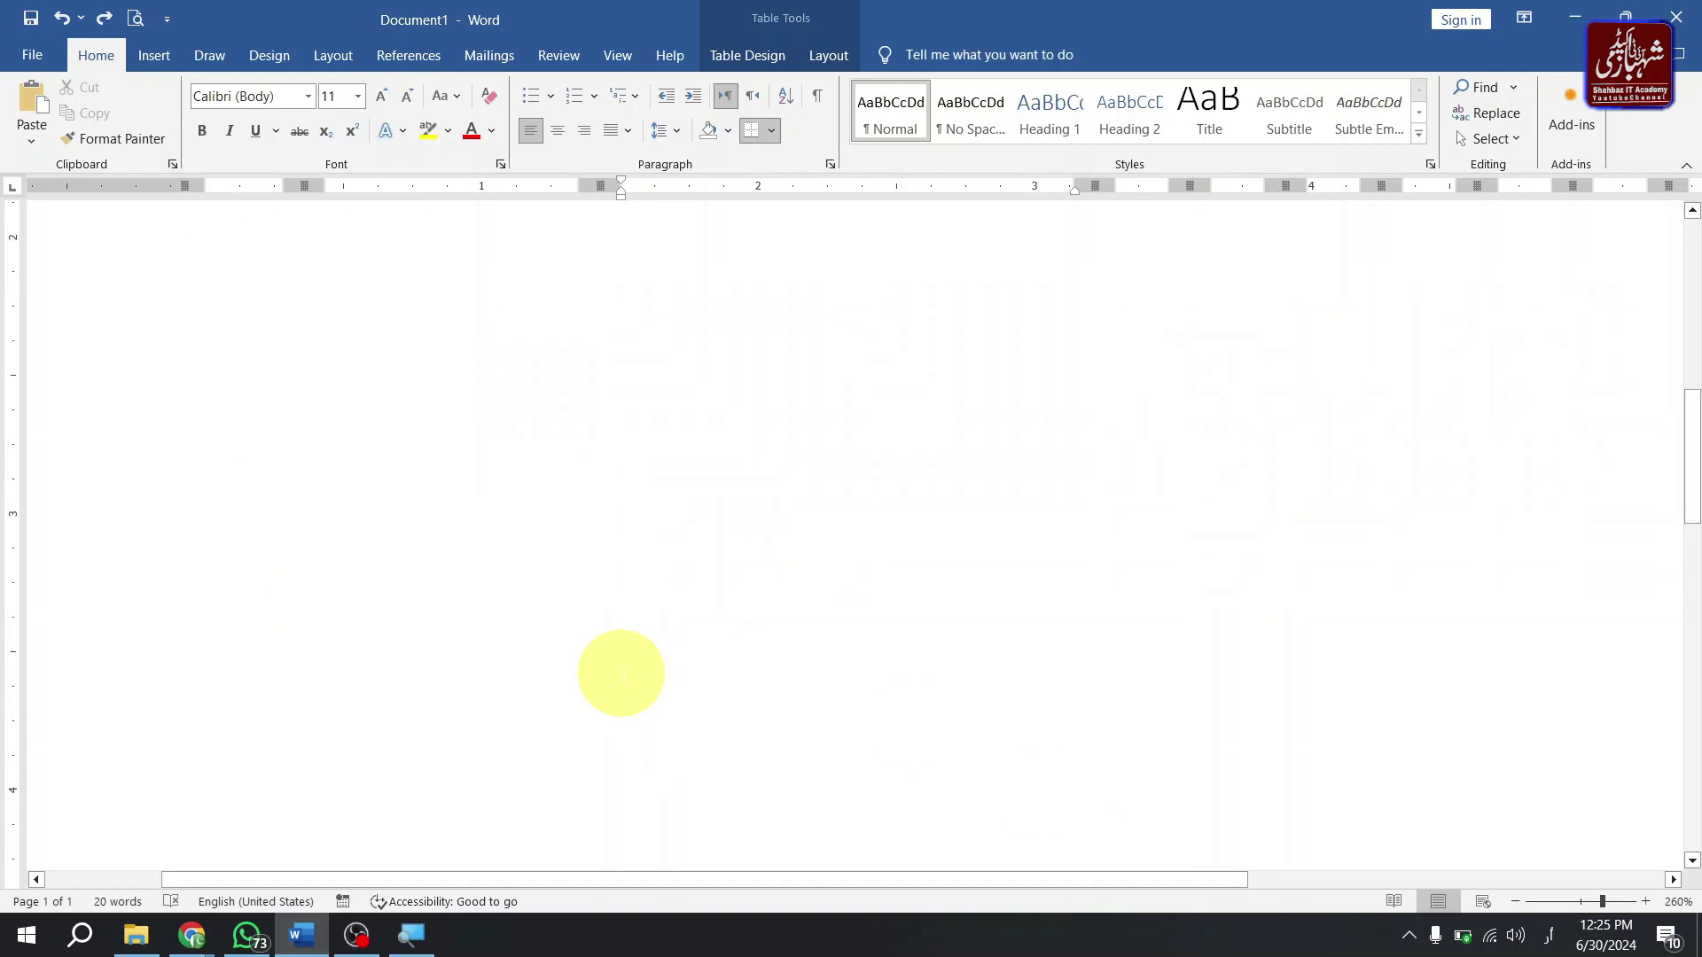
scroll(620, 674, "up", 5)
left_click(620, 686)
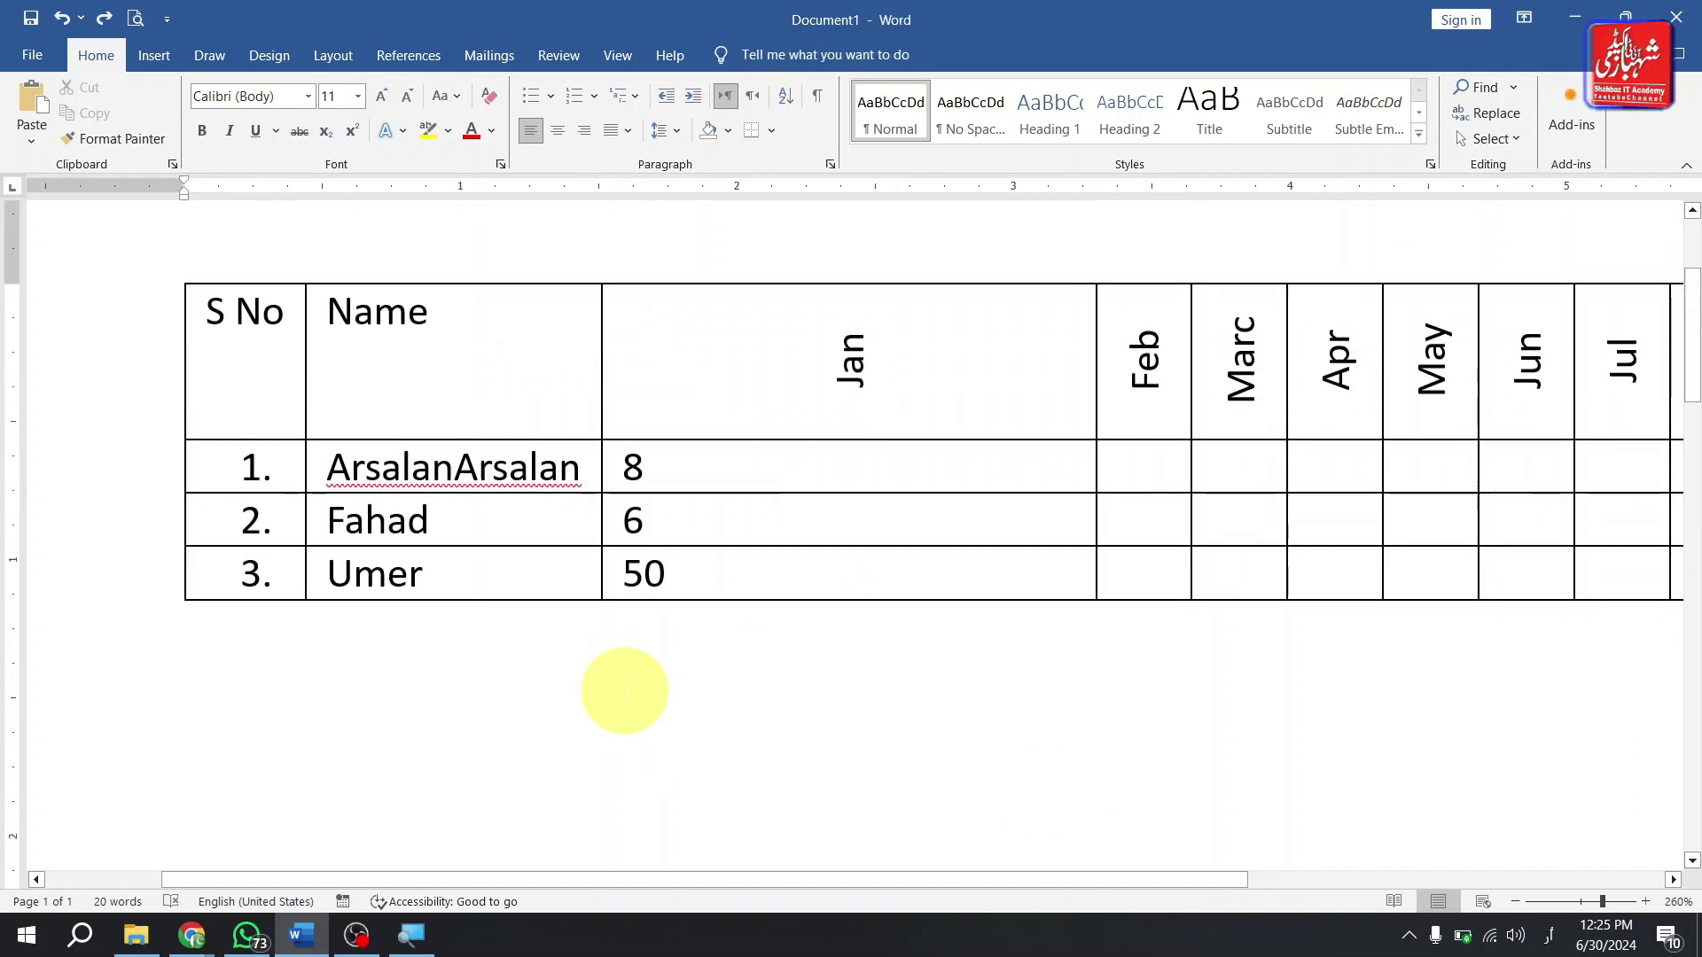
key("Return")
type("ںامع")
key("Return")
key("BackSpace")
key("BackSpace")
key("BackSpace")
key("BackSpace")
key("BackSpace")
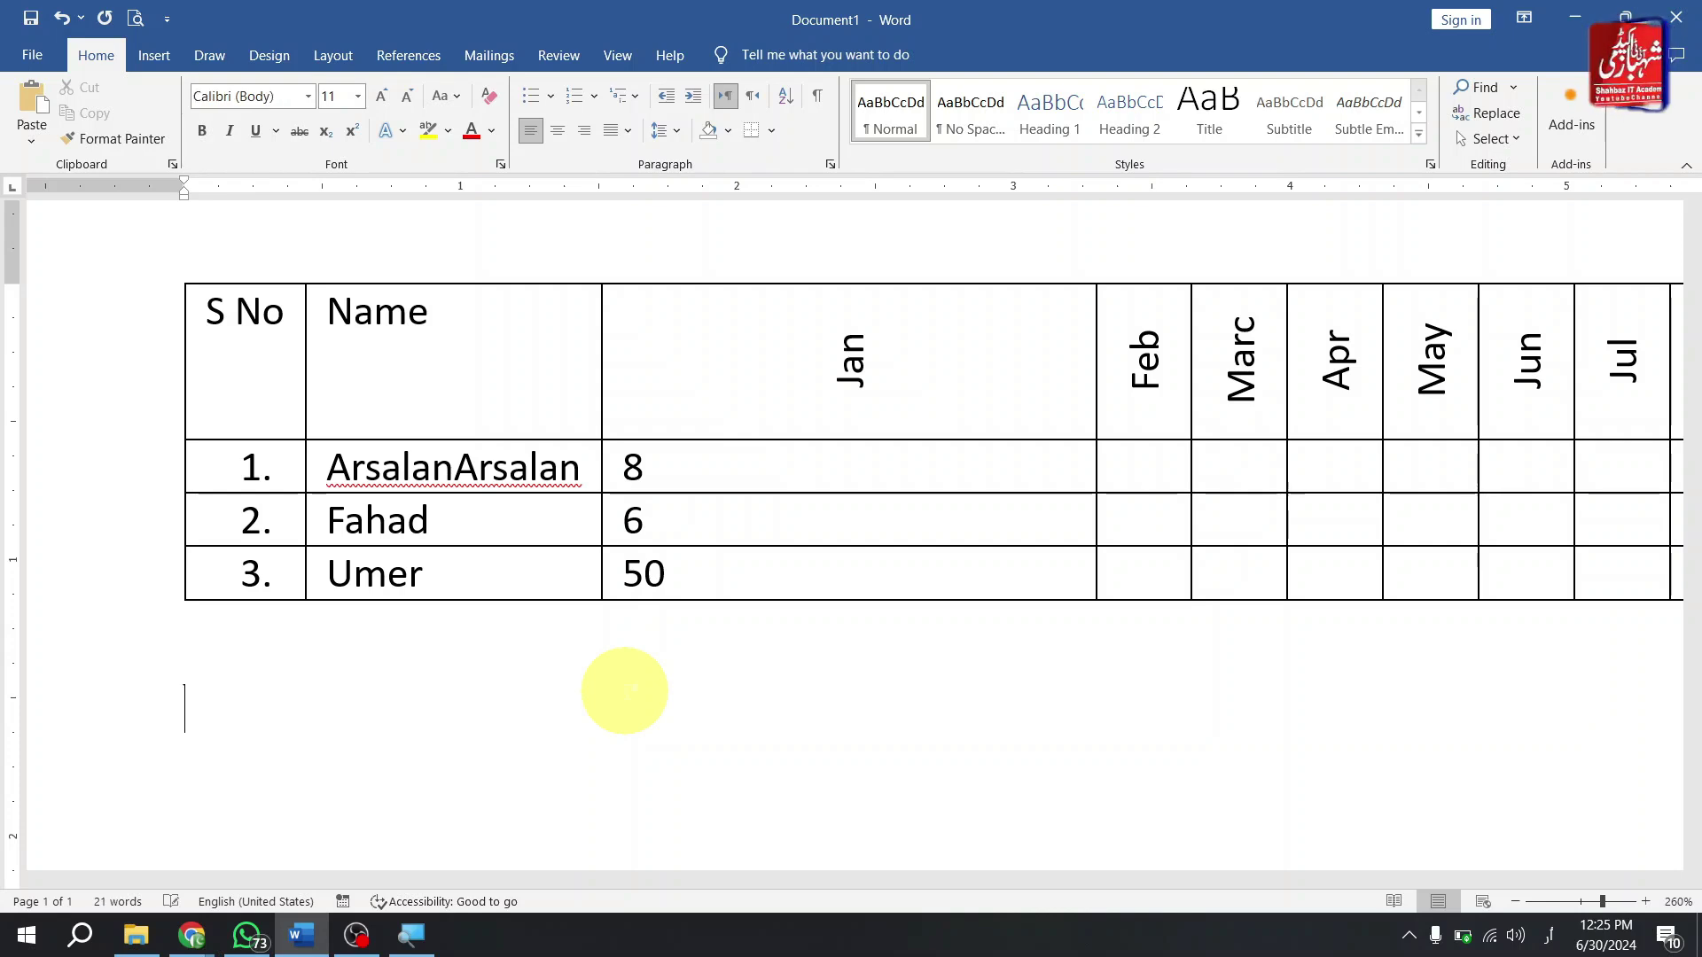
- Change the keyboard language to English and enter Name, F Name, DOB and Gender as separate lines below the table
key("alt+shift")
type("Name")
key("Return")
type("F Name")
key("Return")
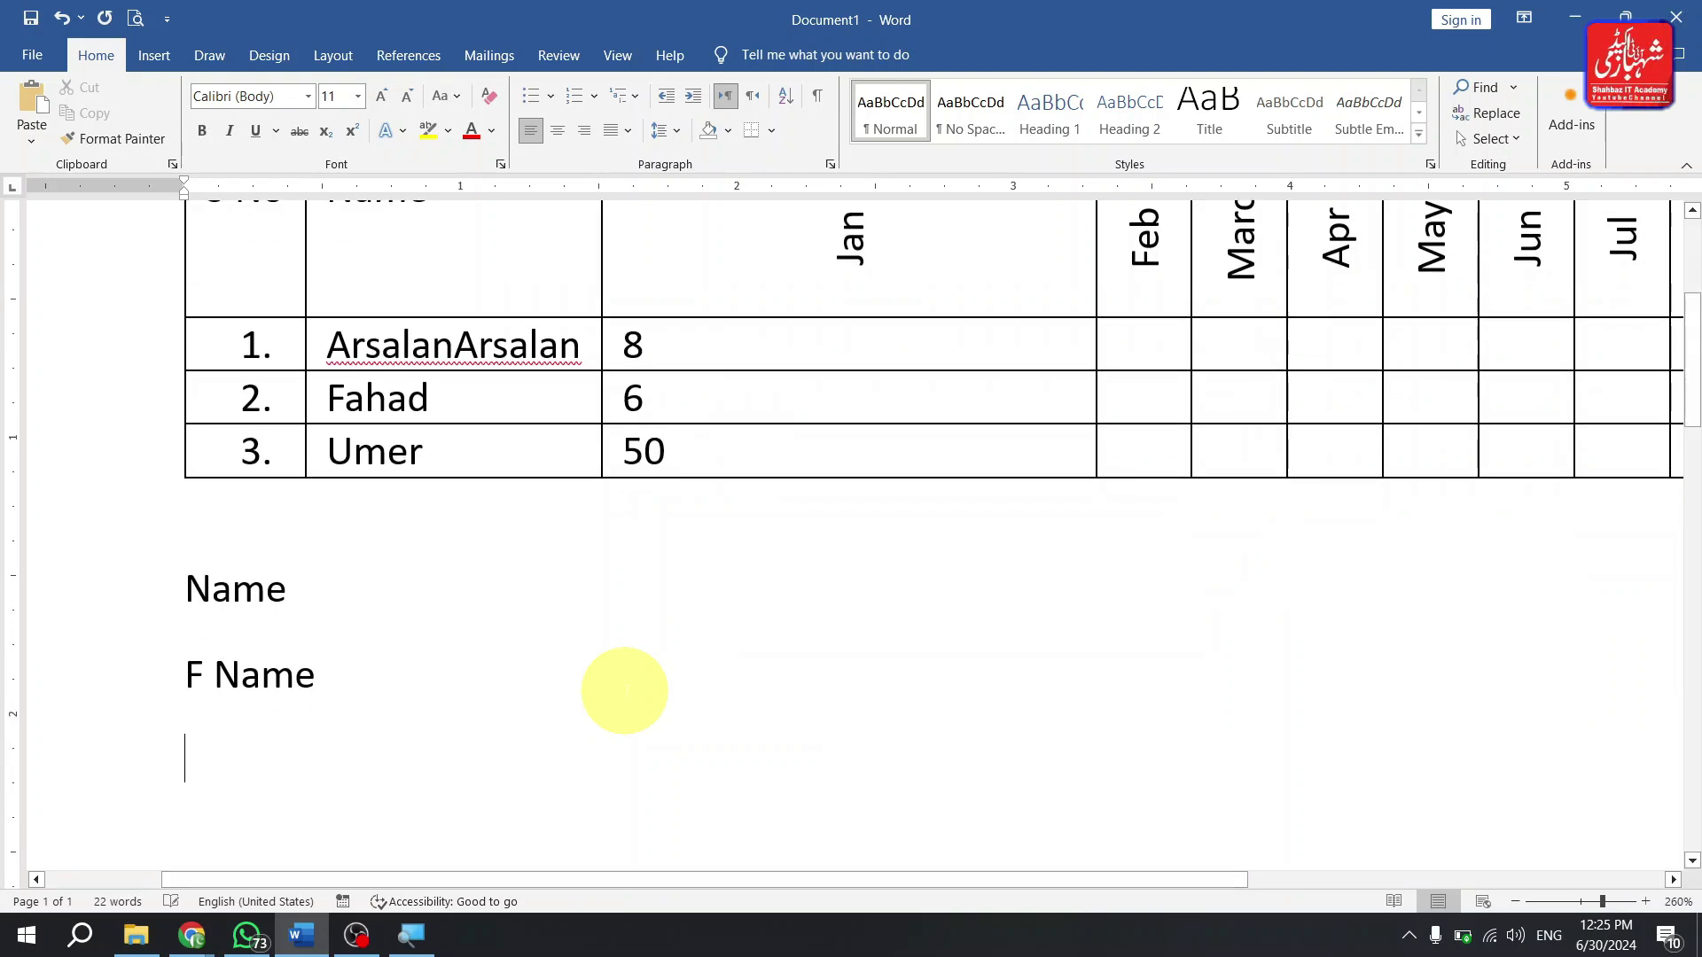
type("DOB")
key("Return")
type("Gend")
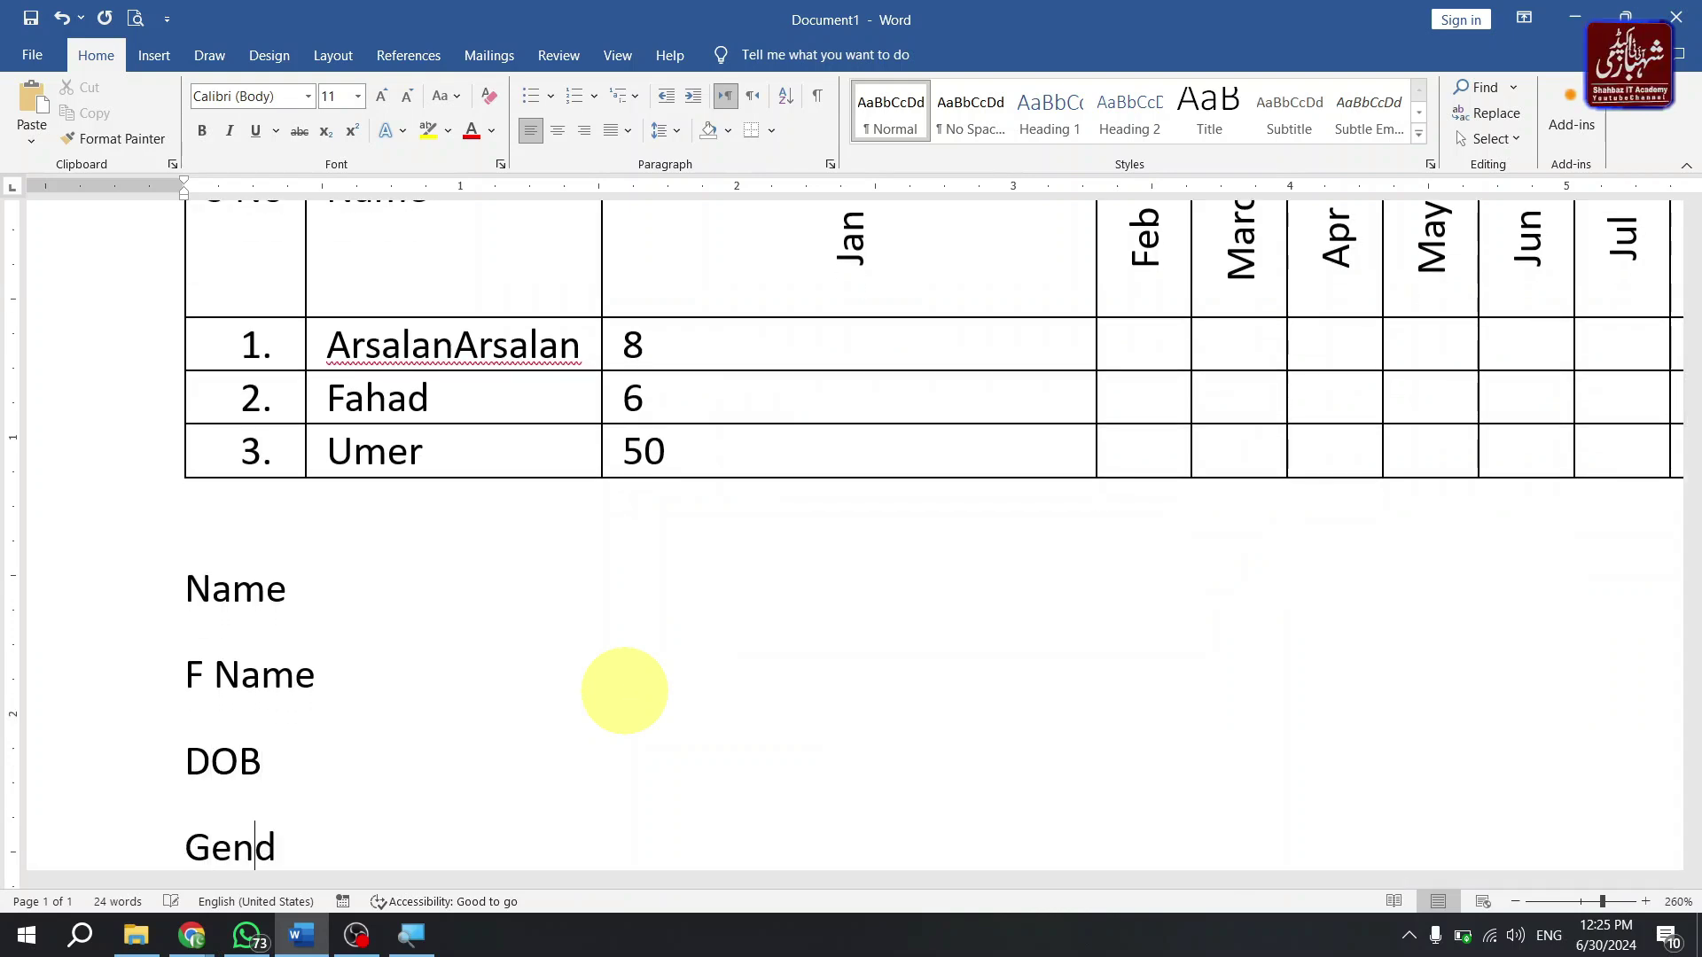
type("er")
key("Return")
type("\\")
key("BackSpace")
key("BackSpace")
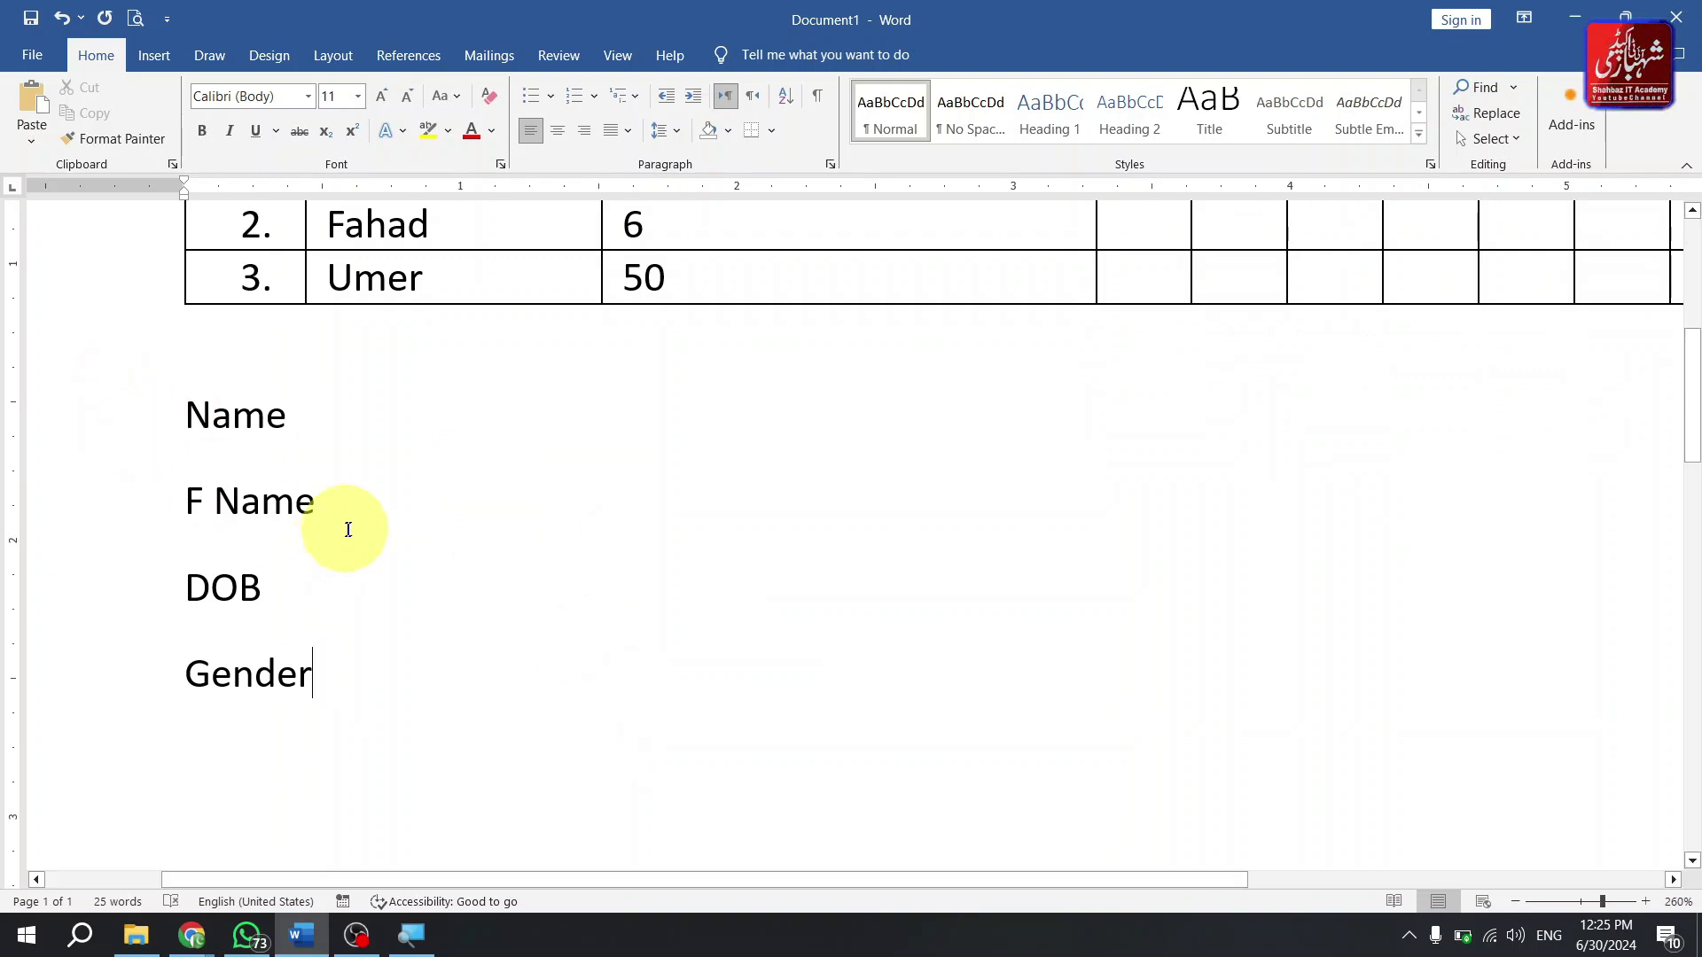
- View the Convert Text to Table settings for the four lines from Name to Gender, and close them without converting
scroll(398, 500, "up", 5)
left_click(222, 554)
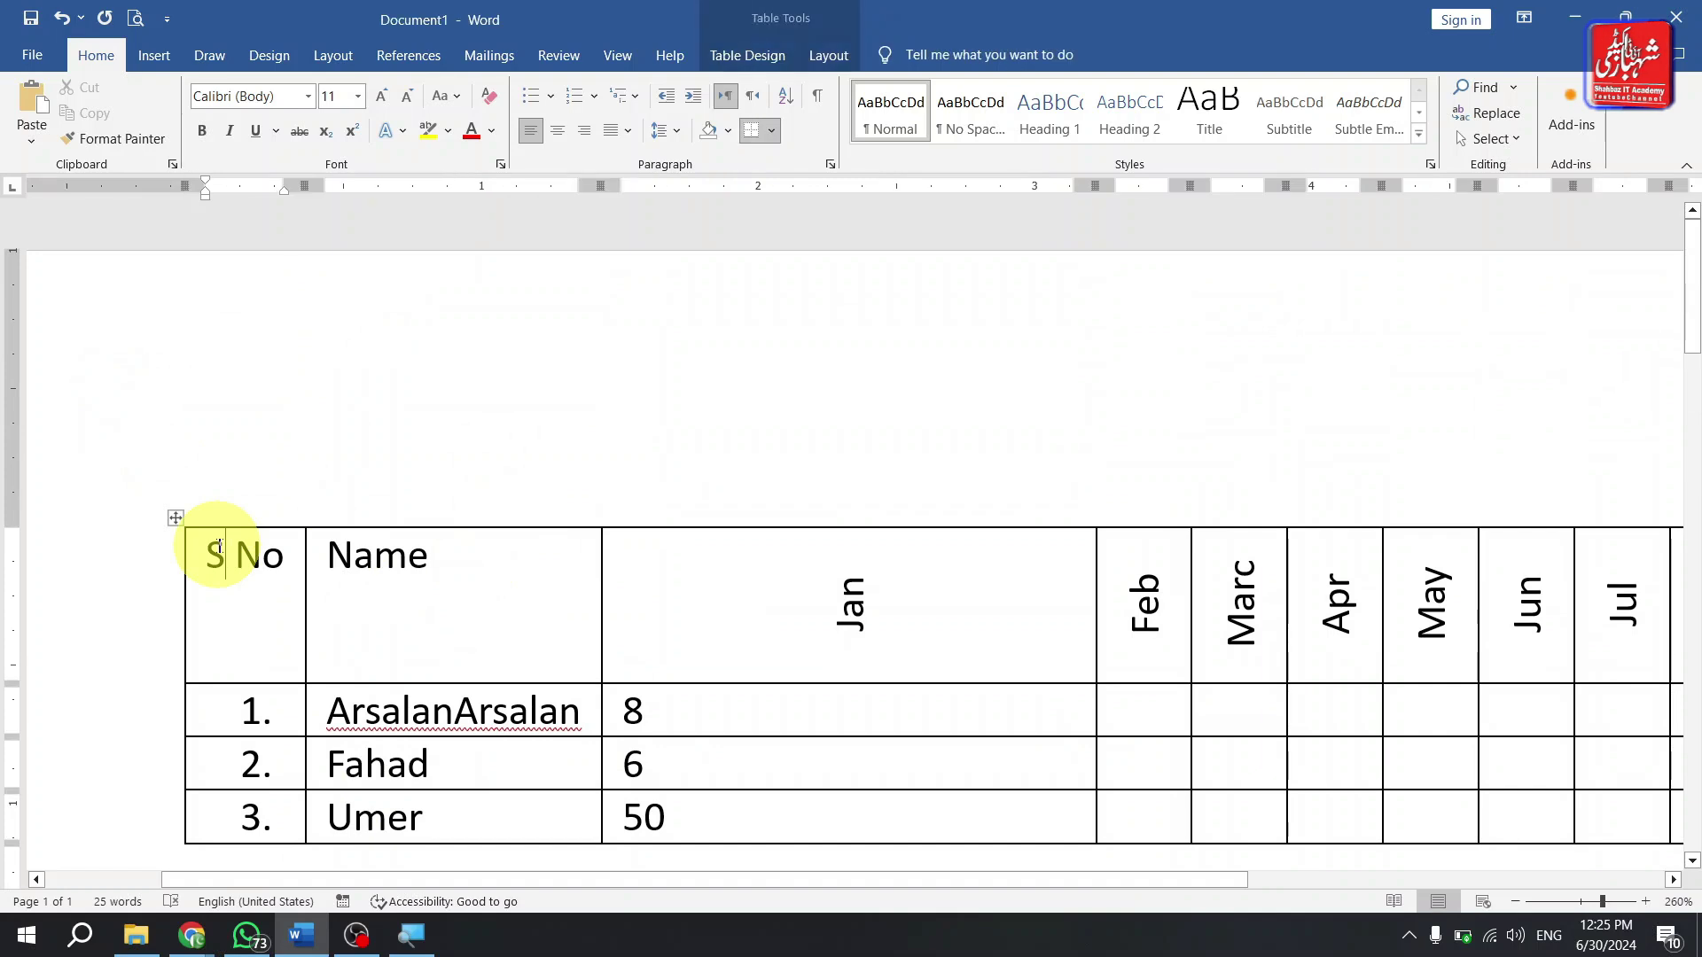
scroll(608, 727, "down", 5)
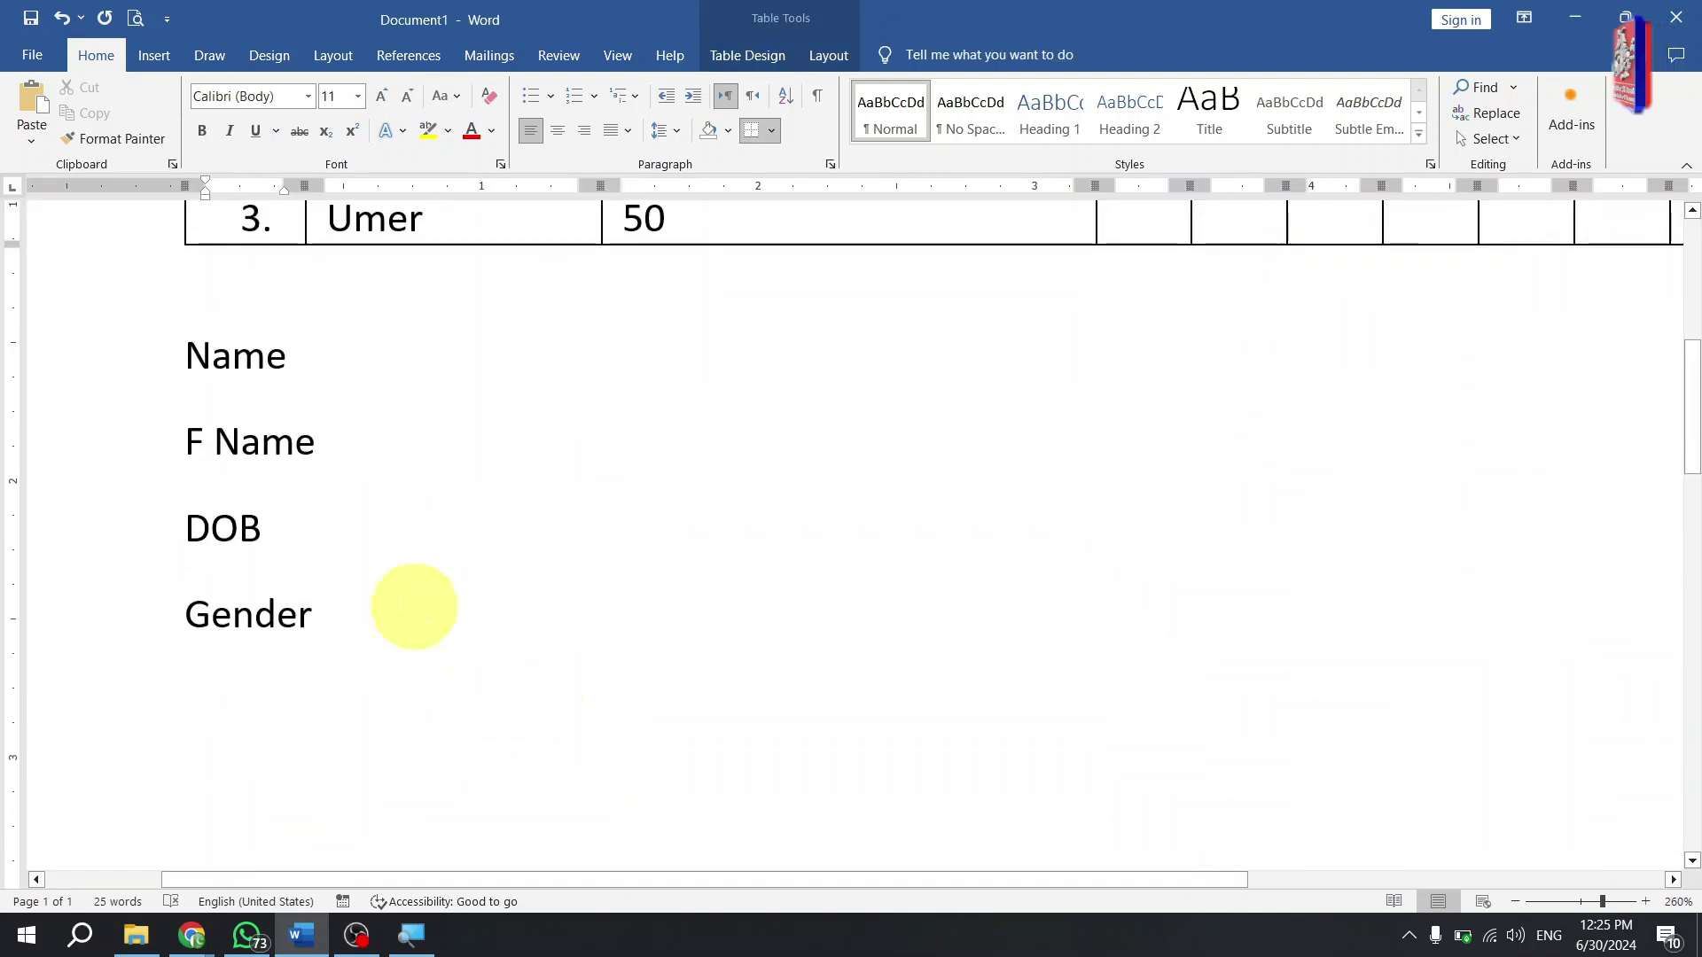
left_click_drag(103, 369, 120, 610)
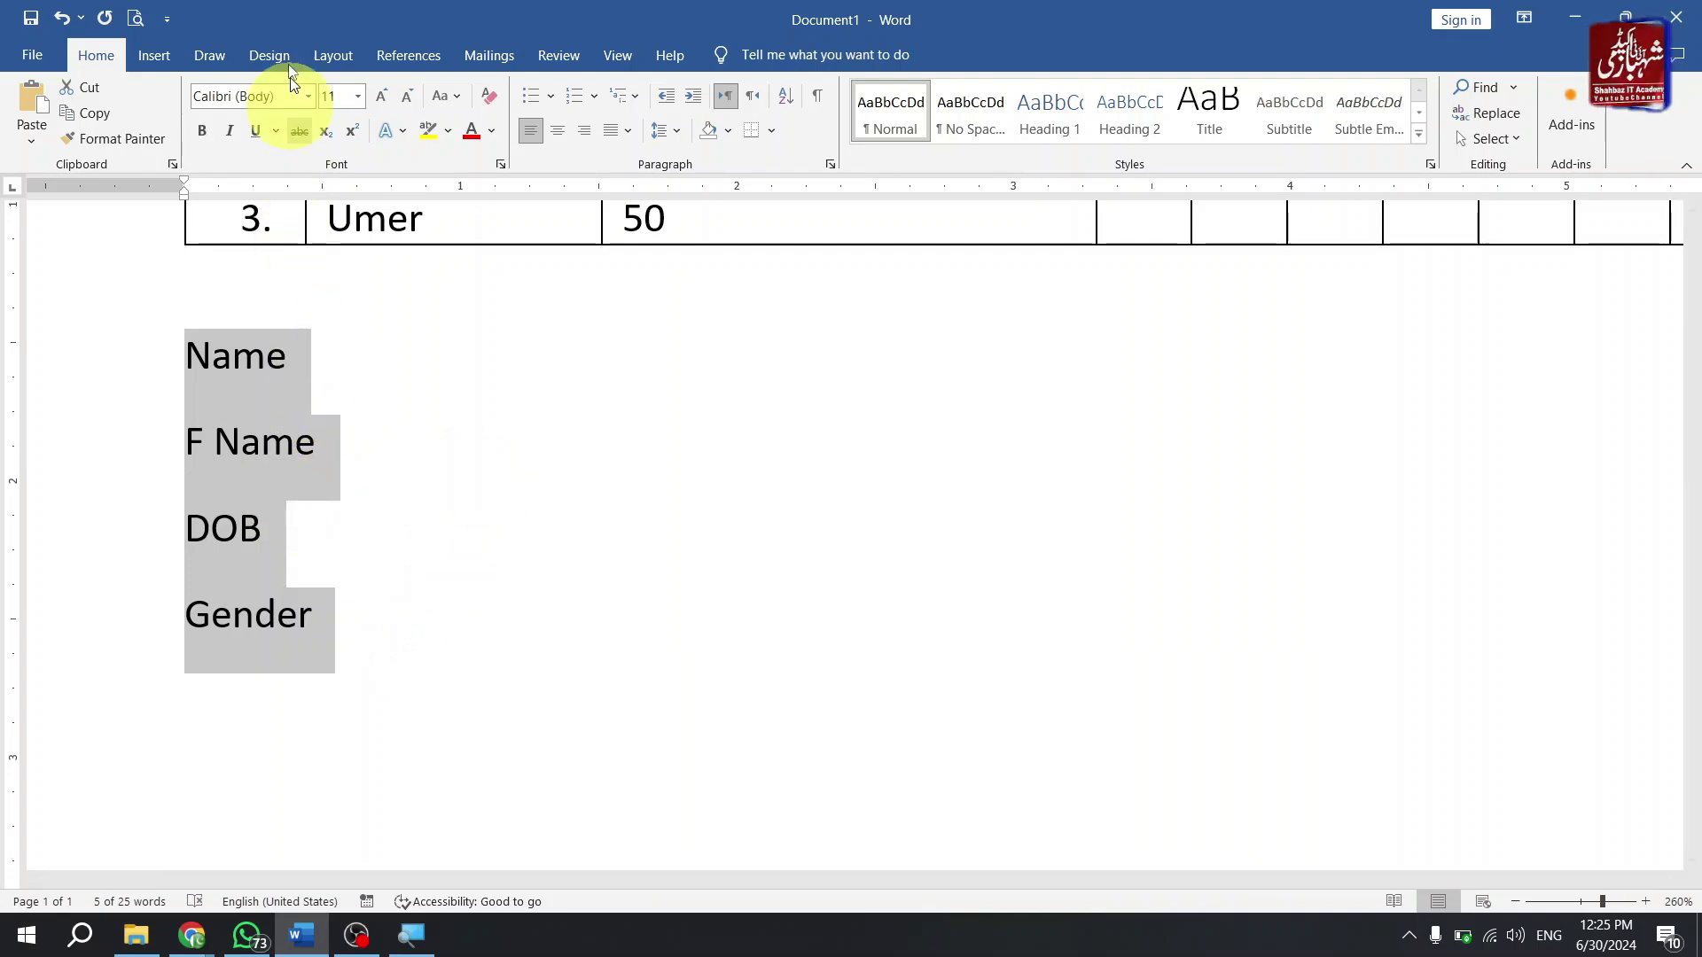
left_click(157, 54)
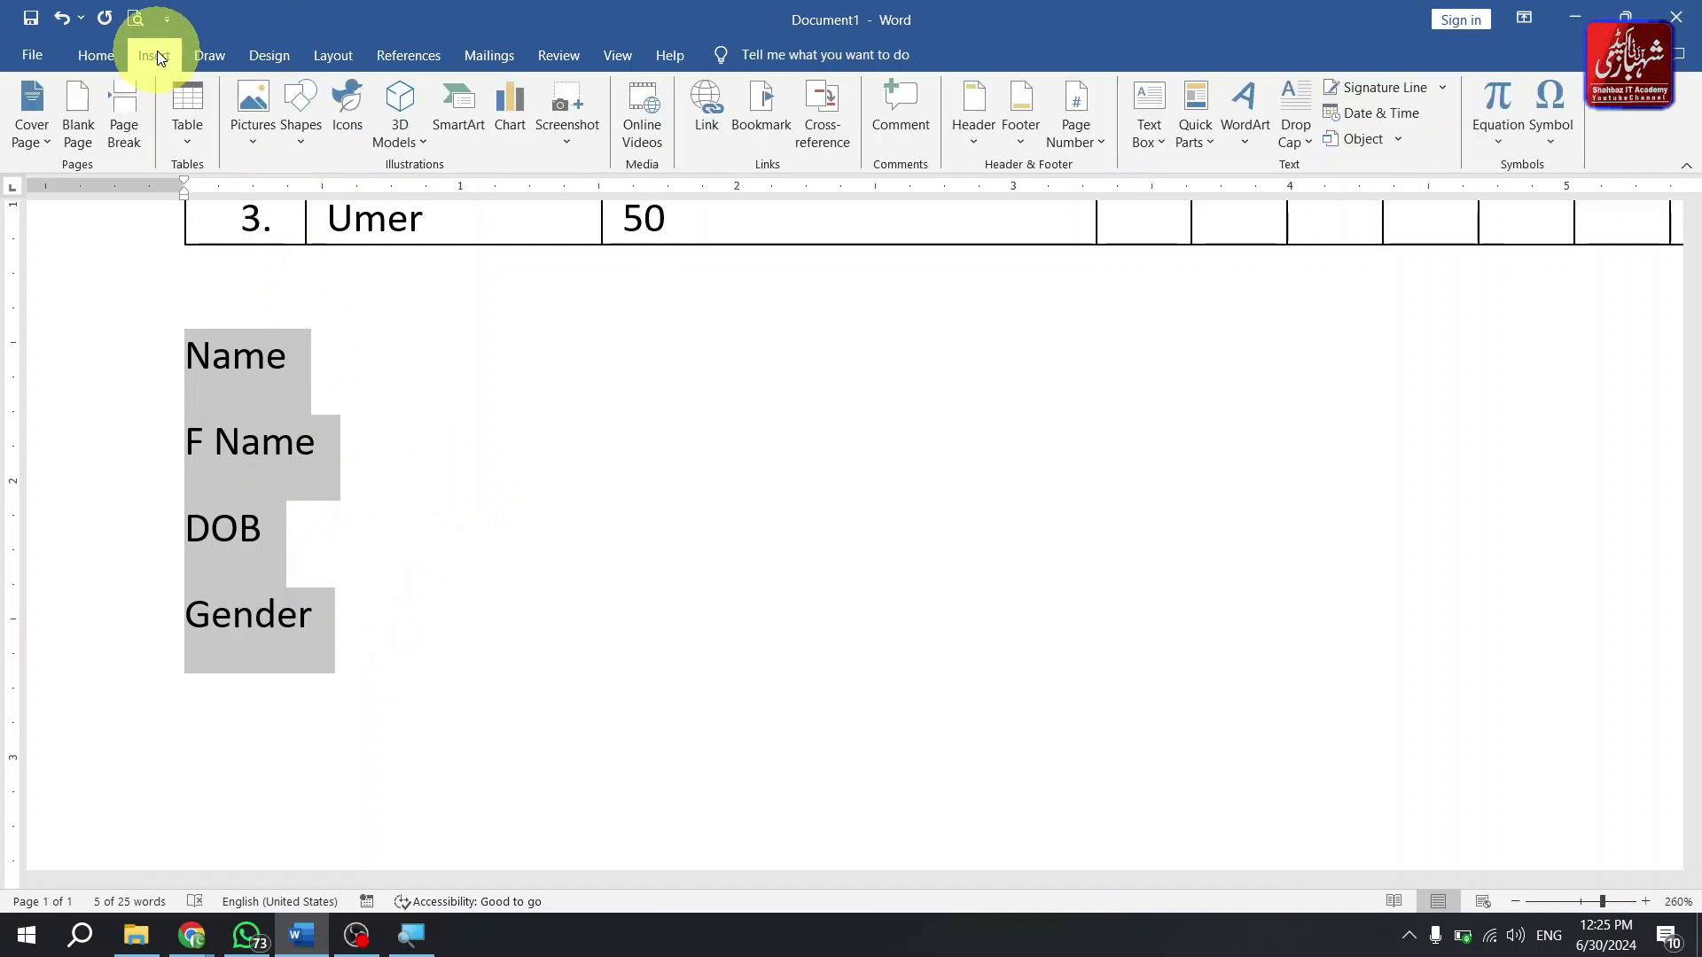
left_click(191, 133)
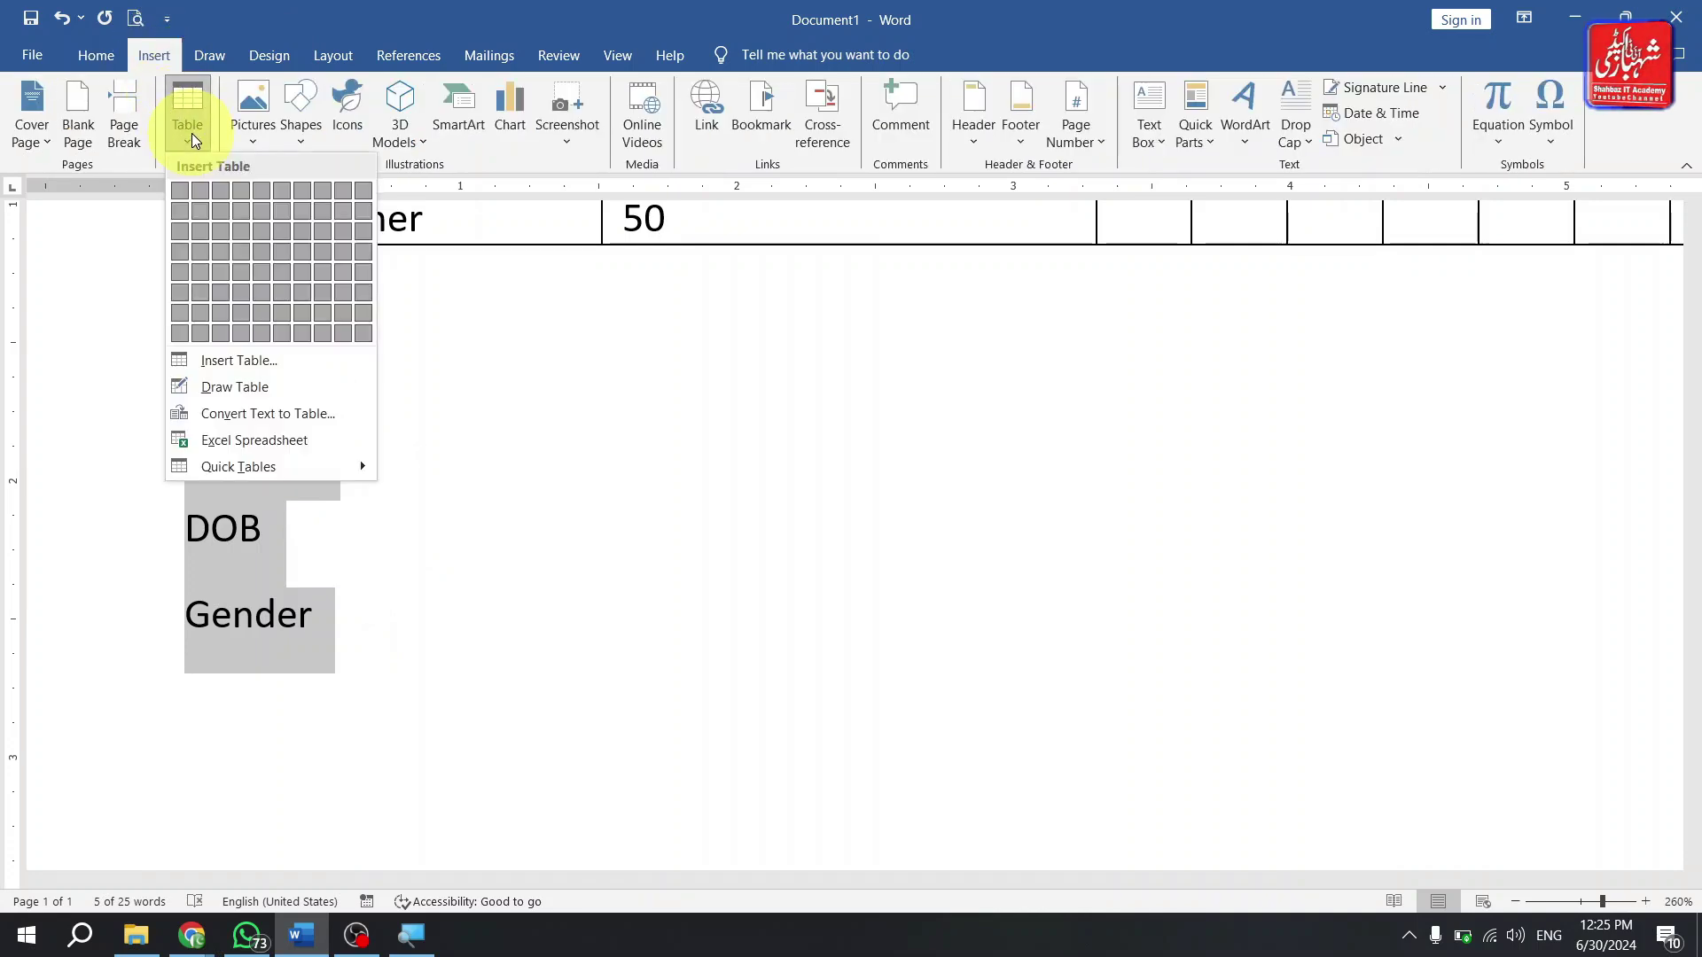
left_click(336, 424)
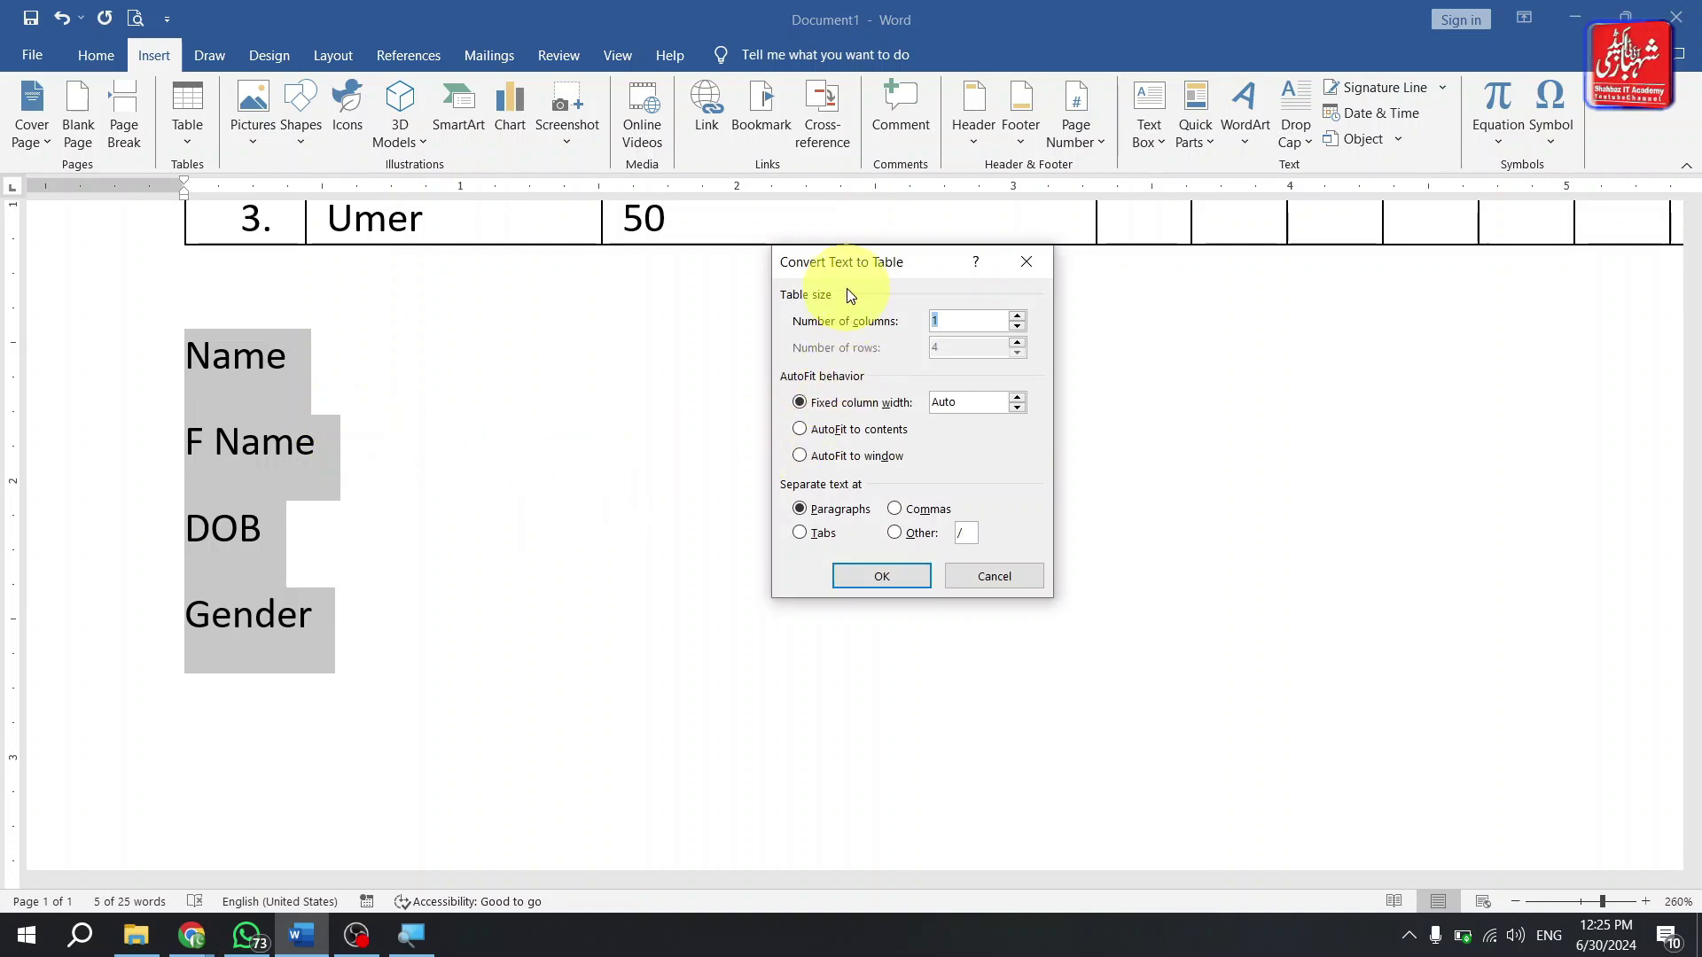
left_click_drag(857, 263, 840, 325)
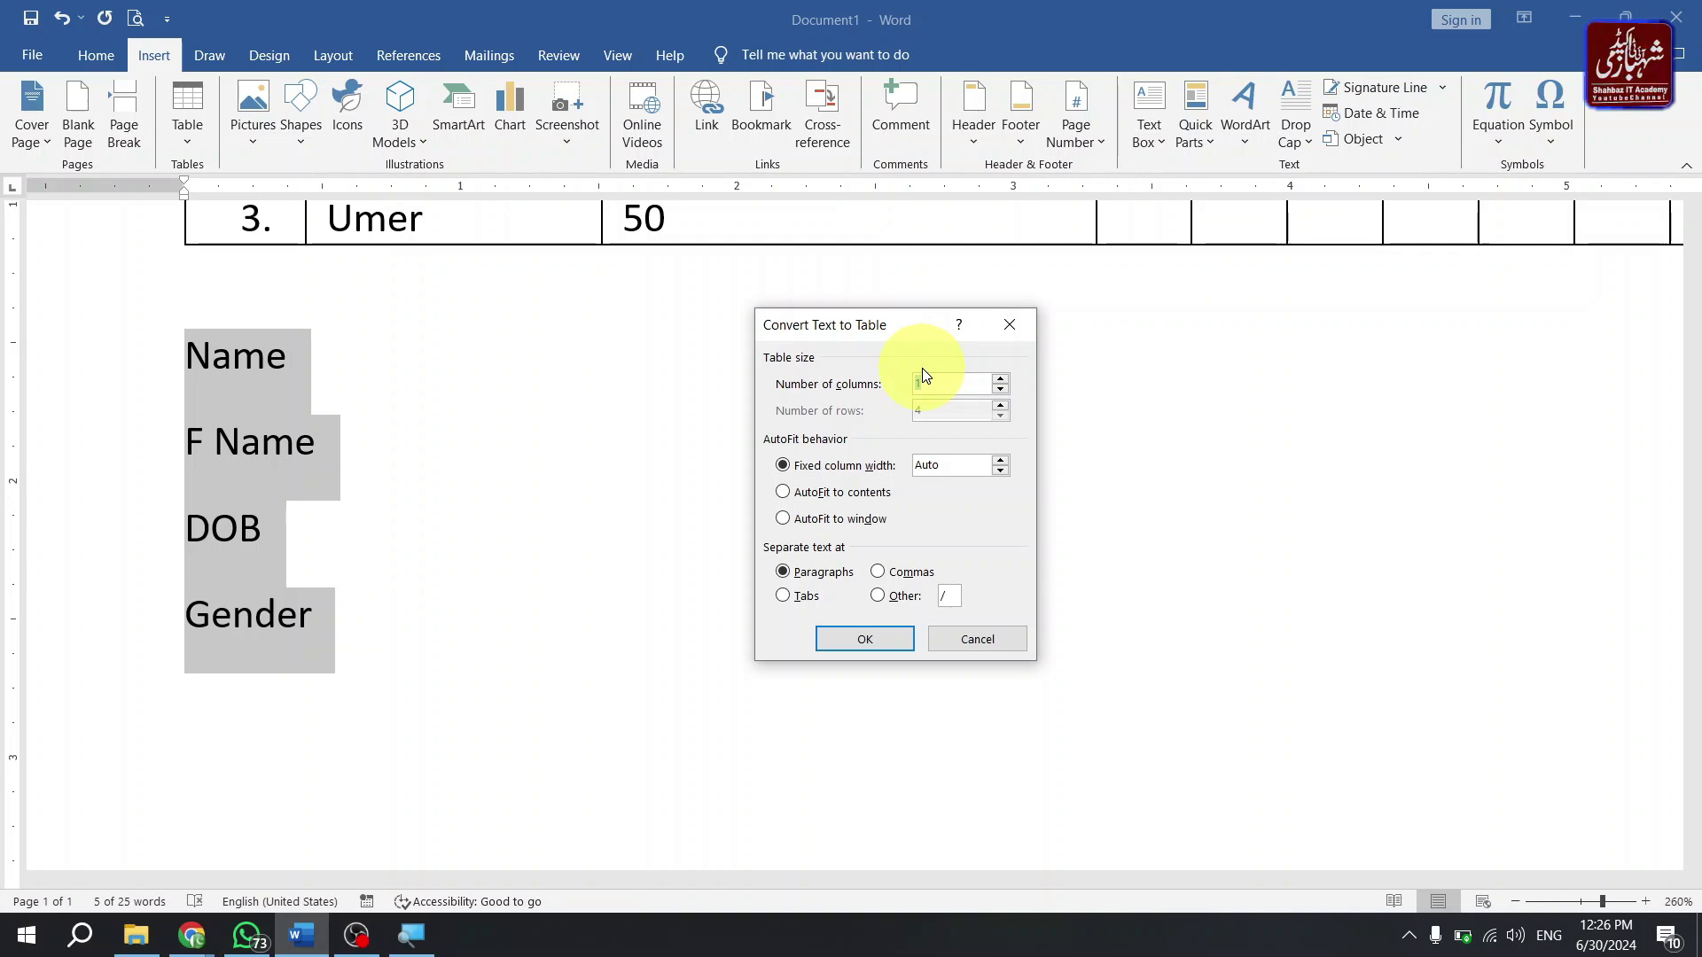
key("Escape")
- Reopen the Convert Text to Table settings for the Name to Gender lines and move the dialog closer to the text
left_click(394, 388)
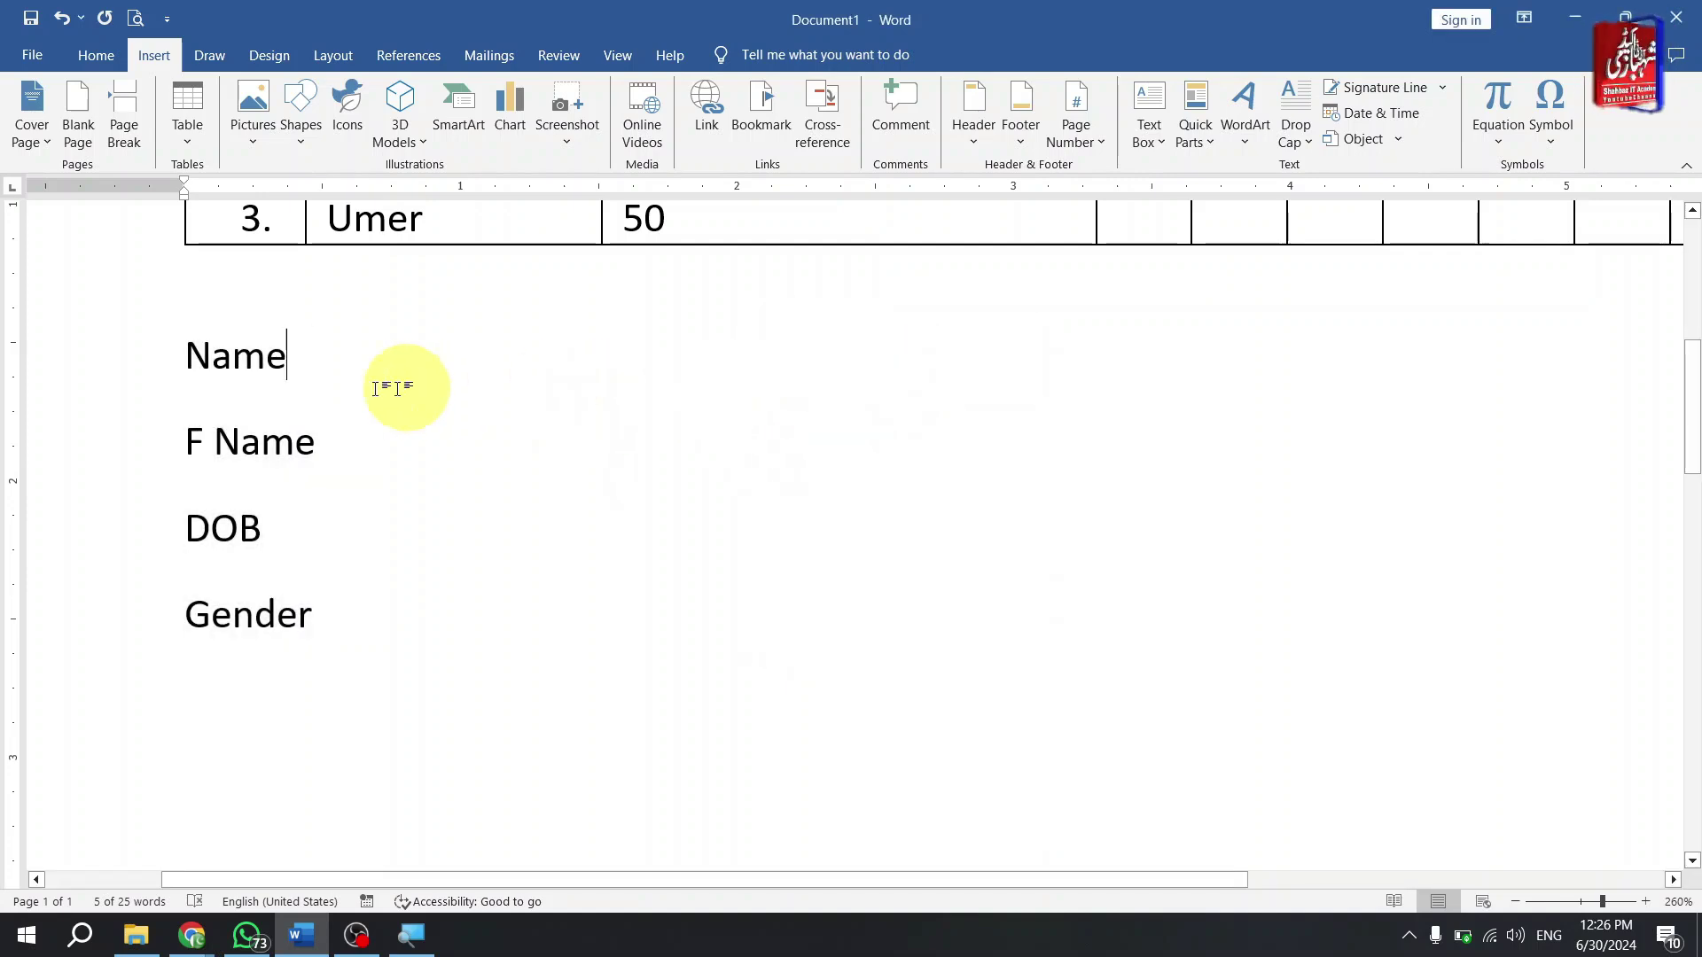
left_click_drag(133, 357, 134, 603)
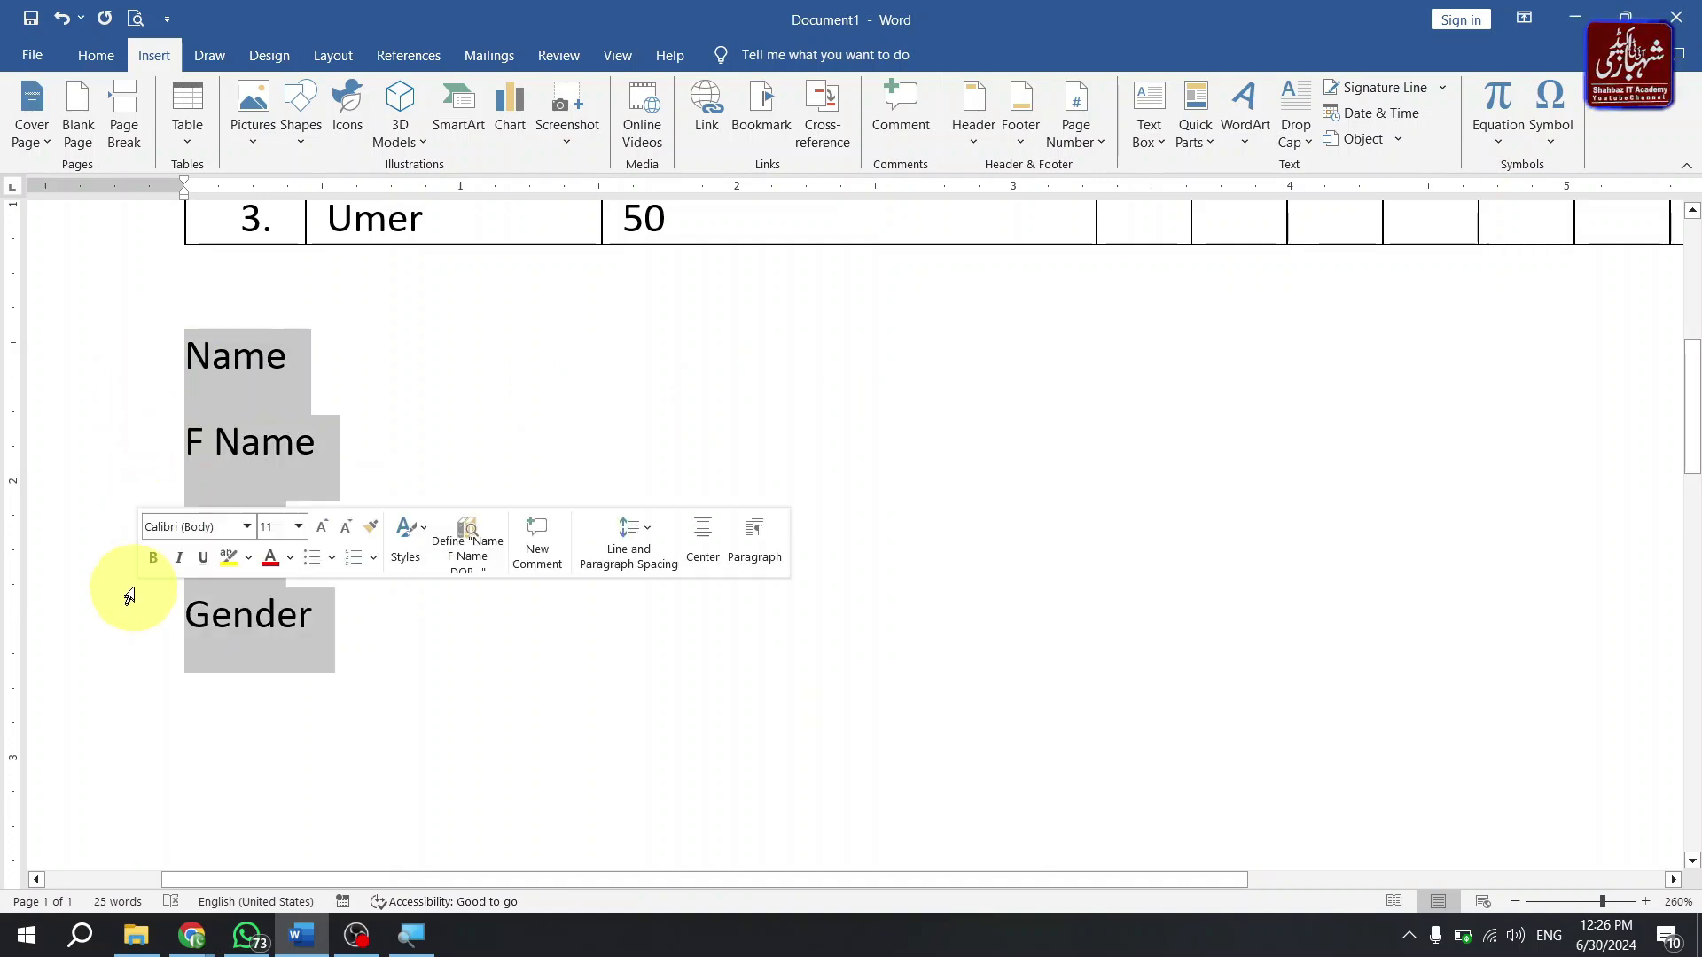
left_click(175, 140)
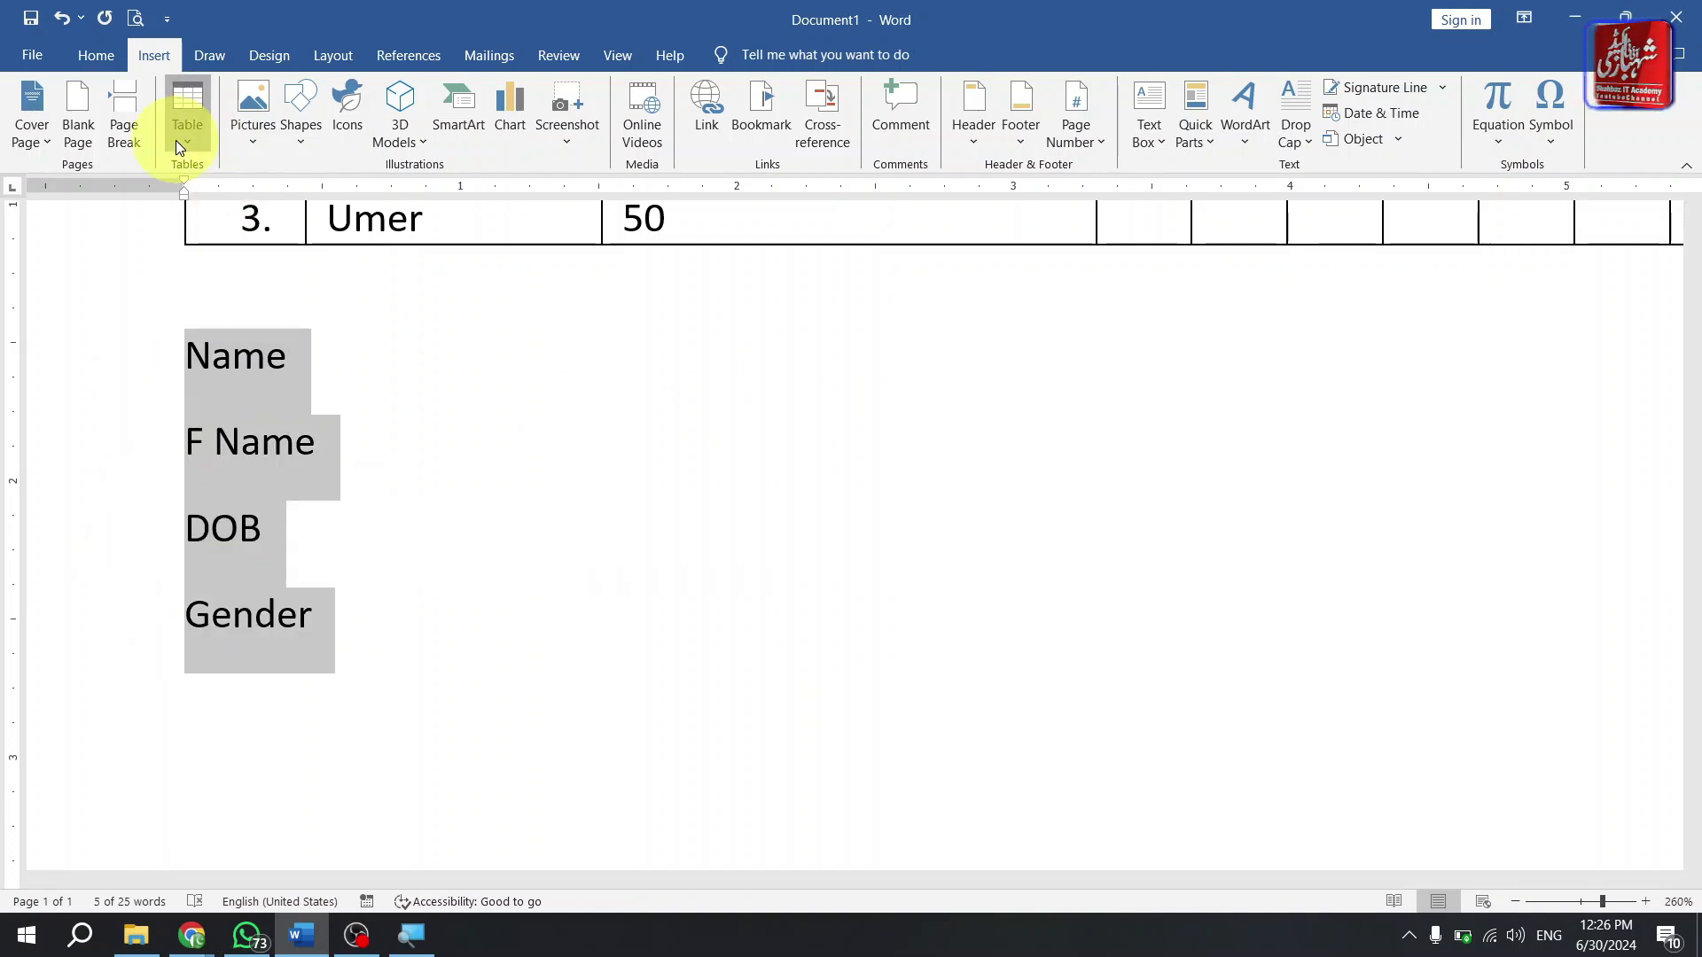
left_click(166, 55)
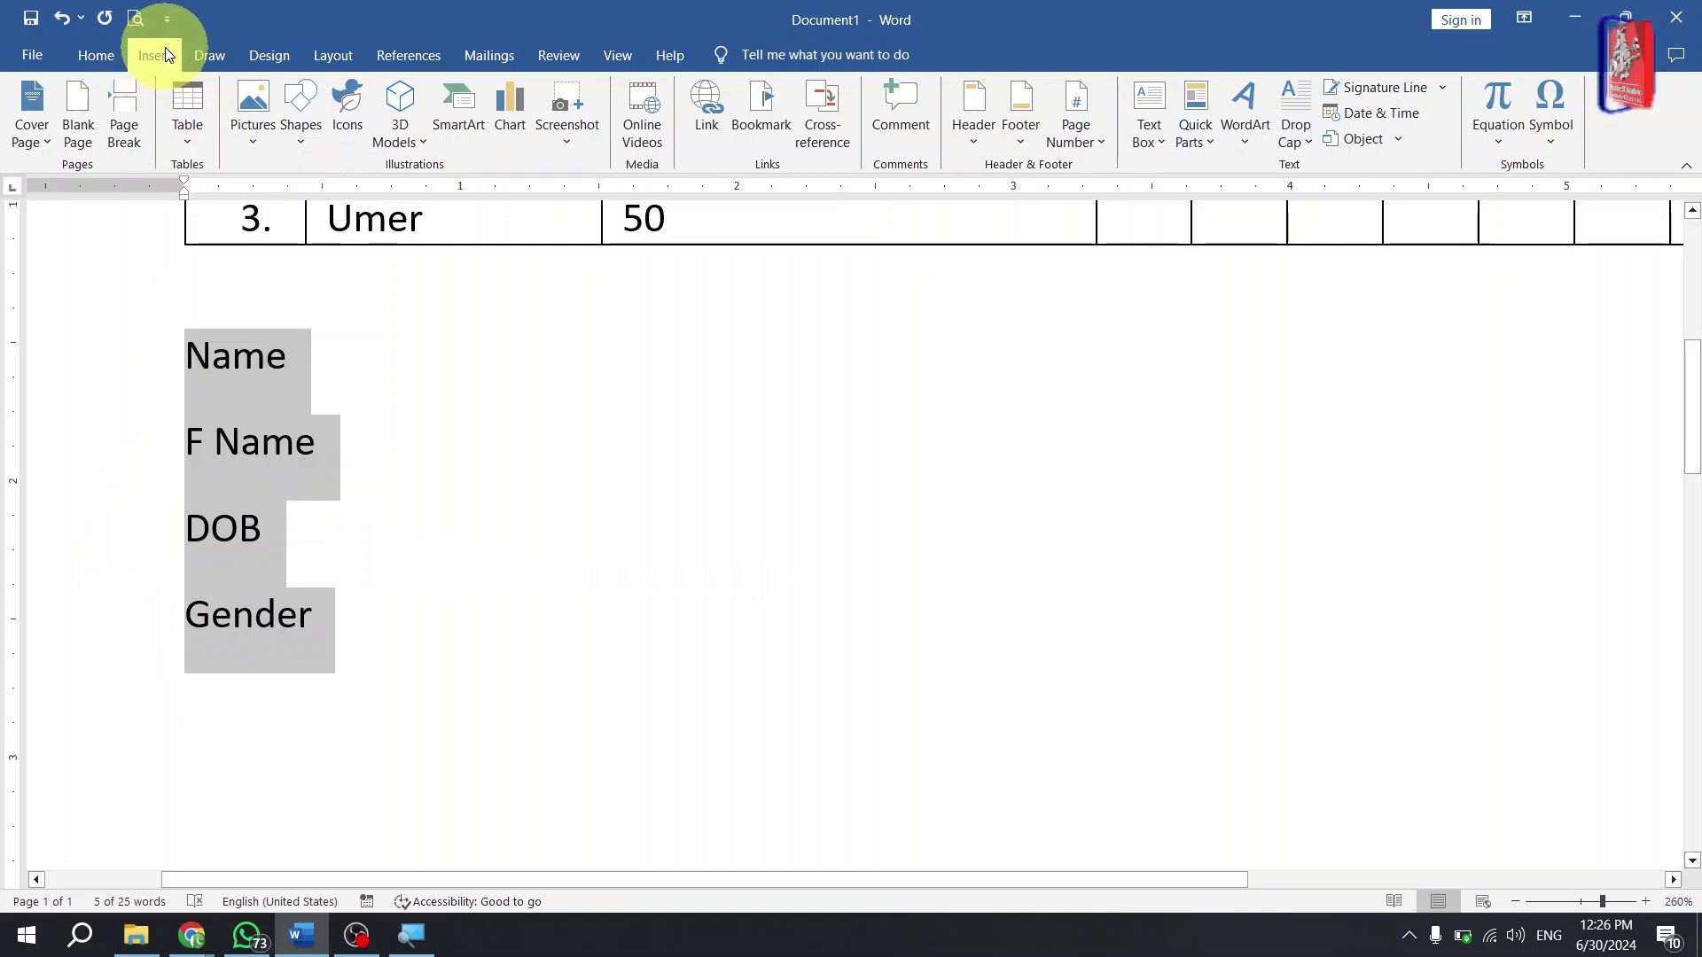
left_click(195, 136)
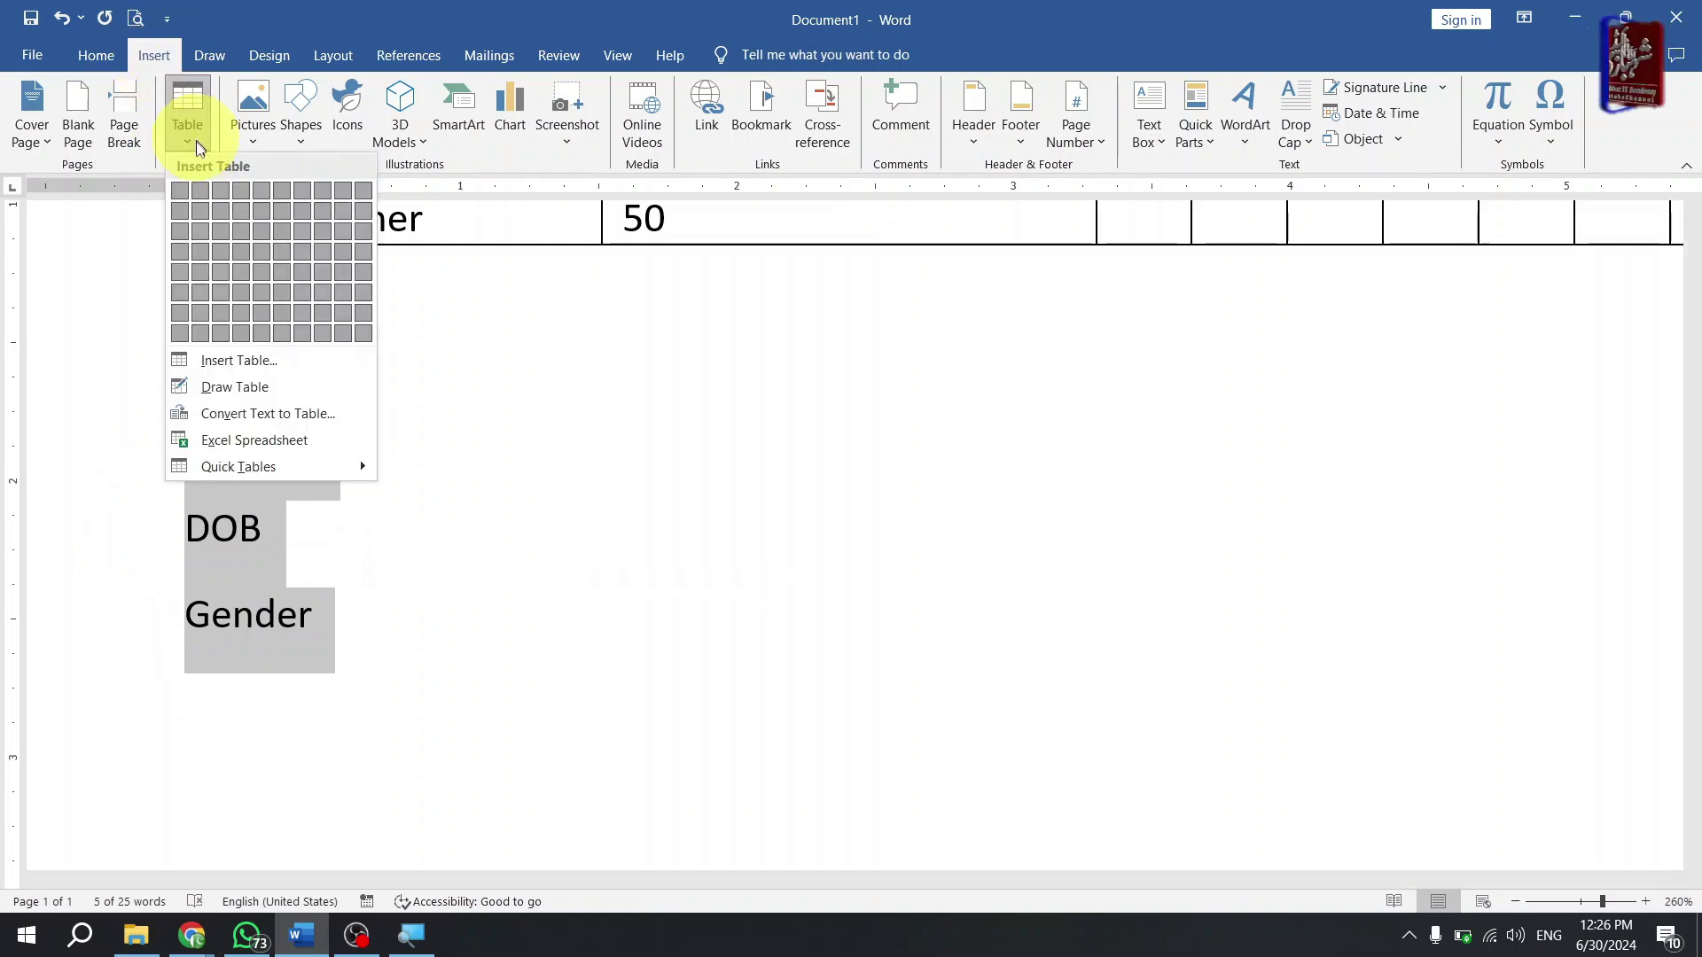
left_click(338, 418)
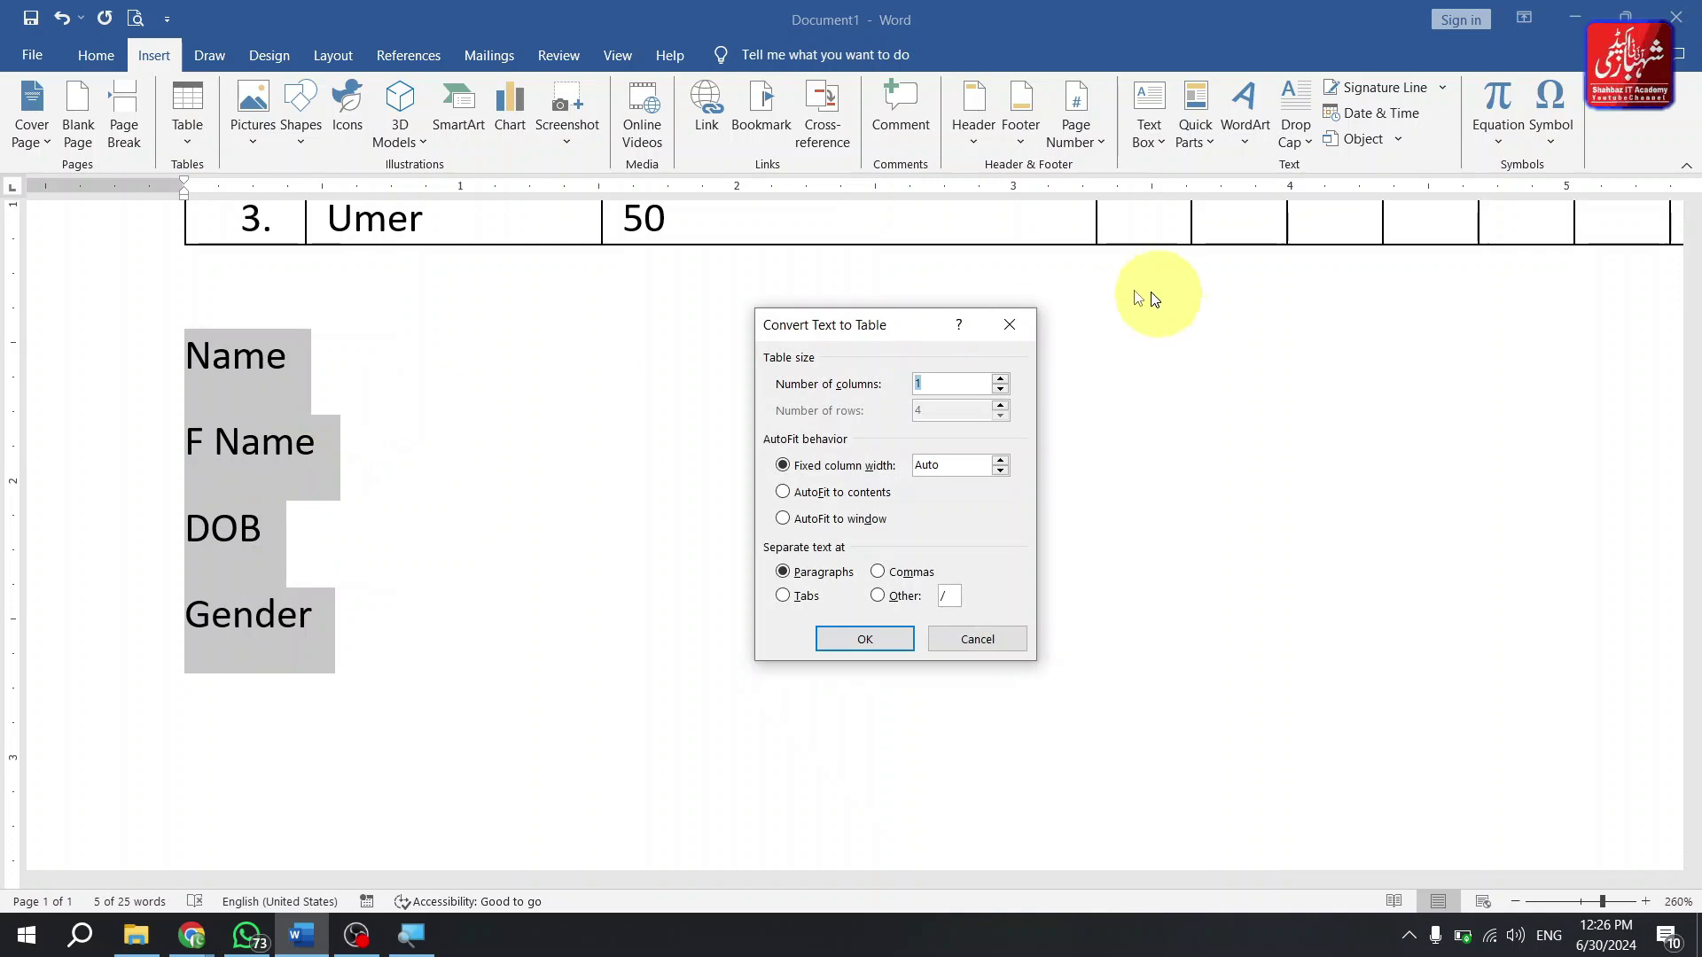
left_click_drag(871, 334, 629, 252)
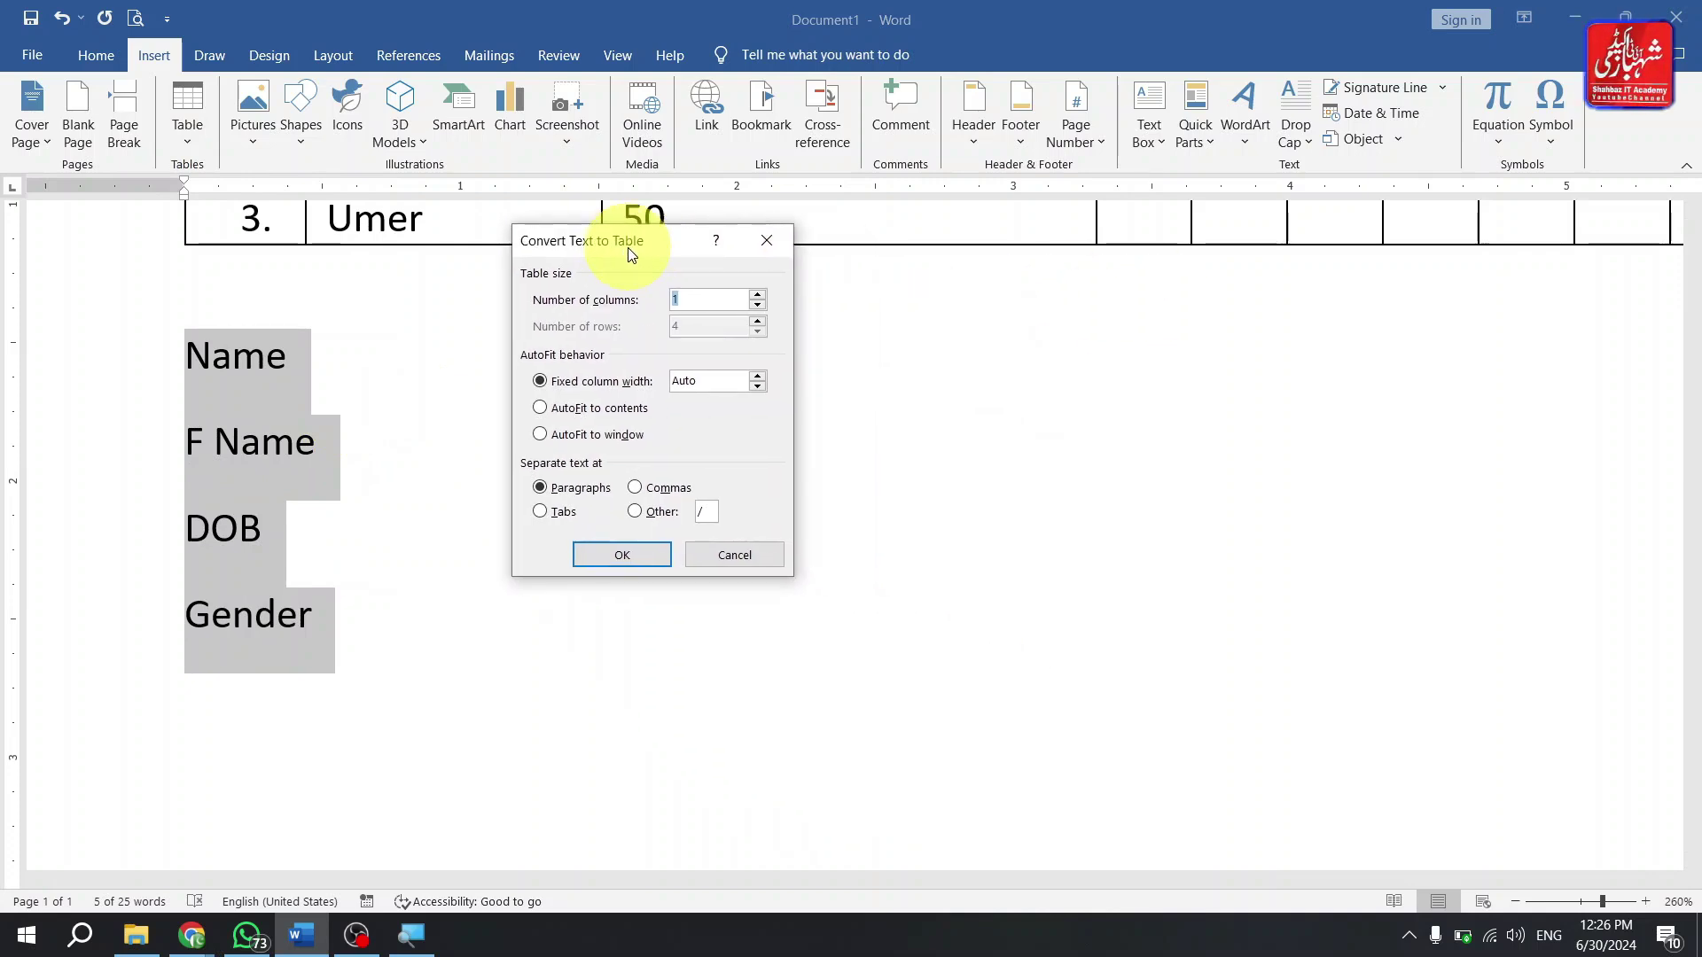
- Check the Google Meet call in Chrome, and close the conversion settings in Word without converting
left_click(209, 933)
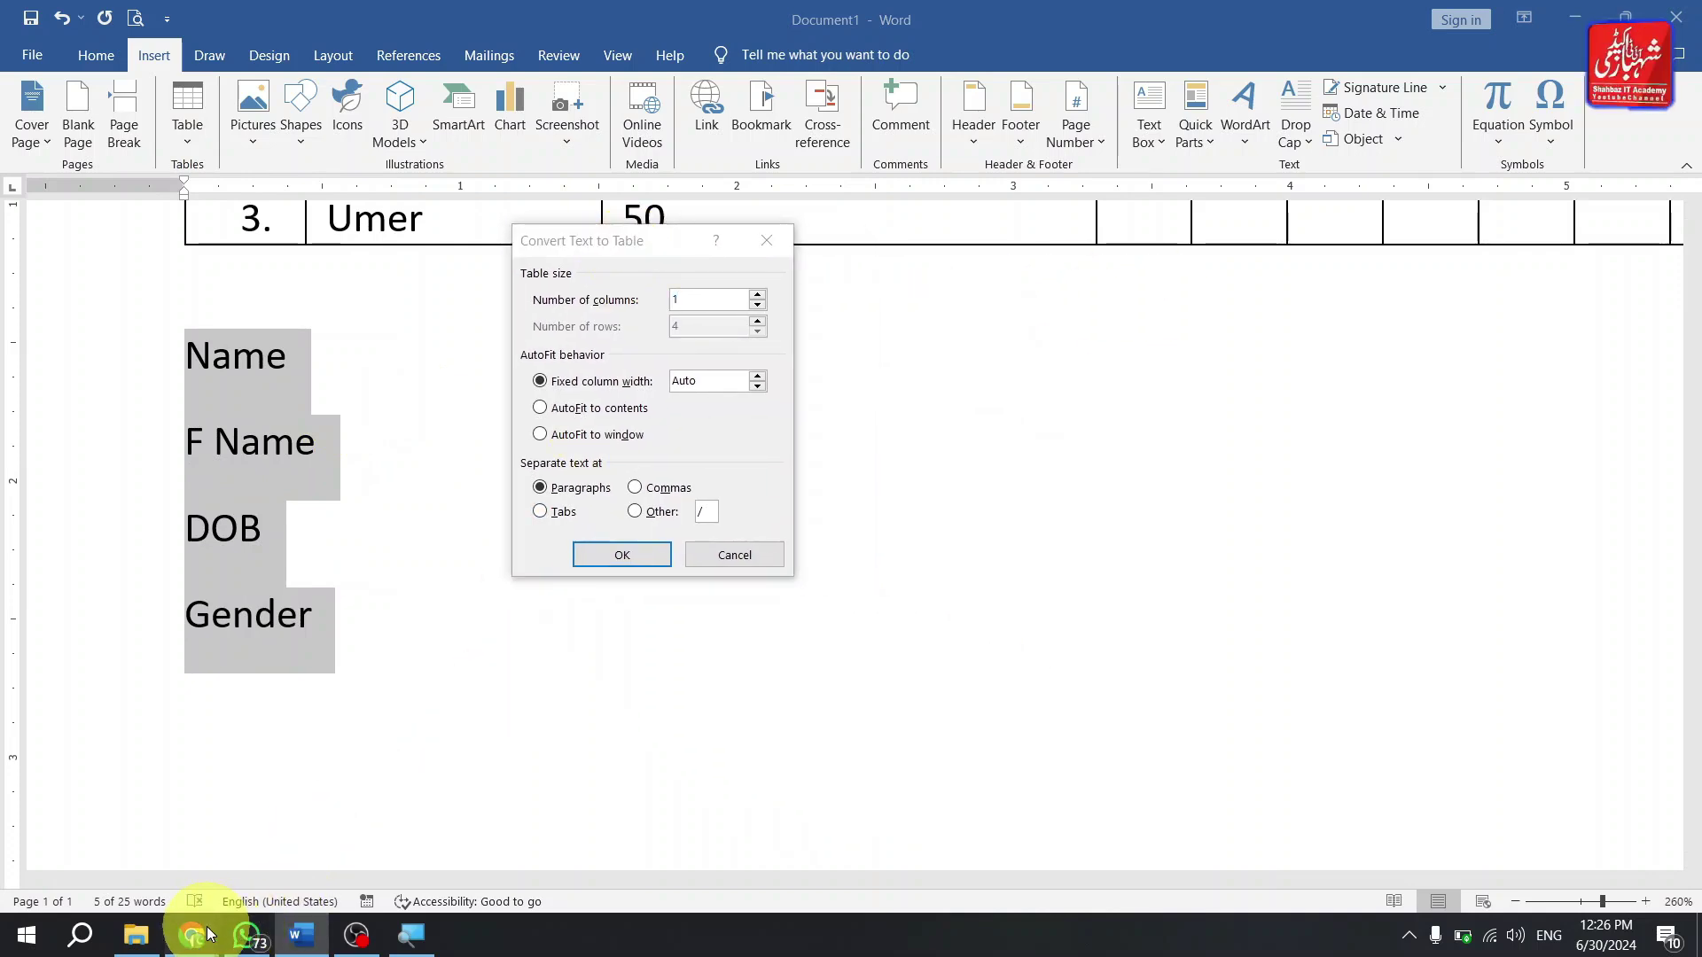
left_click(125, 839)
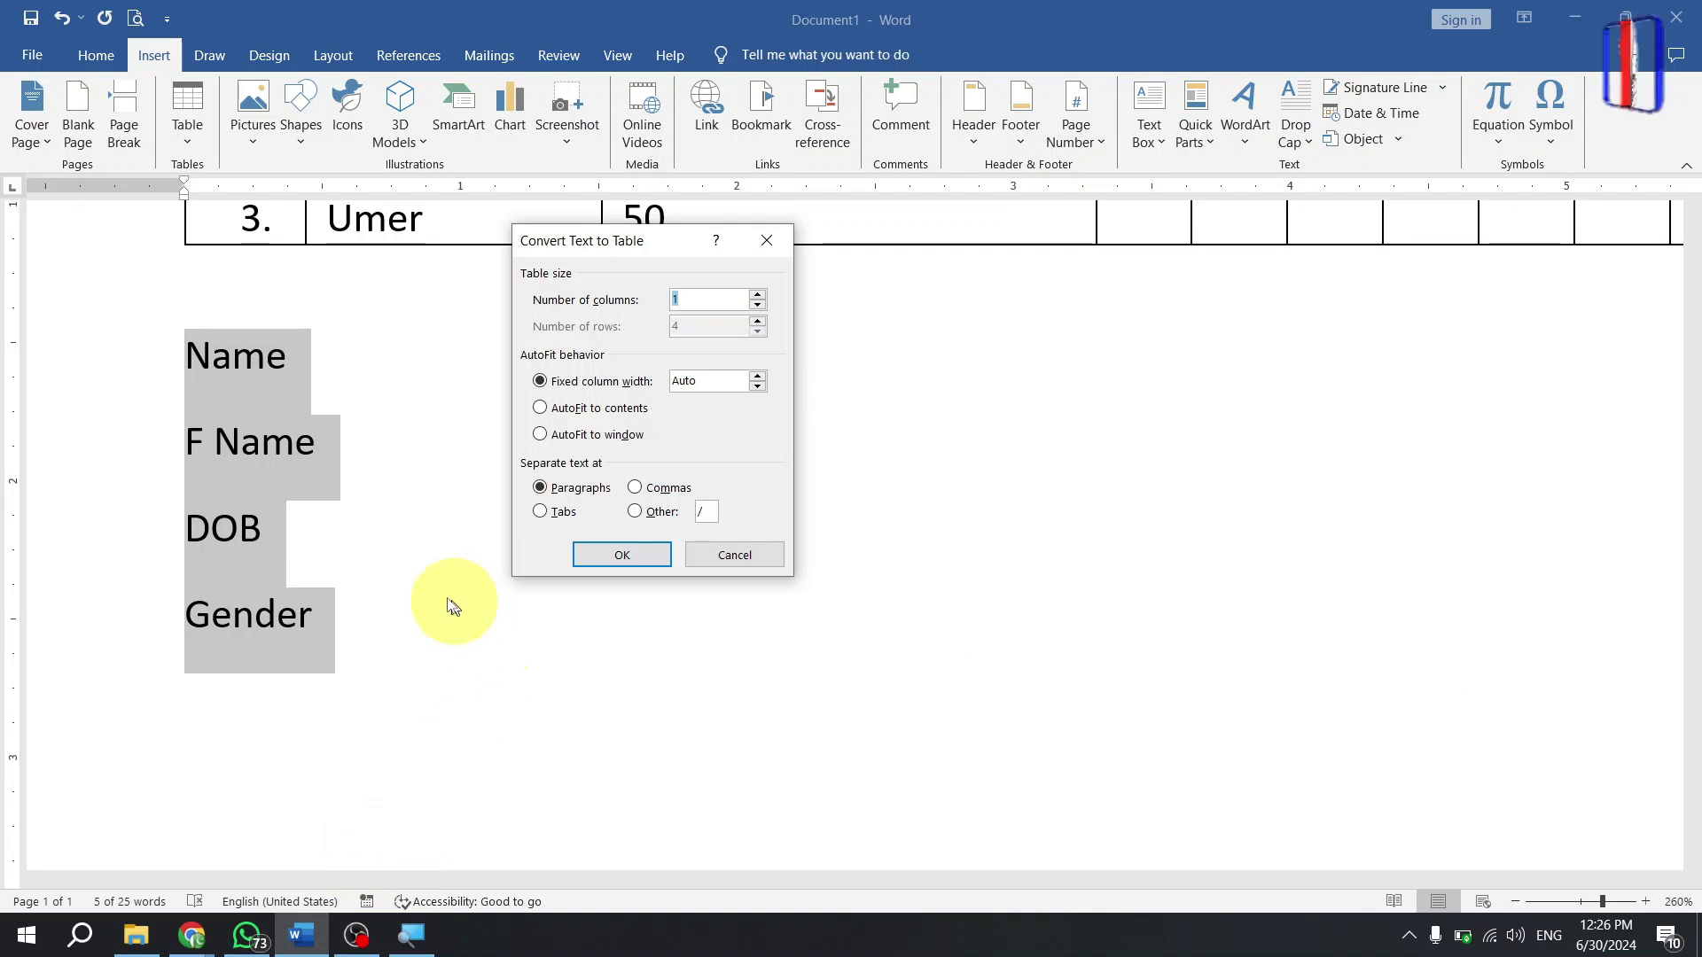
left_click(785, 252)
left_click(182, 407)
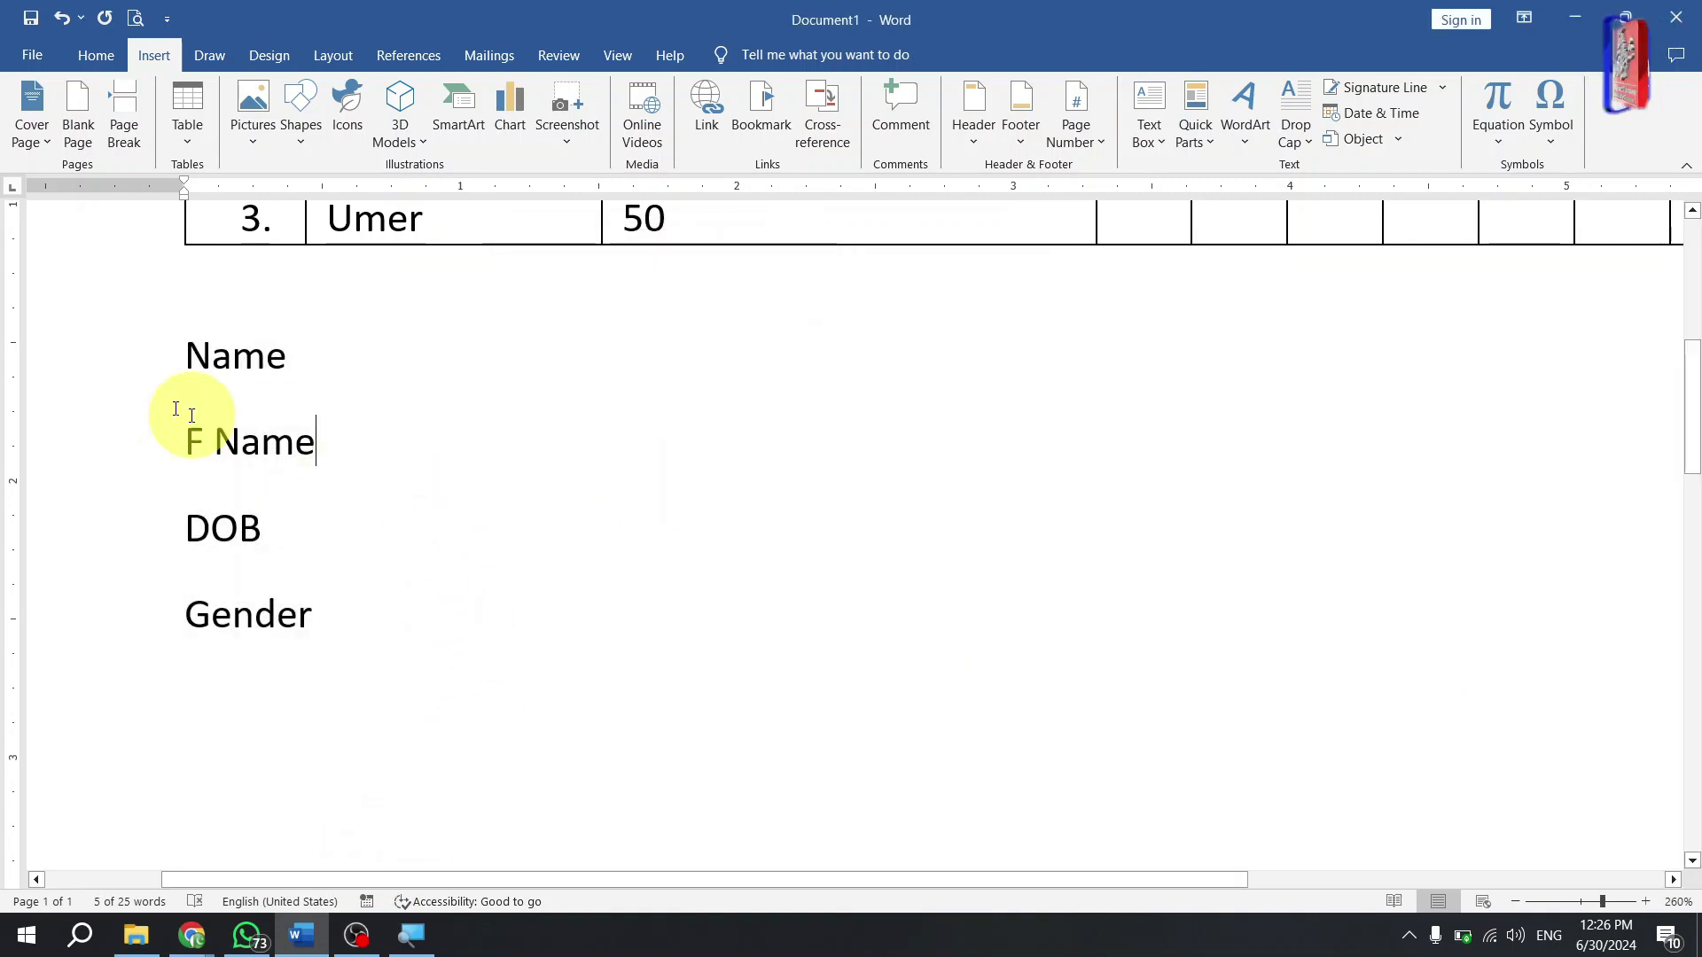
- Show the Convert Text to Table settings for the four lines again, check the Meet call, and close them without converting
left_click_drag(121, 360, 122, 608)
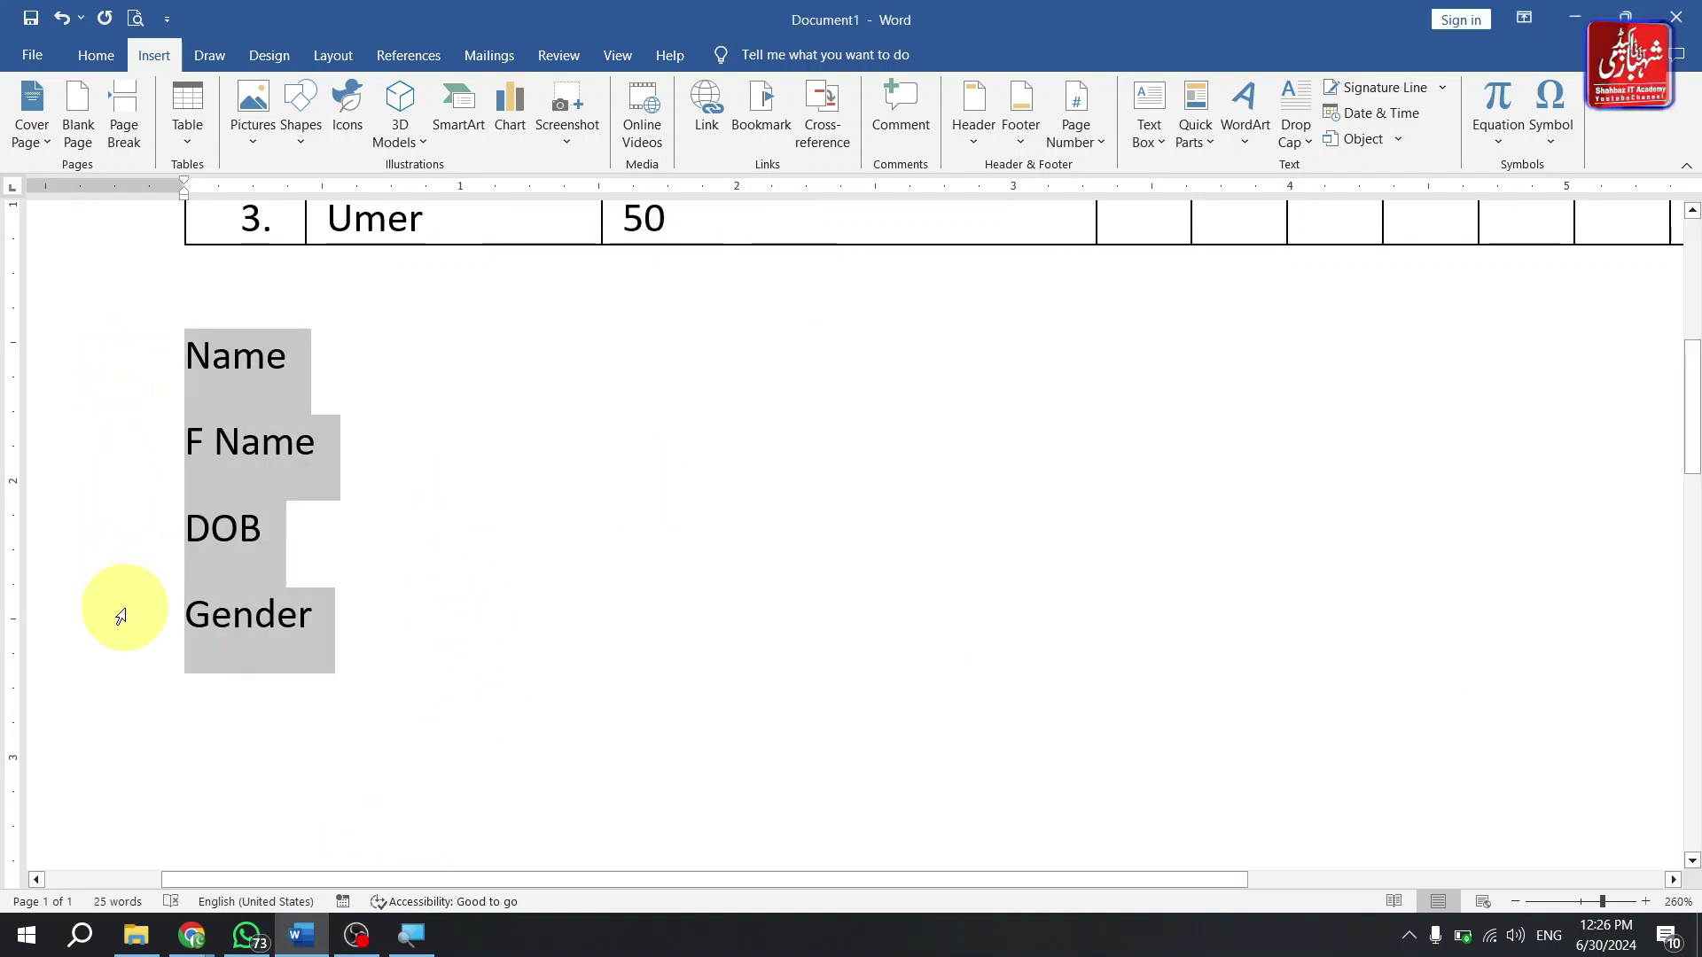
left_click(181, 140)
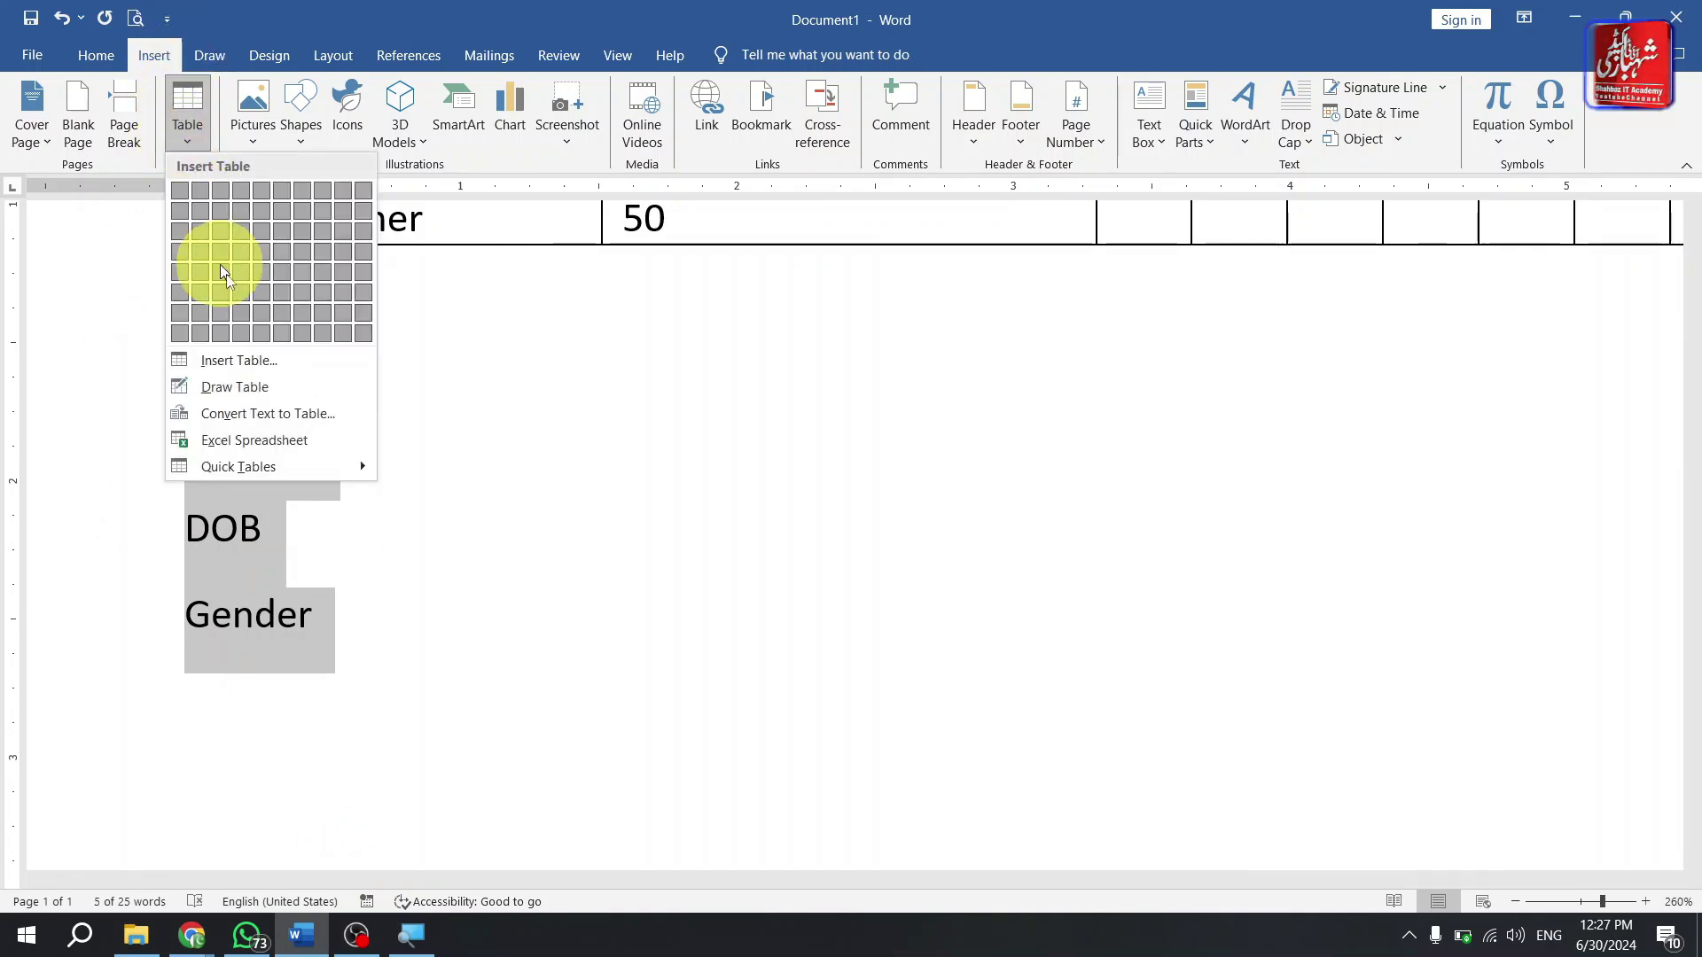
left_click(333, 411)
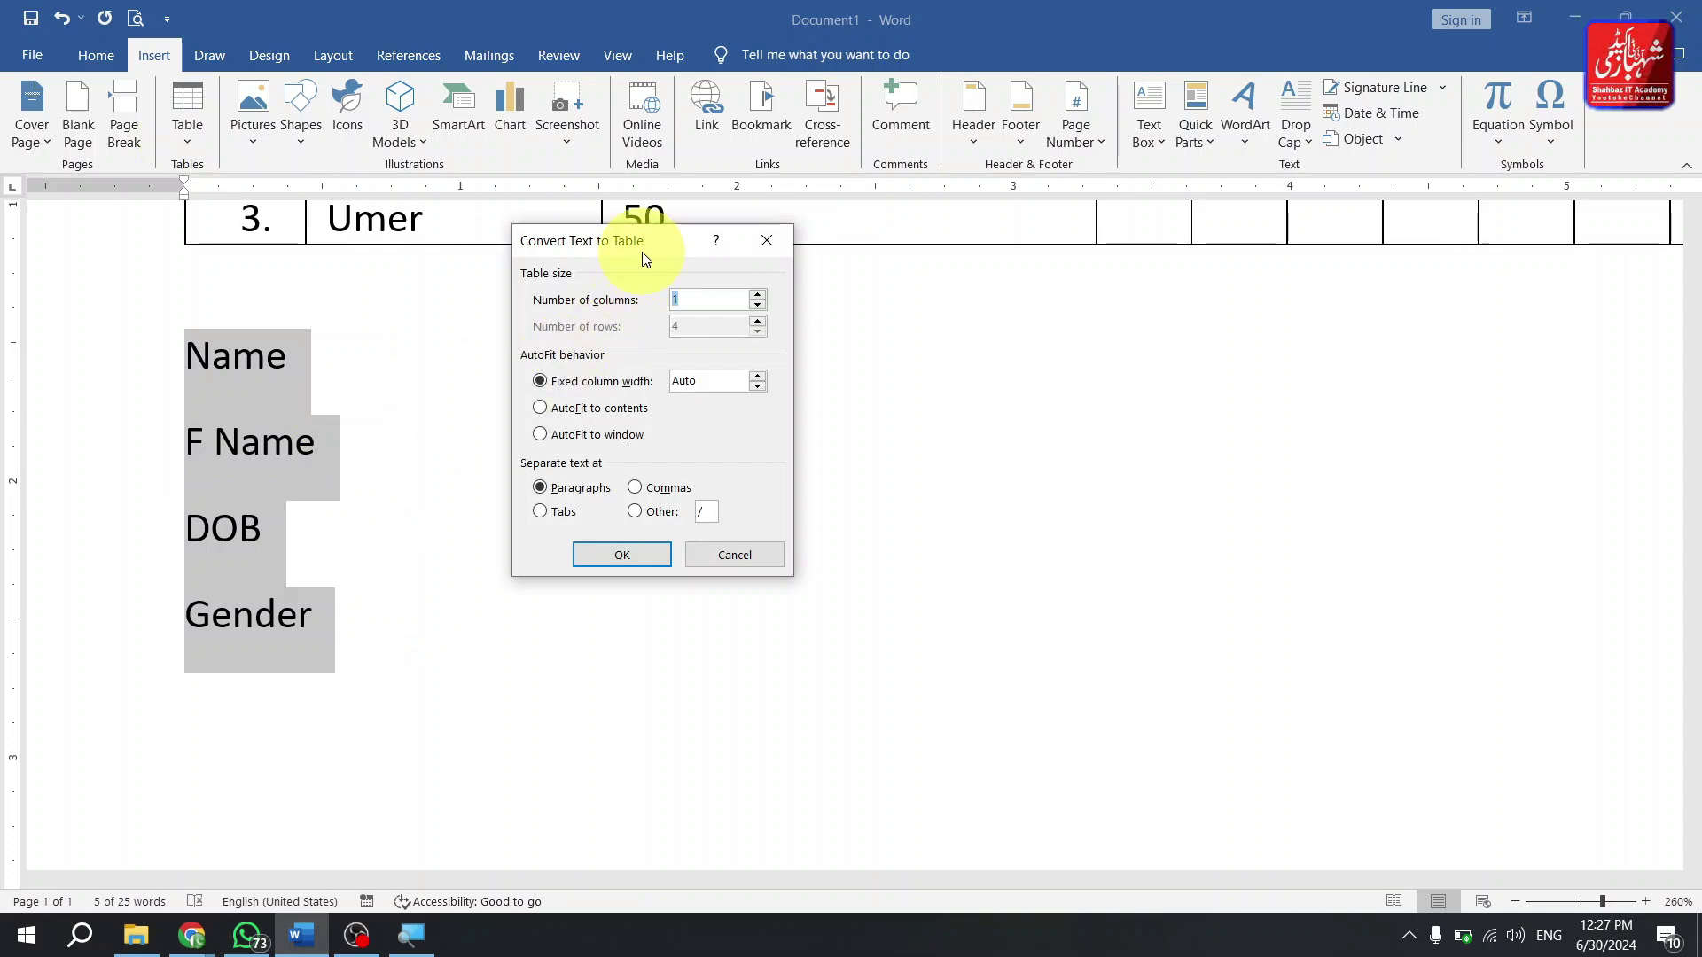
left_click(188, 939)
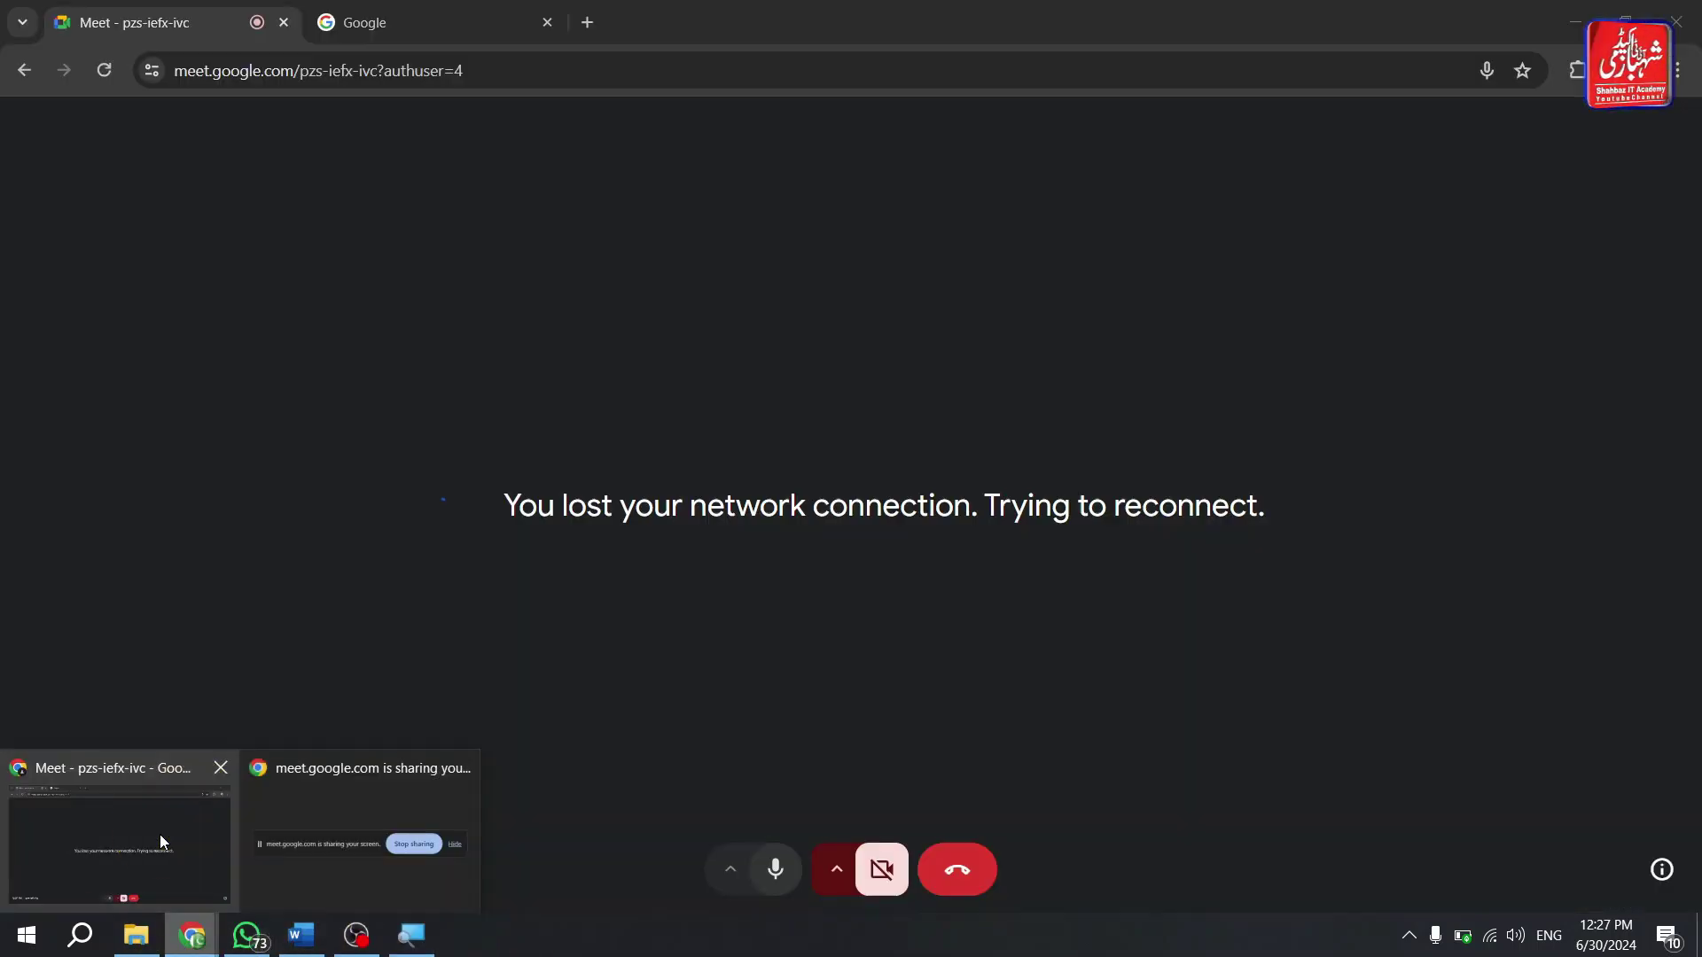
left_click(160, 833)
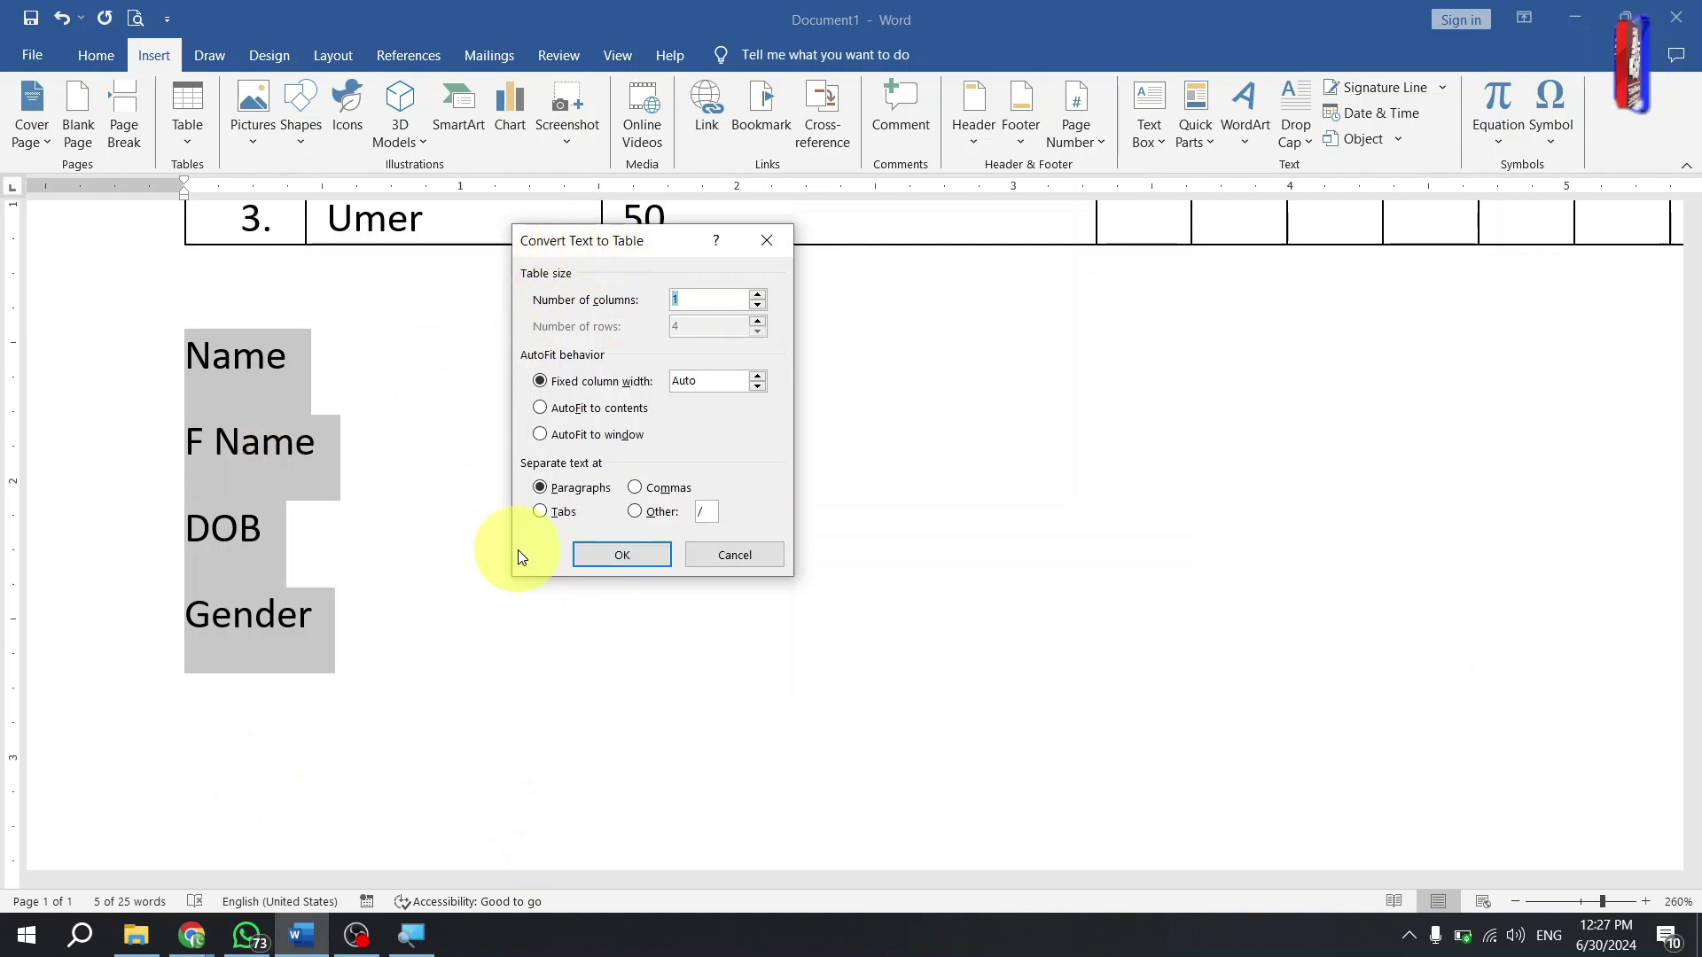
left_click(768, 241)
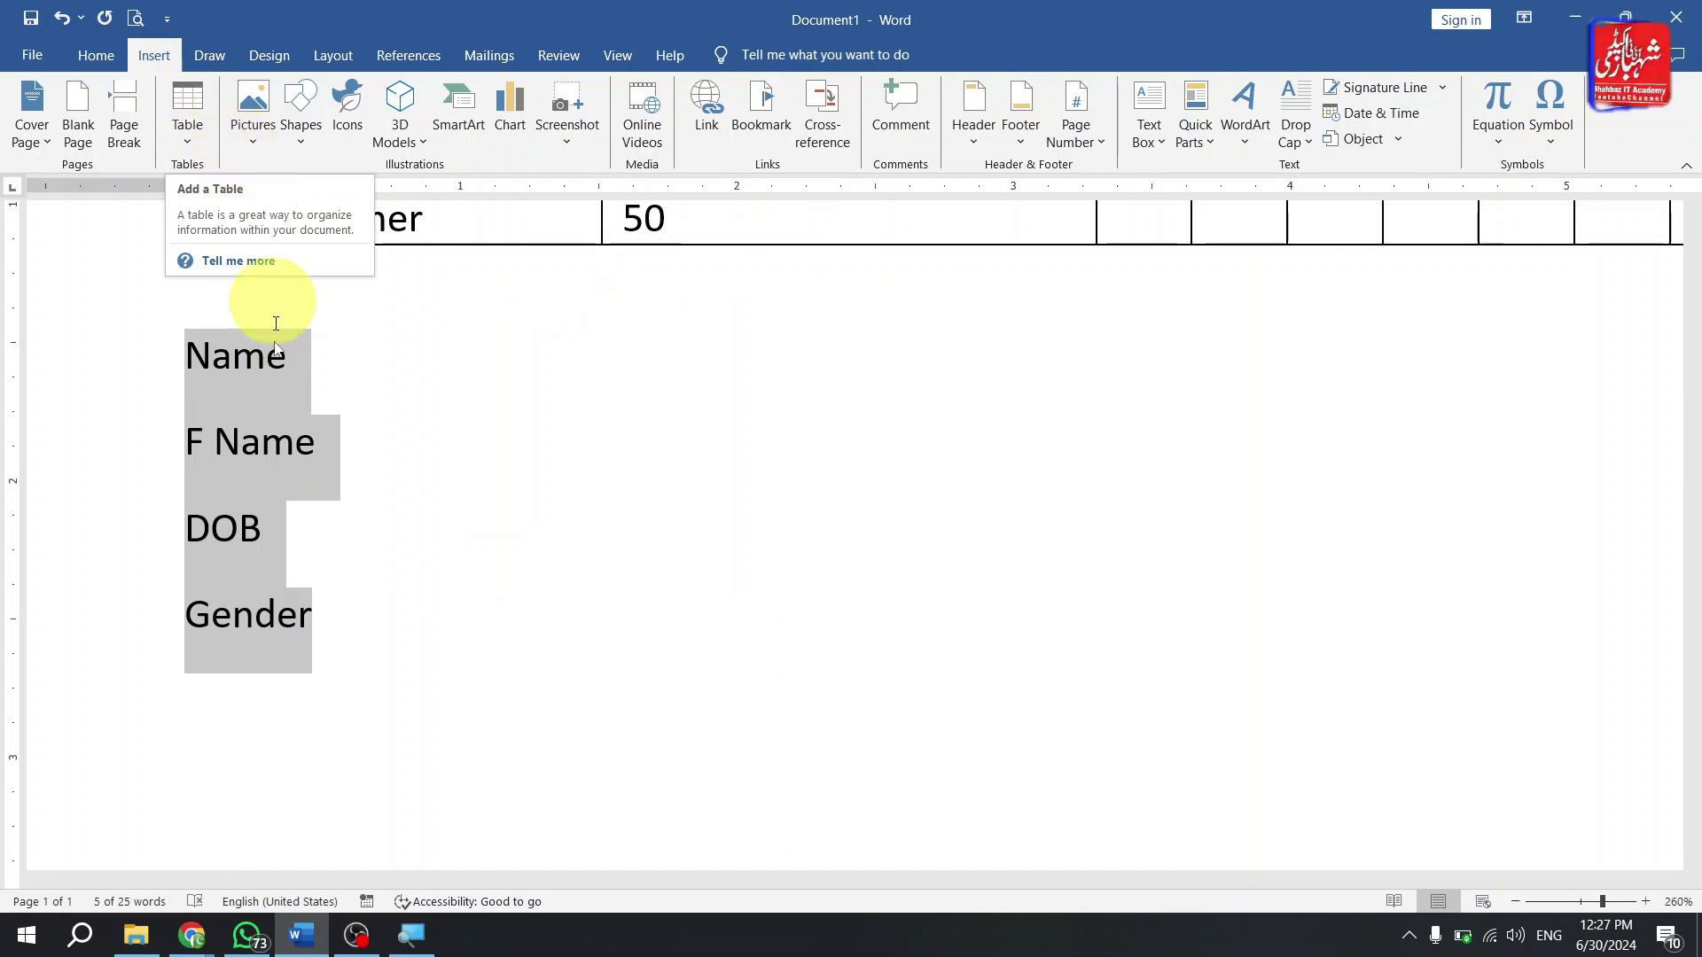
- Check the Google Meet call in Chrome, and return to the Word document
mouse_move(192, 935)
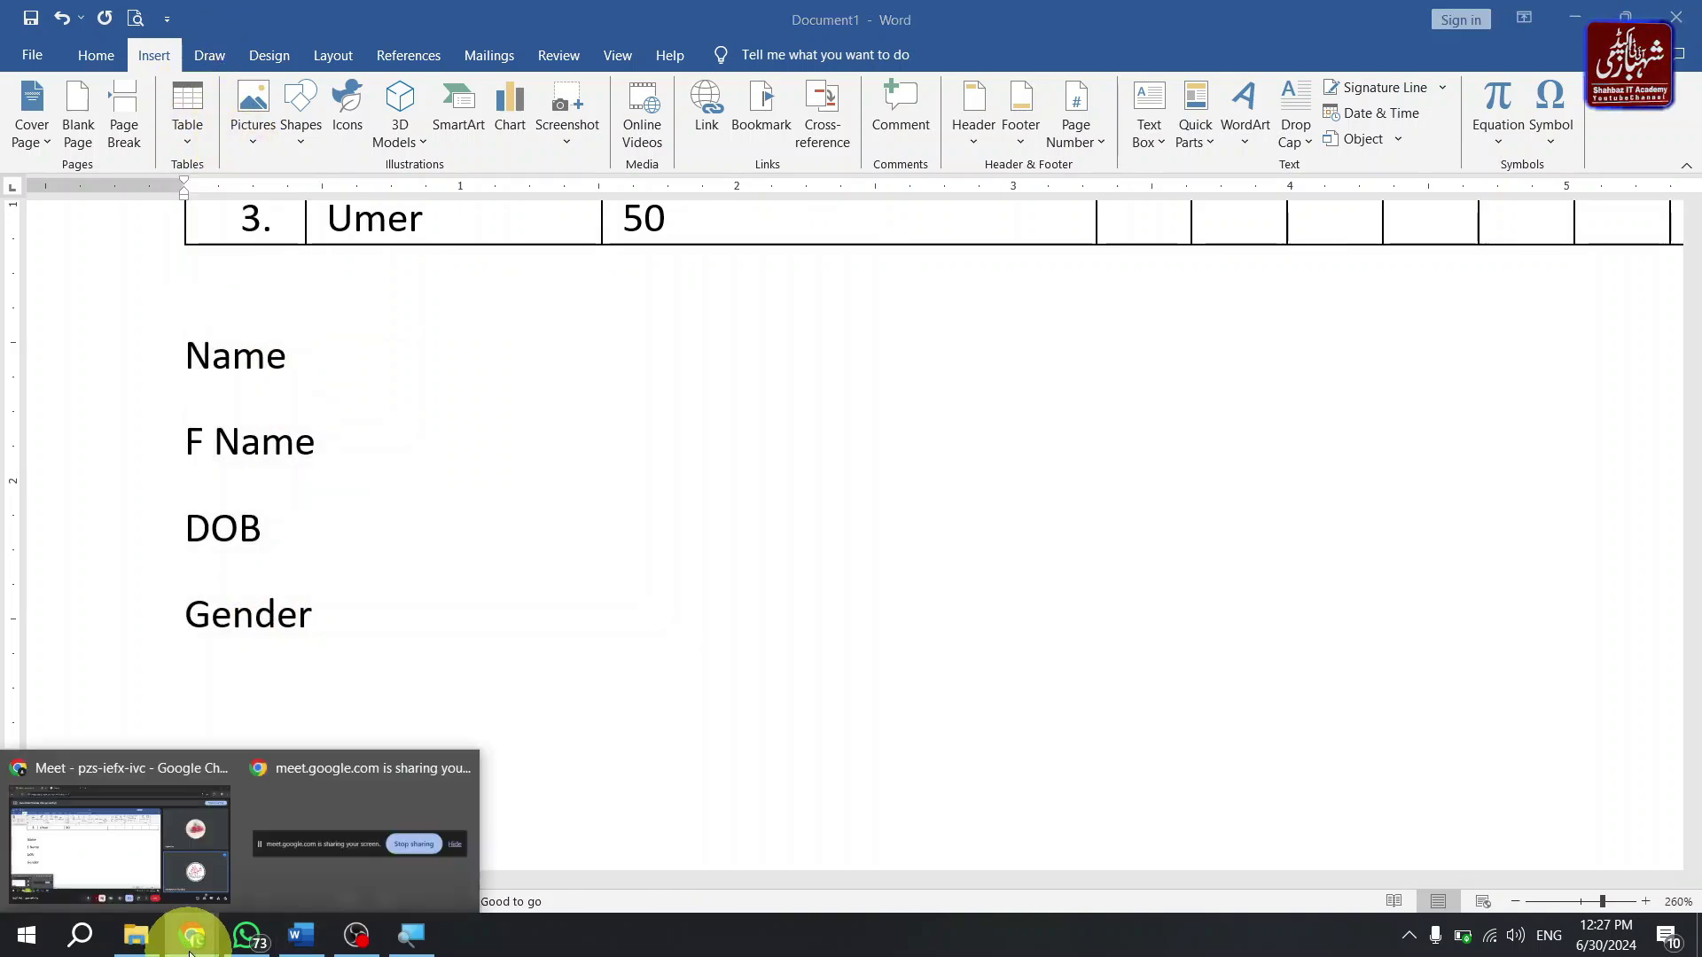
left_click(125, 854)
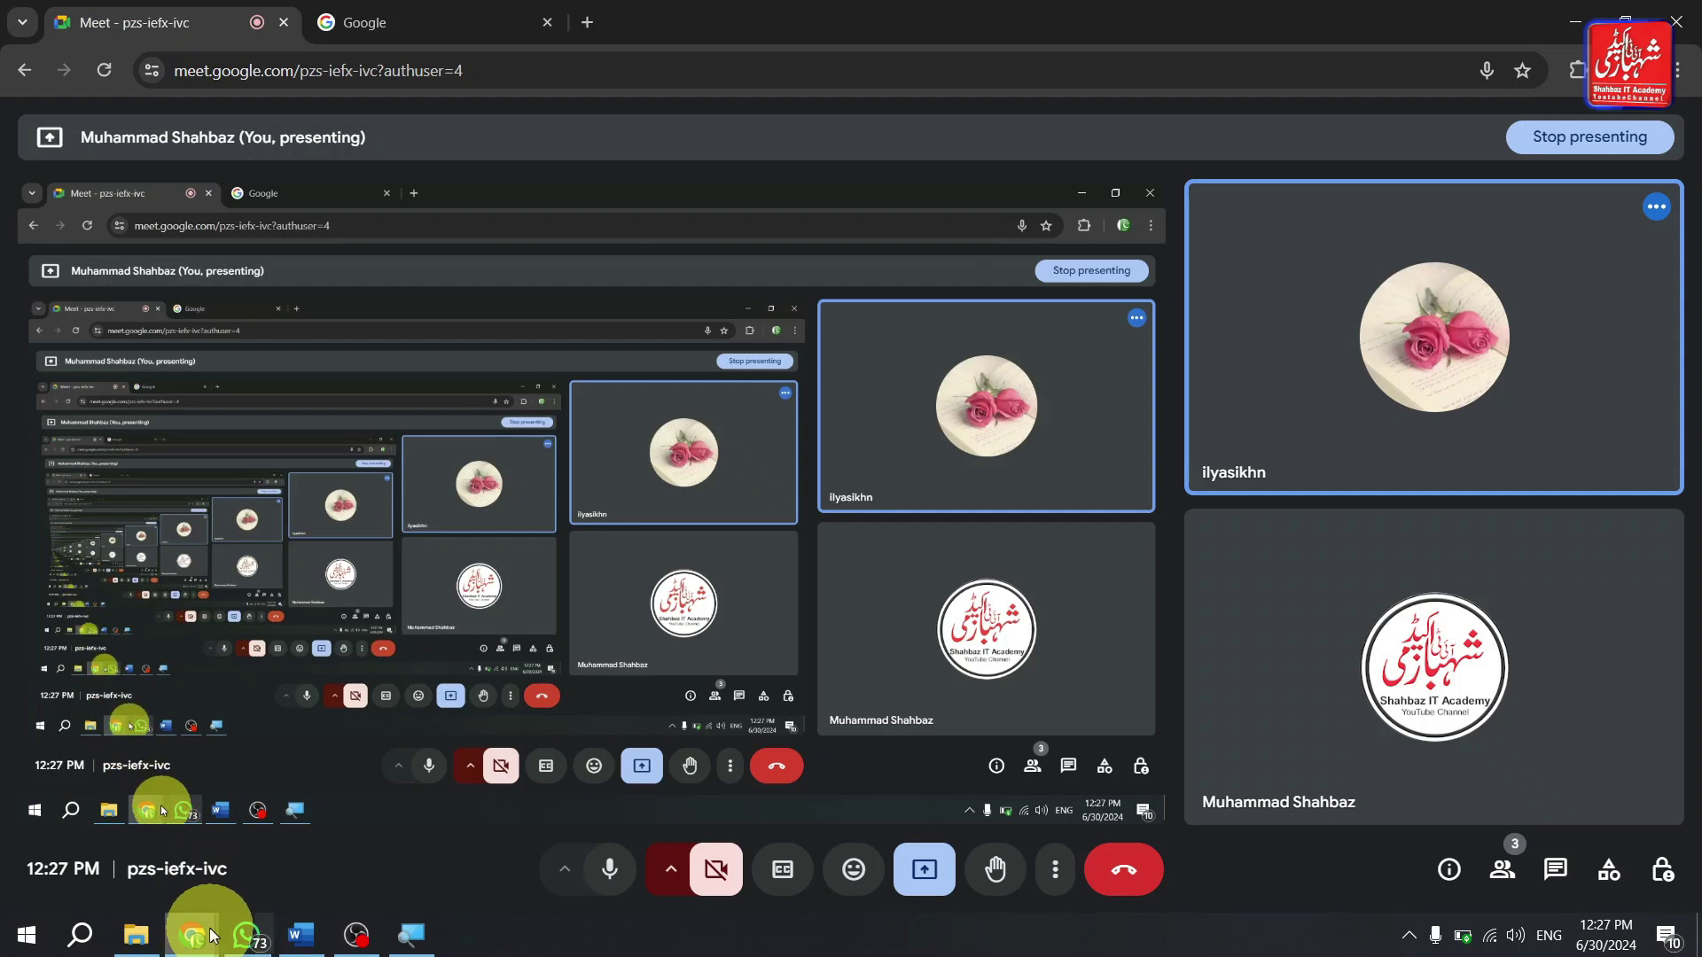
mouse_move(191, 935)
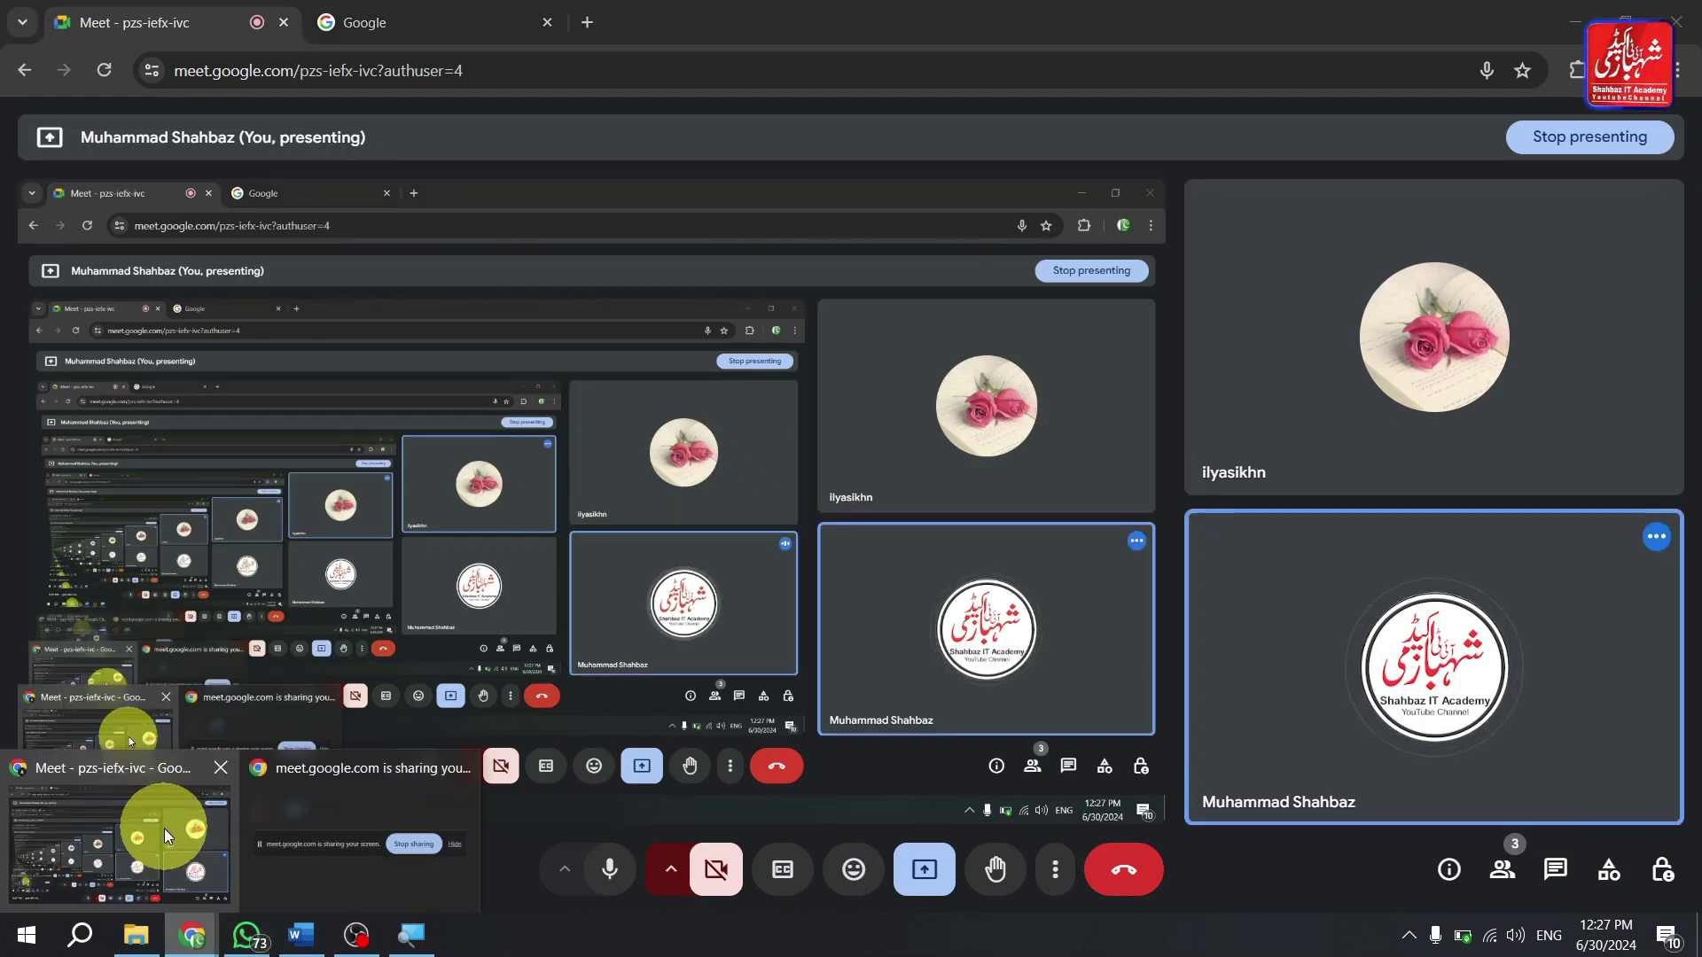
left_click(305, 939)
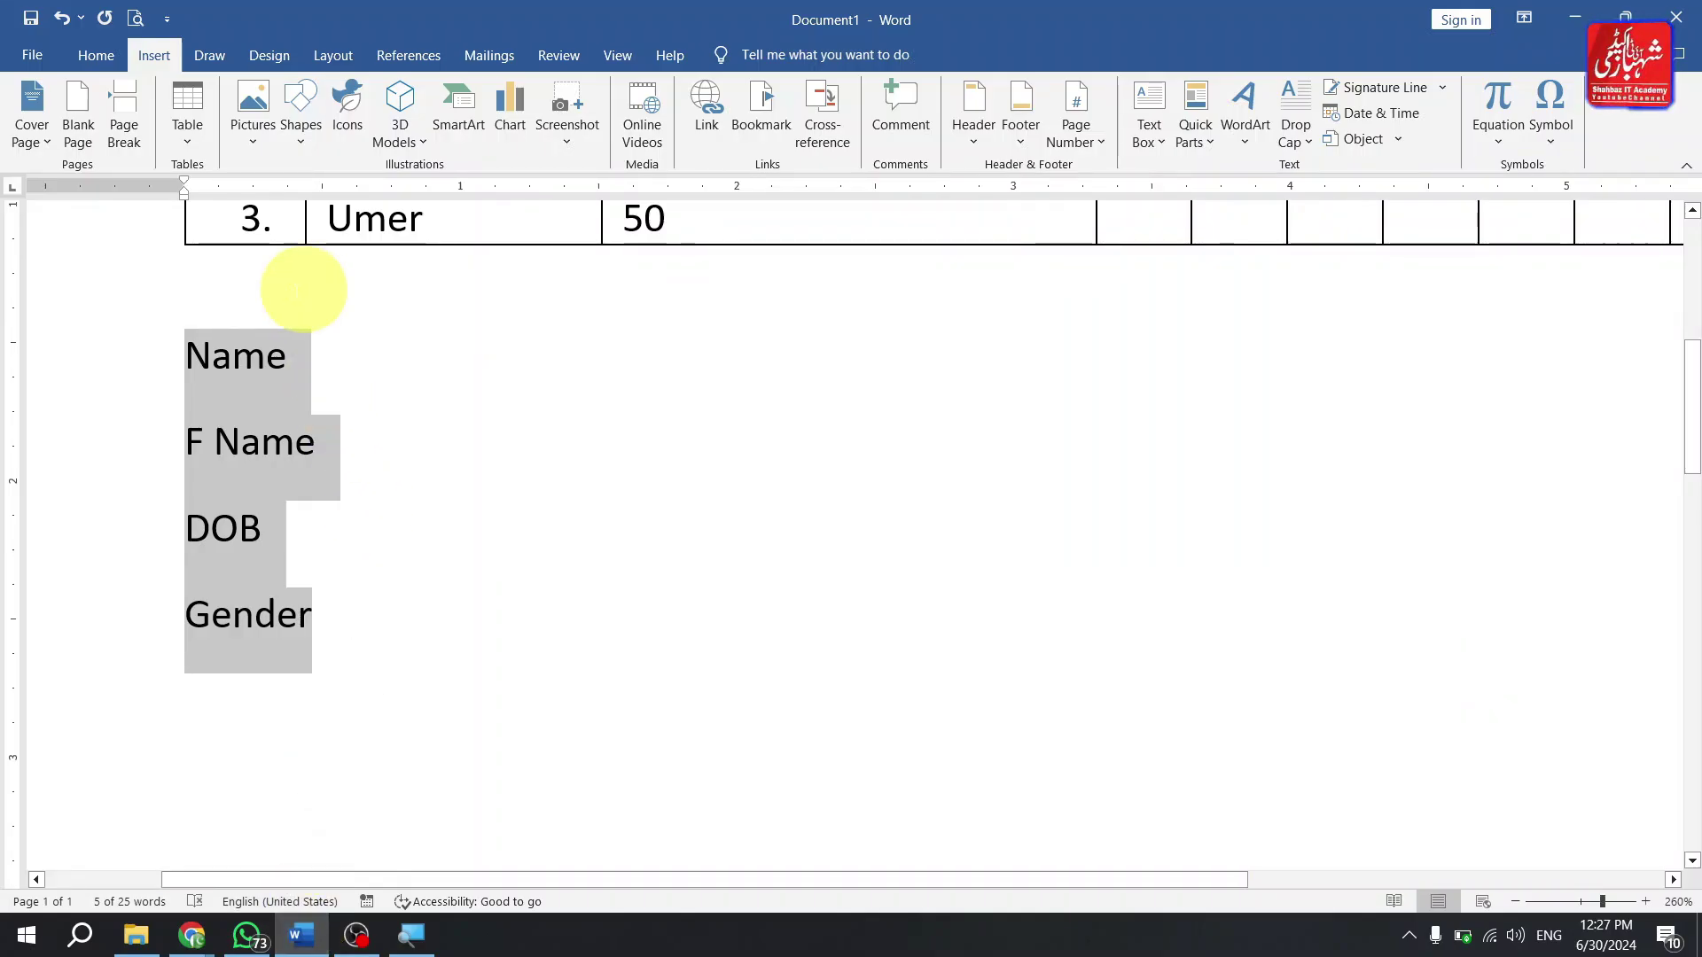
- Convert the selected Name to Gender lines into a table with 4 columns, separating the text at paragraphs
left_click(182, 142)
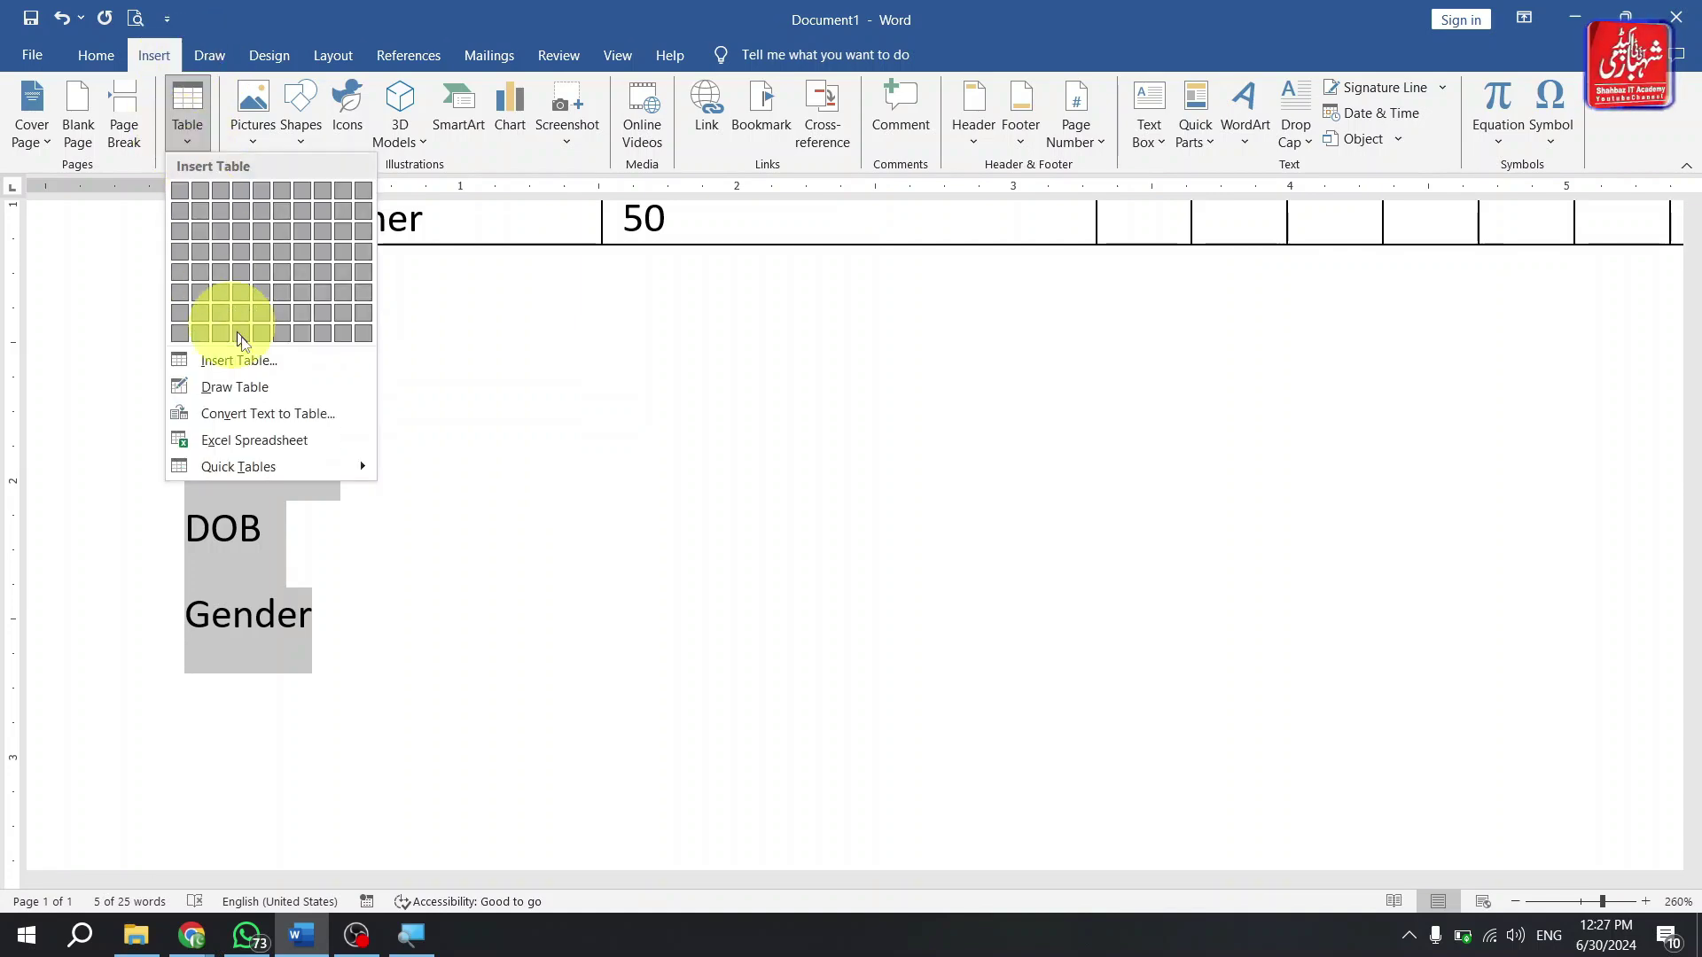
left_click(330, 413)
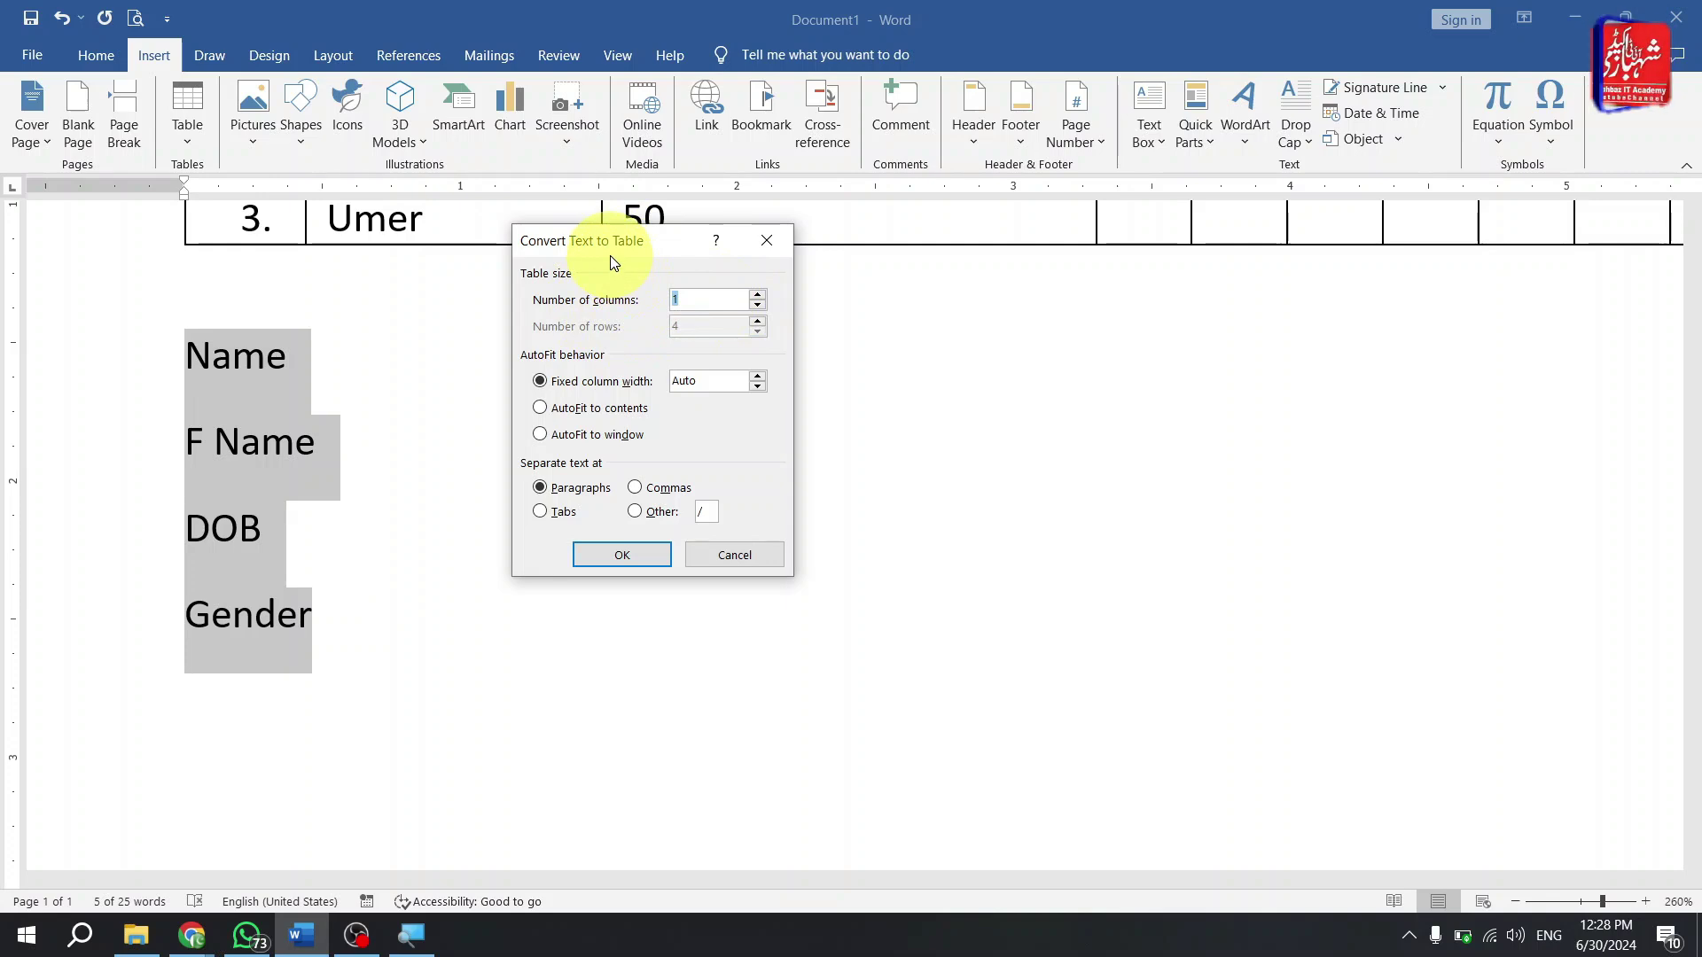
left_click_drag(610, 255, 602, 353)
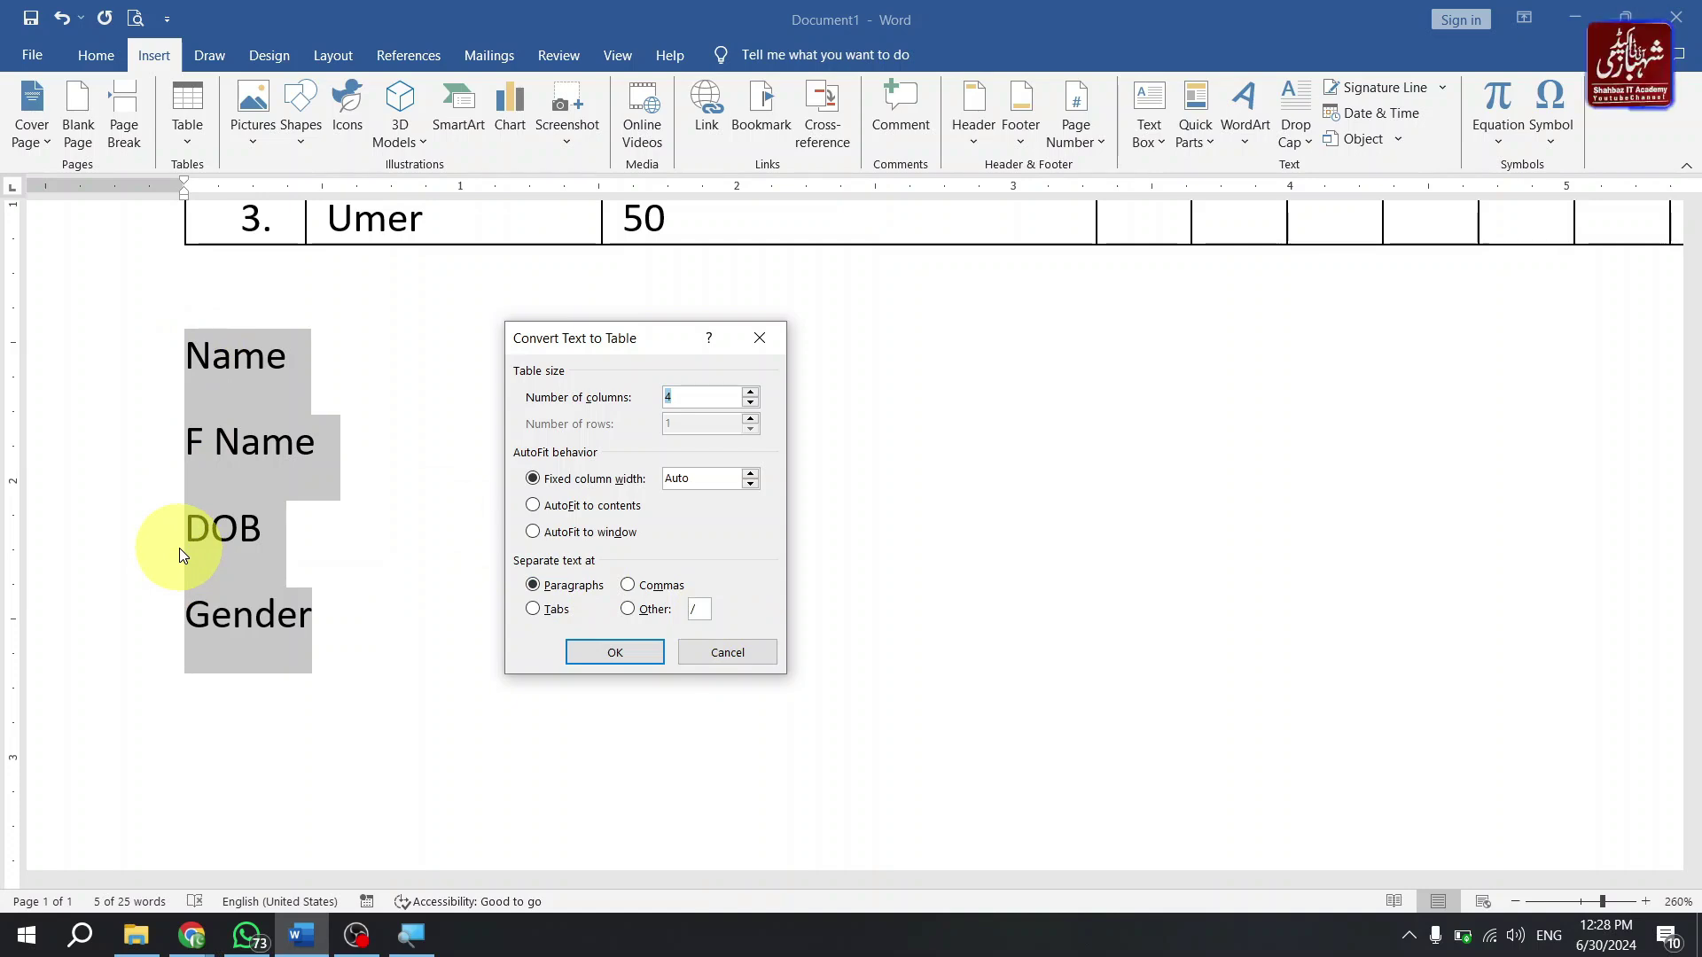
left_click(615, 654)
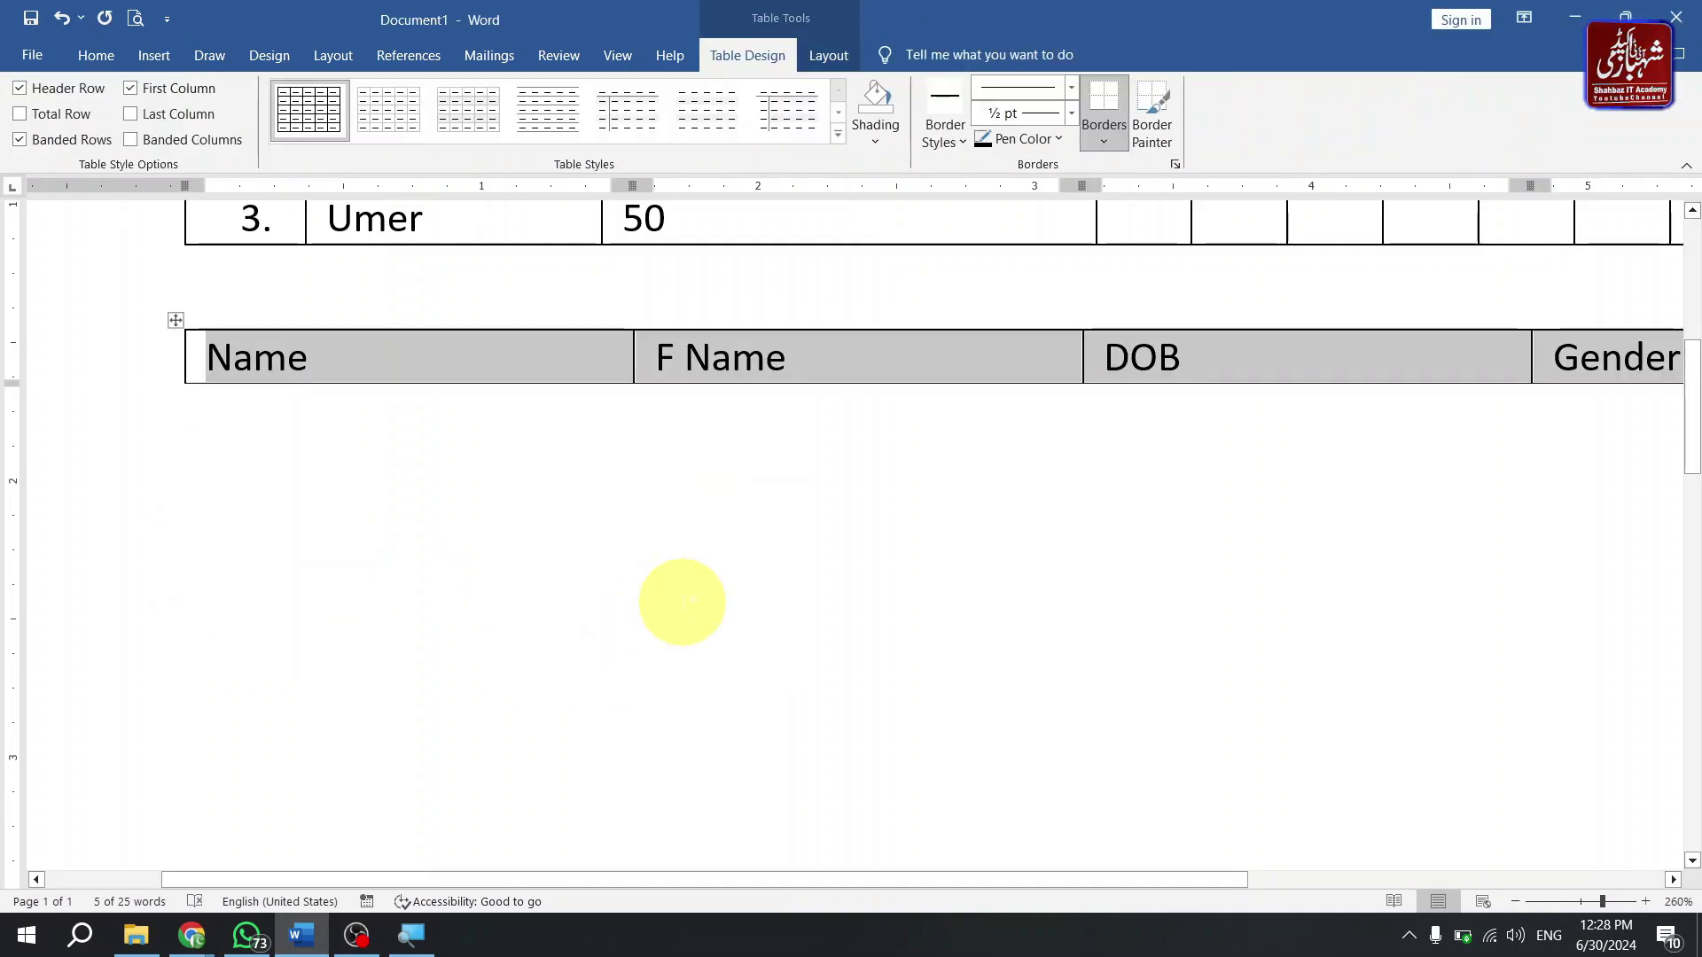
- Add three empty rows below the Name, F Name, DOB and Gender row of the new table
scroll(692, 608, "down", 2)
scroll(692, 608, "down", 5)
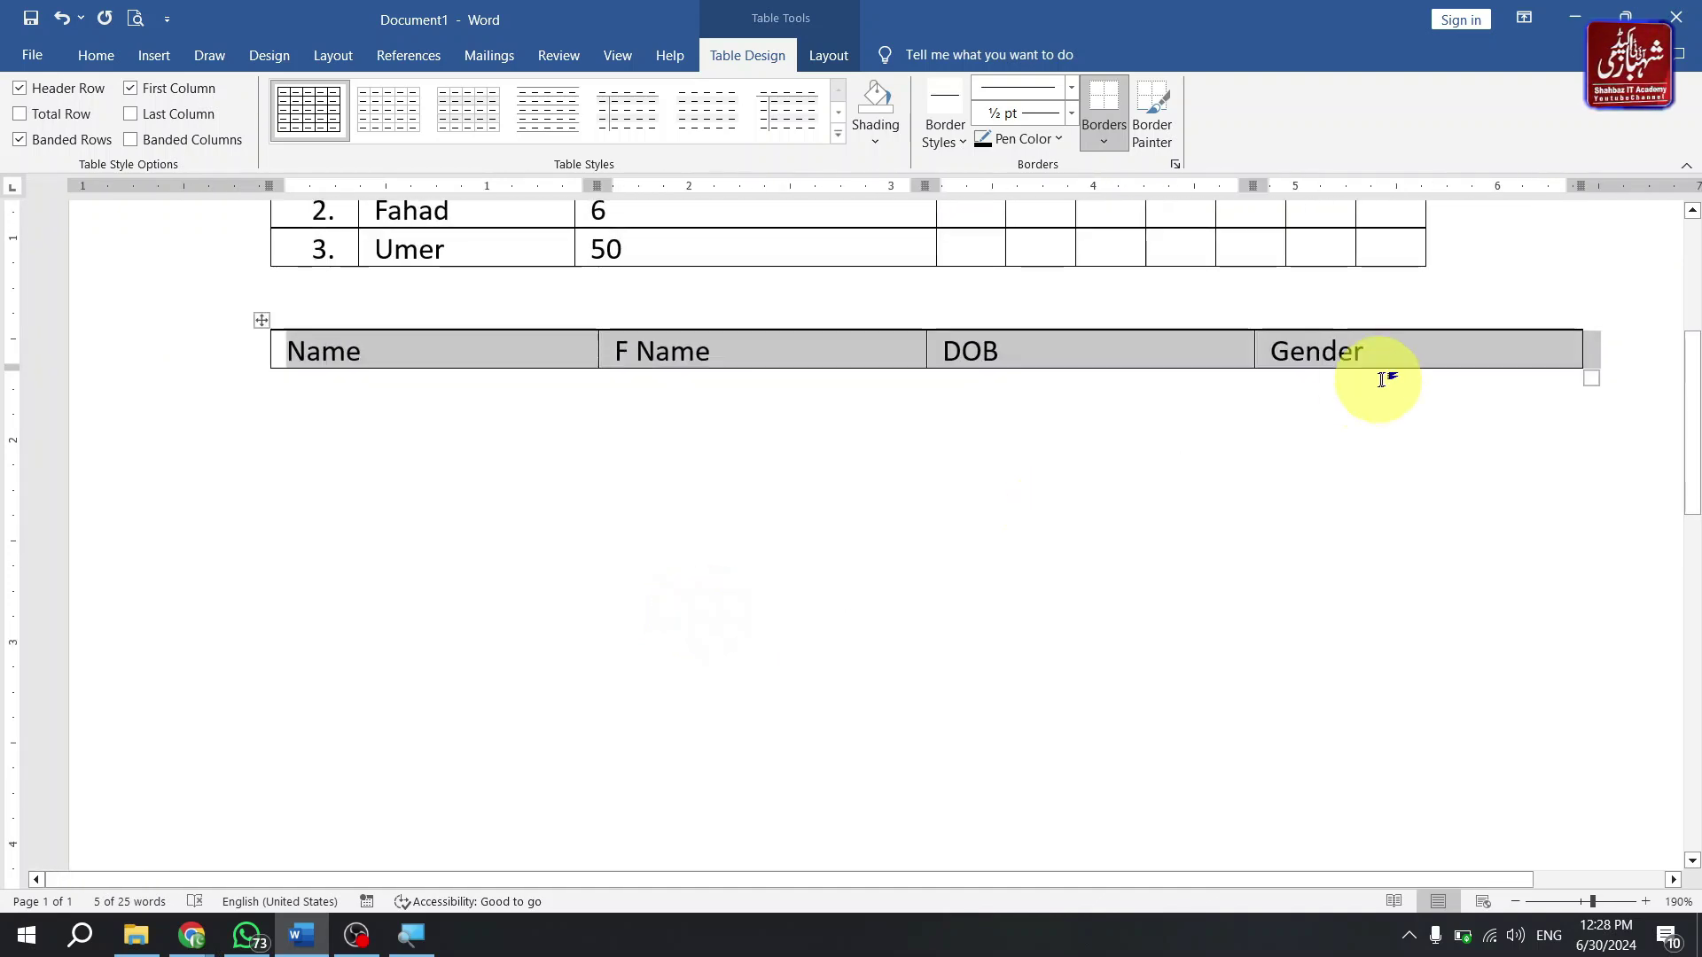
left_click(1383, 348)
key("Tab")
key("Tab")
key("Tab")
key("Tab")
key("Tab")
key("Tab")
key("Tab")
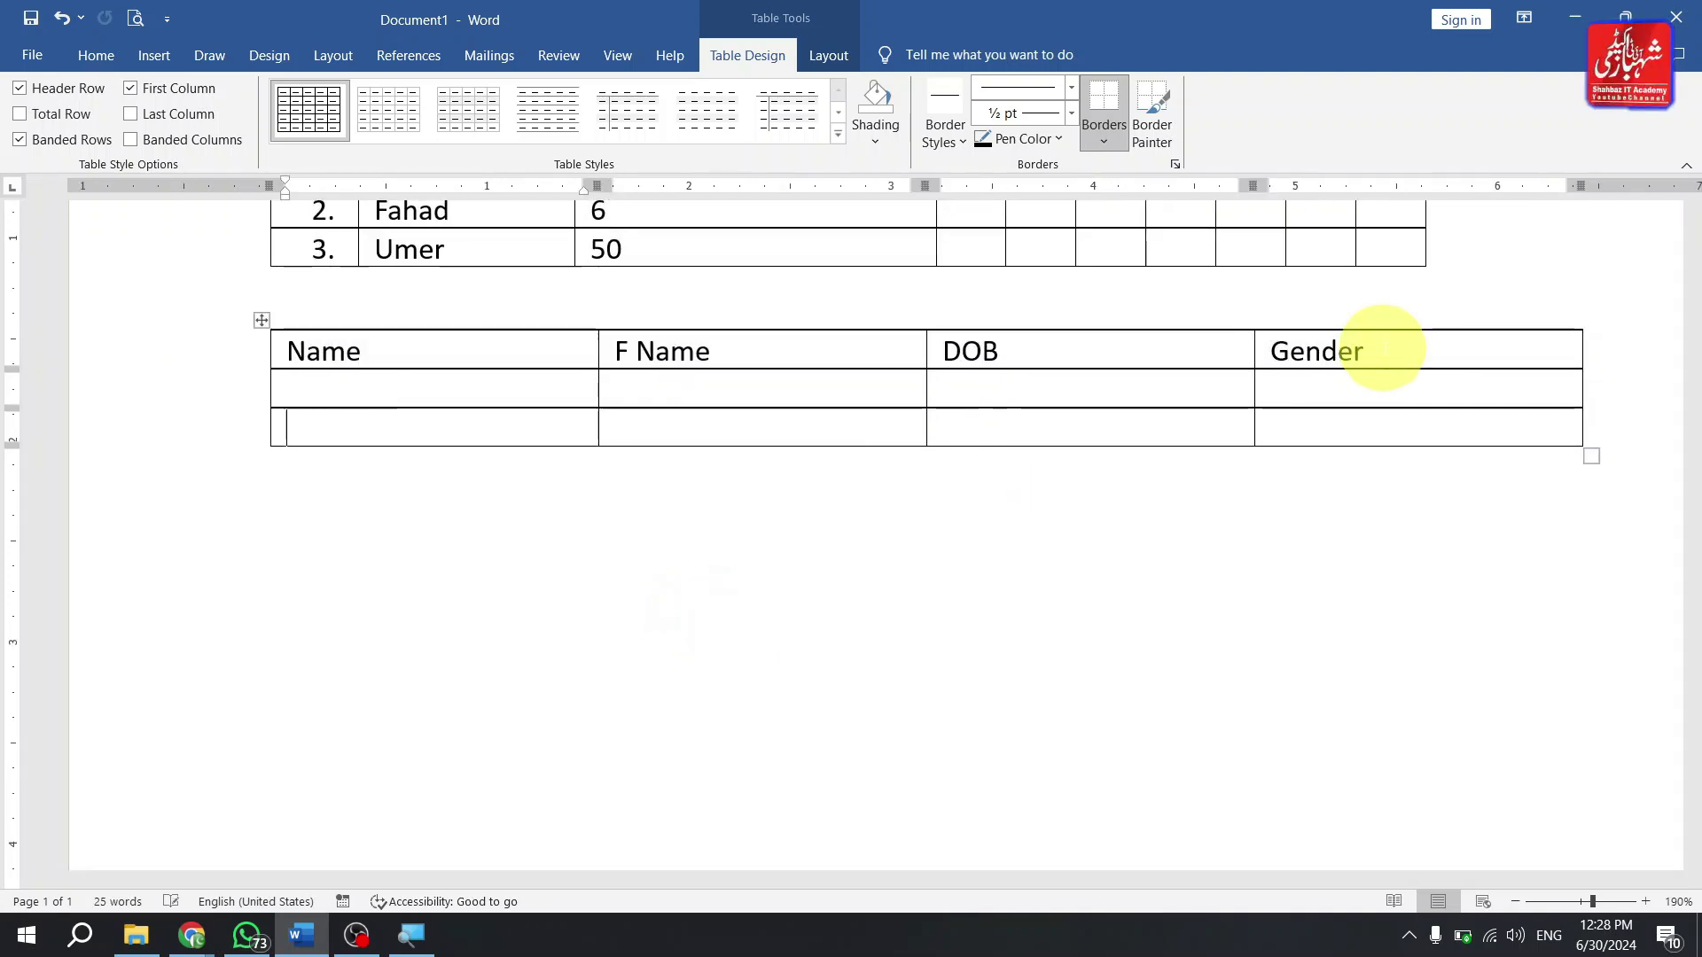
- Look at the Google Meet call in Chrome, and switch back to the table in Word
key("alt+Tab")
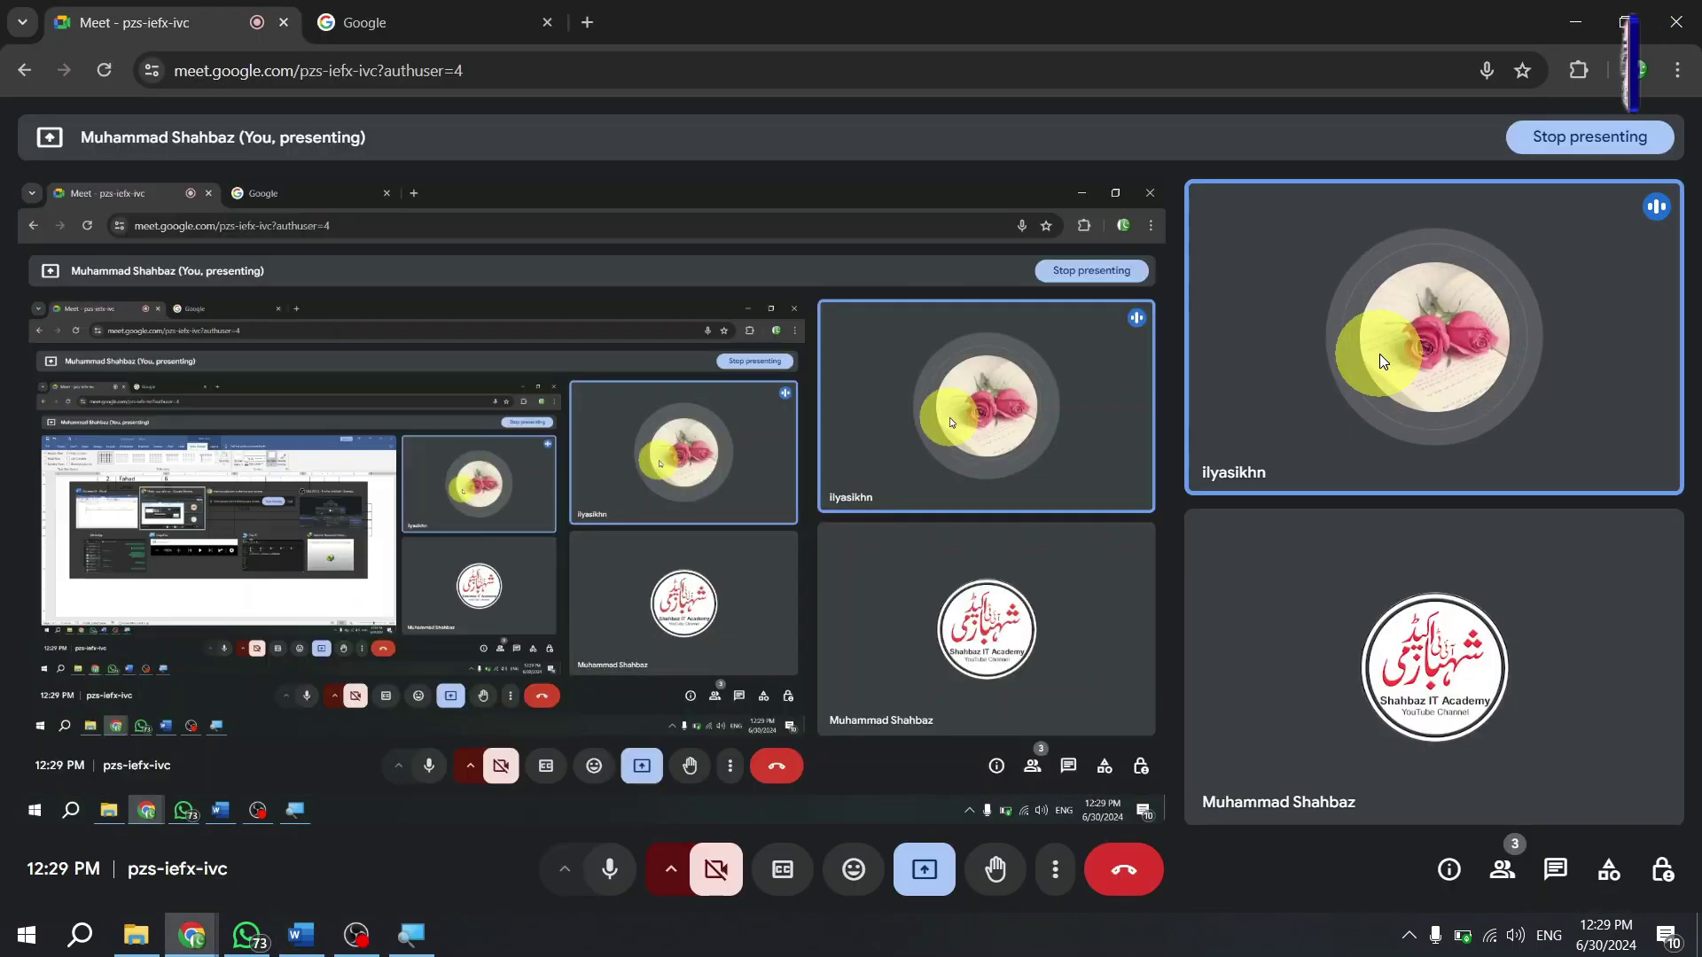
key("alt+Tab")
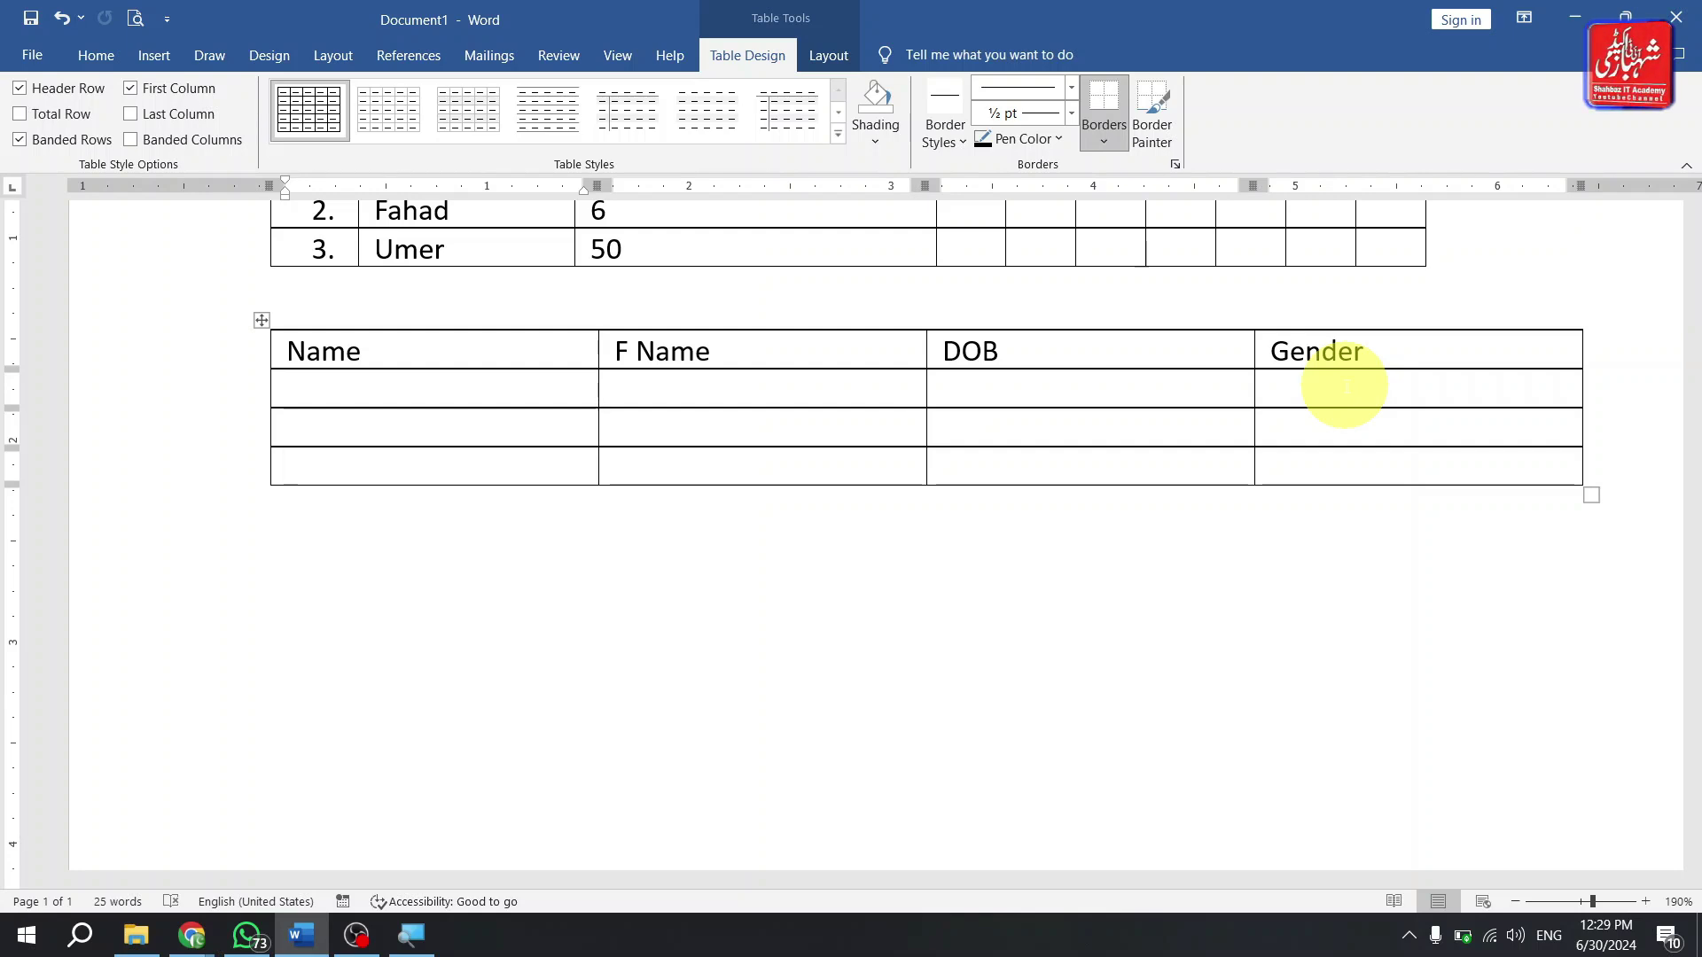
- Undo the added rows and the table conversion, back to the four separate lines
key("ctrl+z")
key("ctrl+z")
key("ctrl+z")
key("ctrl+z")
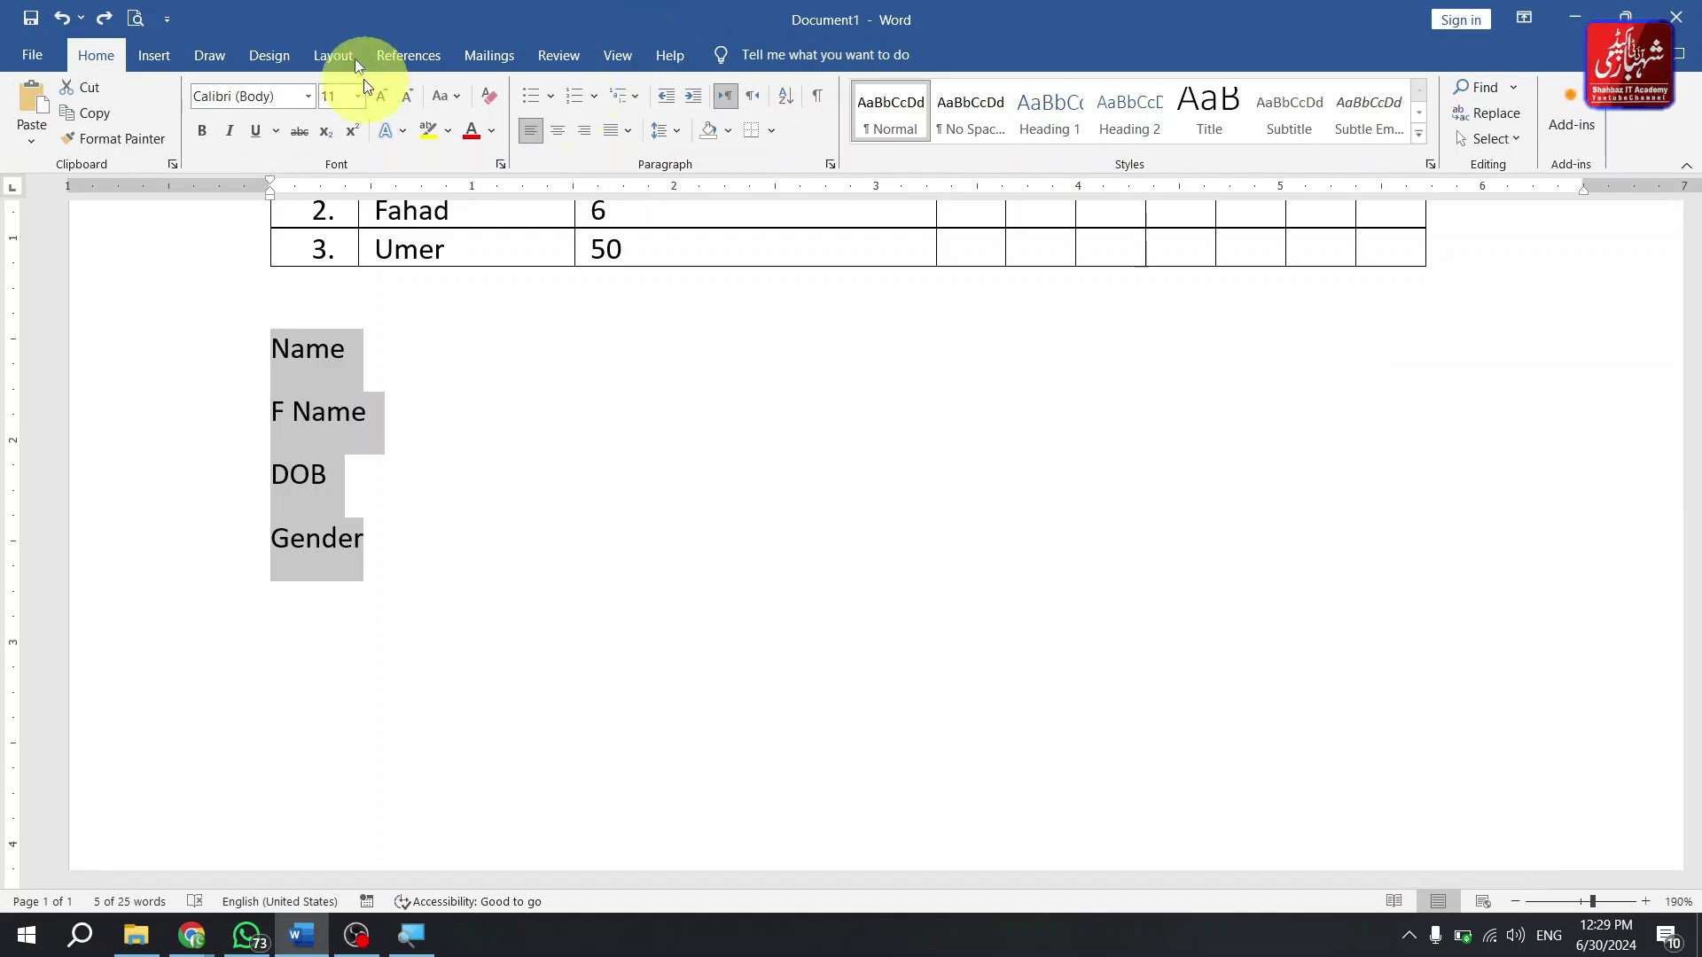
- Convert the four lines from Name to Gender into a 4-column table again, with Auto fixed column width and paragraph separation
left_click(140, 55)
left_click(194, 142)
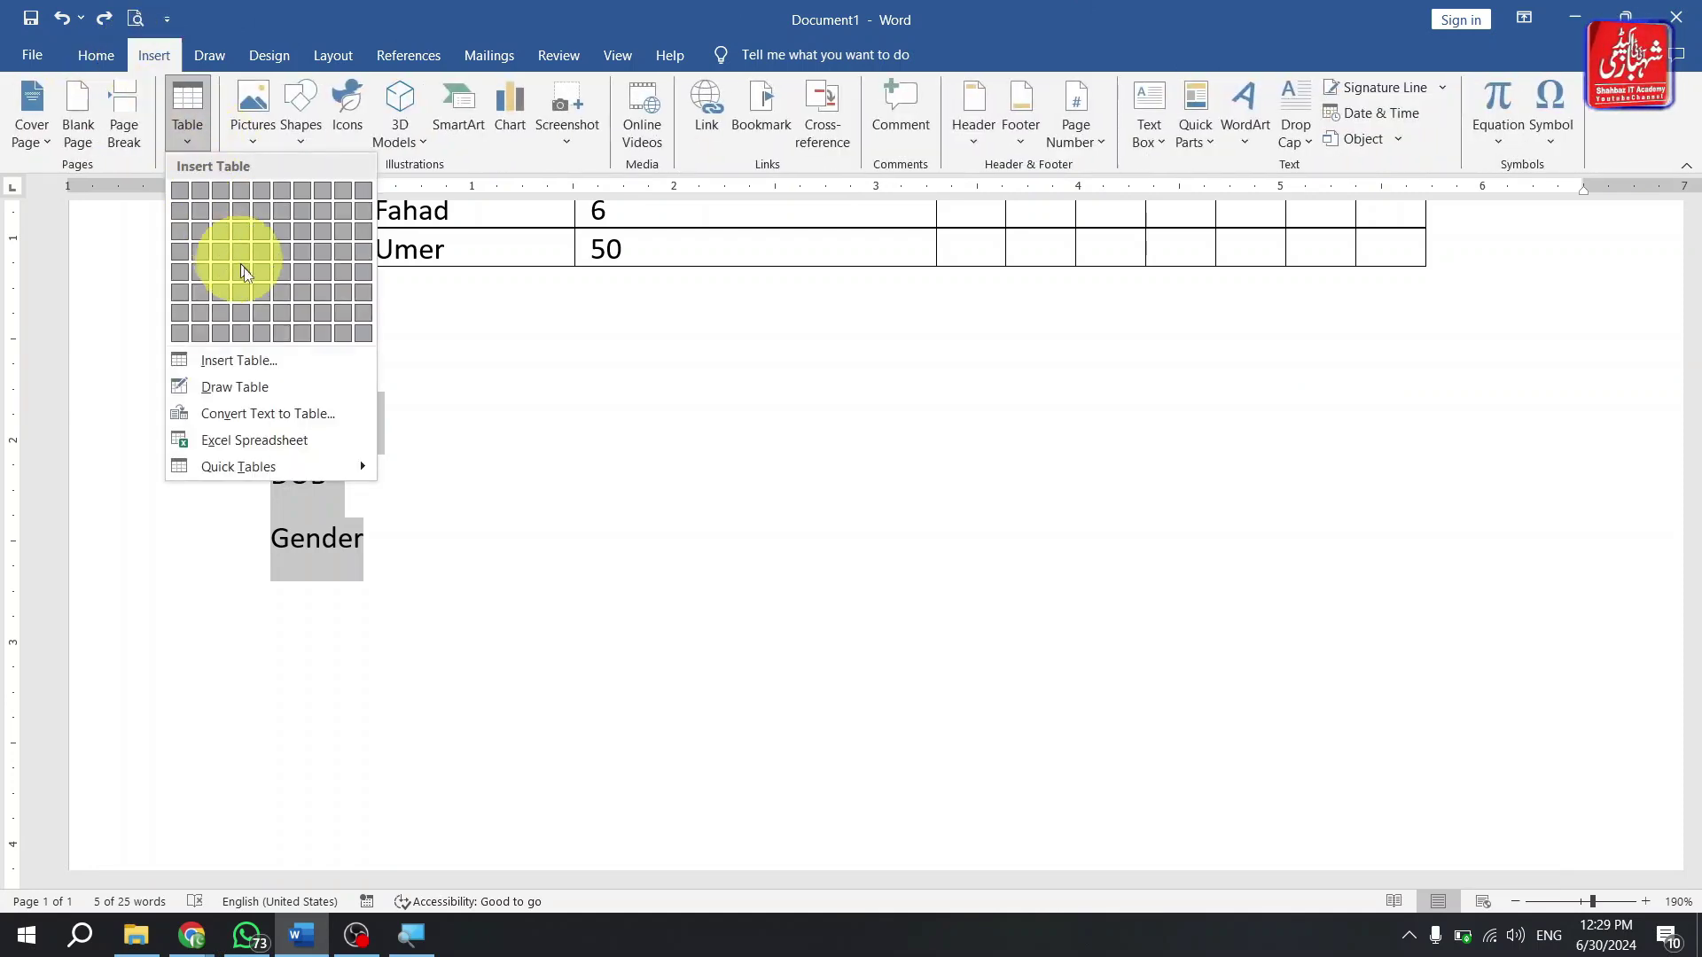
left_click(327, 413)
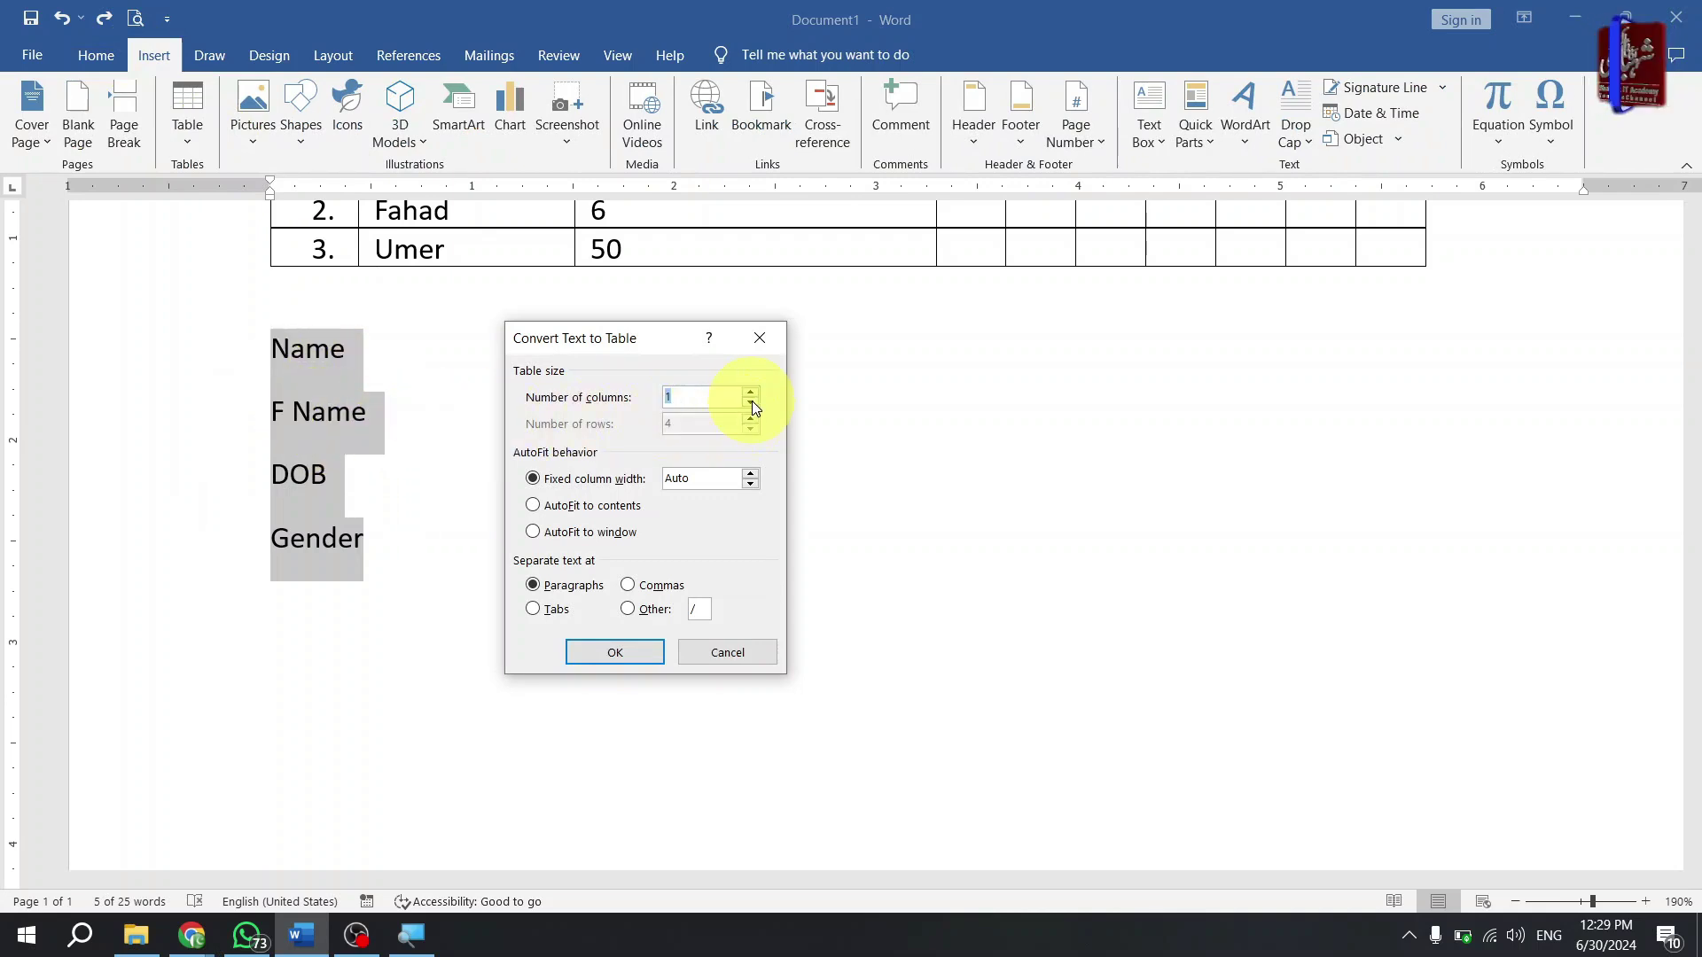
type("4")
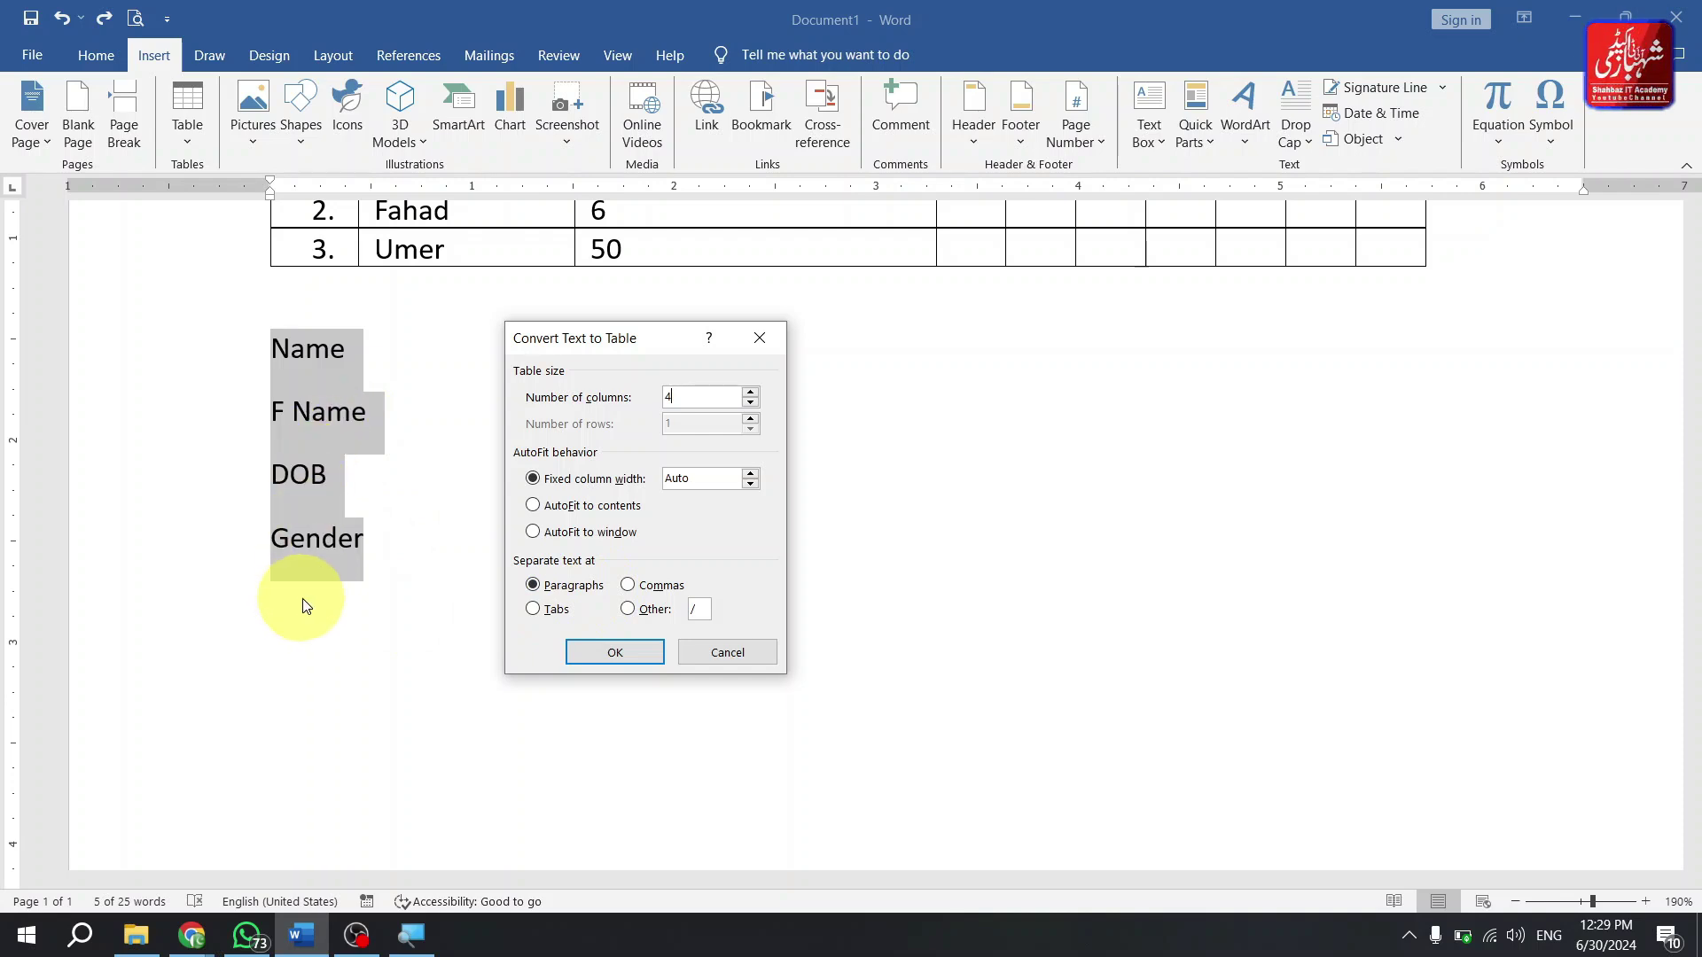
left_click(618, 656)
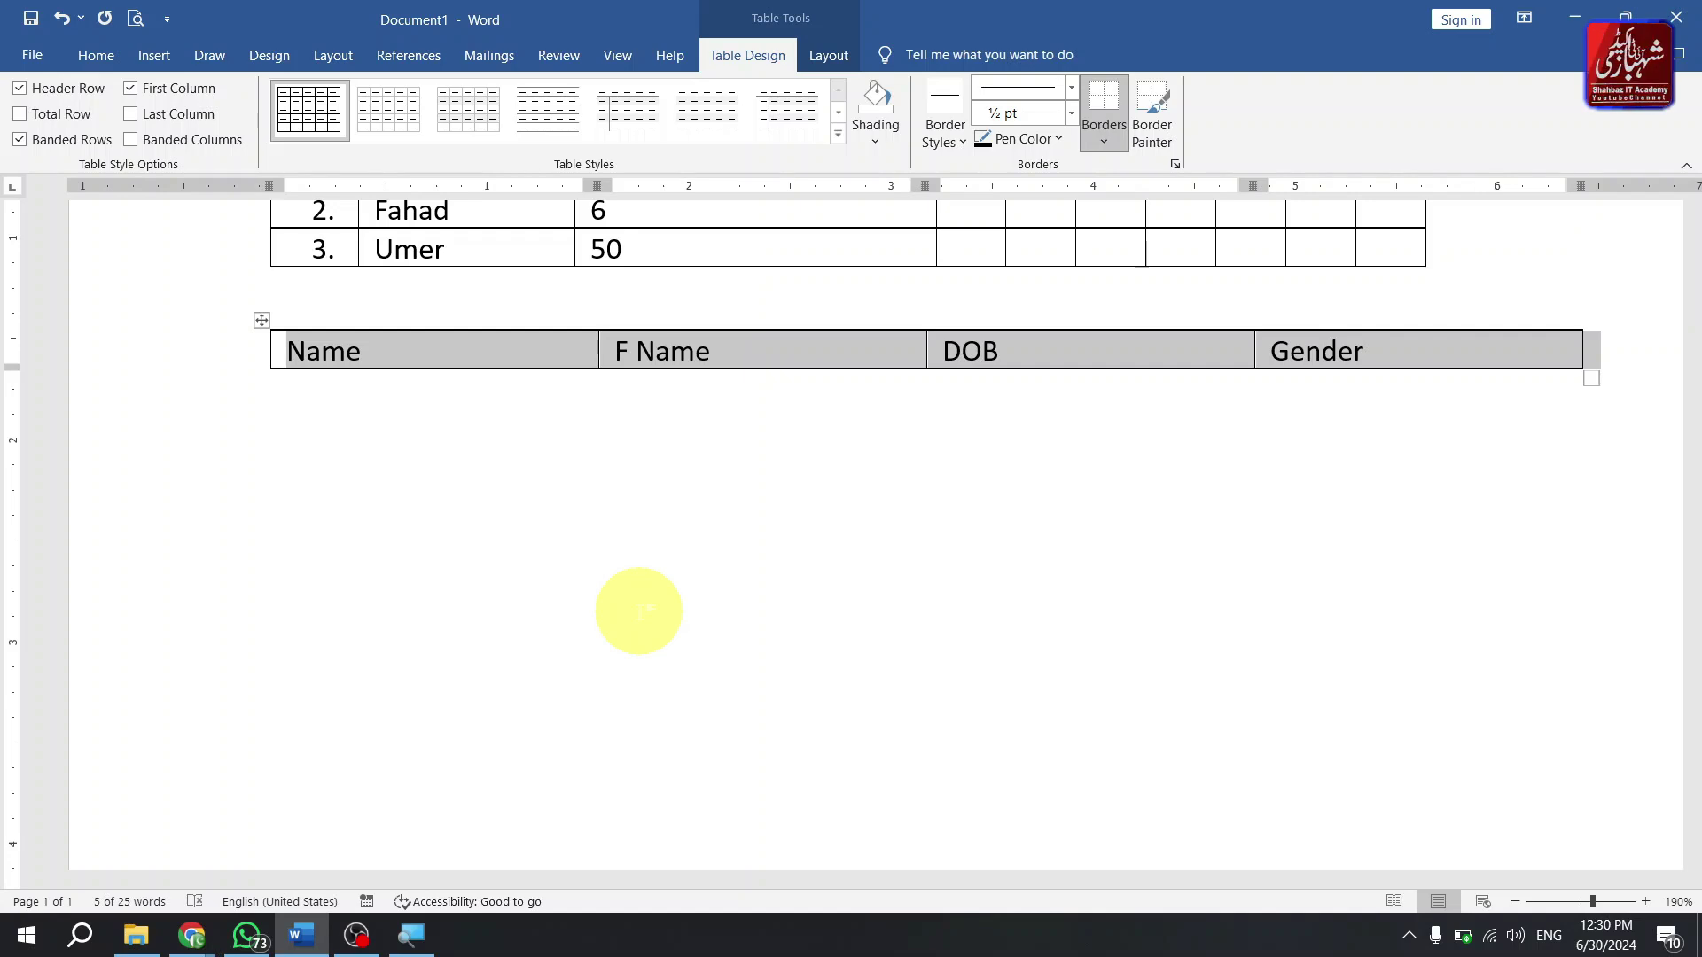
- Below the table, enter the tab-separated line Asdf, dfasd, dfasd, dsfsadf, asdfasdf, sdfasdf, asdfasdf
left_click(641, 611)
type("Asdf")
key("Tab")
type("dfasd")
key("Tab")
type("dfasd")
key("Tab")
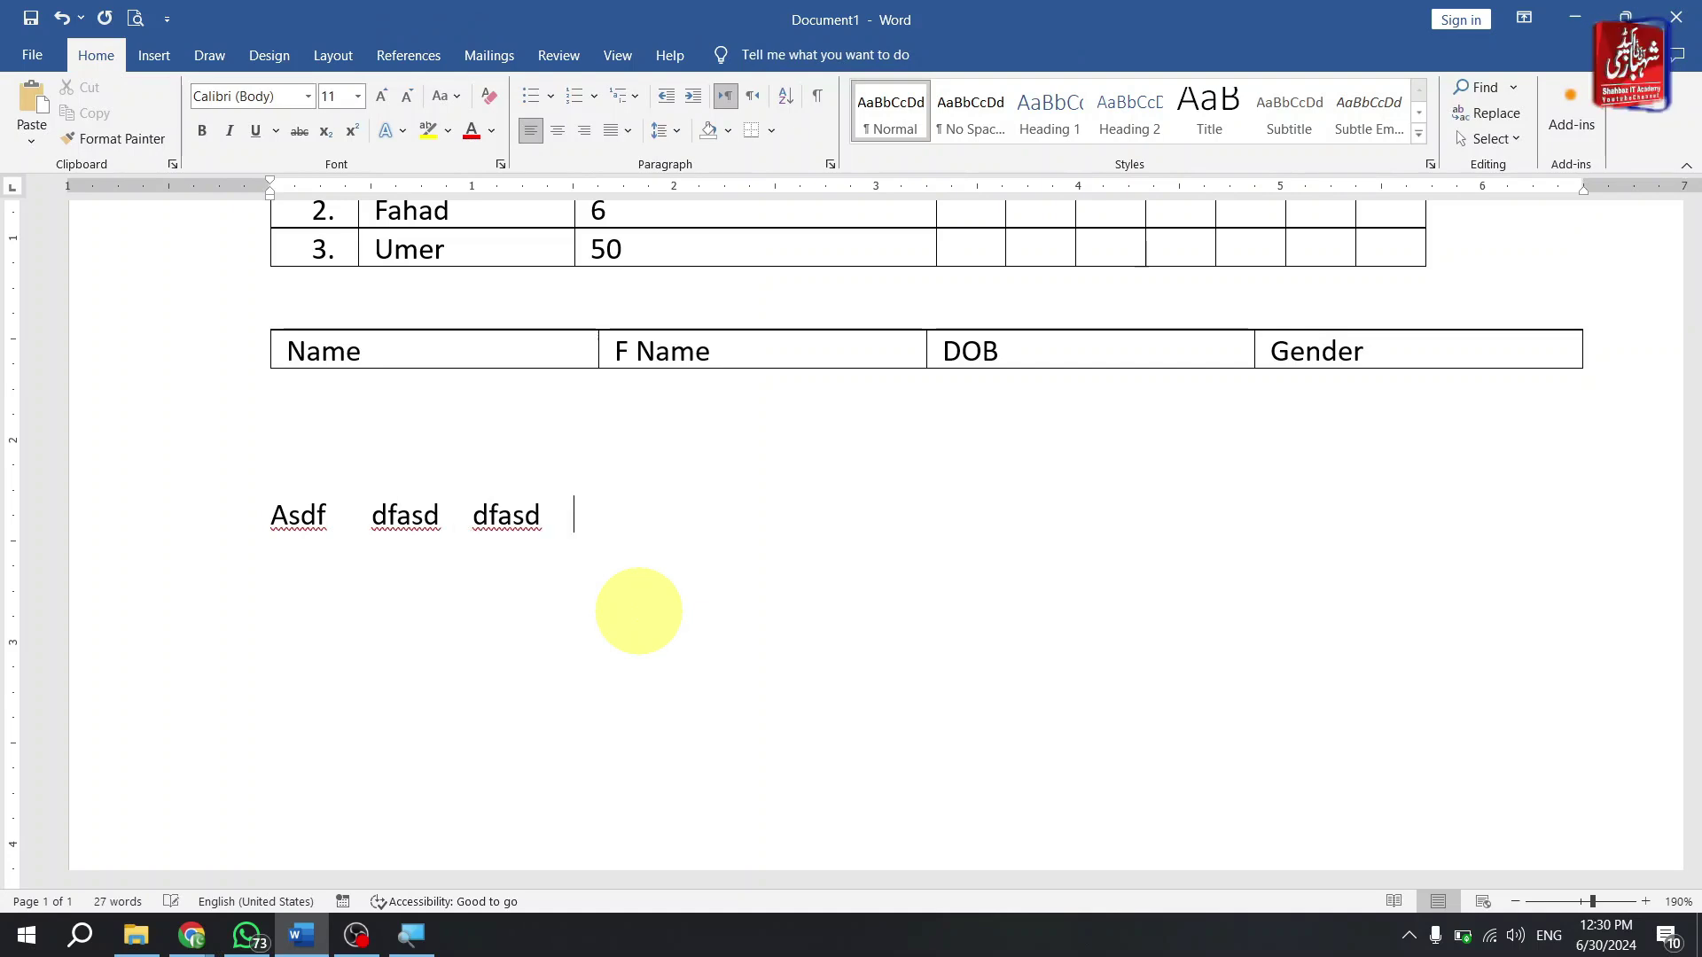
type("dsfsadf asdfasdf")
key("Tab")
type("sdfasdf ")
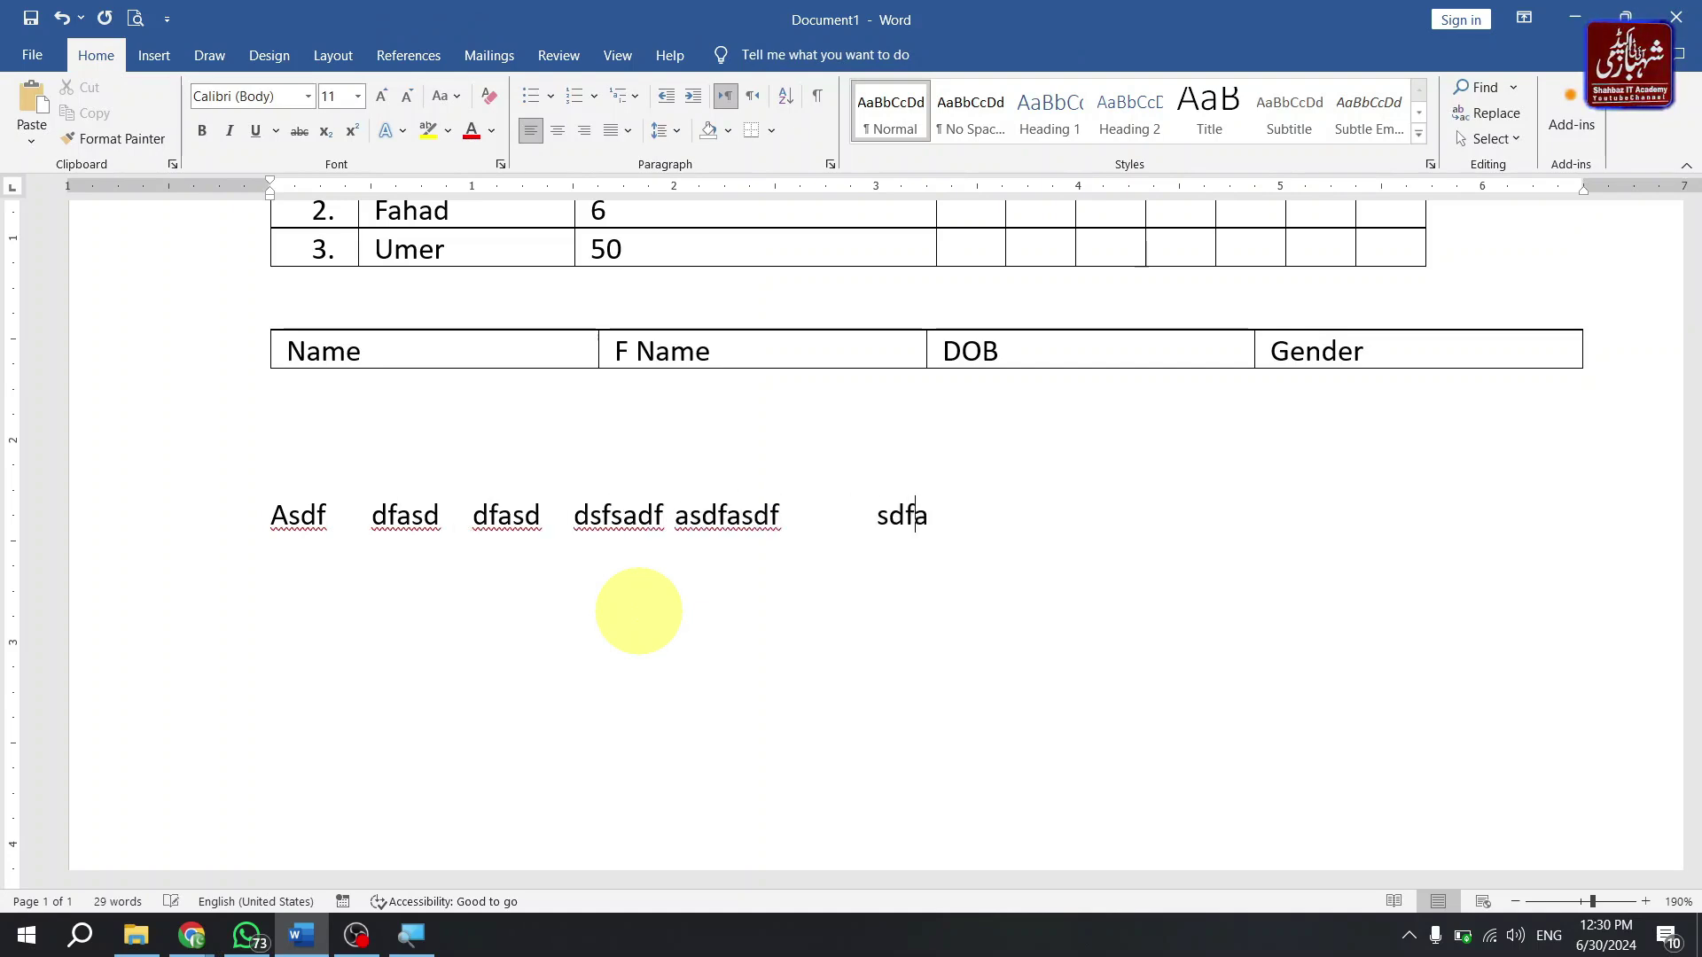
type("asdfasdf")
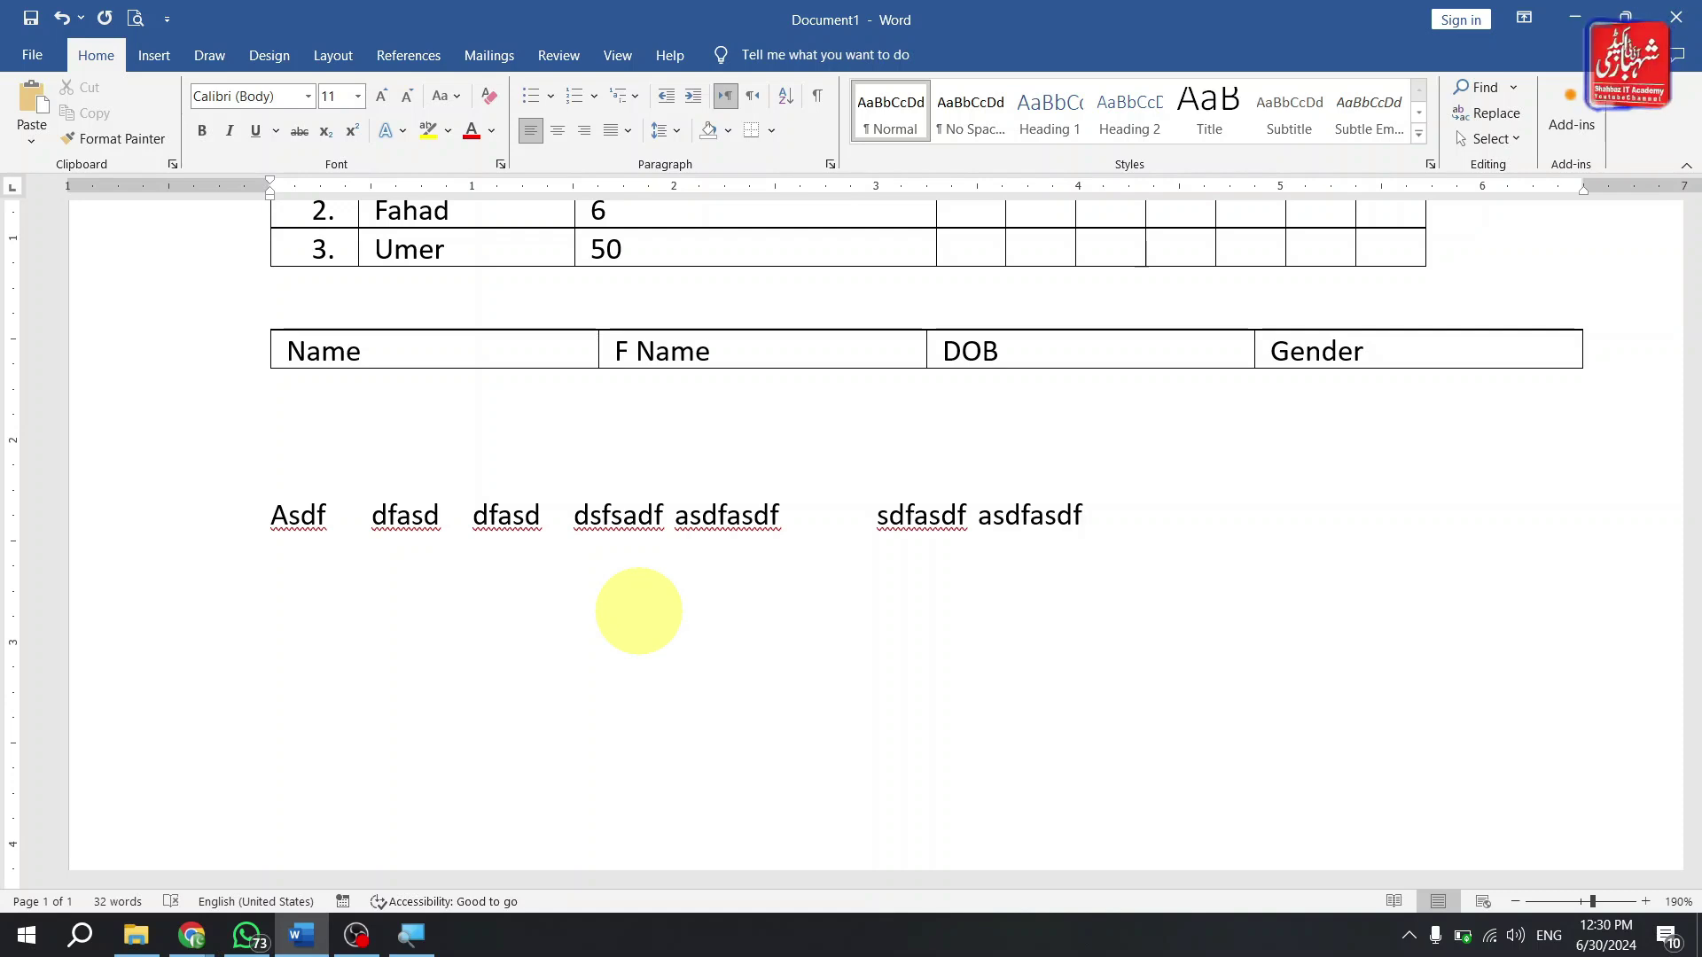
- Copy the tab-separated Asdf line and paste four copies of it below the original
left_click(245, 560)
key("ctrl+c")
key("Right")
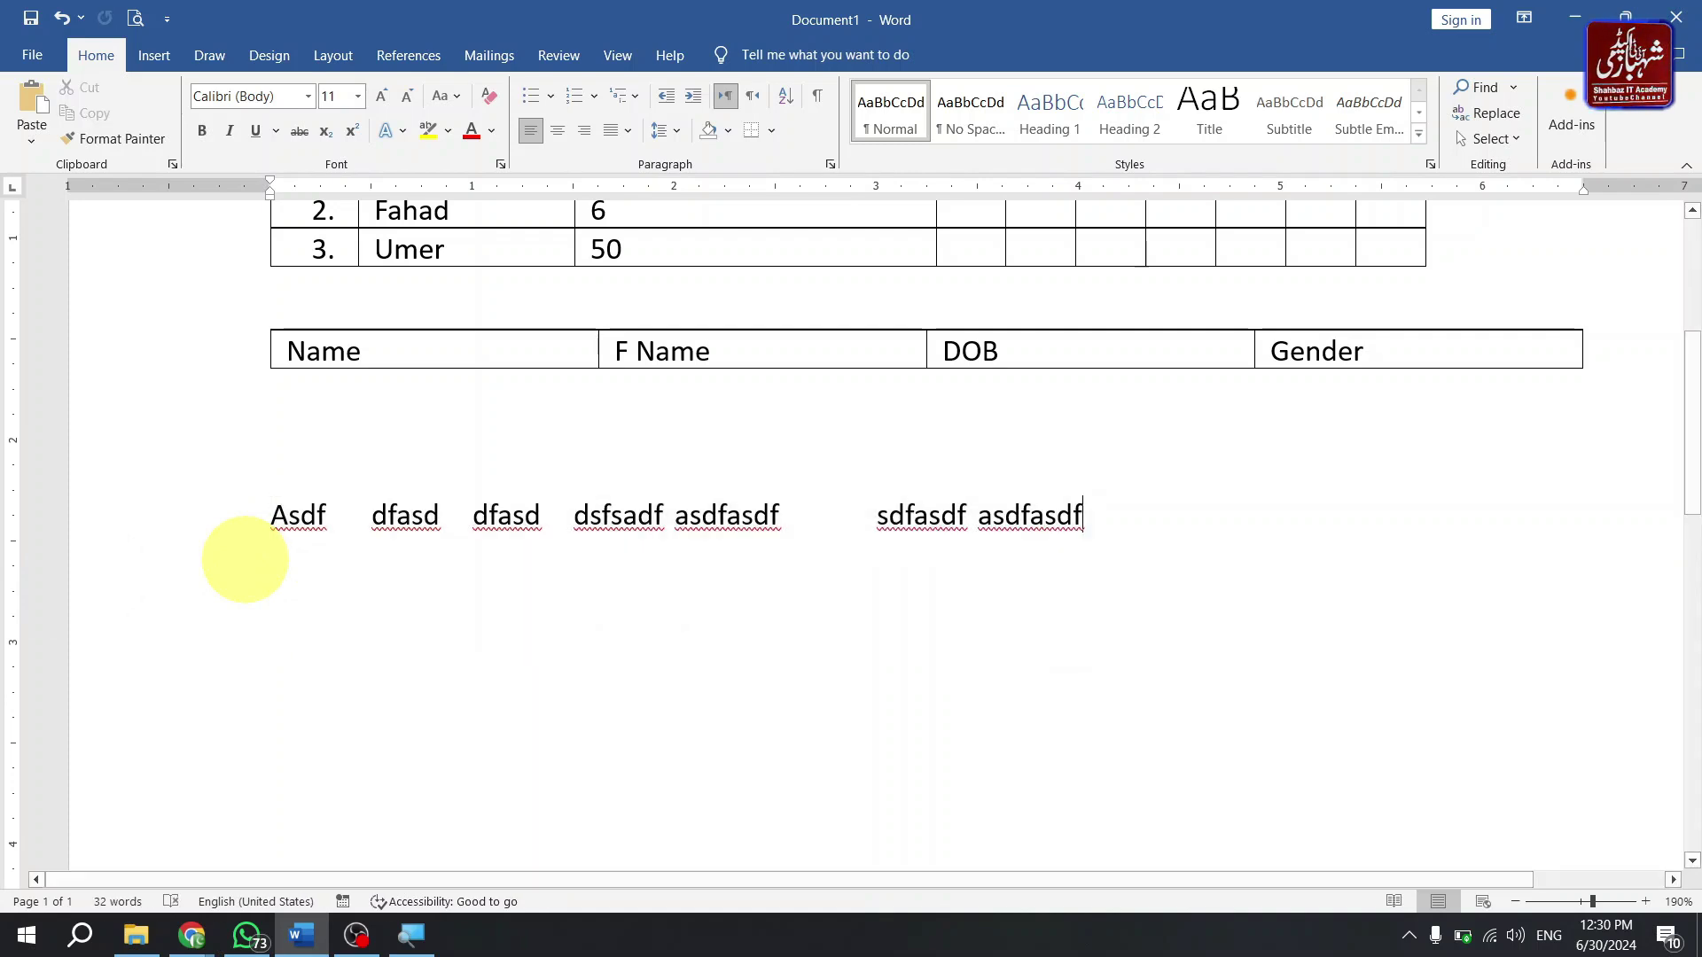
key("Return")
key("ctrl+v")
key("Return")
key("ctrl+v")
key("Return")
key("ctrl+v")
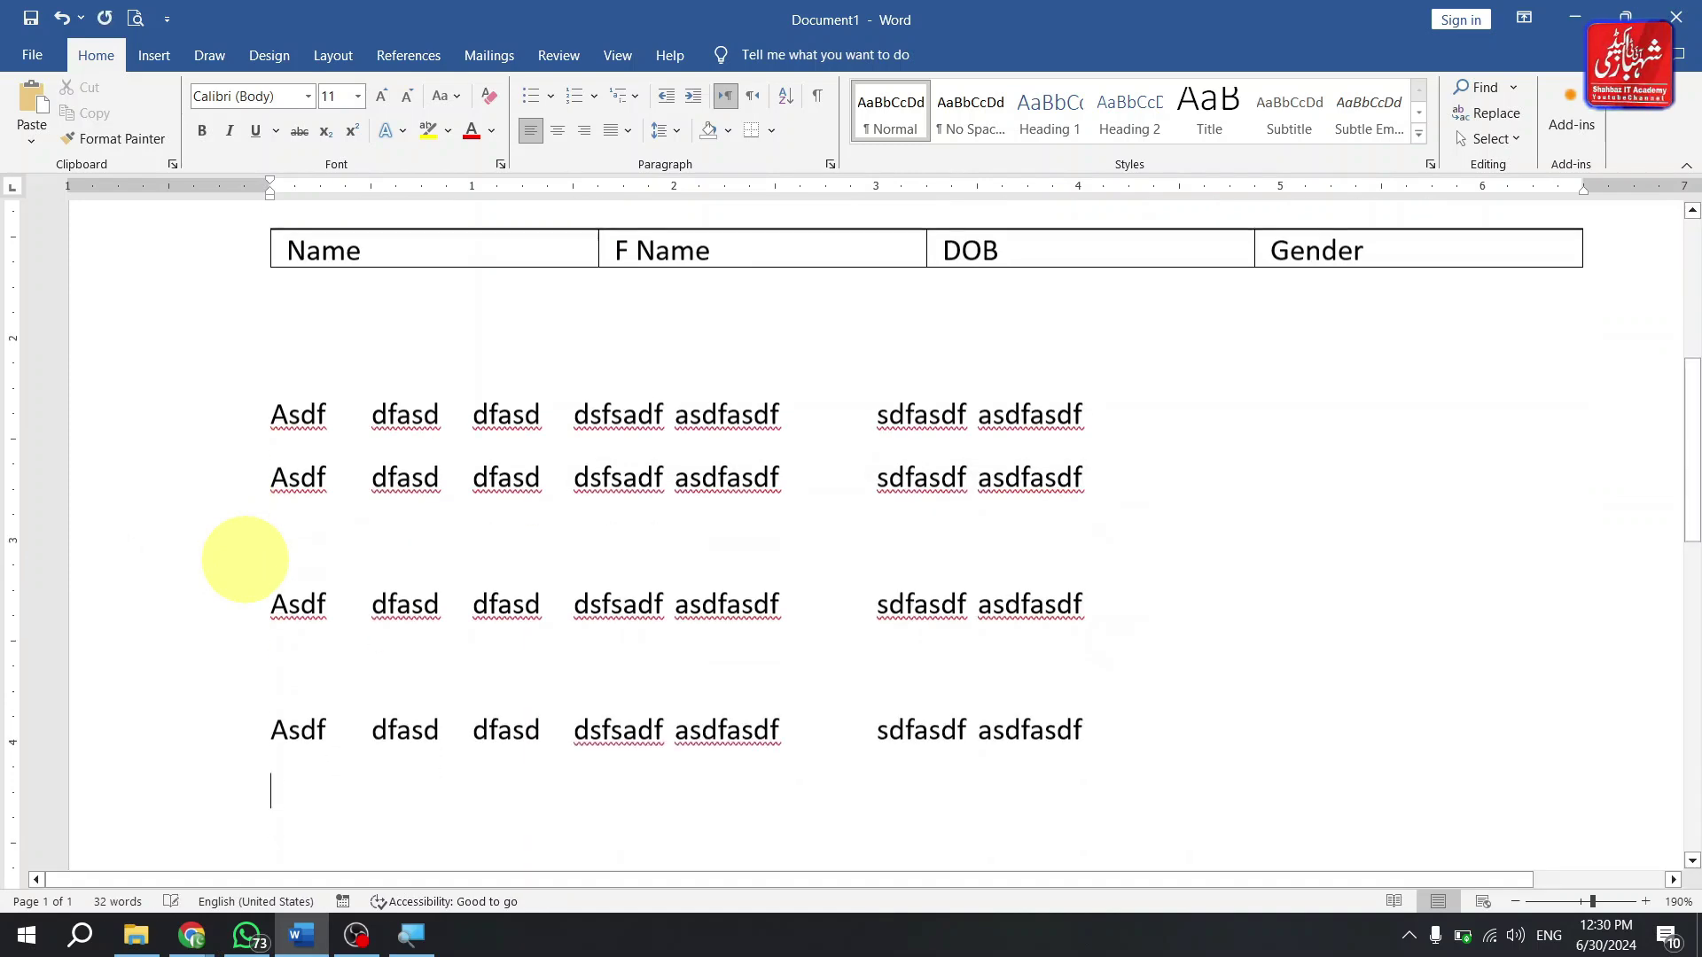
key("Return")
key("ctrl+v")
- Remove the blank lines between the pasted Asdf lines so the five lines follow each other directly
key("Up")
key("Up")
key("Up")
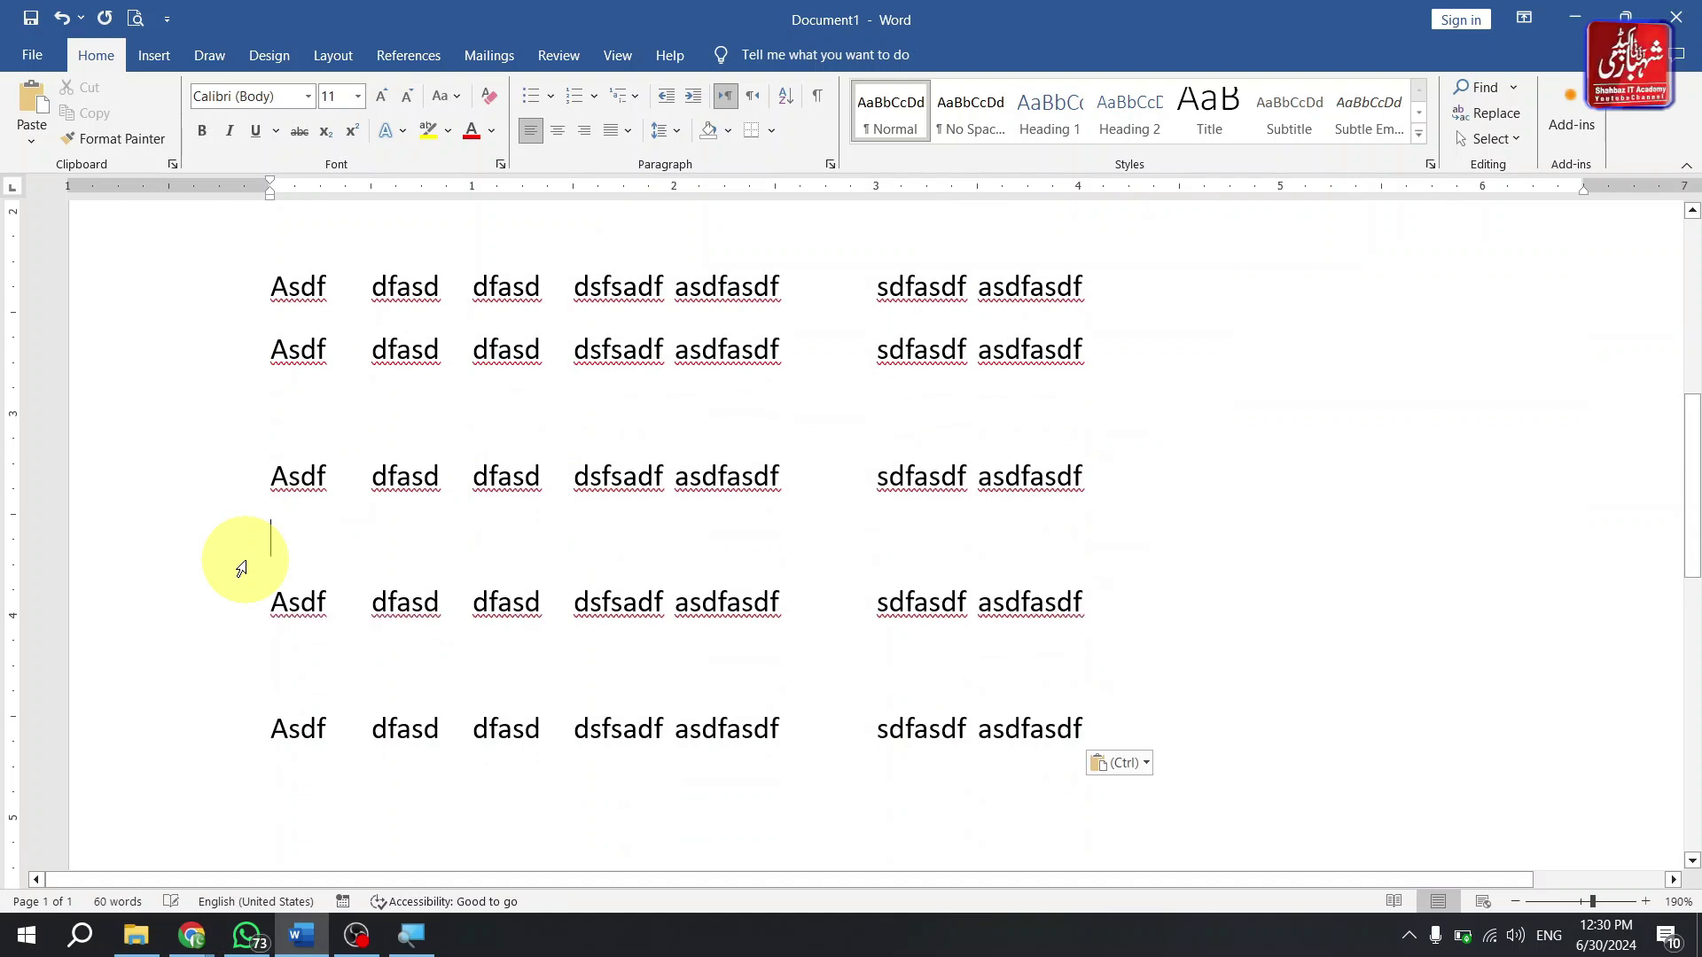
key("shift+Down")
key("Delete")
key("Down")
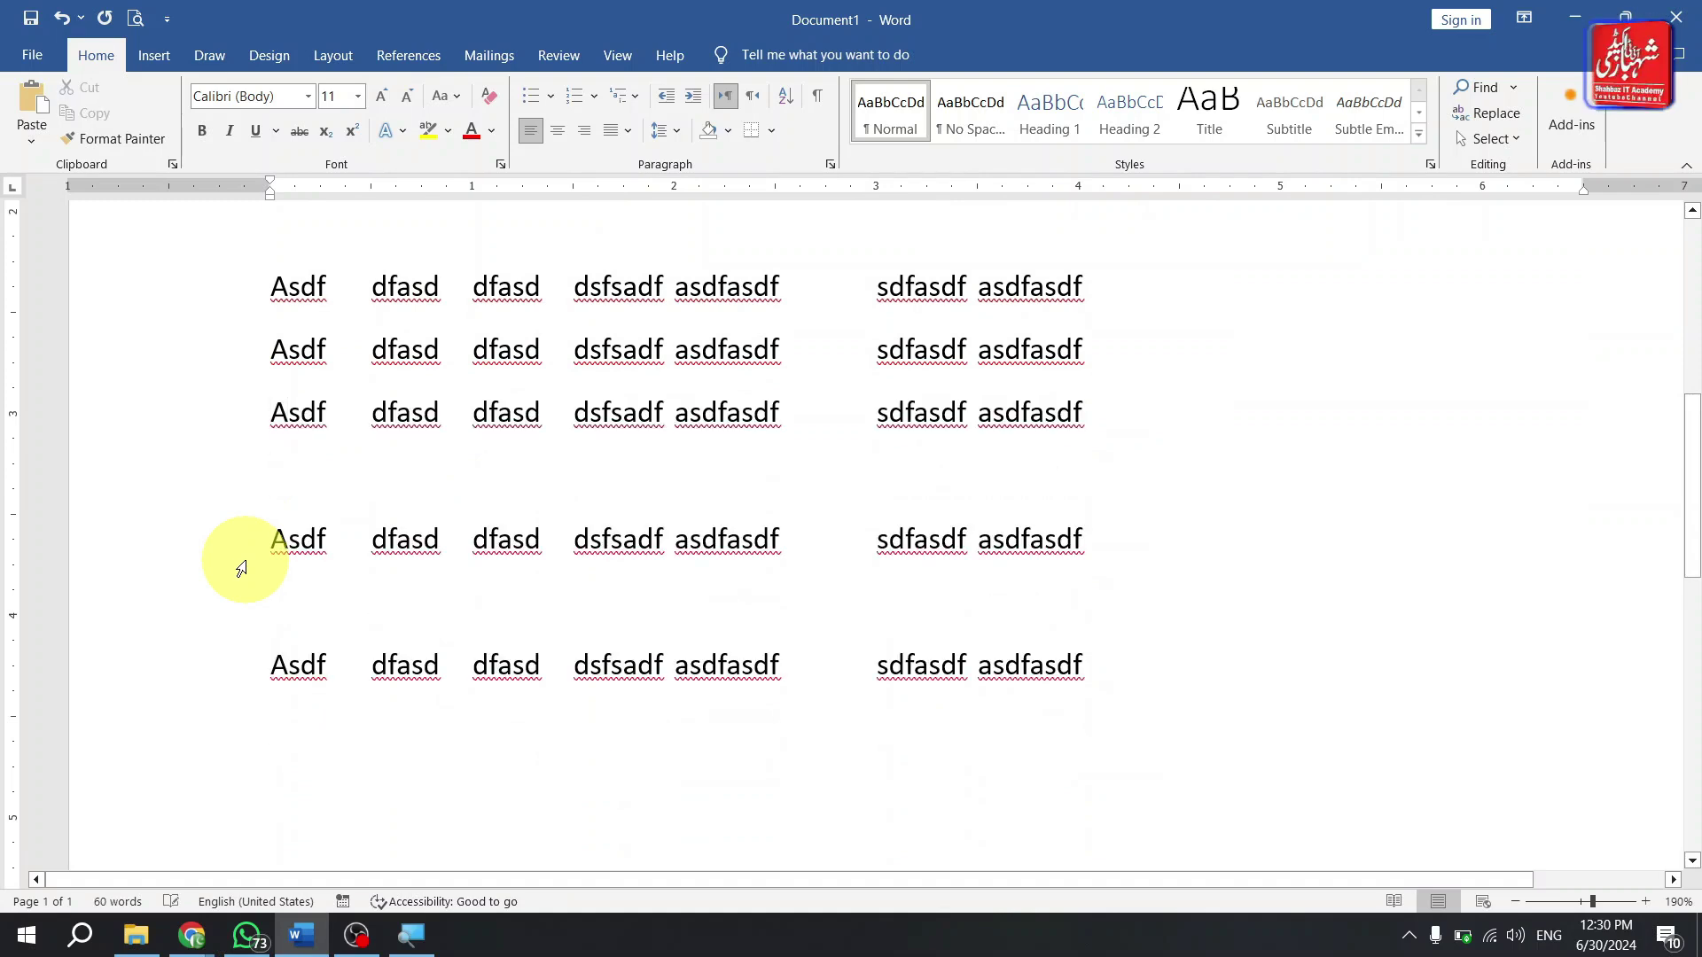
key("Delete")
key("Down")
key("Delete")
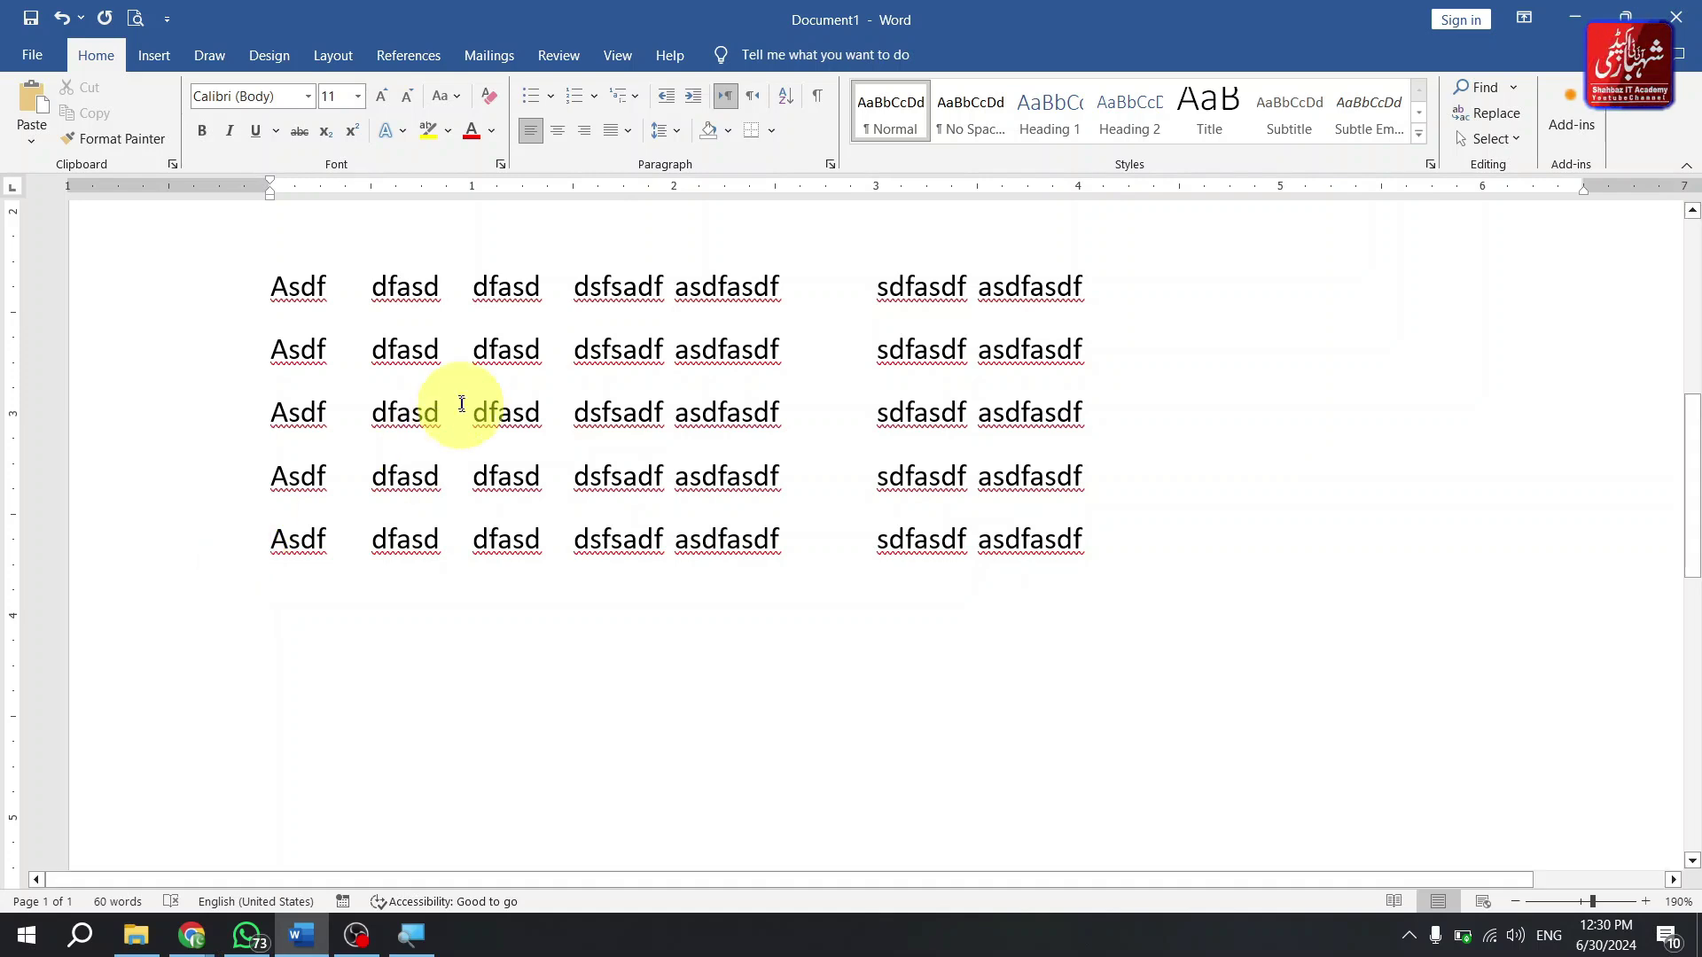
- Examine the tab gaps between the words in the first Asdf line
double_click(350, 286)
left_click(798, 285)
double_click(842, 284)
left_click(794, 282)
left_click_drag(794, 281, 572, 288)
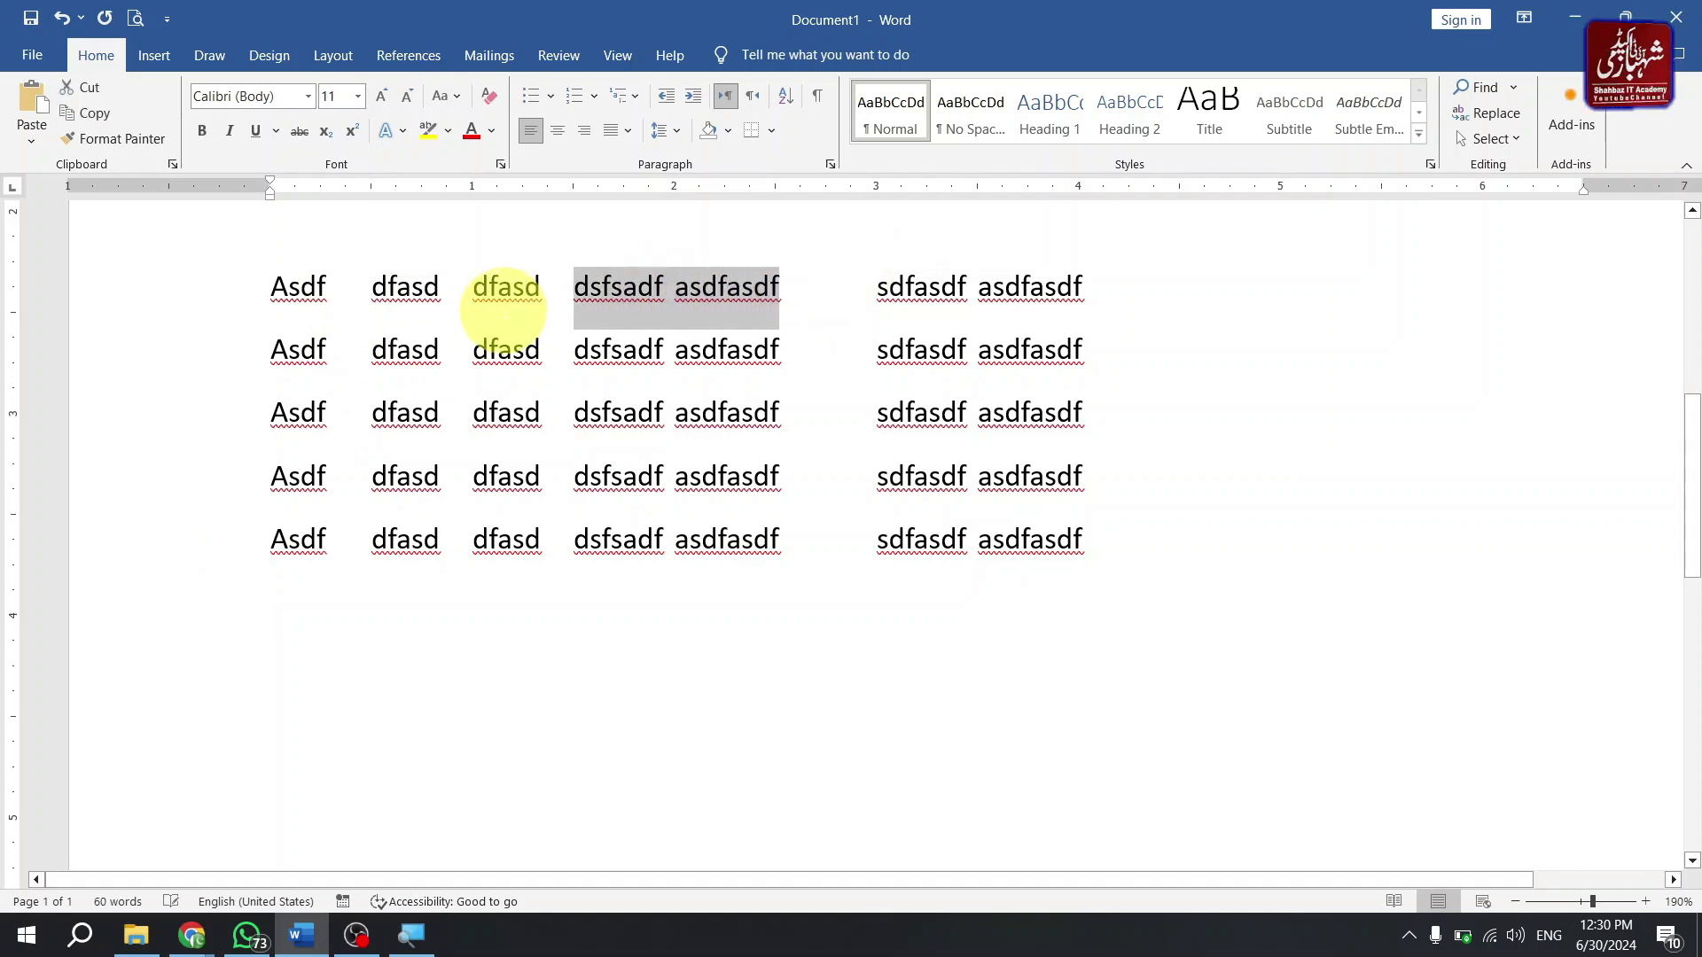
left_click(496, 292)
- Convert the five Asdf lines into a 7-column table with Auto fixed column width and tab separation, and undo the conversion
left_click_drag(228, 296, 229, 534)
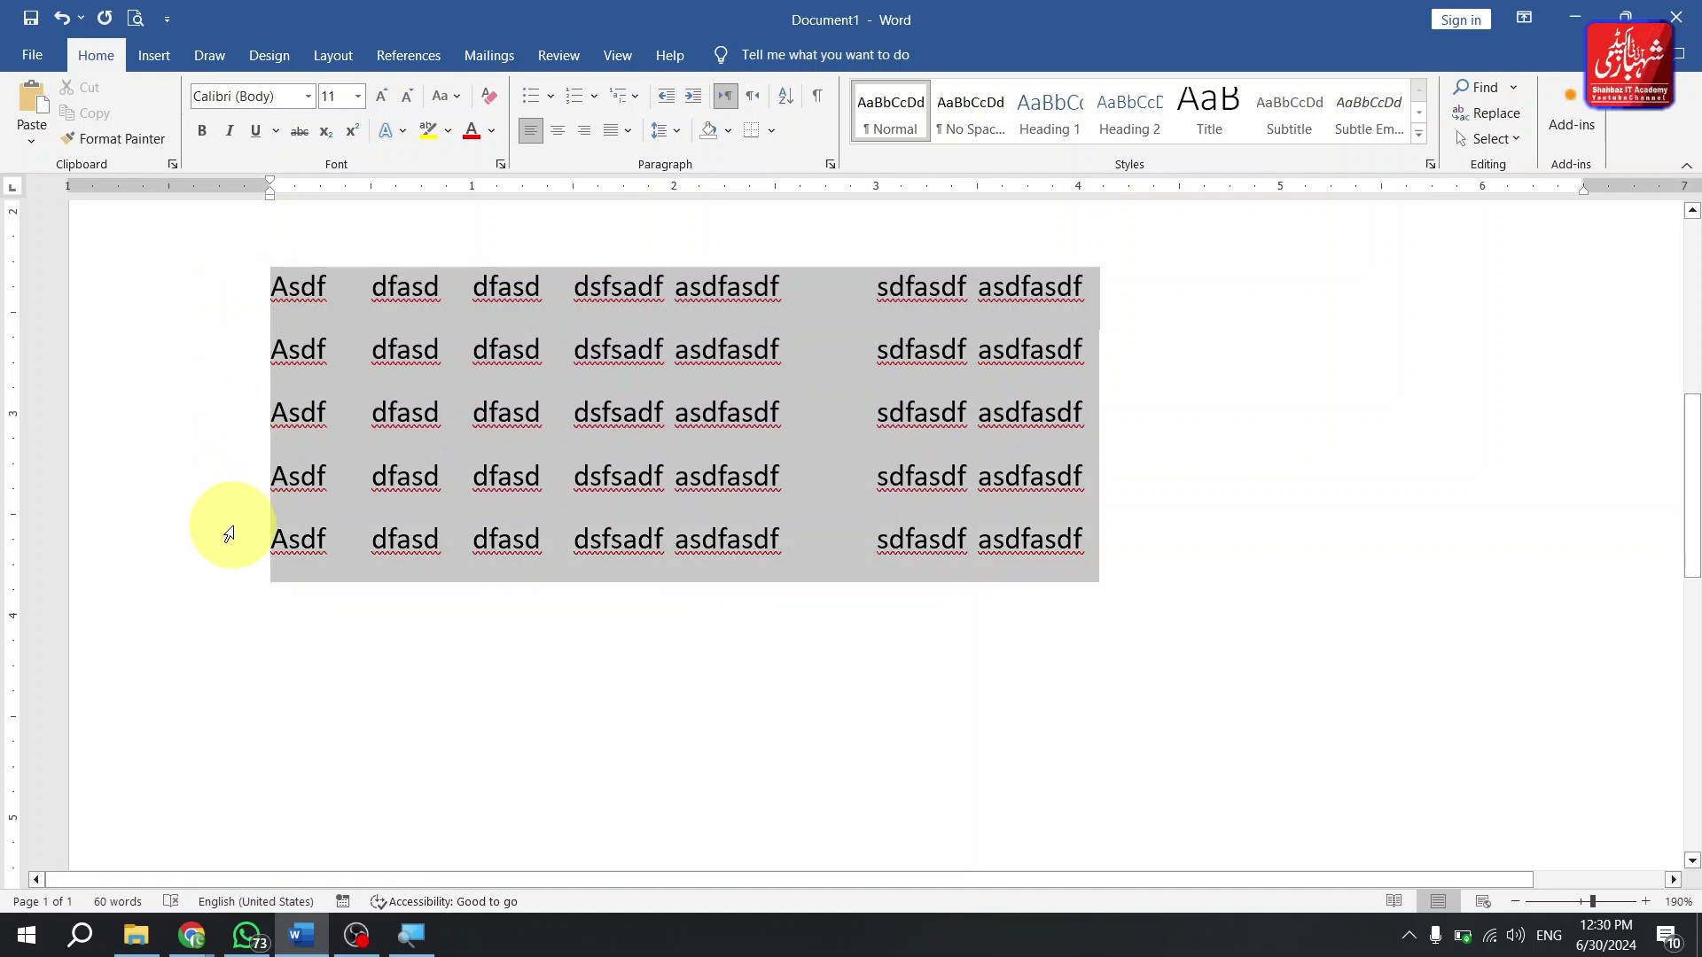
left_click(155, 59)
left_click(188, 133)
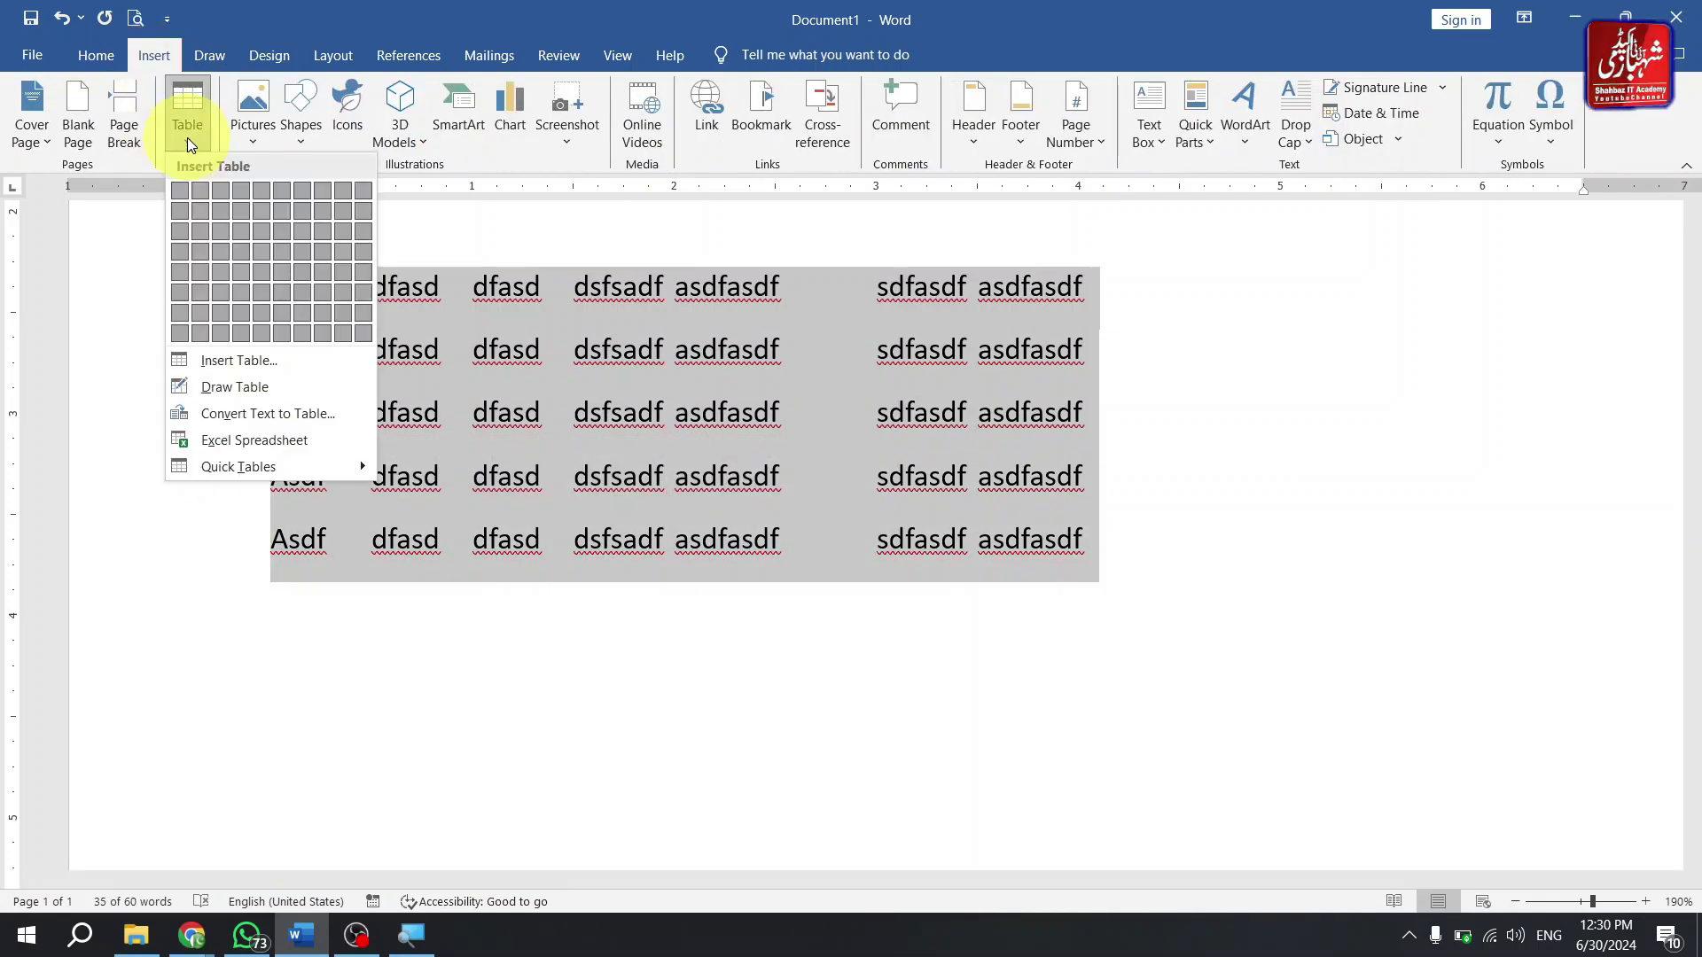
left_click(289, 414)
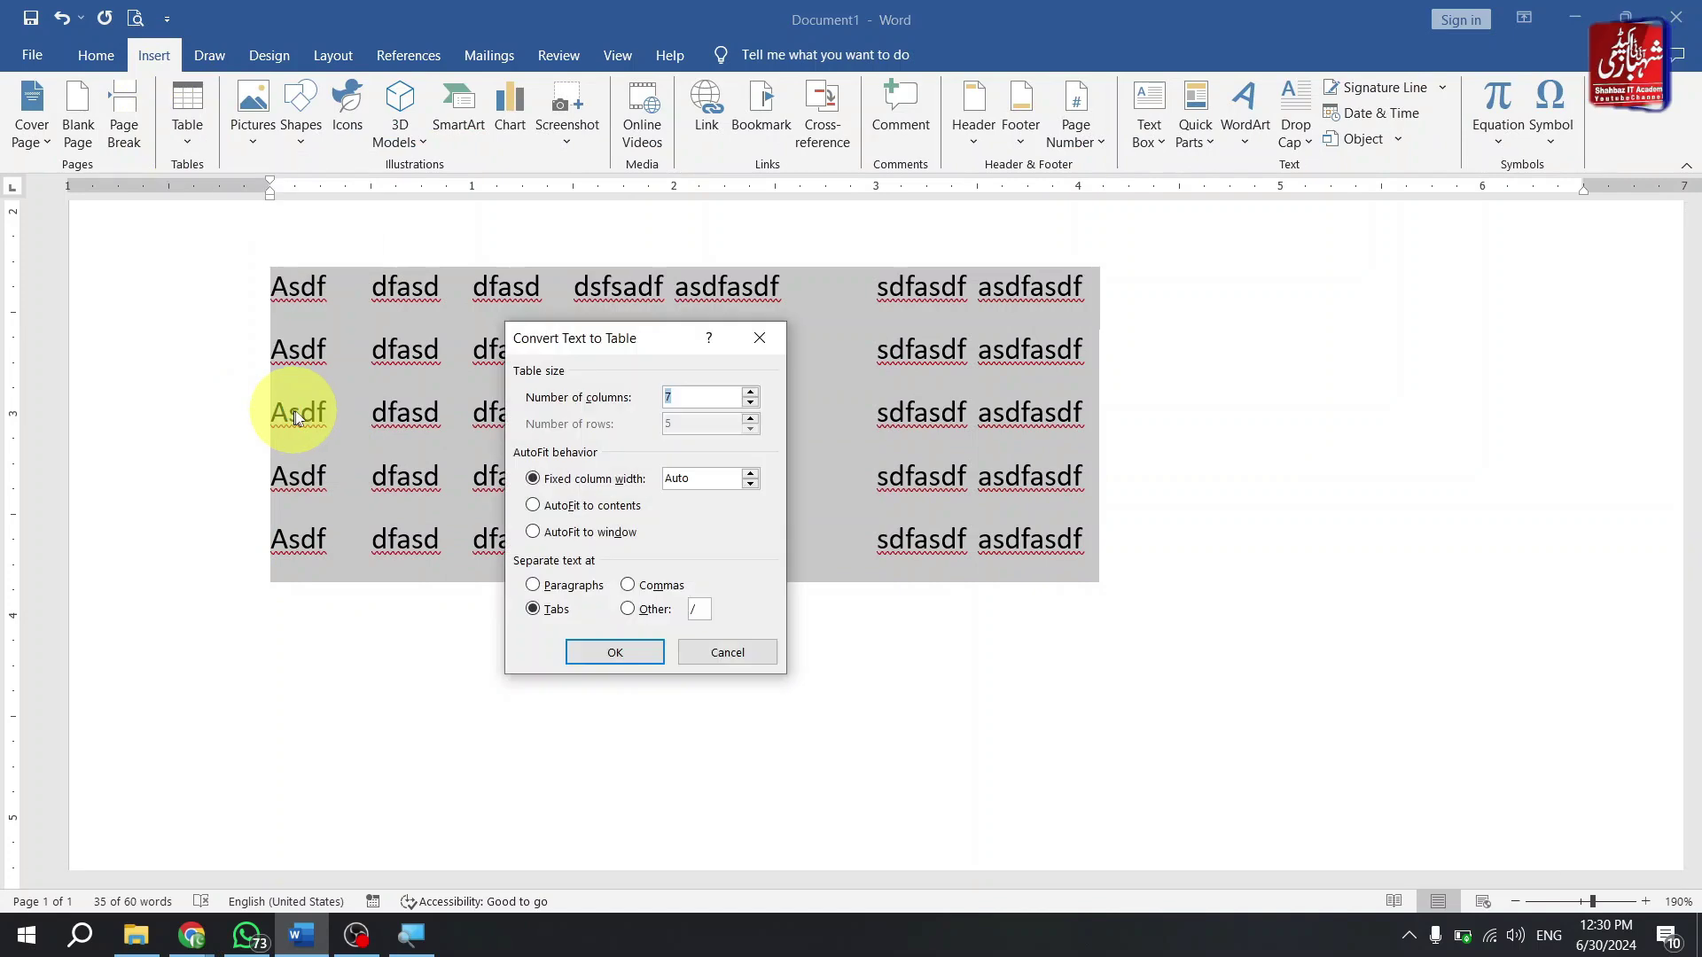
left_click_drag(608, 342, 599, 417)
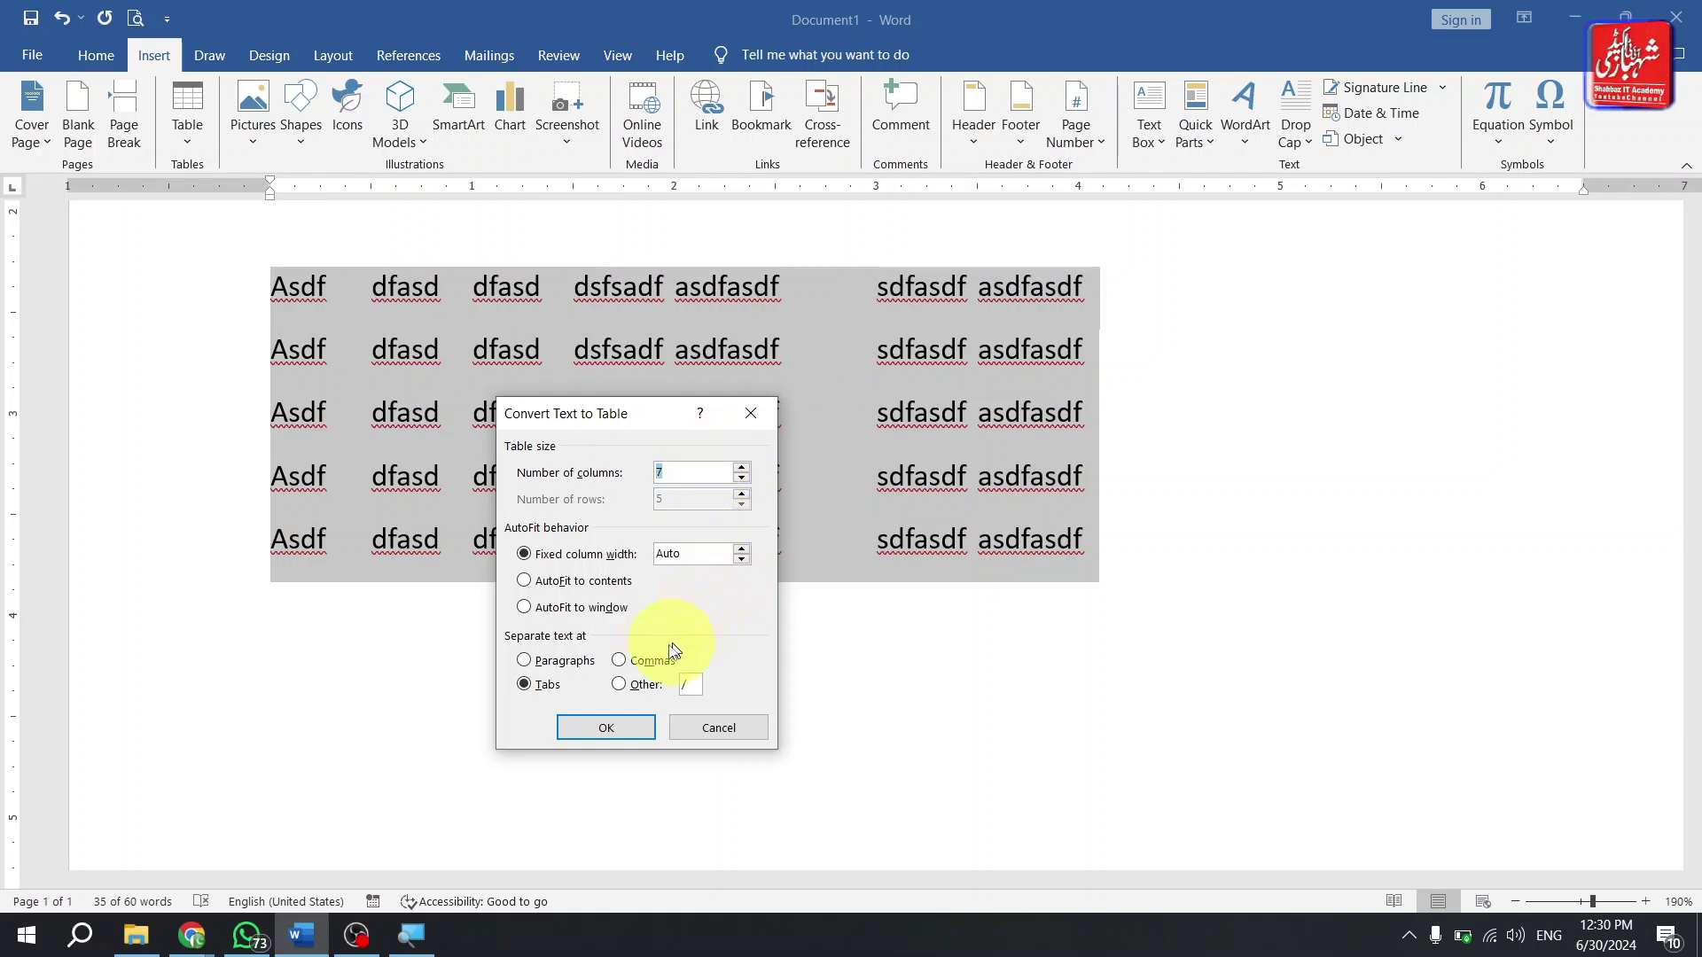
left_click(530, 695)
left_click(594, 732)
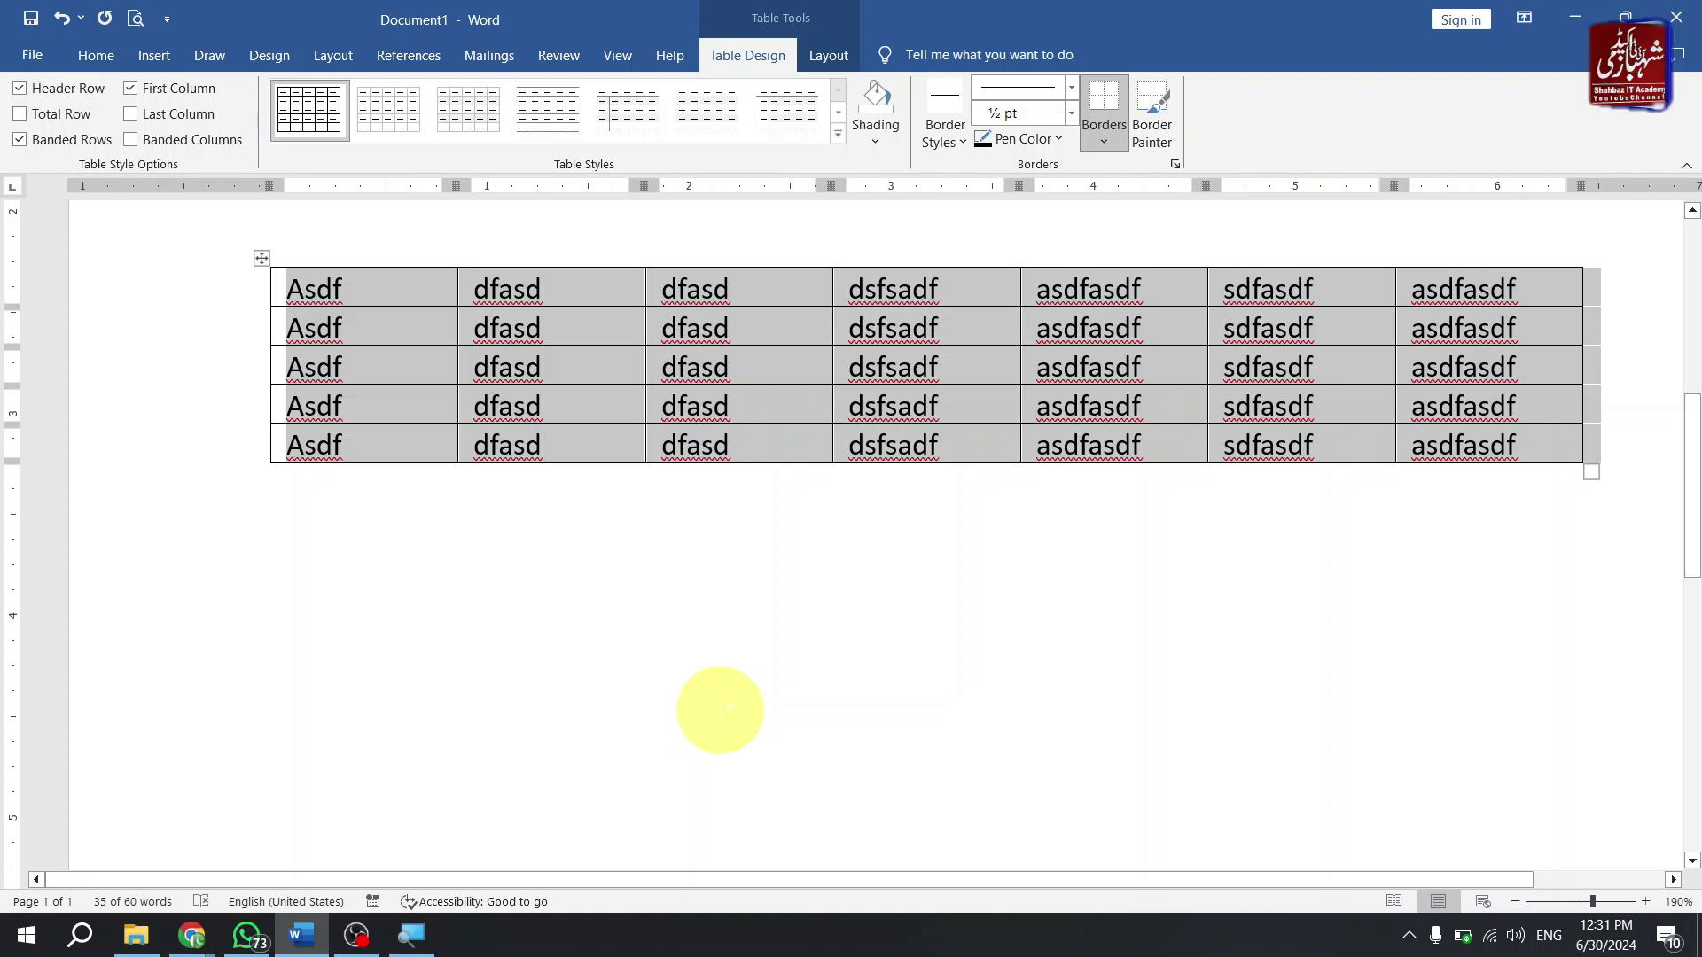
key("ctrl+z")
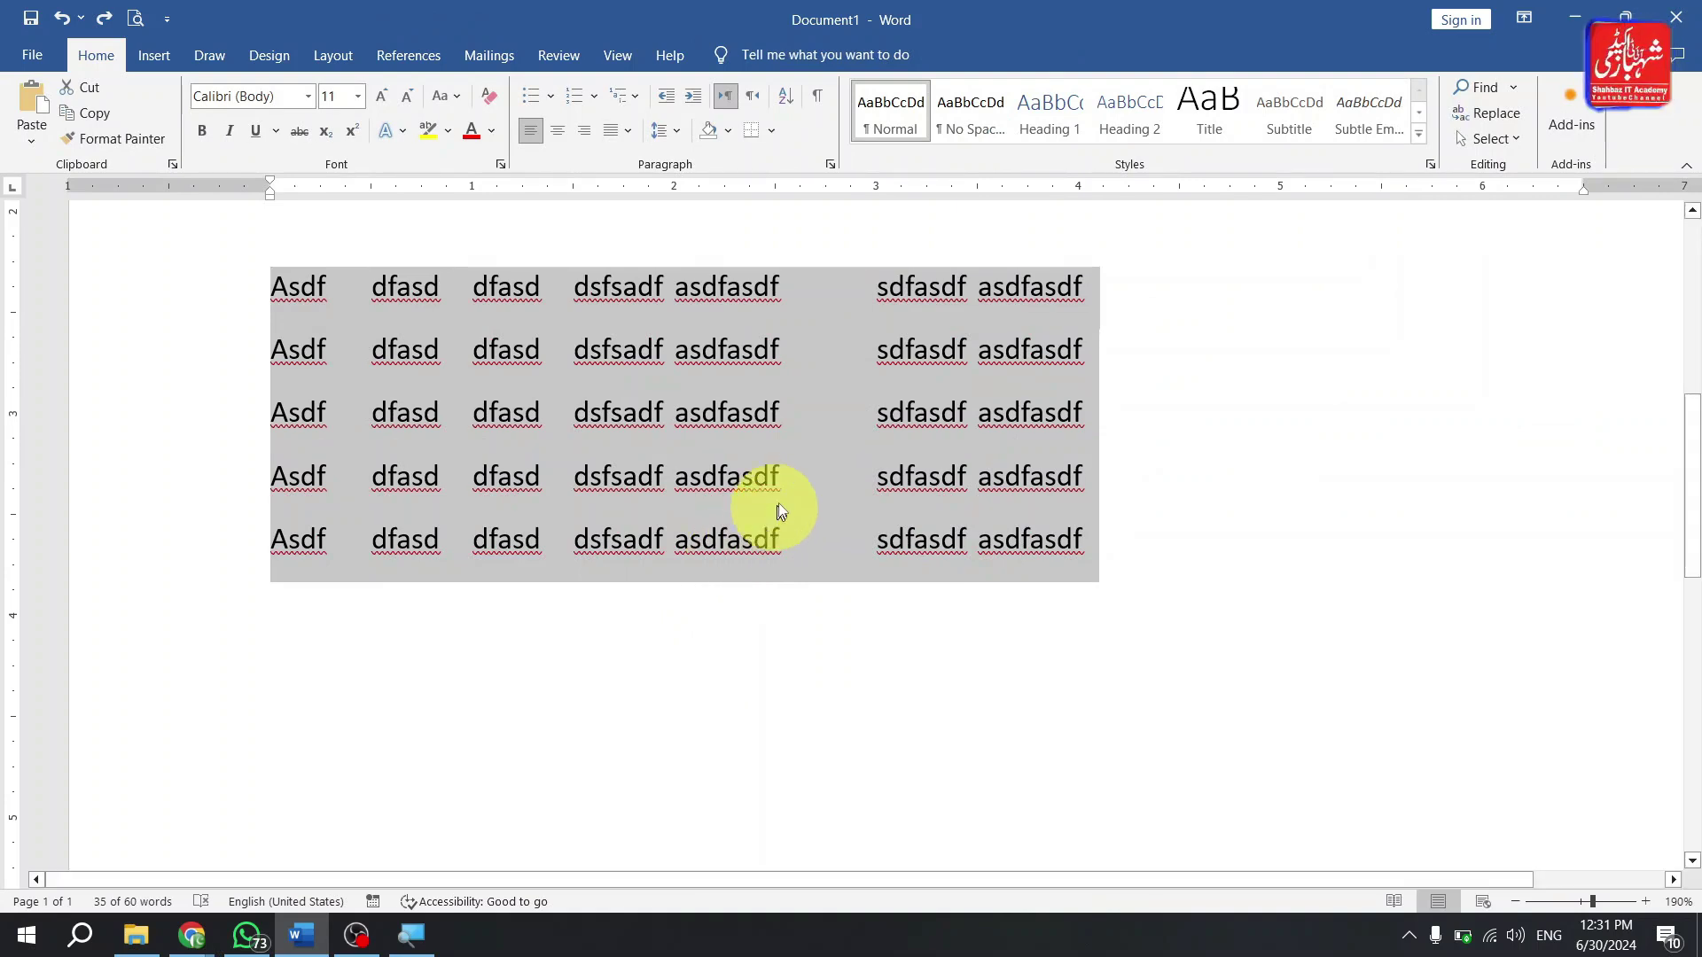
left_click(810, 347)
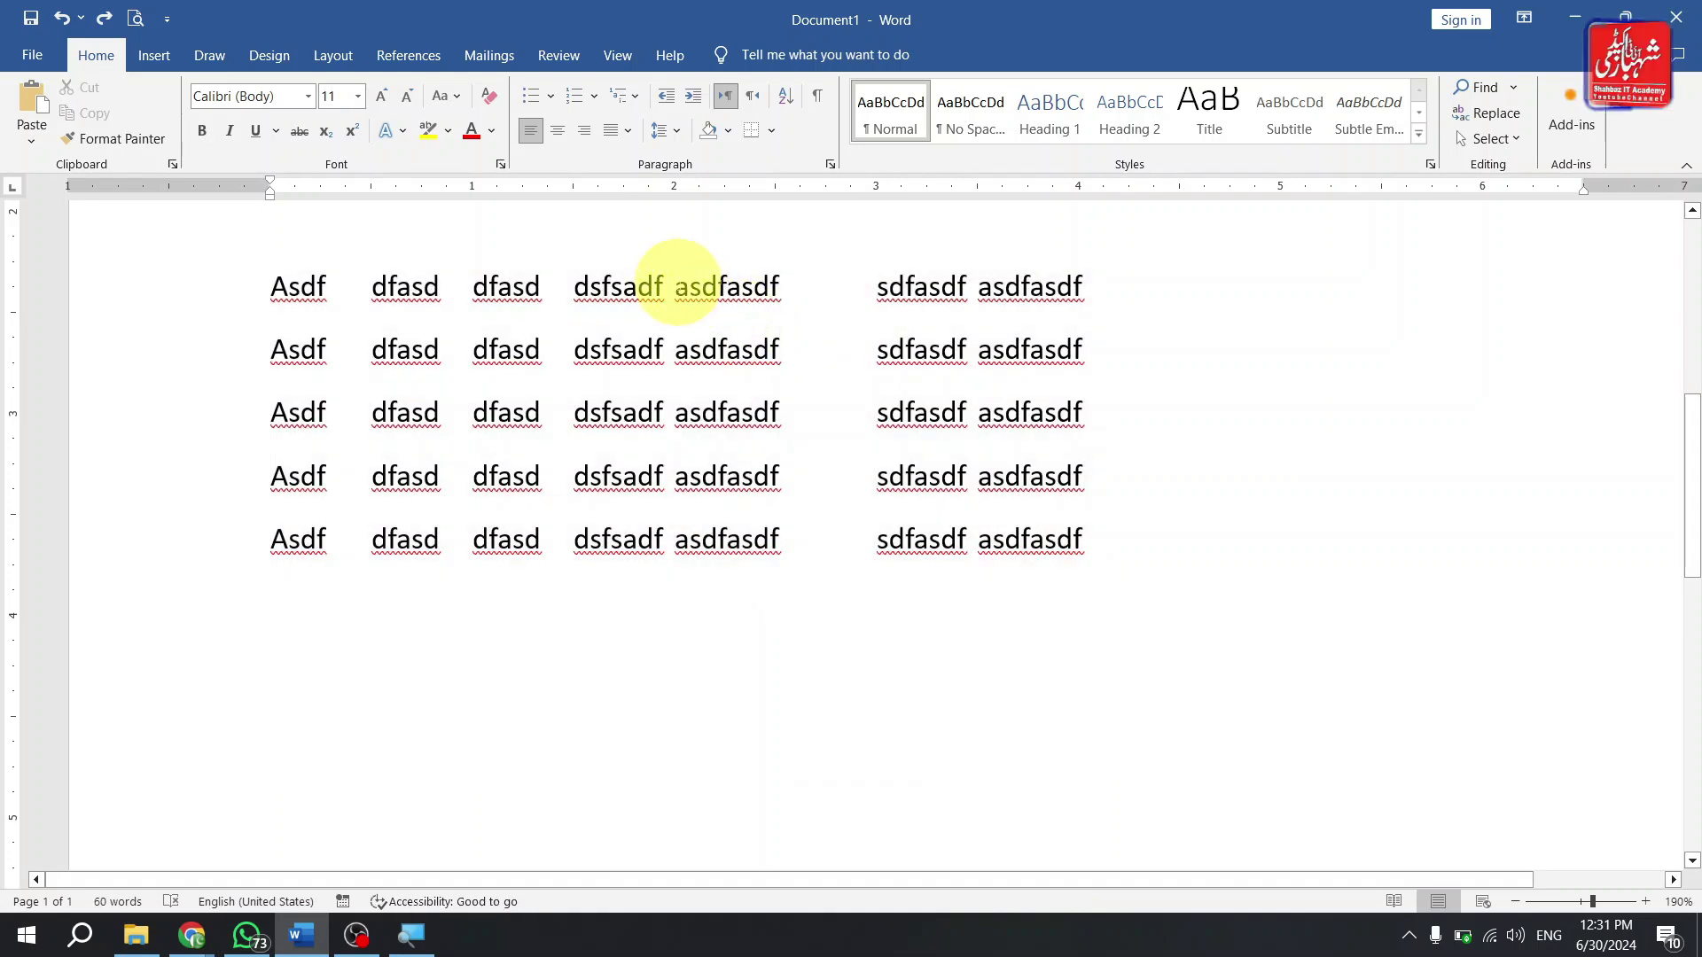
left_click(670, 296)
type("`")
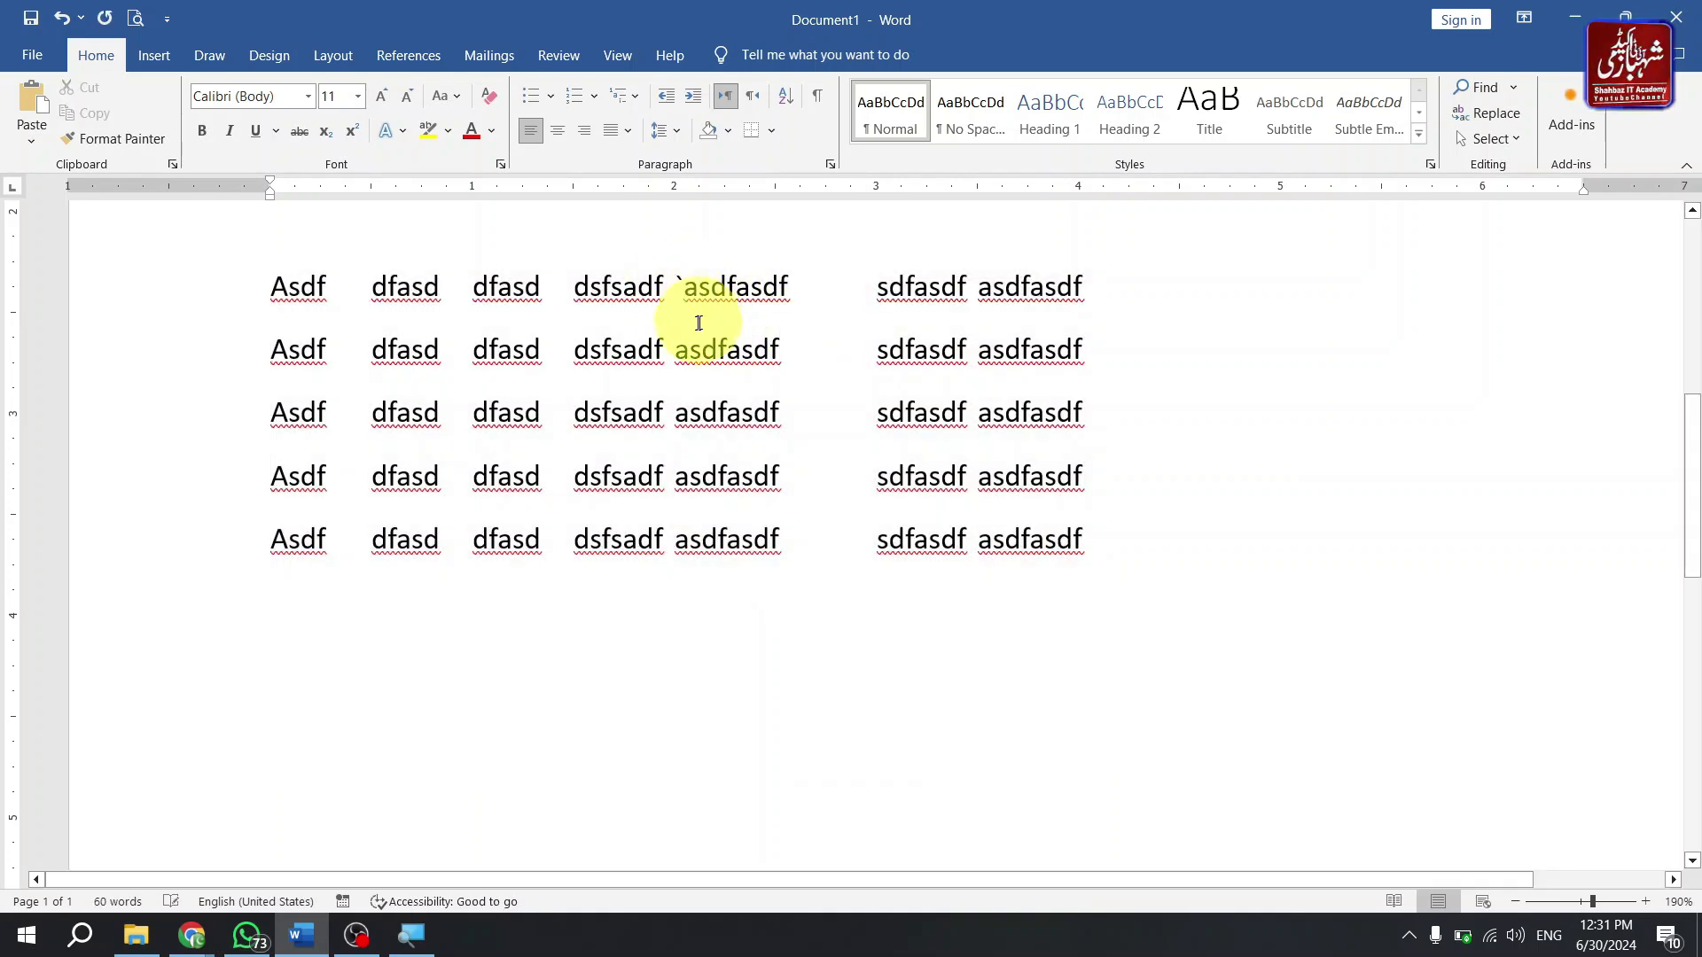
left_click_drag(676, 296, 694, 298)
left_click(694, 297)
key("Left")
key("Left")
key("Left")
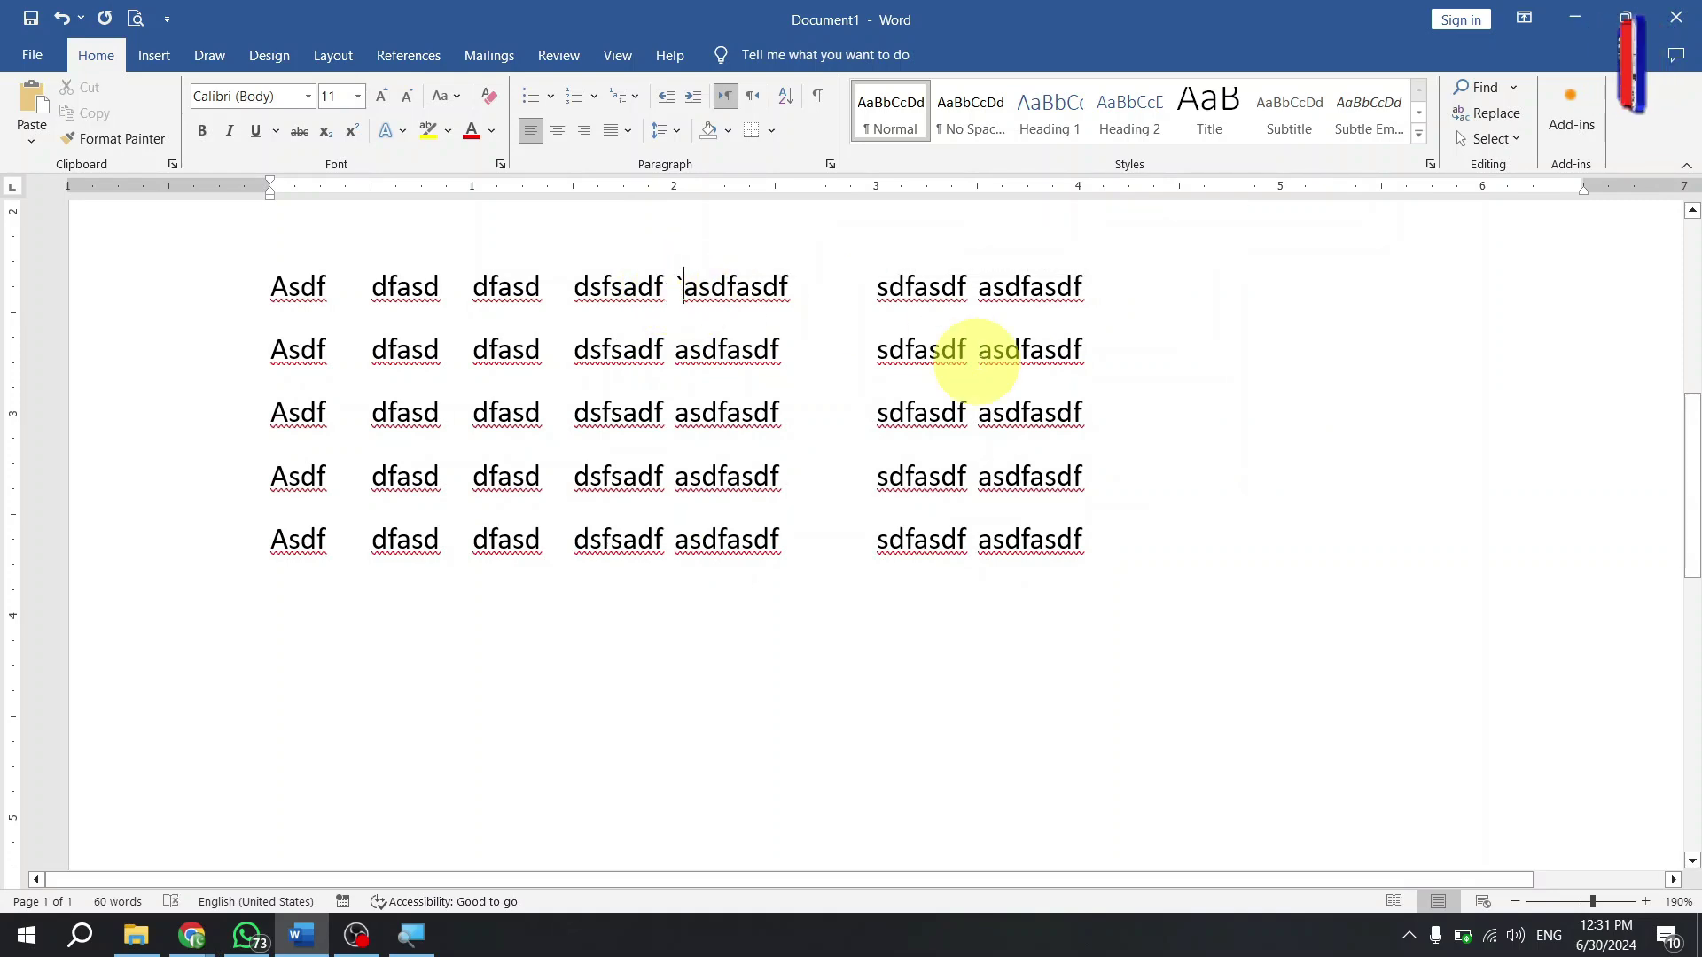
key("Delete")
key("Delete")
key("ctrl+z")
type("``")
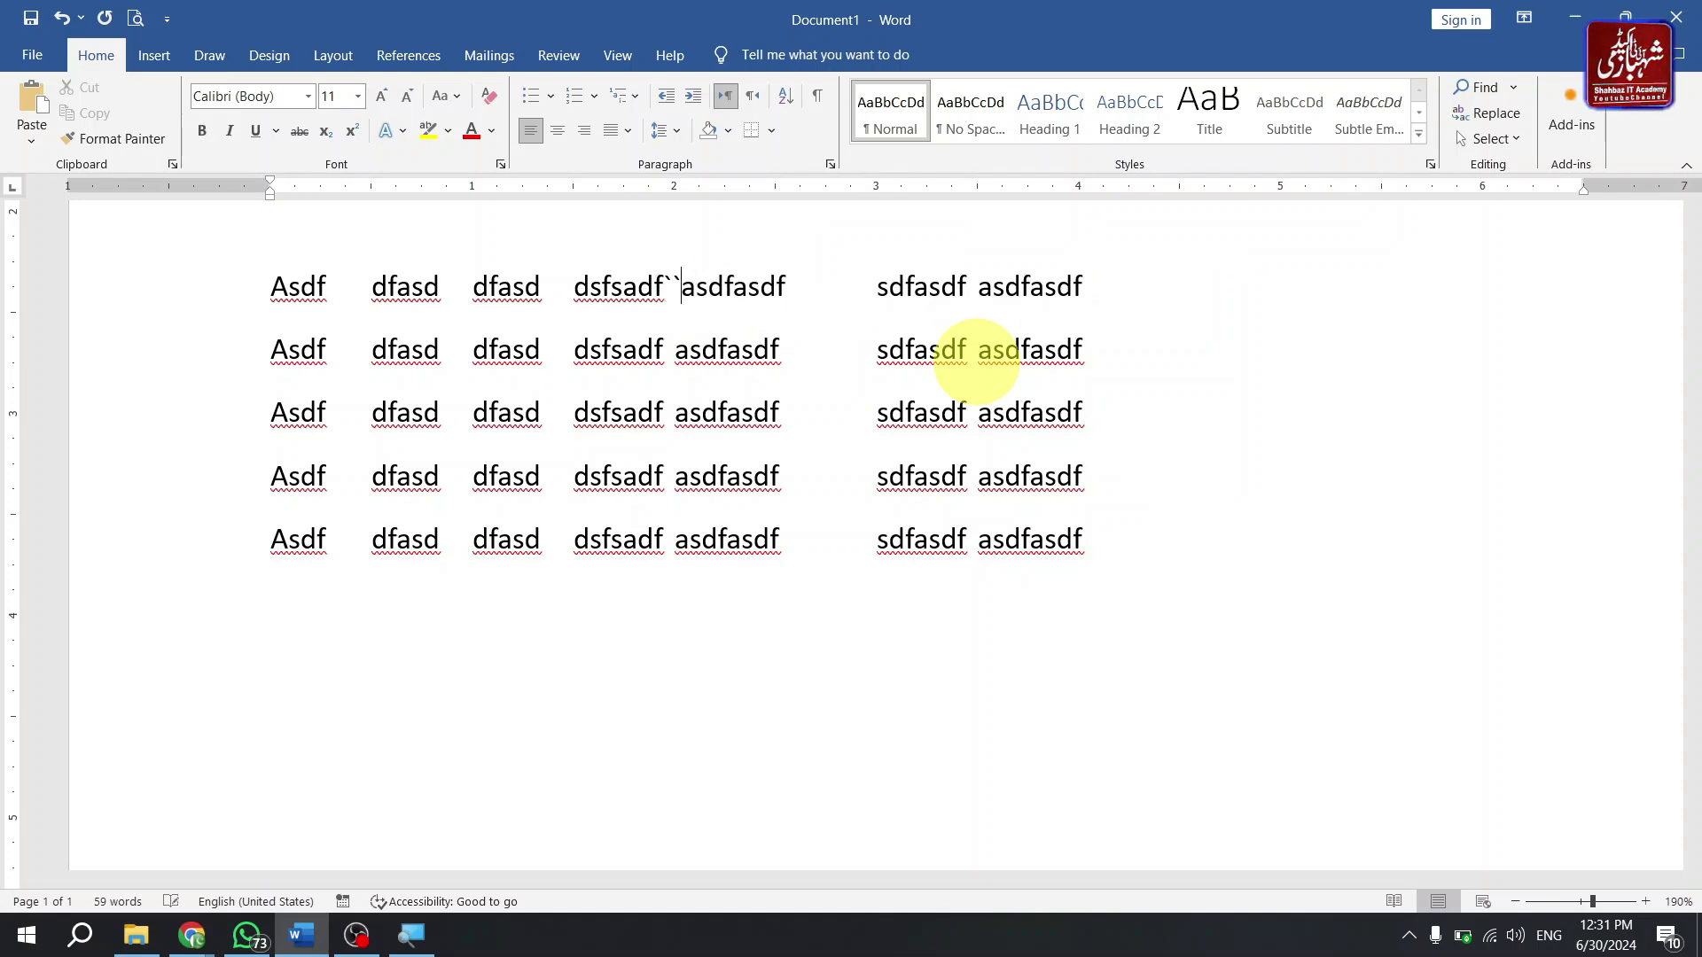
key("BackSpace")
key("BackSpace")
key("BackSpace")
key("BackSpace")
- Put two tabs between dsfsadf and asdfasdf in all five lines, and add an extra tab before sdfasdf in the last line
key("Tab")
key("Tab")
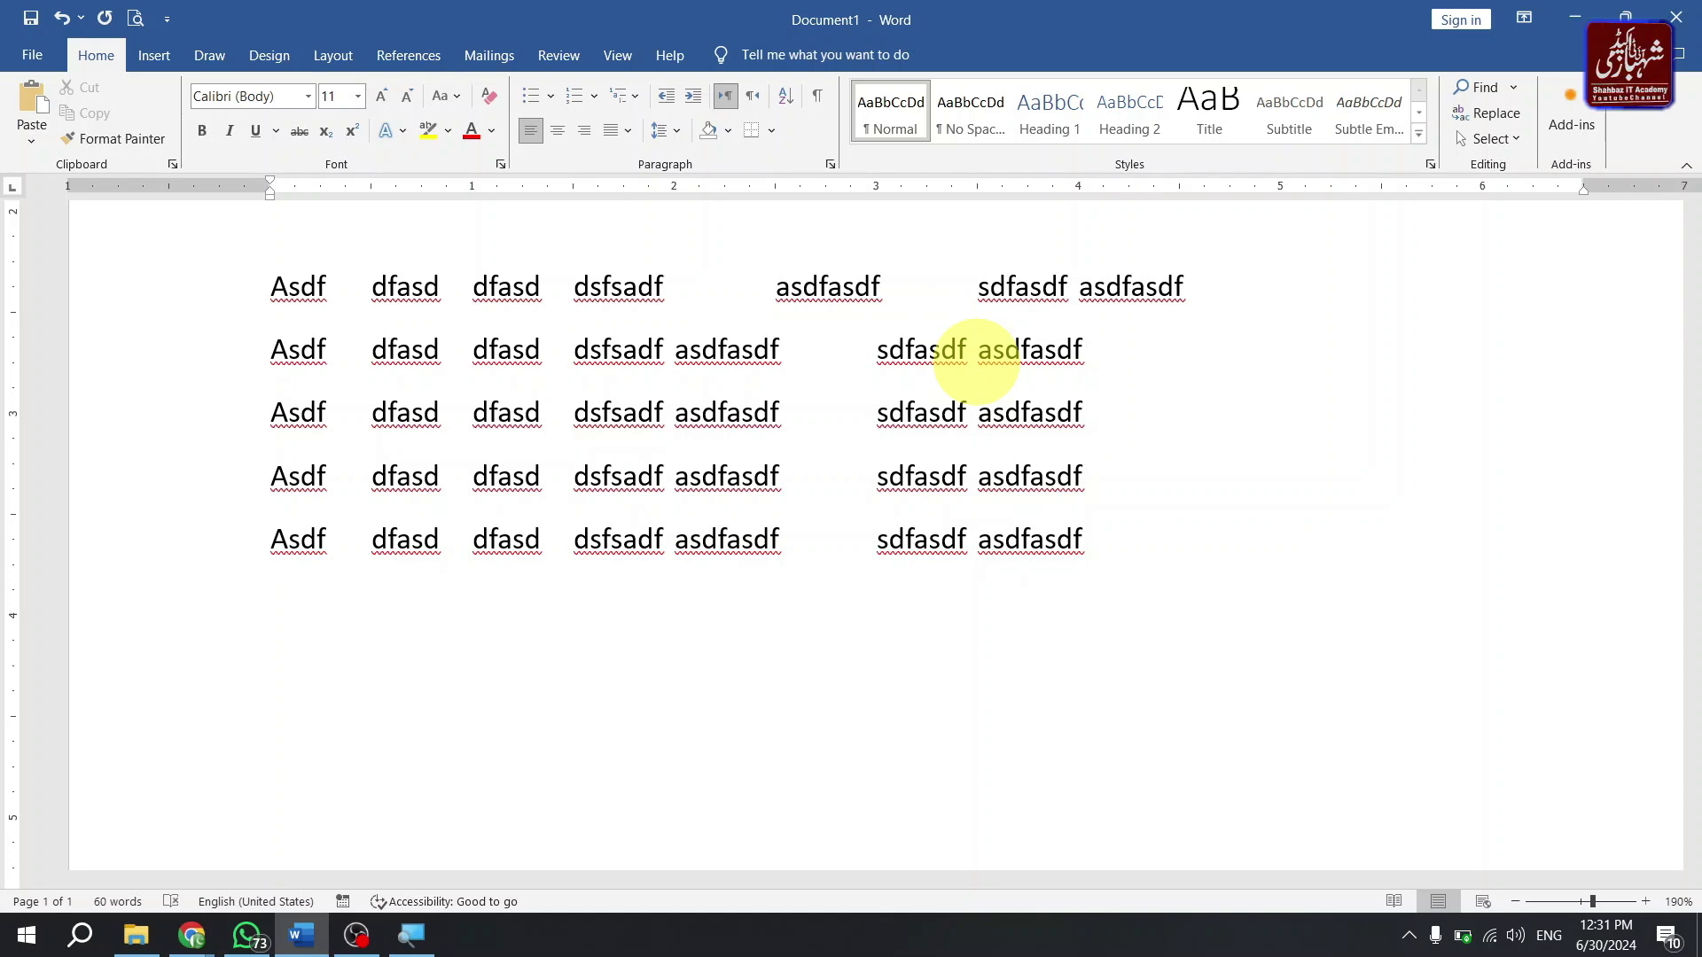
key("ctrl+Left")
key("Tab")
key("ctrl+Left")
key("Tab")
key("ctrl+Left")
key("Tab")
key("Down")
key("ctrl+Left")
key("Tab")
key("Down")
key("Right")
key("Right")
key("ctrl+Right")
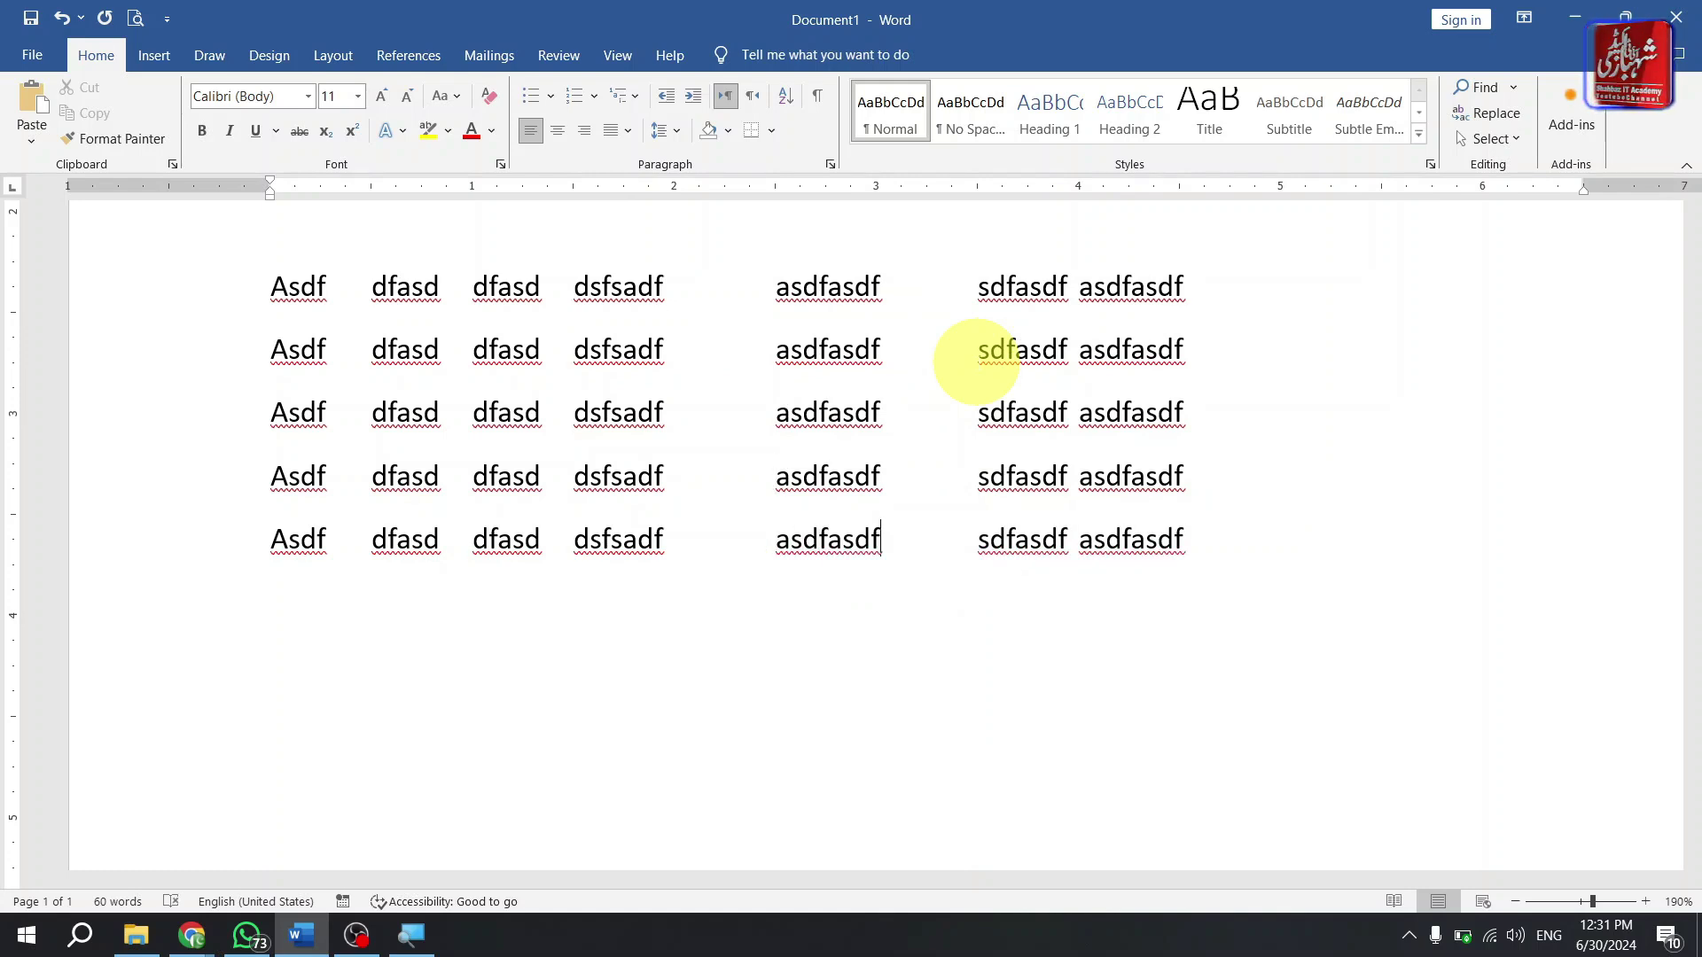
key("ctrl+Right")
key("Tab")
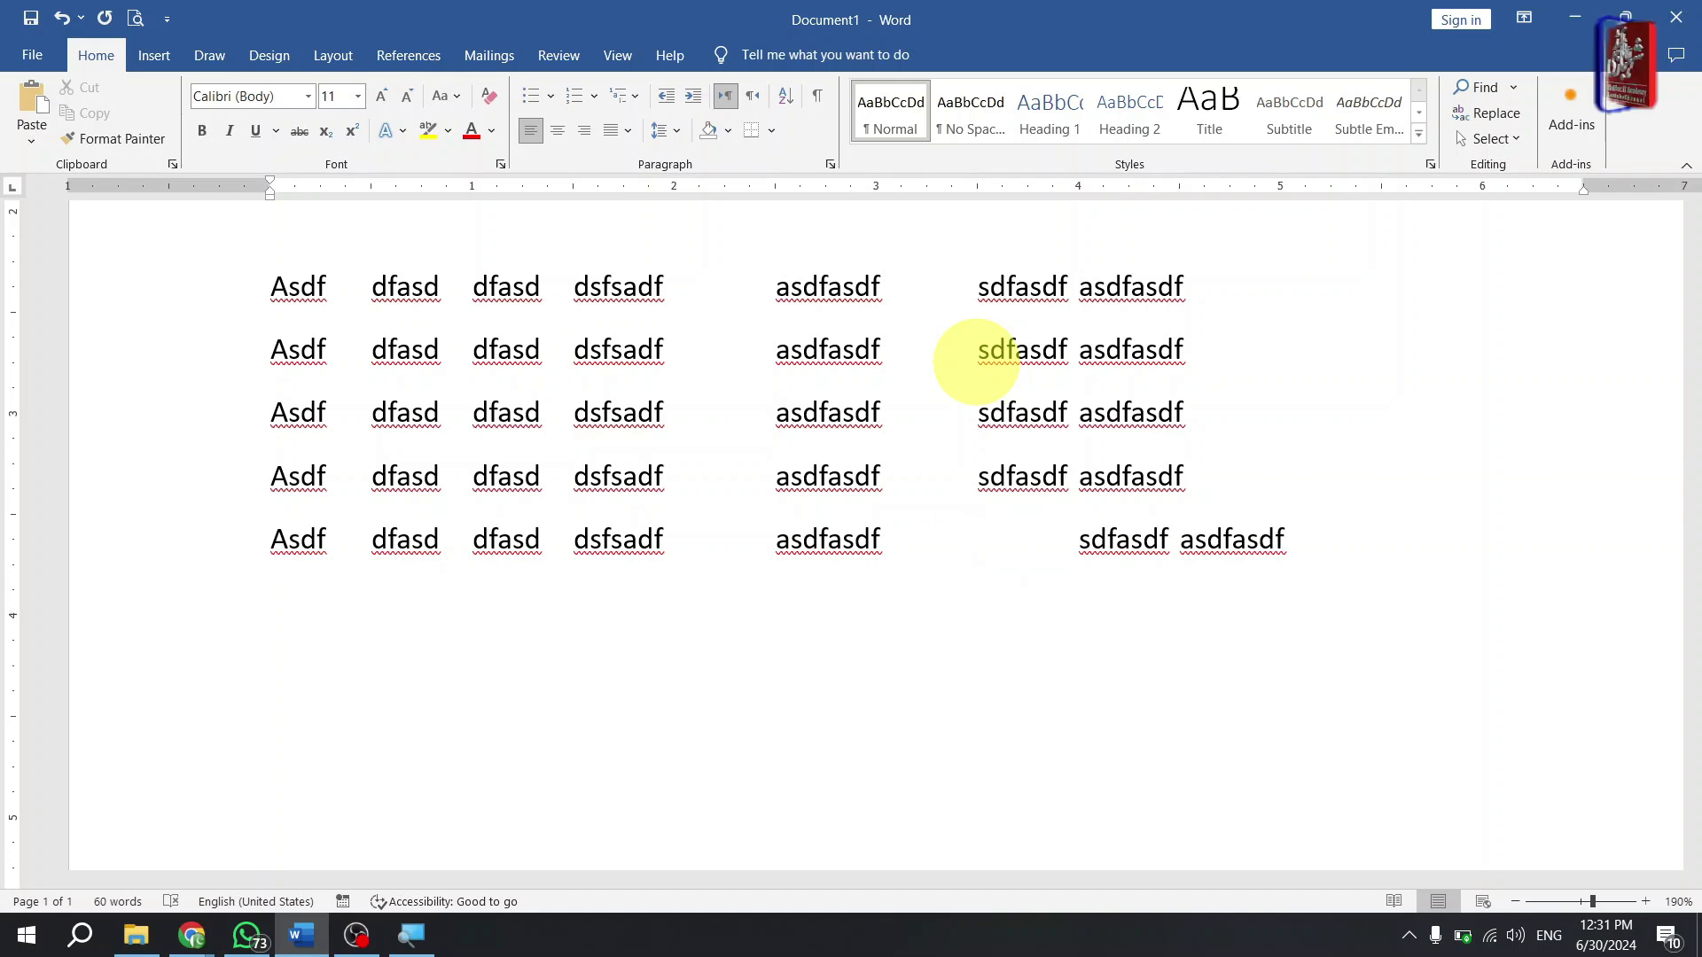
- Convert the five unevenly tabbed lines into a 9-column table with Auto fixed column width, separating the text at tabs
left_click_drag(122, 312, 115, 530)
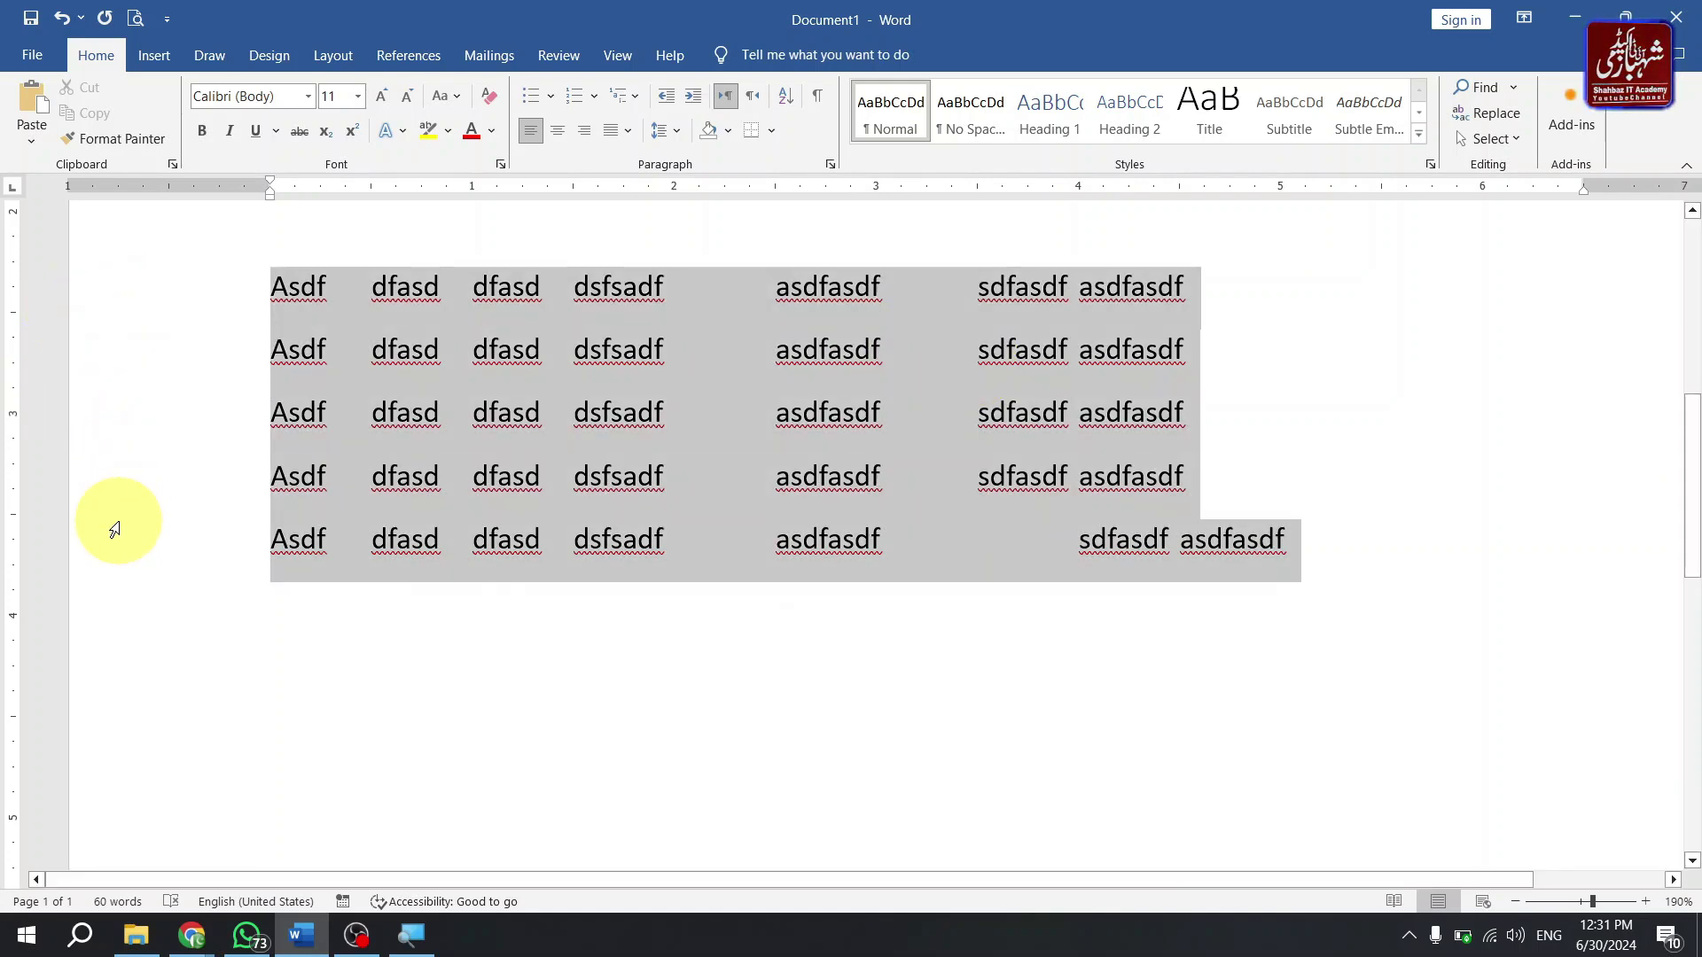
left_click(154, 56)
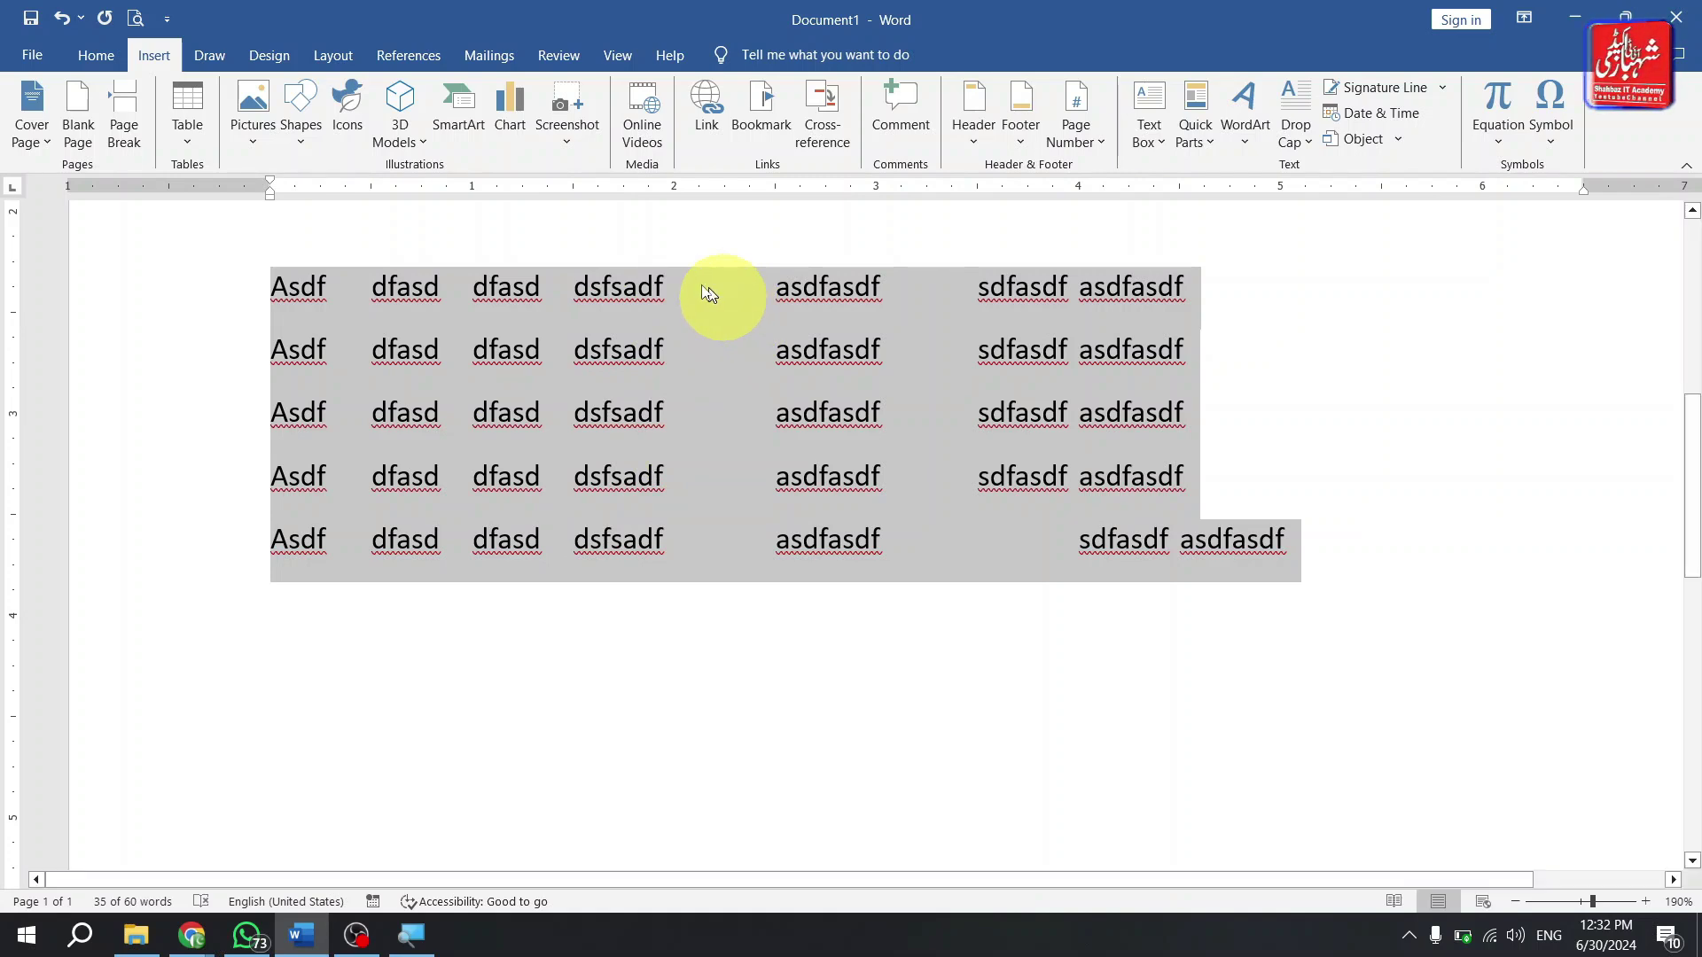
left_click(176, 135)
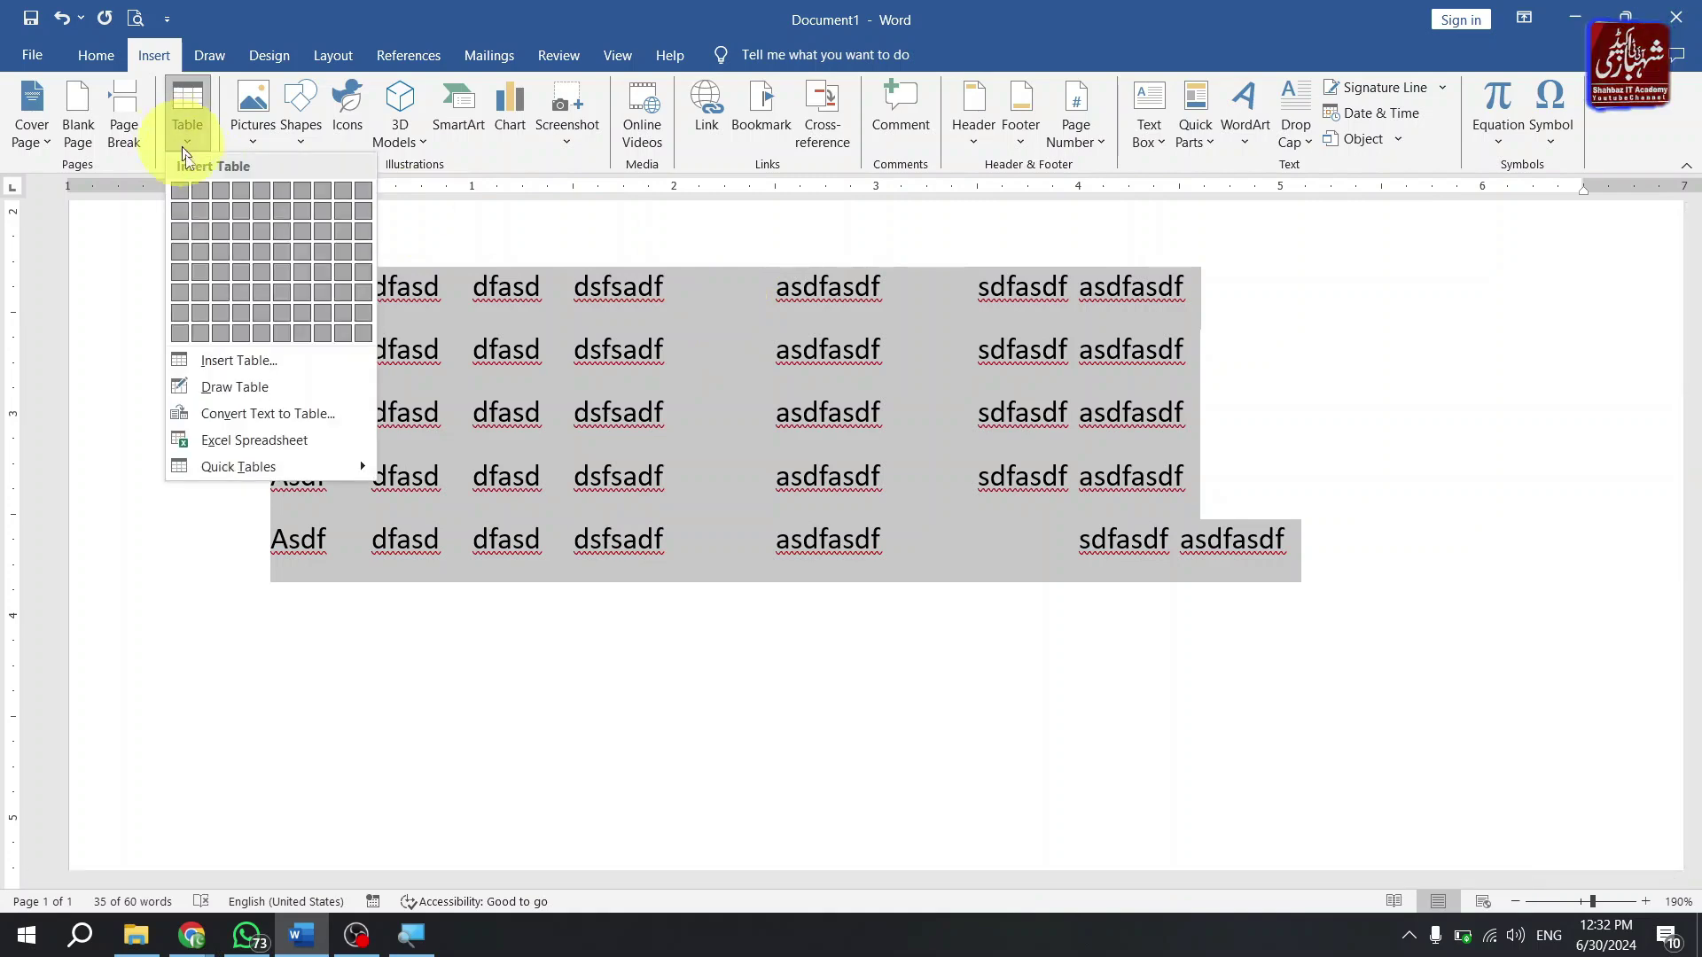
left_click(312, 404)
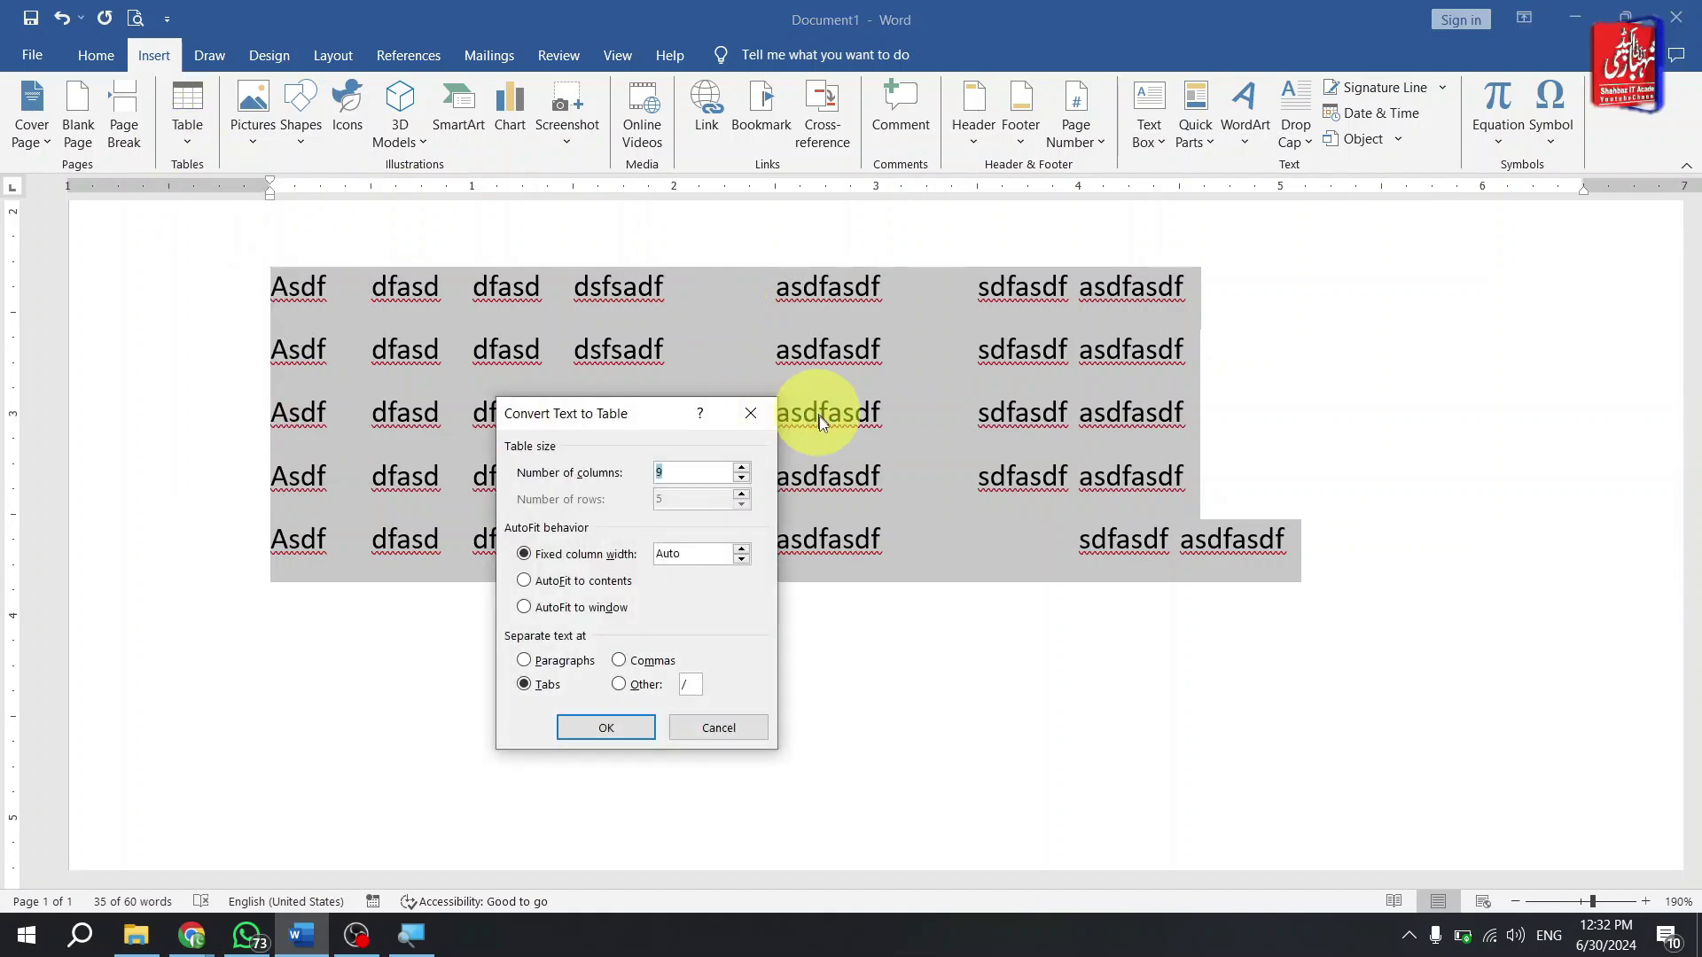
left_click_drag(635, 429, 729, 428)
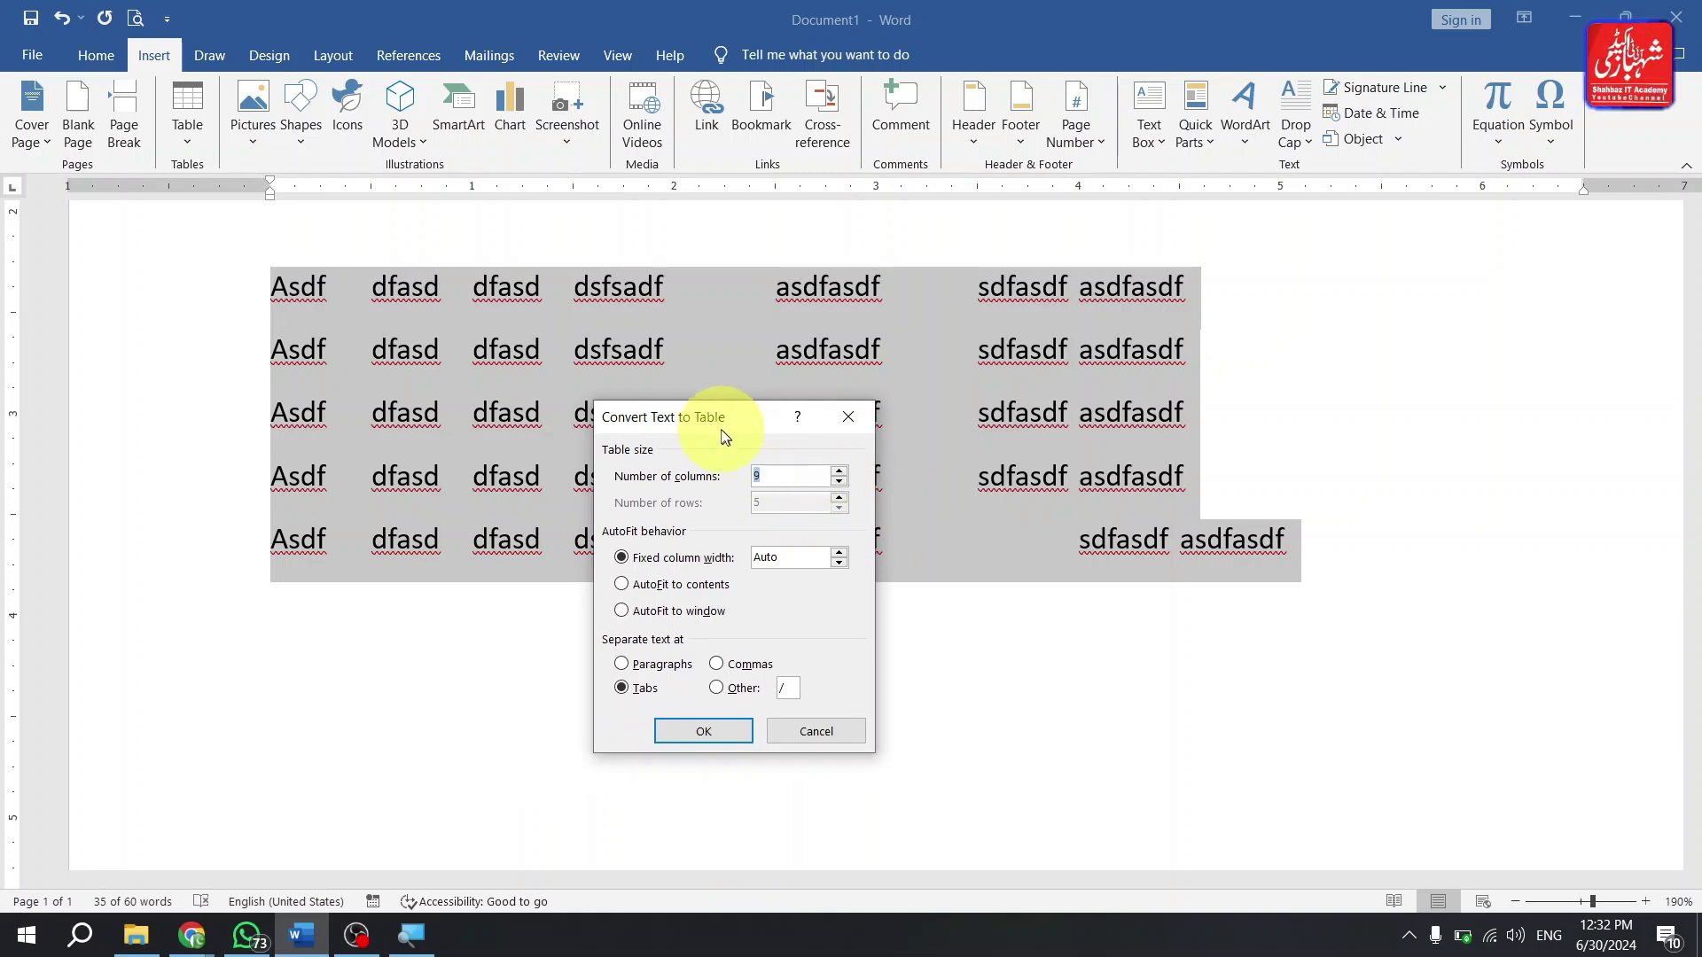
left_click_drag(705, 416, 731, 705)
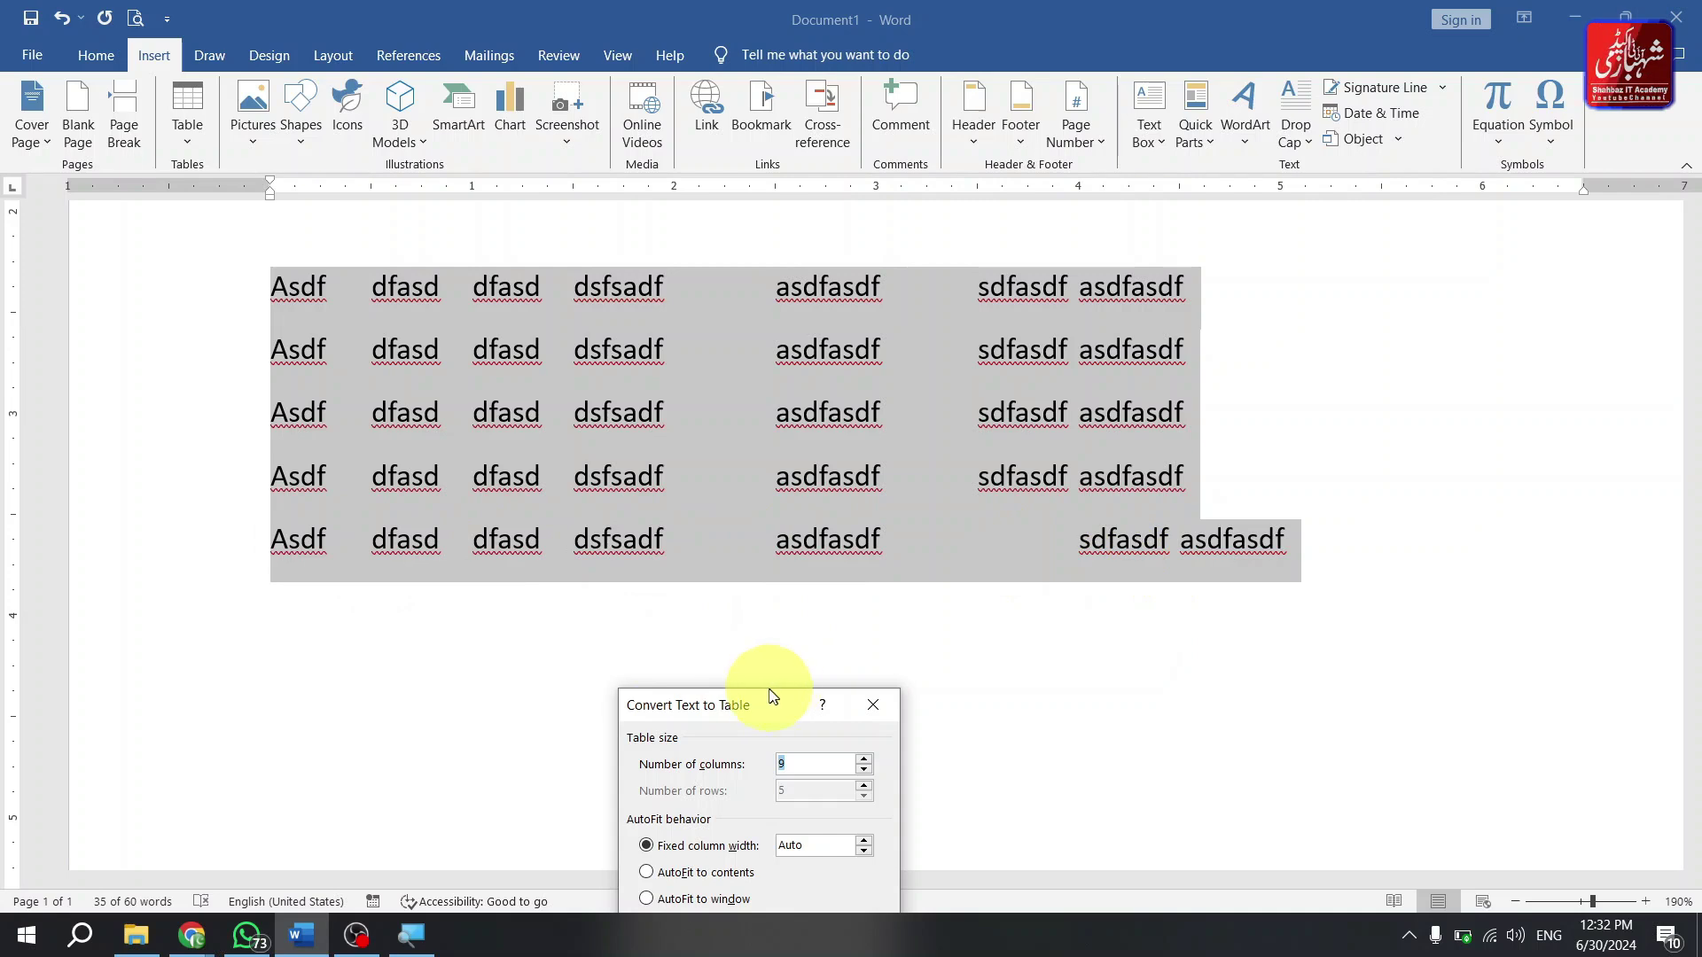
left_click_drag(754, 709, 763, 400)
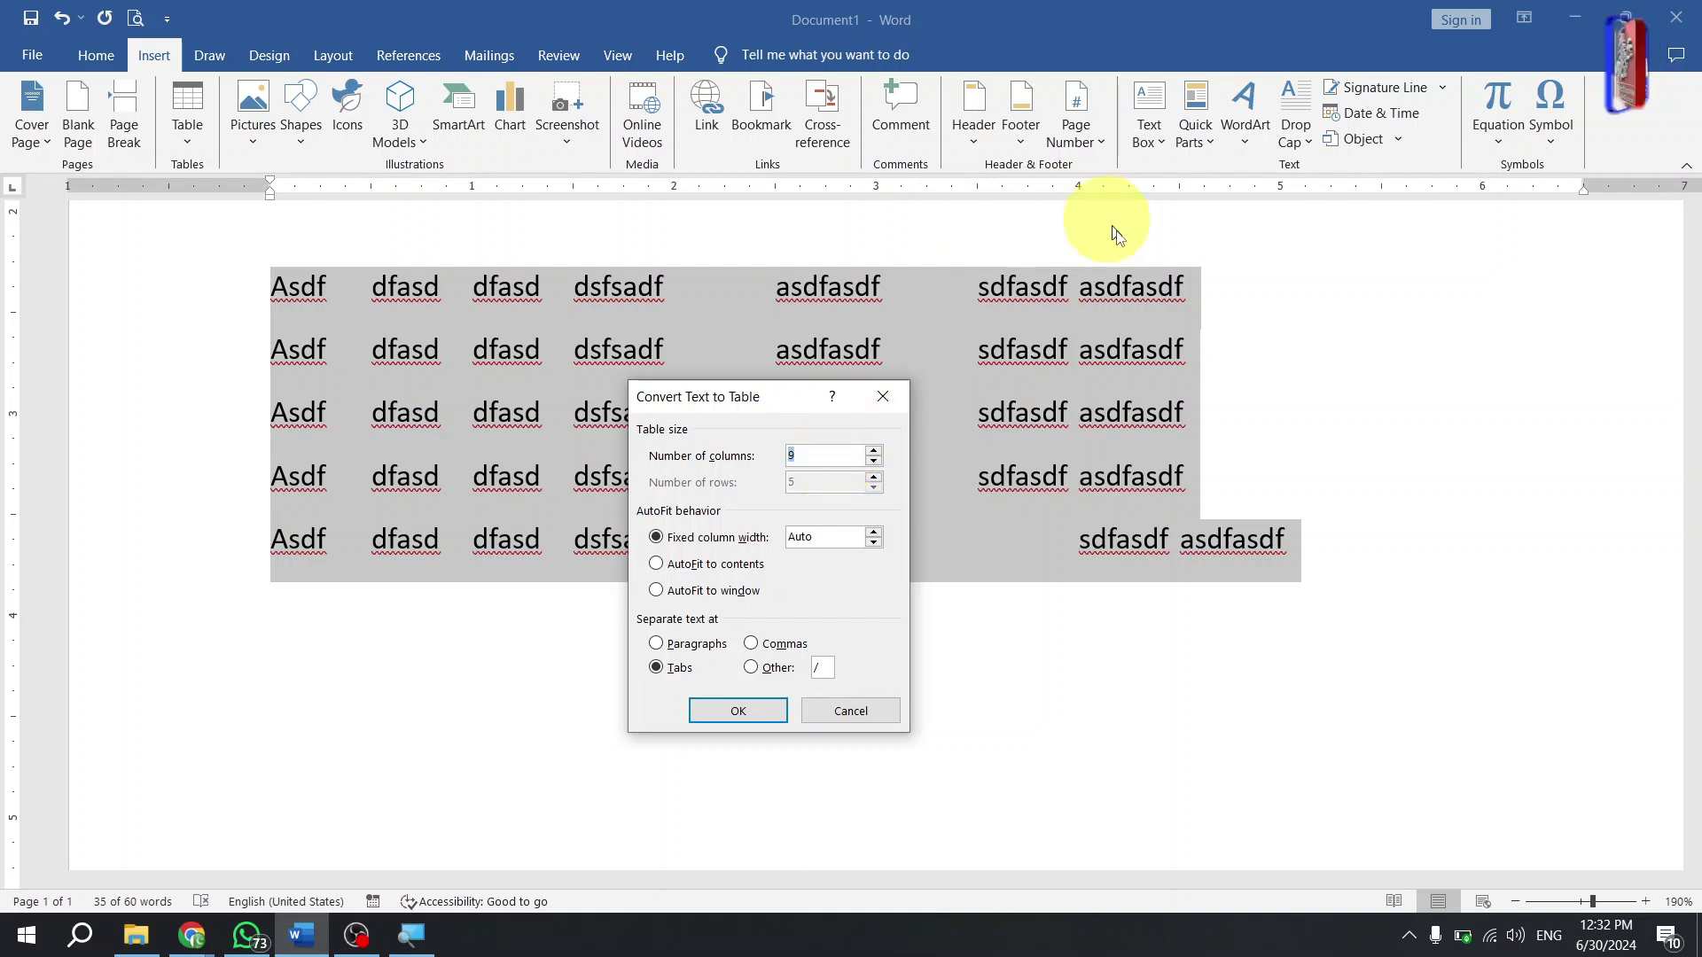
left_click(824, 456)
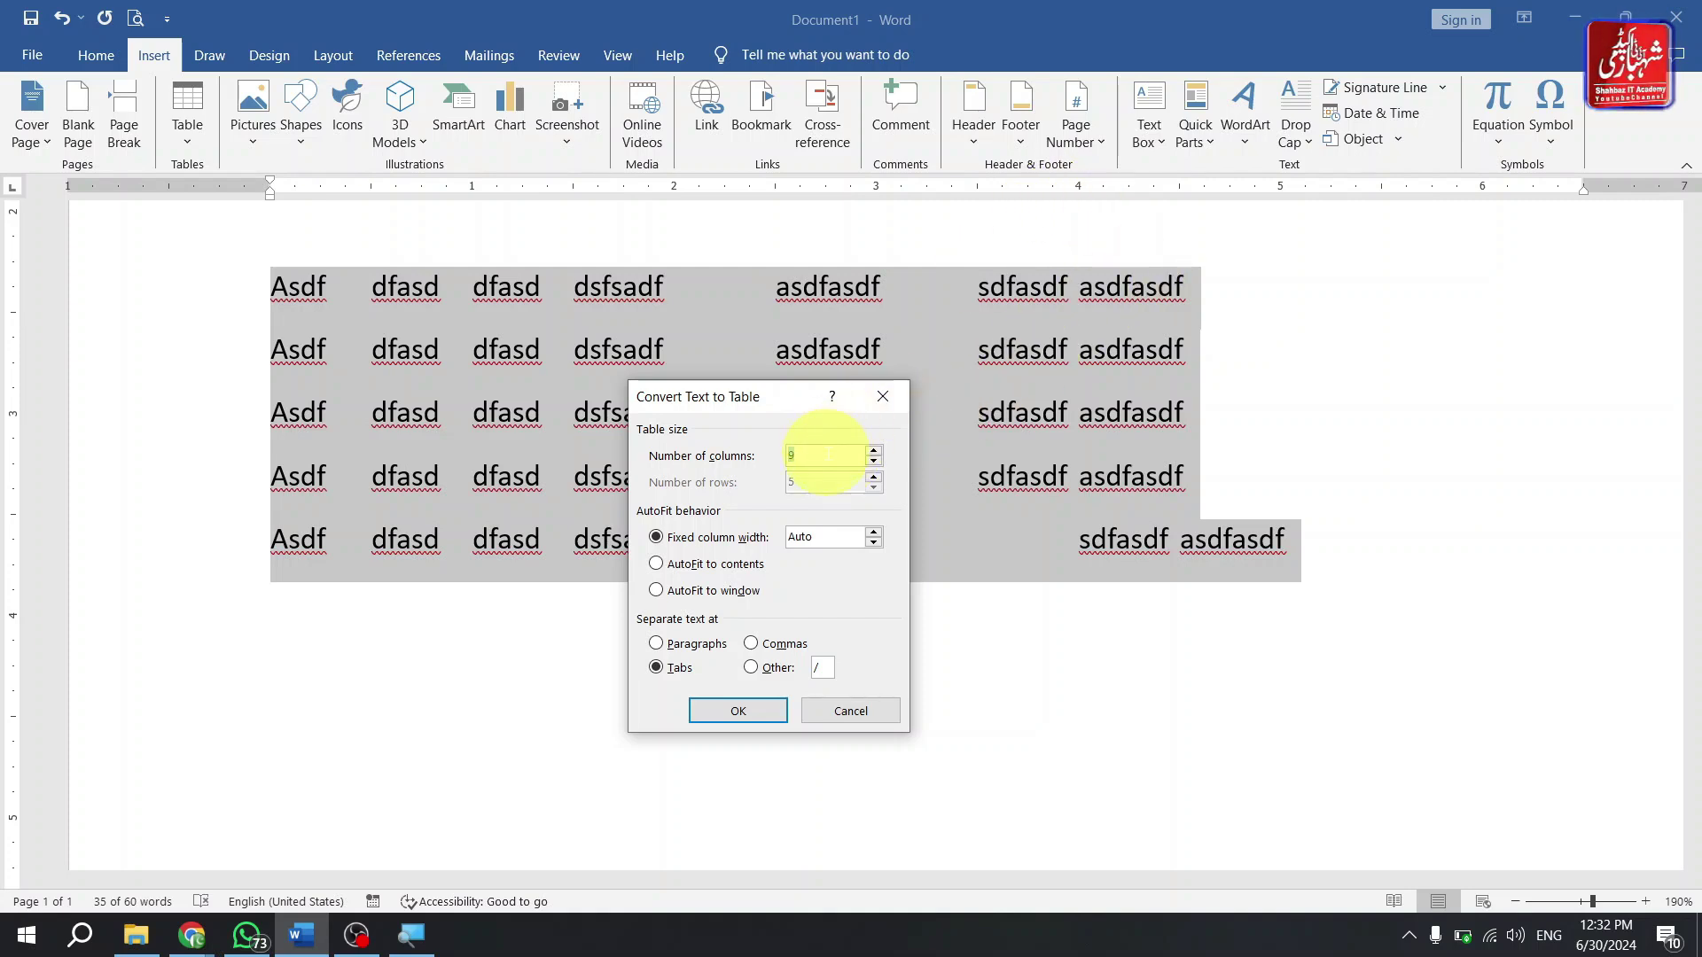
left_click_drag(767, 408, 915, 710)
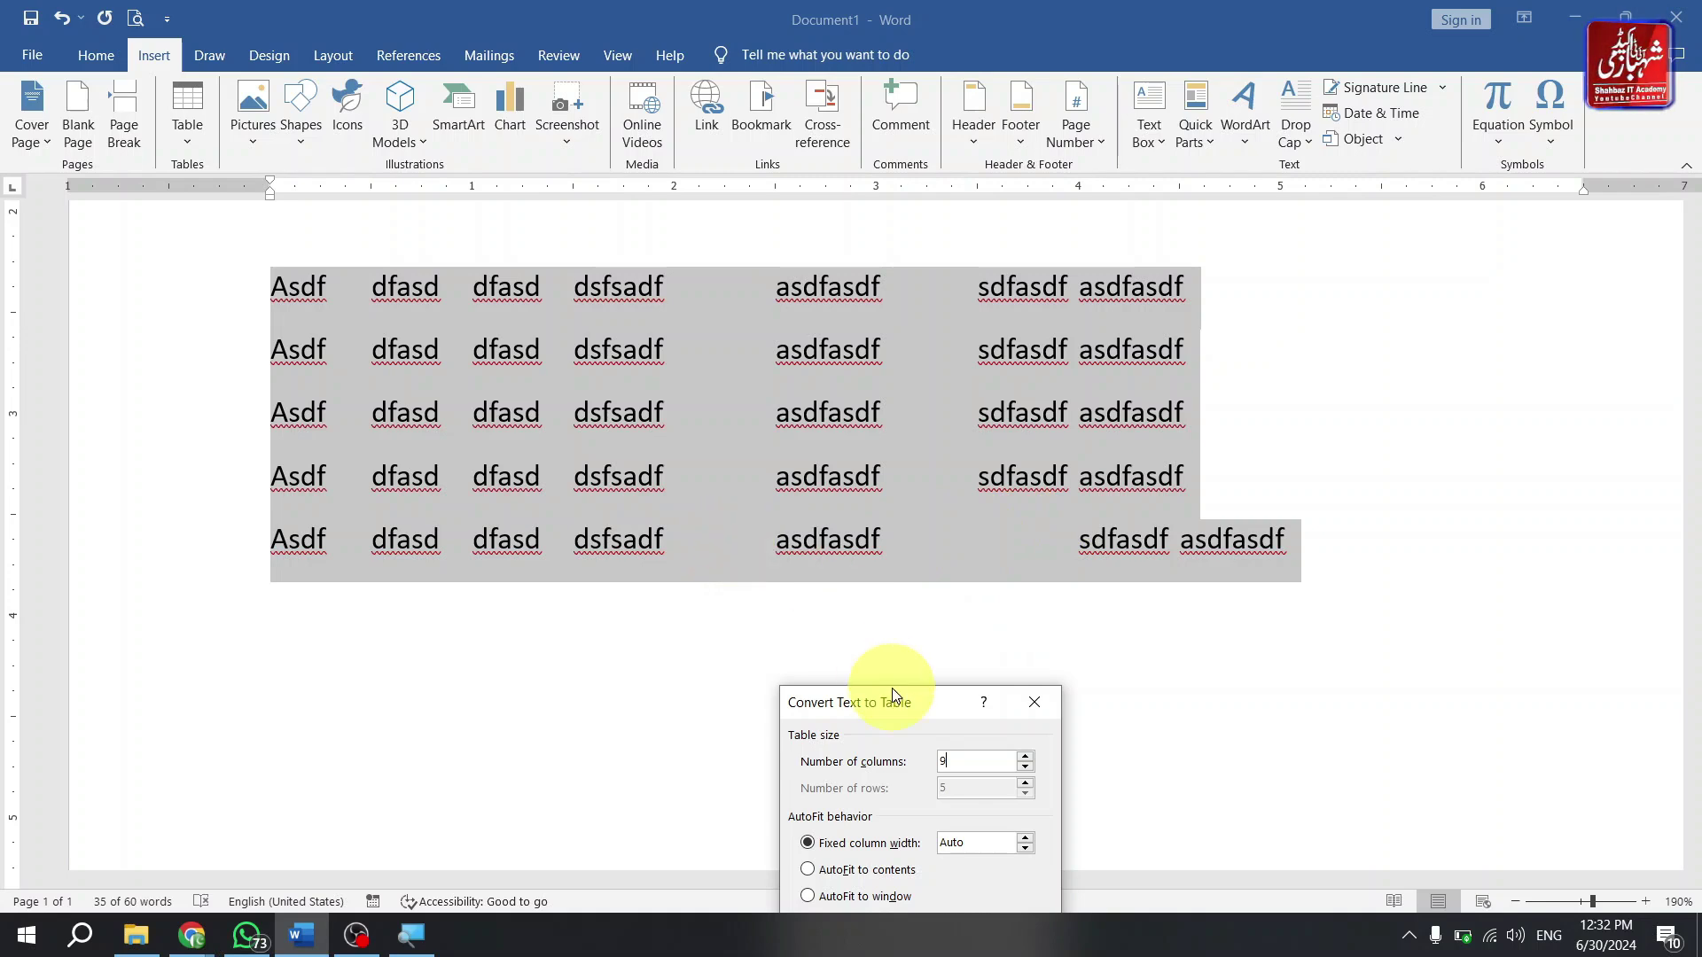
left_click_drag(894, 706, 936, 500)
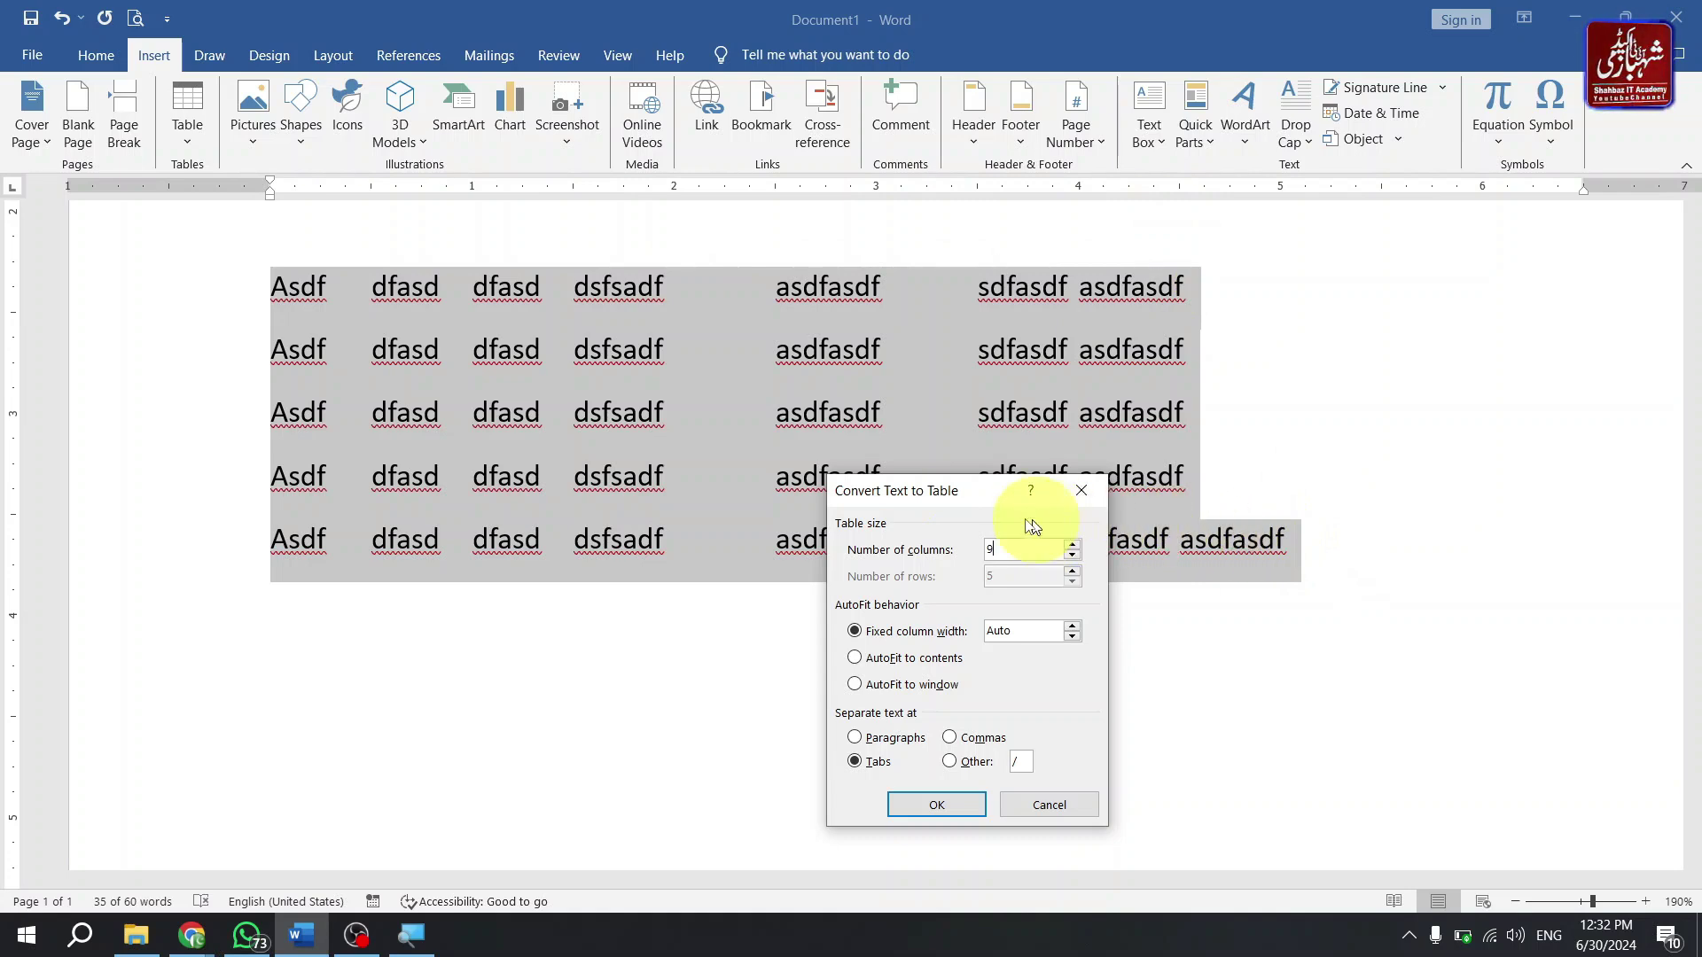
left_click_drag(972, 493, 1033, 391)
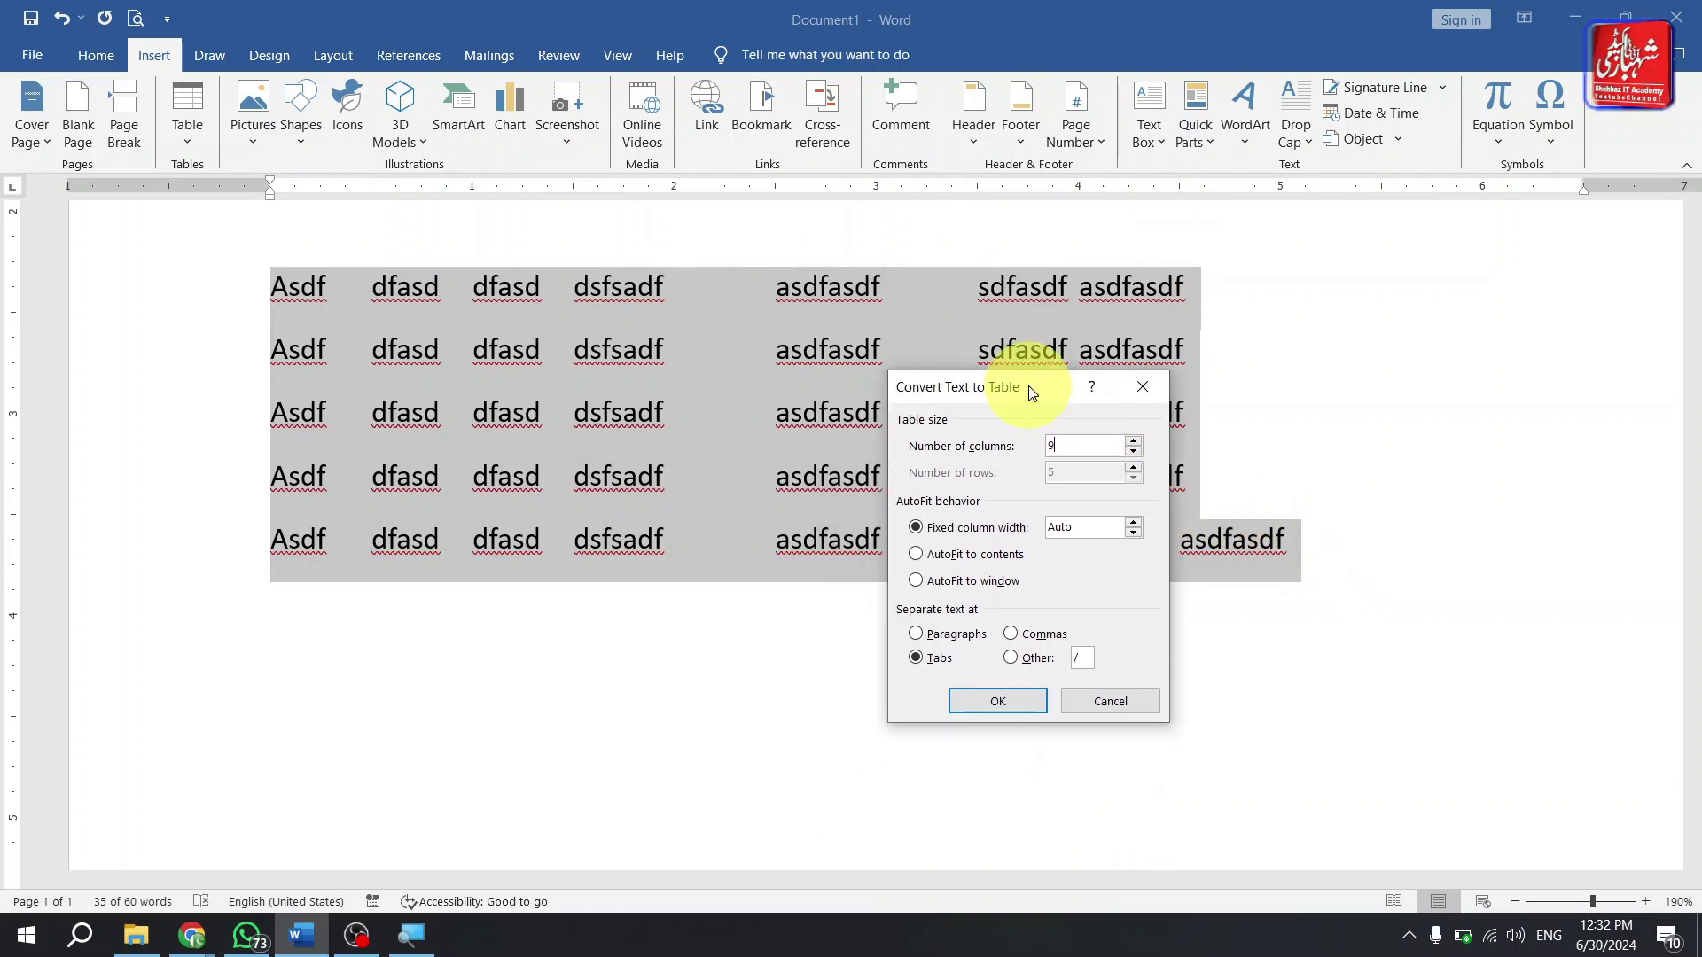
left_click(1001, 700)
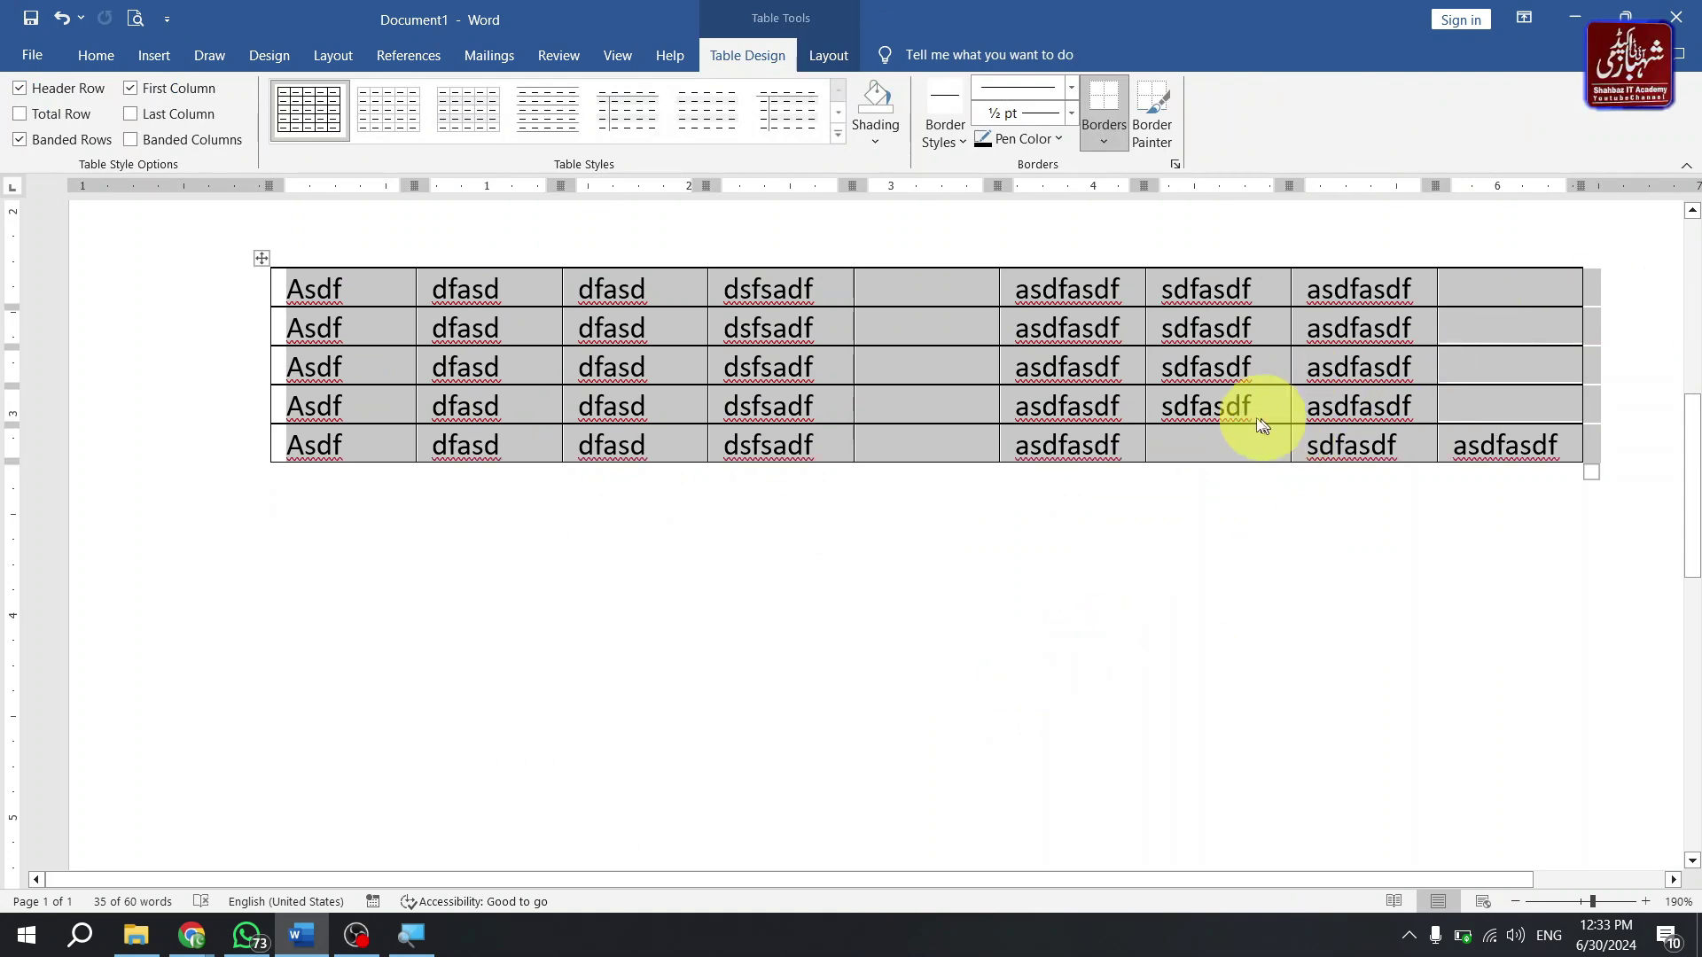
- Move sdfasdf and asdfasdf in the table's last row one cell to the left so they line up with the rows above
left_click(1239, 432)
left_click_drag(1350, 443, 1470, 448)
key("ctrl+c")
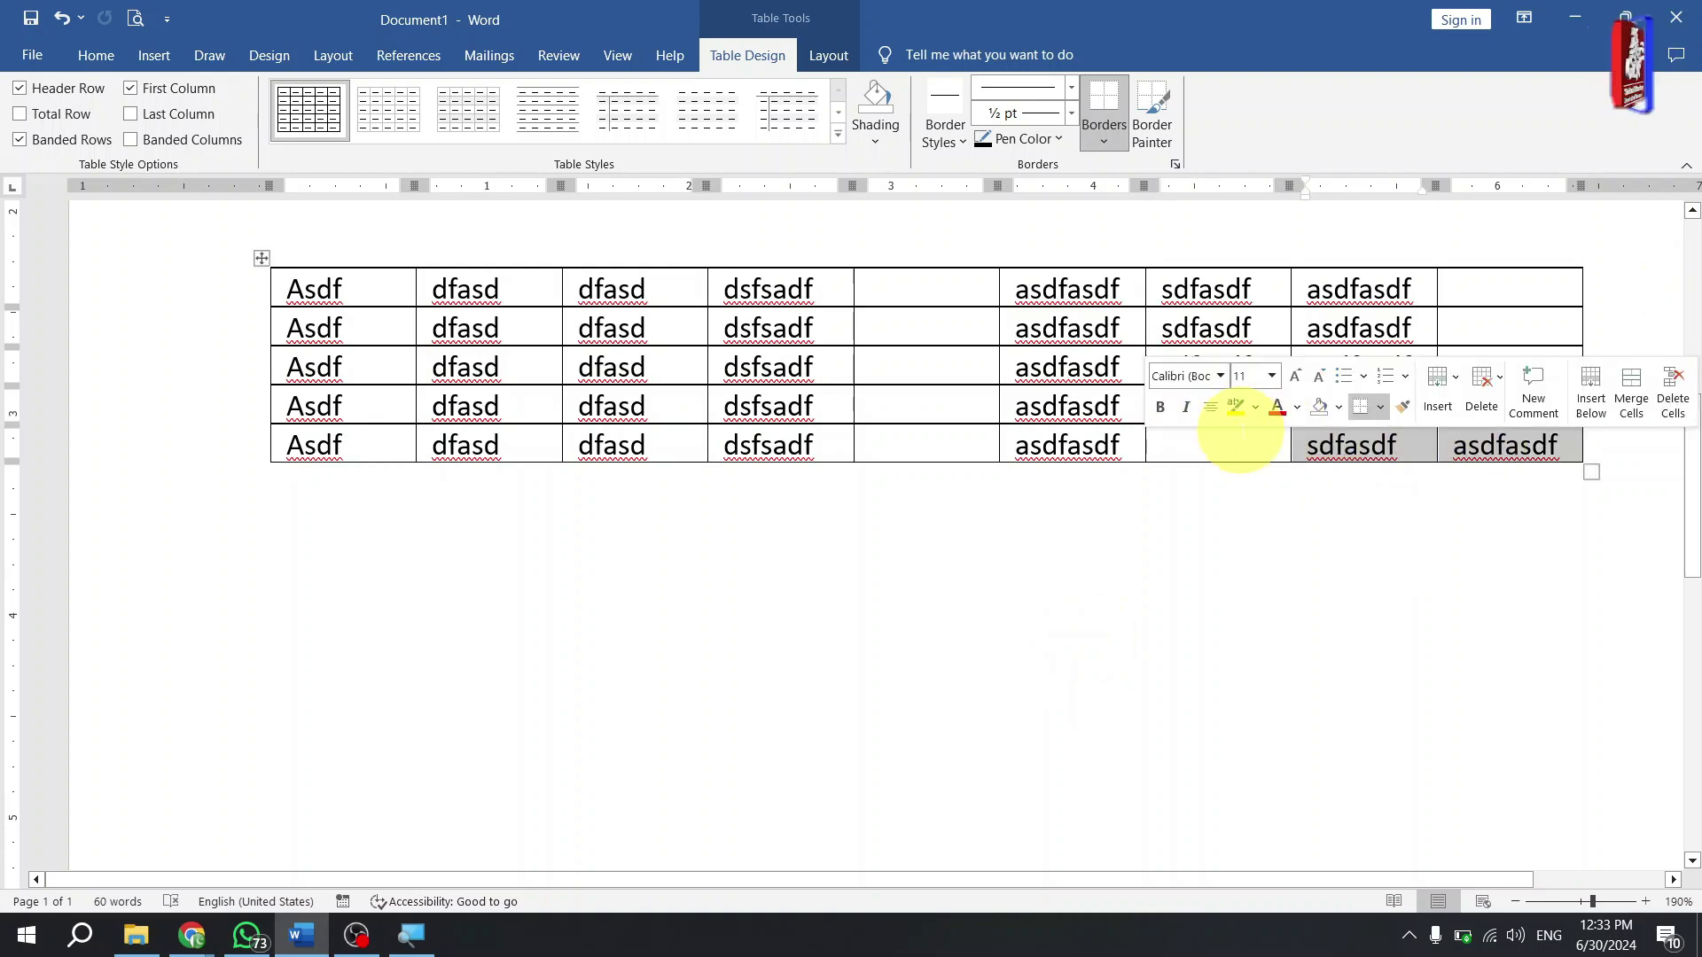
key("BackSpace")
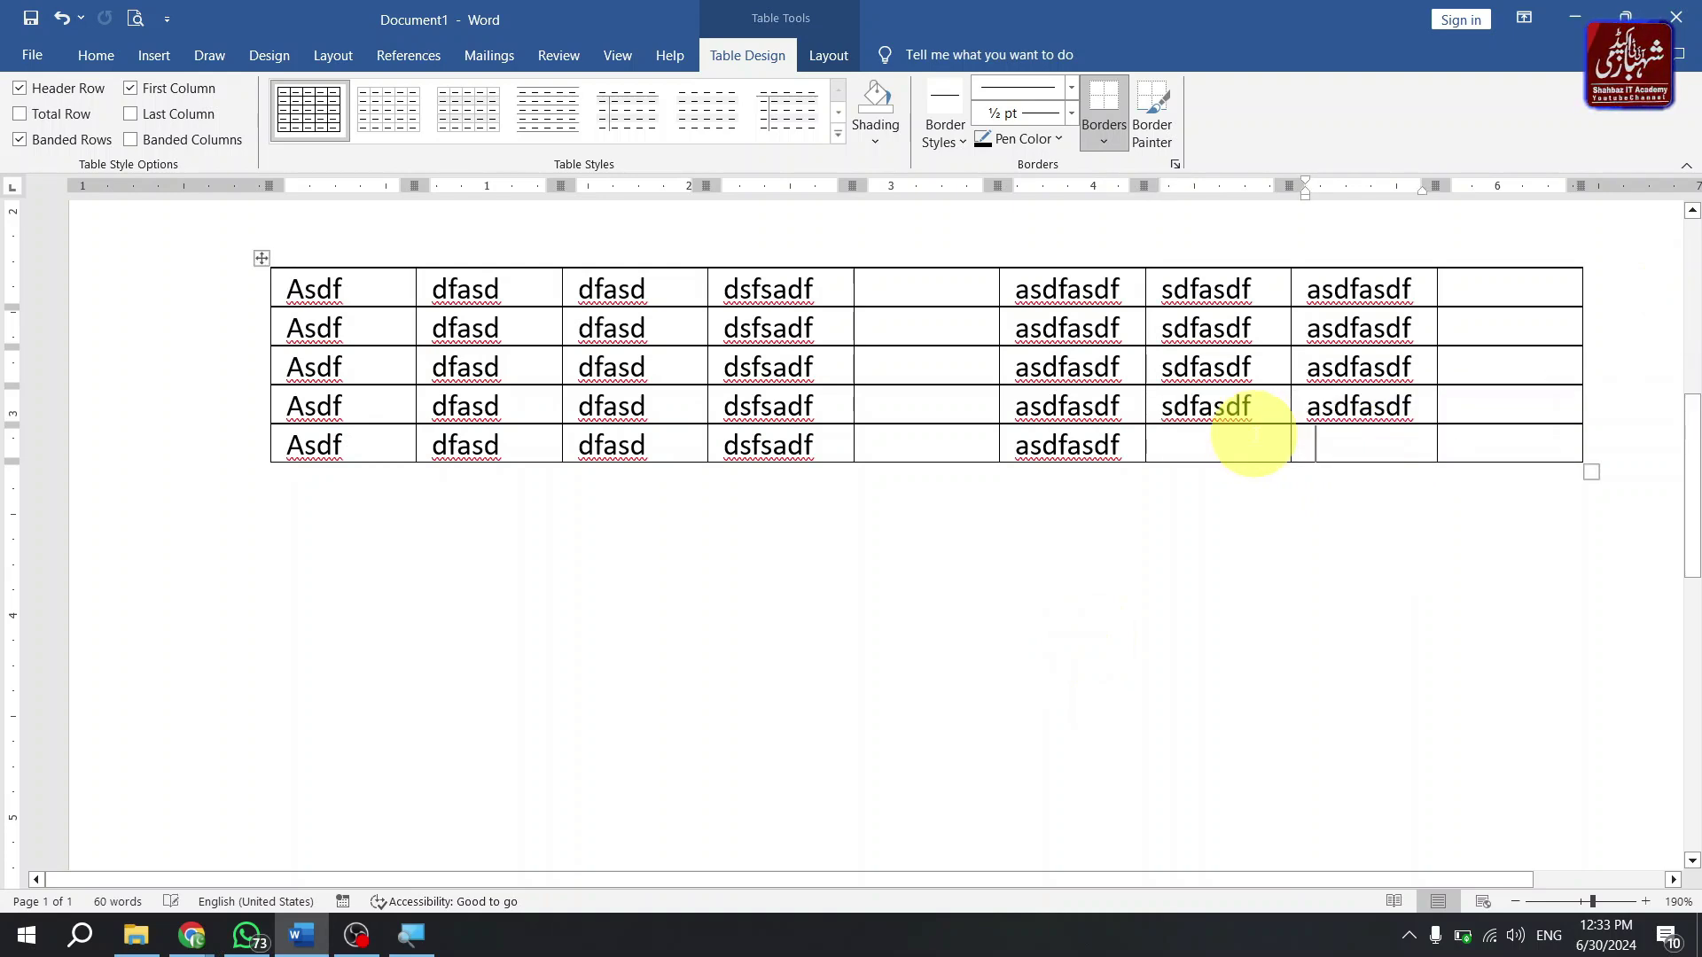
left_click(1252, 435)
key("ctrl+v")
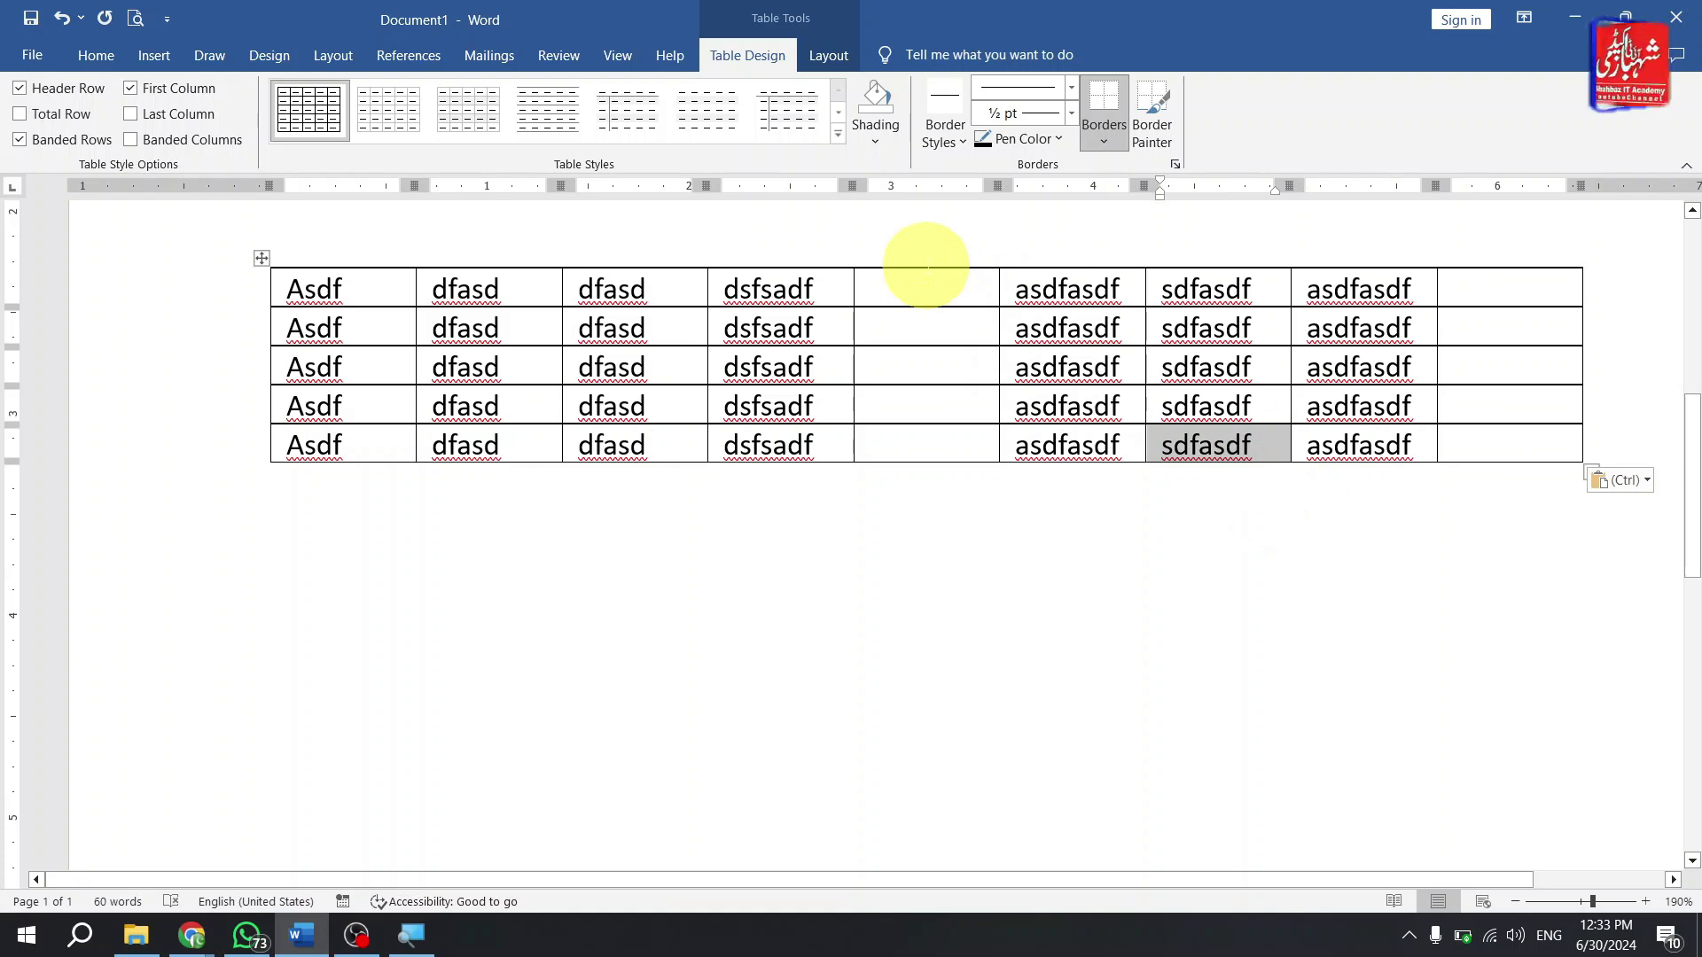
- Delete the empty column between dsfsadf and asdfasdf
left_click(927, 264)
right_click(927, 268)
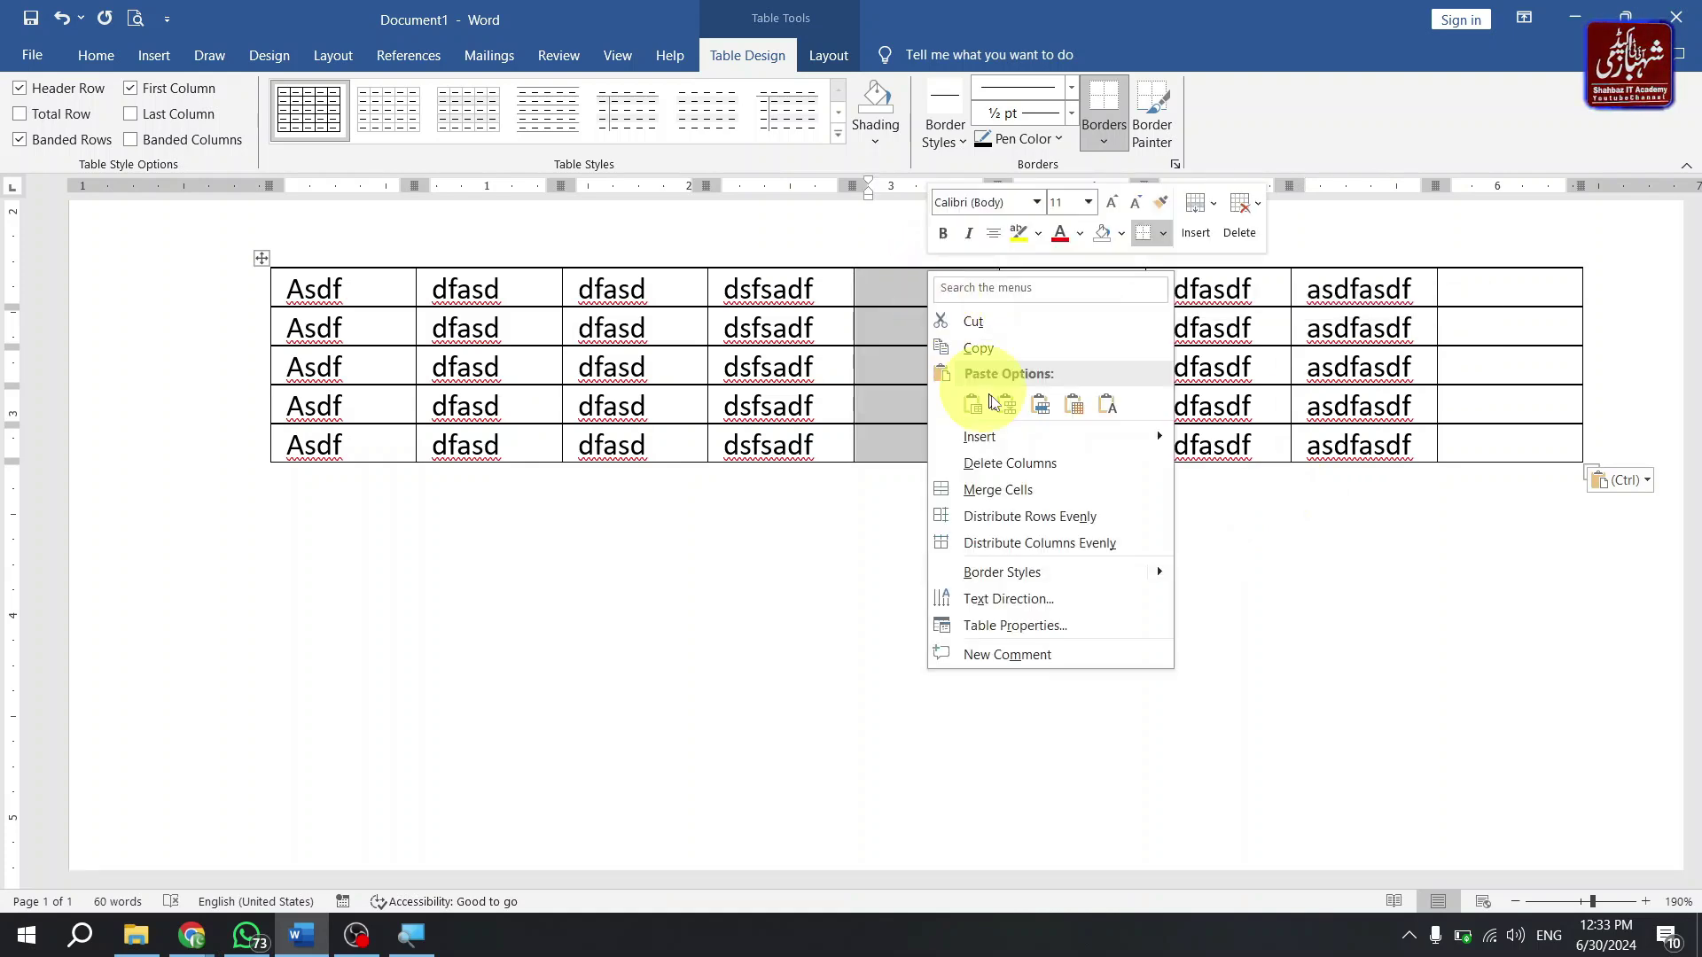
left_click(1099, 459)
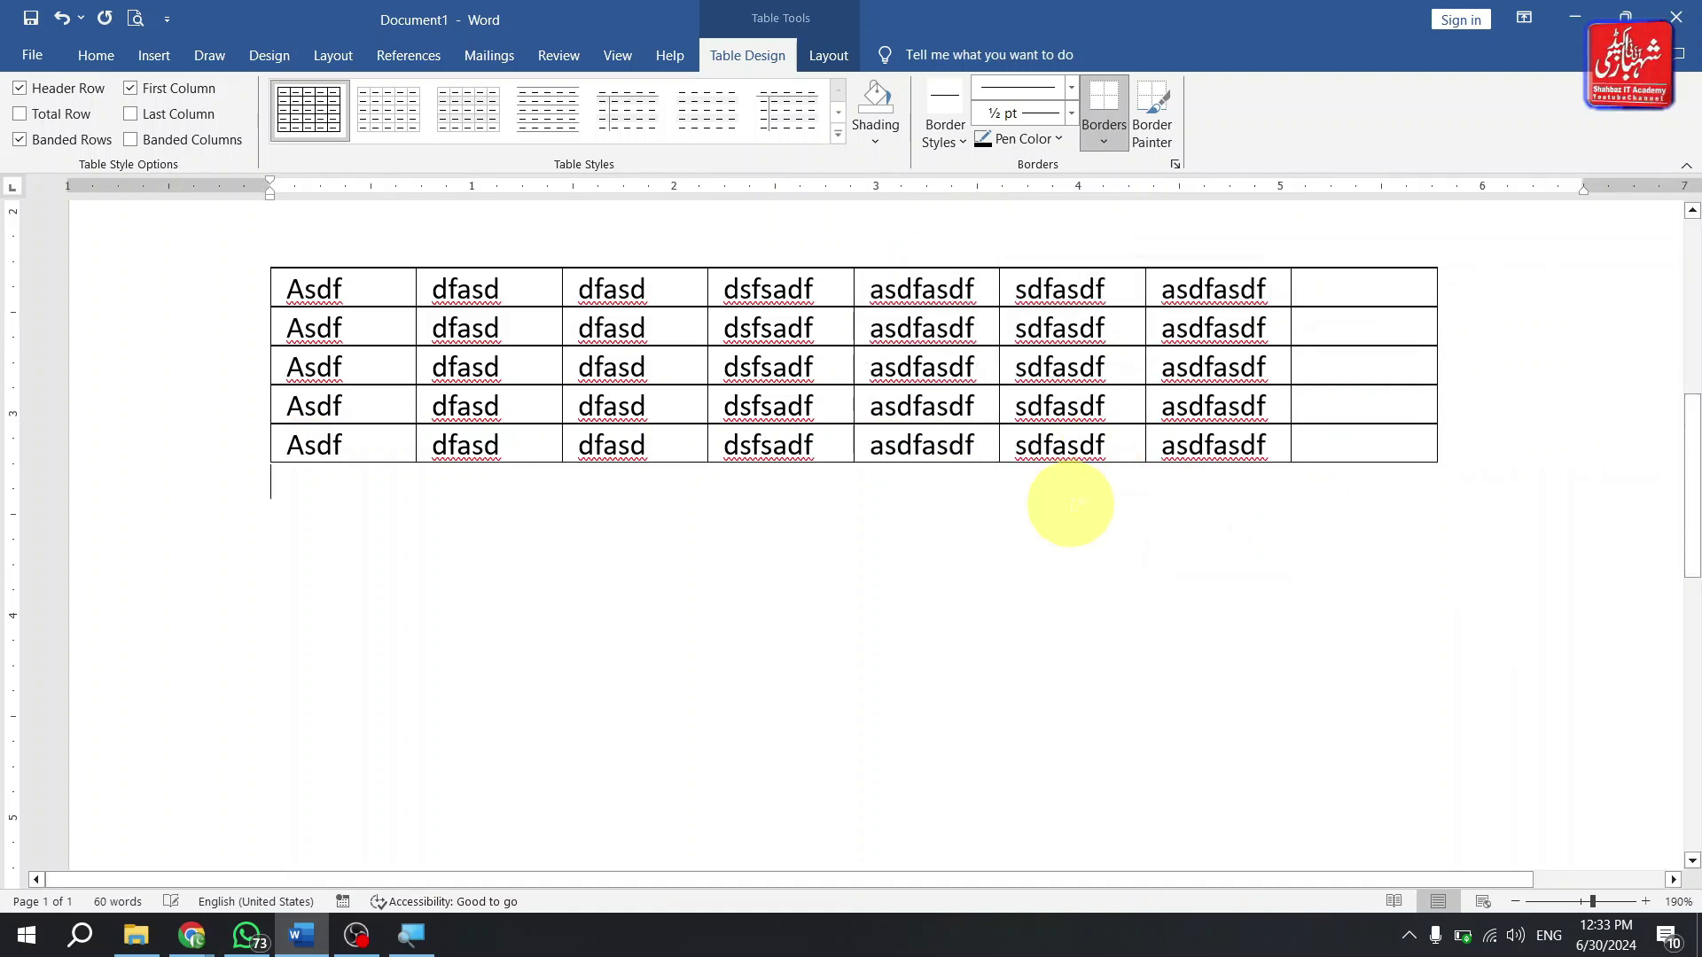
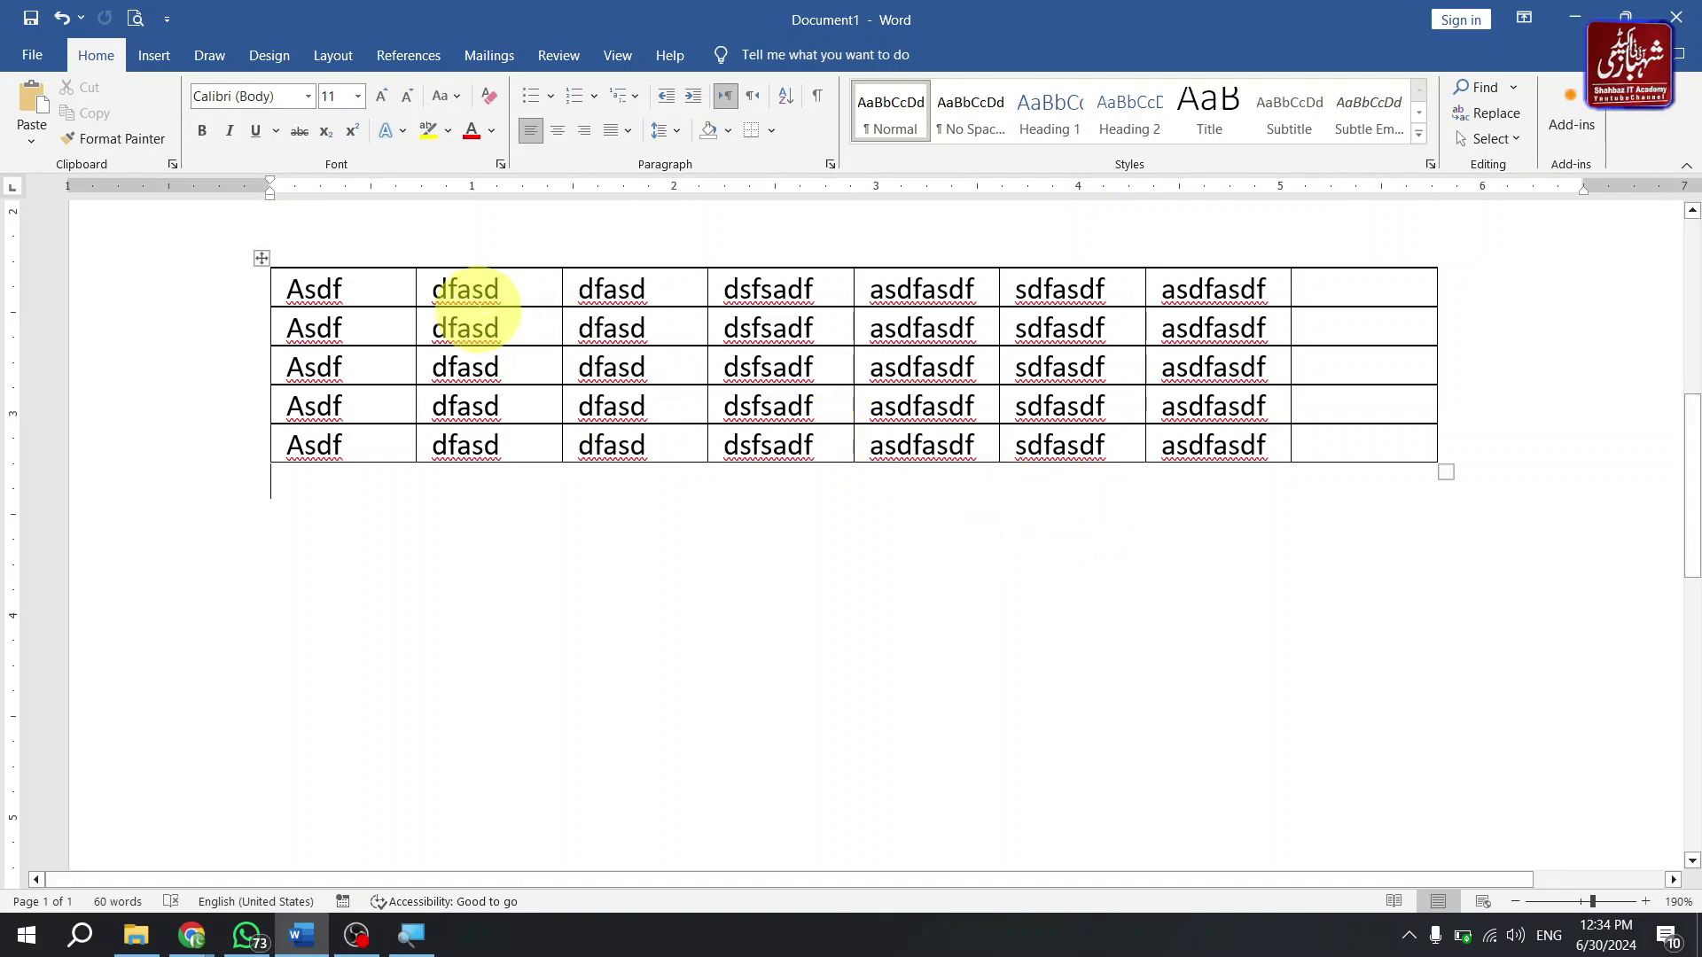
left_click(497, 285)
left_click(645, 282)
left_click(787, 285)
left_click(949, 288)
left_click(1105, 283)
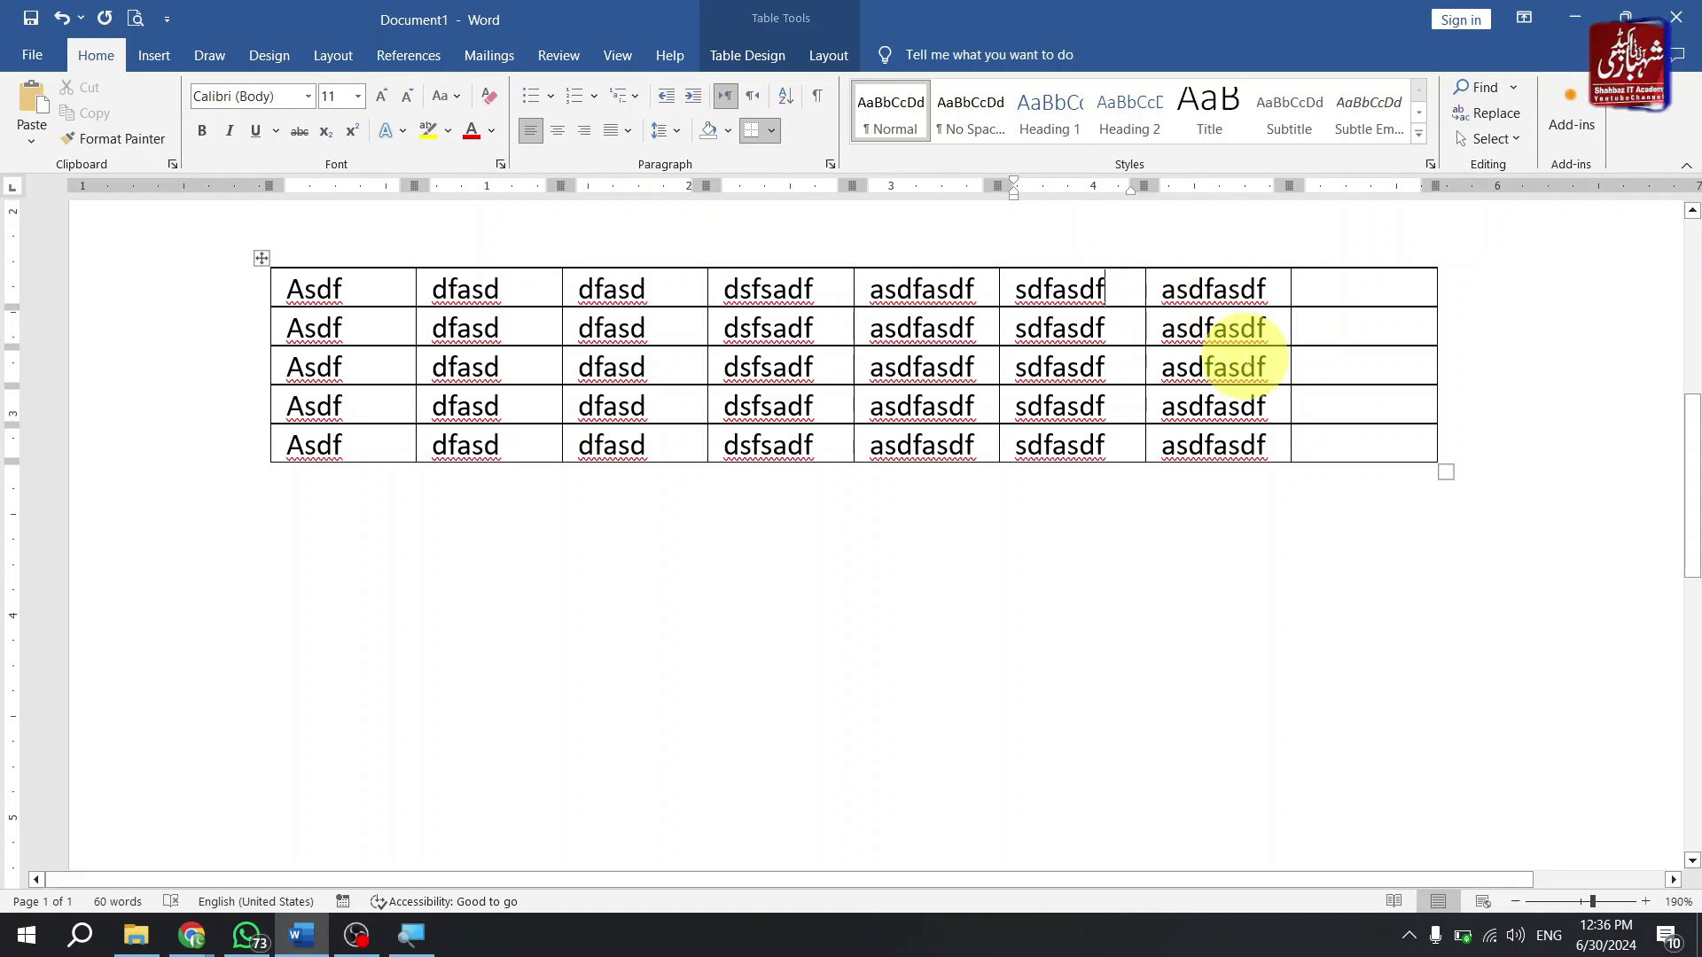
- Undo the column deletion, the cell move and the table conversion to get back the five tab-separated lines
key("ctrl+z")
key("ctrl+z")
key("ctrl+z")
key("ctrl+z")
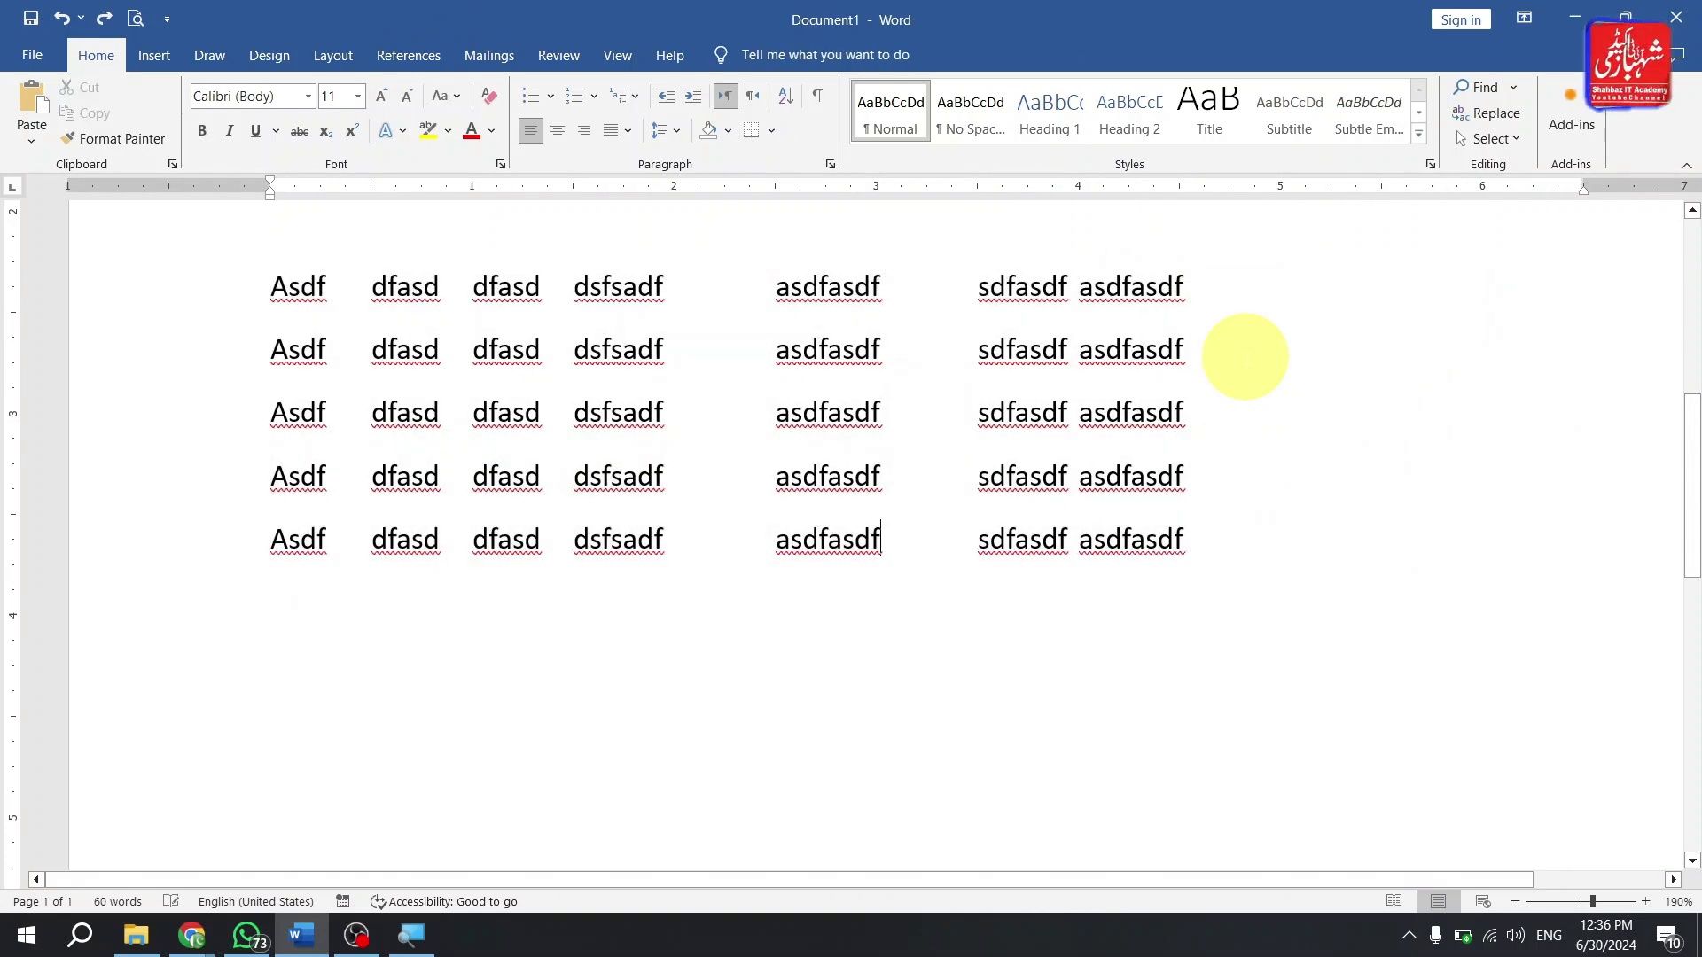
key("ctrl+z")
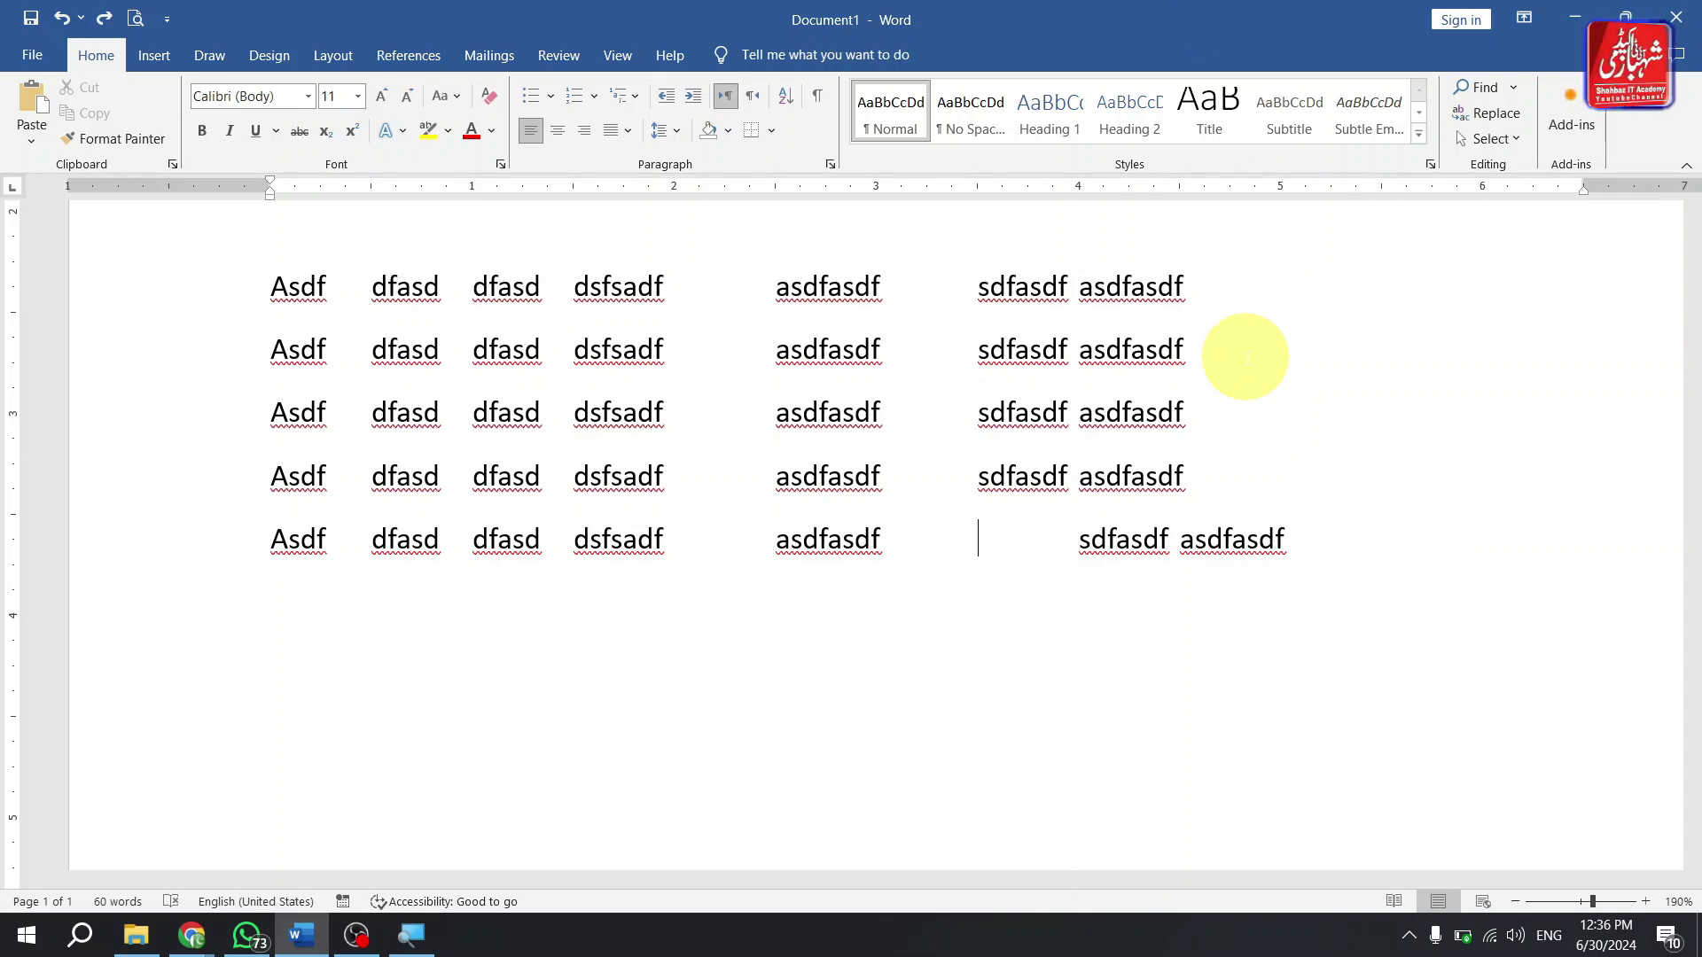
- Replace the tab after Asdf in the first line with a comma and a space
key("Up")
key("Up")
key("Up")
key("Up")
key("Down")
key("Right")
key("Right")
key("Right")
key("Right")
key("Right")
key("Left")
key("Delete")
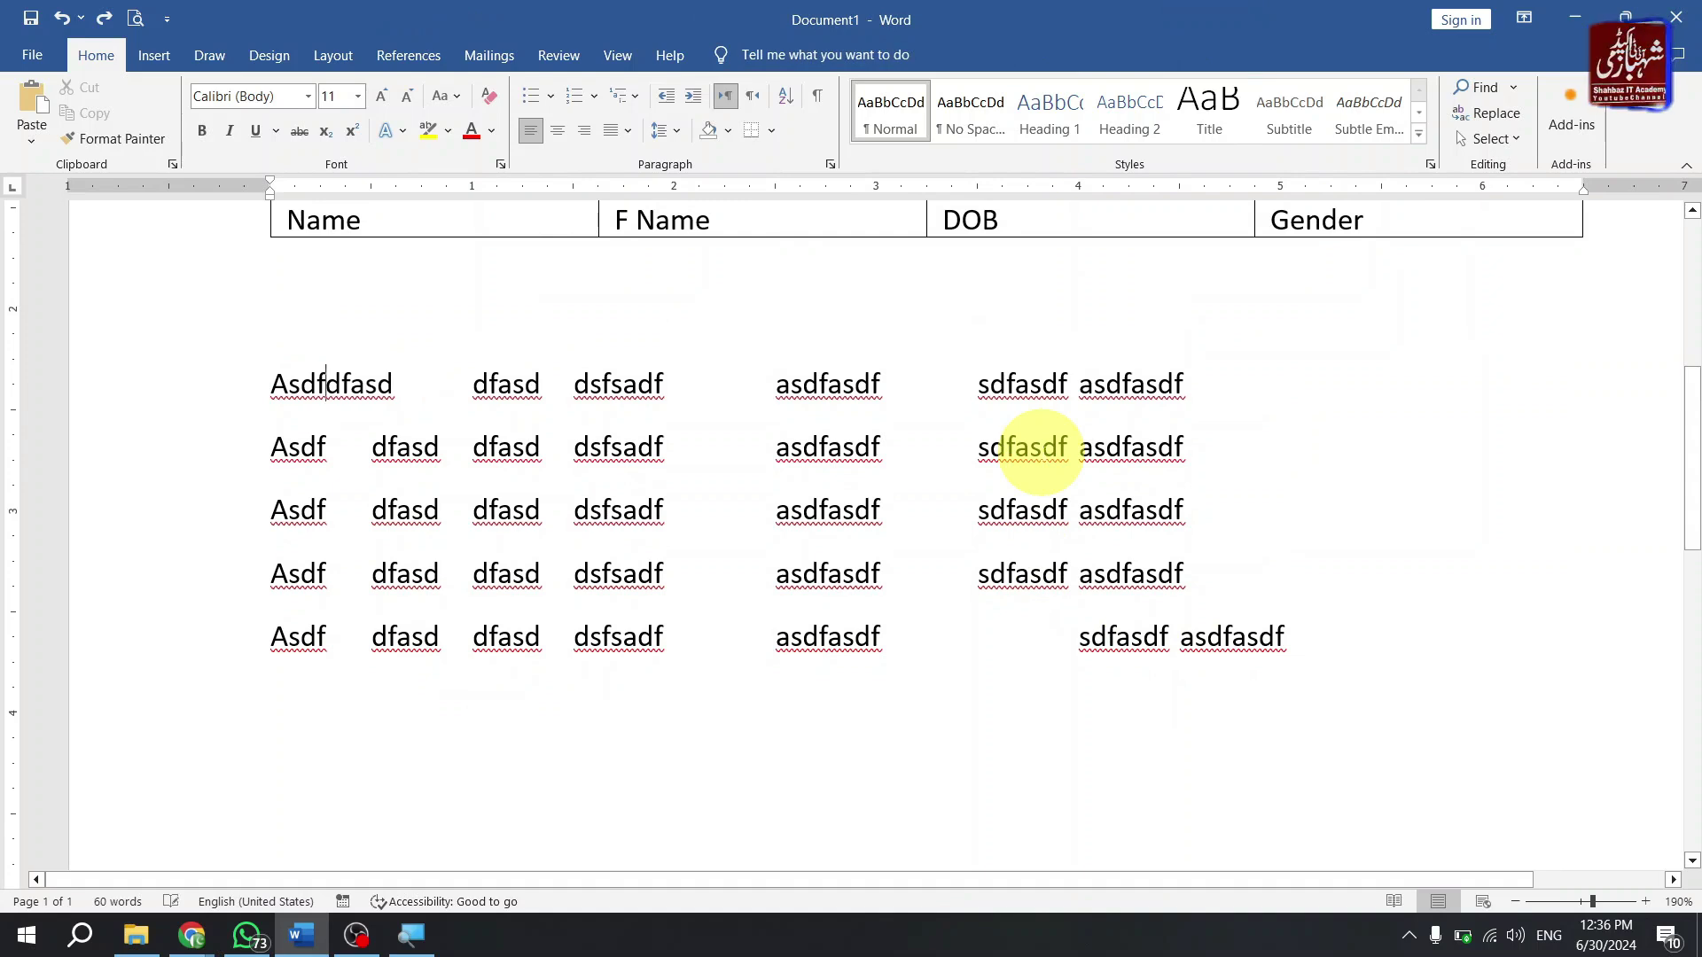
type(",")
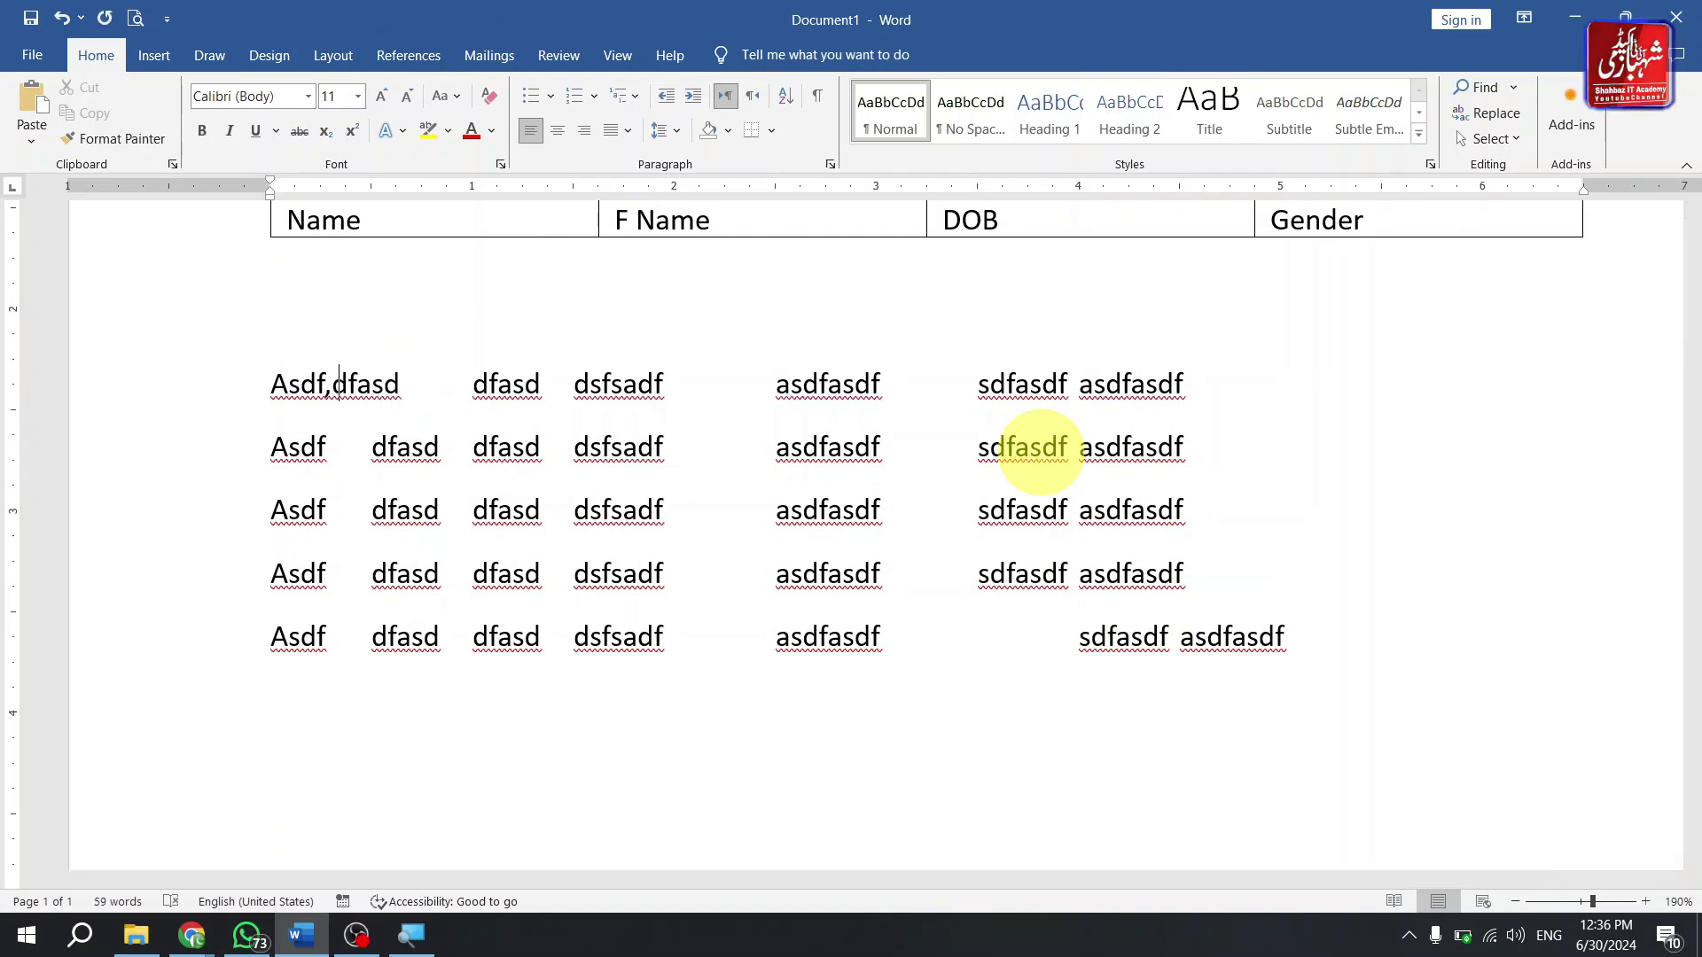
key("Right")
key("Right")
key("Right")
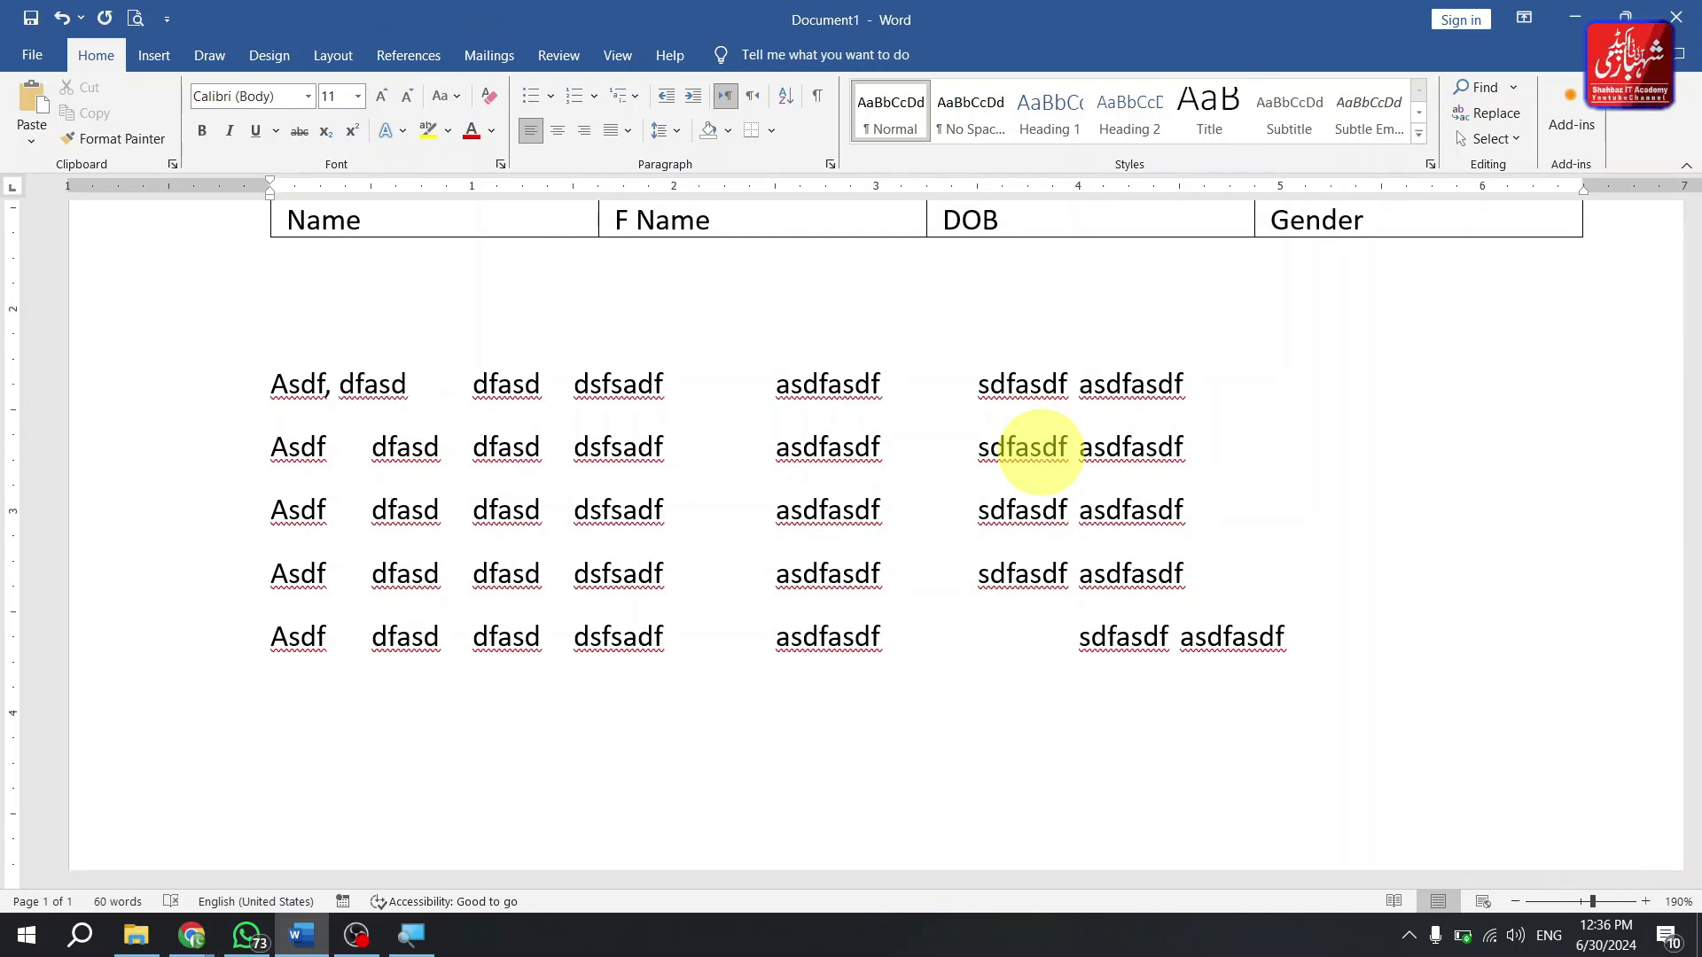
- Put a comma and a space in place of the tab after the first dfasd in the first line
key("shift+Right")
key("Right")
type(",")
key("shift+Right")
key("Right")
- Delete all the text that follows "Asdf, dfasd," through the end of the fifth line
key("ctrl+shift+Down")
key("ctrl+shift+Down")
key("ctrl+shift+Down")
key("ctrl+shift+Down")
key("ctrl+shift+Down")
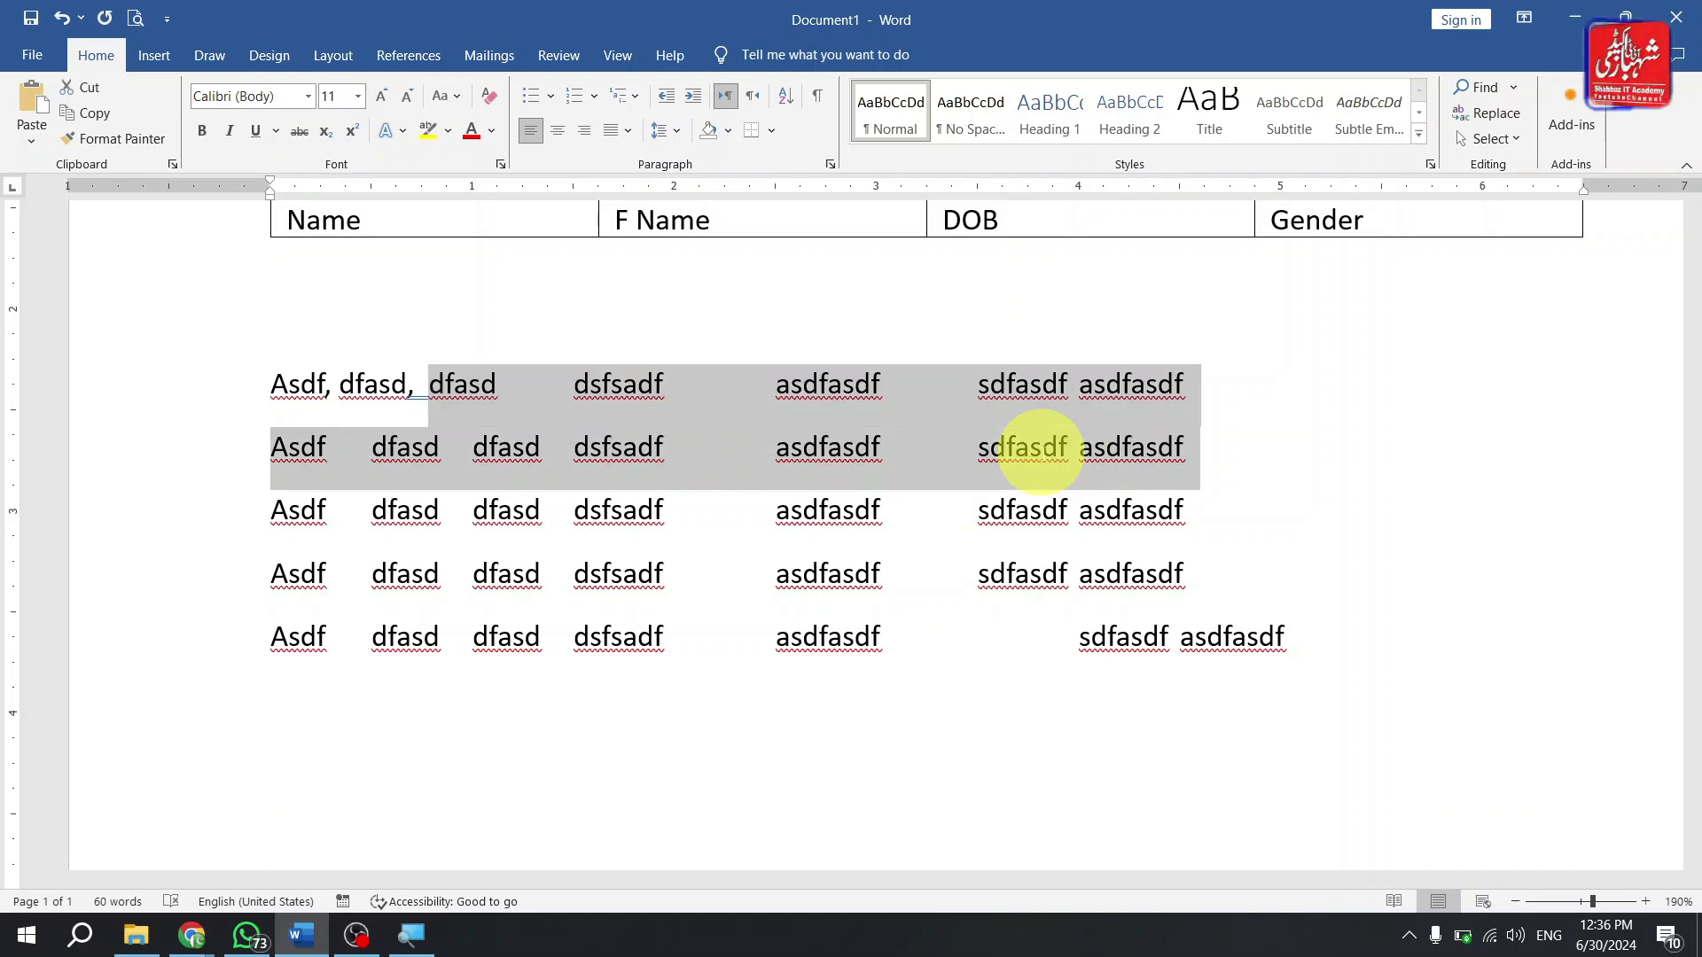
key("Delete")
- Copy "dfasd," and paste it eight times at the end of the remaining line
key("Left")
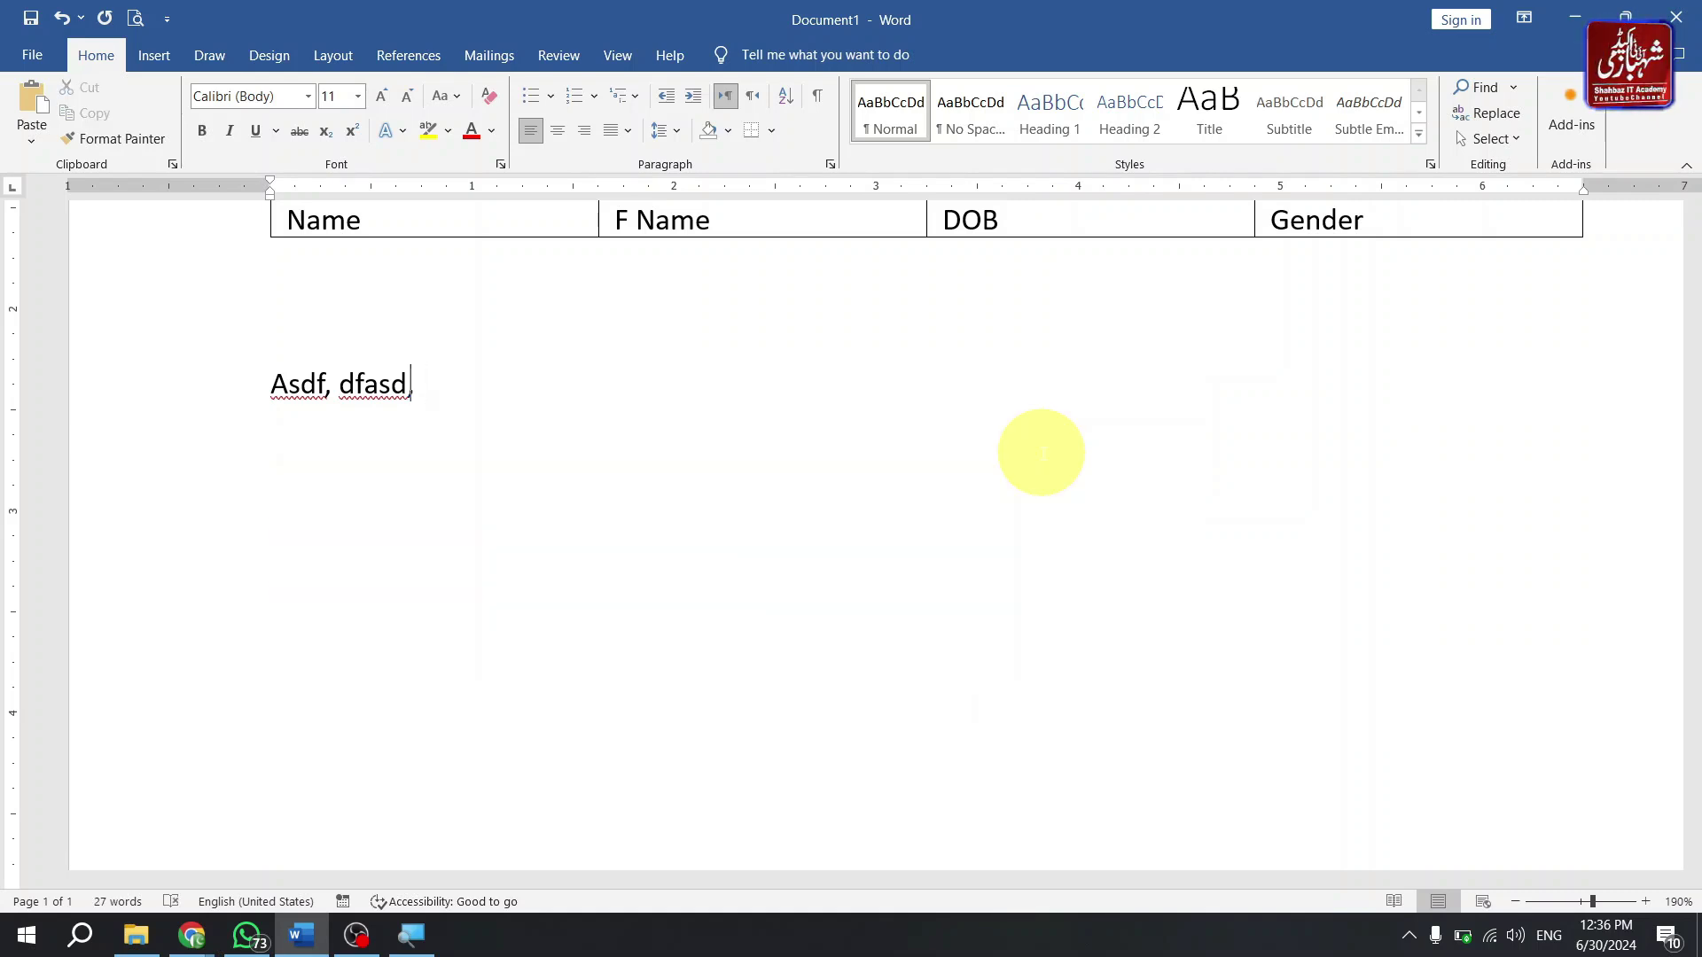
key("shift+Left")
key("ctrl+shift+Left")
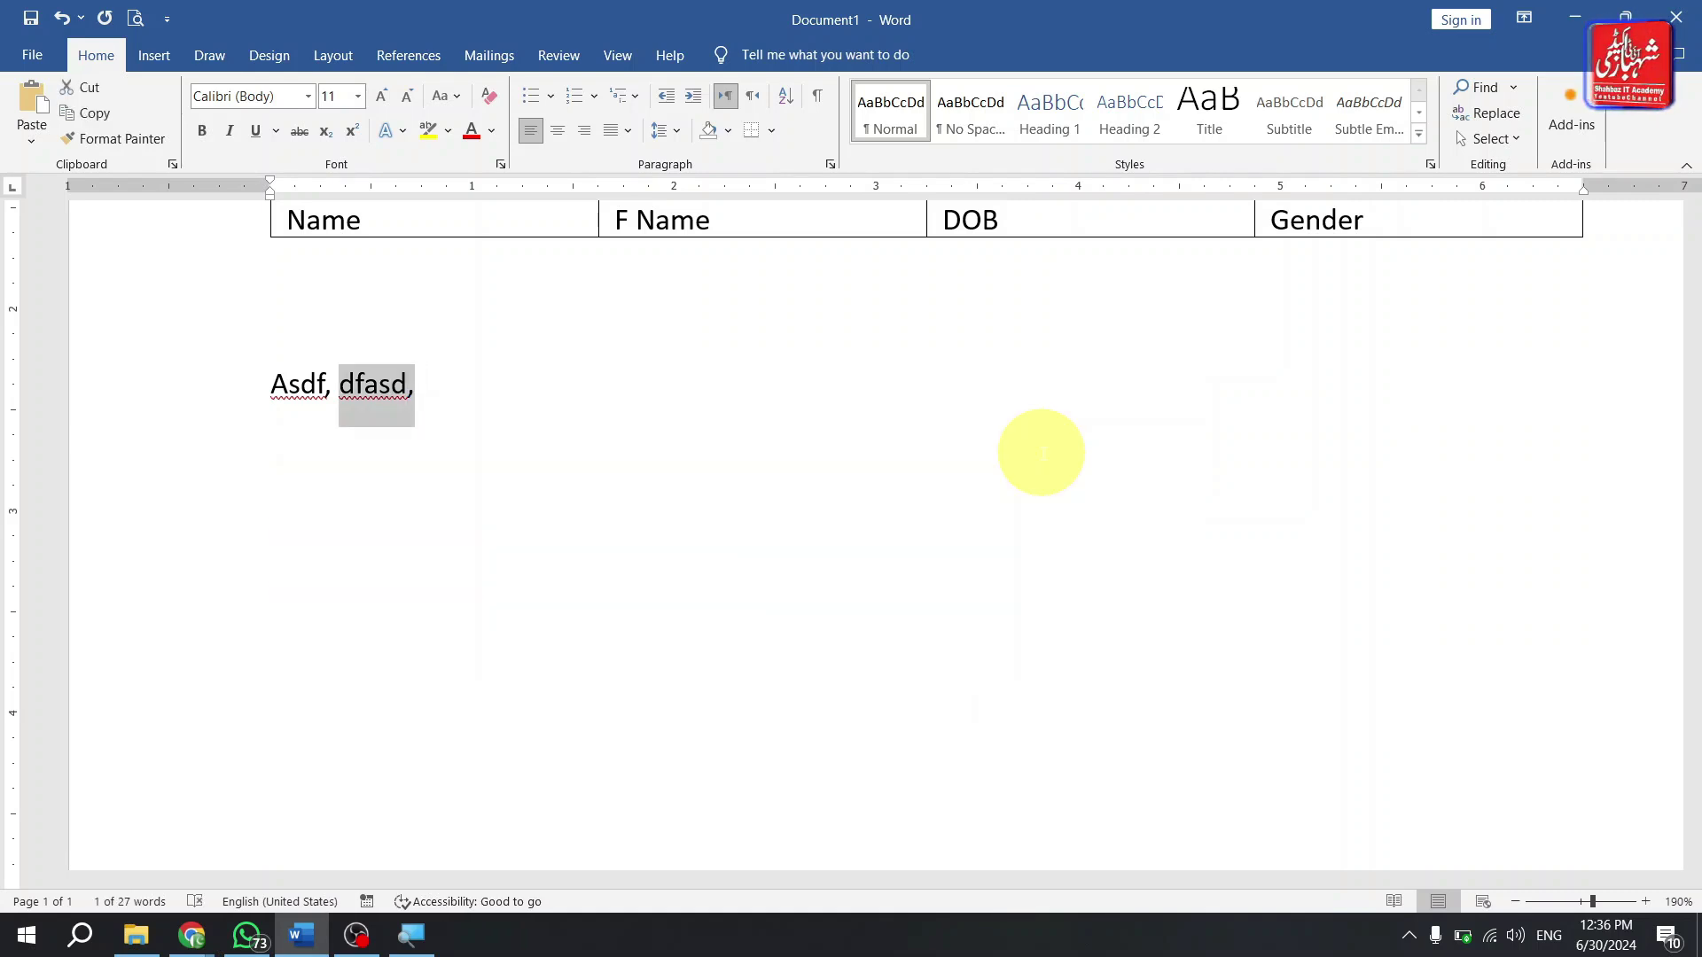
key("ctrl+c")
key("End")
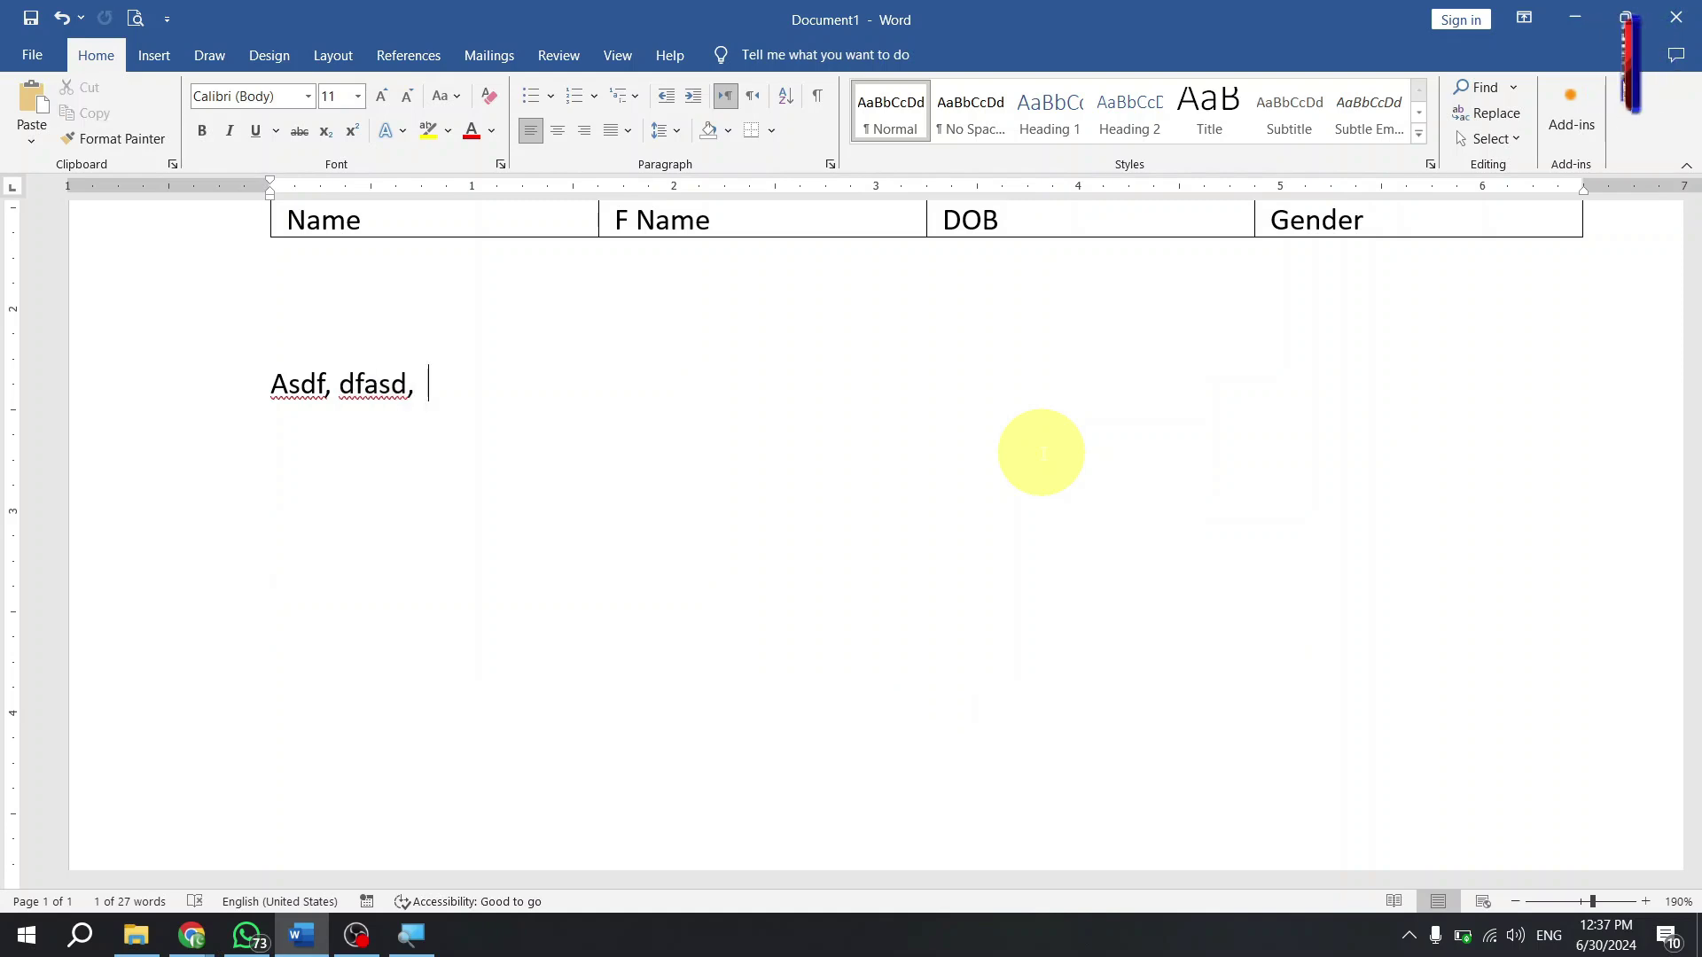
key("ctrl+v")
key("ctrl+v")
key("ctrl+v")
key("ctrl+v")
key("ctrl+v")
key("ctrl+v")
key("ctrl+v")
key("ctrl+v")
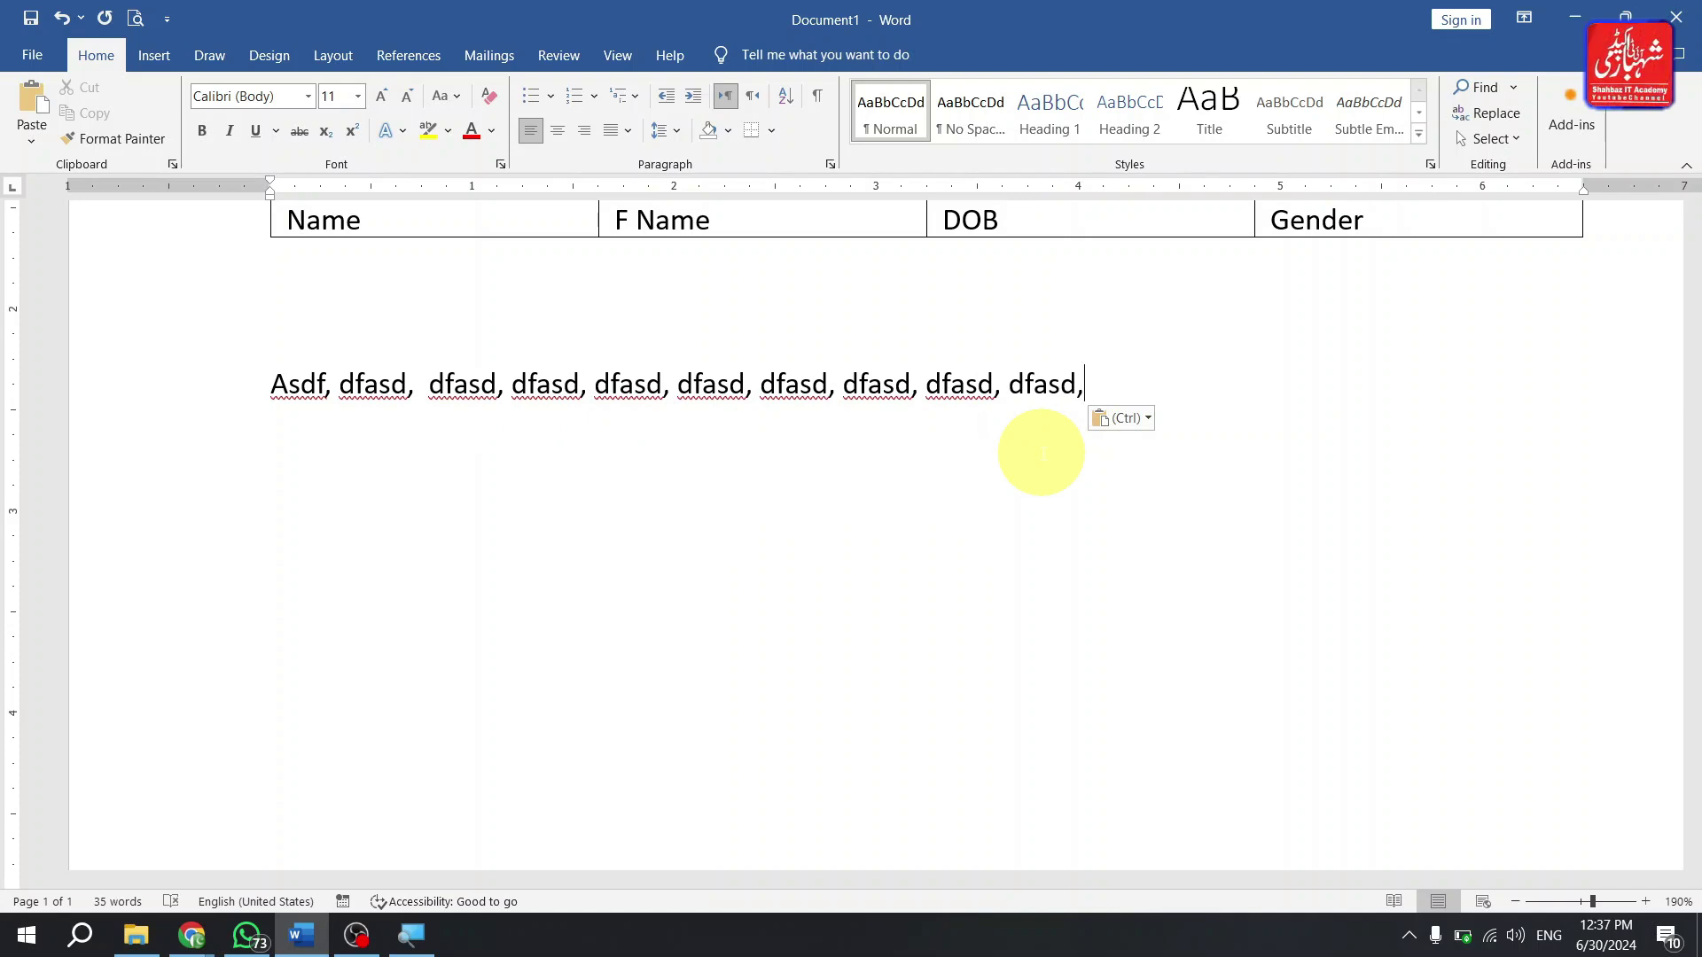
- Remove the pasted dfasd copies and undo the text deletion to bring back the five lines
key("BackSpace")
key("BackSpace")
key("BackSpace")
key("BackSpace")
key("BackSpace")
key("BackSpace")
key("BackSpace")
key("BackSpace")
key("BackSpace")
key("BackSpace")
key("BackSpace")
key("BackSpace")
key("BackSpace")
key("BackSpace")
key("BackSpace")
key("BackSpace")
key("BackSpace")
key("BackSpace")
key("BackSpace")
key("BackSpace")
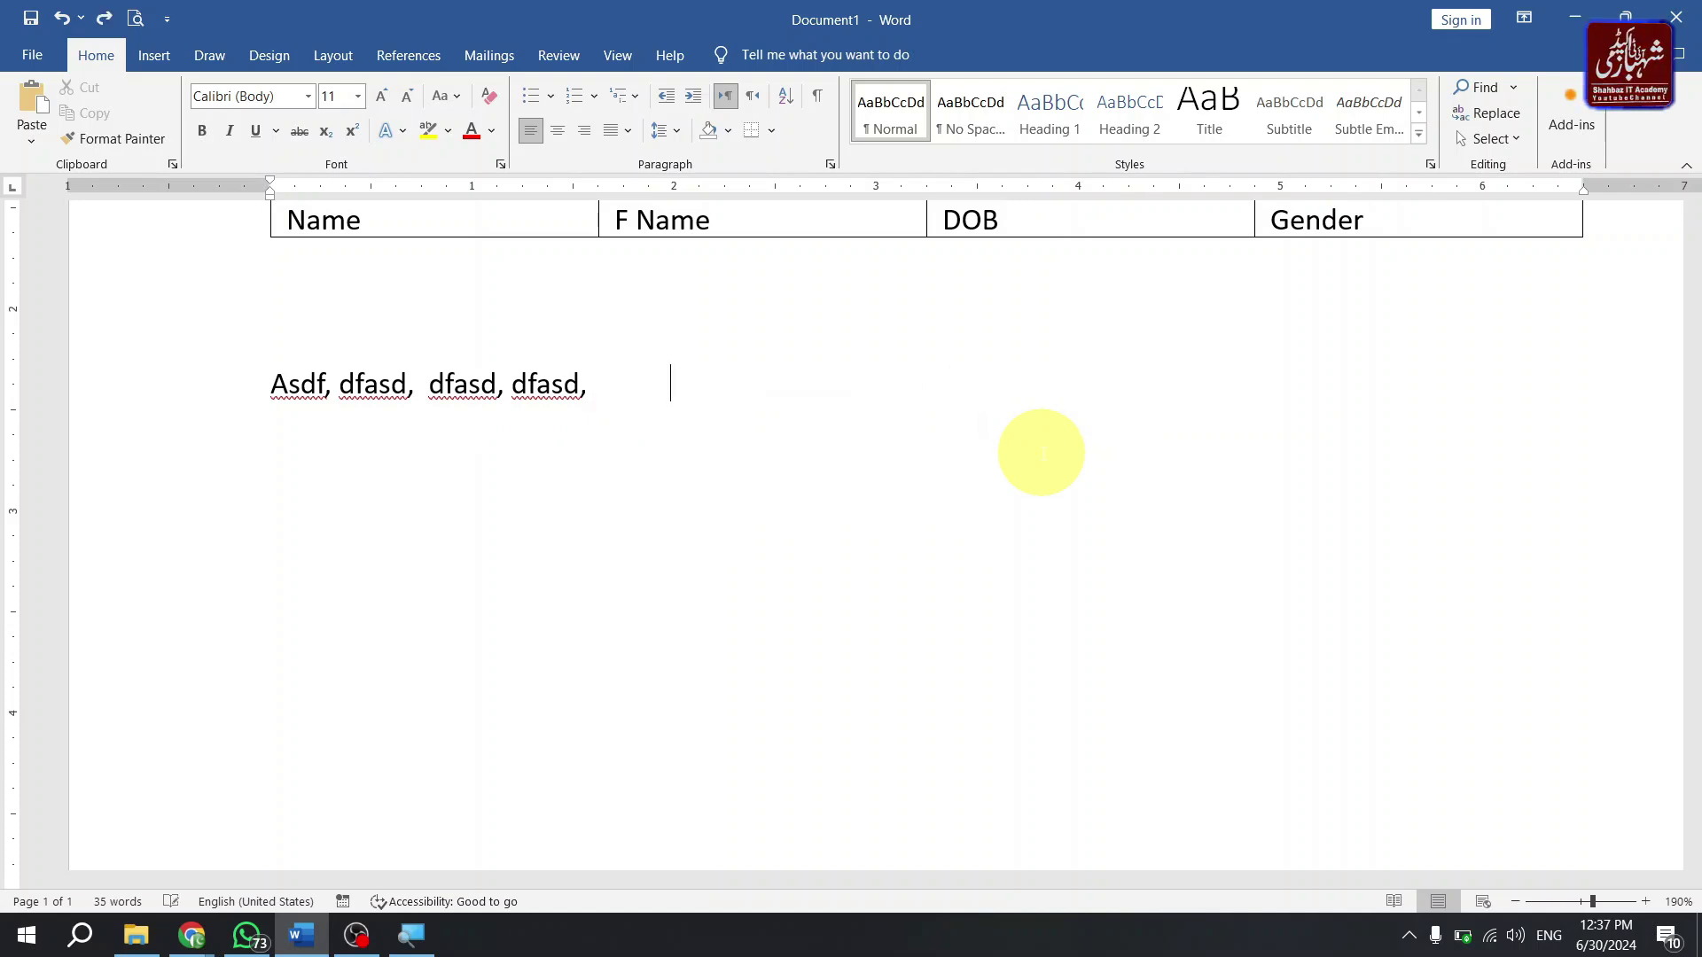
key("ctrl+z")
key("ctrl+z")
key("ctrl+z")
key("ctrl+z")
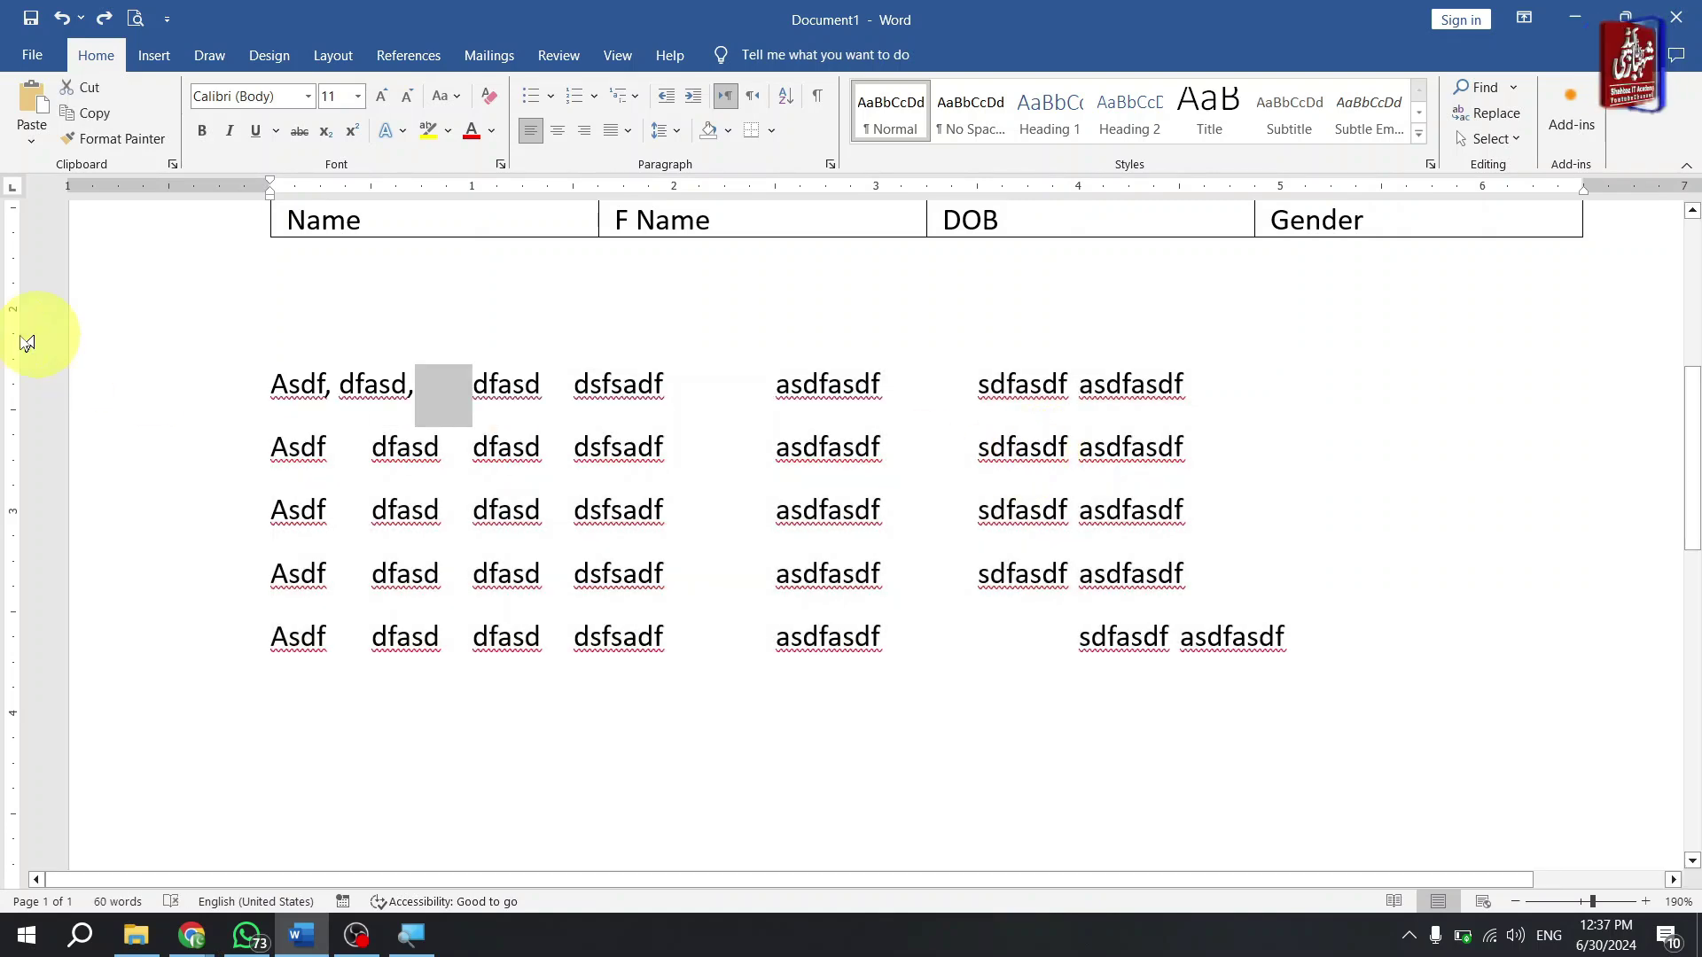
- Copy the first dfasd together with its comma from the first line
left_click_drag(168, 399, 168, 636)
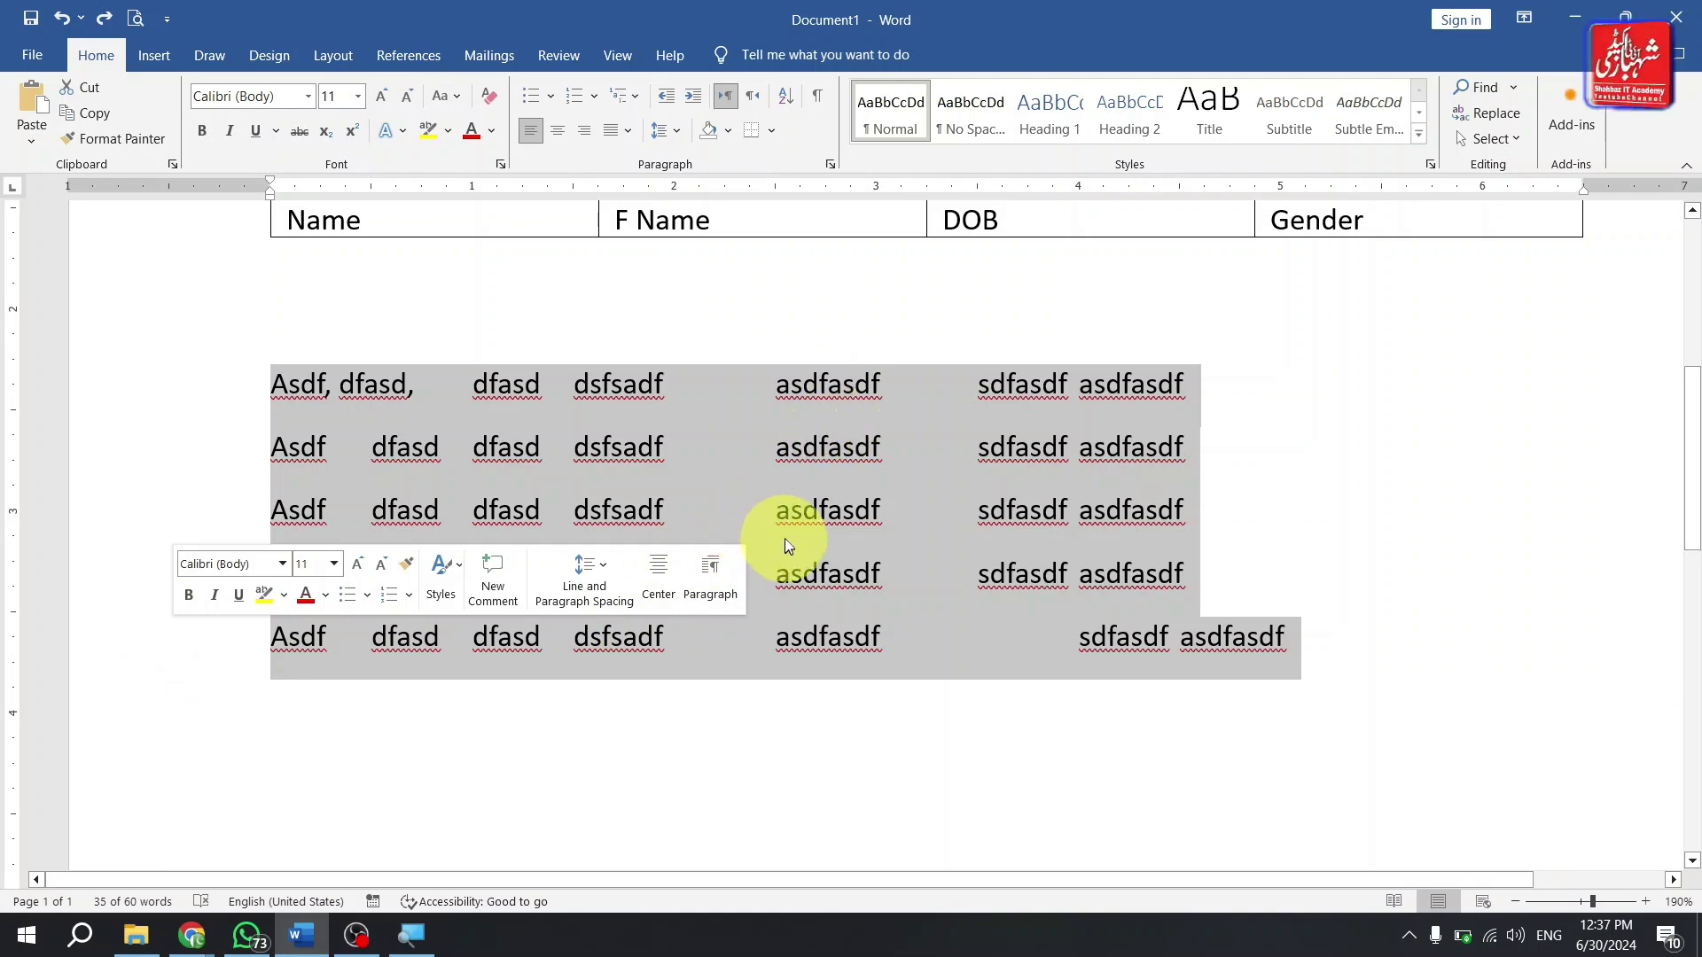
key("Left")
key("Right")
key("Right")
key("Right")
key("Right")
key("Right")
key("Right")
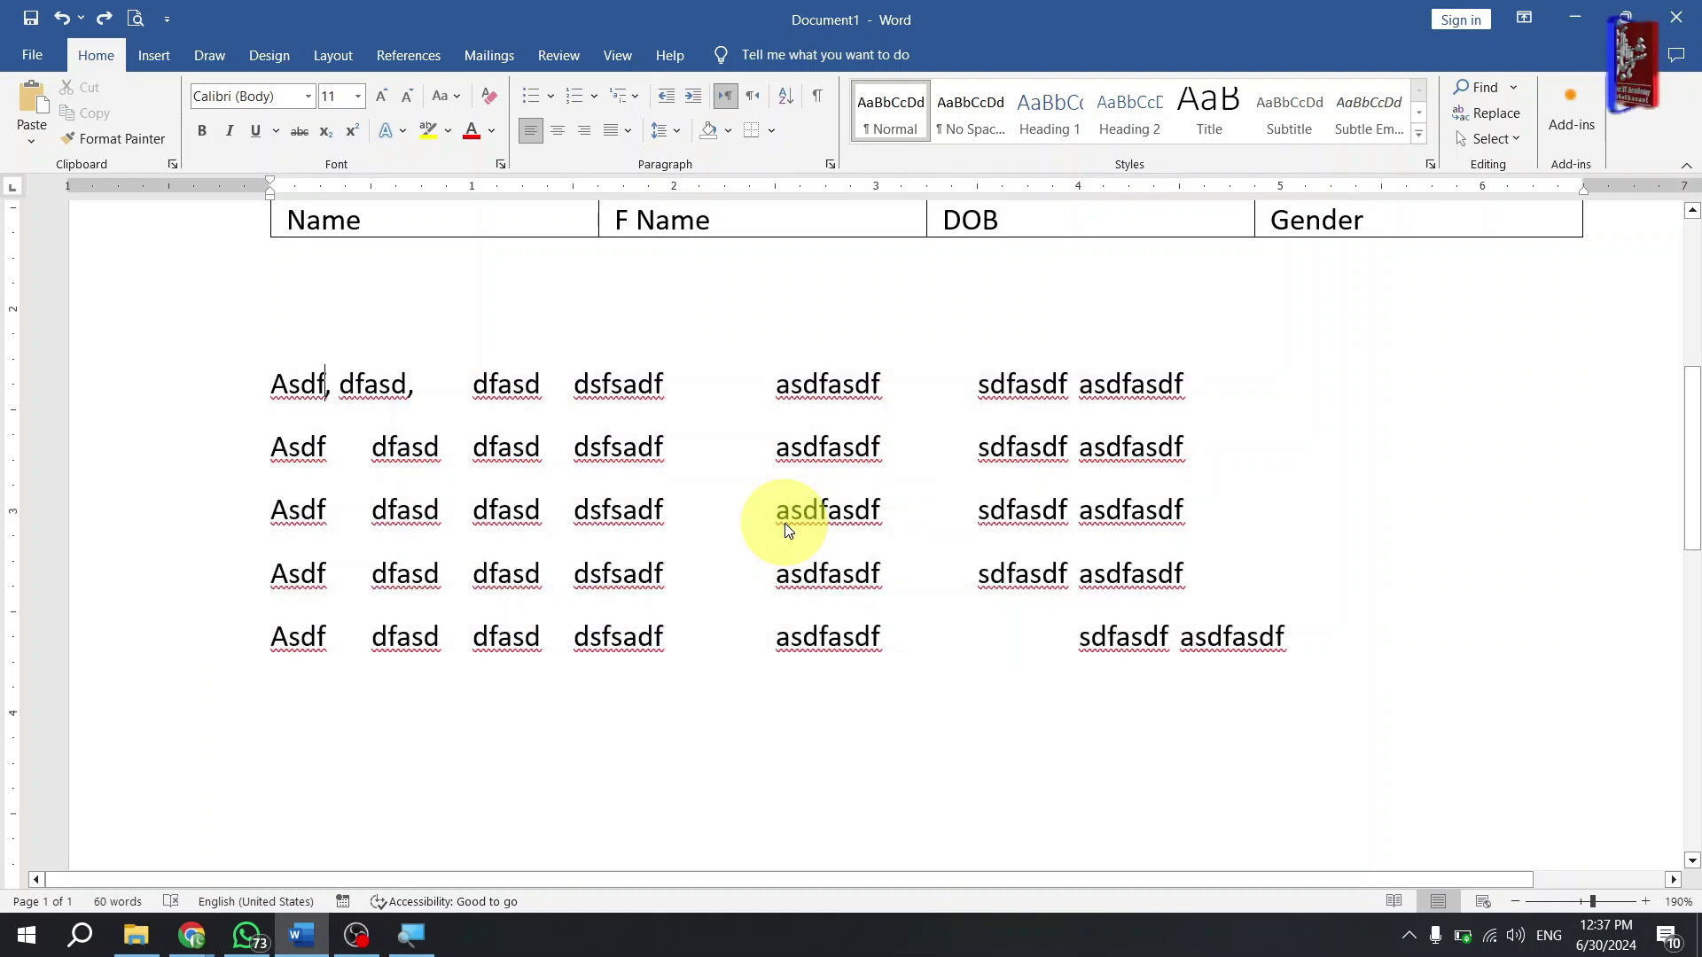
key("Right")
key("Right")
key("Right")
key("Right")
key("Right")
key("Right")
key("Right")
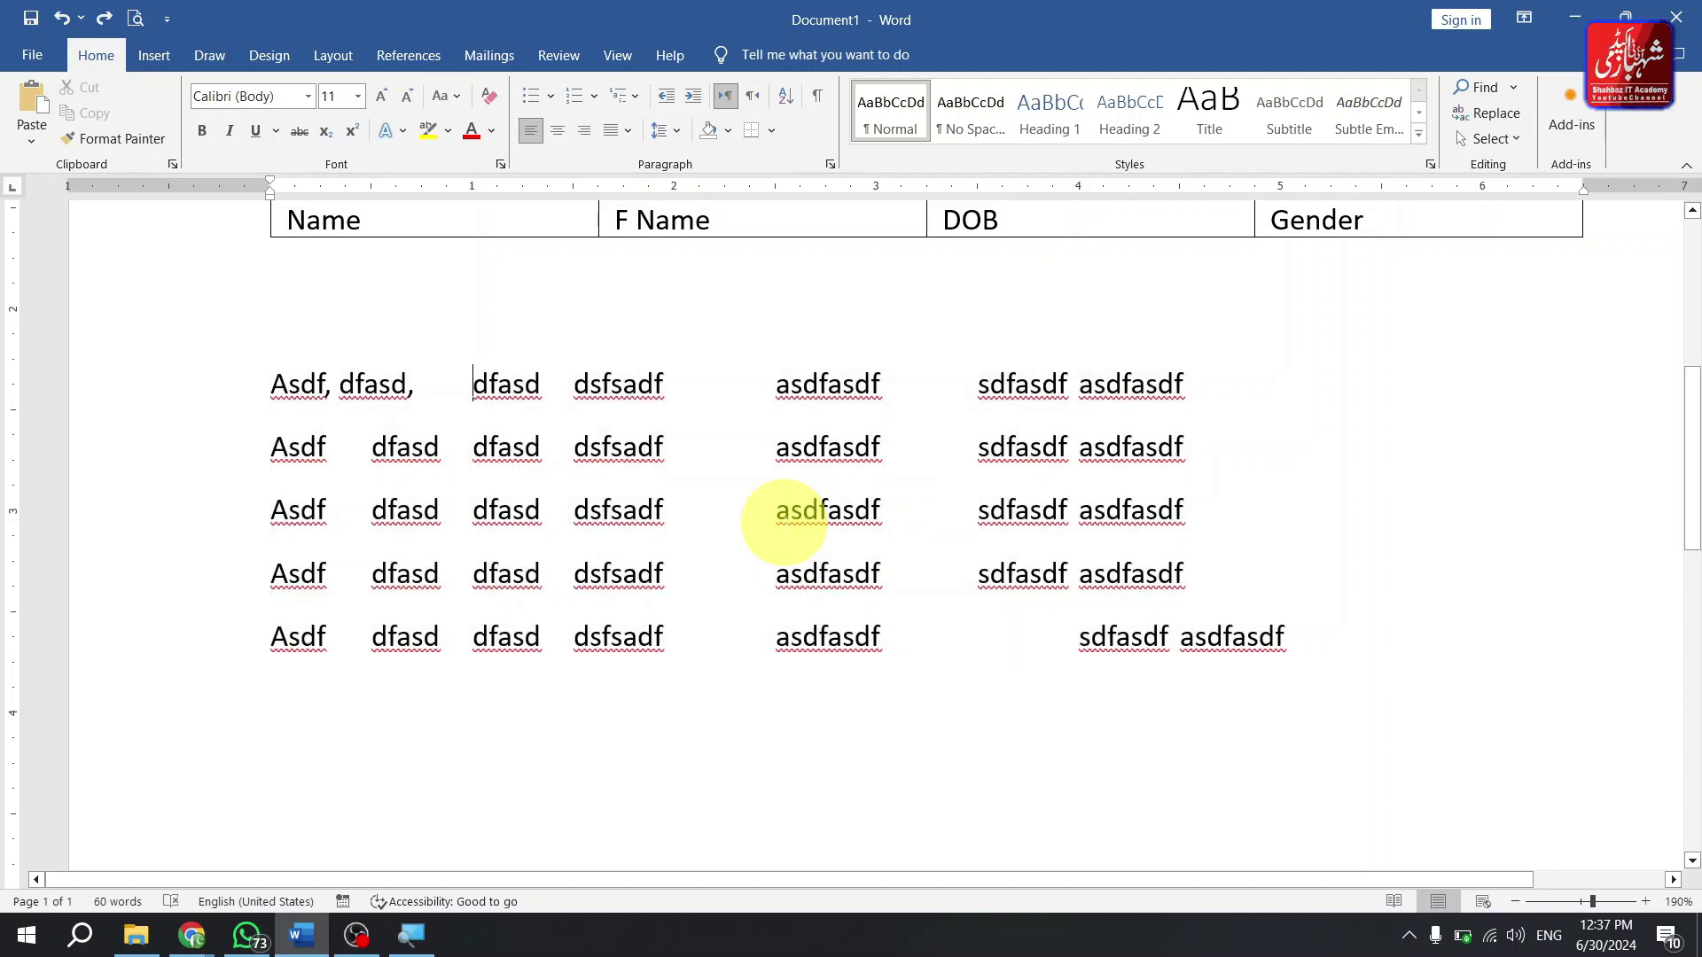
key("Left")
key("shift+Left")
key("ctrl+shift+Left")
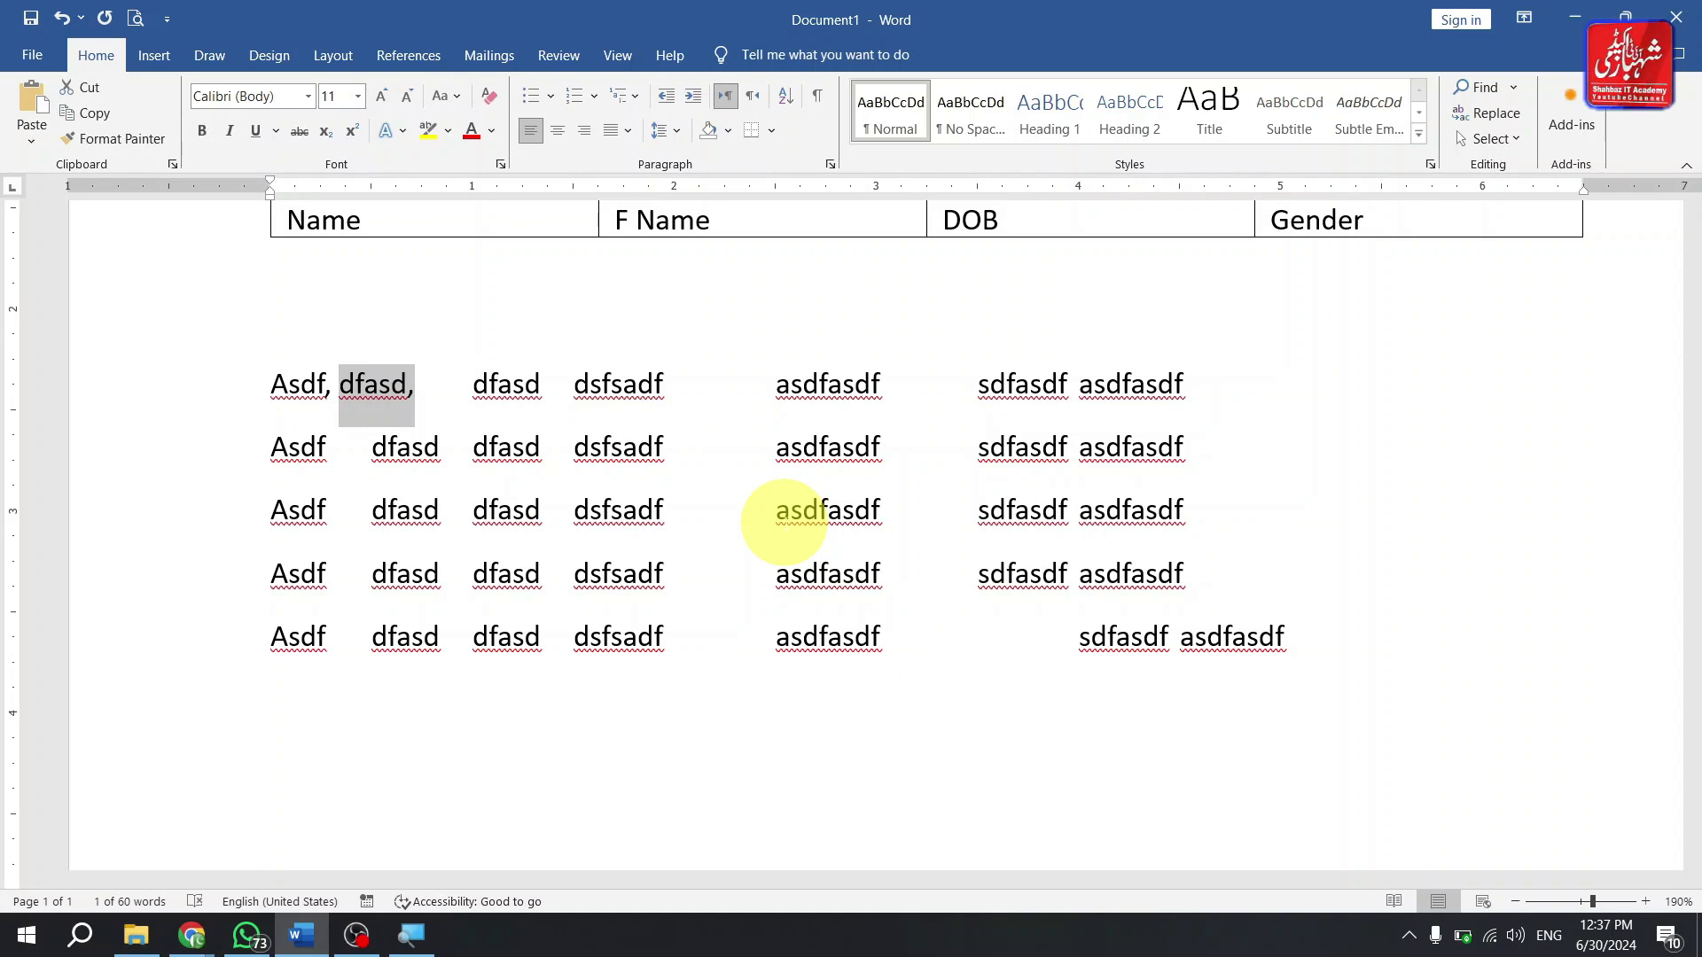
key("ctrl+c")
- Delete everything after the first line's second comma, including the four lines below
key("Right")
key("shift+End")
key("shift+Down")
key("shift+Down")
key("shift+Down")
key("shift+Down")
key("Delete")
- Paste "dfasd," four times to extend the first line to six comma-separated words
key("ctrl+v")
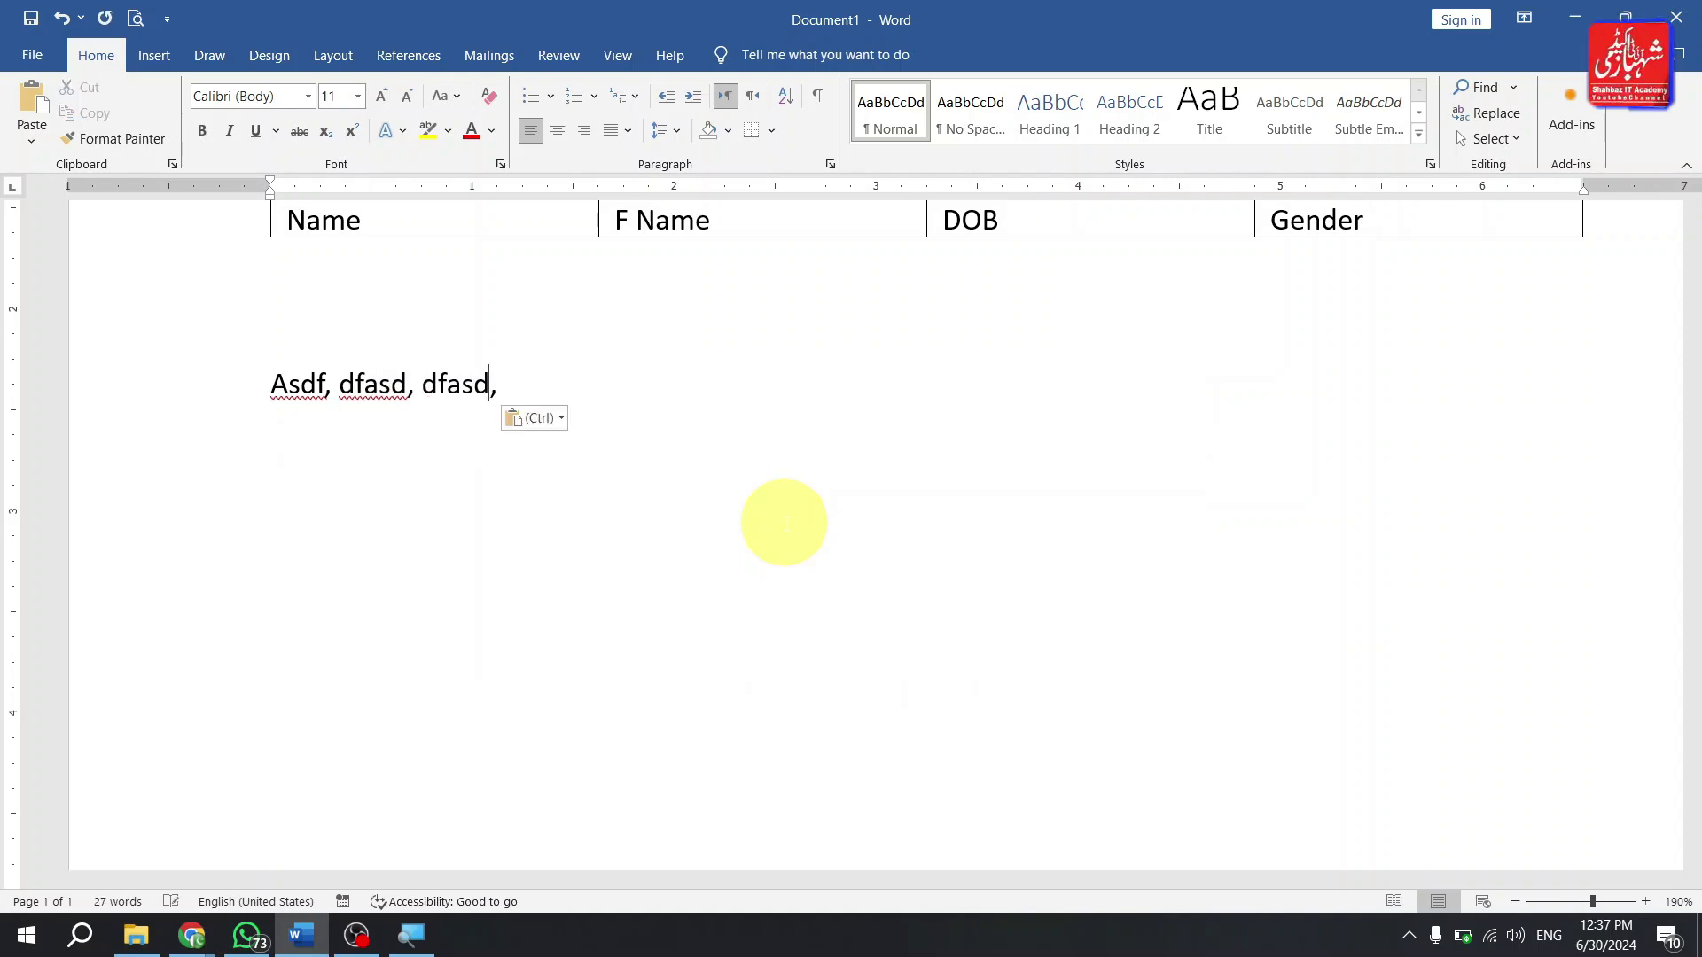
key("ctrl+v")
key("ctrl+v")
key("ctrl+v")
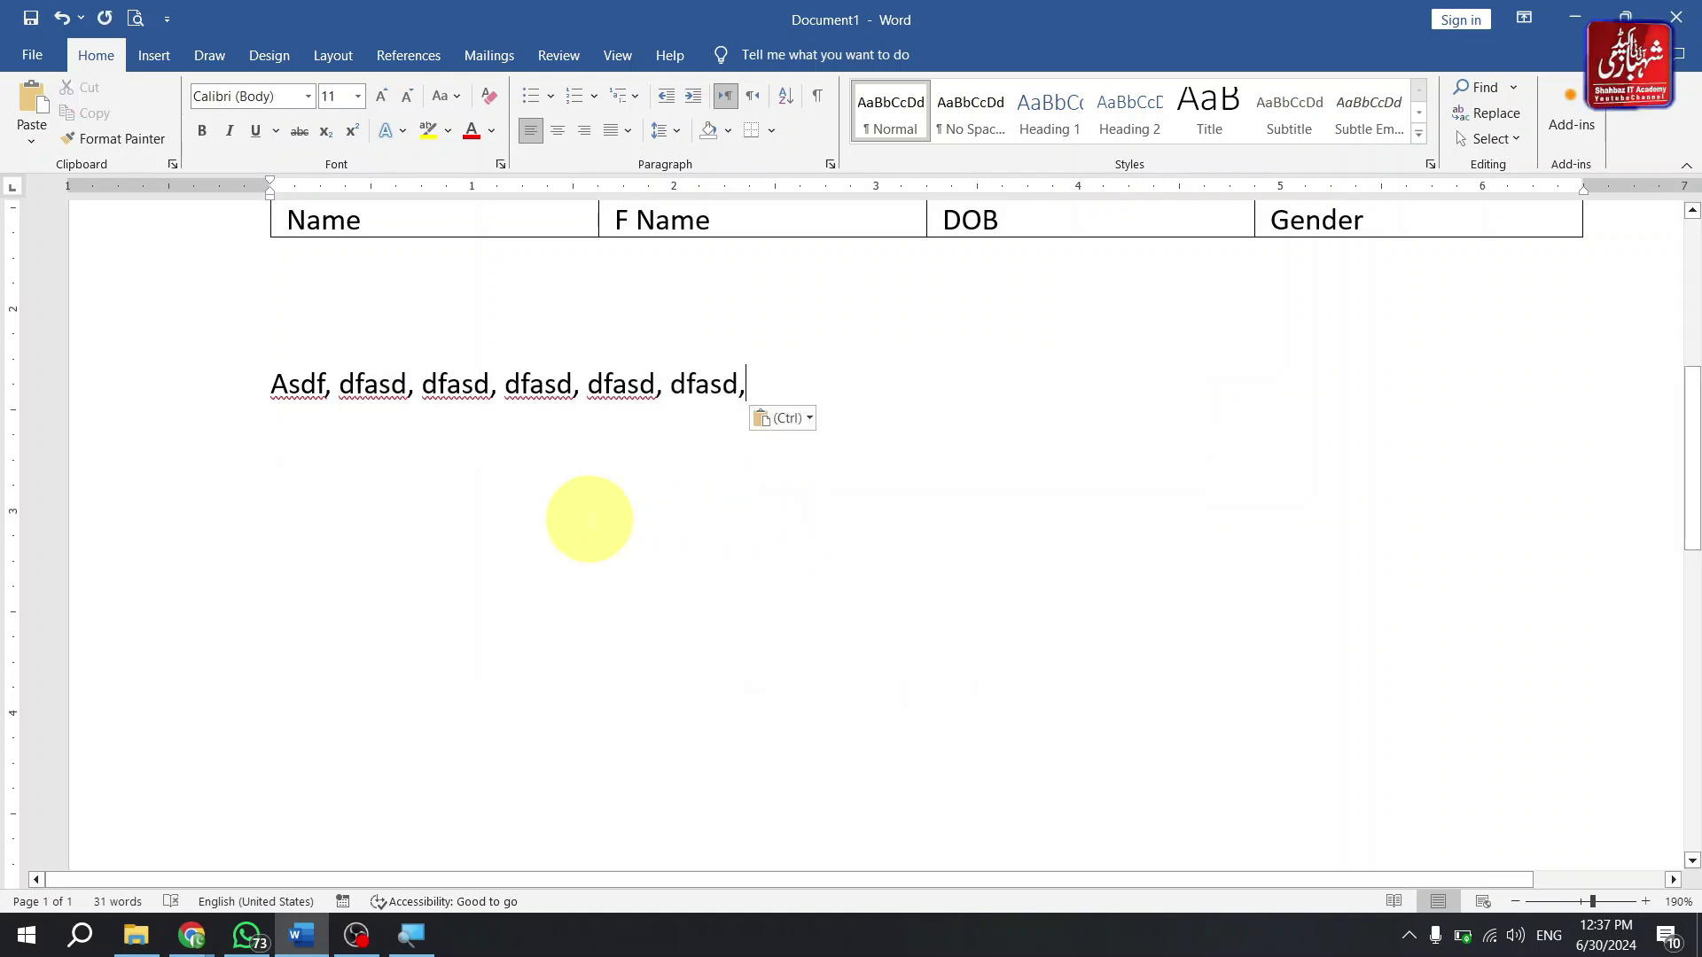
- Add two more lines below, each made of seven pasted copies of "dfasd,"
key("Return")
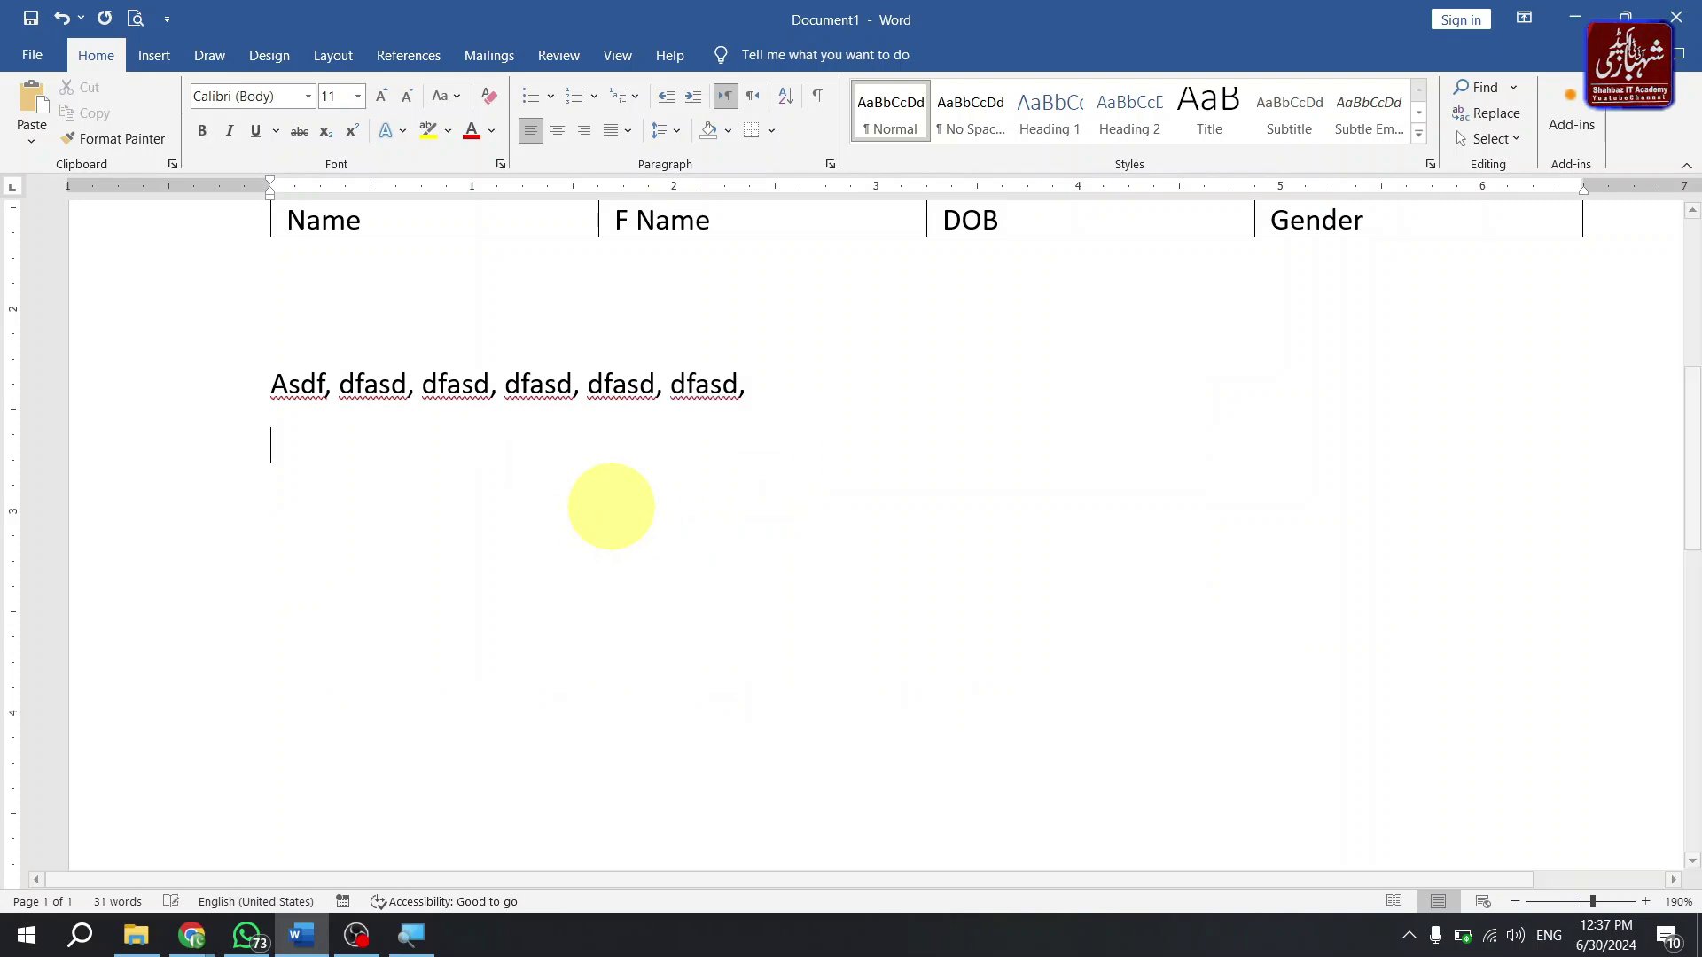
key("ctrl+v")
key("ctrl+v")
key("ctrl+v")
key("ctrl+v")
key("ctrl+v")
key("ctrl+v")
key("ctrl+v")
key("ctrl+v")
key("ctrl+v")
key("ctrl+v")
key("ctrl+v")
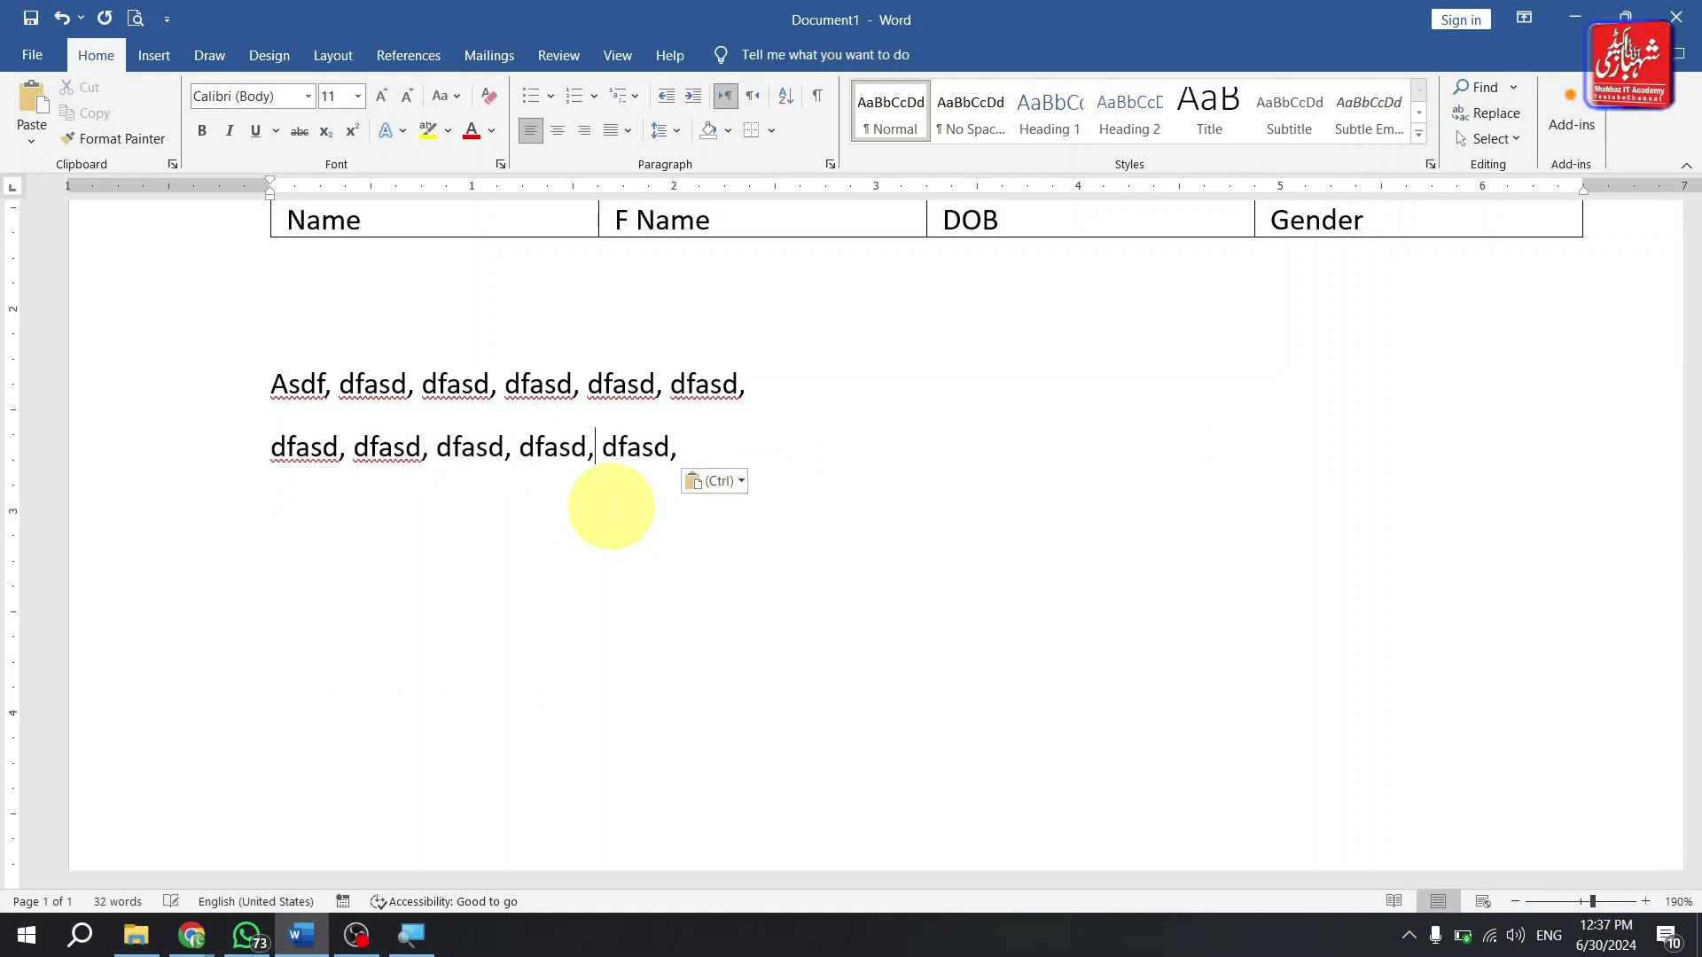
key("ctrl+v")
key("ctrl+v")
key("ctrl+v")
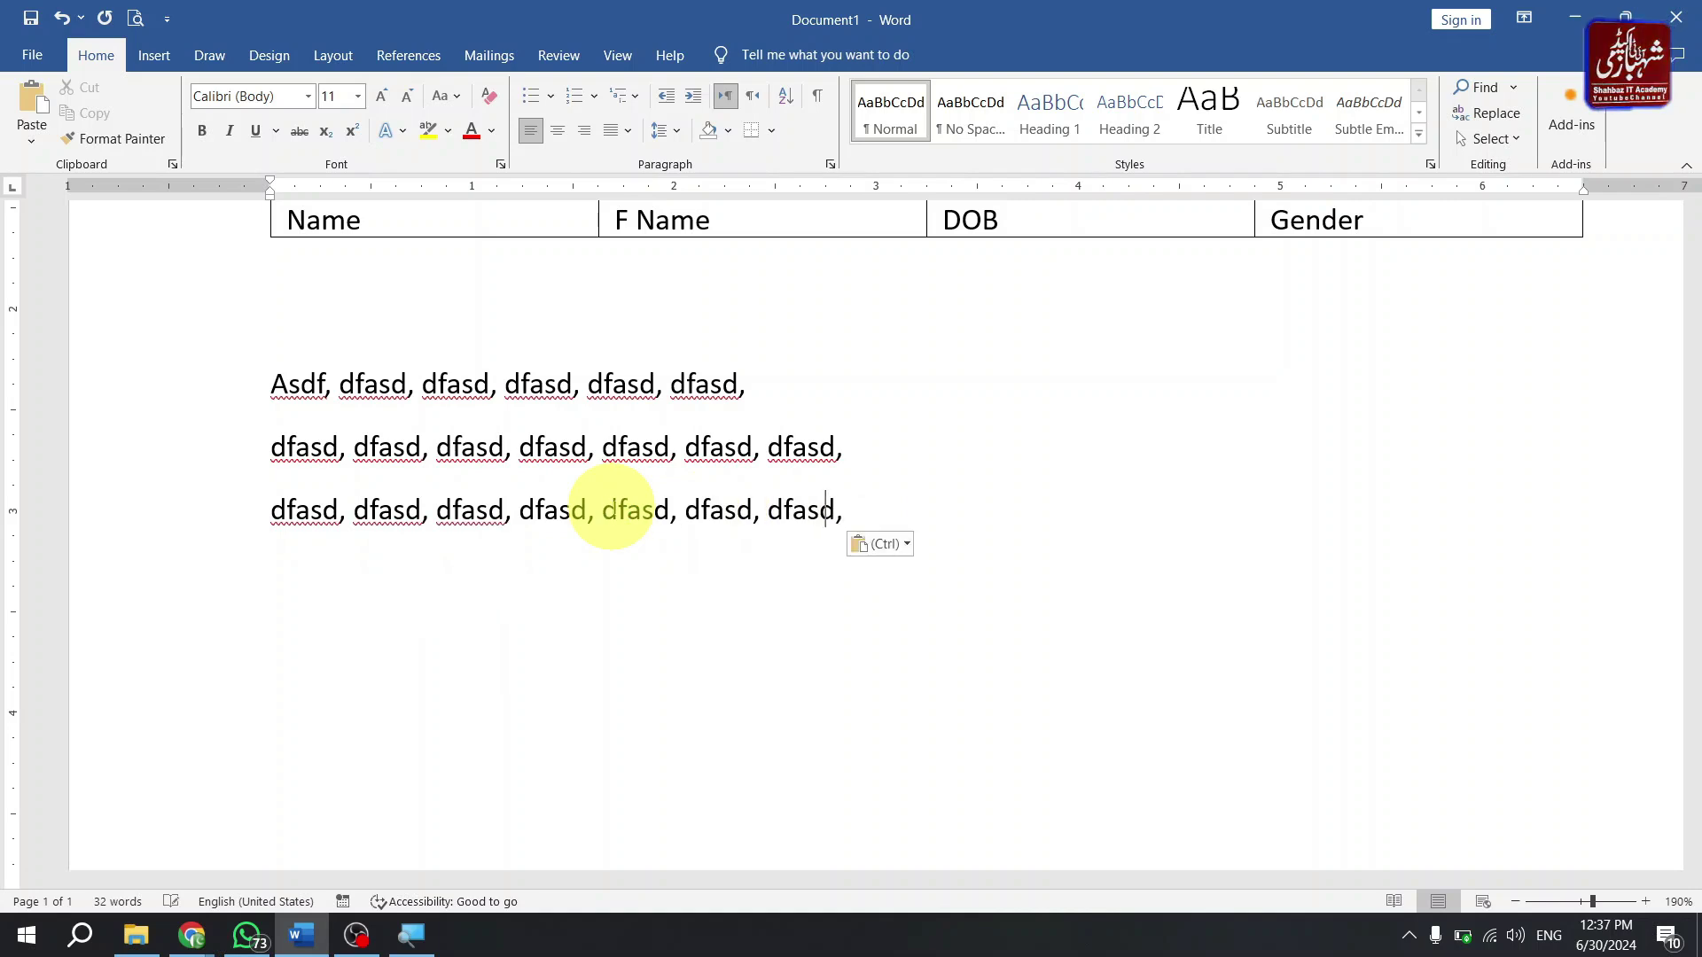
- Convert the three comma-separated lines into an 8-column table with Auto fixed column width, separating the text at commas
key("ctrl+shift+Up")
key("ctrl+shift+Up")
key("ctrl+shift+Up")
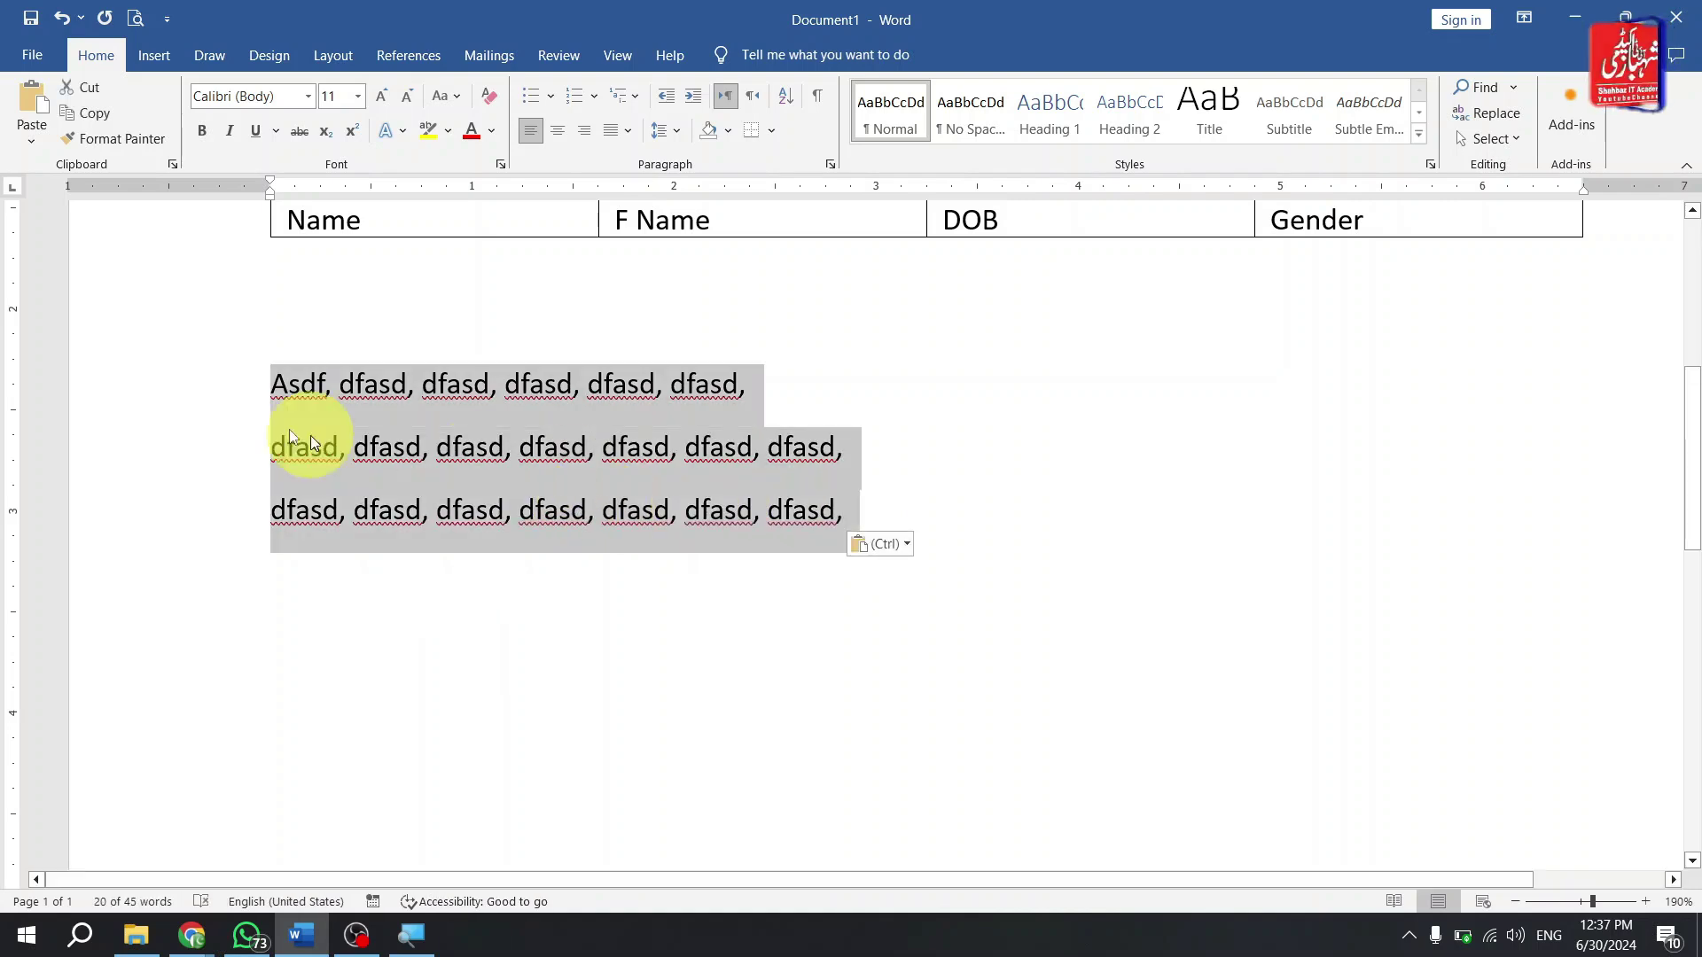
left_click(151, 56)
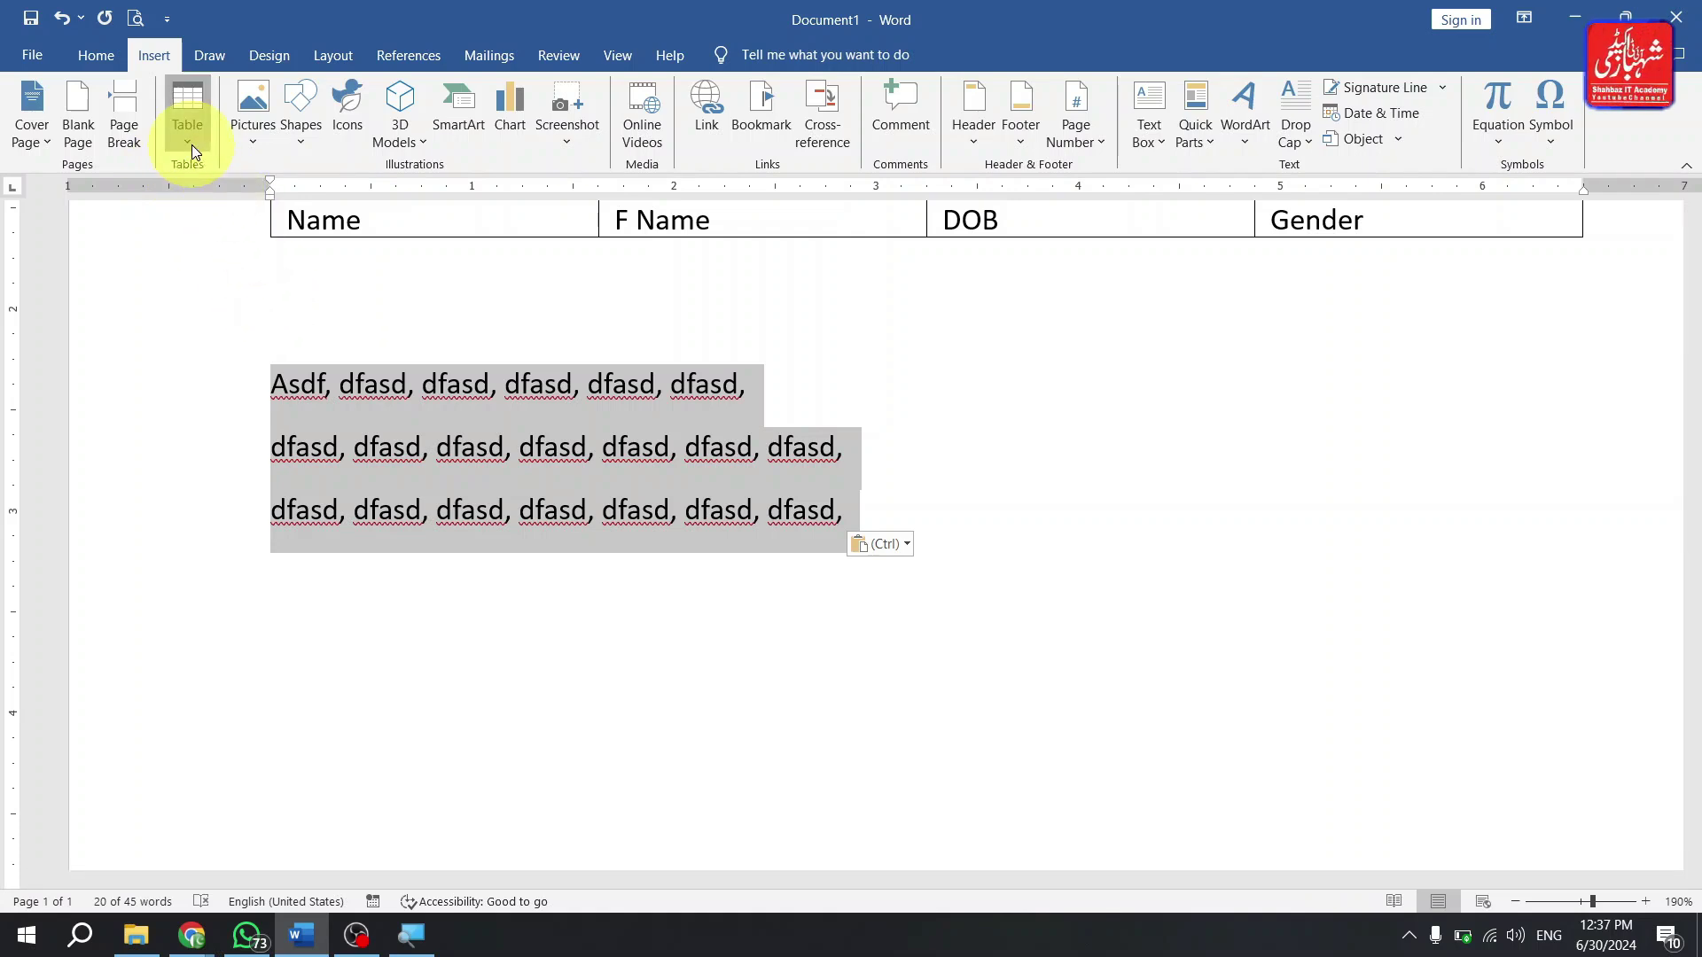
left_click(190, 143)
left_click(326, 415)
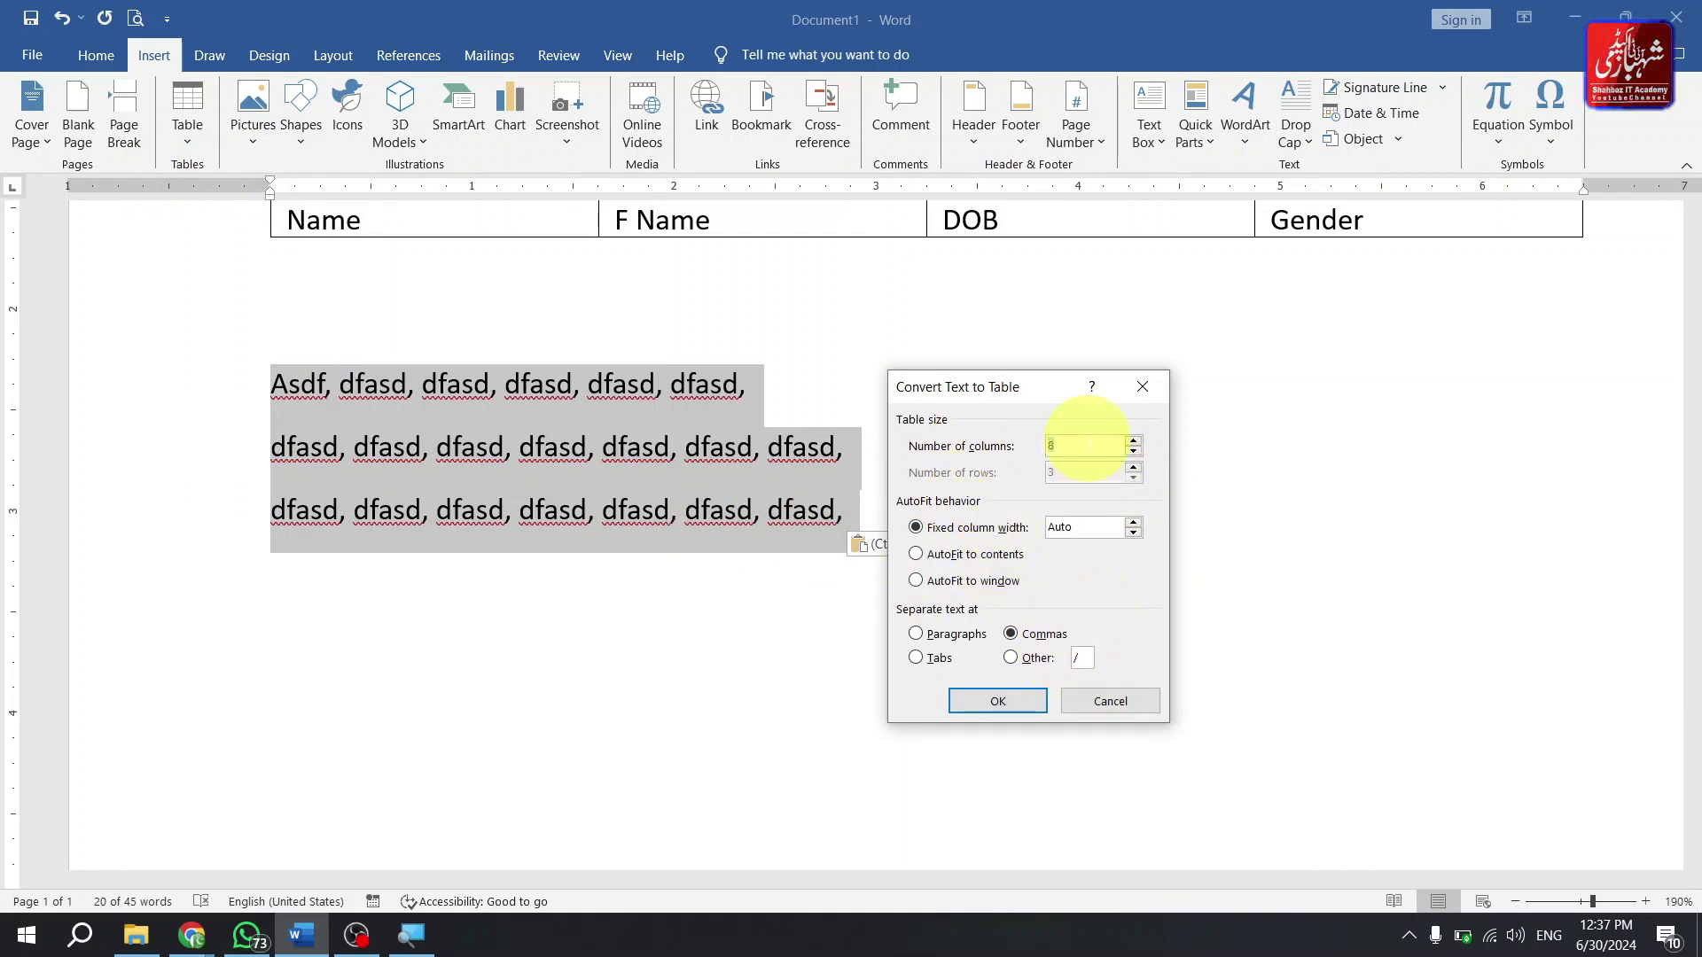
left_click(1021, 706)
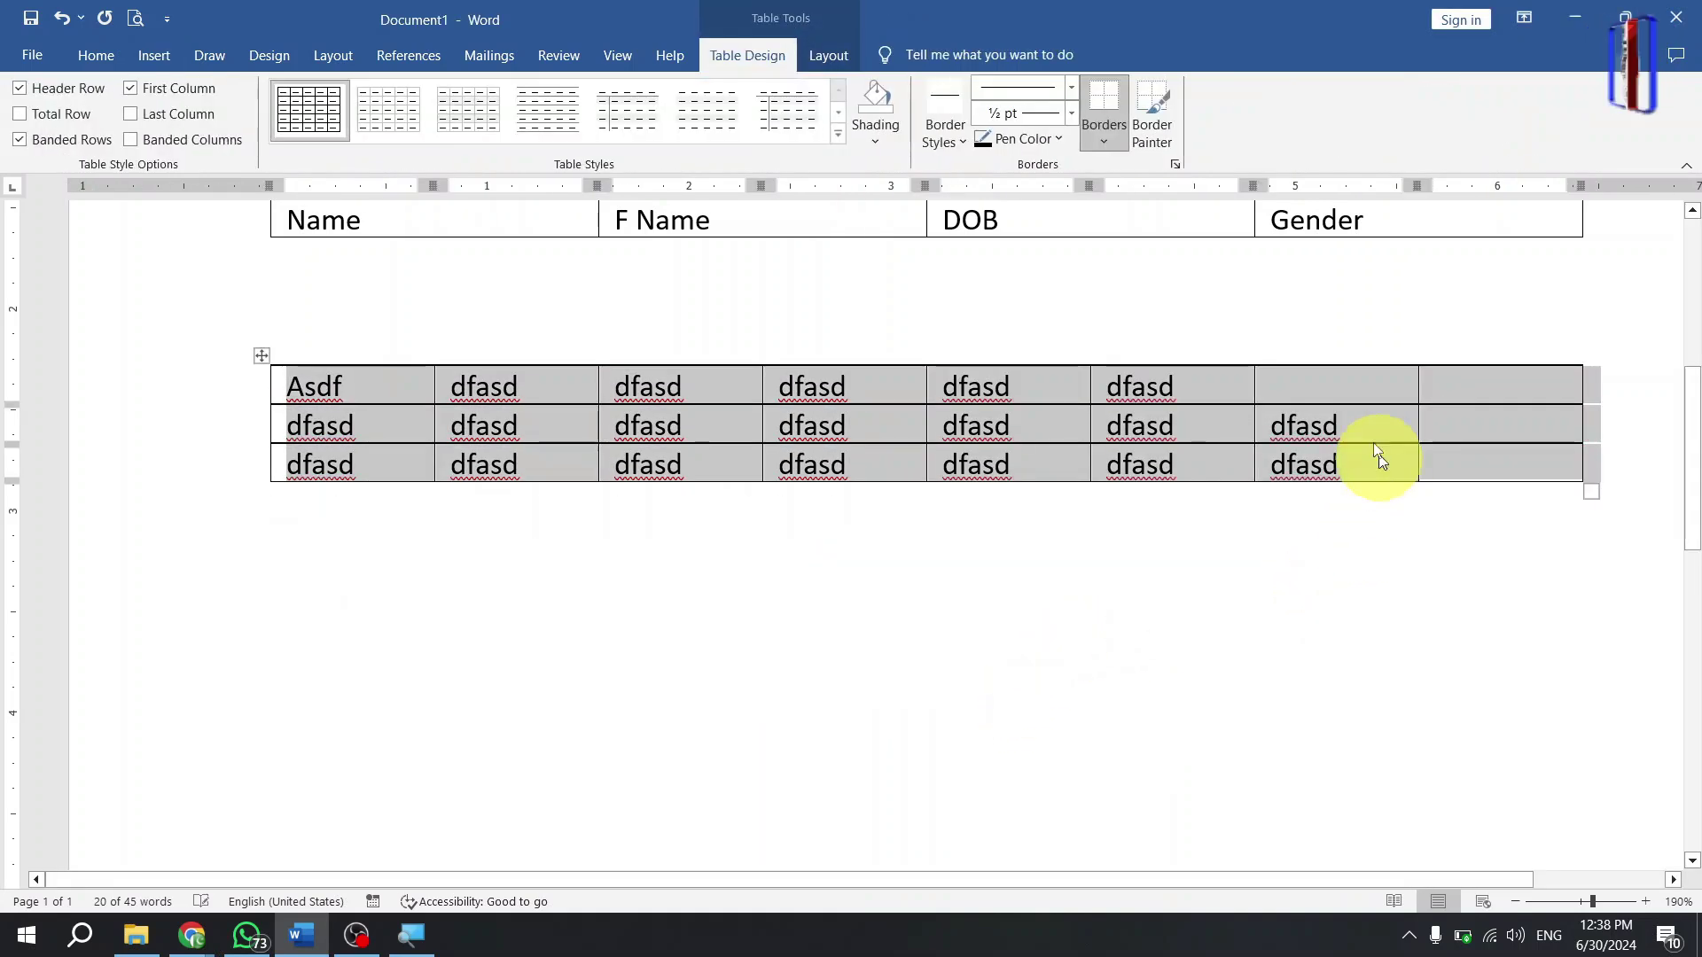
- Delete the empty last column of the new table
left_click(1340, 400)
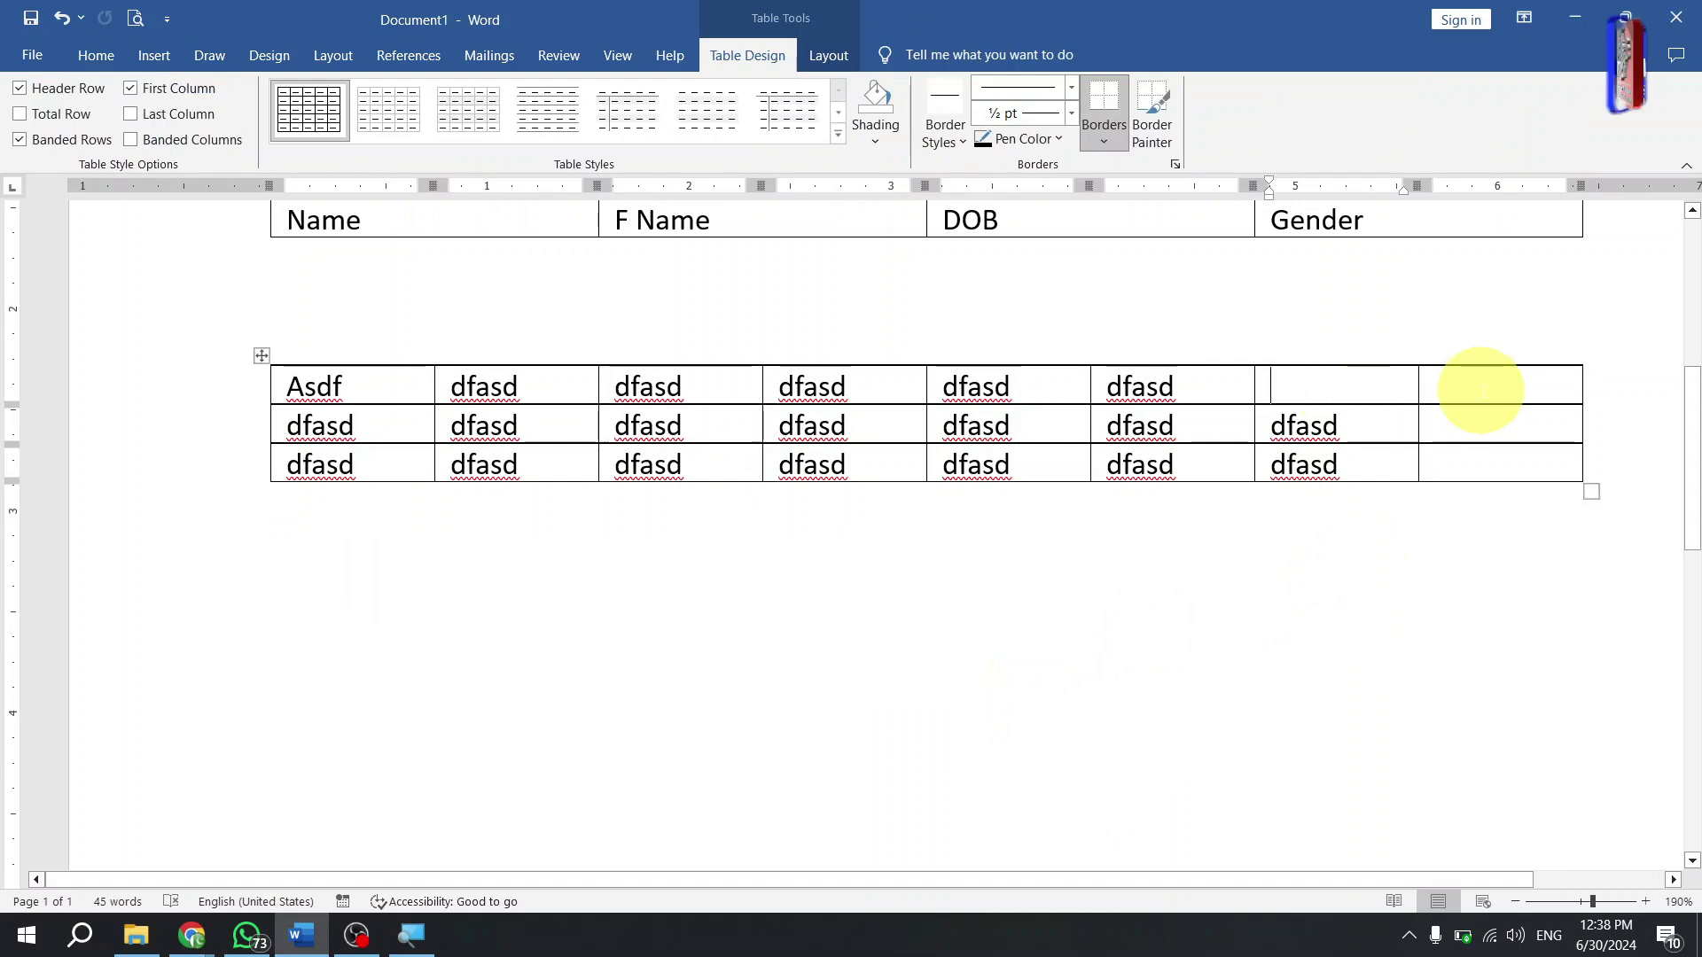
left_click_drag(1474, 381, 1489, 465)
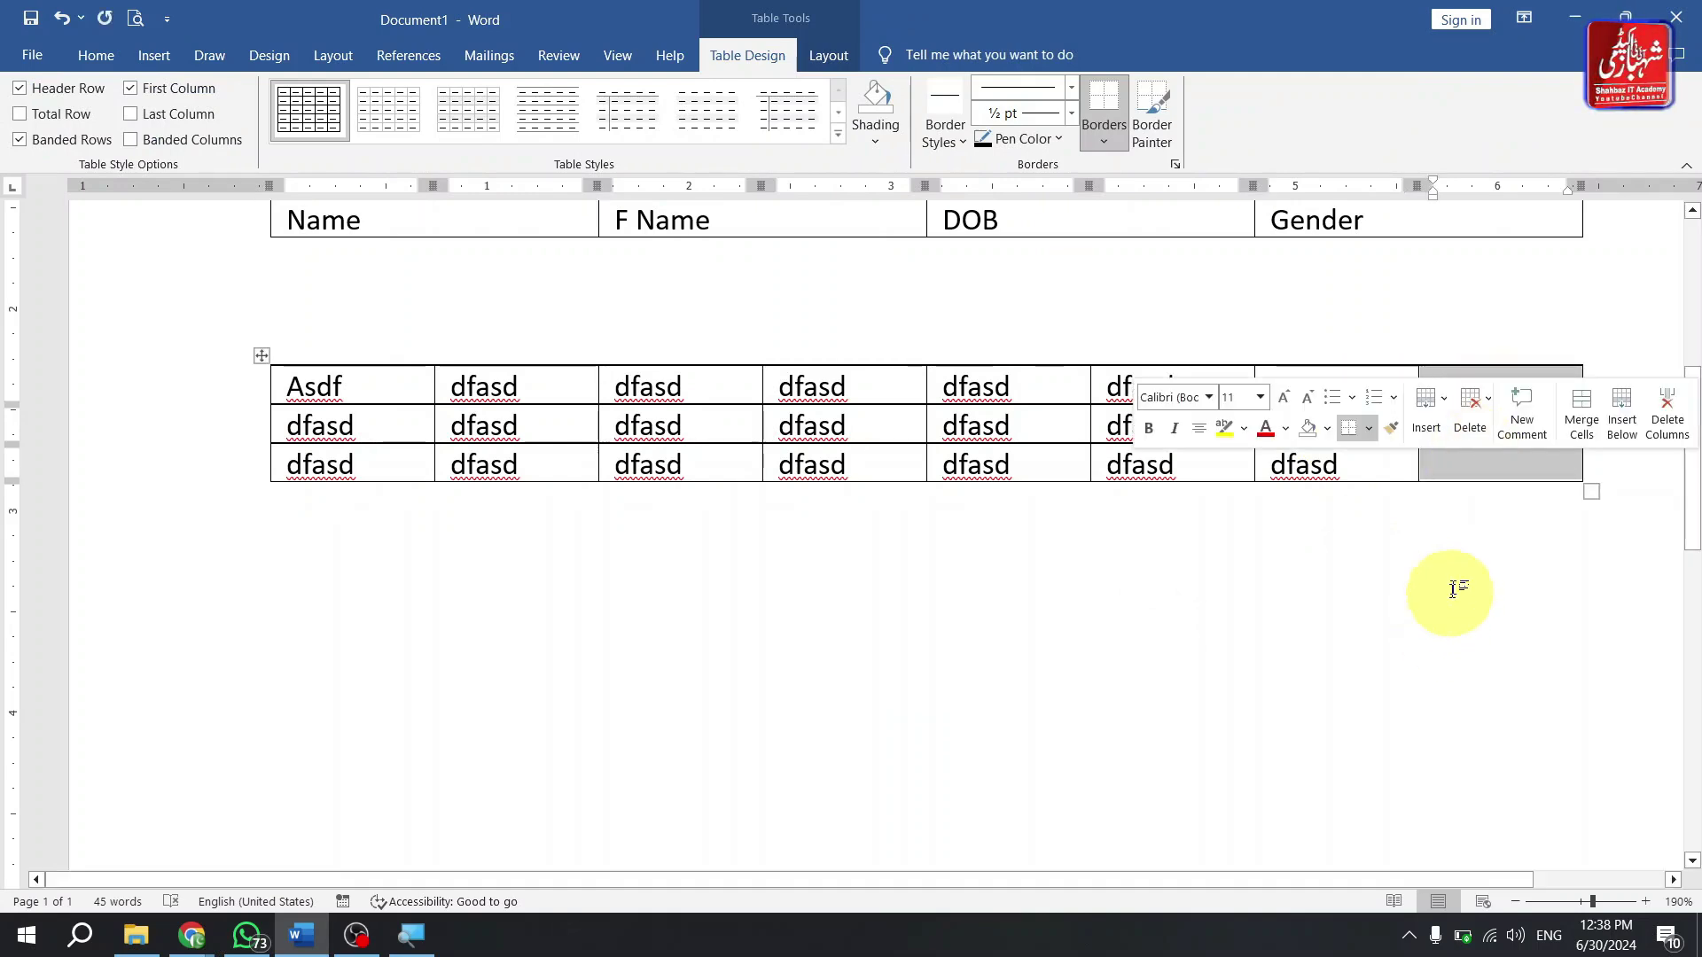
key("BackSpace")
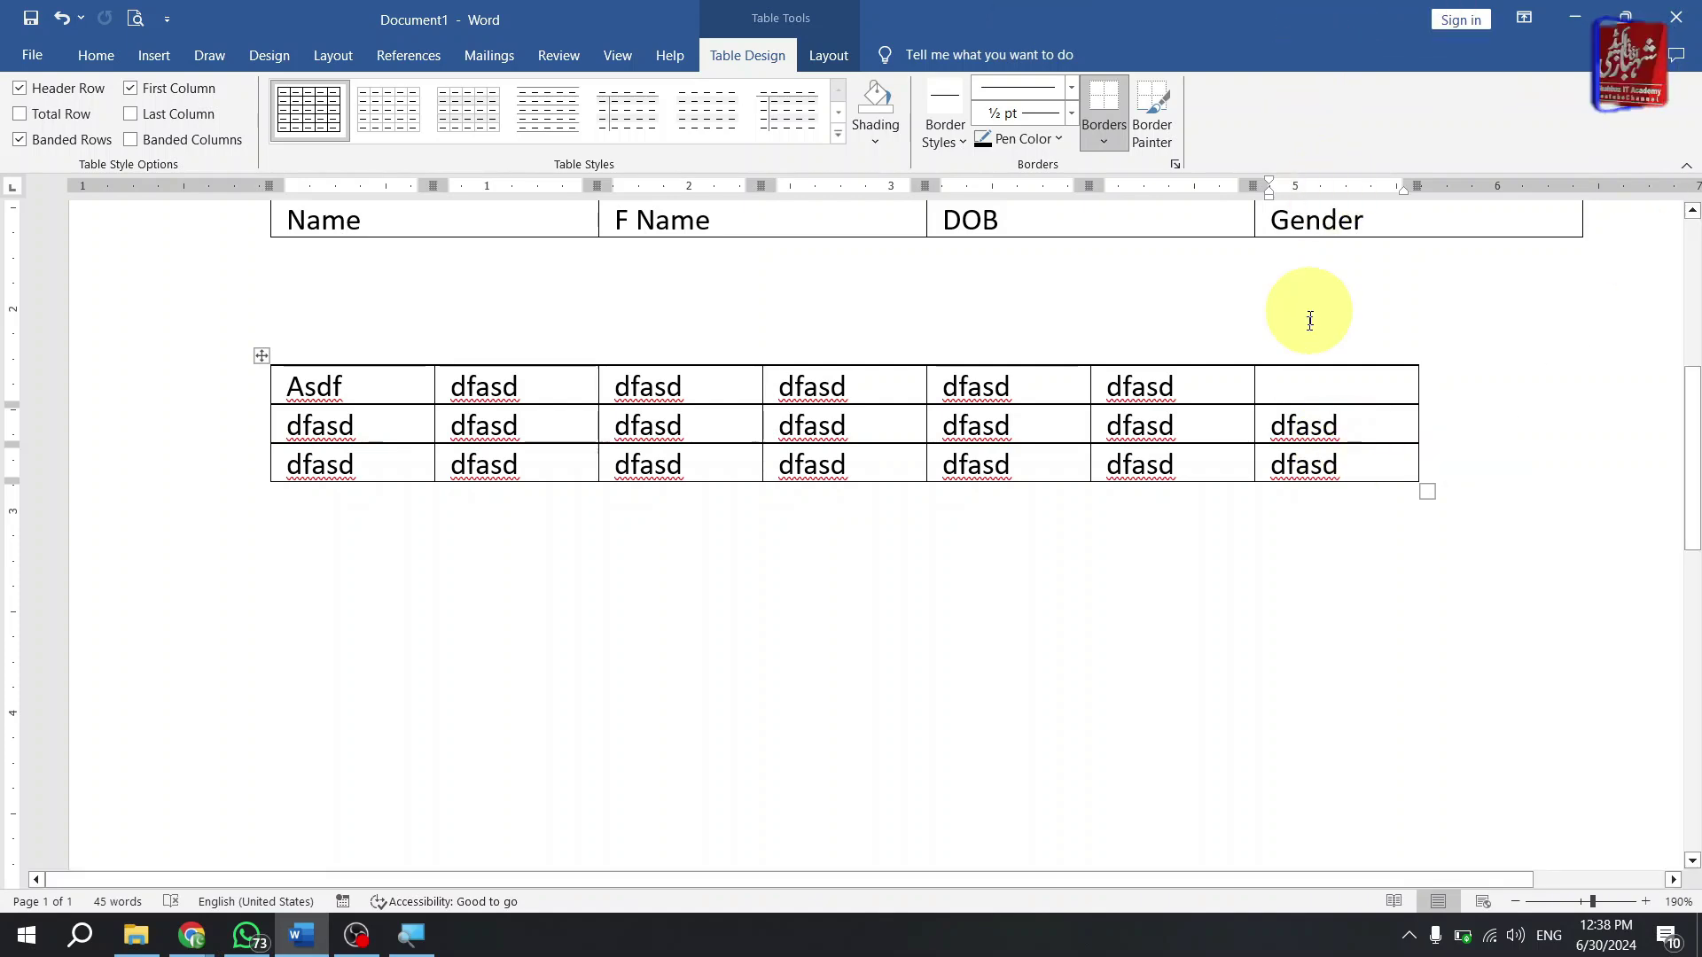
- Clear all cell contents from the seven-column table converted from comma-separated text, keeping the empty grid
left_click(839, 54)
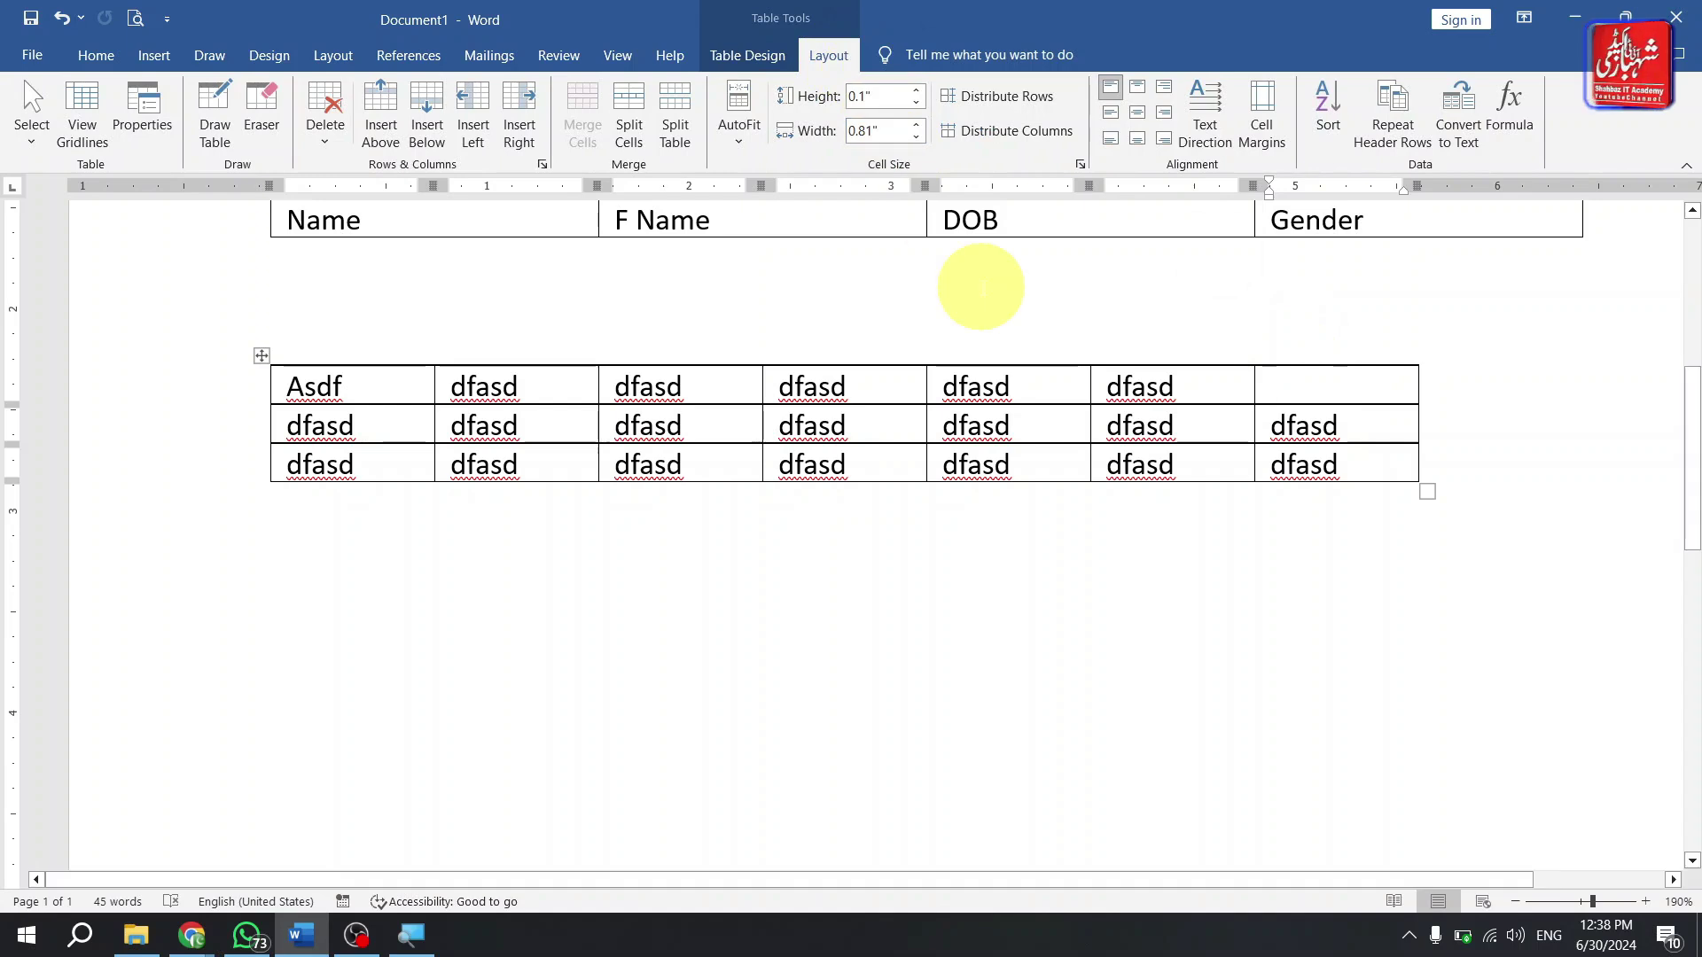
key("shift+Right")
key("shift+Down")
key("shift+Down")
key("shift+Left")
key("shift+Left")
key("shift+Left")
key("shift+Left")
key("shift+Left")
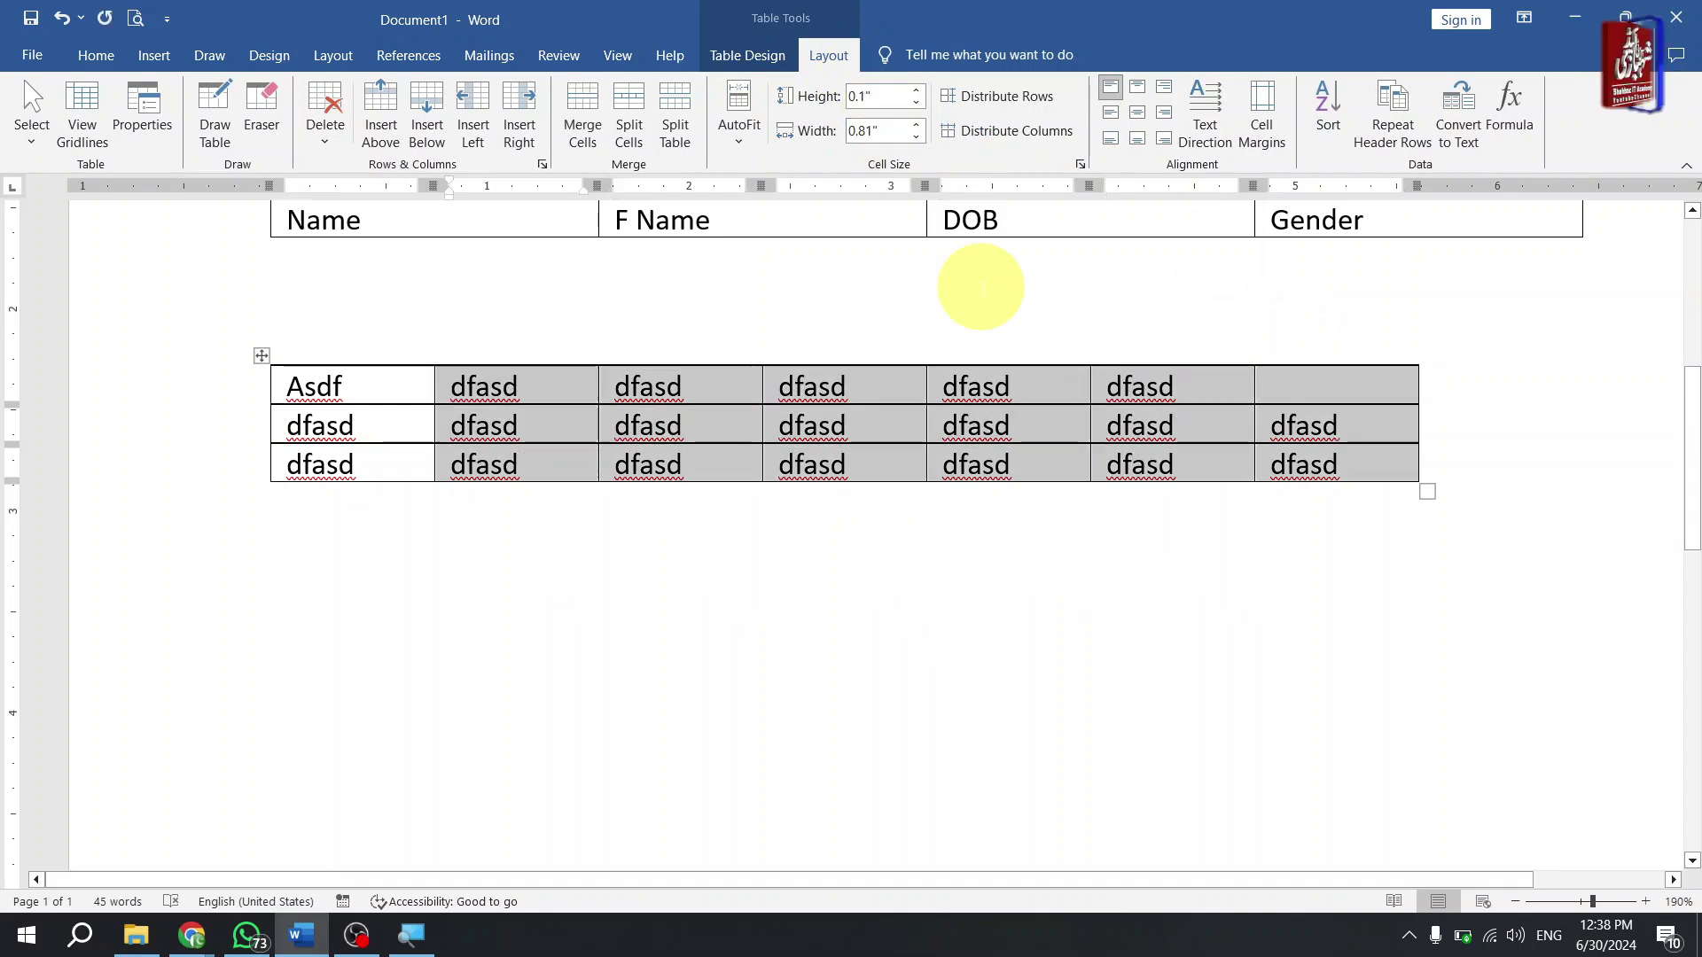
key("shift+Left")
key("Delete")
- Add a fourth row at the end of the monthly table and label it "Total" in the Name column
scroll(981, 286, "up", 2, "ctrl")
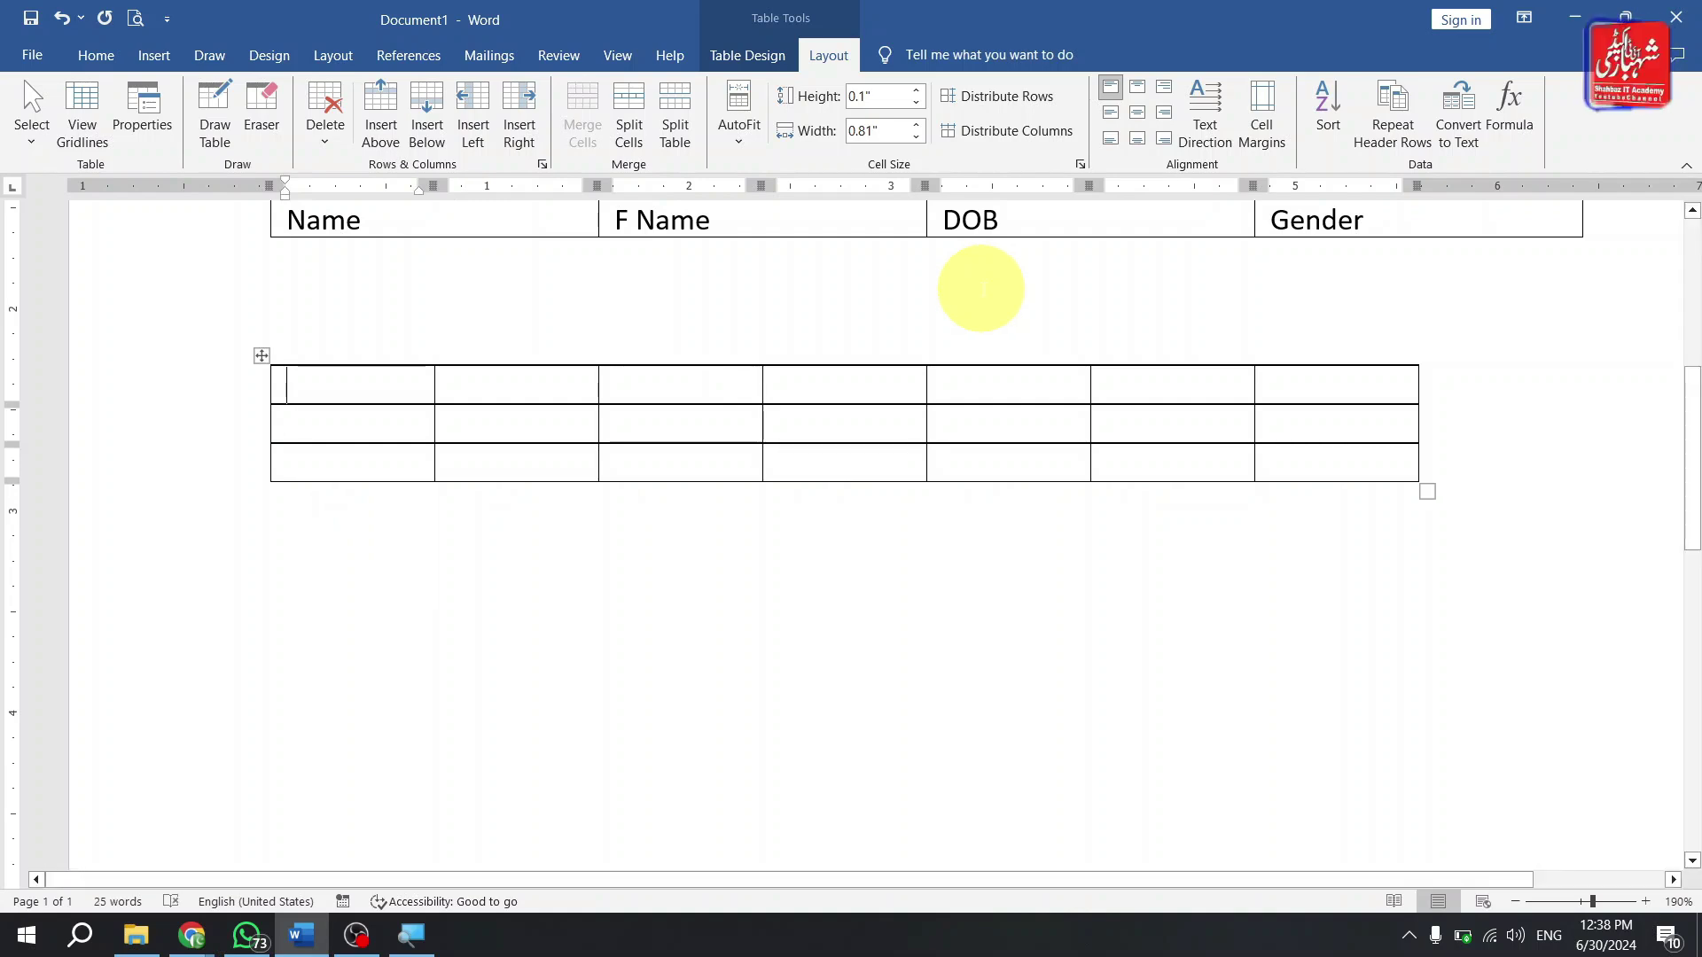
scroll(621, 443, "up", 5)
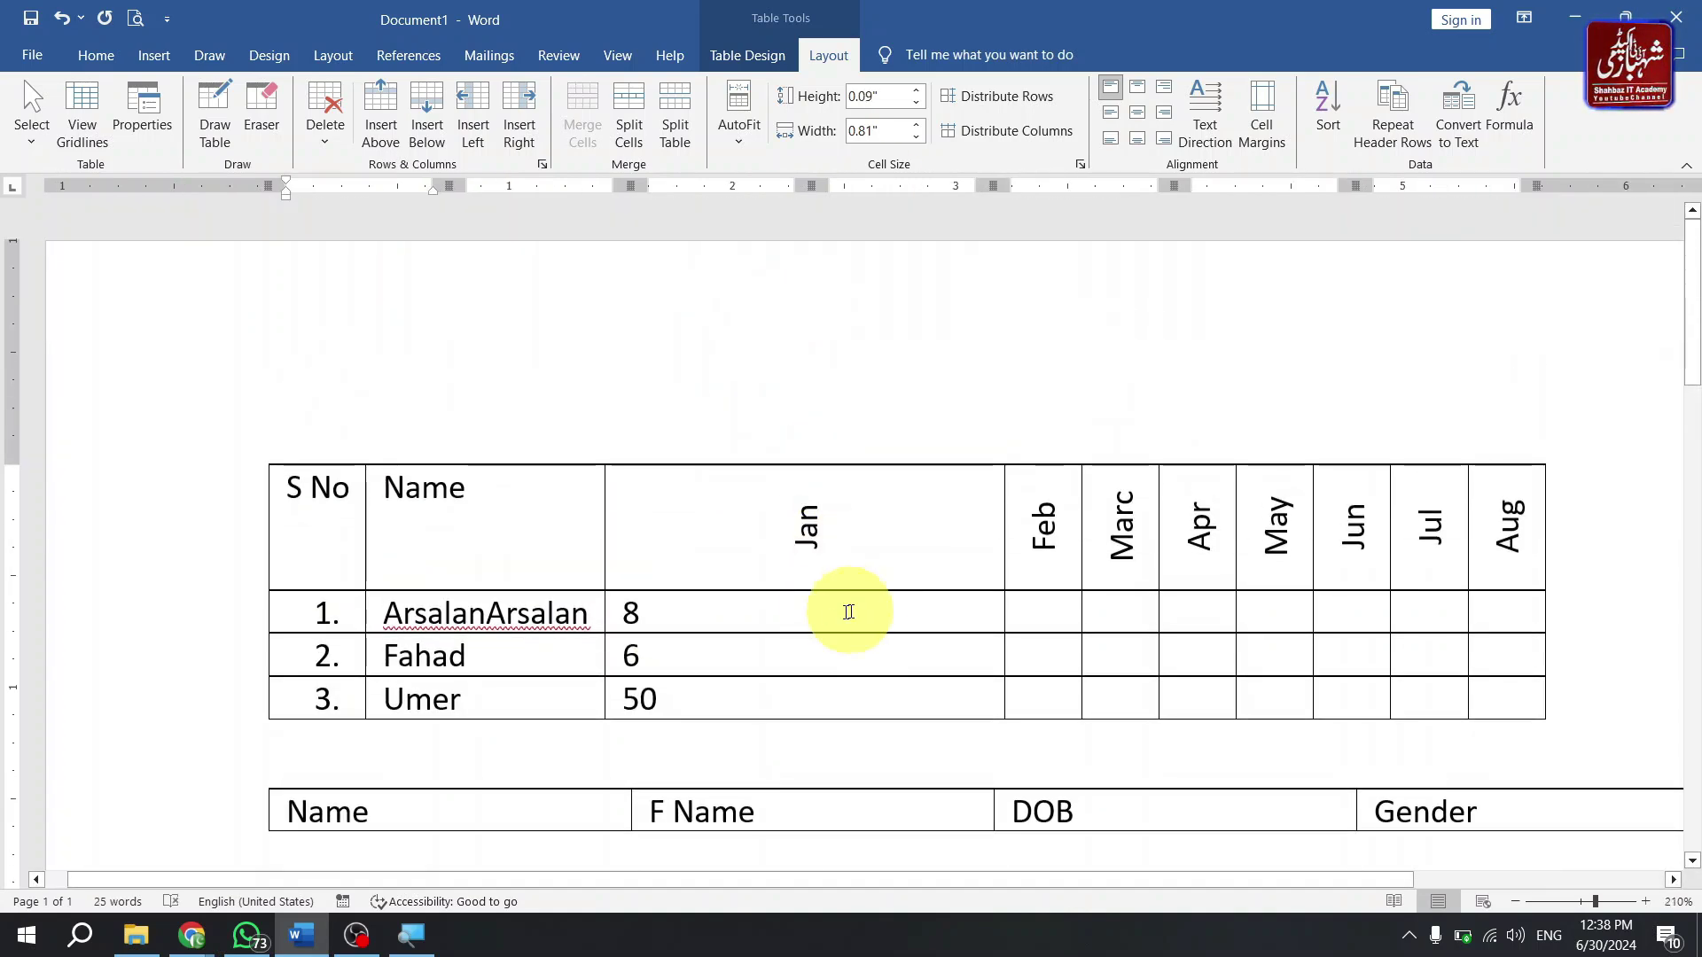
left_click(759, 612)
key("Tab")
key("Tab")
key("Tab")
key("Tab")
key("Tab")
key("Tab")
key("Tab")
key("Tab")
key("Tab")
key("Tab")
key("Tab")
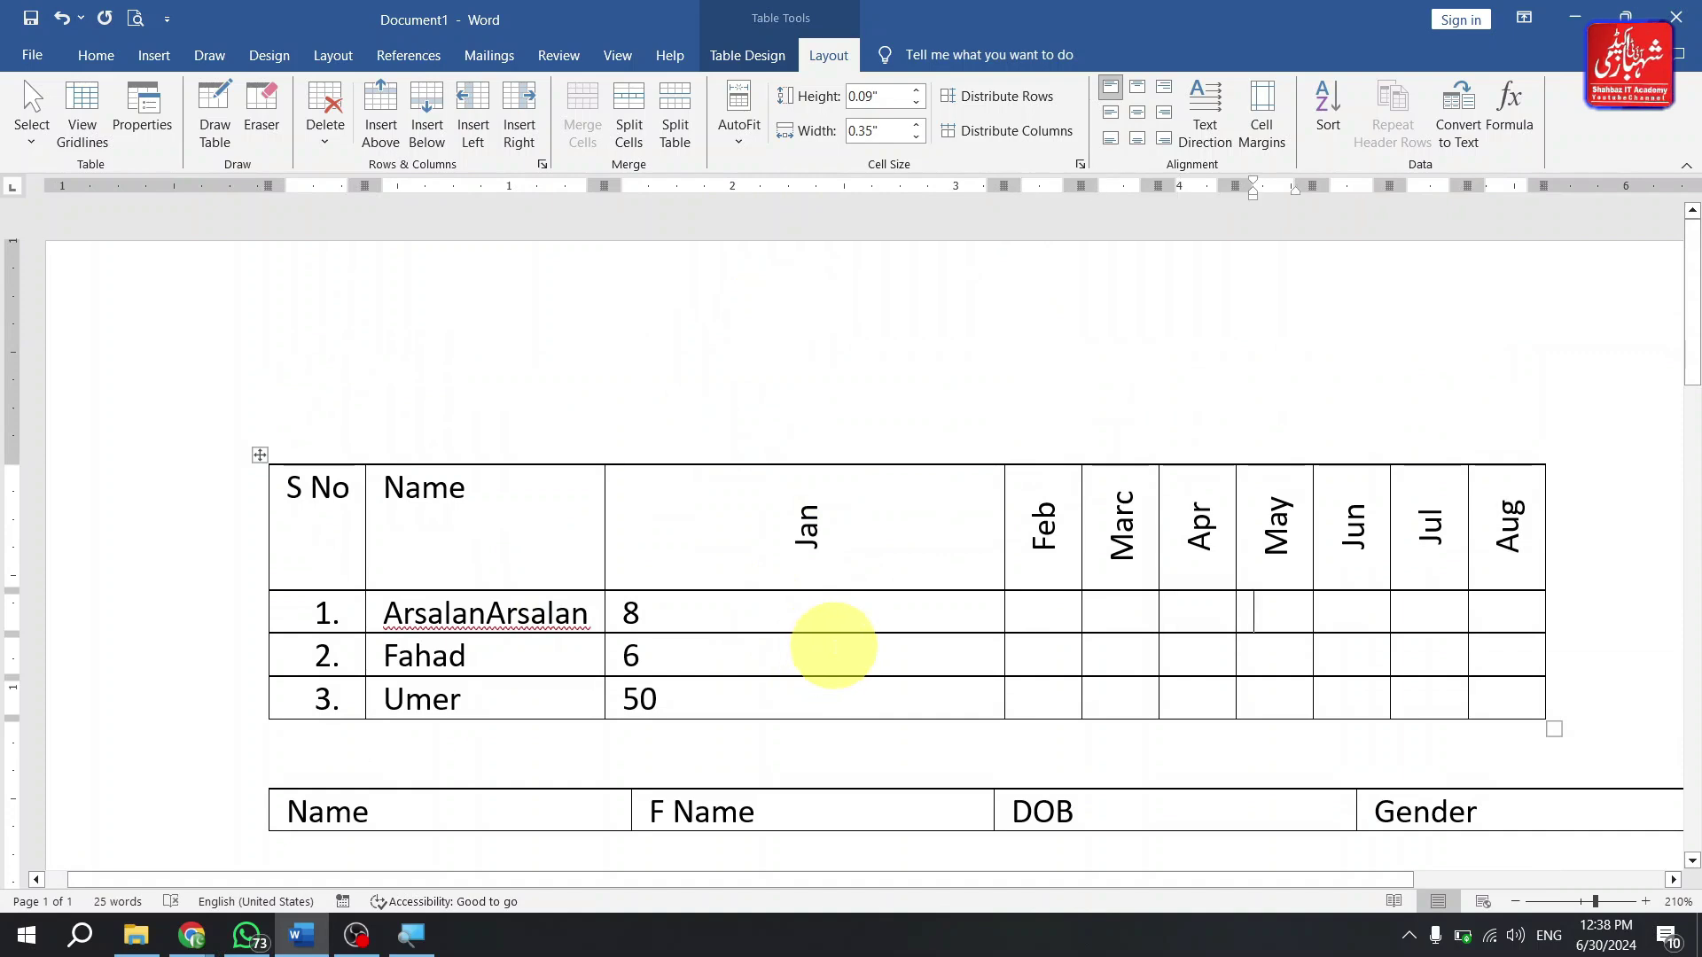
key("Tab")
key("Tab")
key("Tab")
key("Tab")
key("Tab")
key("Tab")
key("Tab")
key("Tab")
key("Tab")
key("Tab")
key("Tab")
key("Tab")
key("Tab")
key("Tab")
key("Tab")
key("Tab")
key("Tab")
key("Tab")
key("Tab")
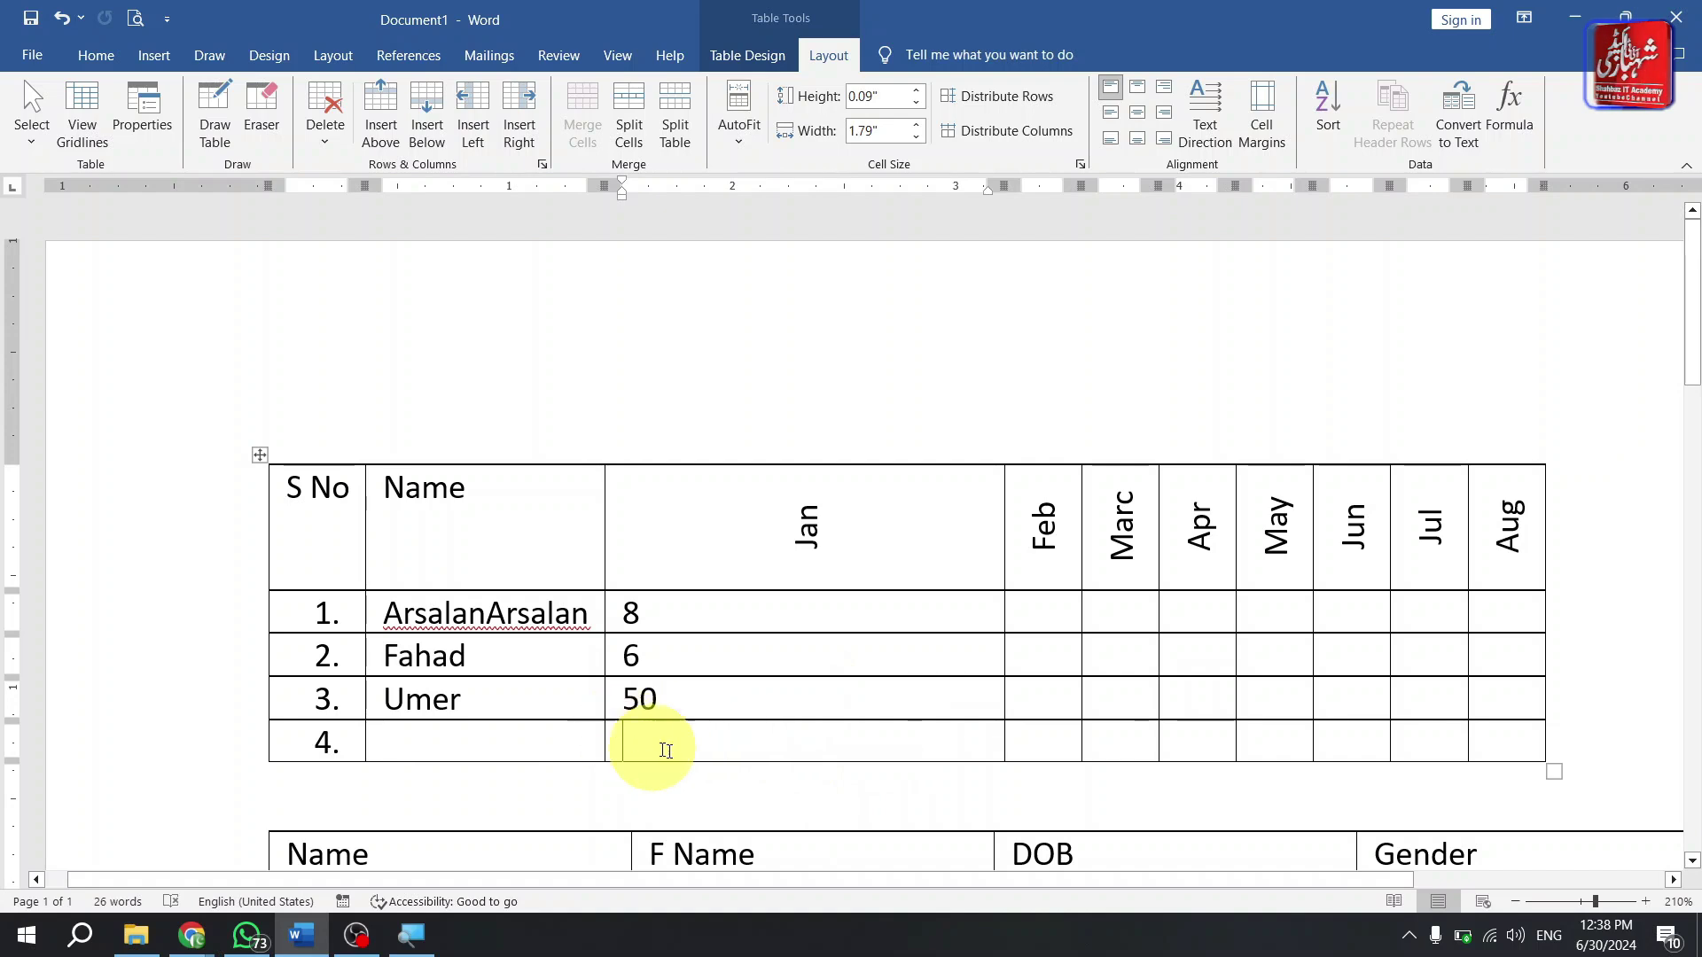
left_click(577, 732)
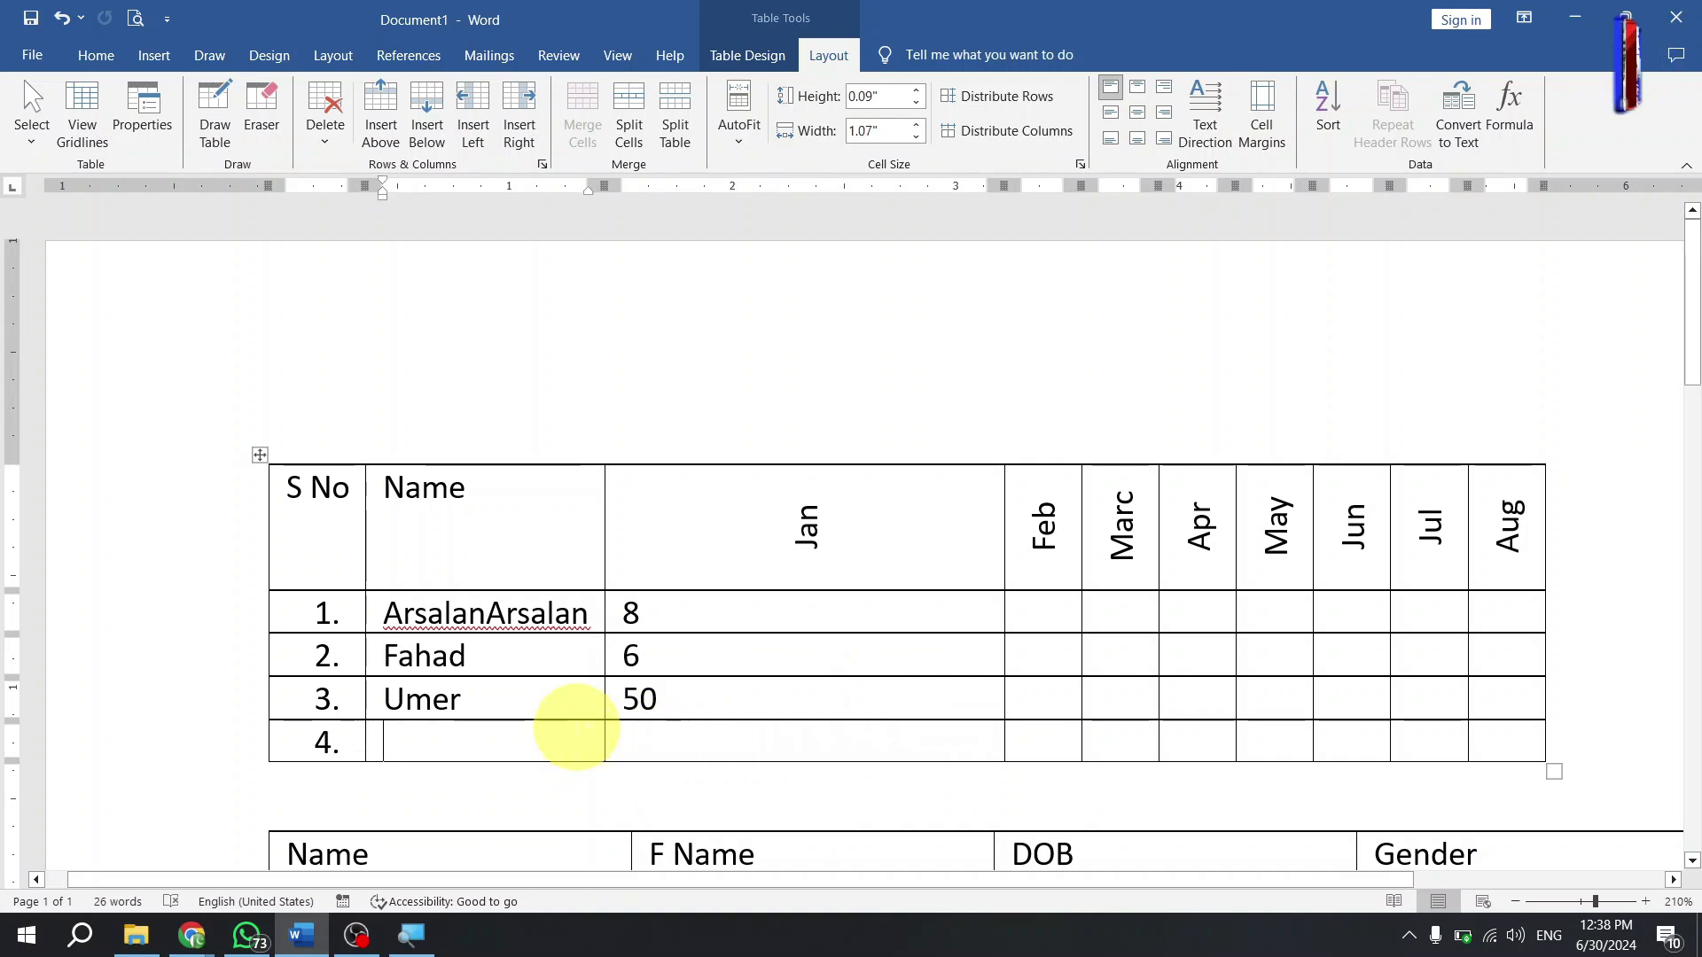
type("Total")
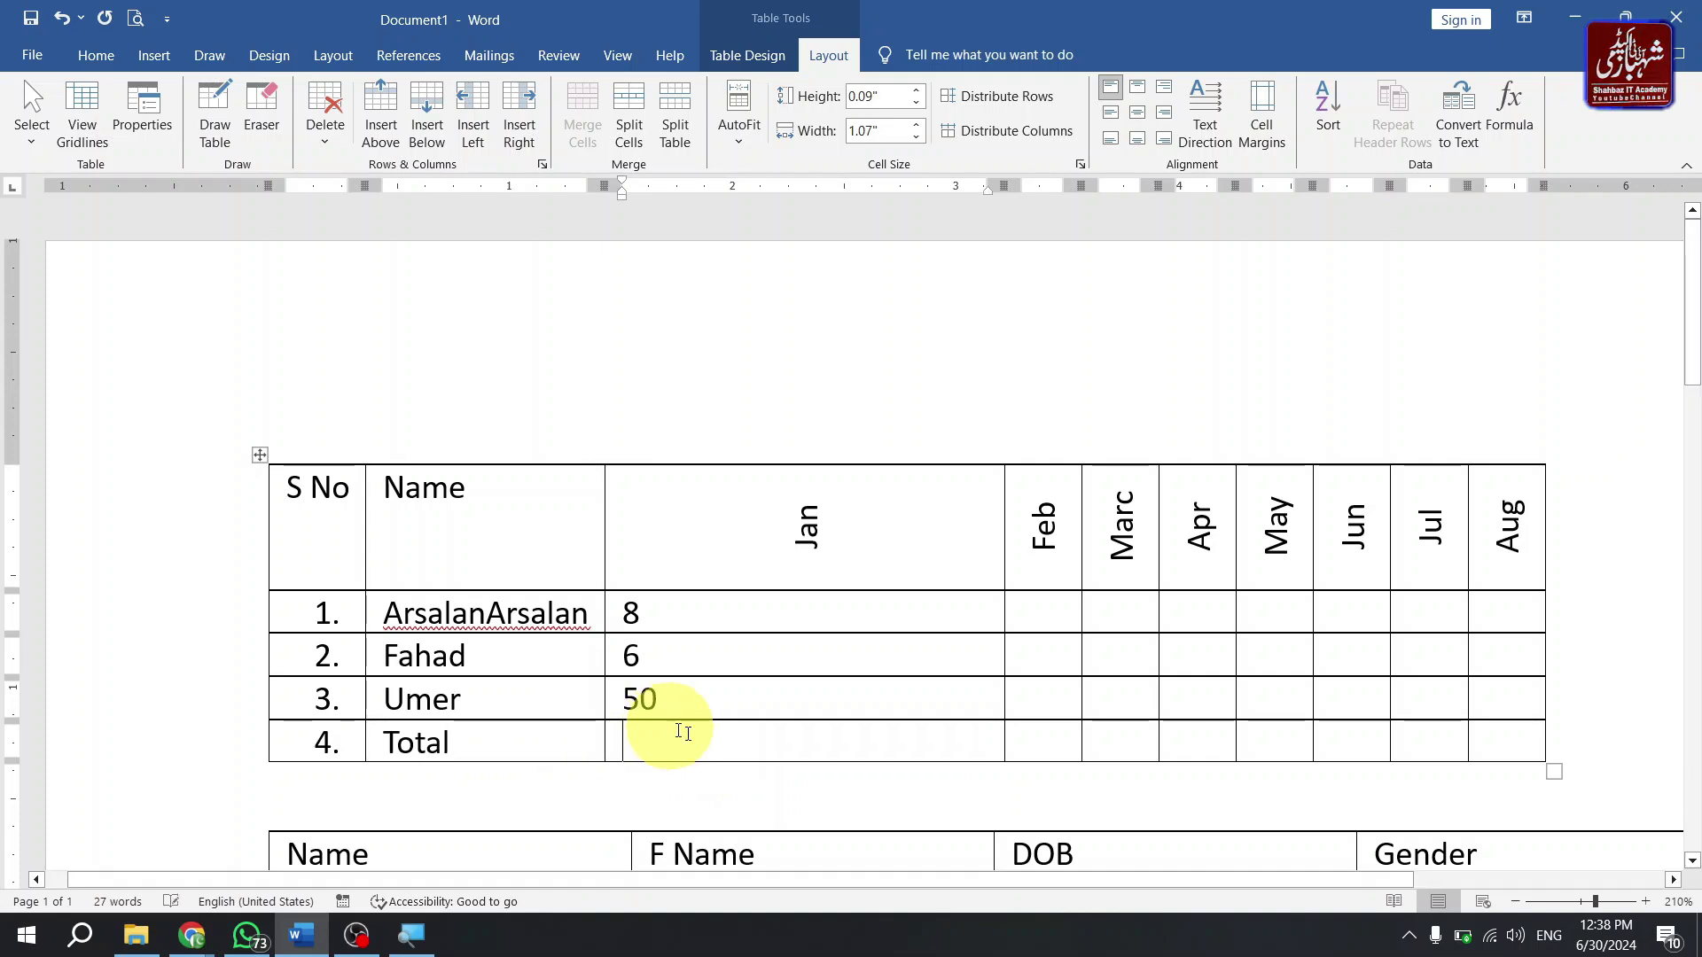
- Try the formula =SUM(ABOVE) in the Total row's Jan cell
left_click_drag(703, 619, 717, 708)
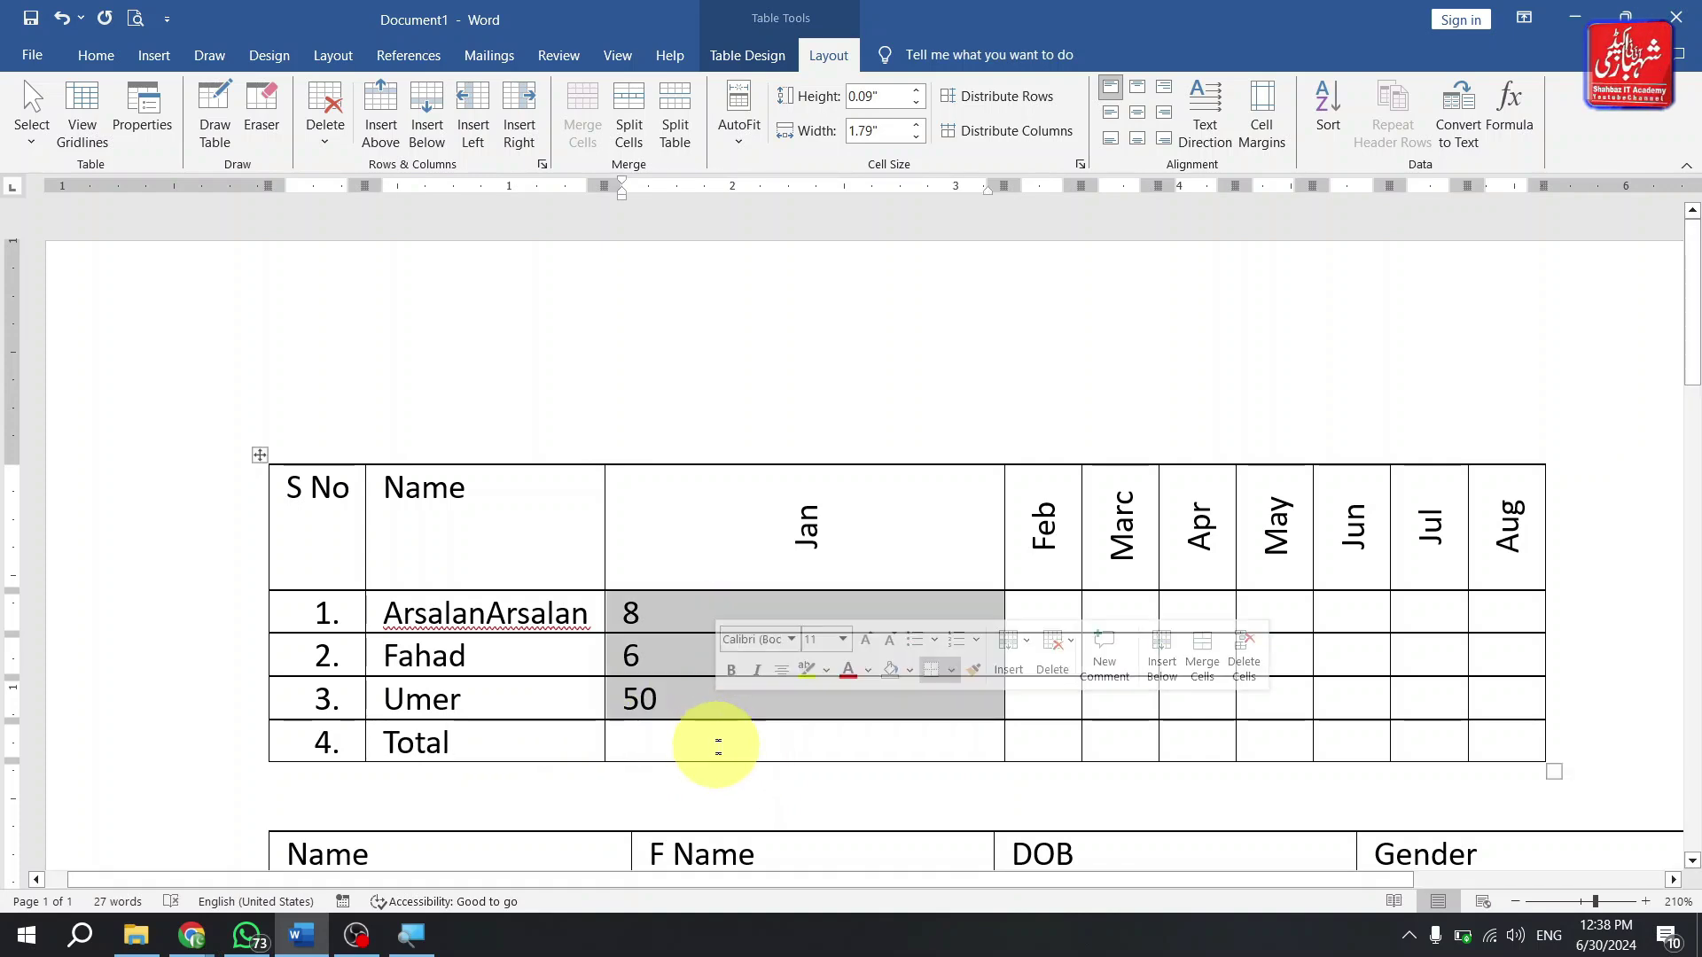
left_click(721, 744)
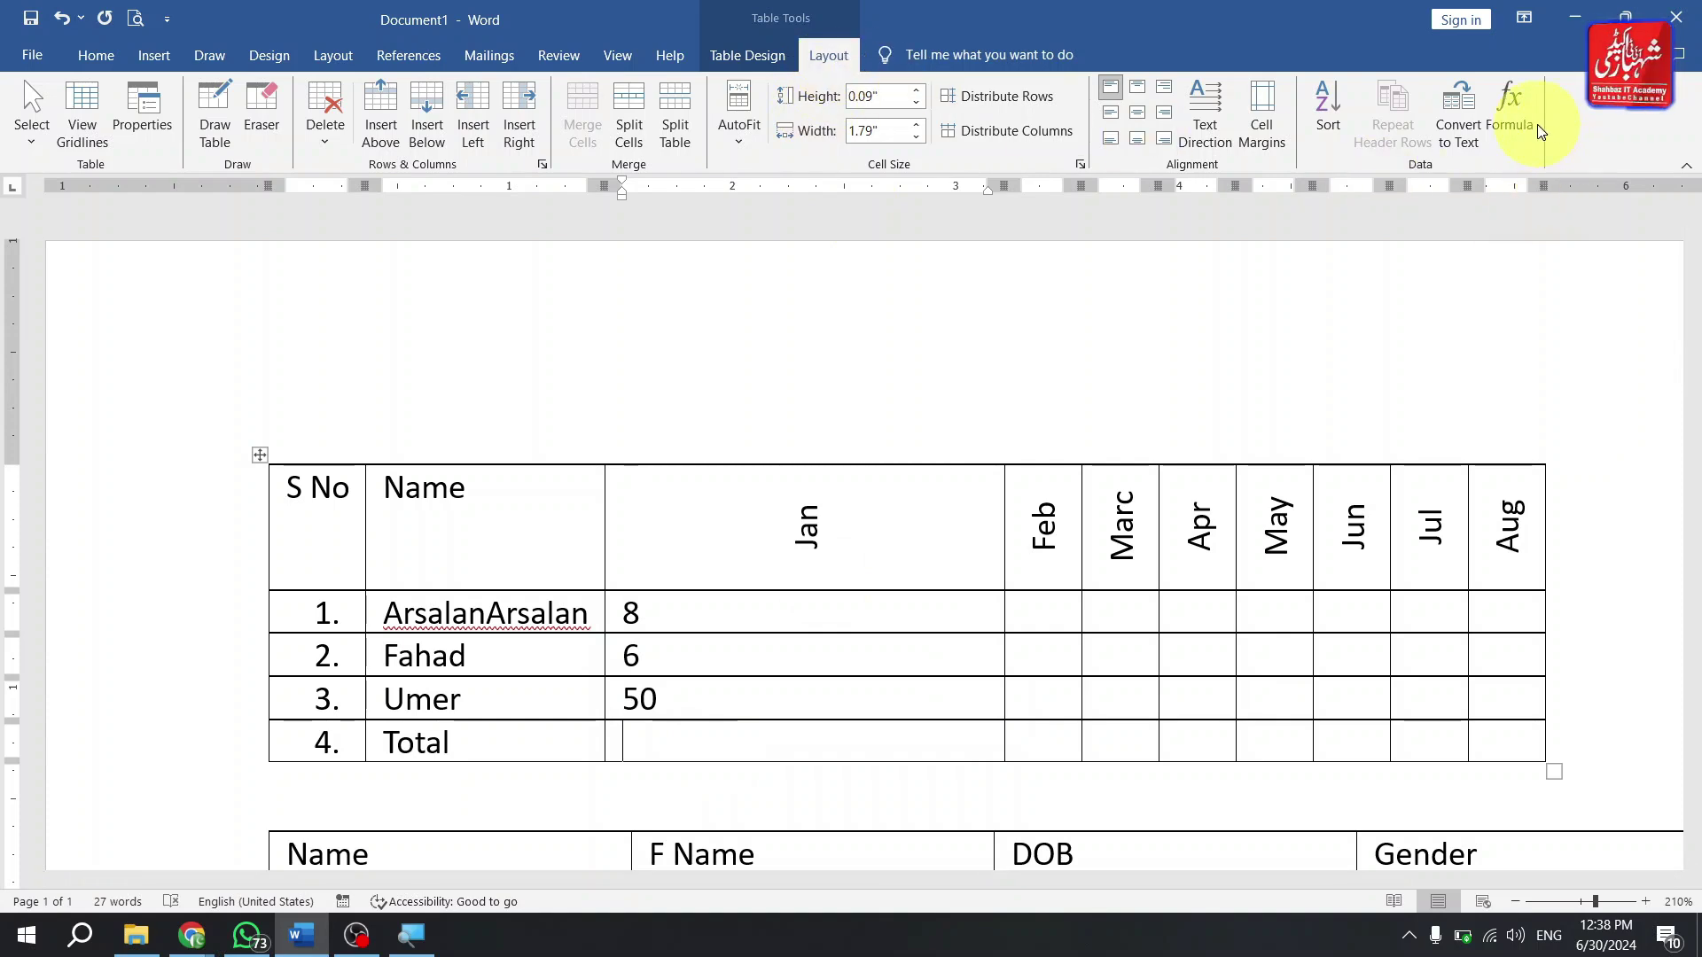
left_click(1498, 119)
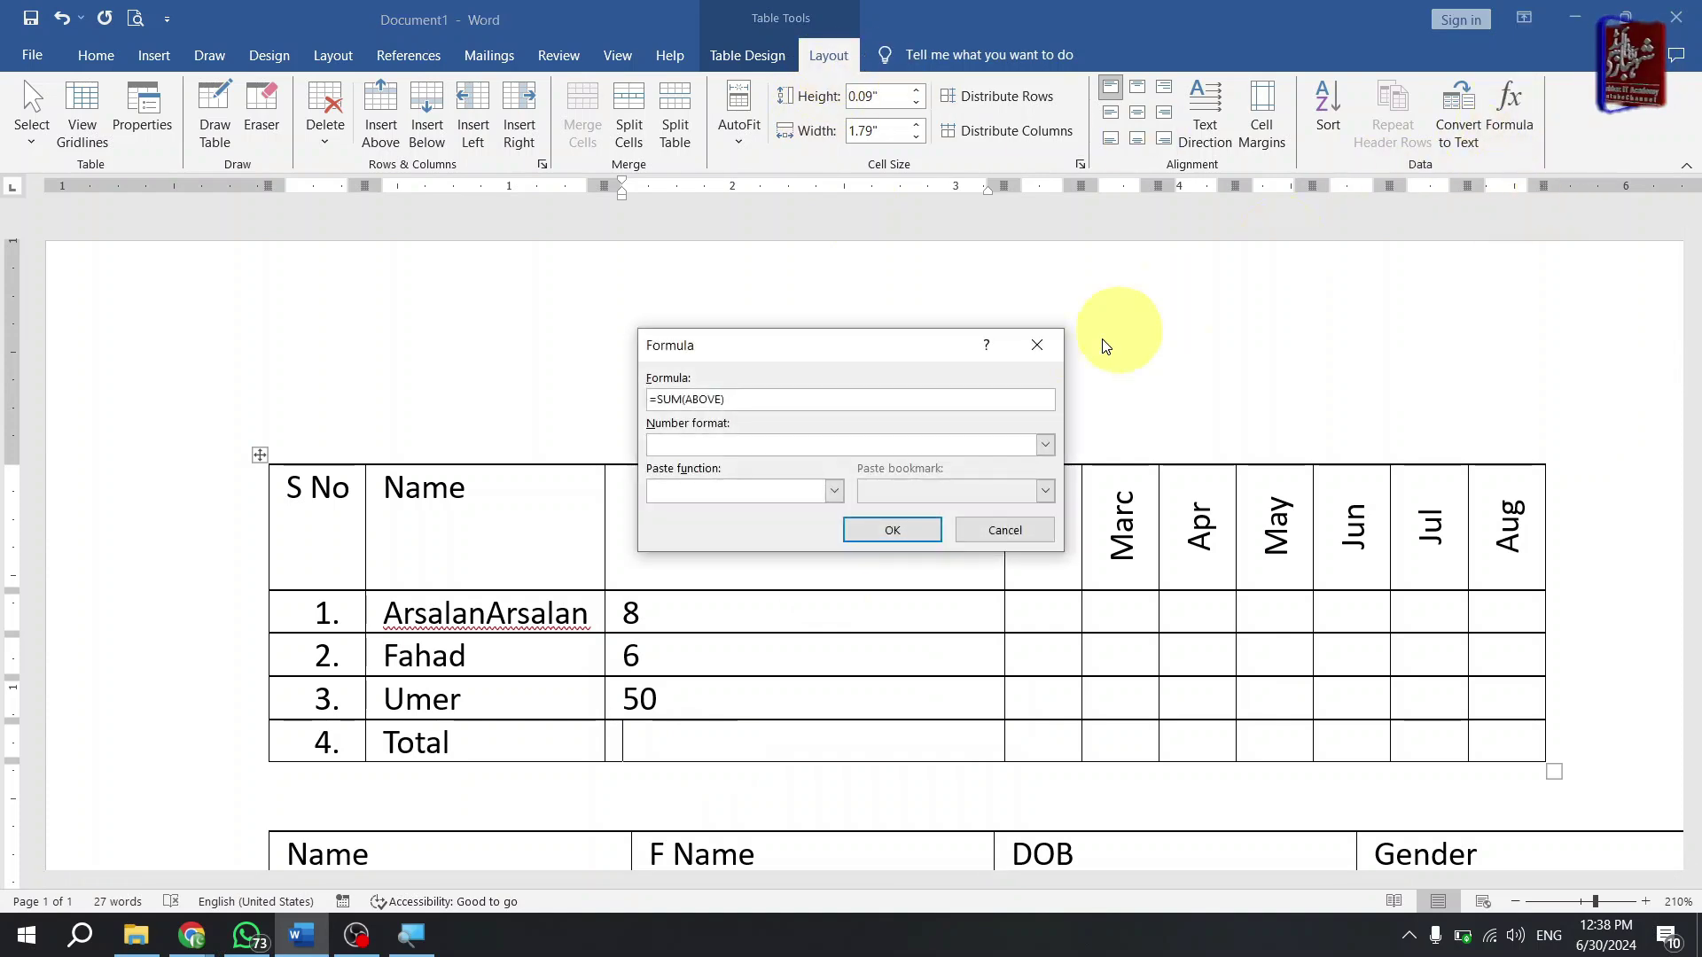
left_click_drag(909, 361, 1151, 385)
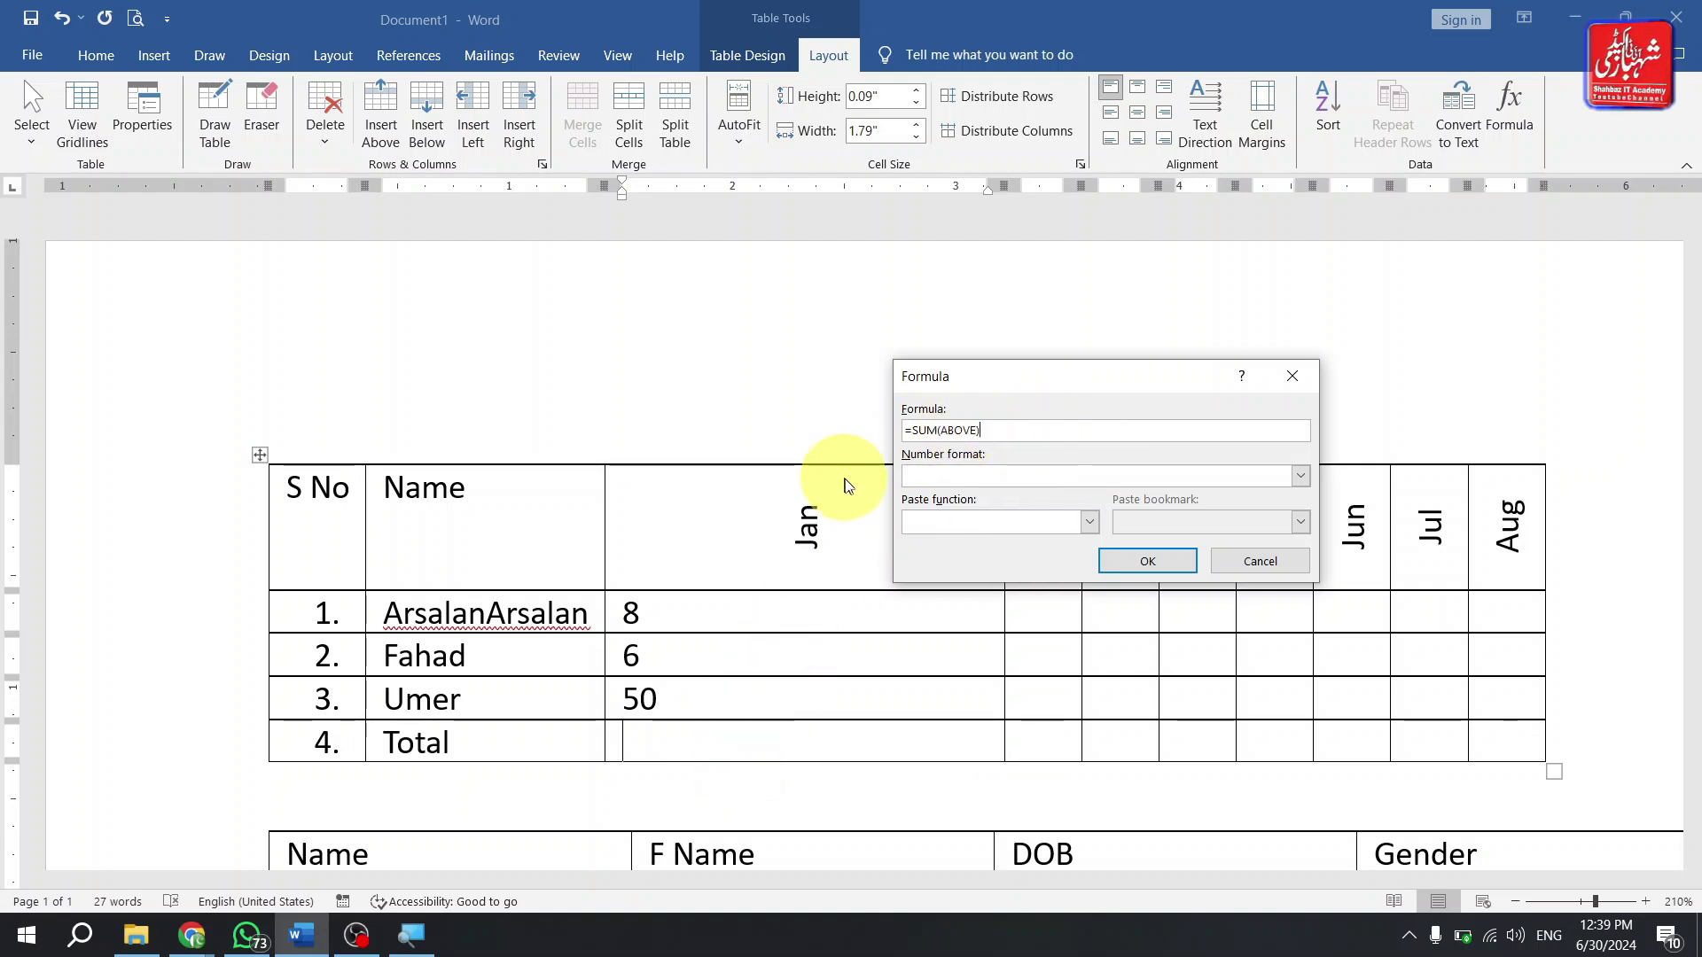
left_click(1145, 567)
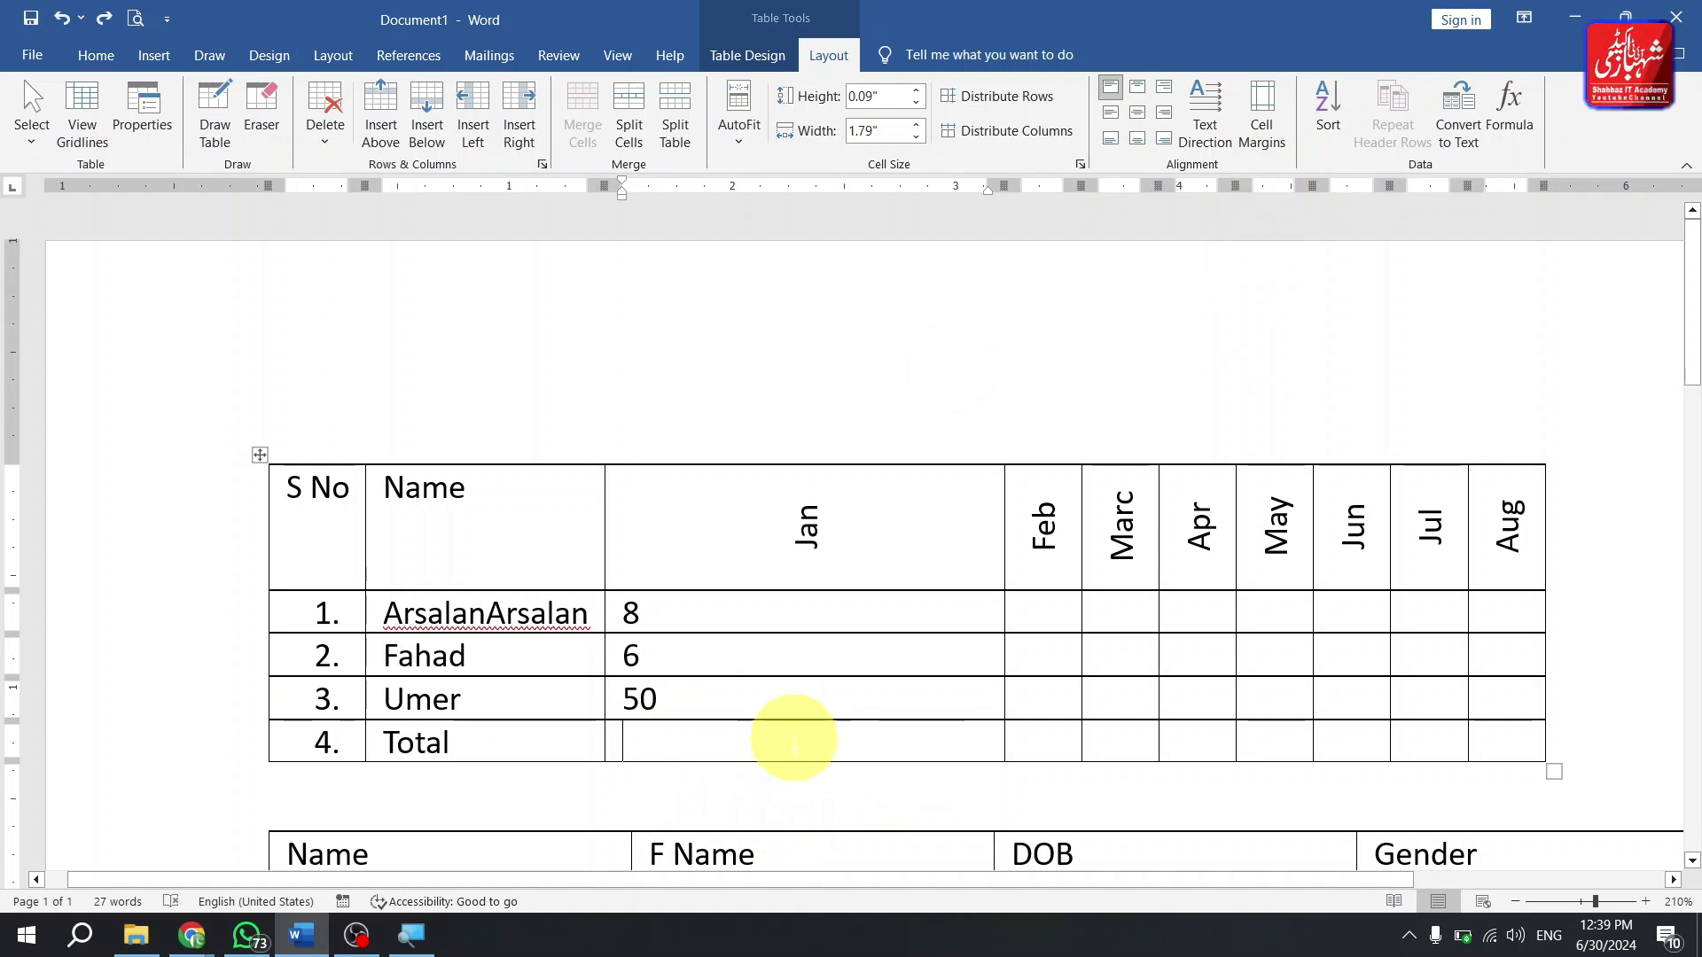
- Add a fifth row below the Total row of the monthly table
key("Tab")
key("Tab")
key("Tab")
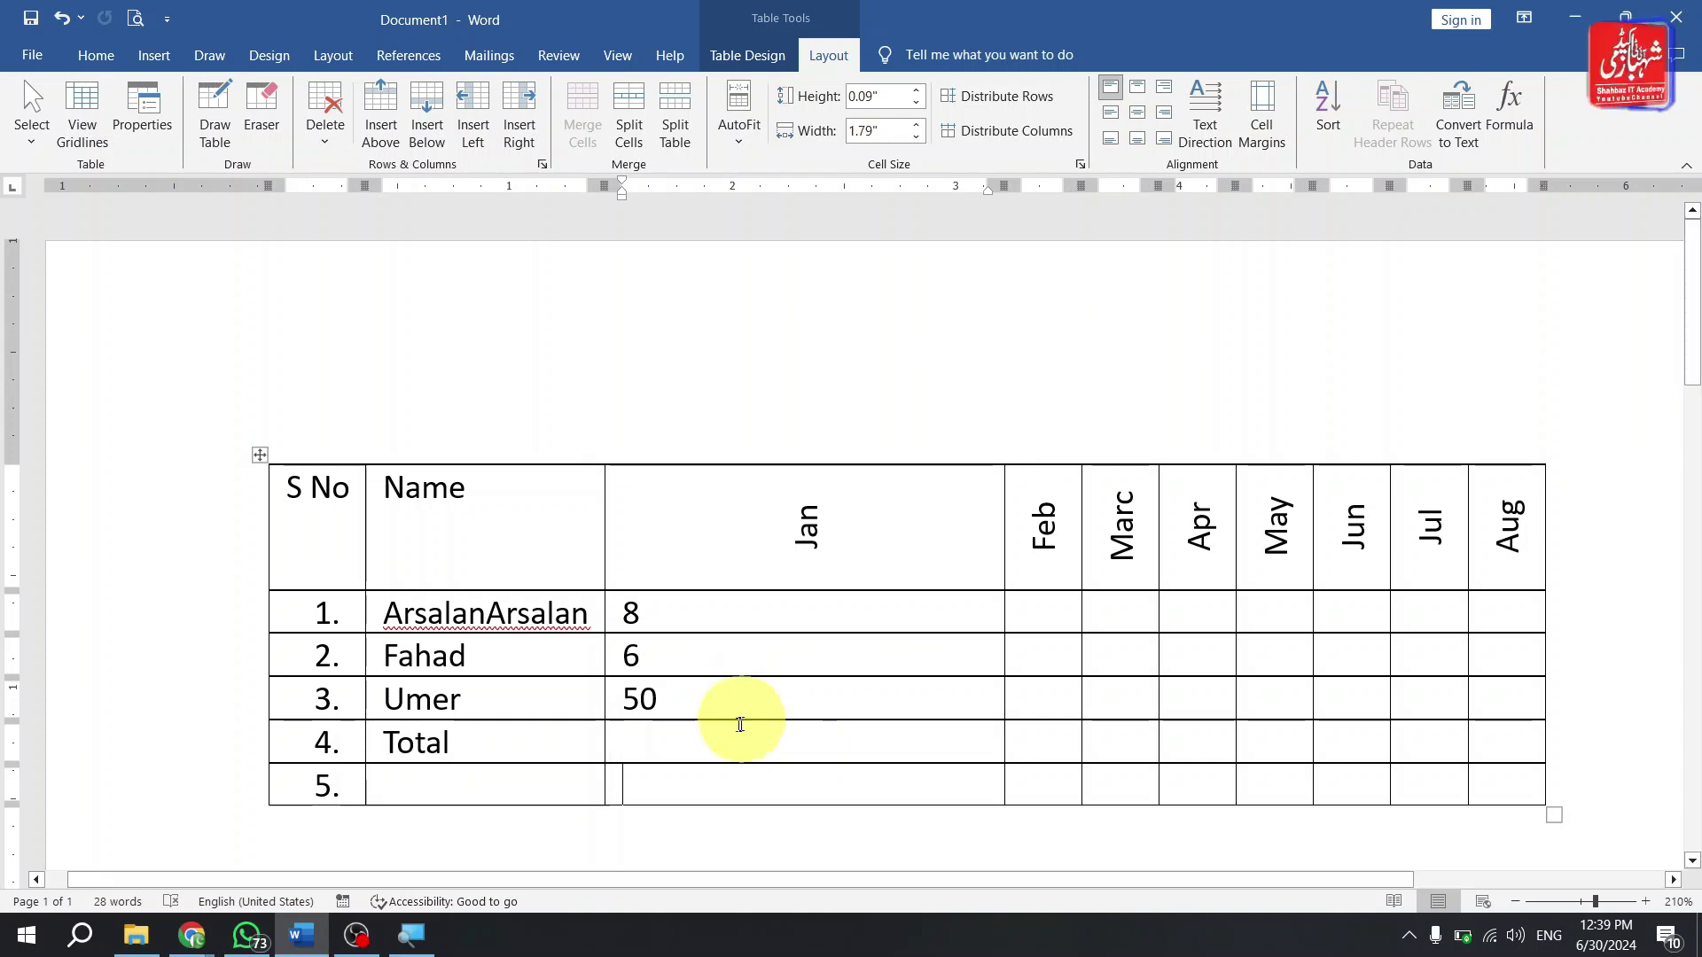
left_click(652, 800)
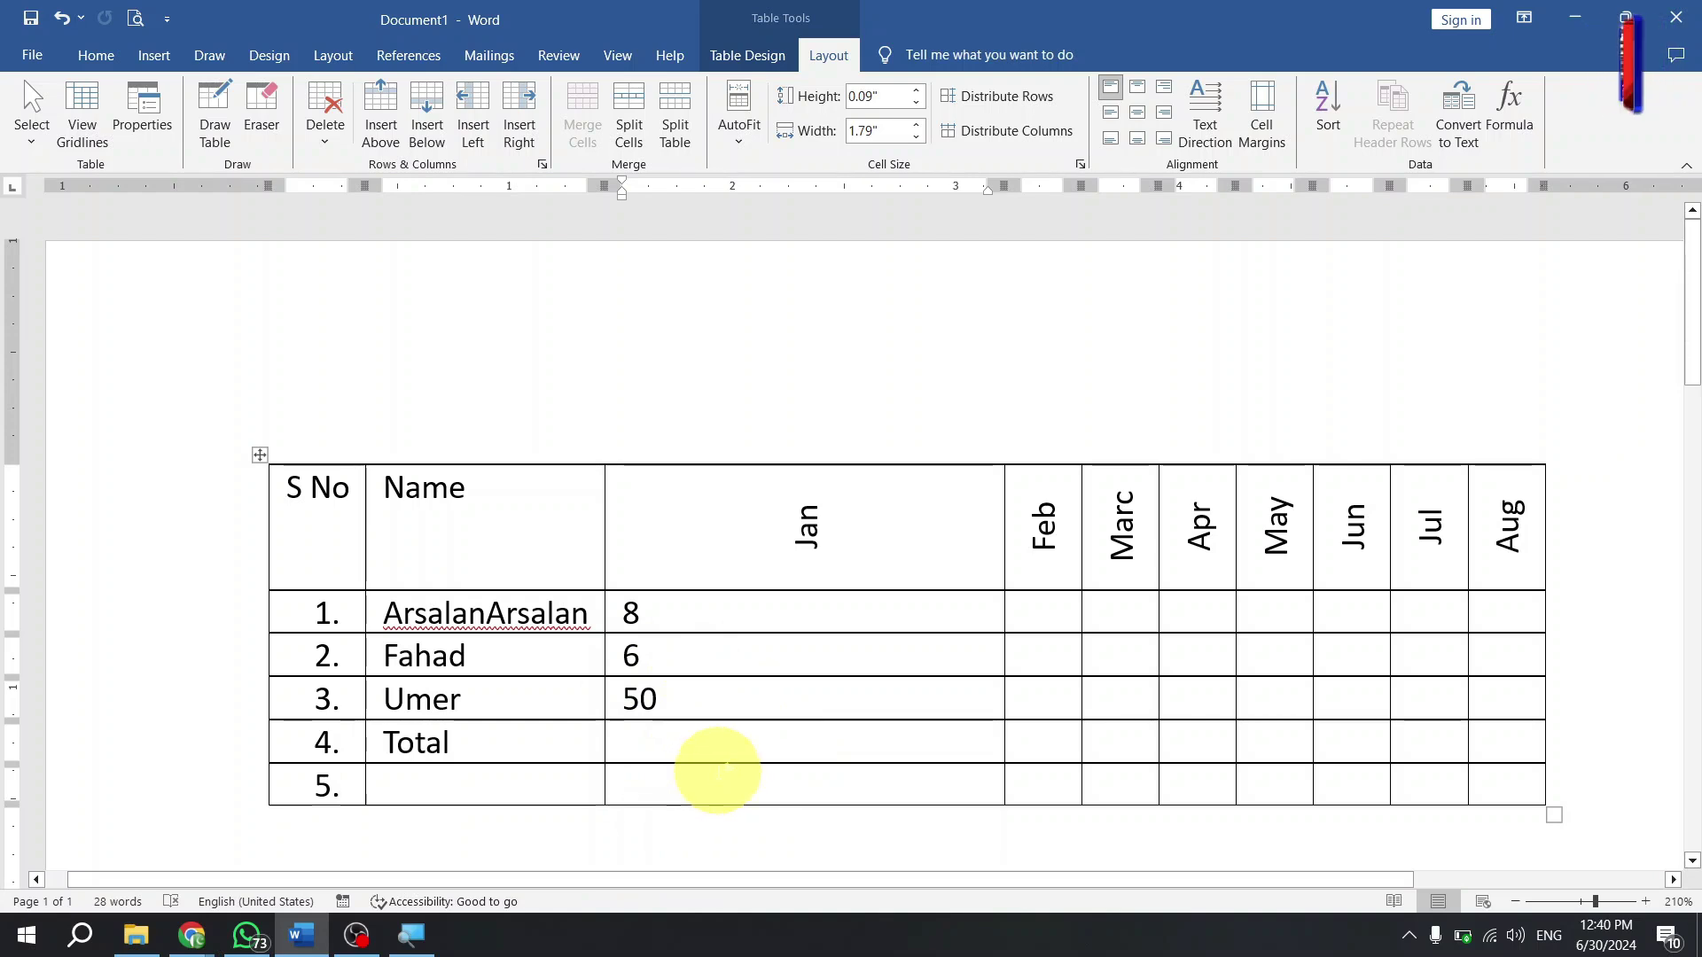
- Sum the Jan column in the Total row's cell with the formula =SUM(ABOVE)
left_click(735, 745)
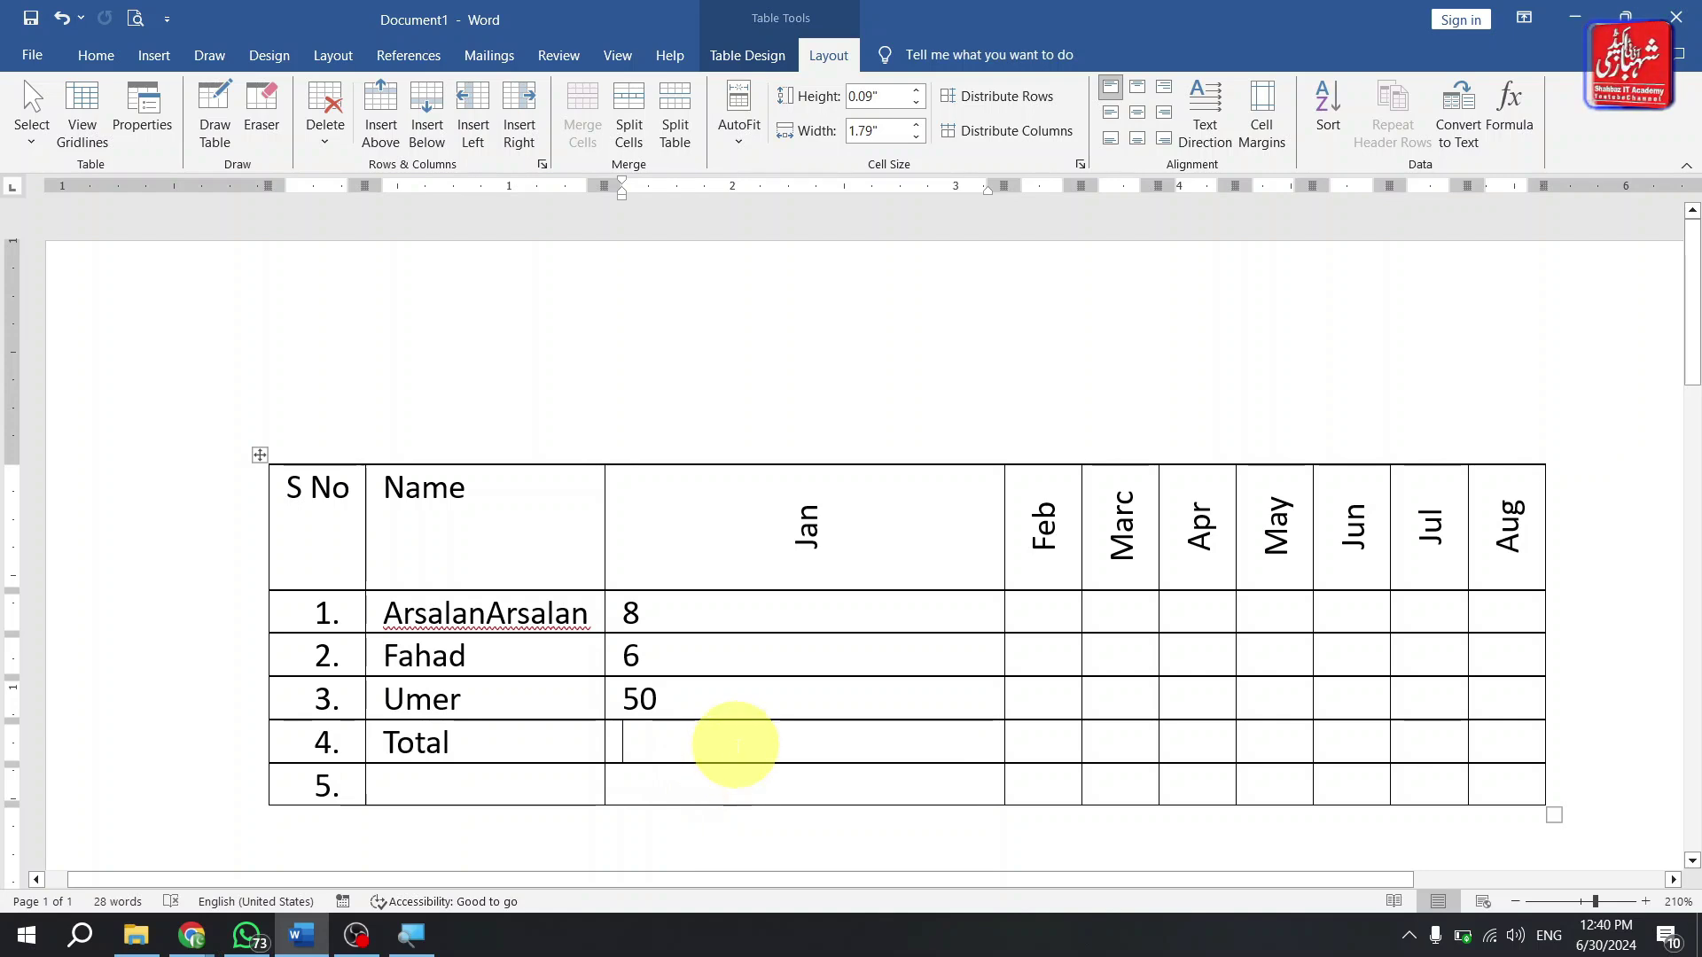
type("0")
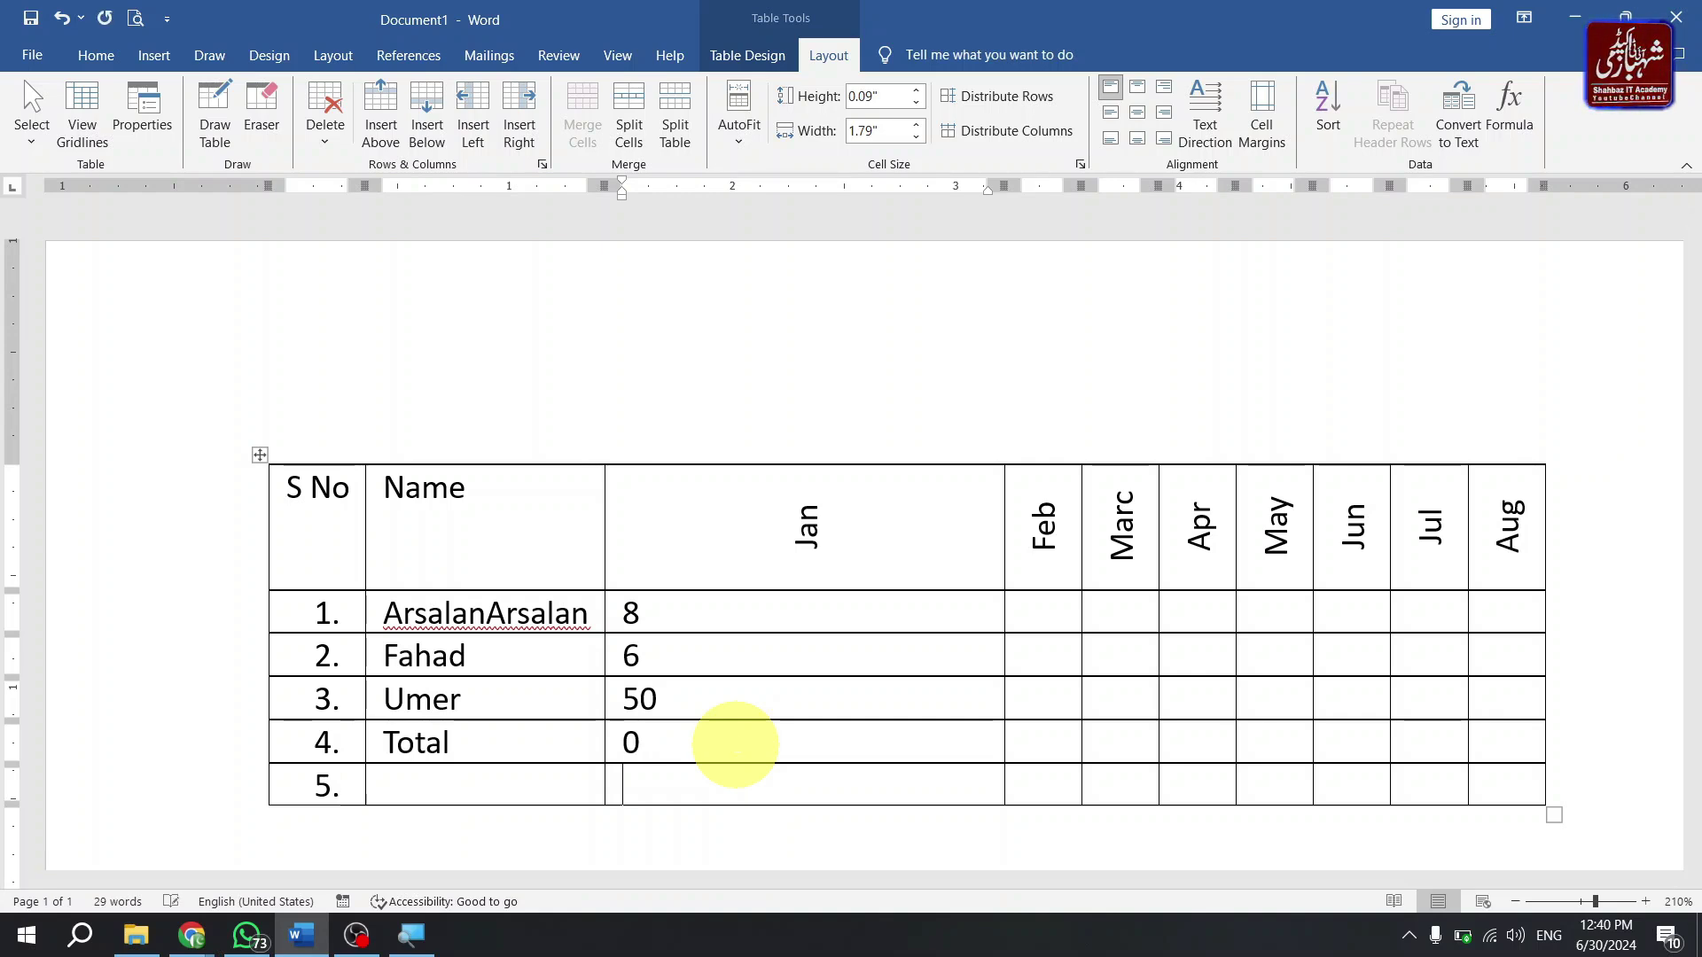
key("BackSpace")
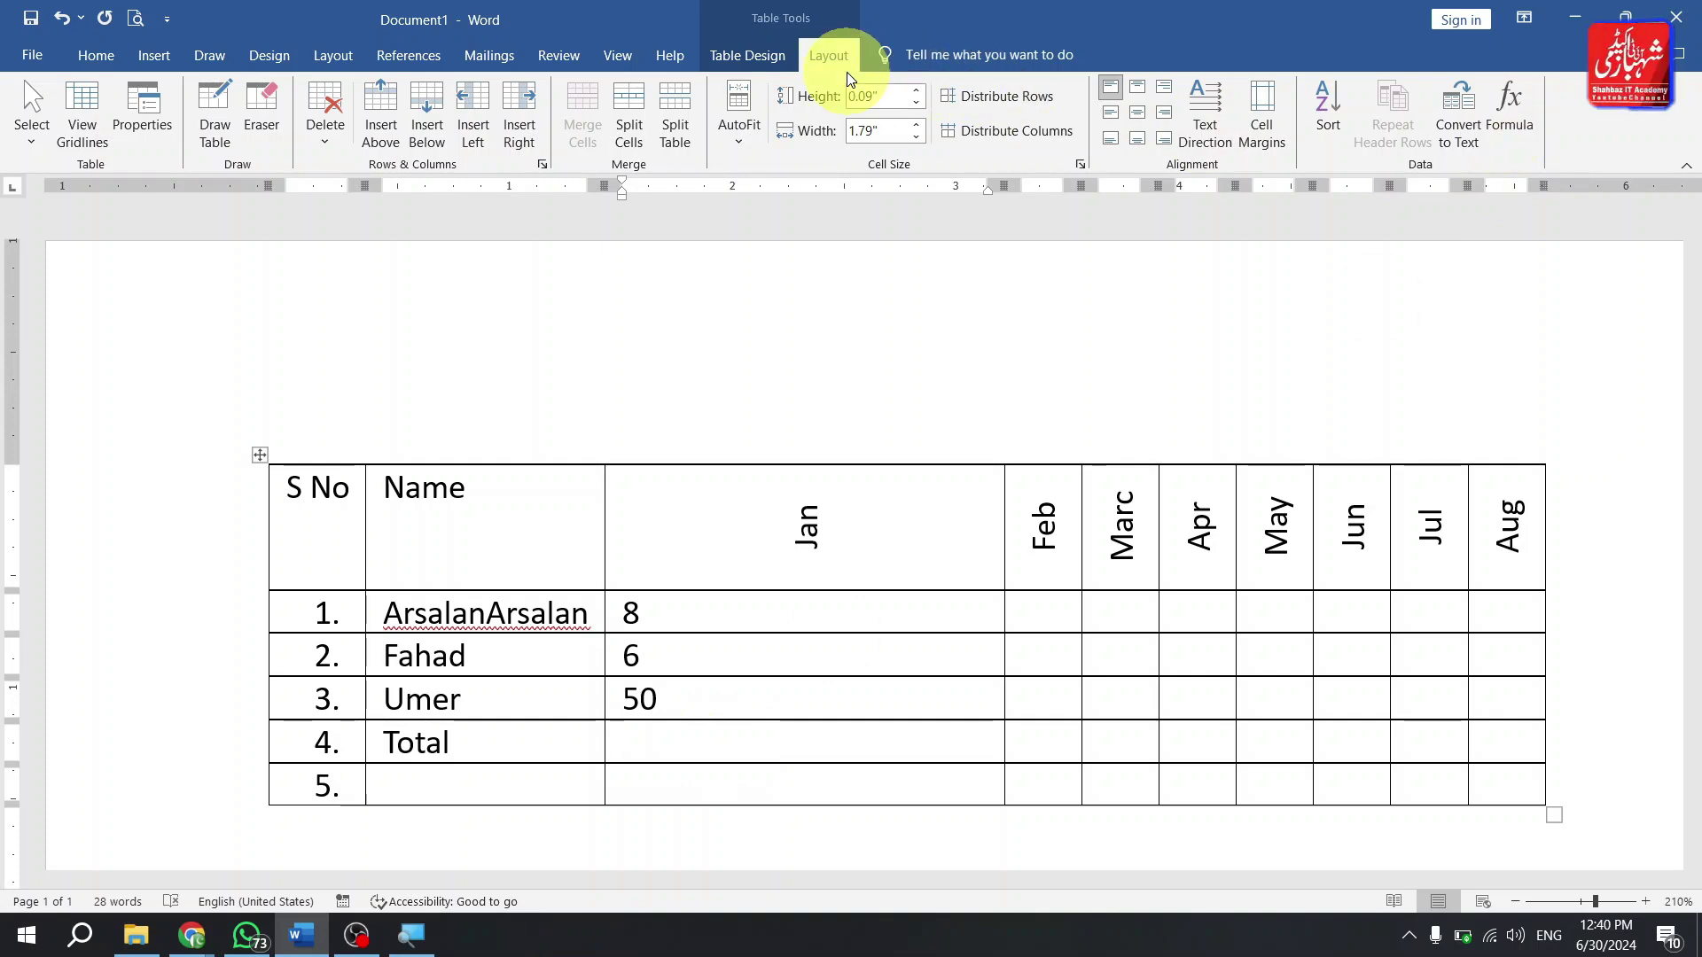
left_click(1514, 106)
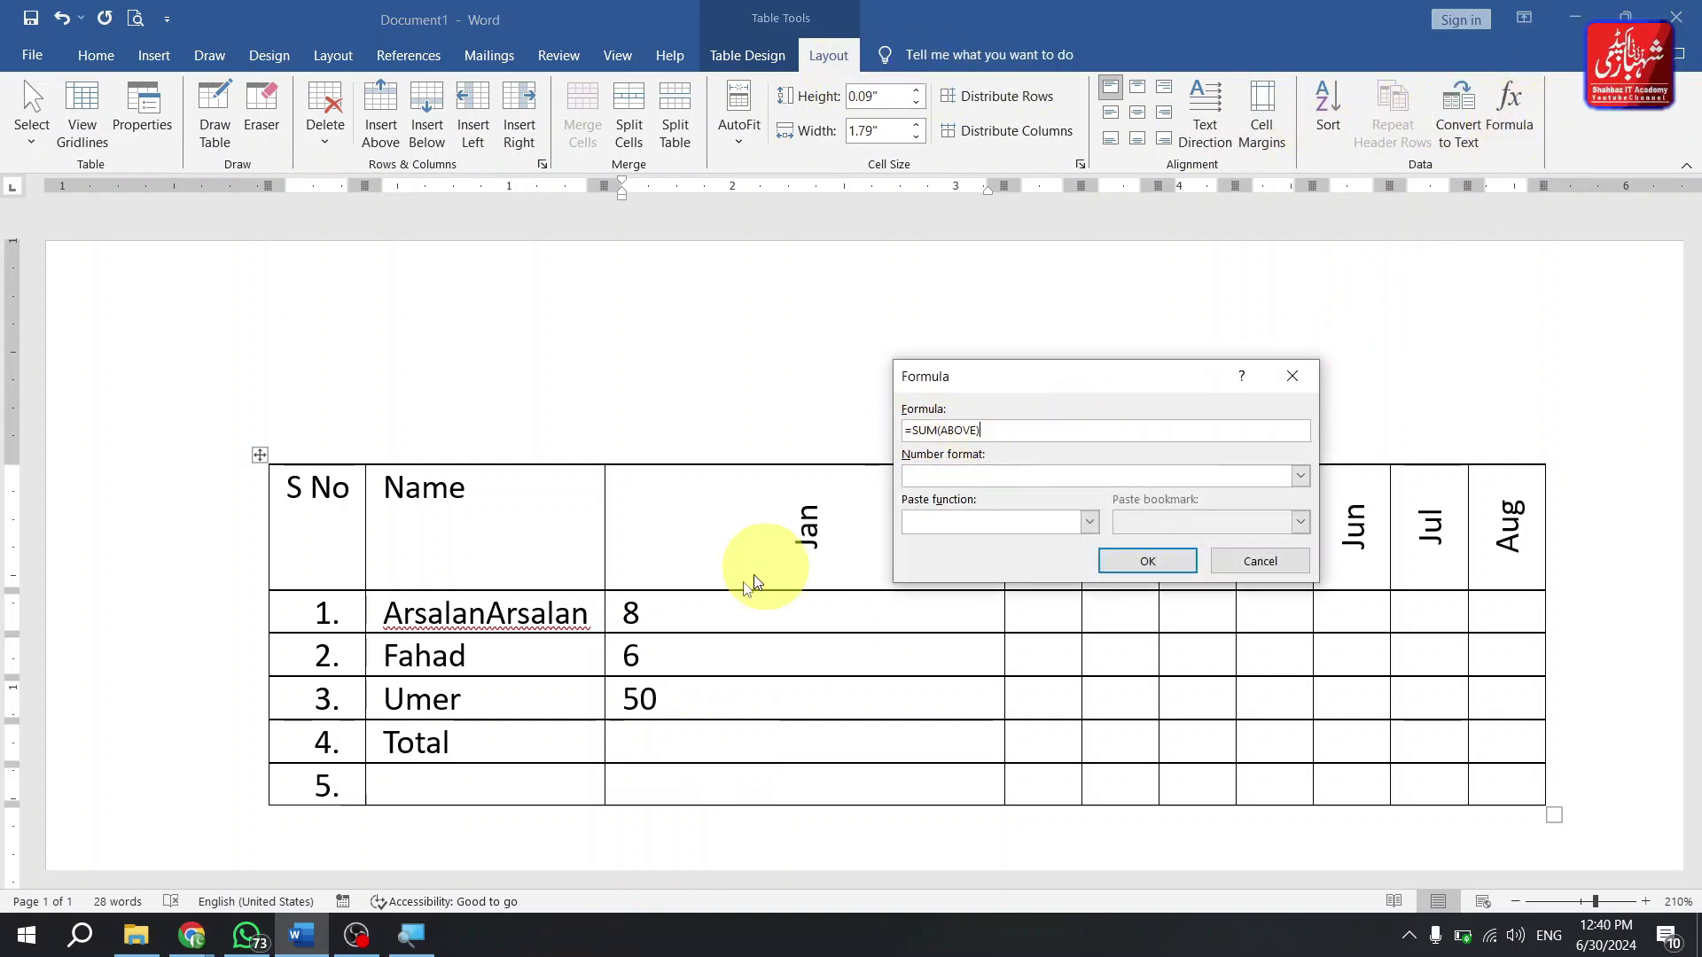
left_click(1147, 564)
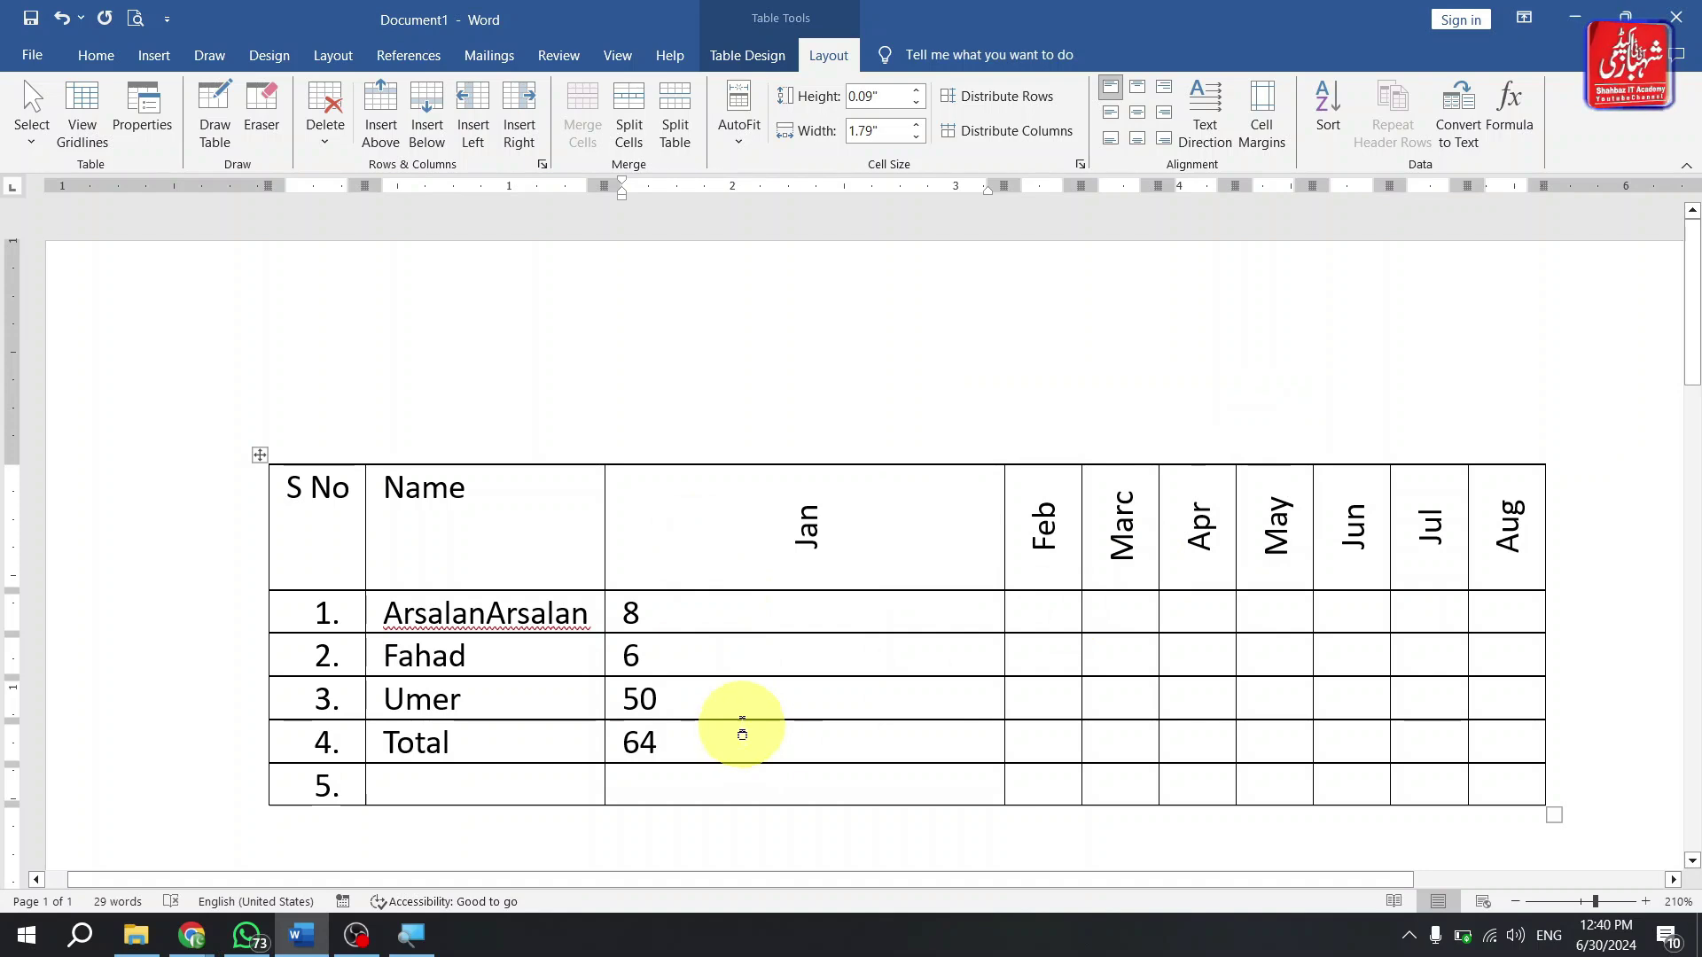
- Change the Jan value in row 2 to 50
left_click(743, 647)
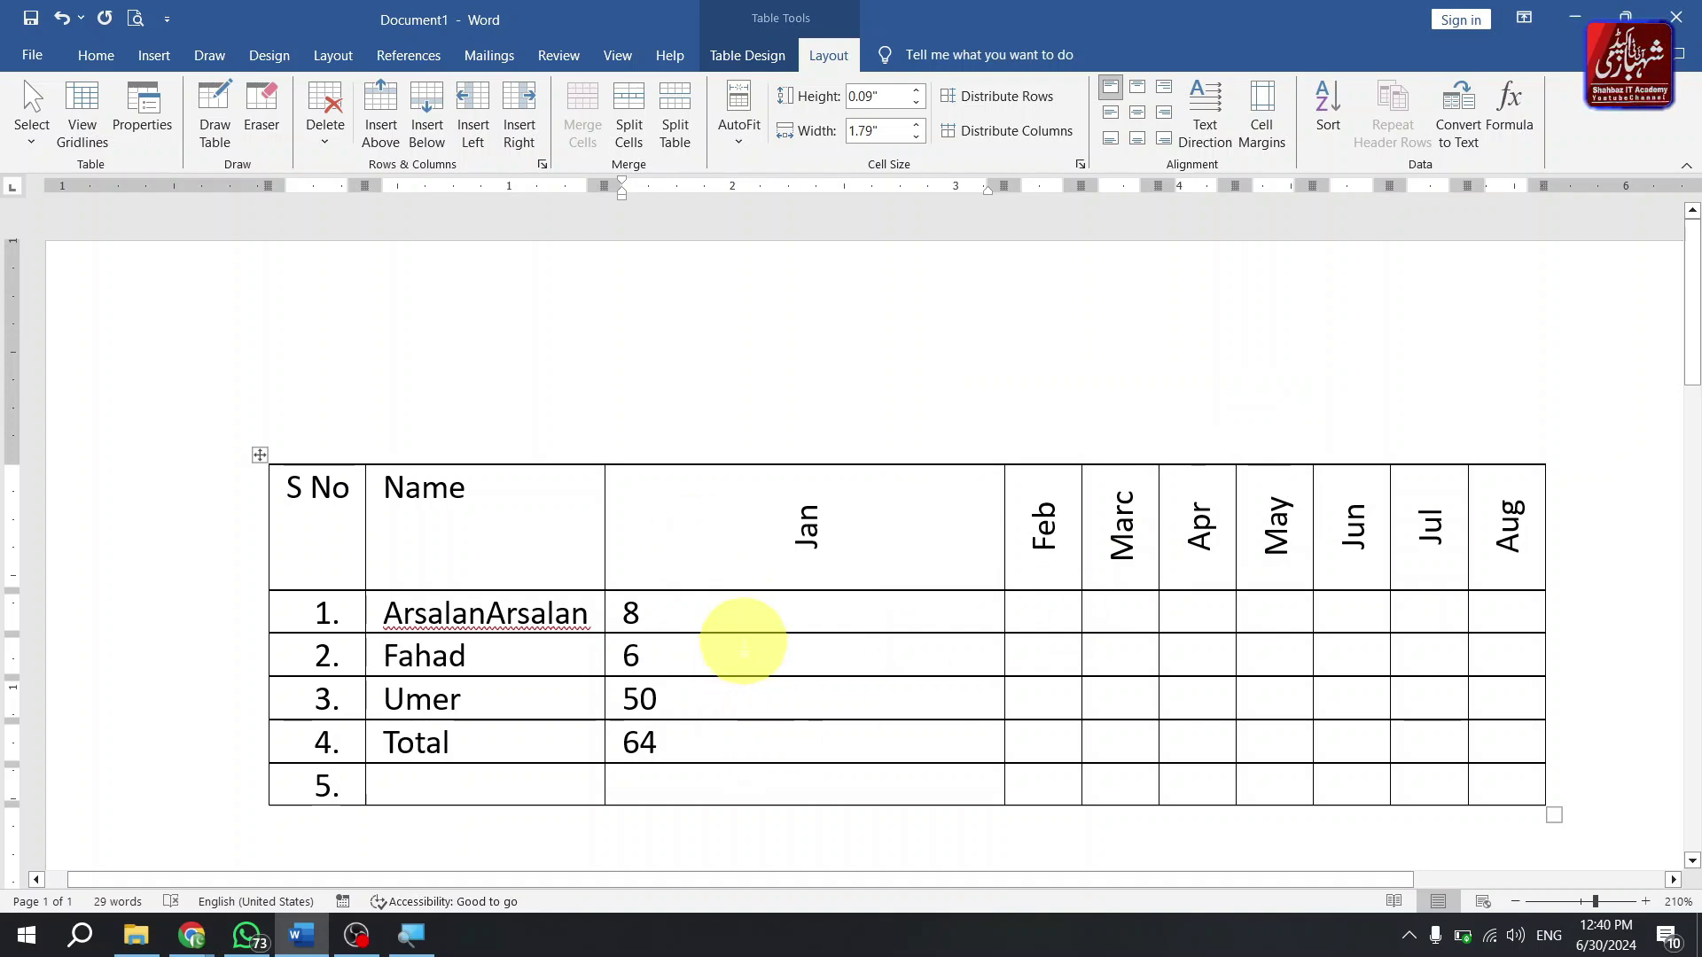
key("BackSpace")
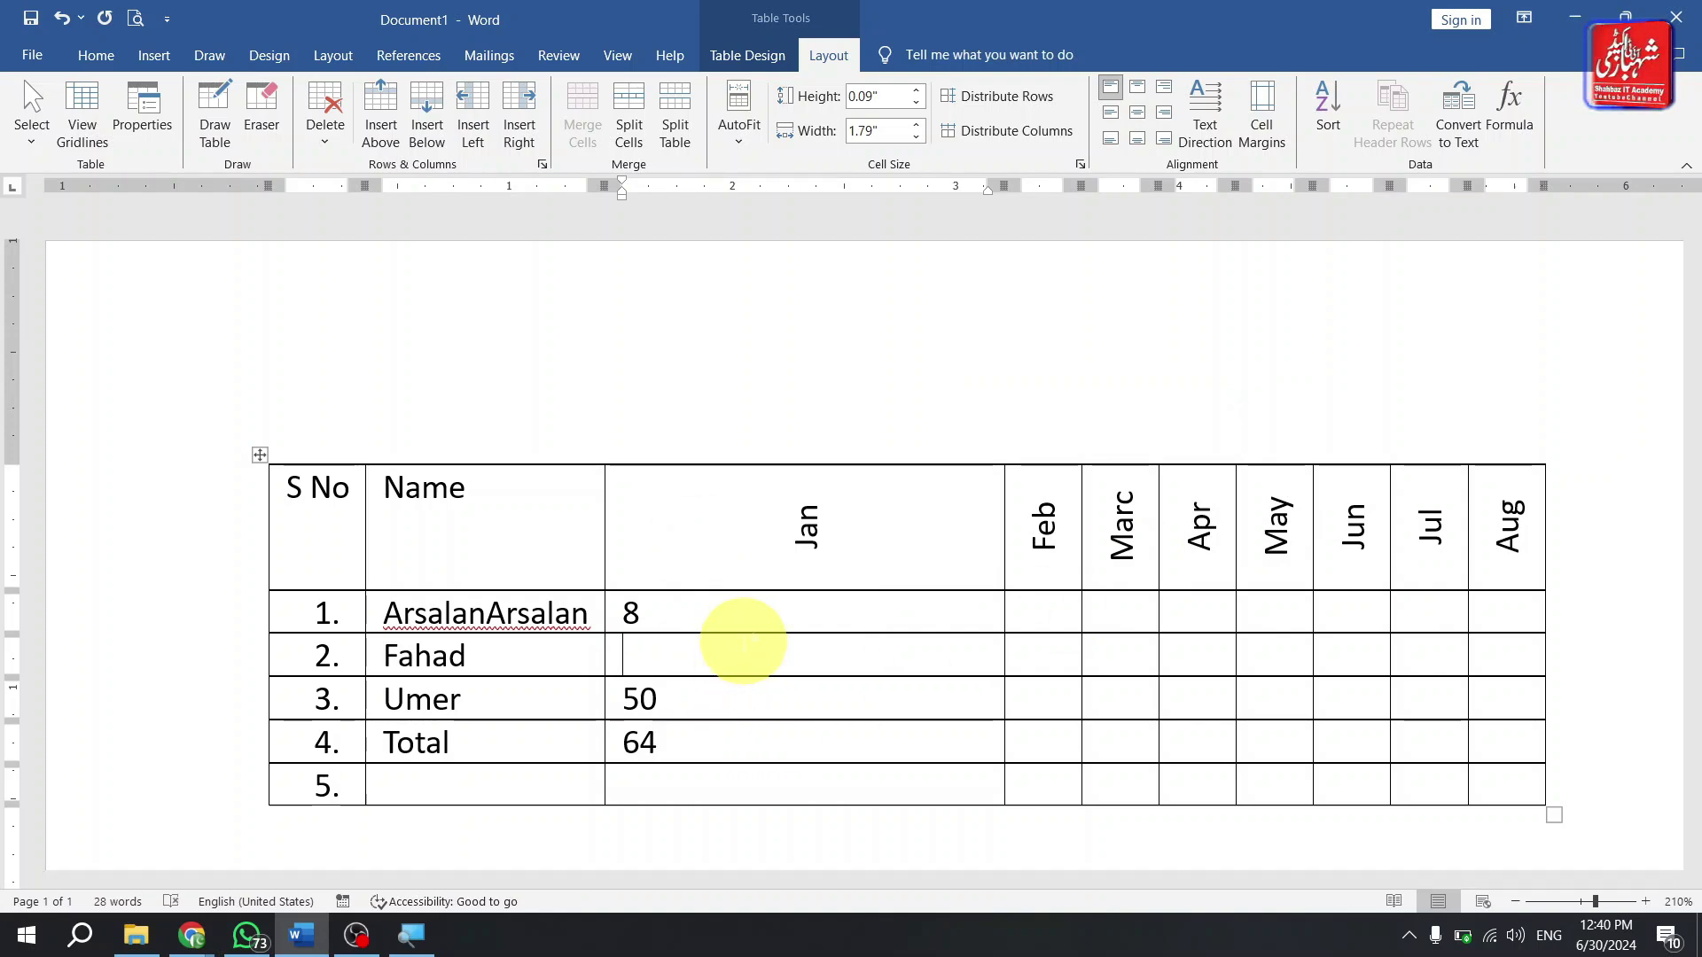
type("50")
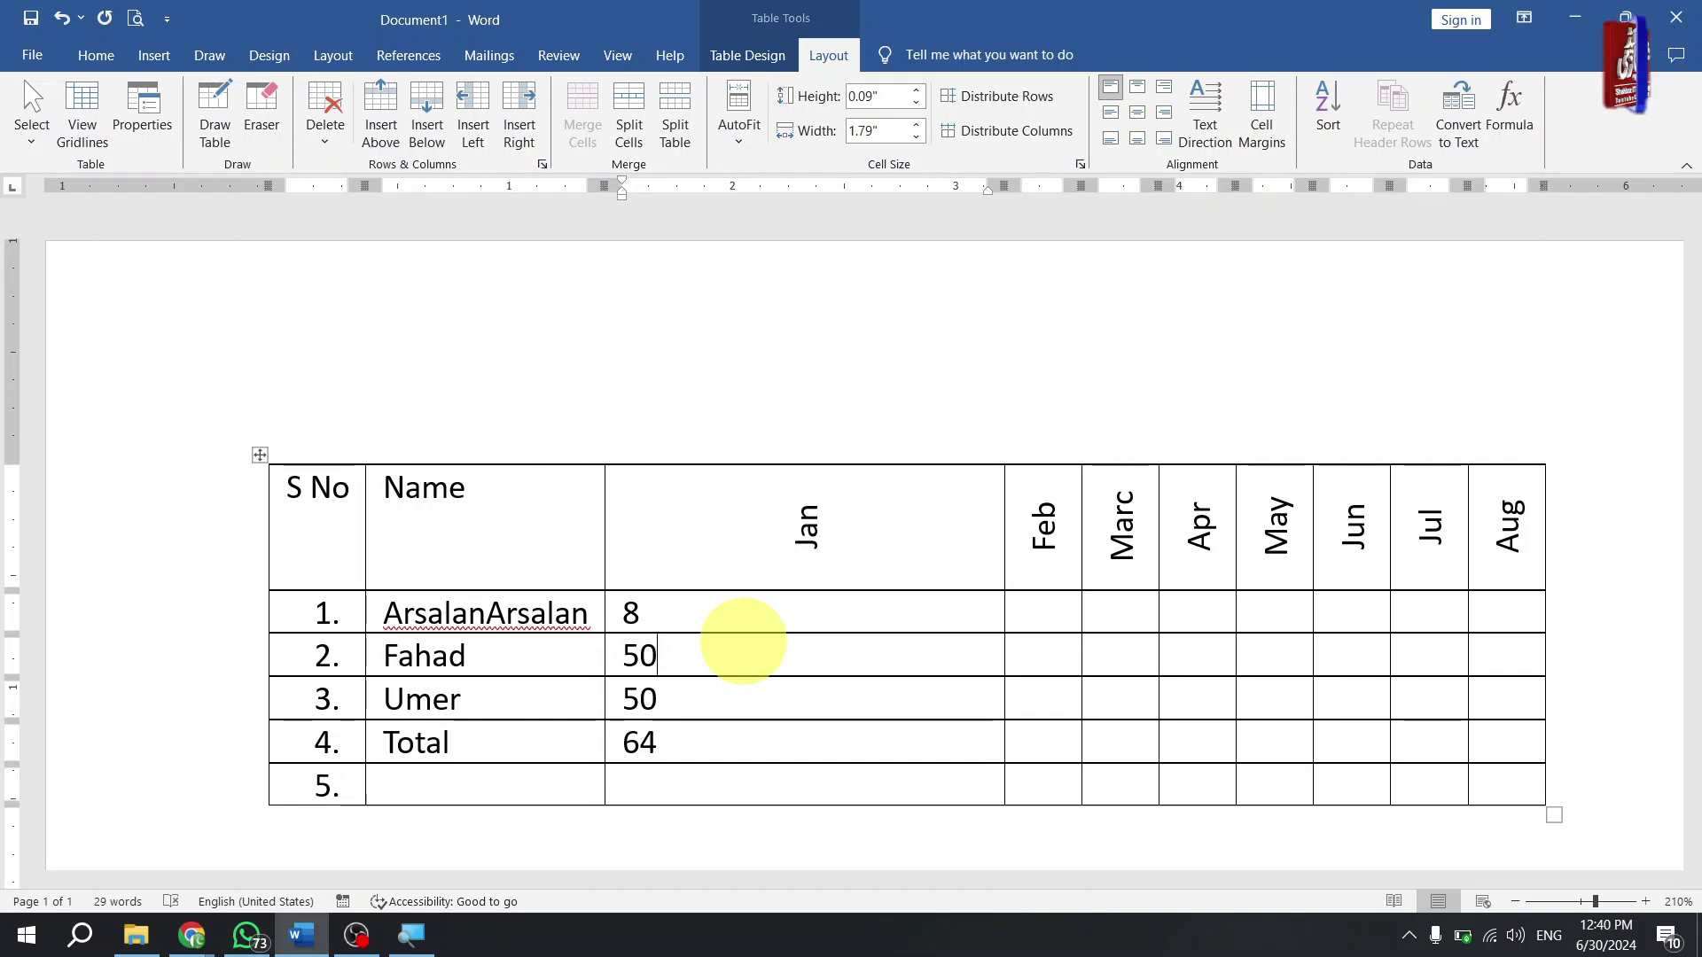
- Update the formula field in the Total row's Jan cell to recalculate the sum
left_click(693, 747)
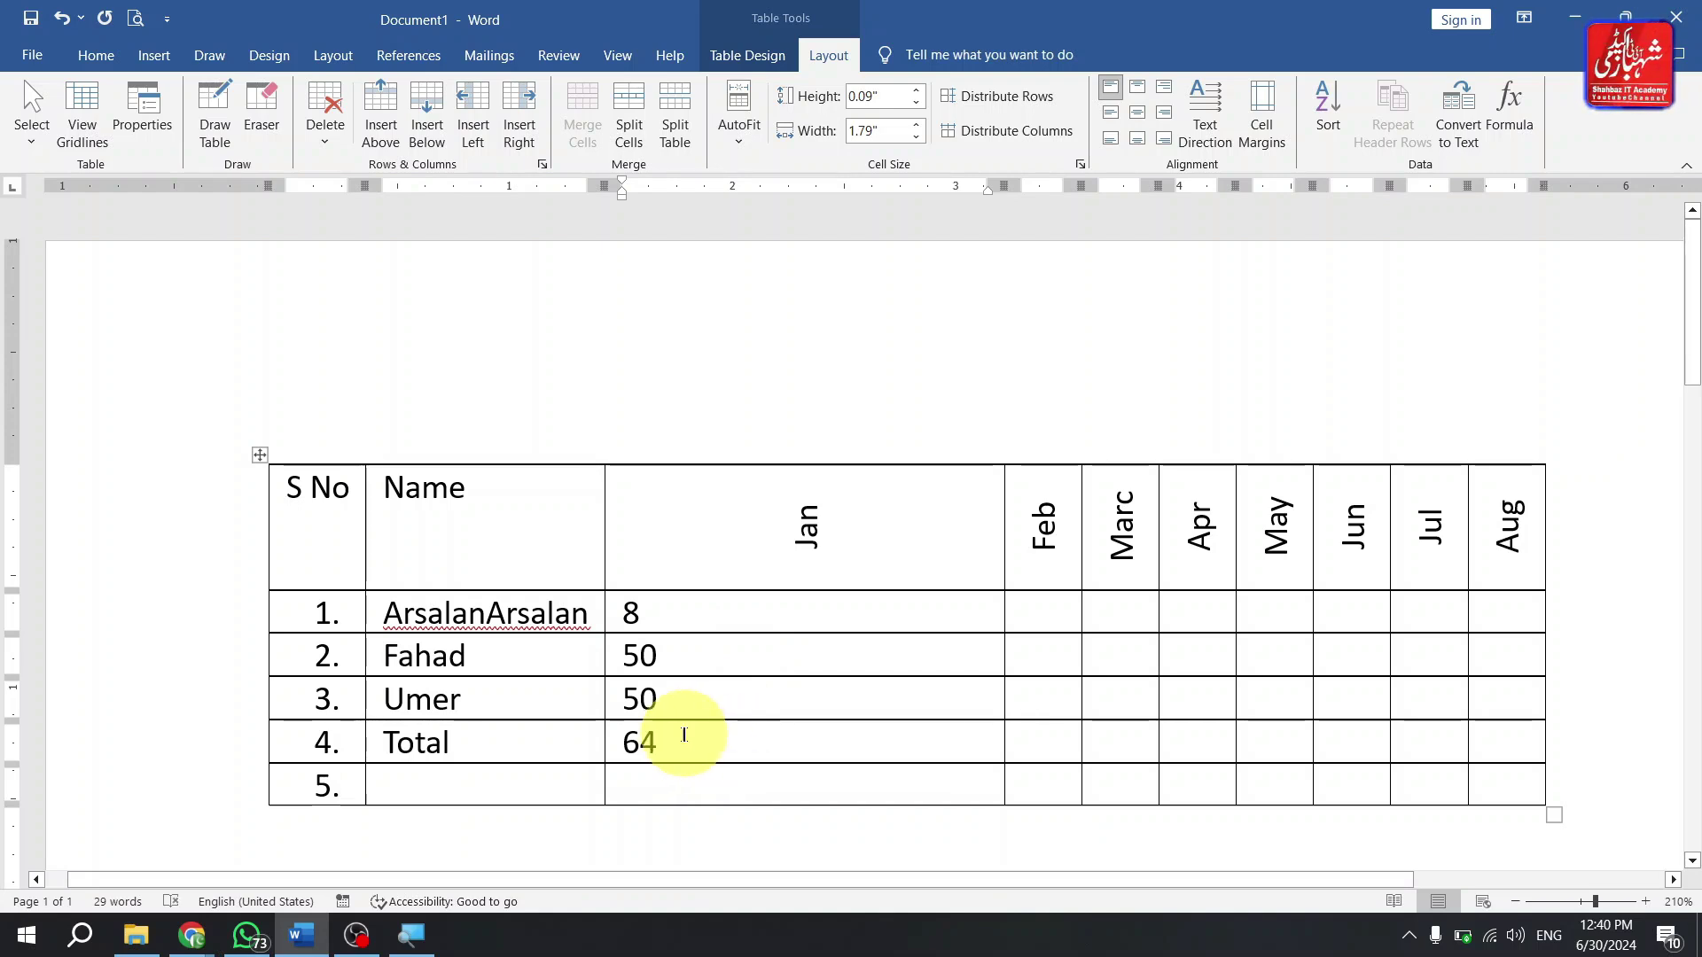
left_click_drag(651, 743, 747, 742)
left_click(747, 742)
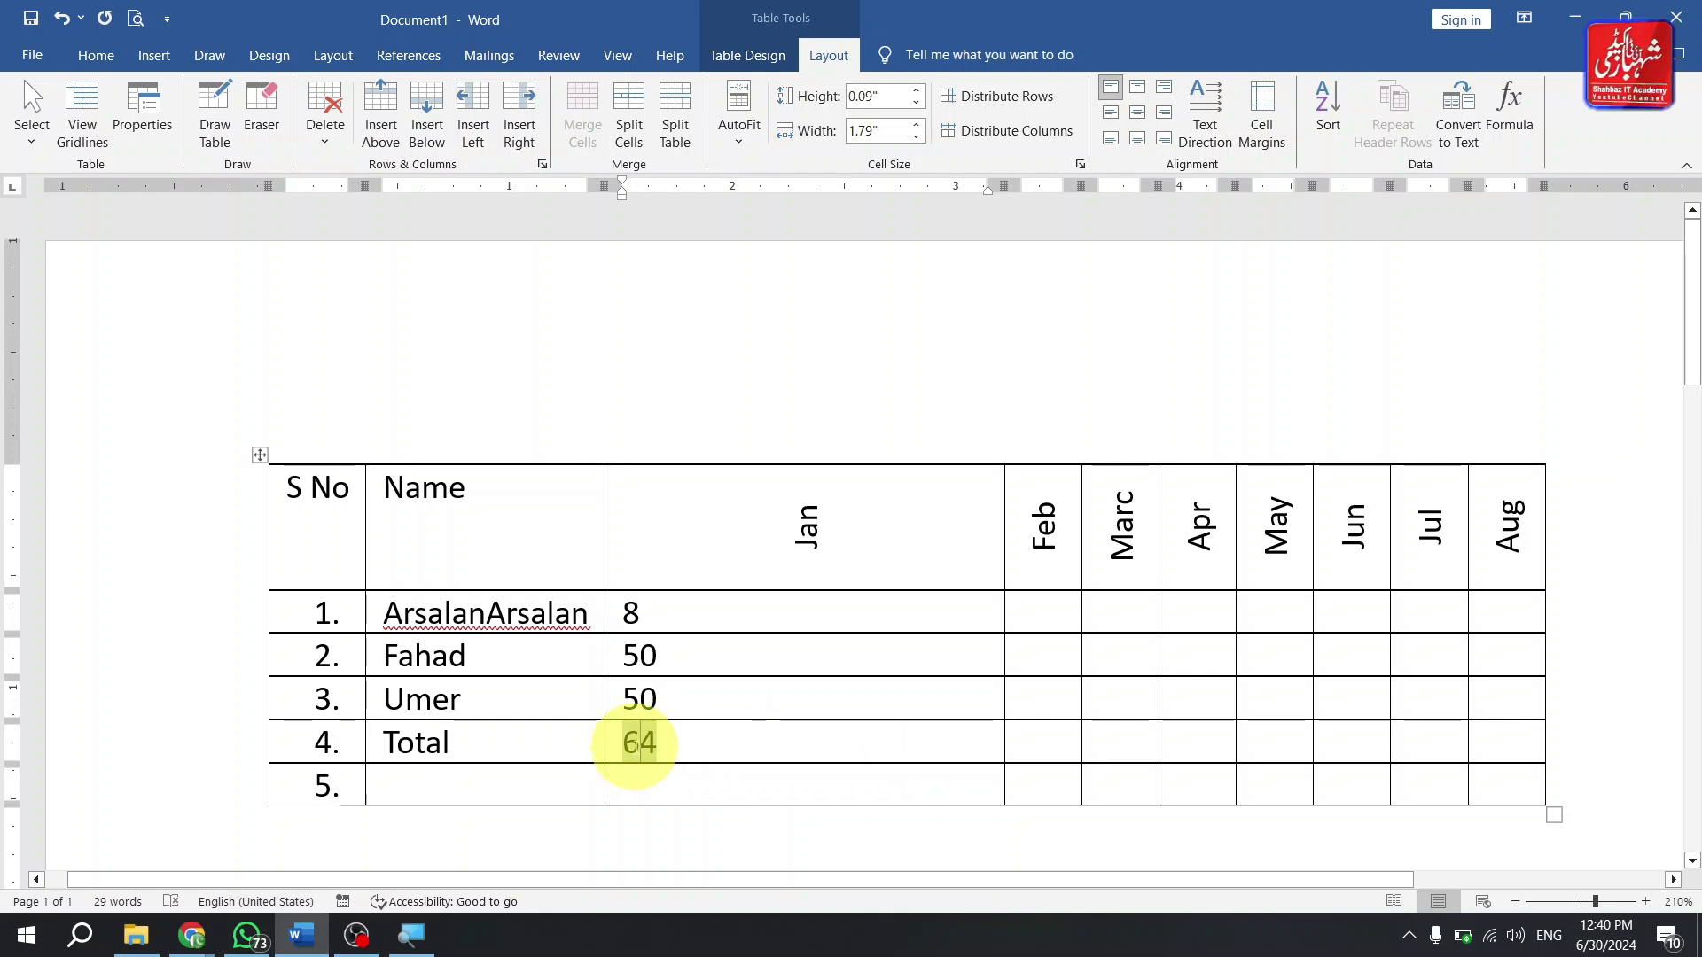
right_click(635, 747)
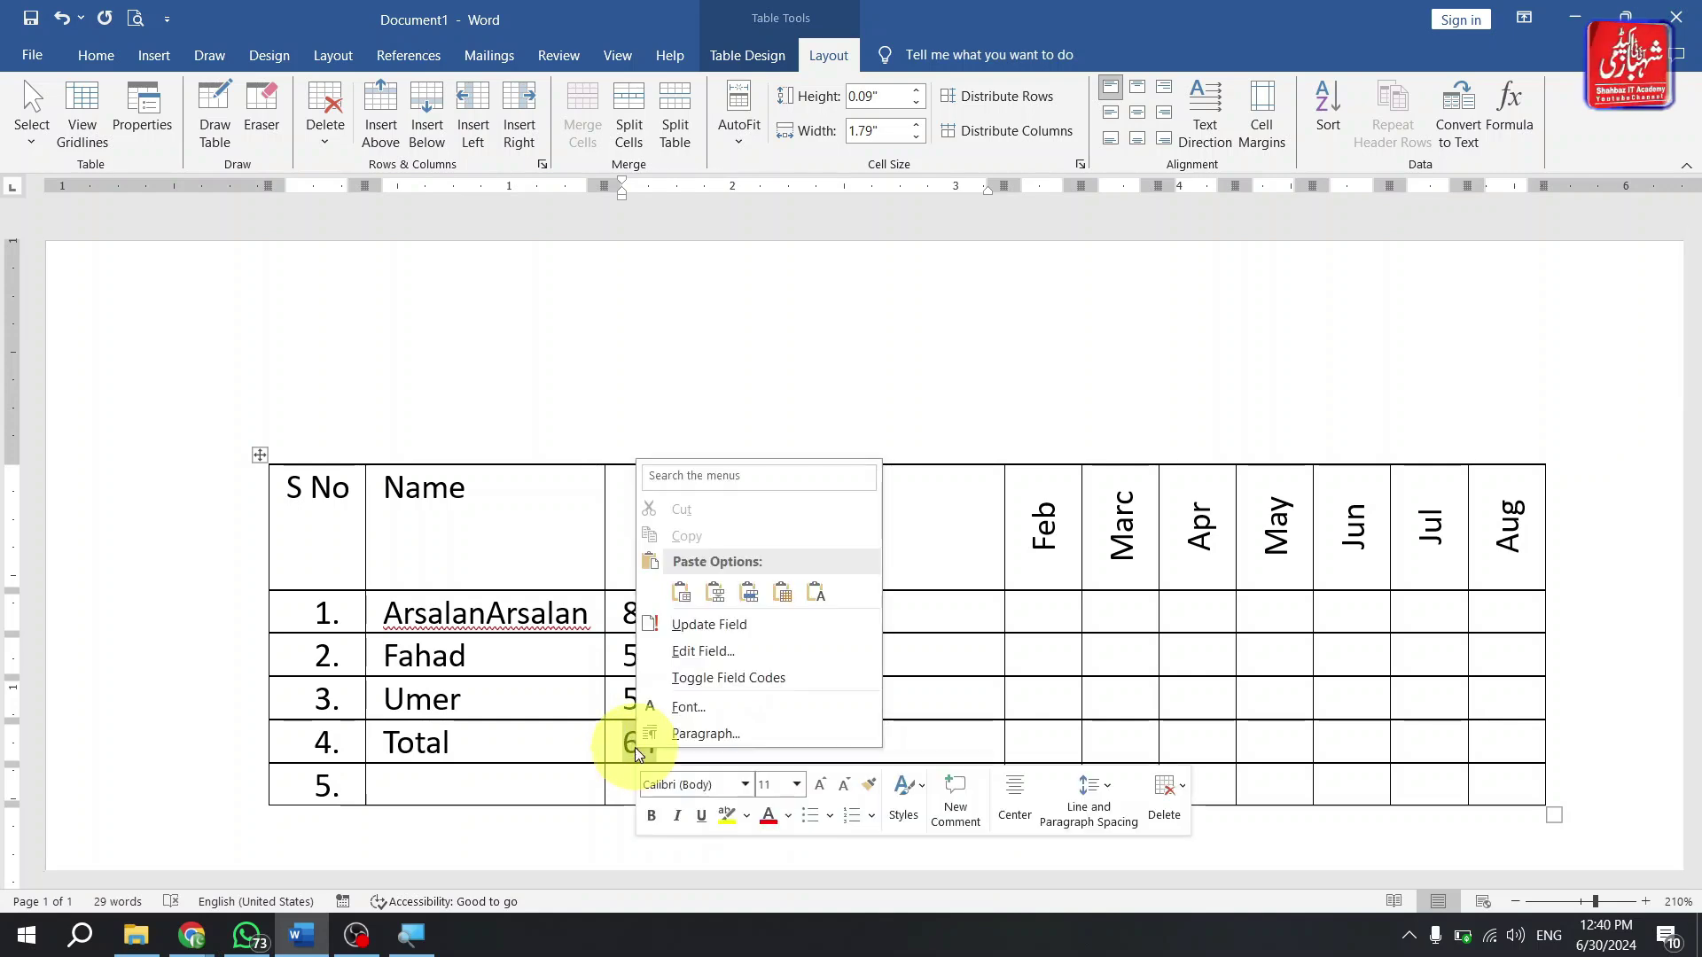
left_click(759, 624)
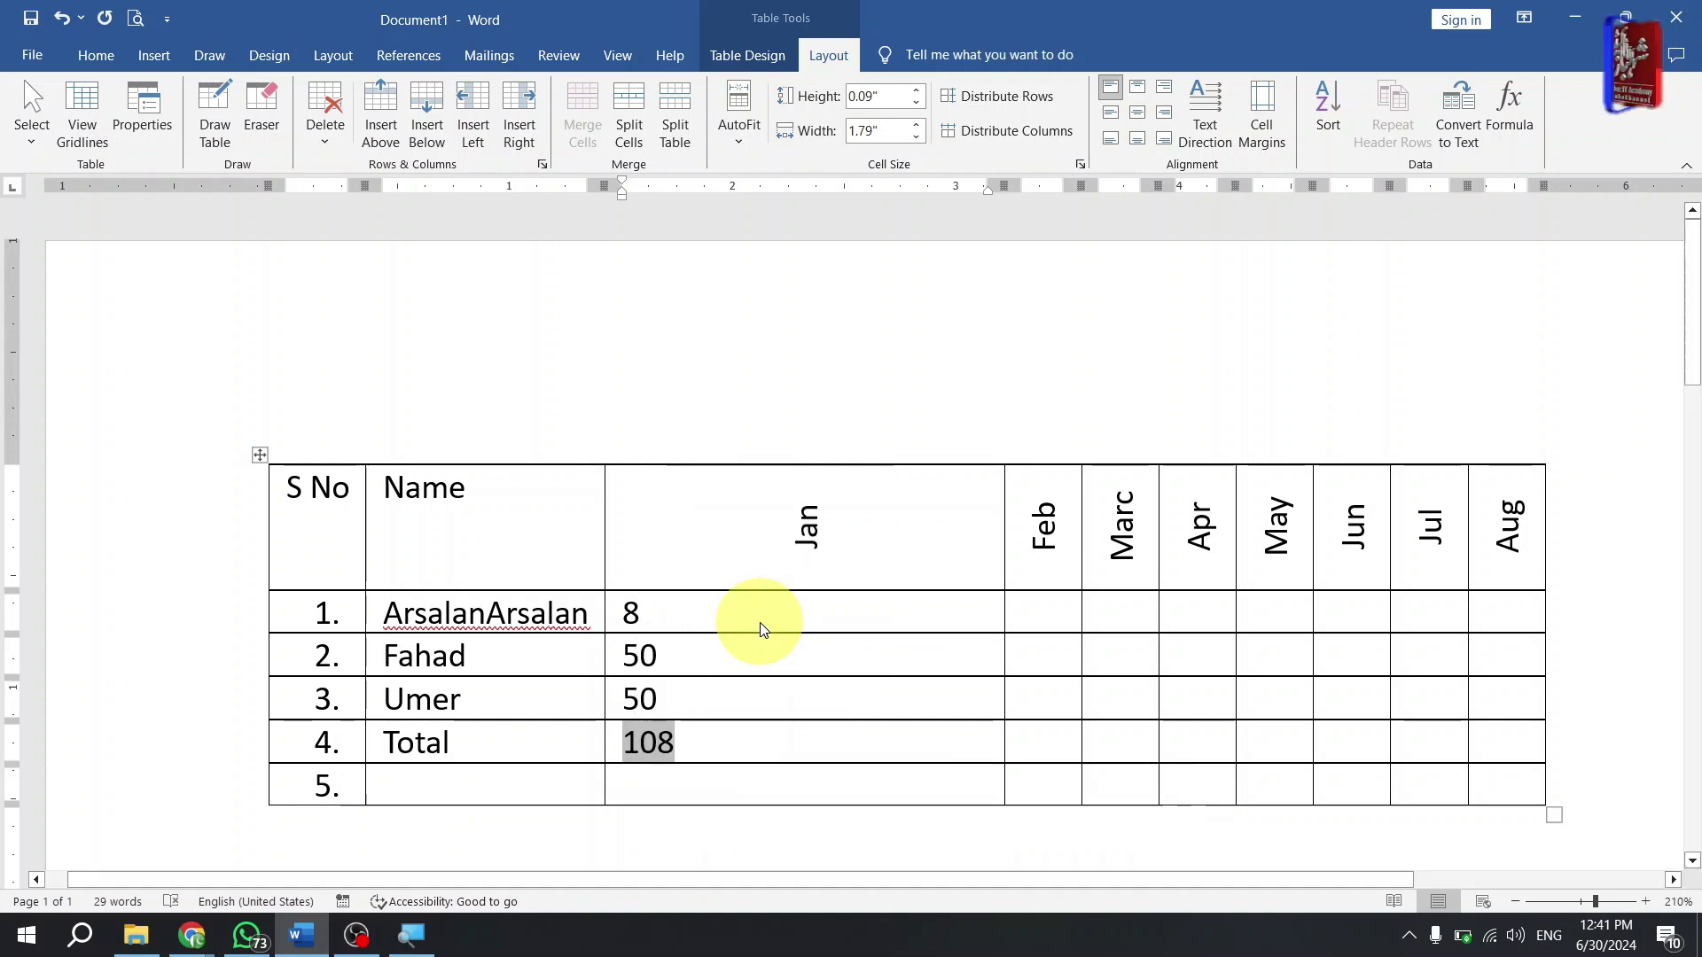
double_click(647, 743)
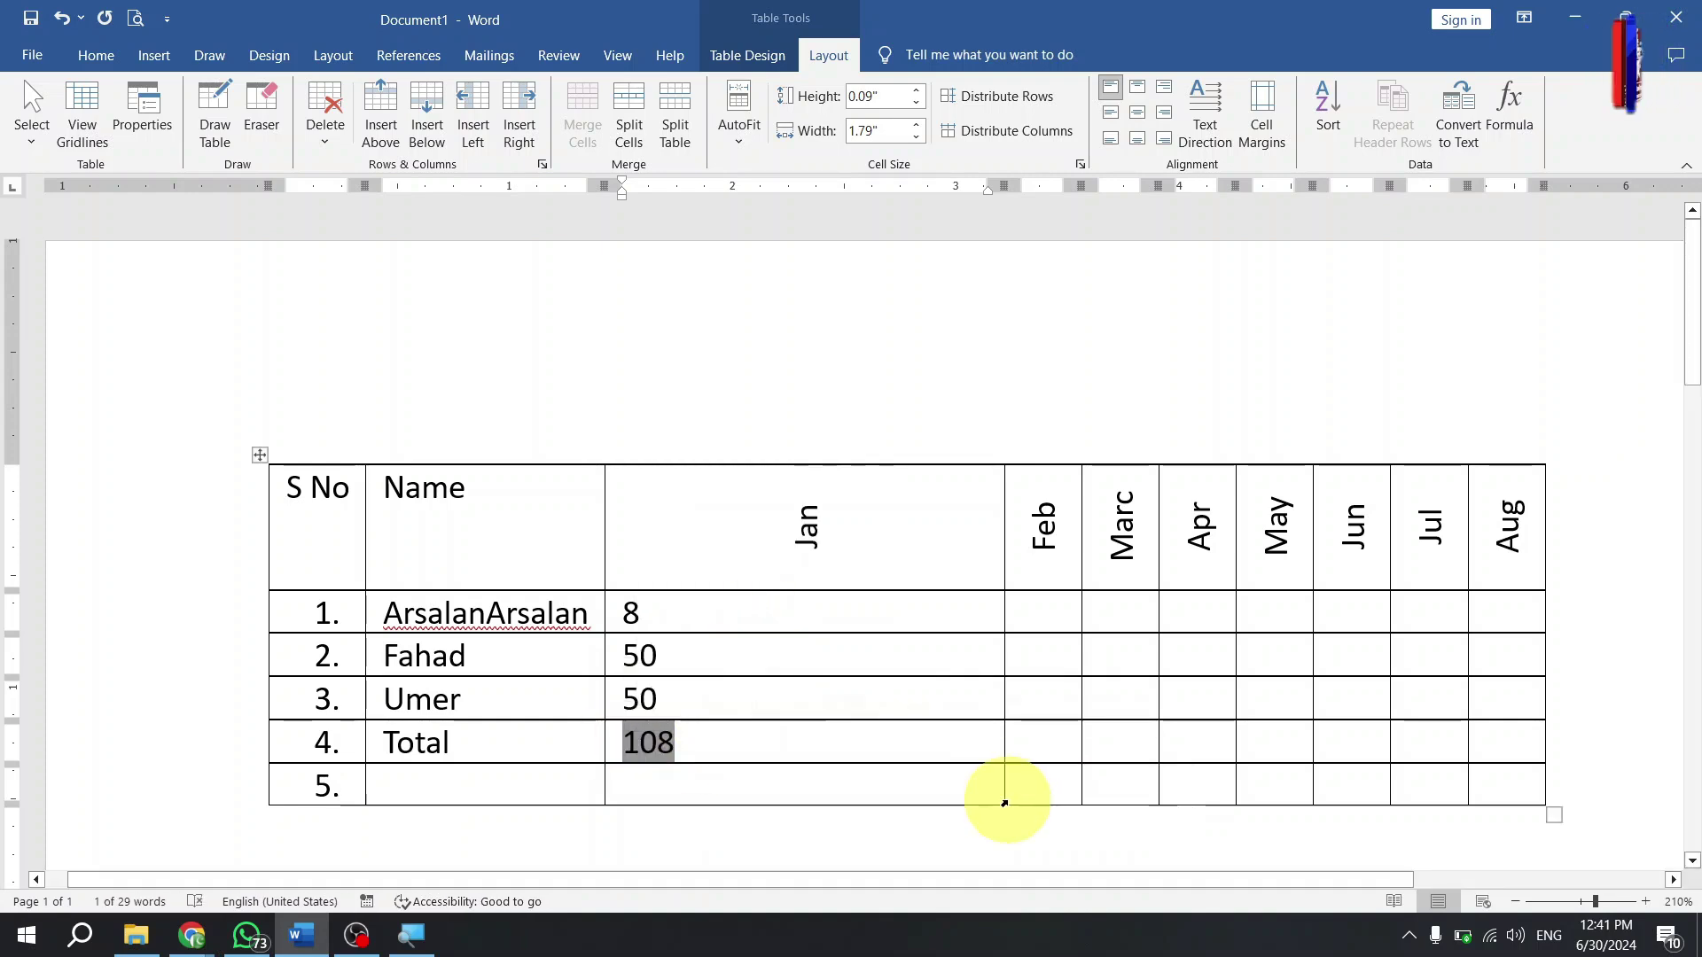
left_click(915, 735)
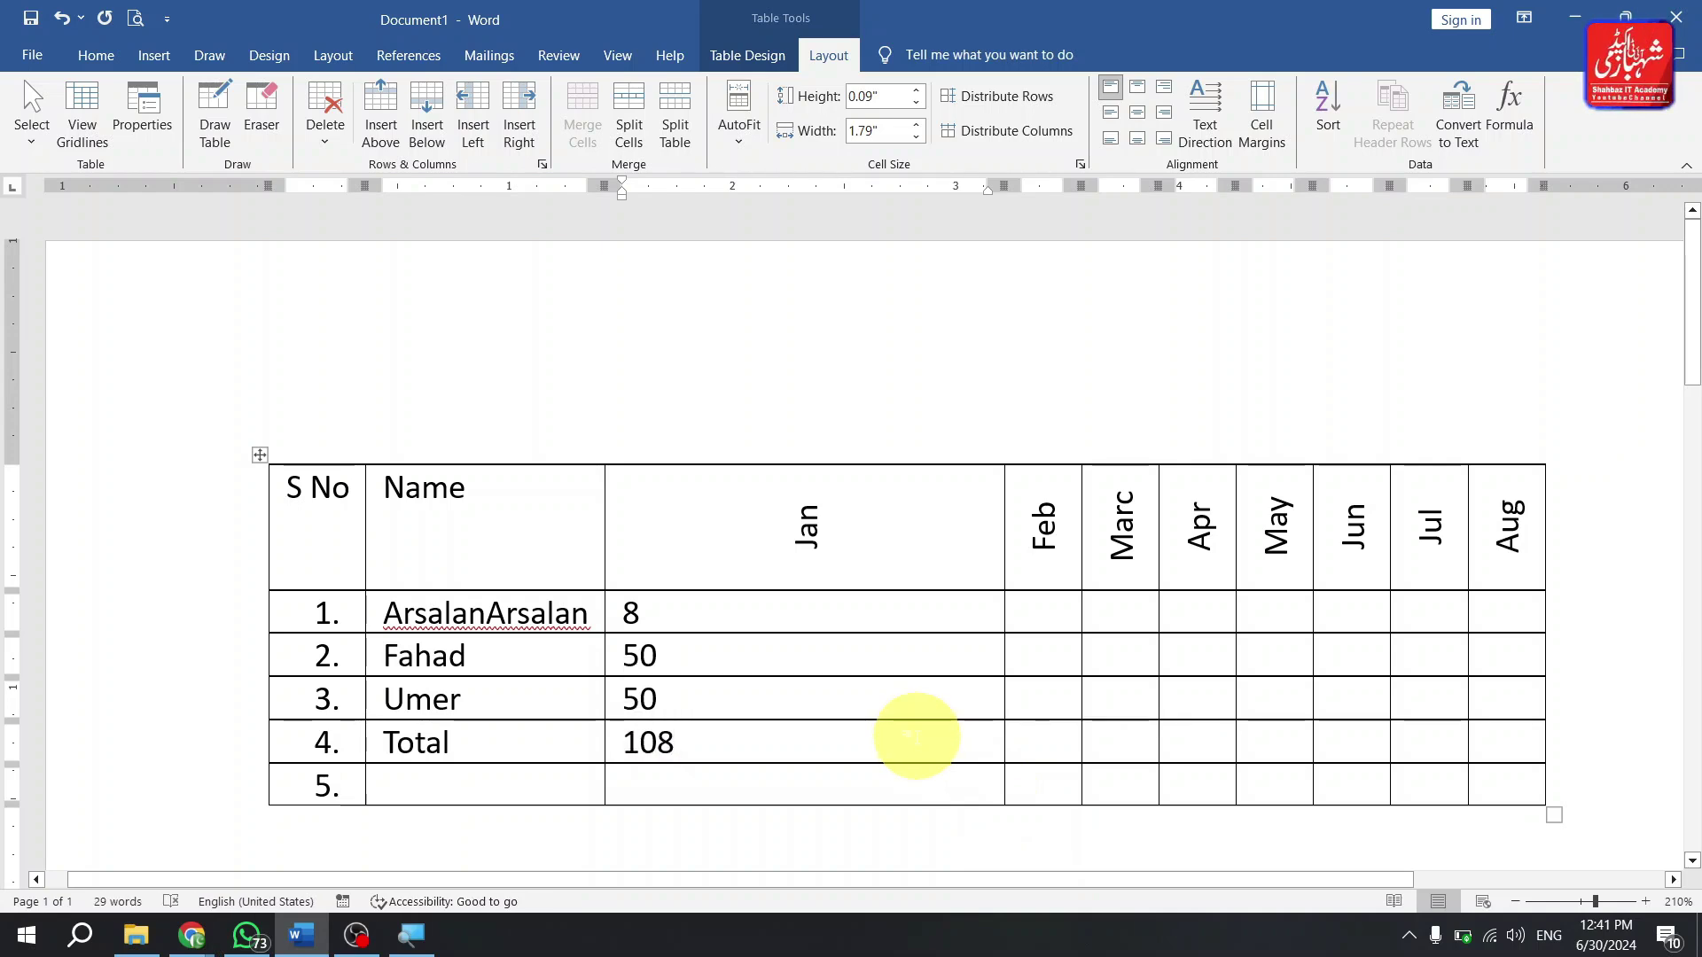
key("alt+Tab")
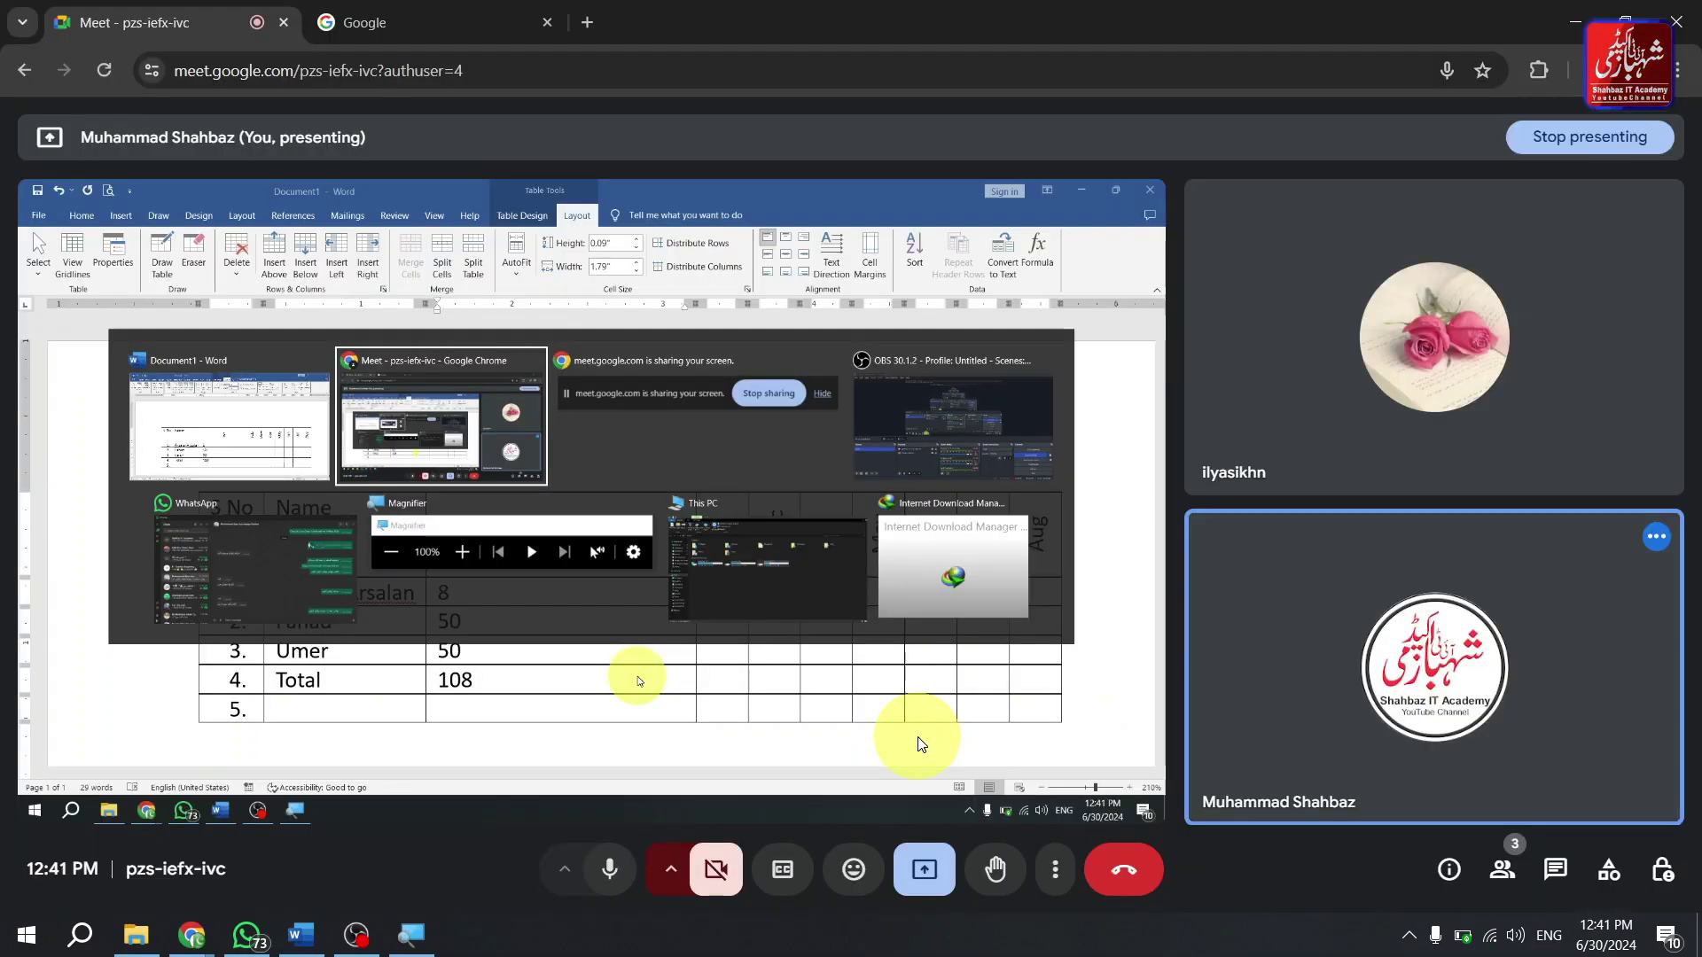
key("alt+Tab")
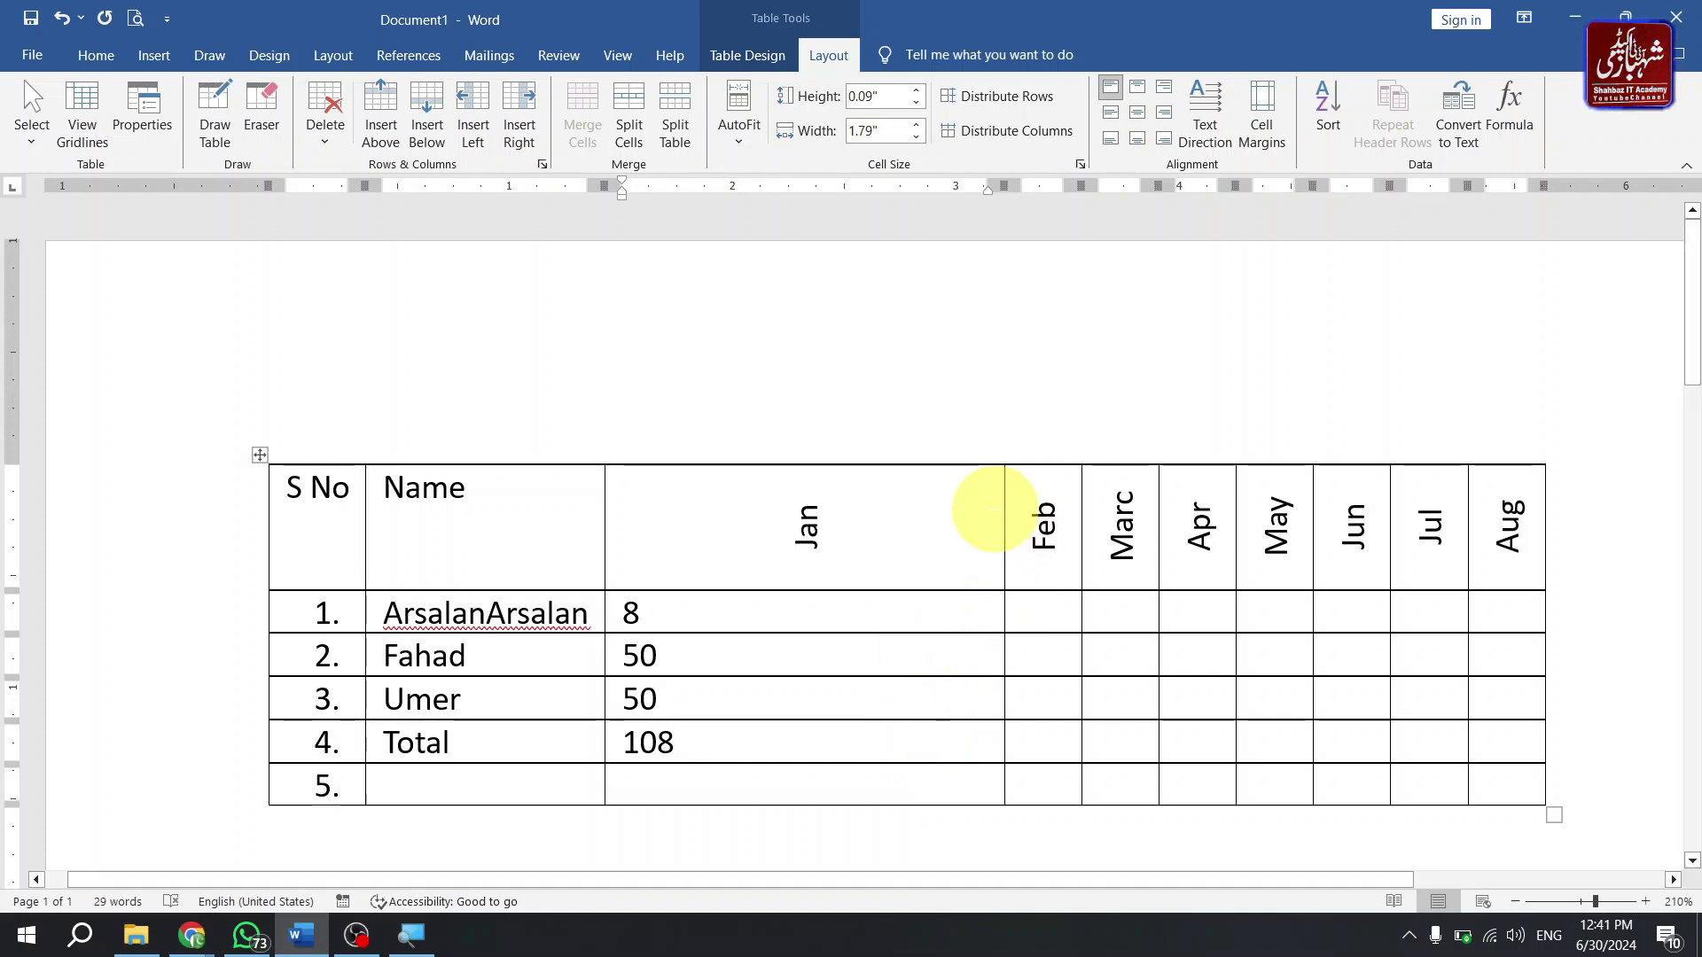
- Fit the Jan column's width to its contents and replace the Aug column heading with "Total"
left_click_drag(1005, 513, 924, 504)
left_click(923, 505)
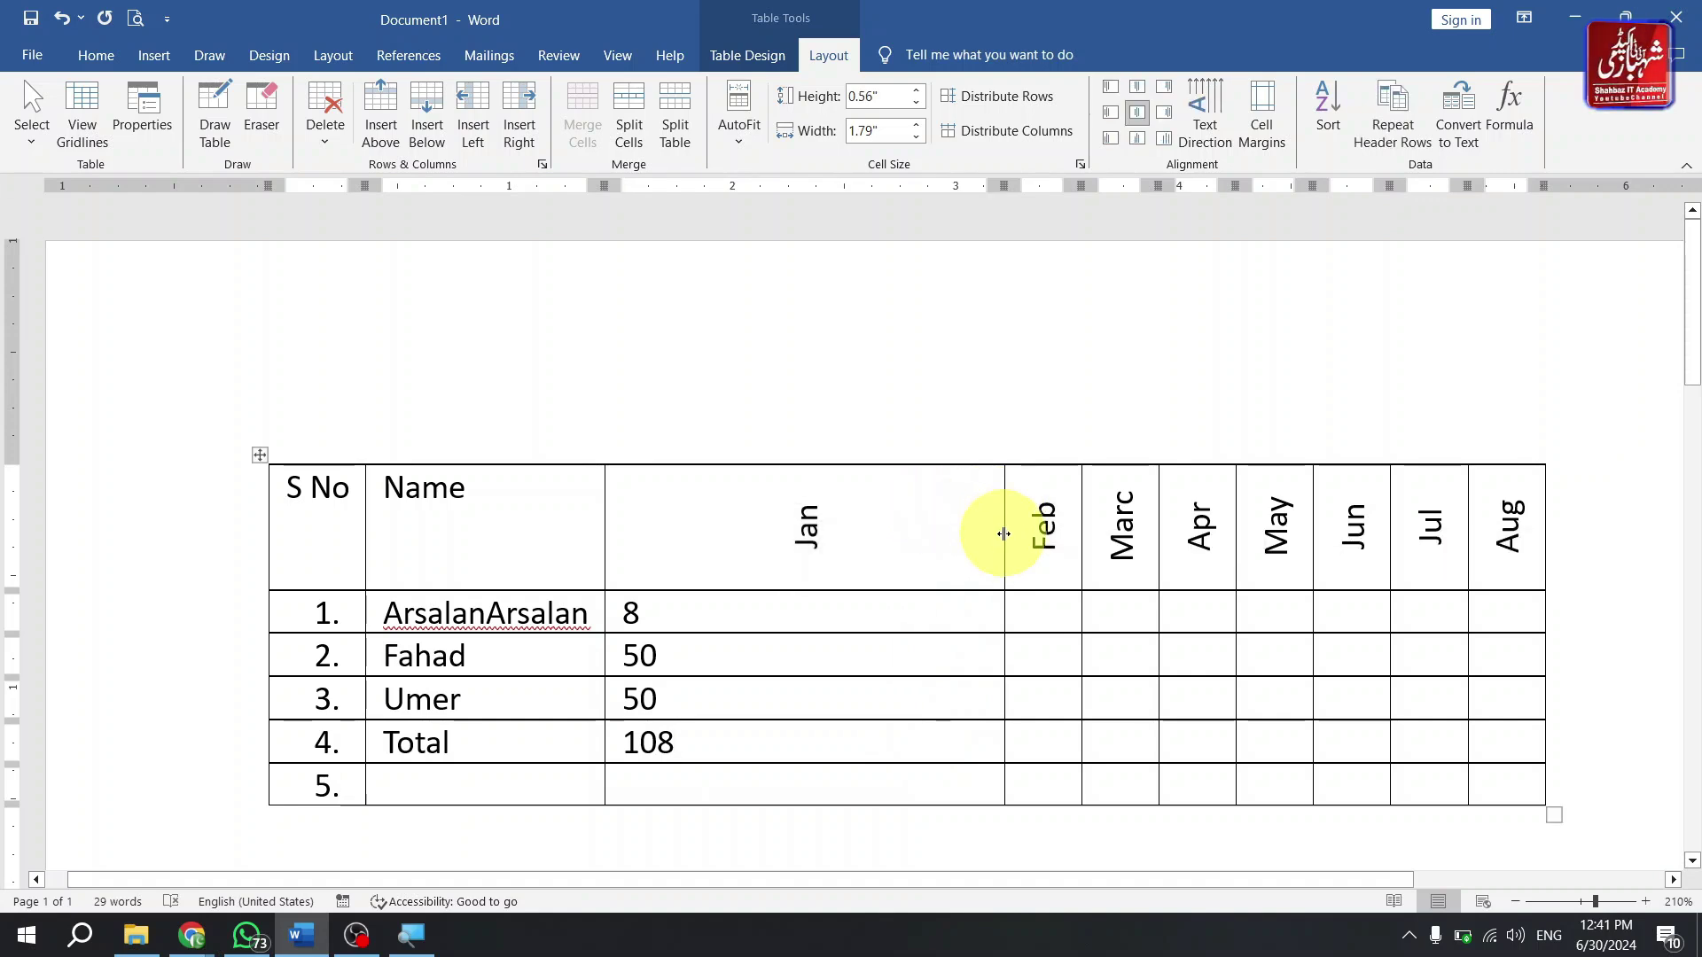
double_click(1002, 532)
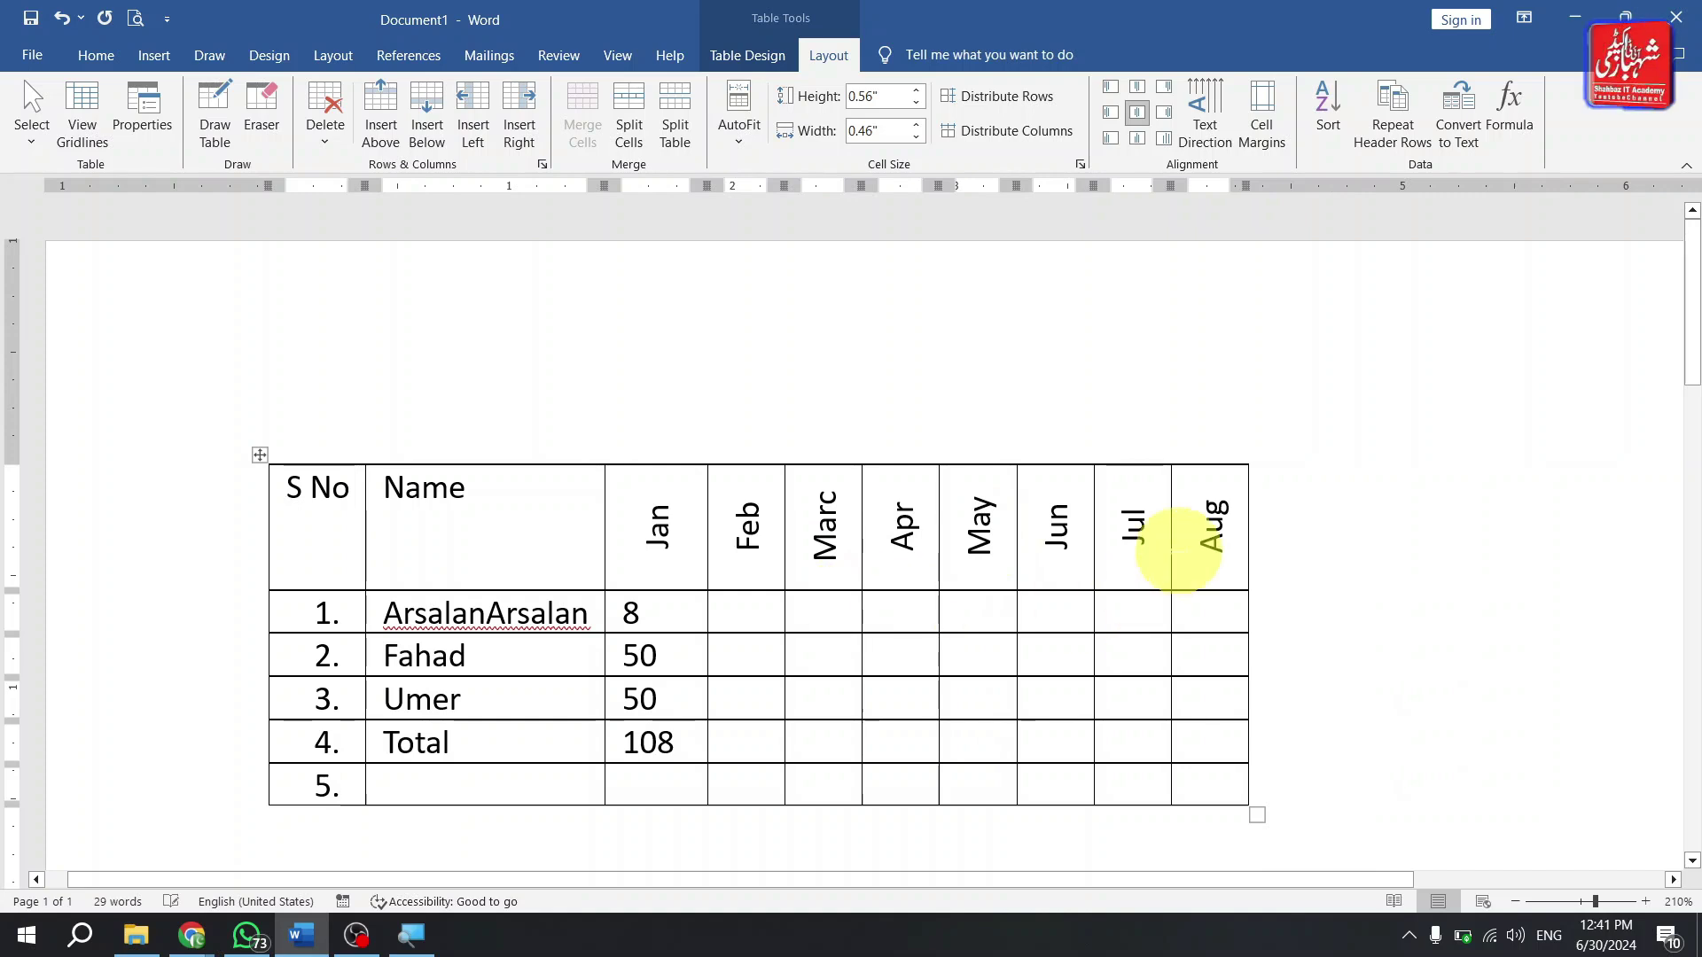
left_click_drag(1205, 475, 1191, 540)
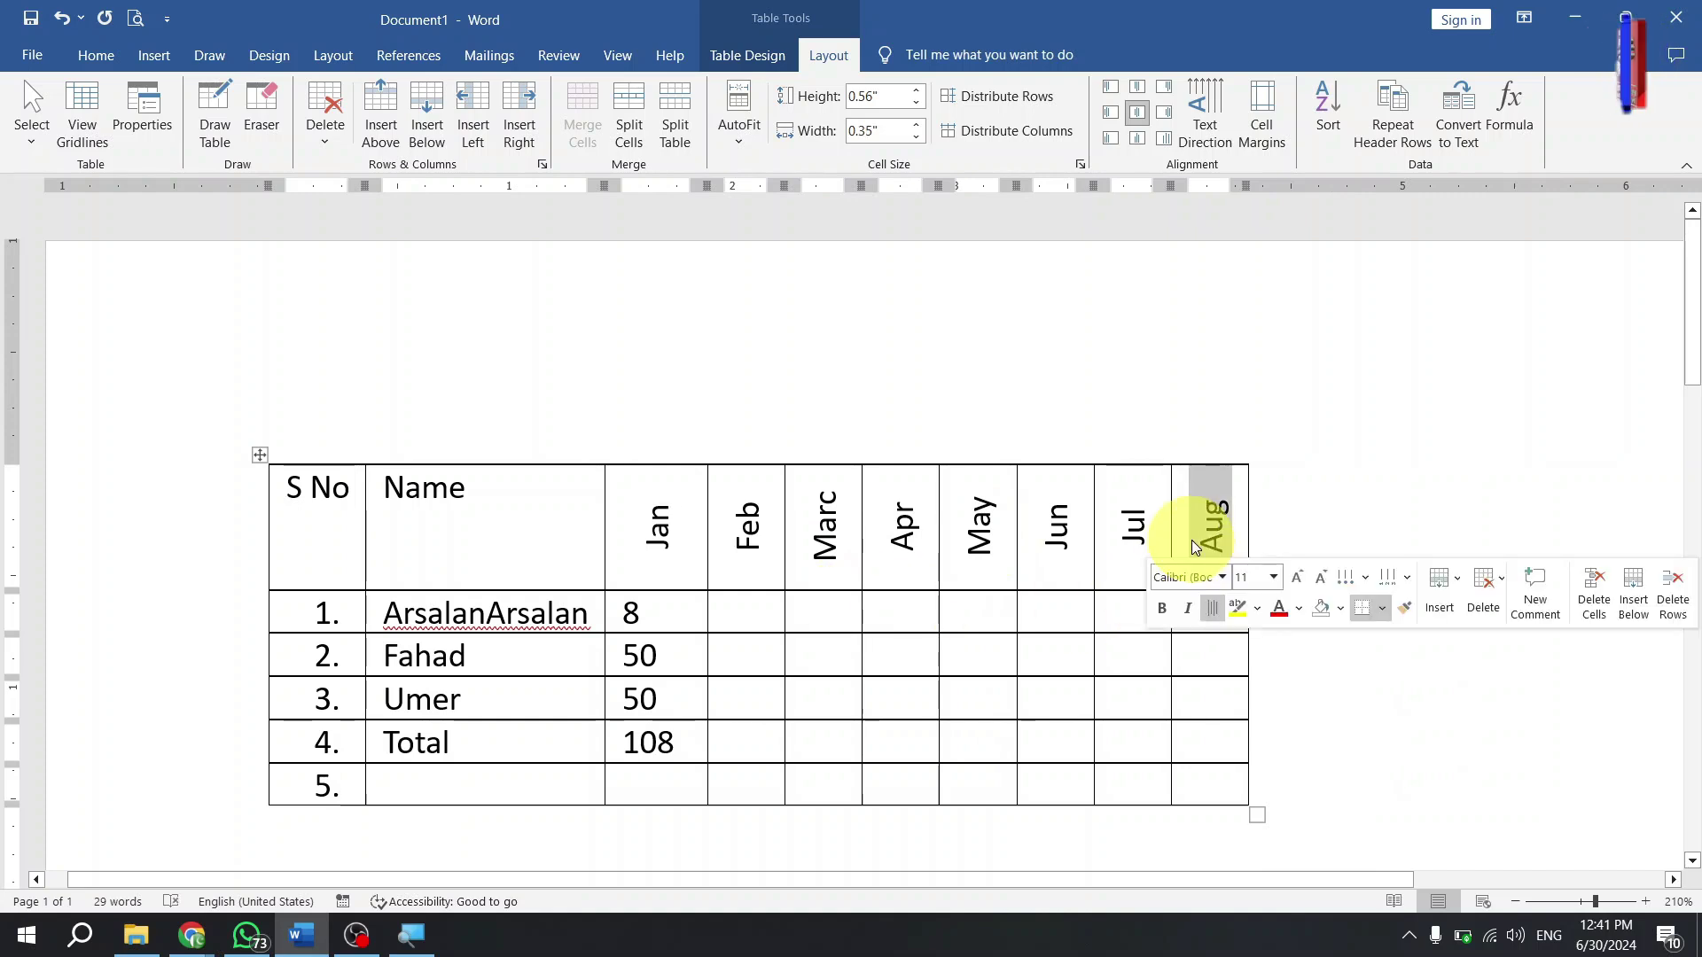
type("Total")
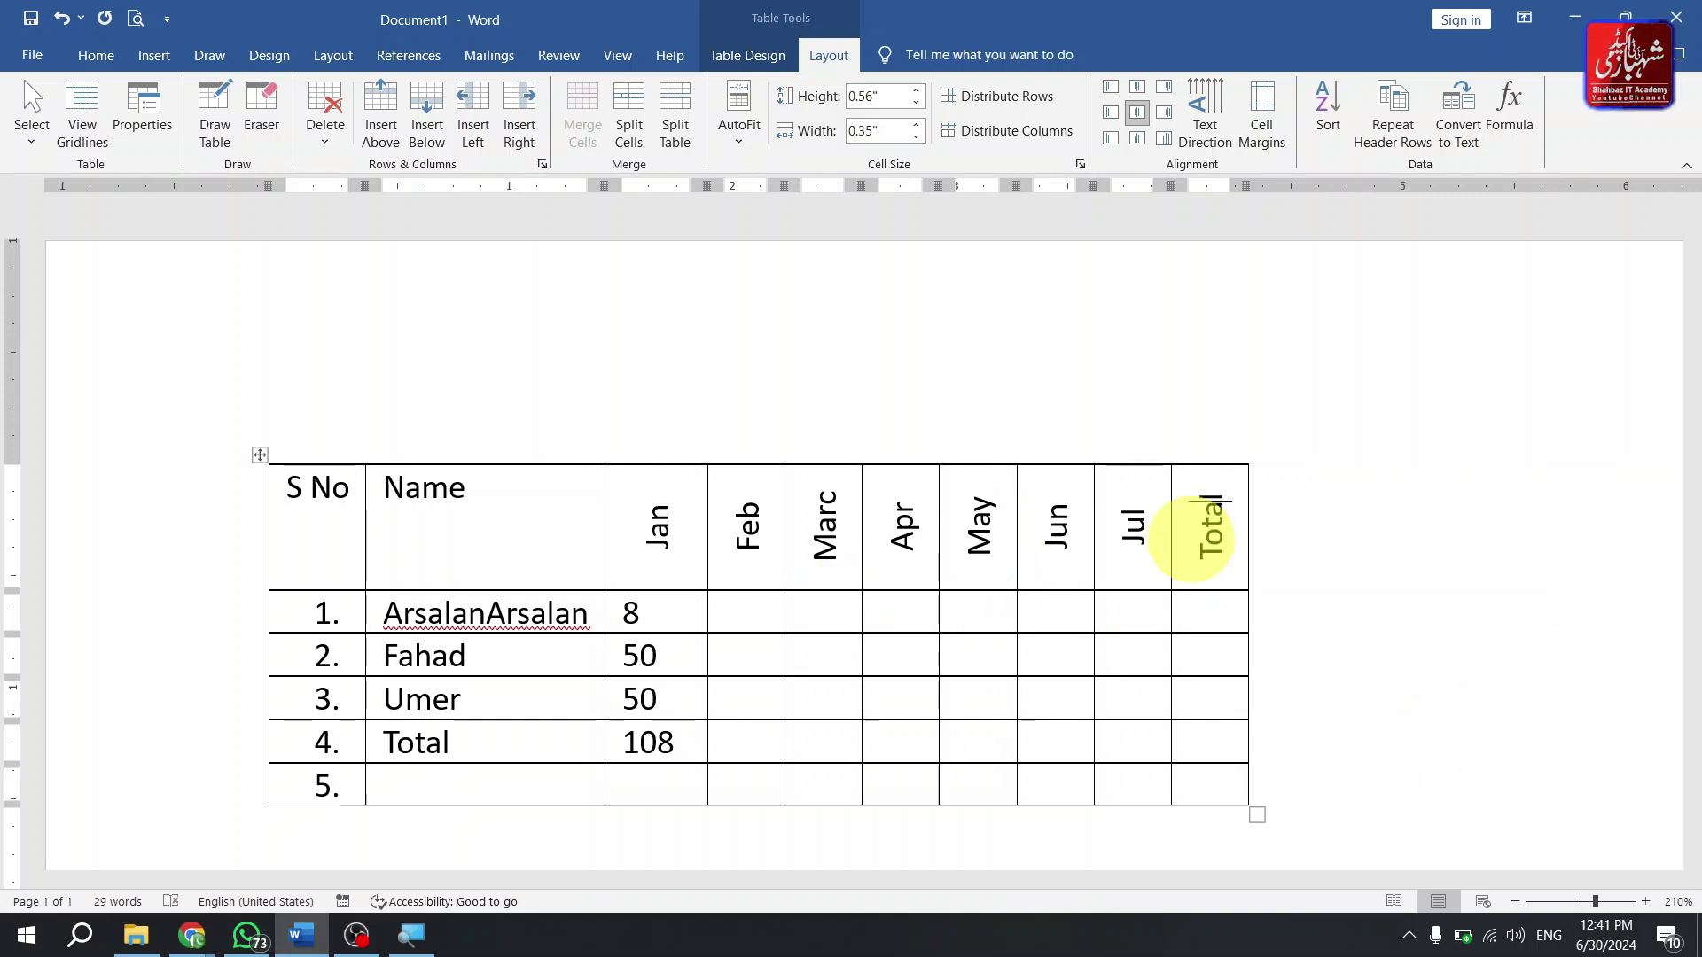
- Fill row 1's Feb to Jul cells with 5, 5, 6, 7, 8 and 9
key("Tab")
key("Tab")
key("Tab")
key("Tab")
type("5\t5\t6\t7\t8\t9")
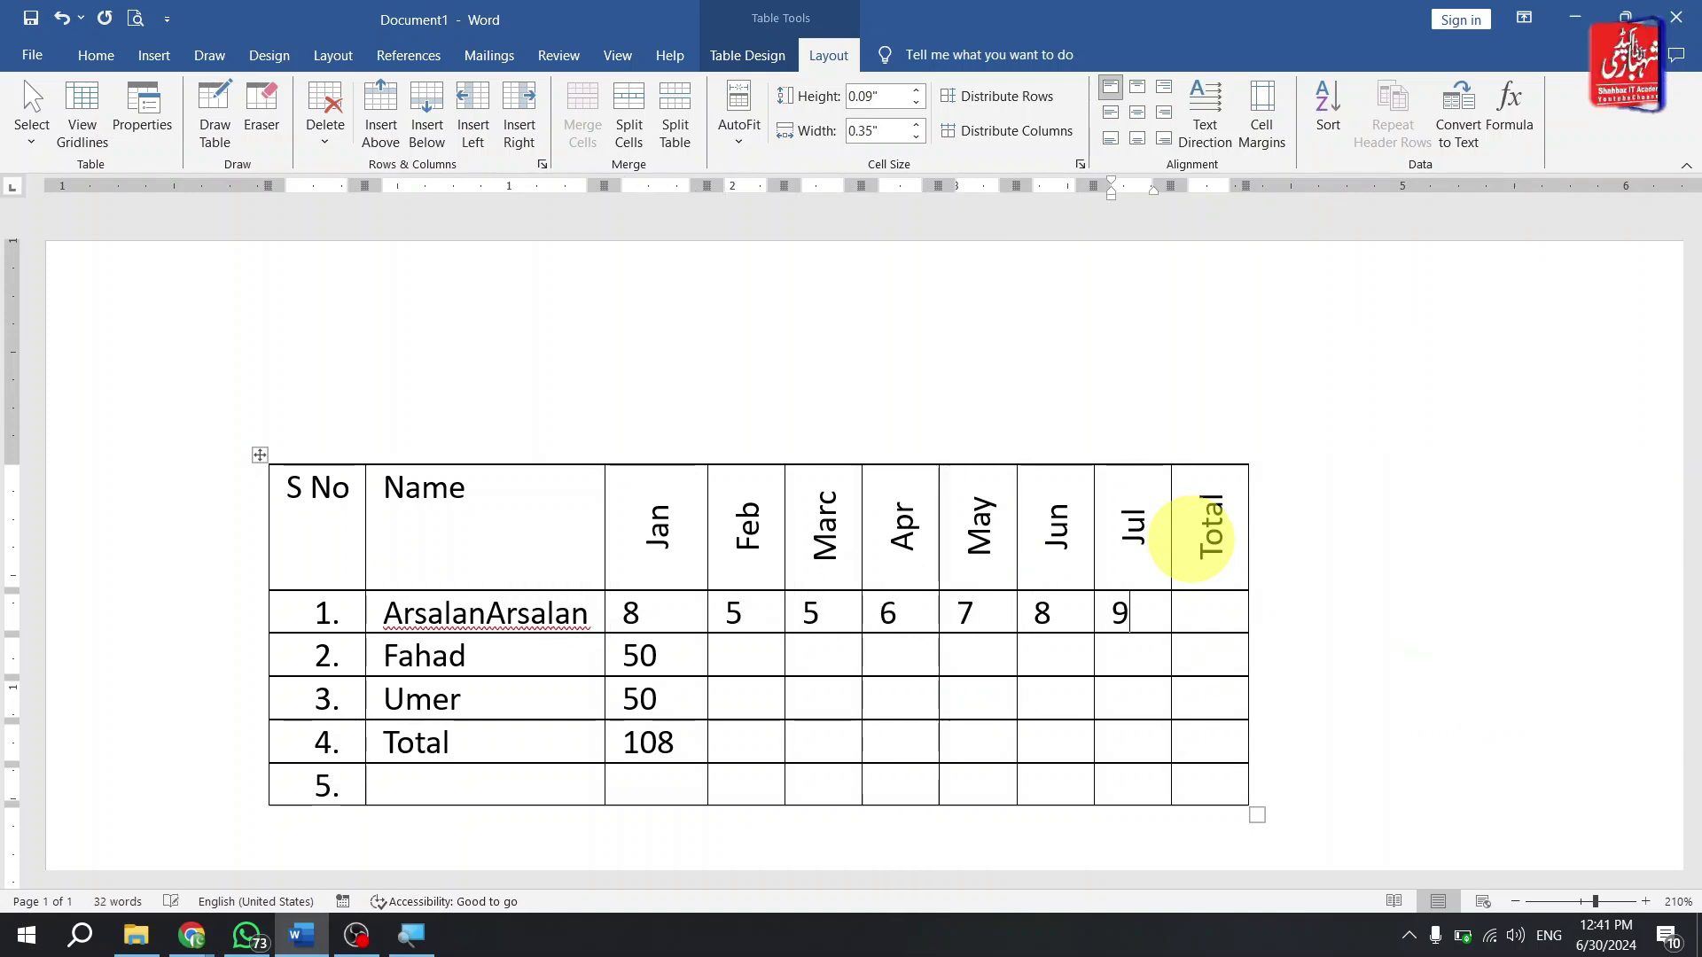
- Sum row 1's monthly values in its Total cell with the formula =SUM(LEFT)
key("Tab")
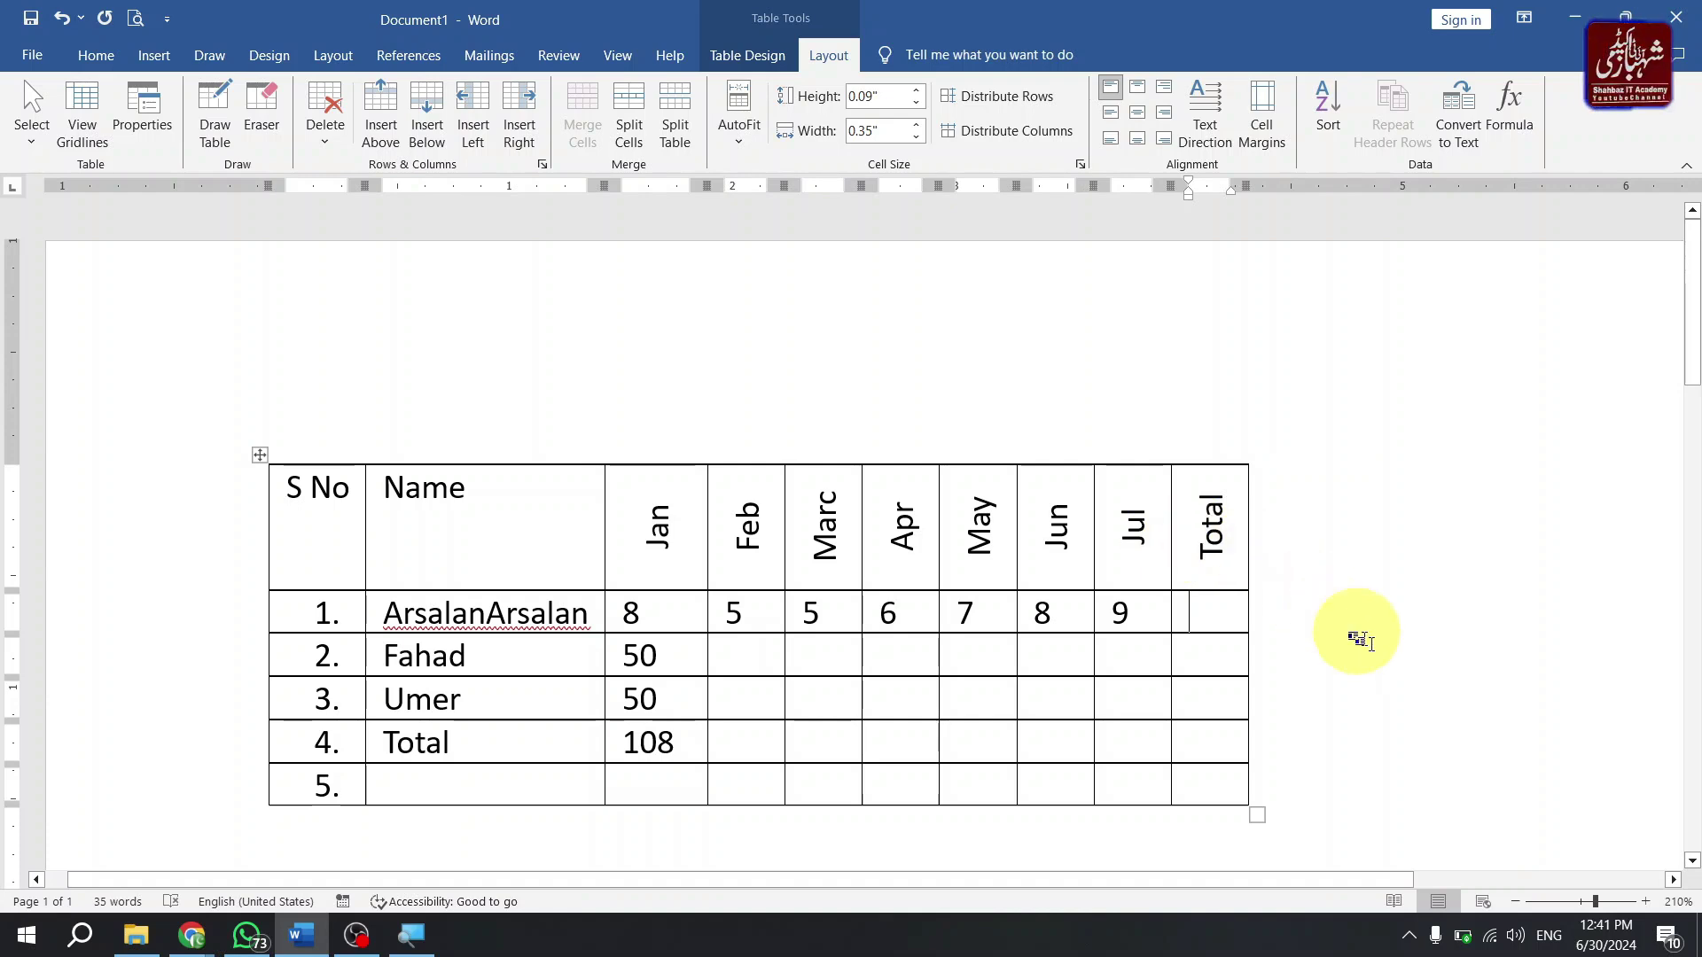
left_click(1518, 104)
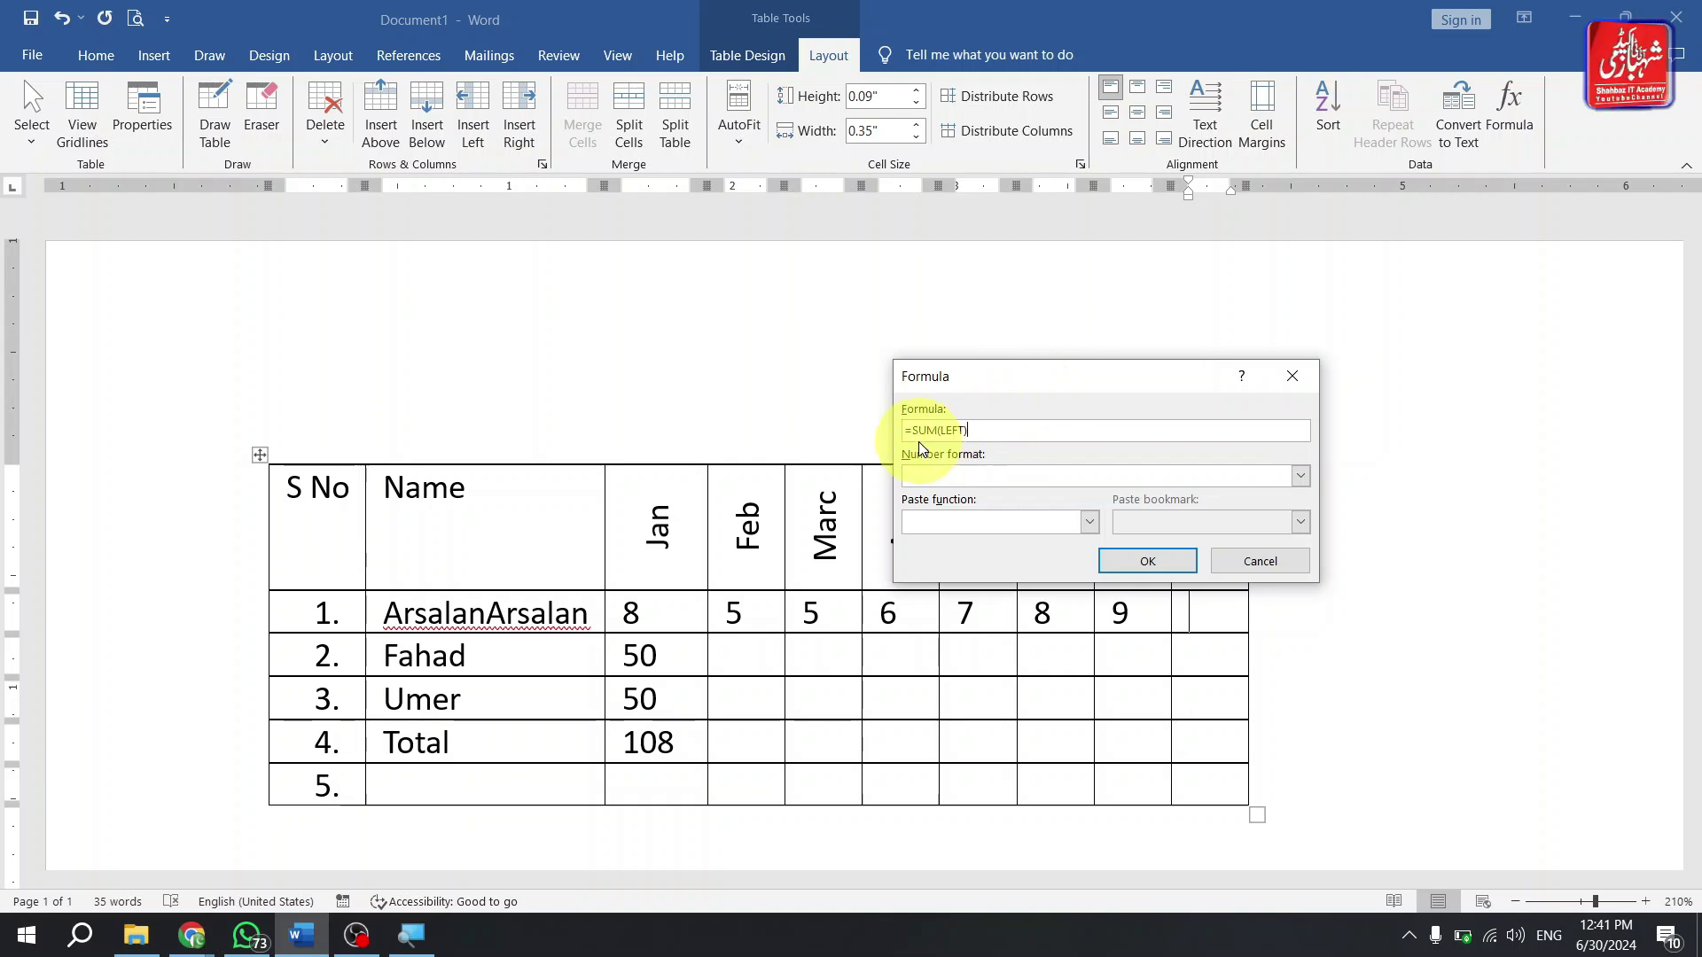
left_click_drag(1065, 381, 925, 302)
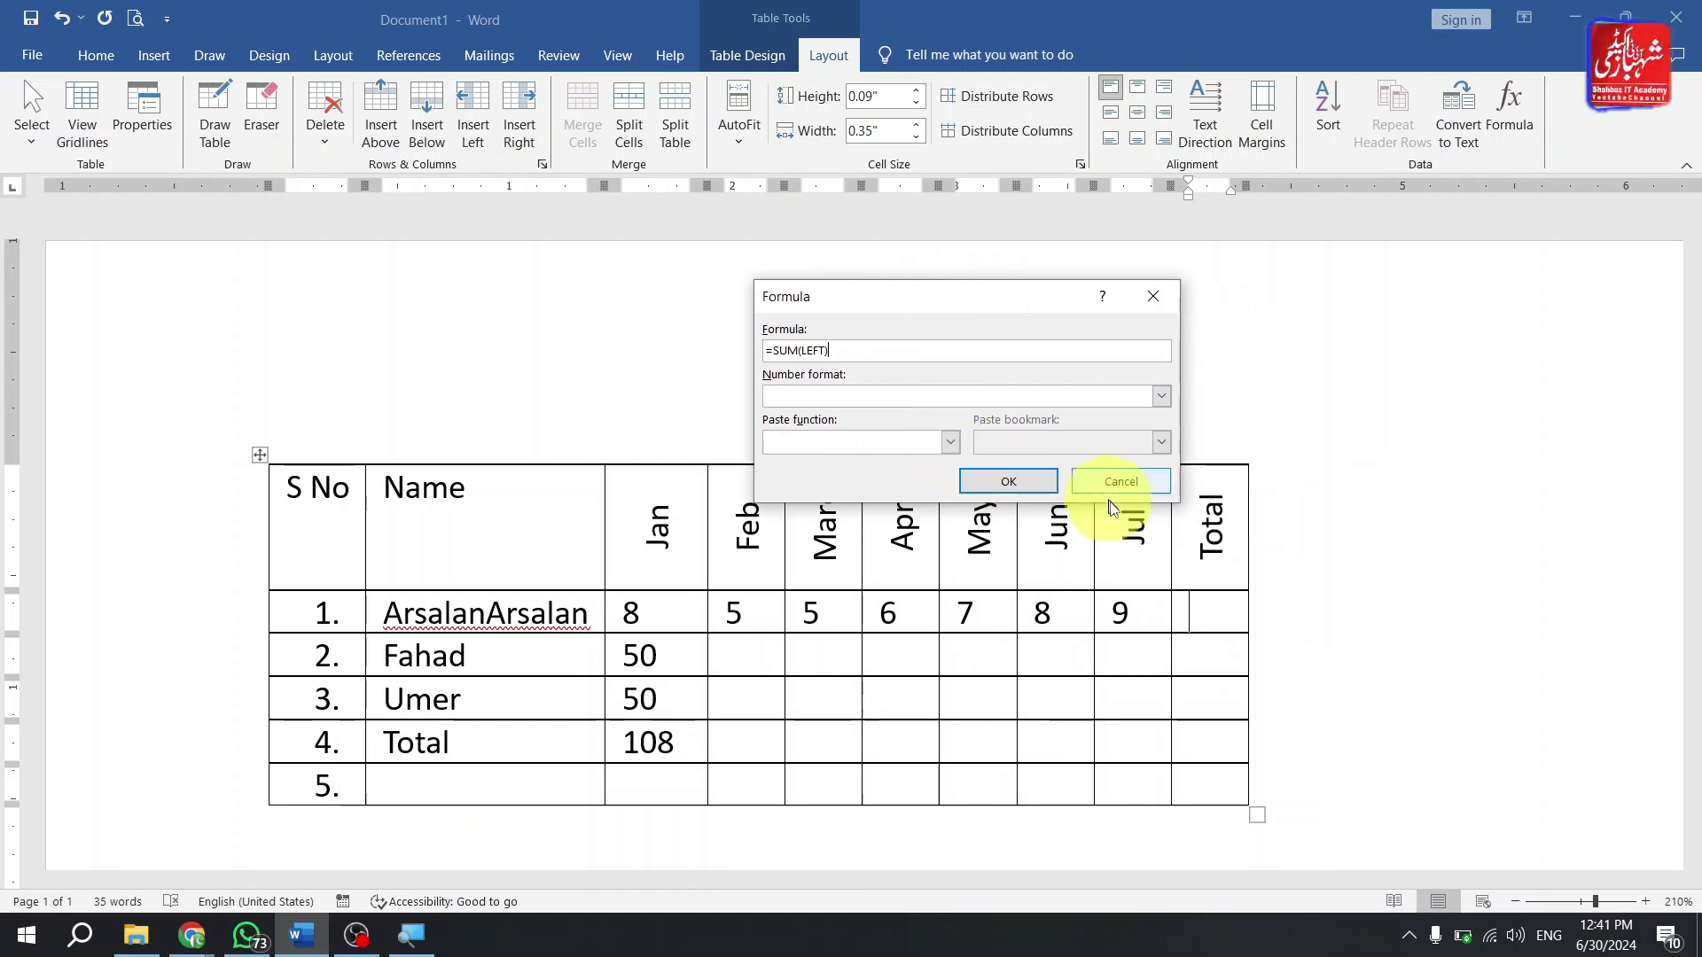
left_click(1019, 479)
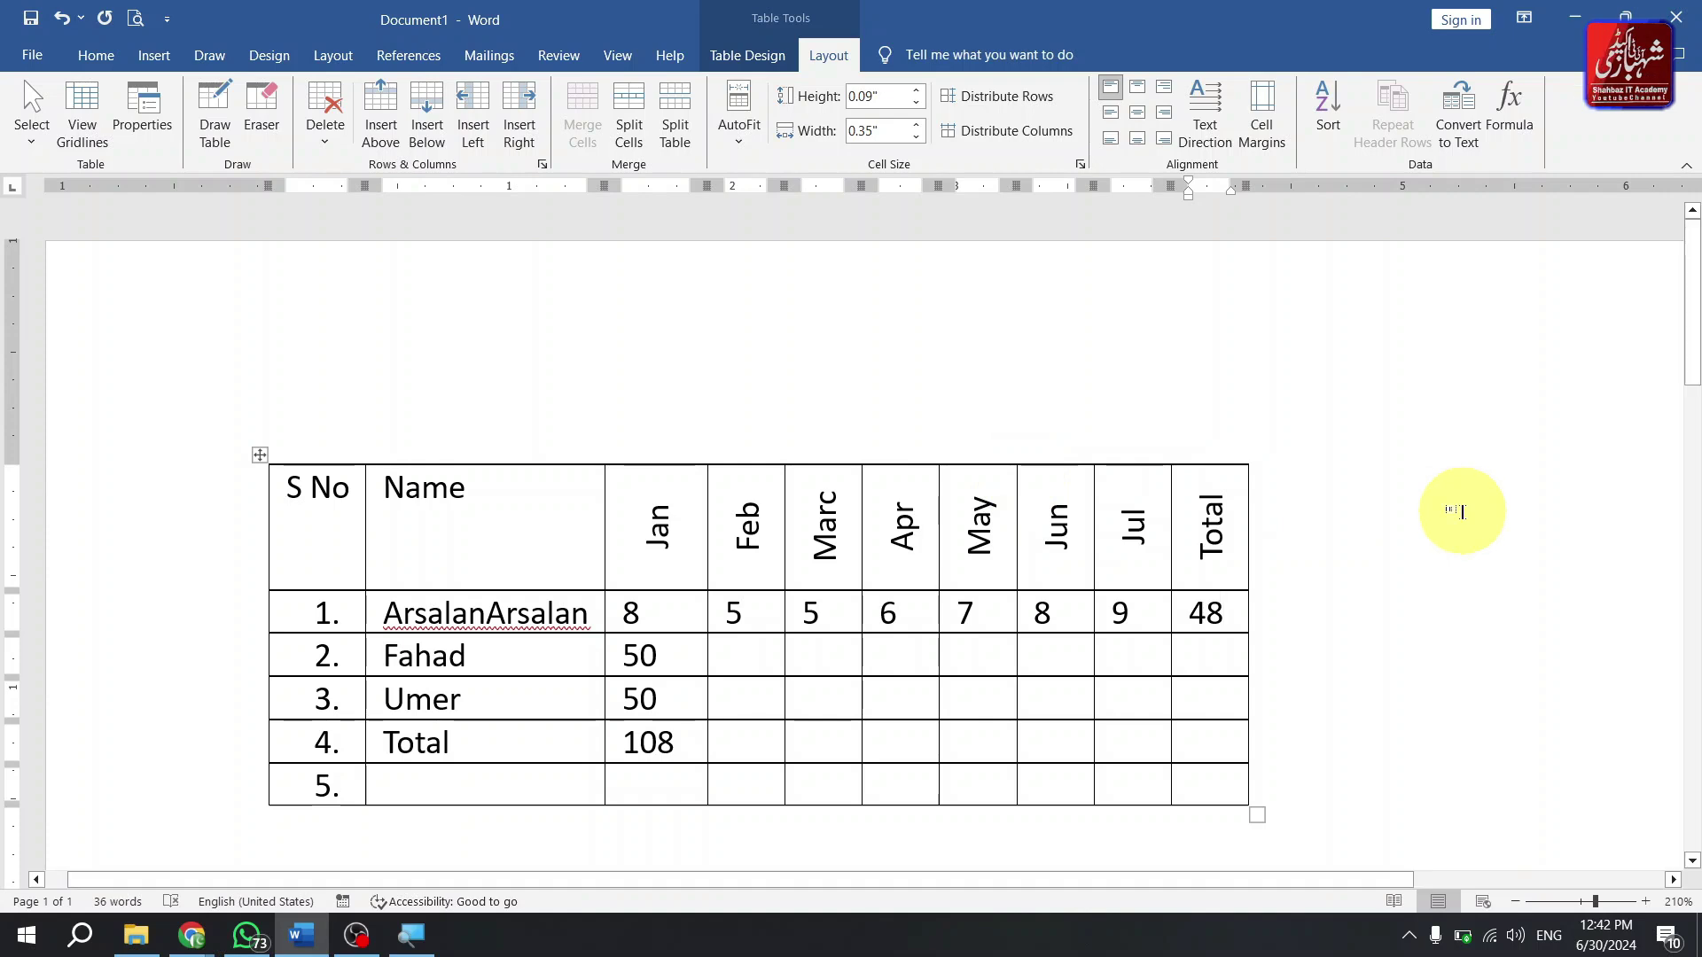
- Overwrite the calculated value in row 1's Total cell with 4 and clear the cell
double_click(1204, 614)
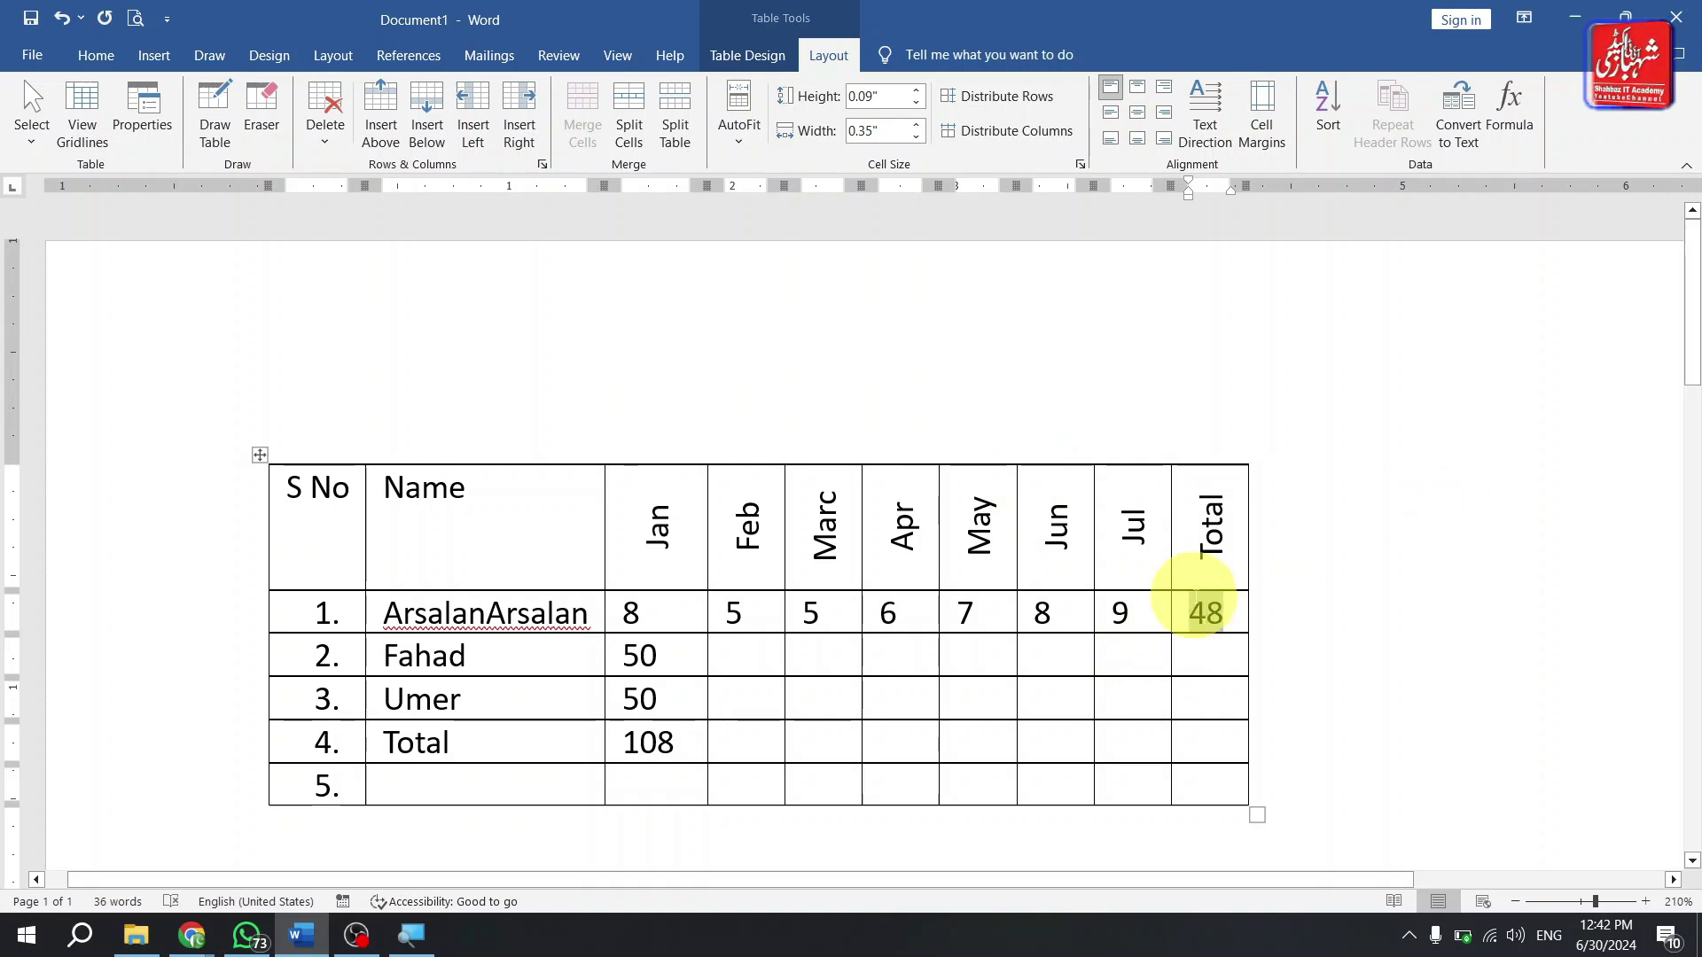
type("4")
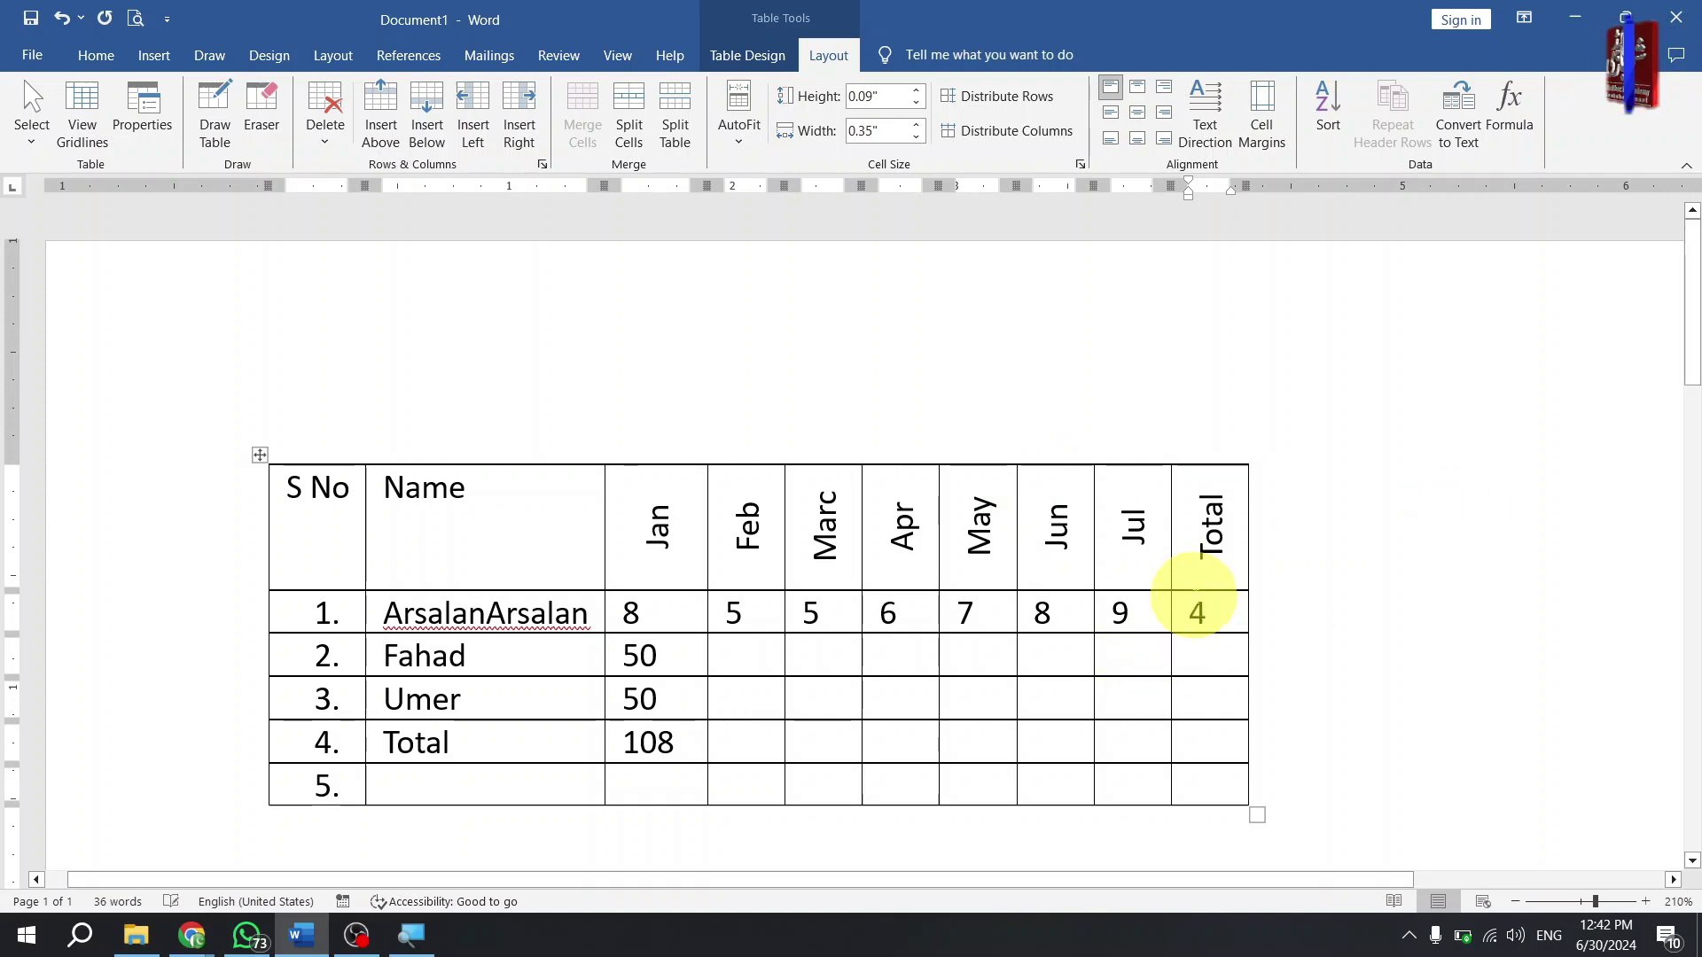
left_click_drag(671, 605, 1159, 620)
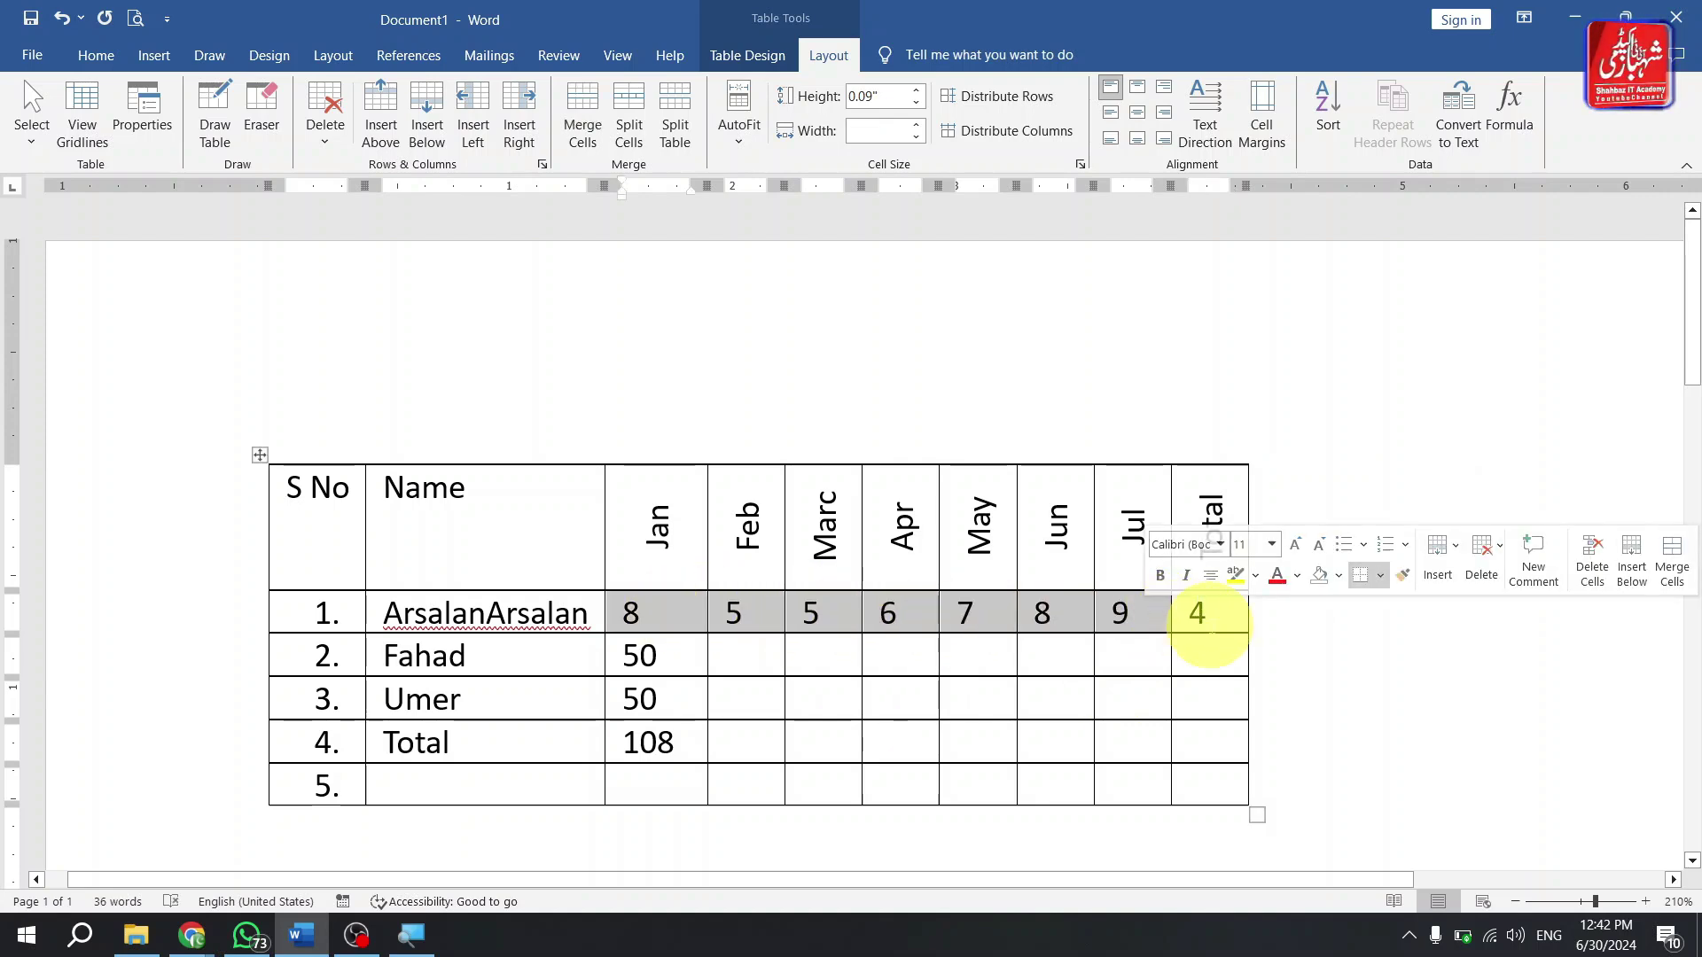
left_click(1205, 625)
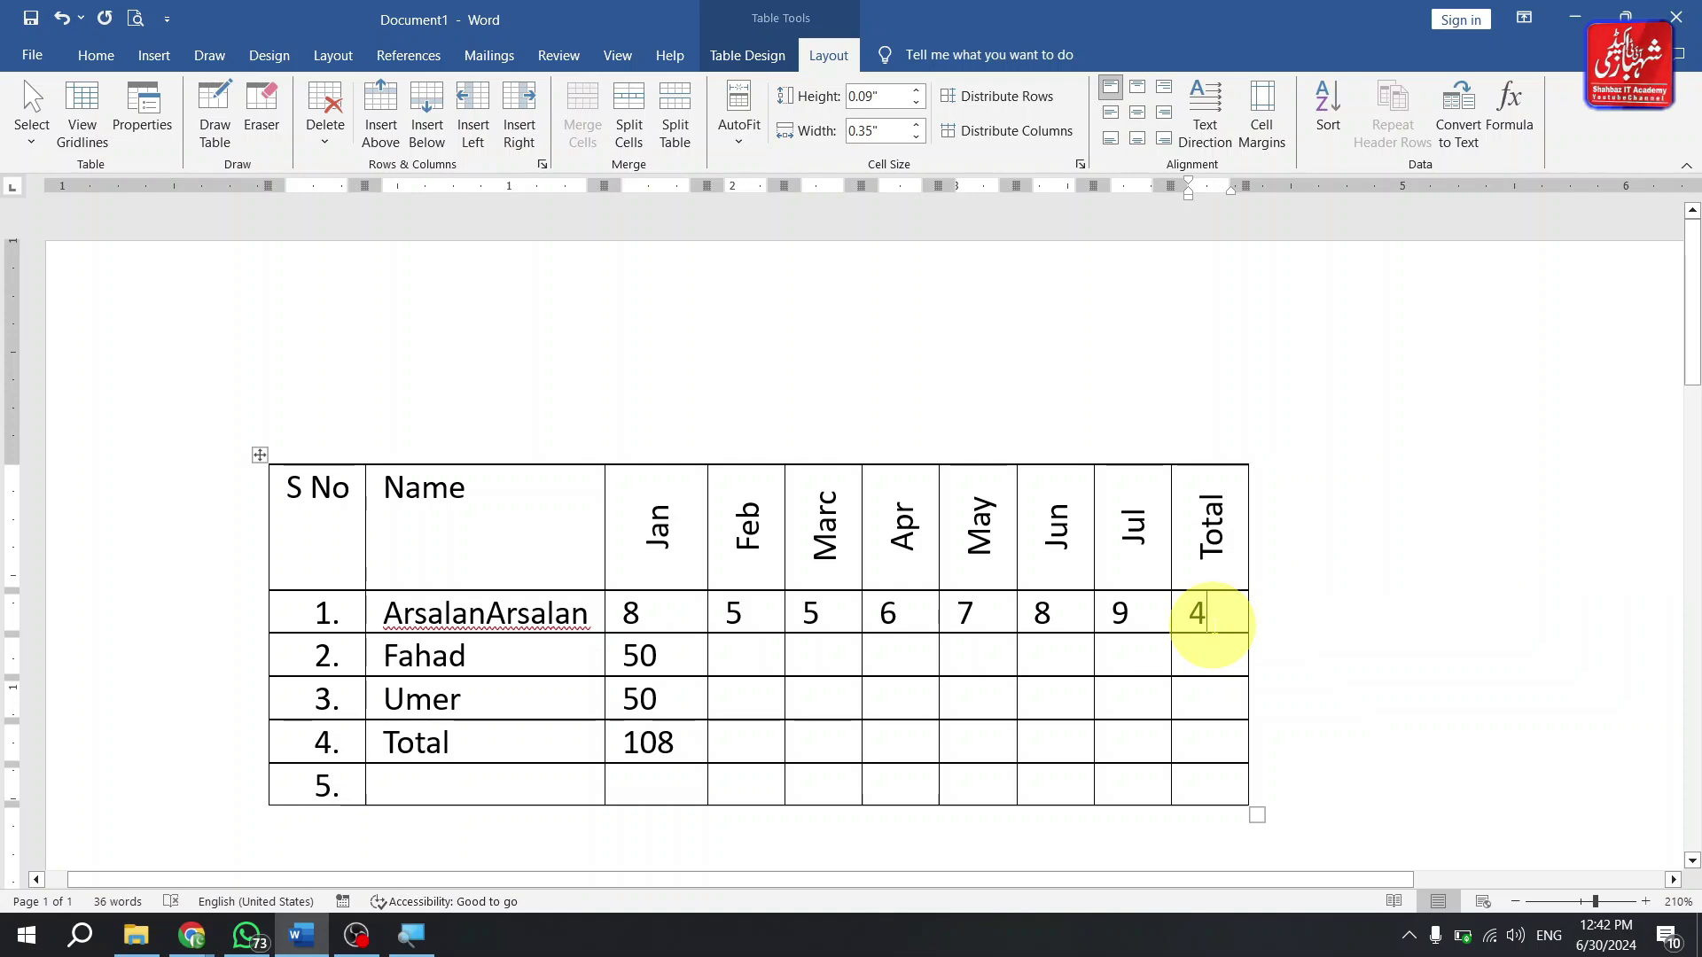
double_click(1213, 626)
key("Delete")
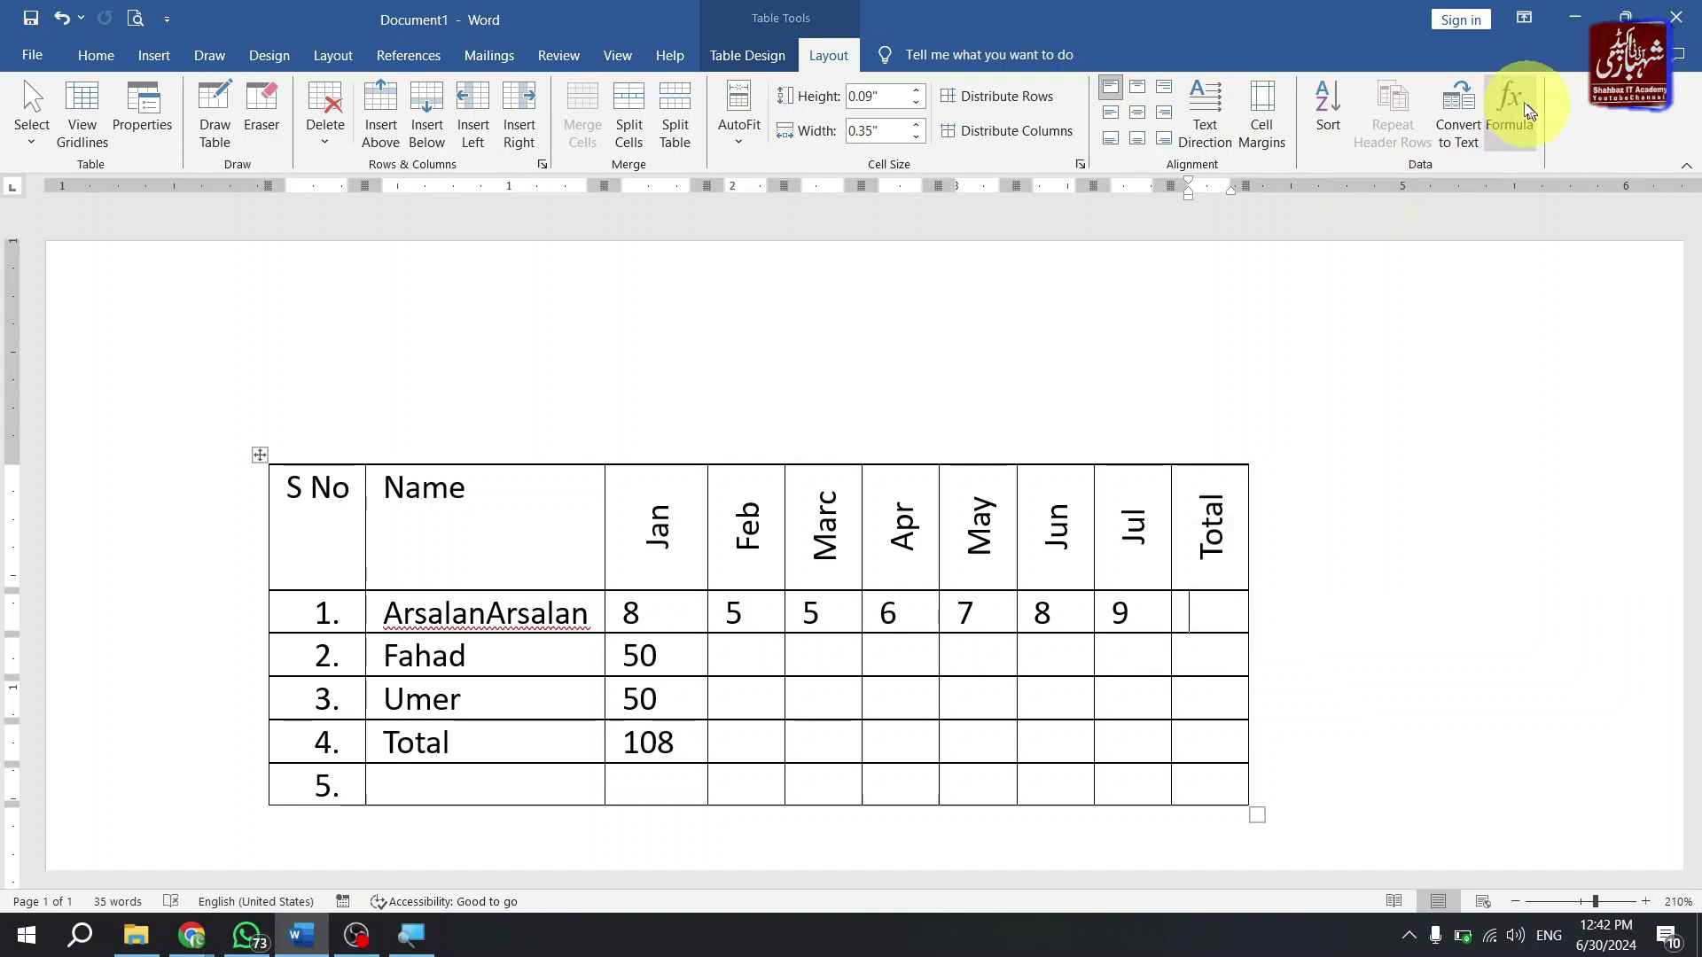
- Try adding the COUNT function to the =SUM(LEFT) formula in row 1's Total cell, and delete the result
left_click(1517, 104)
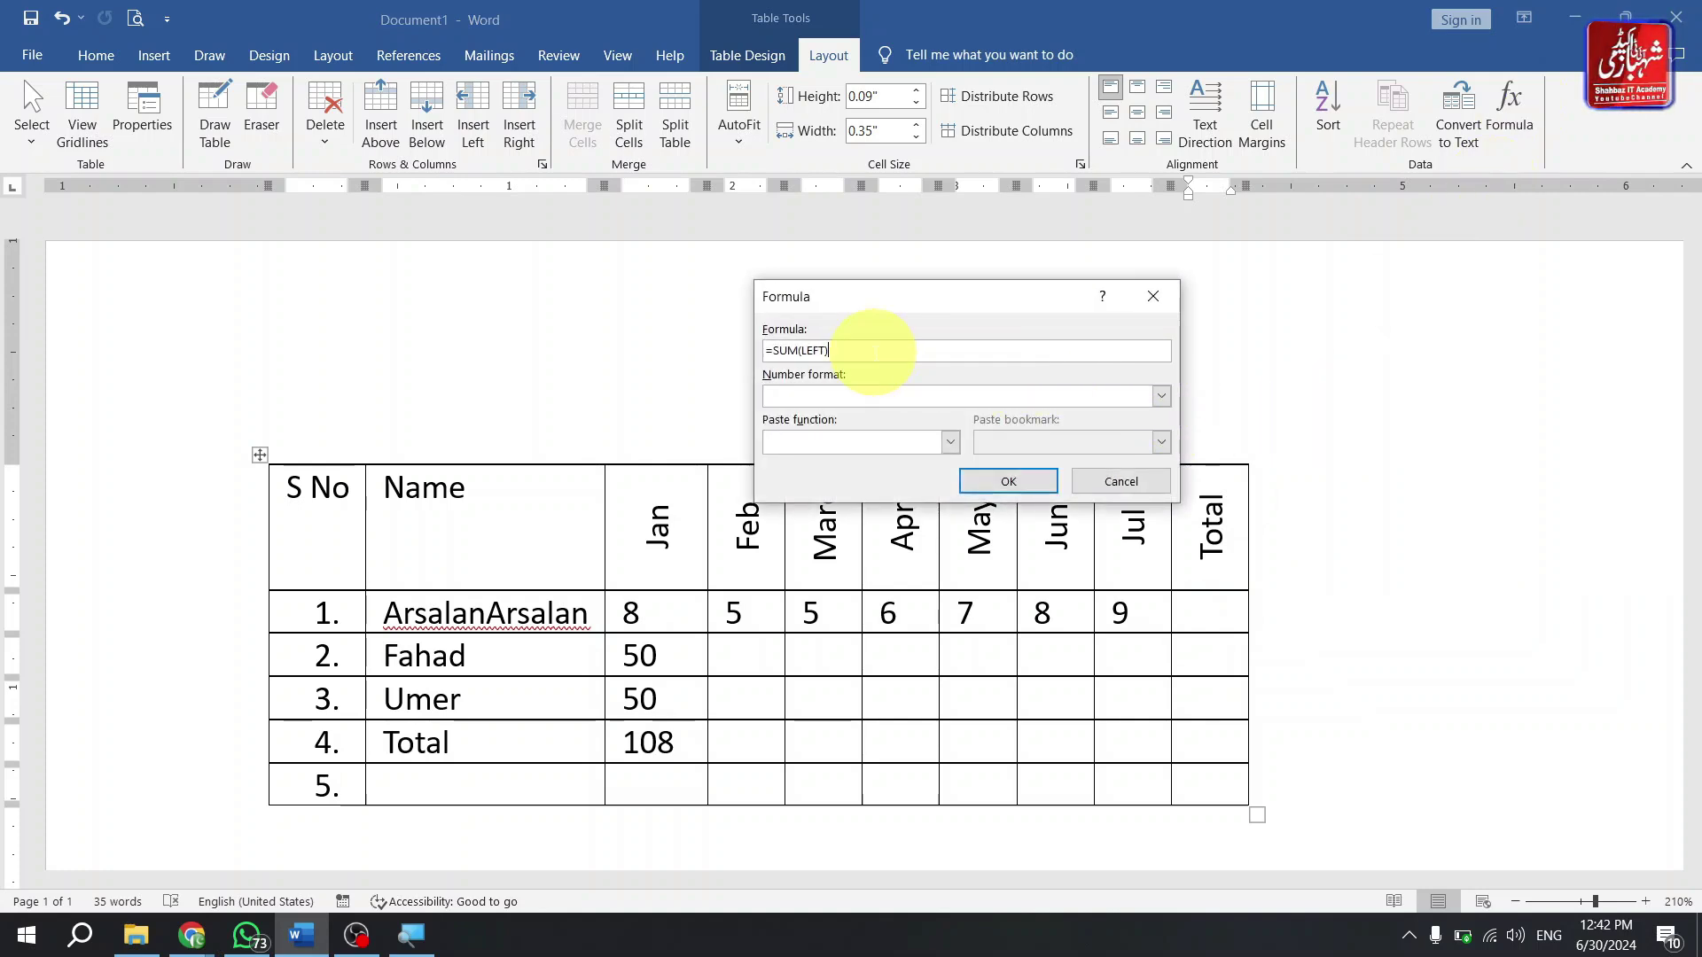
left_click(1160, 401)
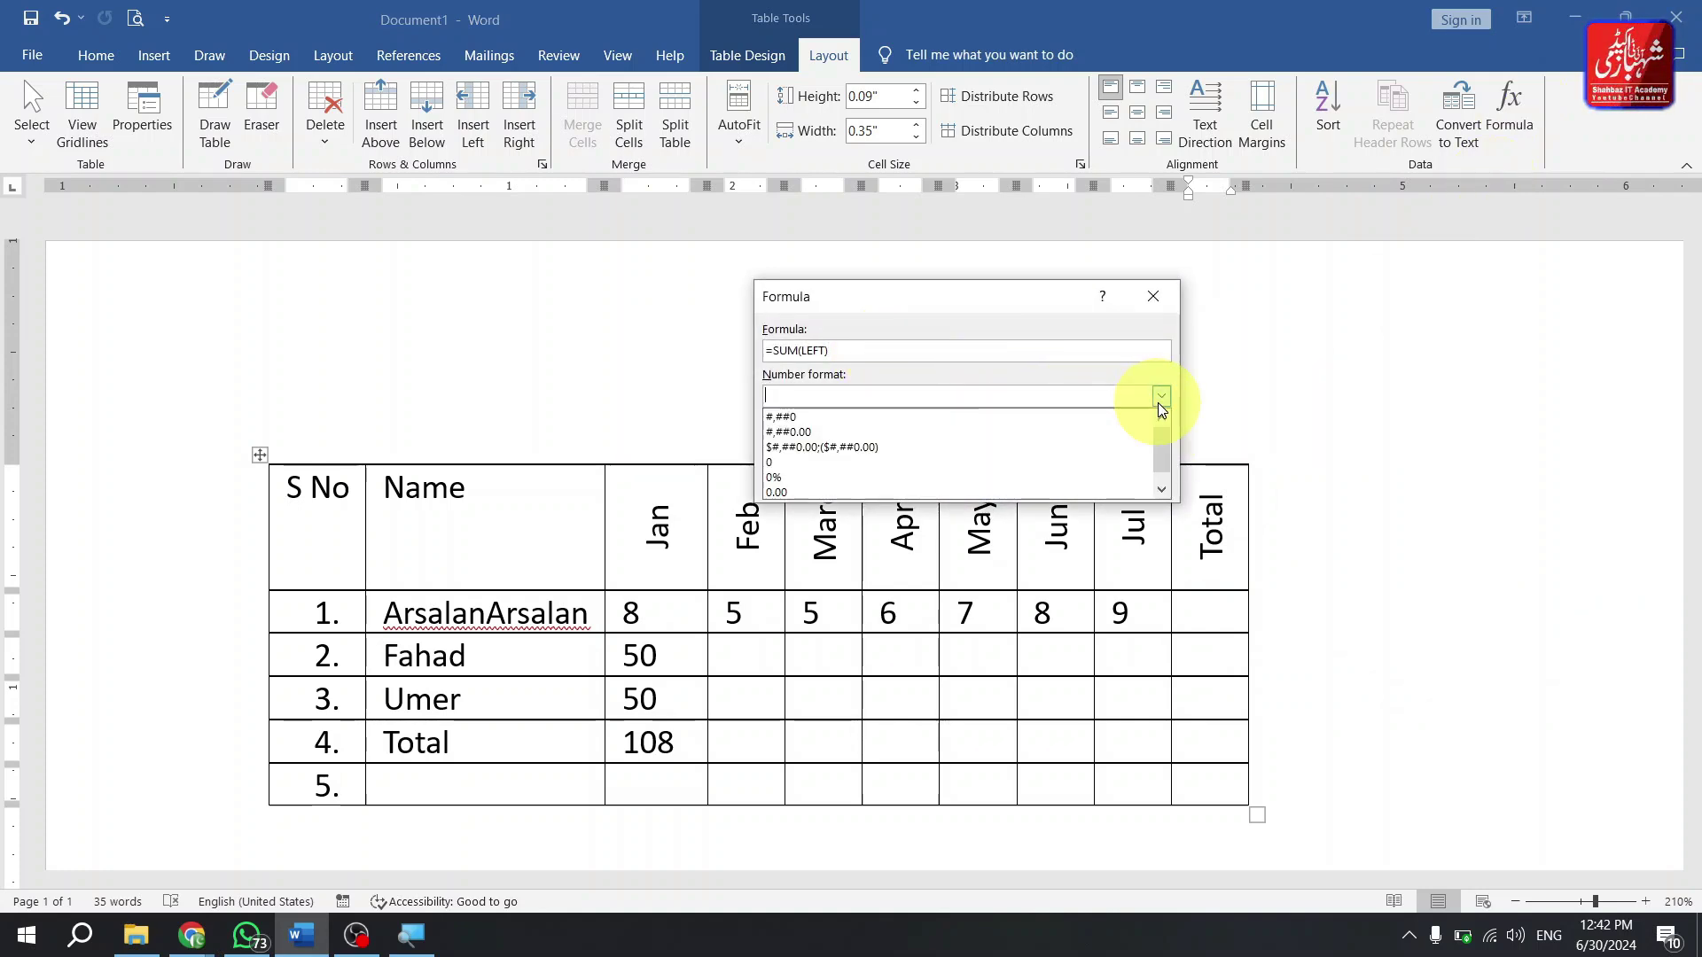
left_click(1133, 393)
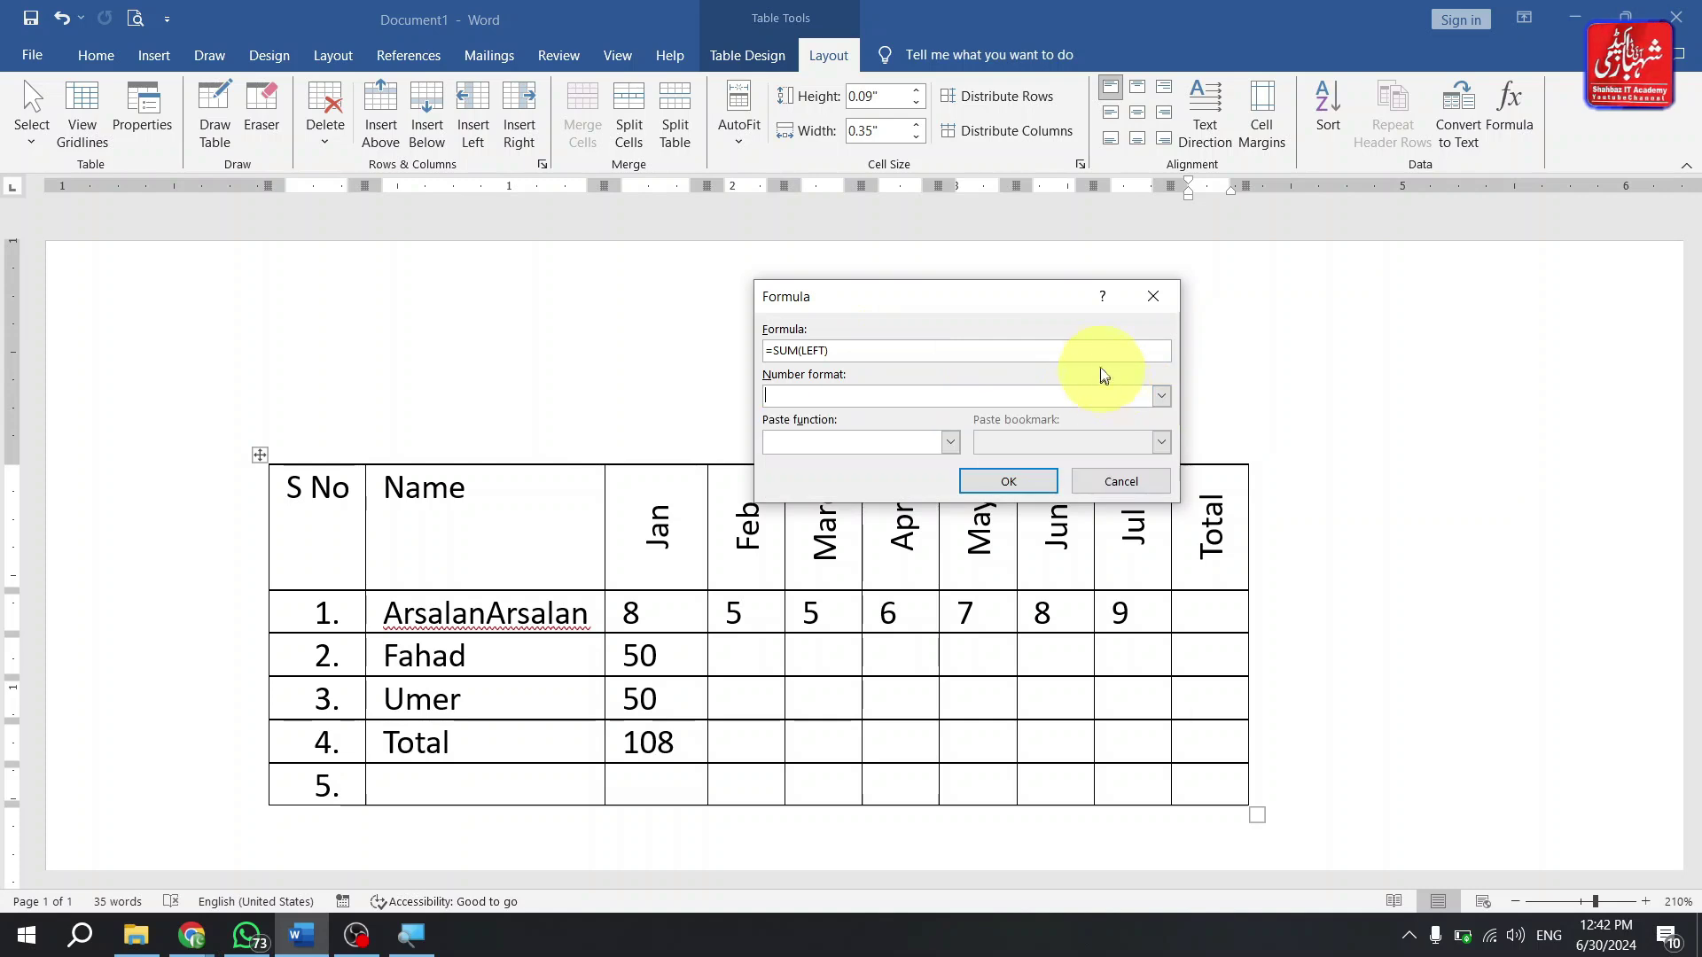
left_click(939, 445)
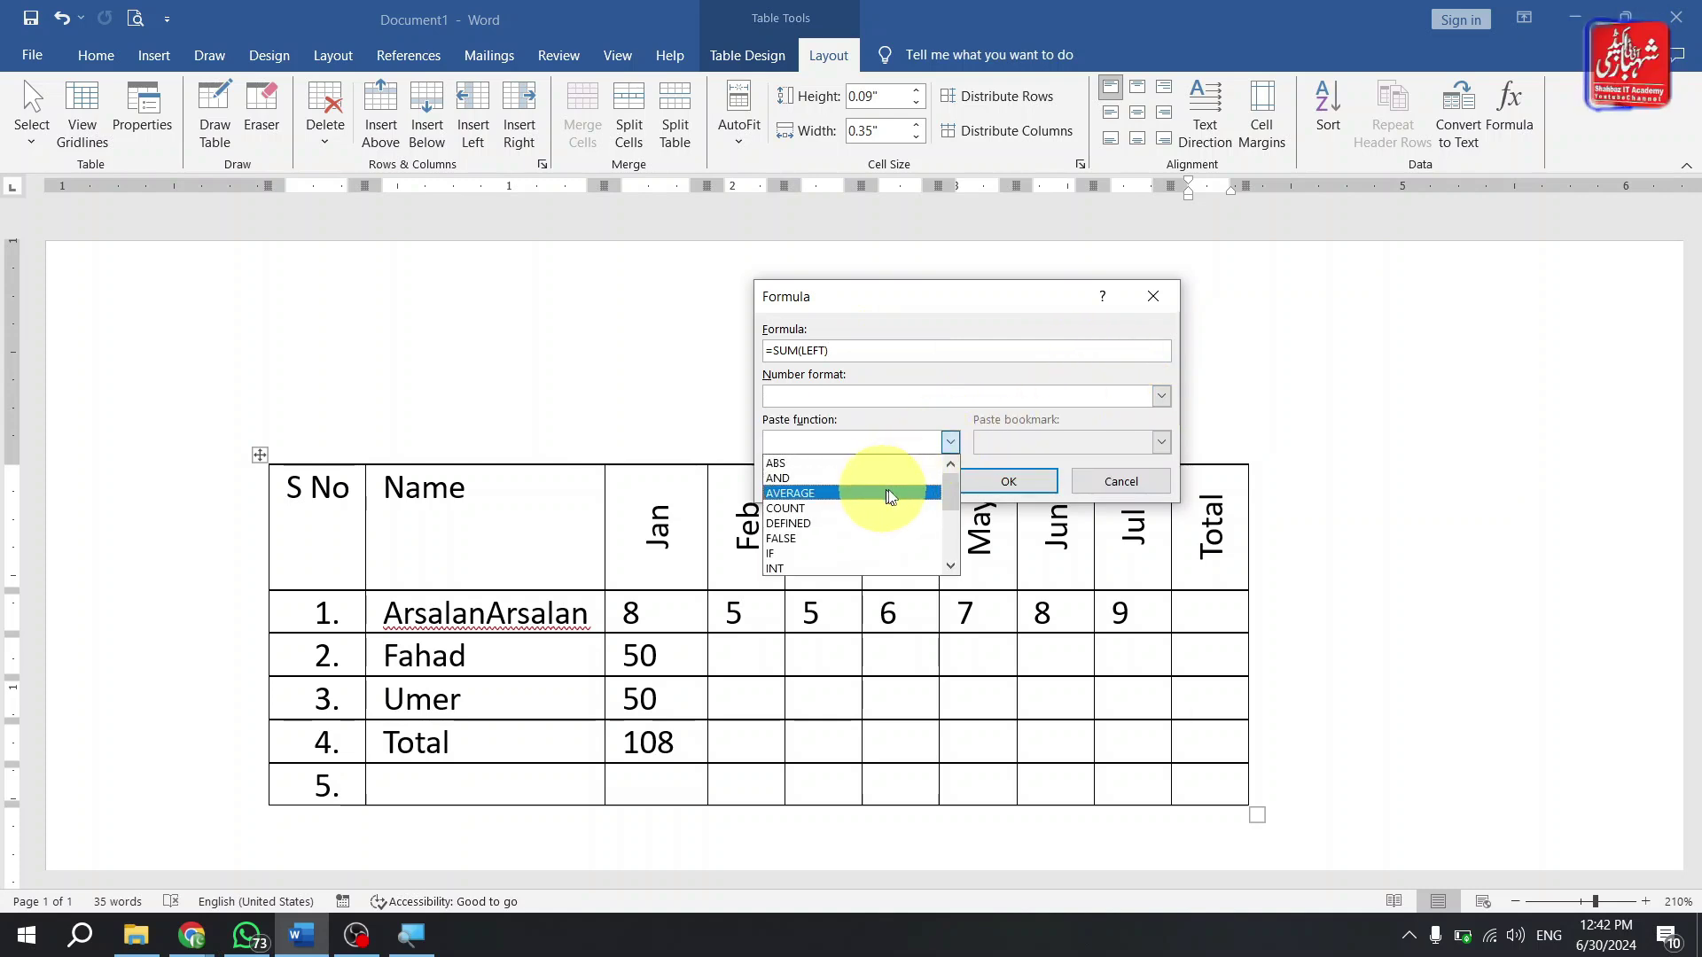
left_click(838, 509)
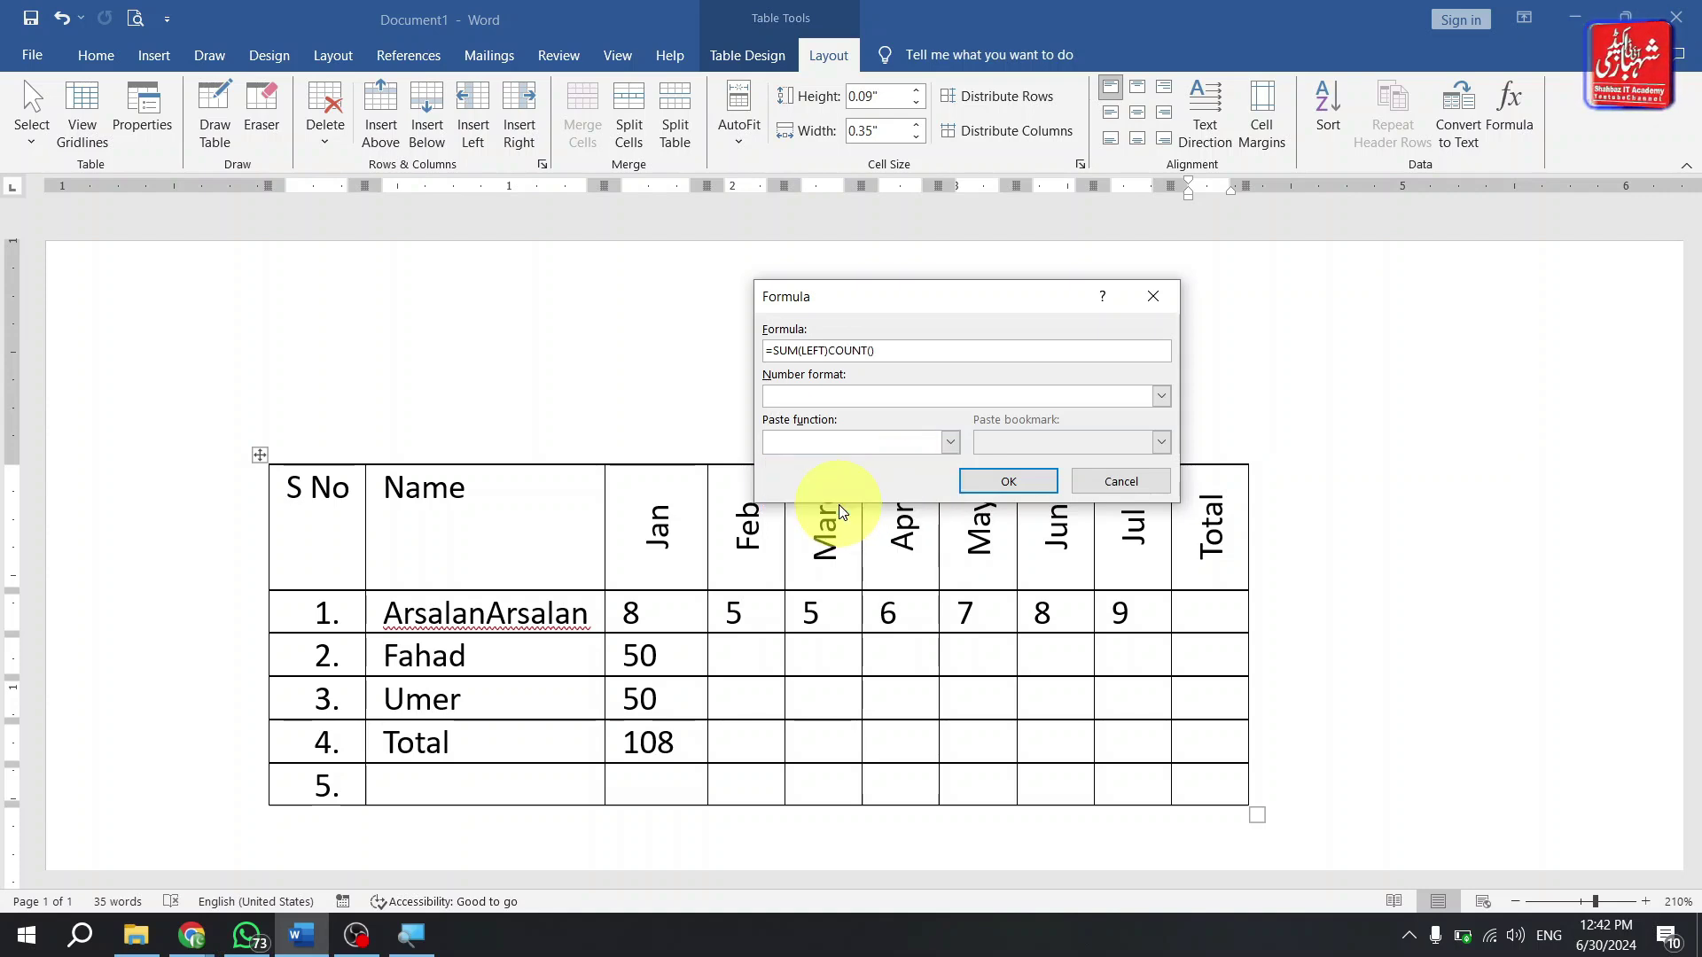
left_click(949, 443)
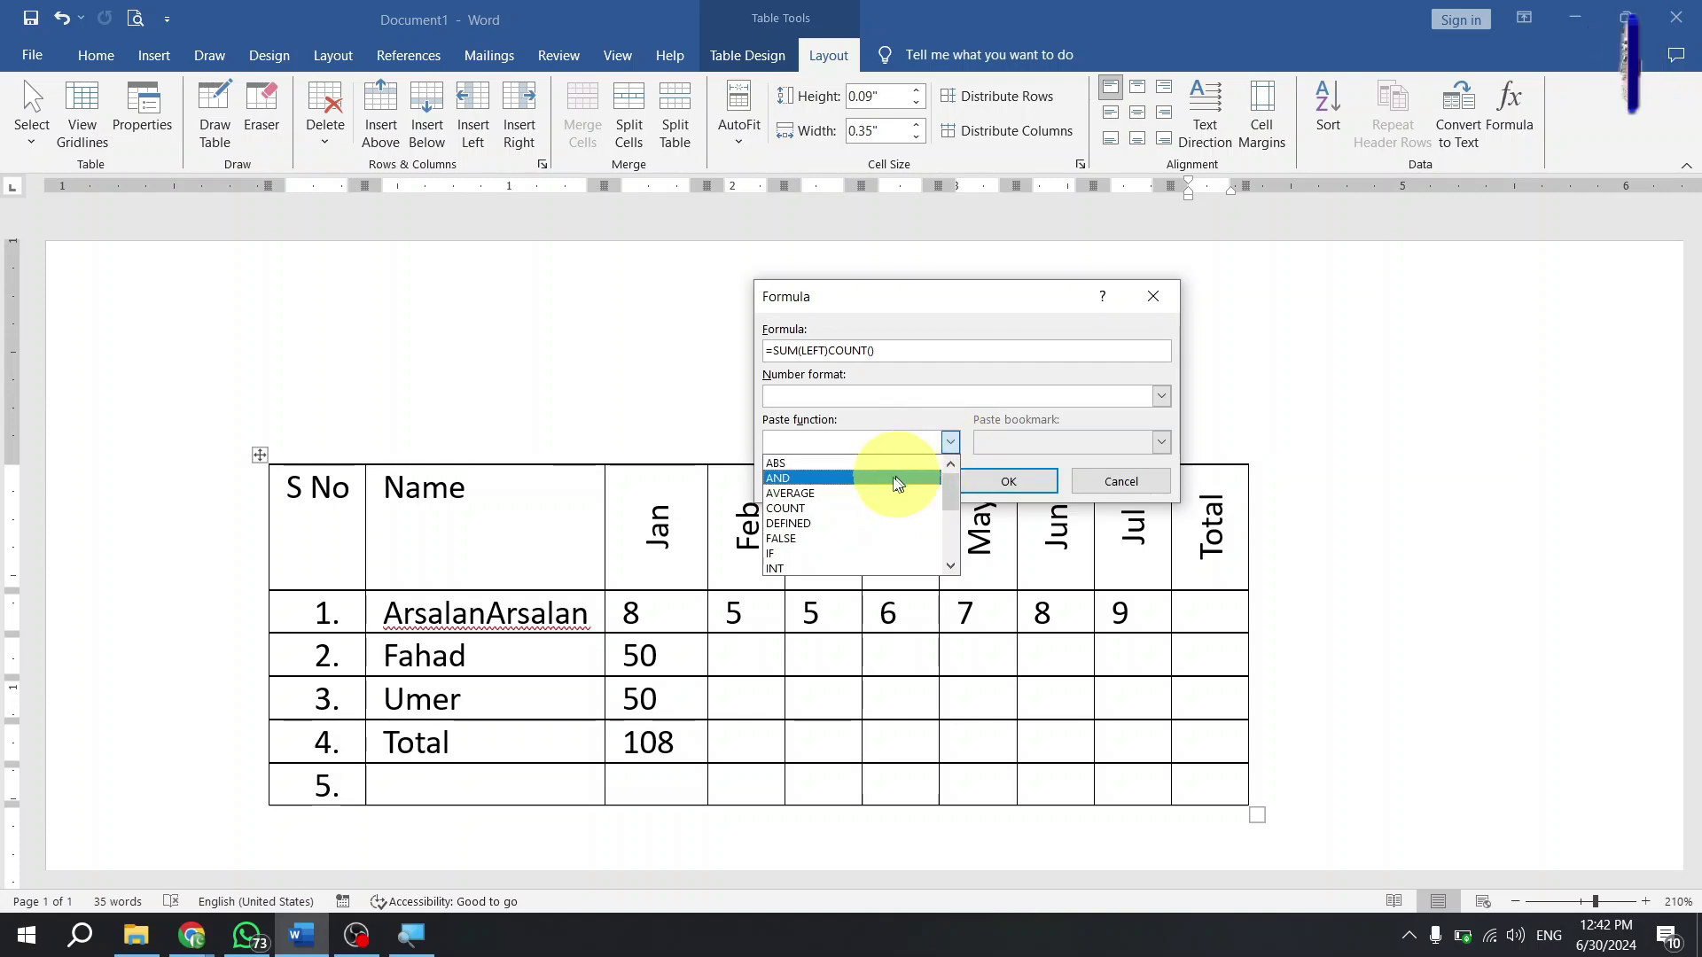
left_click(851, 507)
left_click(1002, 484)
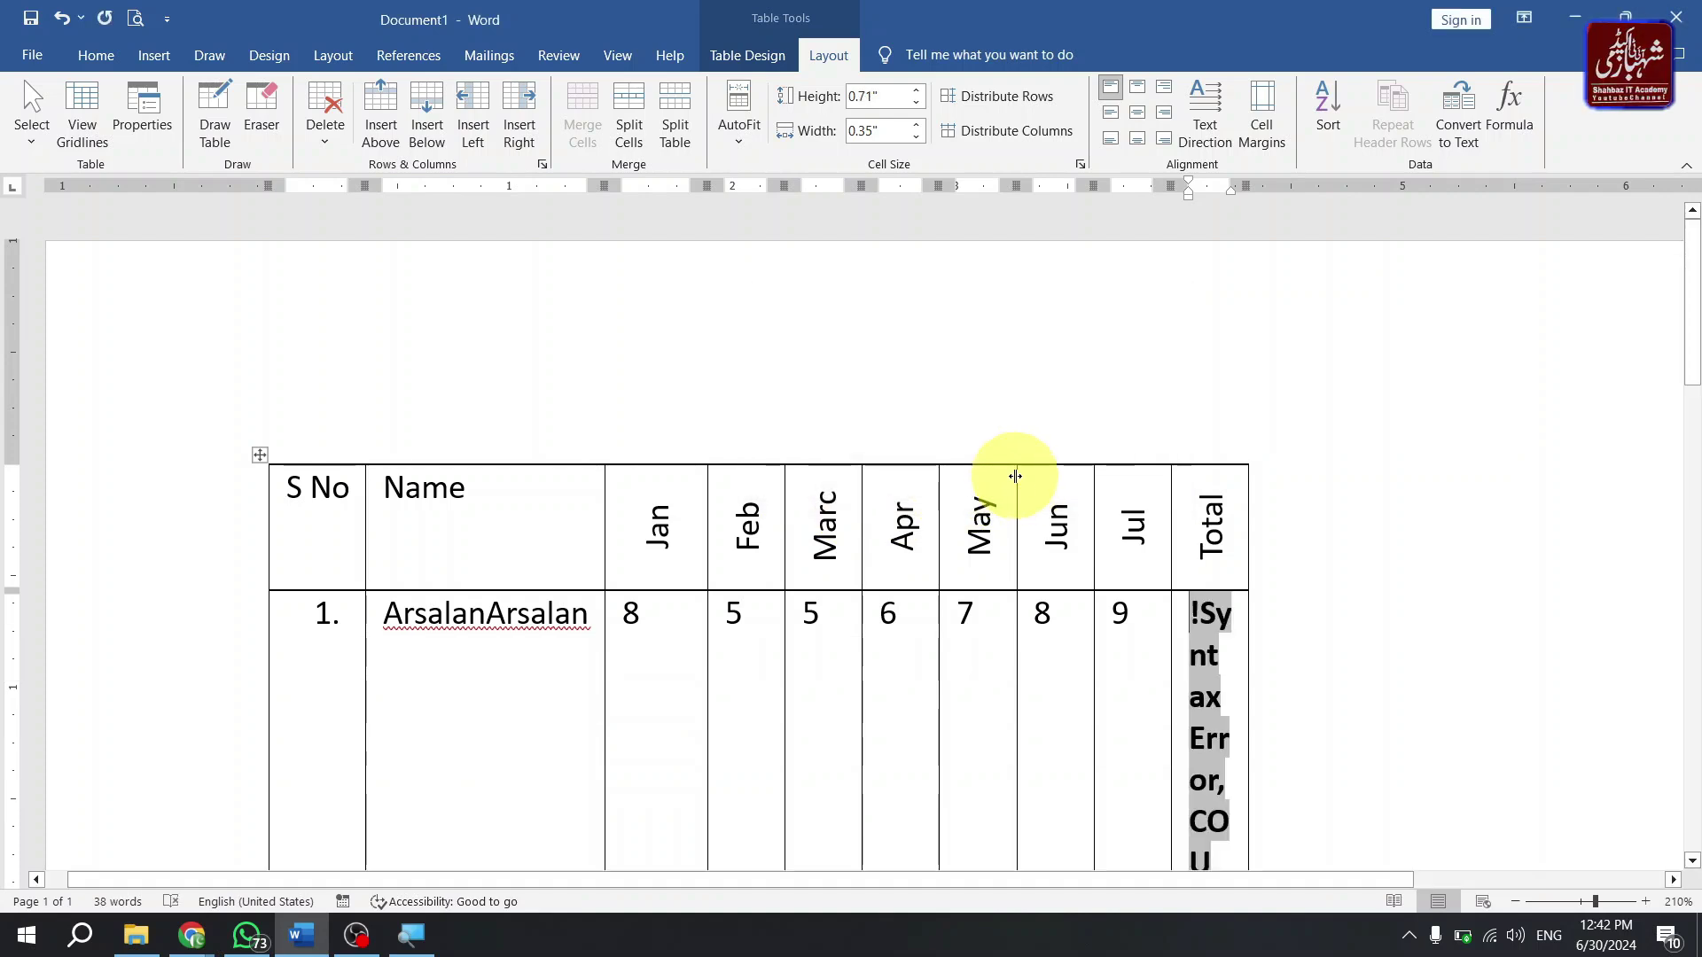
scroll(1014, 476, "down", 2)
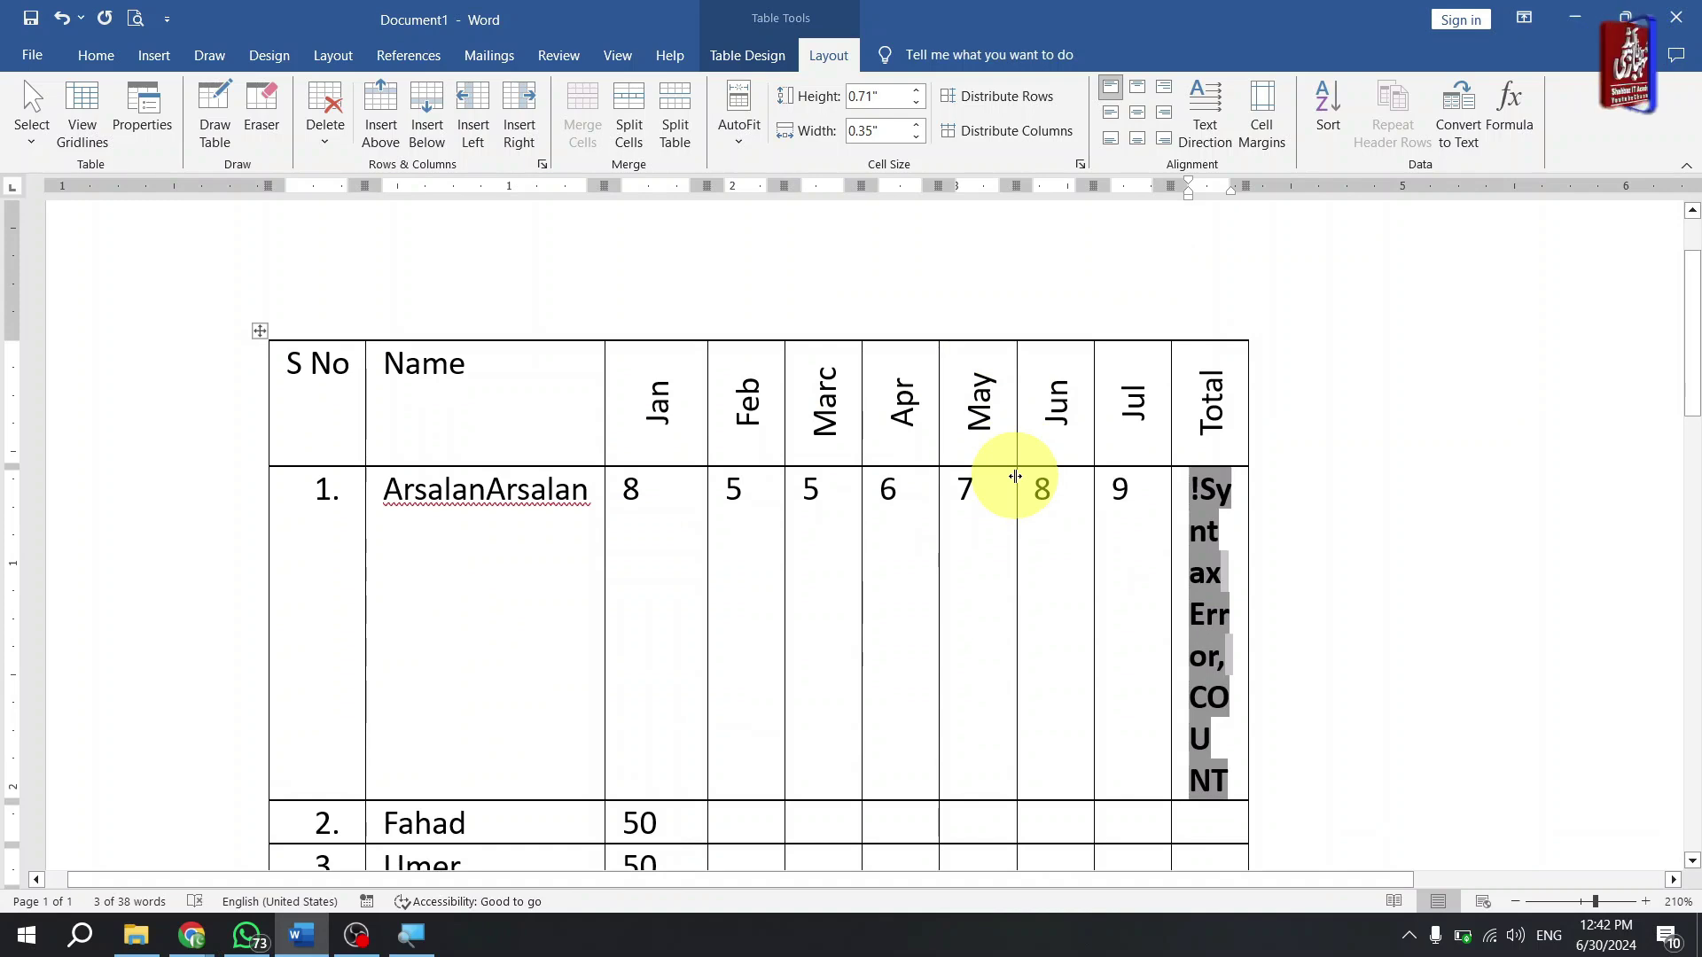
key("Delete")
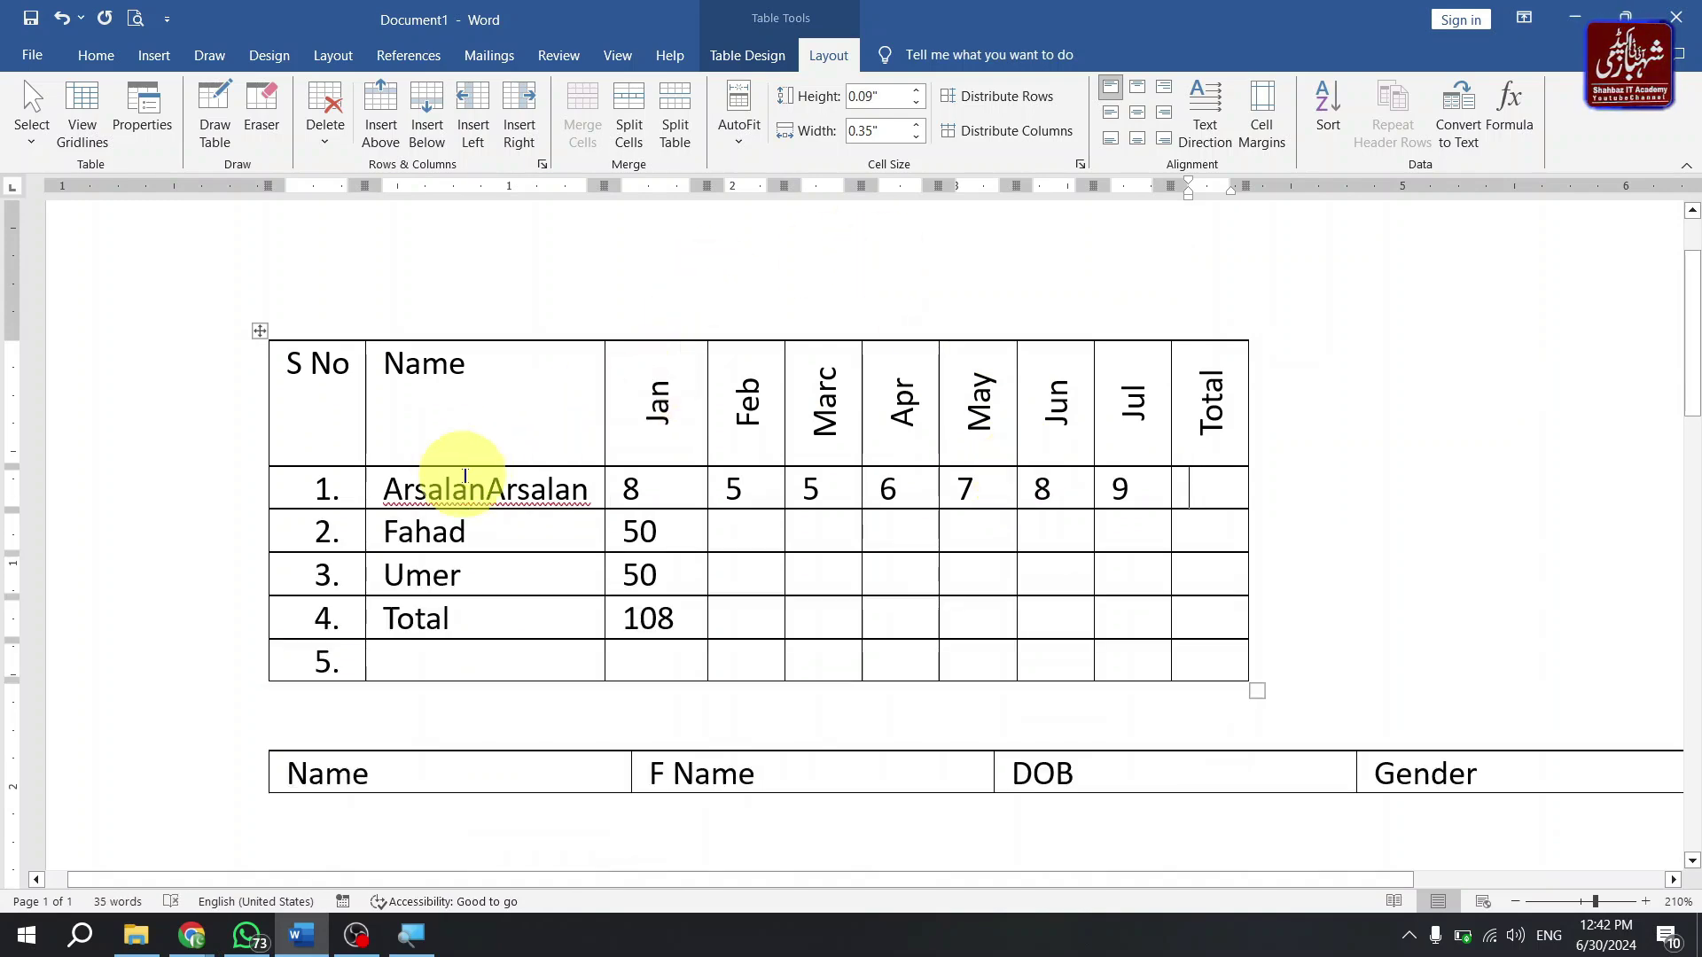
- Try adding the COUNT function to the =SUM(ABOVE) formula in row 5's Jan cell, and delete the result
double_click(417, 483)
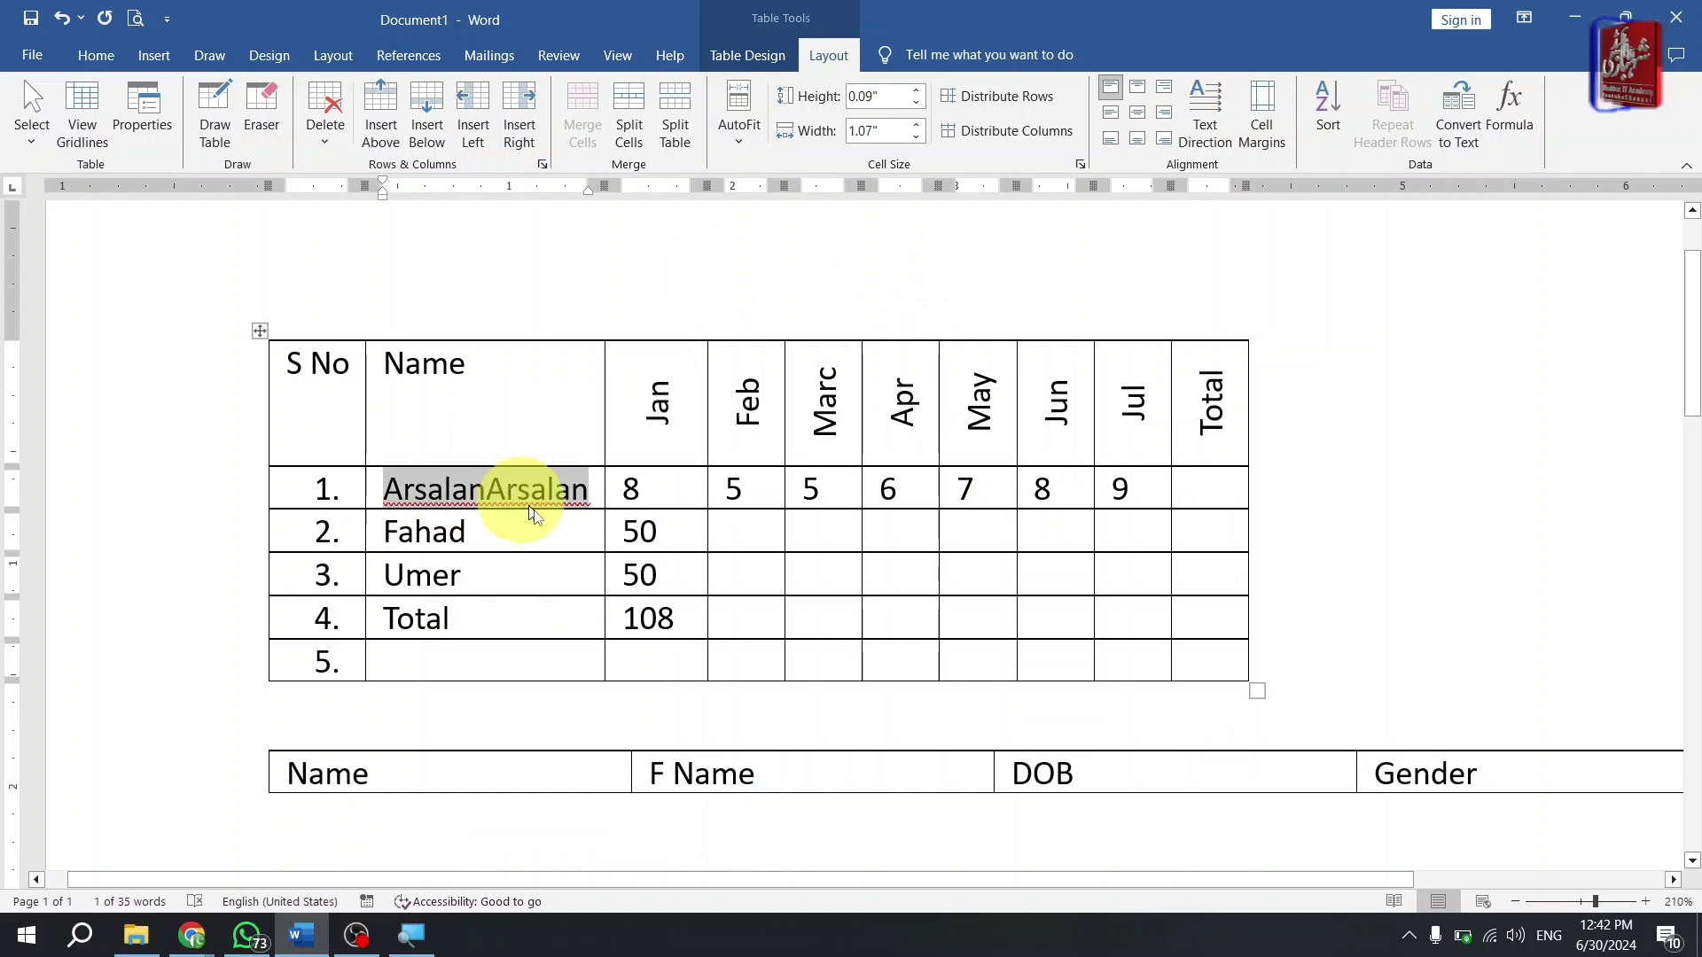
left_click(639, 663)
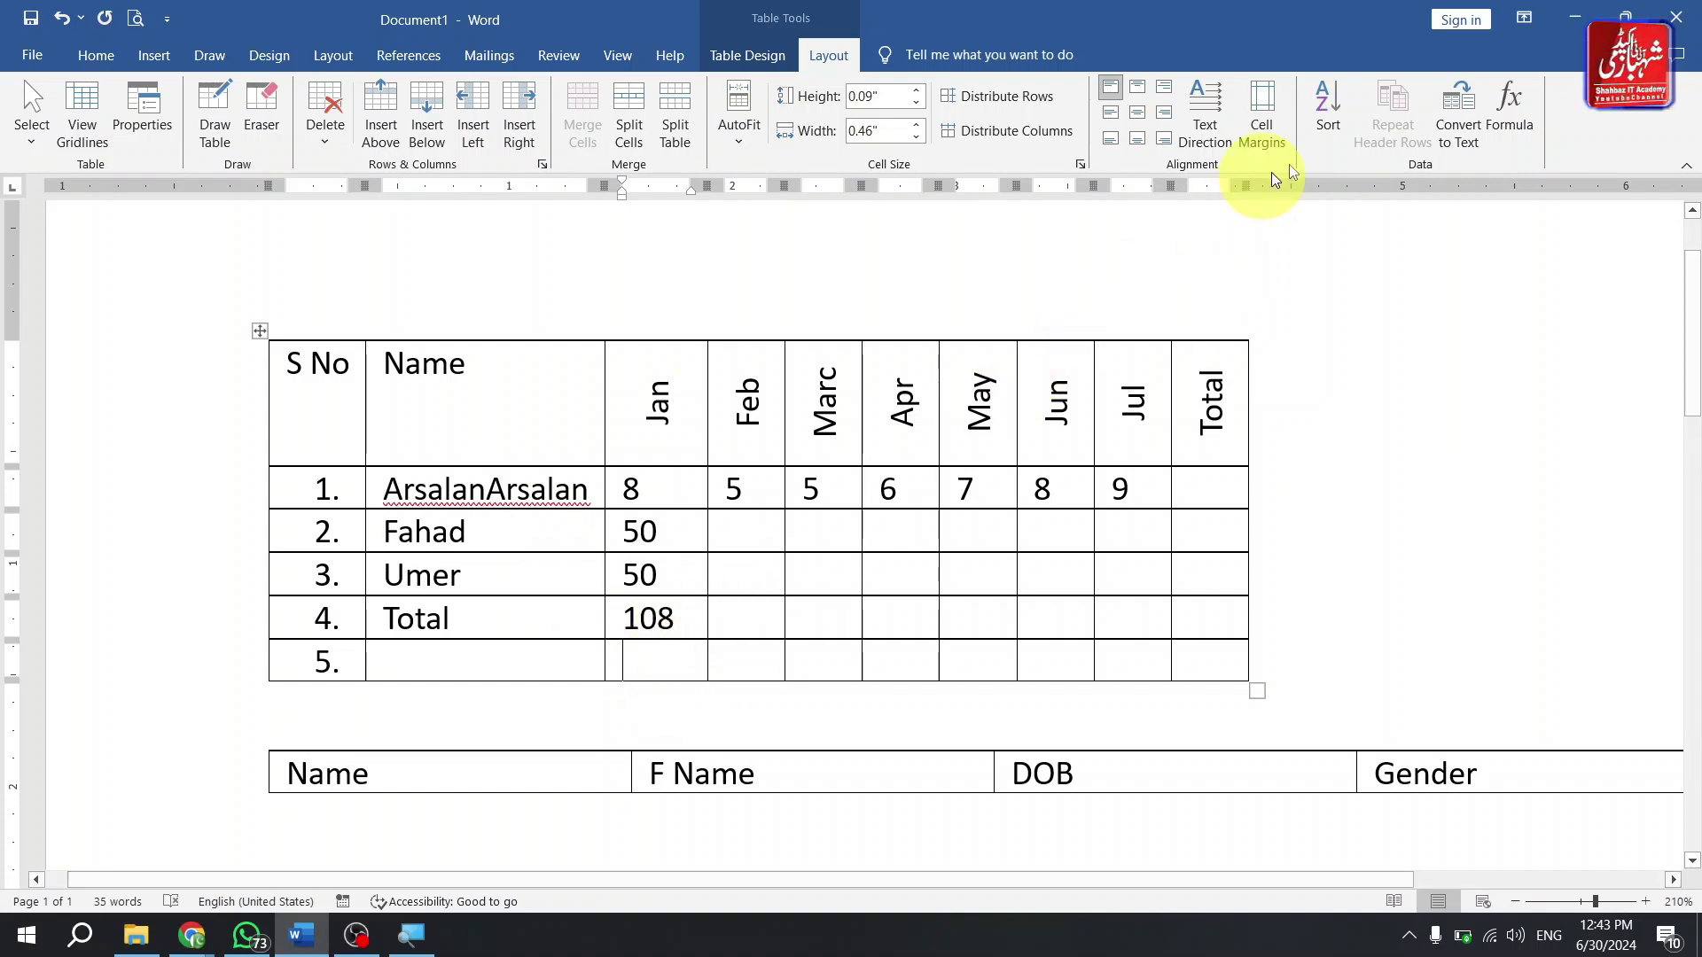
left_click(1508, 111)
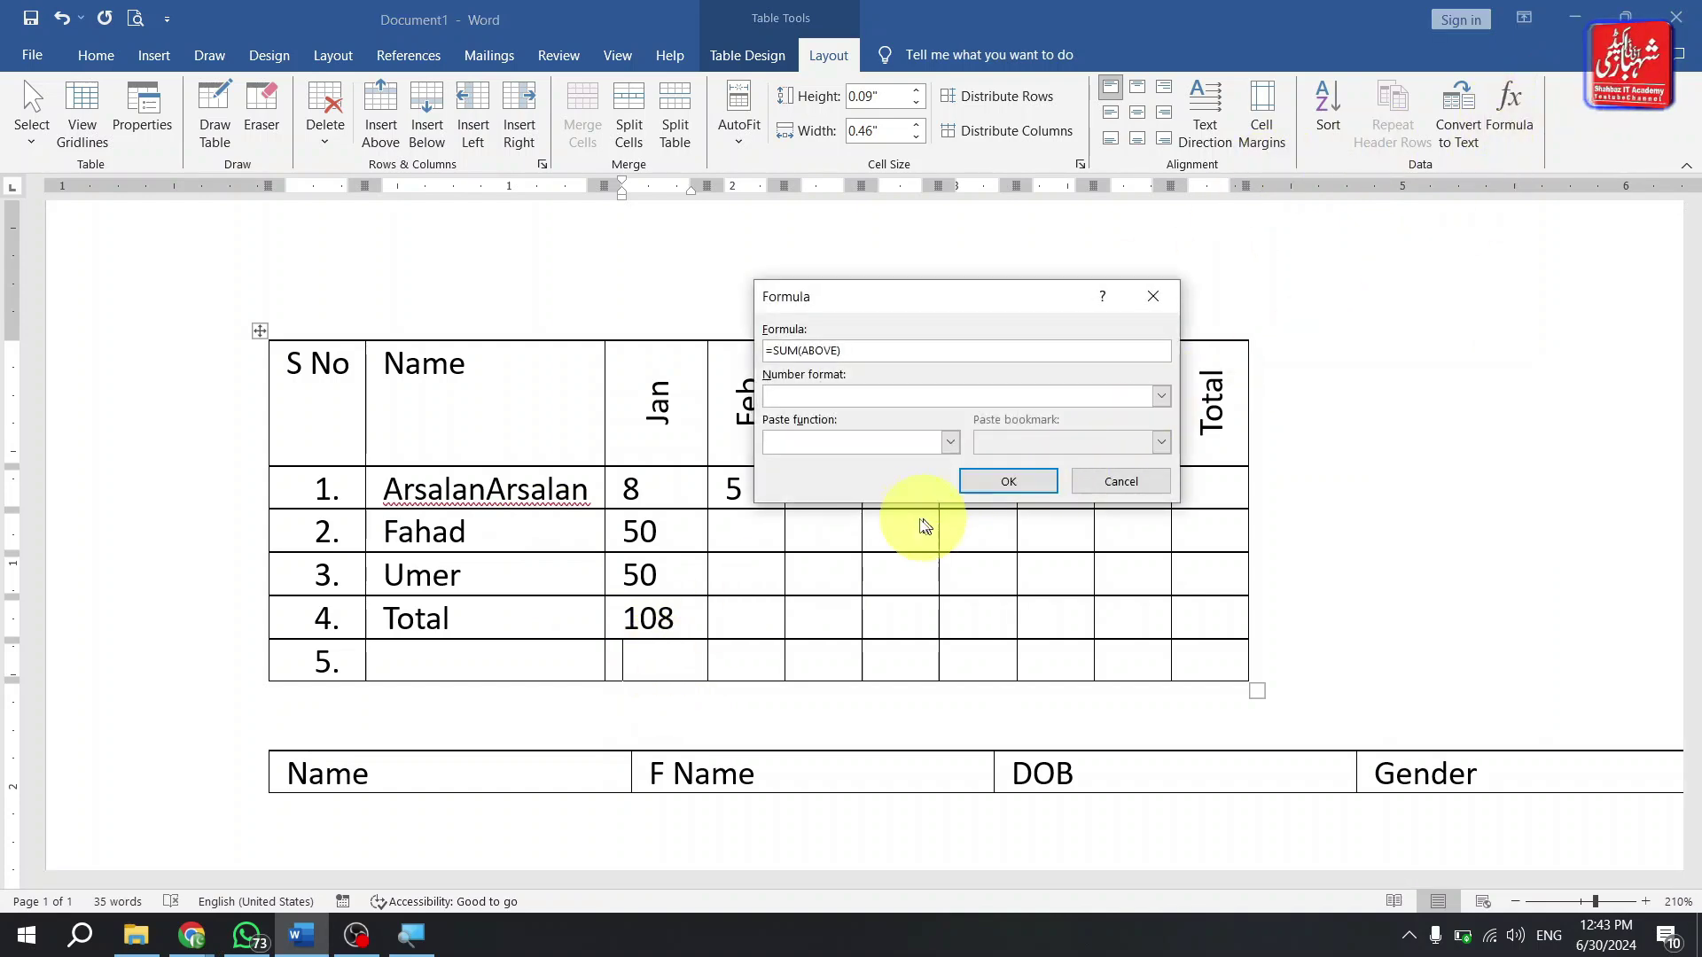
left_click(949, 448)
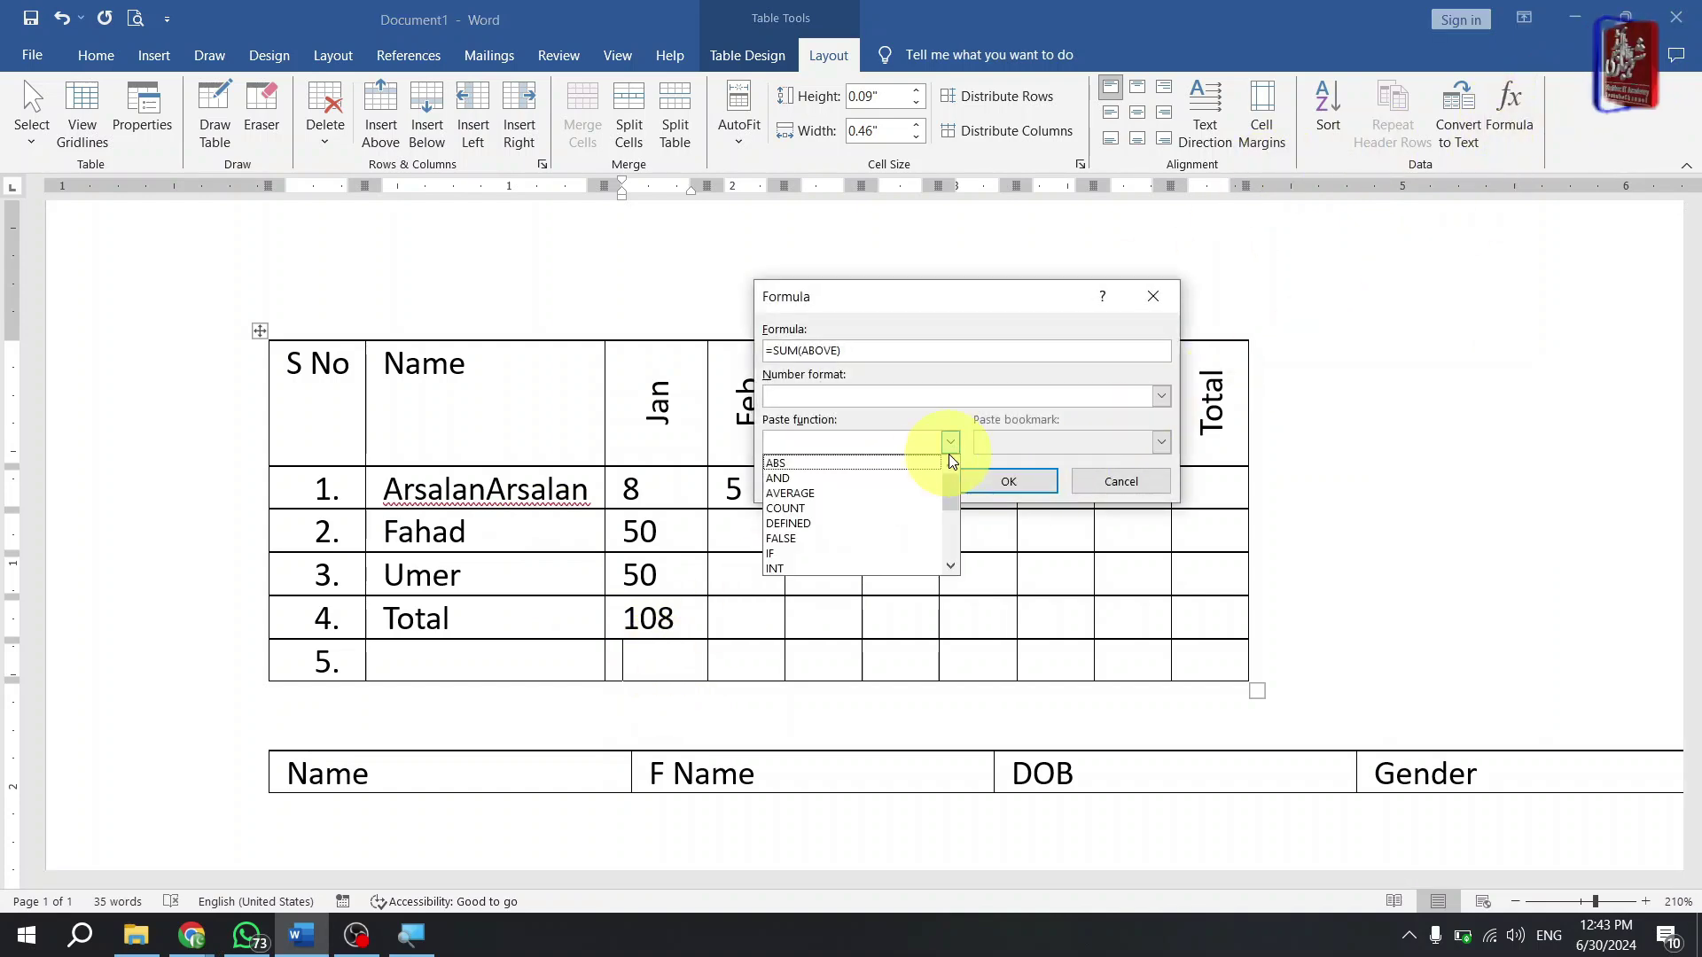
left_click(880, 508)
left_click(987, 482)
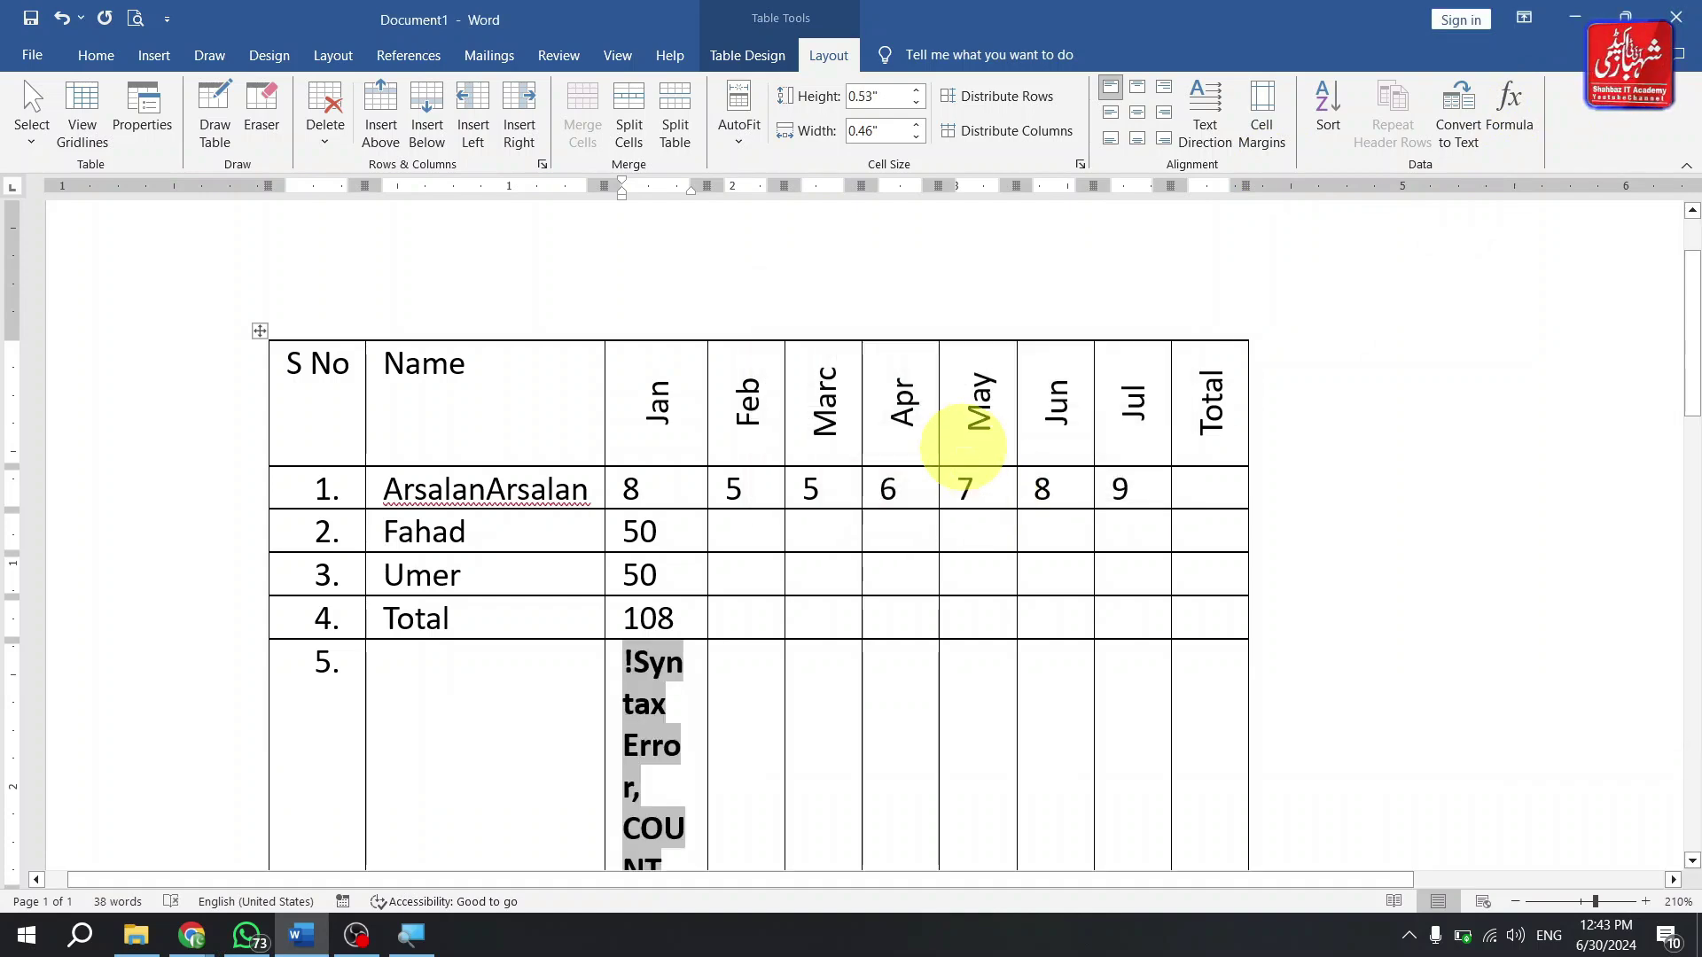
scroll(964, 445, "down", 2)
key("Delete")
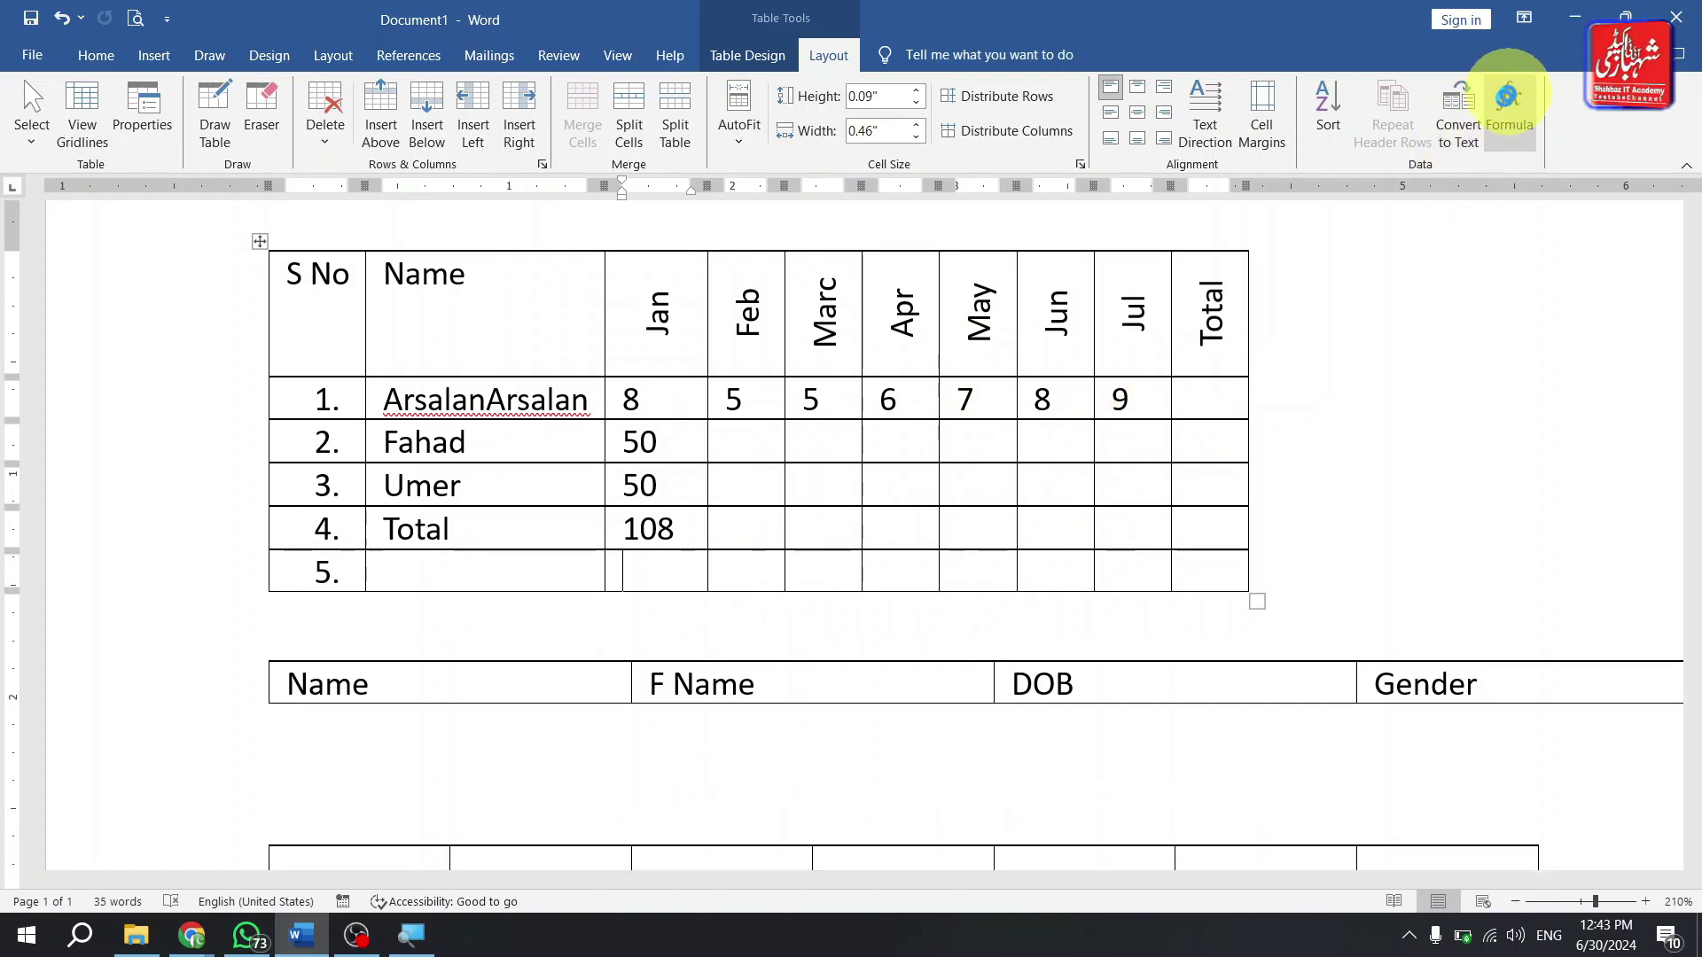
left_click(1508, 107)
left_click(949, 442)
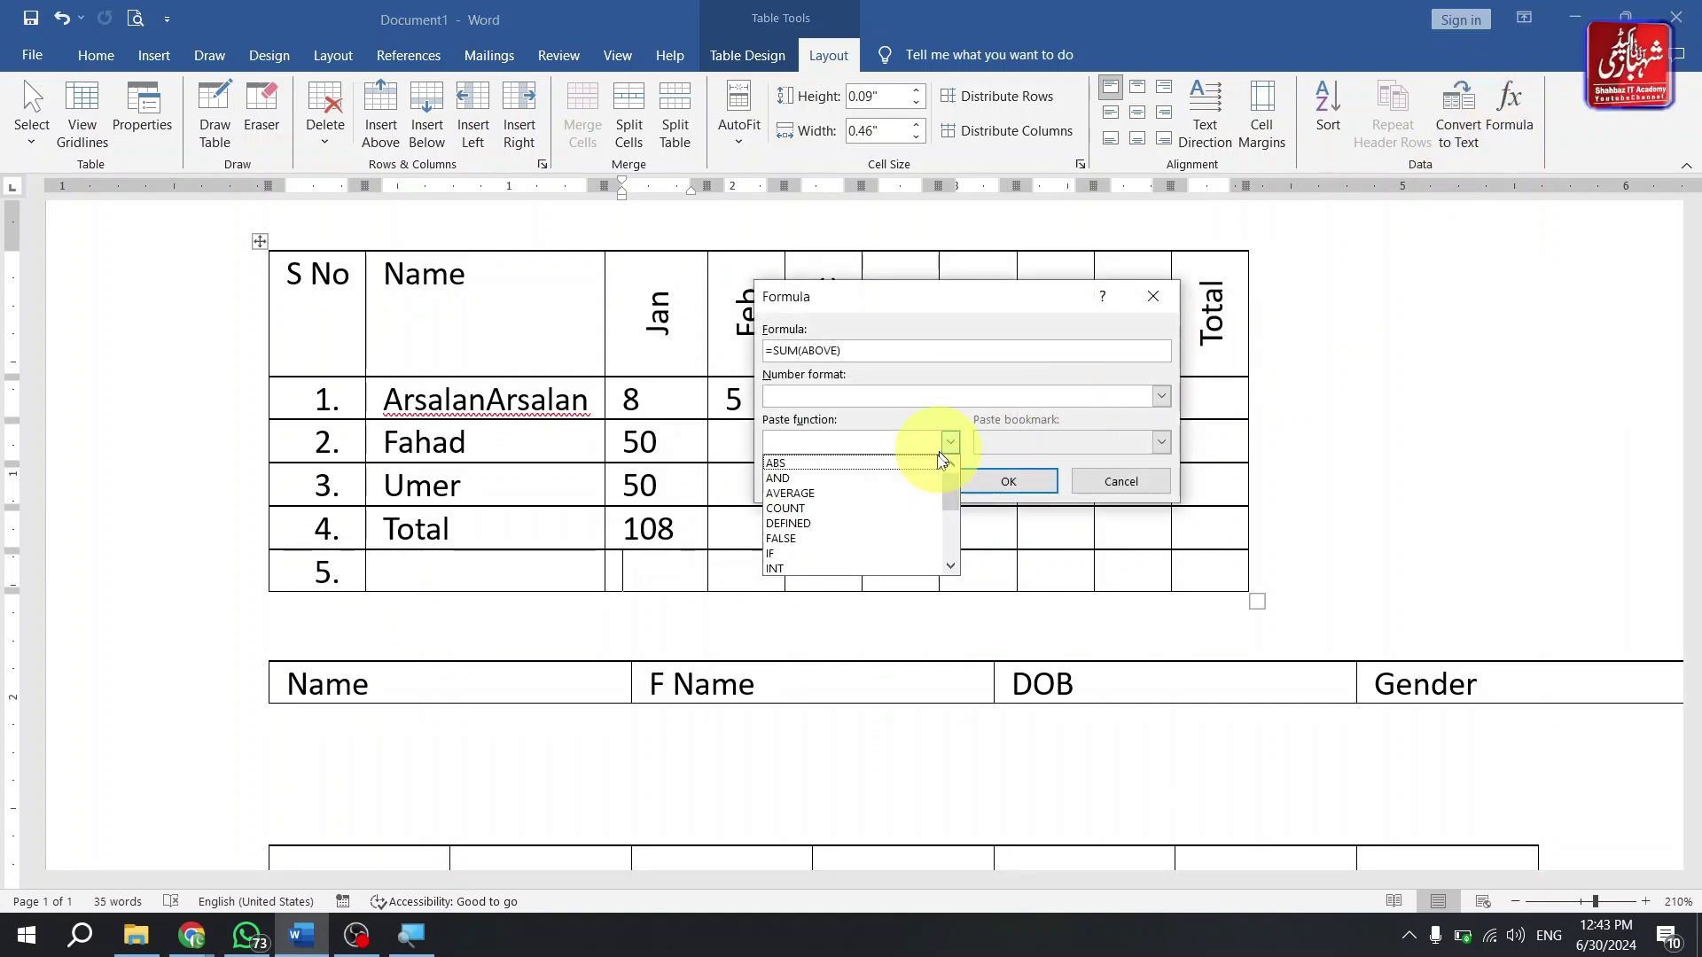
left_click(874, 508)
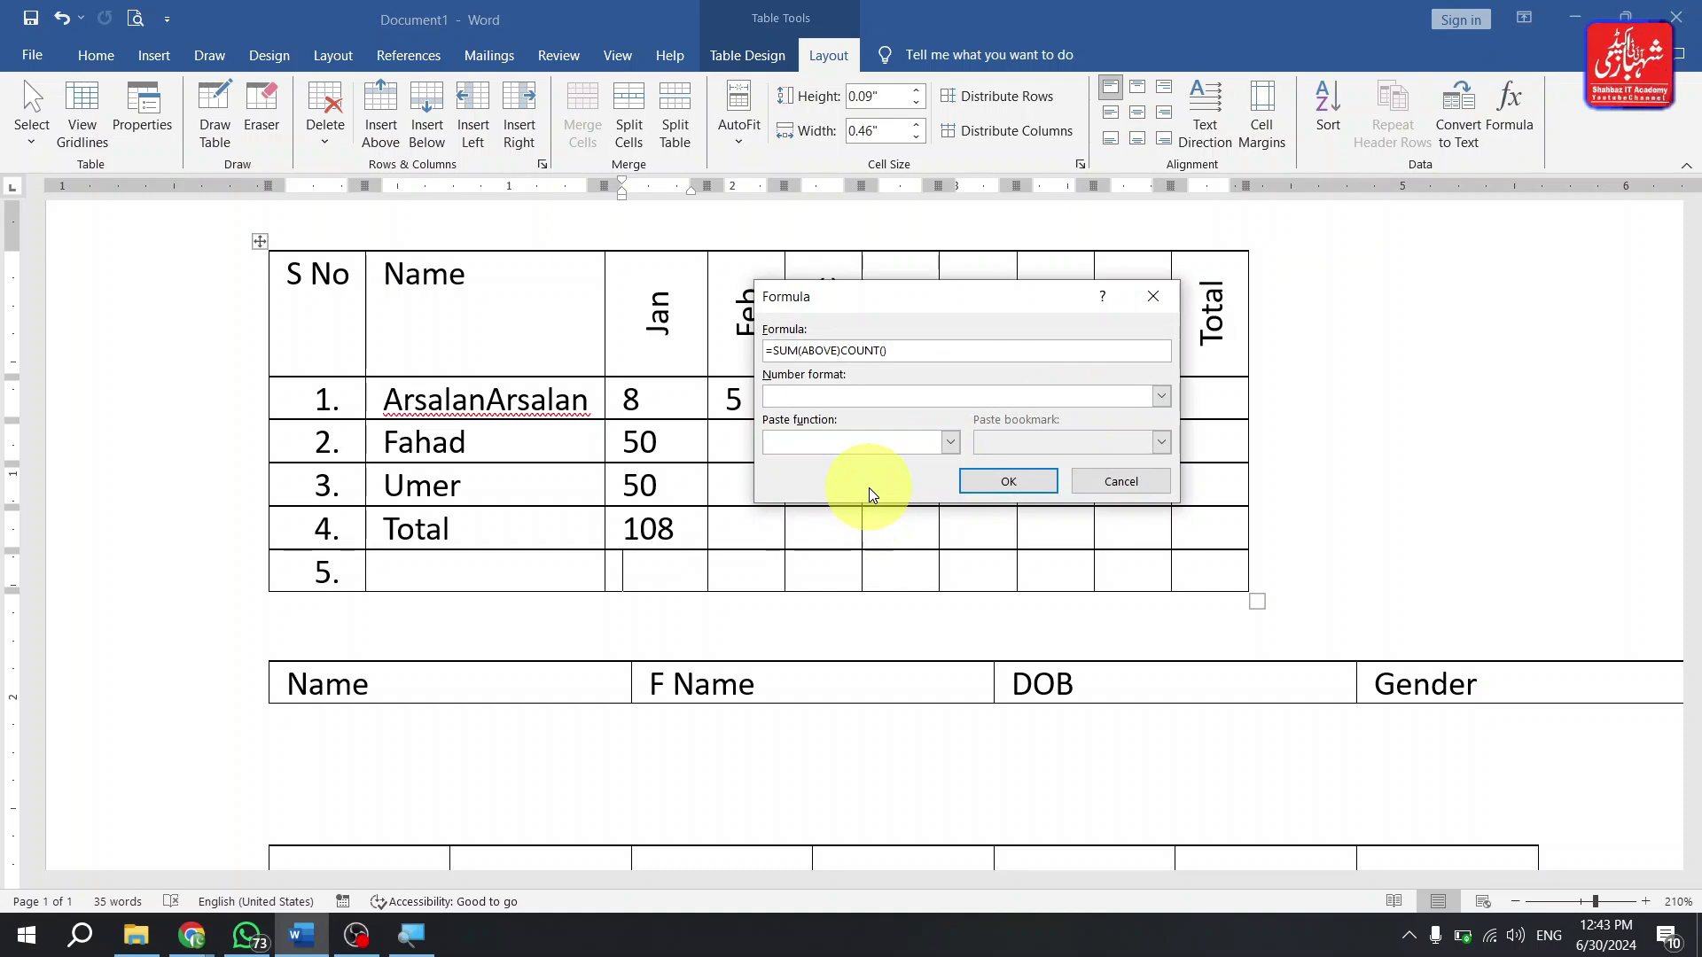
left_click(1121, 482)
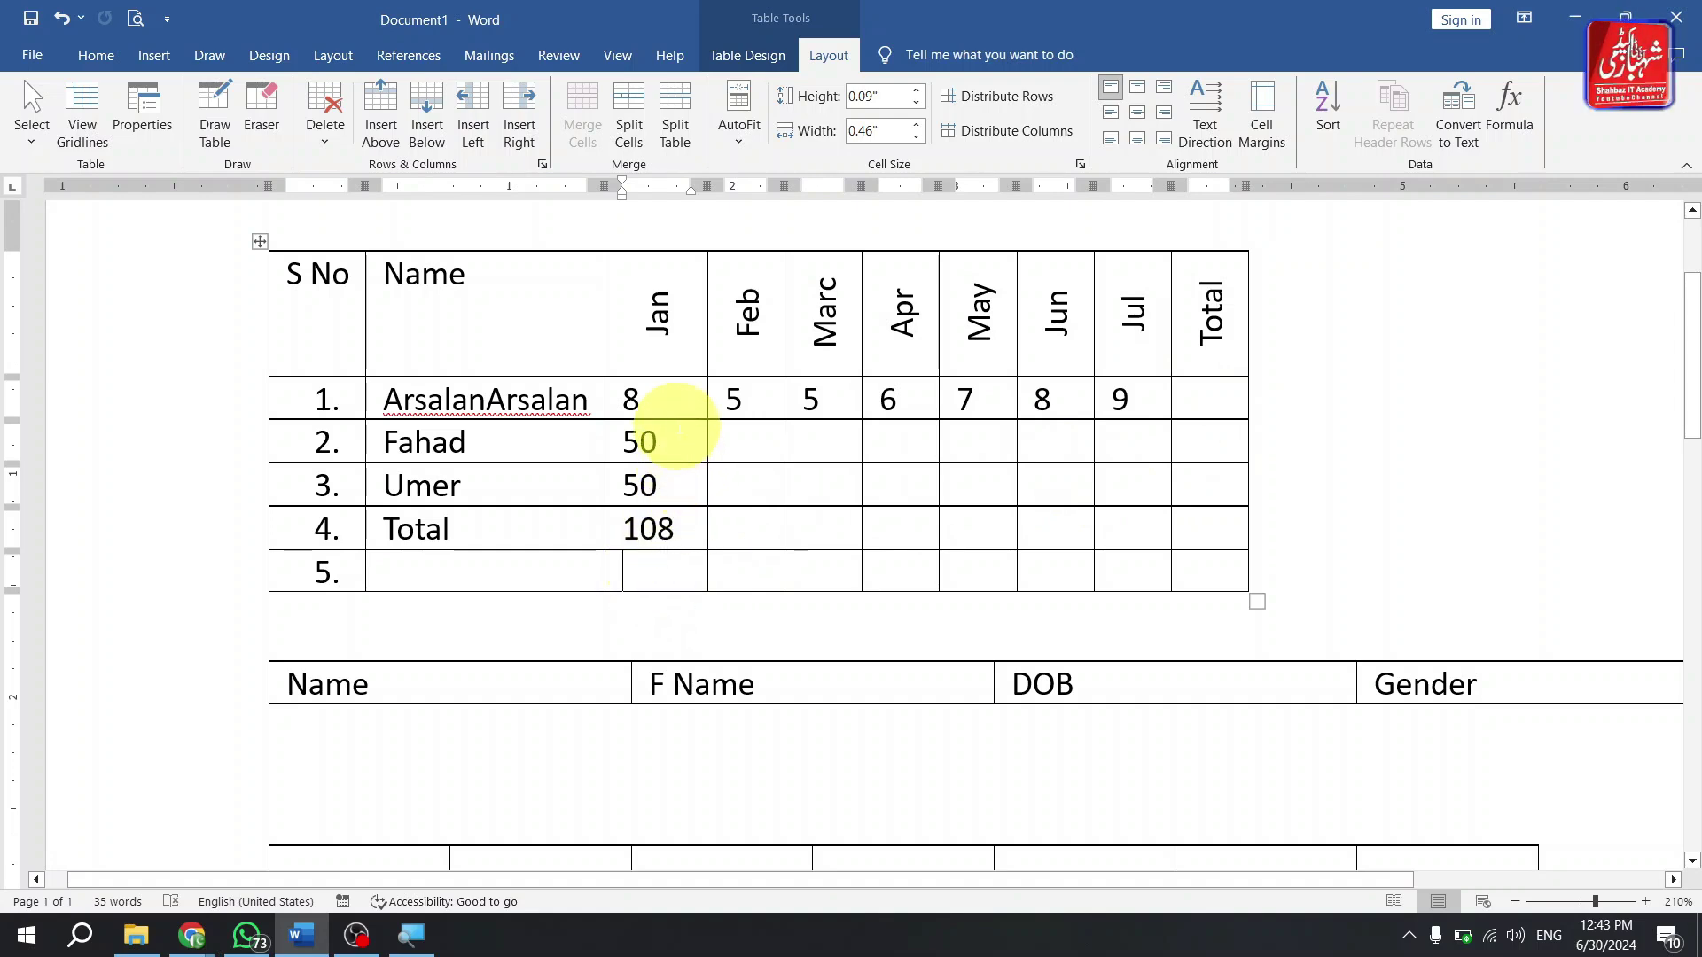
- Open the Formula dialog for row 5's Jan cell and clear the entire formula, including the added COUNT function
mouse_move(676, 390)
left_mouse_down()
mouse_move(638, 440)
mouse_move(653, 483)
mouse_move(624, 580)
left_mouse_up()
left_click(626, 578)
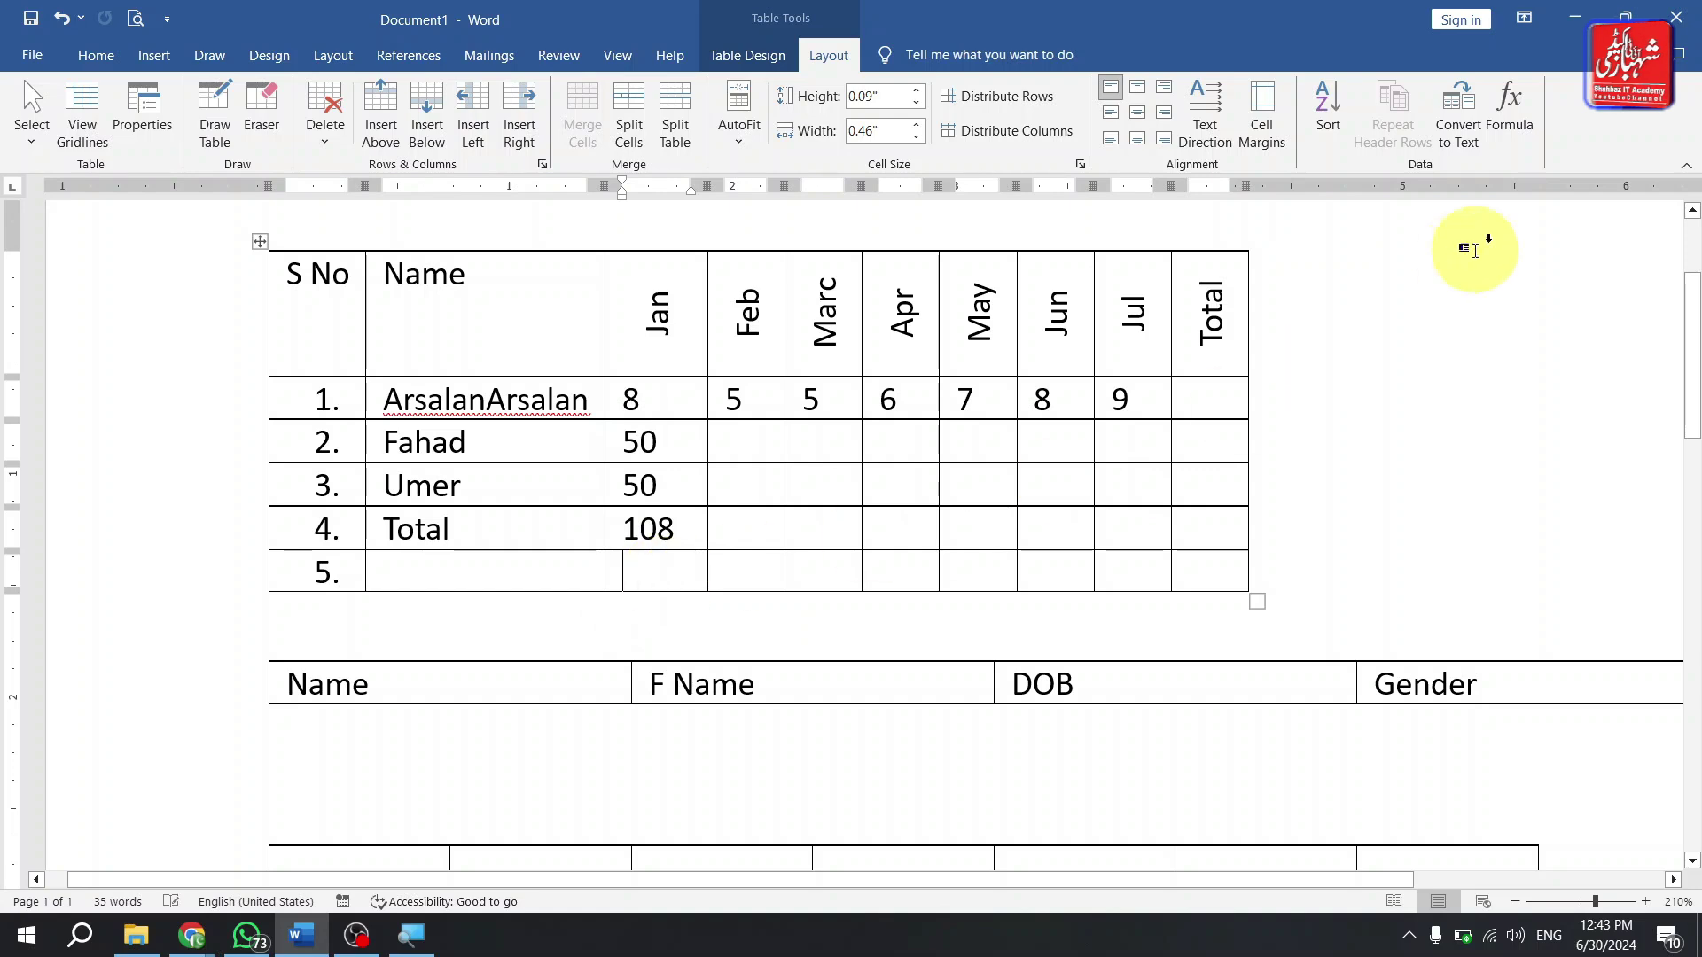
left_click(1509, 105)
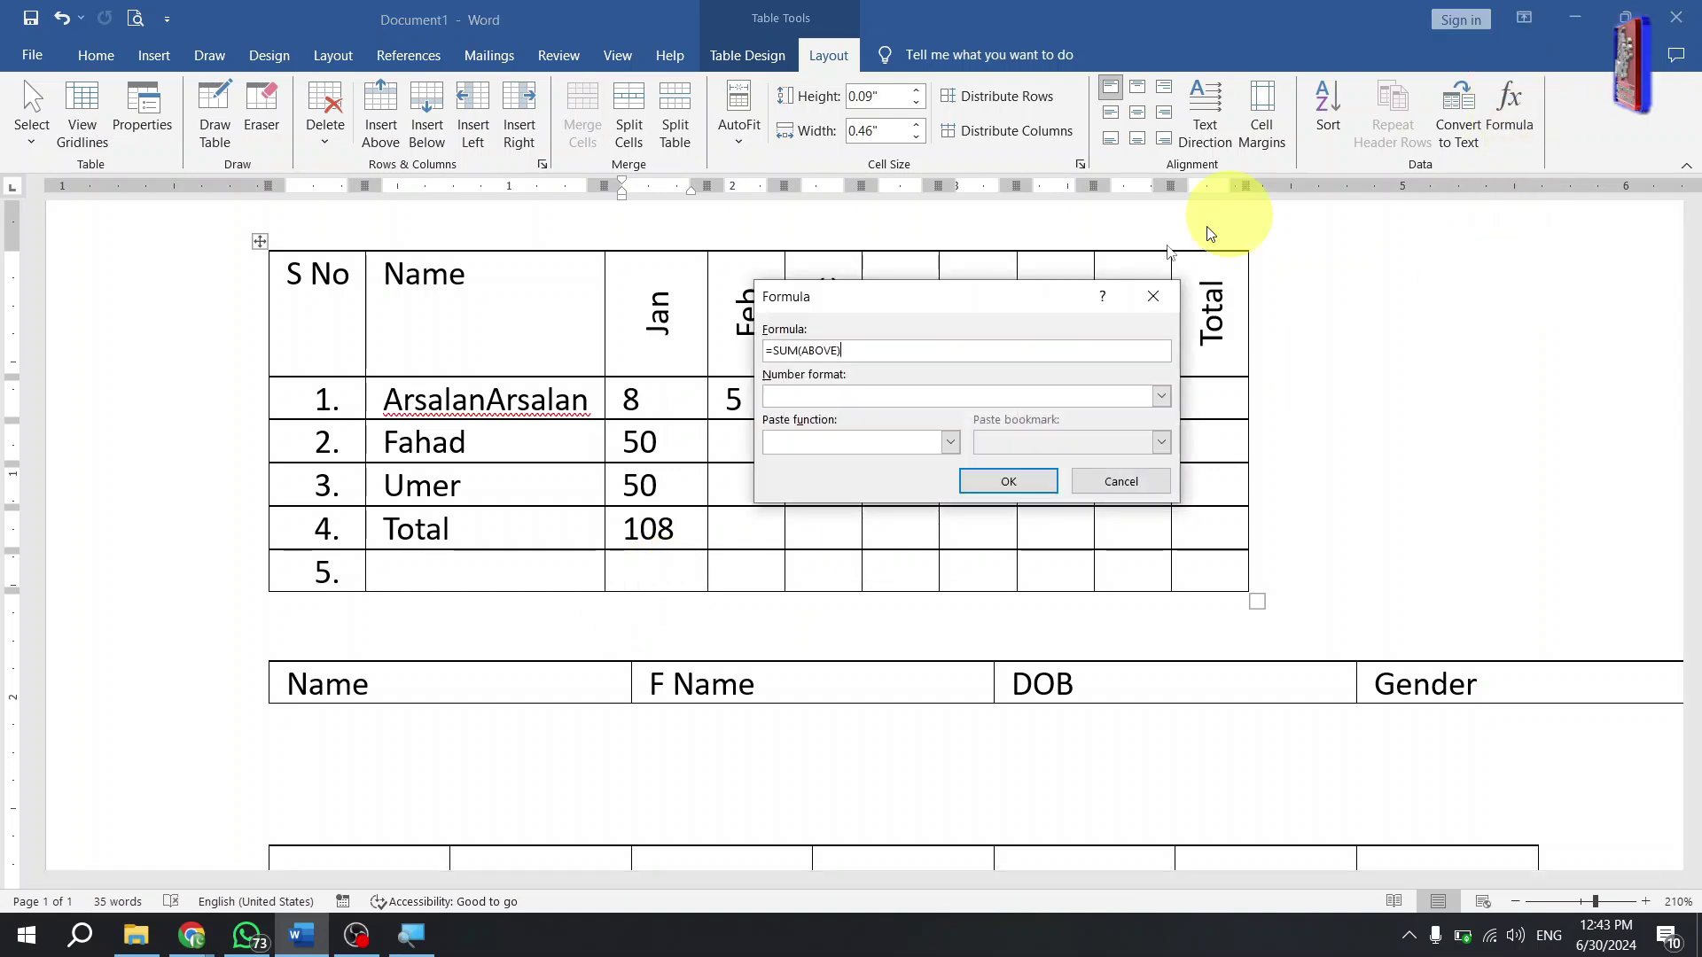
left_click_drag(899, 353, 744, 353)
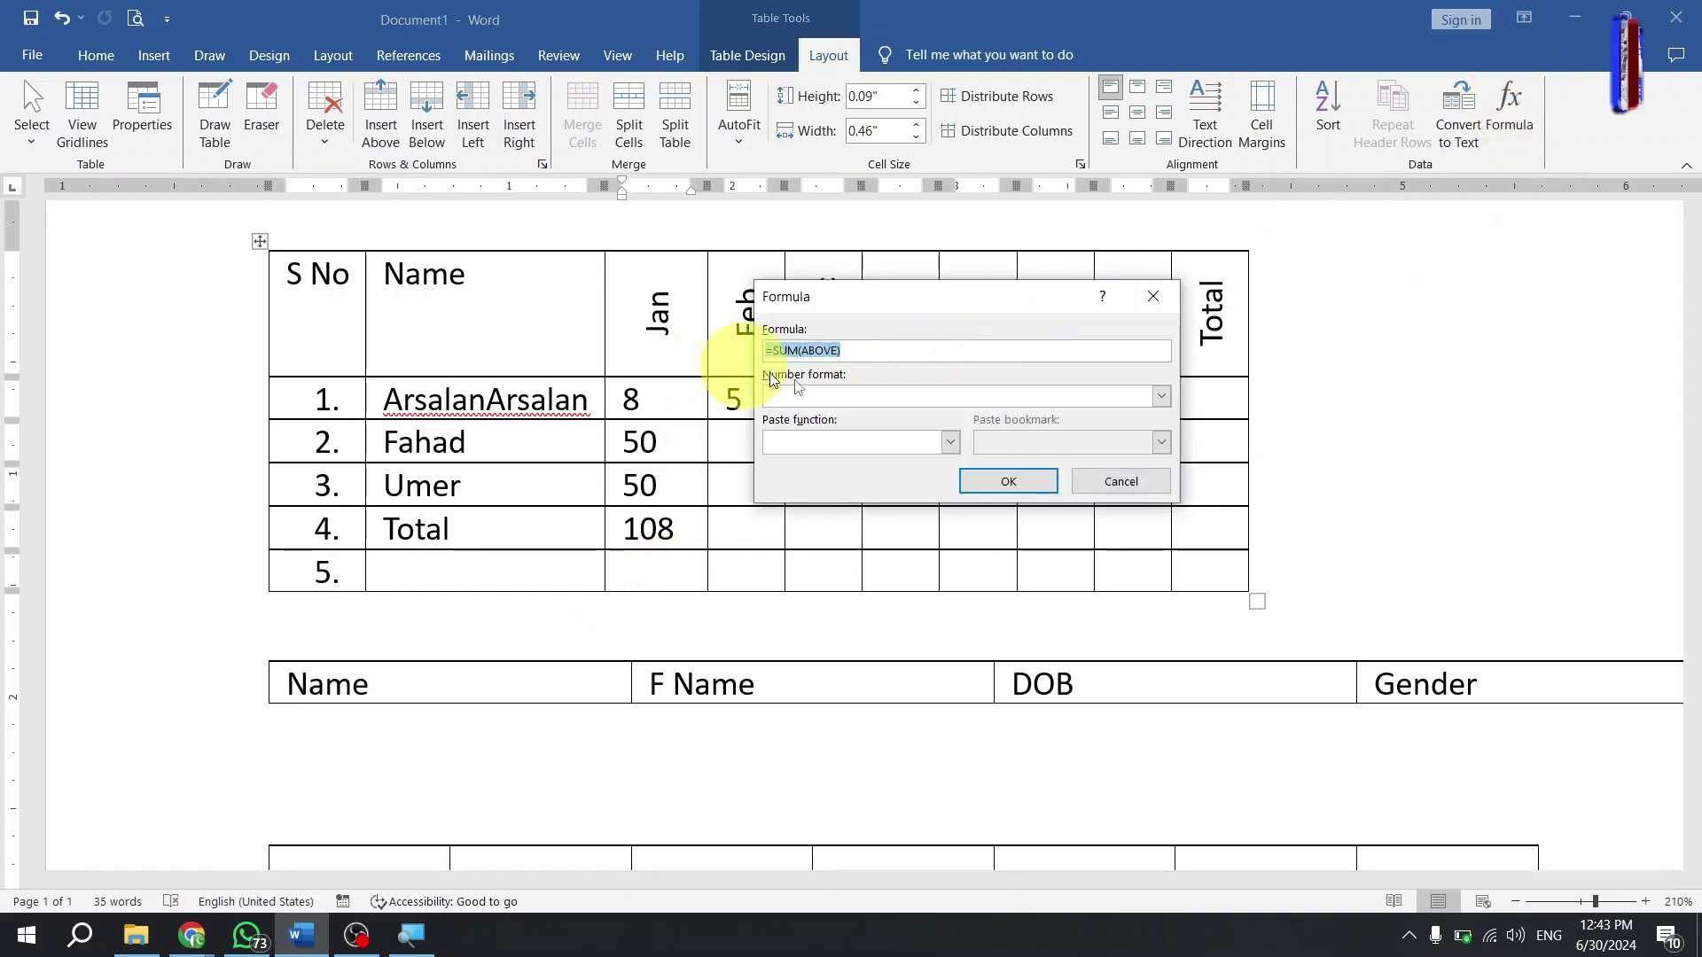
left_click(947, 444)
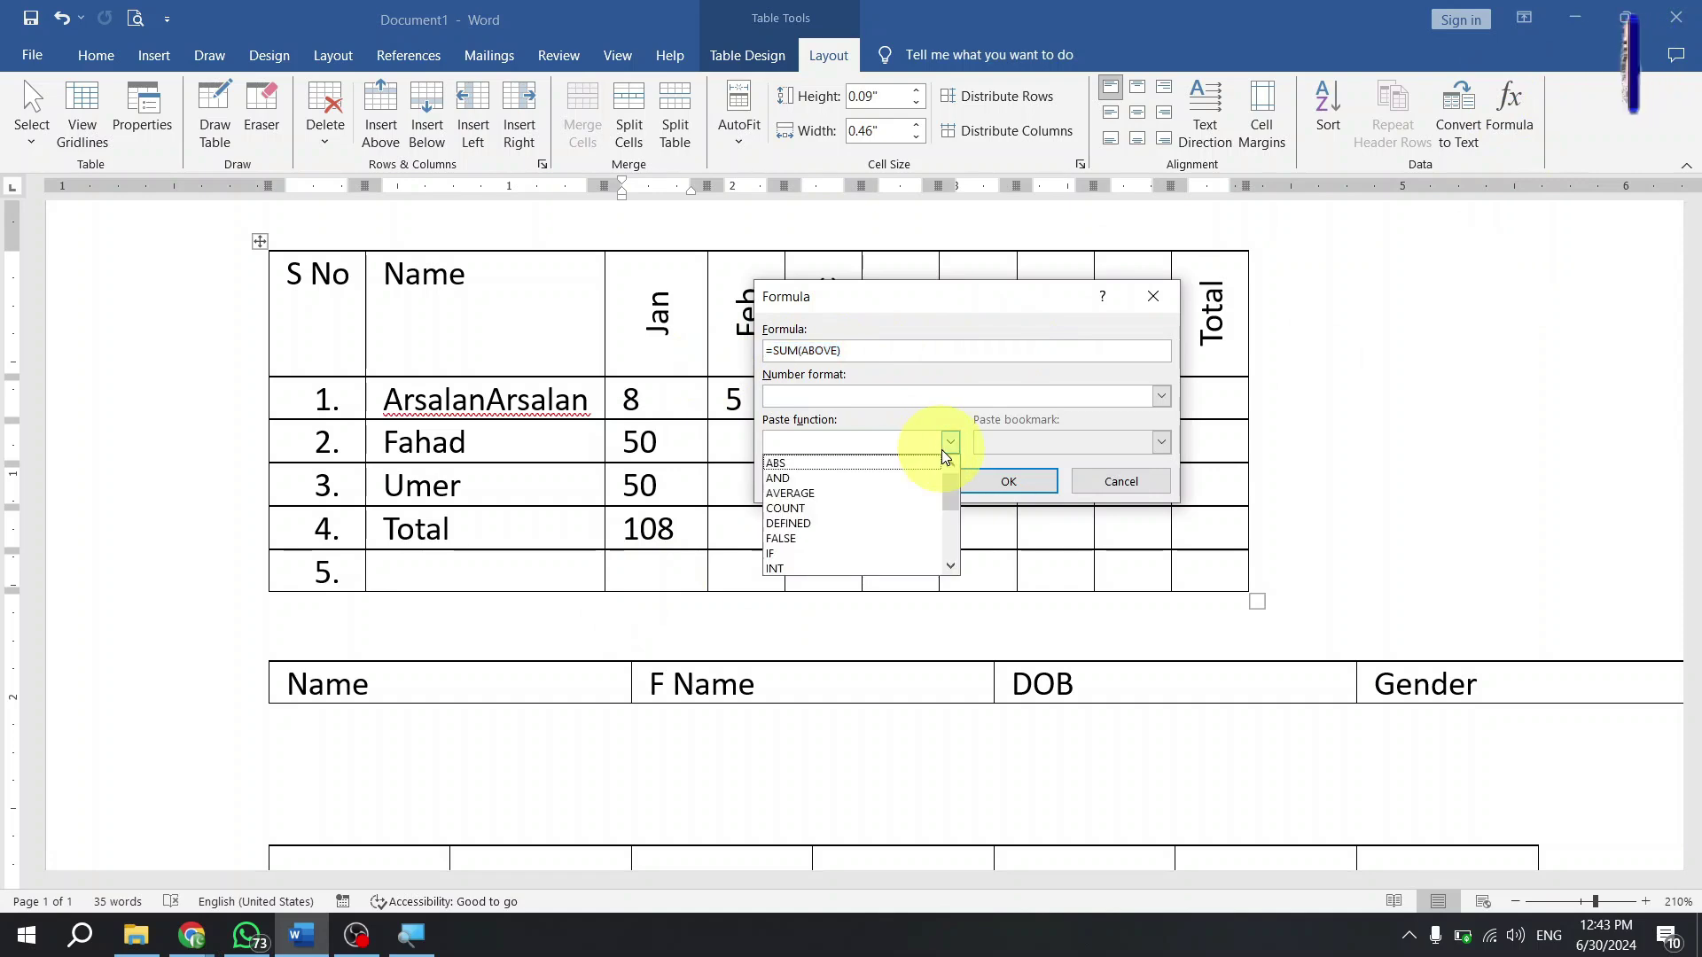
left_click(890, 509)
left_click_drag(787, 350, 878, 344)
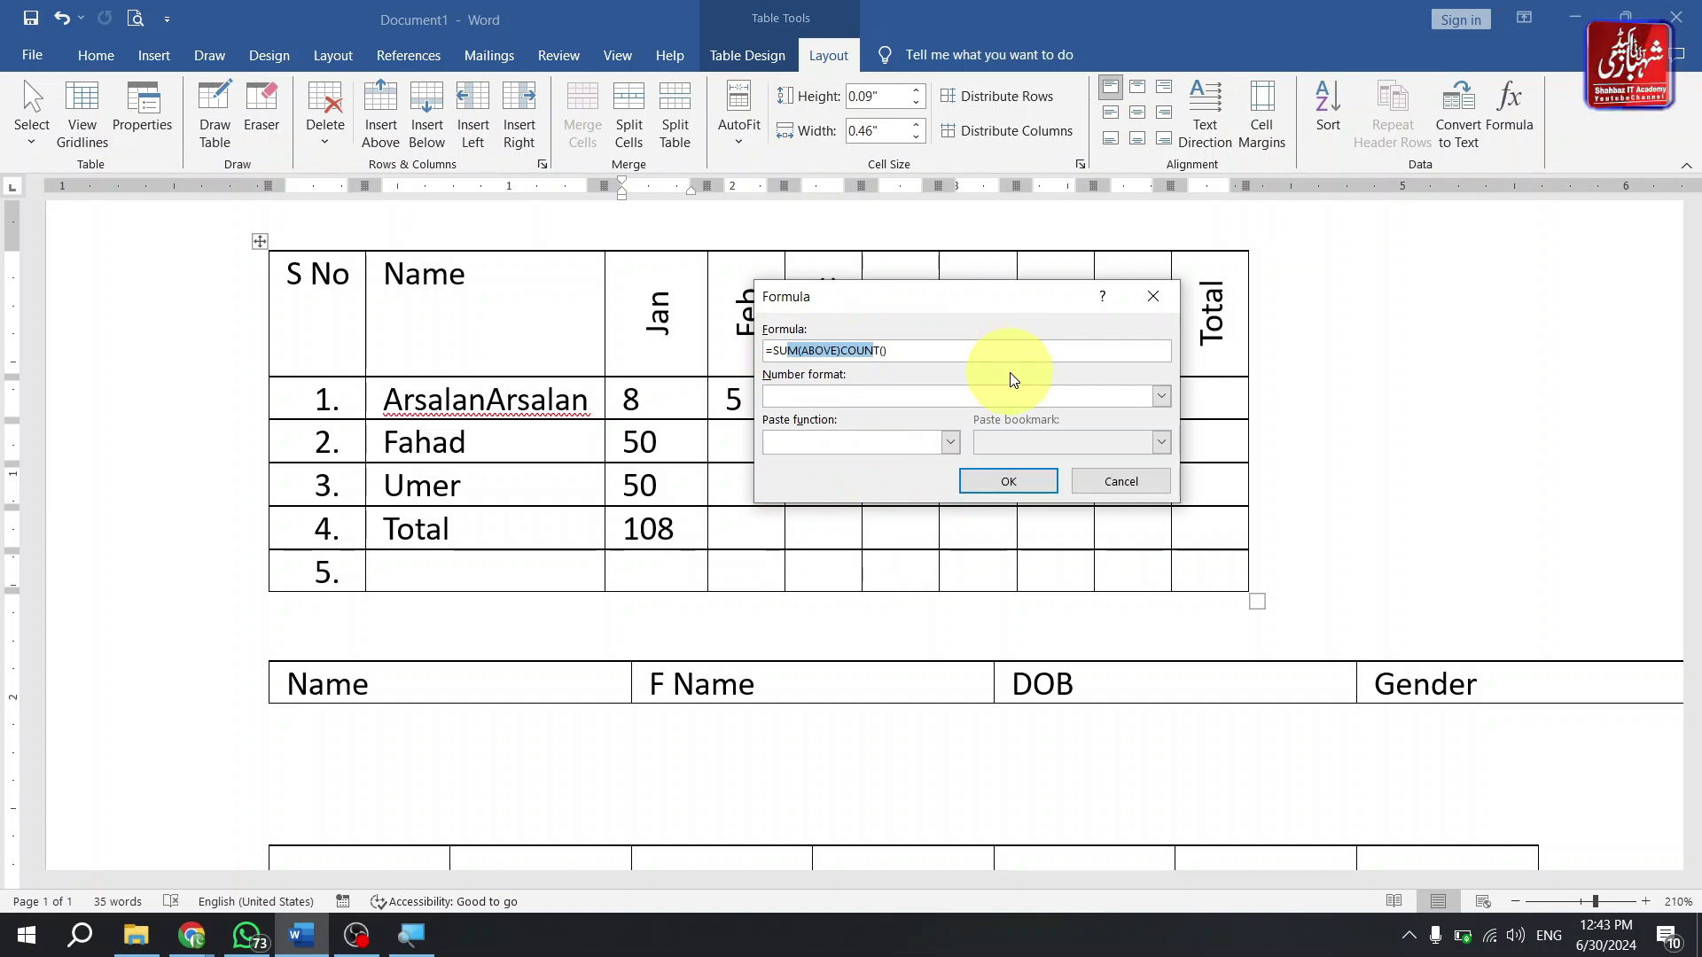
key("End")
key("BackSpace")
key("BackSpace")
key("BackSpace")
key("BackSpace")
key("BackSpace")
key("BackSpace")
key("BackSpace")
key("BackSpace")
key("BackSpace")
key("BackSpace")
key("BackSpace")
key("BackSpace")
key("BackSpace")
key("BackSpace")
key("BackSpace")
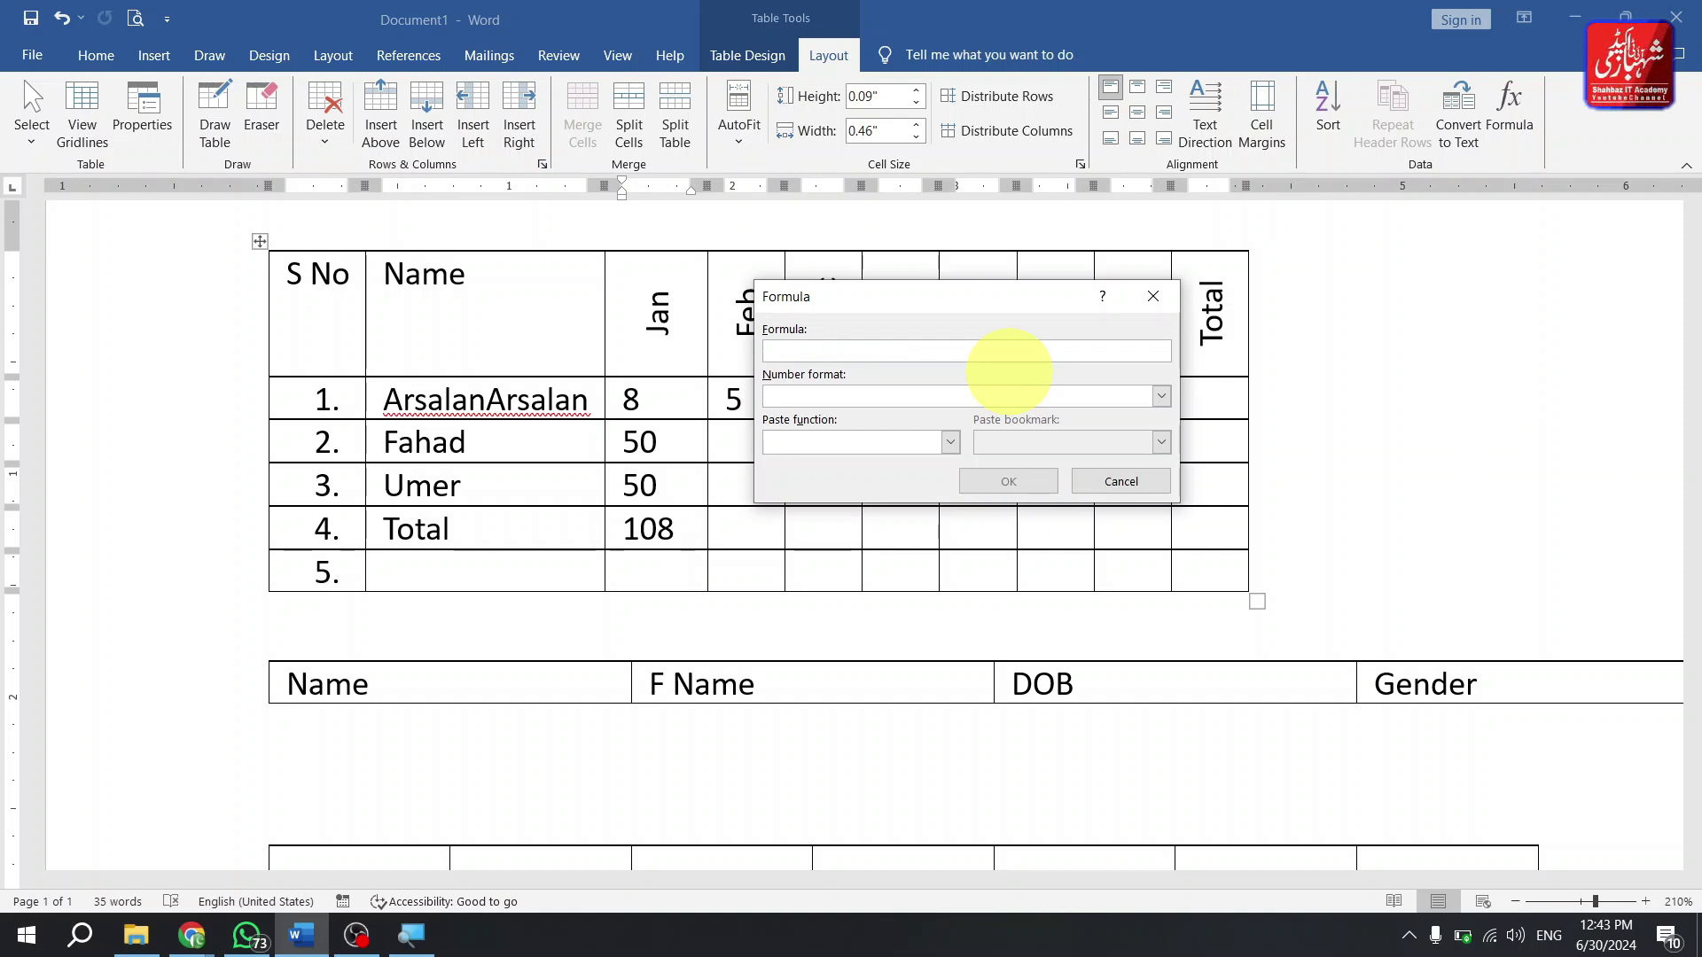
- Count the values above row 5's Jan cell with the formula =COUNT(Above)
left_click(949, 442)
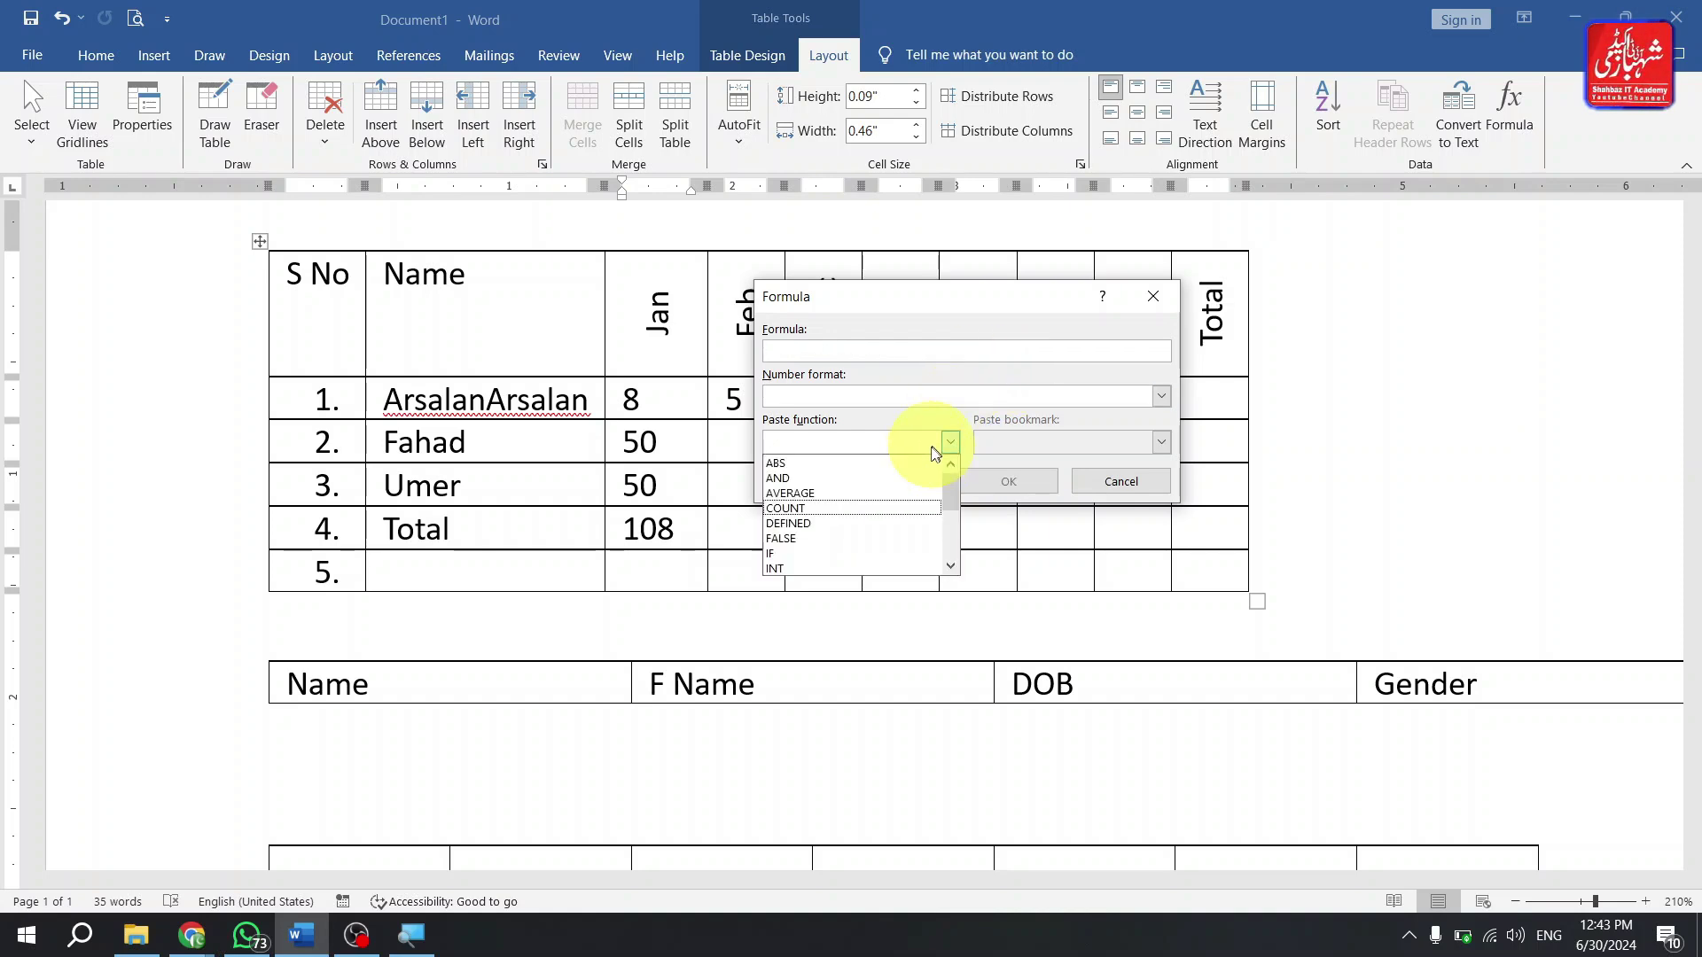
left_click(881, 508)
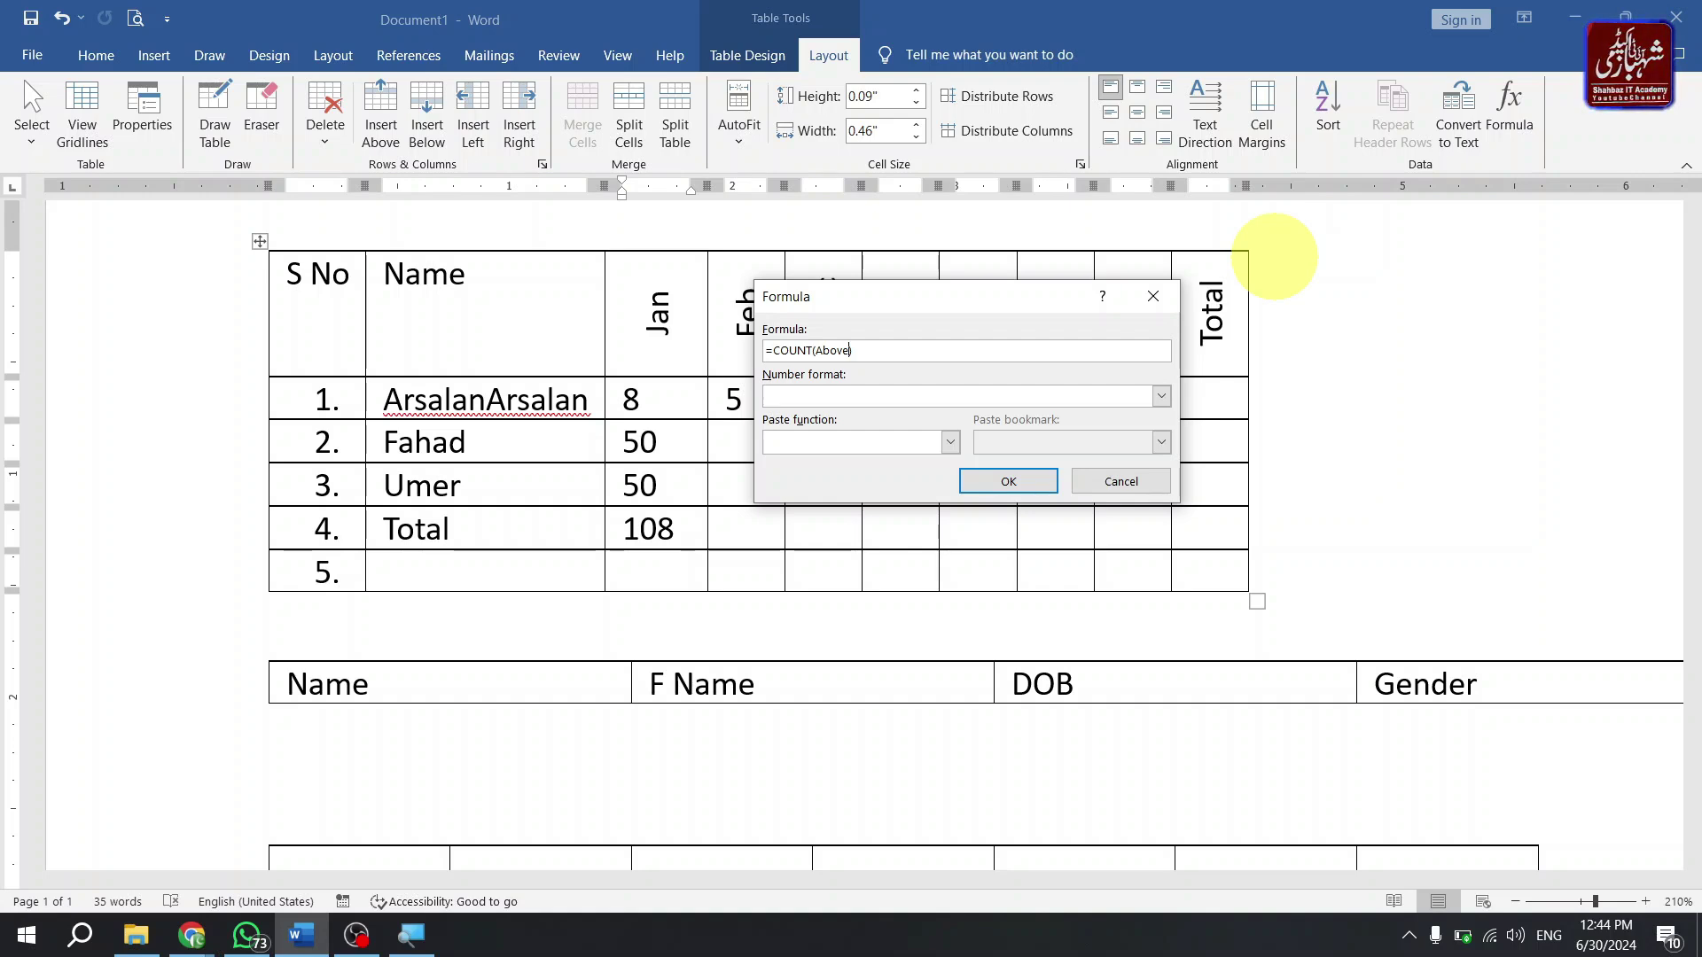
type(")")
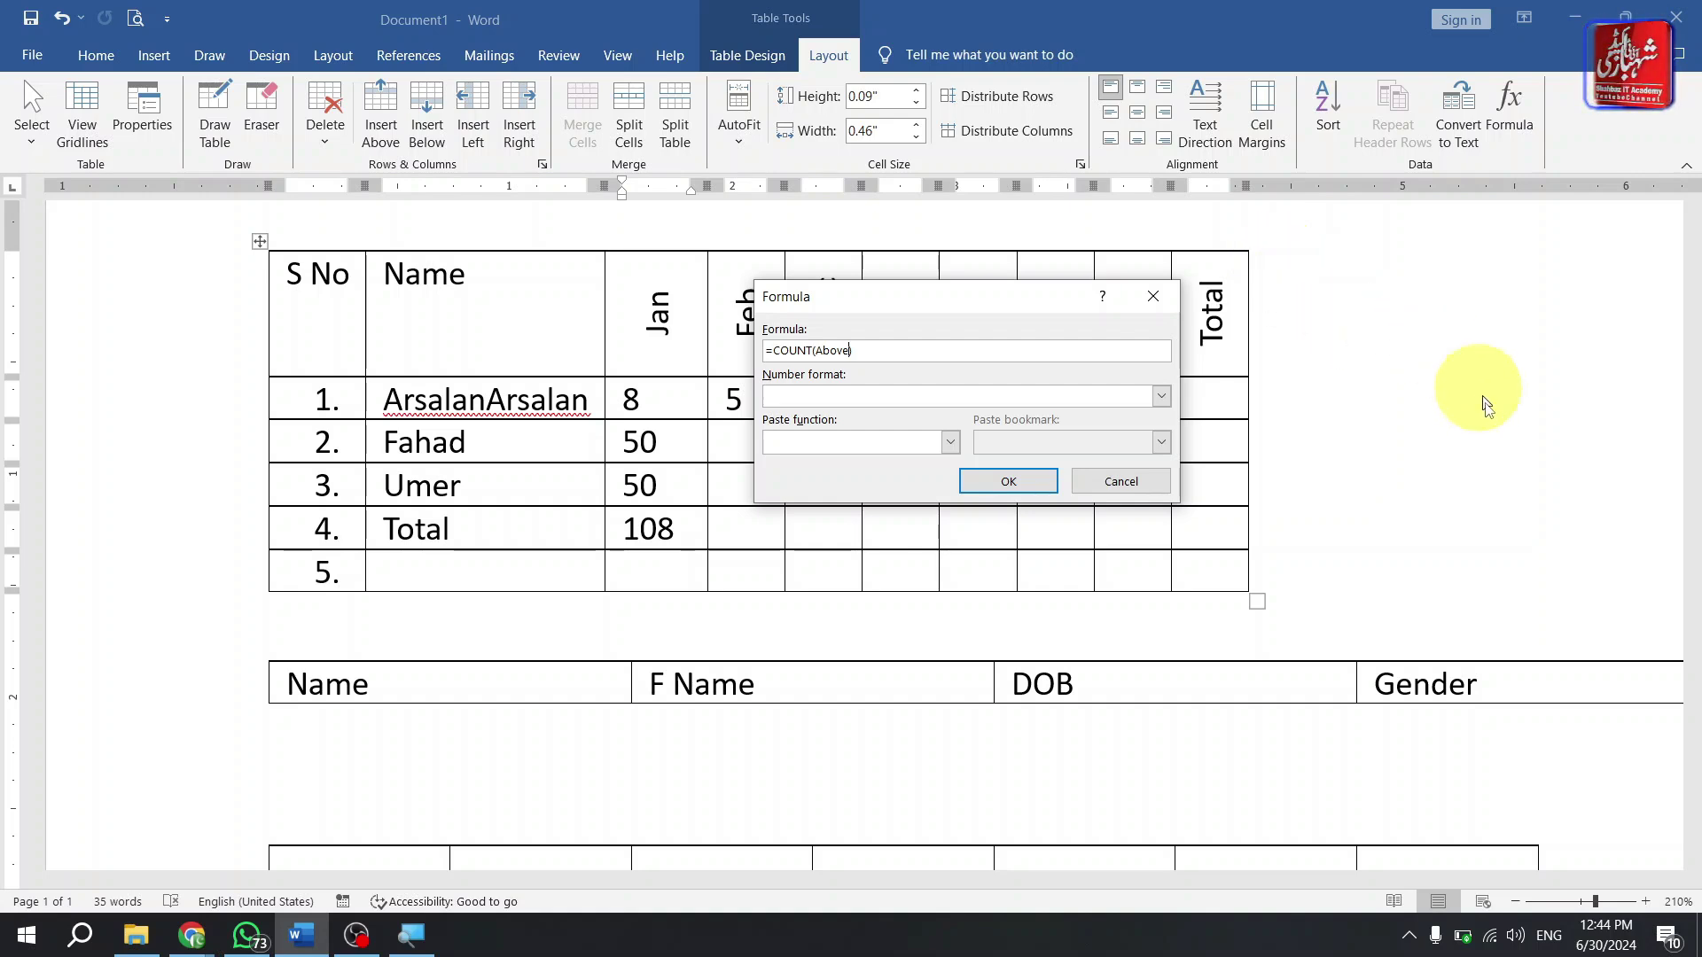
left_click(1045, 482)
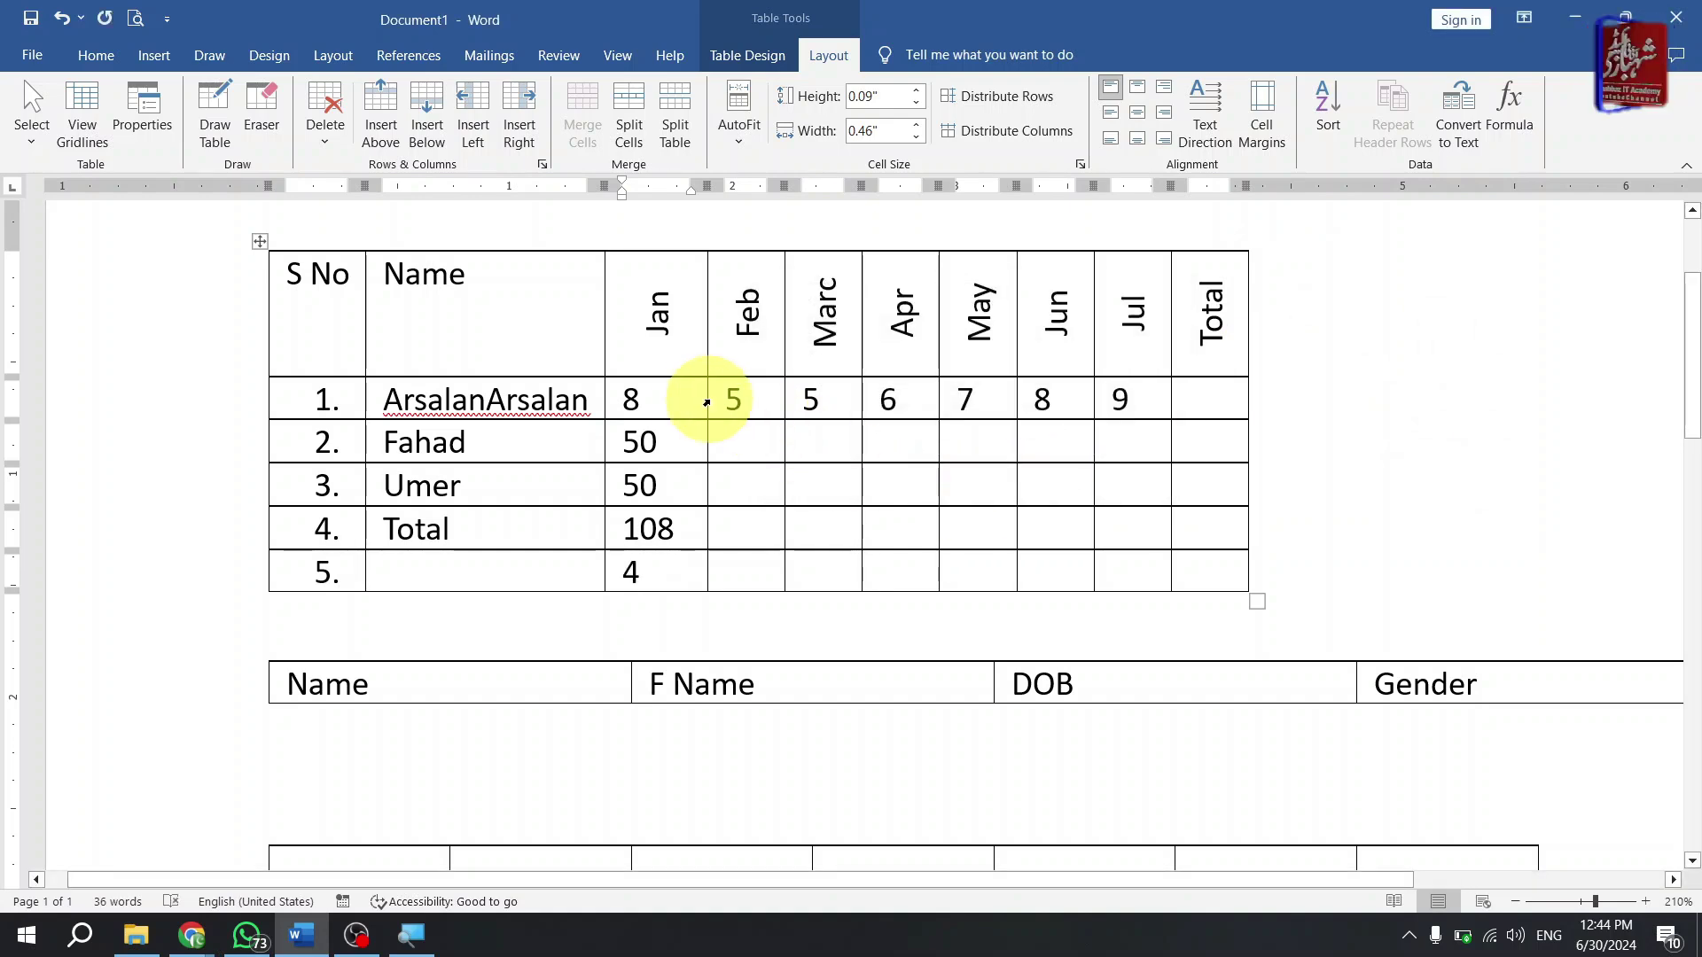
- Delete the Jan value in the Total row and update the COUNT field in the cell below it
left_click_drag(683, 399, 684, 531)
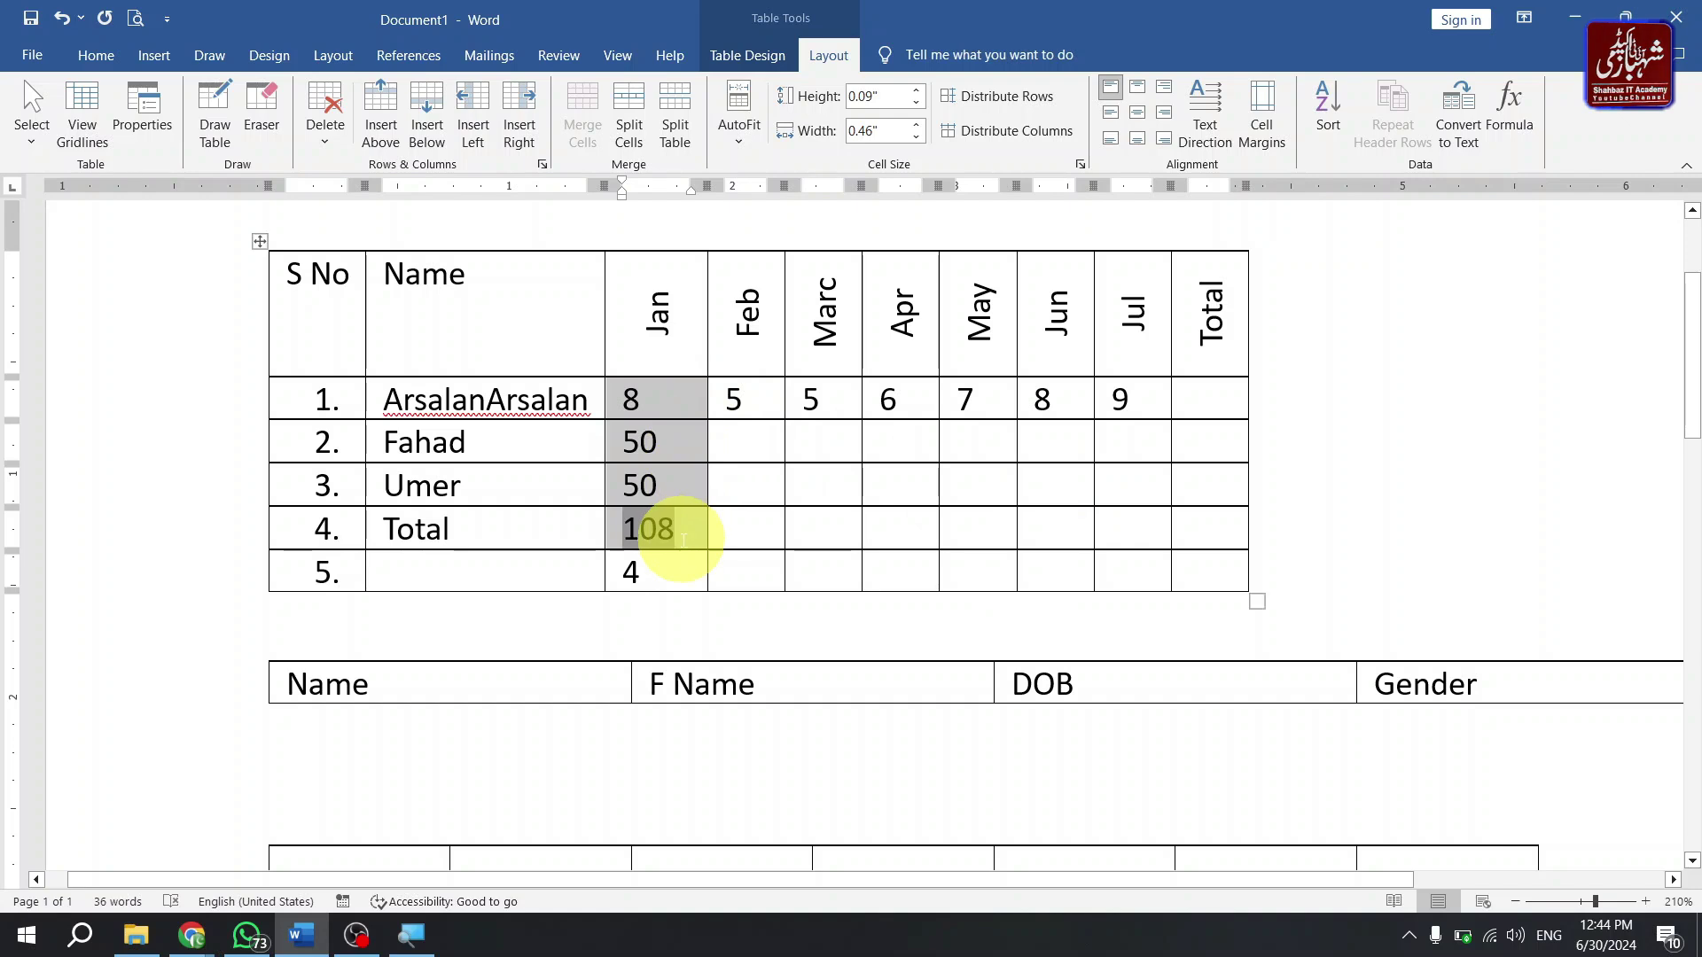
left_click(669, 581)
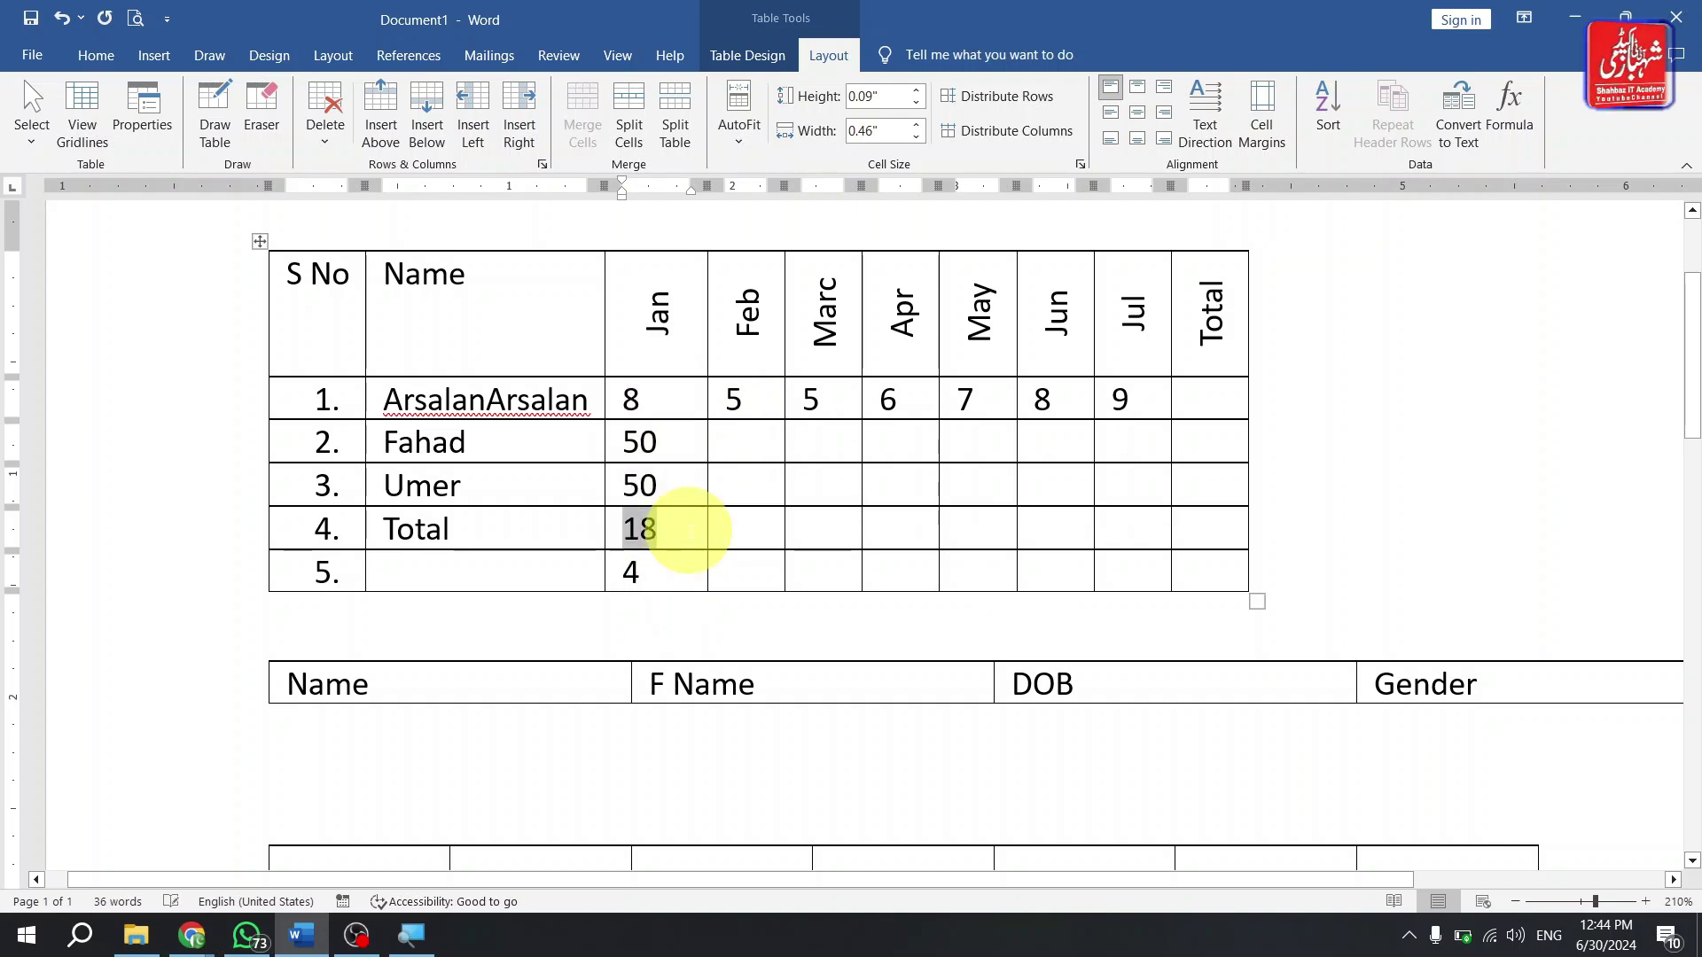
key("BackSpace")
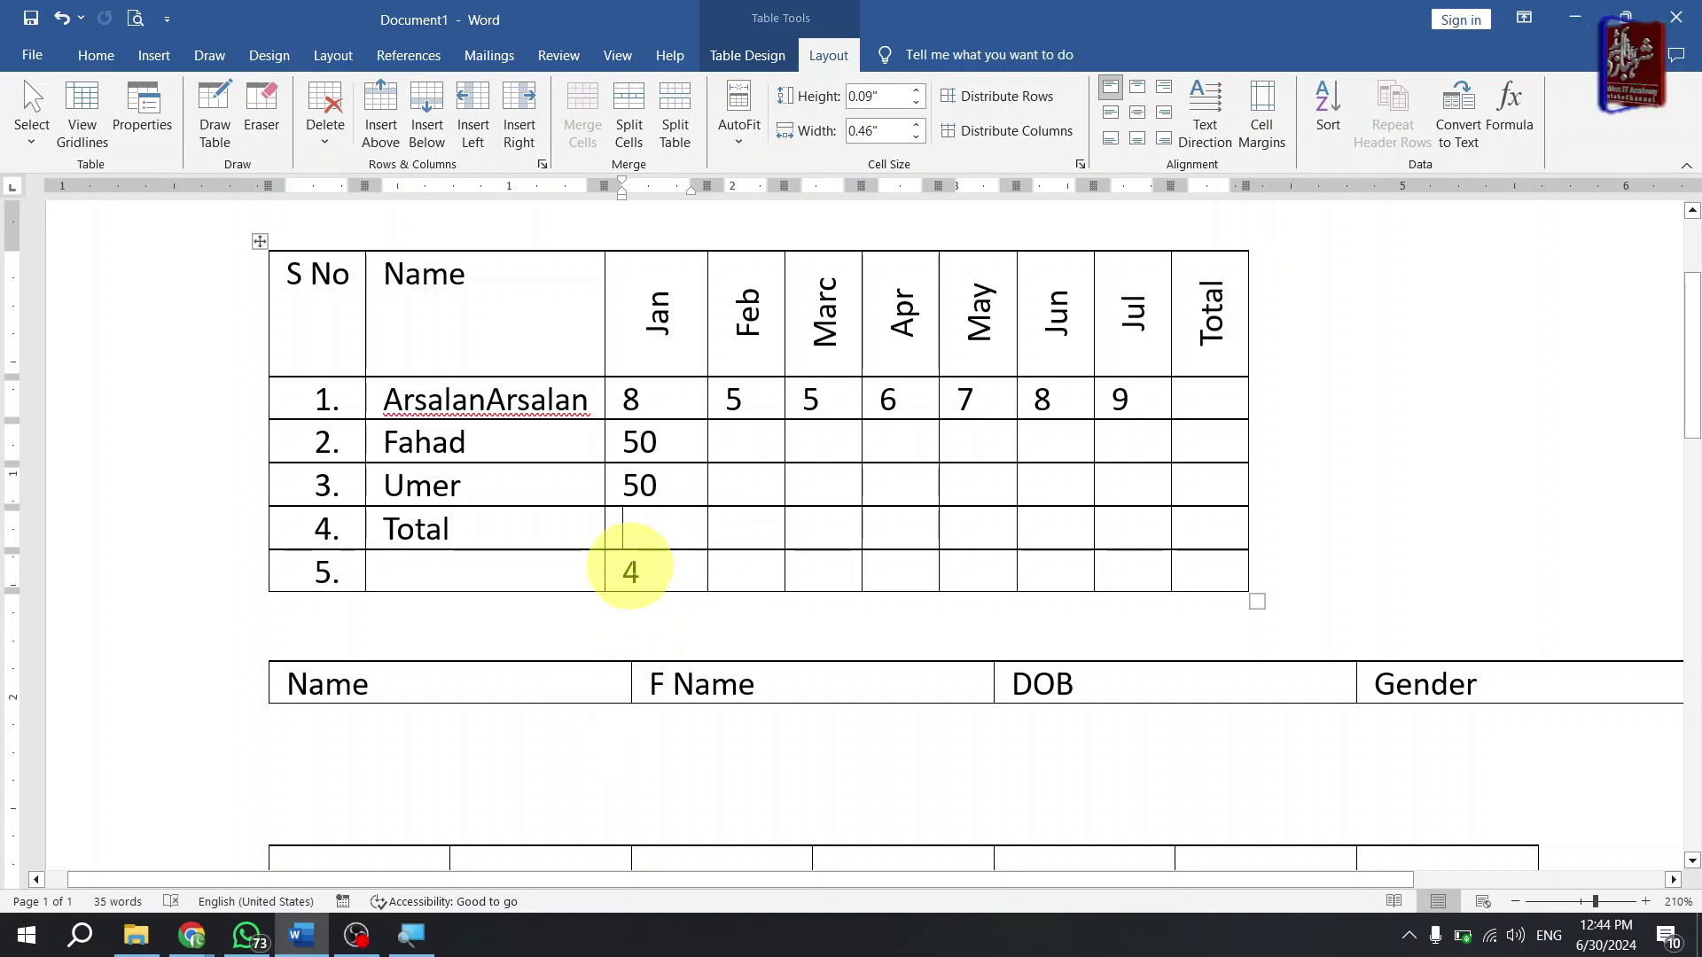
right_click(630, 571)
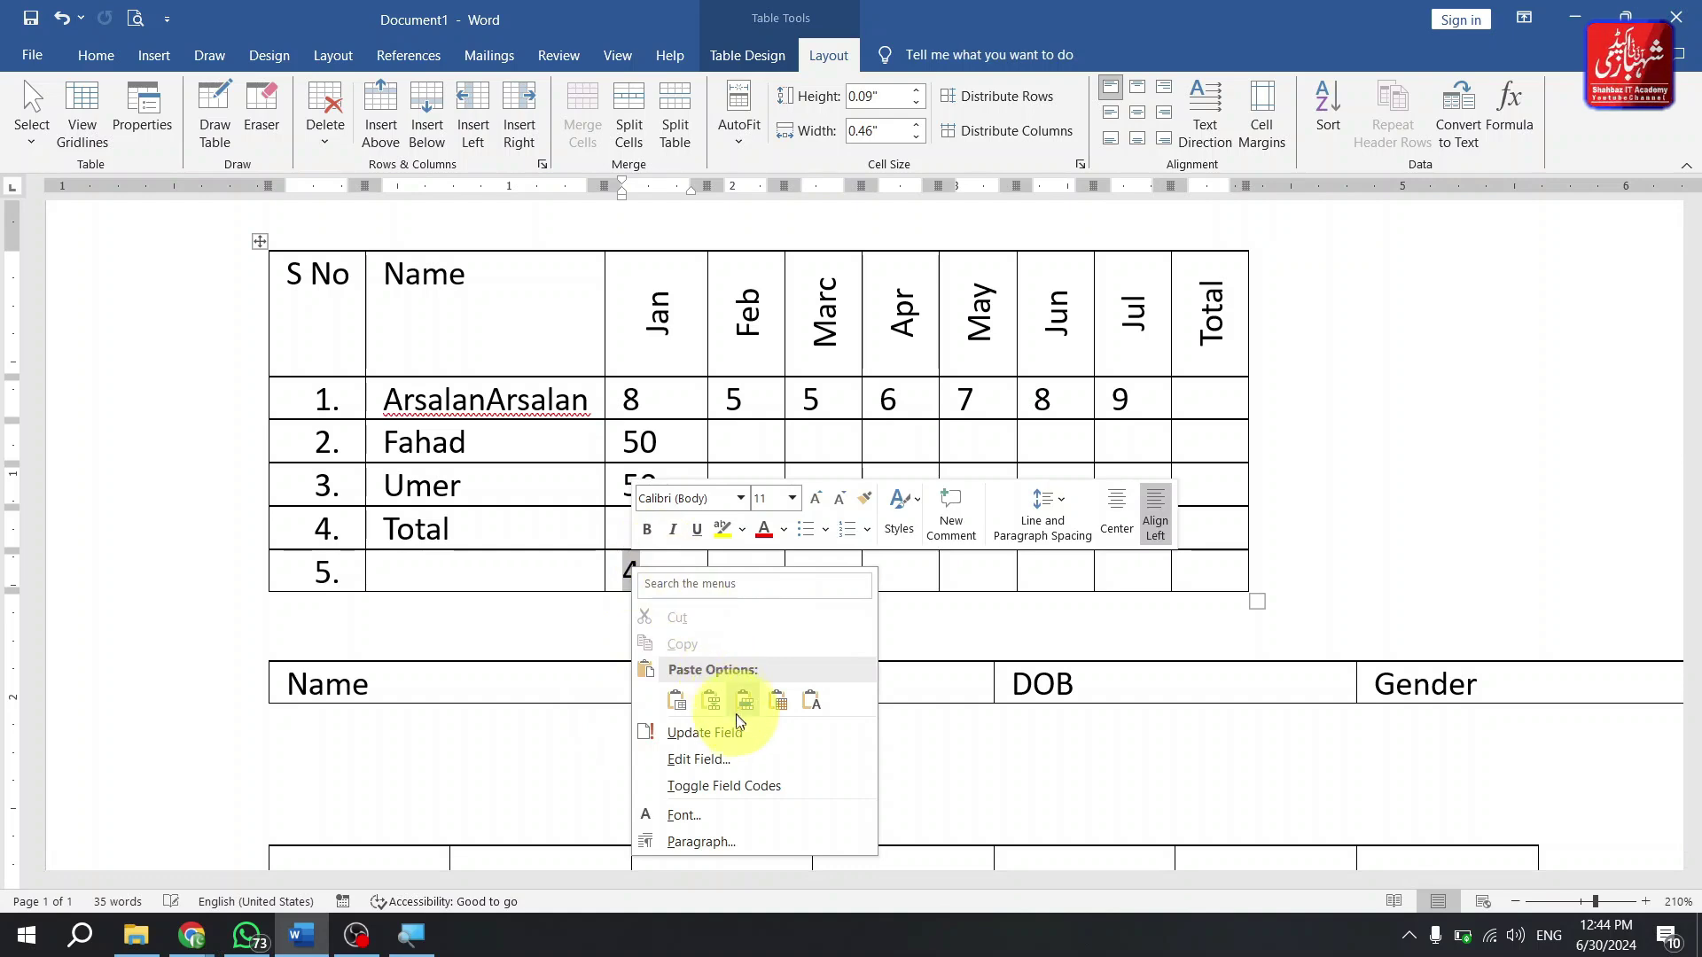
left_click(737, 736)
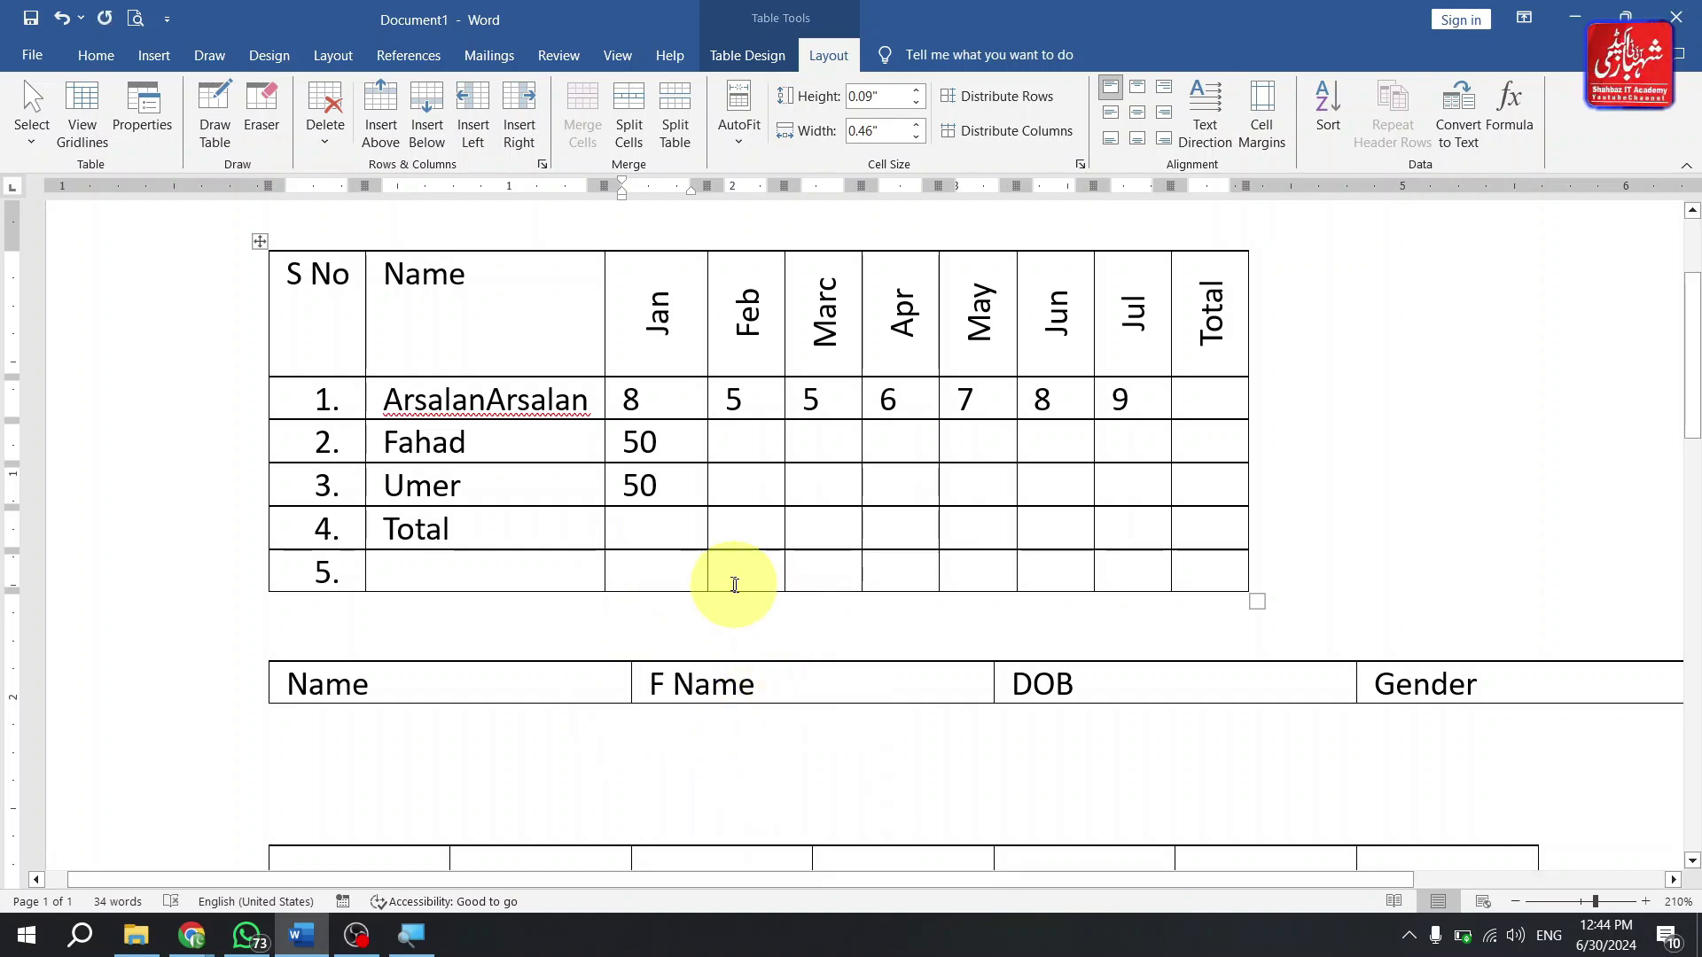
- Undo the COUNT field update and the last deletion in the Total row's Jan cell
left_click(680, 528)
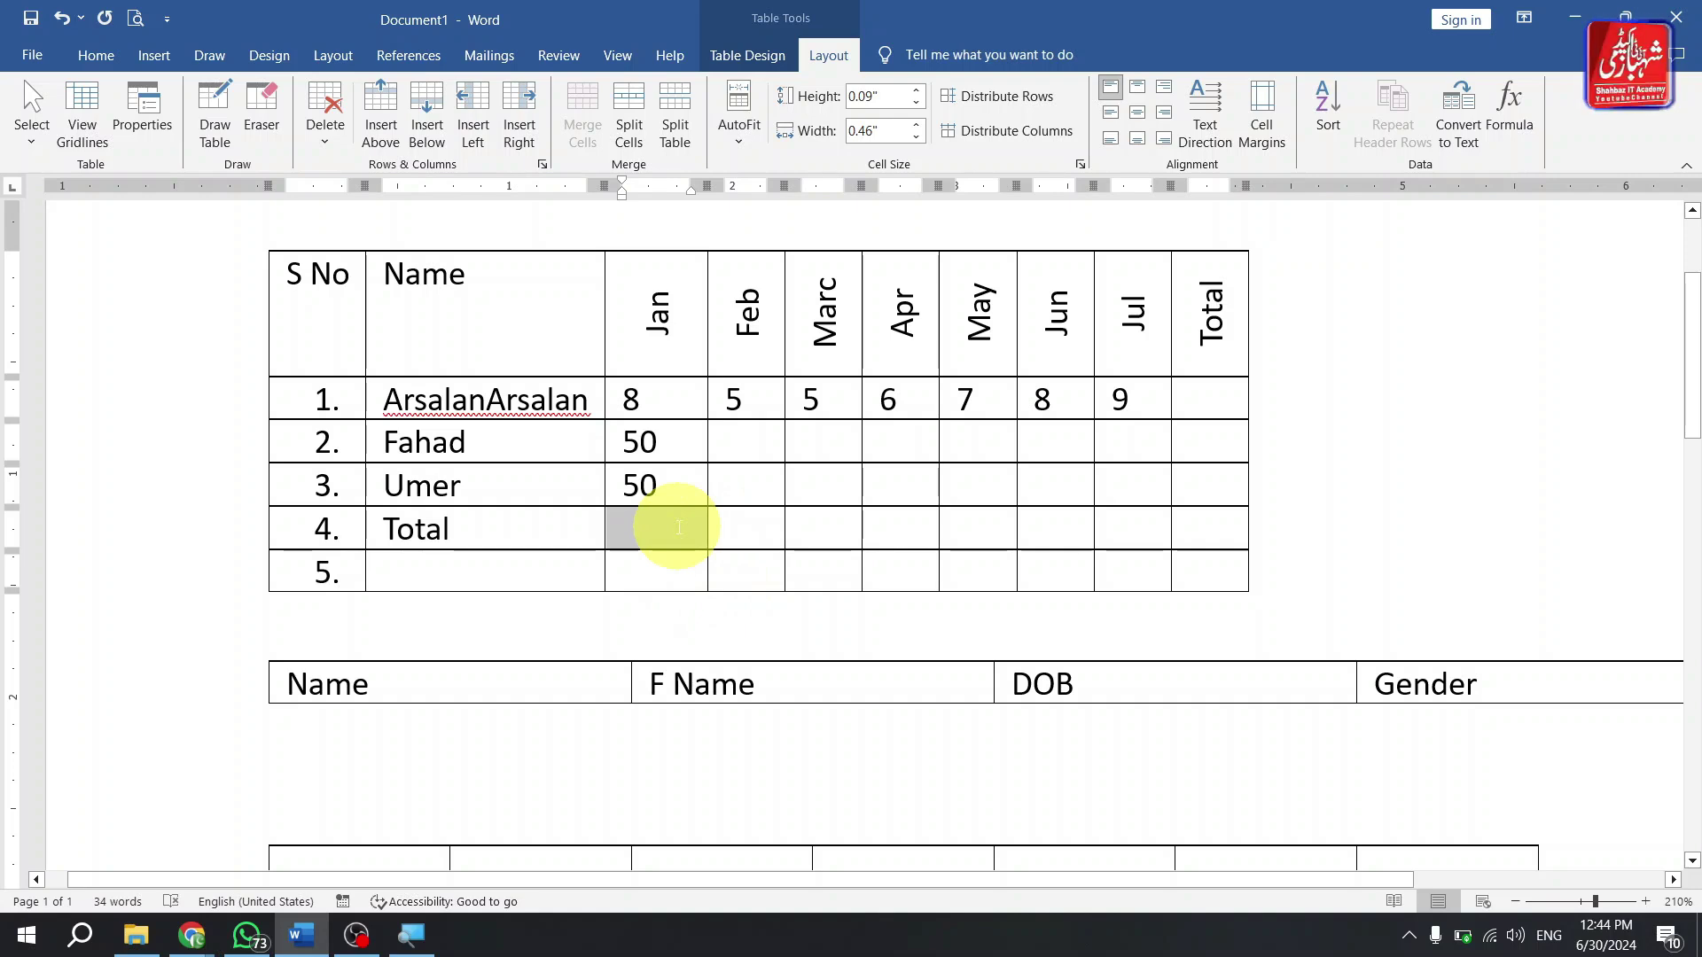
left_click(683, 560)
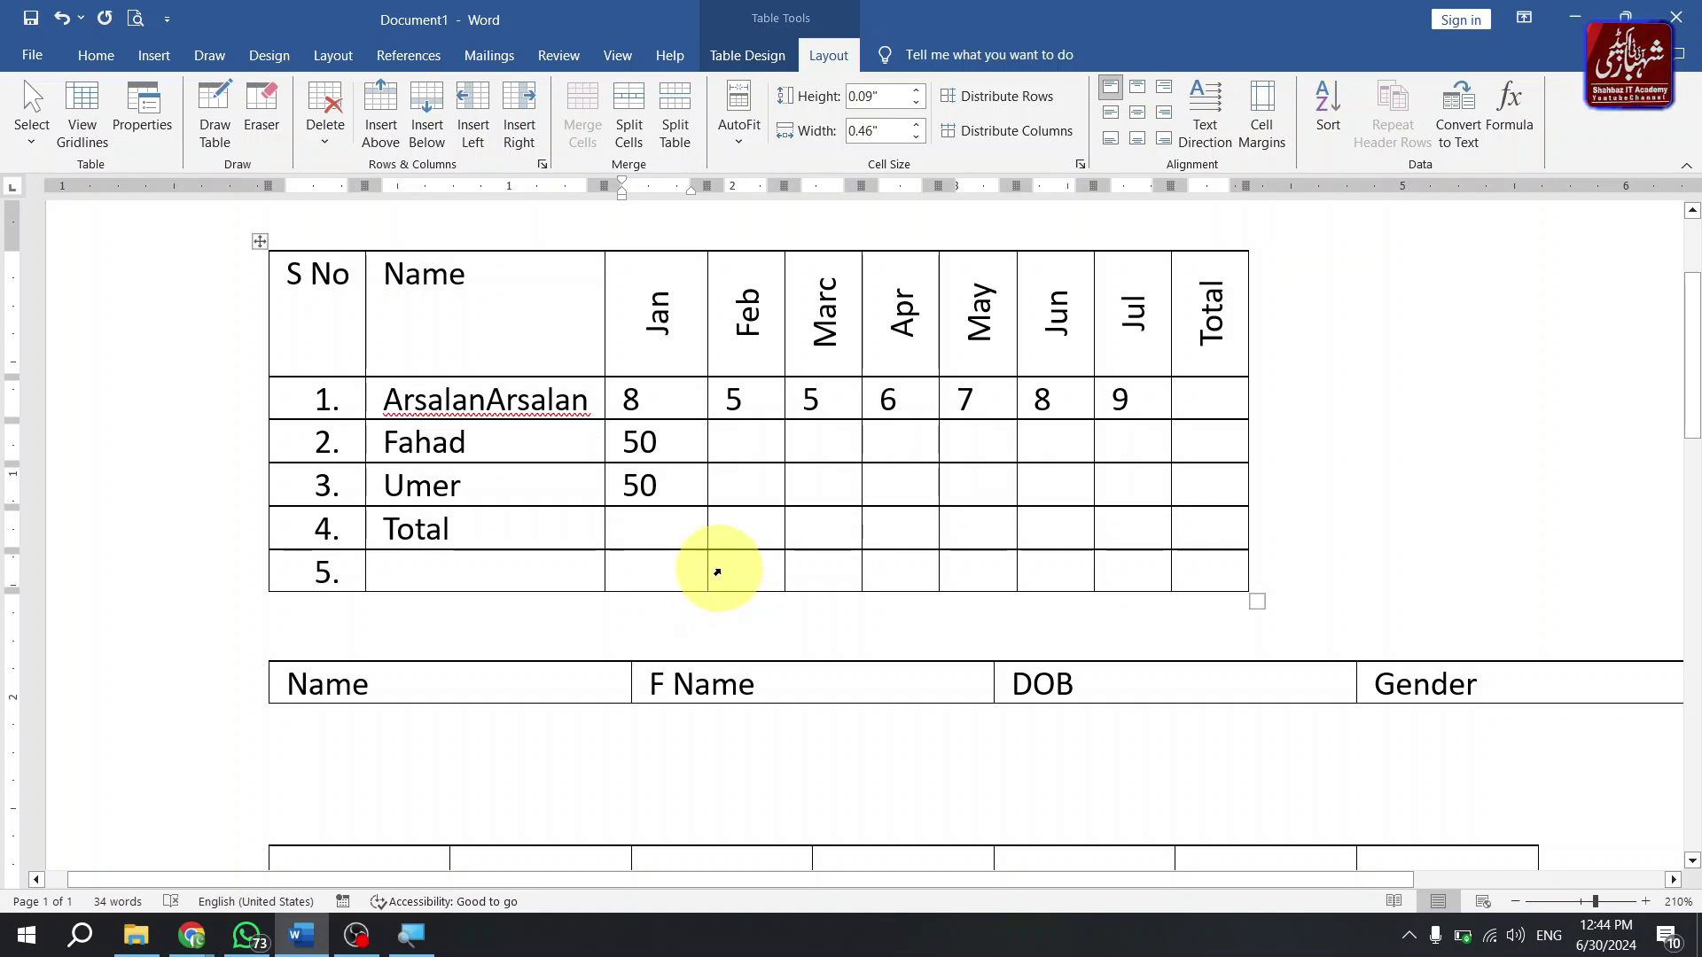
key("ctrl+z")
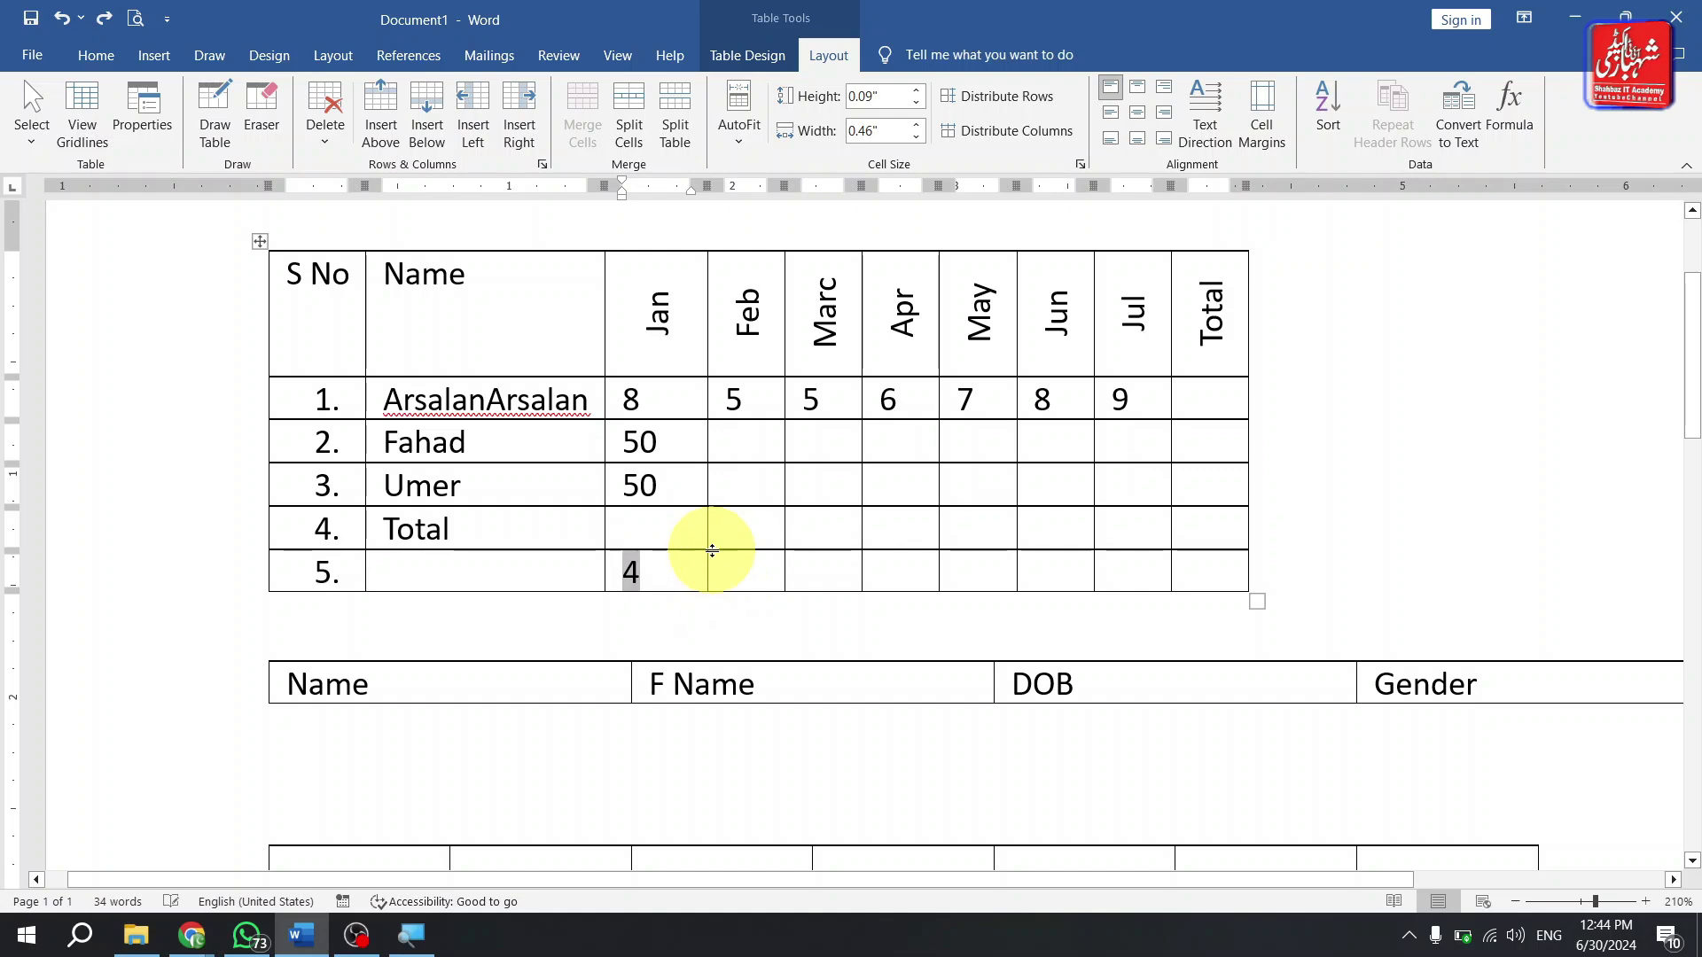
key("ctrl+z")
left_click_drag(645, 437, 678, 537)
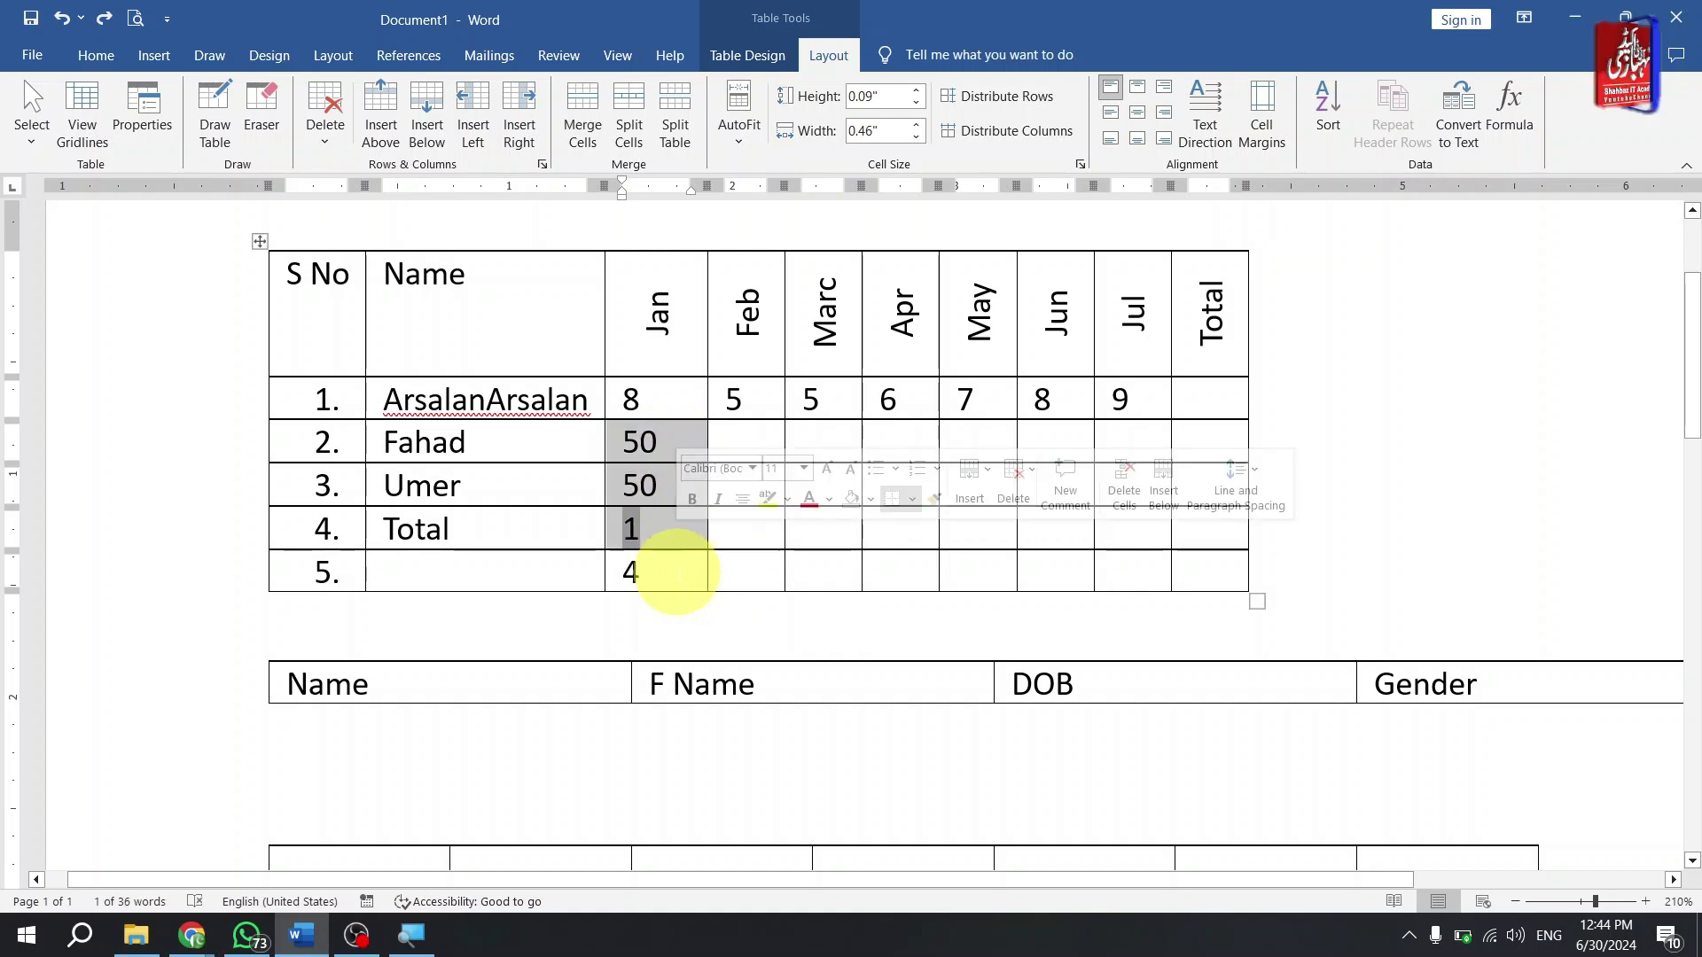
left_click(671, 570)
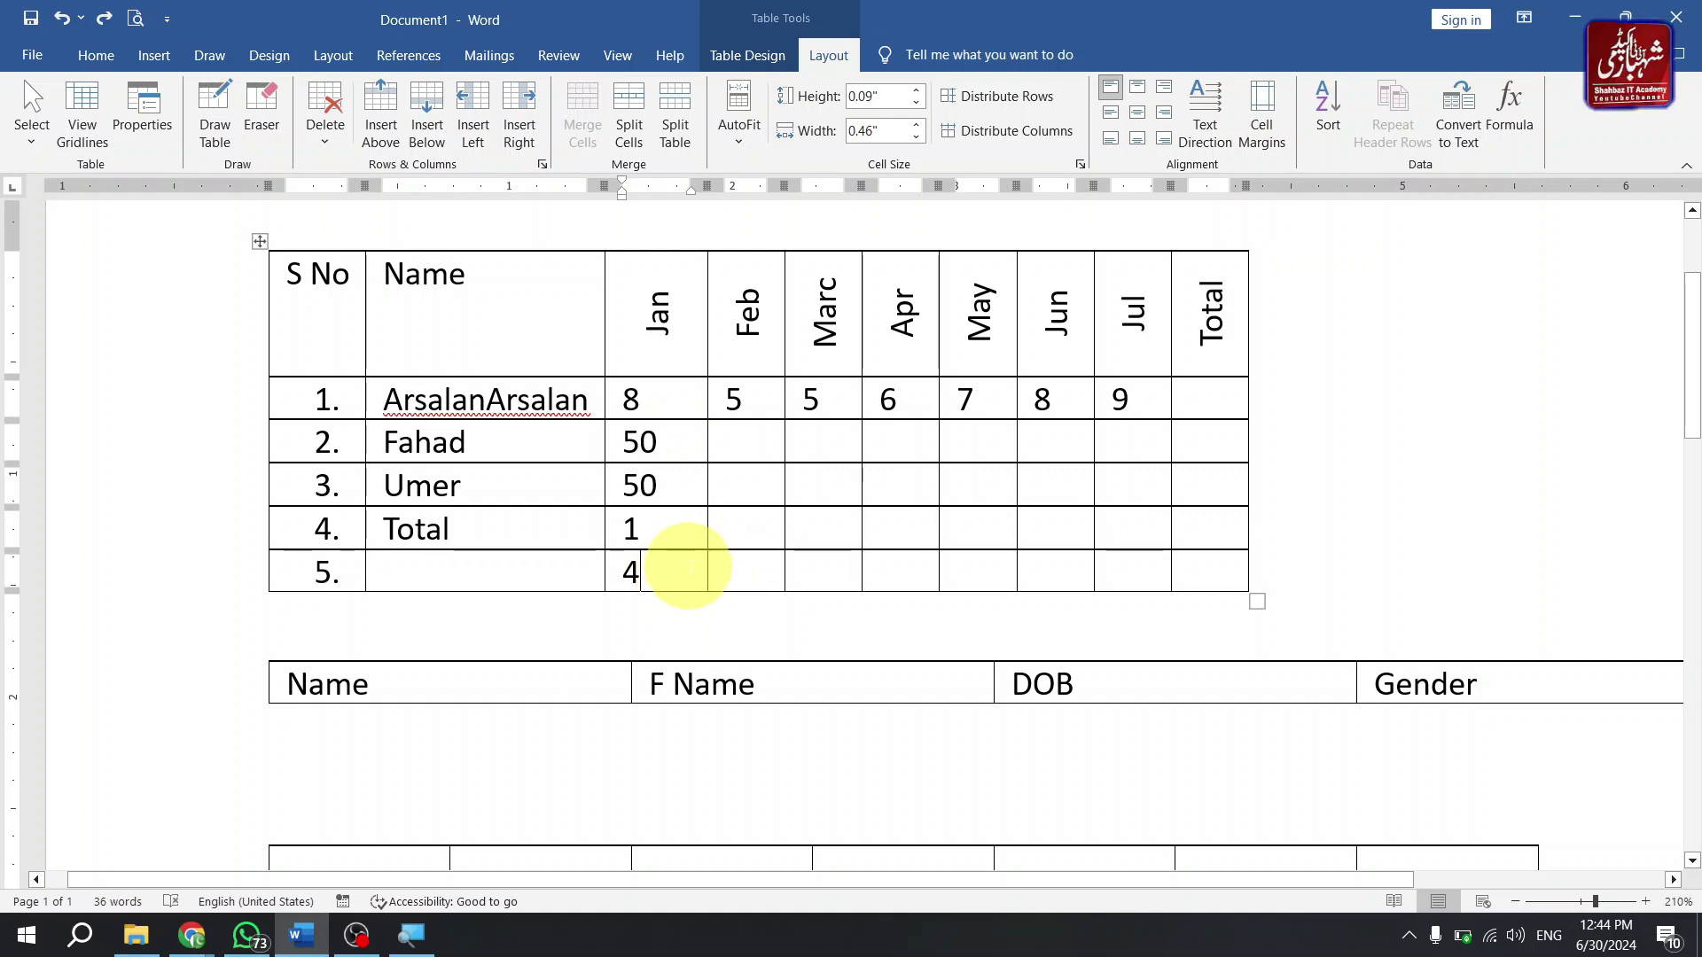
- Count row 1's monthly values in its Total cell with the formula =COUNT(Left)
left_click(1195, 394)
left_click(1510, 94)
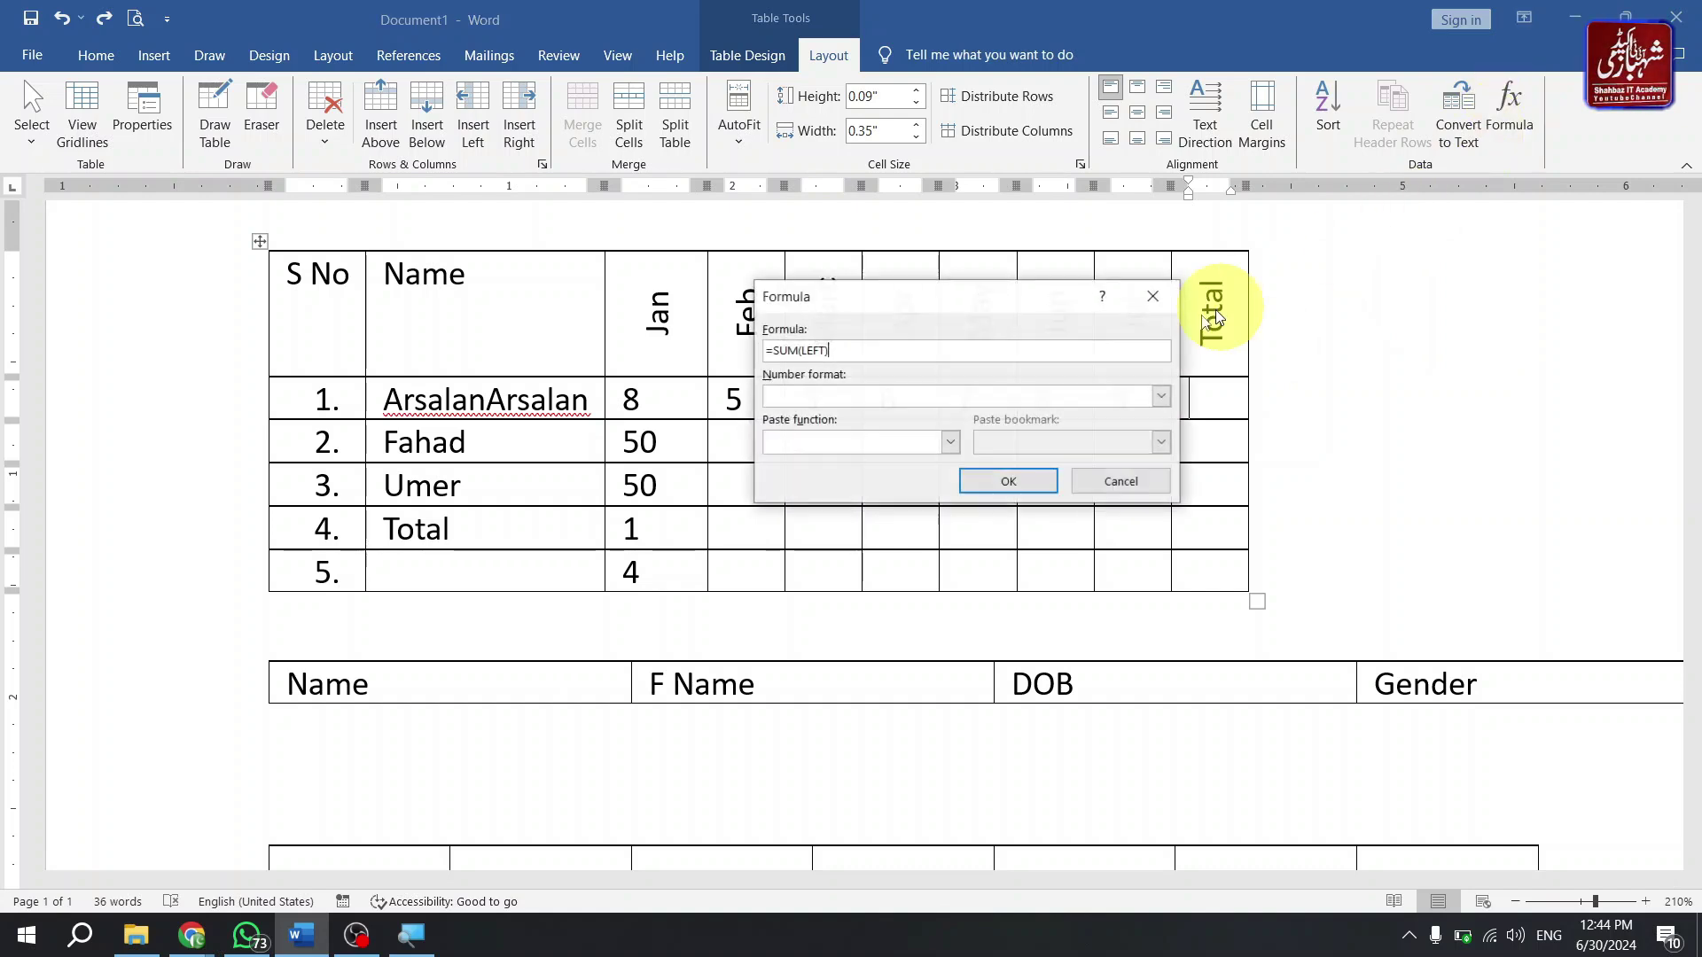
left_click_drag(881, 353, 694, 345)
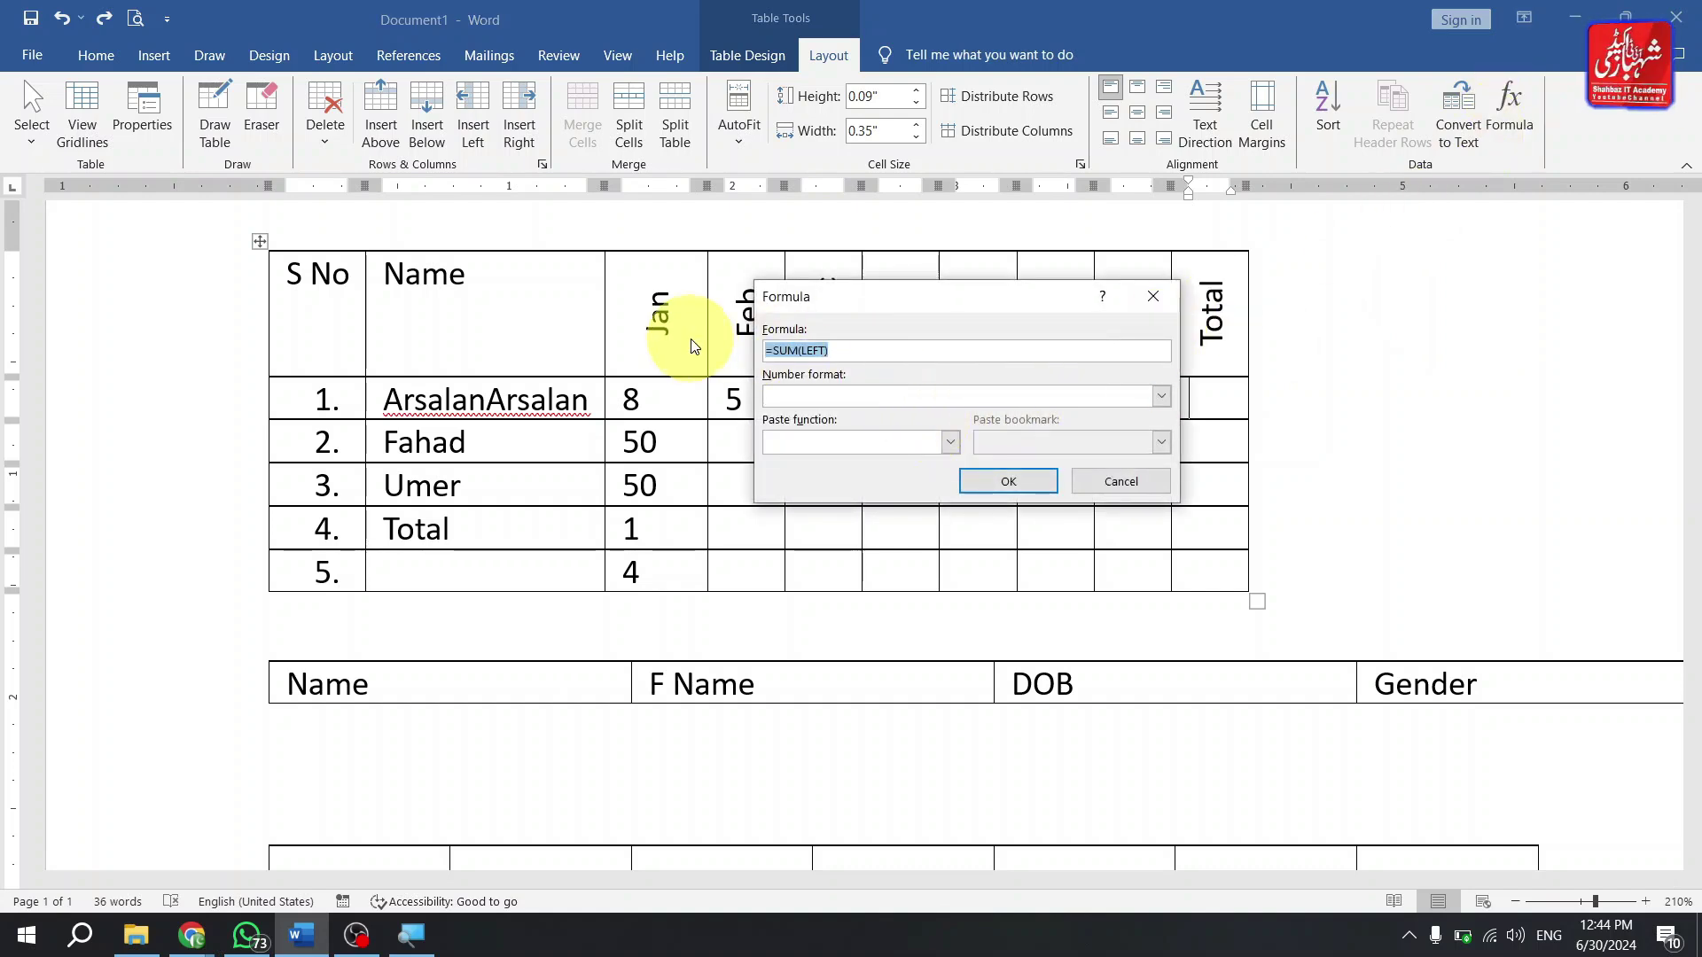
key("BackSpace")
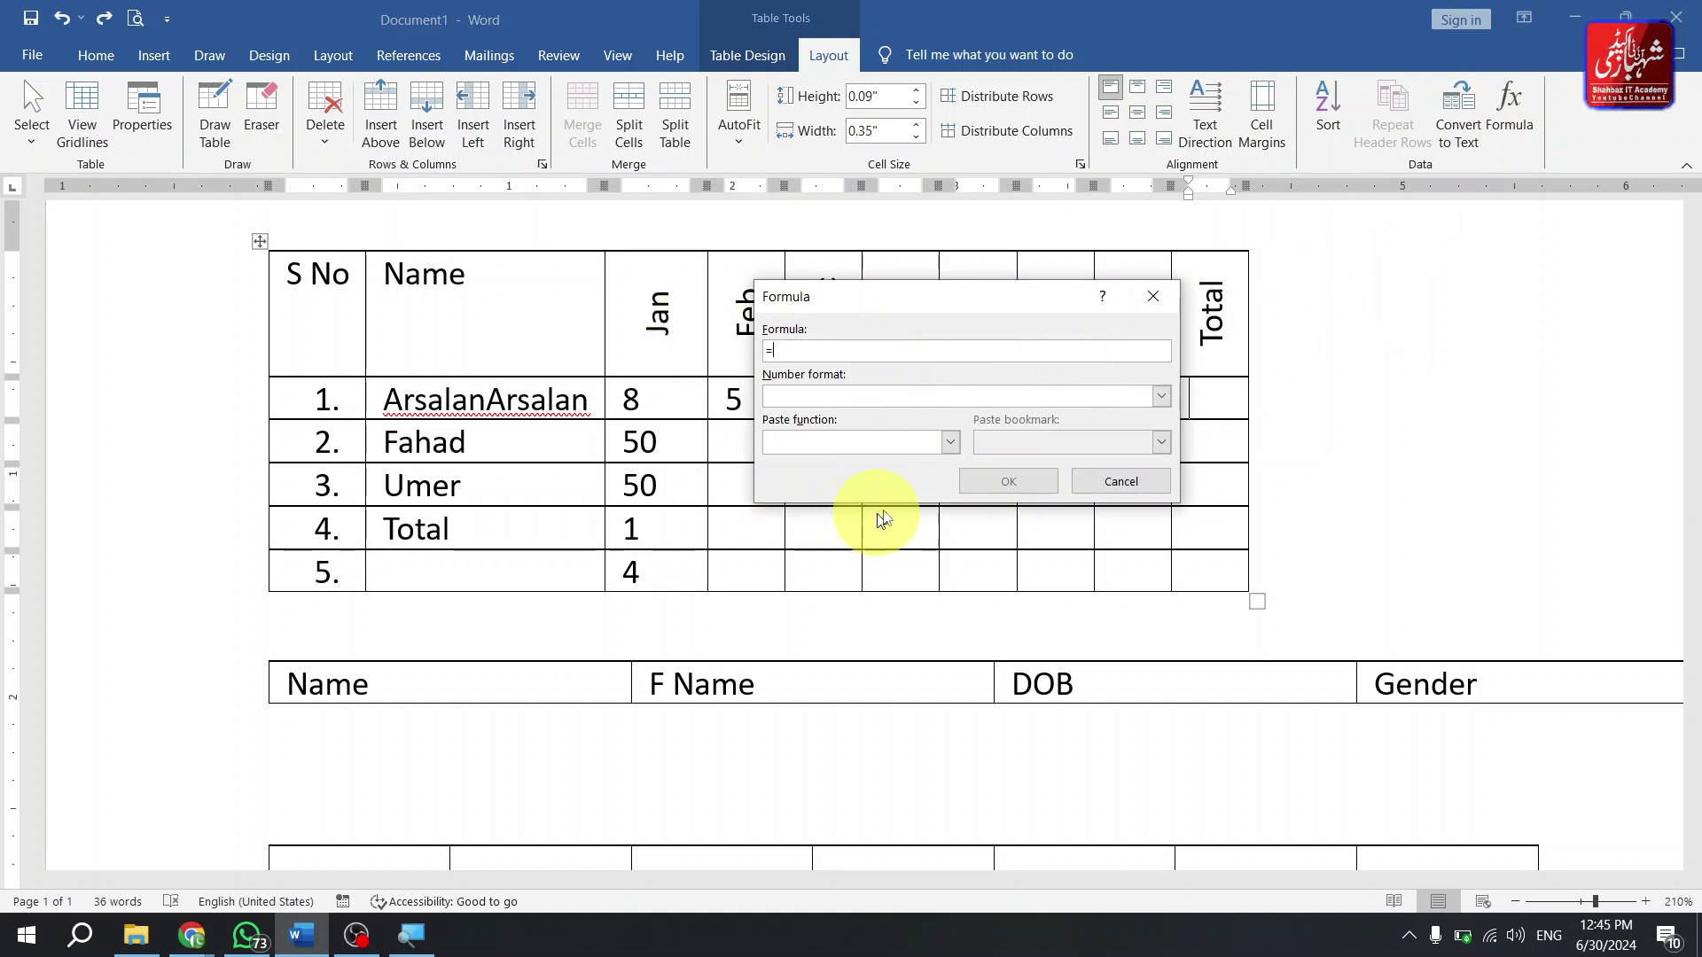
left_click(950, 442)
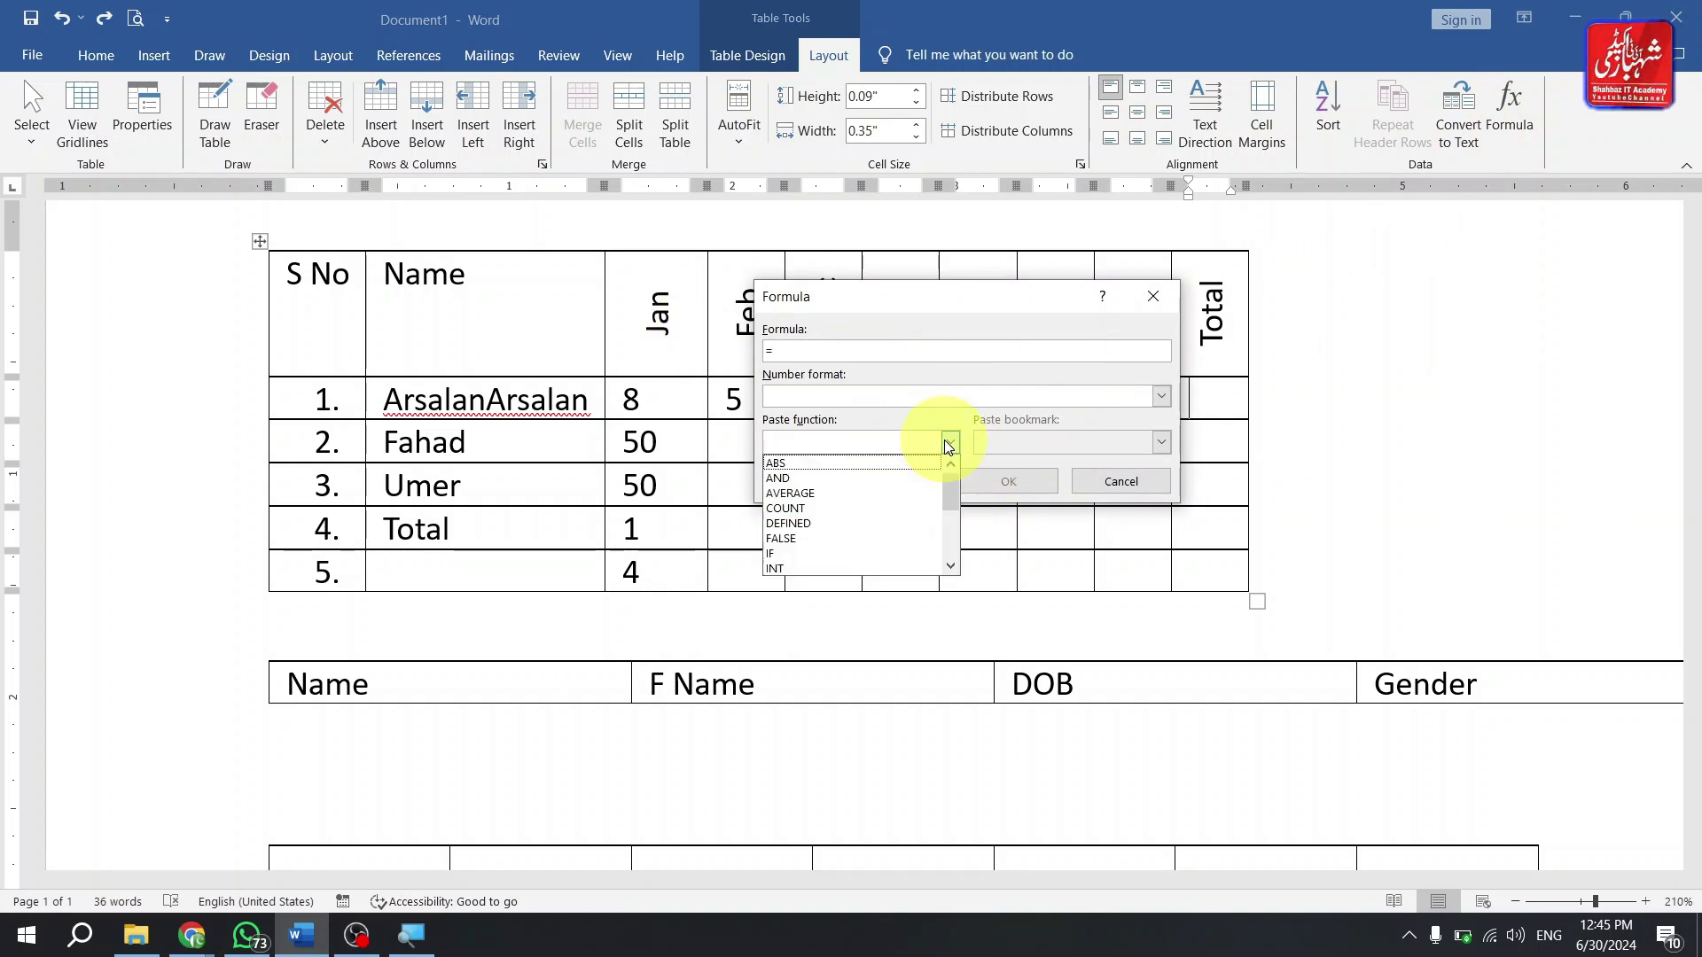
left_click(867, 507)
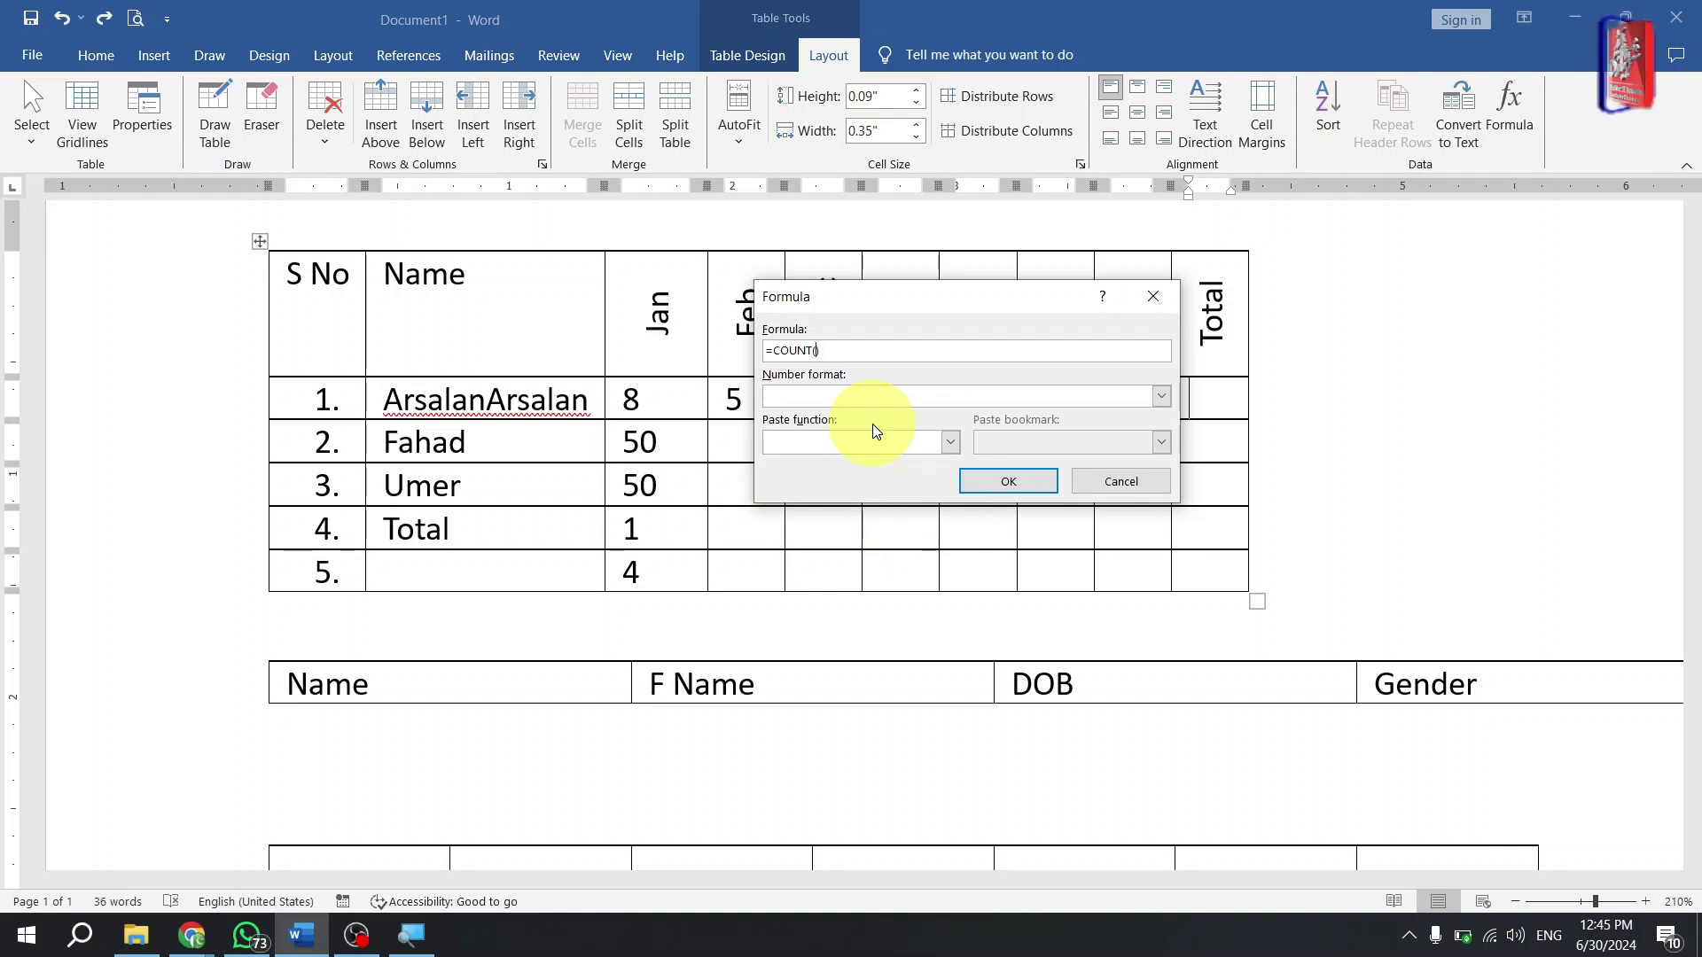
type("ft")
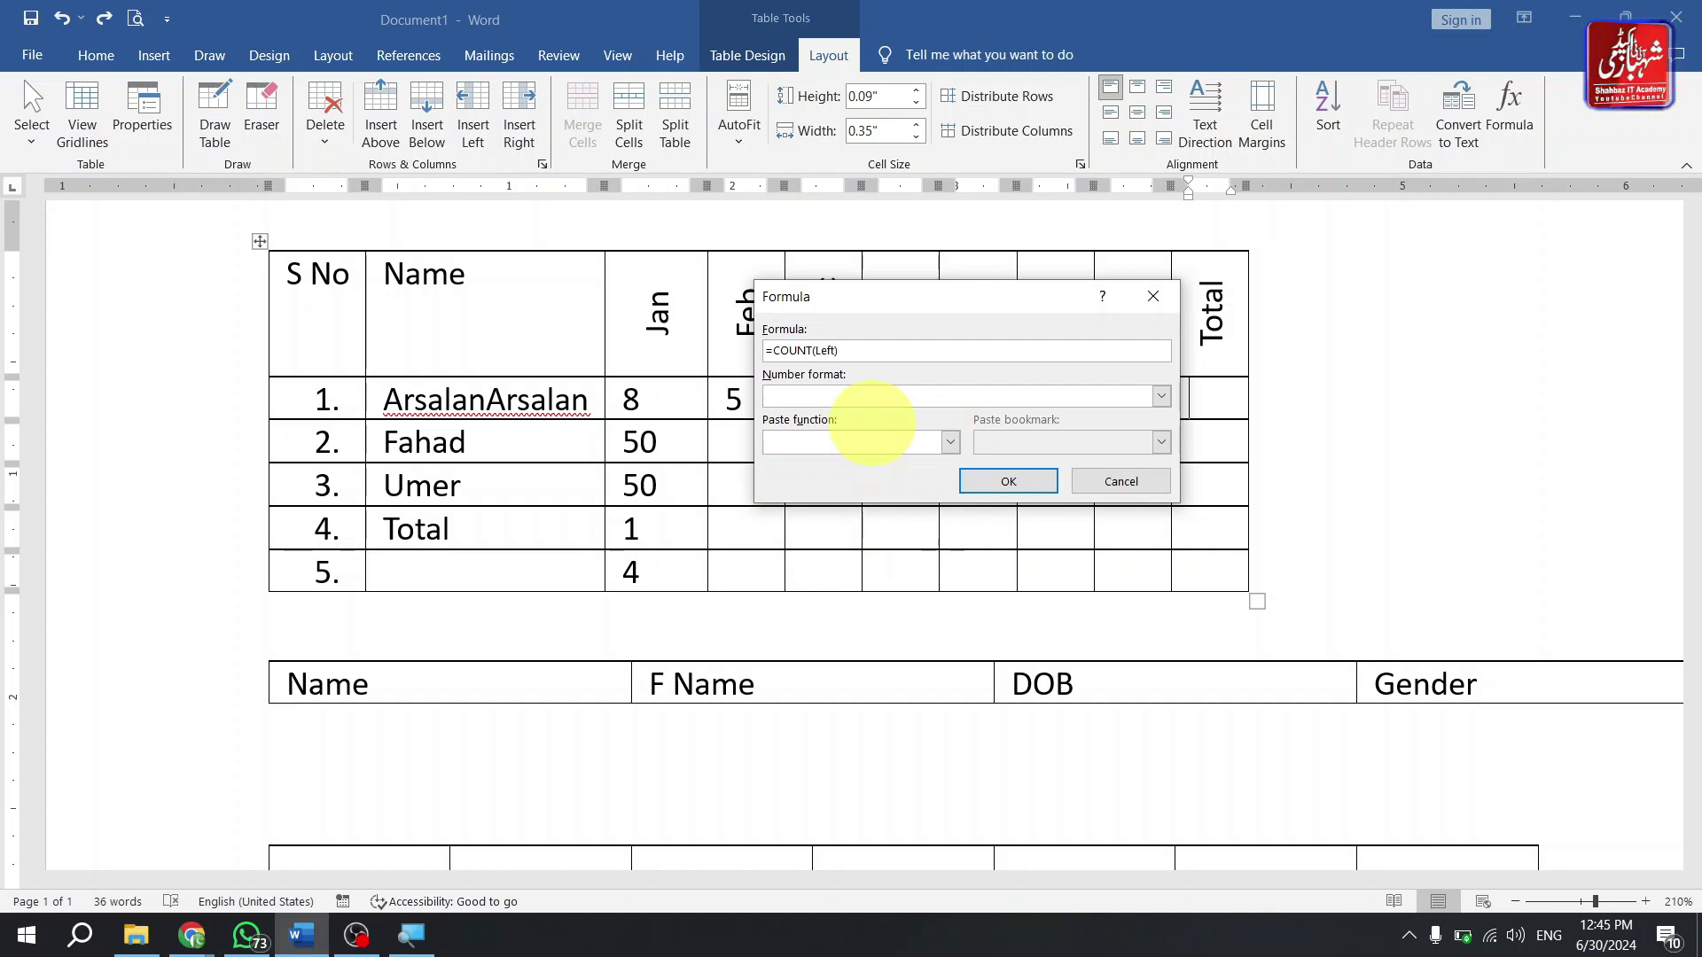
left_click(1008, 481)
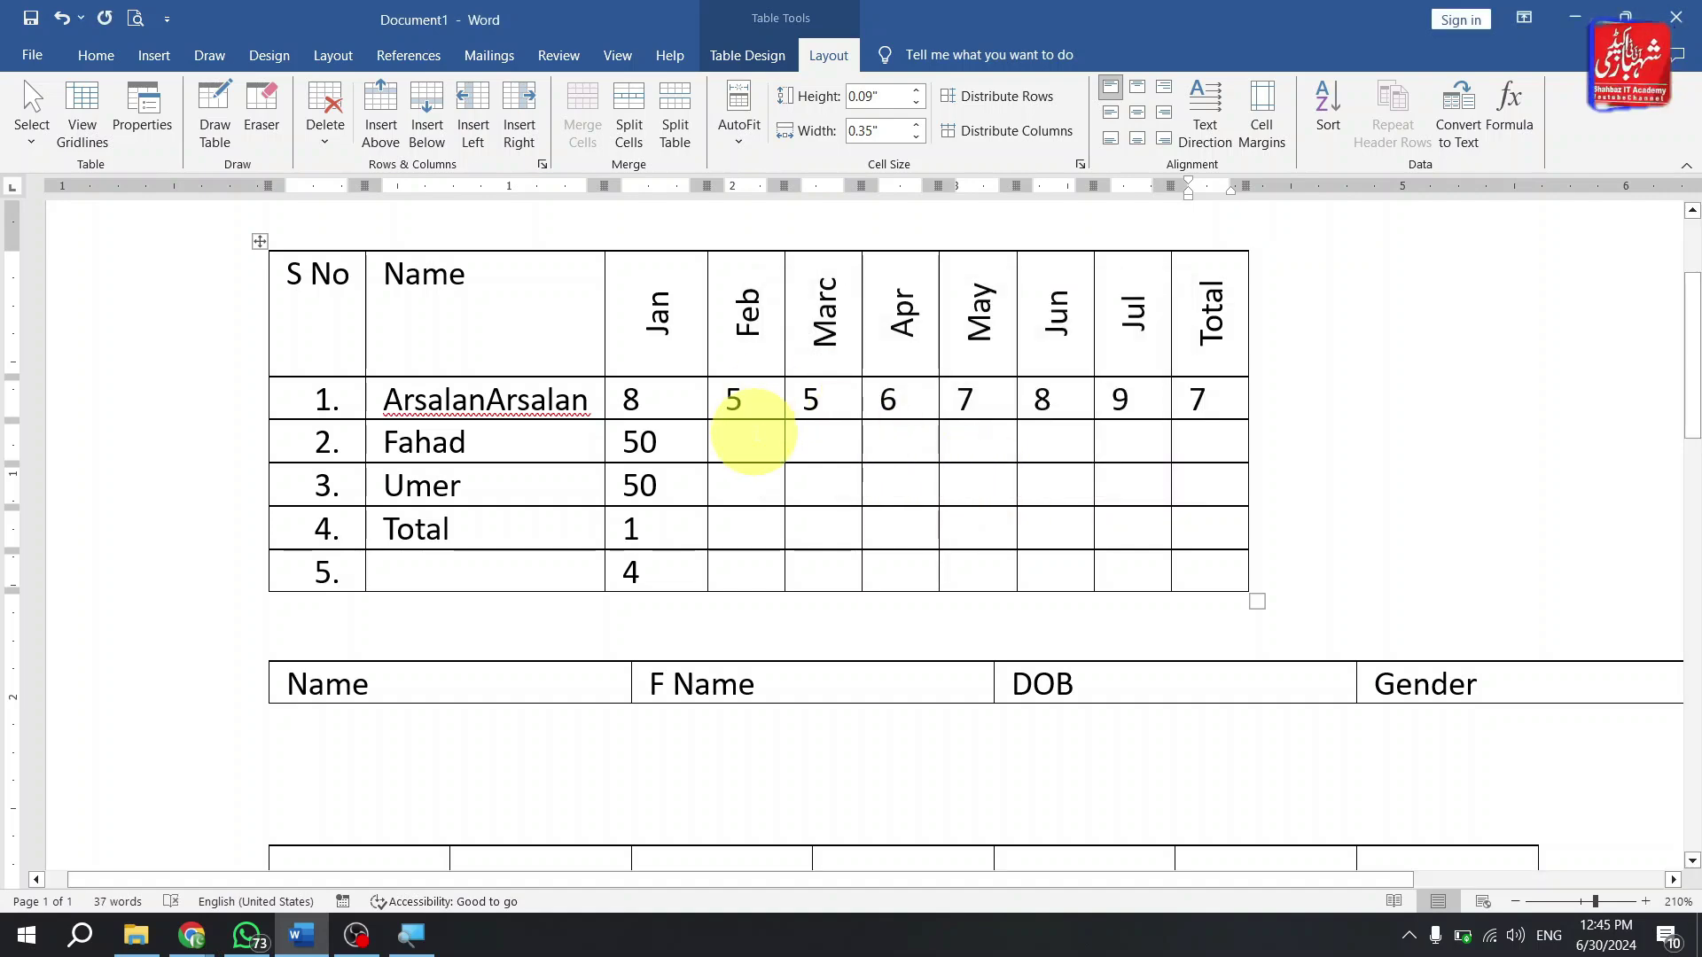
left_click_drag(665, 393, 1102, 417)
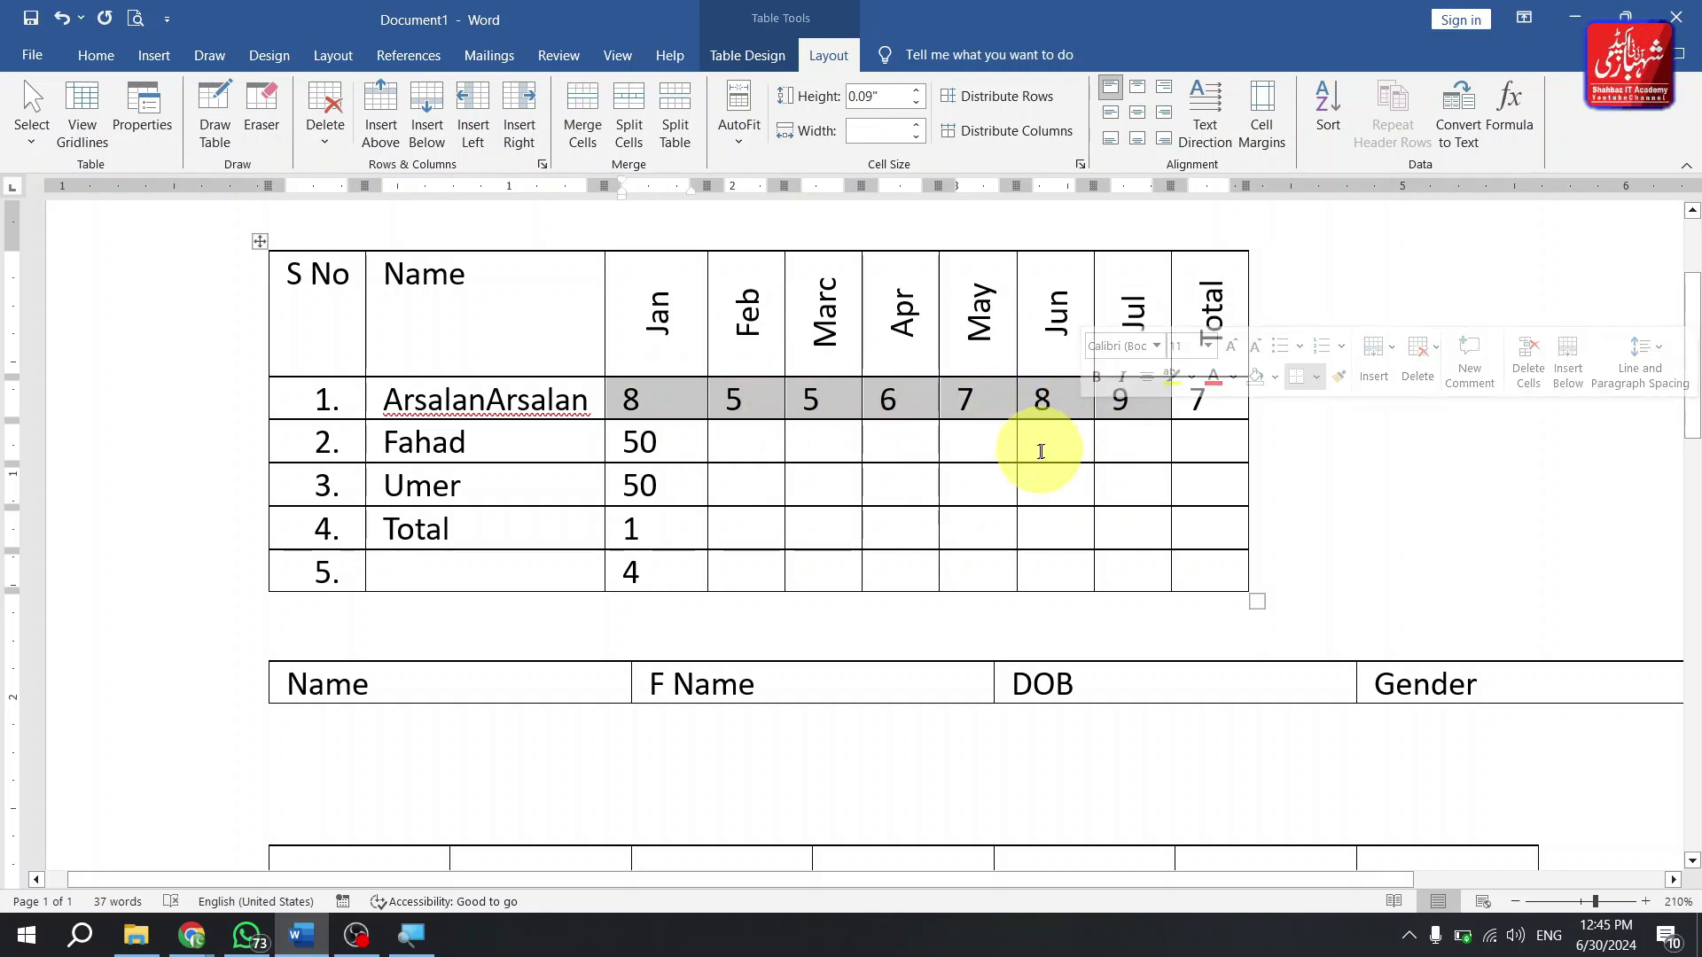
- Clear row 1's Name and Jan cells and update the COUNT field in its Total cell
left_click(647, 400)
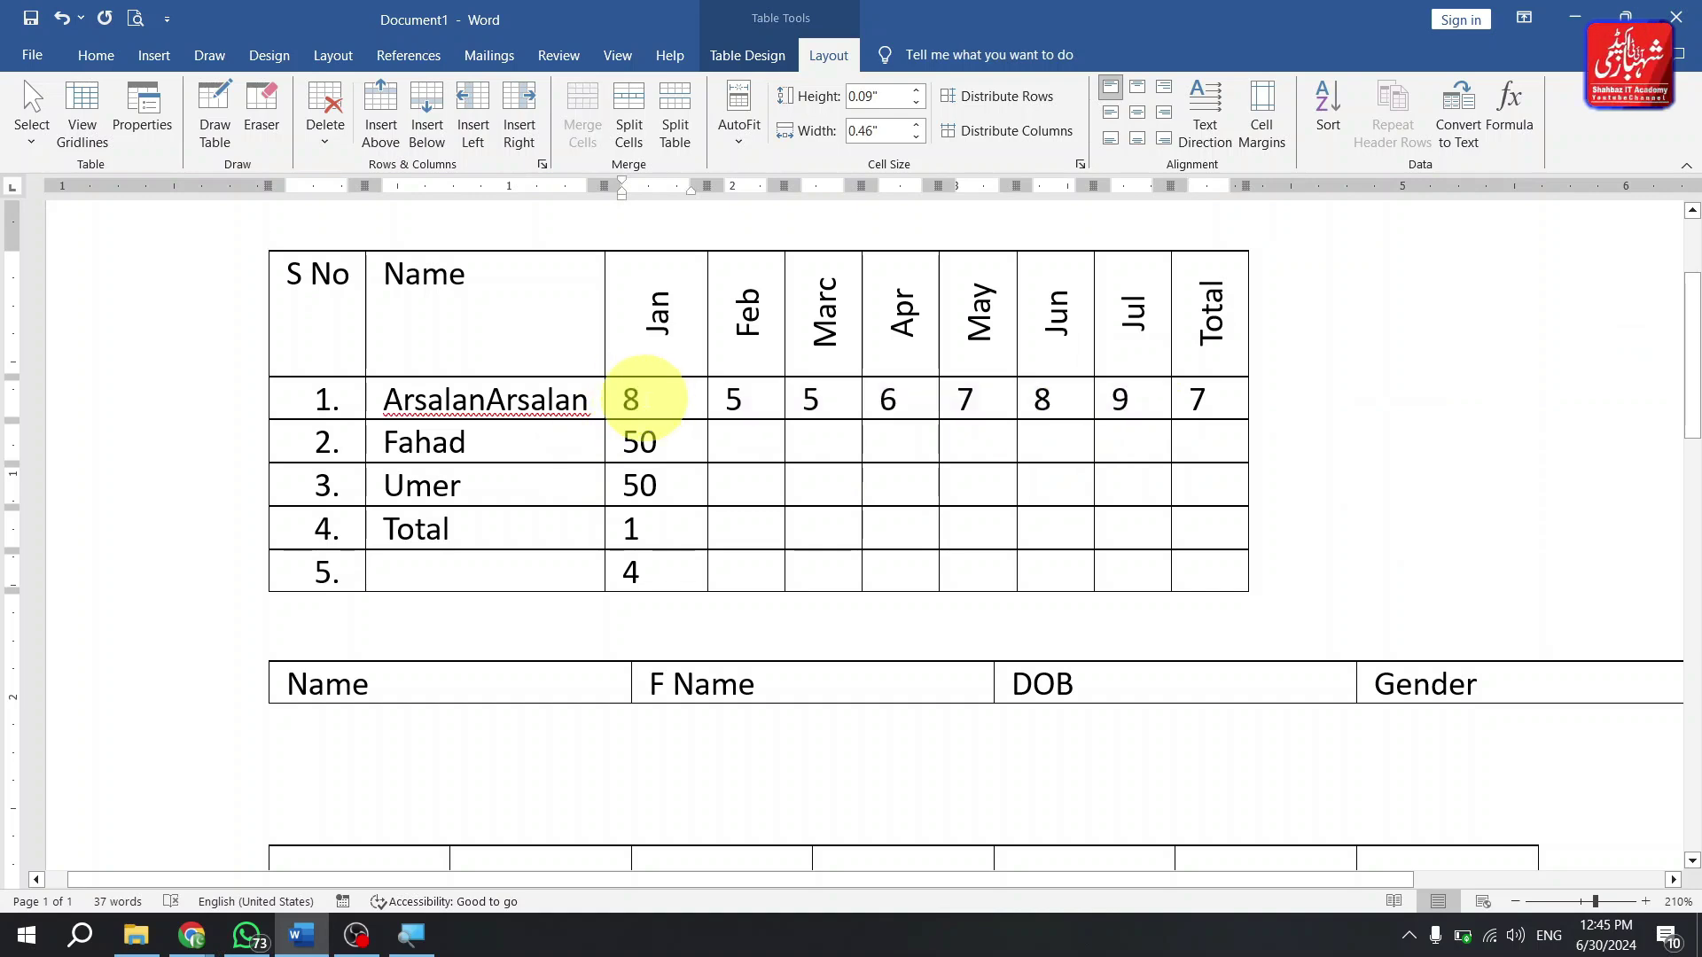
left_click_drag(644, 396, 567, 399)
key("Delete")
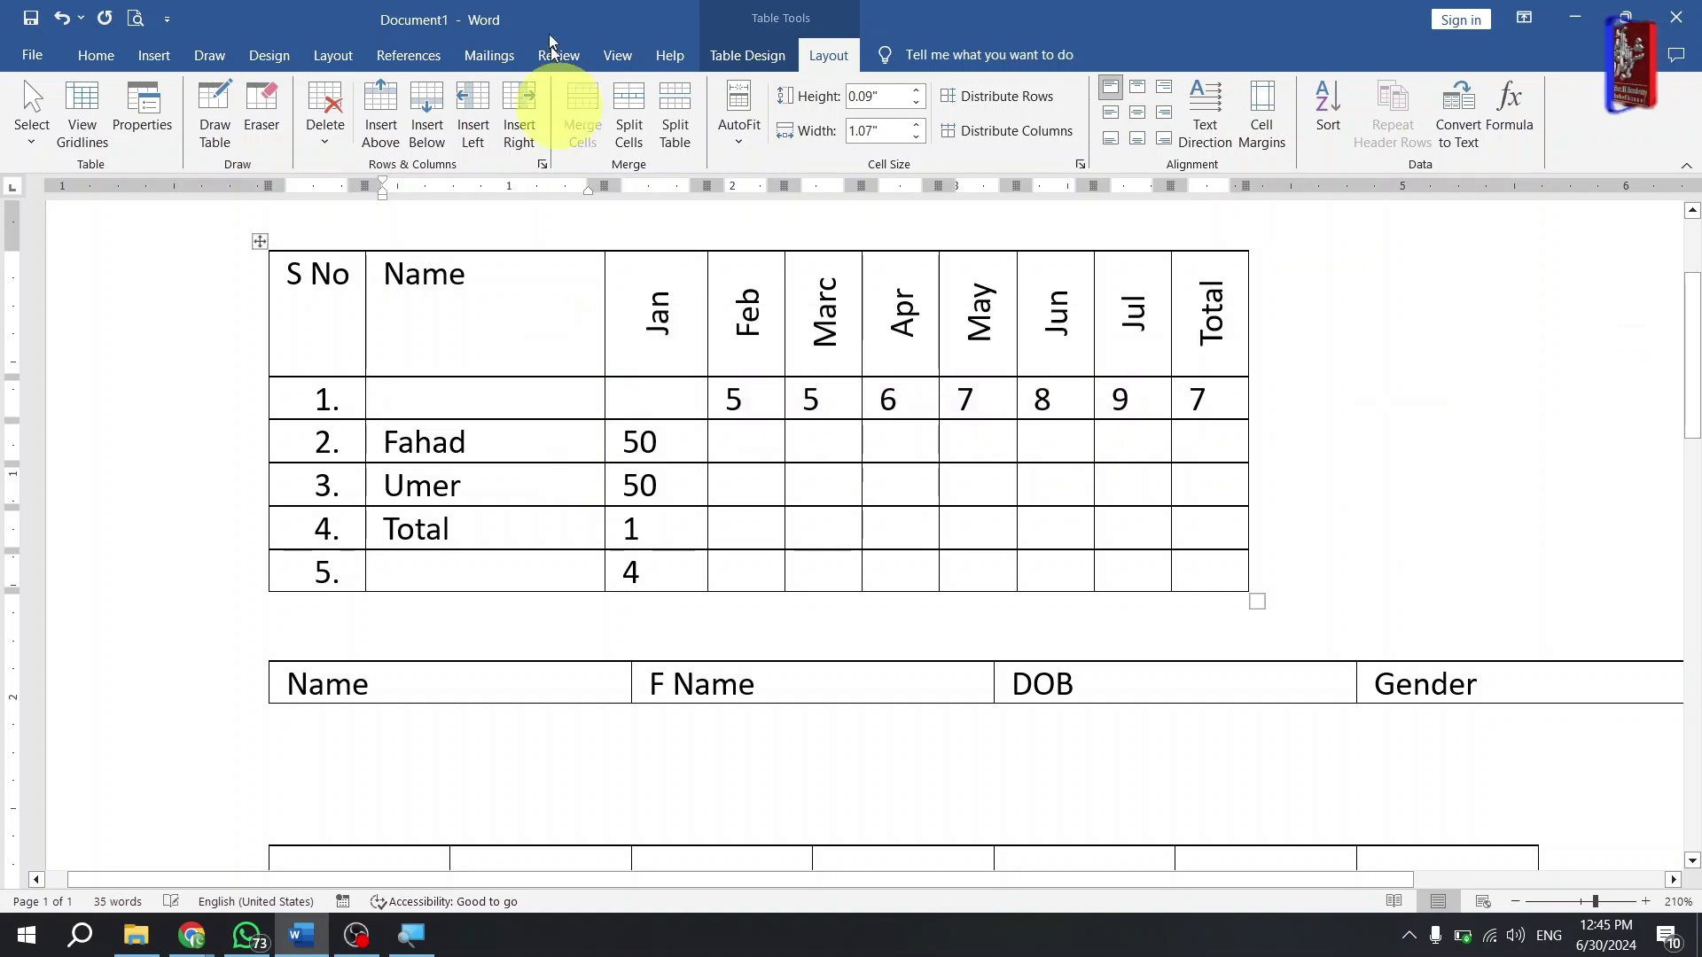
left_click(1218, 398)
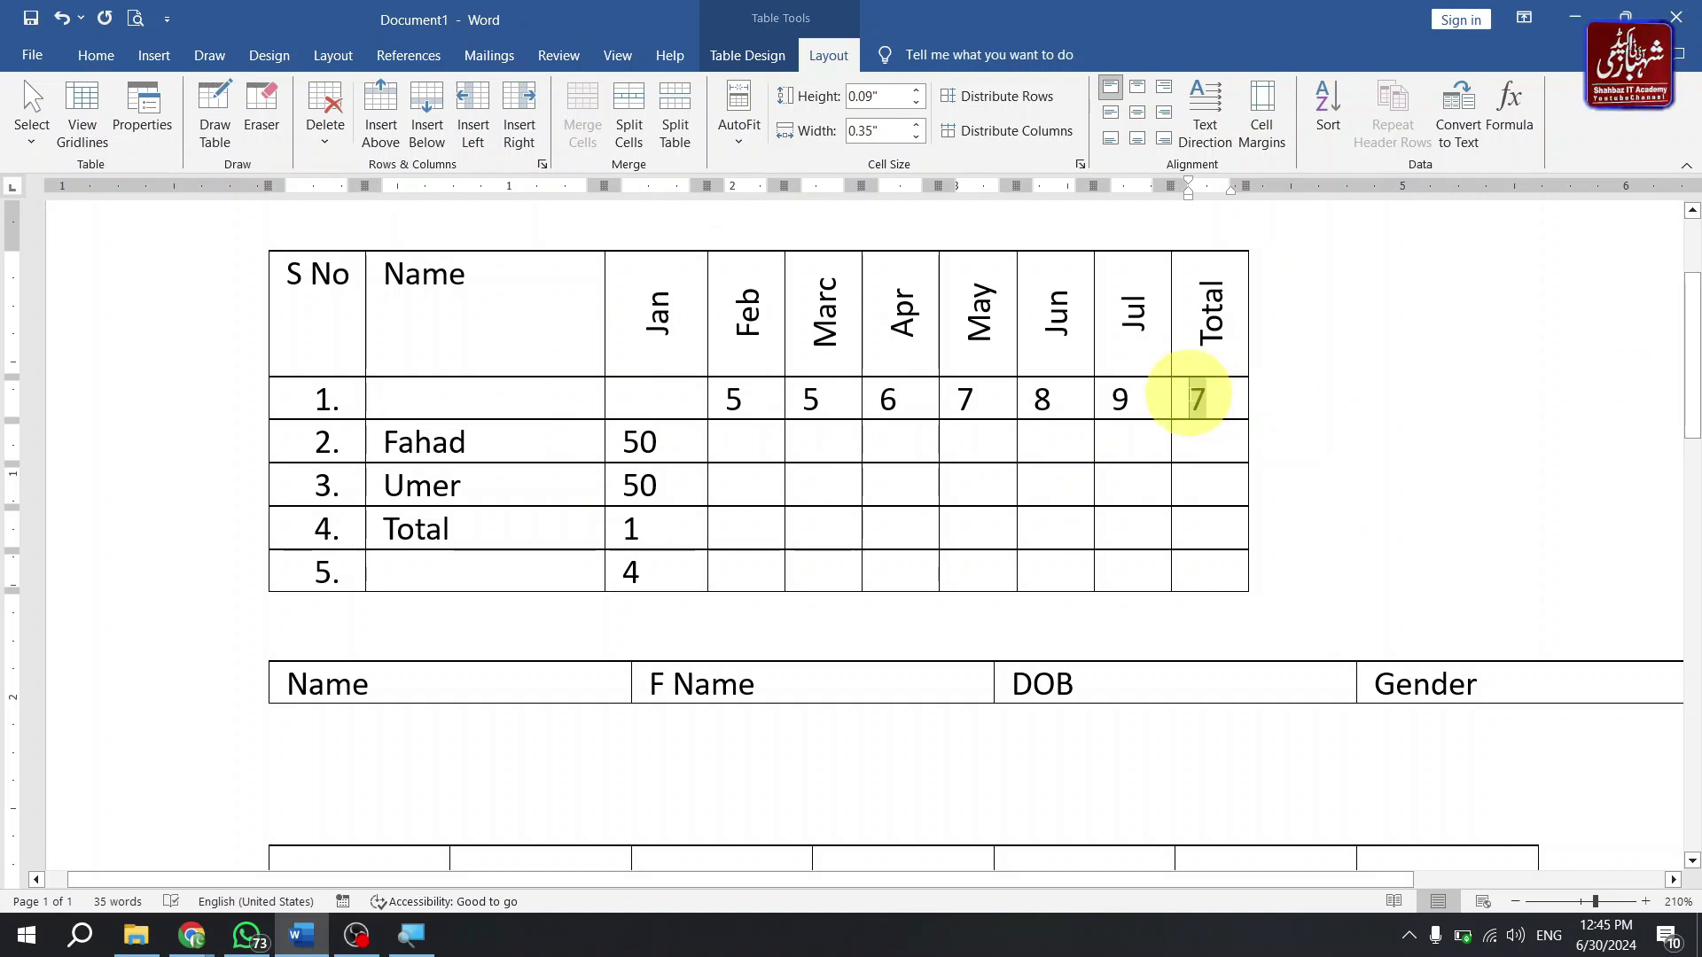
right_click(1196, 396)
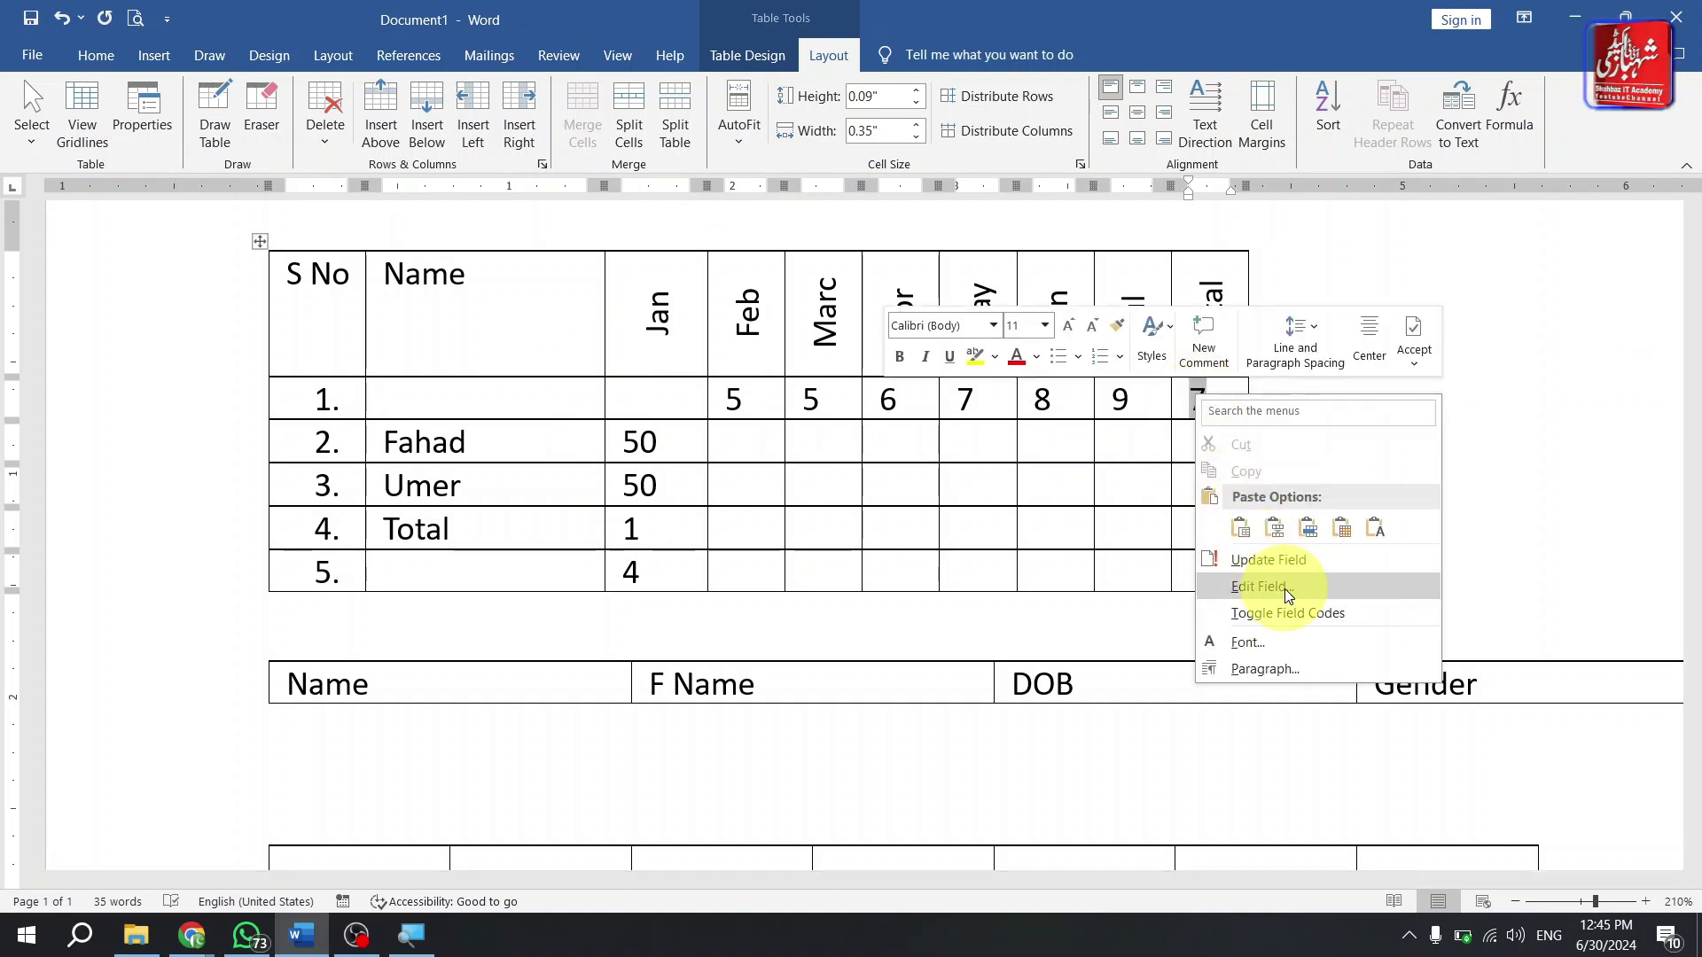
left_click(1292, 566)
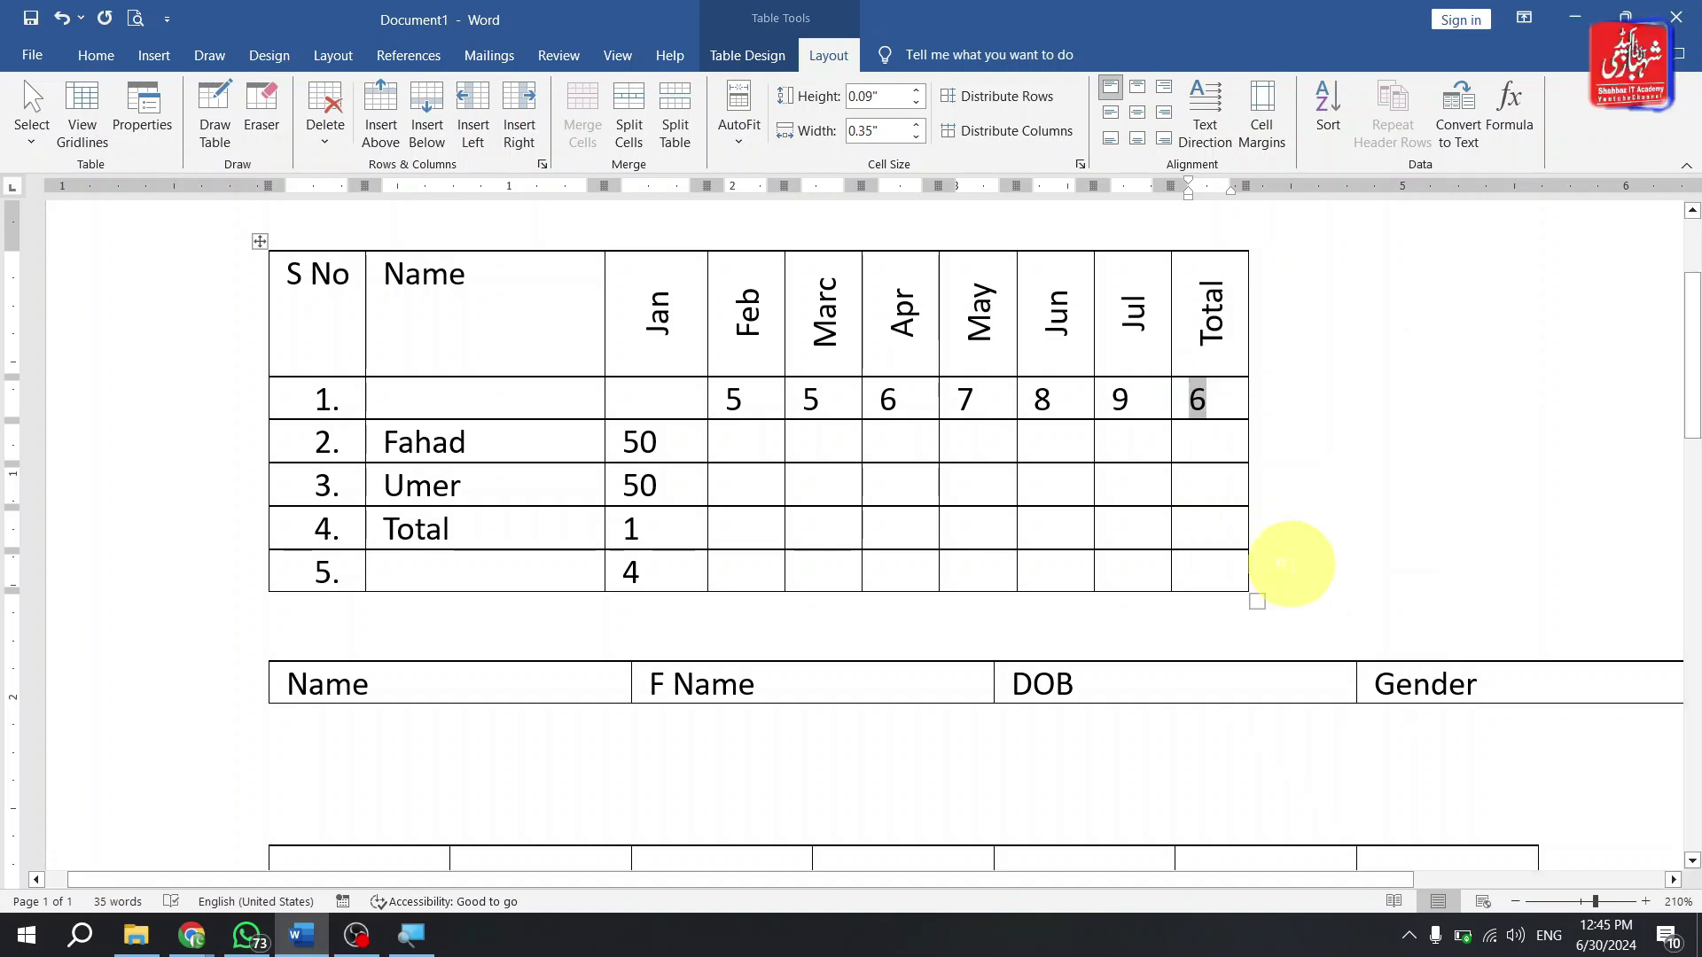
left_click(1119, 408)
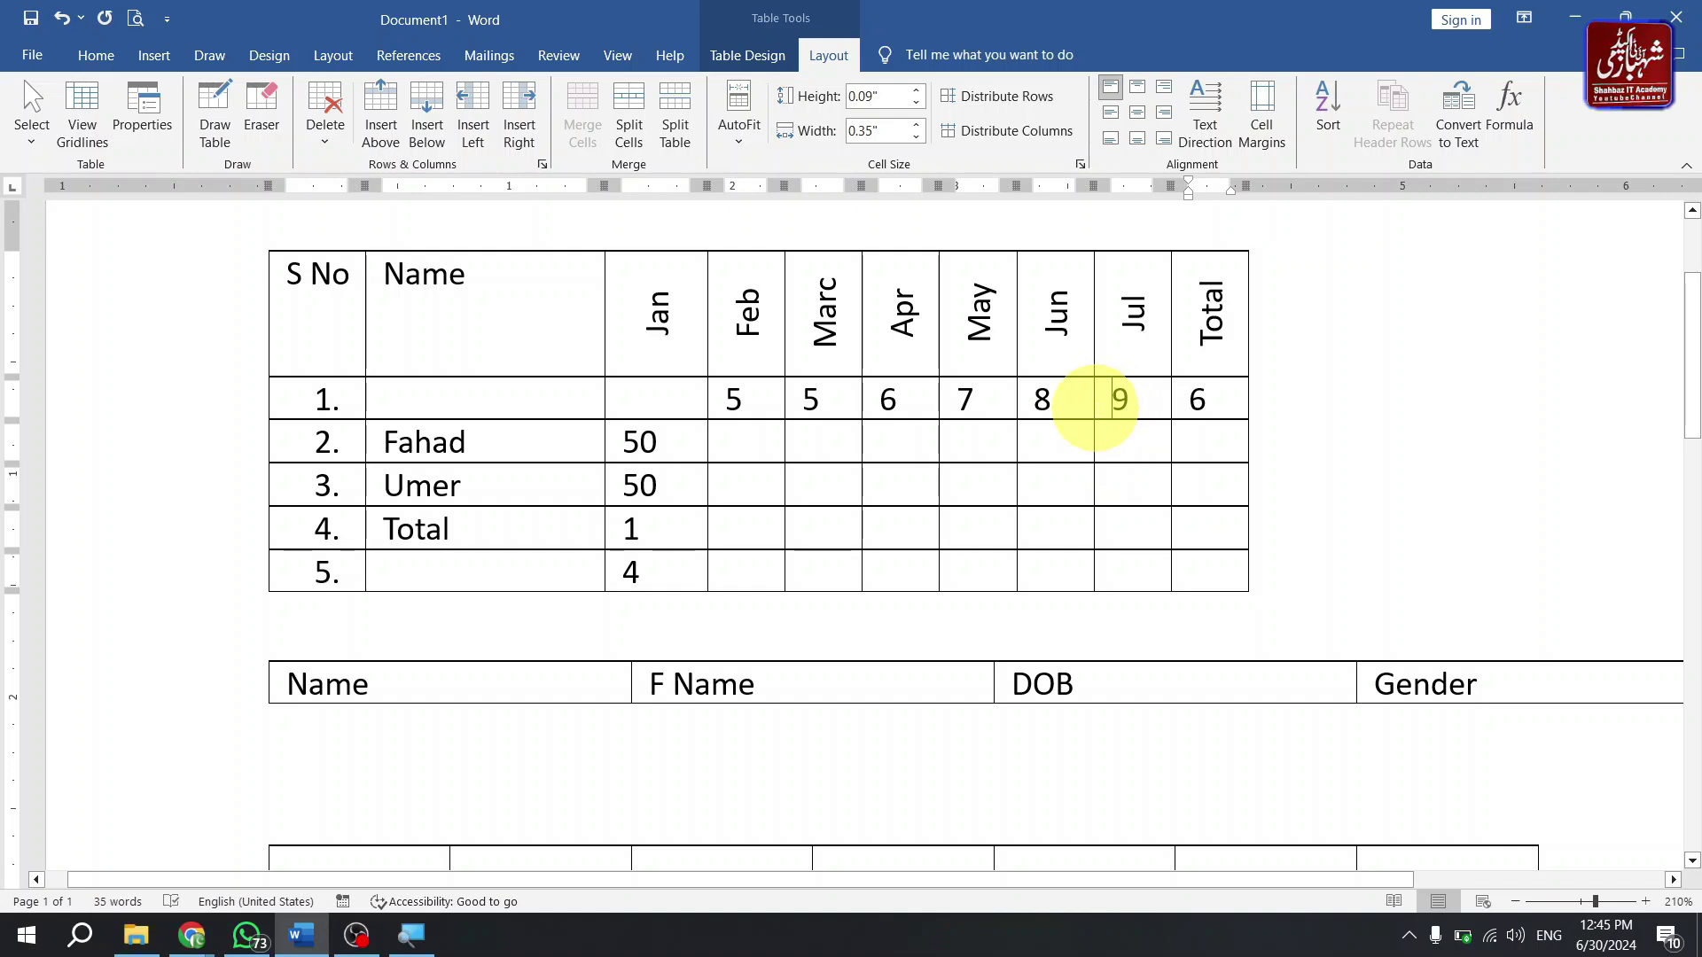
left_click(968, 394)
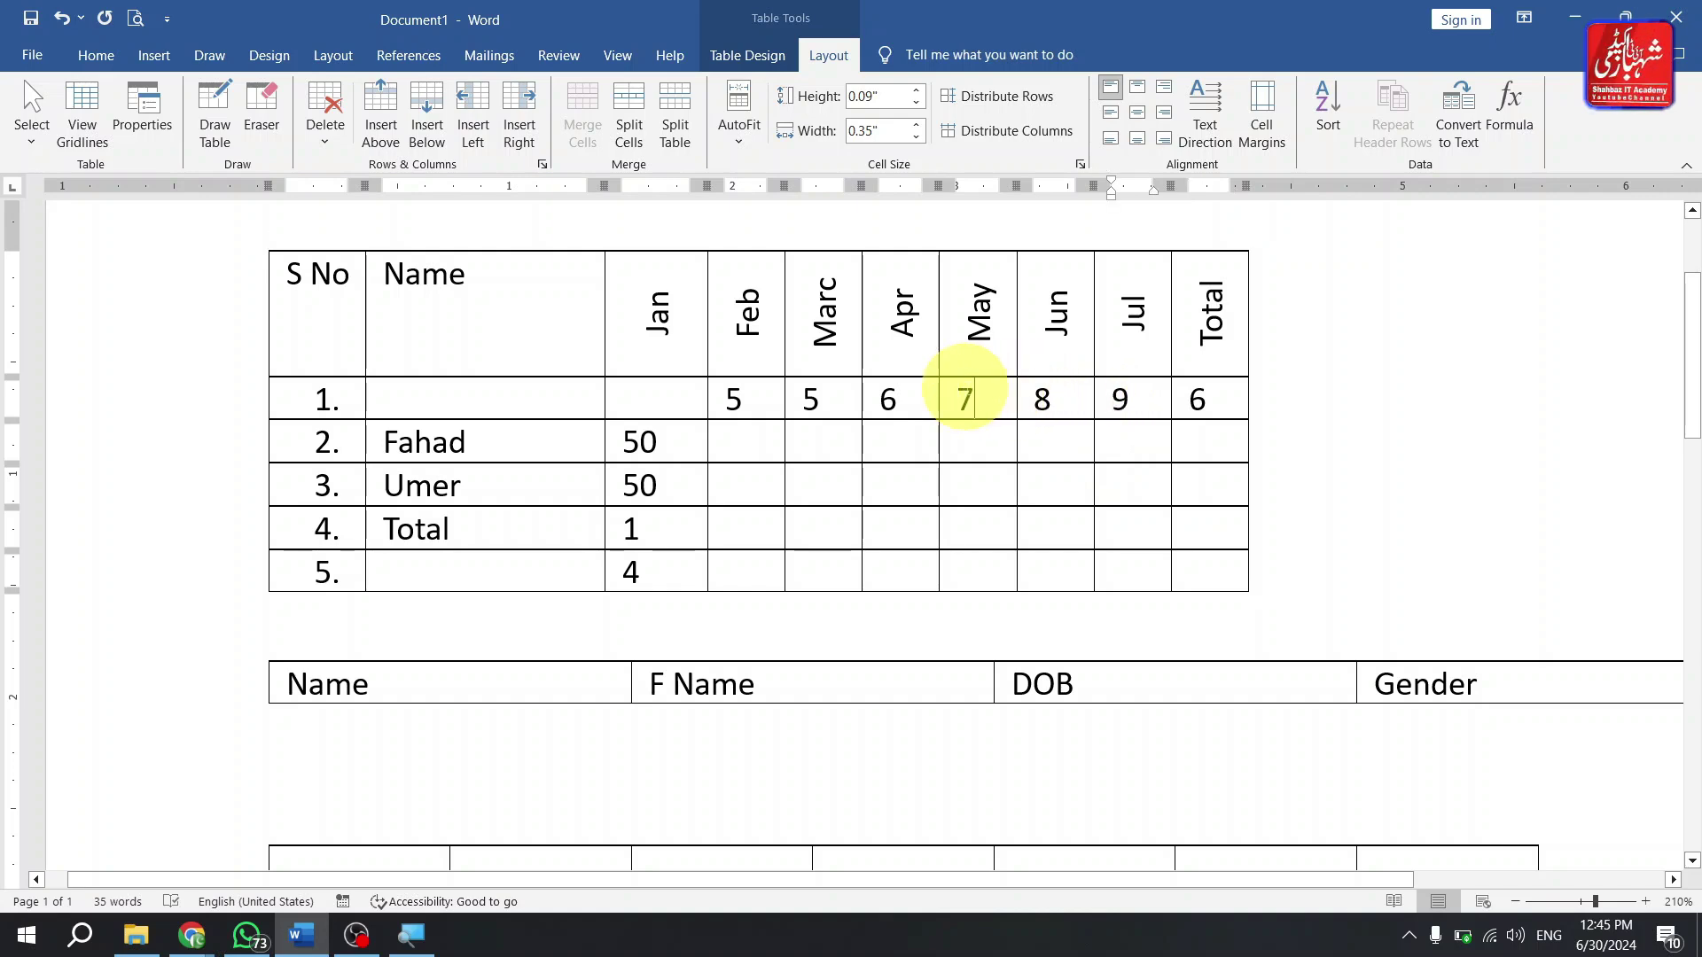
- Undo the COUNT field update in row 1's Total cell and the clearing of its Name and Jan cells
double_click(949, 391)
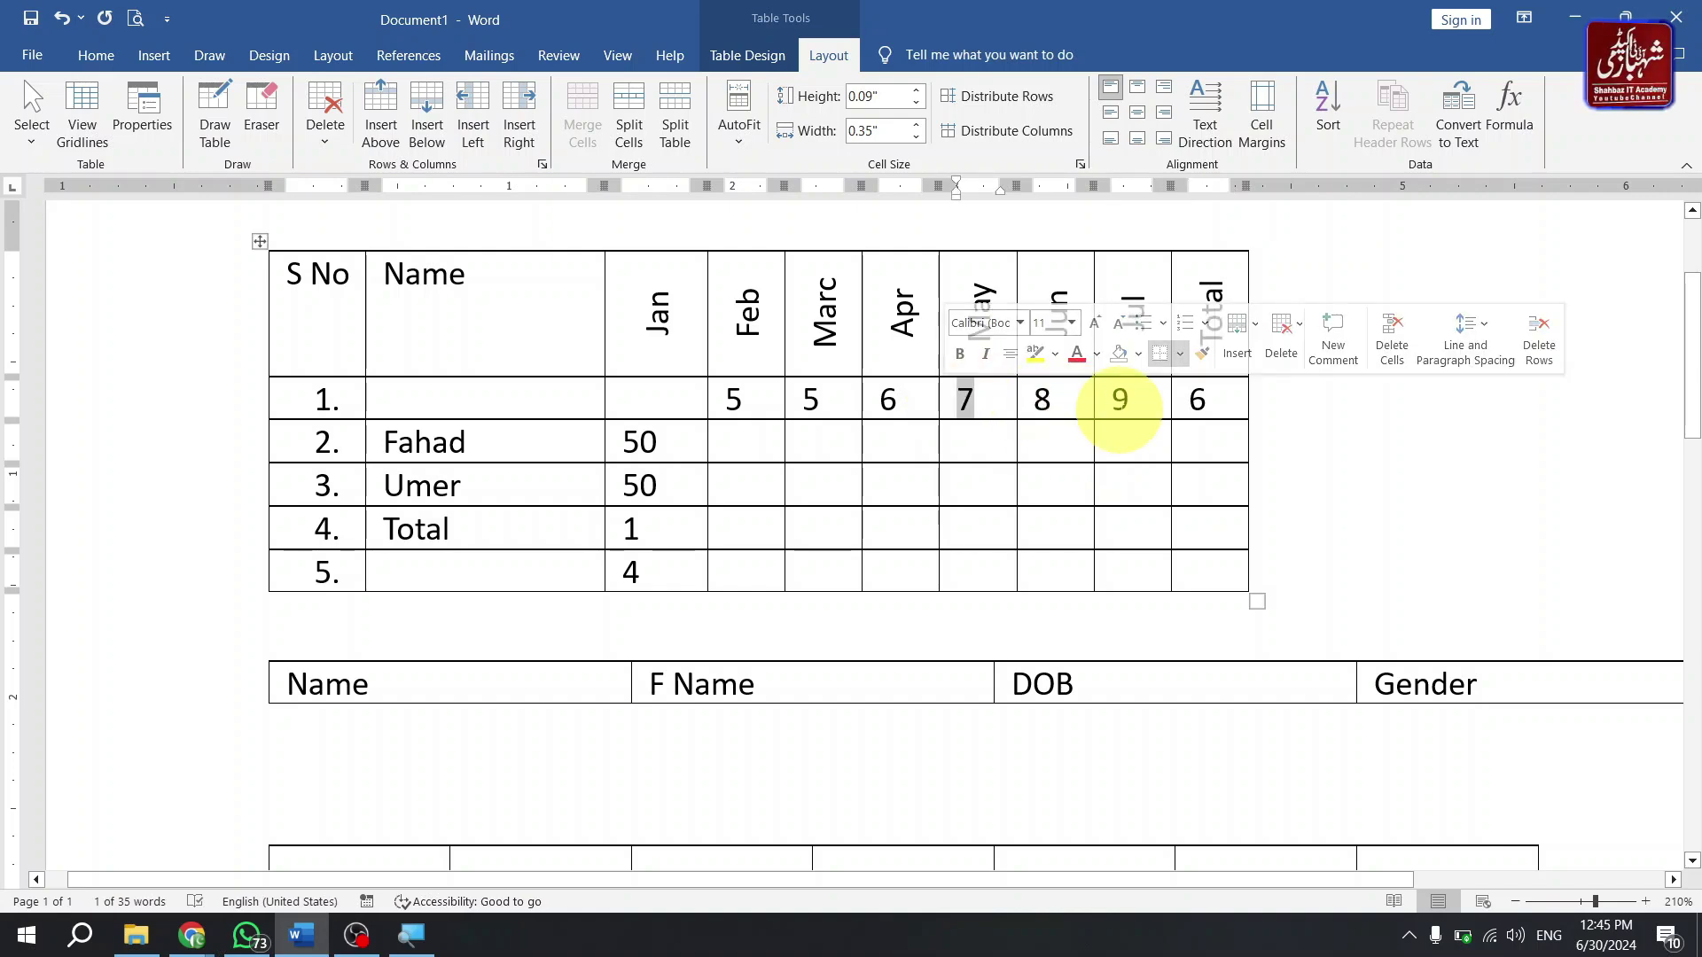
left_click_drag(1139, 410, 1099, 405)
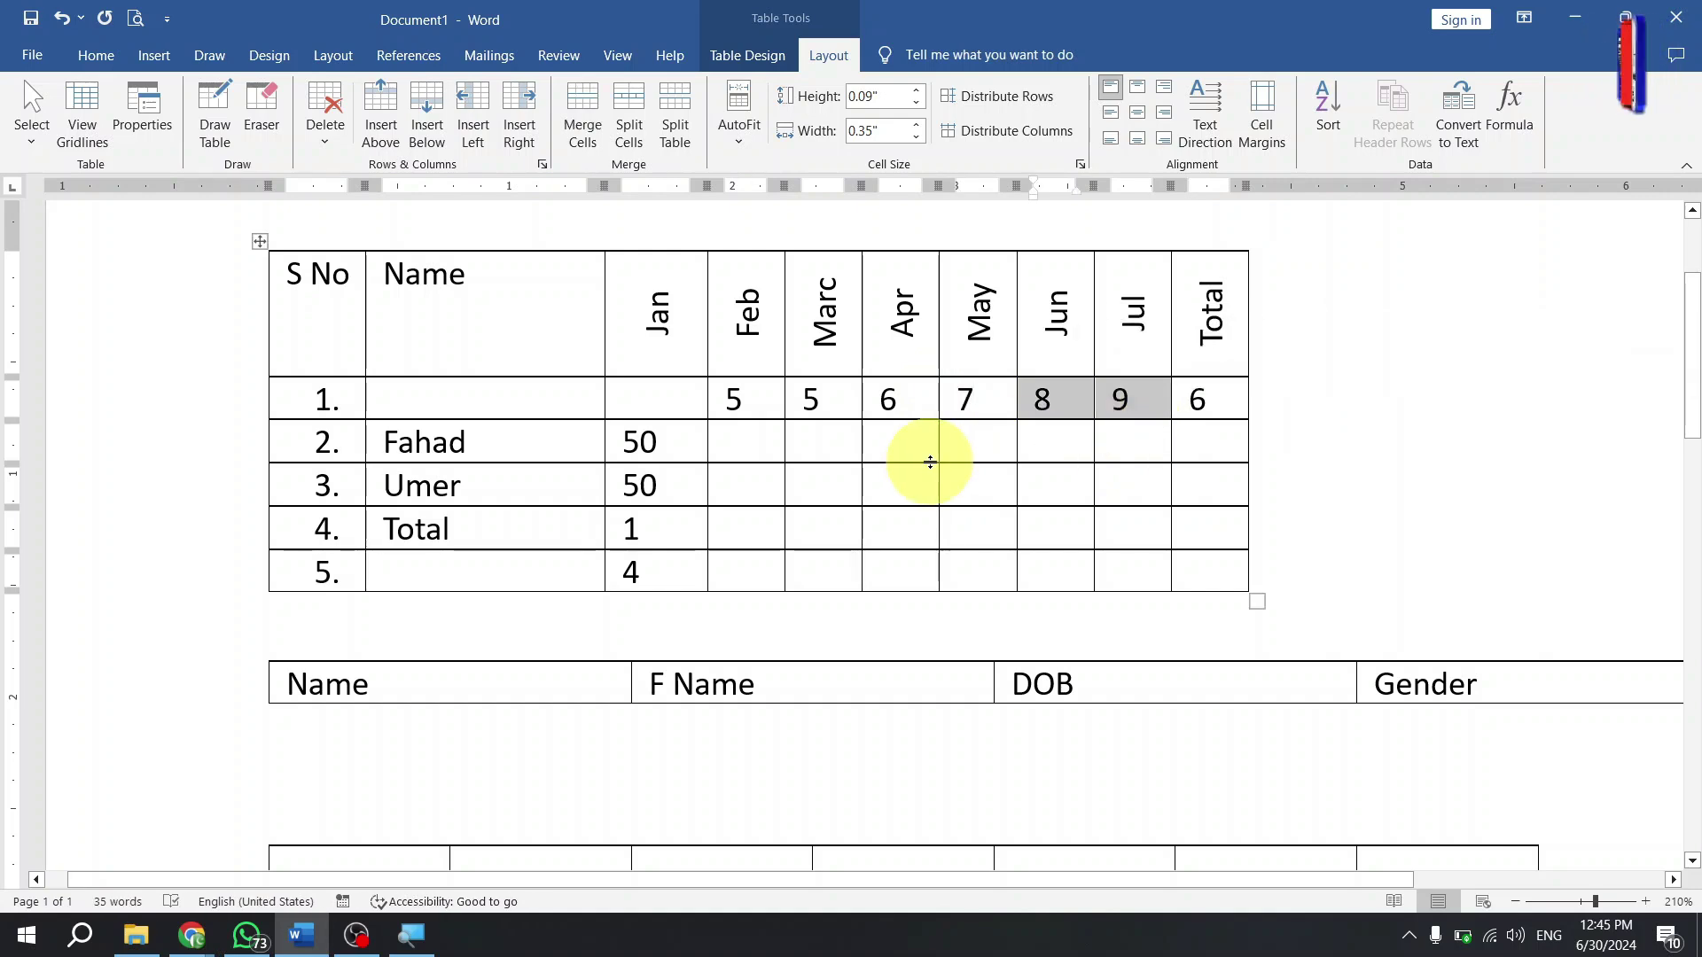
key("ctrl+z")
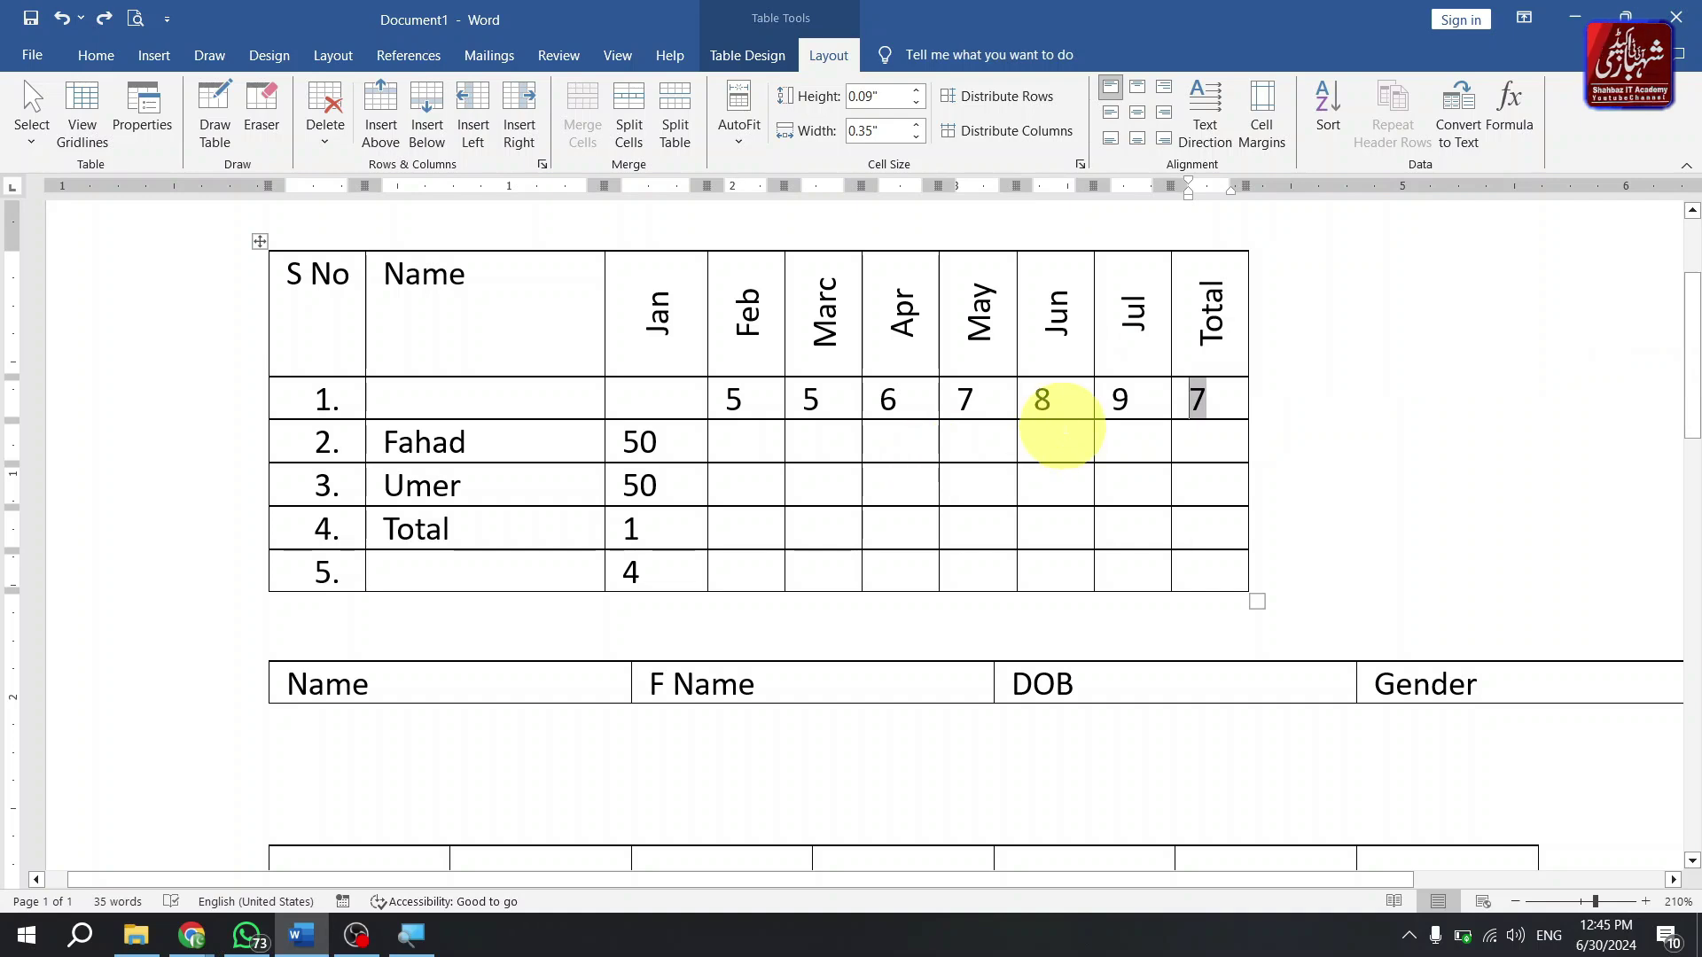
key("ctrl+z")
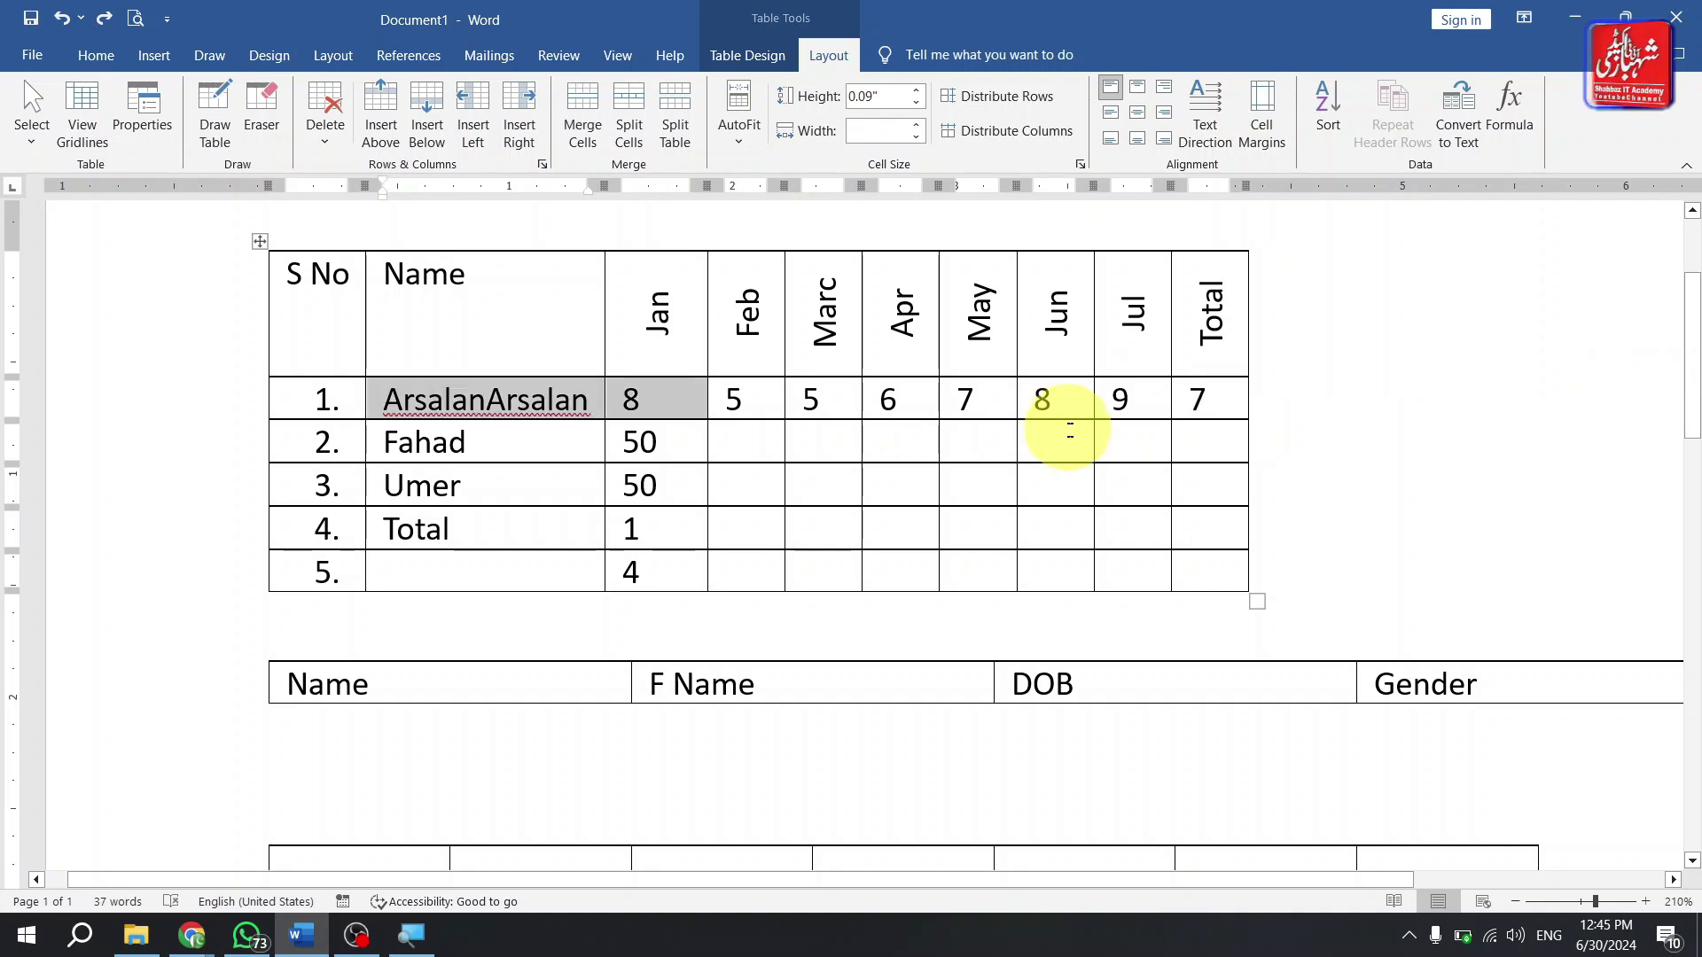
left_click_drag(1125, 391, 1092, 396)
left_click(1122, 397)
double_click(1139, 396)
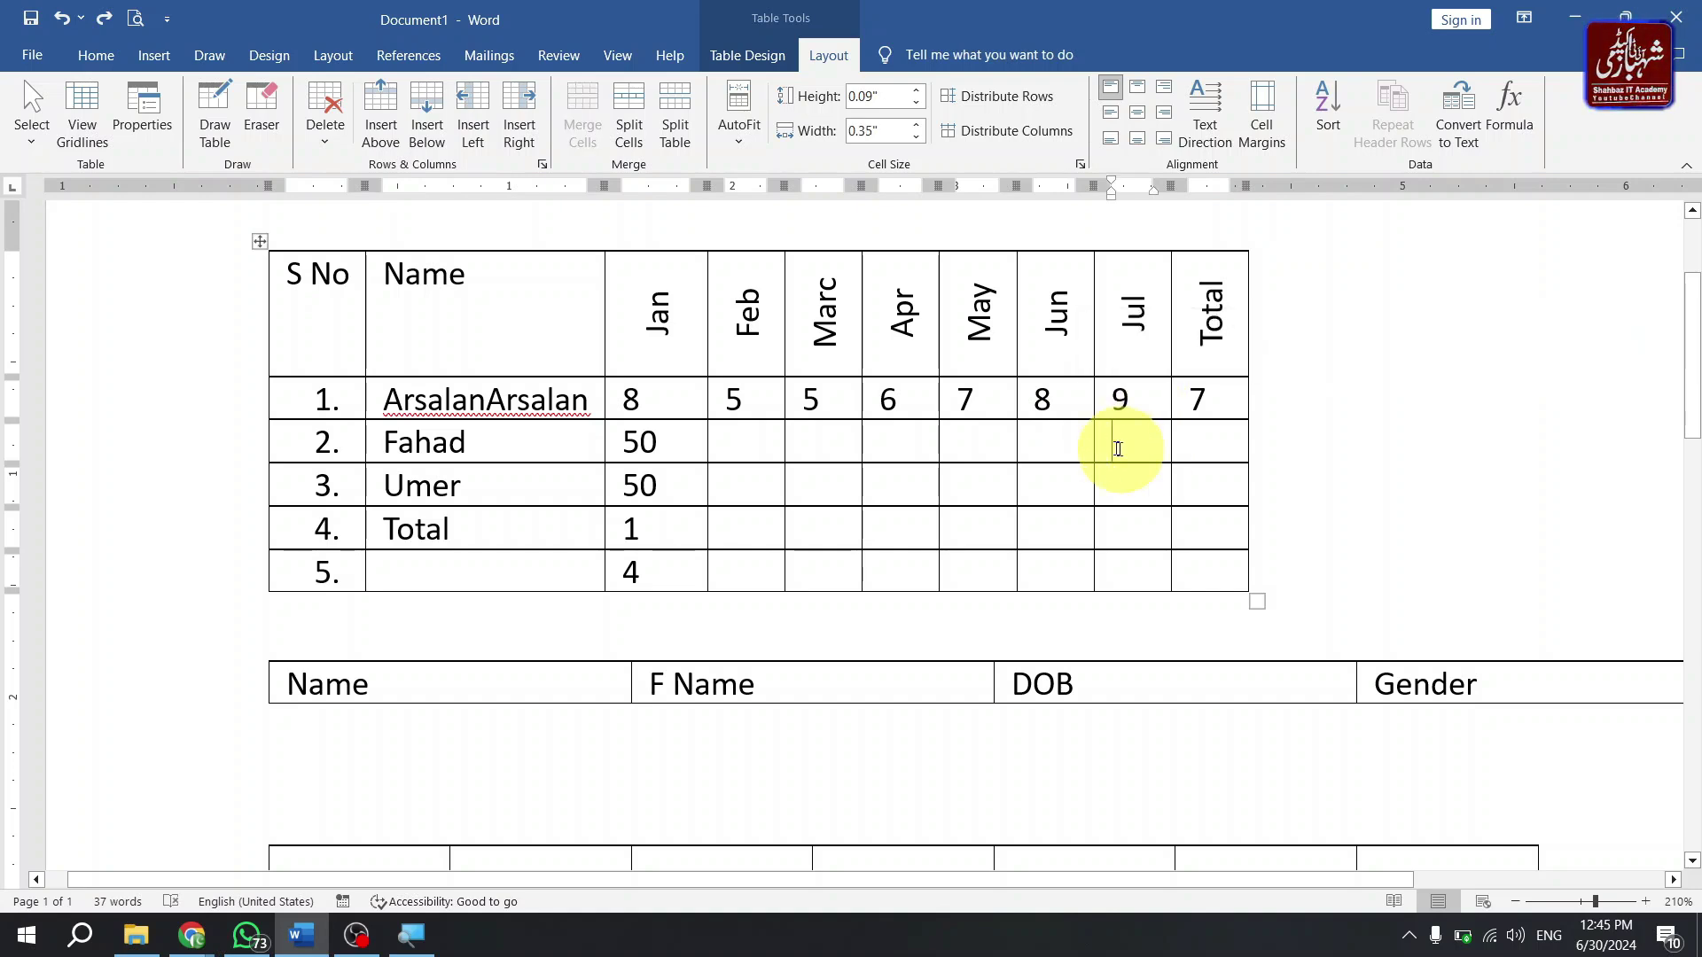
left_click_drag(1073, 399, 882, 401)
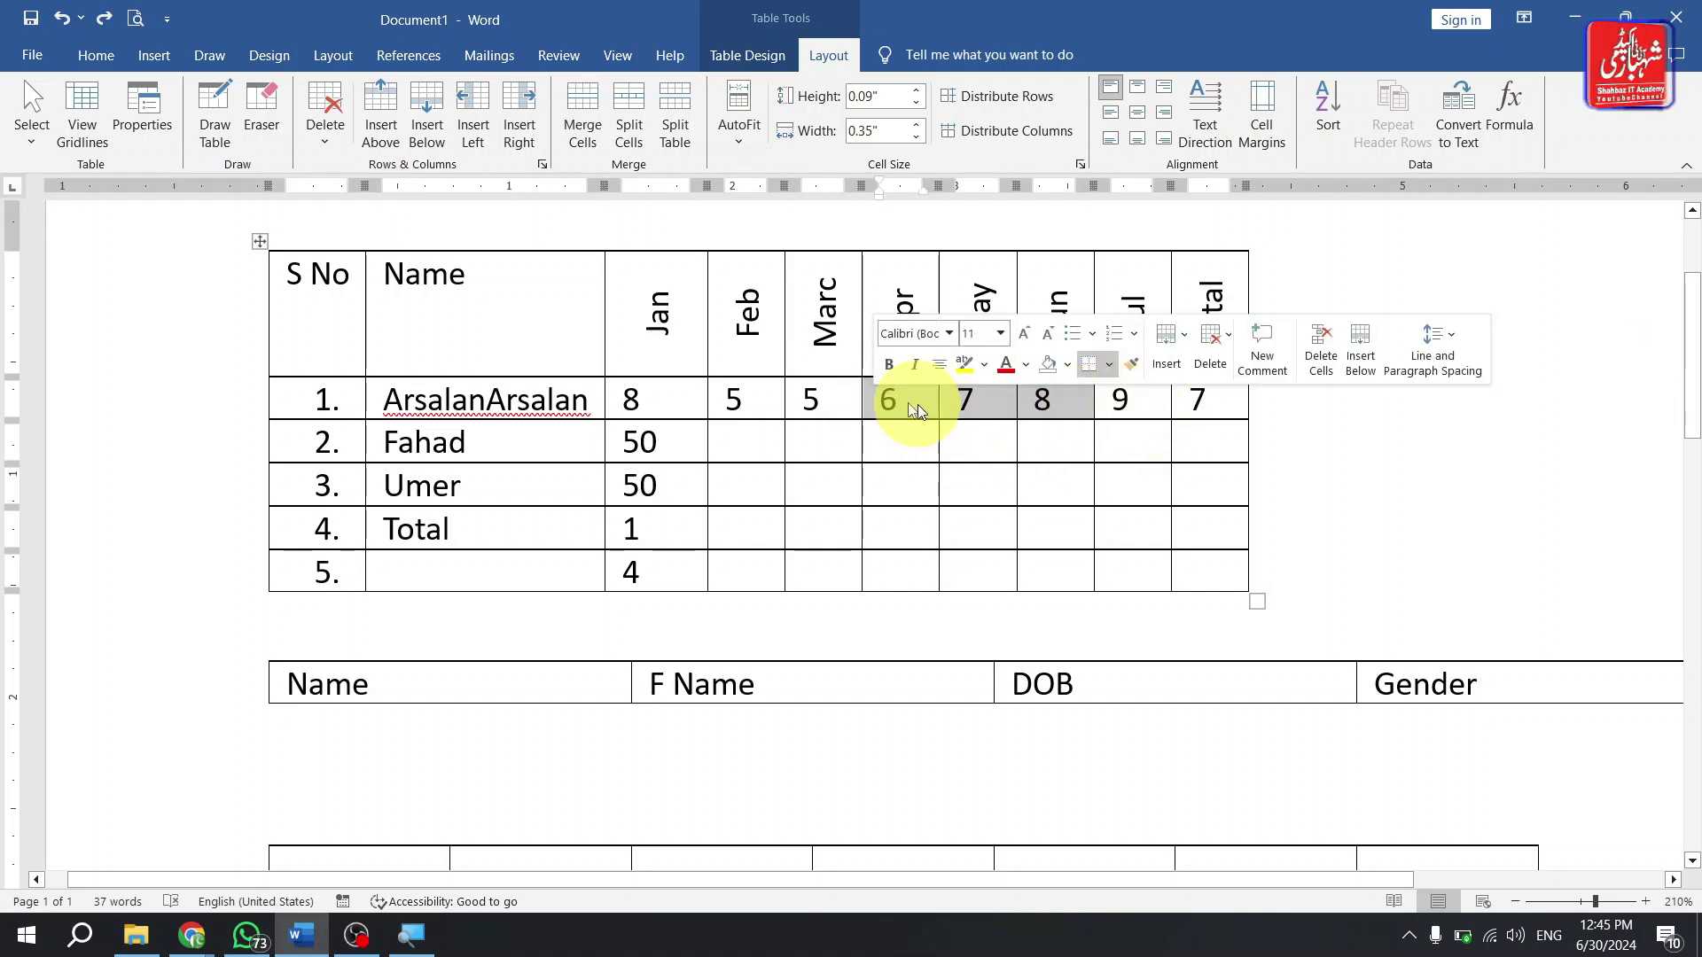
left_click_drag(1121, 404, 808, 406)
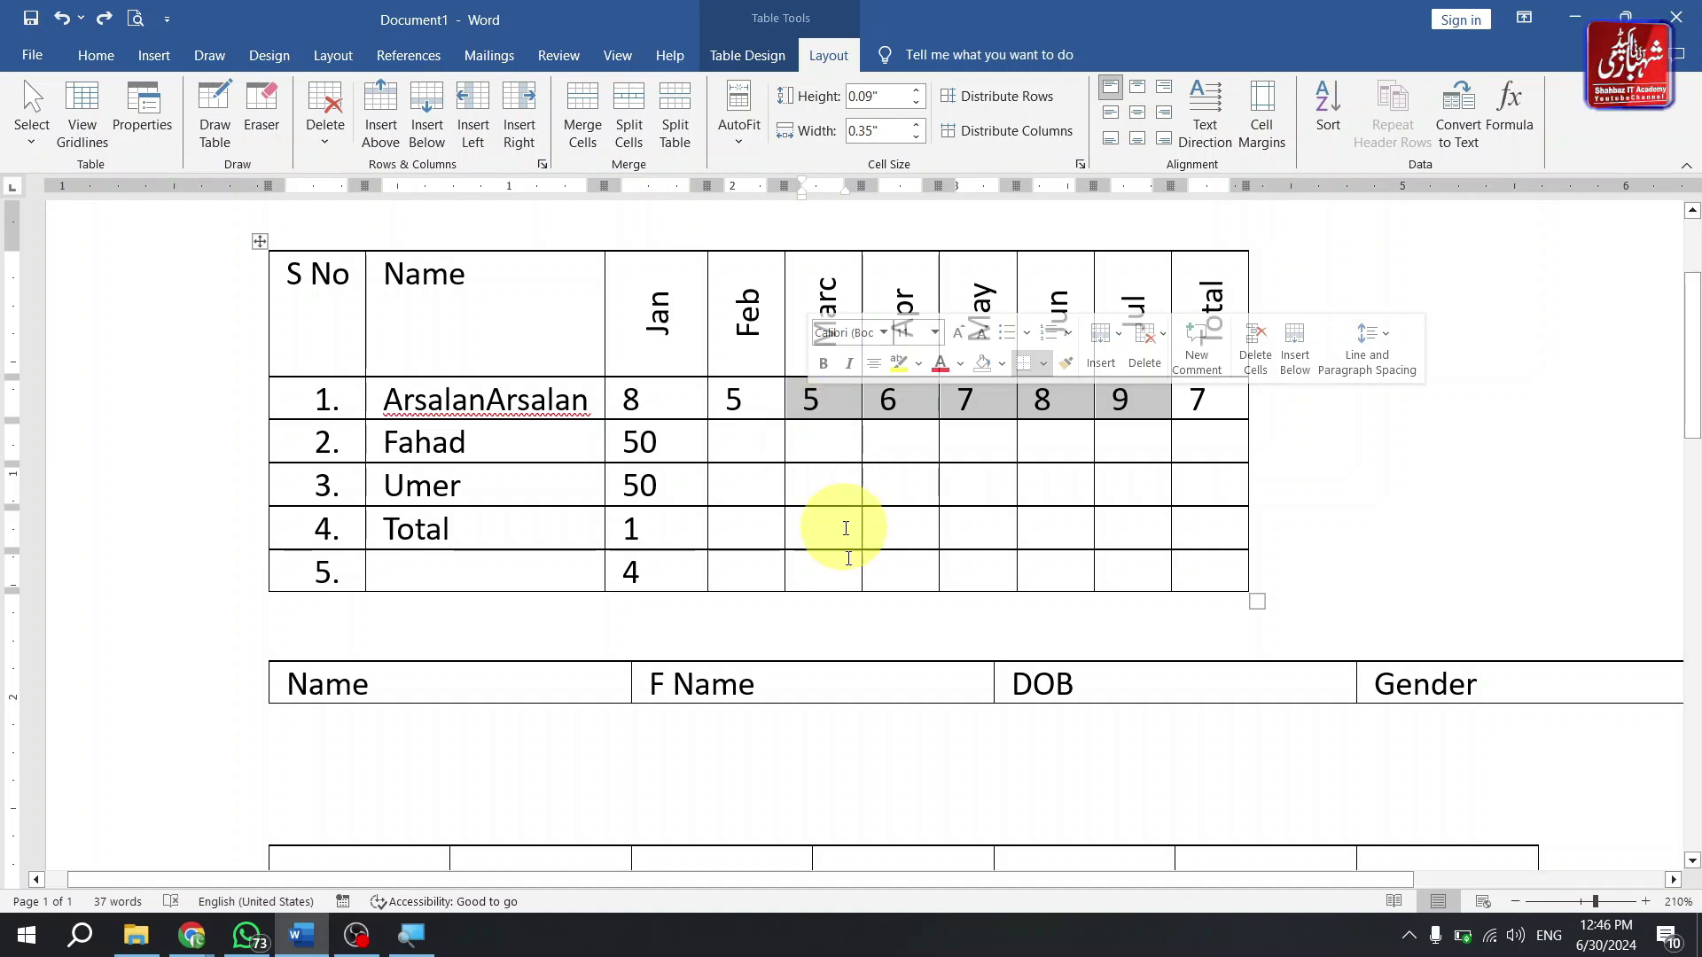
key("alt+Tab")
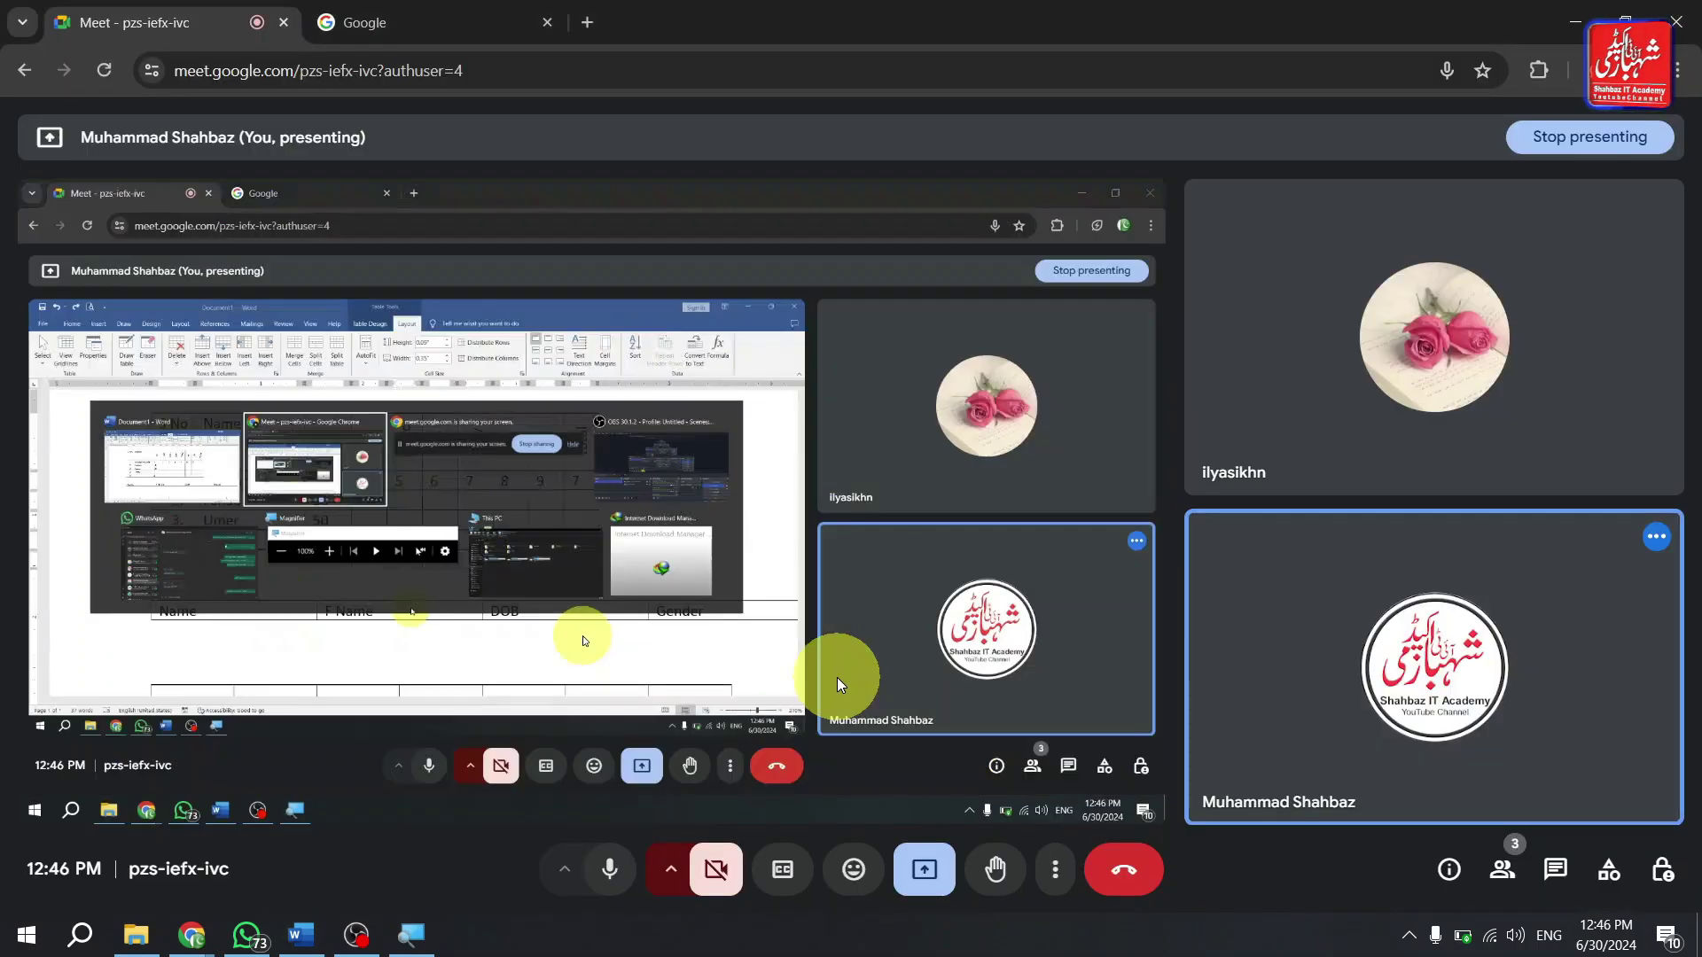
key("alt+Tab")
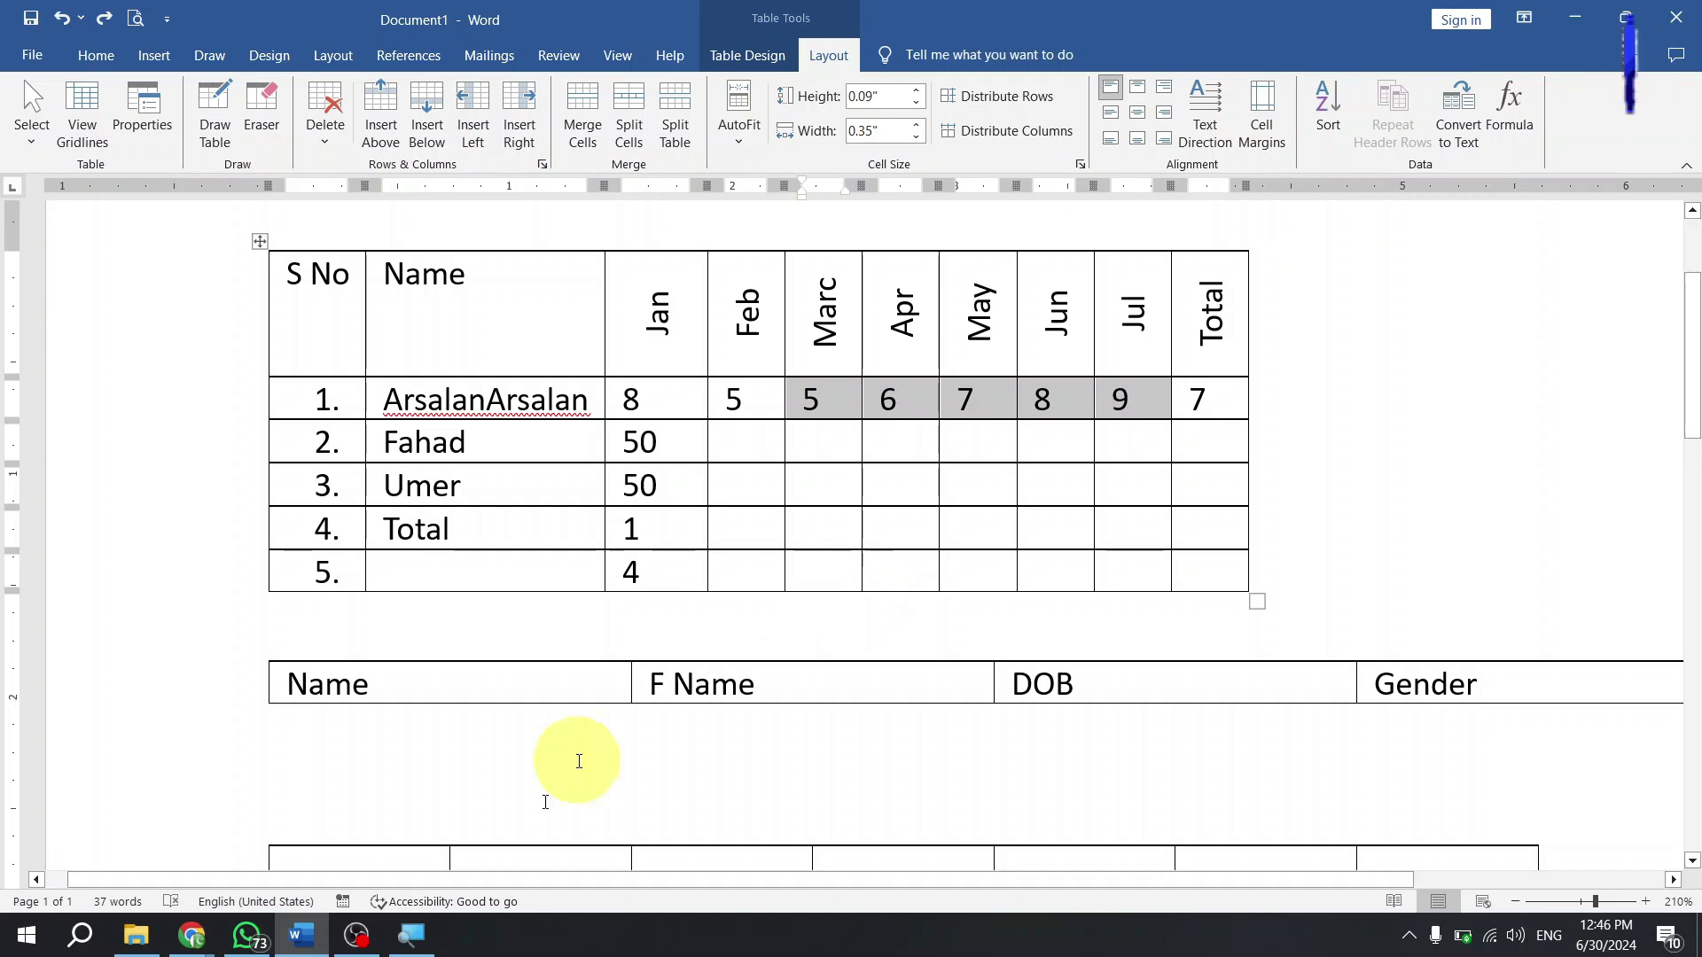
- Switch to Chrome and open youtube.com in place of the Google page
left_click(204, 931)
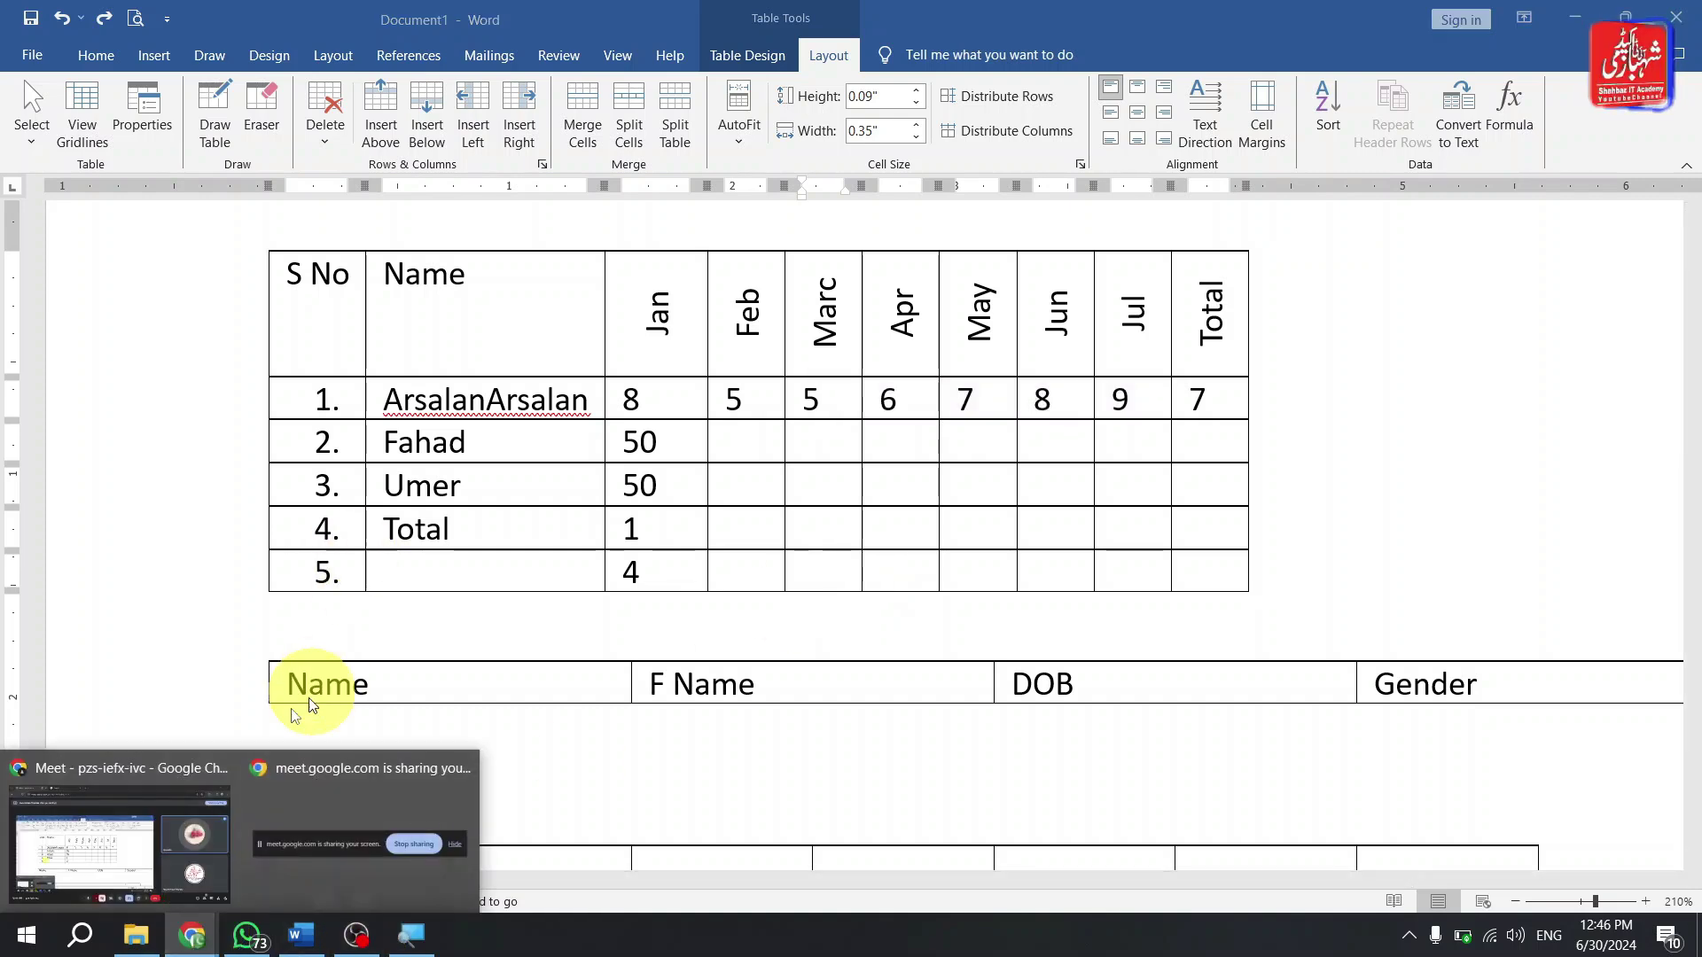
left_click(98, 816)
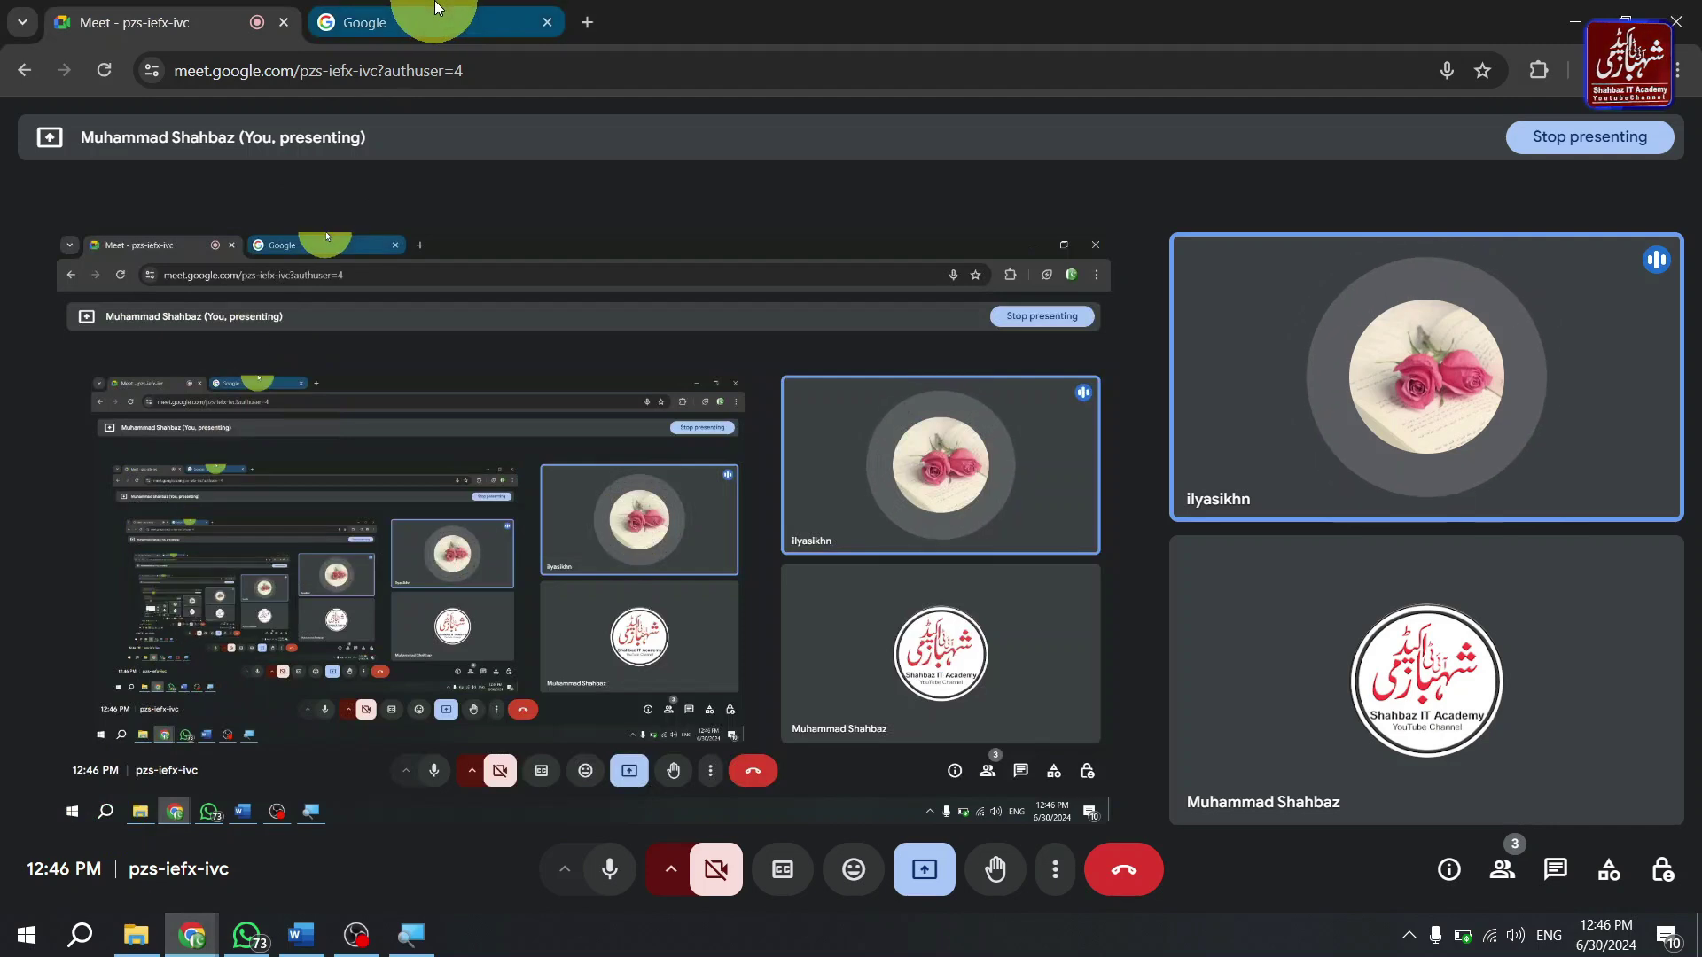
left_click(426, 8)
left_click(510, 70)
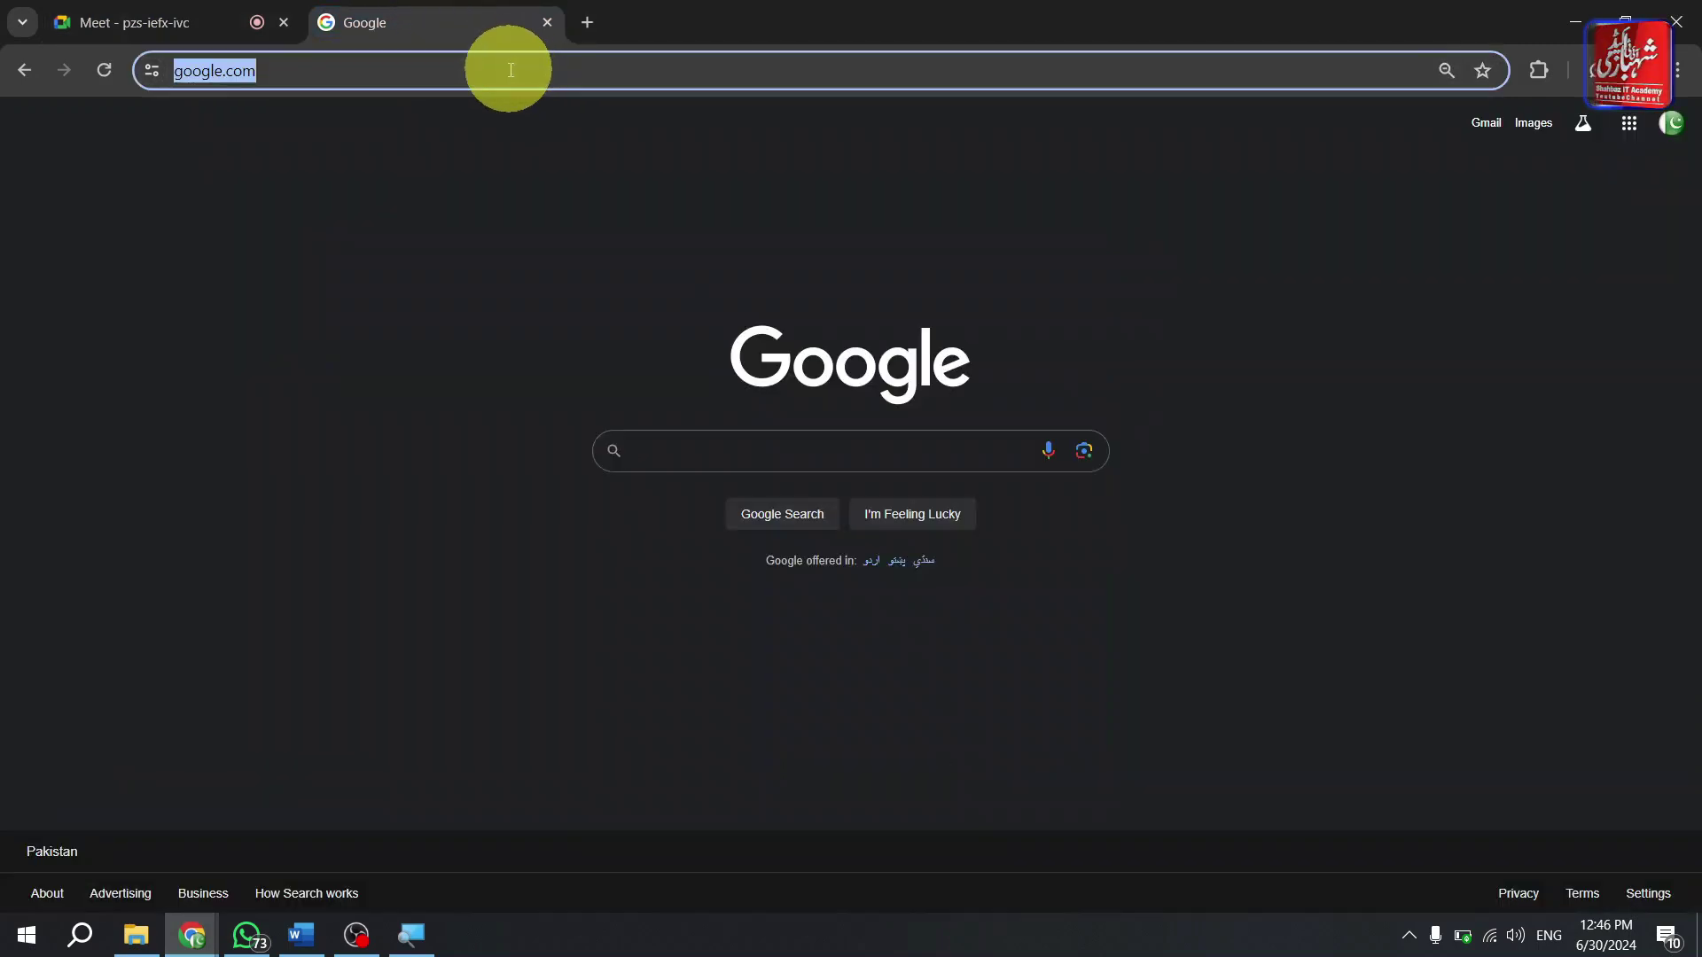
type("youtu")
key("Return")
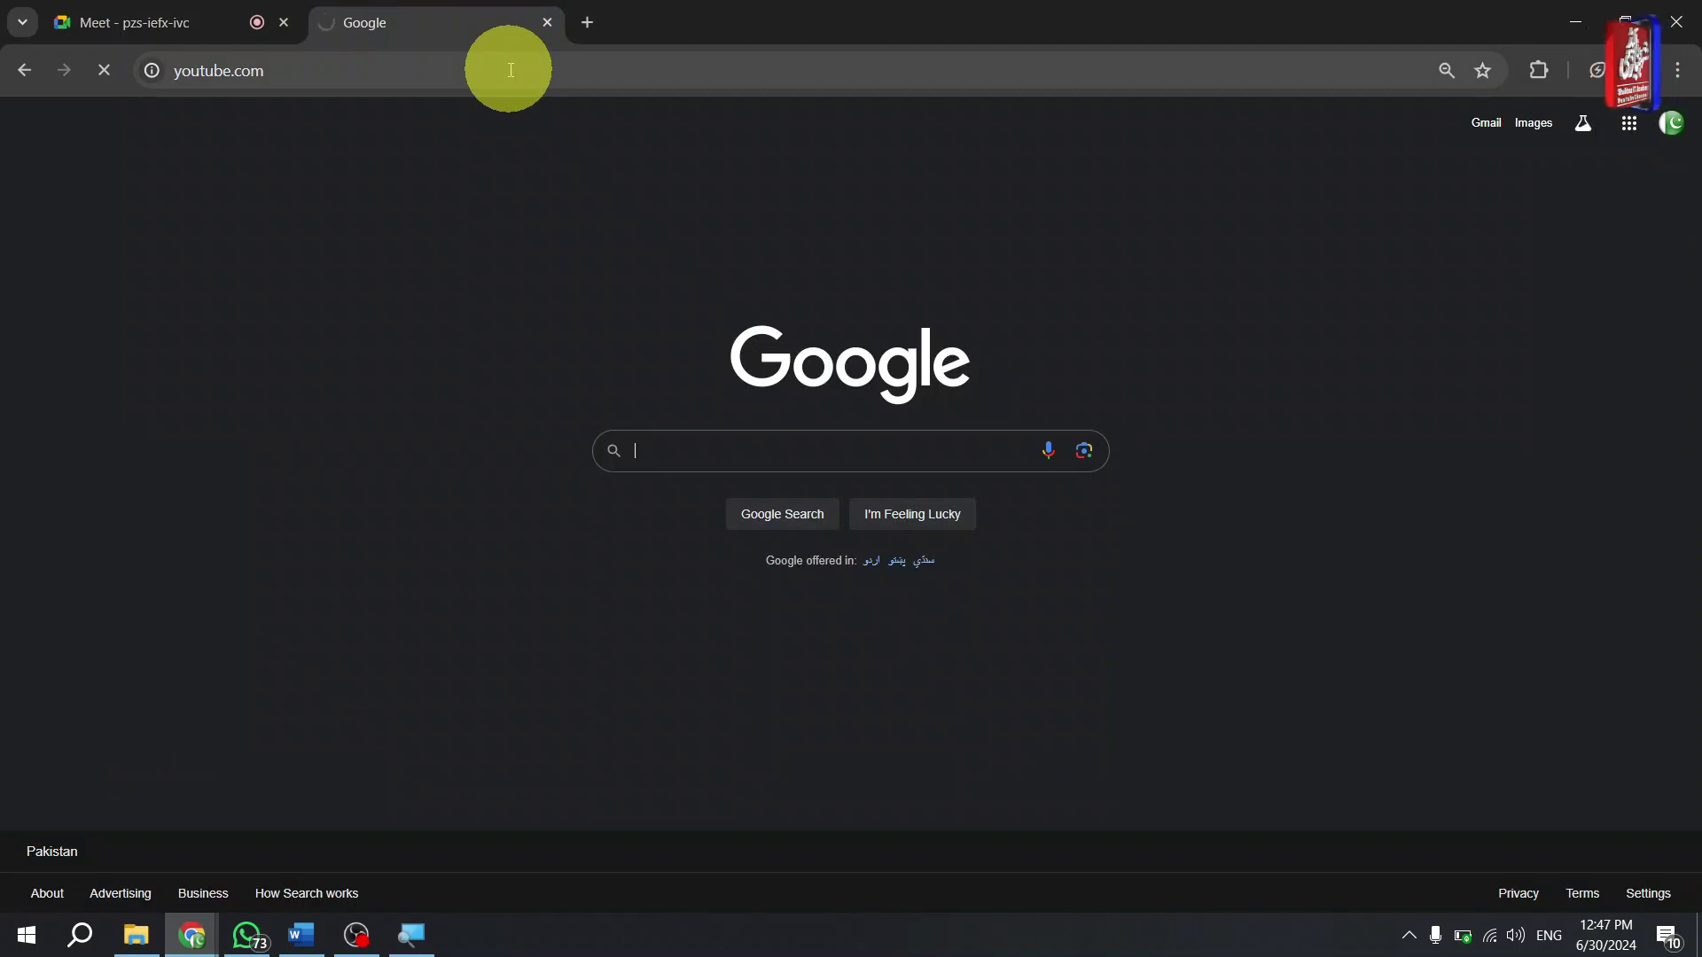
- Search YouTube for "shahbaz it academy" and open the Shahbaz IT Academy channel in the maximized browser window
left_click_drag(769, 33, 844, 614)
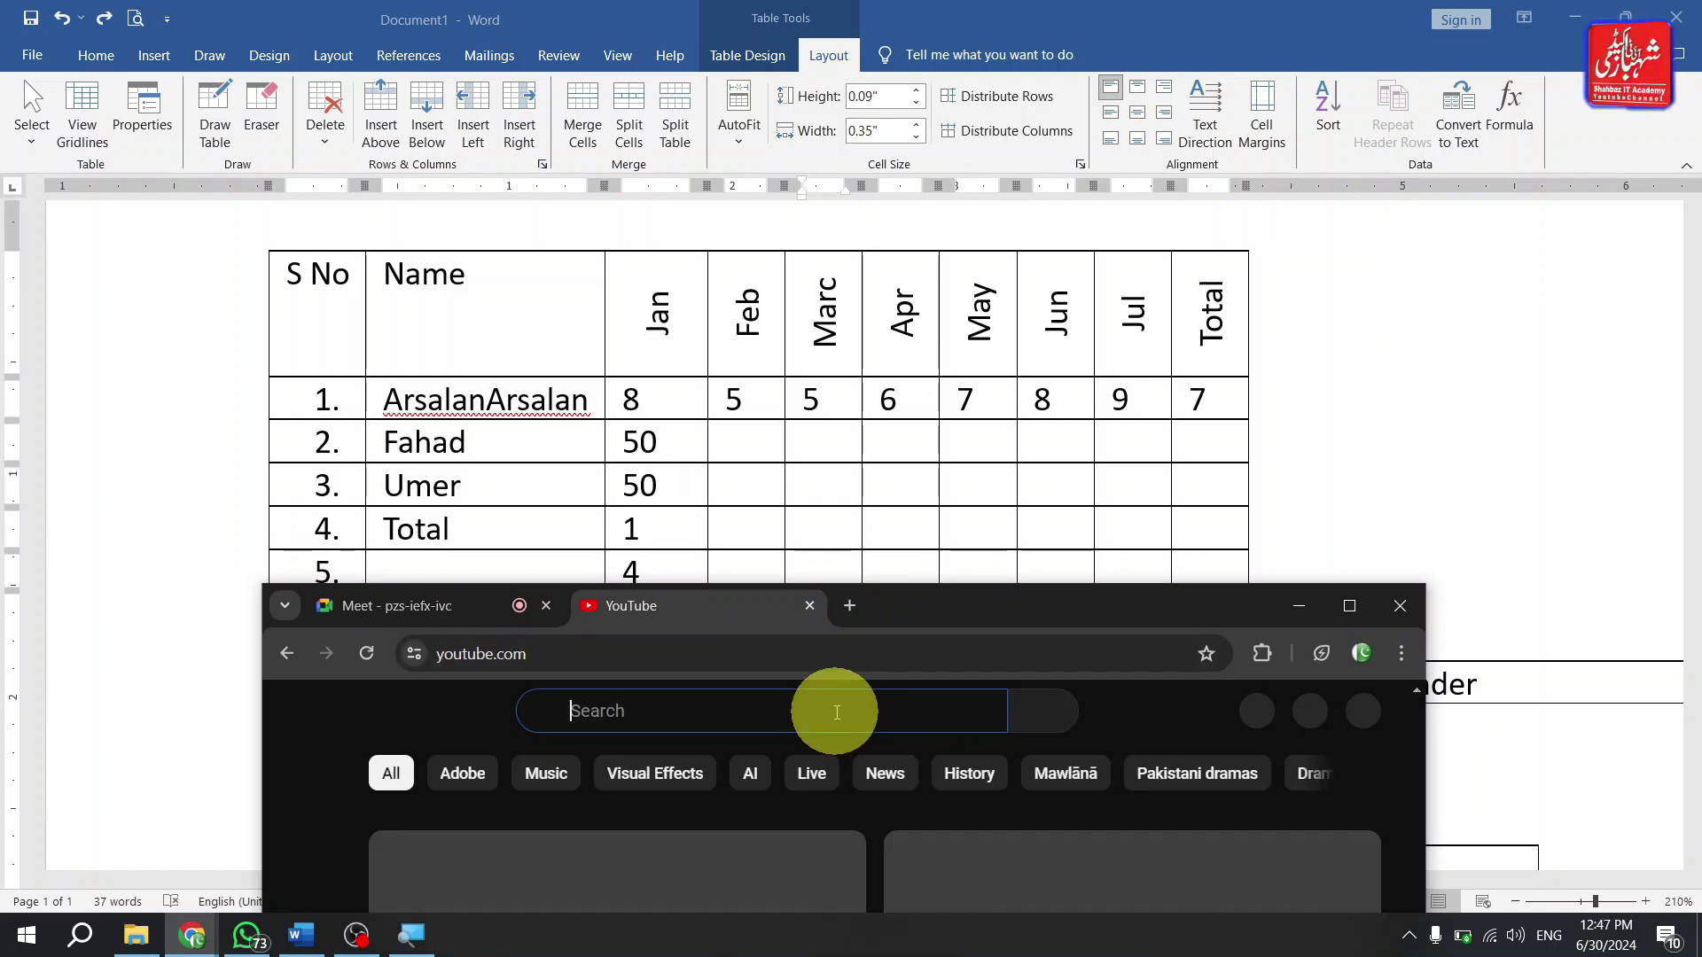
type("shahbaz it academy")
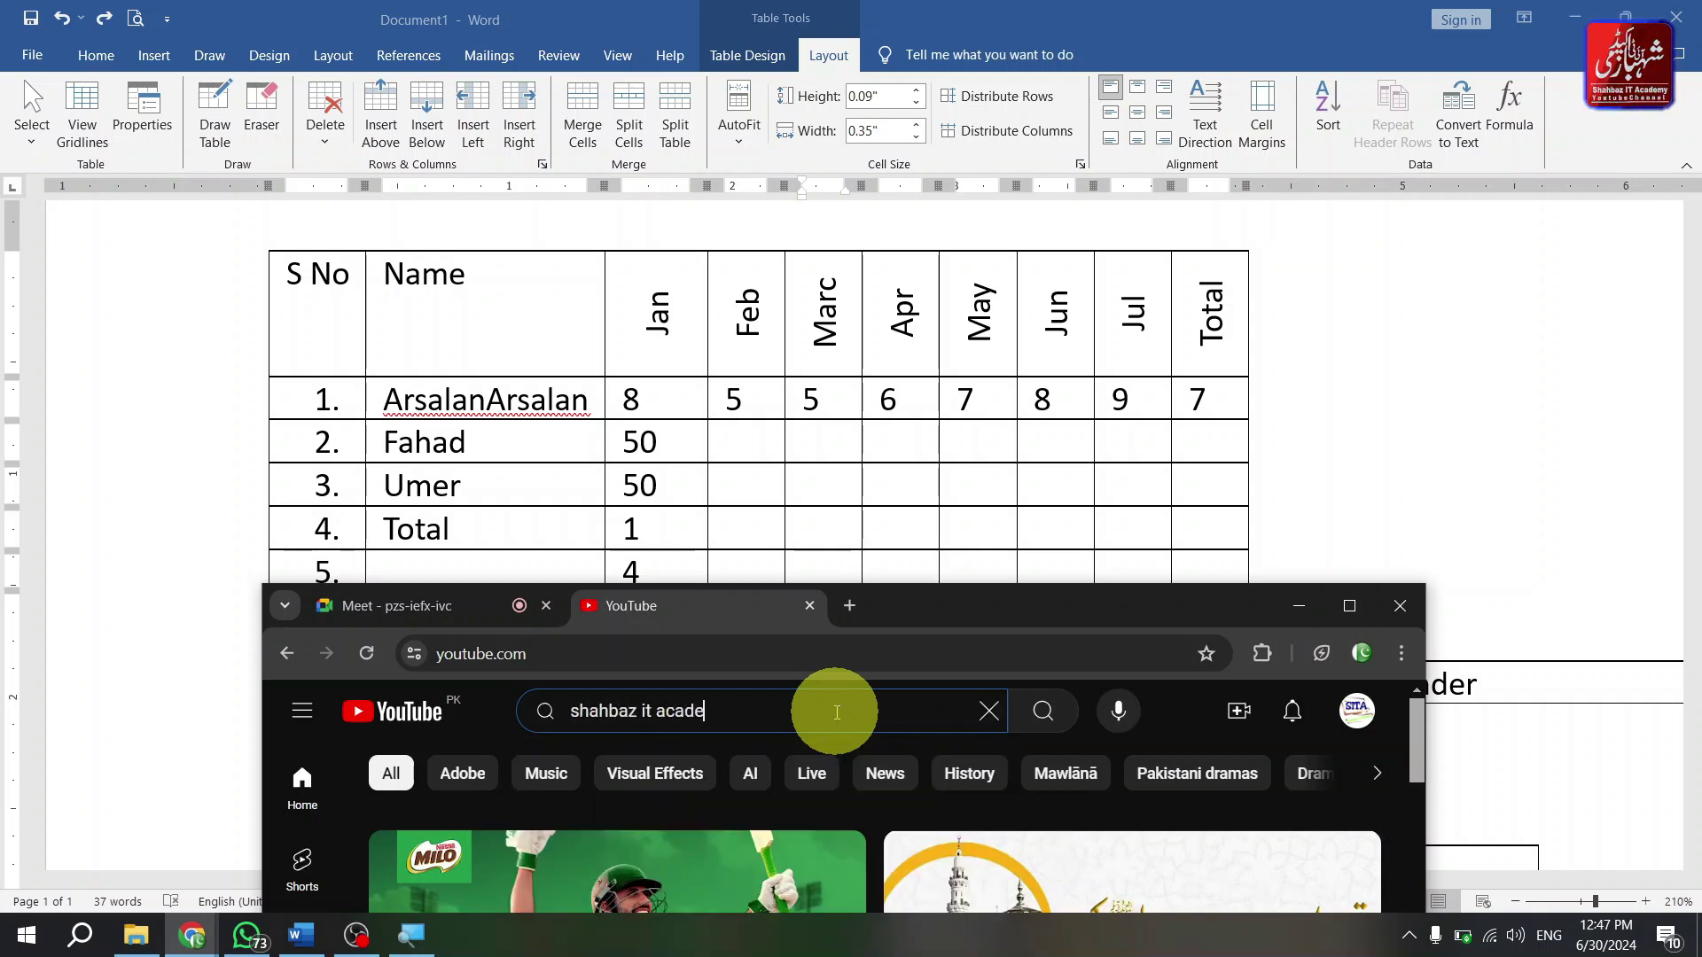
key("Return")
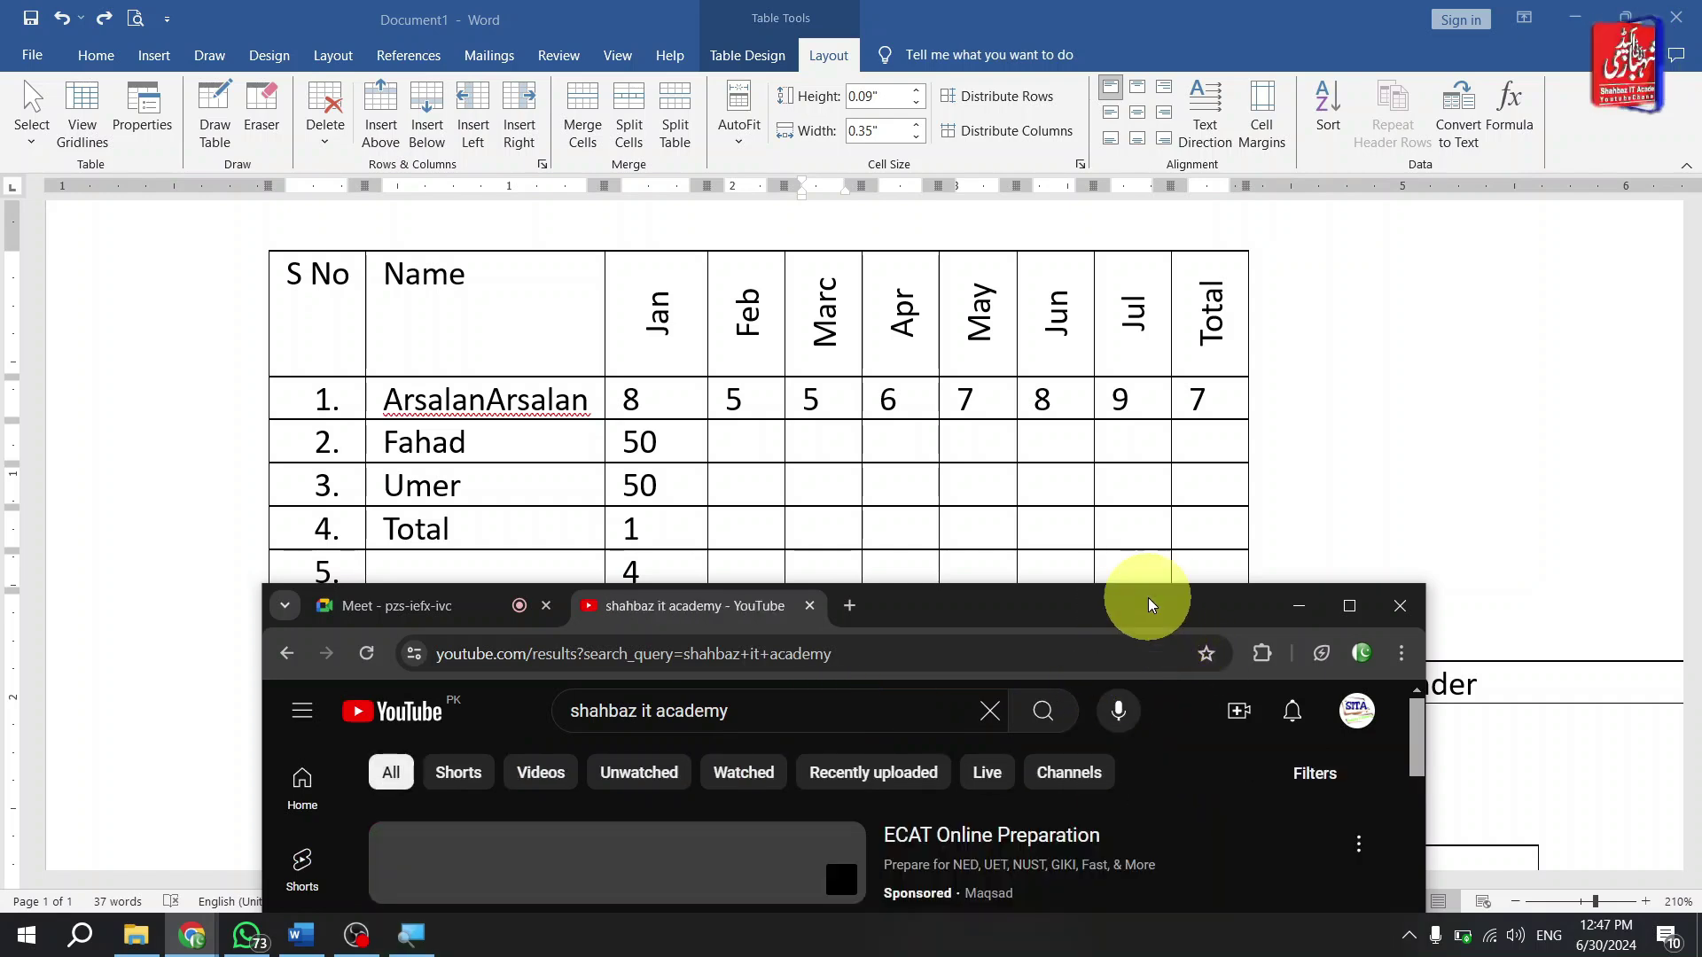
double_click(1147, 600)
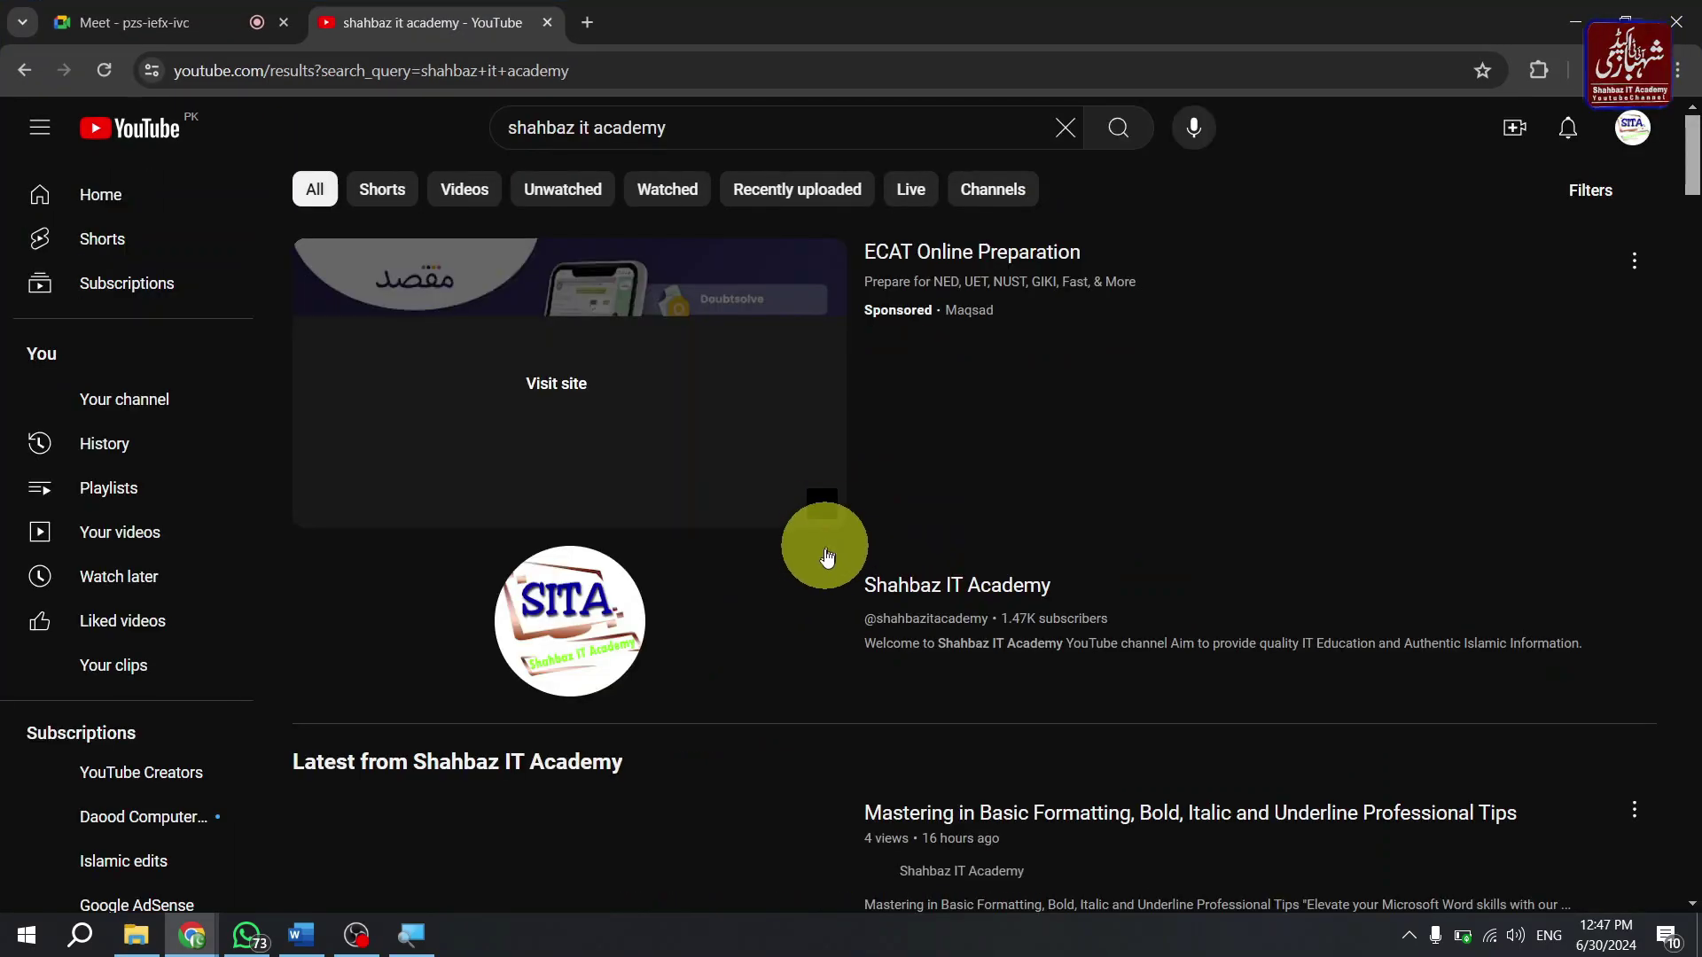
left_click(936, 588)
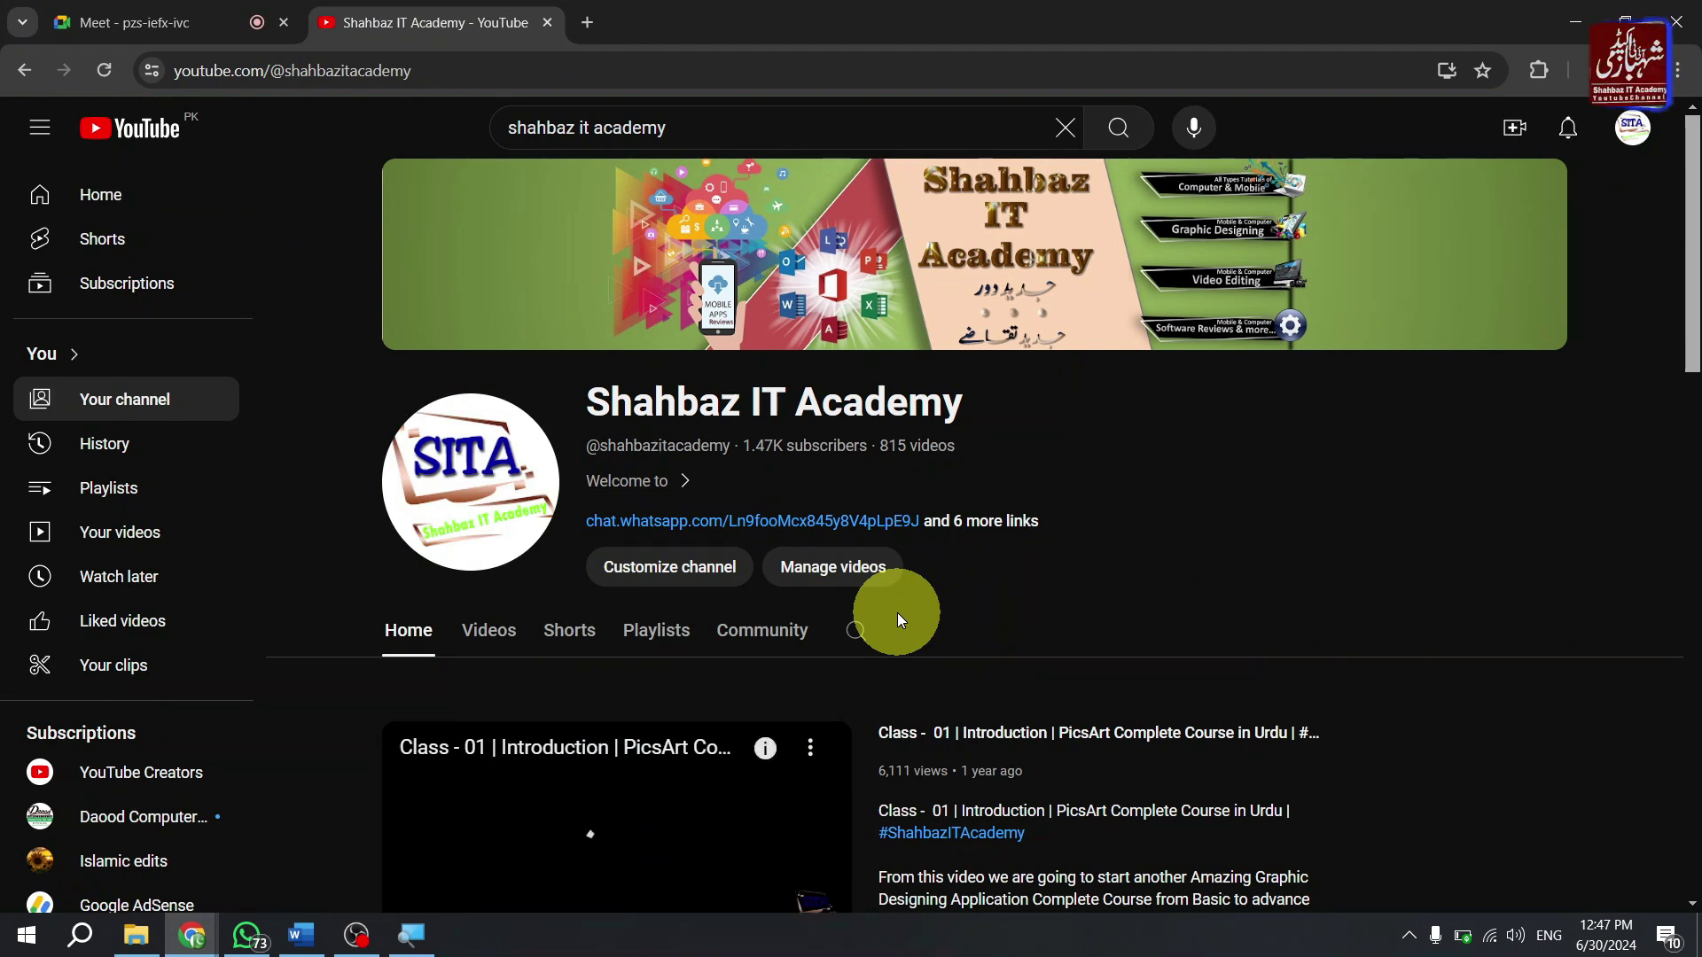
- Search the channel's videos for "count data in word" and switch back to the Word document
left_click(492, 629)
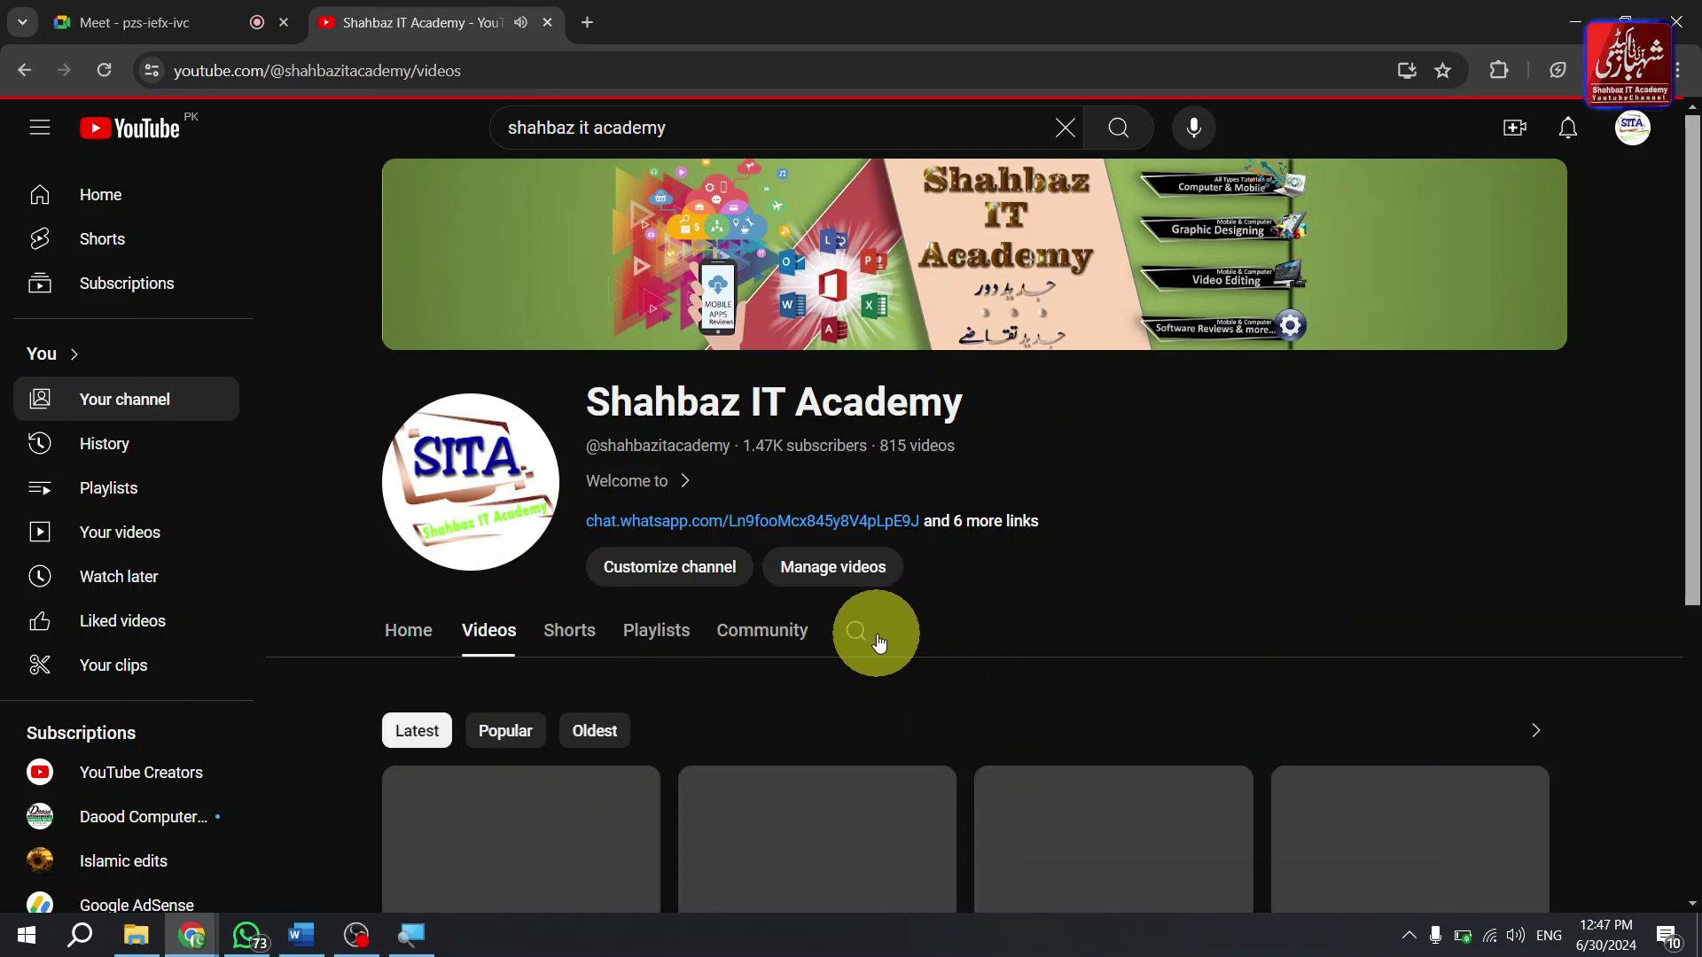
left_click(880, 642)
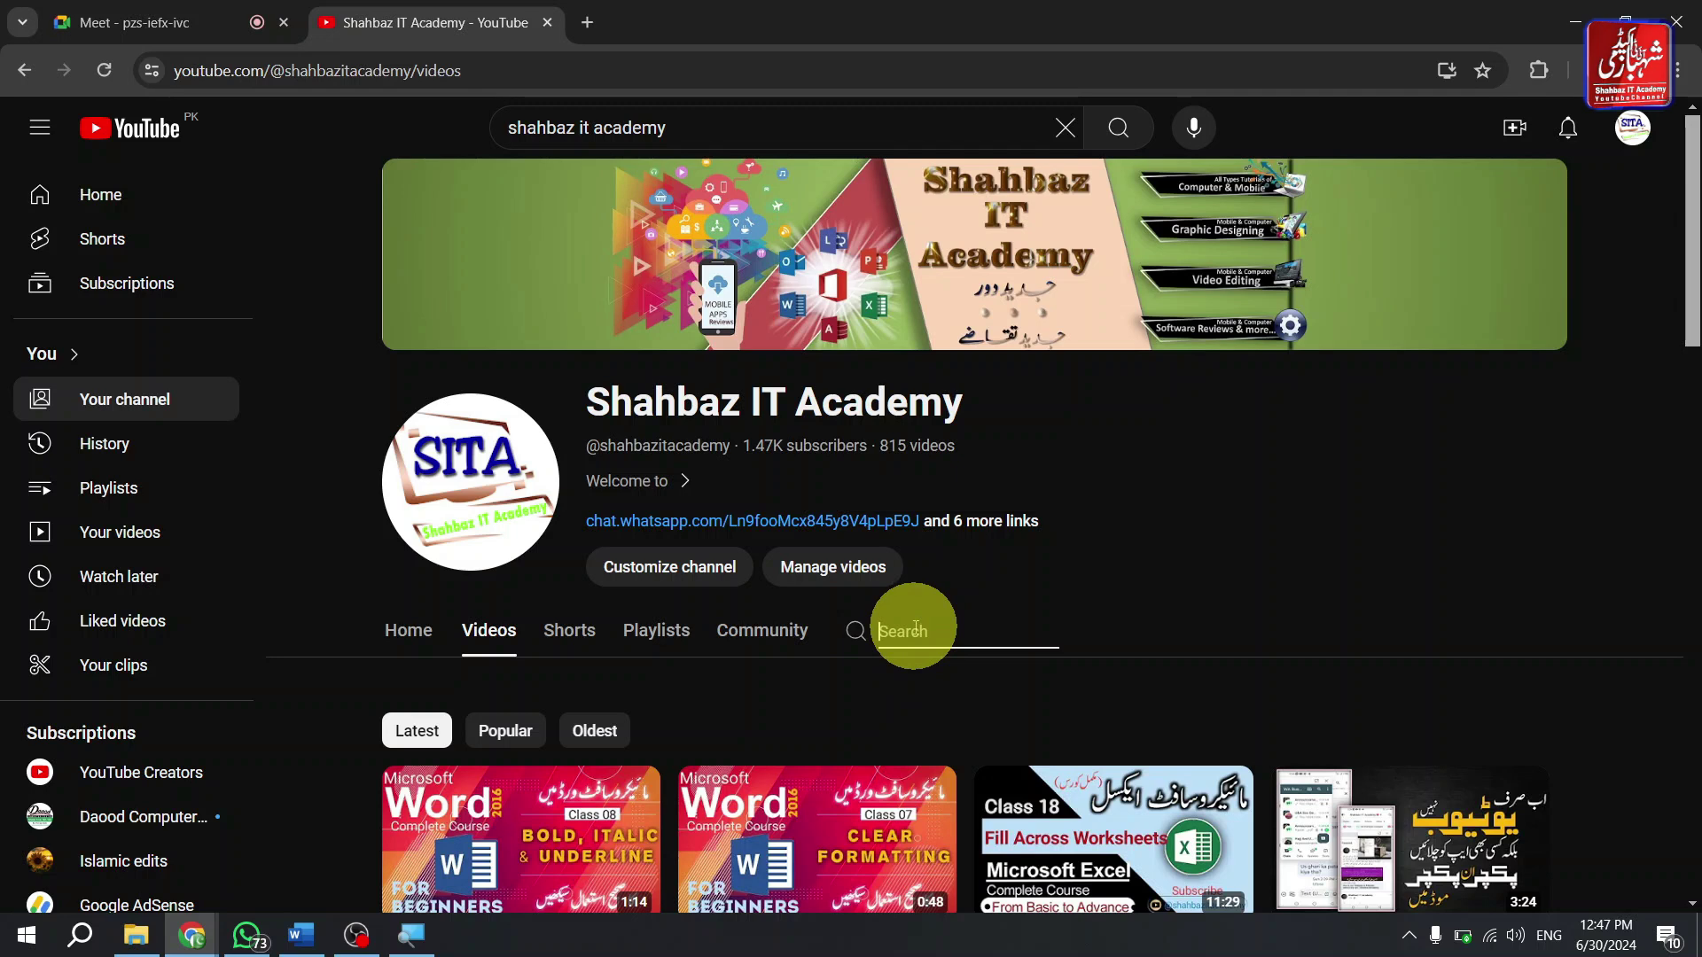
type("co")
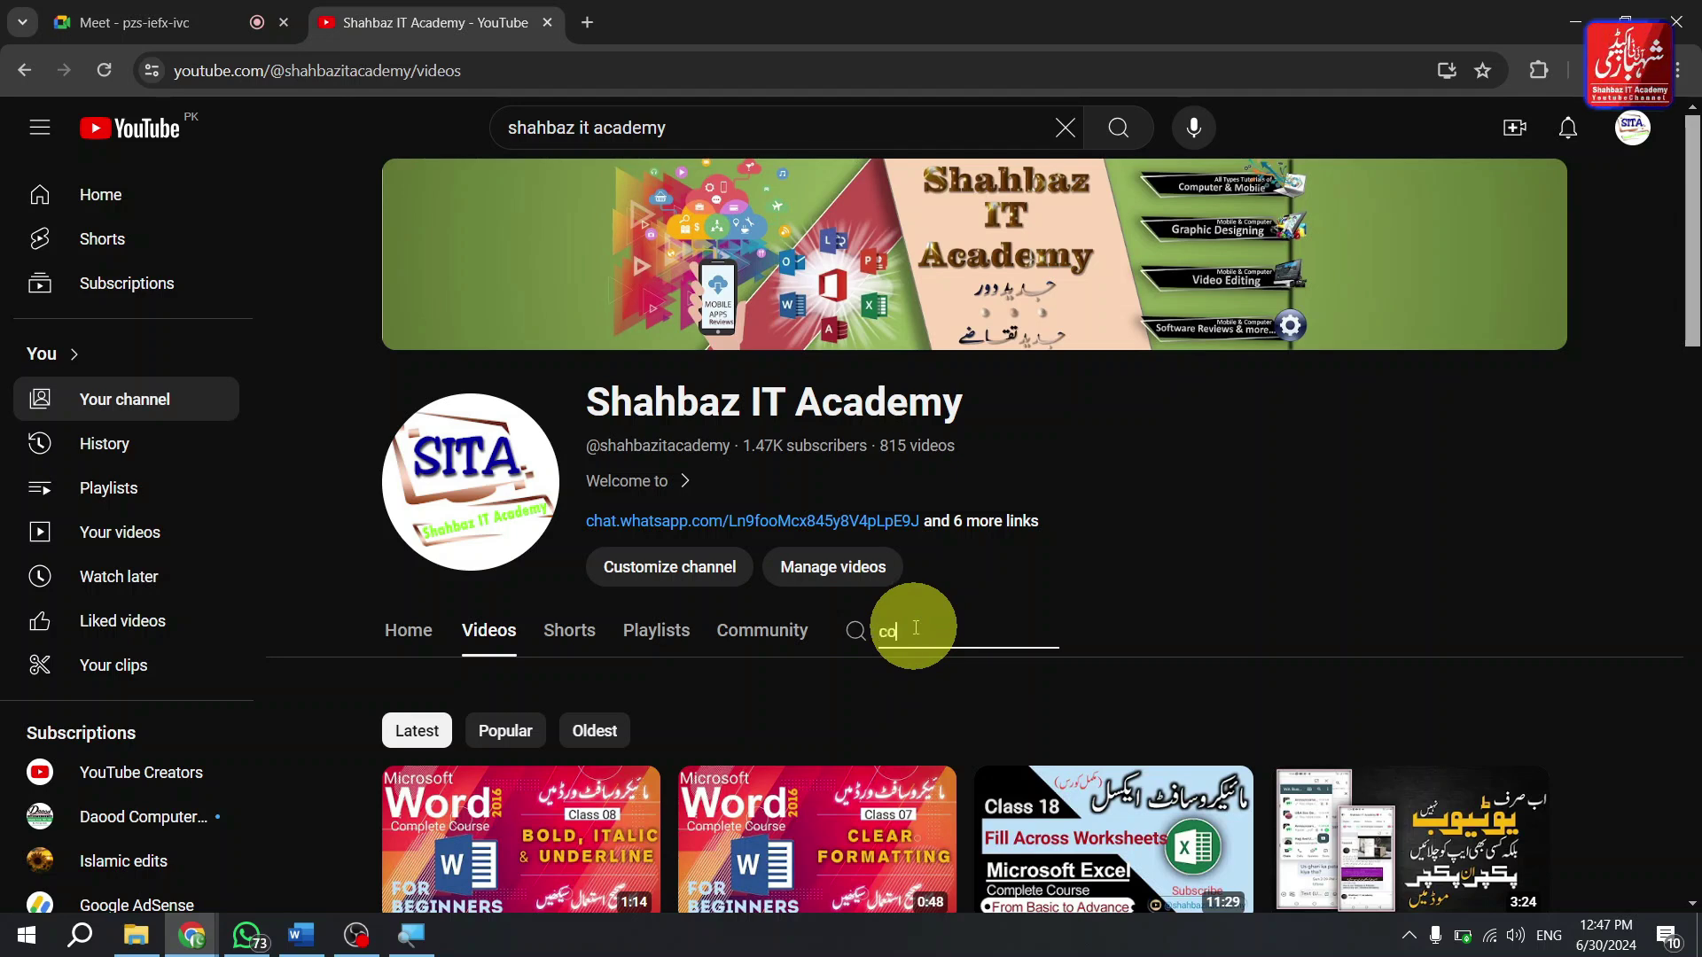
type("unt data in word")
key("Return")
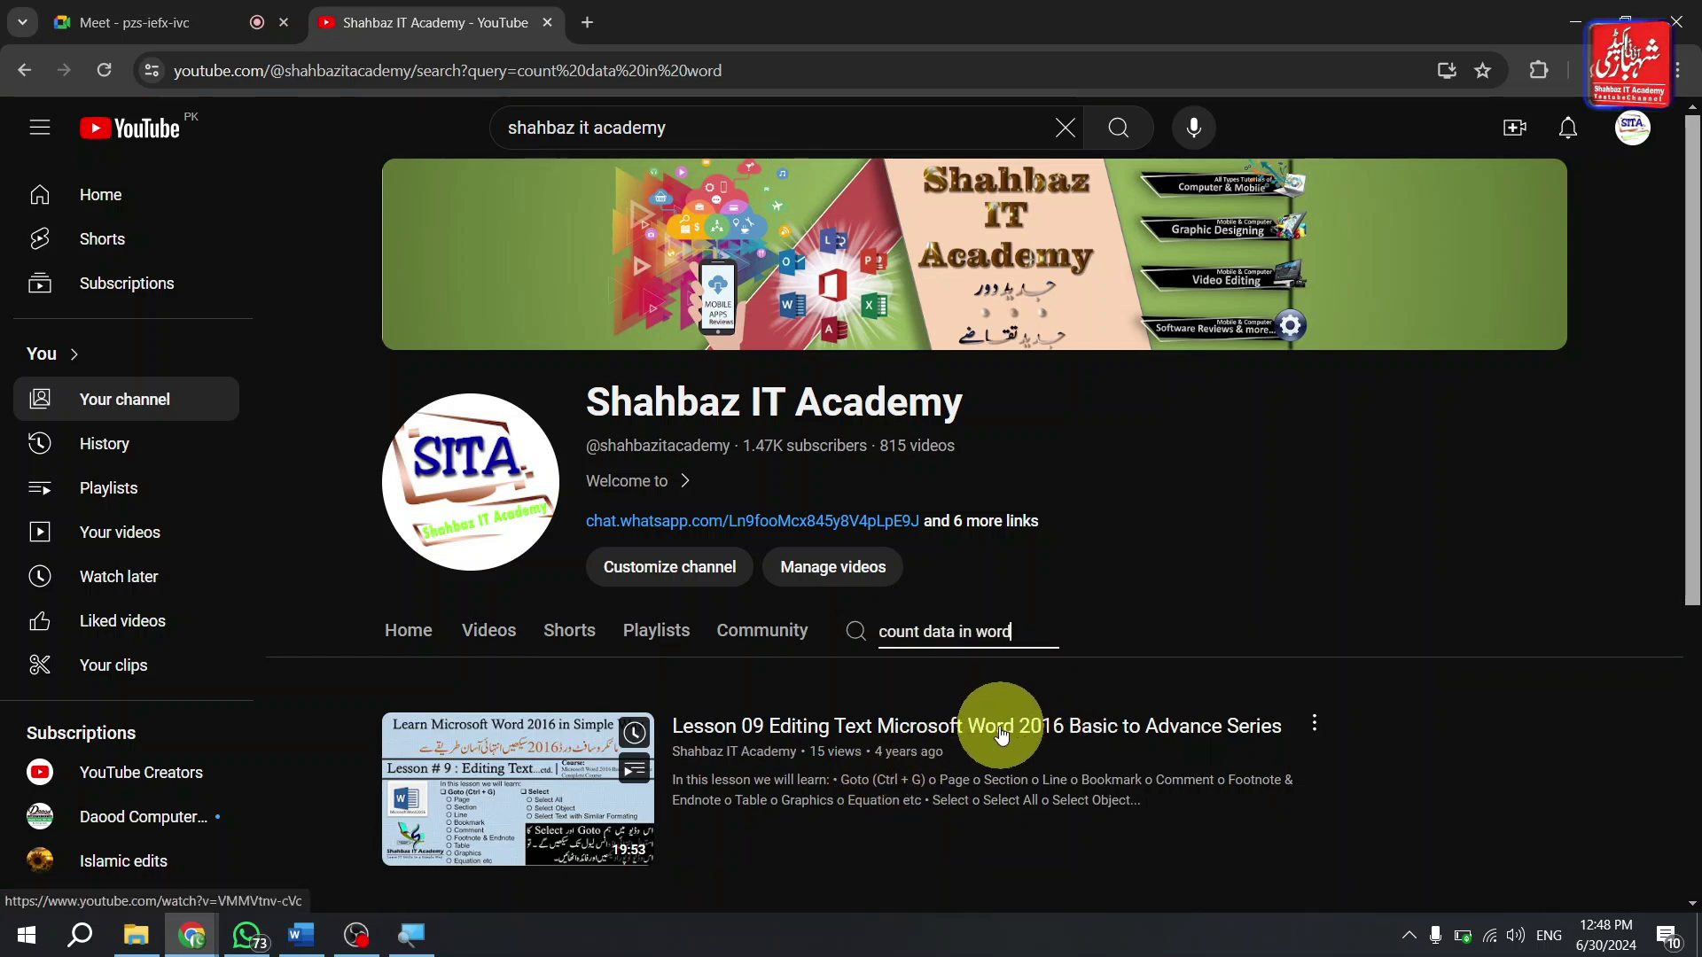
key("alt+Tab")
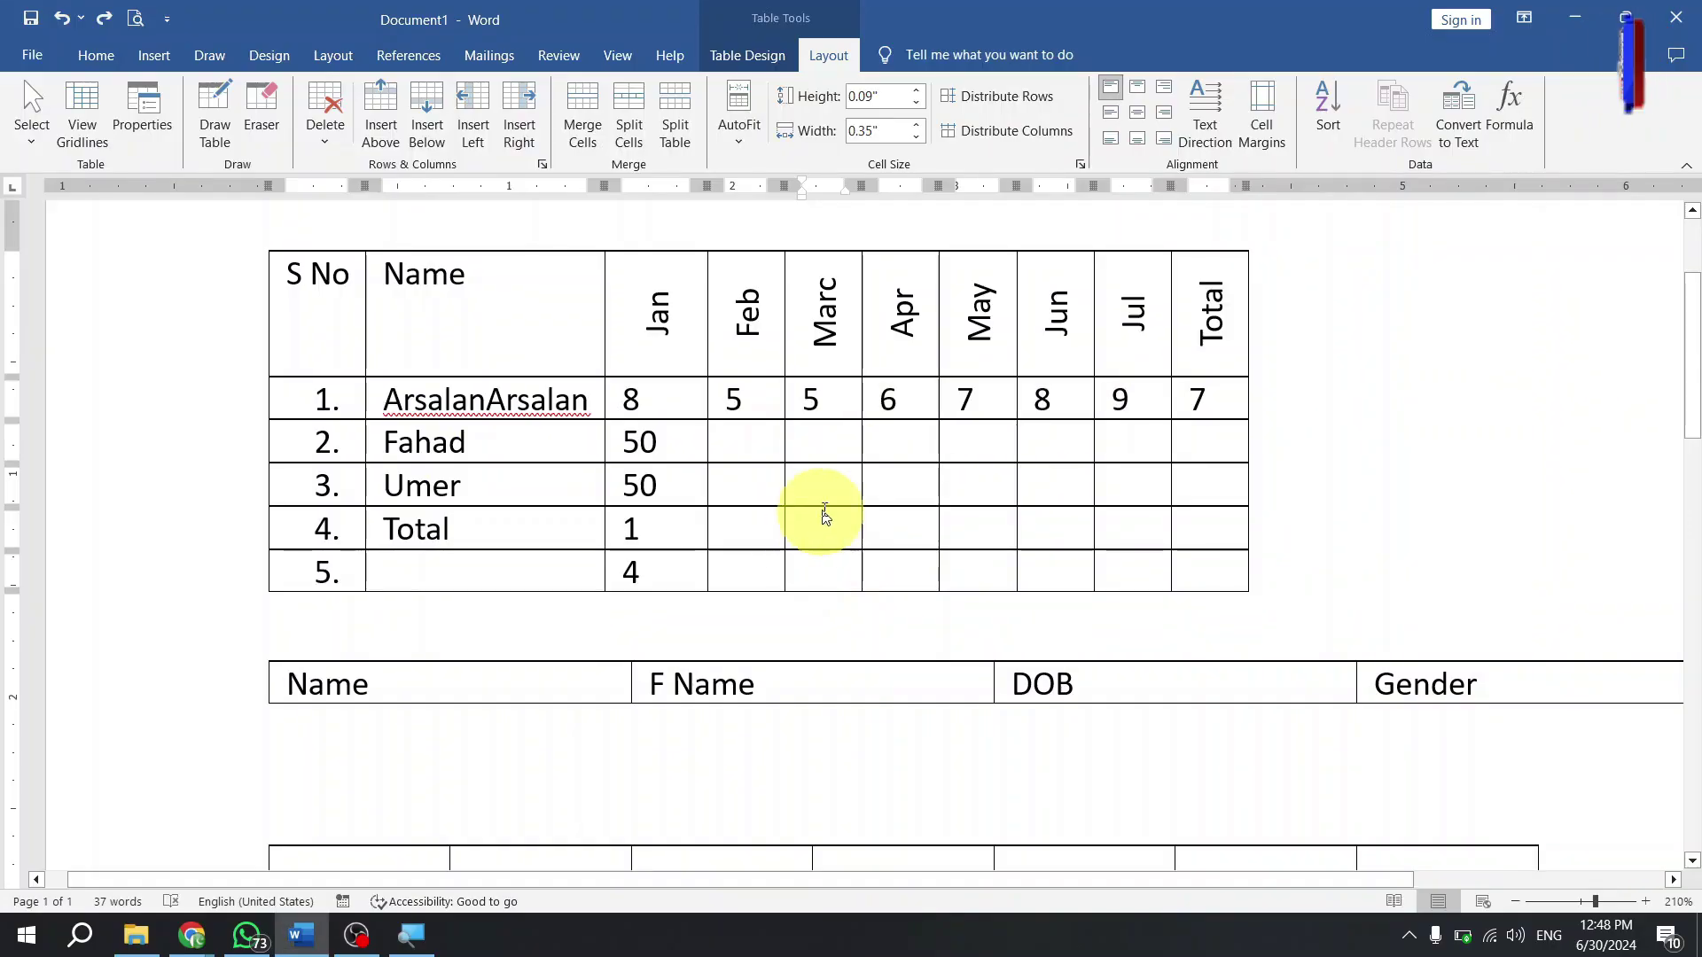
left_click(744, 400)
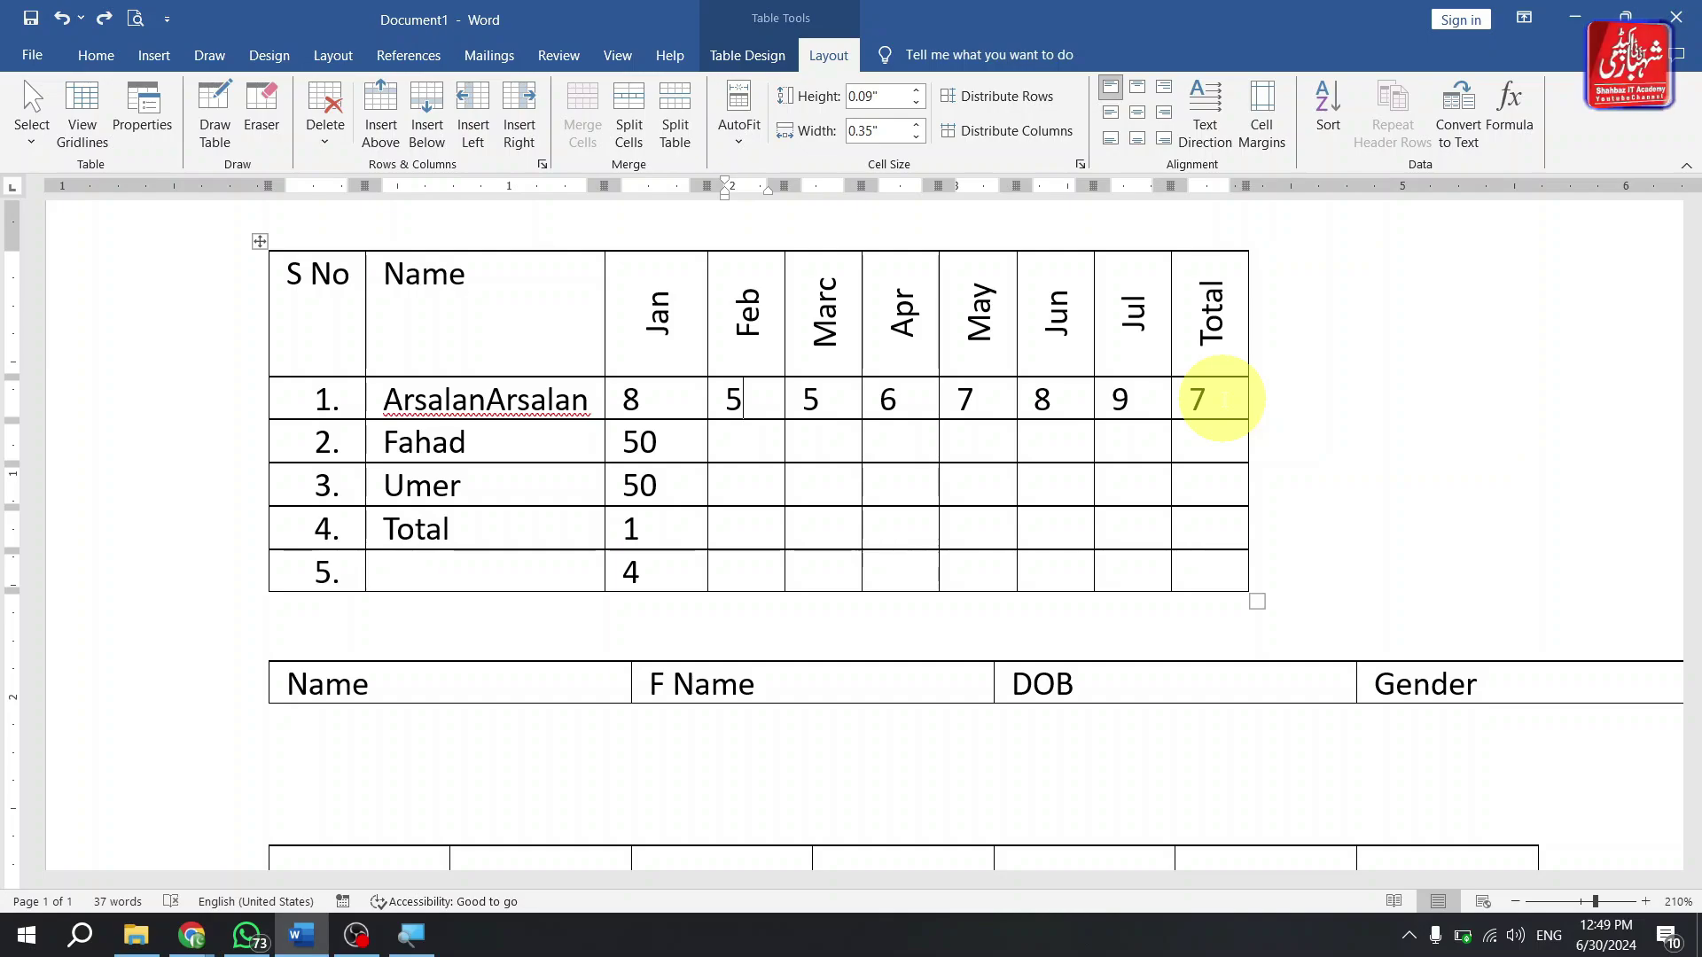
key("alt+Tab")
key("alt+Tab")
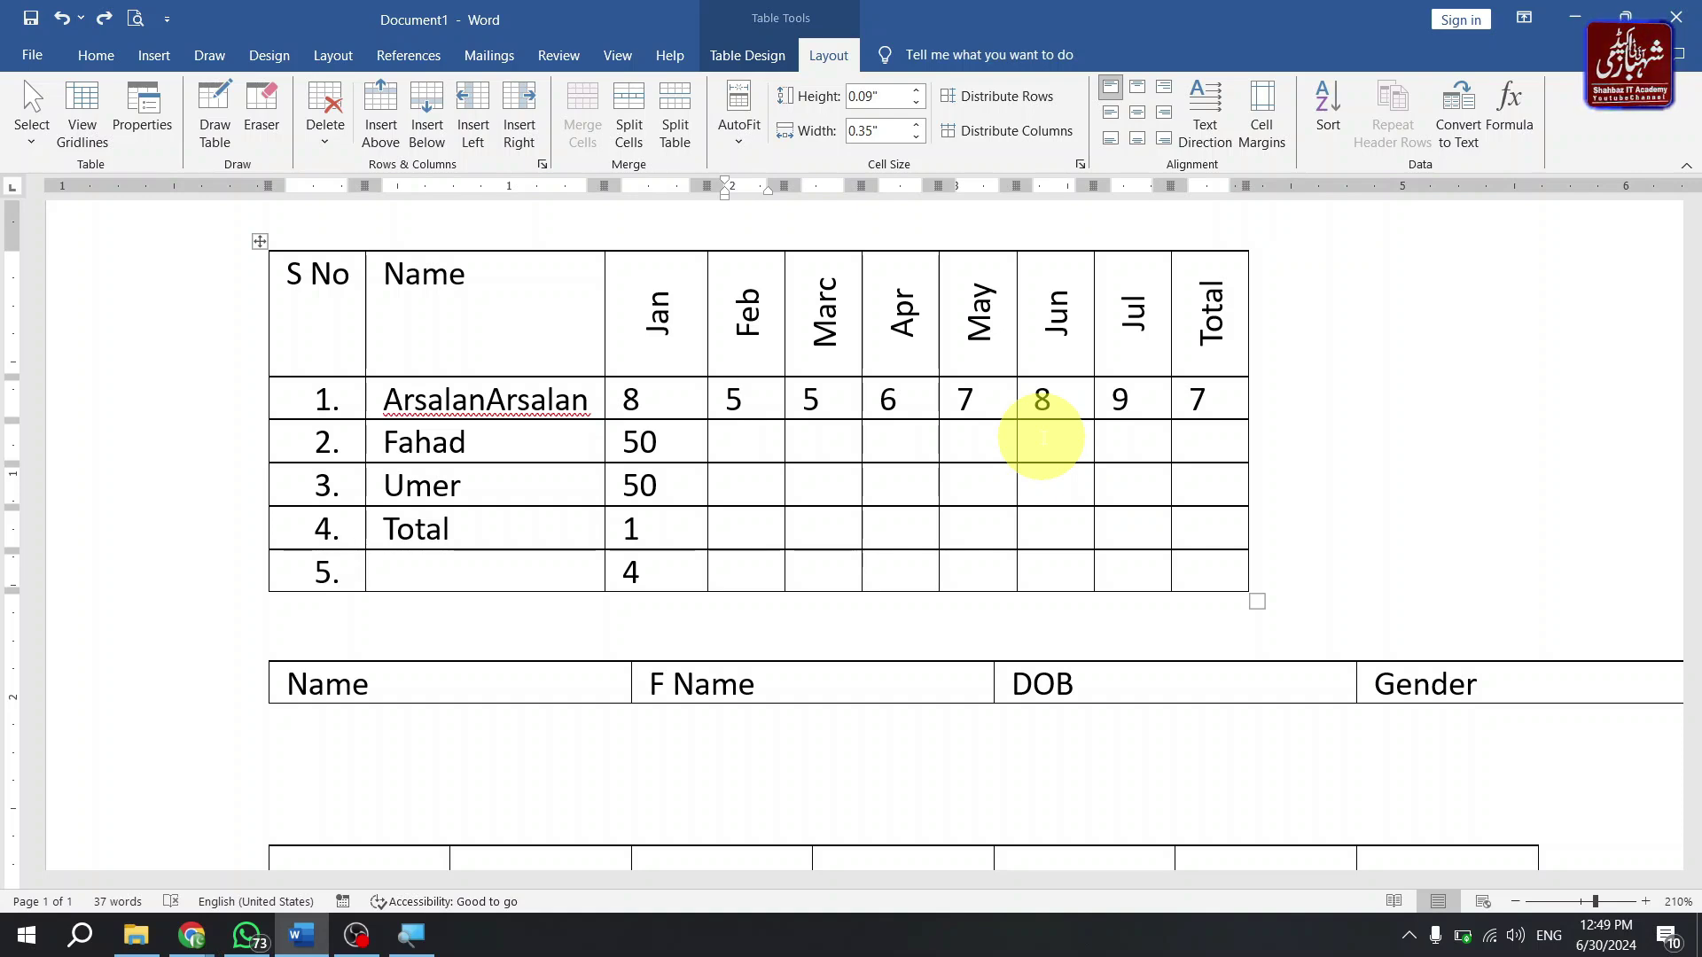
key("alt+Tab")
key("alt+Tab")
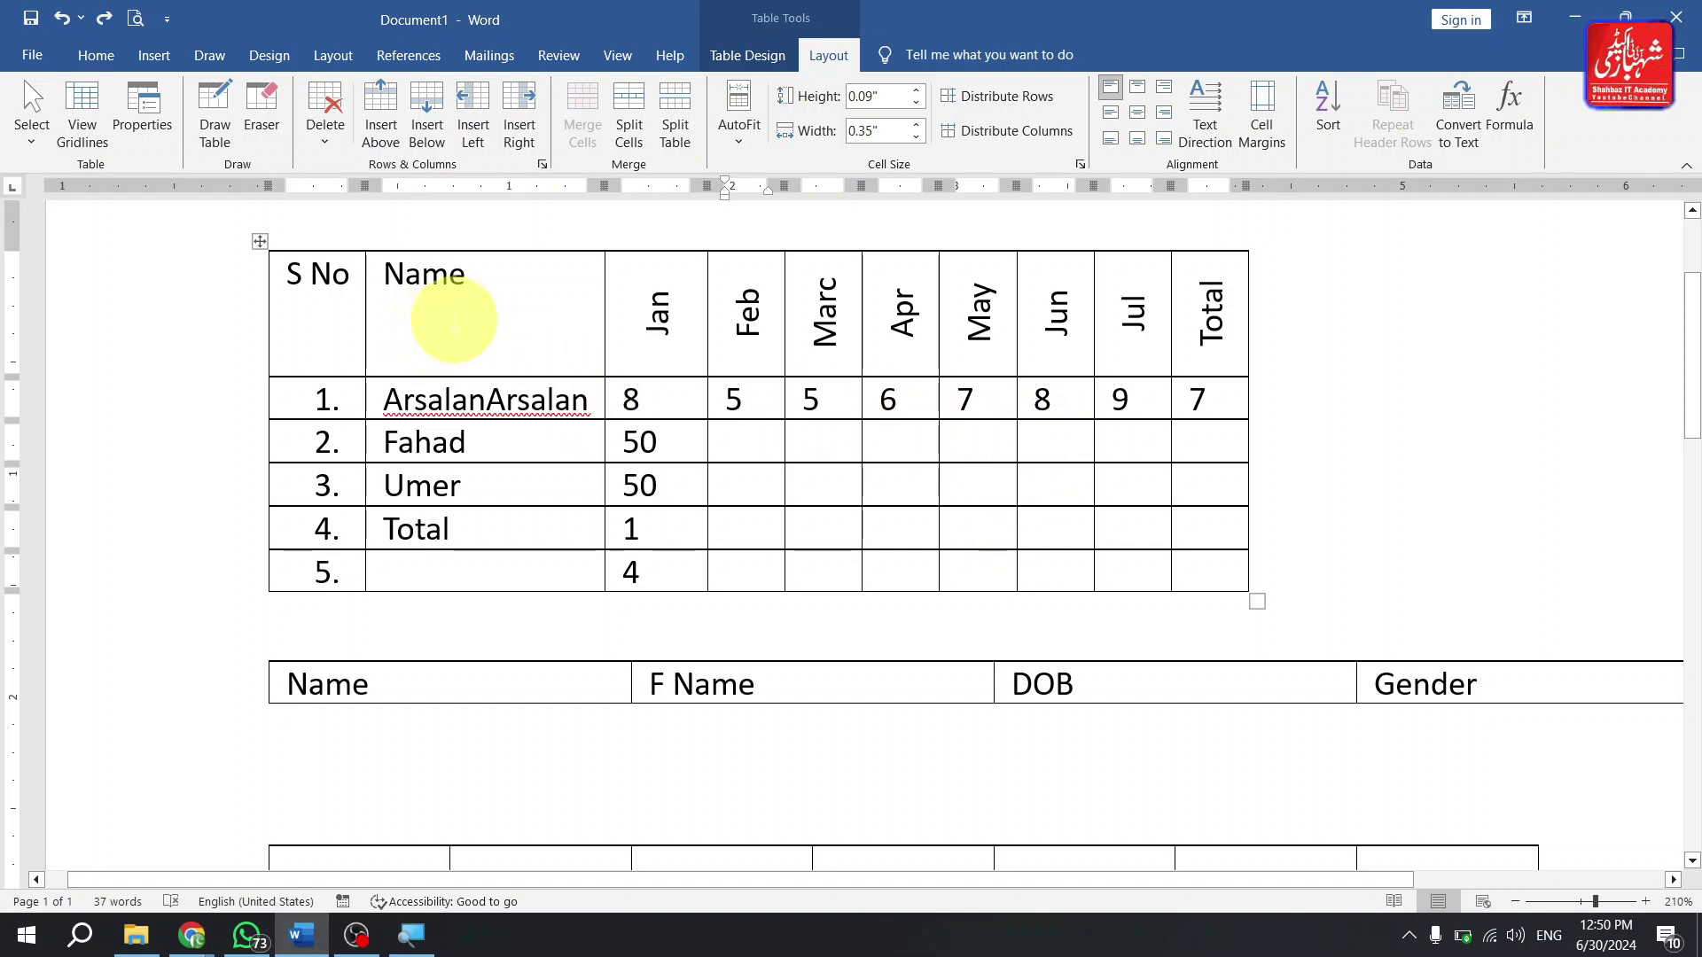
left_click_drag(576, 372, 975, 486)
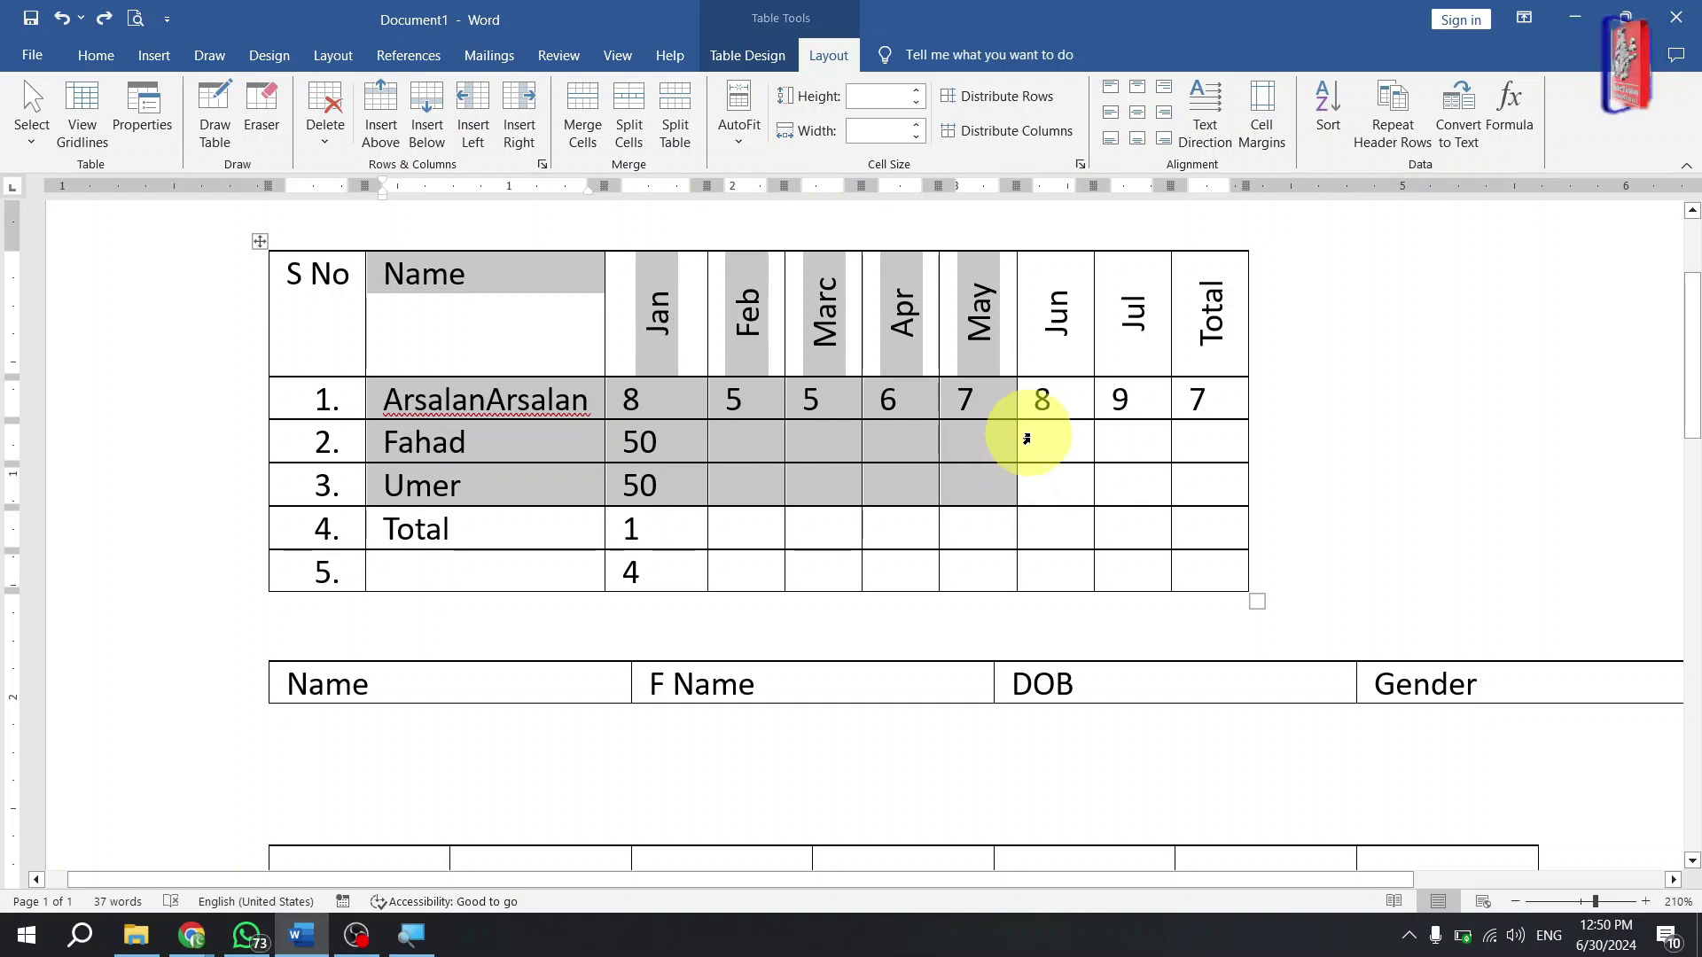
left_click(1006, 463)
- Examine the design and layout tools offered for the empty seven-column table, including its delete options
scroll(1002, 466, "down", 6)
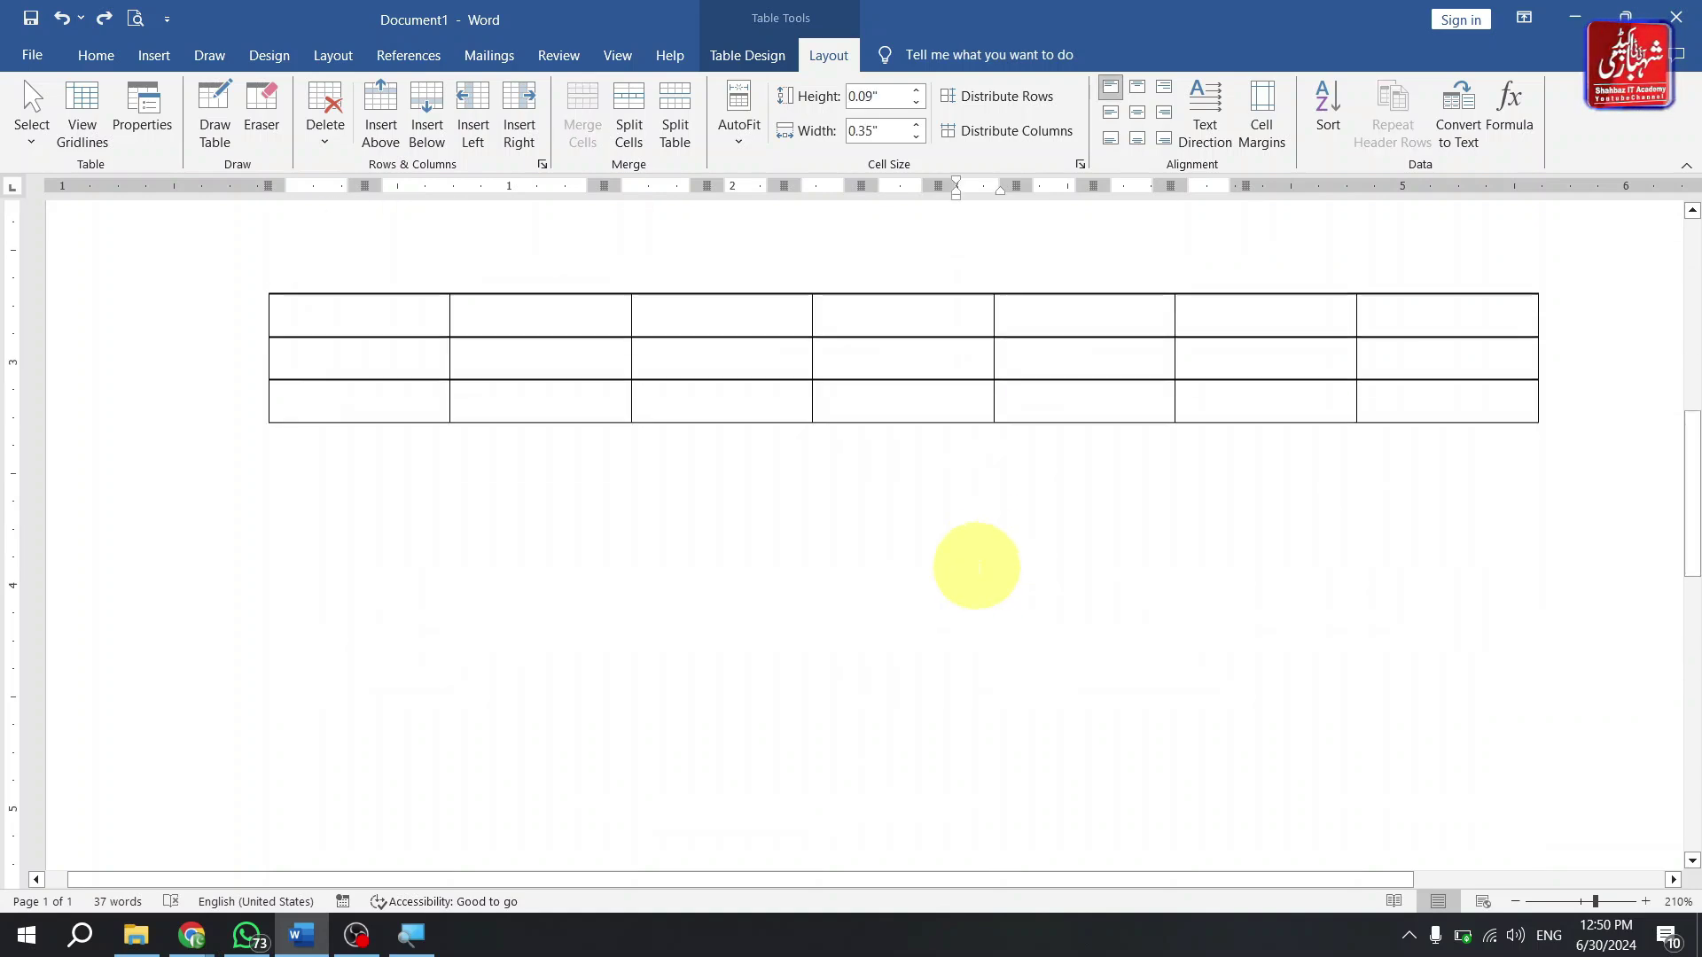
left_click(727, 567)
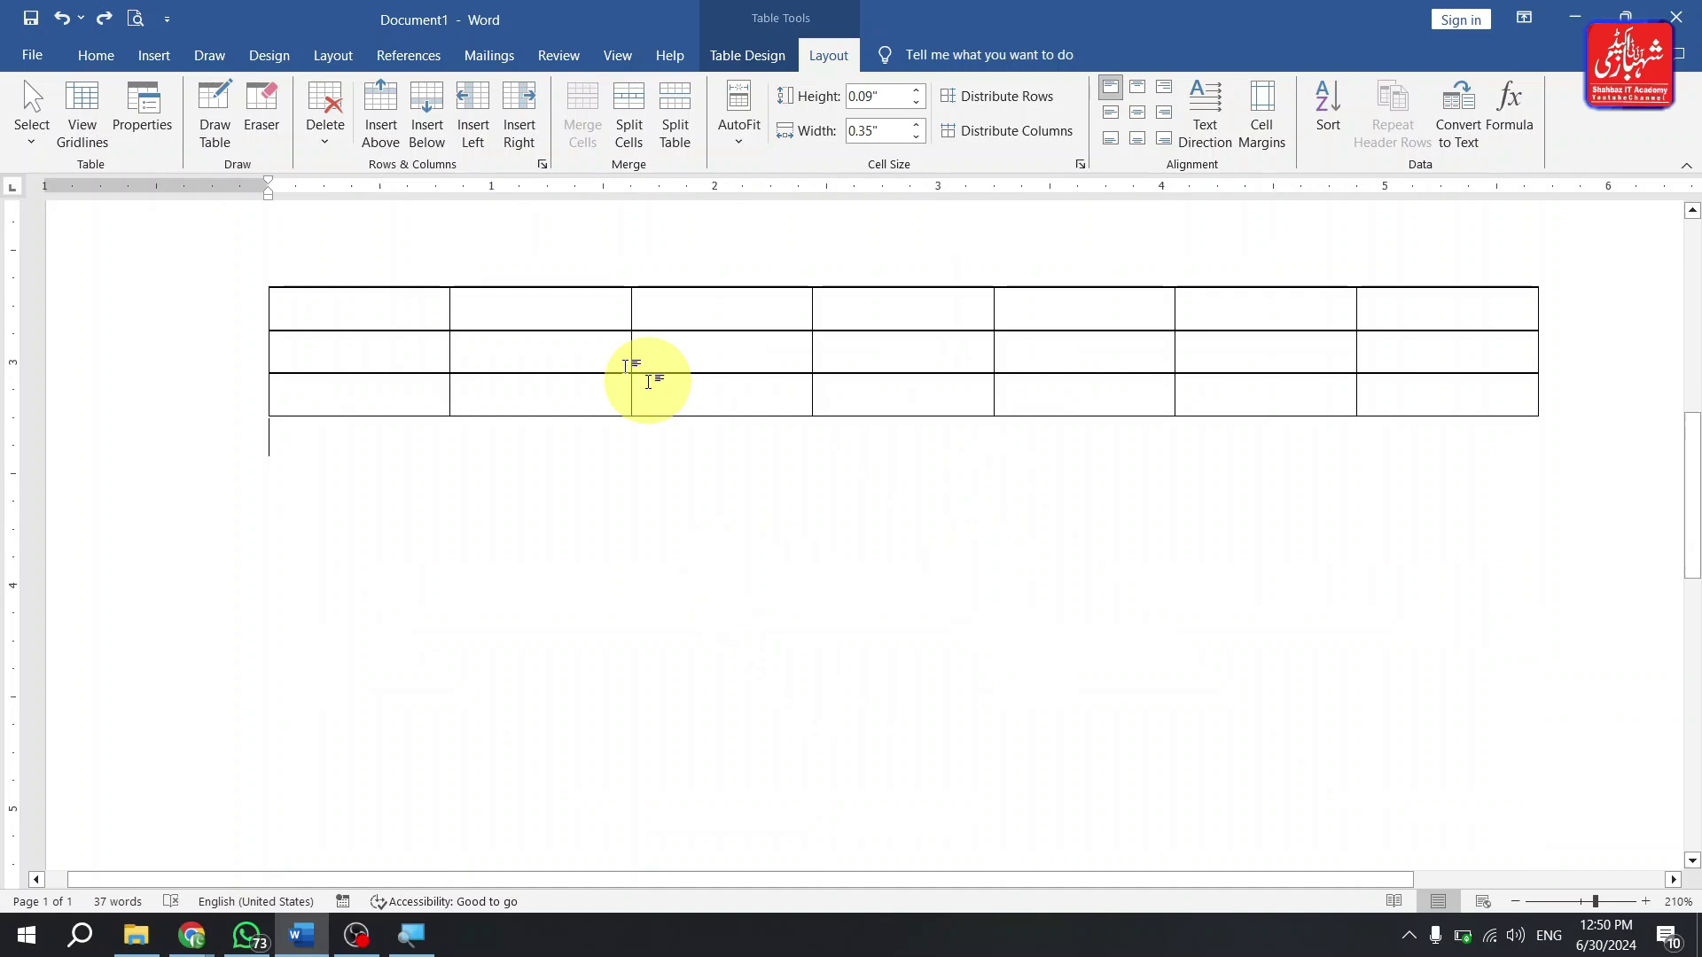
left_click(494, 304)
left_click(828, 54)
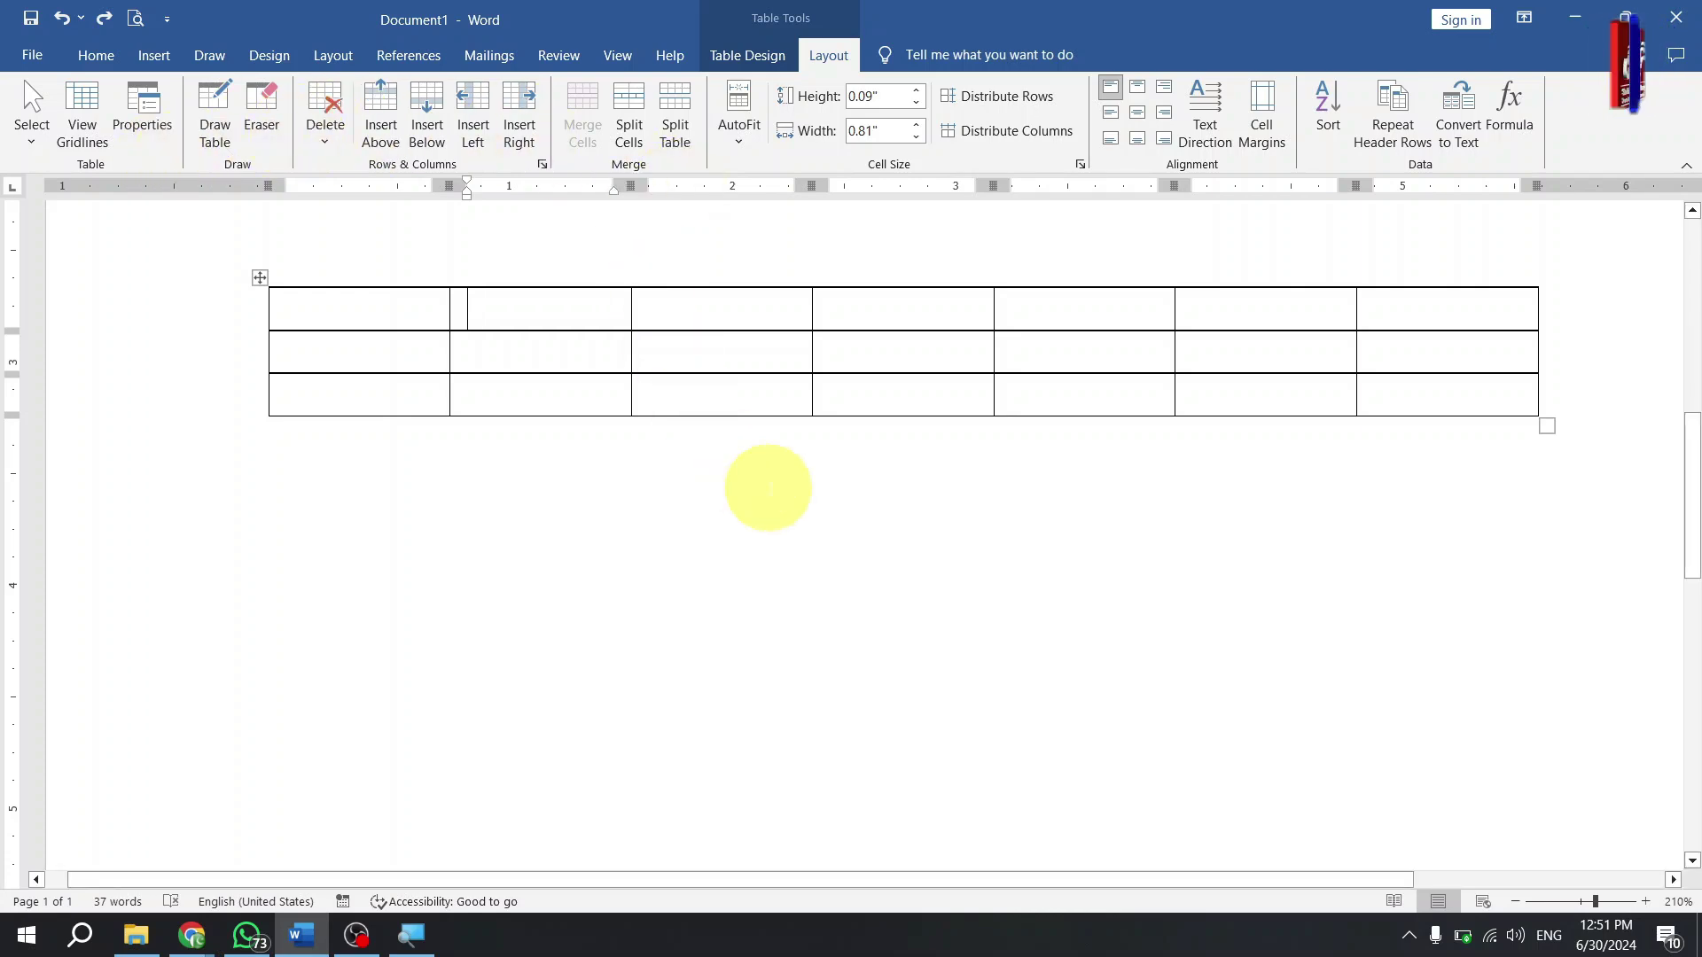
left_click(768, 486)
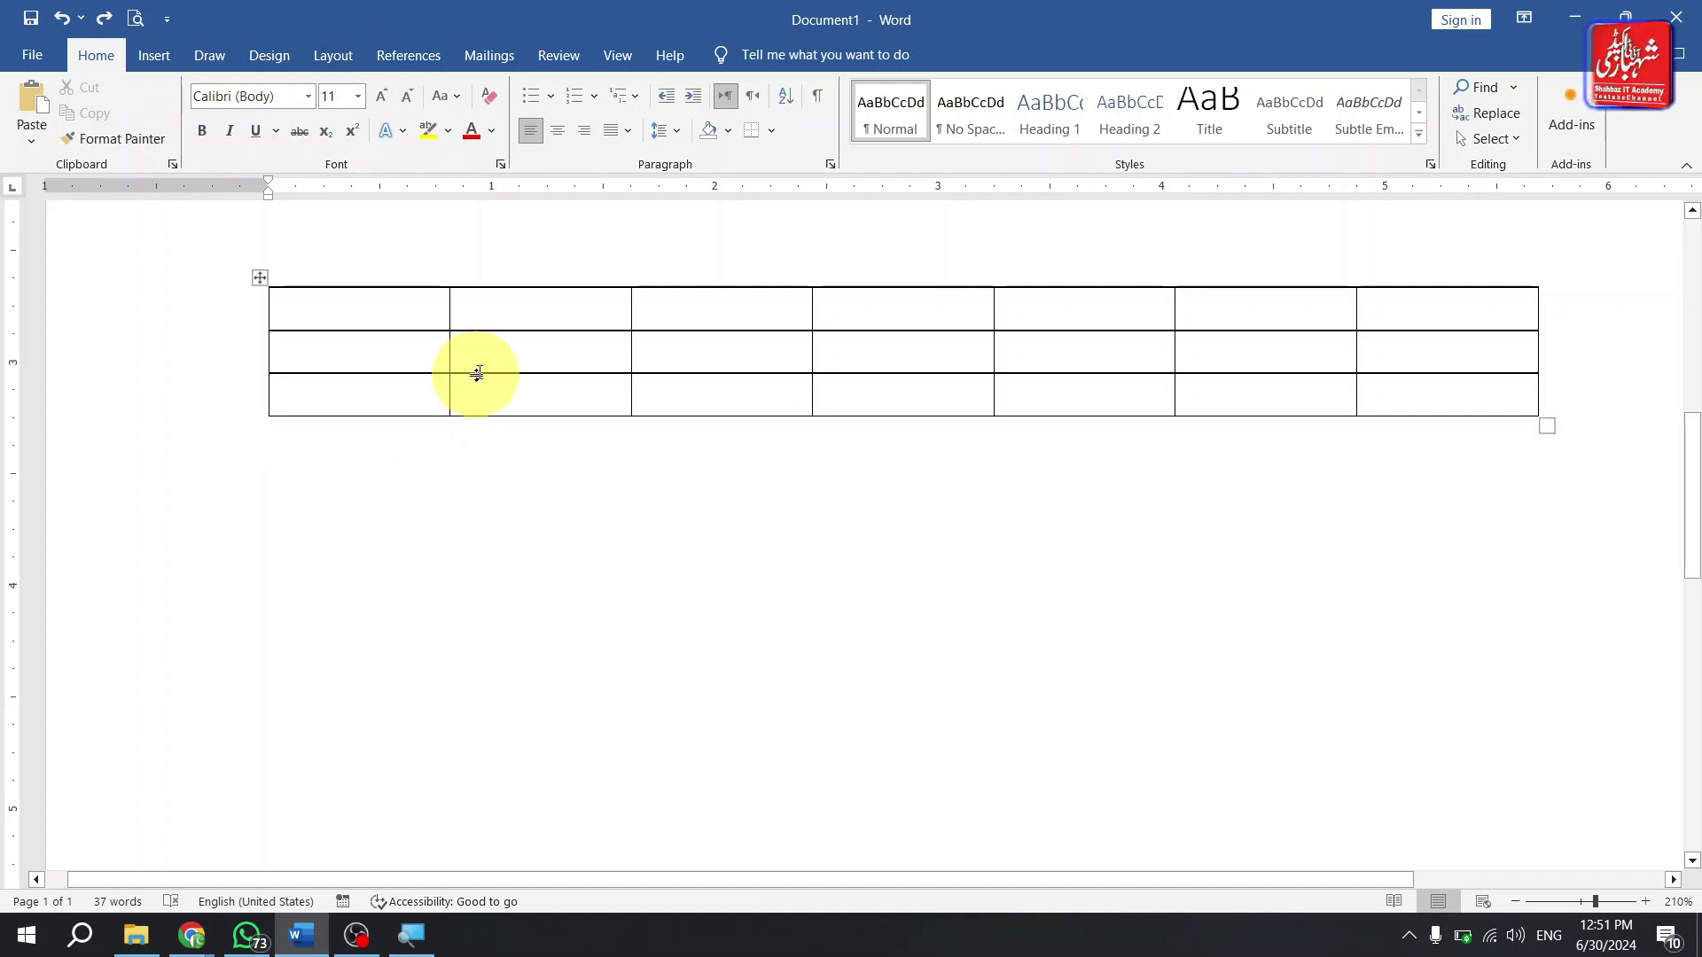
left_click(561, 315)
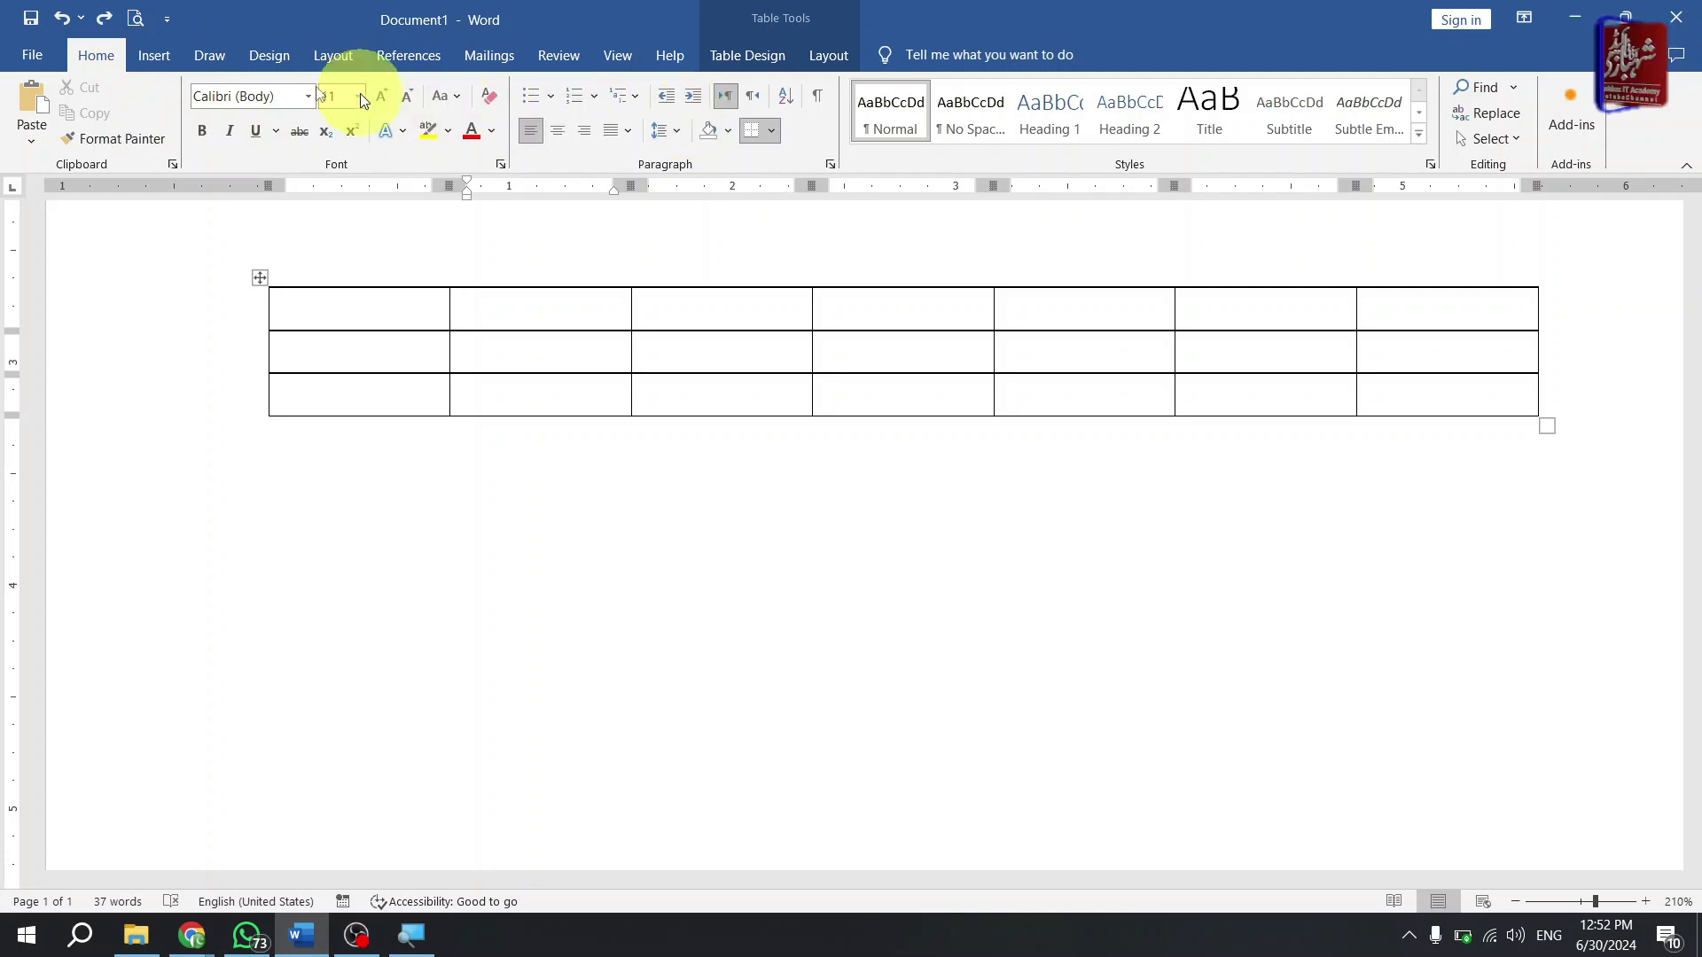
left_click(752, 45)
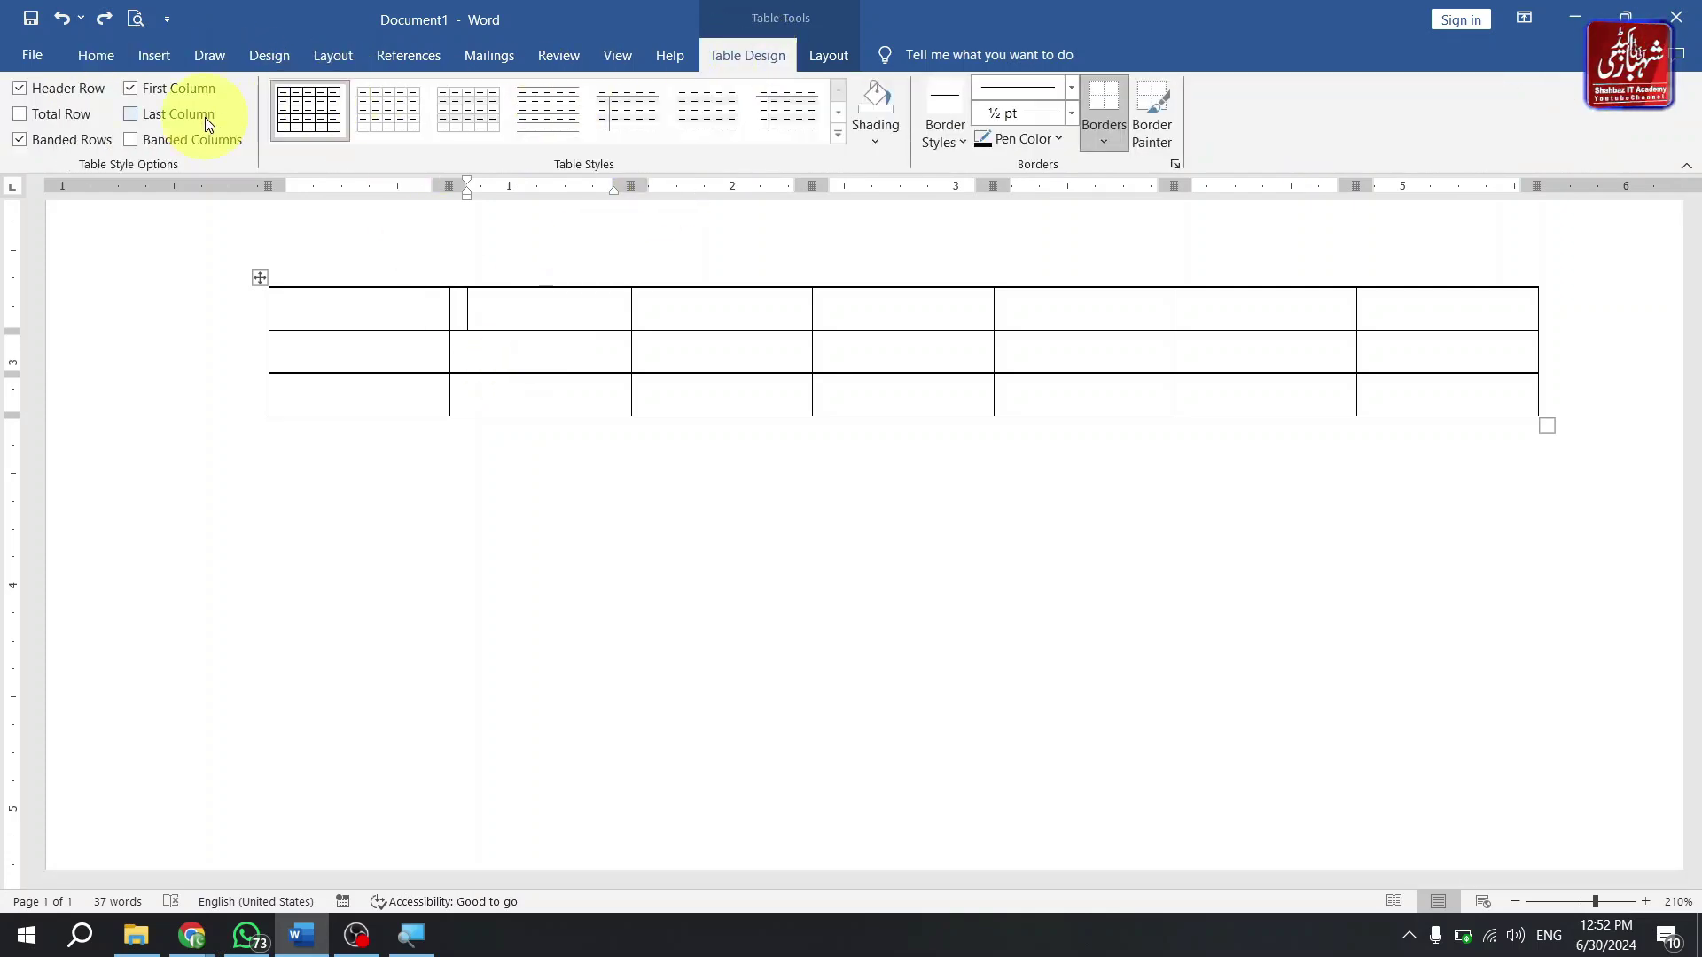
left_click(836, 53)
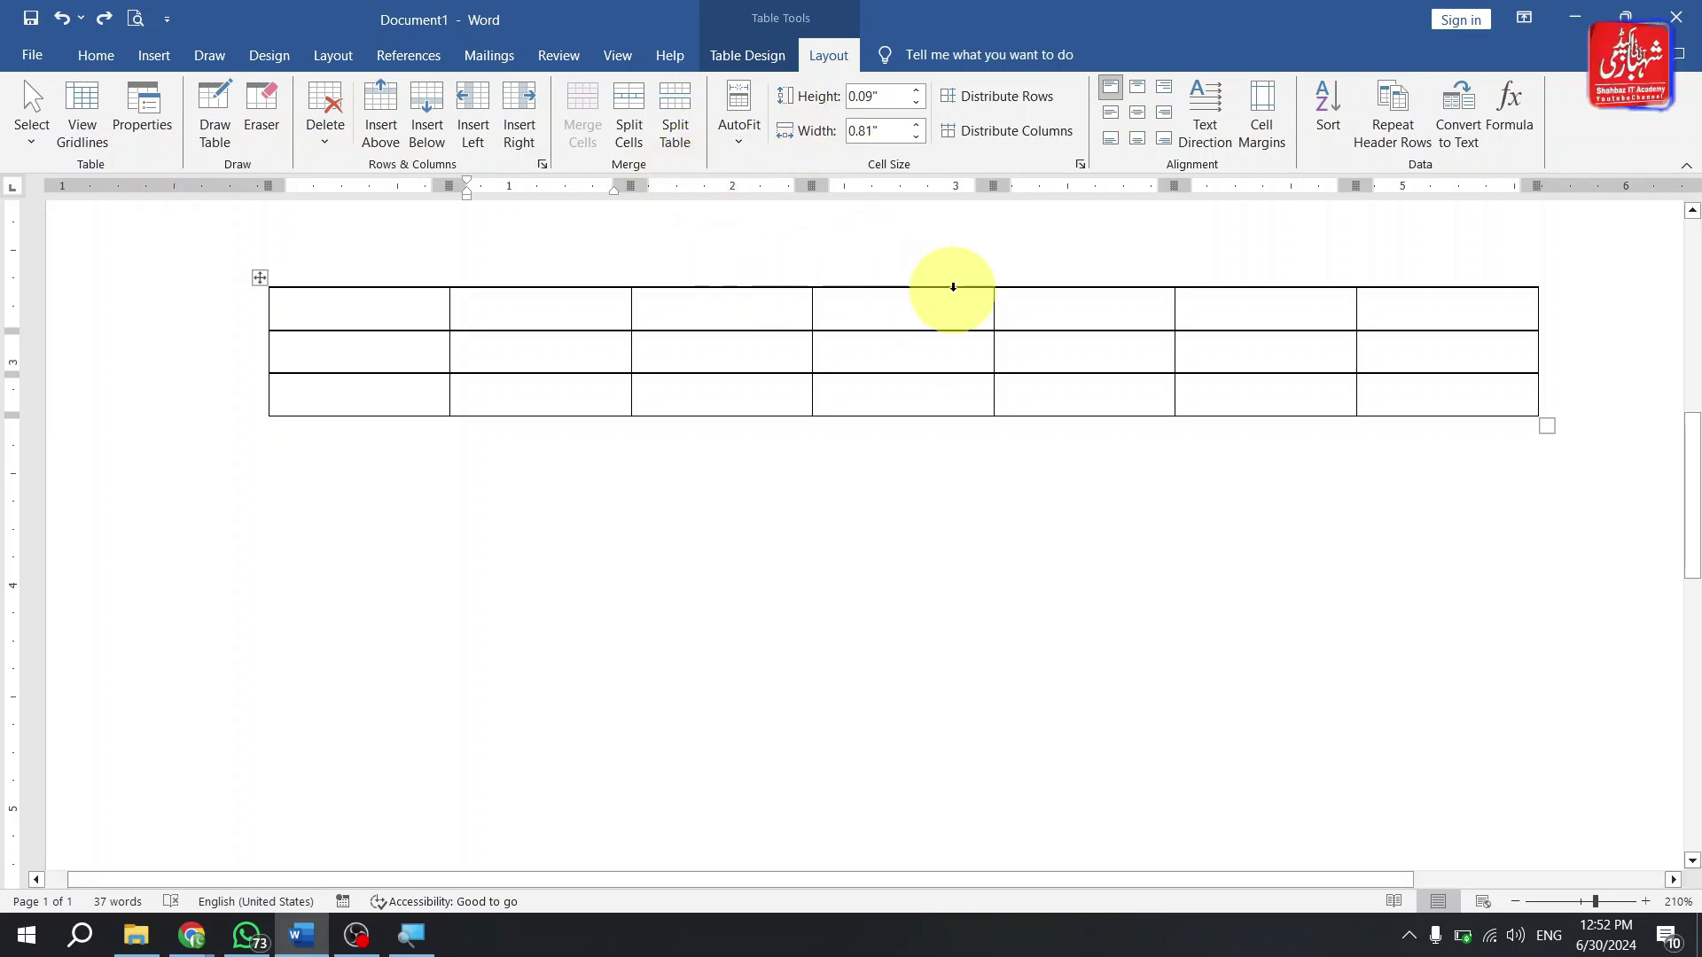
left_click(787, 55)
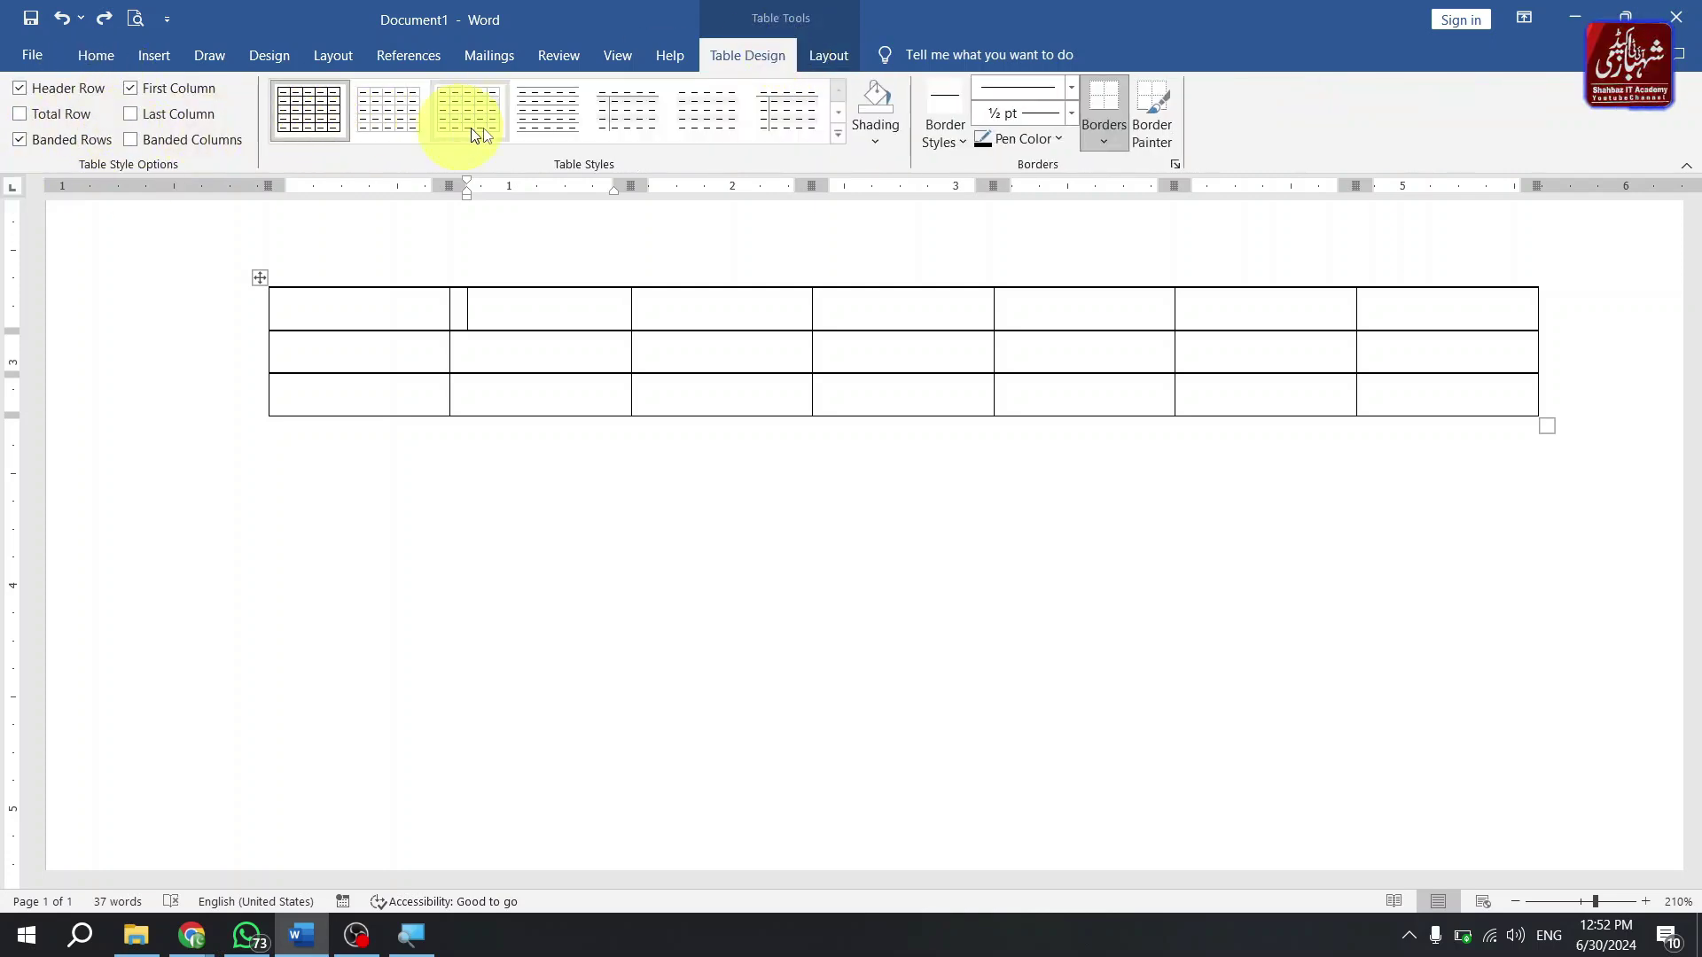
left_click(847, 56)
left_click(741, 56)
left_click(833, 61)
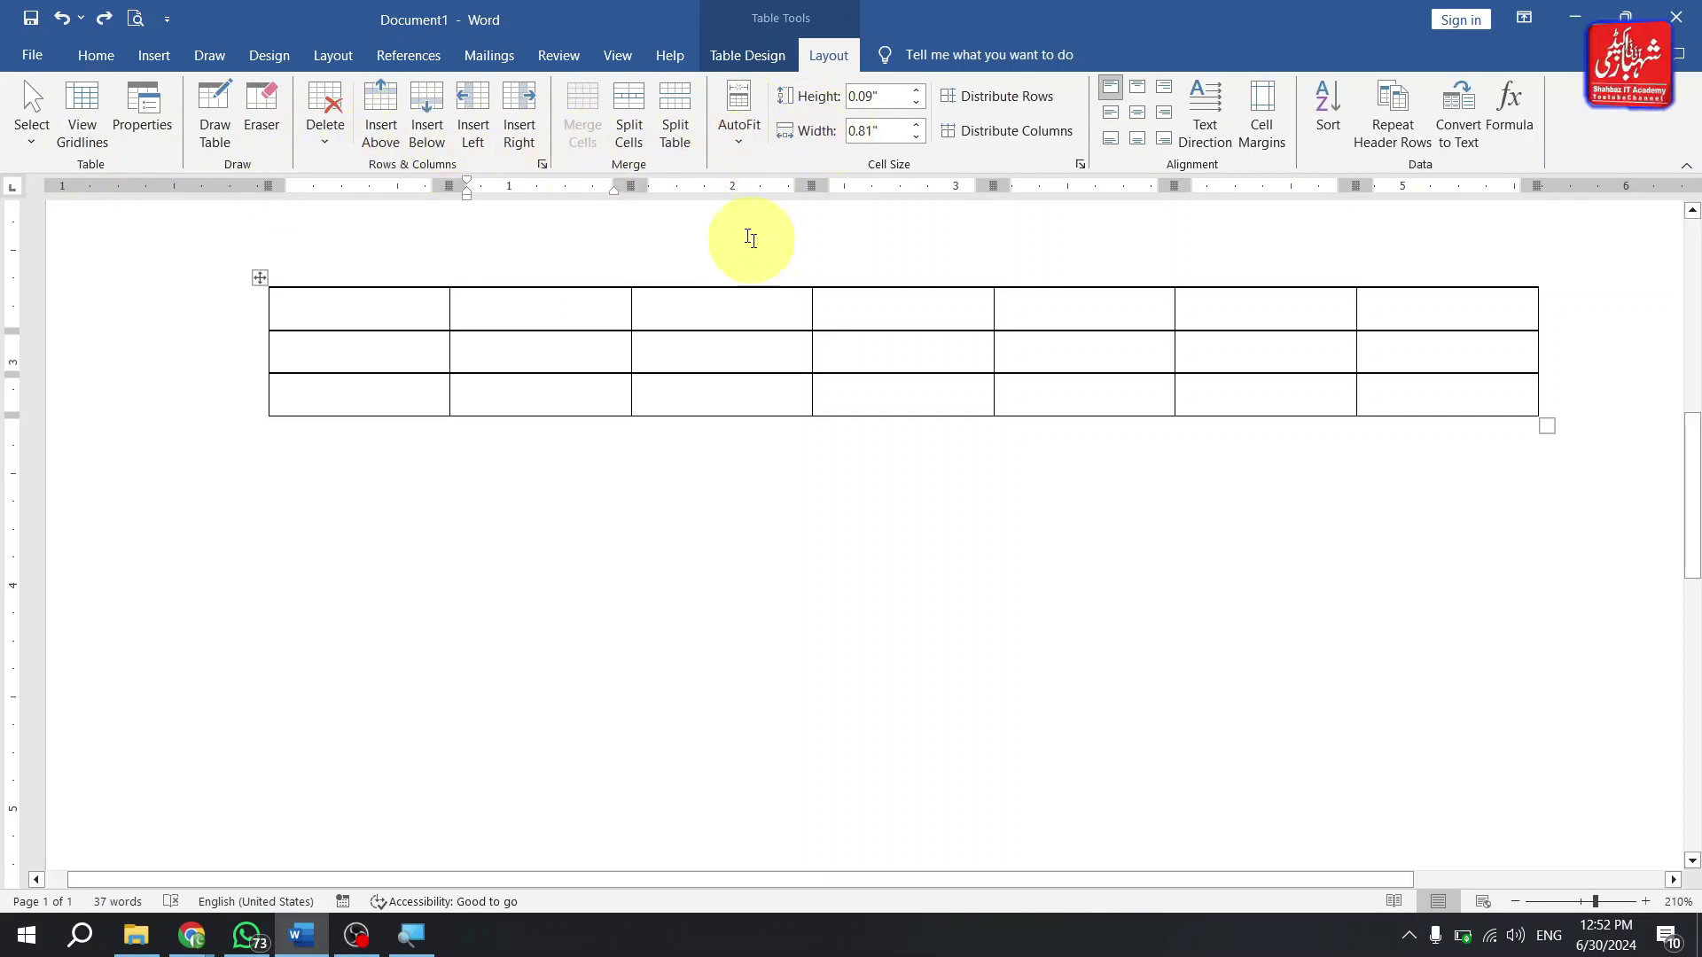
left_click(325, 140)
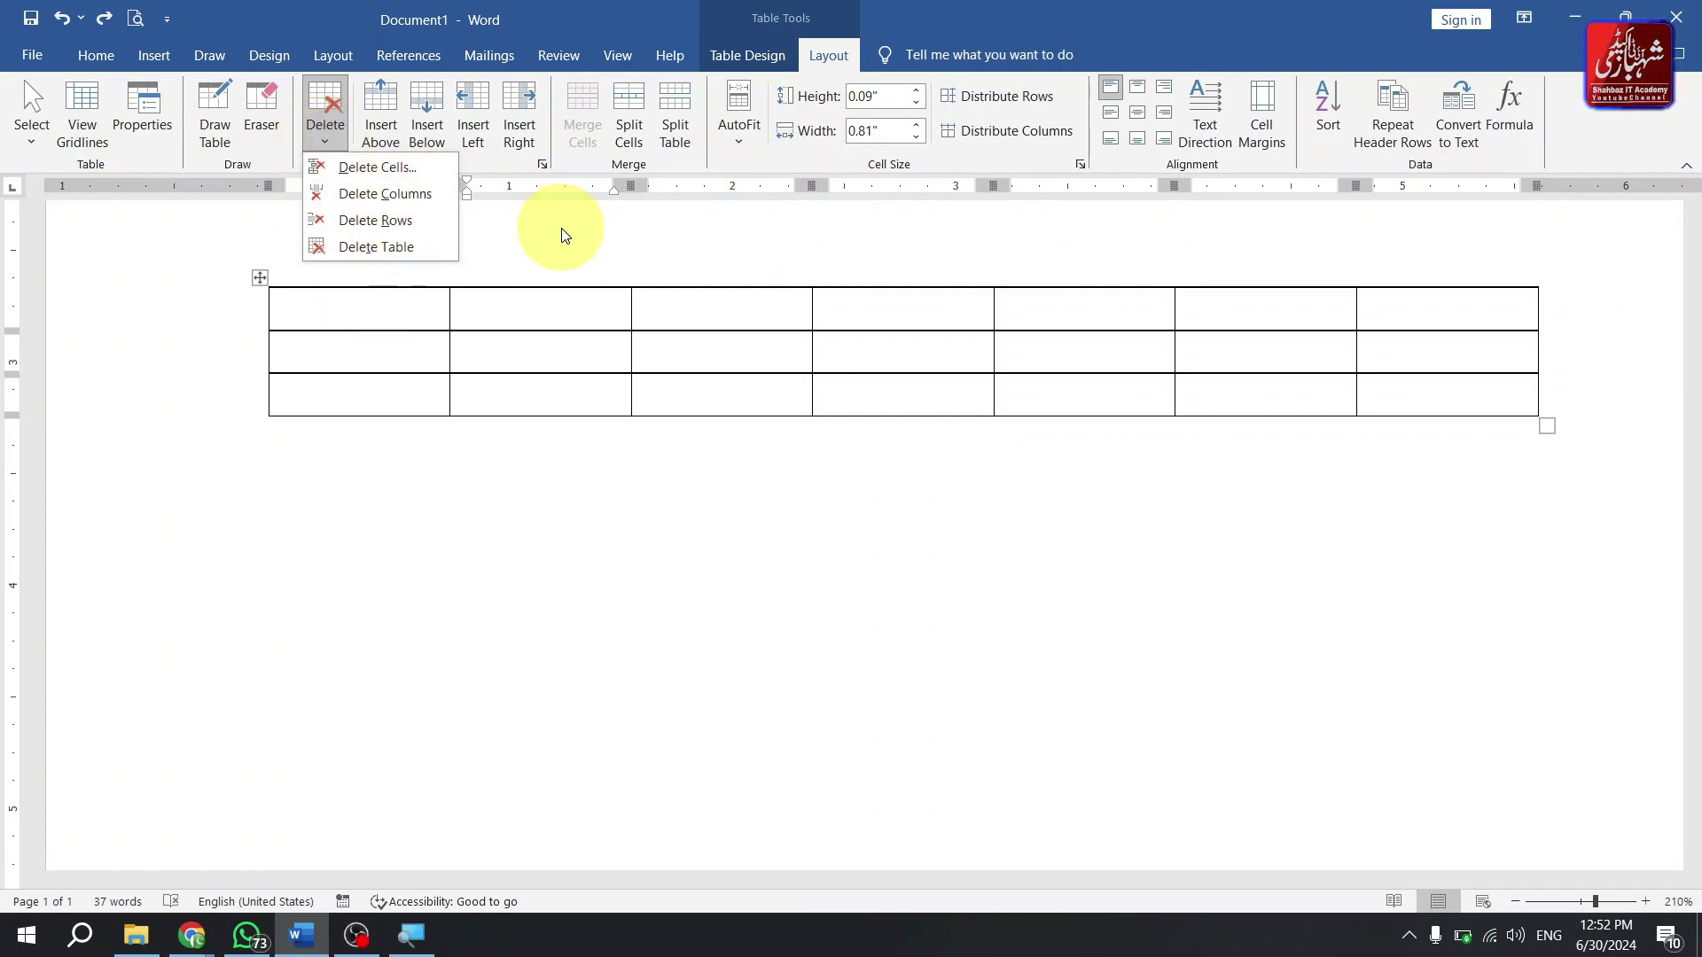